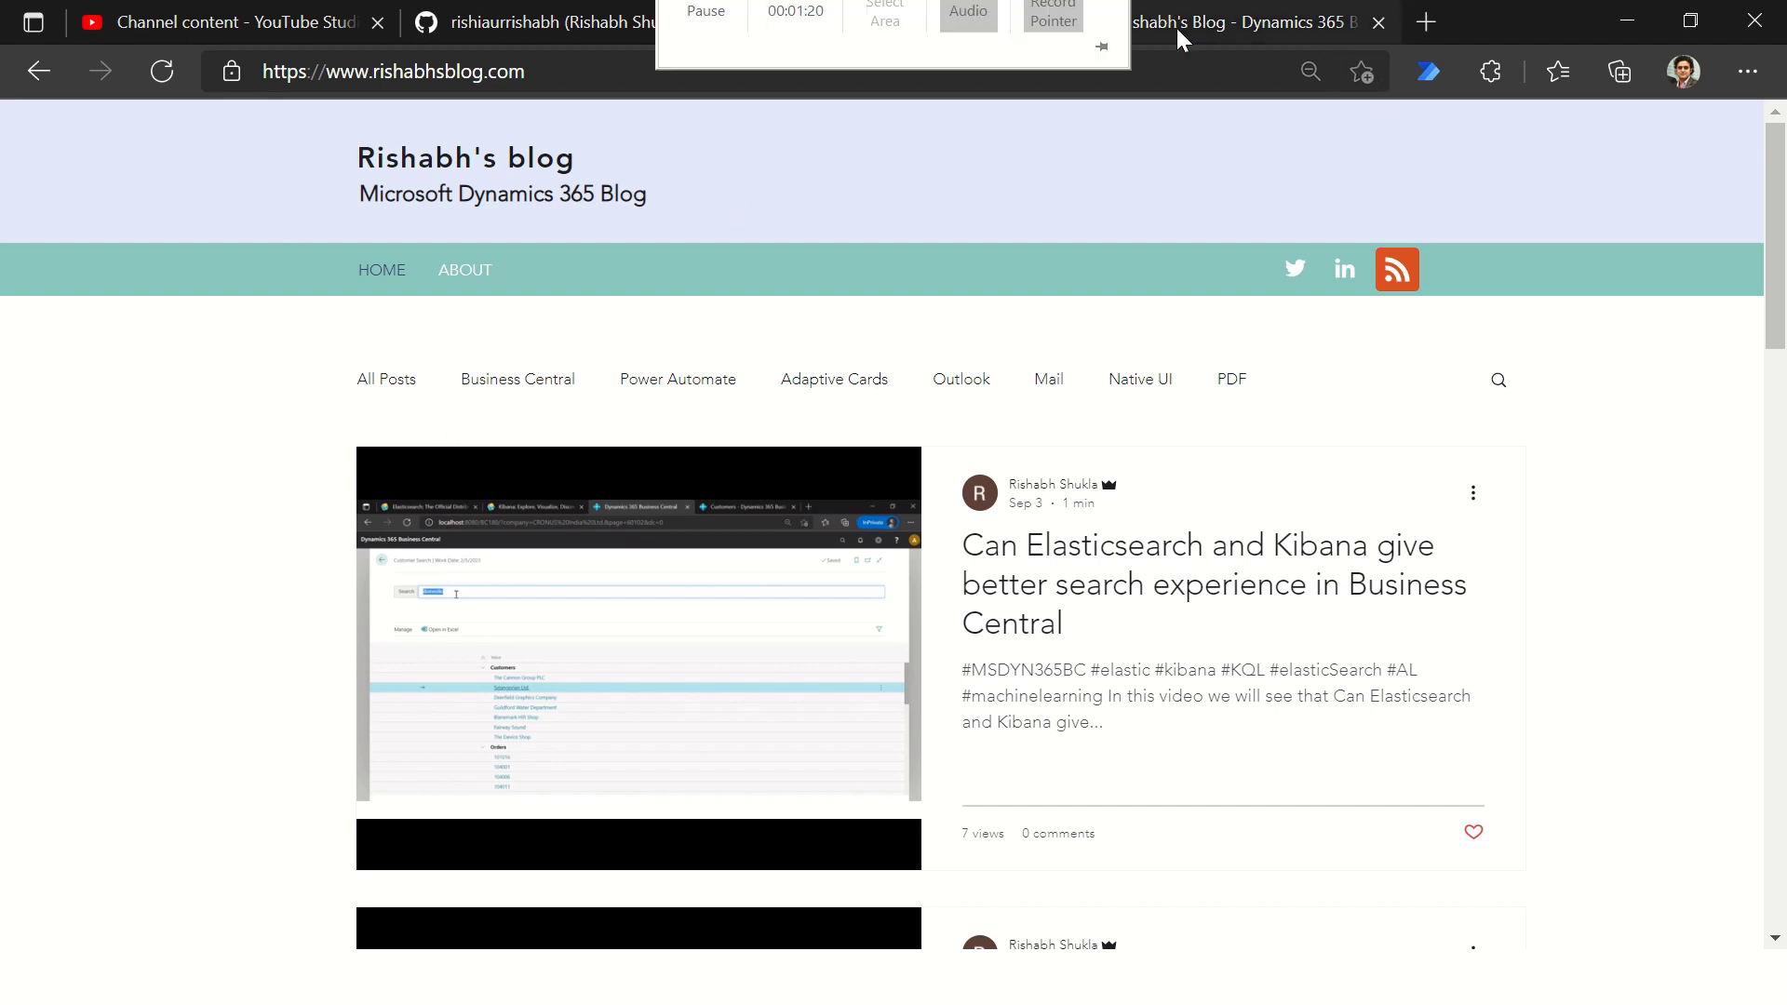
Step: View the Dynamics 365 Community blog page and the GitHub profile in the open browser tabs
left_click(1250, 32)
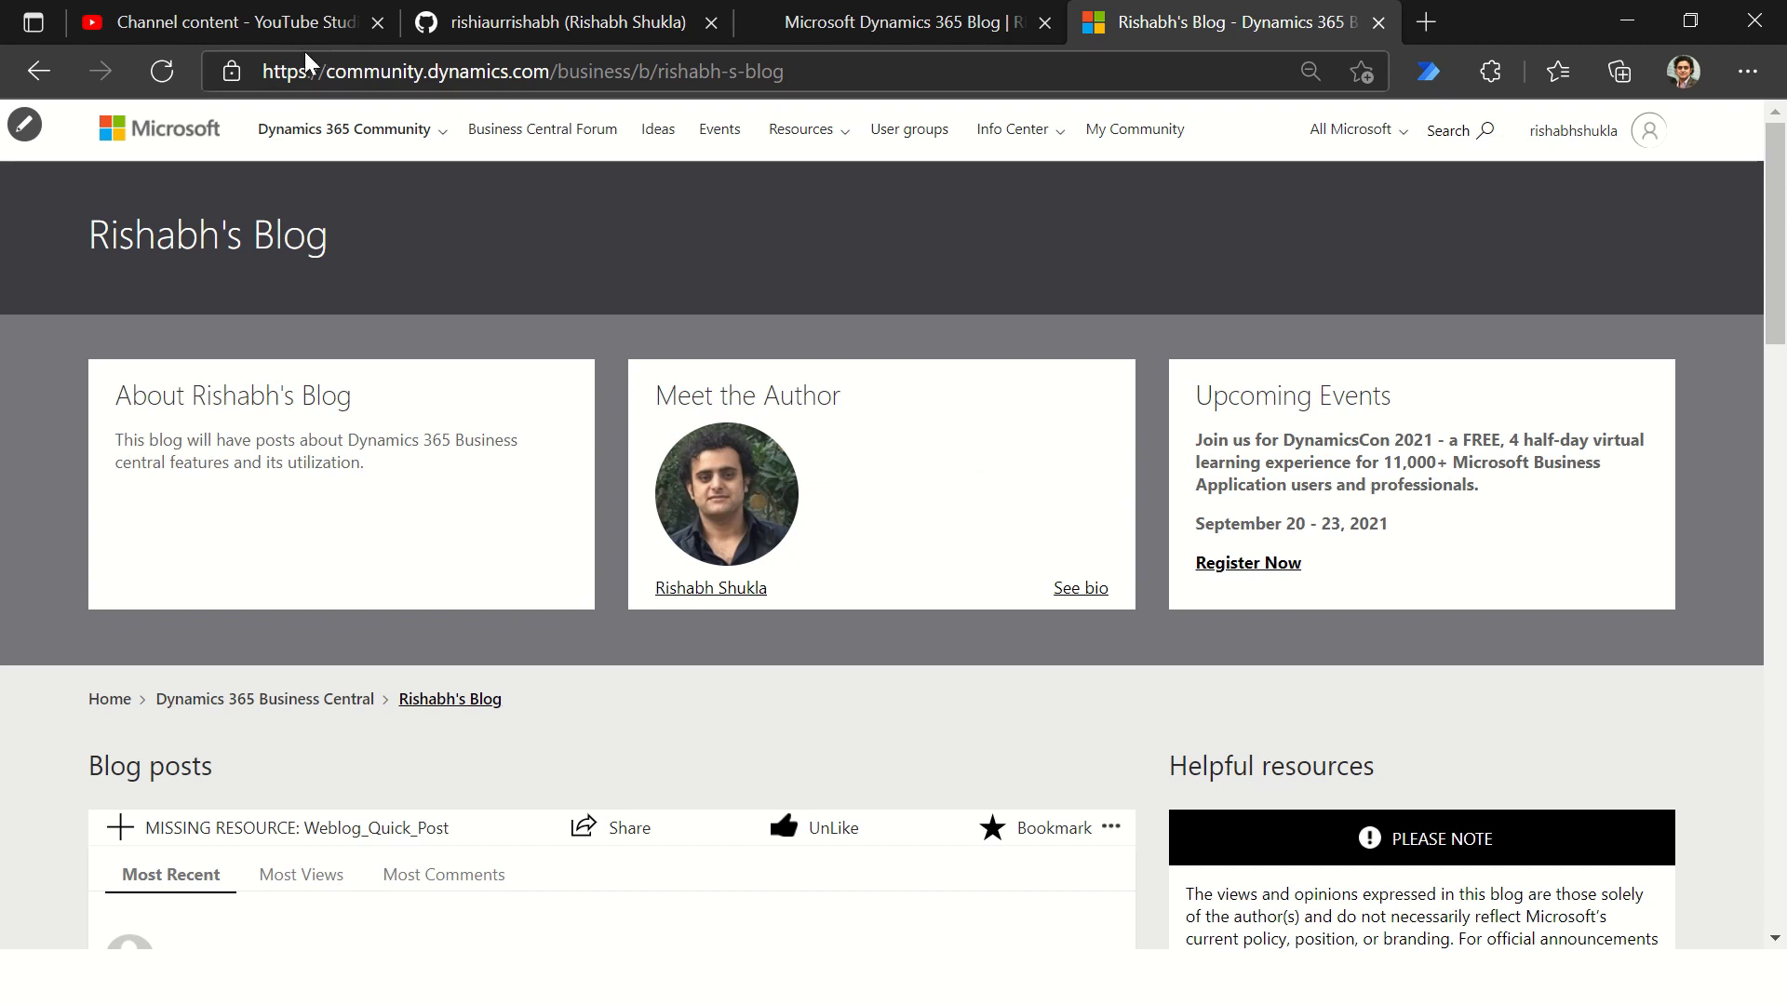
left_click(460, 30)
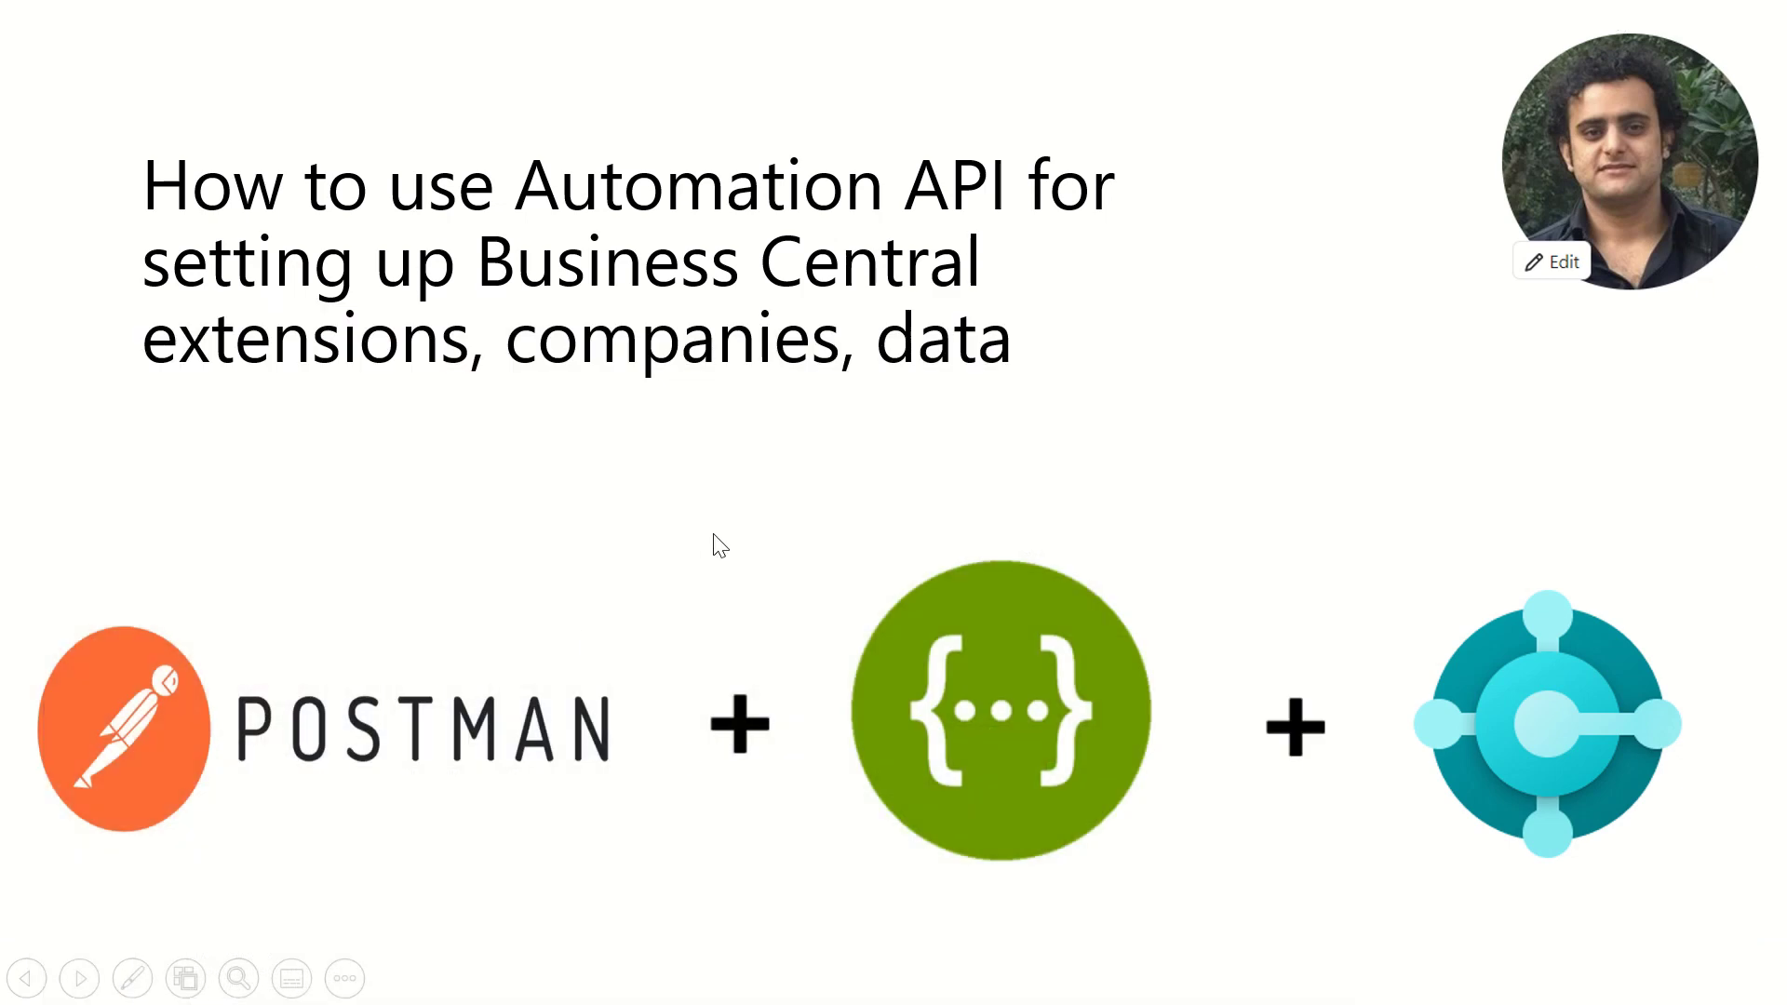
Step: Switch from the slide show to the InPrivate Edge window and bring up the Business Central home page
key("alt+Tab")
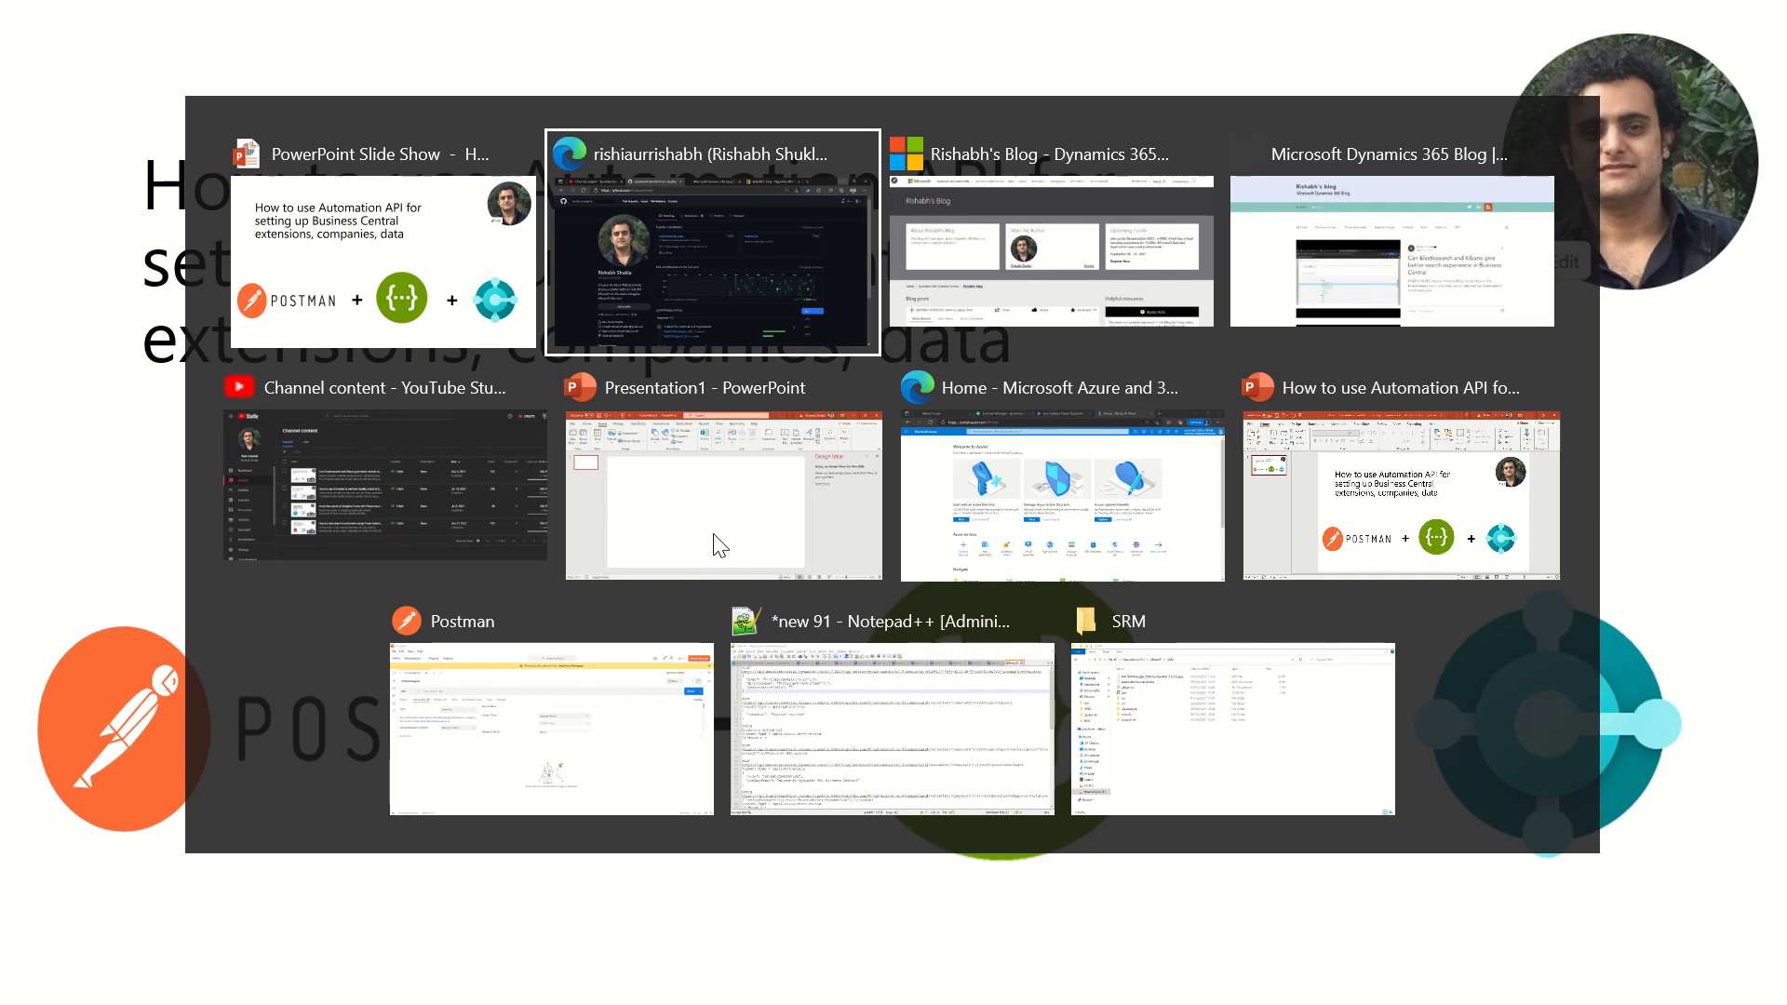
key("Down")
key("Left")
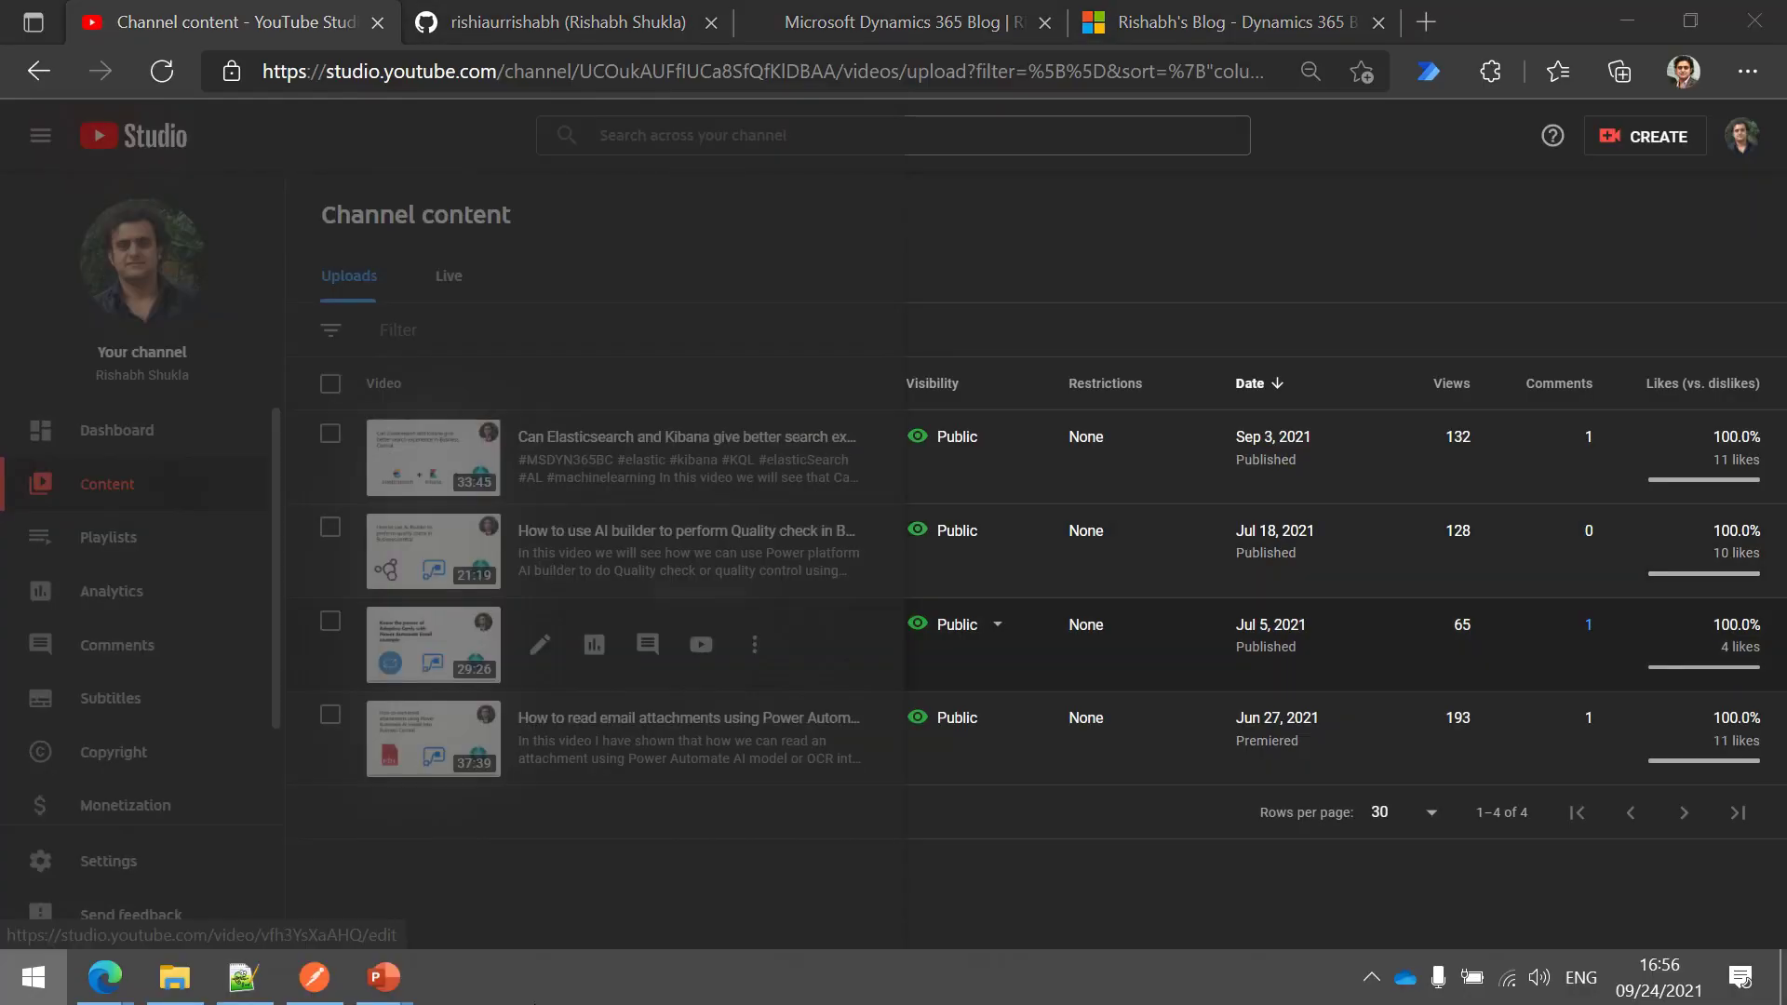
key("super")
mouse_move(105, 977)
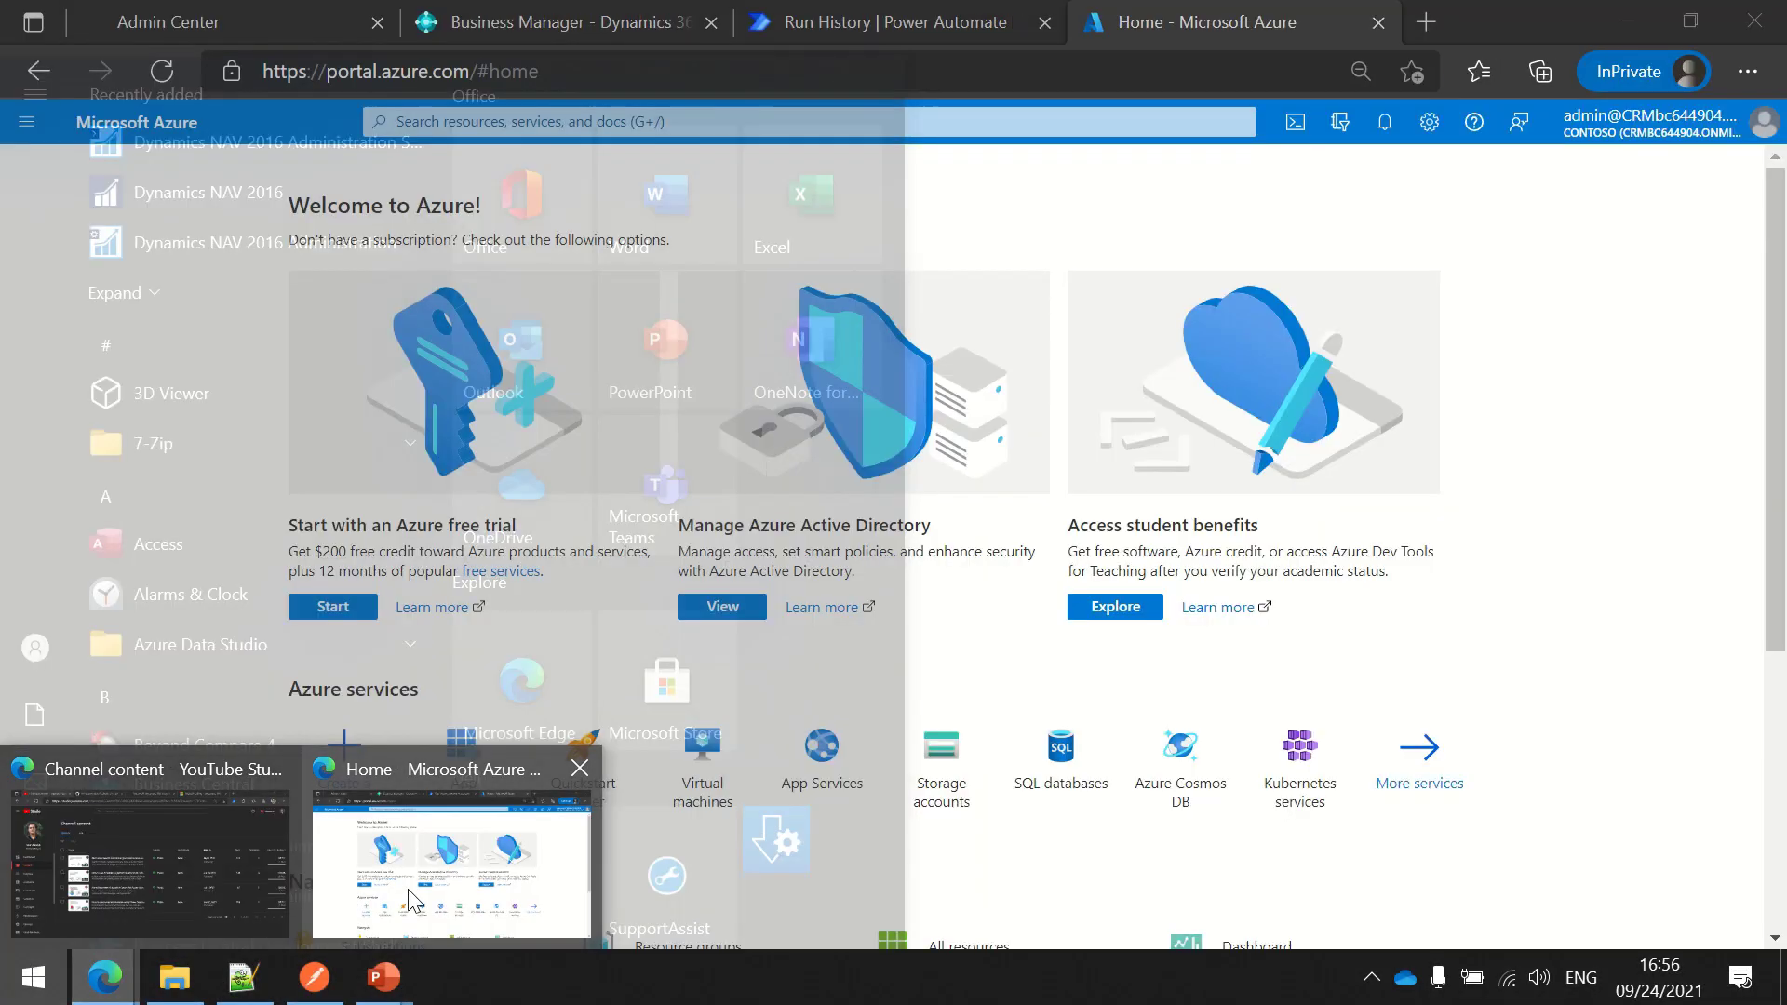
left_click(408, 890)
left_click(545, 21)
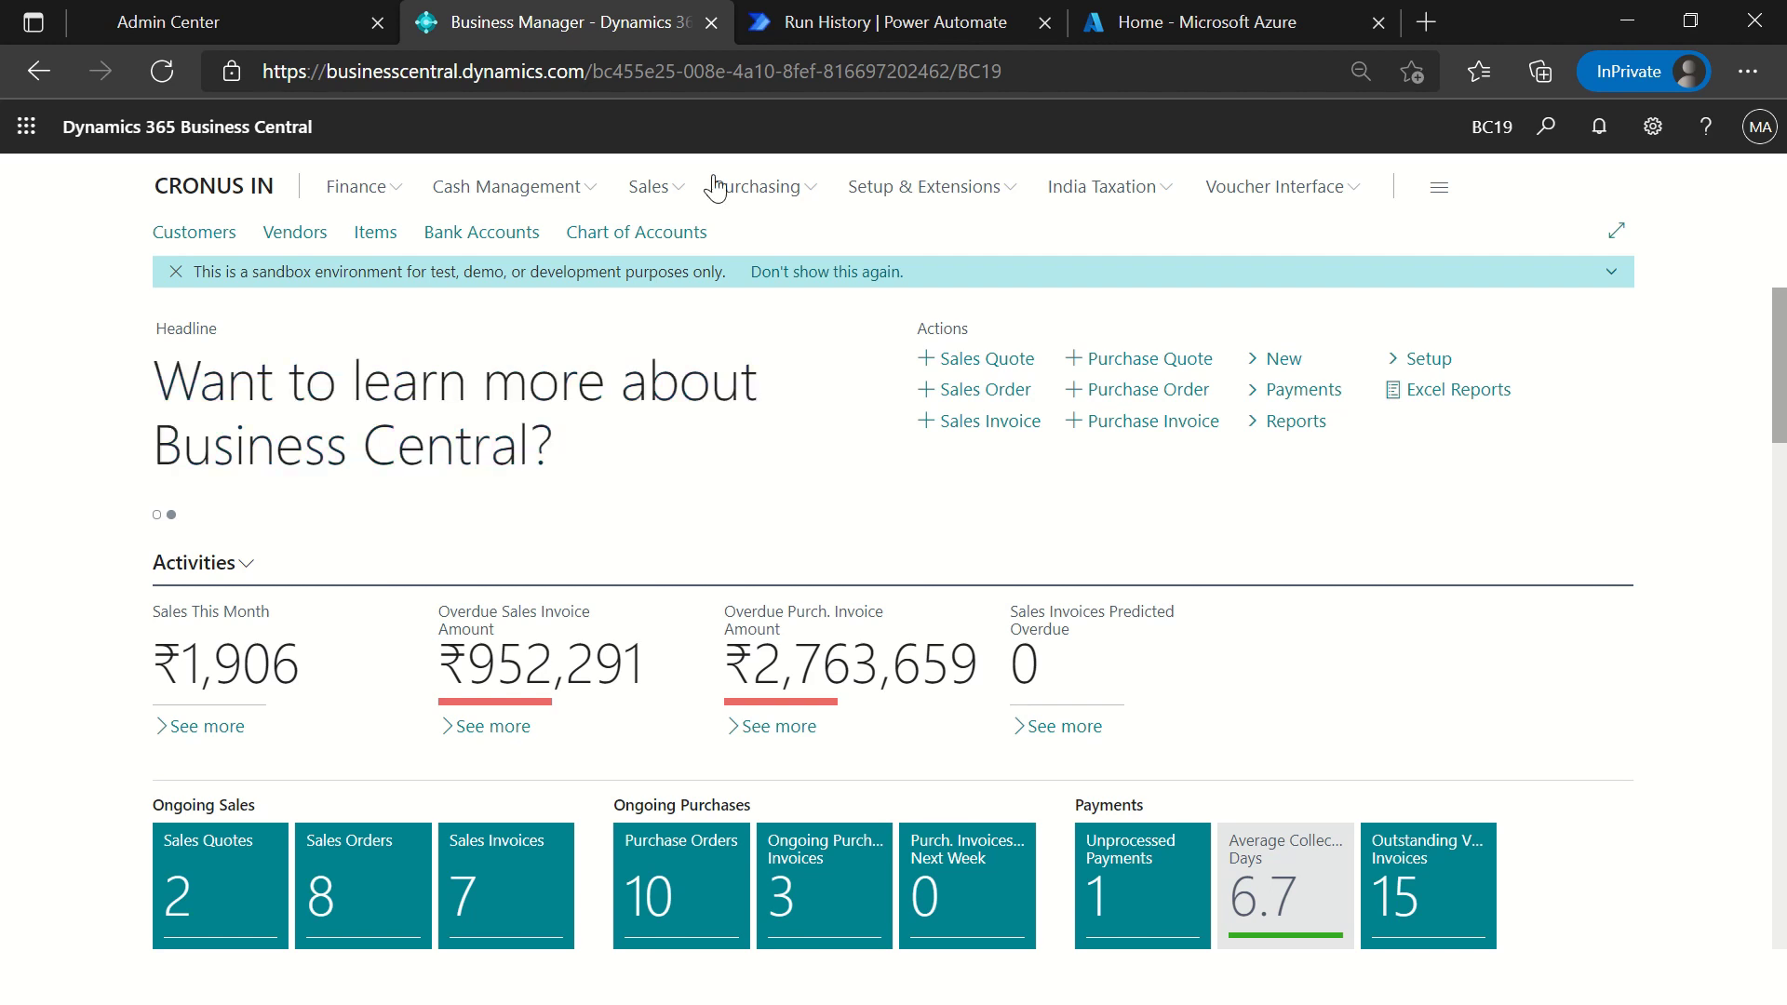
Step: Open google.com in a new InPrivate browser tab
left_click(1419, 23)
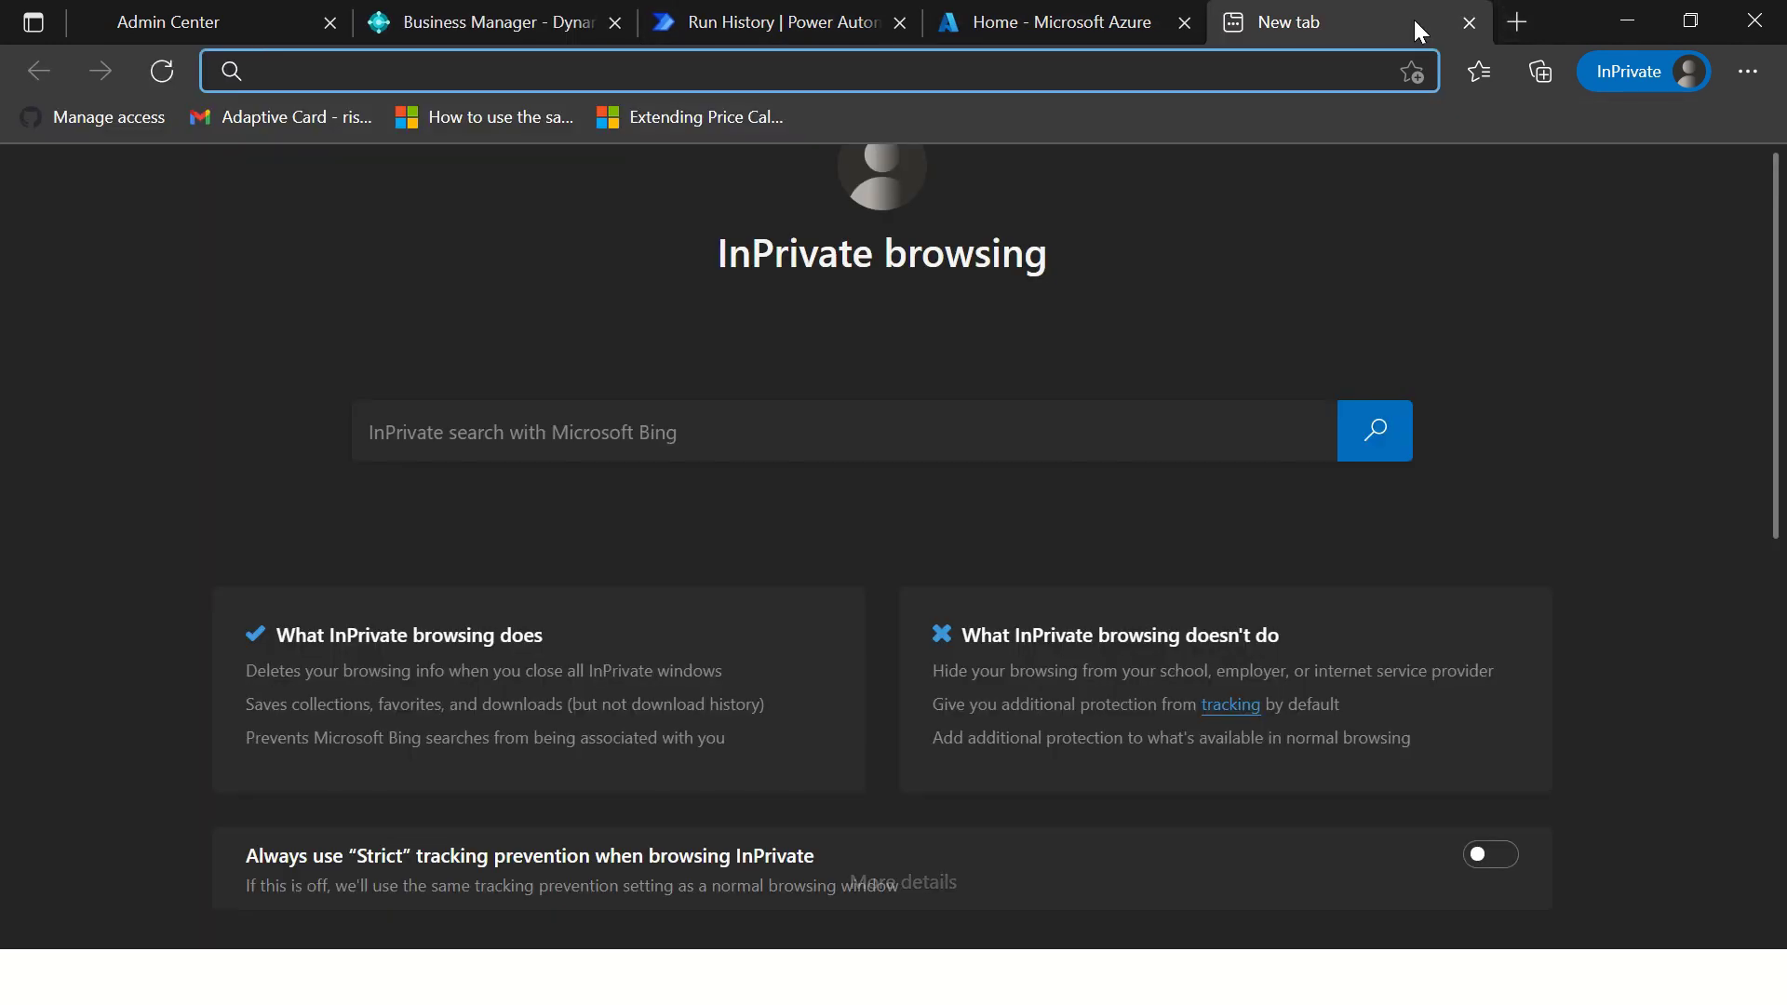
type("businesscentral.dynamics.com")
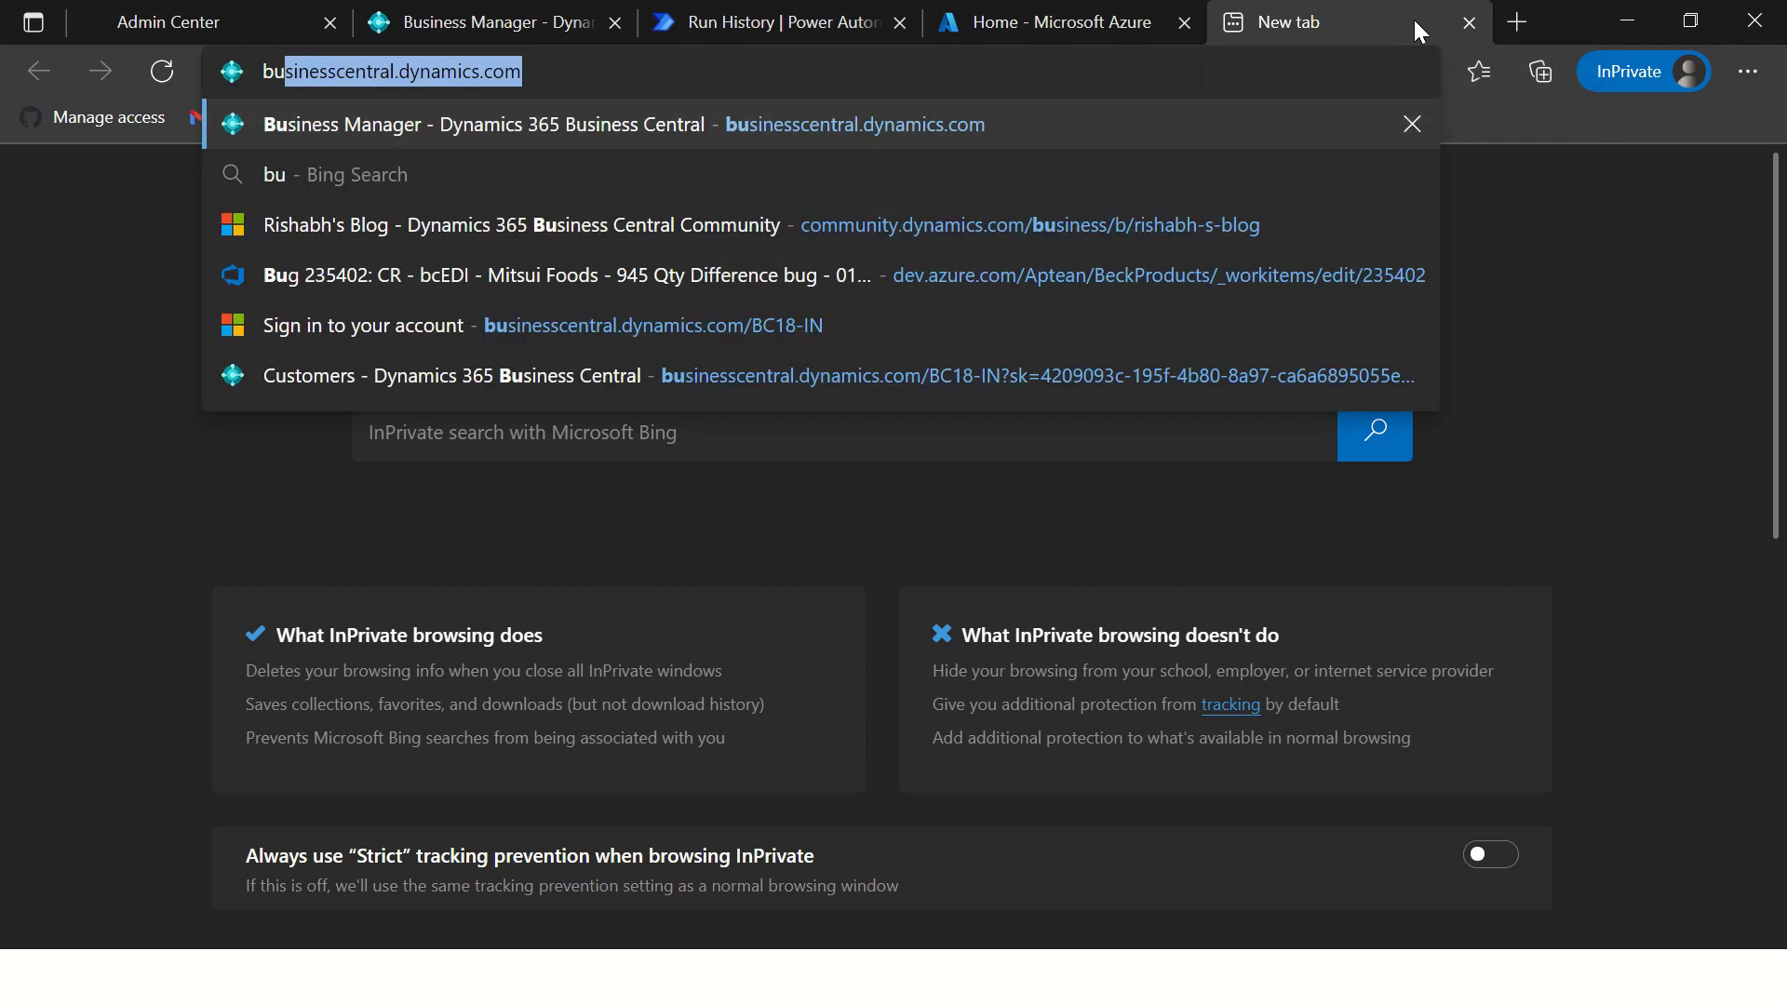
key("ctrl+a")
type("g")
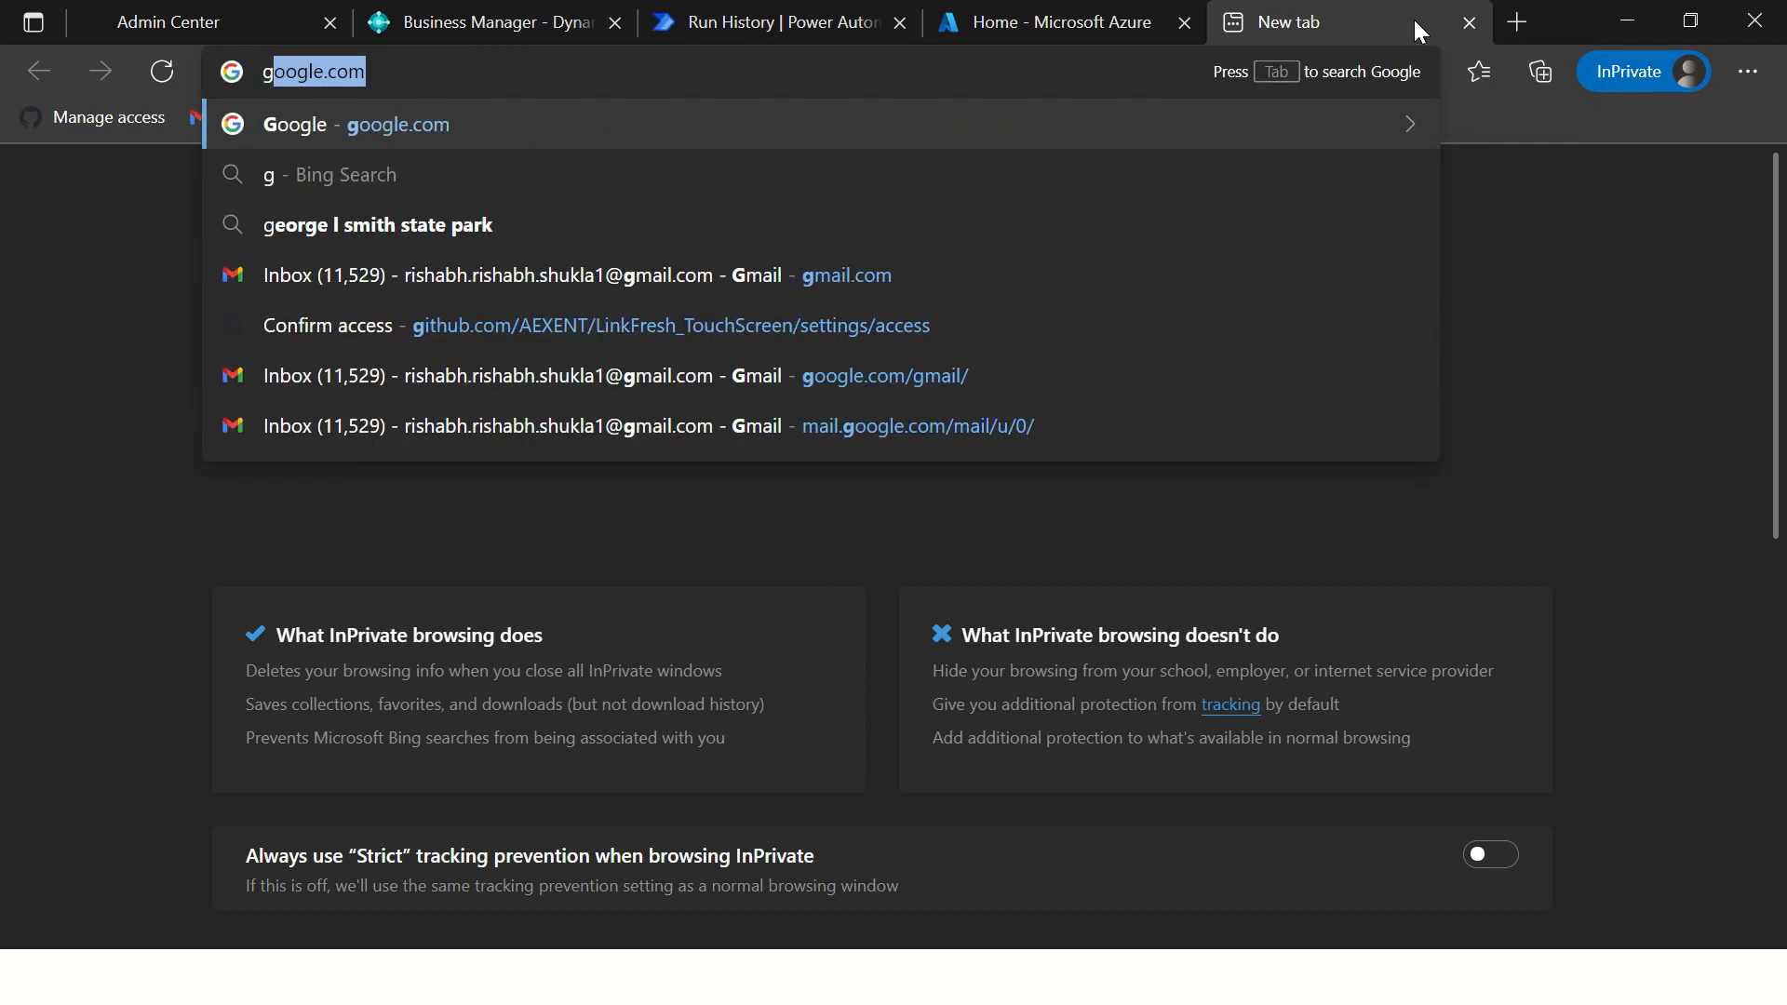
key("Return")
Step: Search Google for "business central automation api" and open the Microsoft article "Introduction to automation APIs"
type("bu")
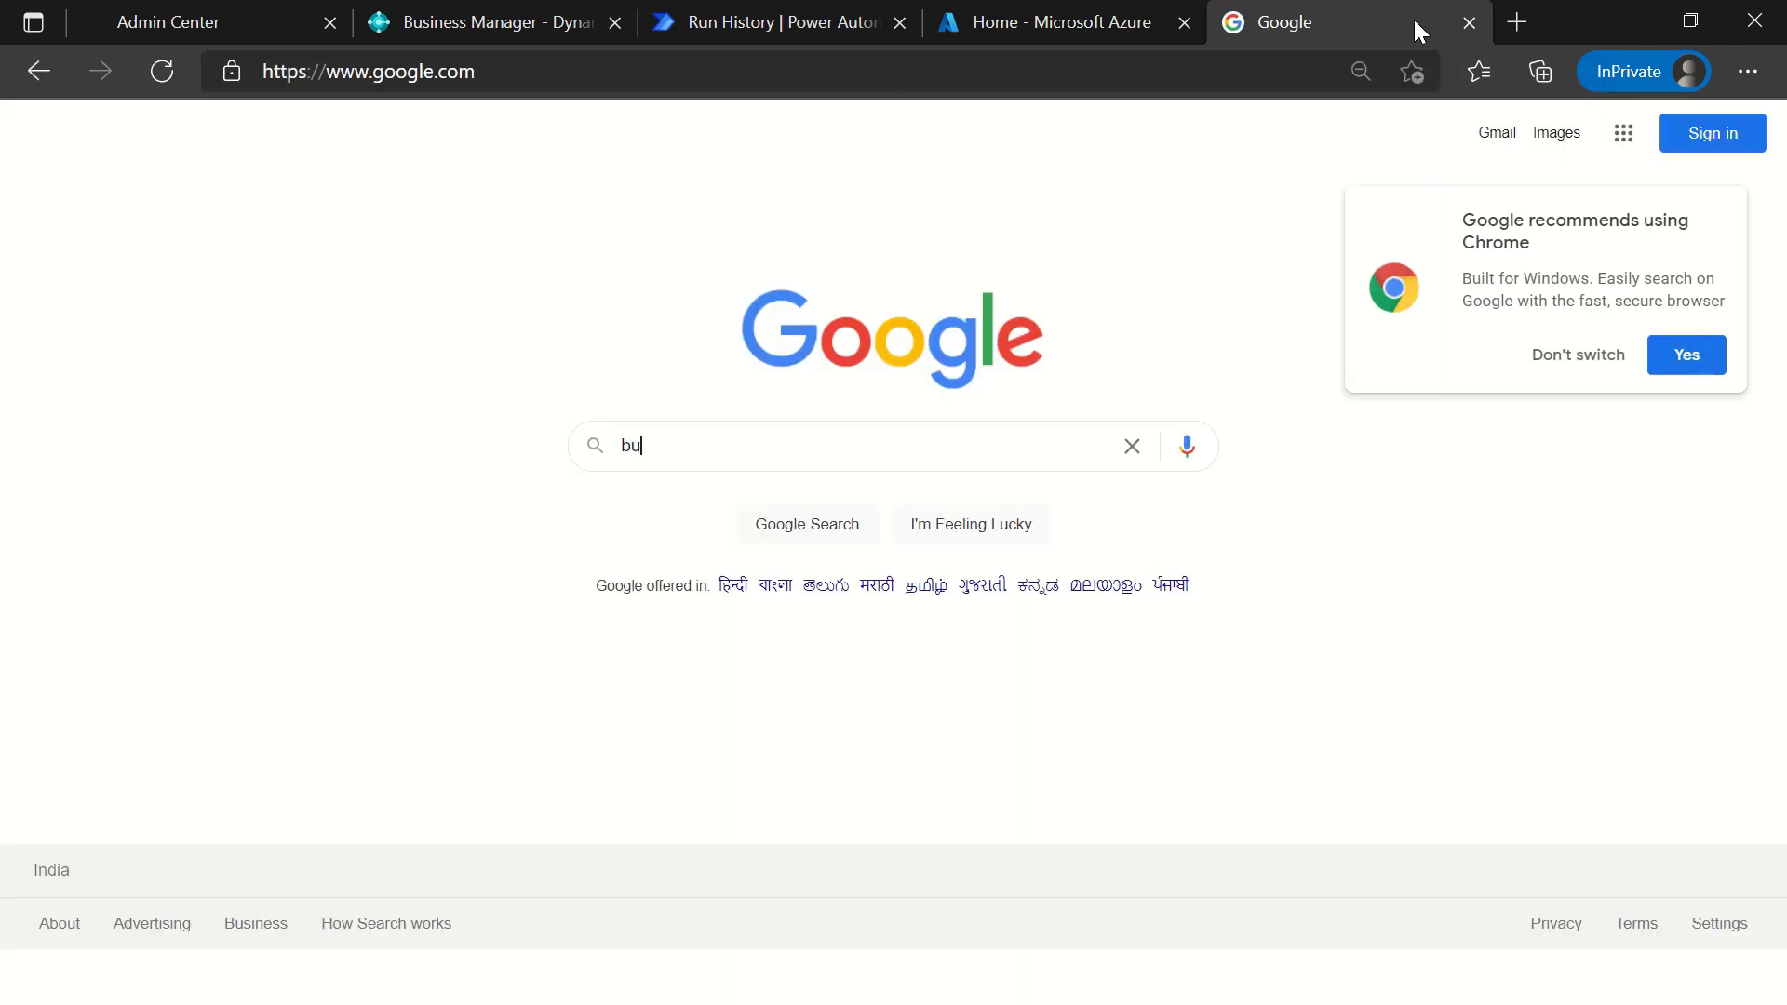
type("siness cent")
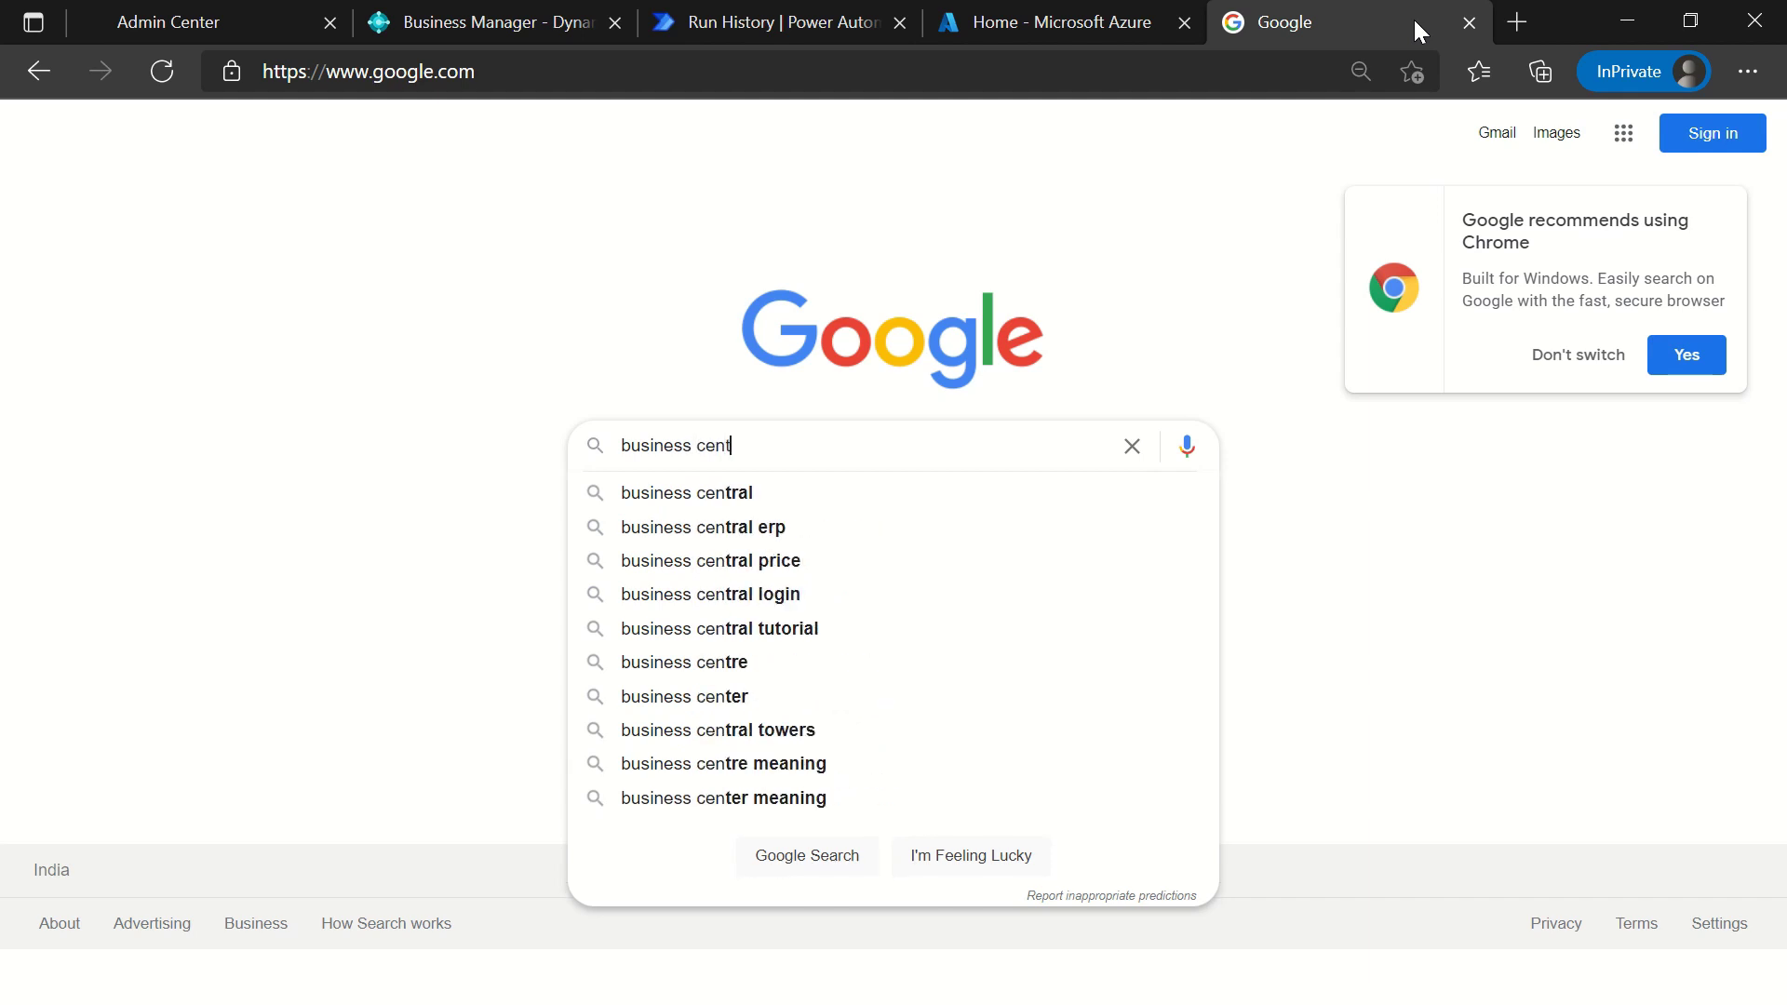
type("ral automation api")
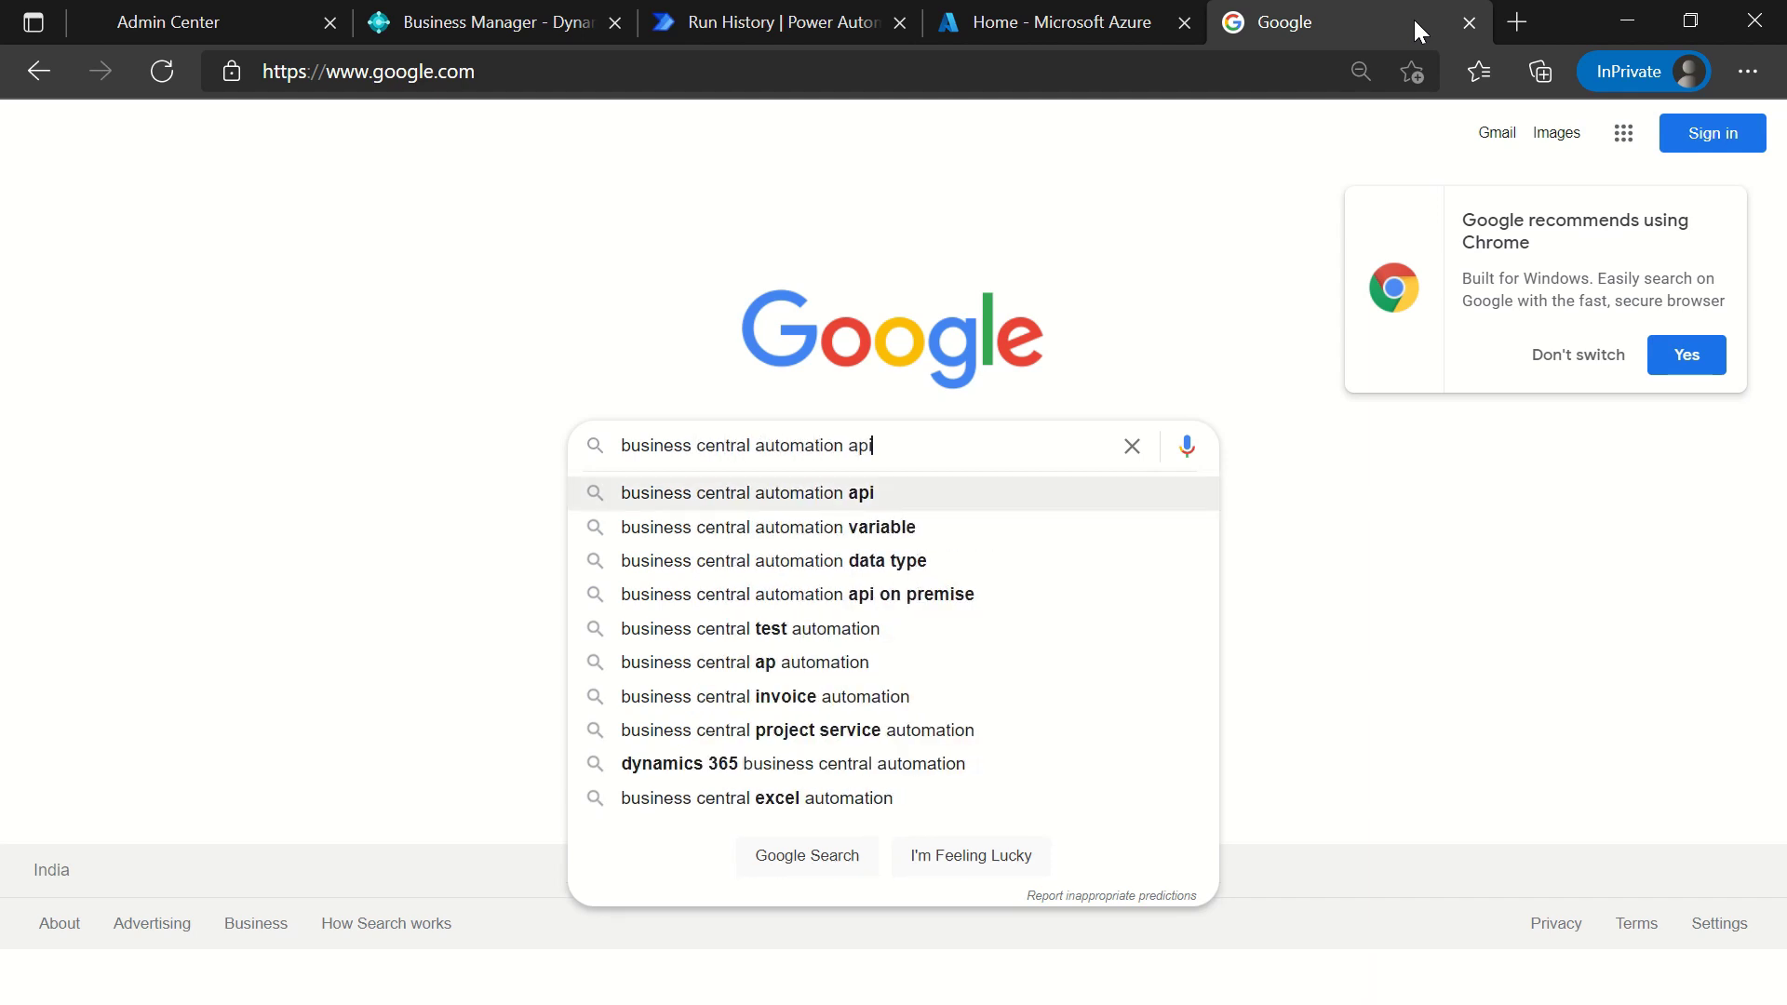
key("Return")
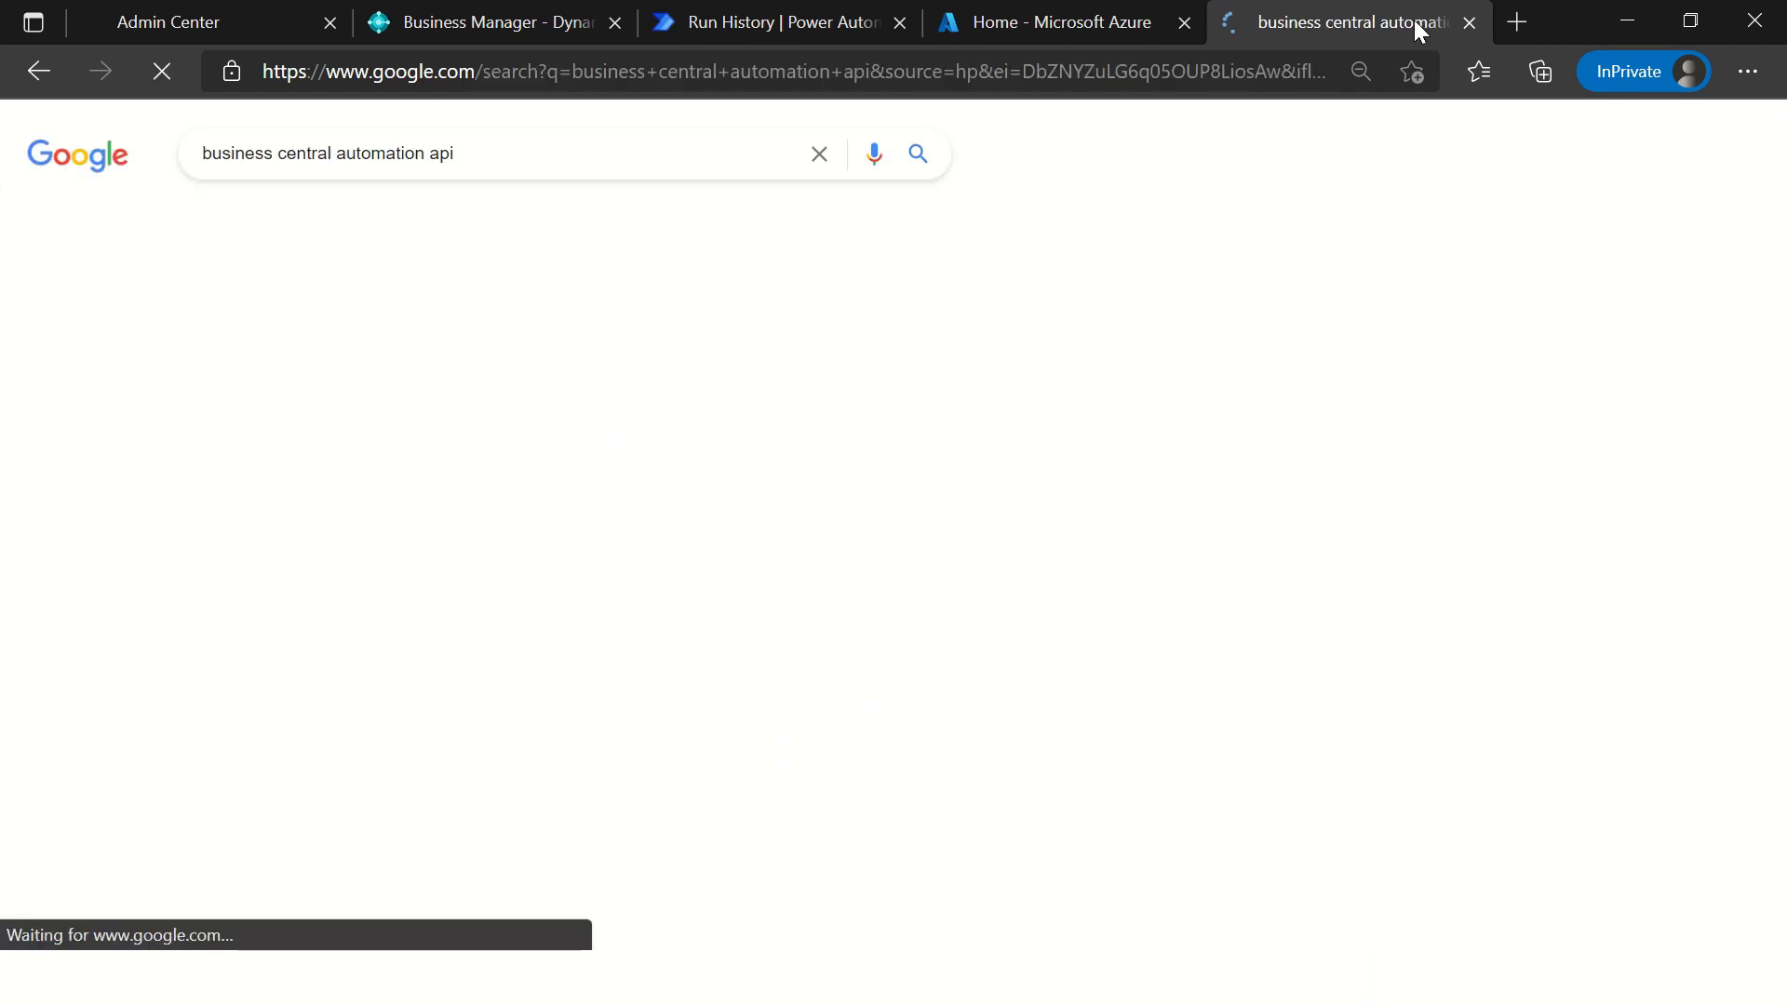
left_click(352, 346)
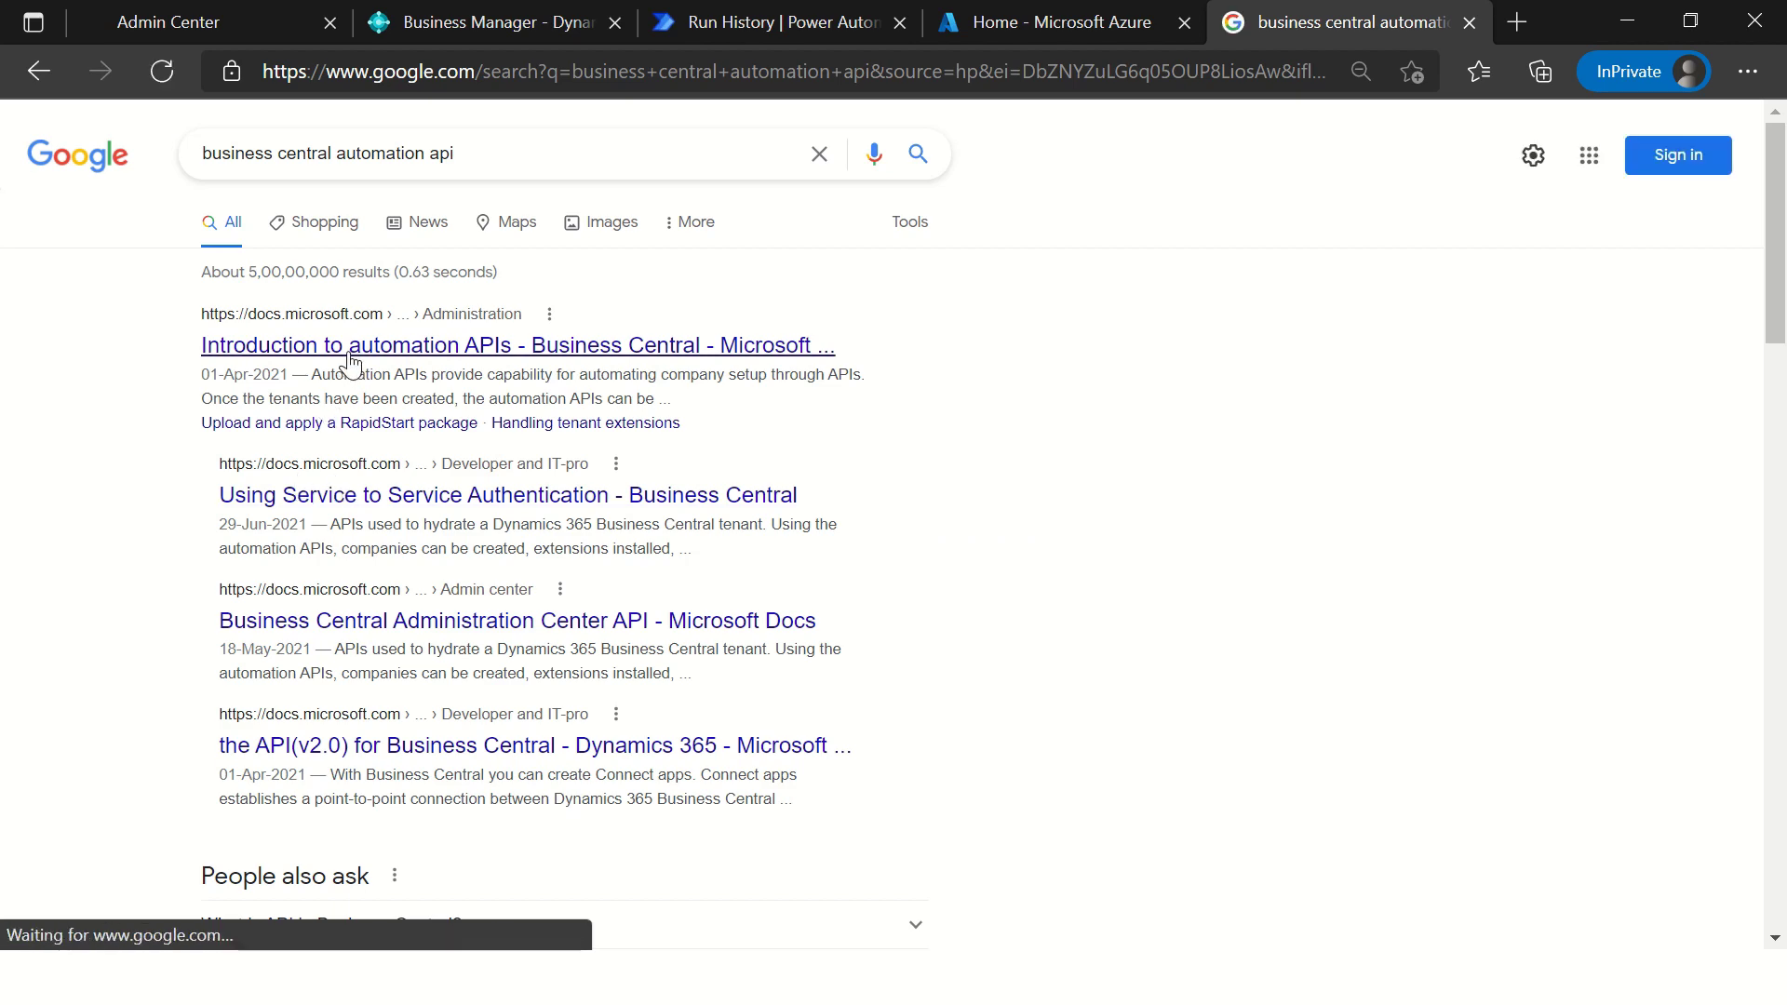
Step: Look through the Automation topics in the article's table of contents, including the entries under Automation company
scroll(400, 636, "down", 2)
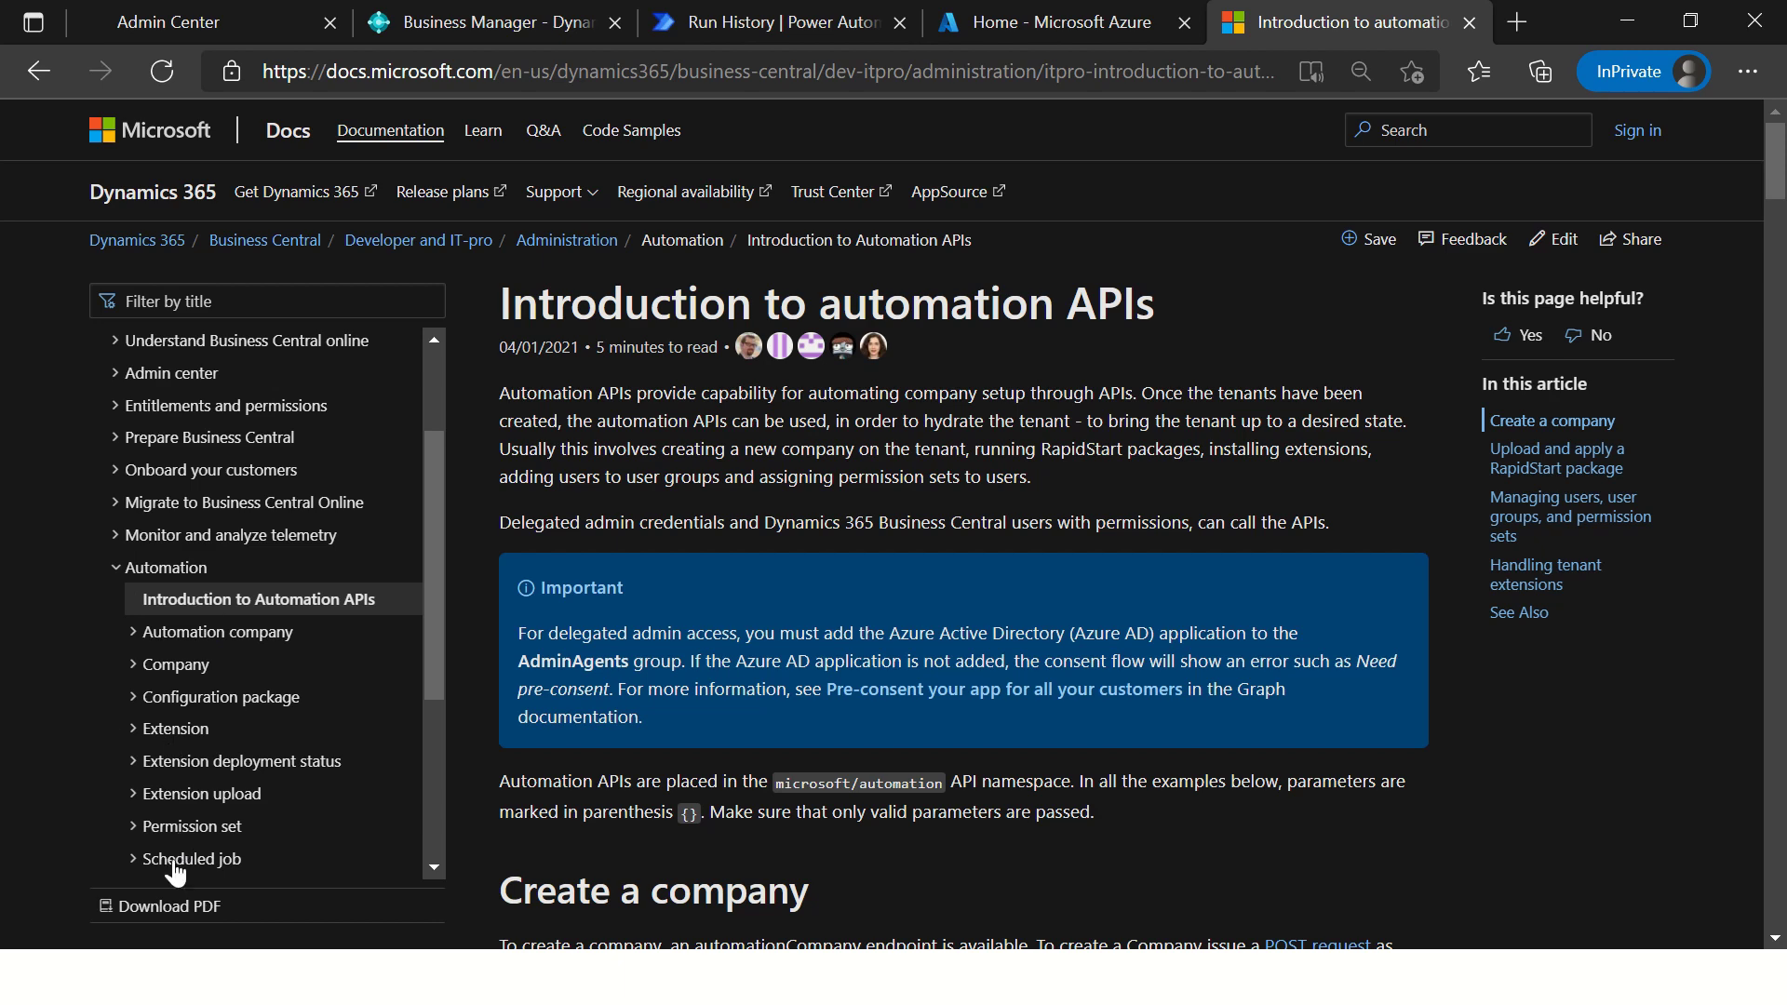
scroll(177, 866, "down", 1)
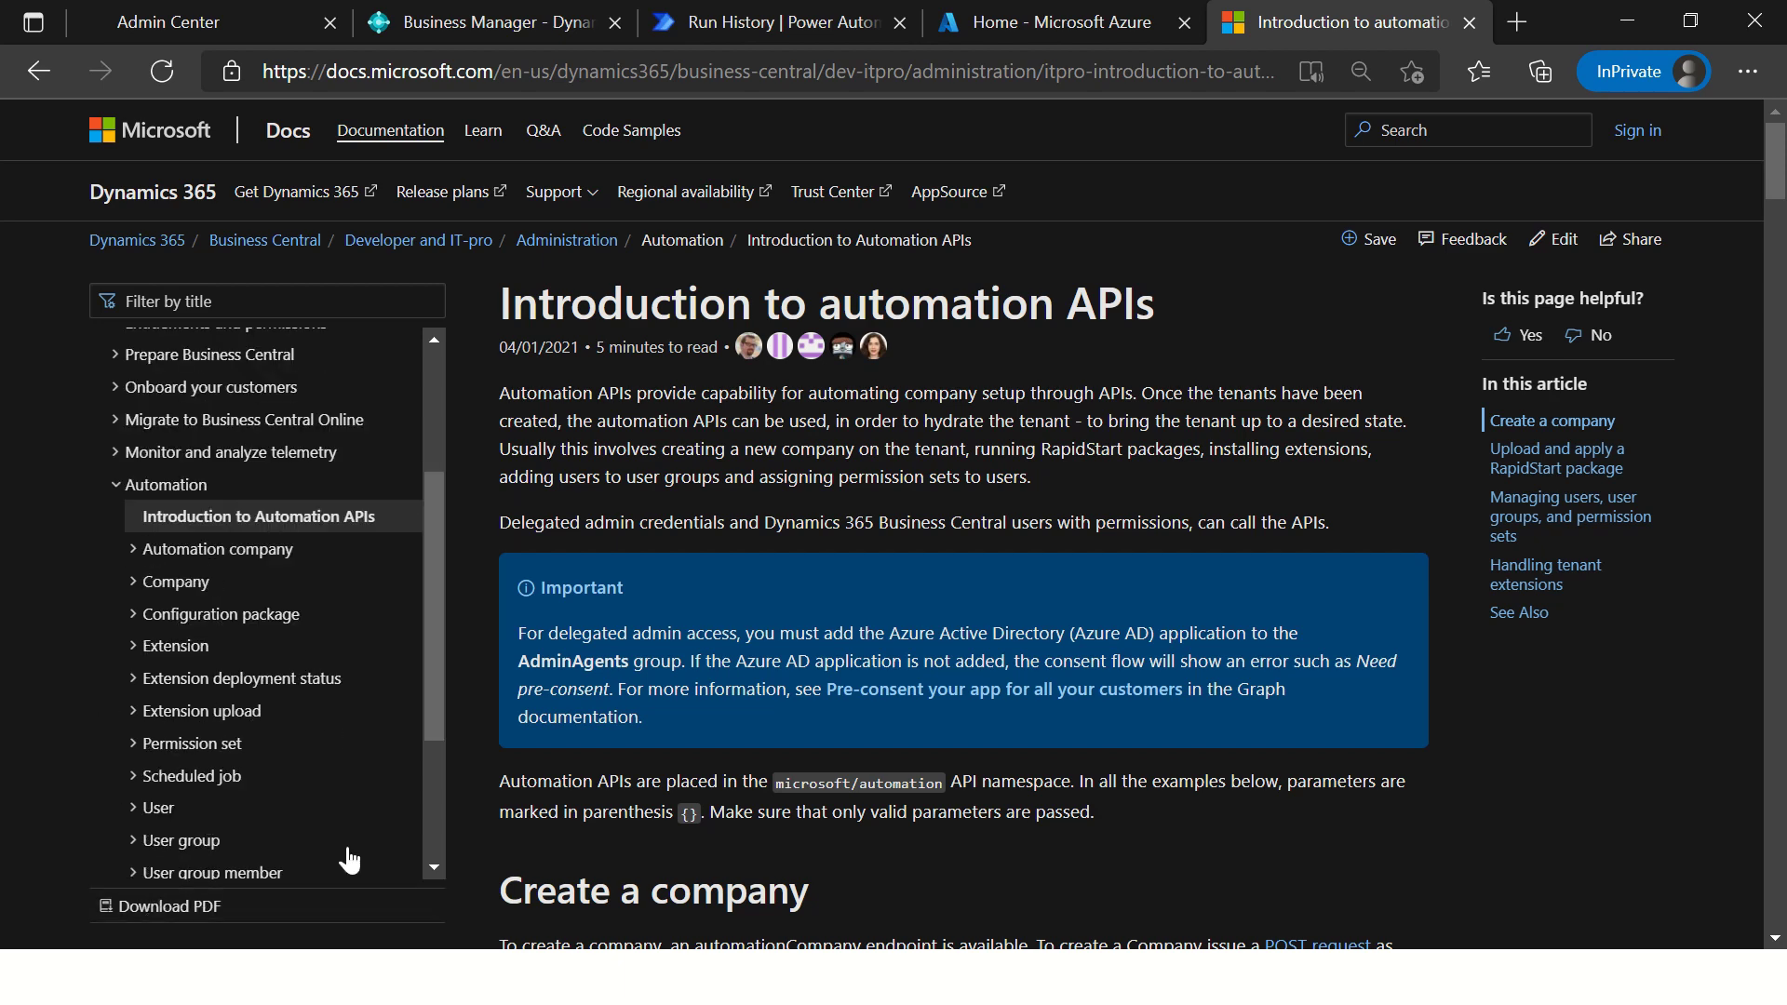
left_click(277, 557)
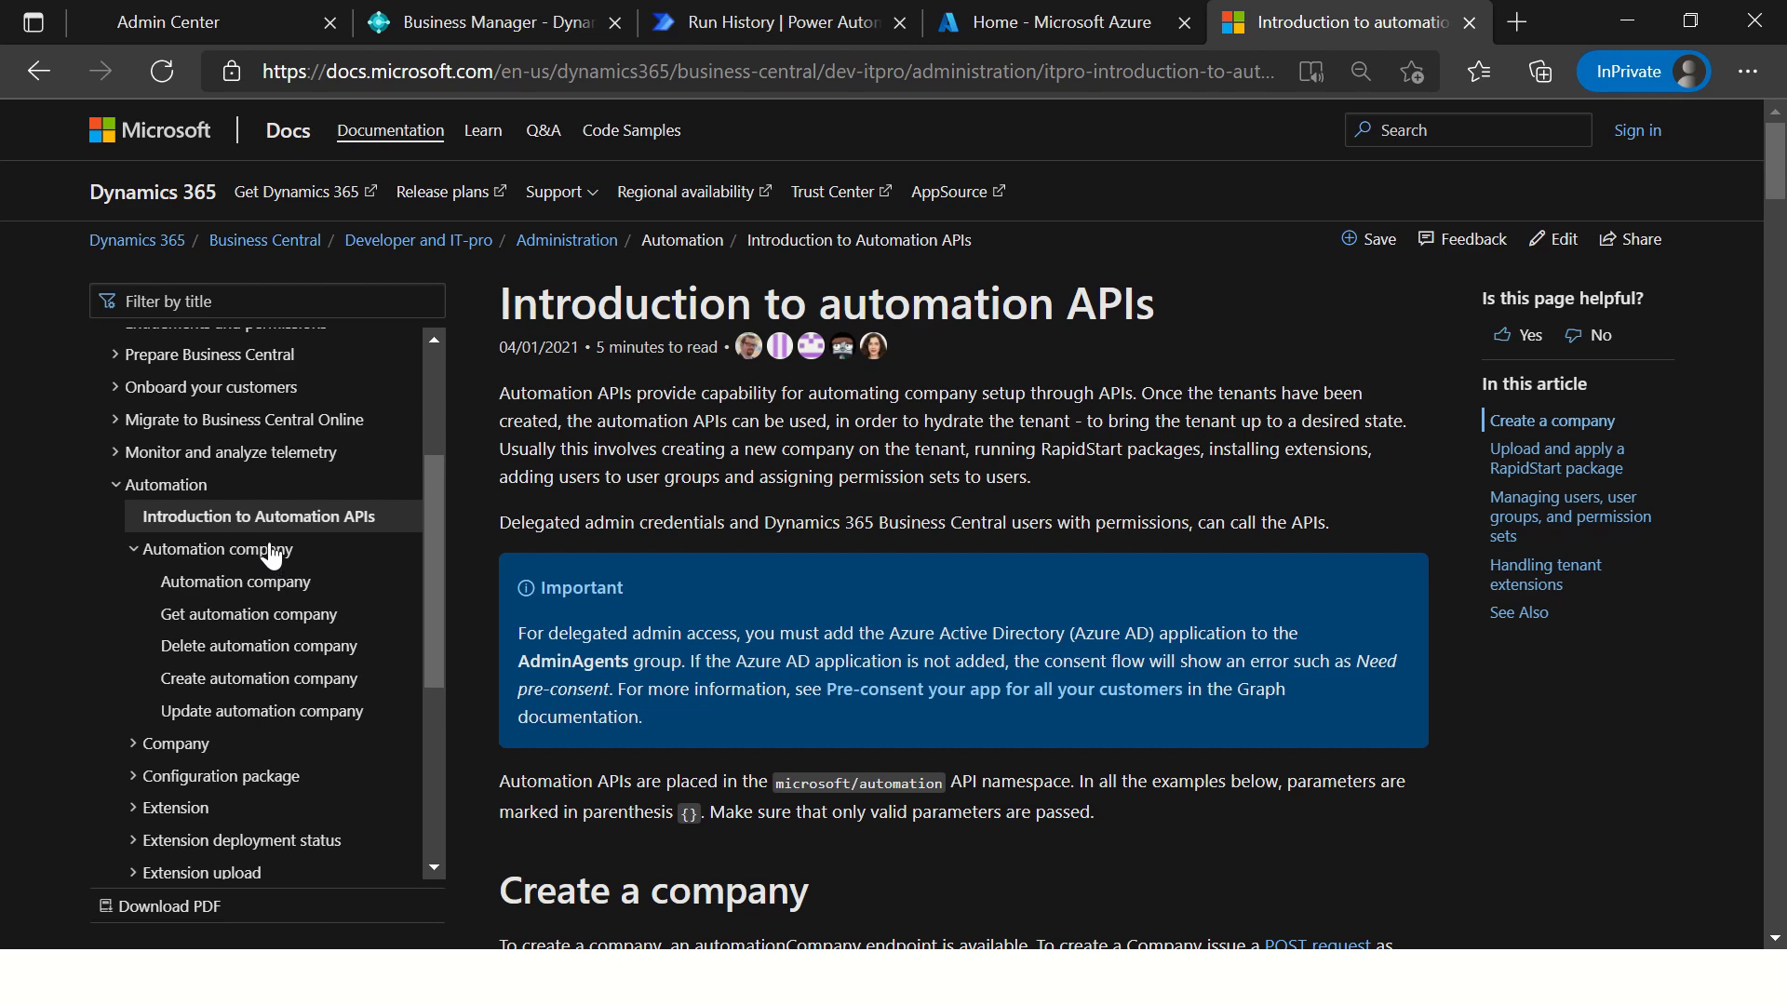
left_click(174, 555)
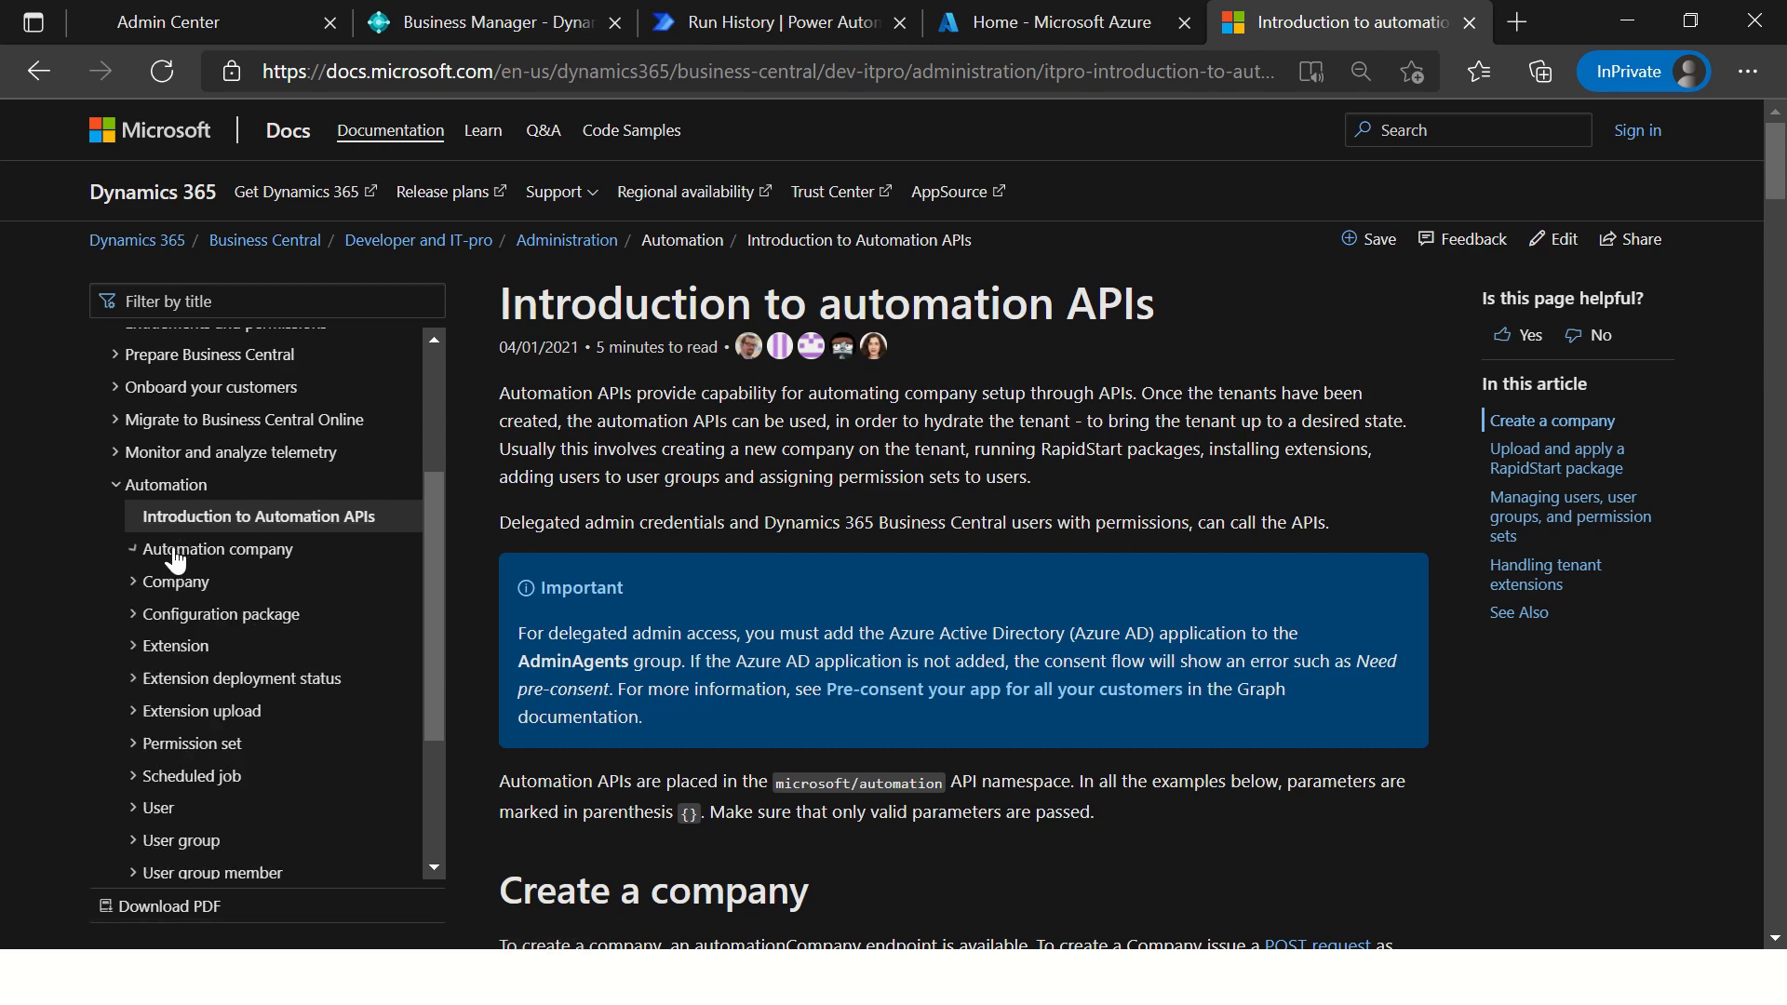
Step: Open the Configuration package resource type article and review its methods, bound actions and properties
left_click(180, 618)
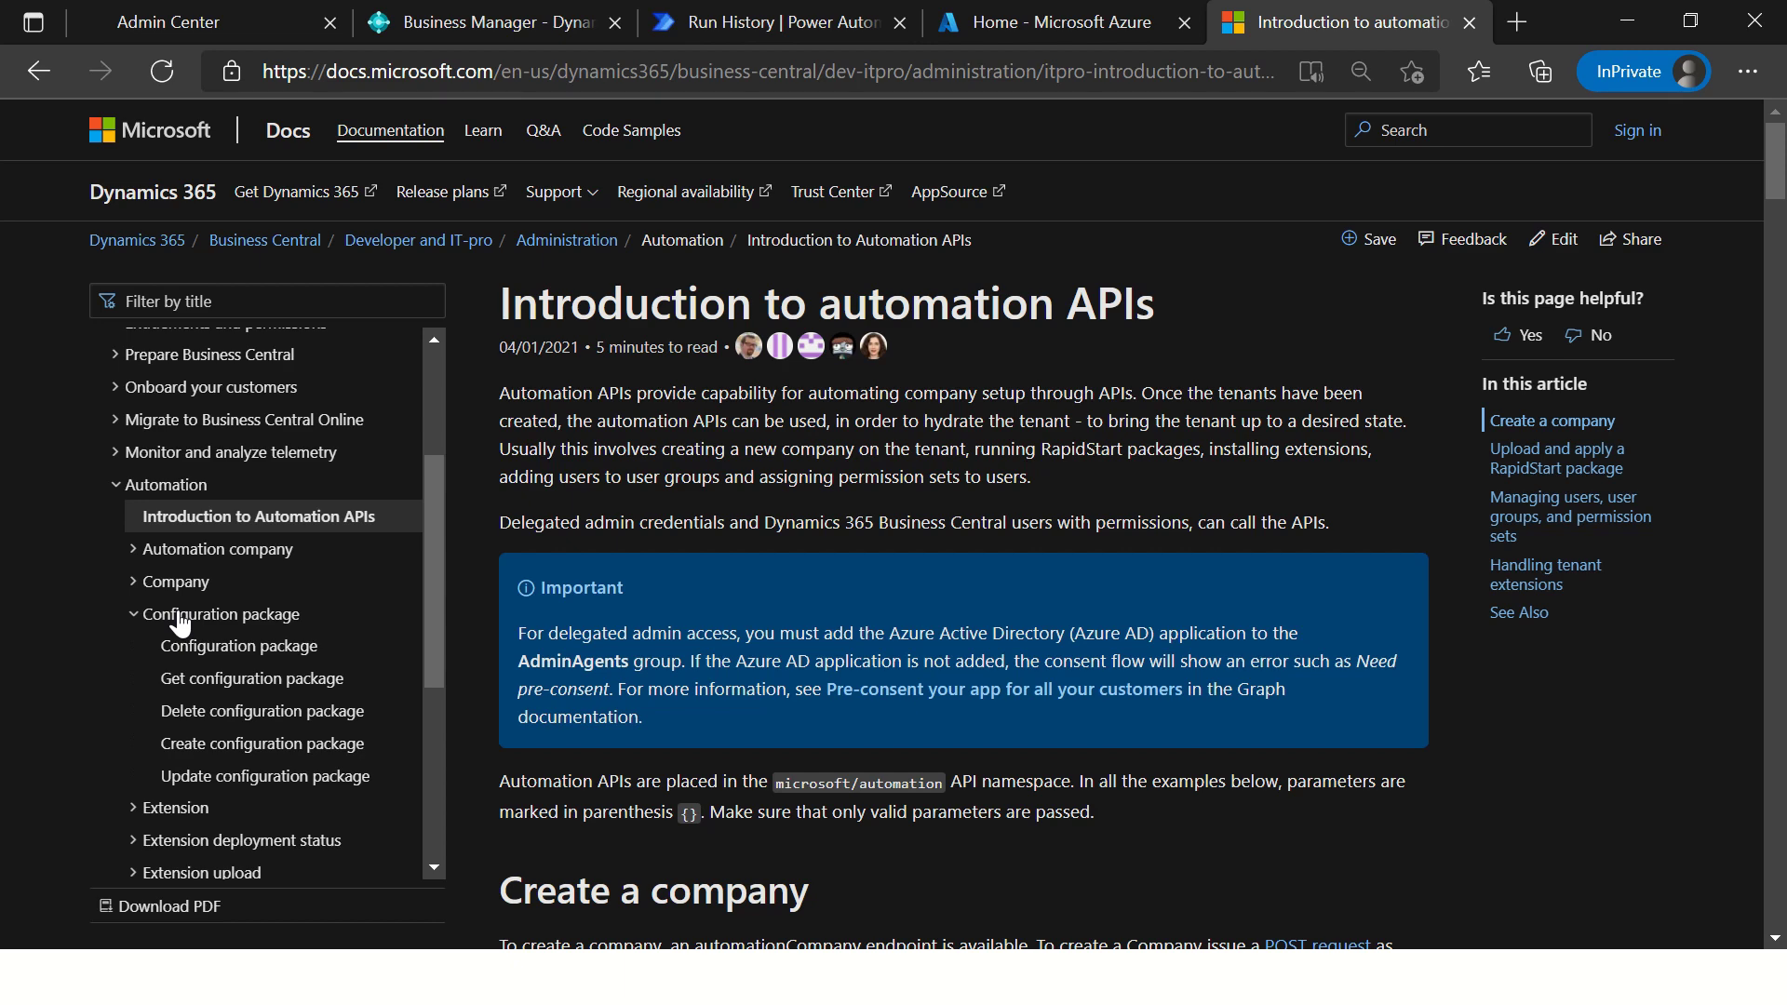
left_click(216, 651)
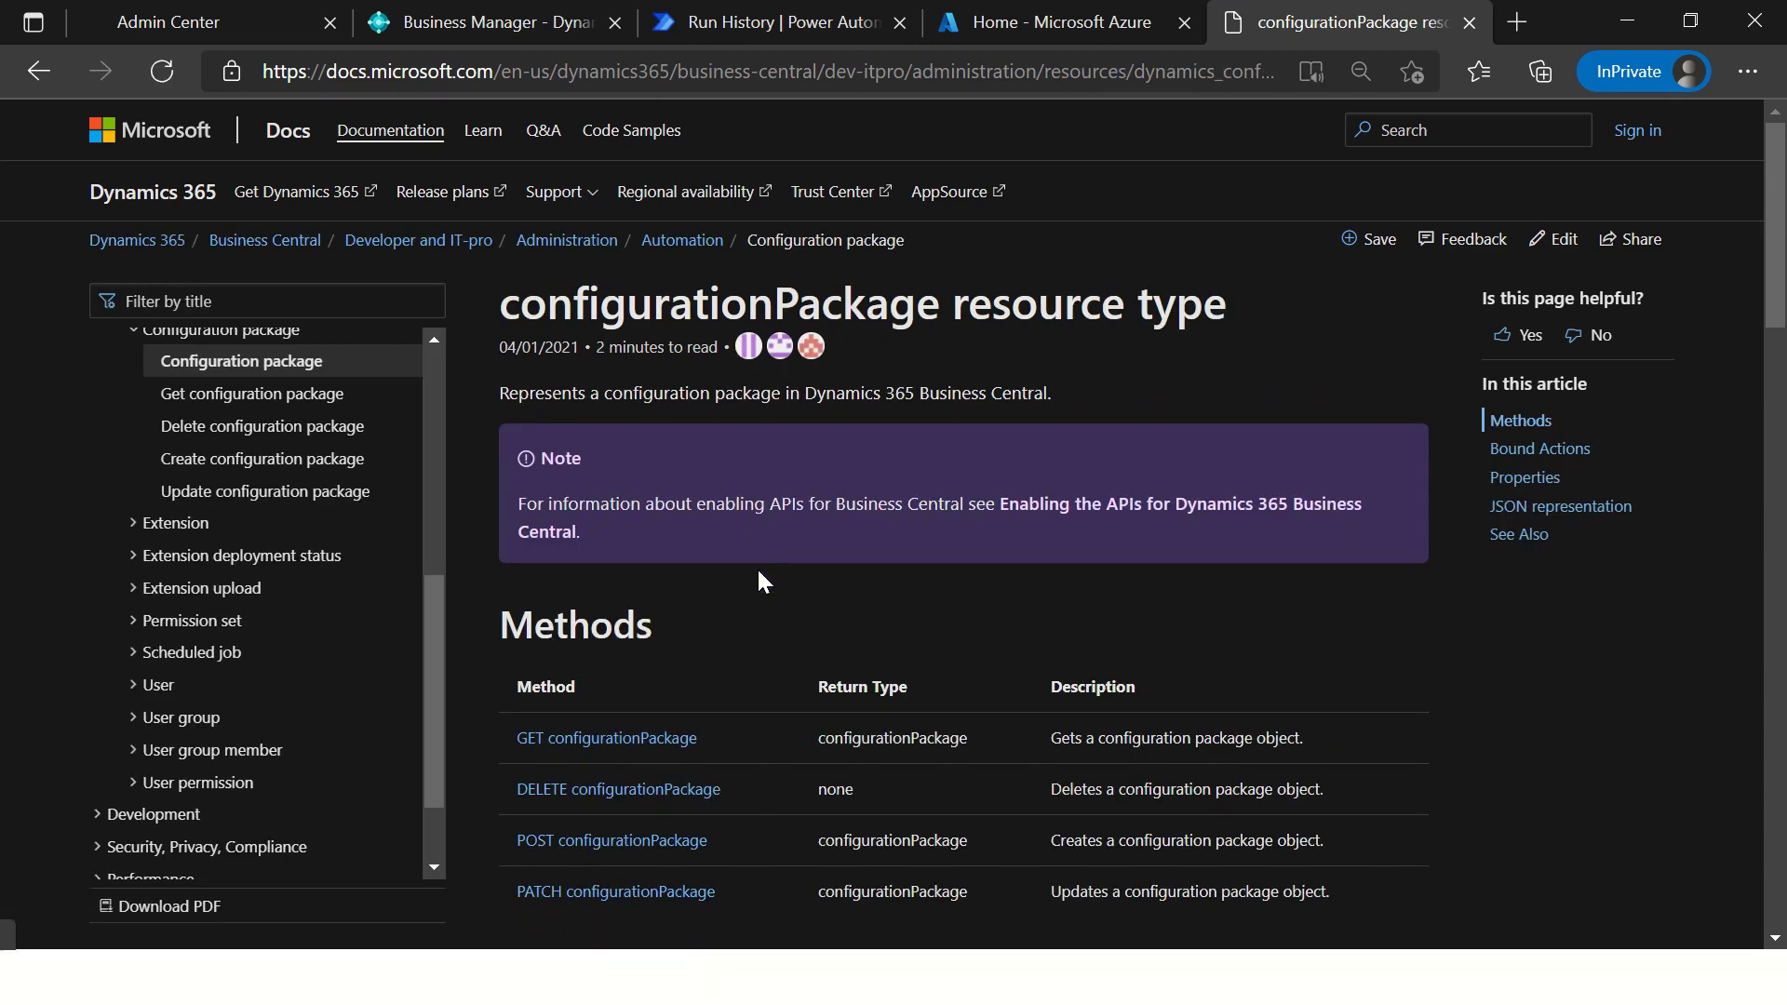
scroll(795, 633, "down", 2)
scroll(796, 633, "down", 3)
scroll(1039, 619, "down", 3)
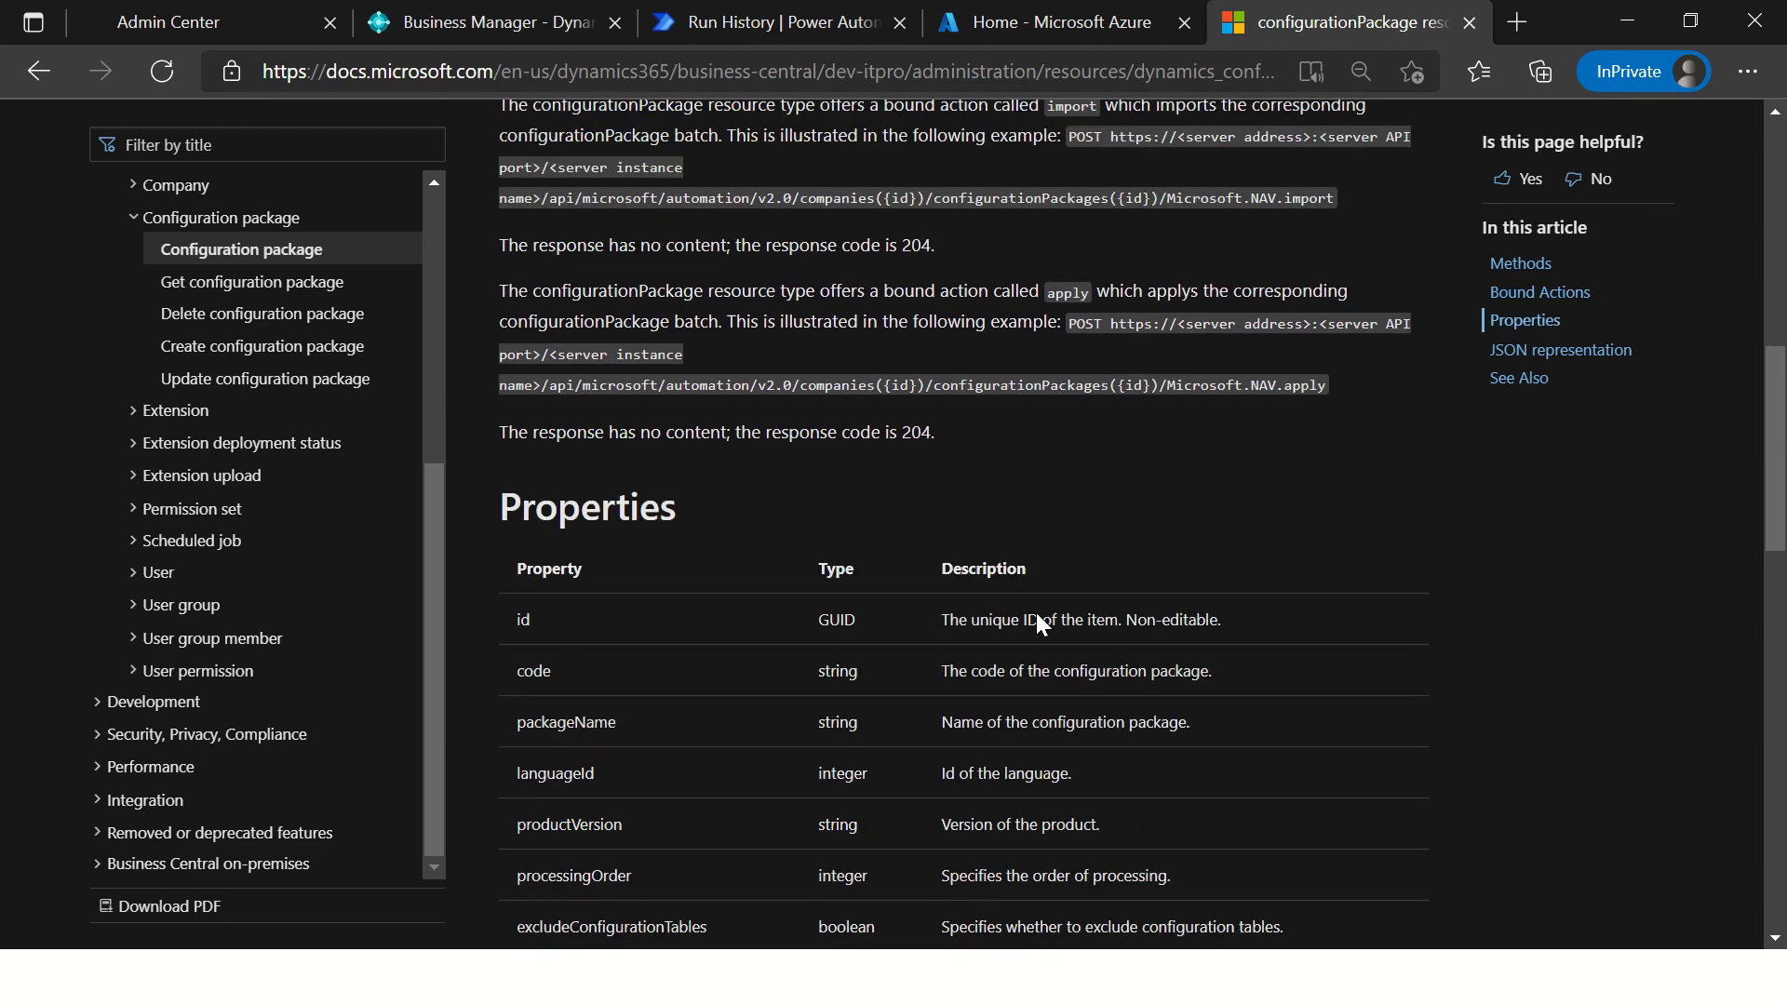
scroll(1041, 607, "up", 9)
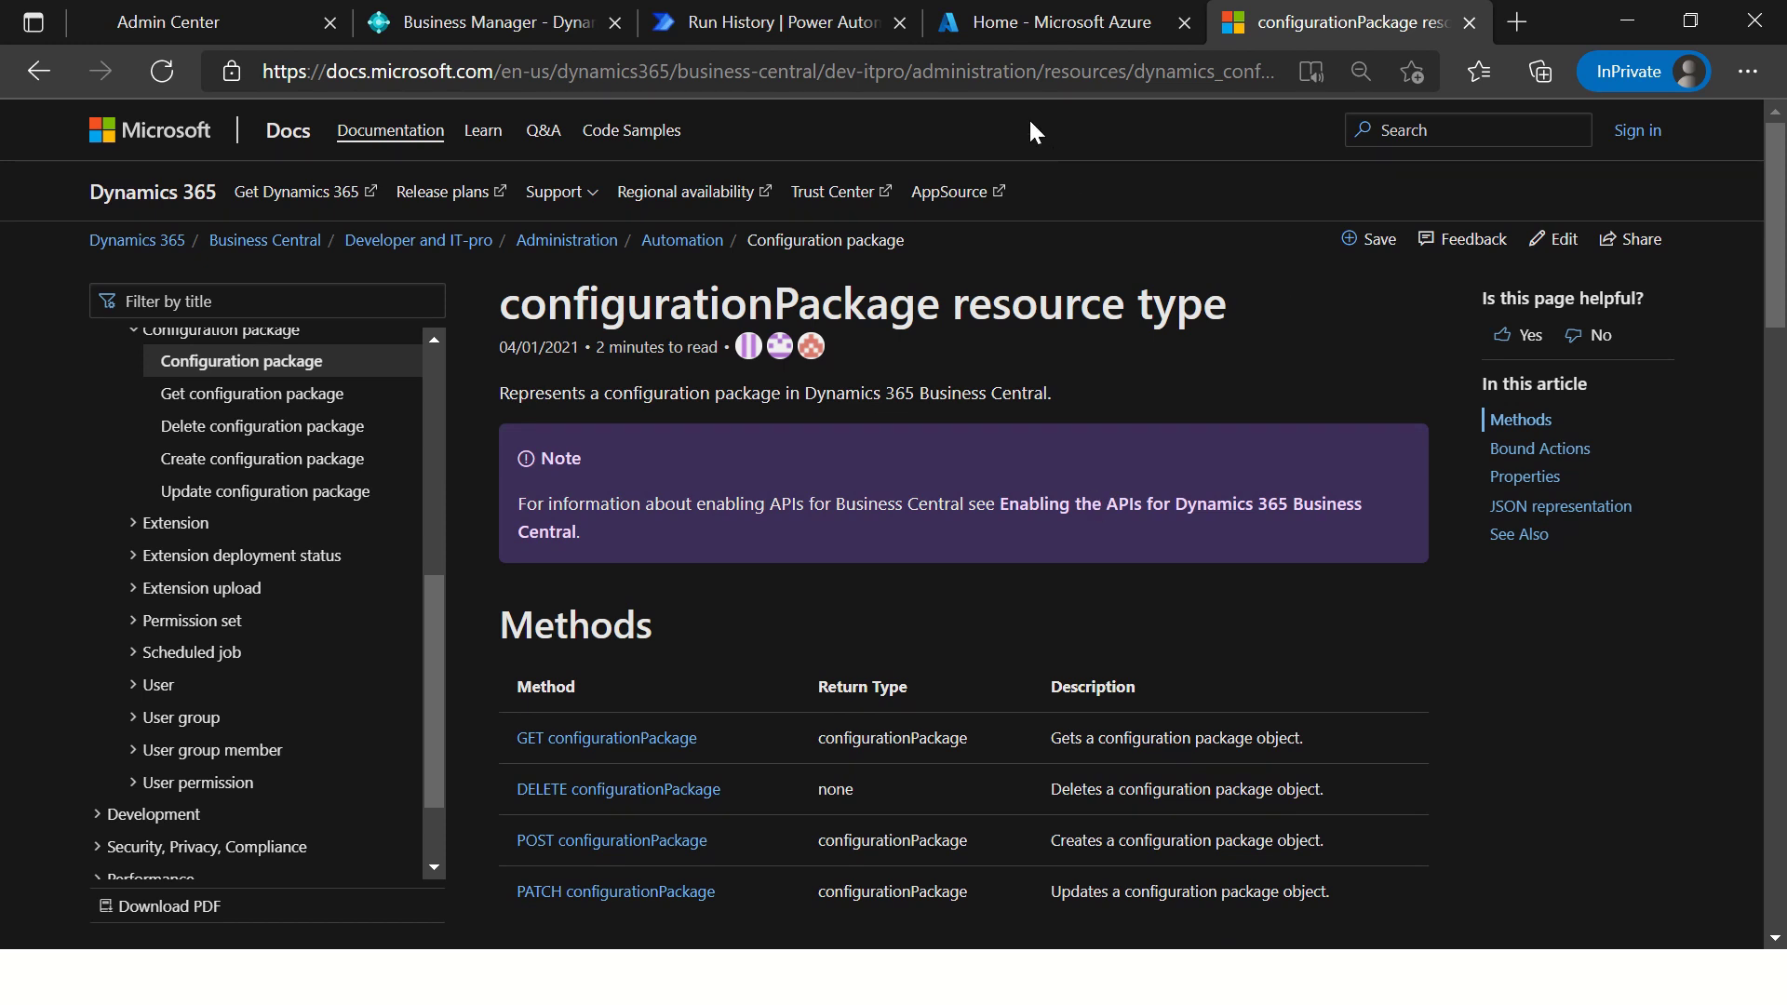
Step: Go to App registrations in the Azure portal and open the BC application
left_click(432, 4)
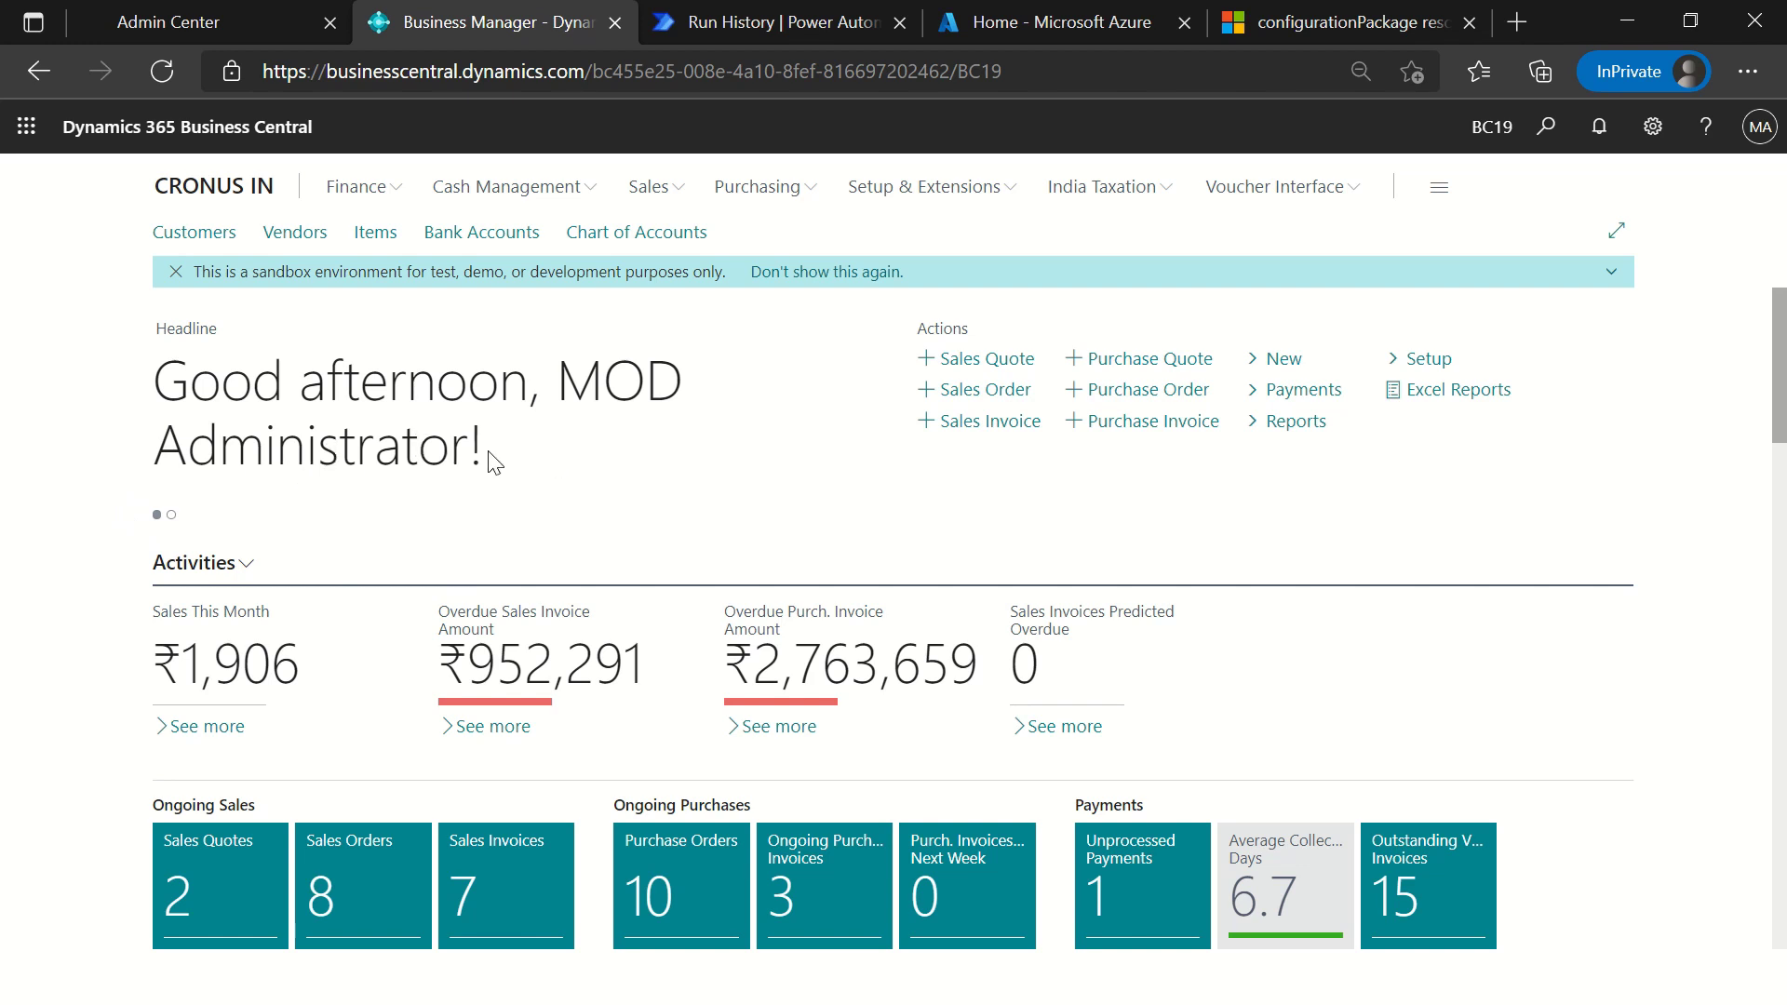
left_click(1044, 32)
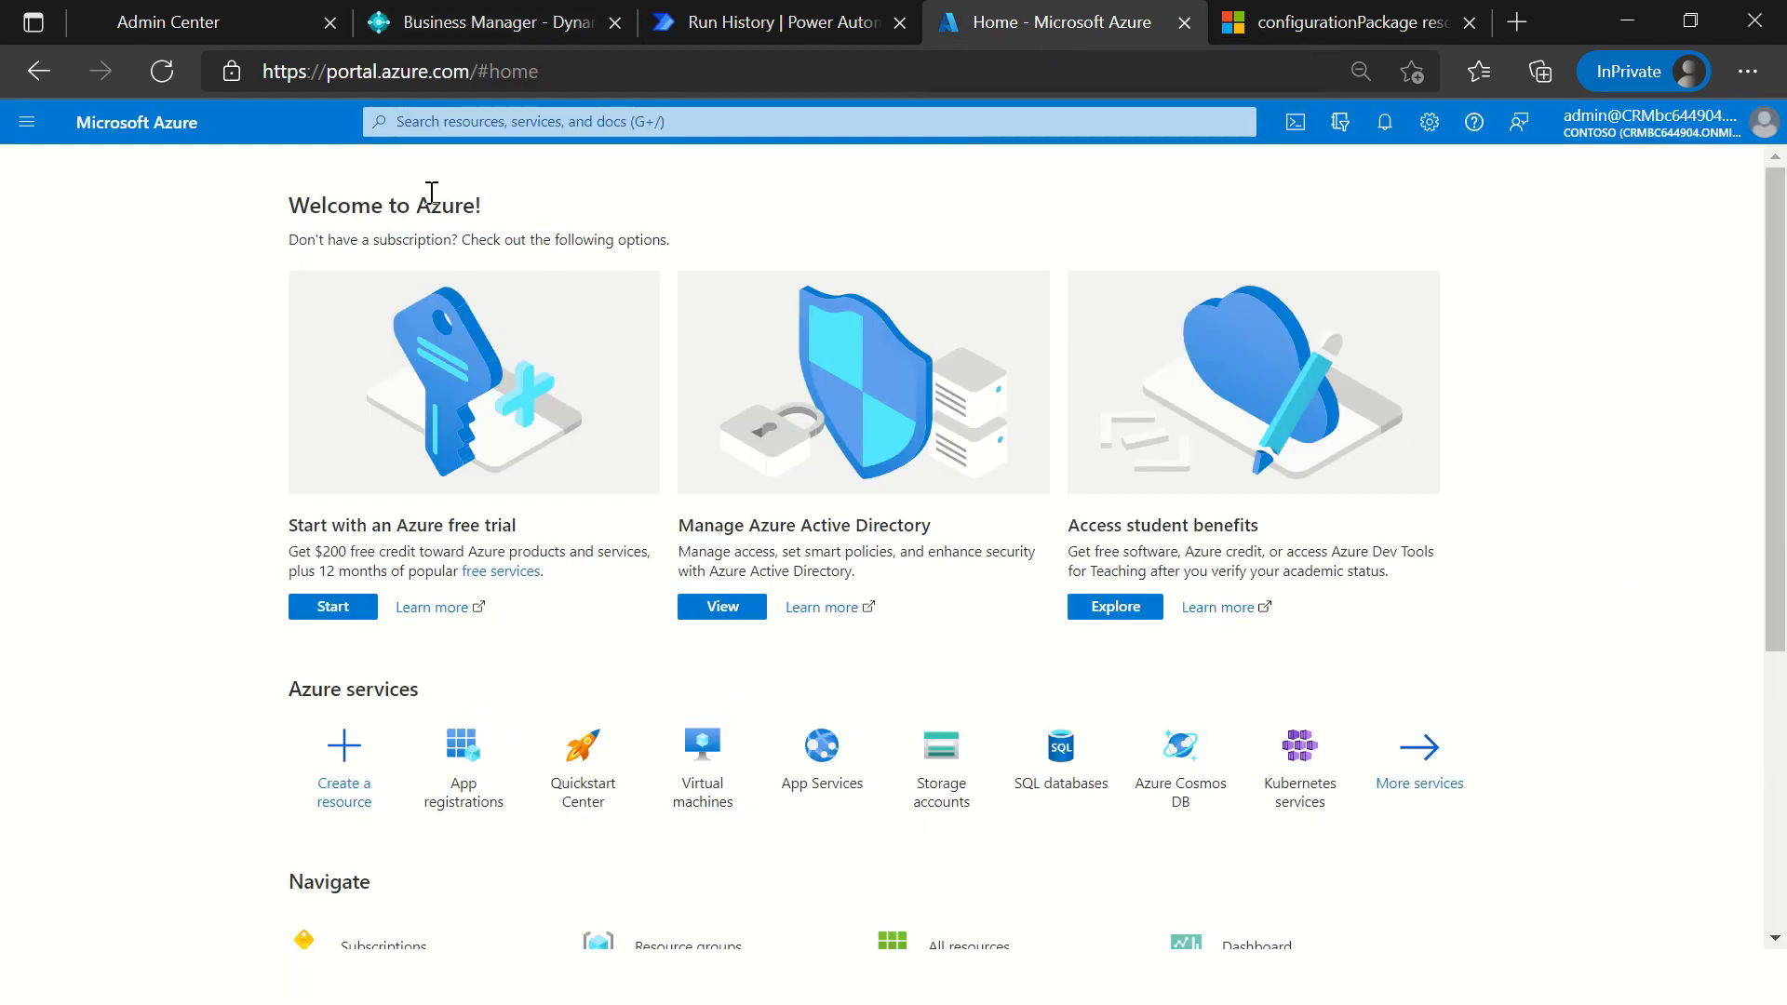
left_click(590, 80)
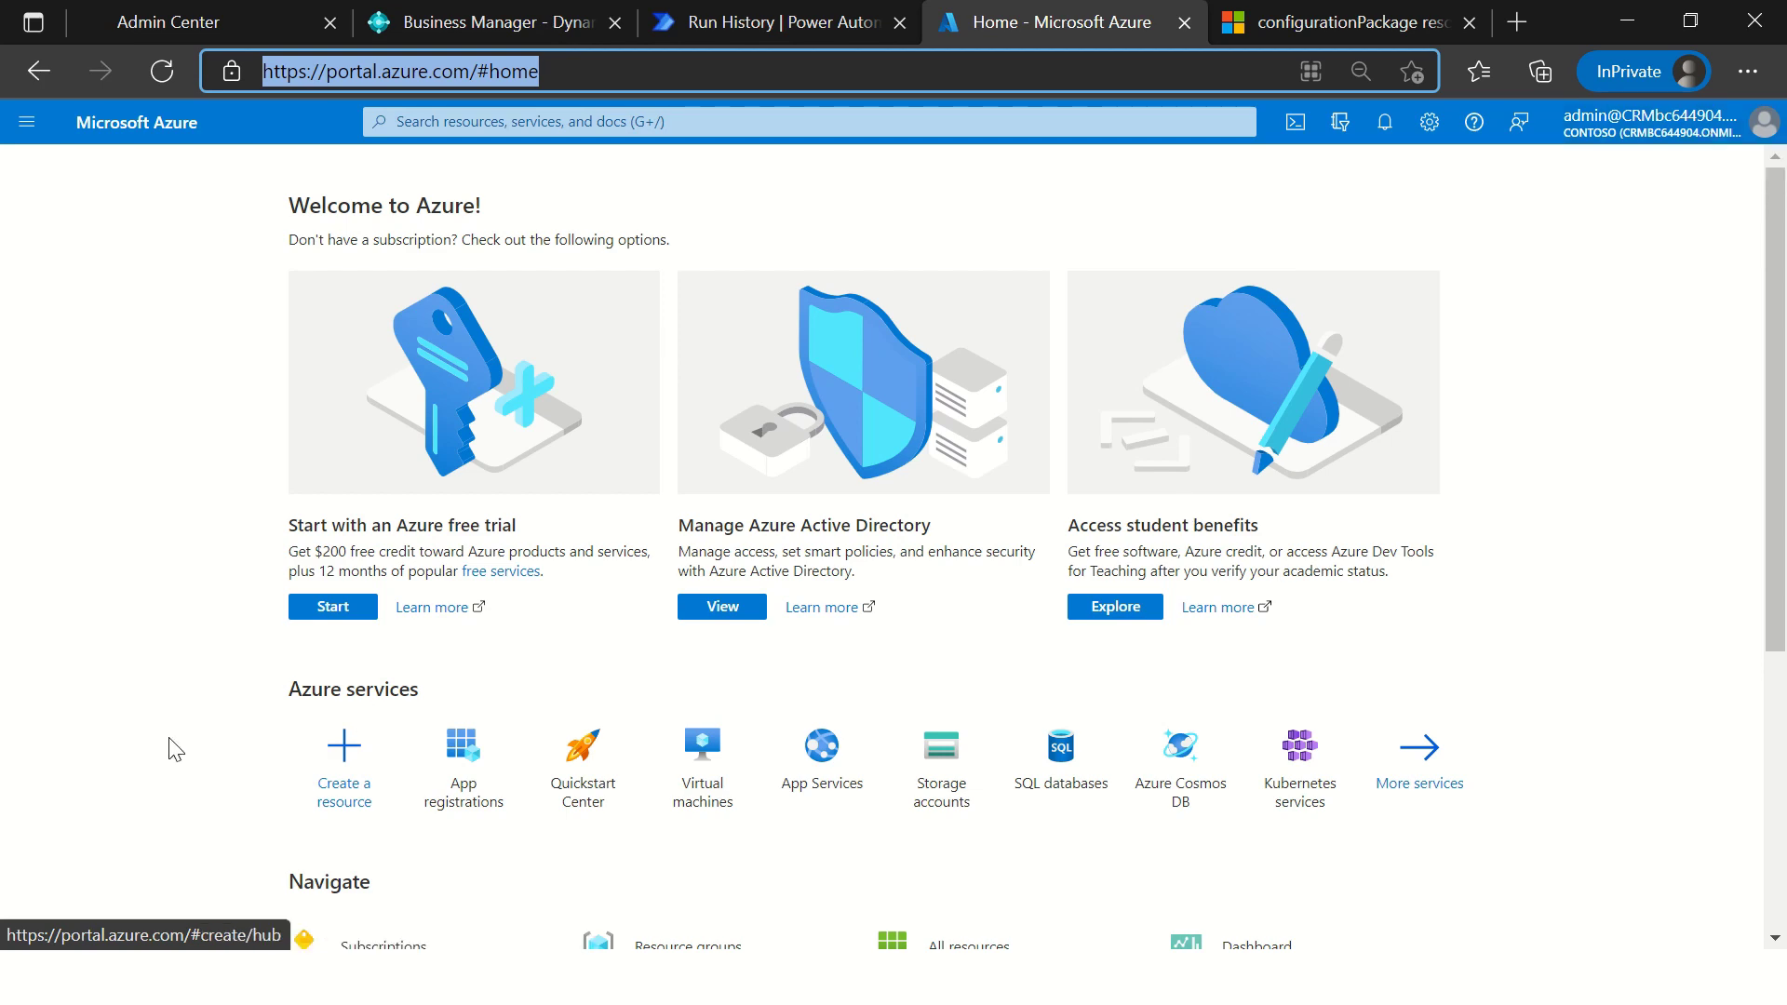
scroll(5, 849, "down", 3)
scroll(187, 828, "up", 2)
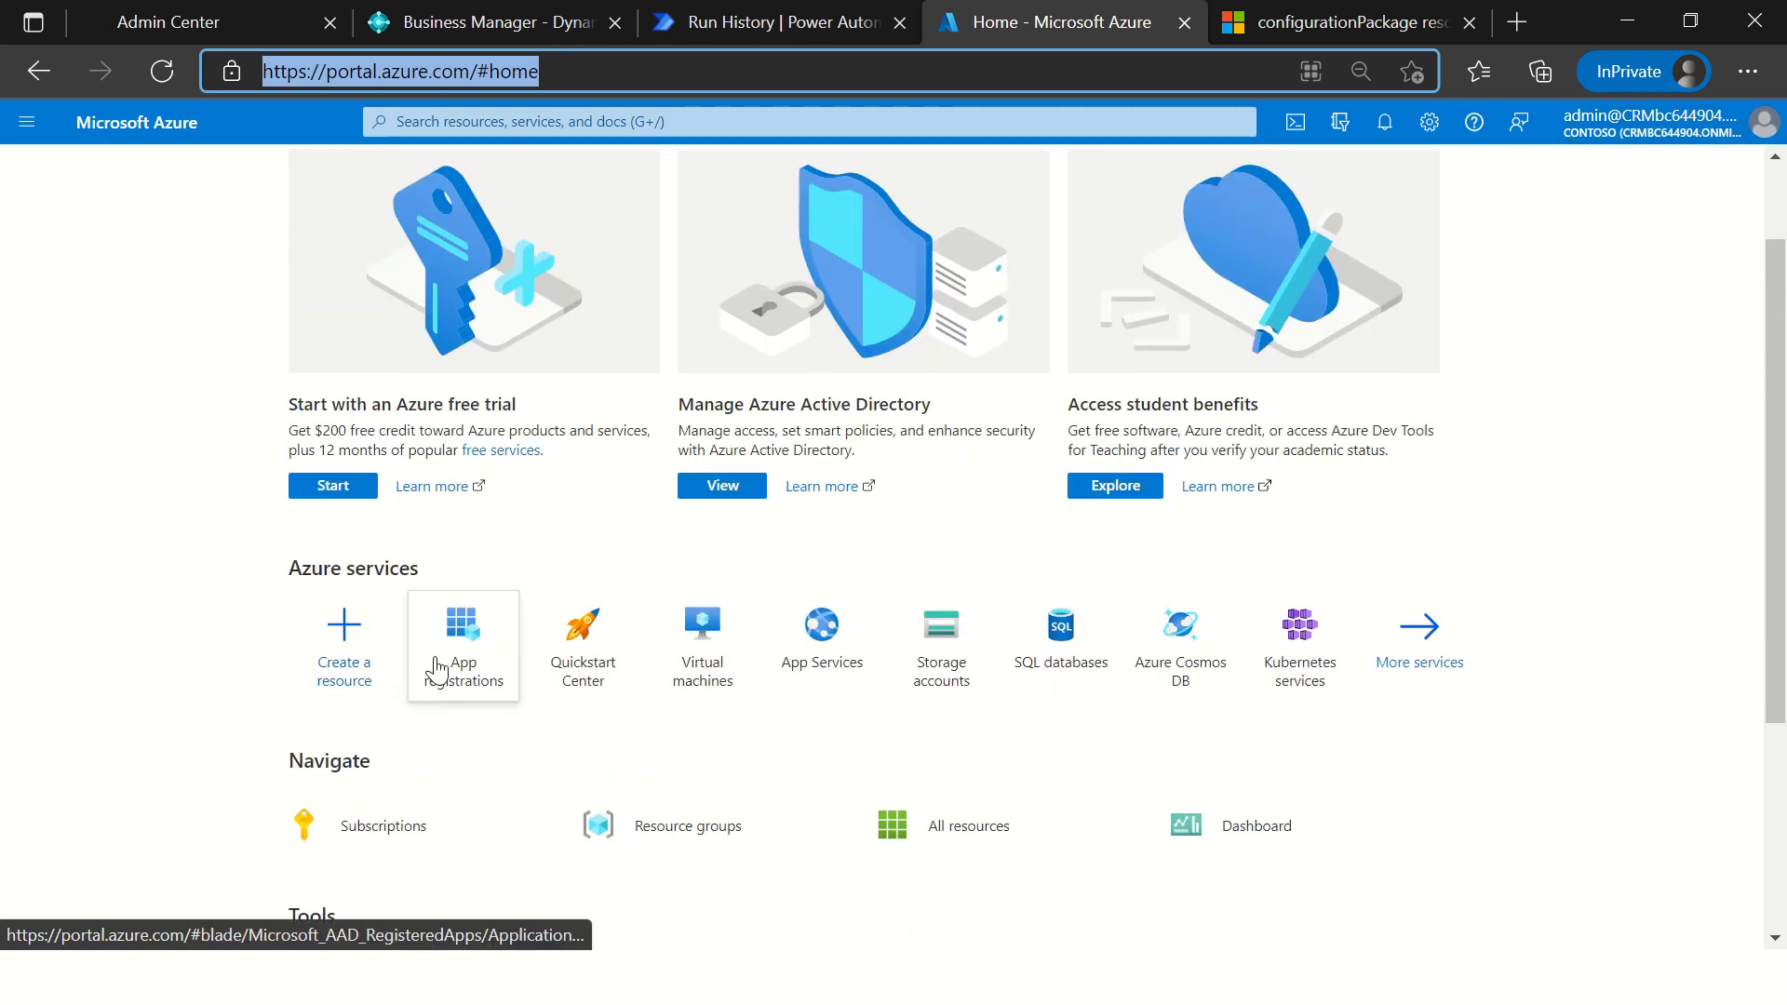
left_click(436, 669)
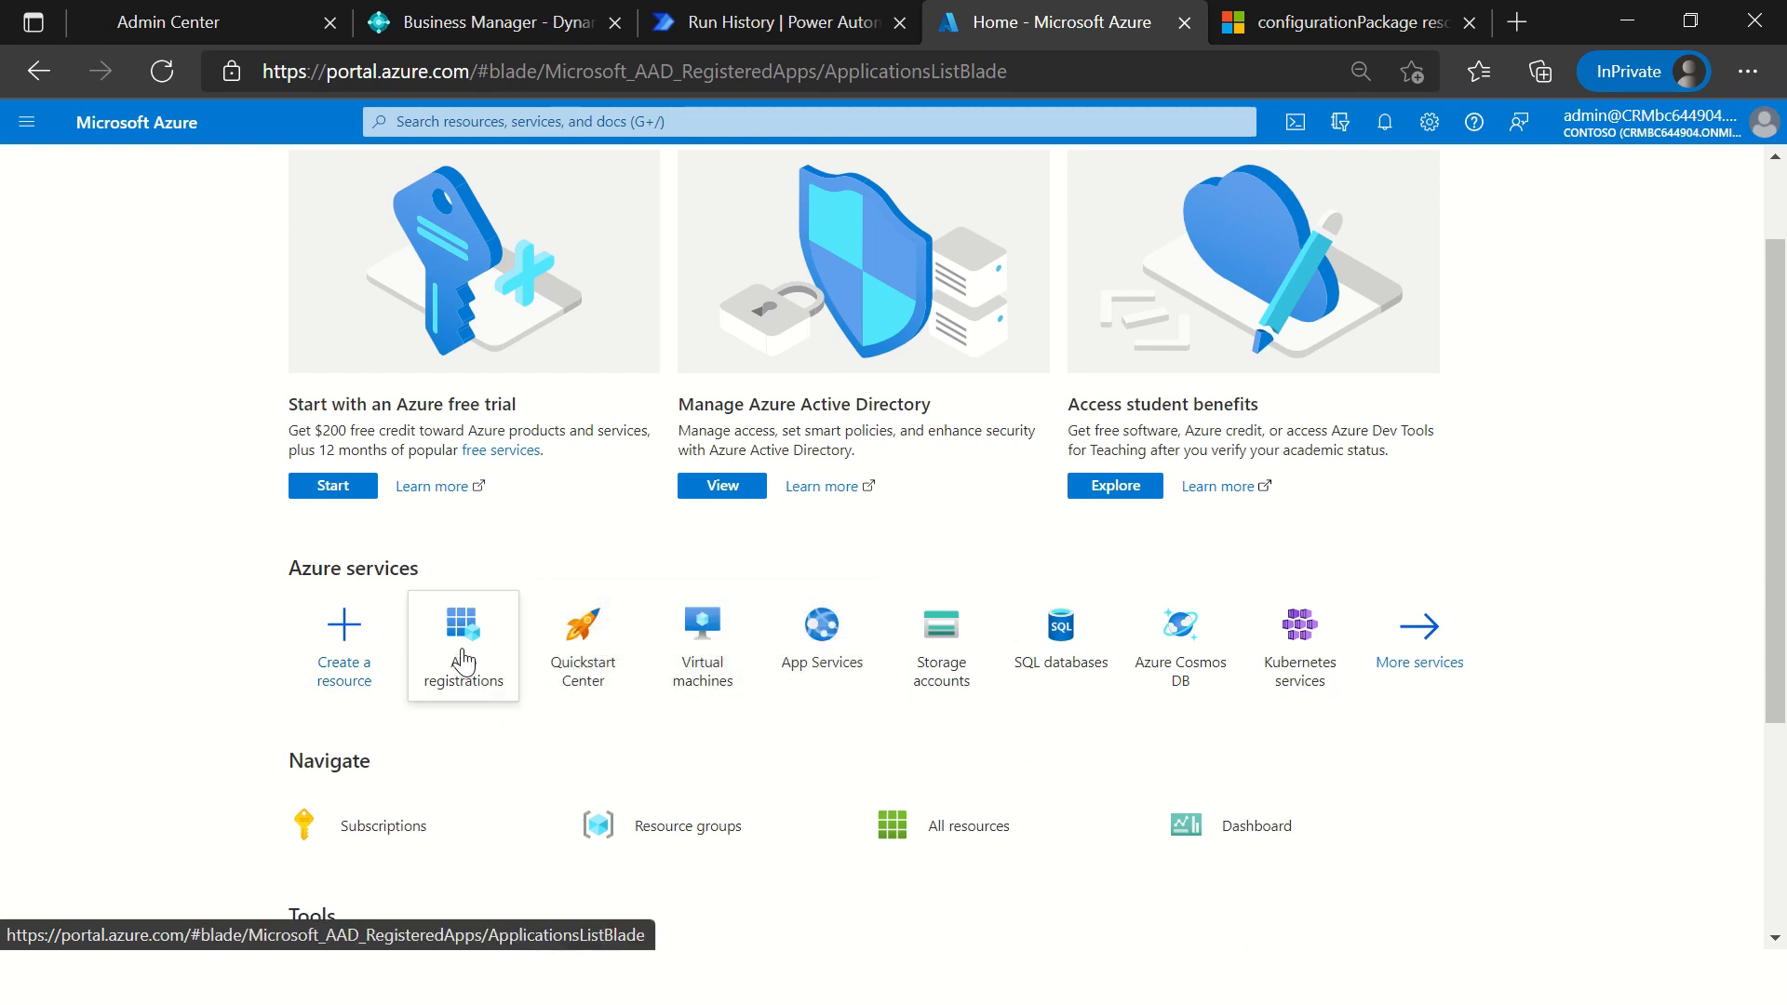
left_click(465, 663)
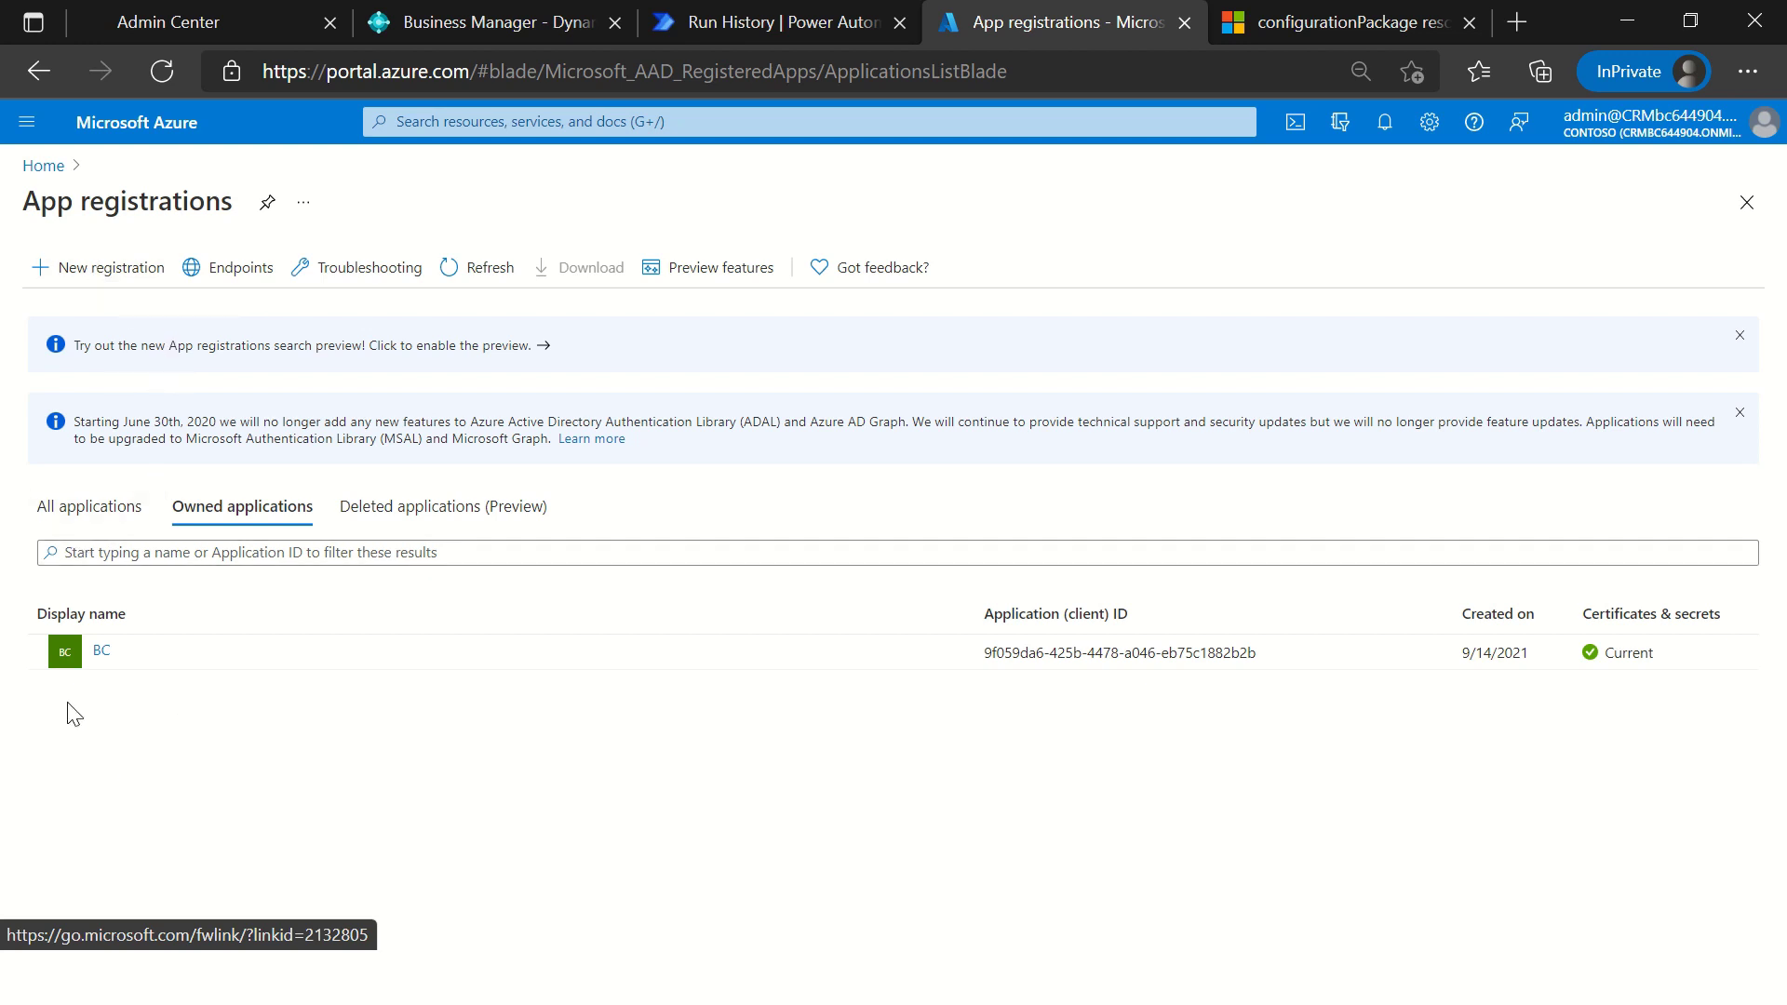
left_click(97, 654)
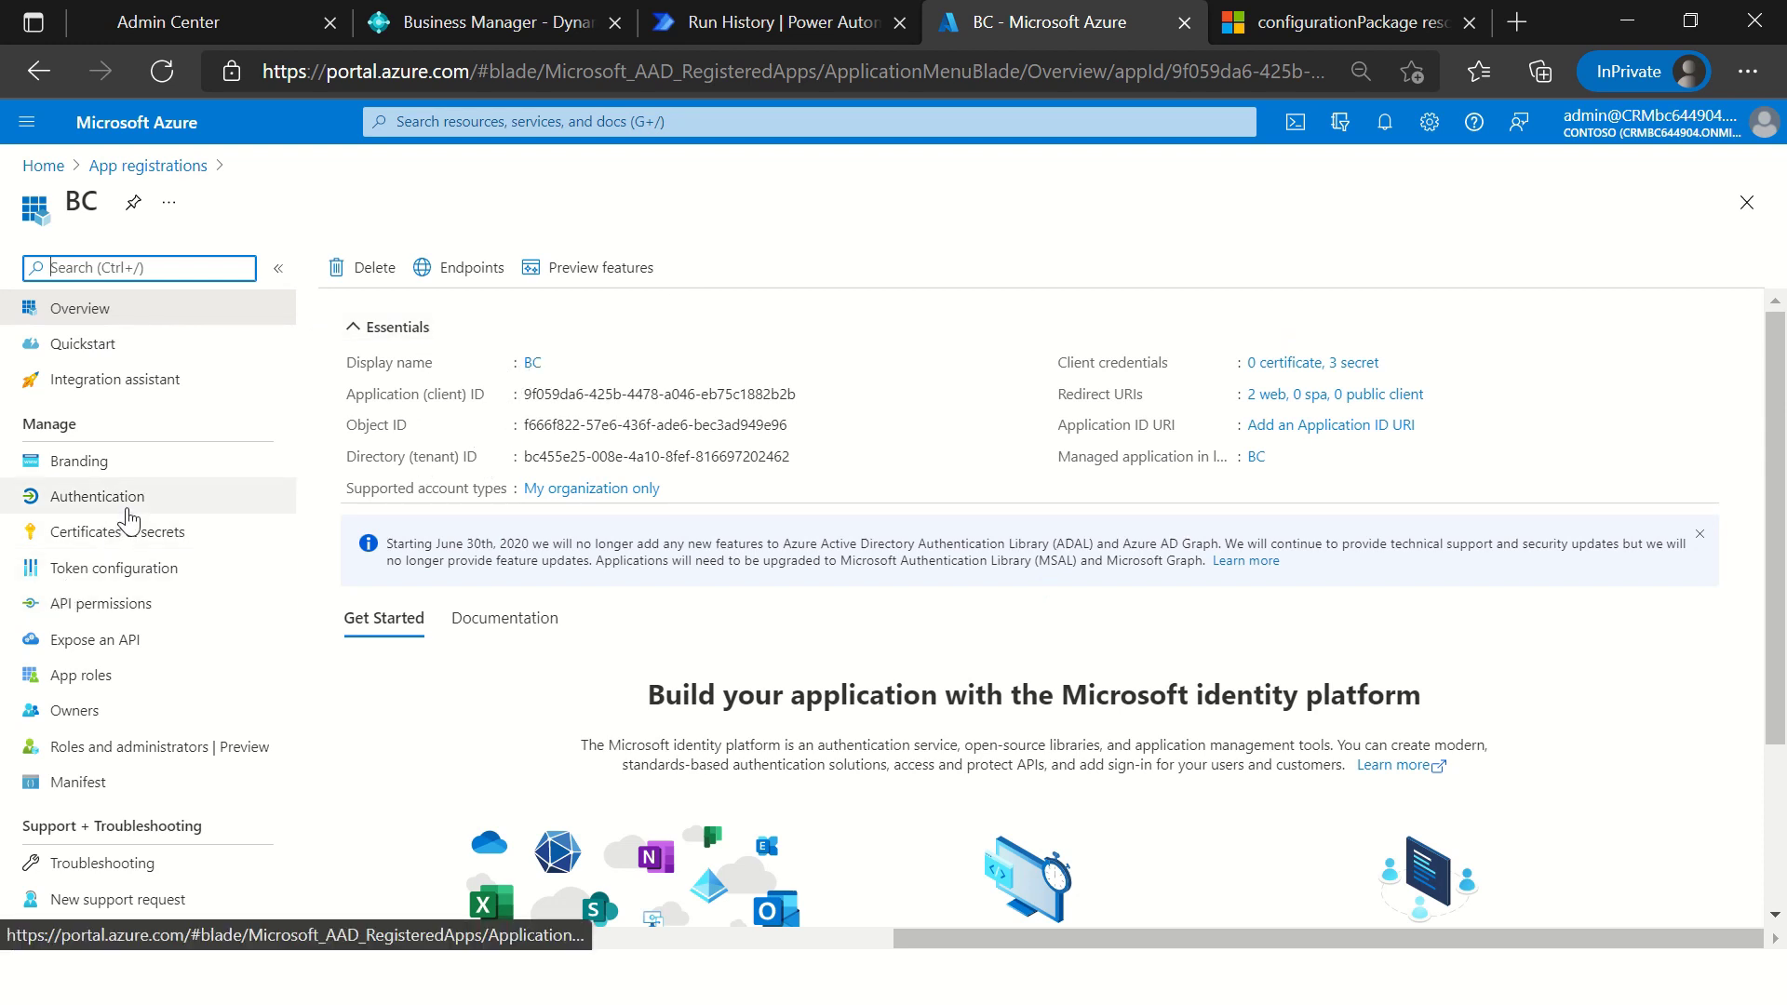
Step: Open the BC application's authentication settings and review its two web redirect URIs for Business Central
left_click(127, 511)
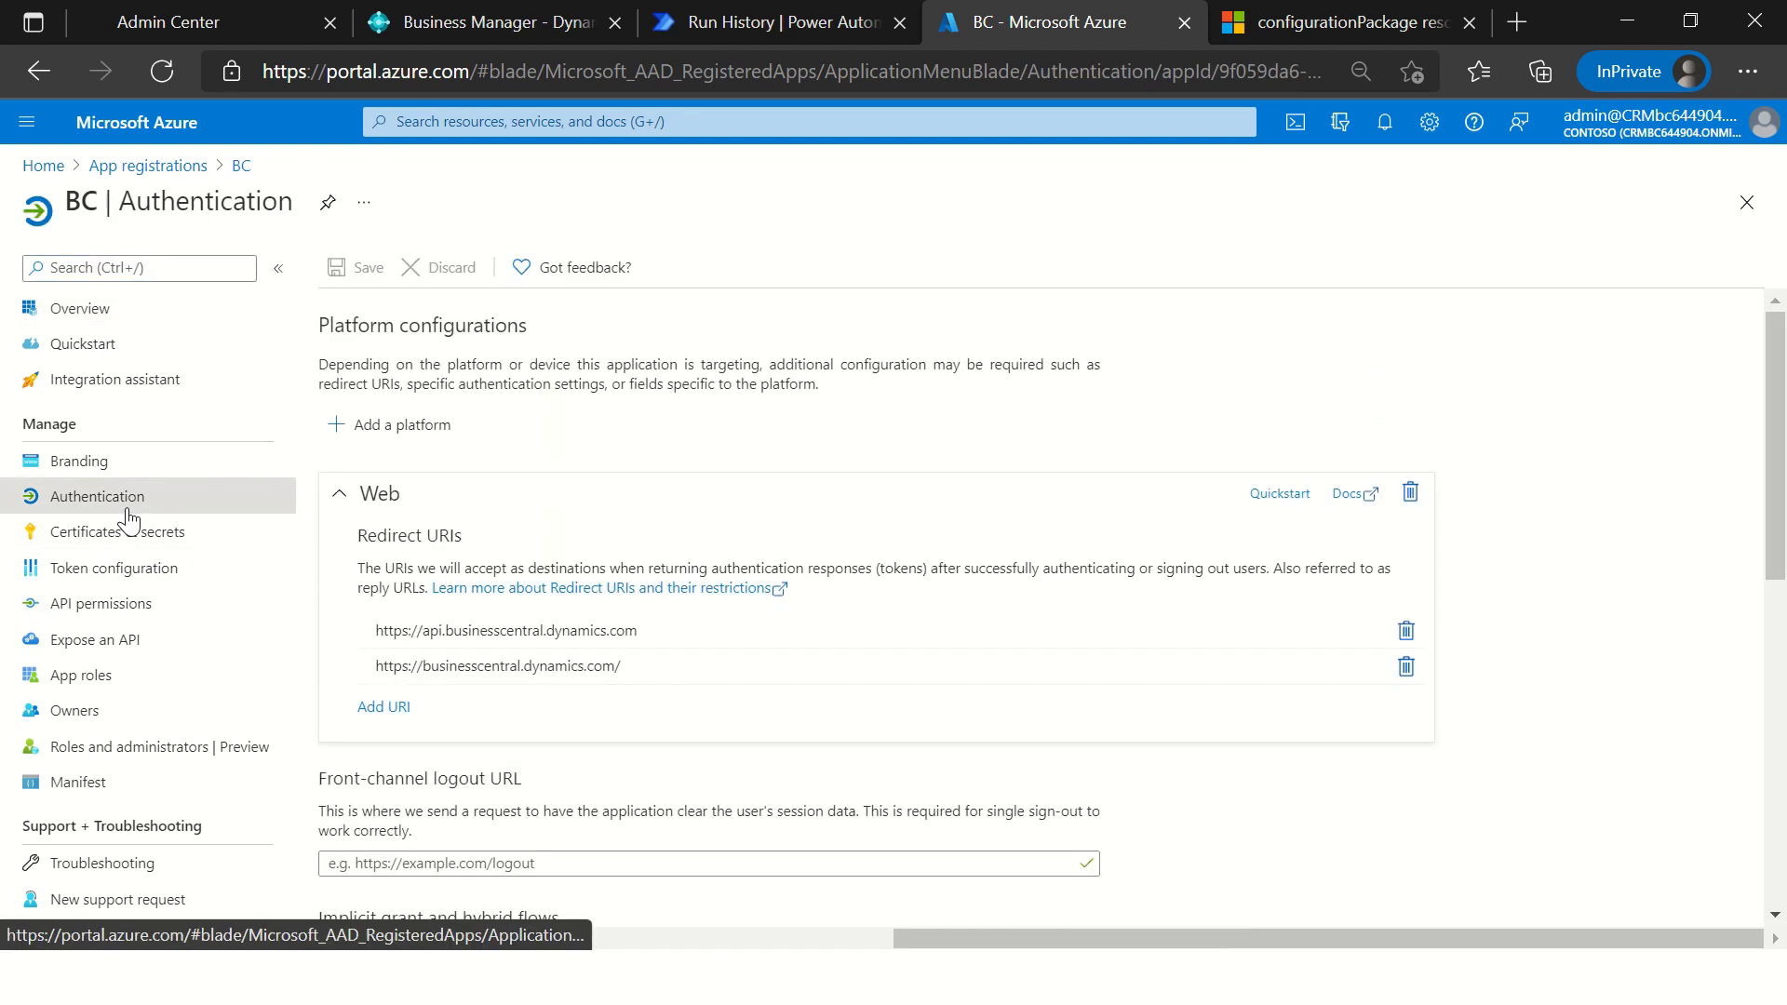
left_click_drag(632, 664, 368, 666)
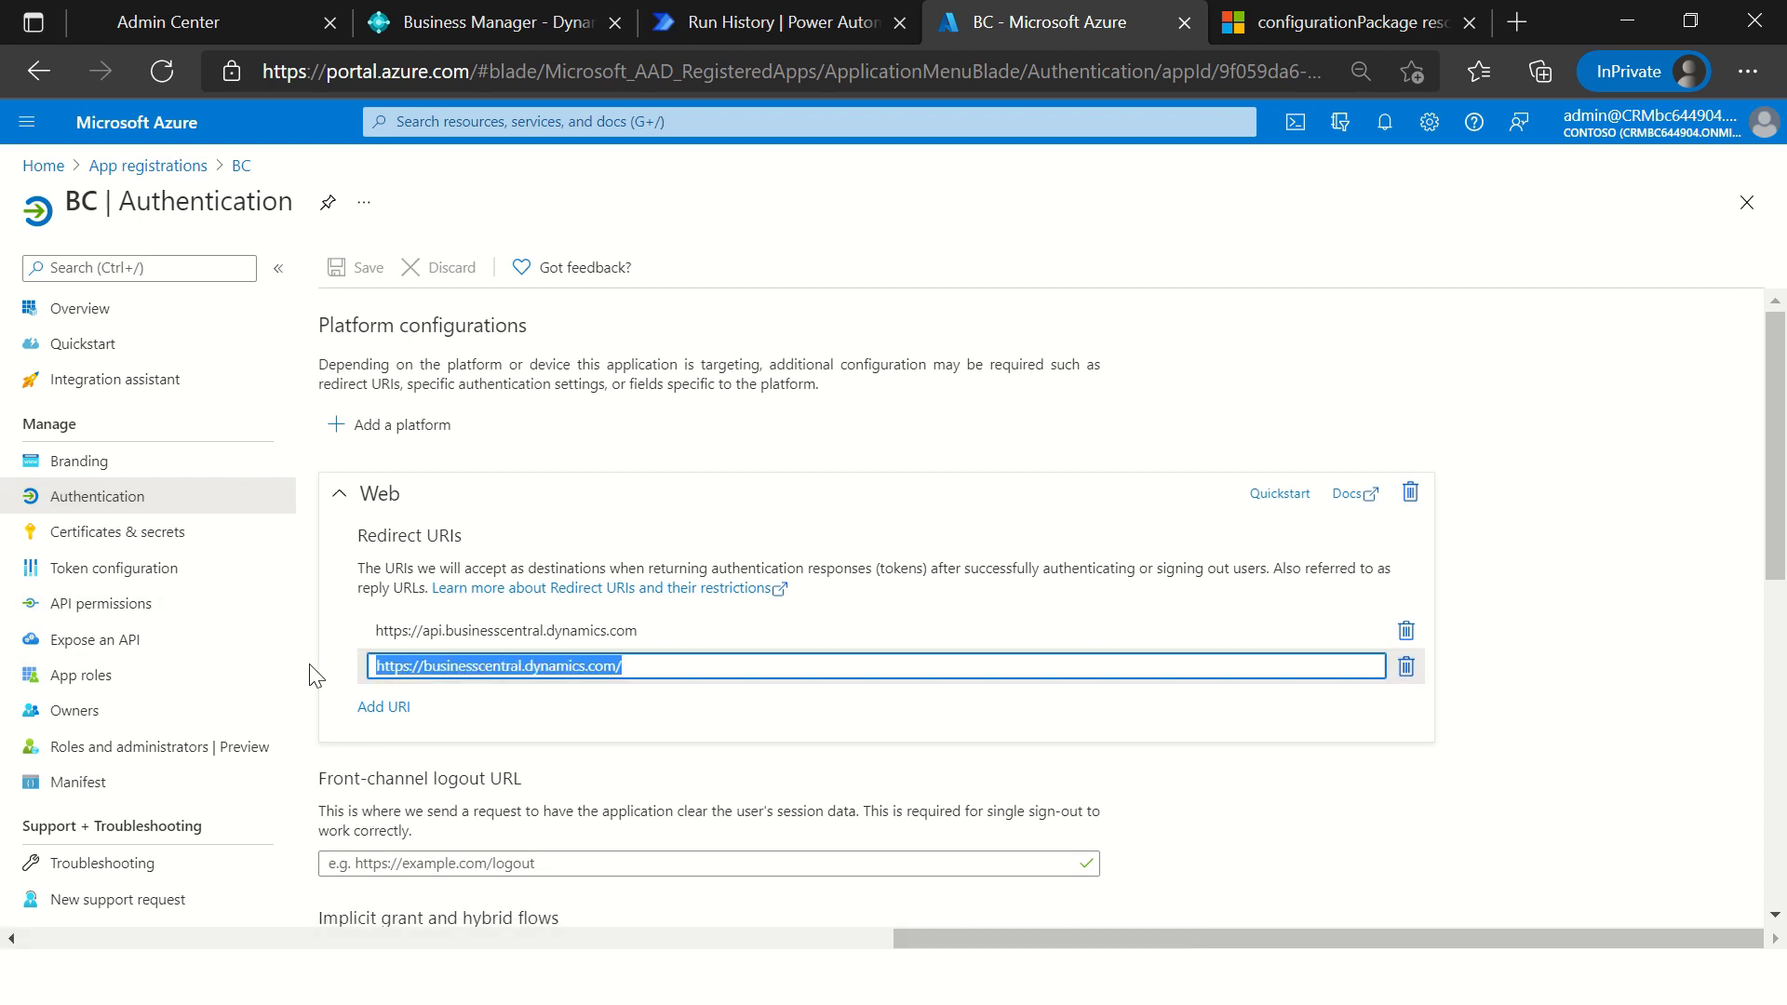
left_click_drag(659, 626, 312, 627)
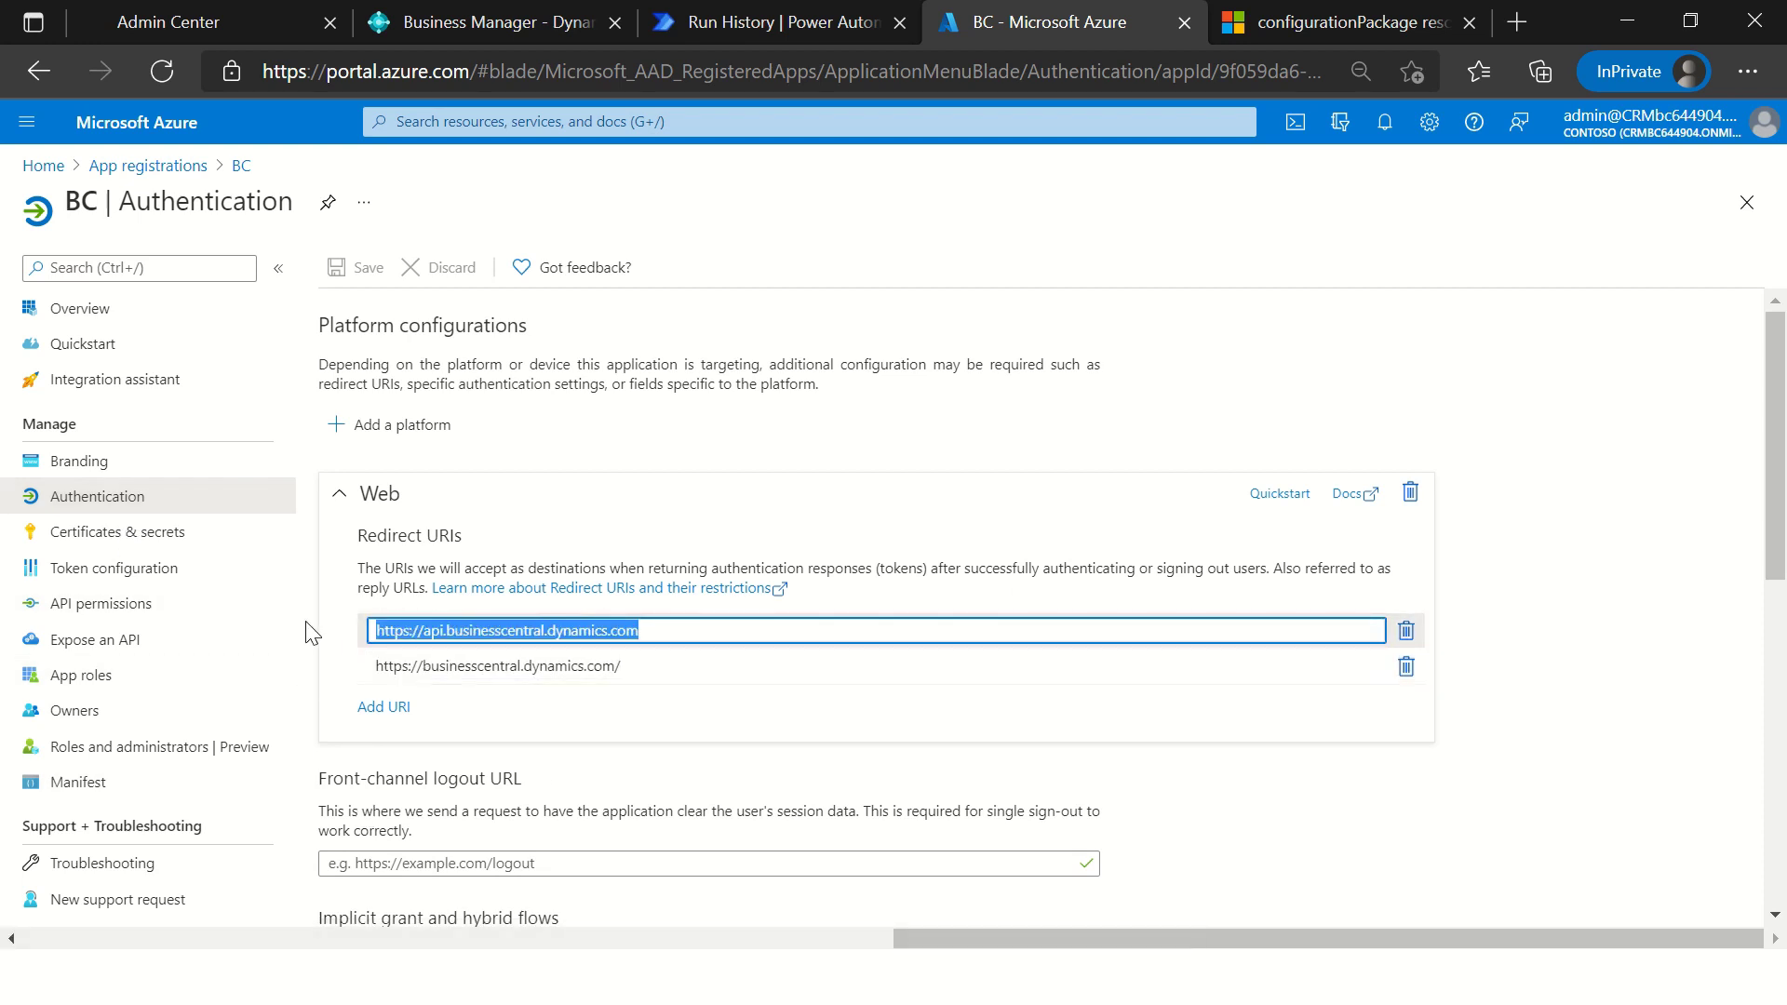
left_click_drag(666, 626, 541, 631)
left_click(541, 630)
left_click(660, 627)
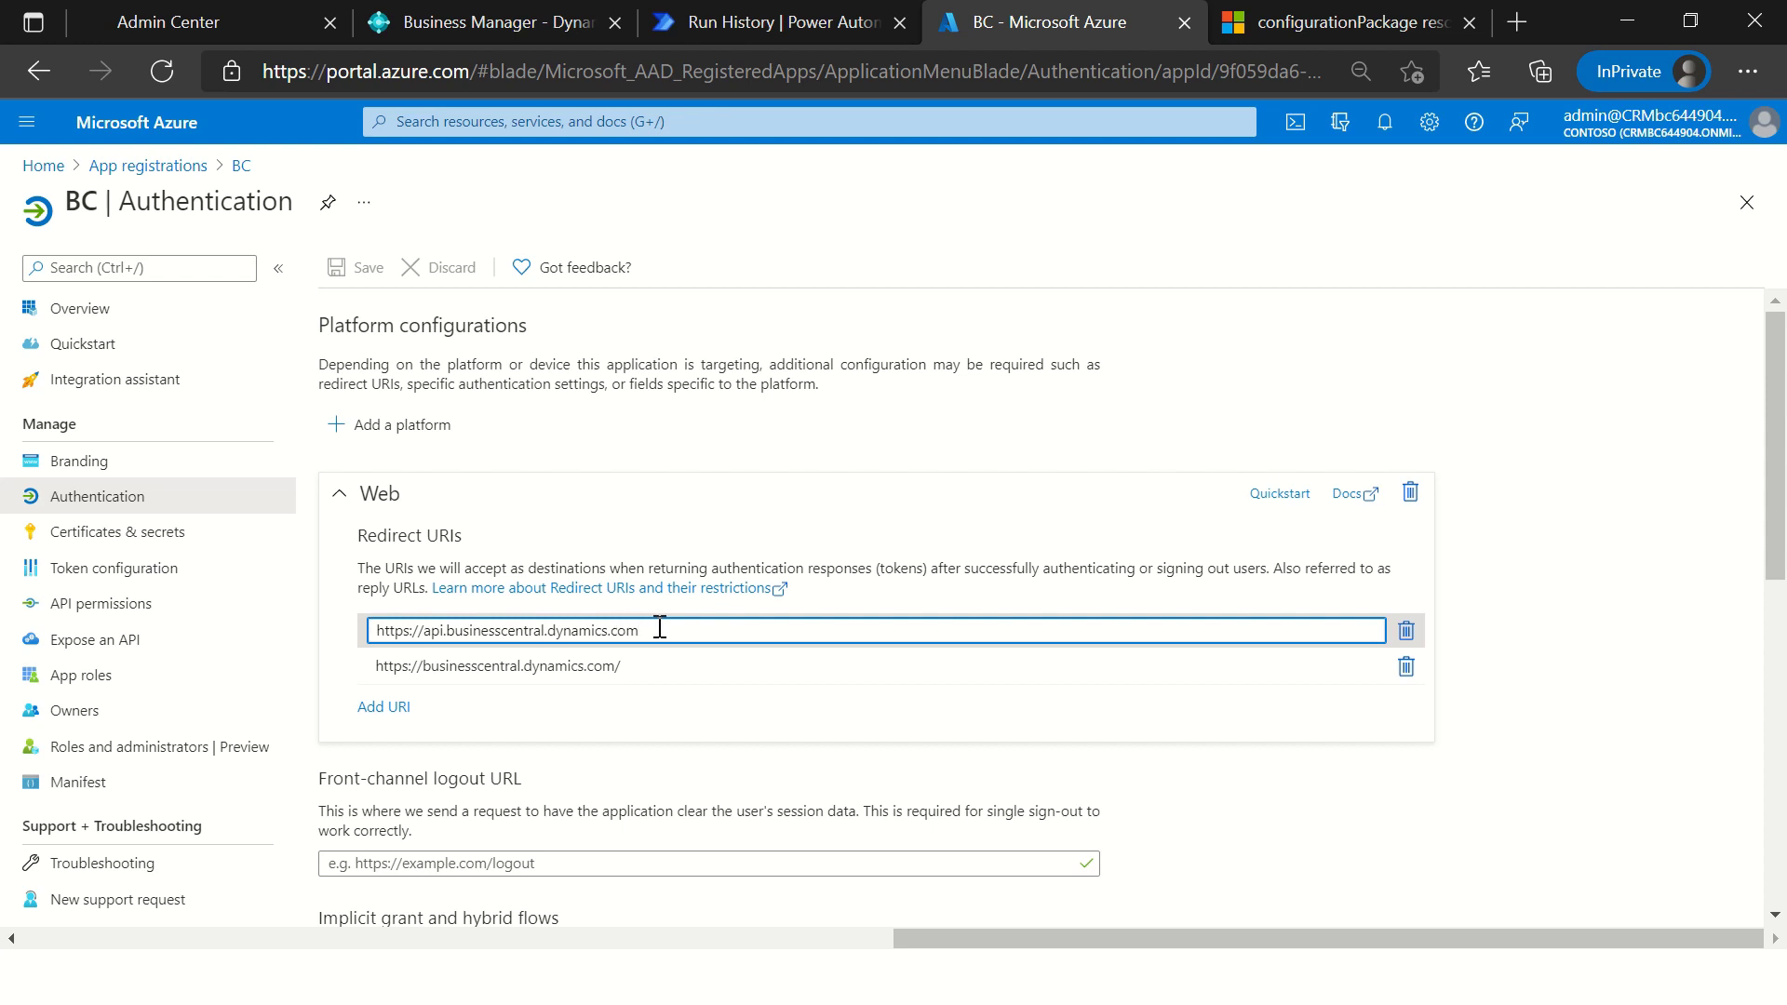
left_click_drag(660, 629, 345, 623)
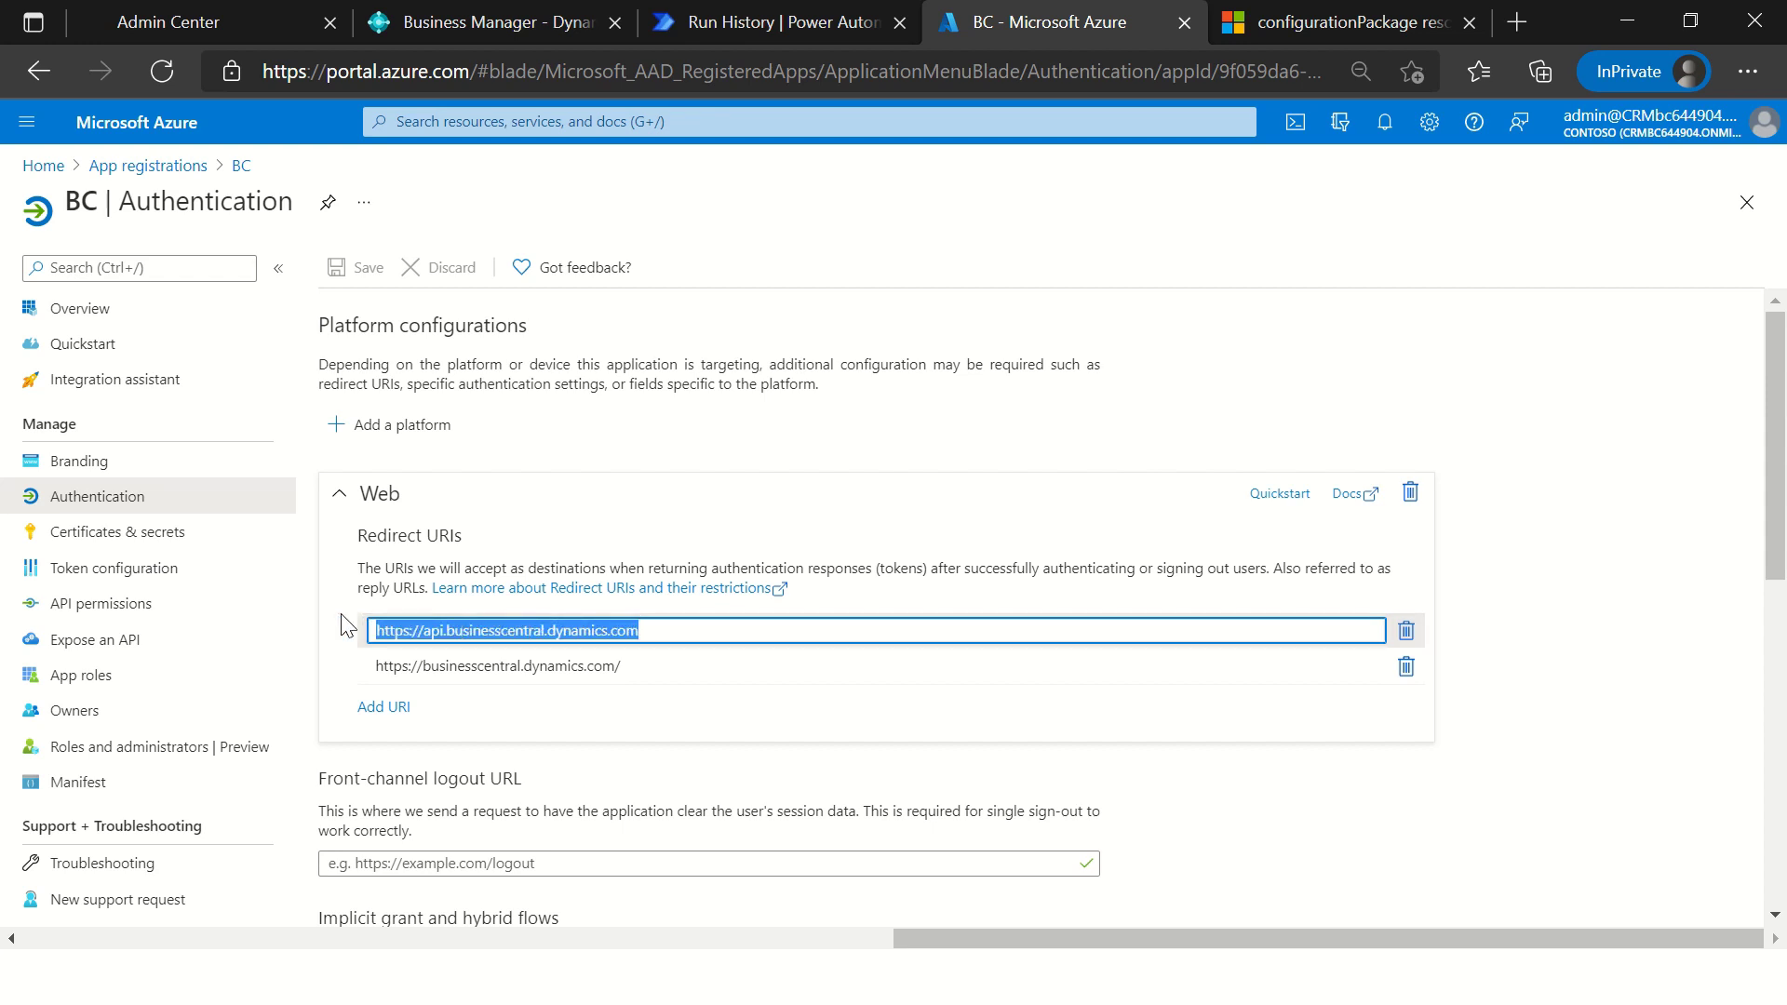
Step: Open the BC application's certificates and secrets and review the value of its existing client secret
left_click(187, 539)
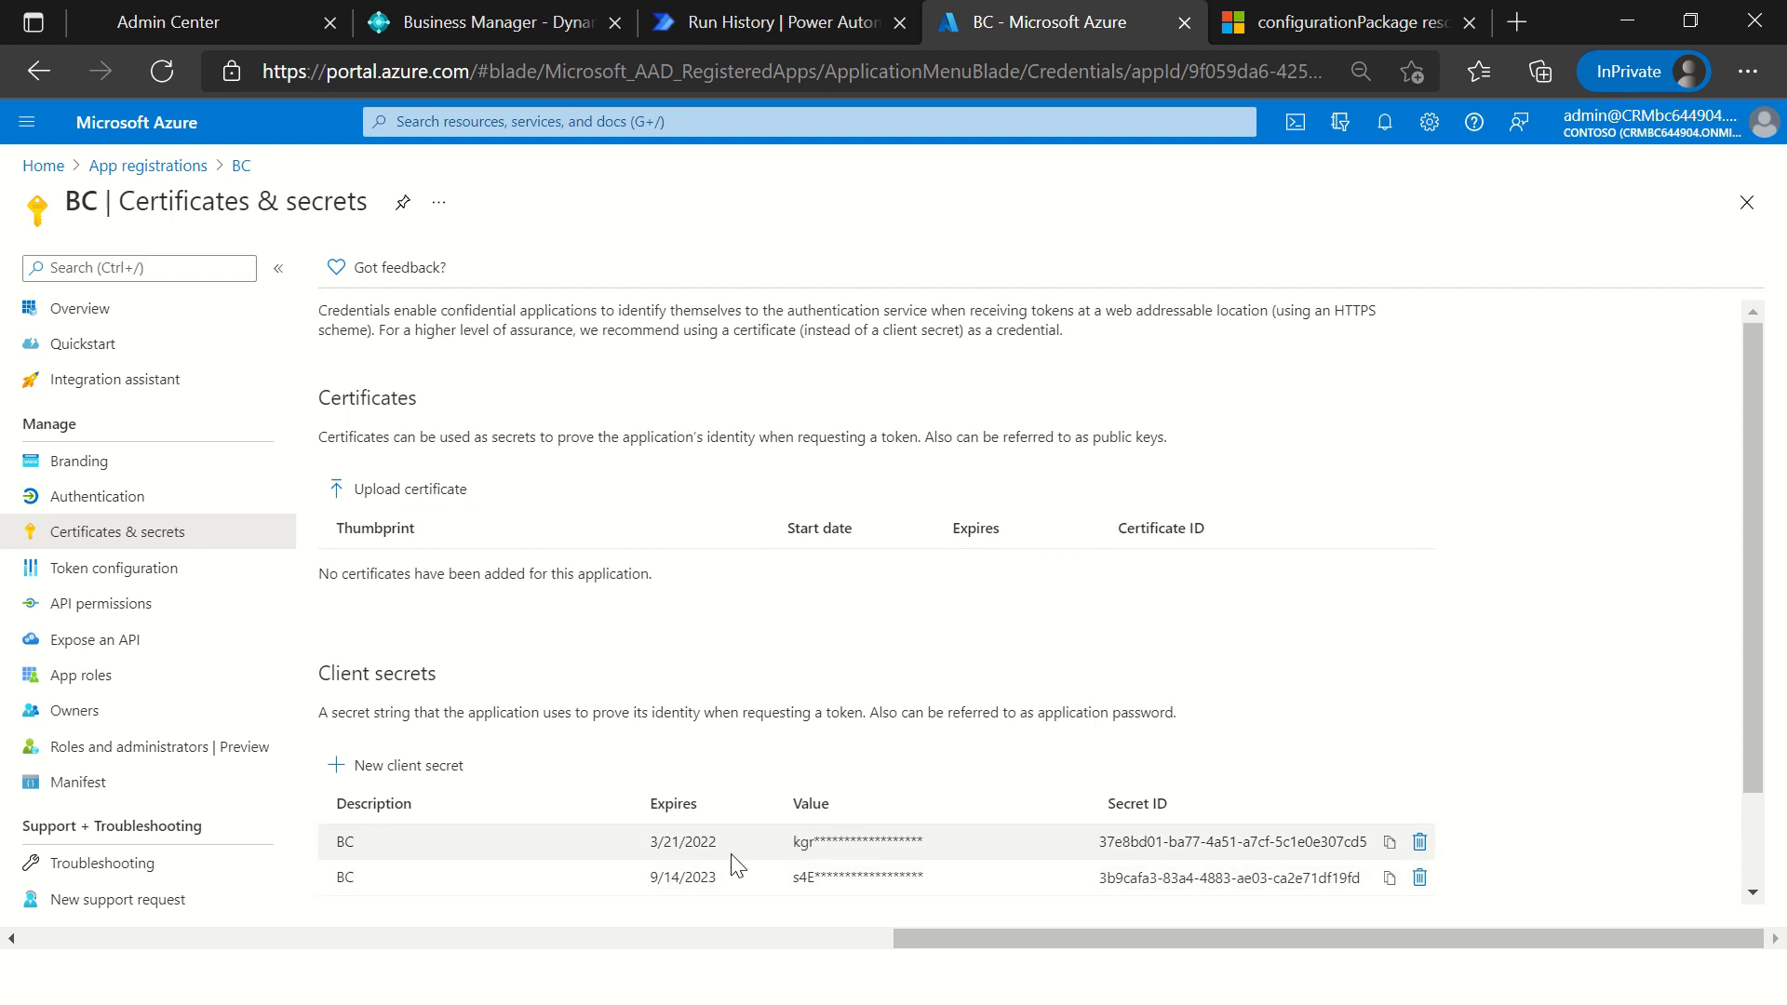
left_click_drag(796, 842, 926, 864)
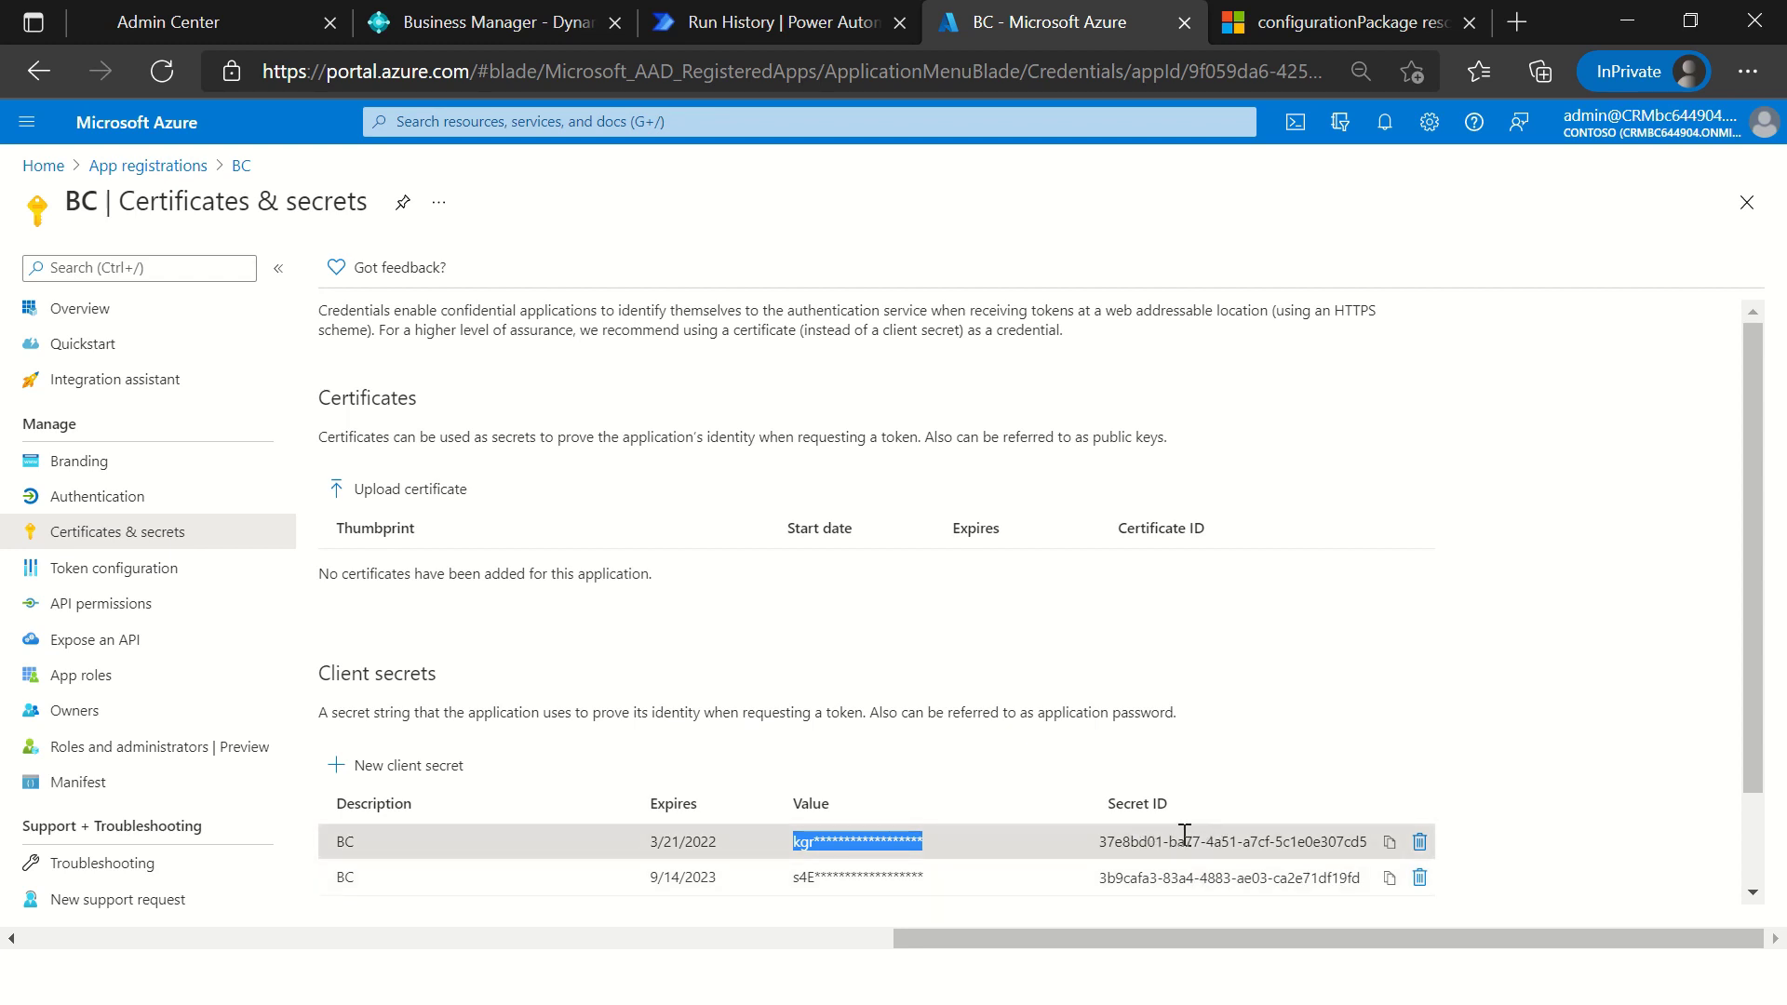
left_click(871, 852)
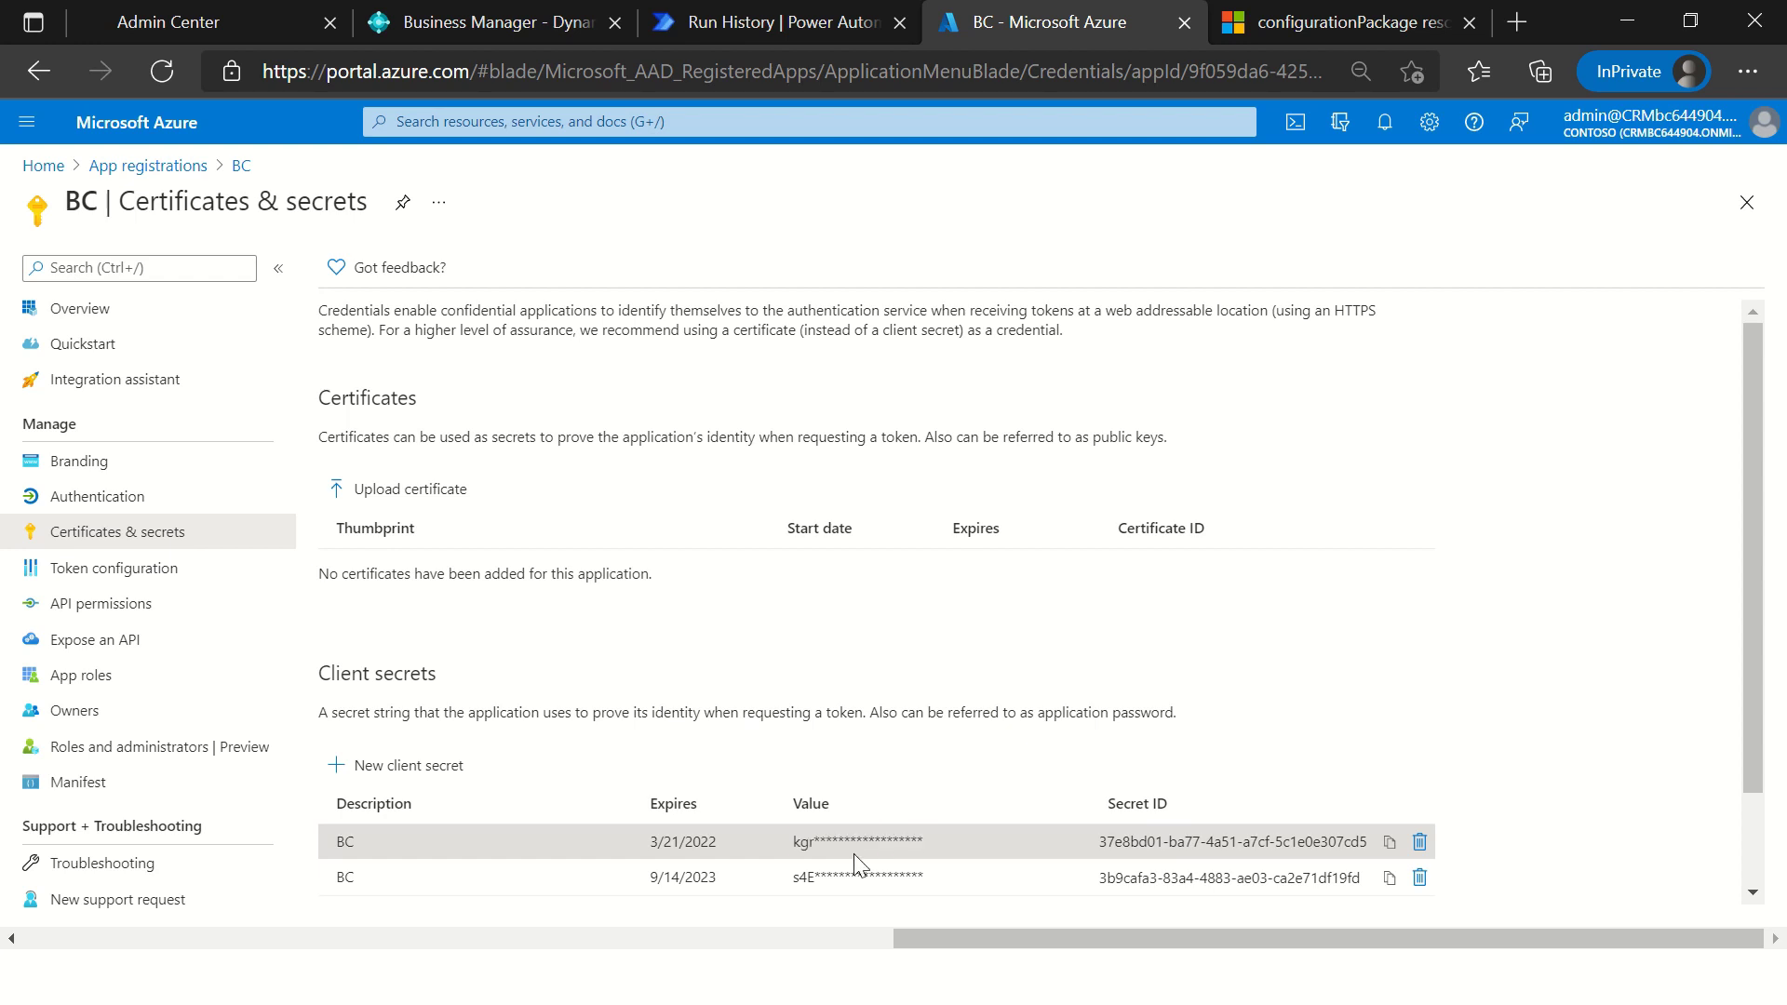
left_click_drag(931, 844, 791, 853)
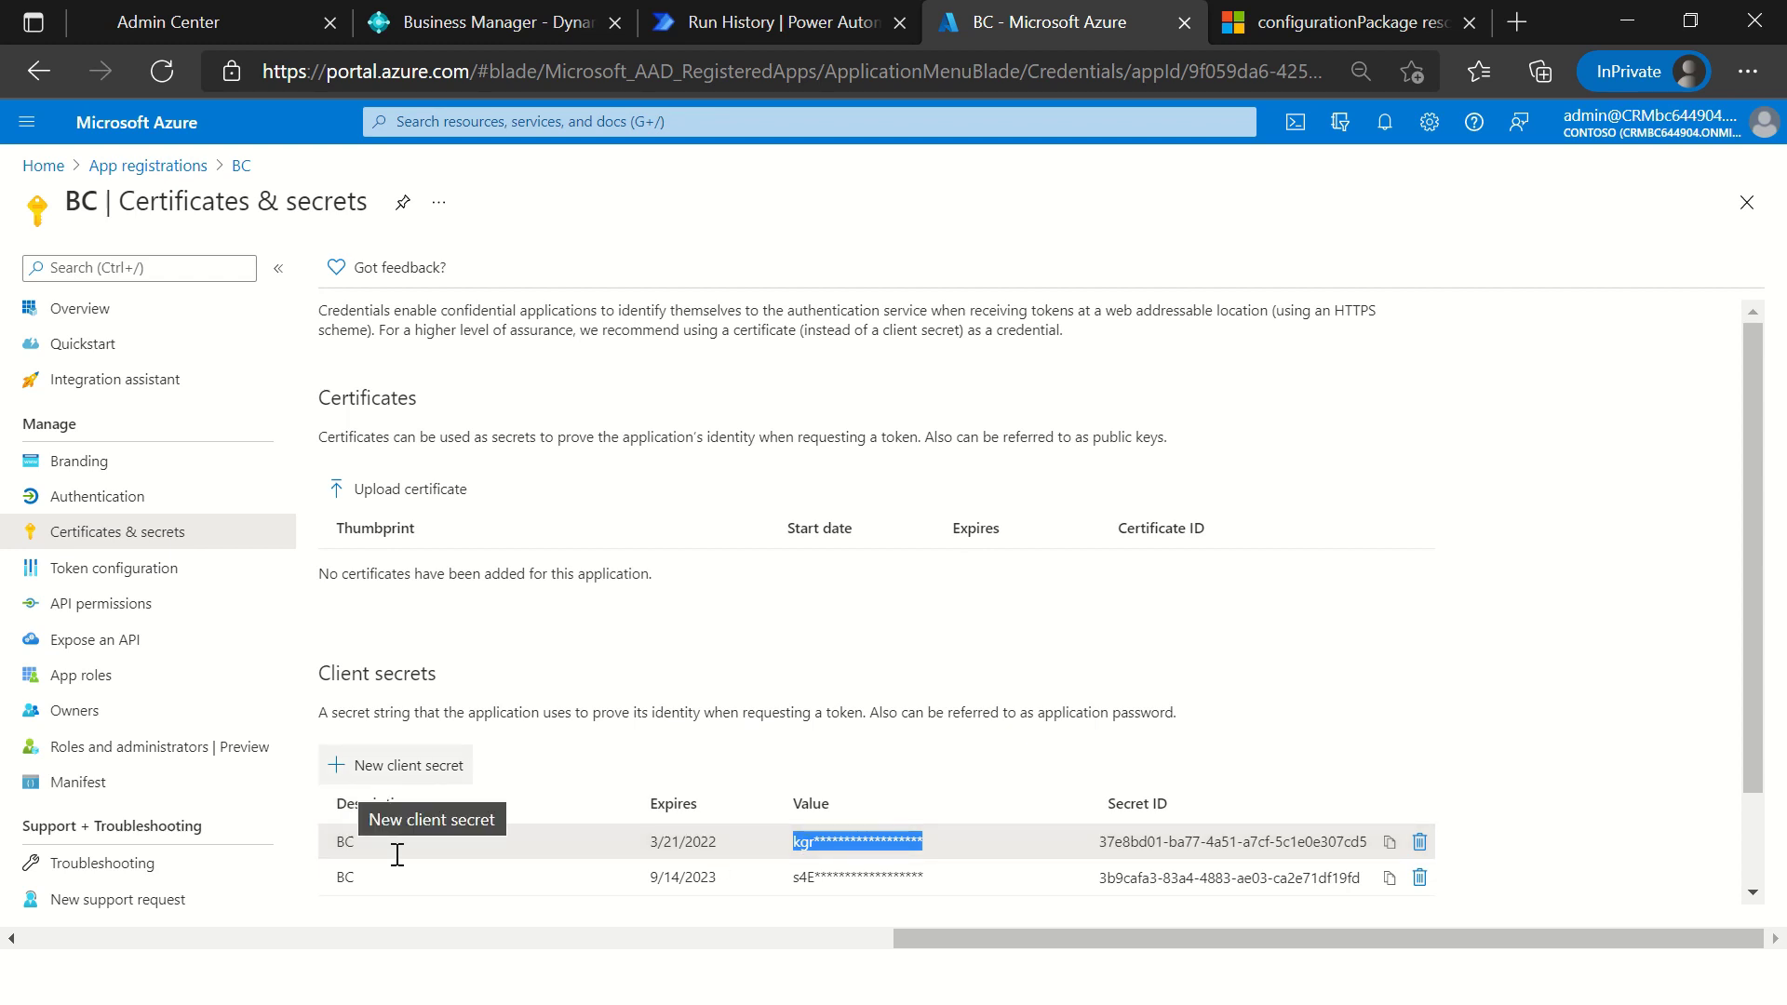
Step: Open the form for adding a client secret, review its description and expiry settings, and cancel without adding one
left_click(391, 770)
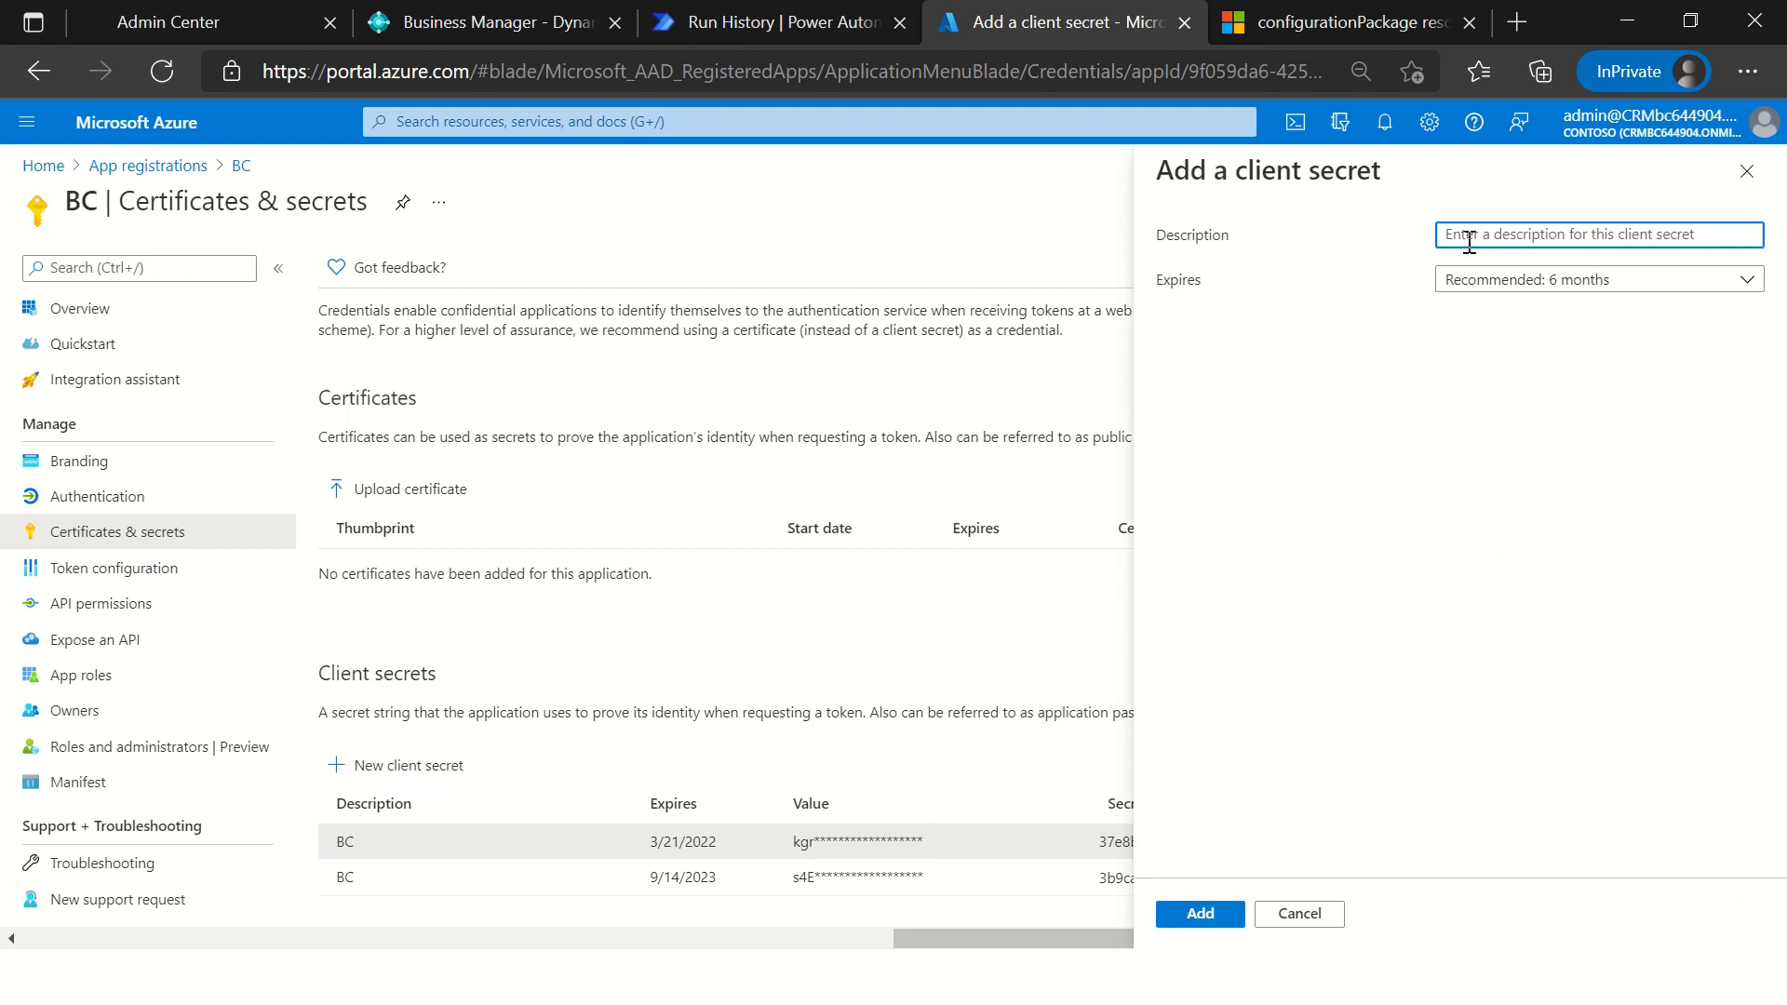
left_click(1564, 299)
left_click(1234, 326)
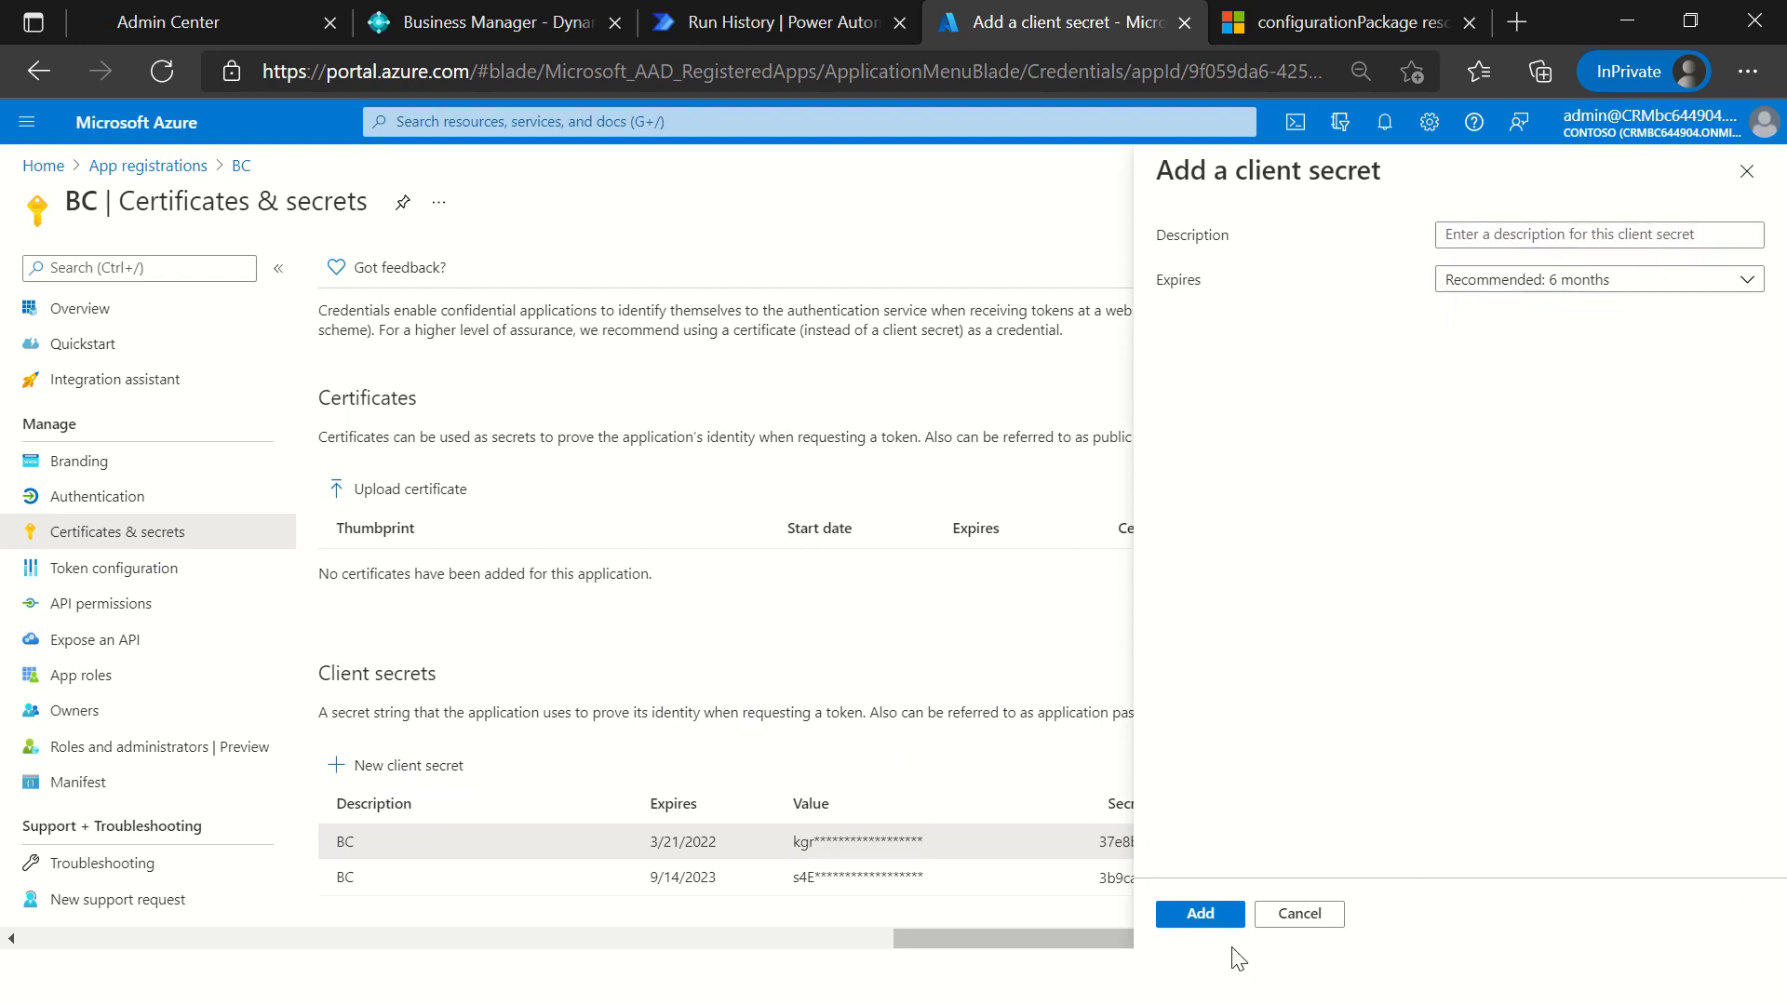
left_click(1303, 916)
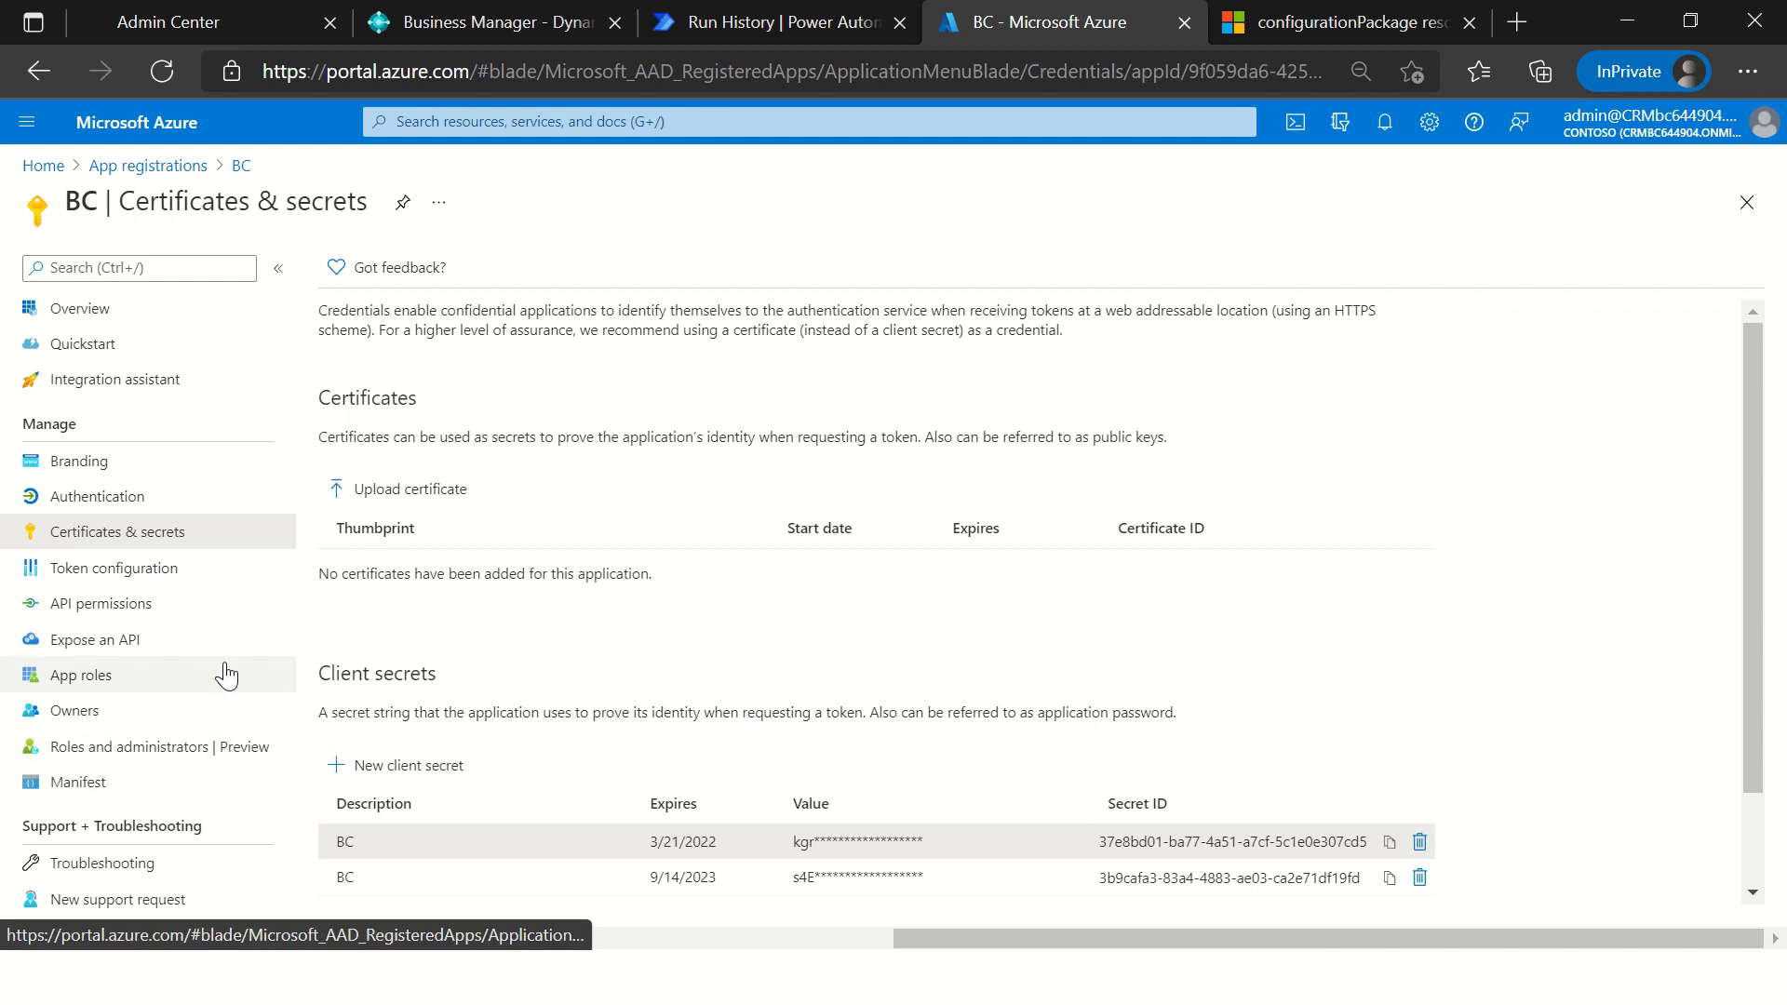
Step: Open the BC application's API permissions and review the application permissions that can be requested for Dynamics 365 Business Central
left_click(136, 612)
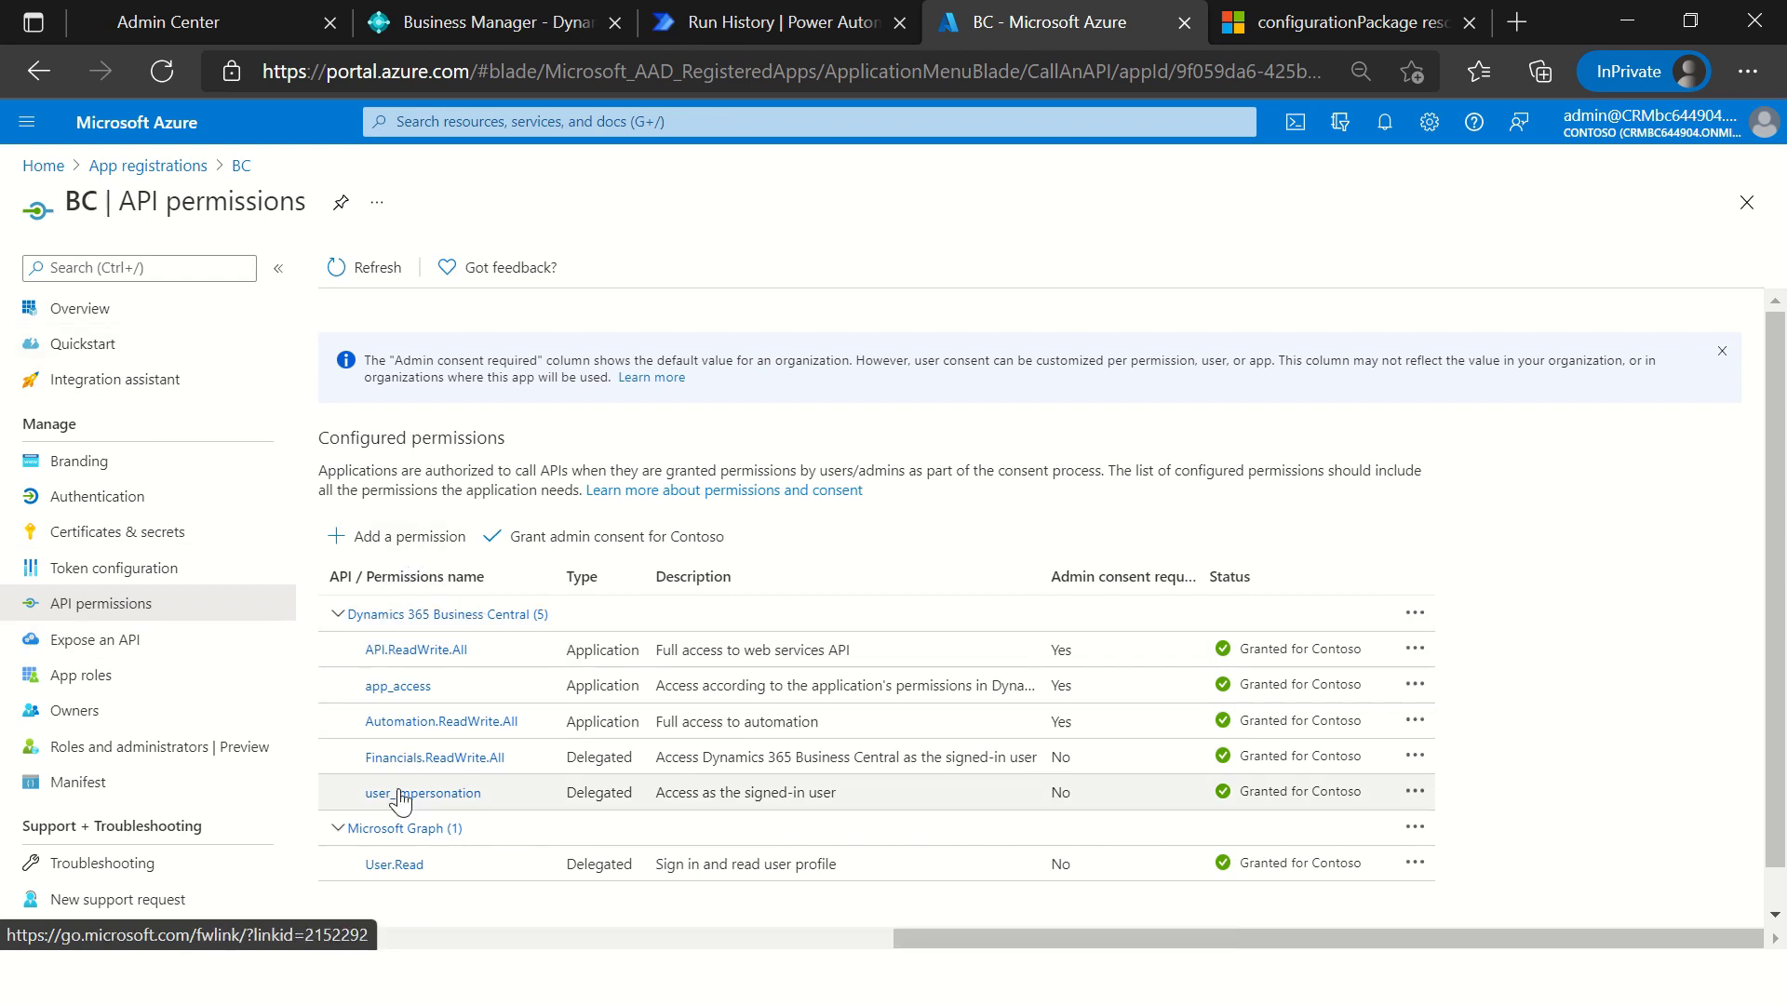
scroll(447, 714, "down", 1)
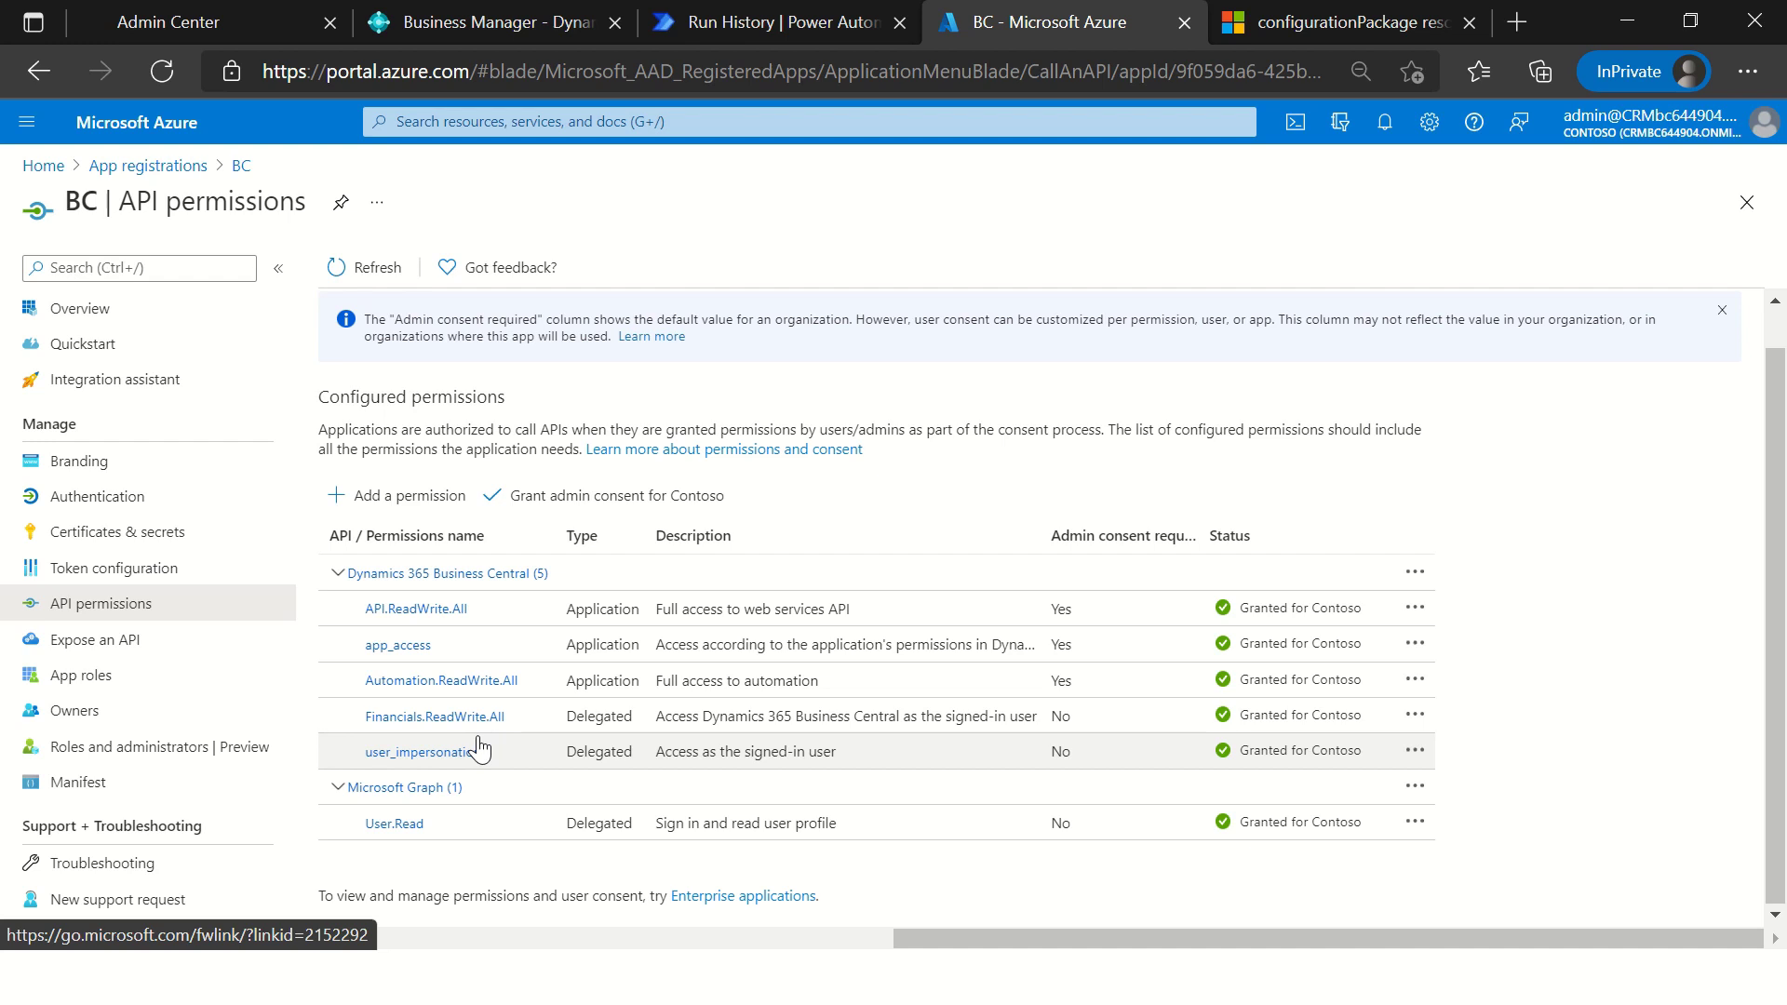
left_click(402, 508)
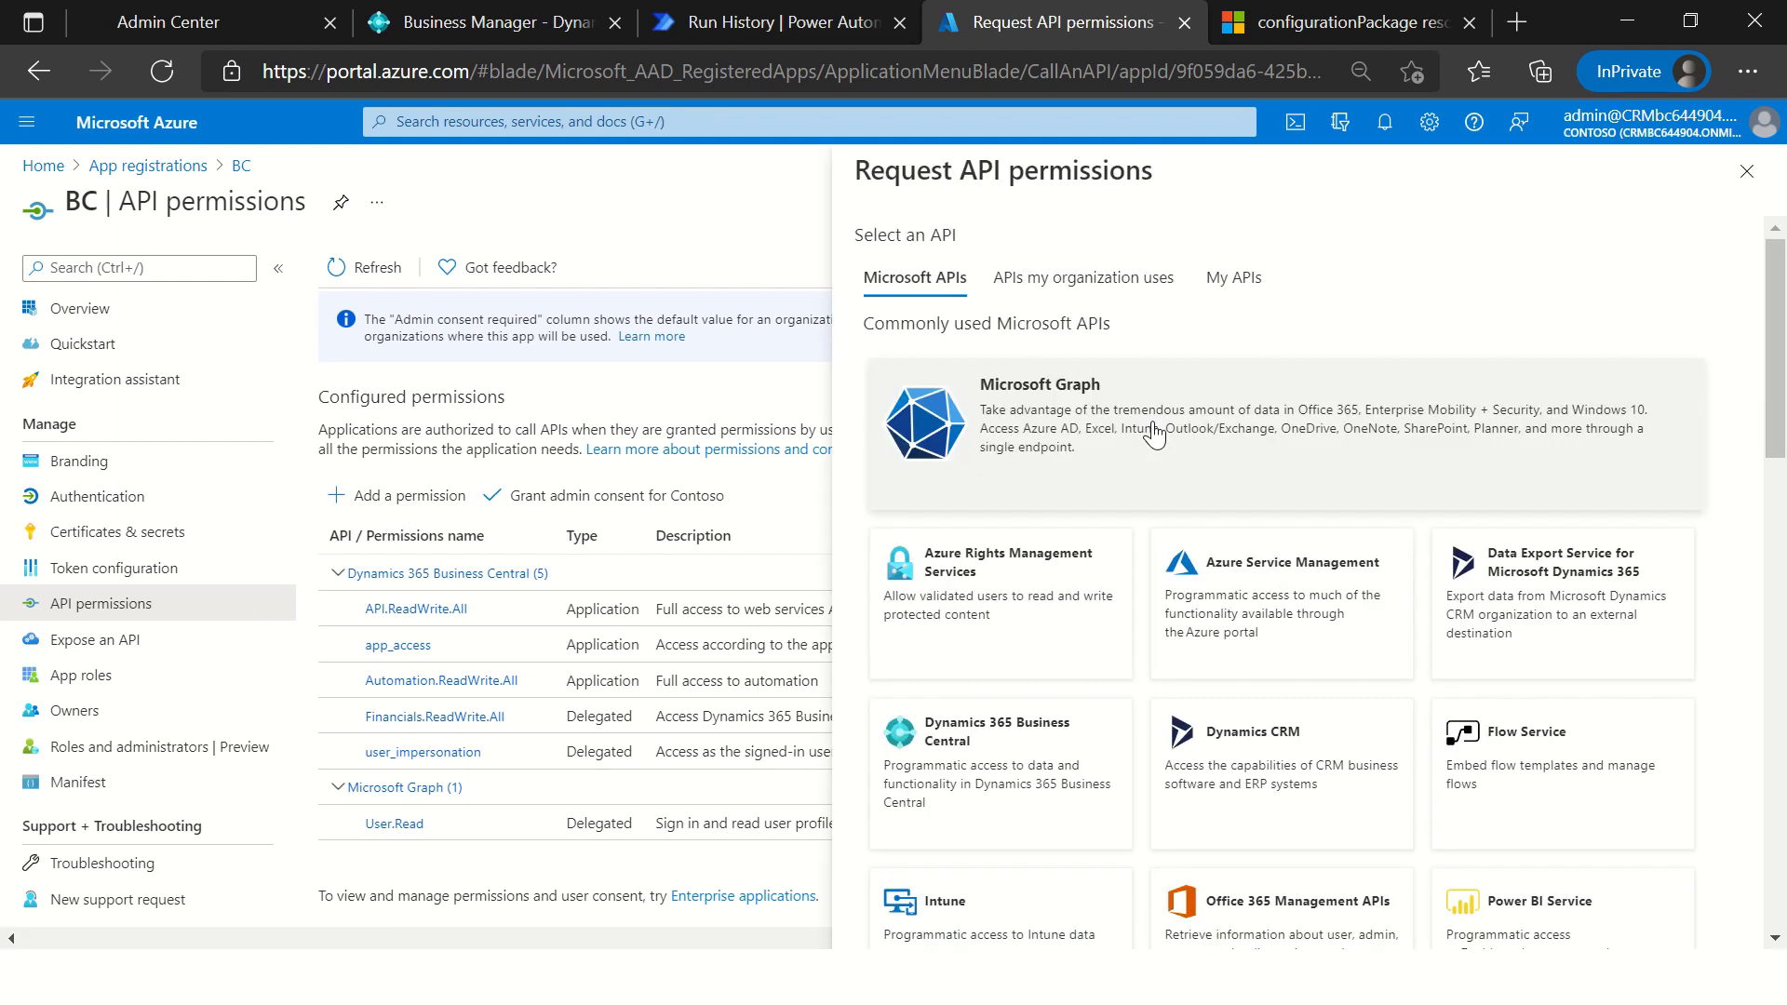
left_click(957, 751)
left_click(1340, 391)
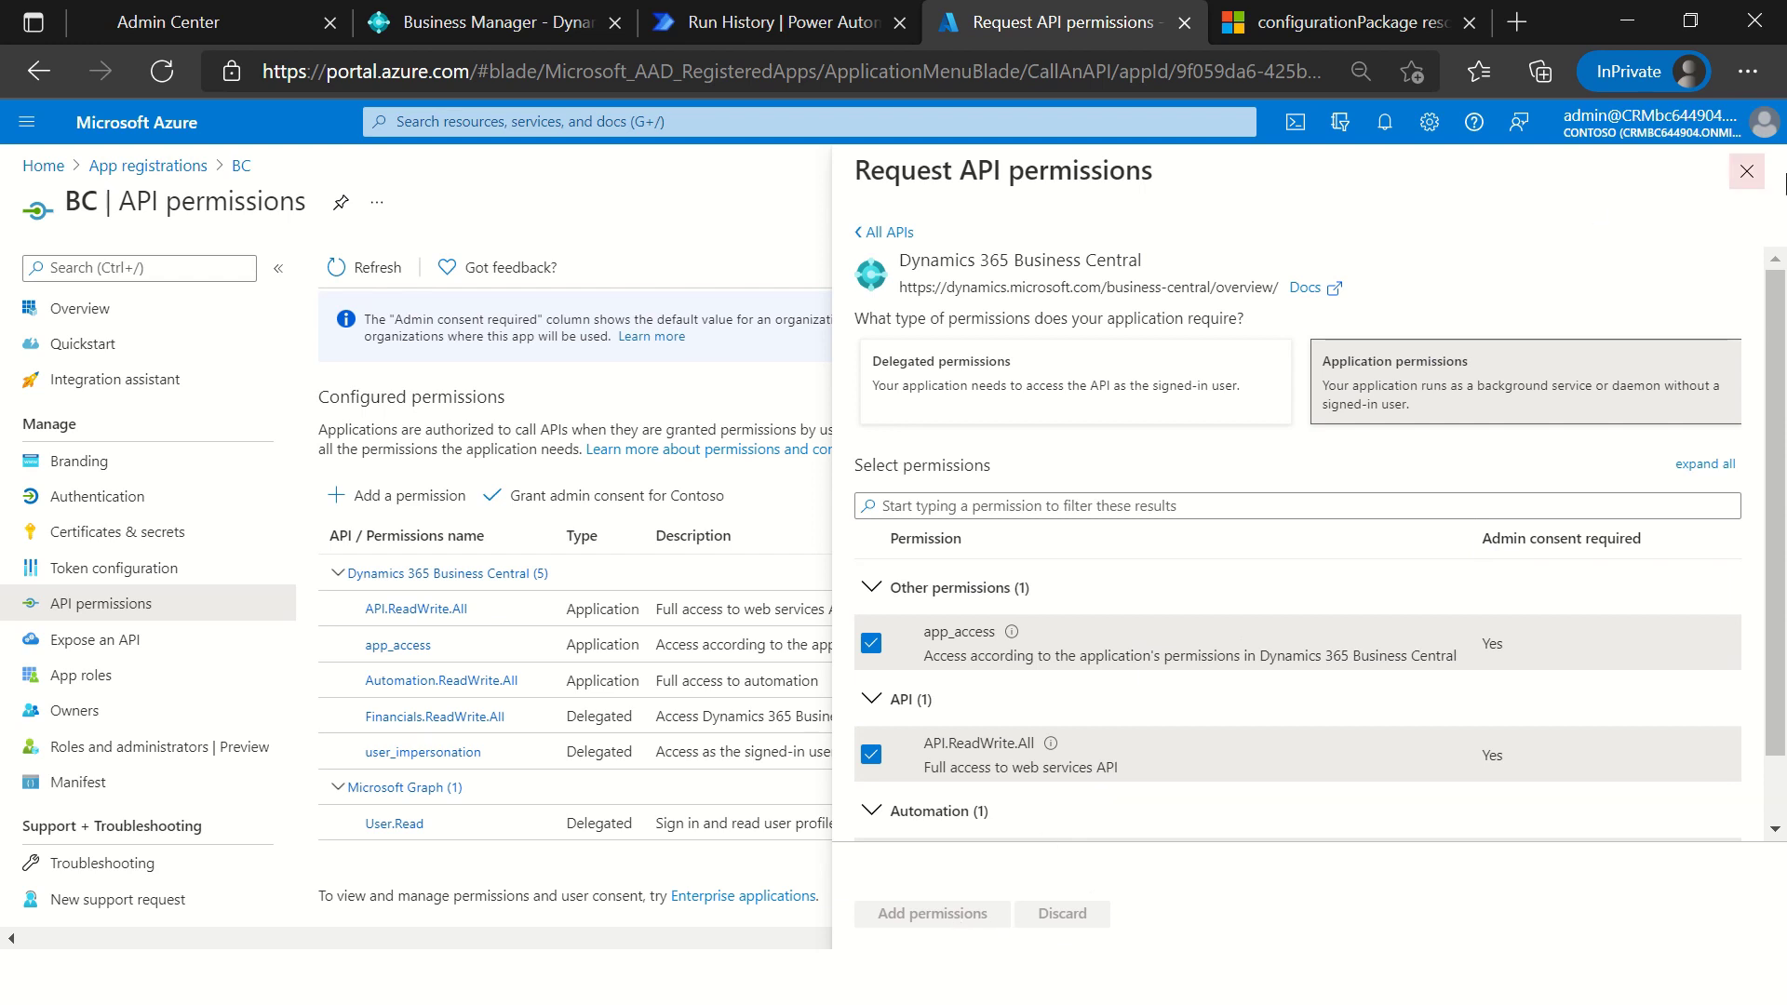
left_click(1746, 172)
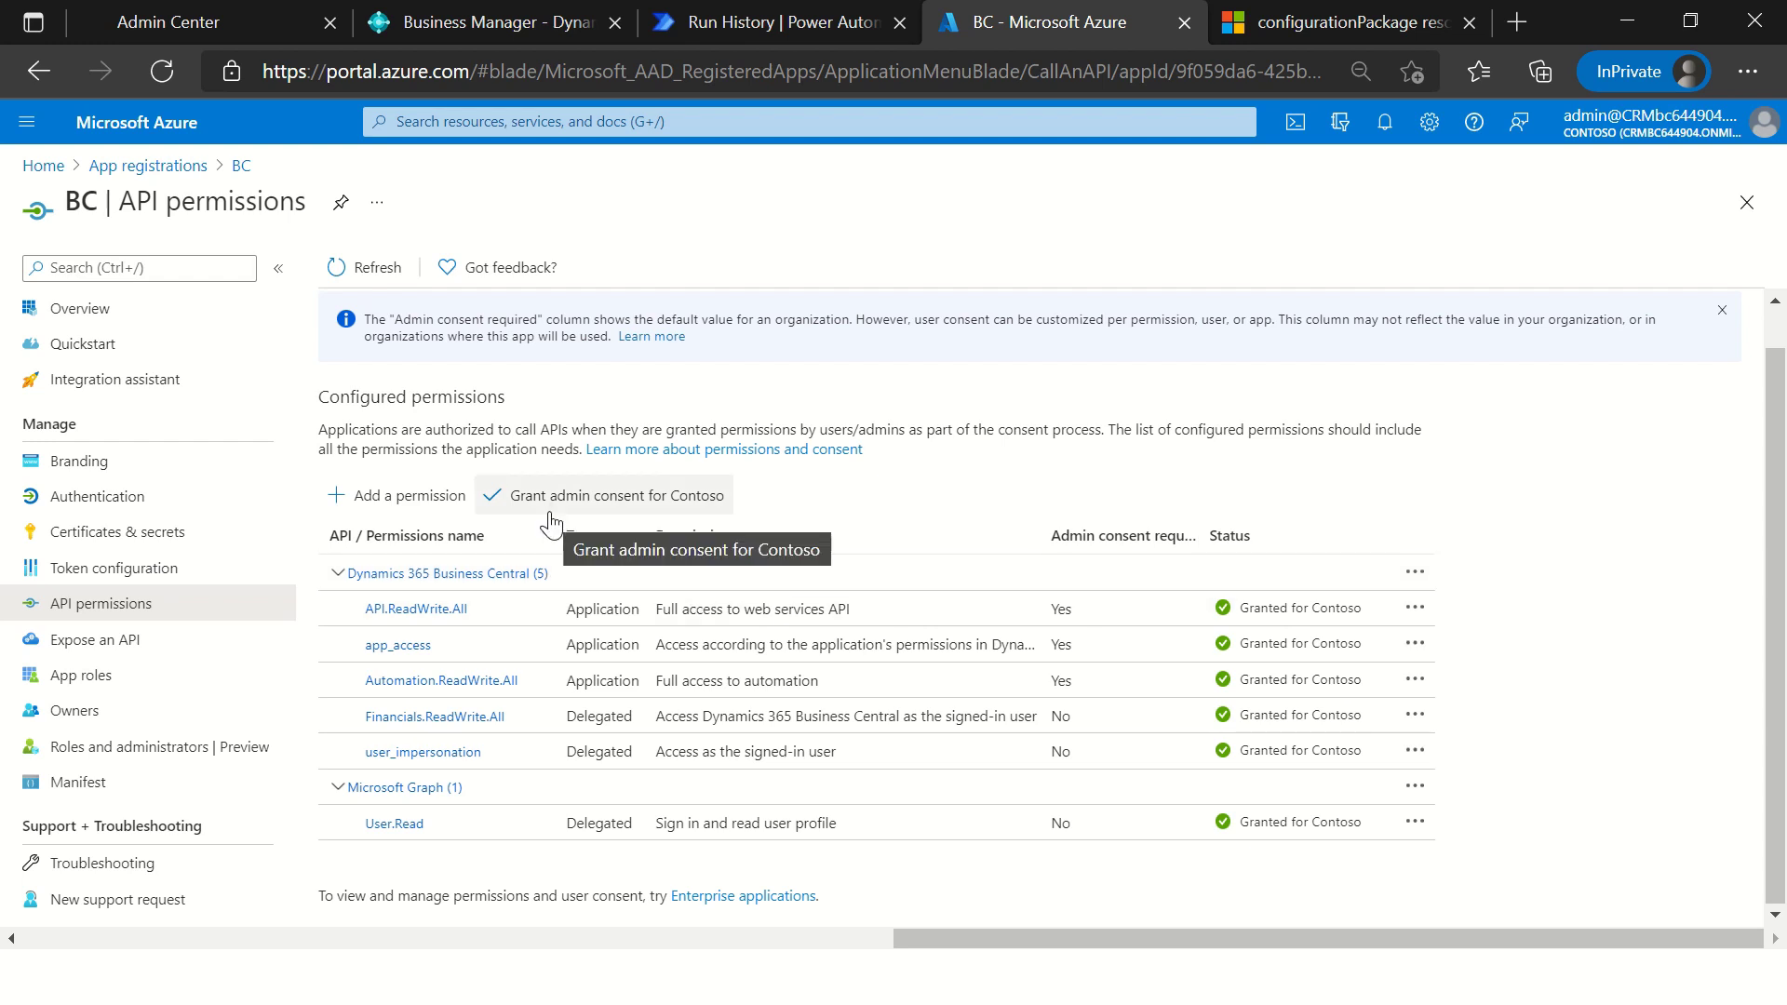
Step: Review the configured API.ReadWrite.All, Automation.ReadWrite.All and app_access permissions, opening and closing the details of the automation and app_access entries
mouse_move(1665, 157)
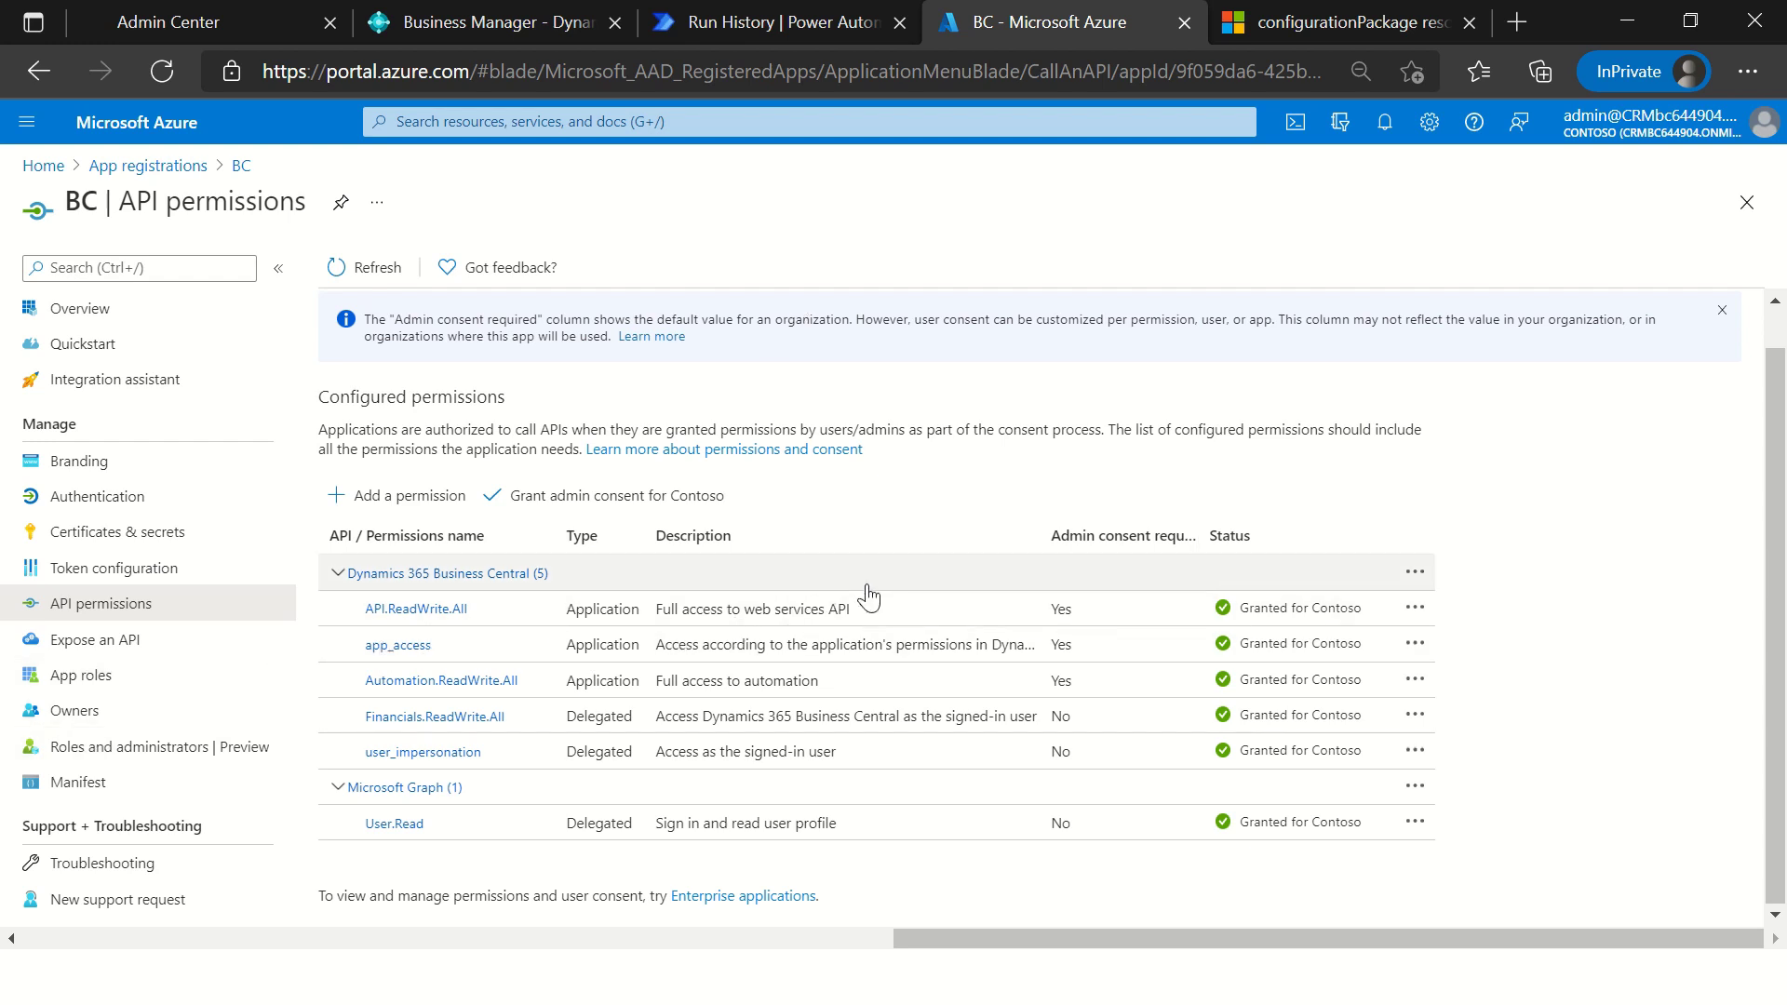
left_click_drag(476, 614, 344, 618)
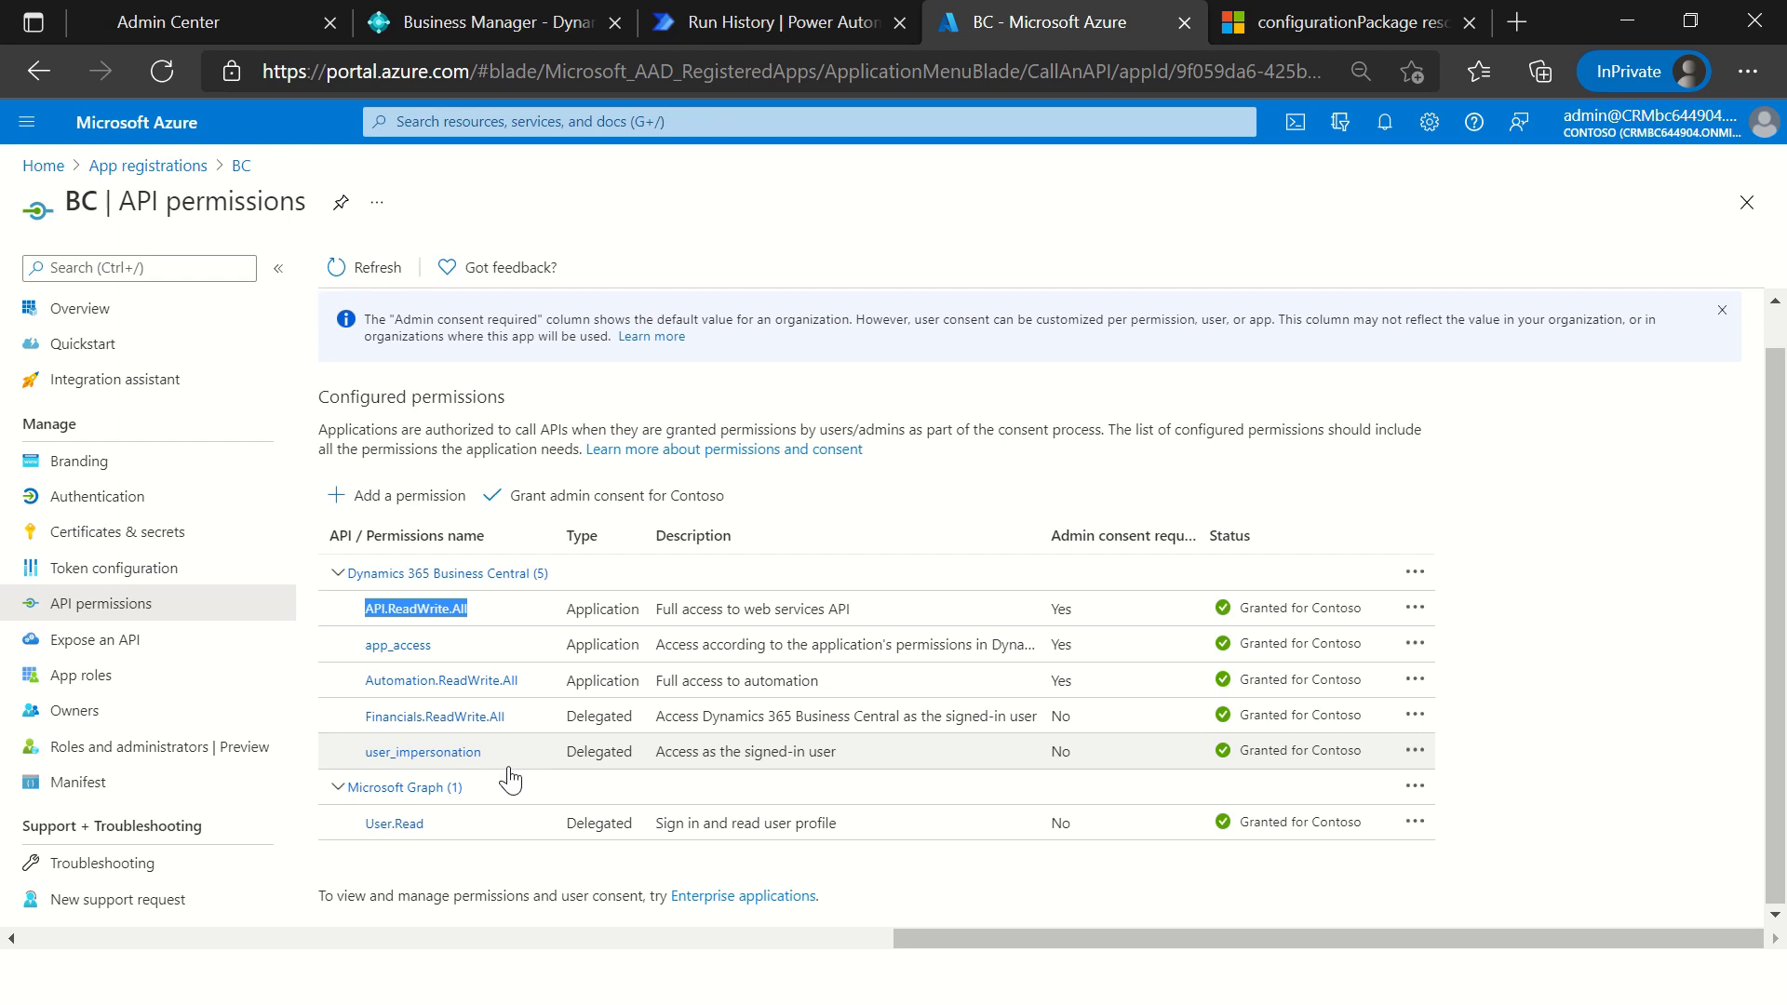
left_click(606, 690)
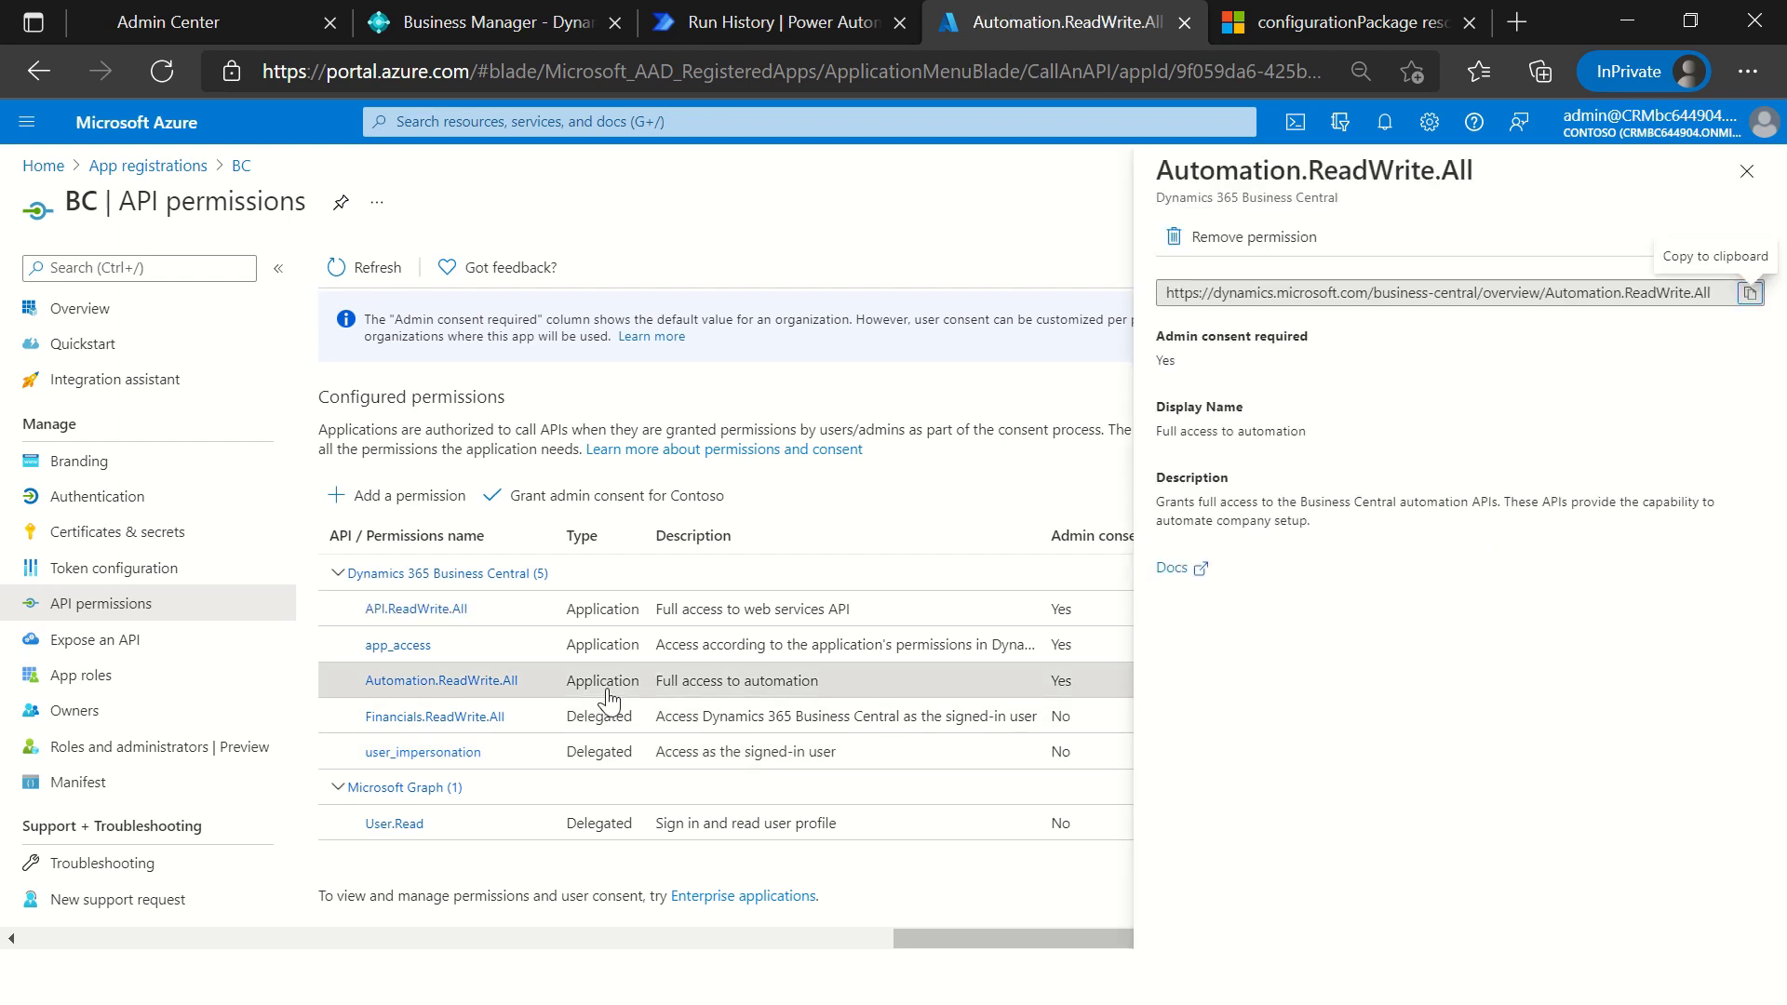
left_click(1747, 171)
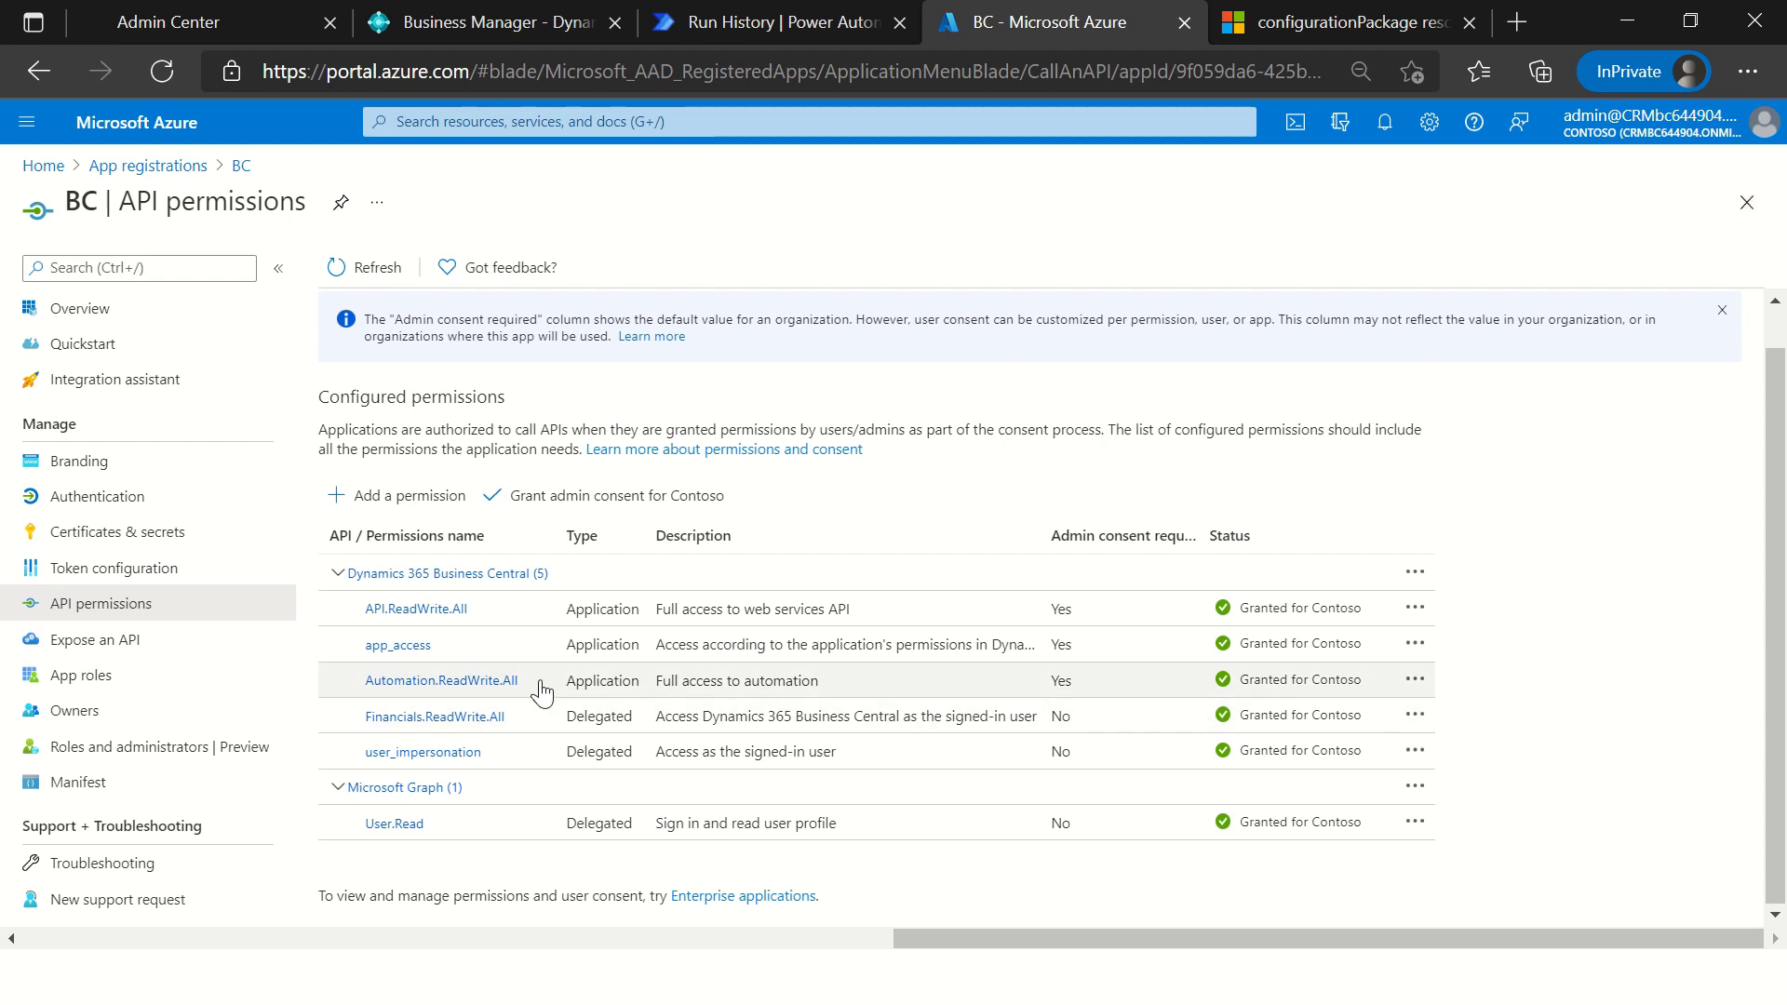
left_click_drag(540, 691, 360, 696)
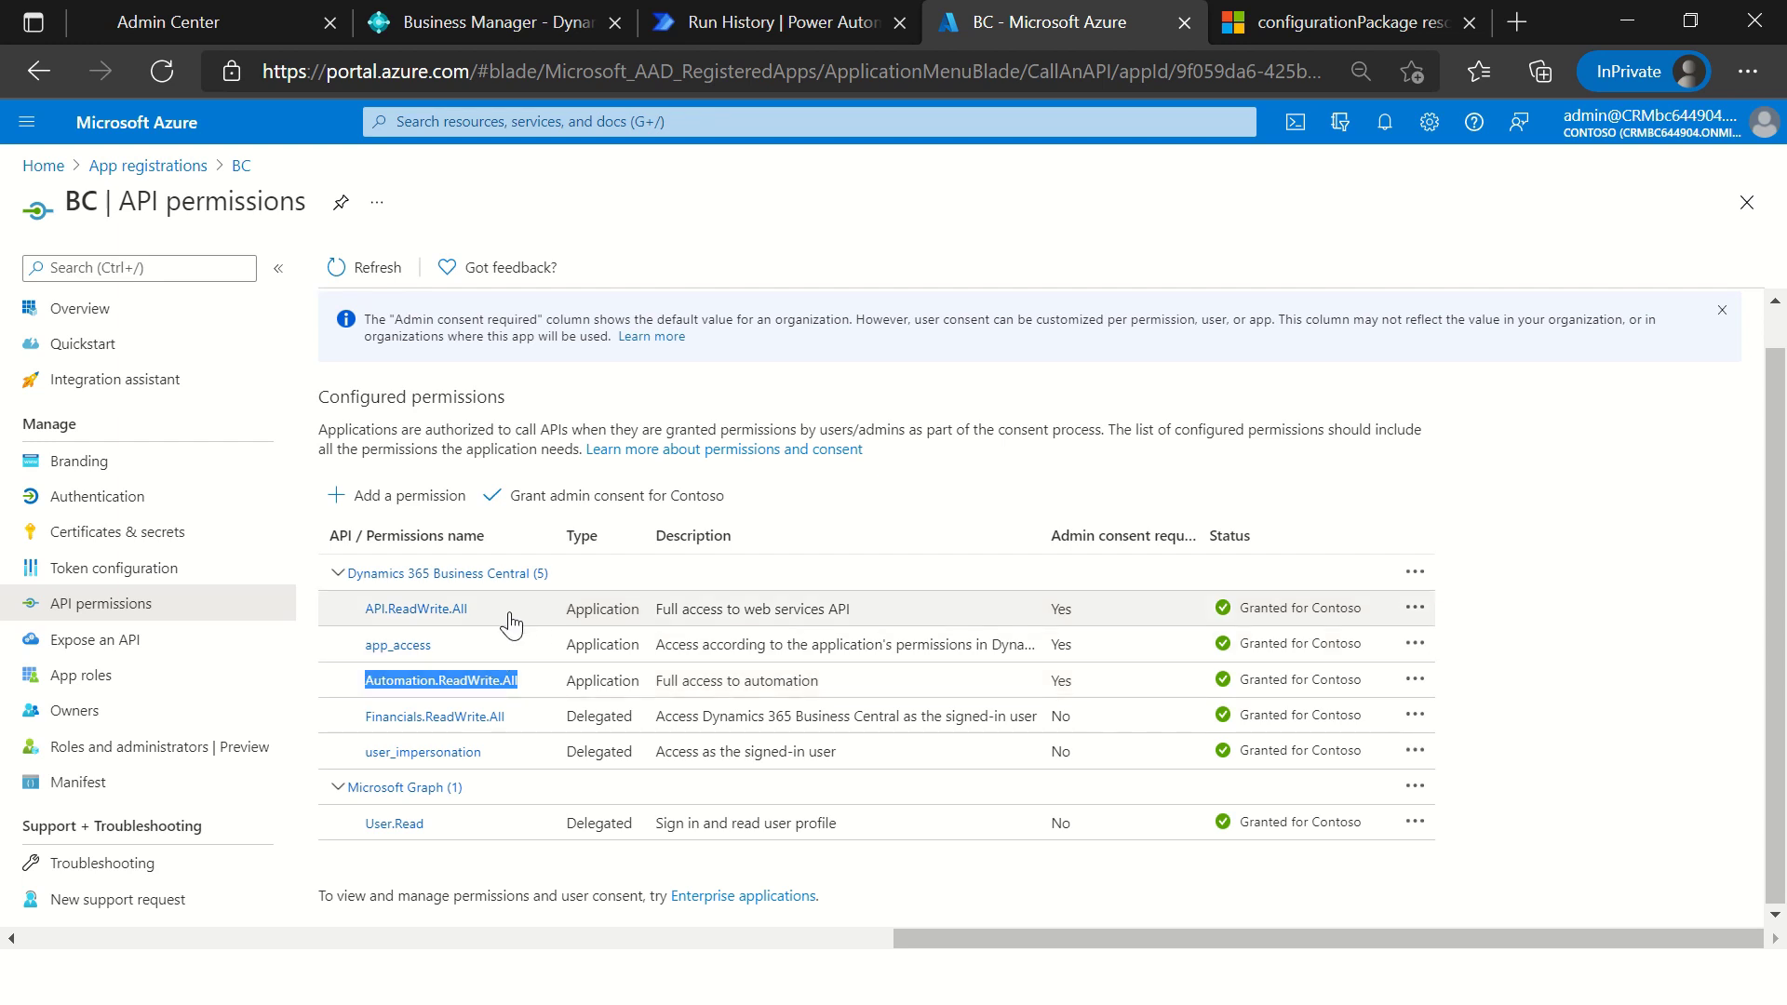
left_click_drag(509, 614, 352, 614)
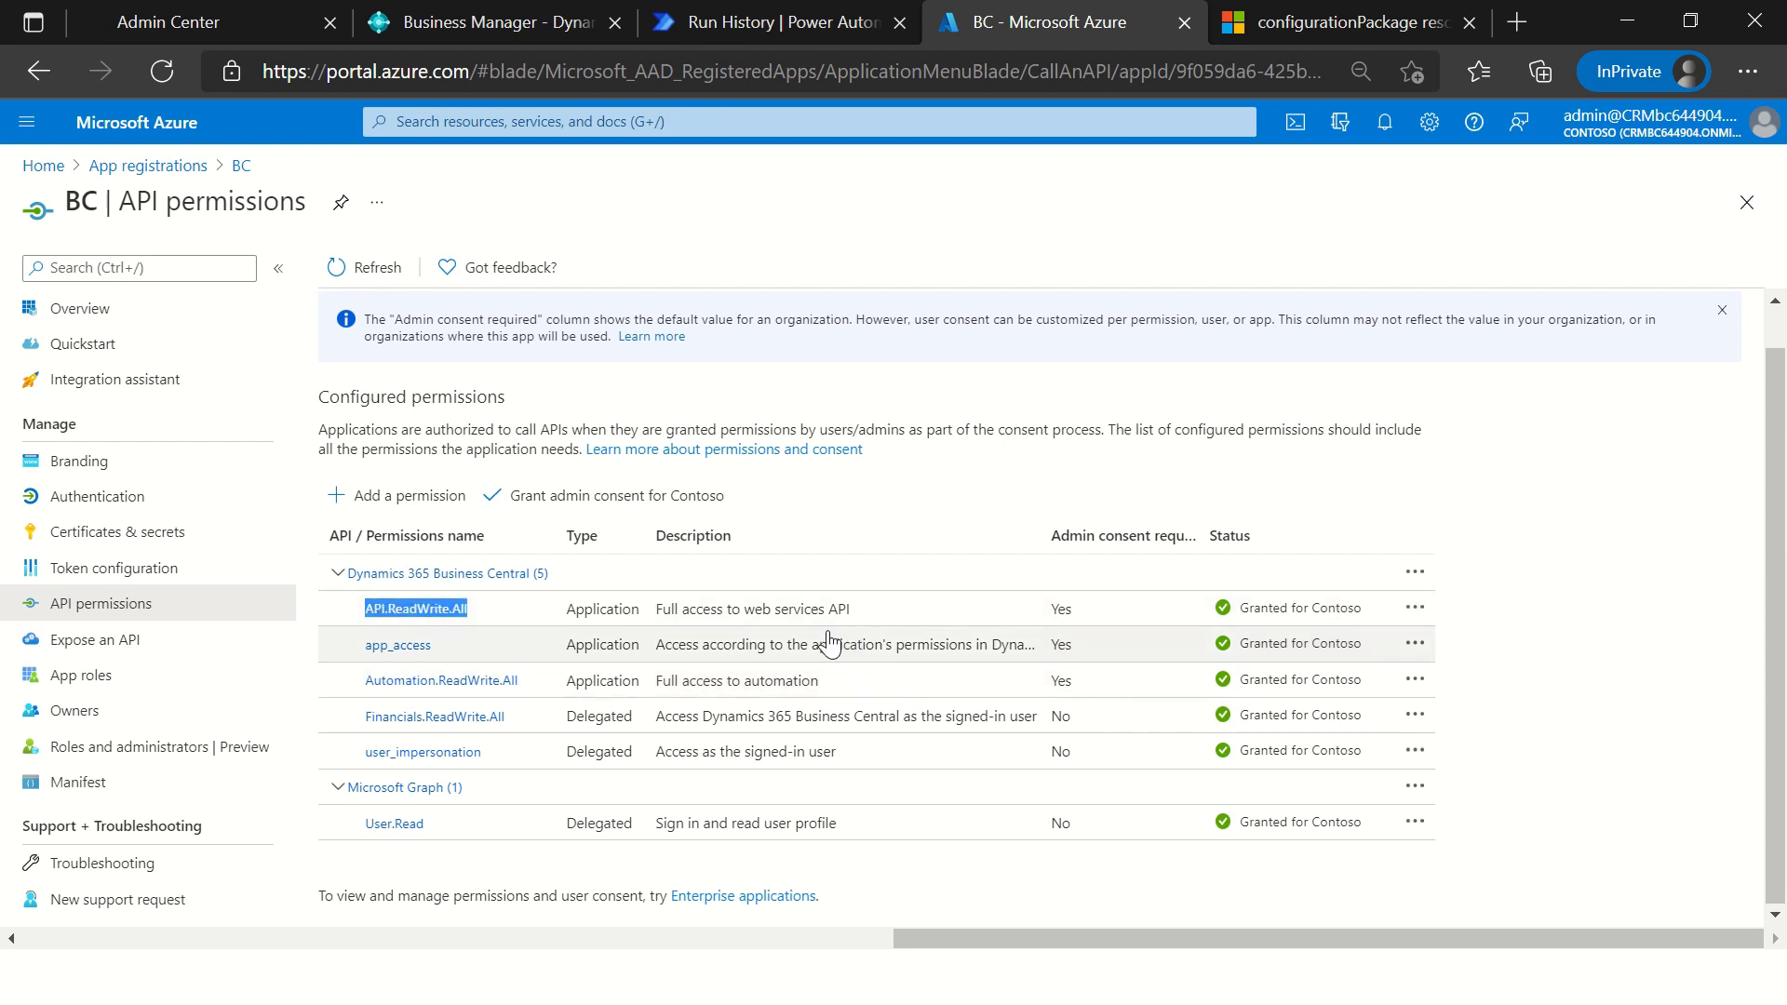
left_click(396, 645)
left_click(1750, 175)
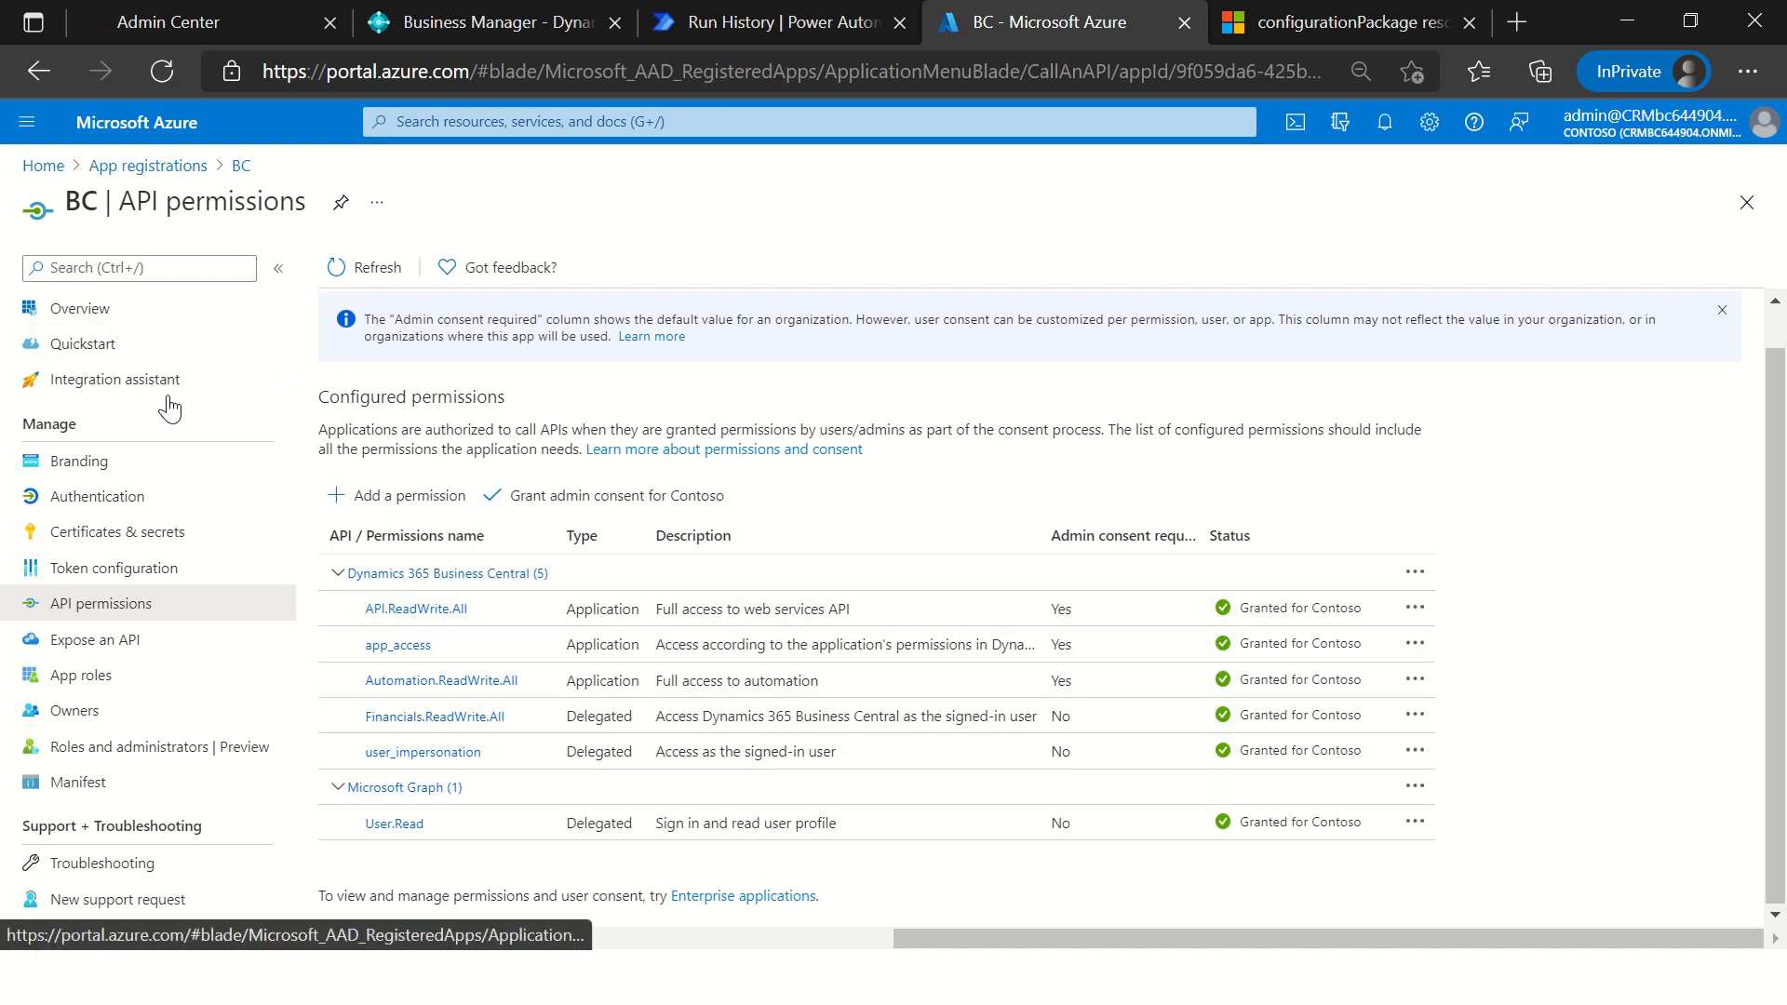
Step: Open the BC application's overview, switch to Postman, and enlarge the request's authorization area to show the new token configuration
left_click(126, 313)
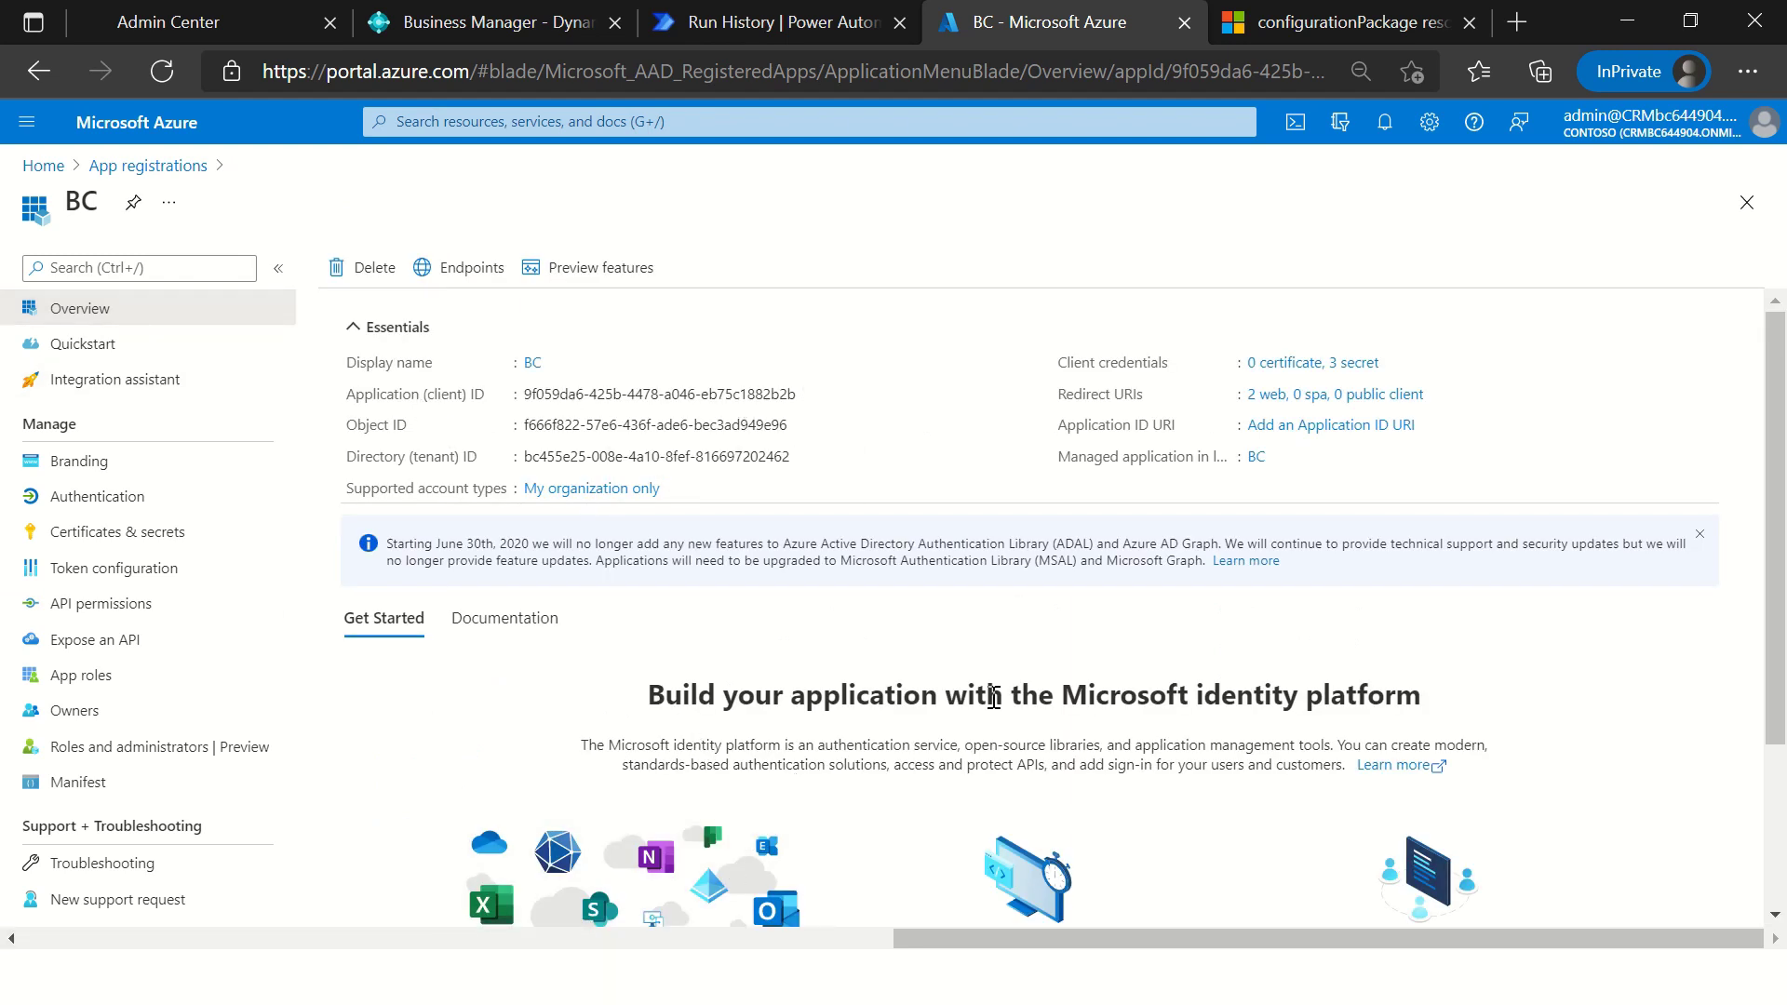
key("super")
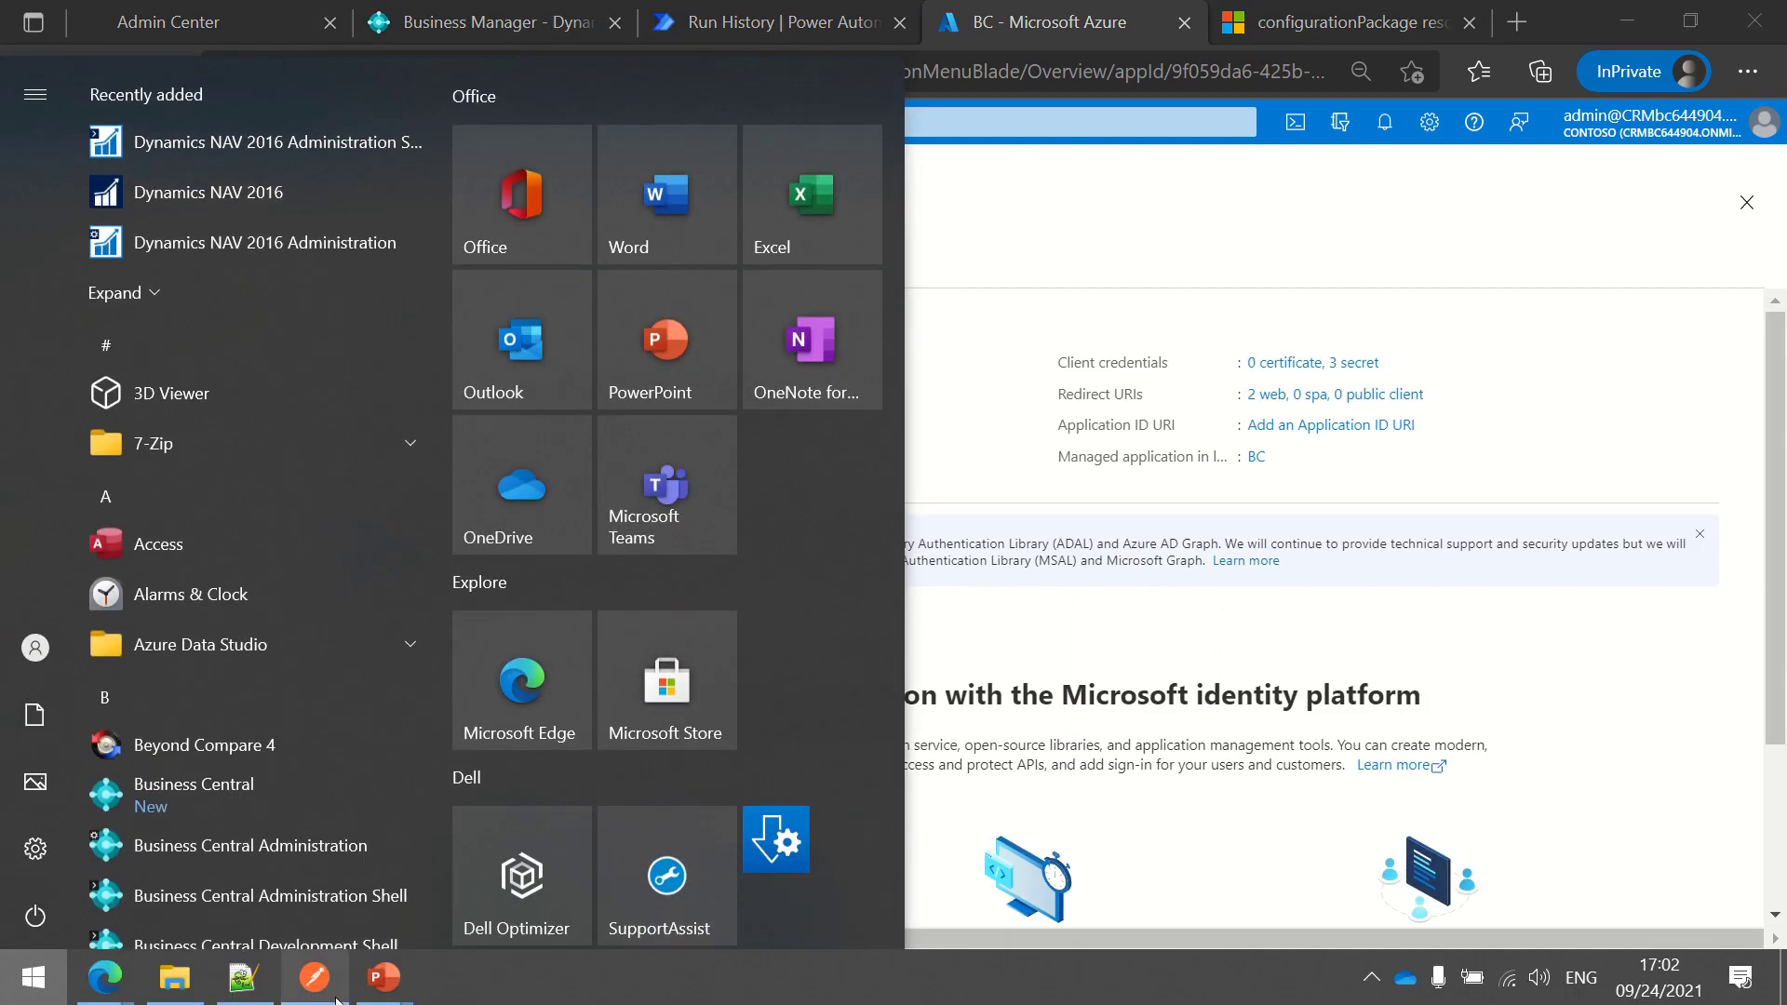
left_click(317, 995)
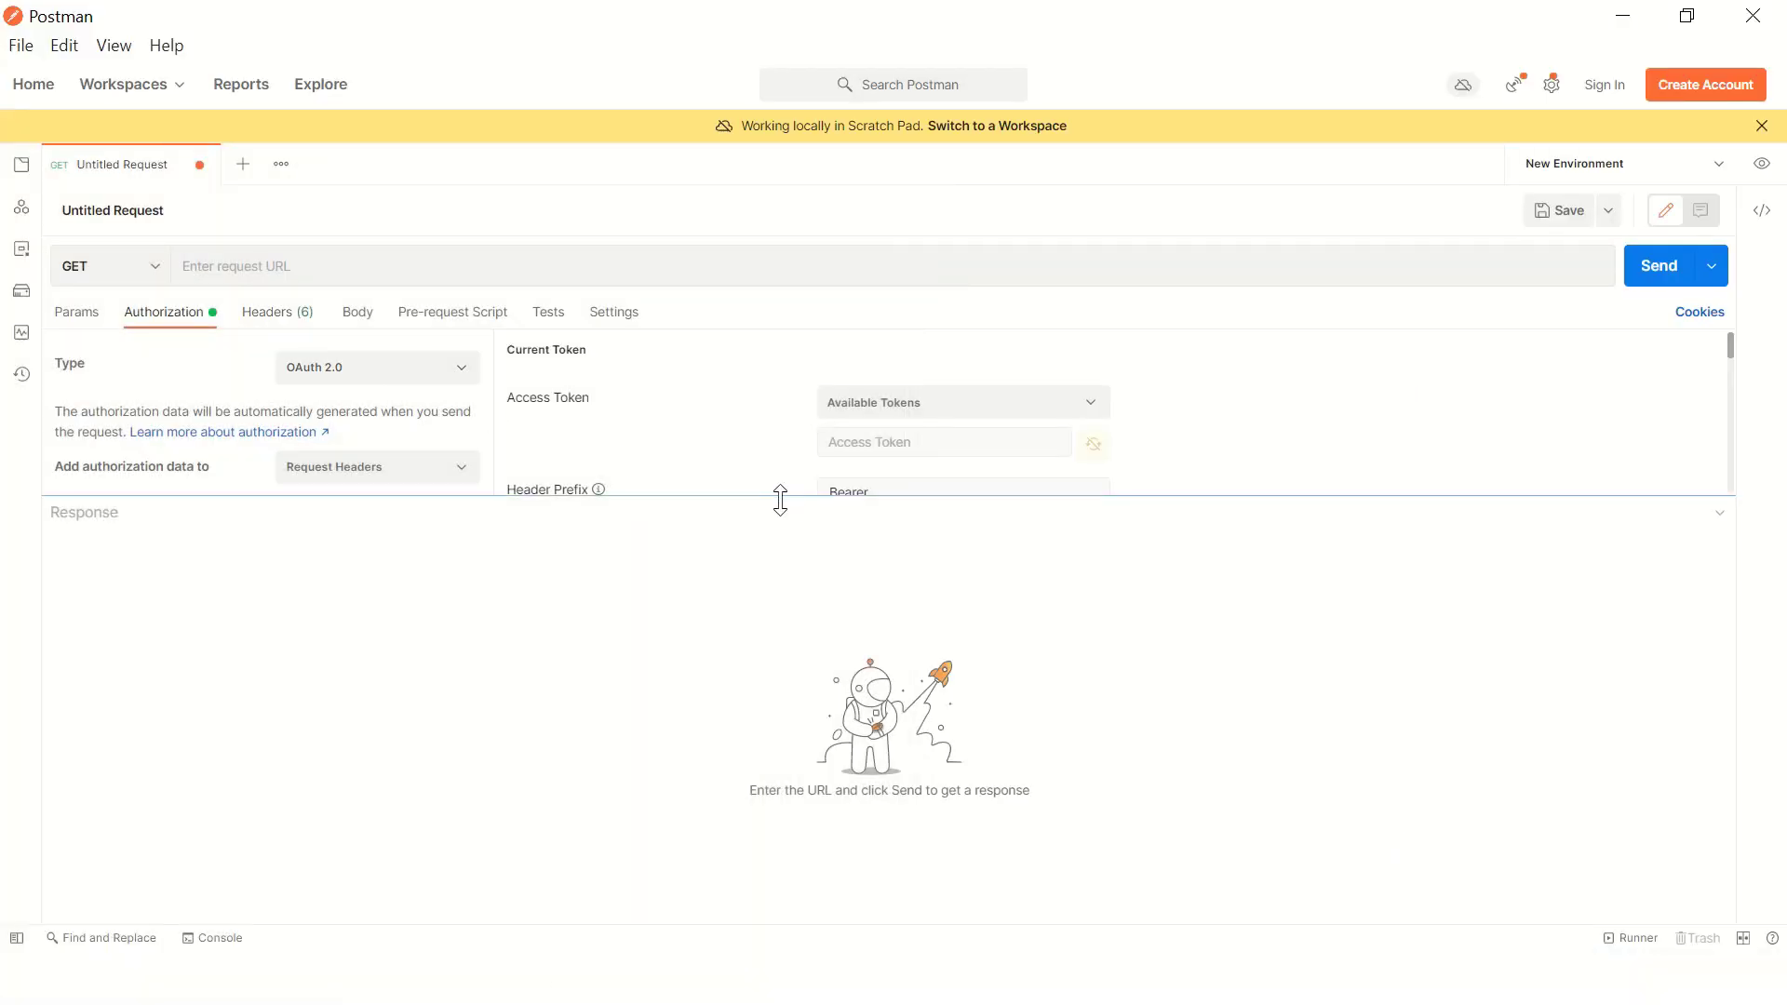
left_click_drag(782, 499, 739, 854)
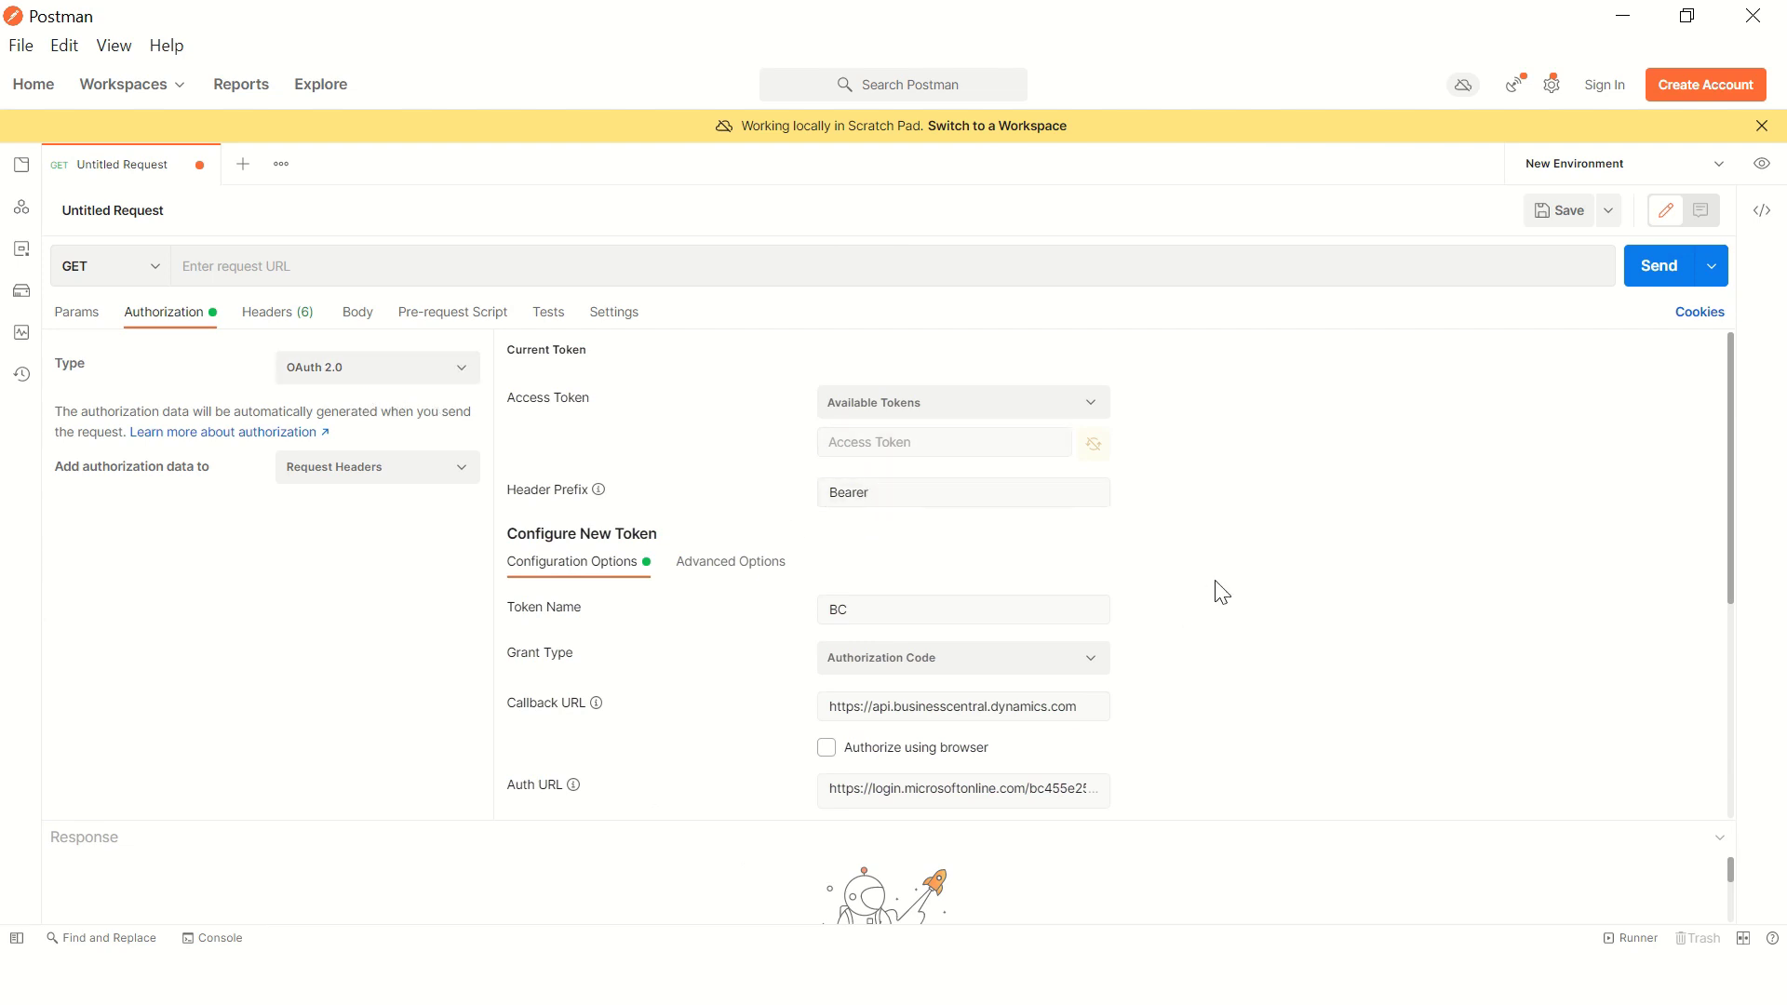
scroll(1220, 590, "down", 3)
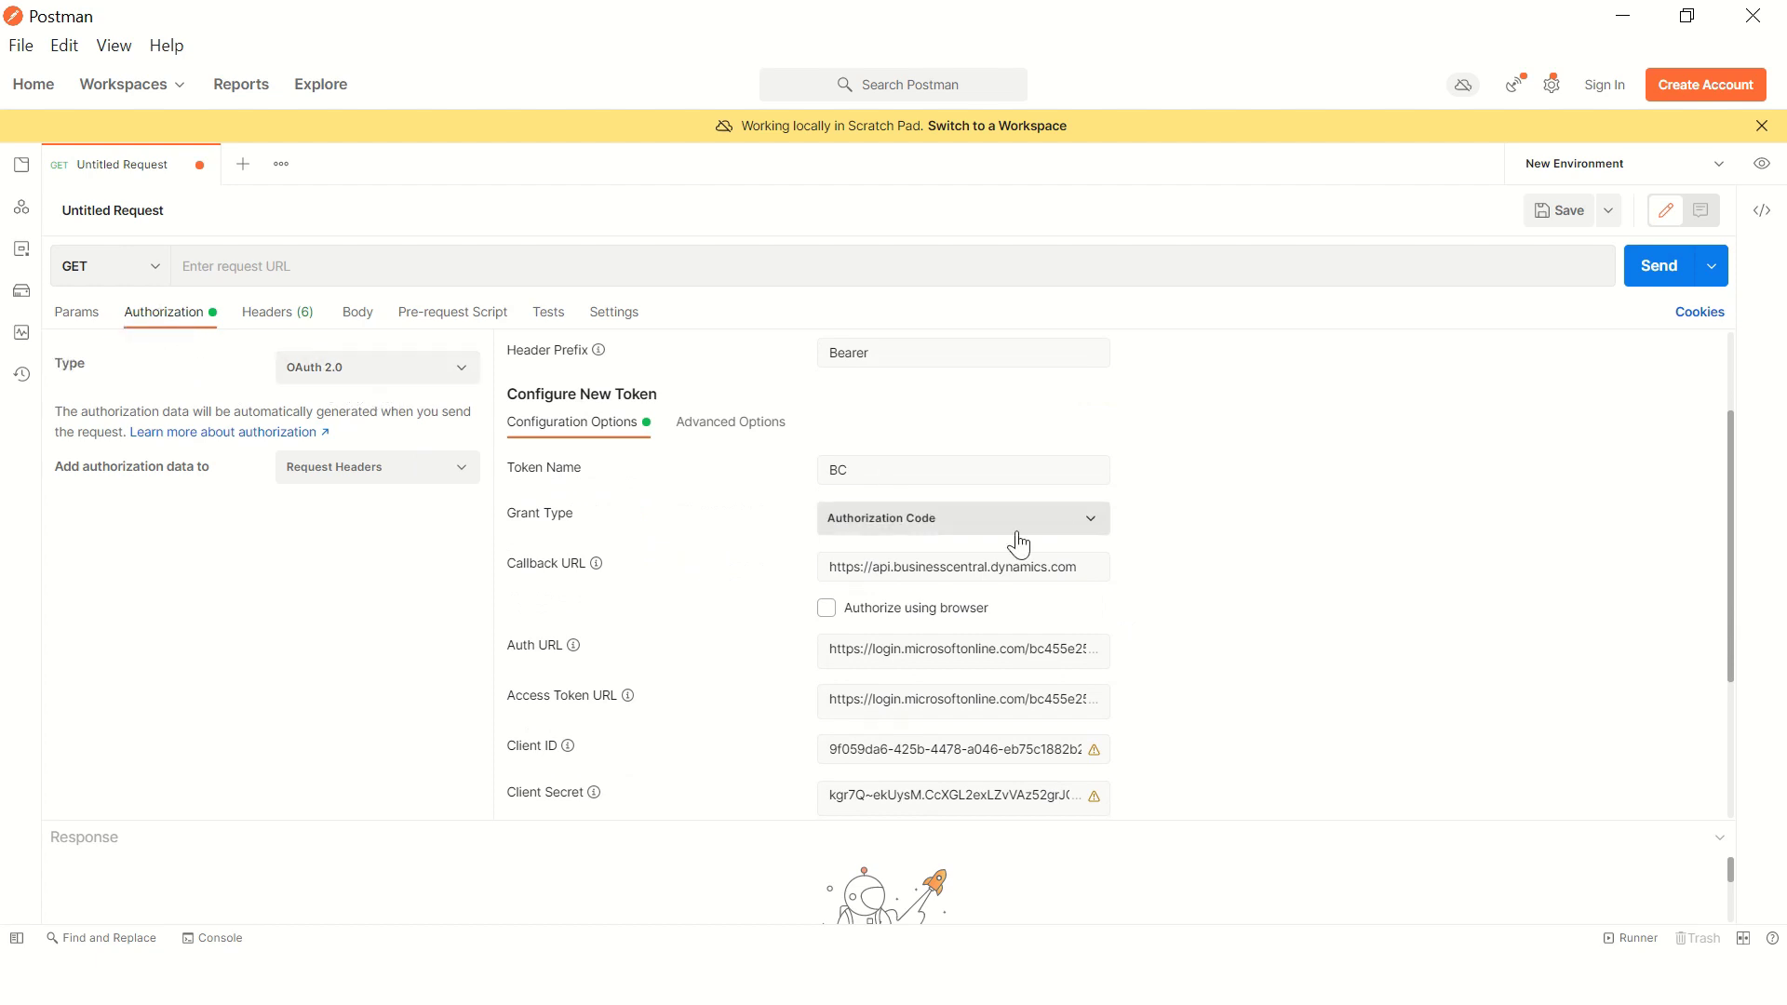
Step: Compare the token name in Postman with the Azure application's name and review the available grant types, keeping Authorization Code
left_click_drag(878, 470, 770, 475)
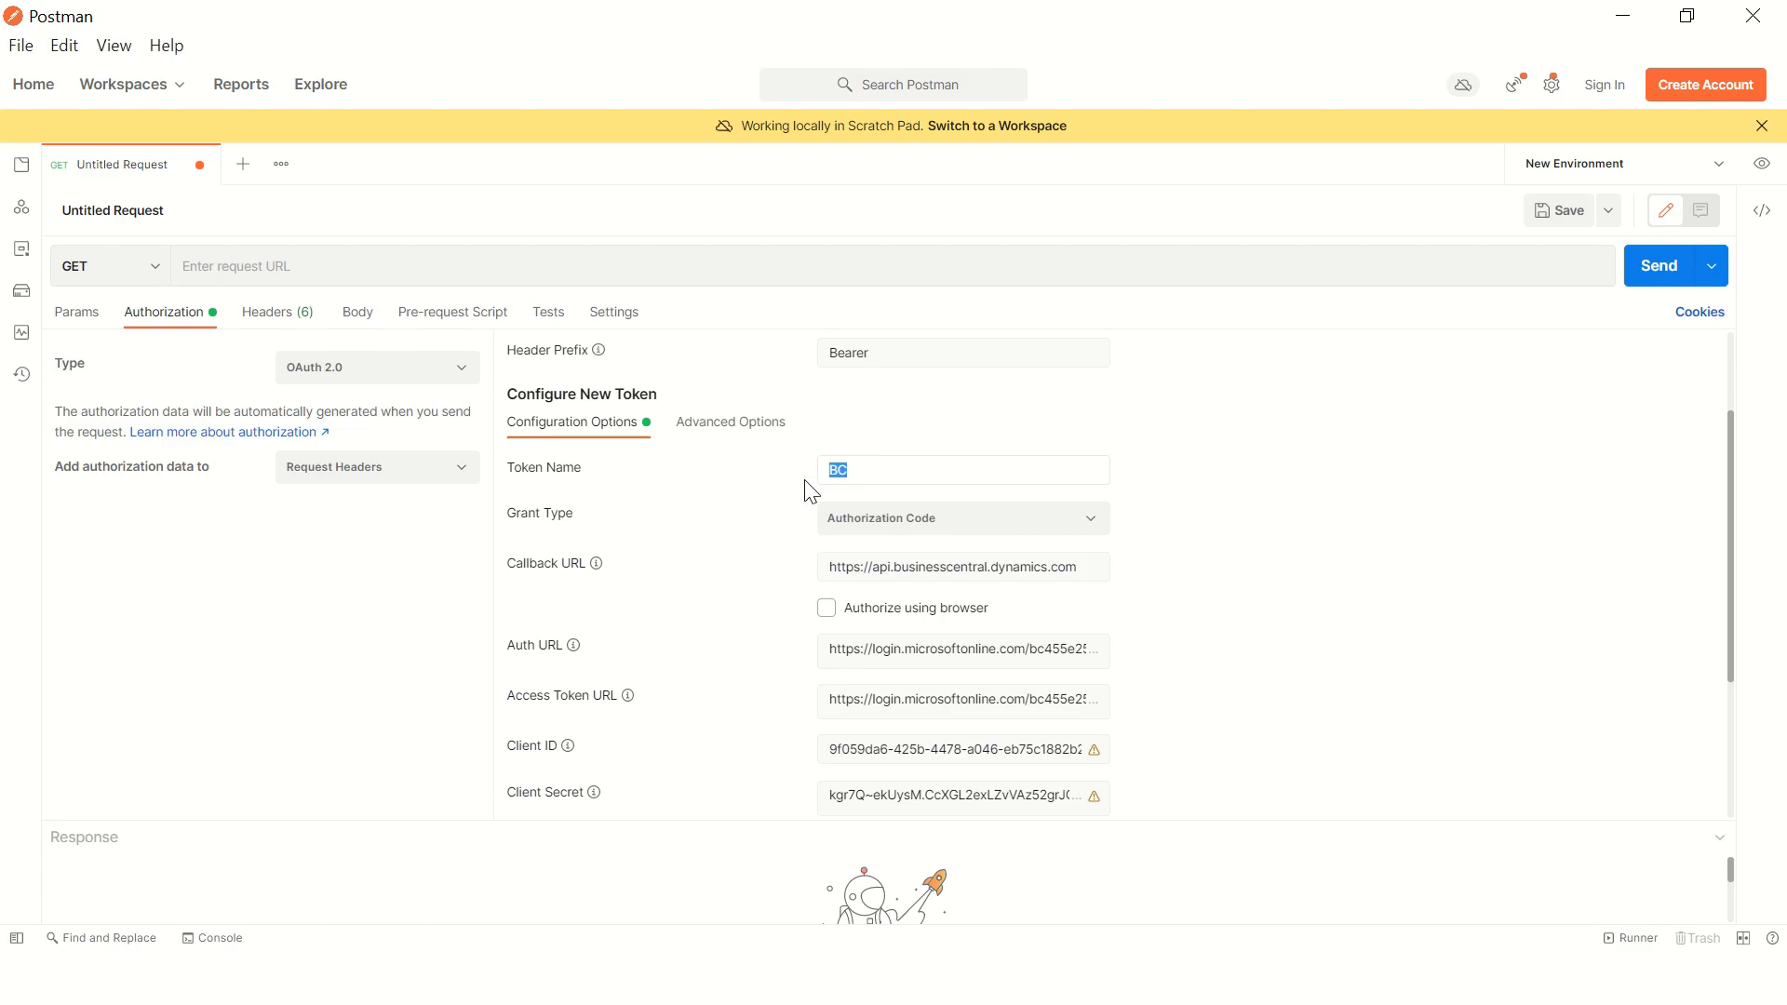
key("alt+Tab")
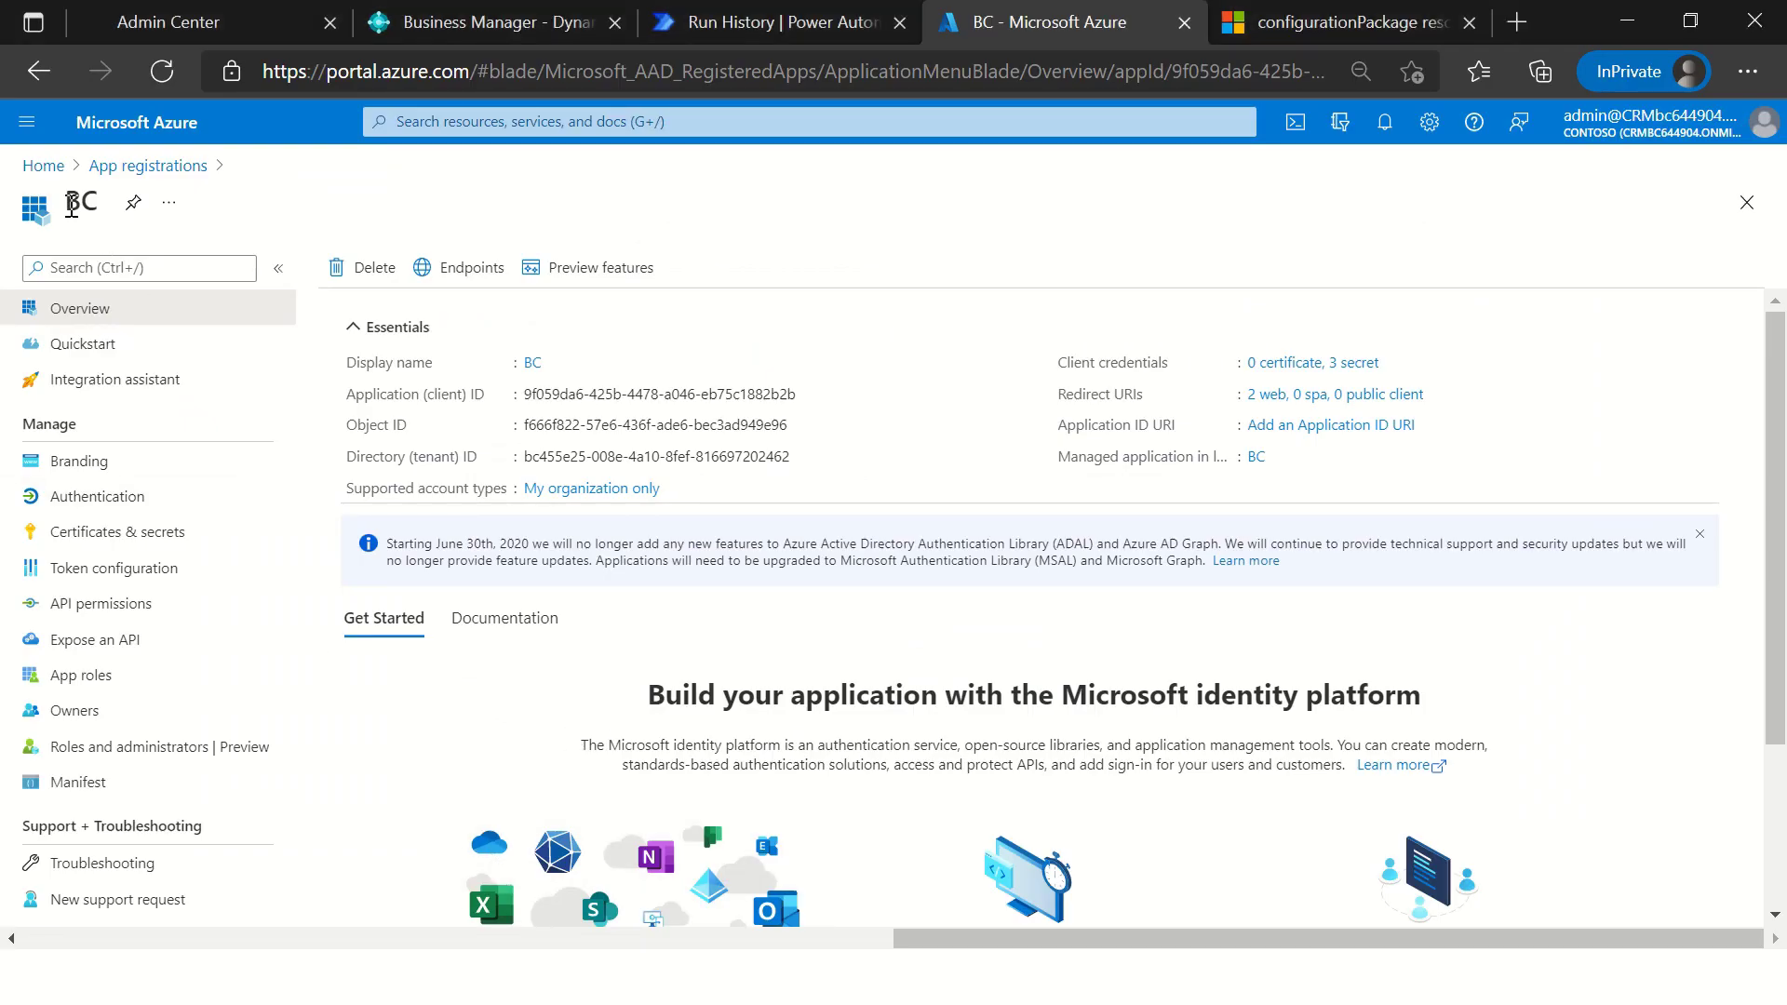
key("alt+Tab")
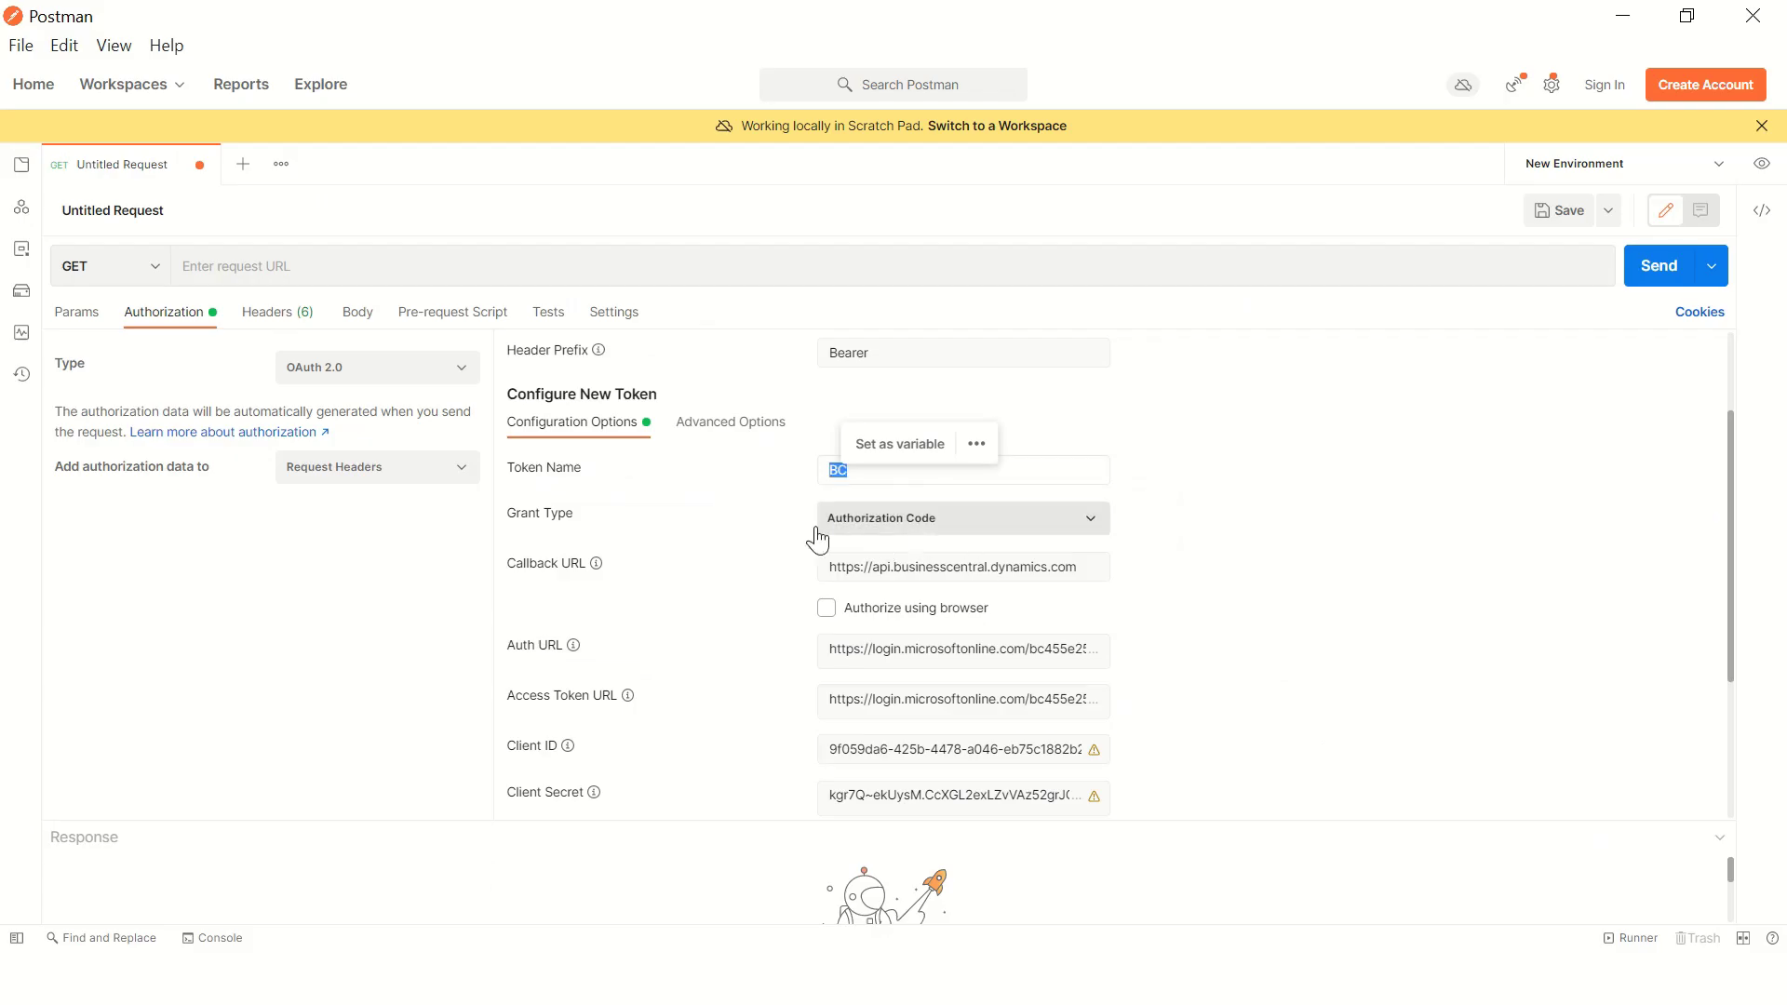
left_click(901, 520)
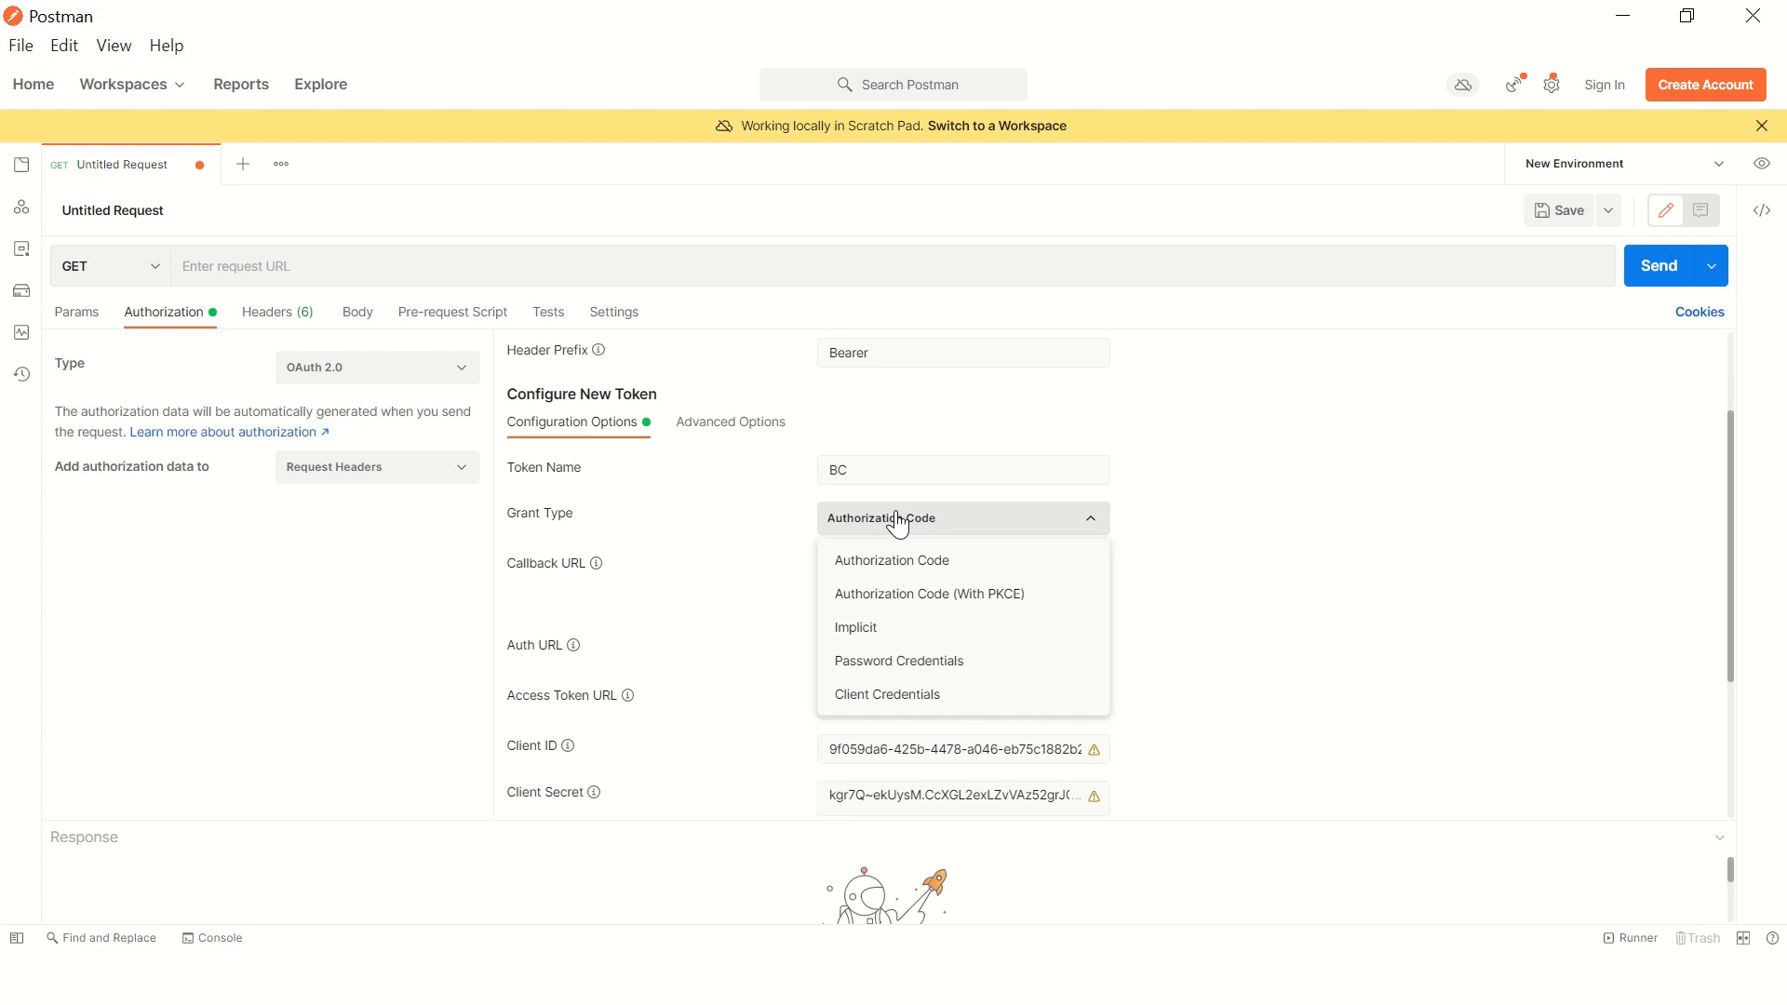
left_click(1346, 517)
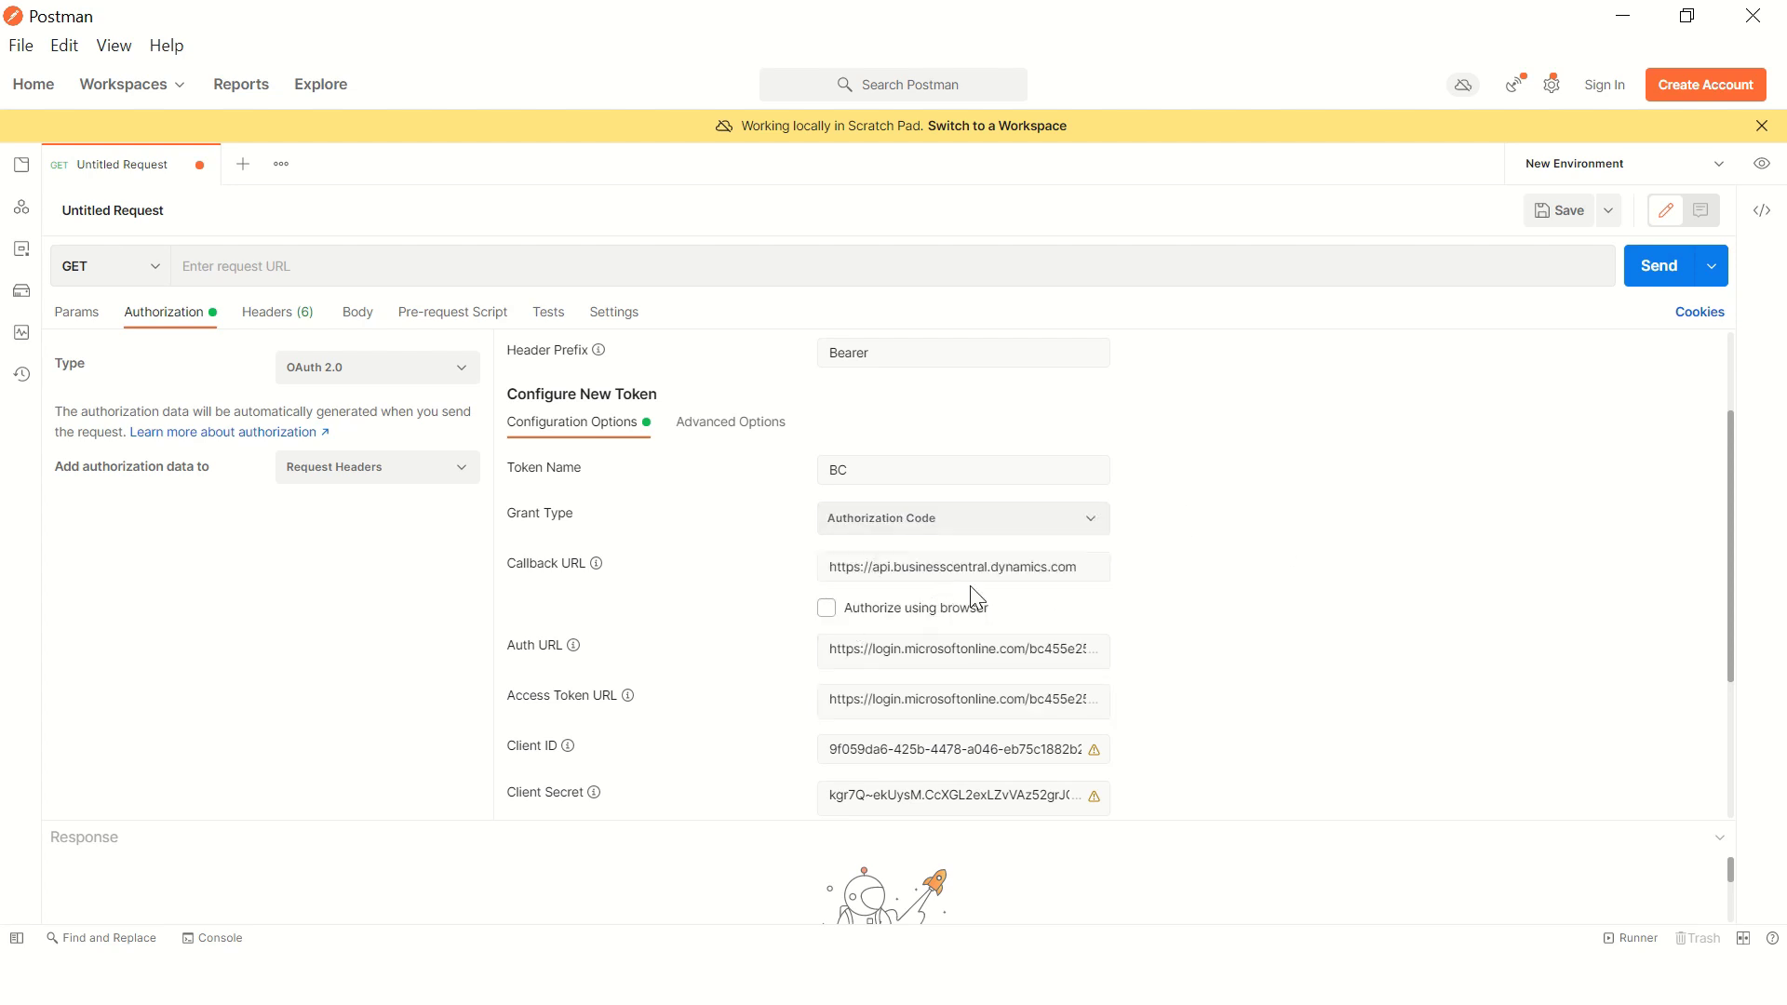
left_click(1083, 567)
left_click_drag(1083, 567, 794, 585)
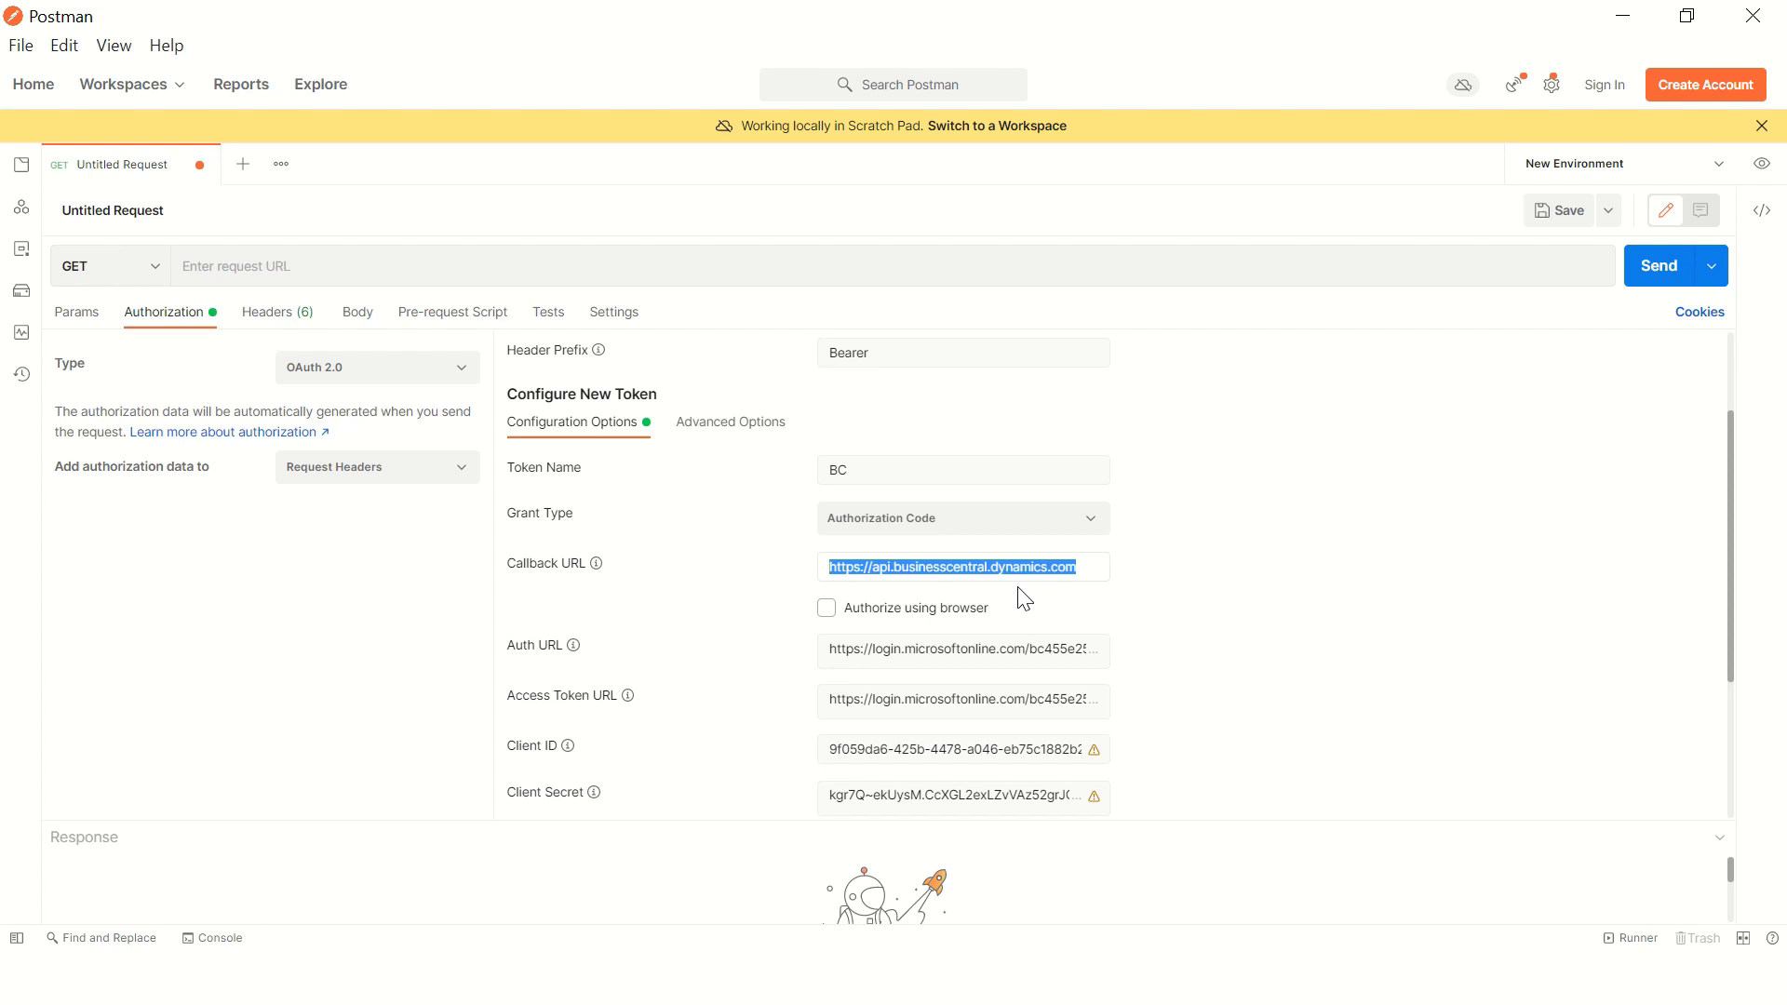
left_click(961, 567)
left_click_drag(1093, 569, 738, 599)
Step: Compare the token configuration's Auth URL with the BC application's OAuth 2.0 authorization endpoint (v1) in Azure, switching between Postman and the portal
left_click_drag(990, 651, 983, 651)
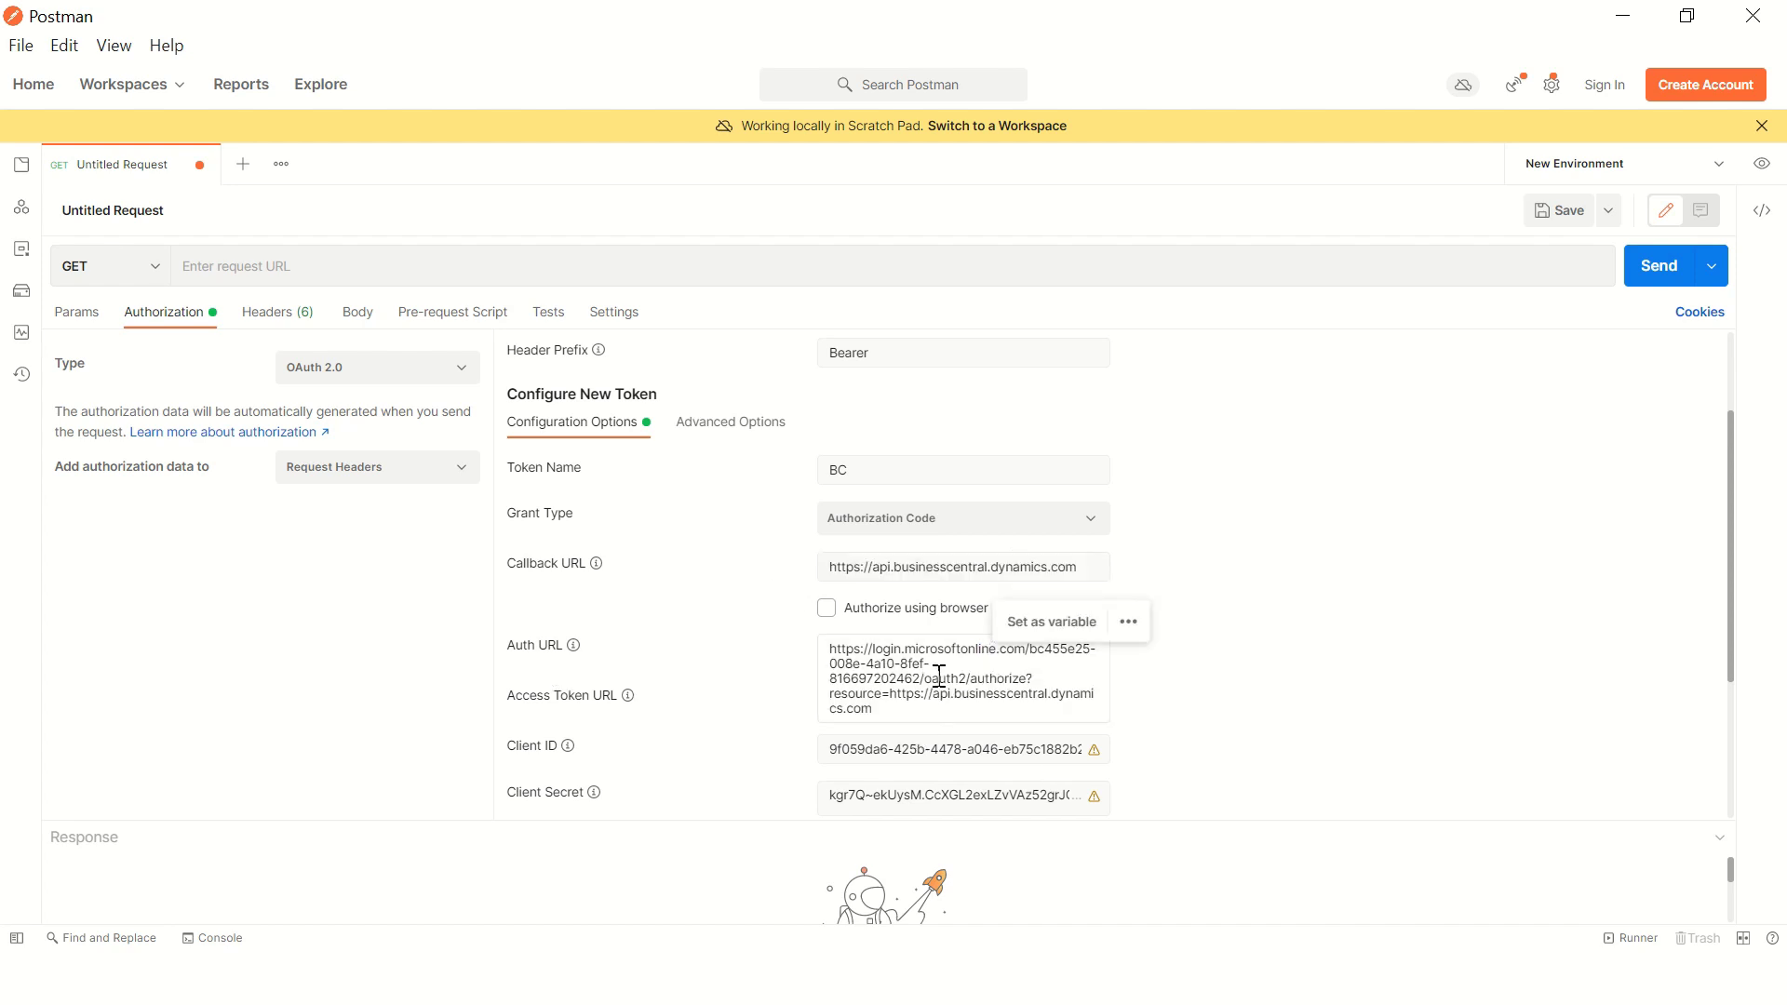
left_click(940, 687)
key("alt+Tab")
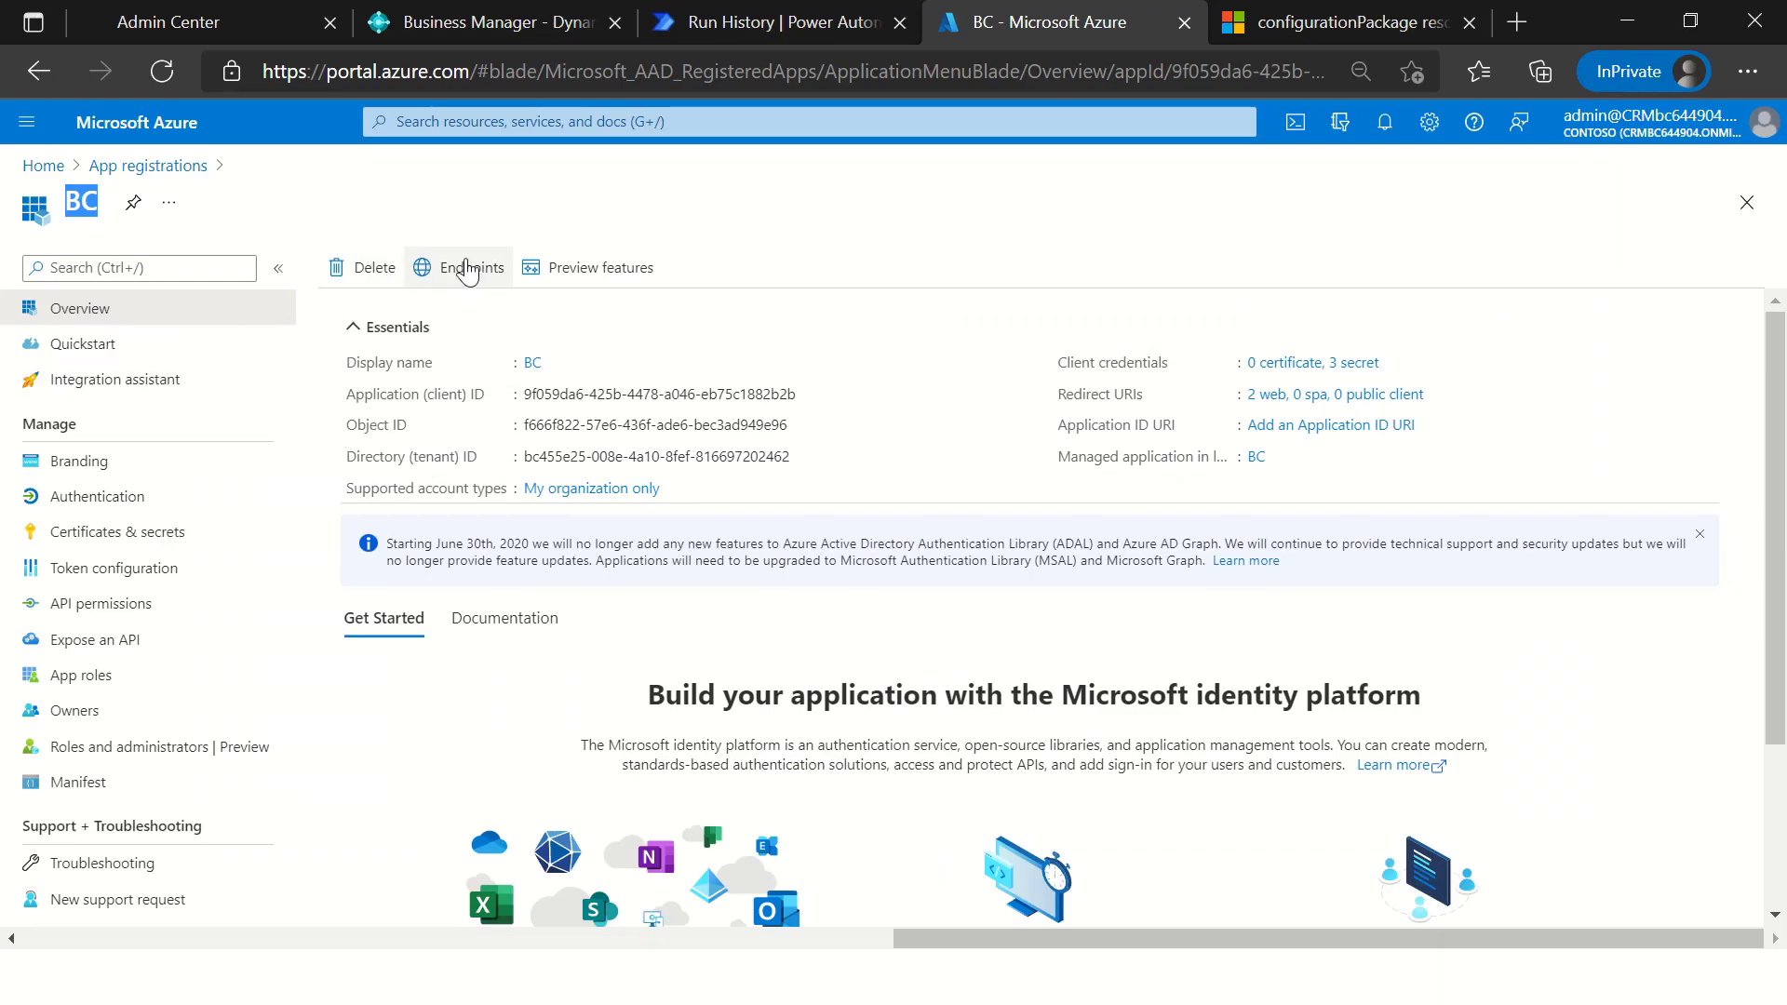
left_click(471, 268)
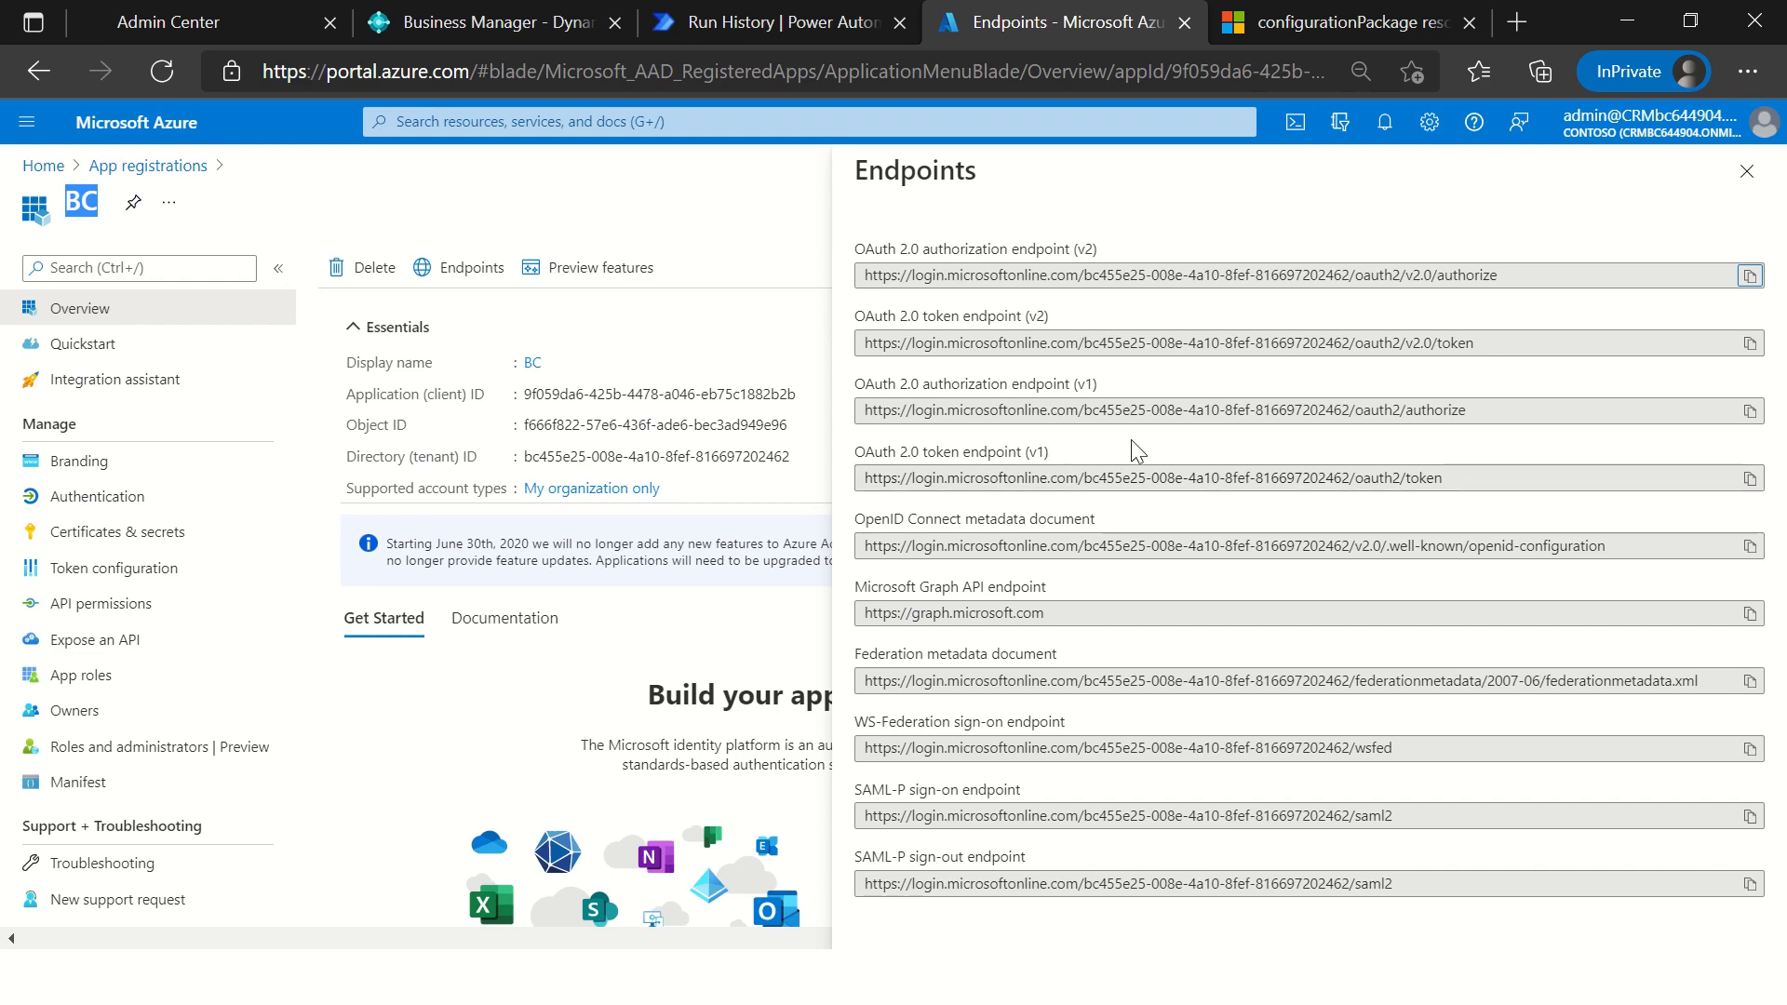
key("alt+Tab")
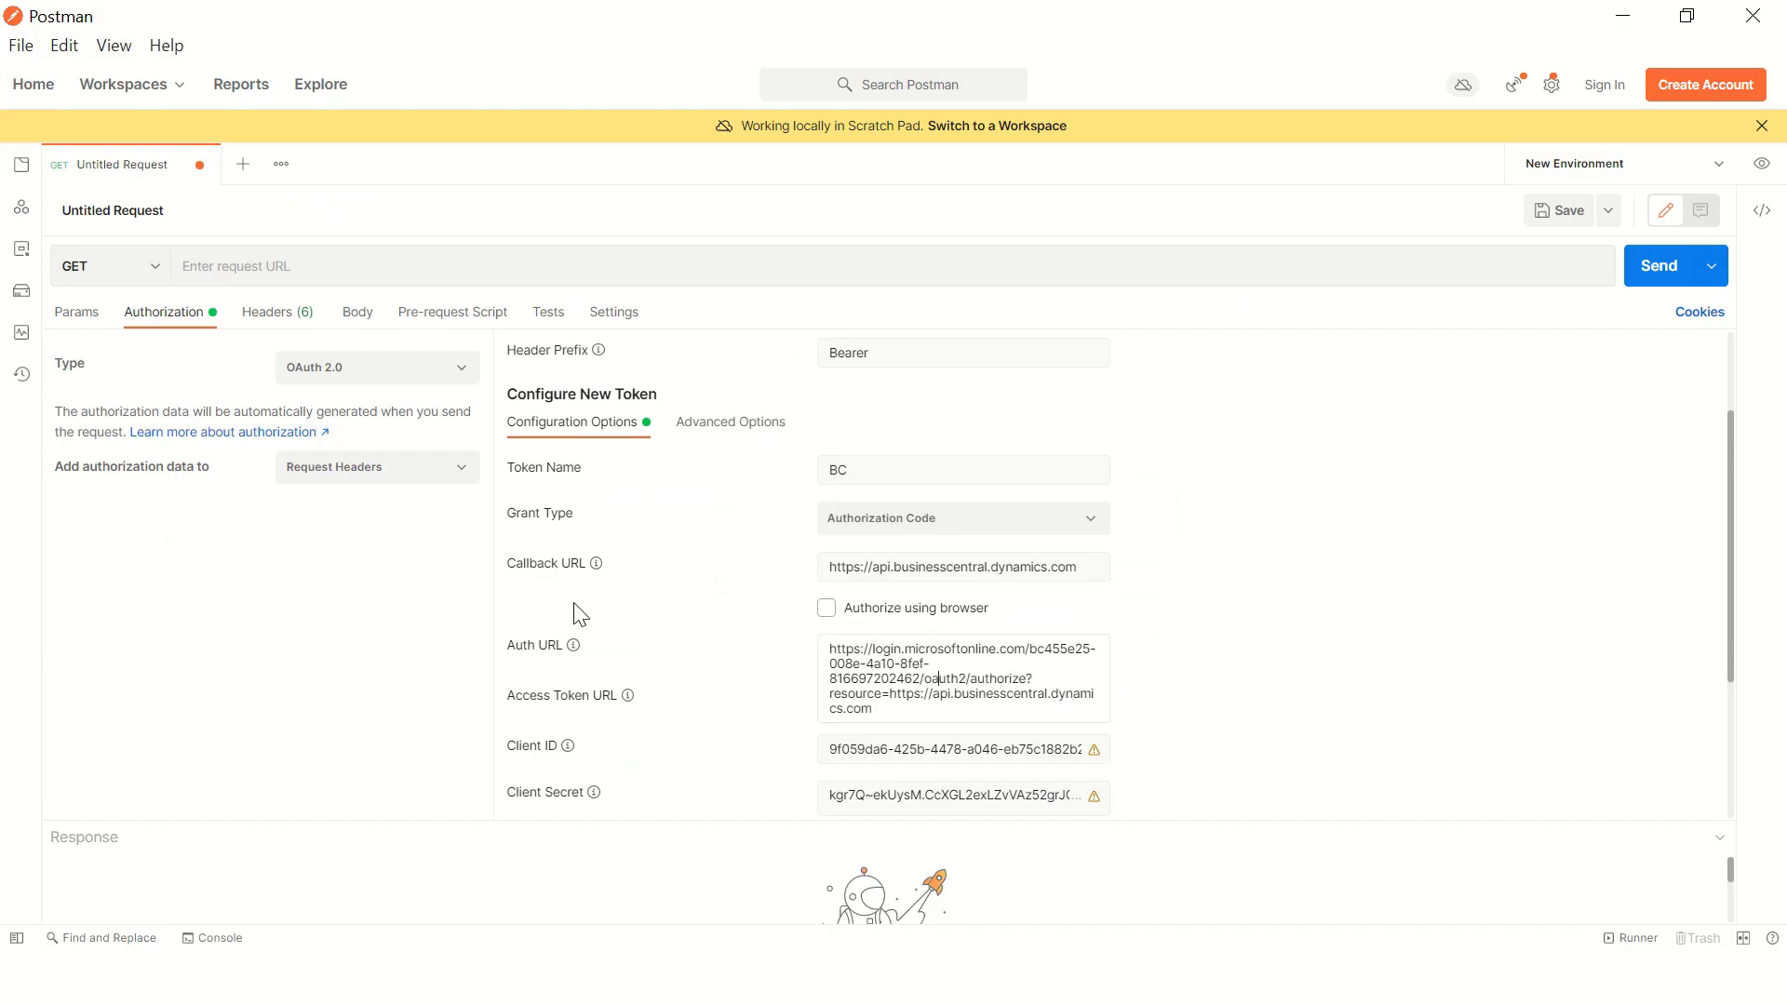
key("alt+Tab")
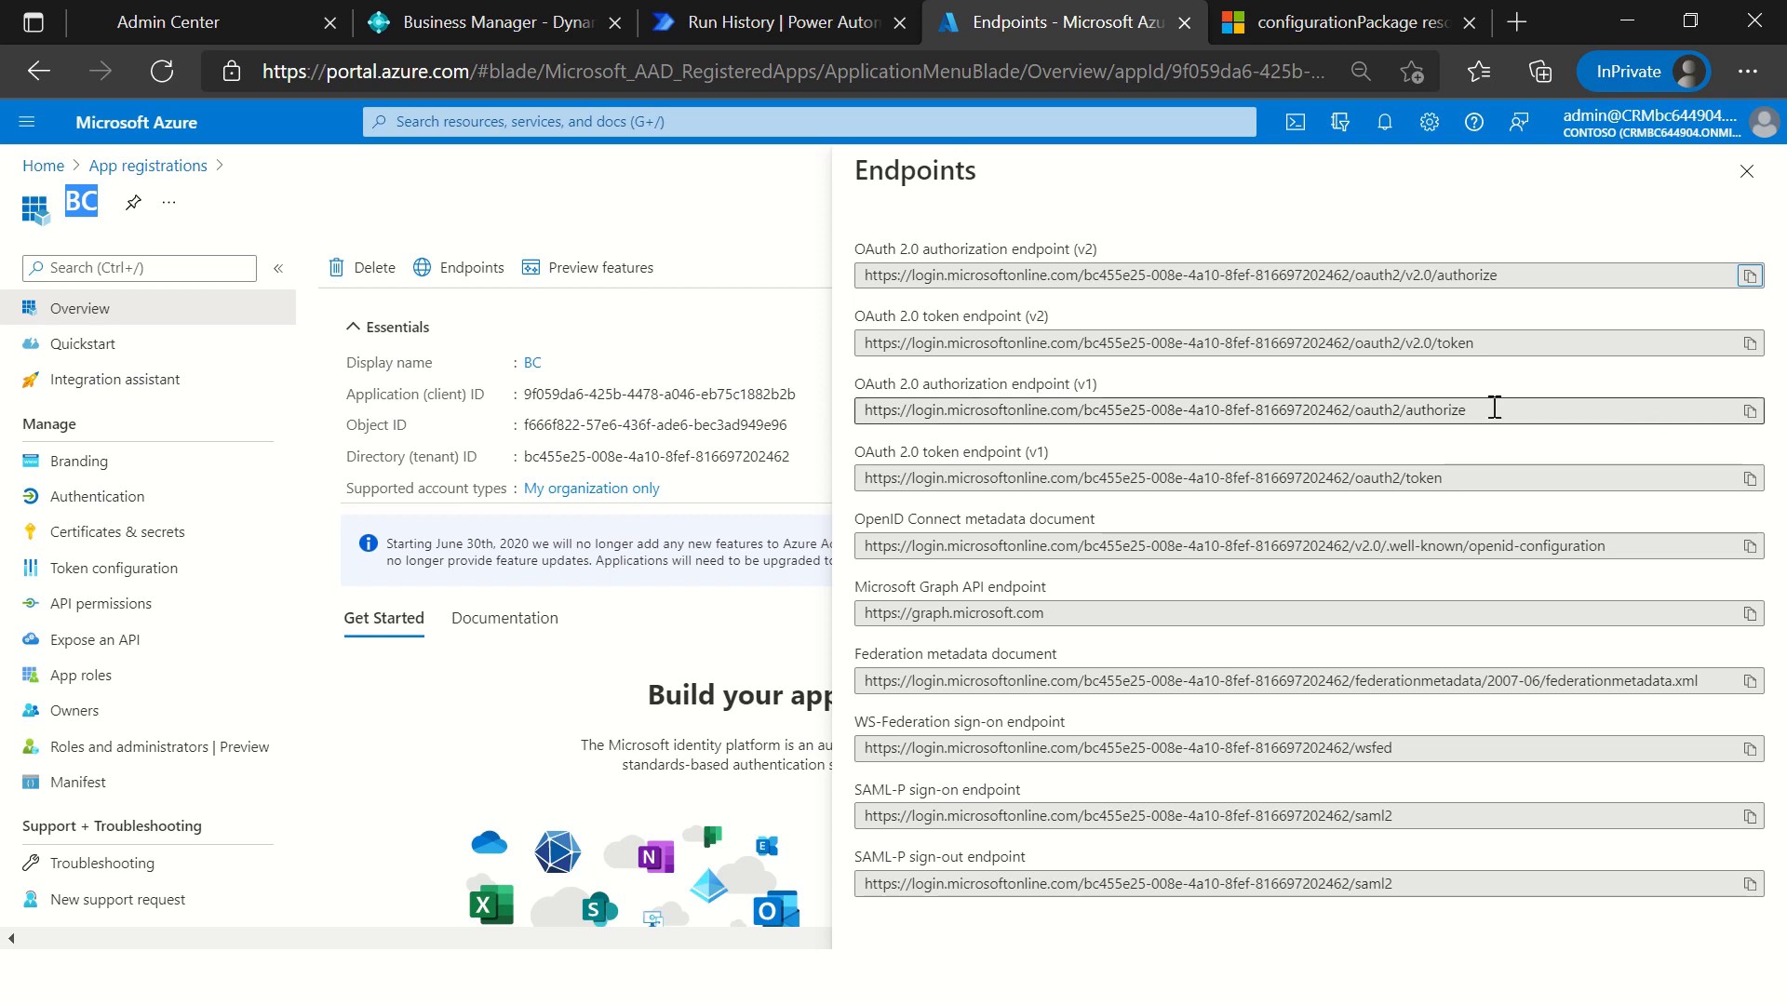
left_click_drag(1488, 409, 822, 437)
key("alt+Tab")
left_click(939, 679)
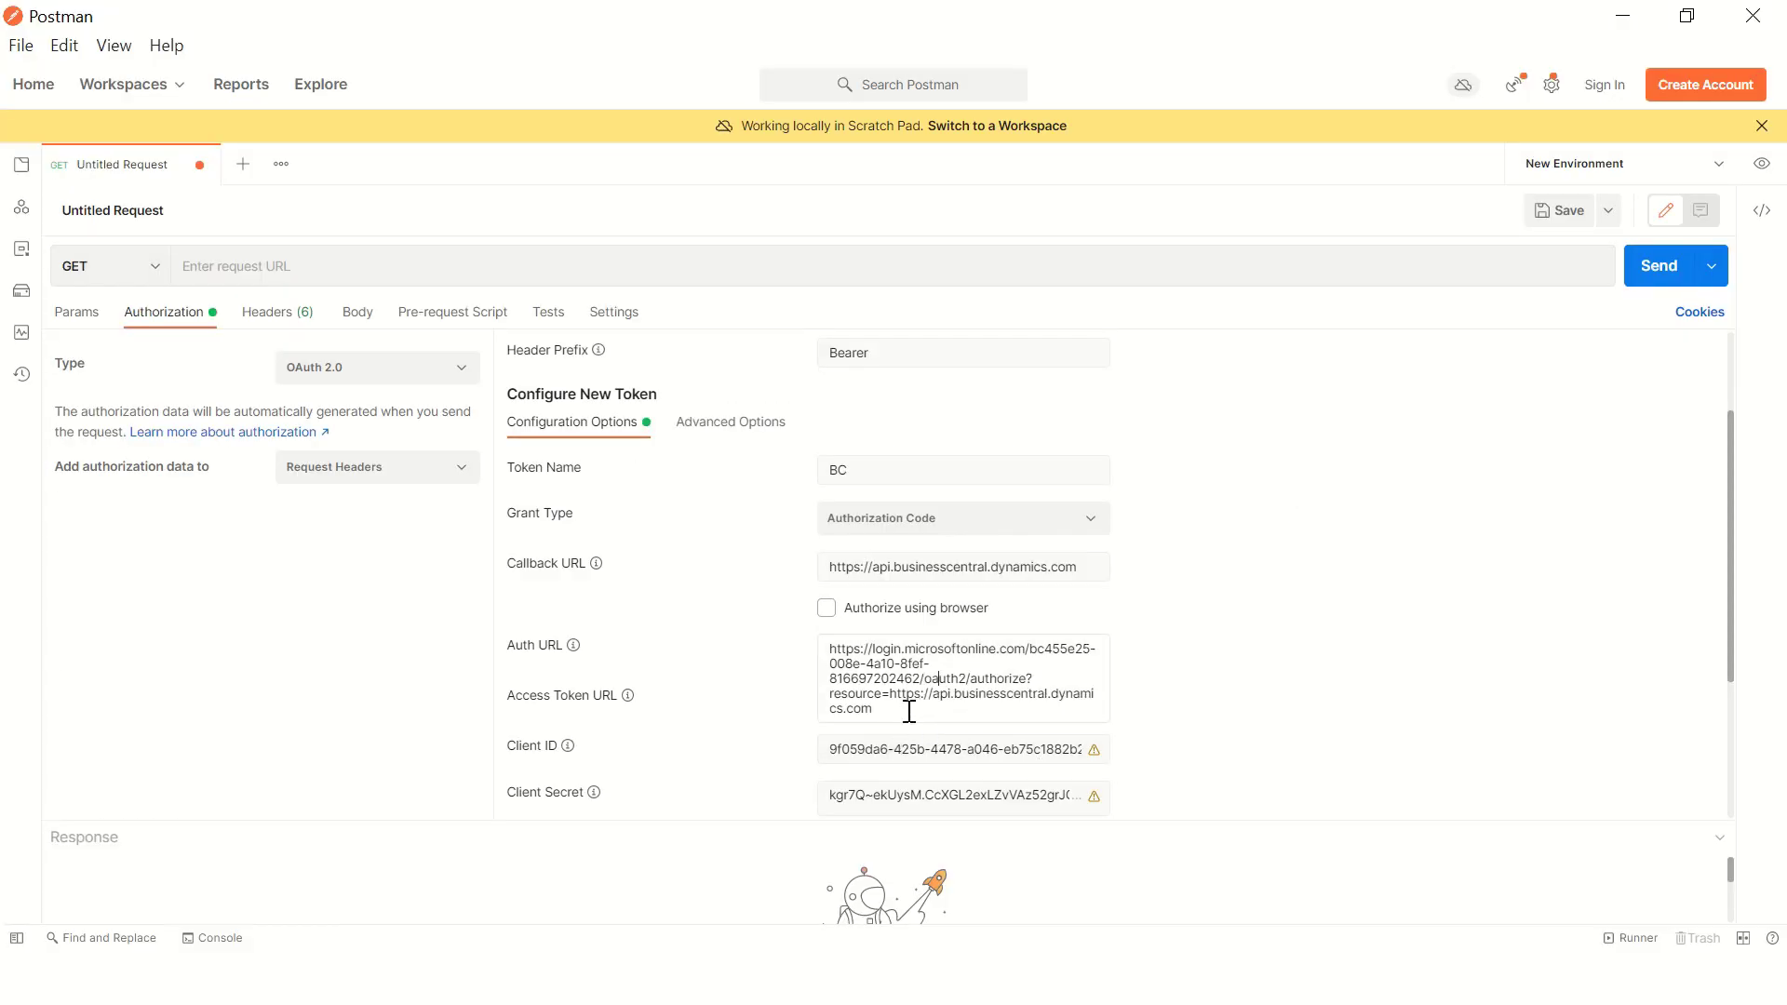
left_click_drag(1029, 679, 1041, 706)
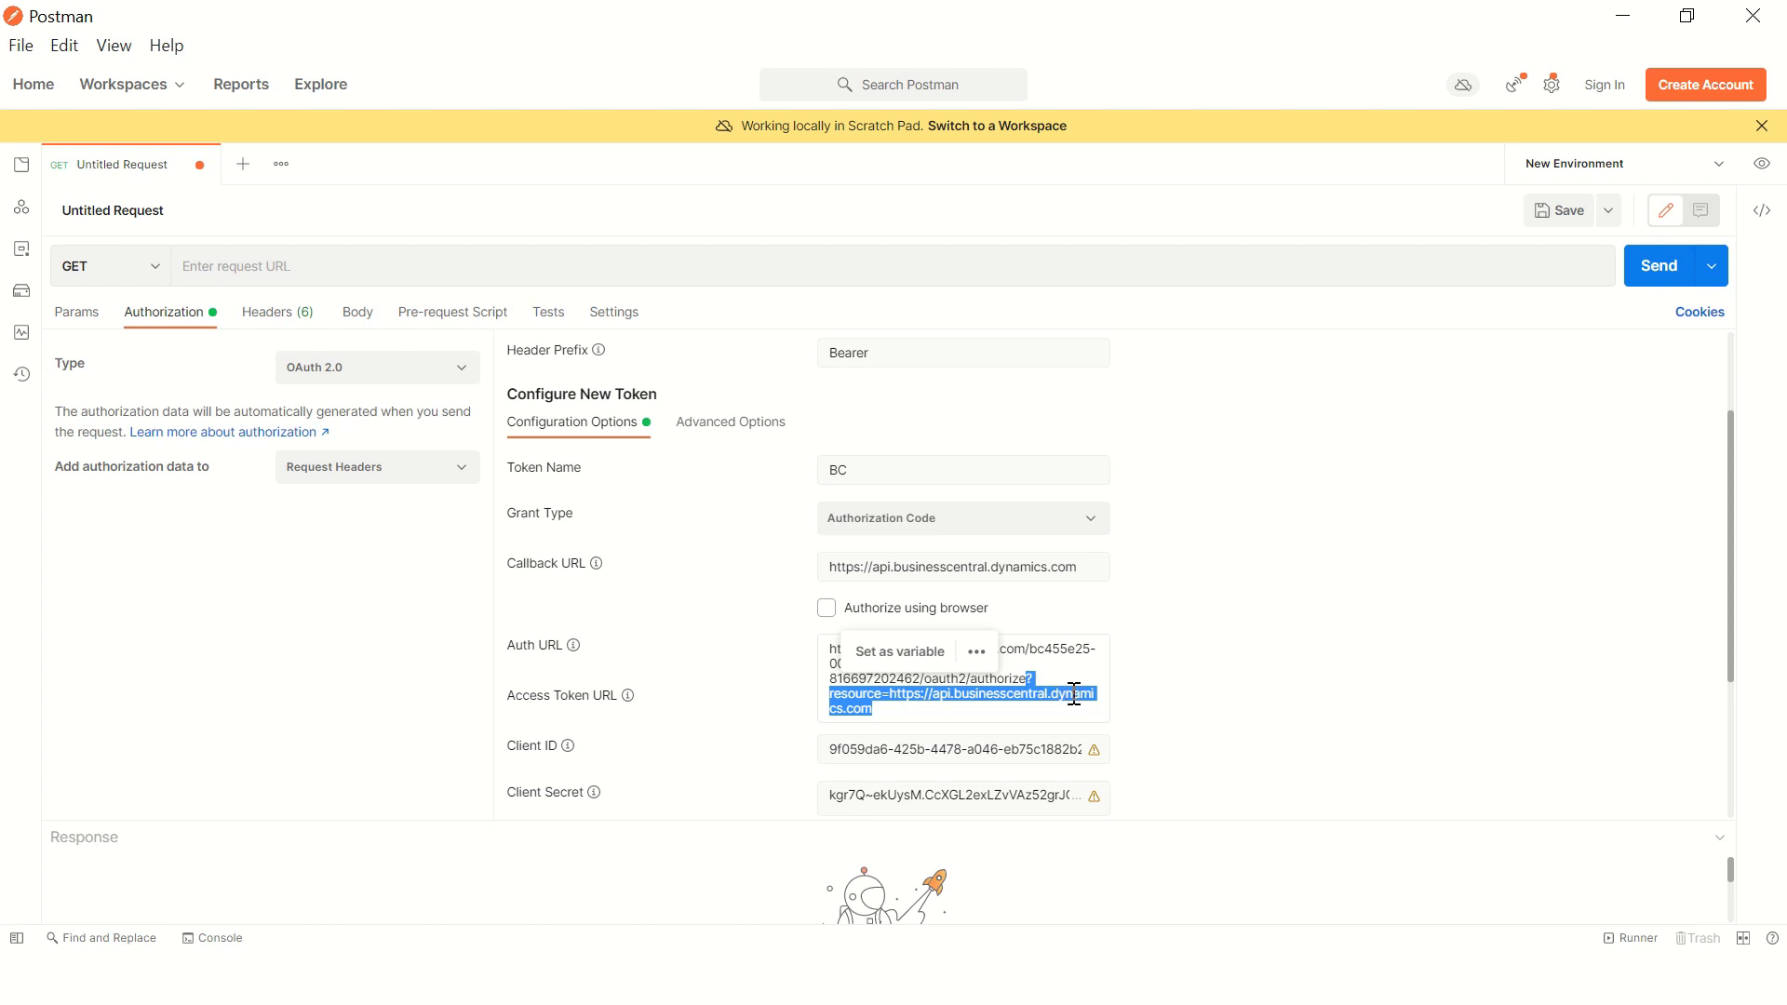
left_click(892, 708)
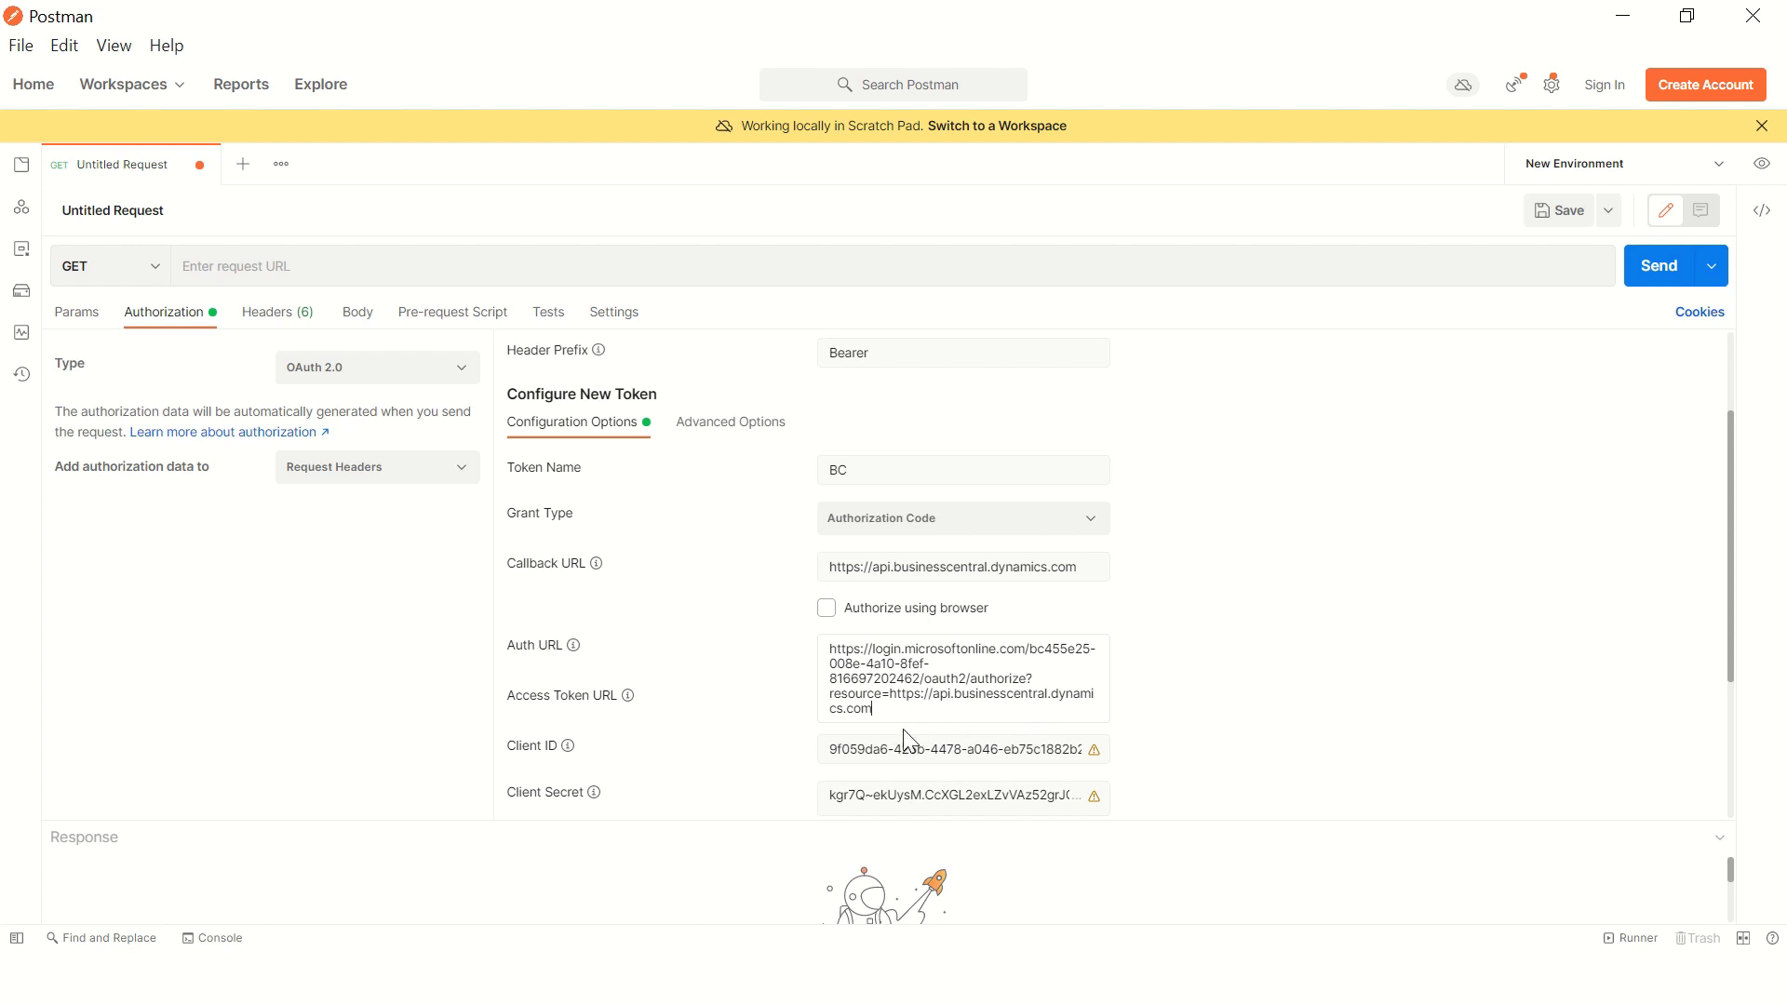
left_click(891, 704, "shift")
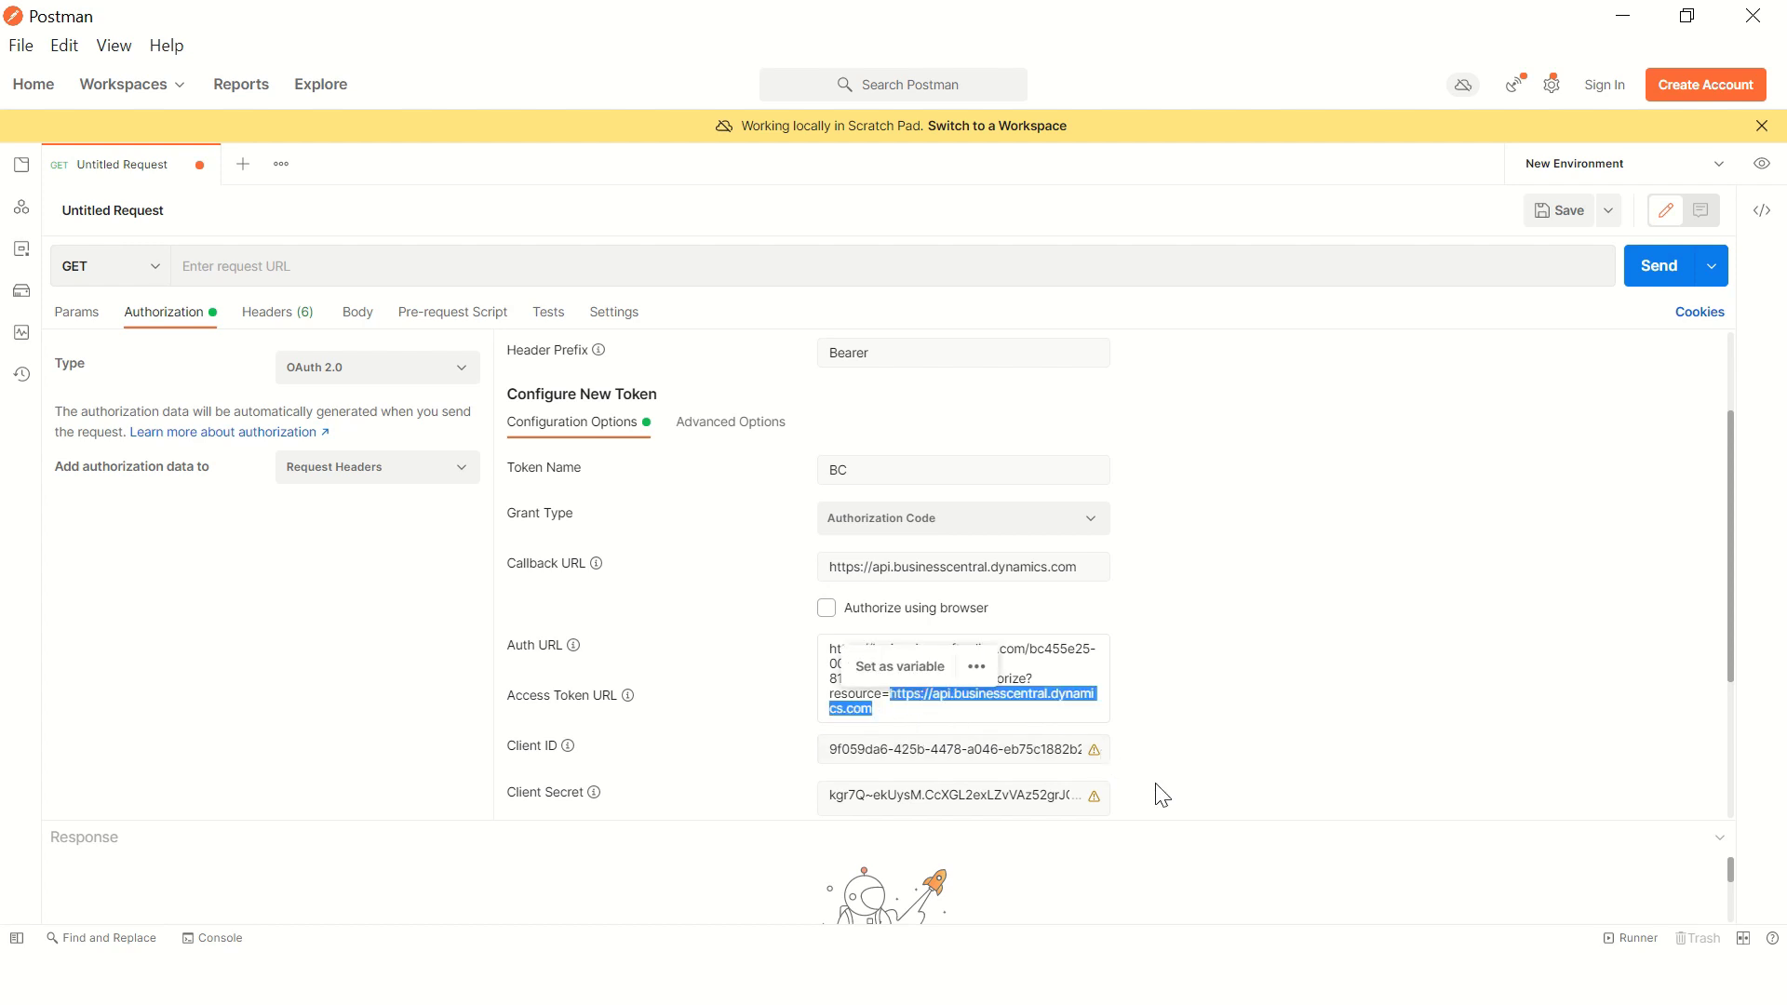
left_click(1028, 672)
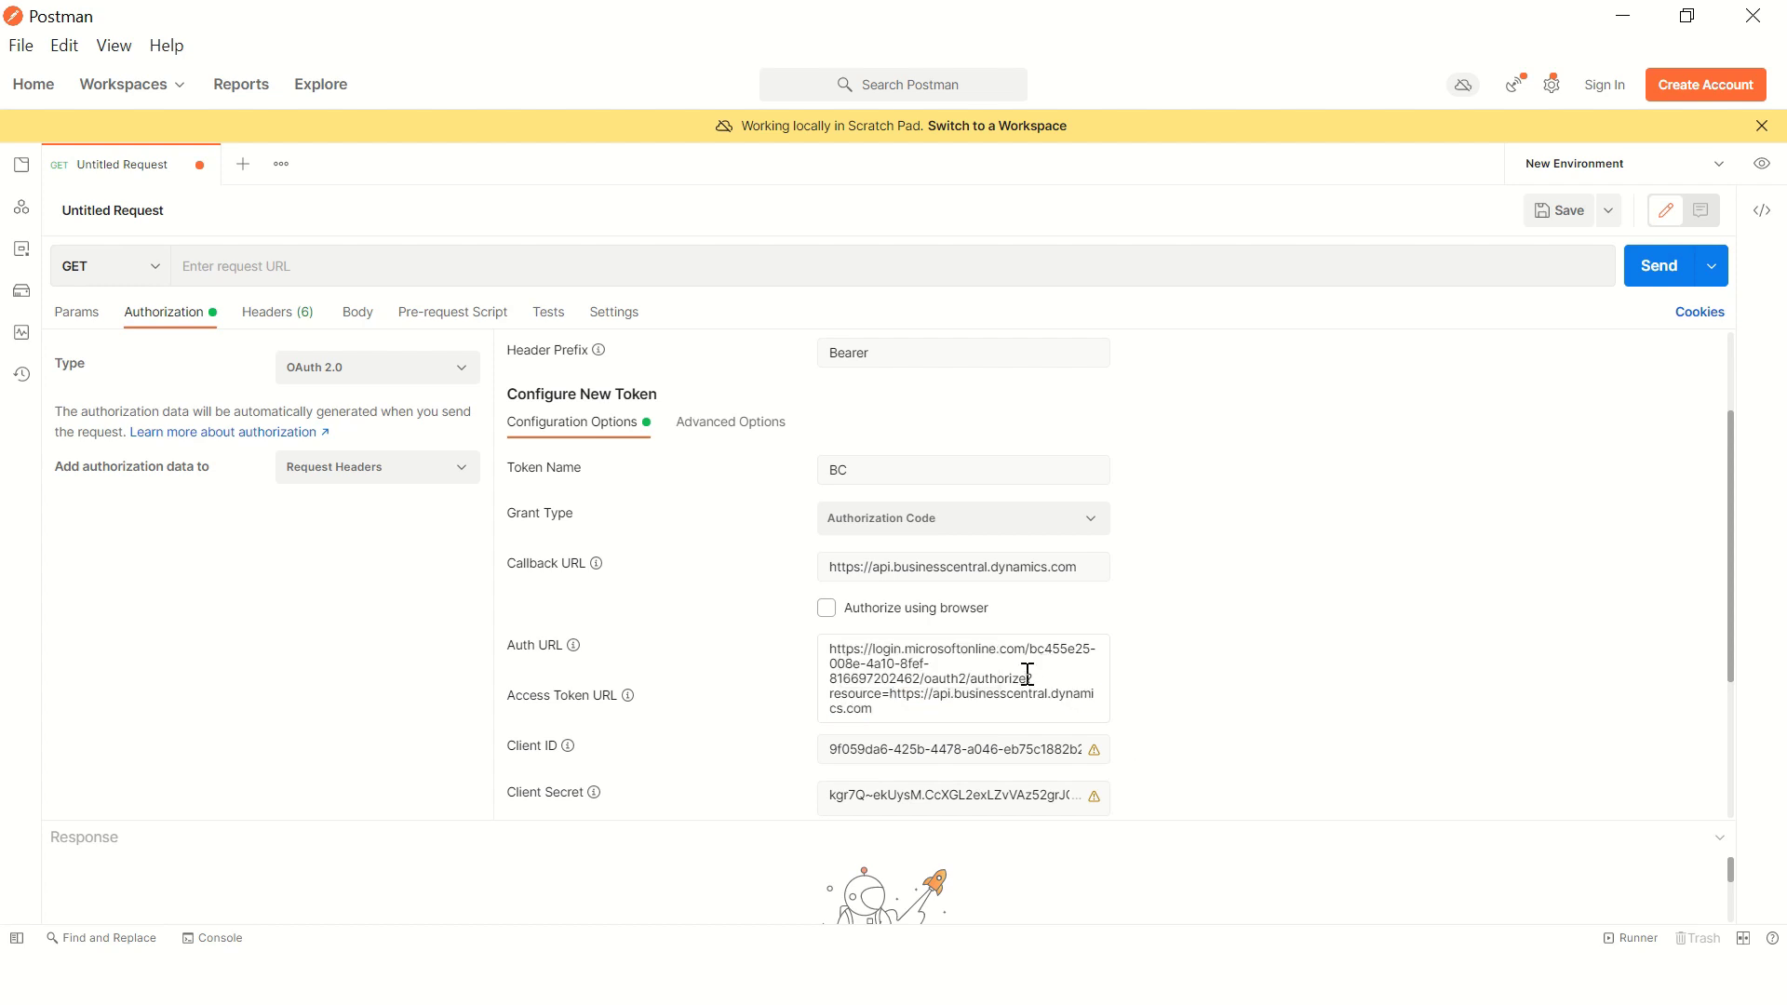
left_click_drag(1028, 672, 831, 644)
left_click_drag(891, 700, 907, 738)
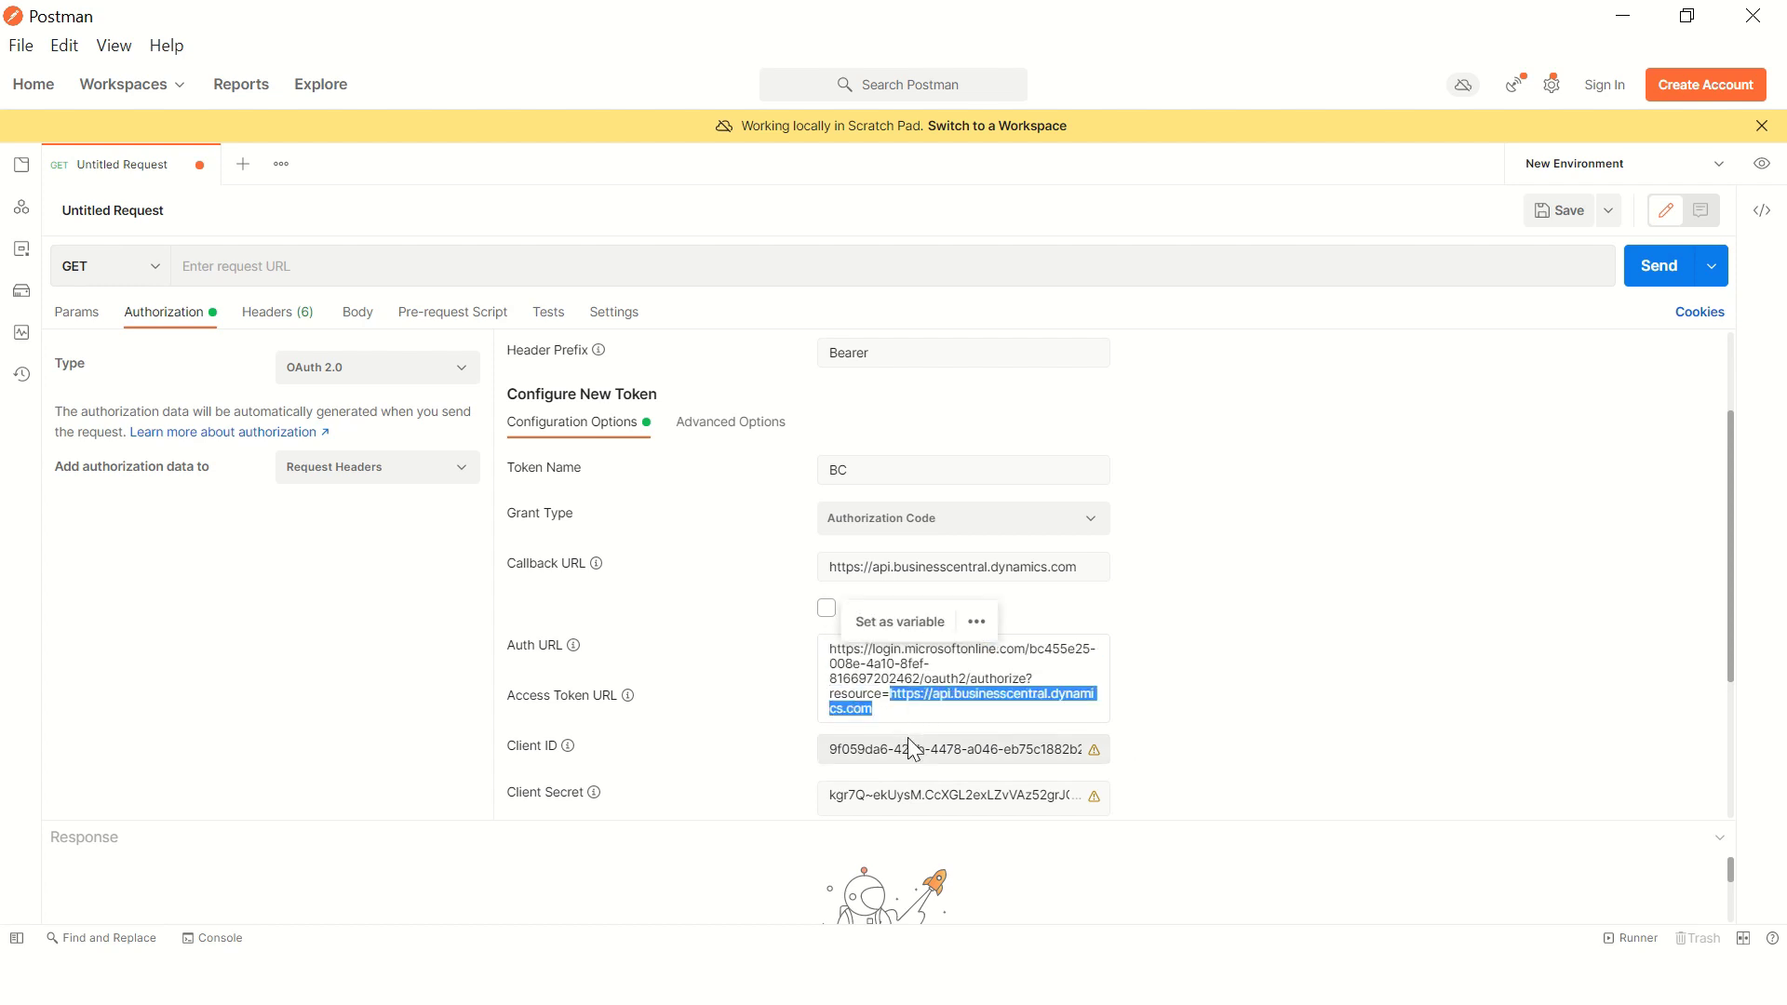
left_click(1079, 768)
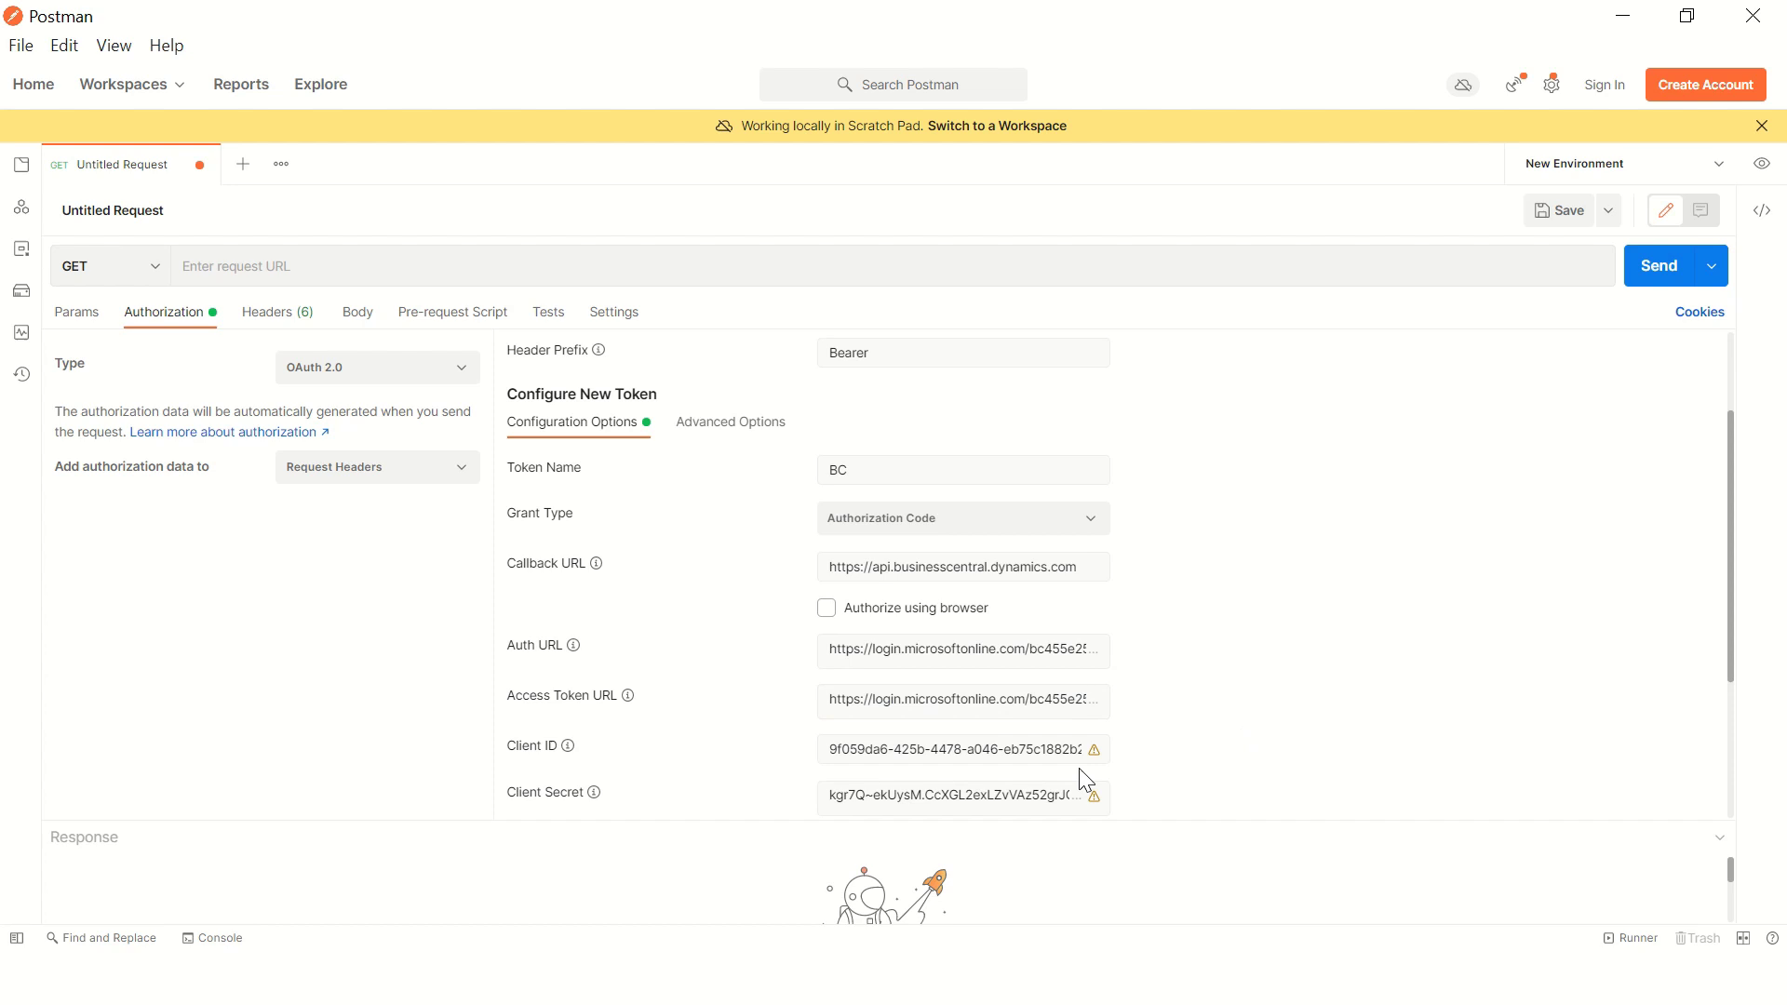
Step: Compare Postman's Access Token URL with the OAuth 2.0 token endpoint (v1) in Azure, copying the endpoint and returning to Postman
left_click(918, 700)
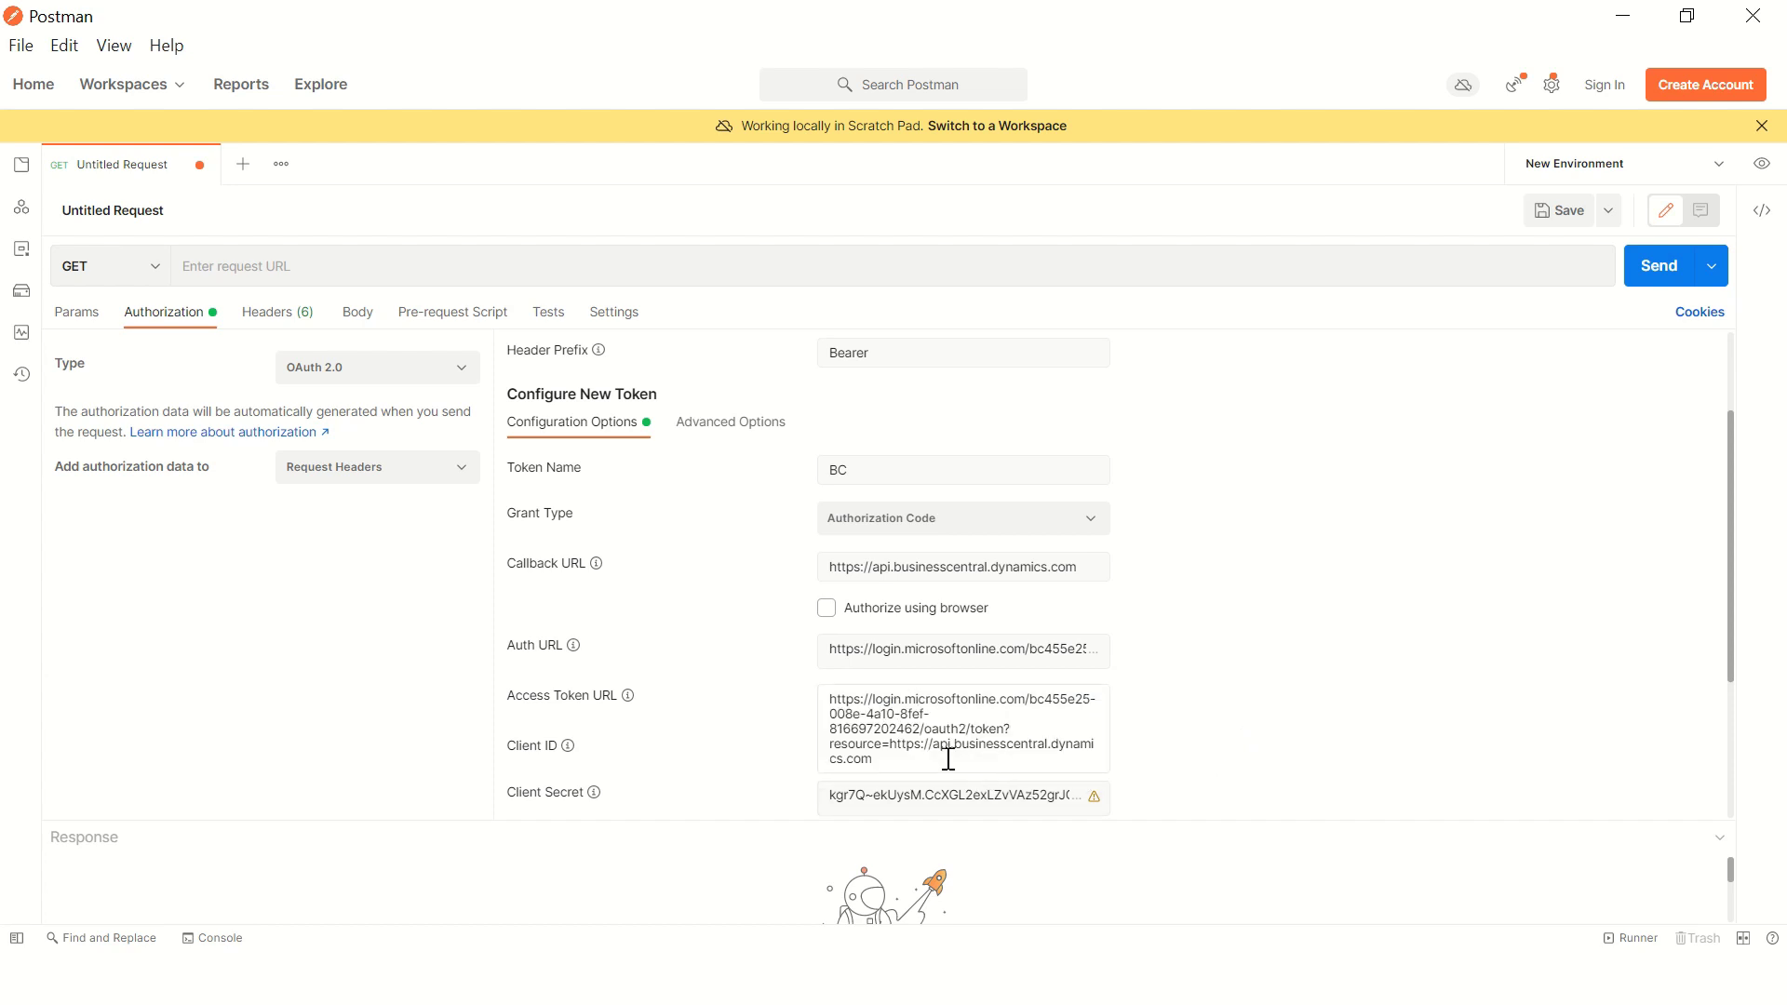
key("alt+Tab")
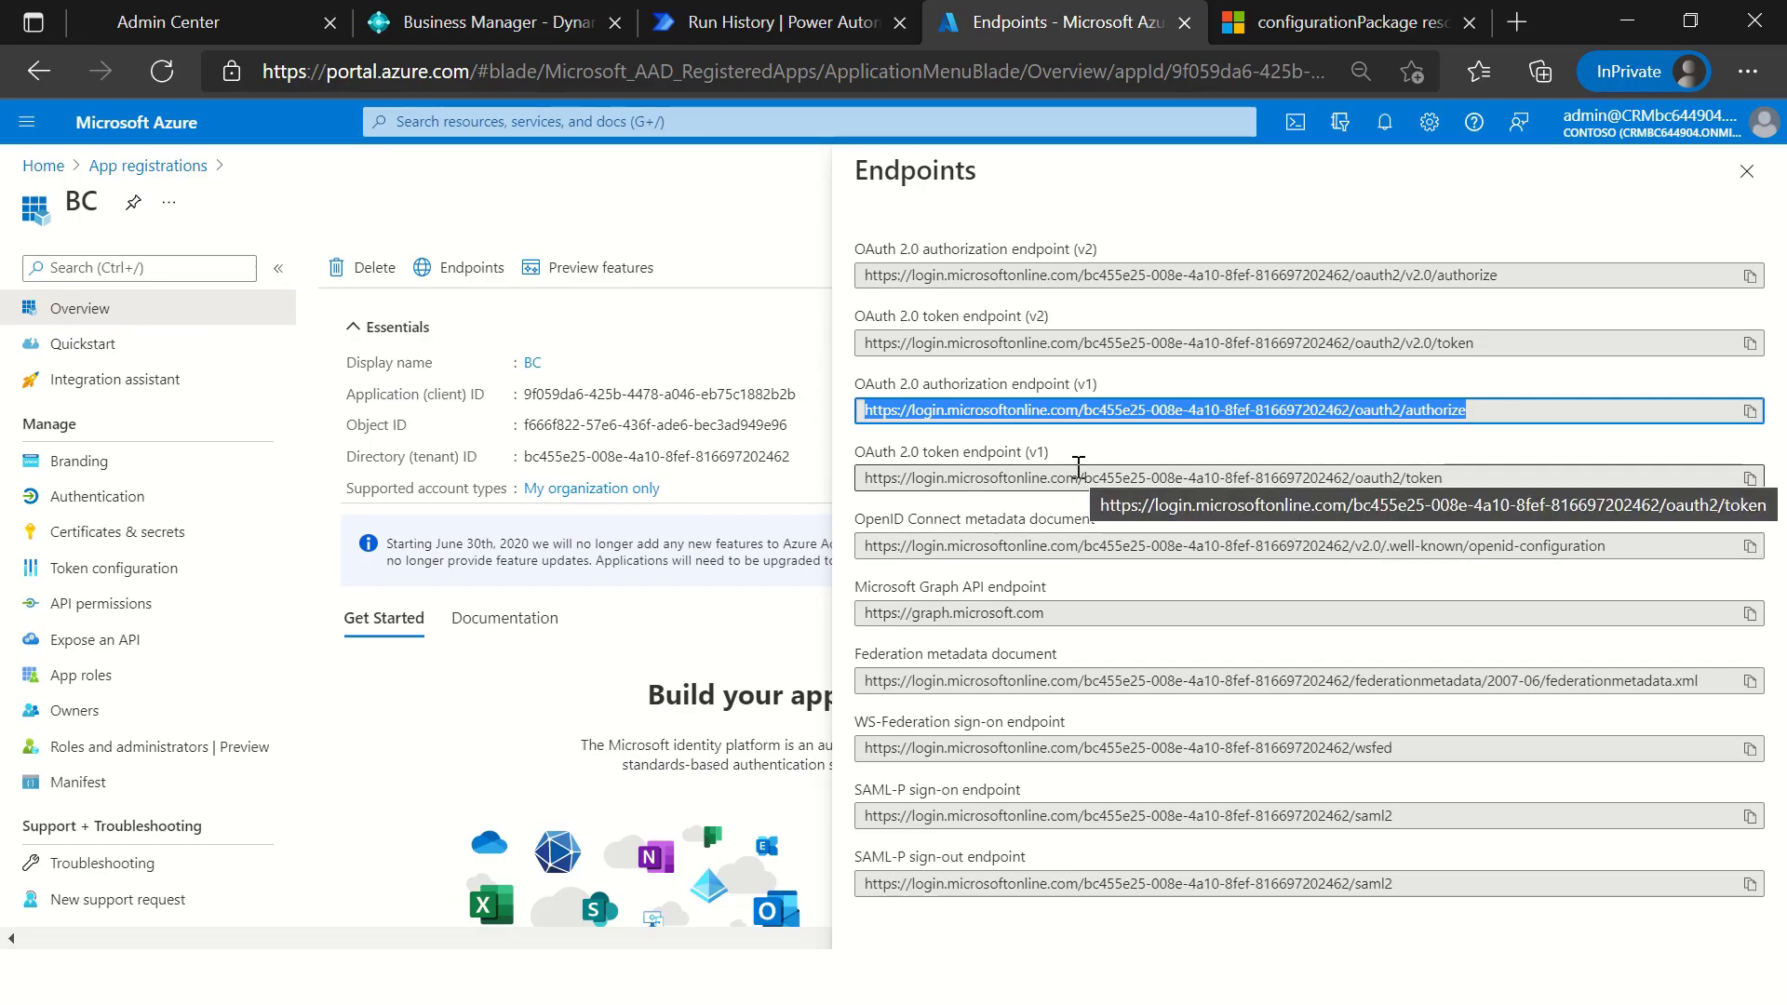
left_click(1747, 477)
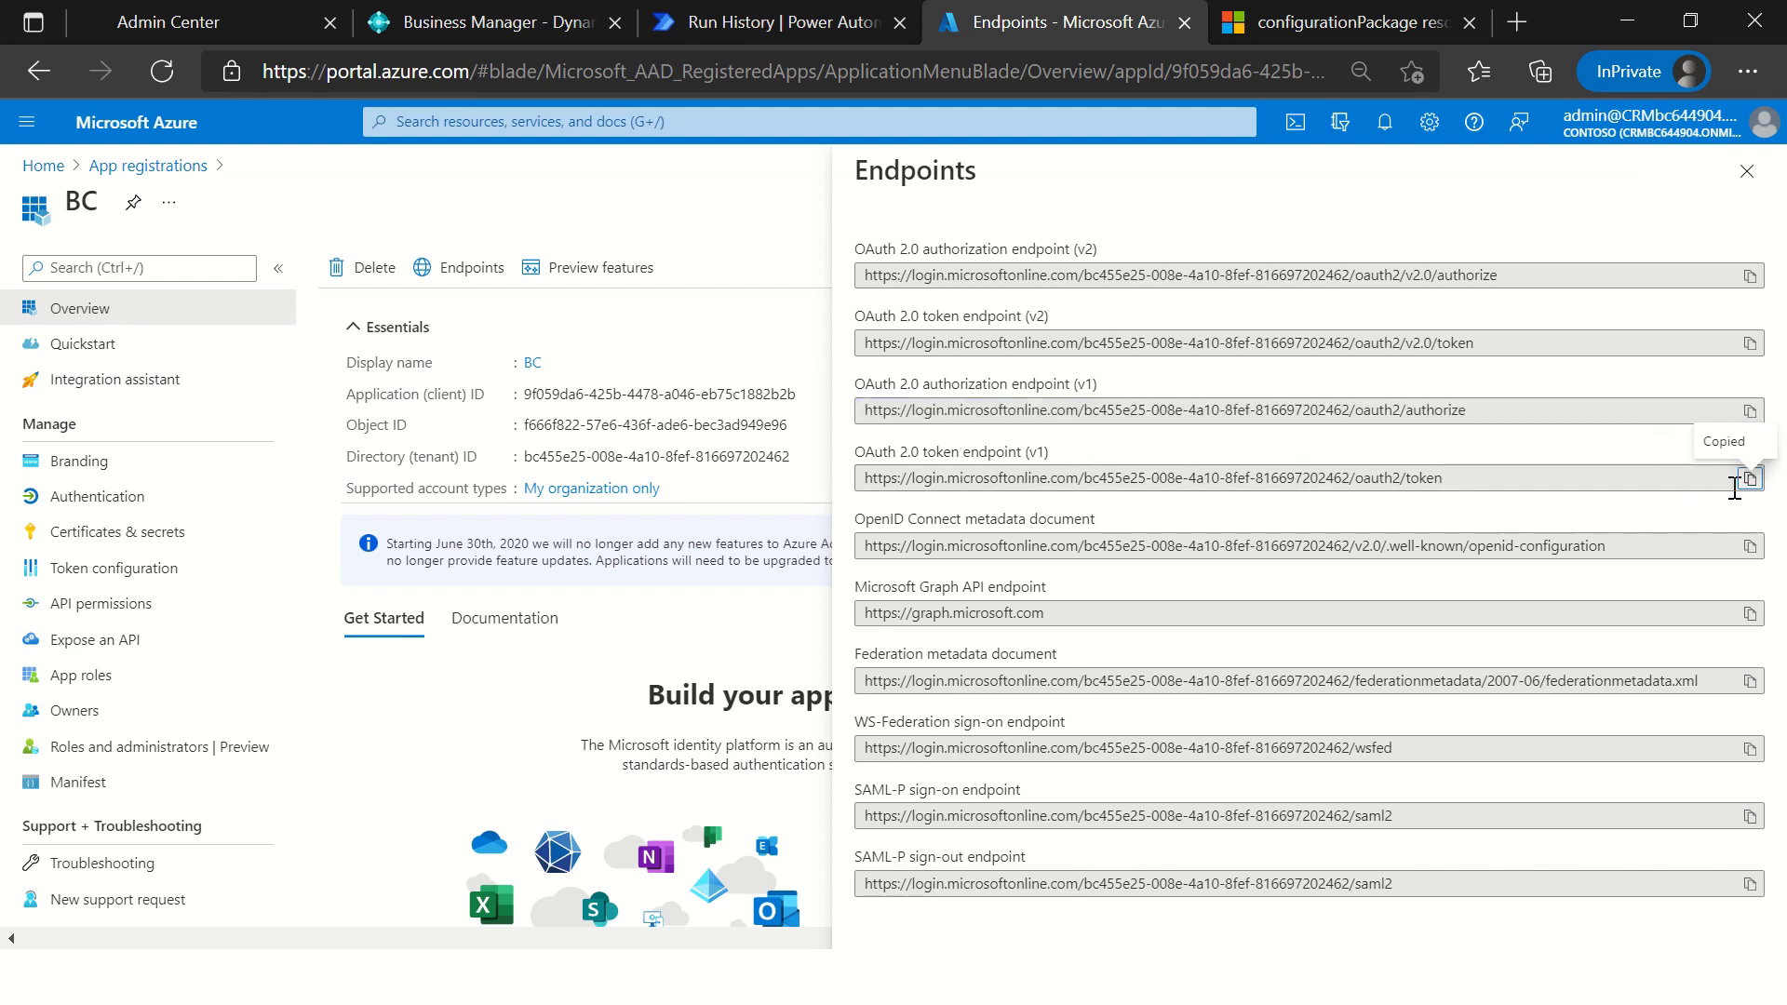
key("alt+Tab")
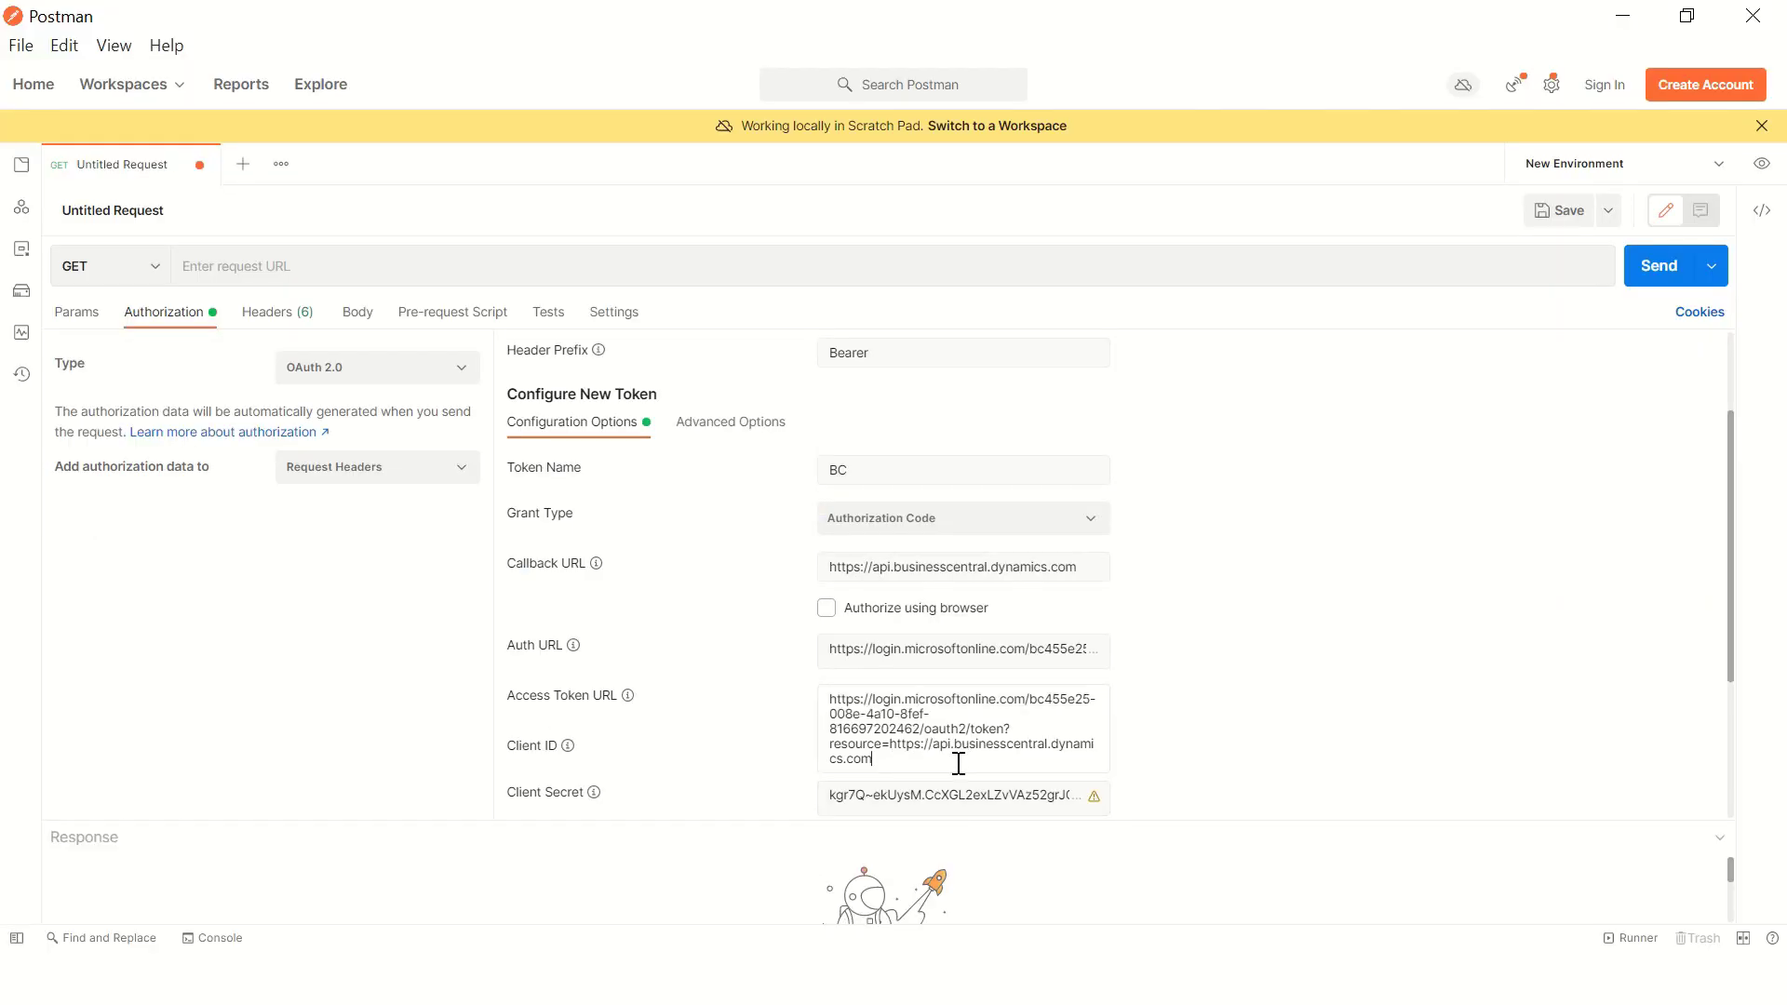
Step: Compare Postman's Client ID with the BC application's client ID in Azure, closing the endpoints list and copying the ID
left_click(1003, 750)
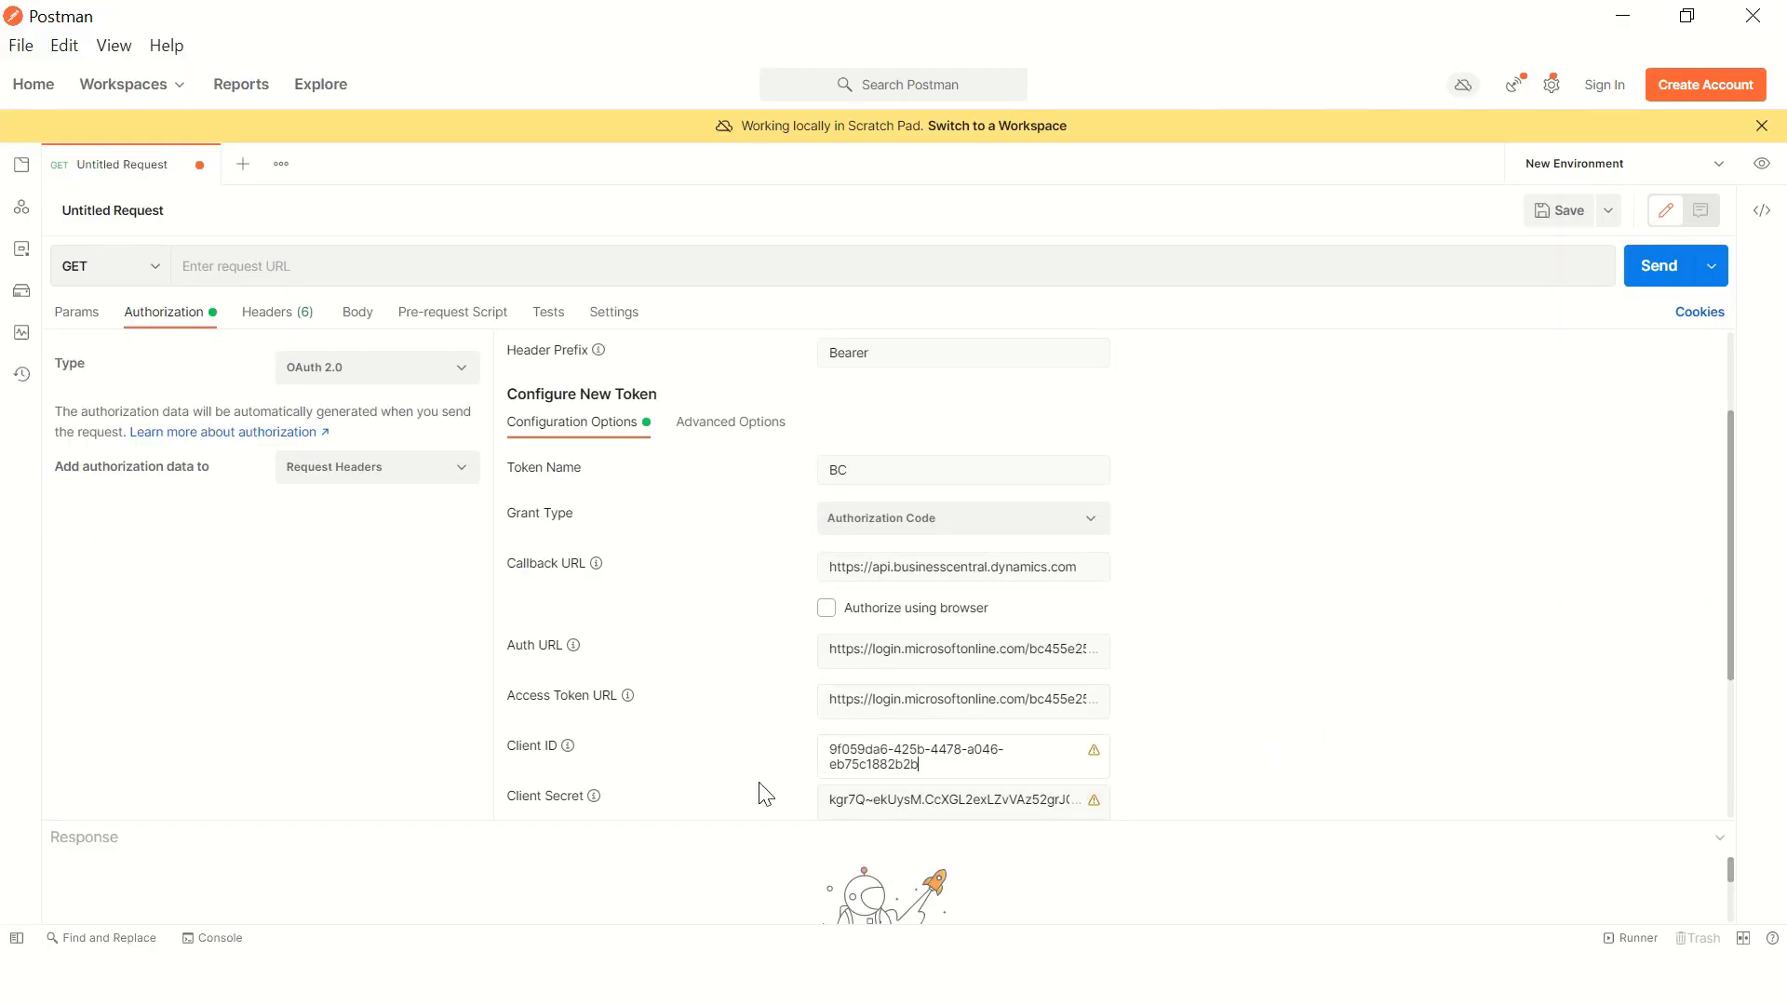
key("ctrl+a")
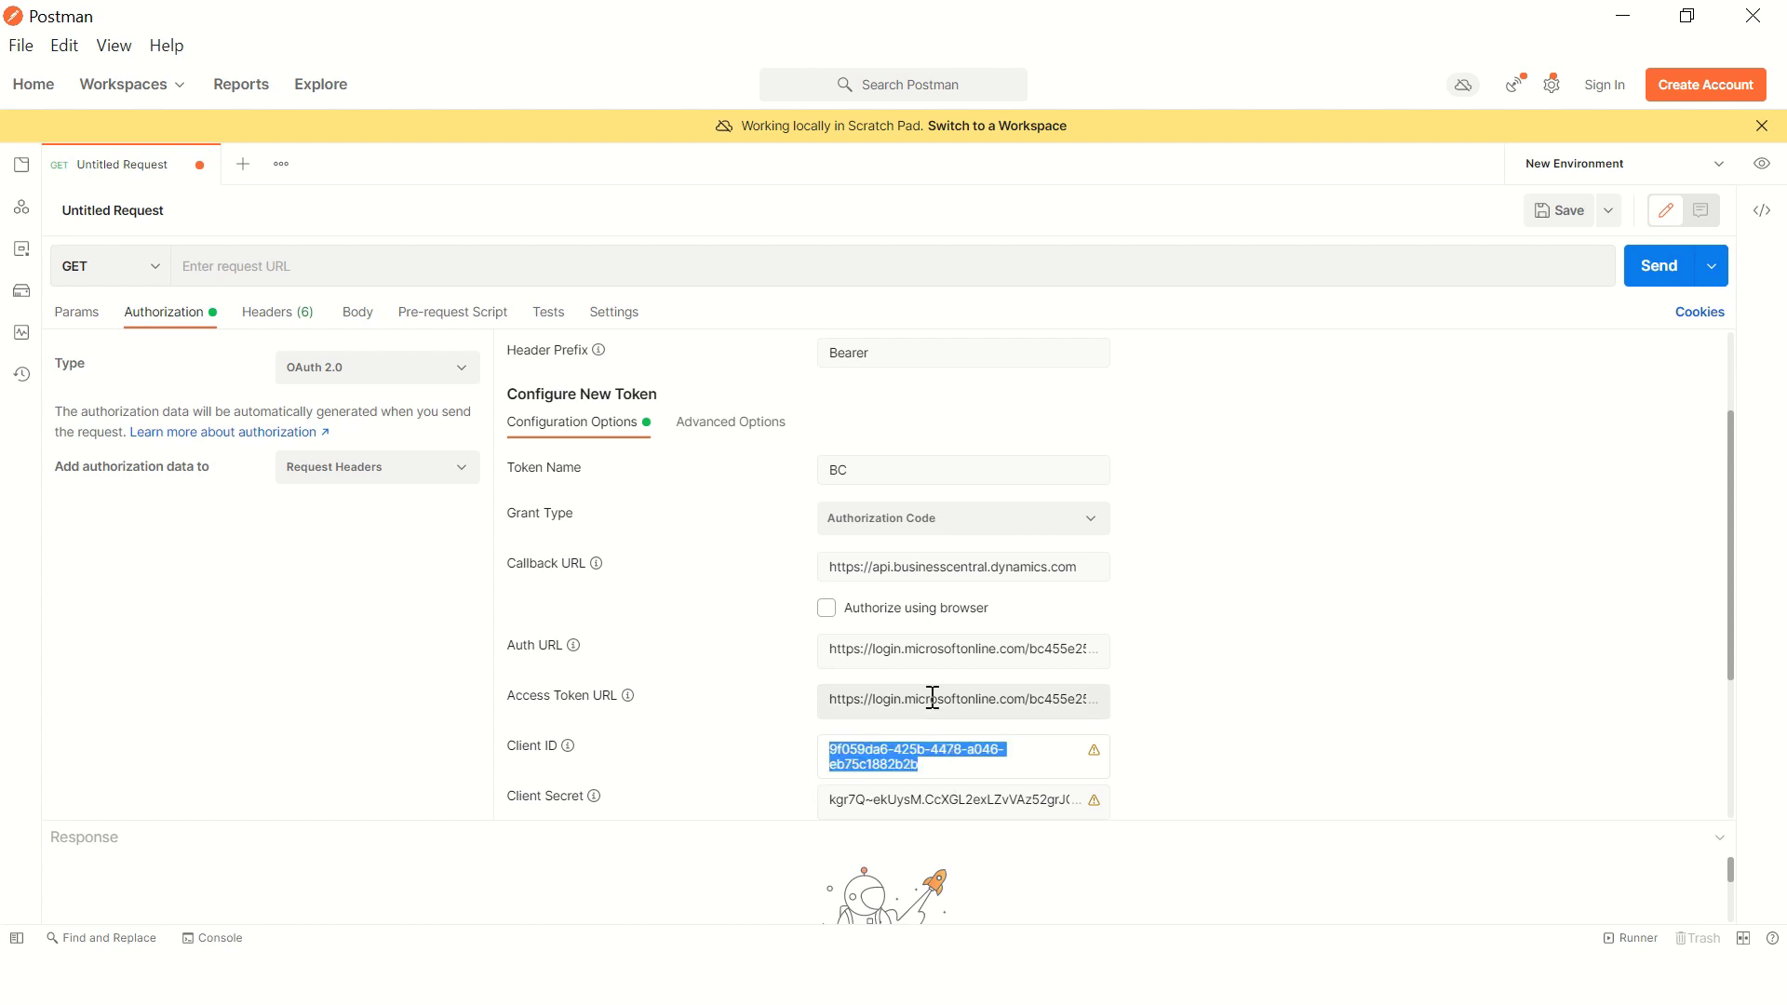
key("alt+Tab")
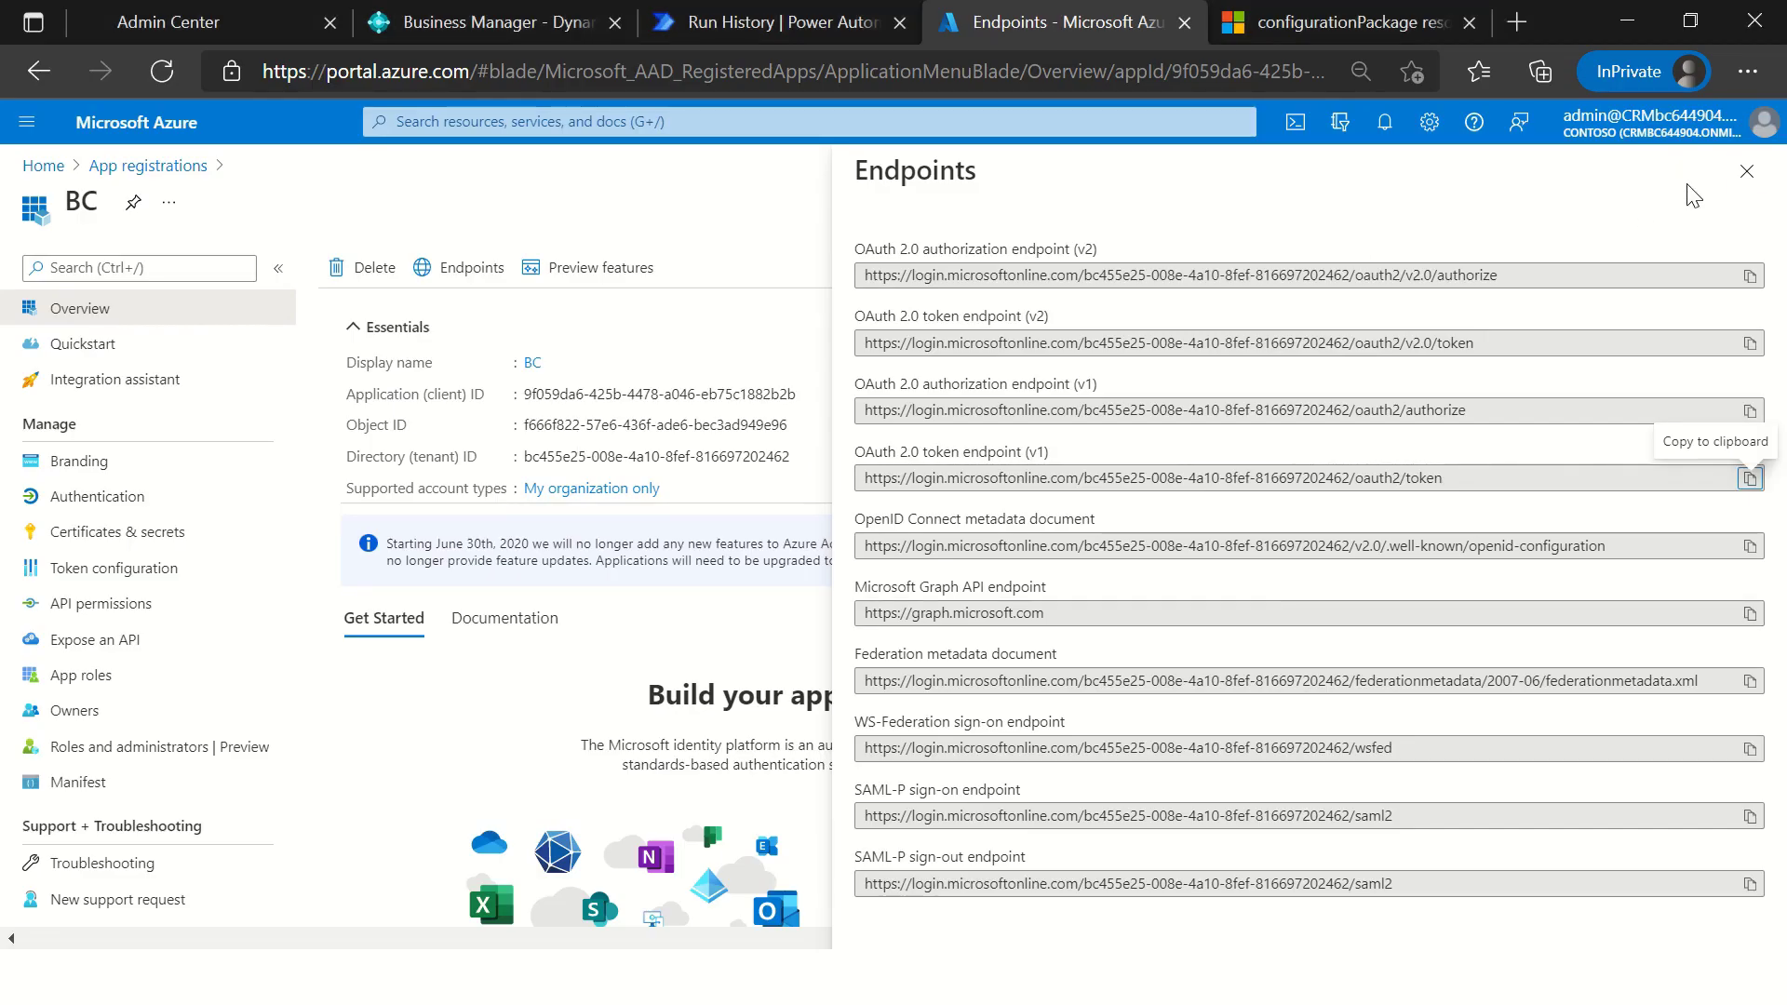
left_click(1747, 171)
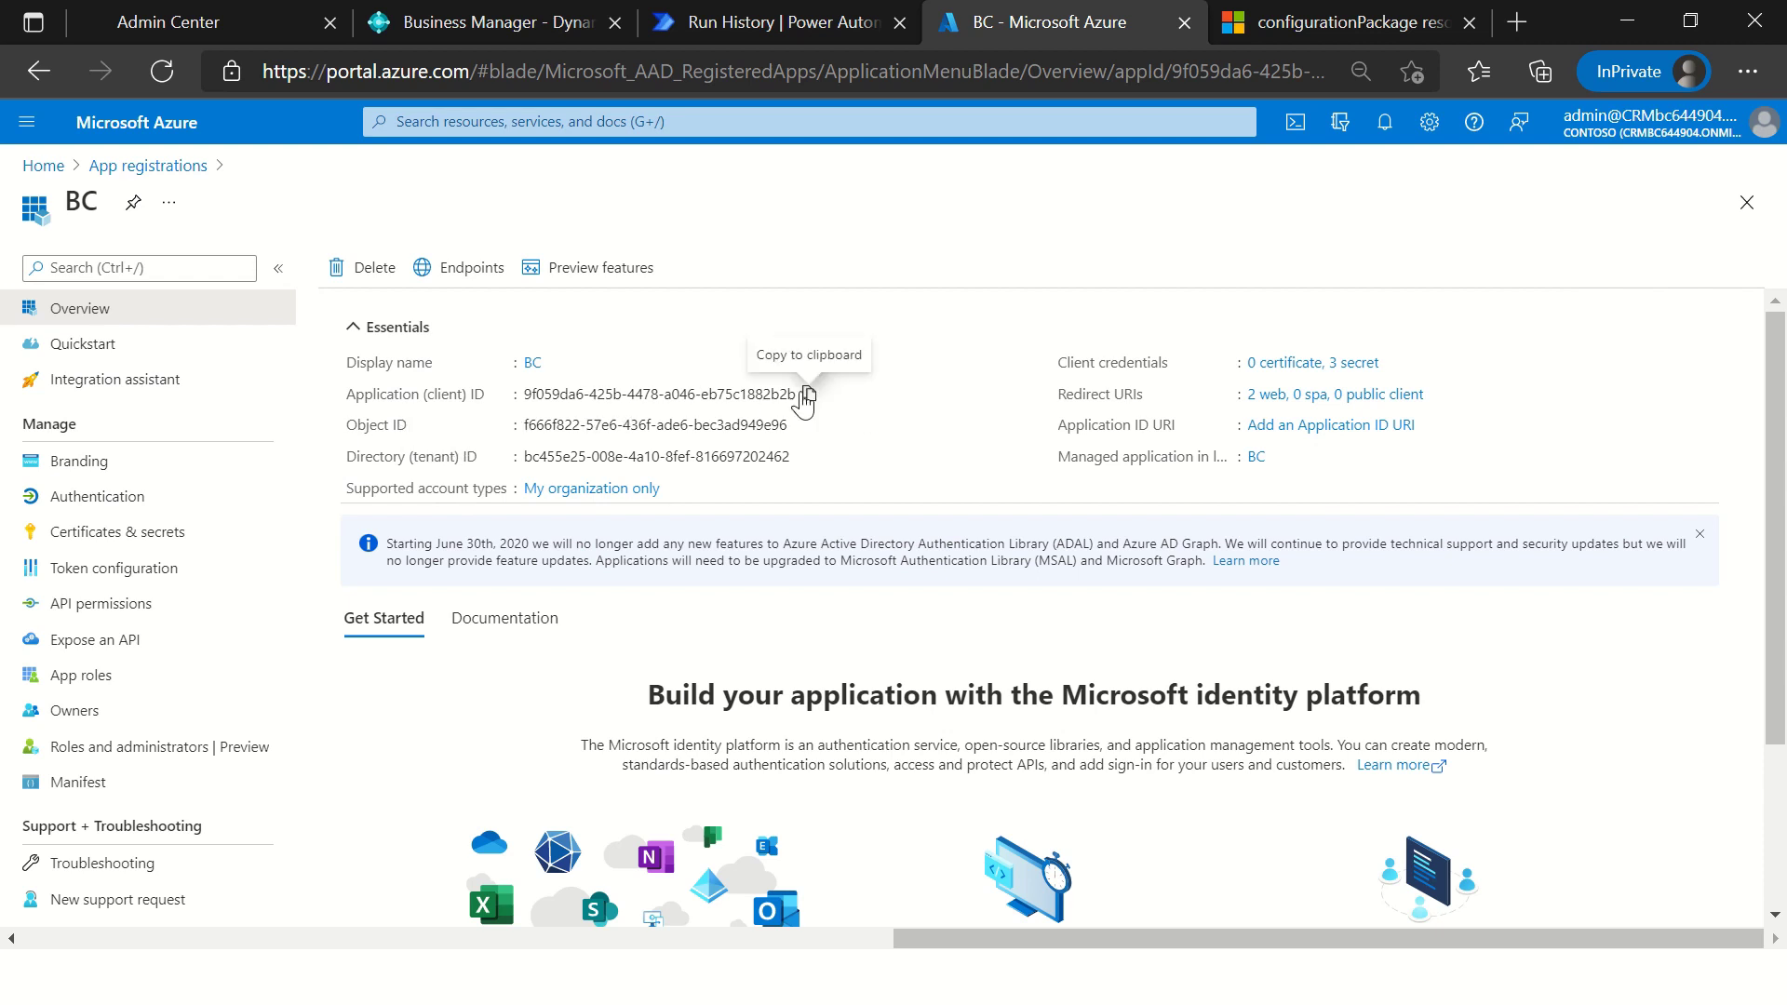
left_click(809, 394)
key("alt+Tab")
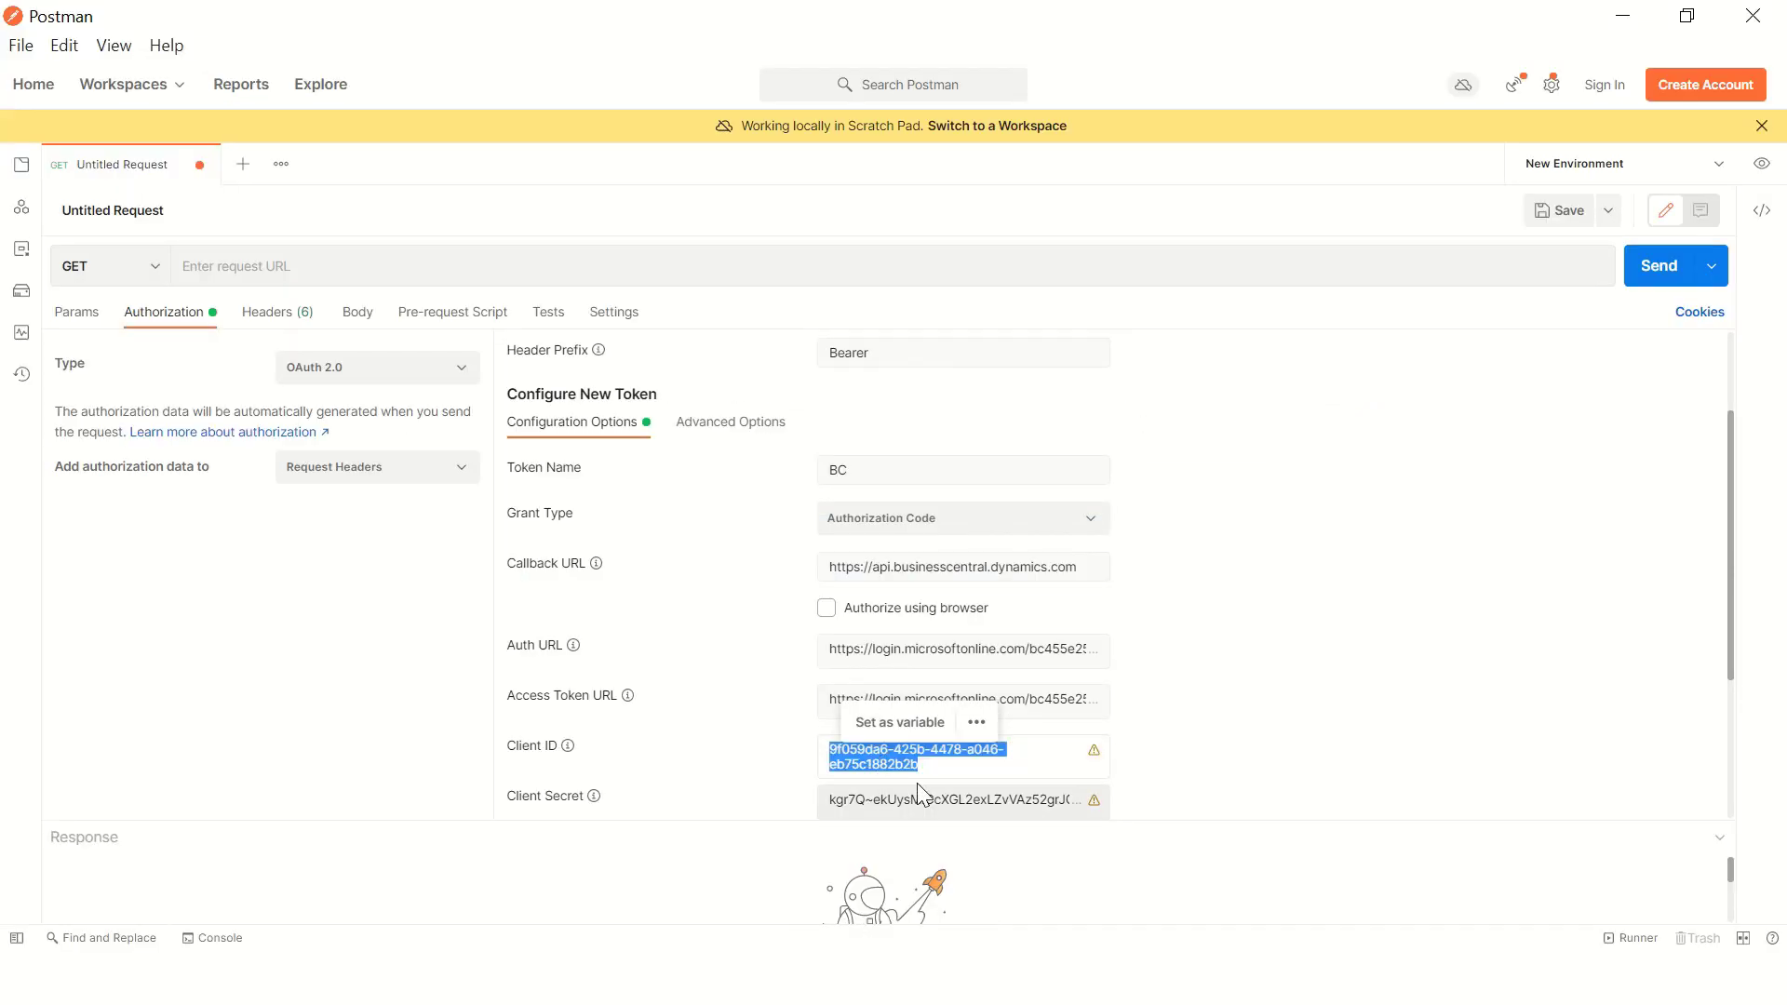
Step: Review the client secret and the Activity.Read.All scope in the token configuration, collapsing the response area to reveal more settings
left_click(1004, 804)
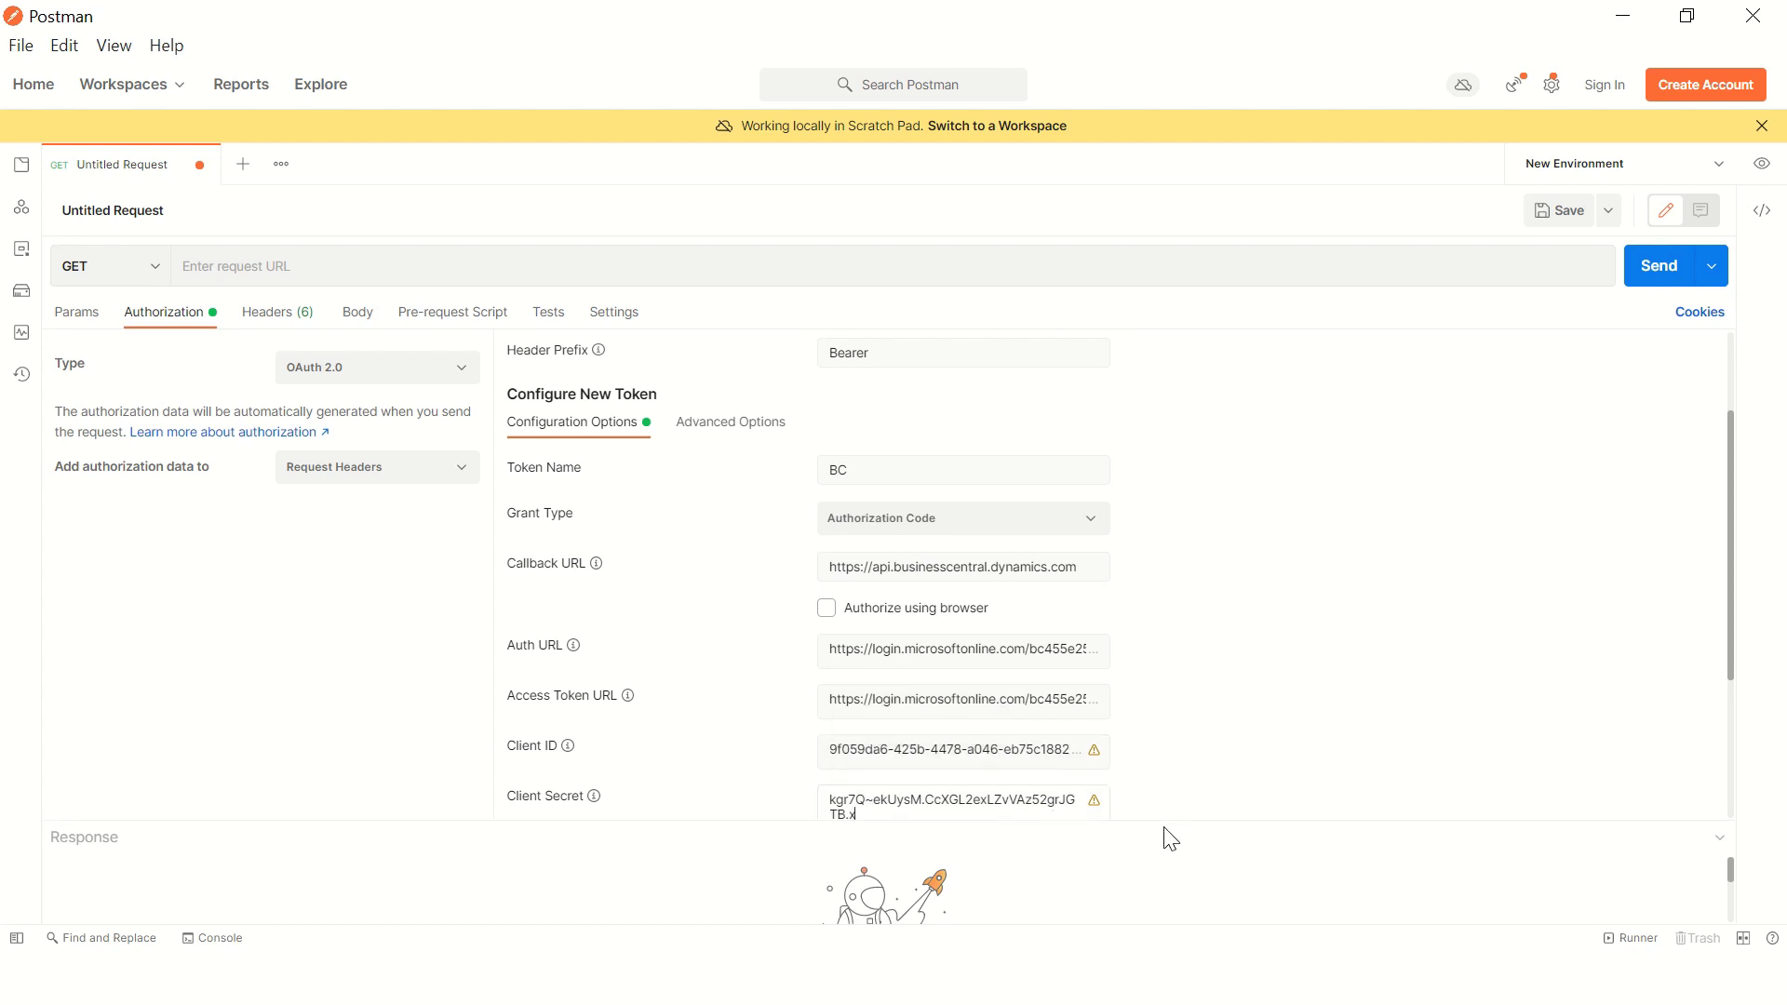
left_click_drag(1164, 821, 1151, 985)
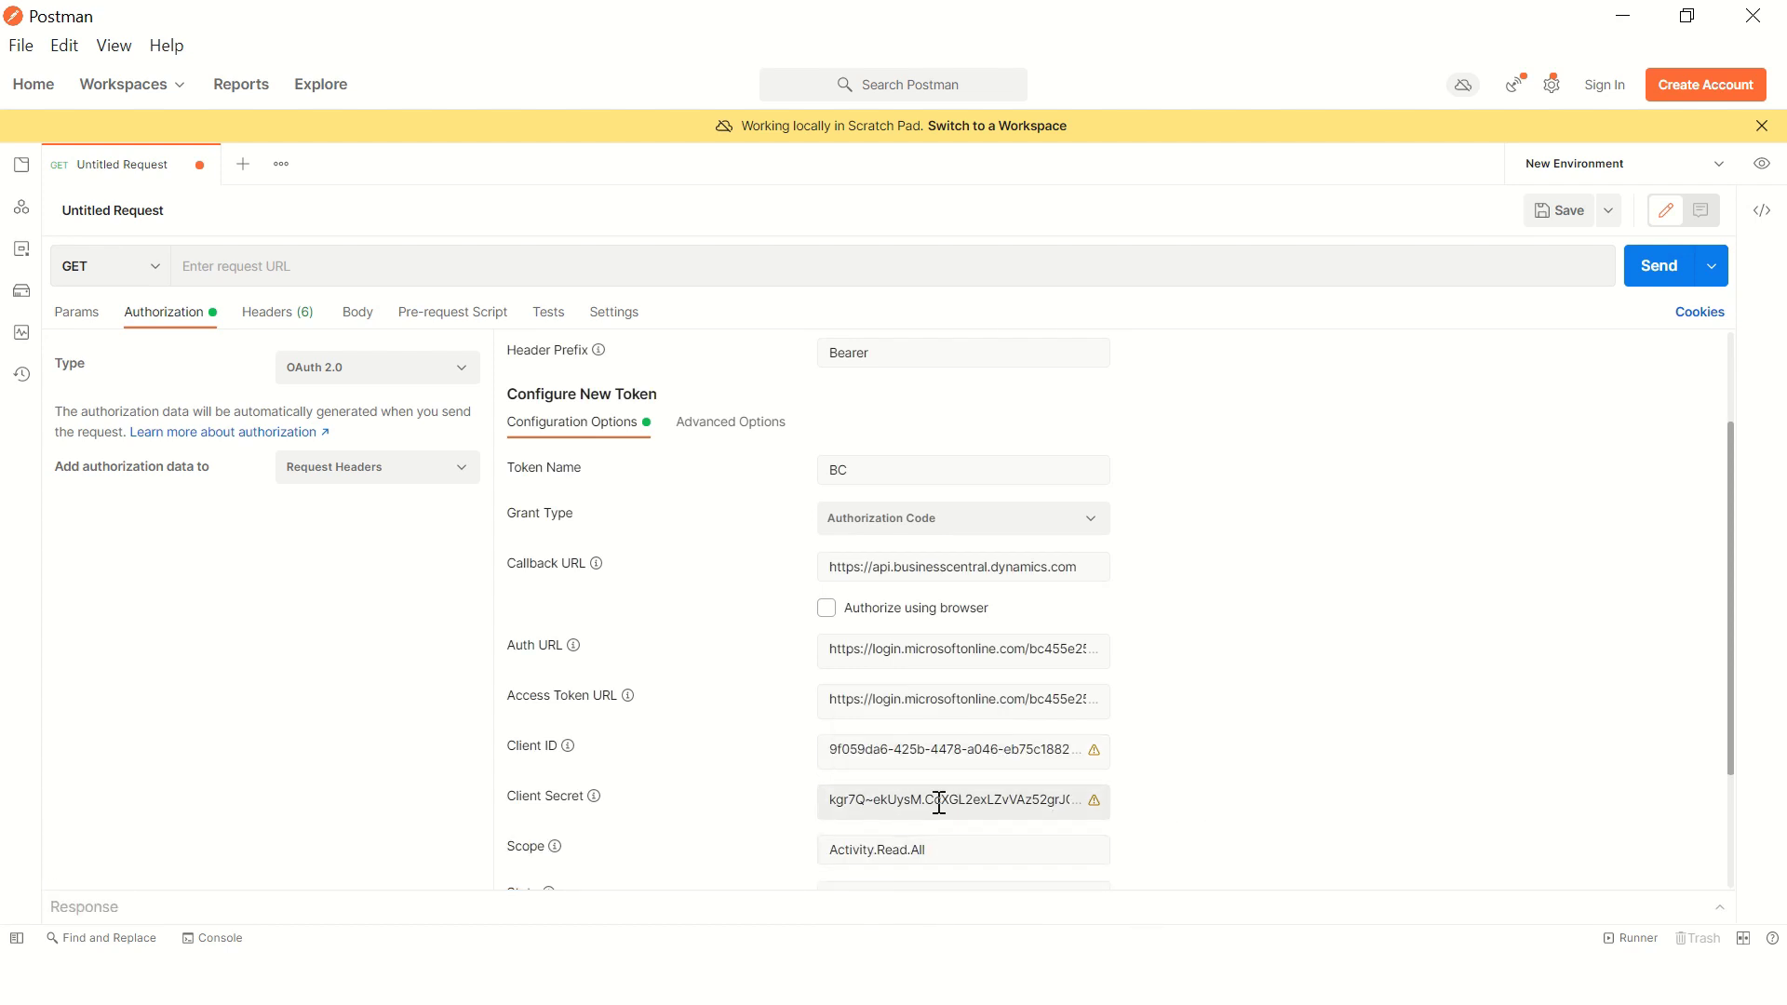
left_click(946, 854)
left_click_drag(952, 850, 714, 844)
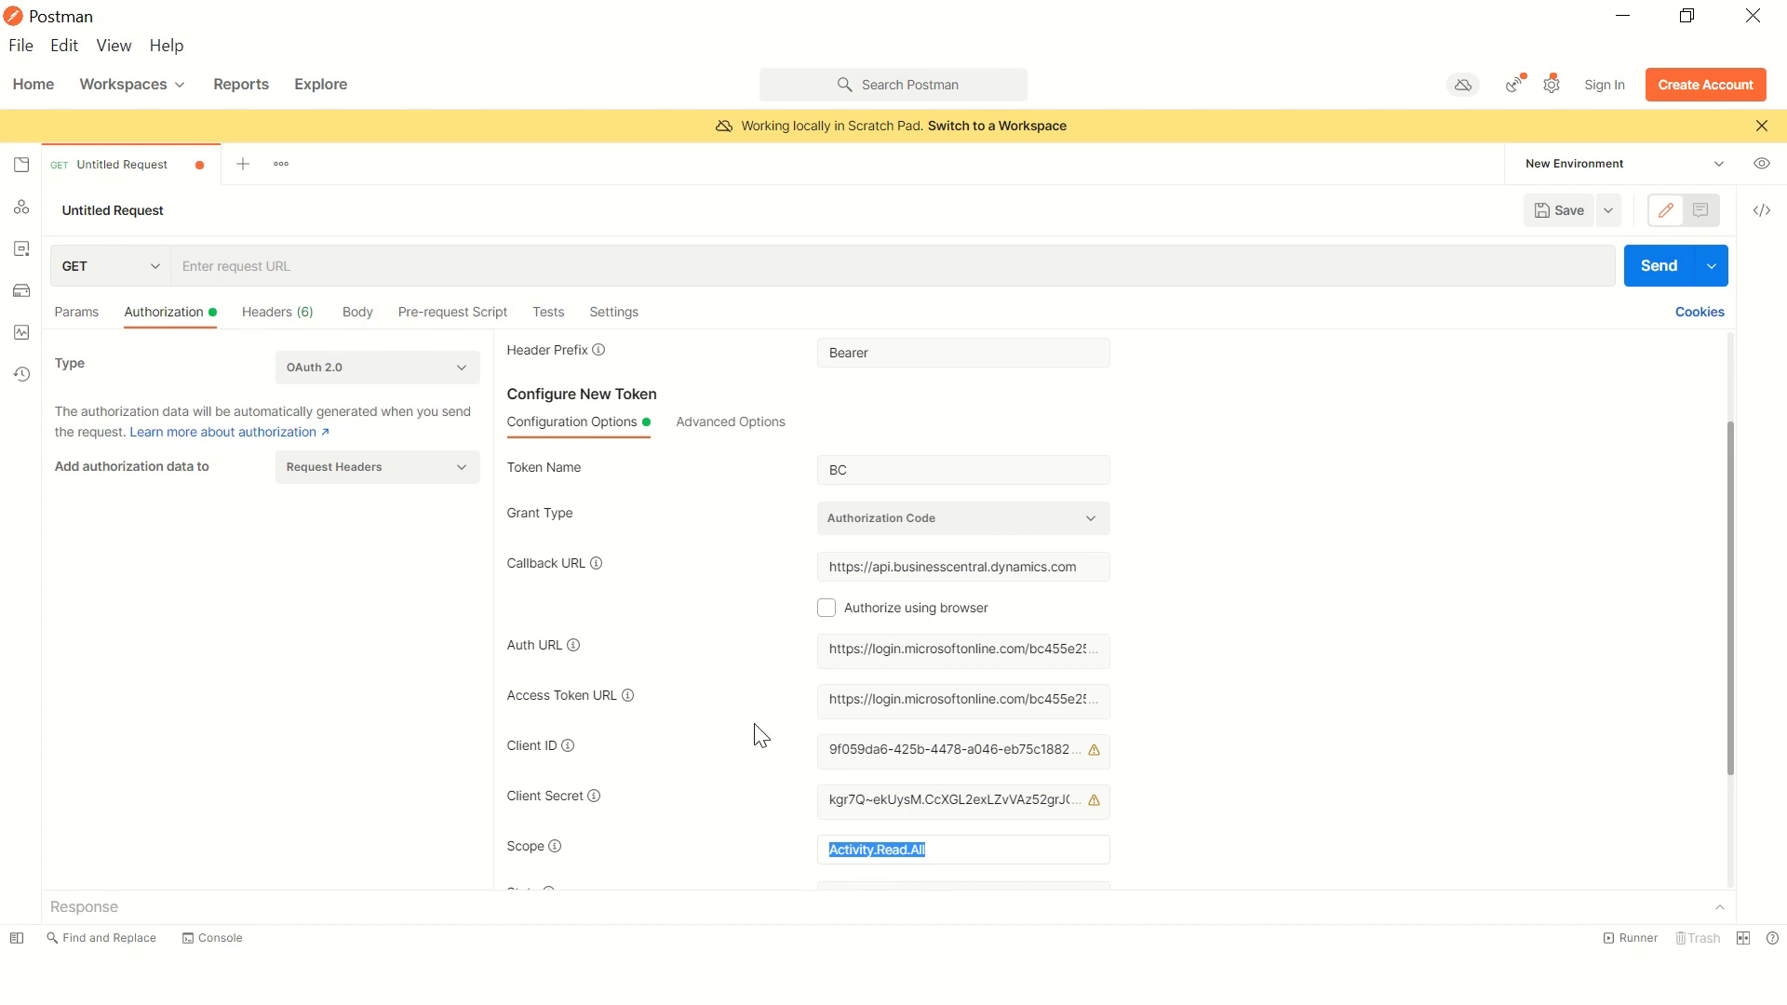
Step: Request a new access token with the BC configuration and apply it to the request as the current token
scroll(740, 719, "down", 2)
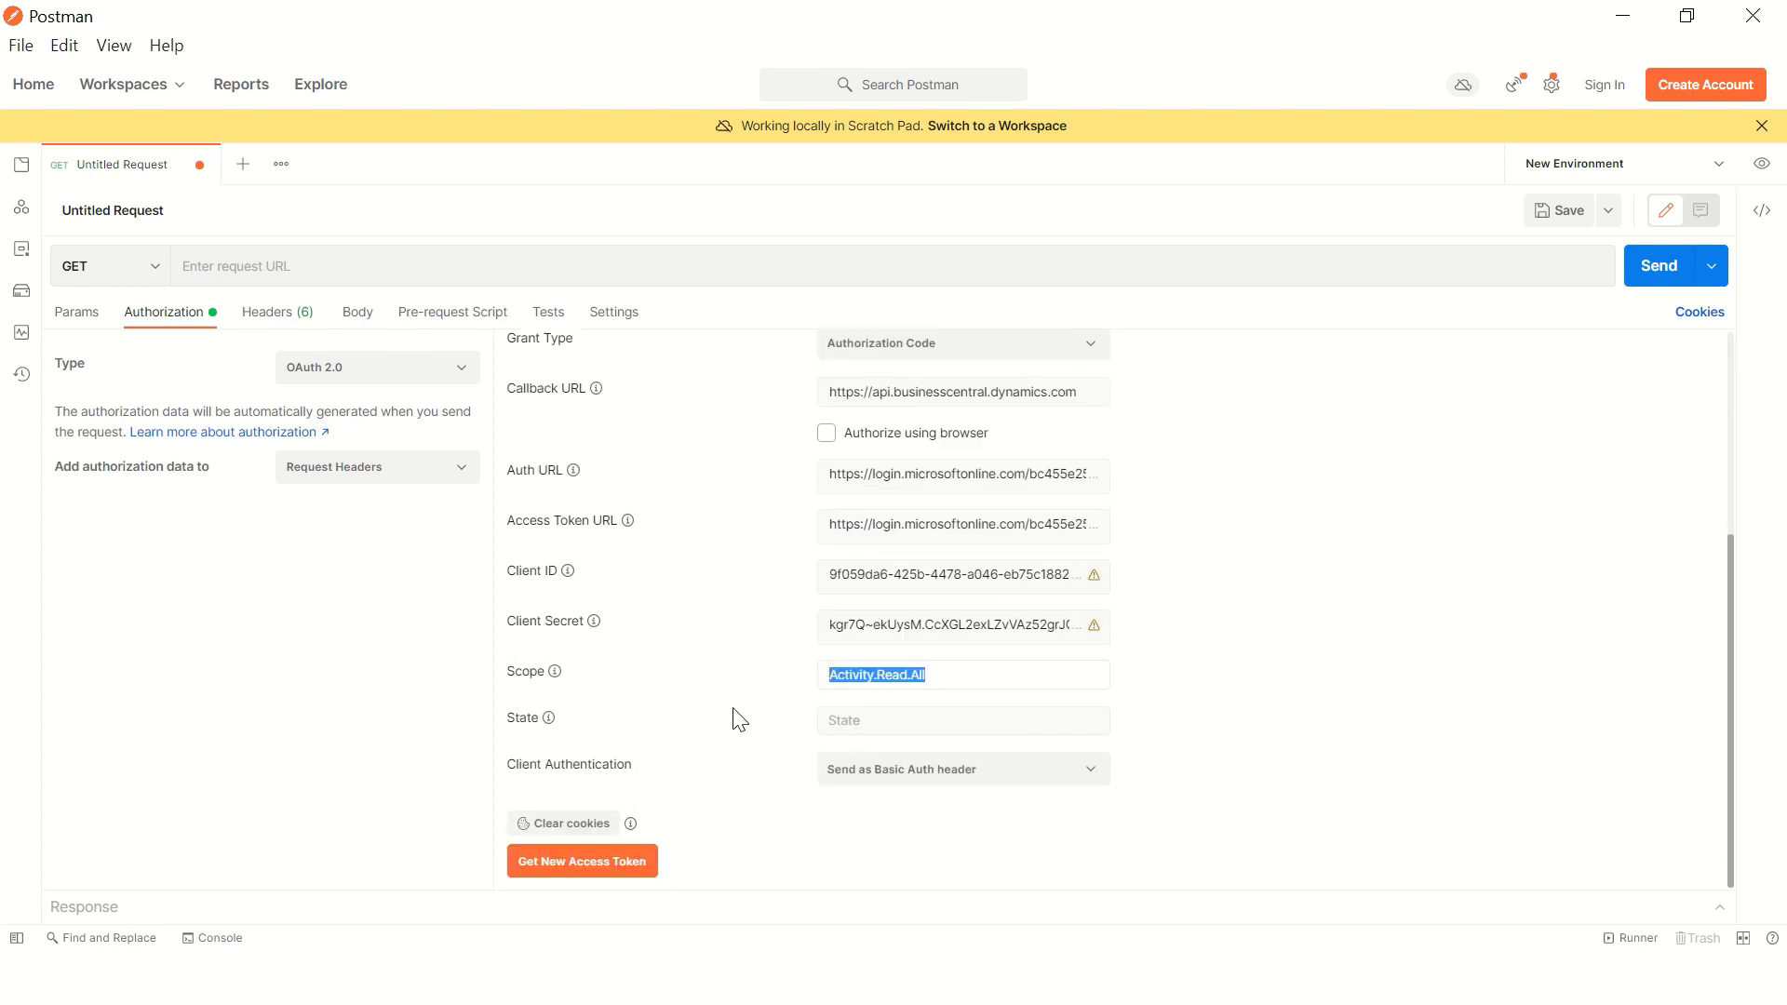
left_click(561, 866)
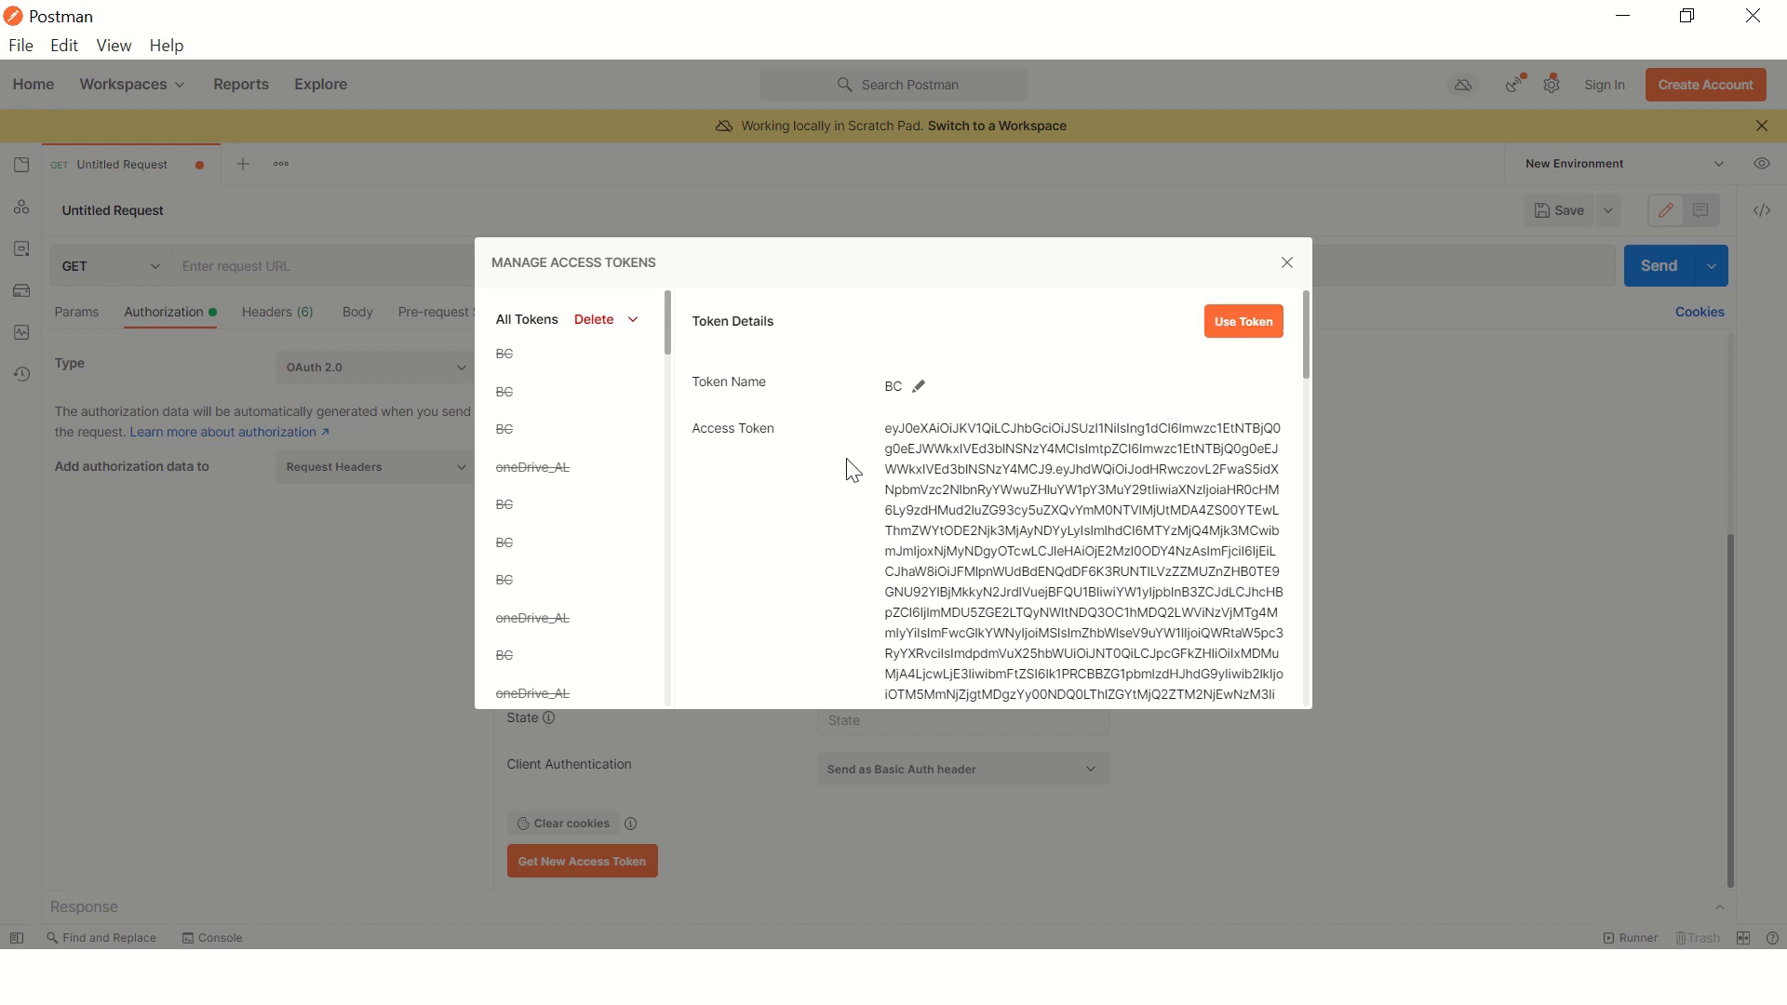
left_click(1252, 323)
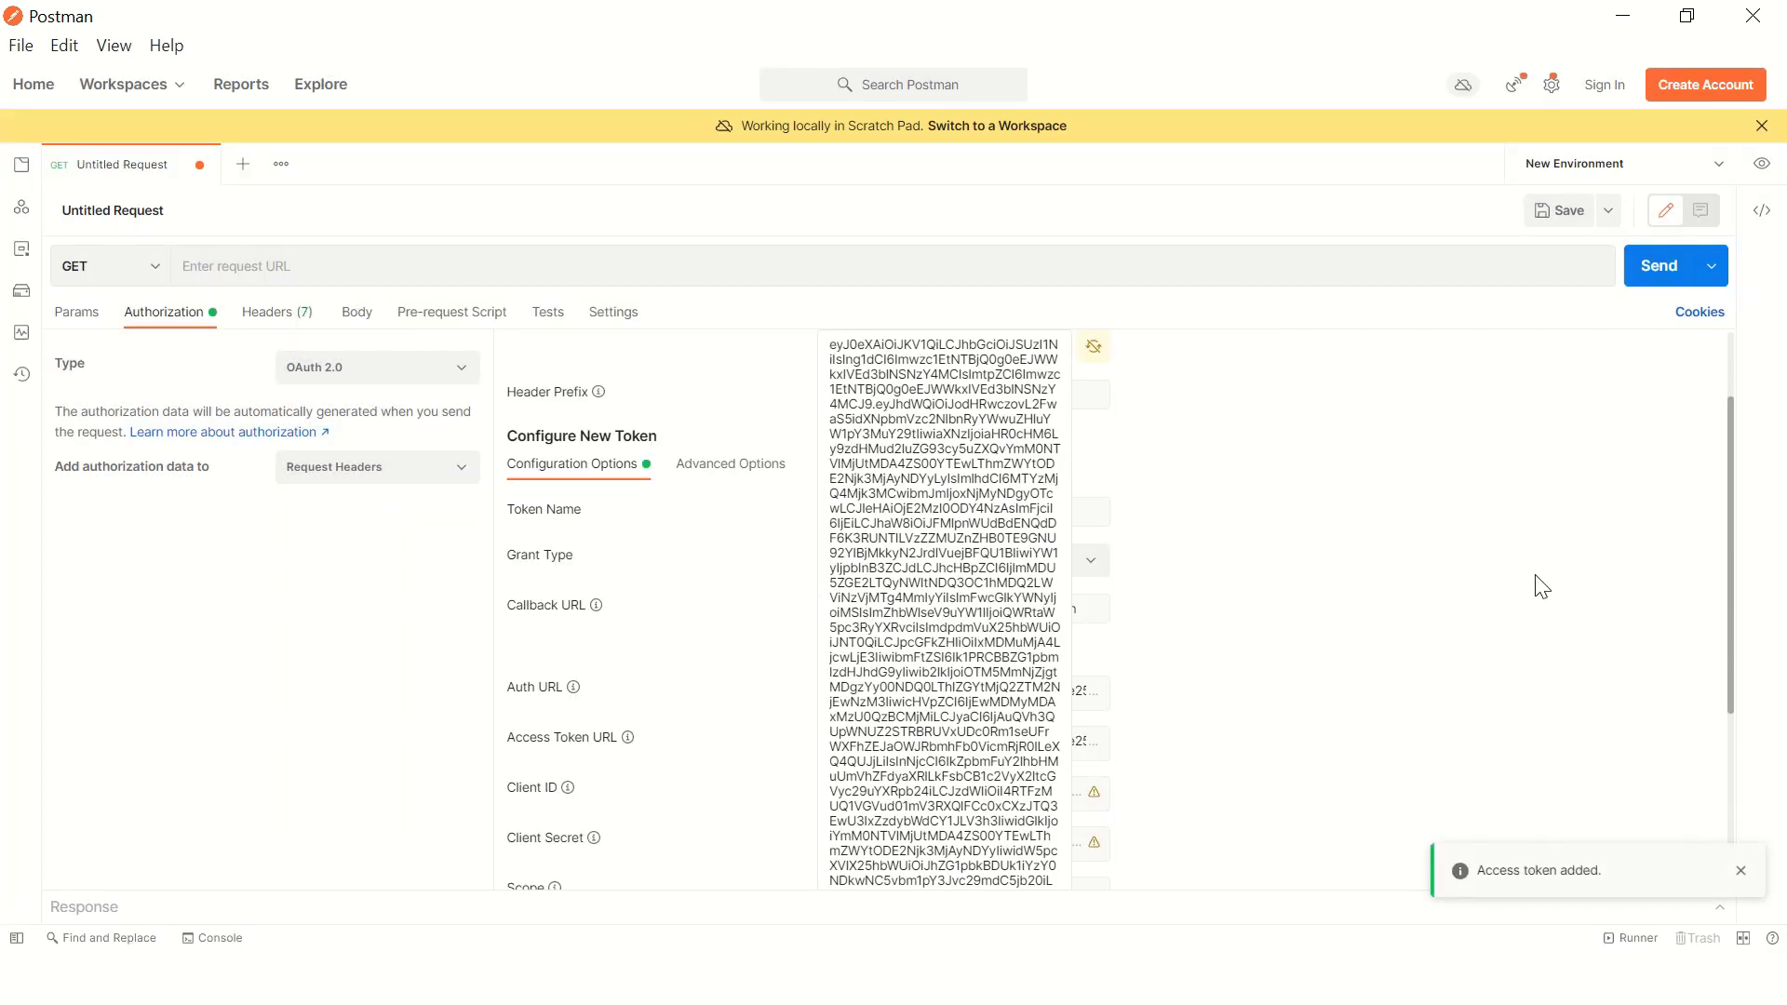
left_click_drag(1724, 433, 1746, 353)
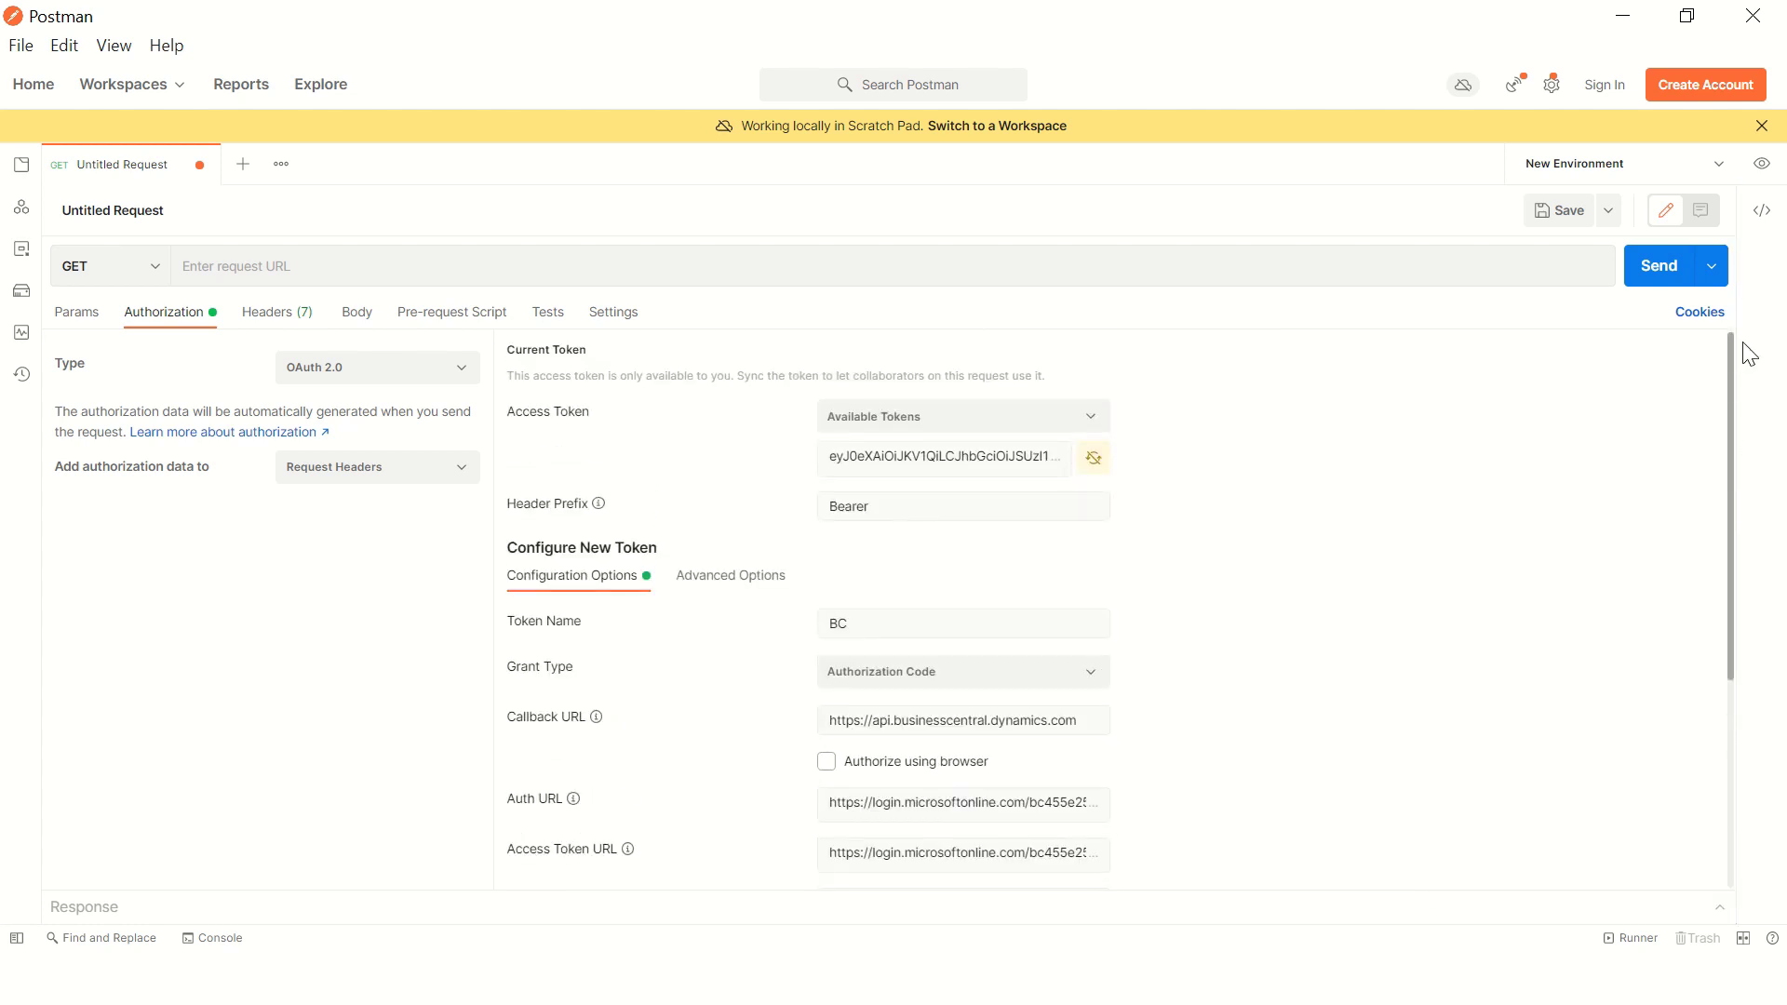
Step: Switch to Notepad++ and copy the complete automationCompanies URL from line 2 of the request notes
left_click(517, 267)
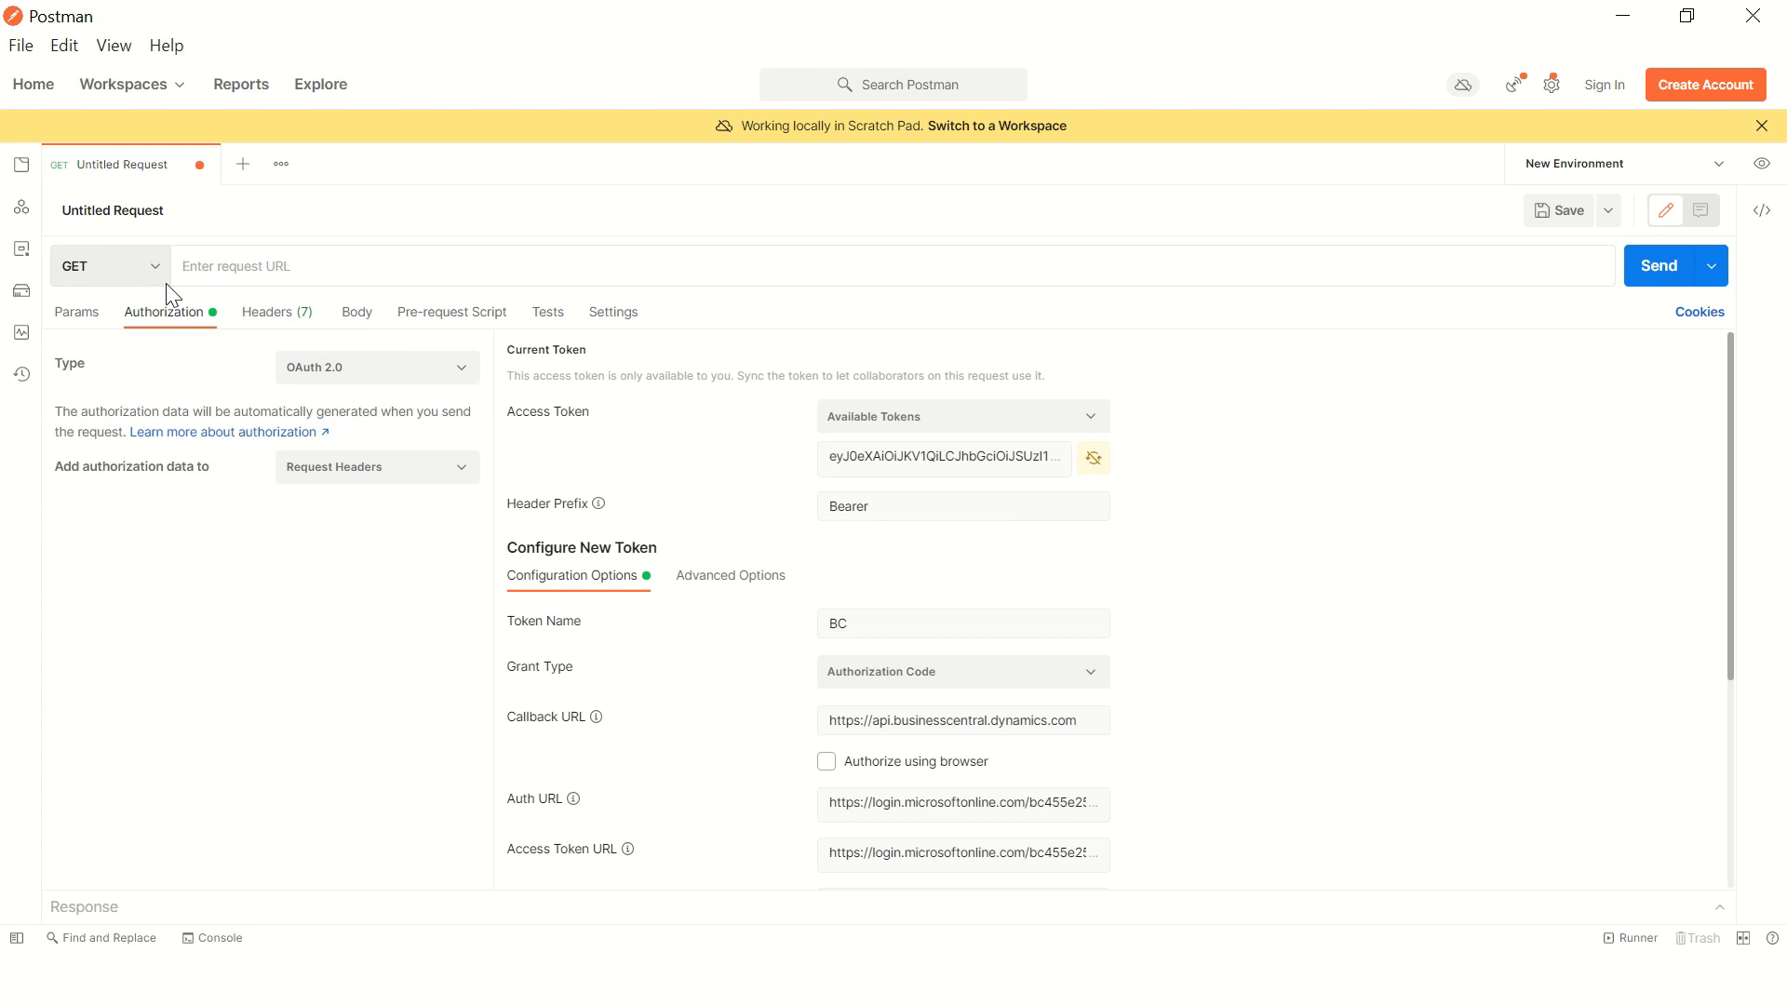
key("alt+Tab")
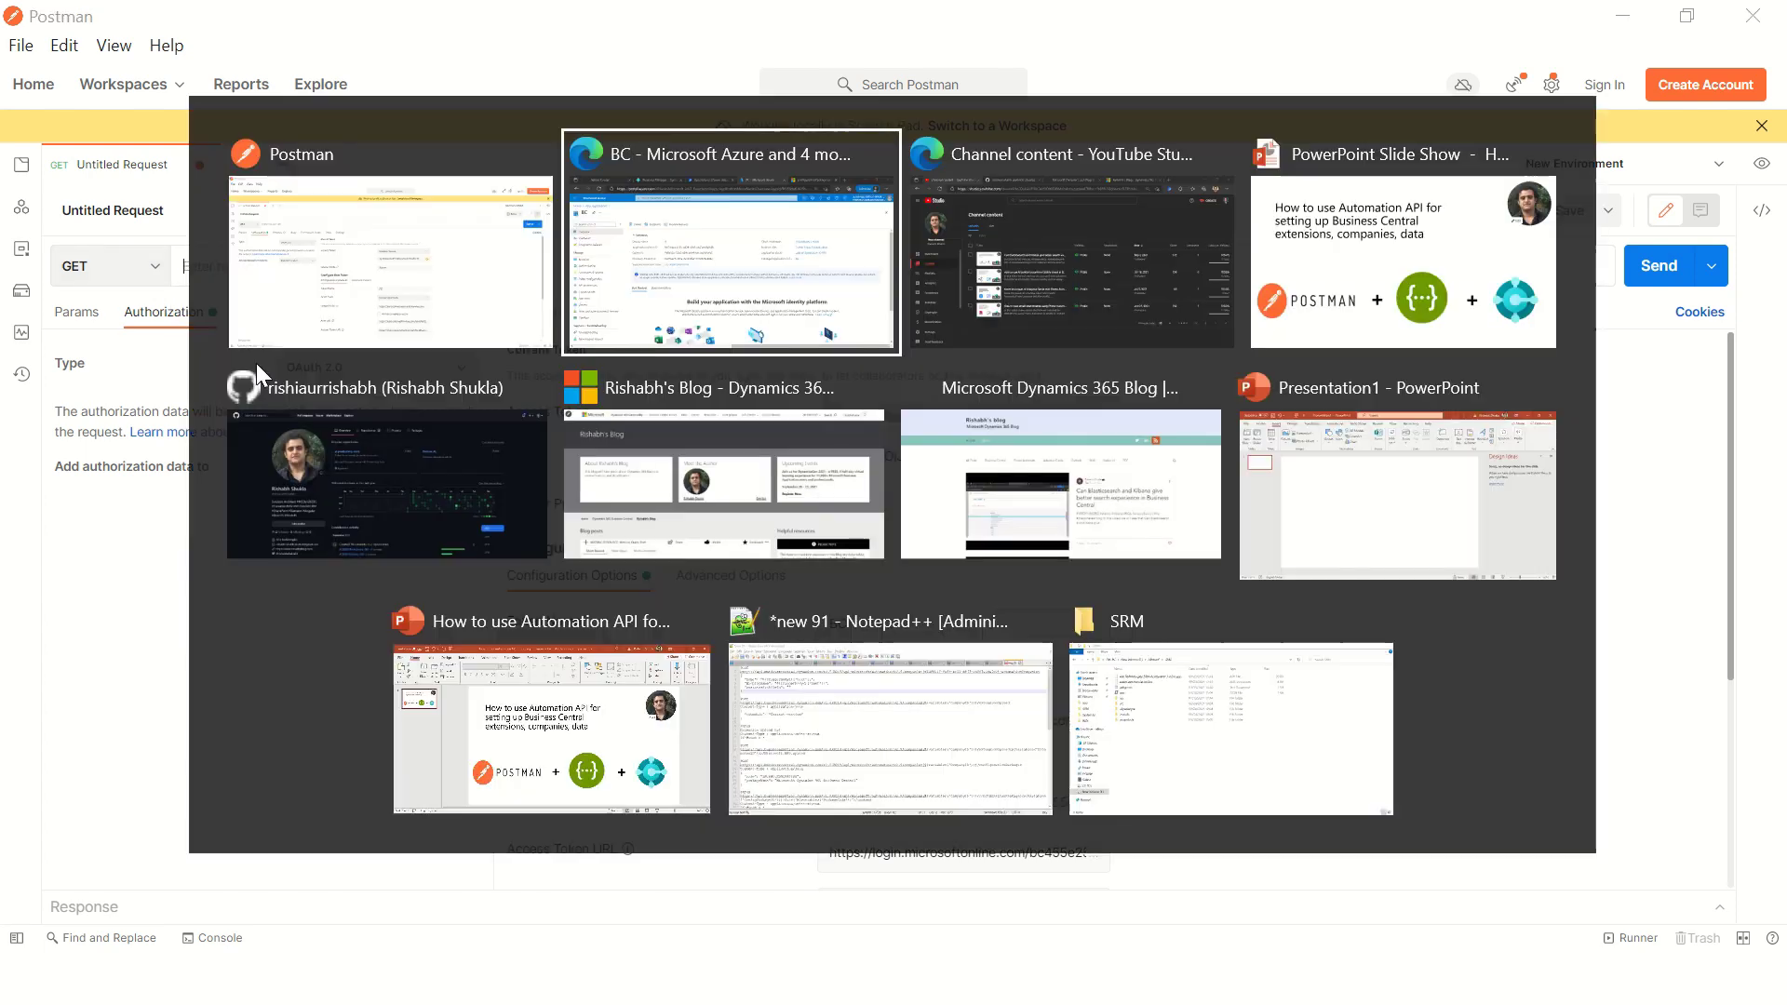
key("Down")
key("Down")
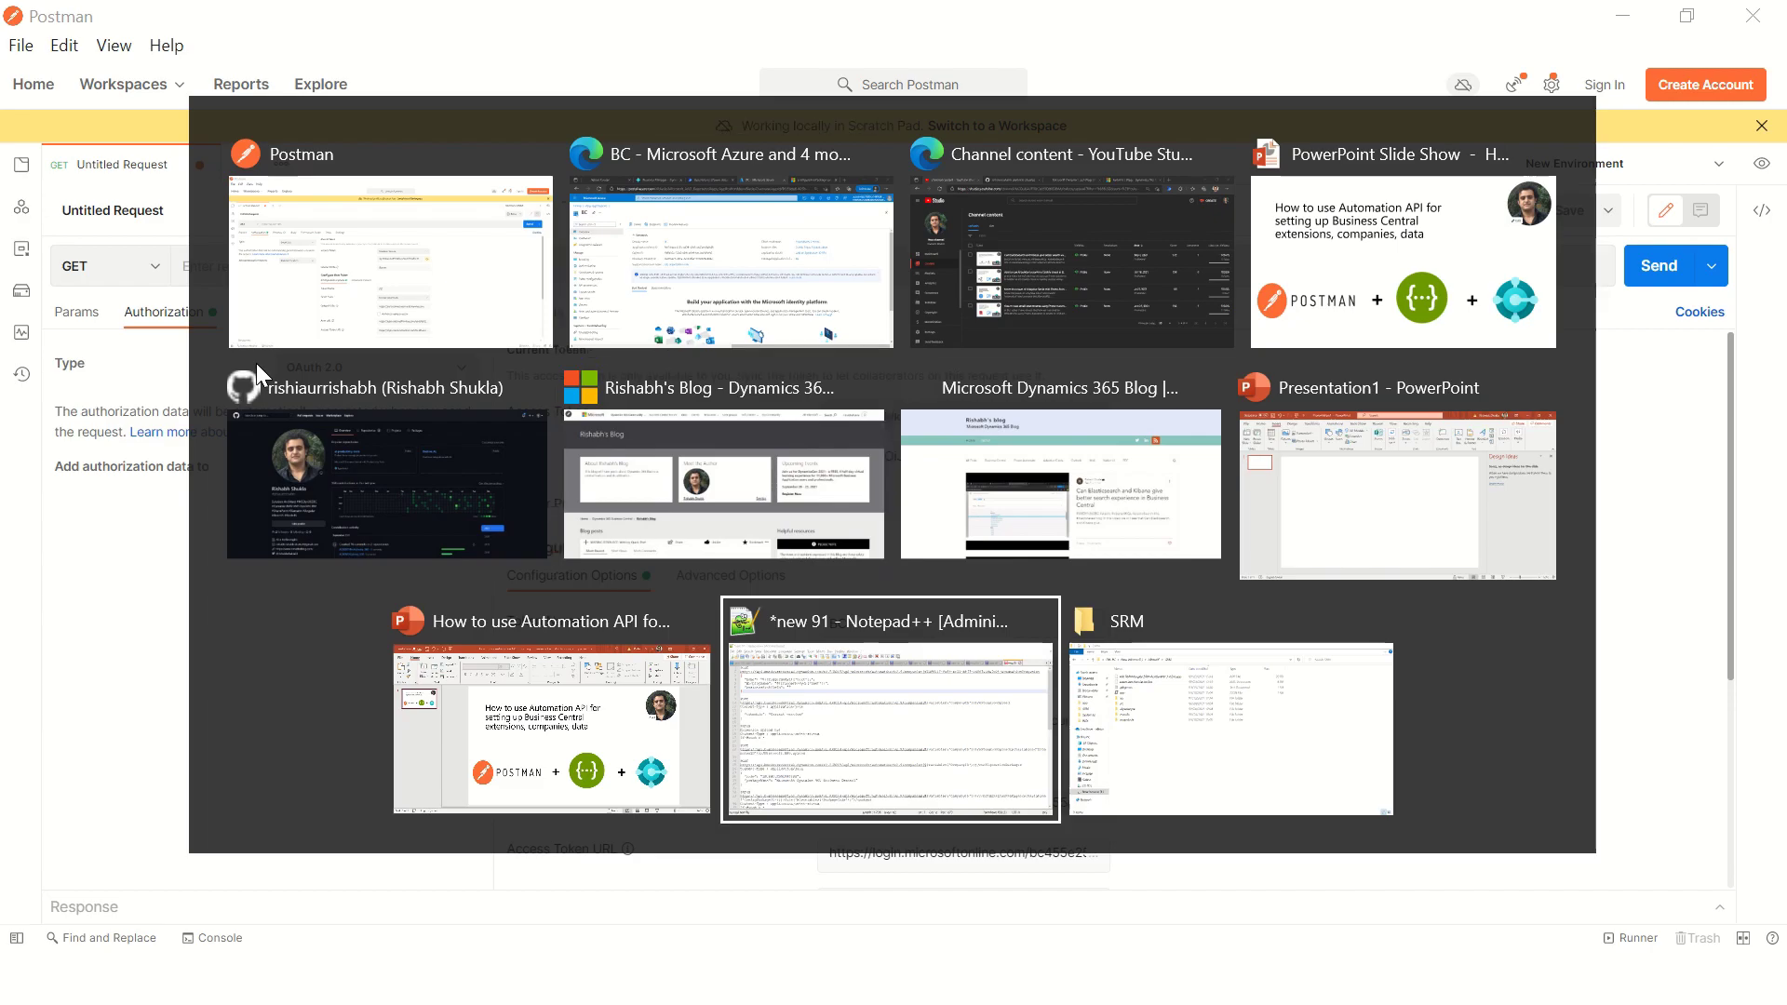
left_click(819, 186)
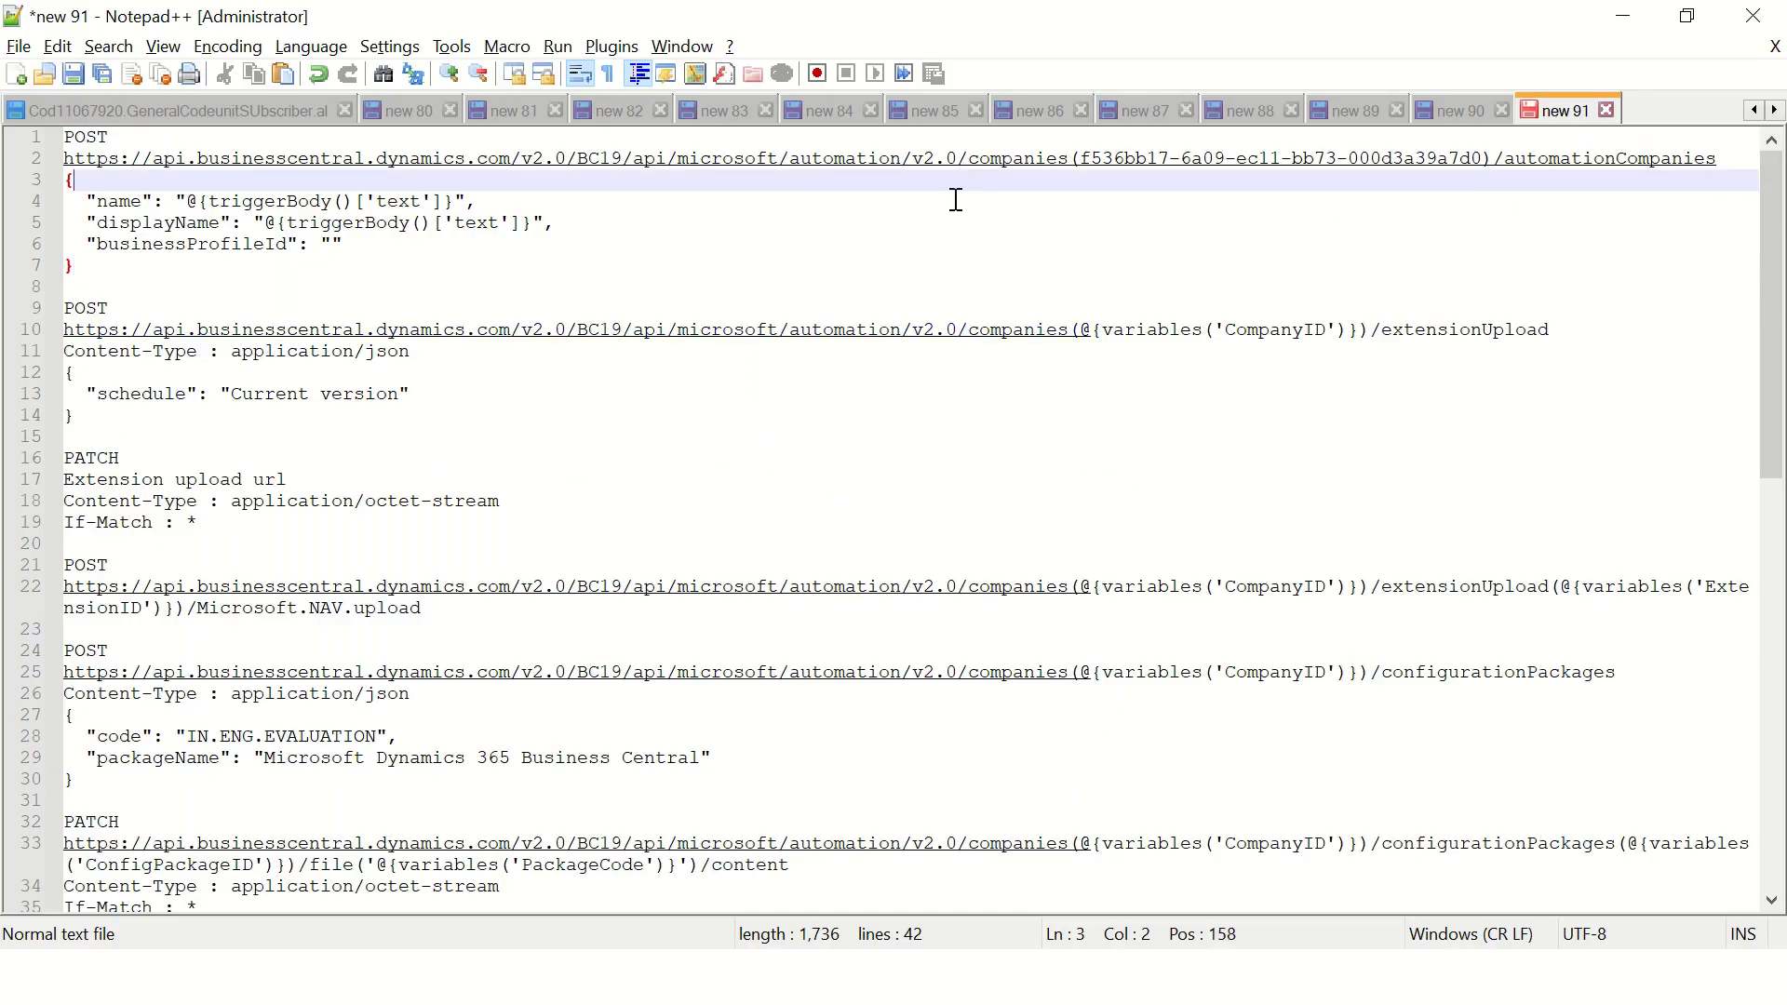
left_click(1741, 156)
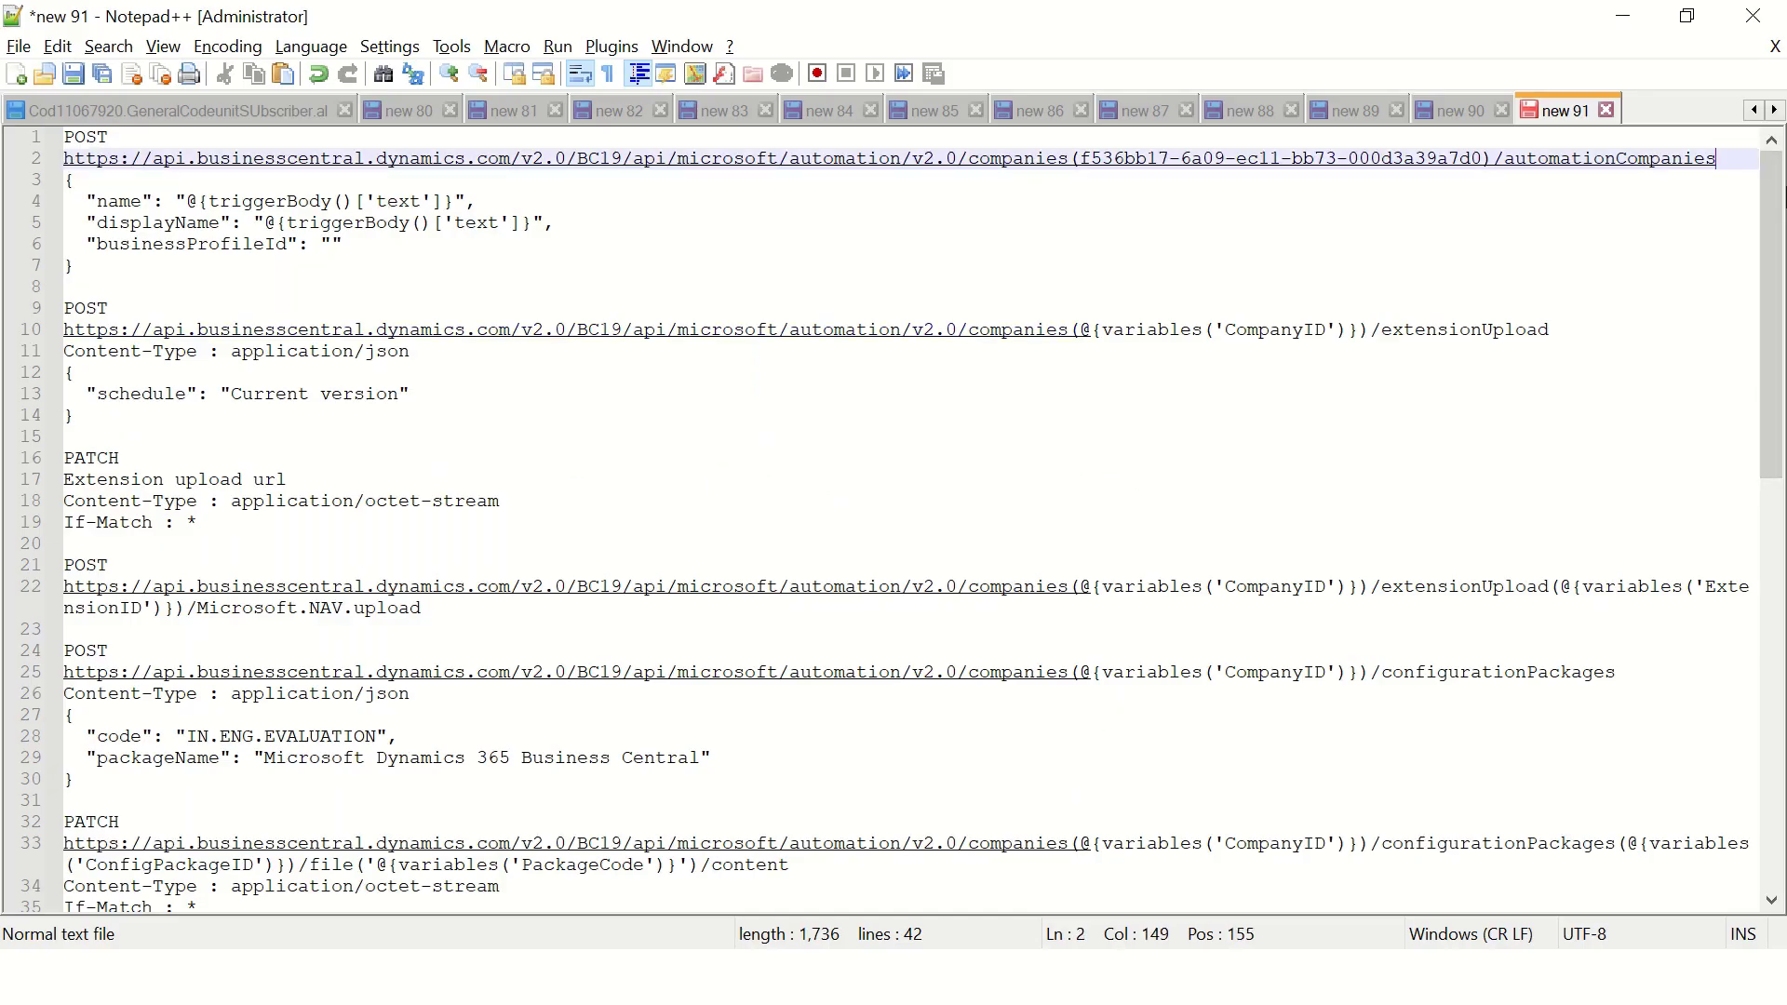
key("shift+Home")
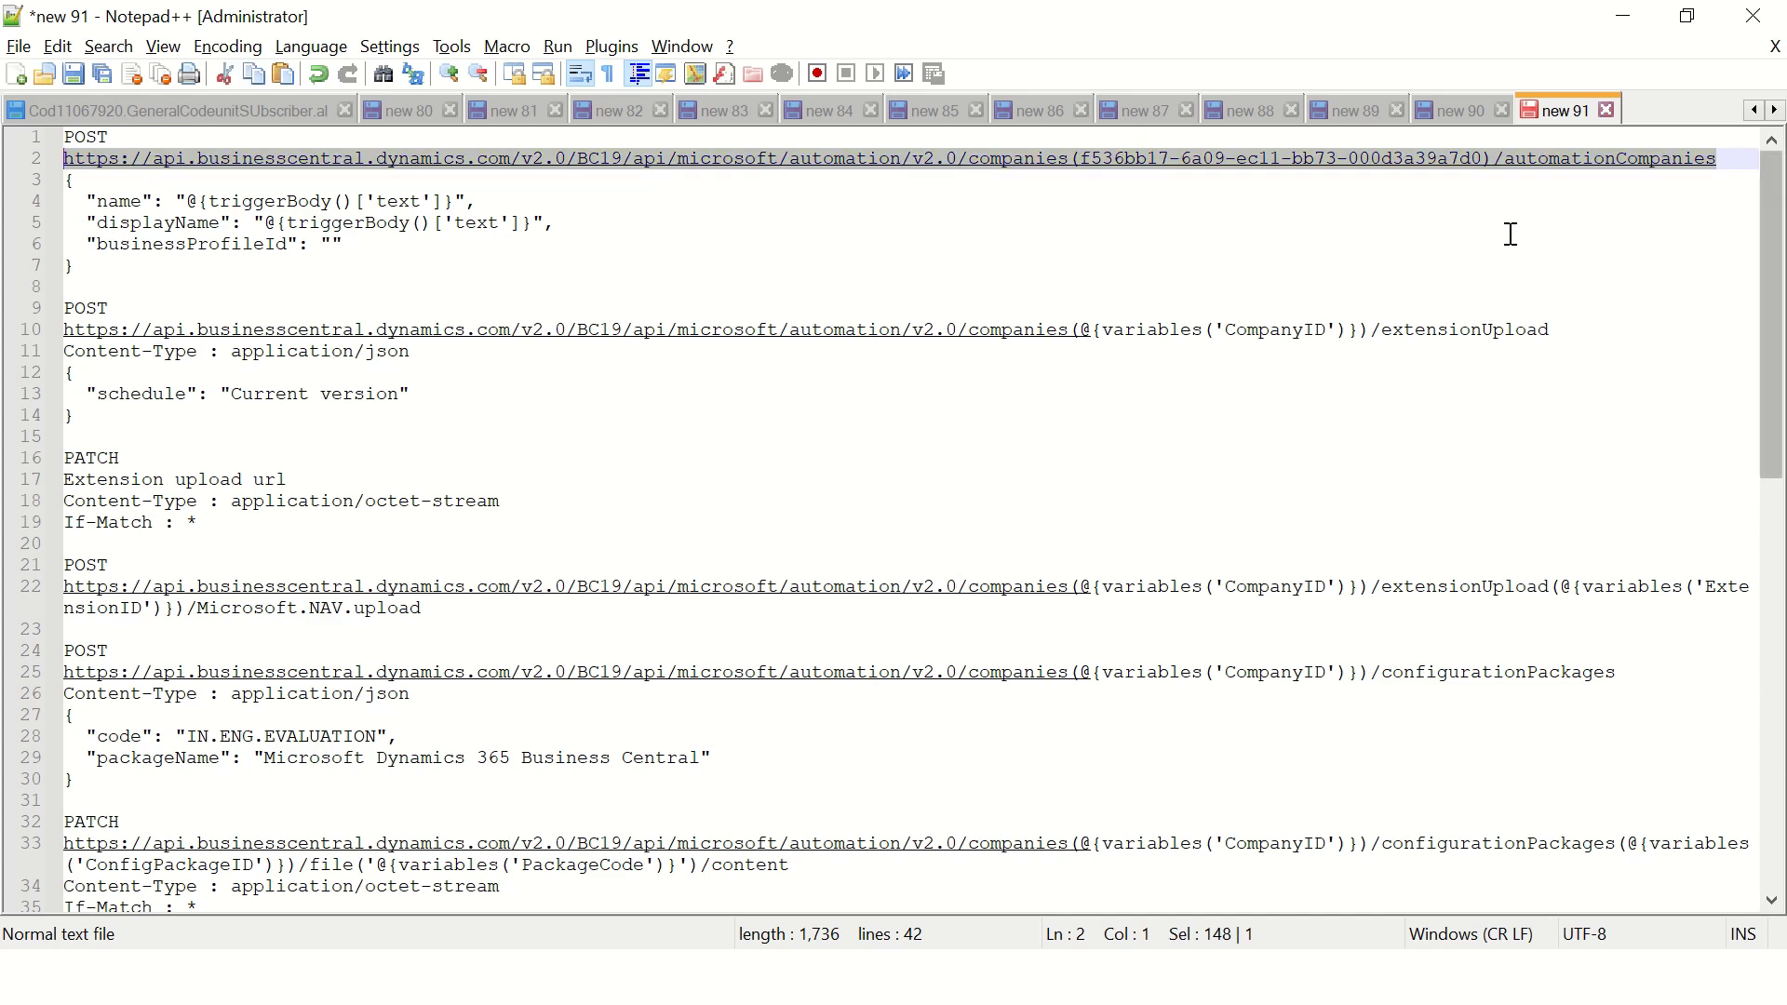
Step: Return to Postman, paste the automationCompanies URL as the request URL and set the method to POST
key("alt+Tab")
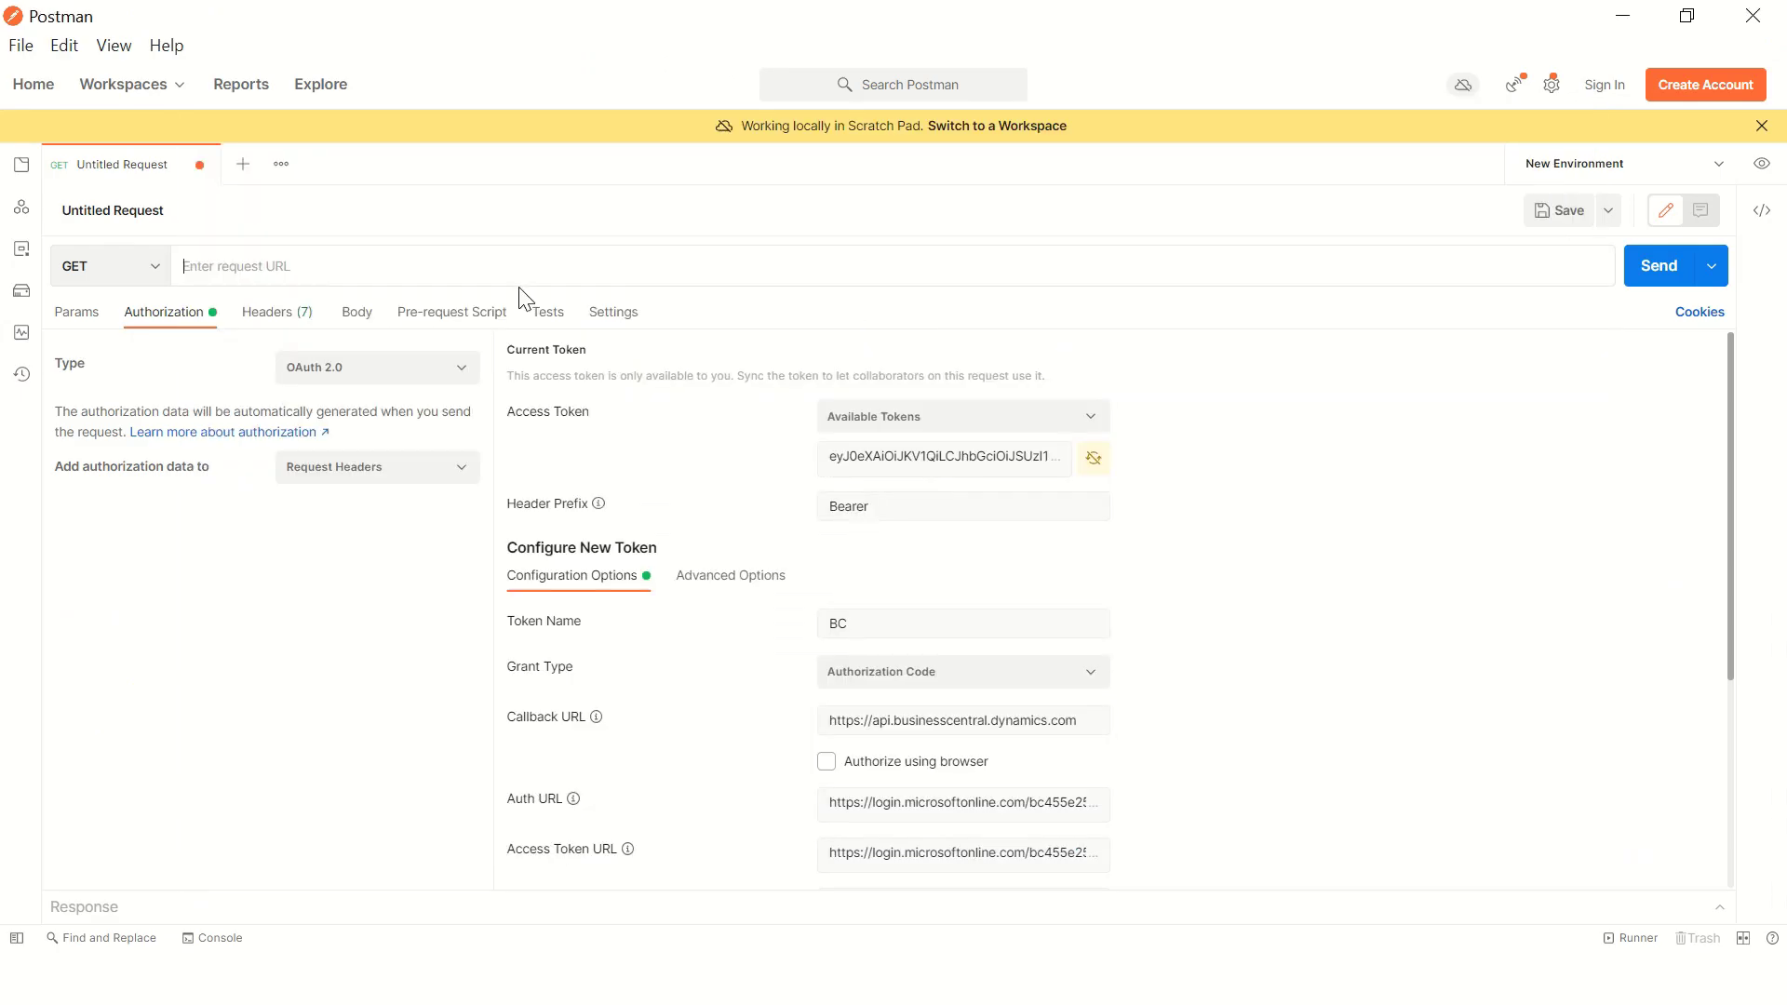
left_click(186, 274)
key("ctrl+v")
left_click(122, 265)
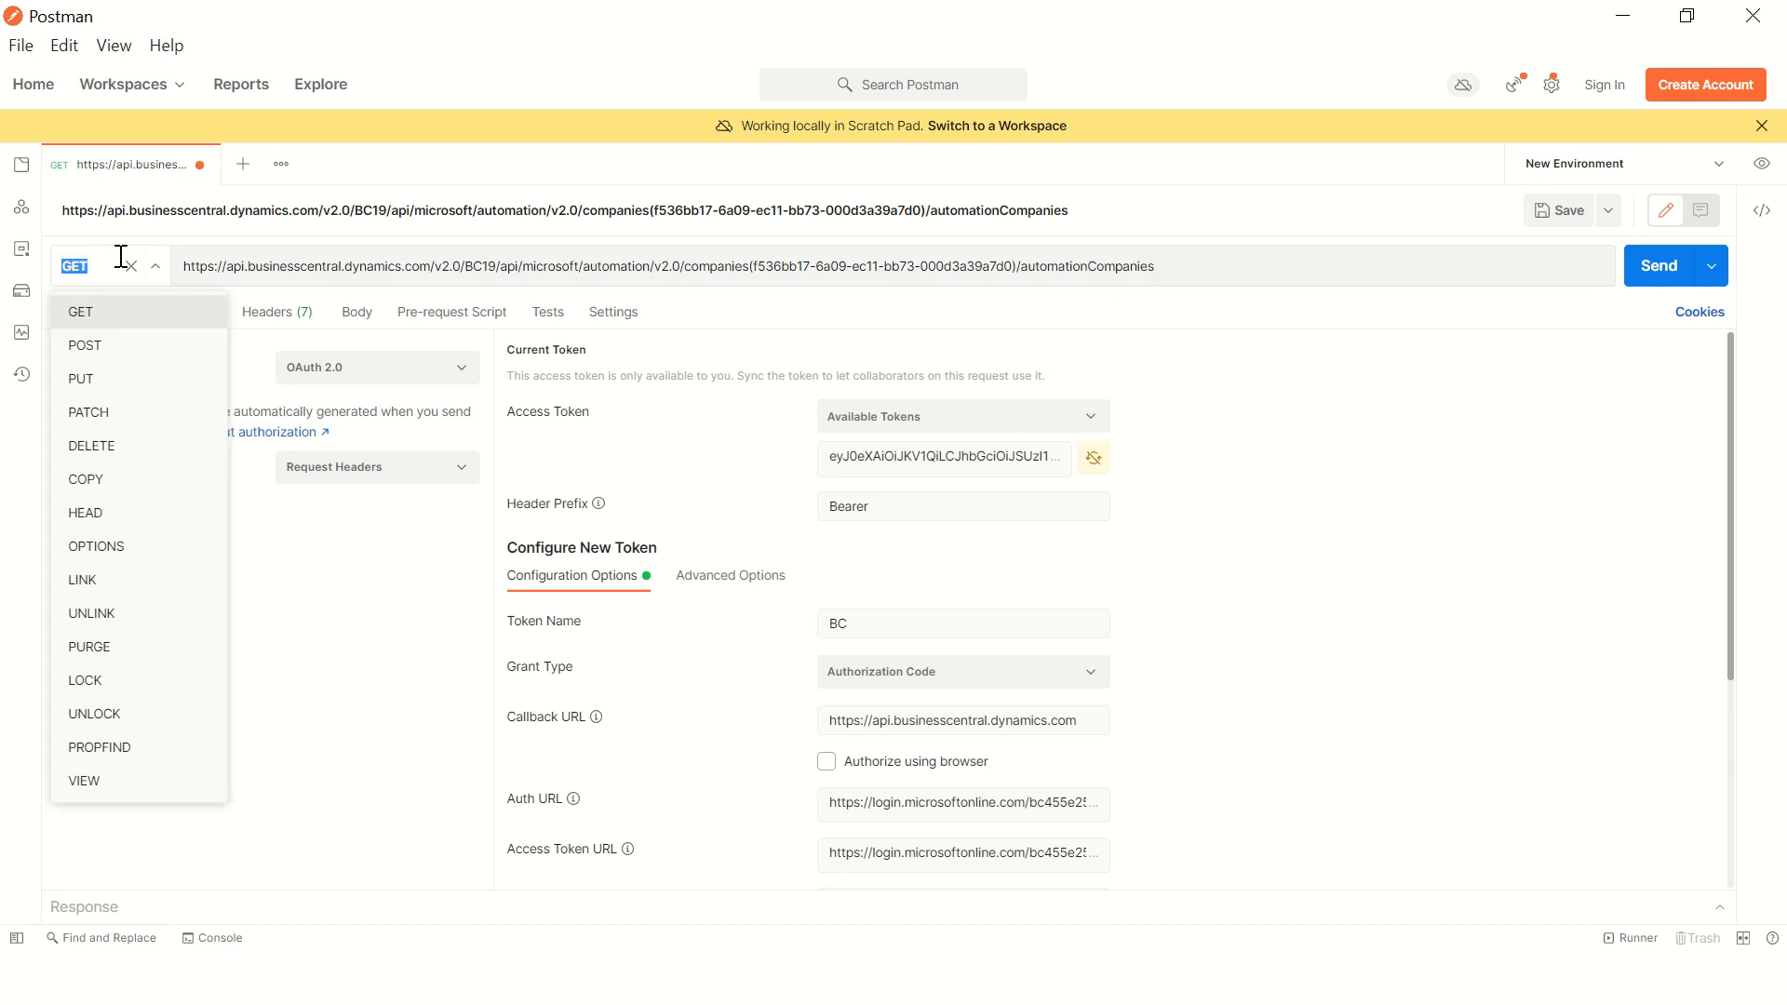
left_click(96, 351)
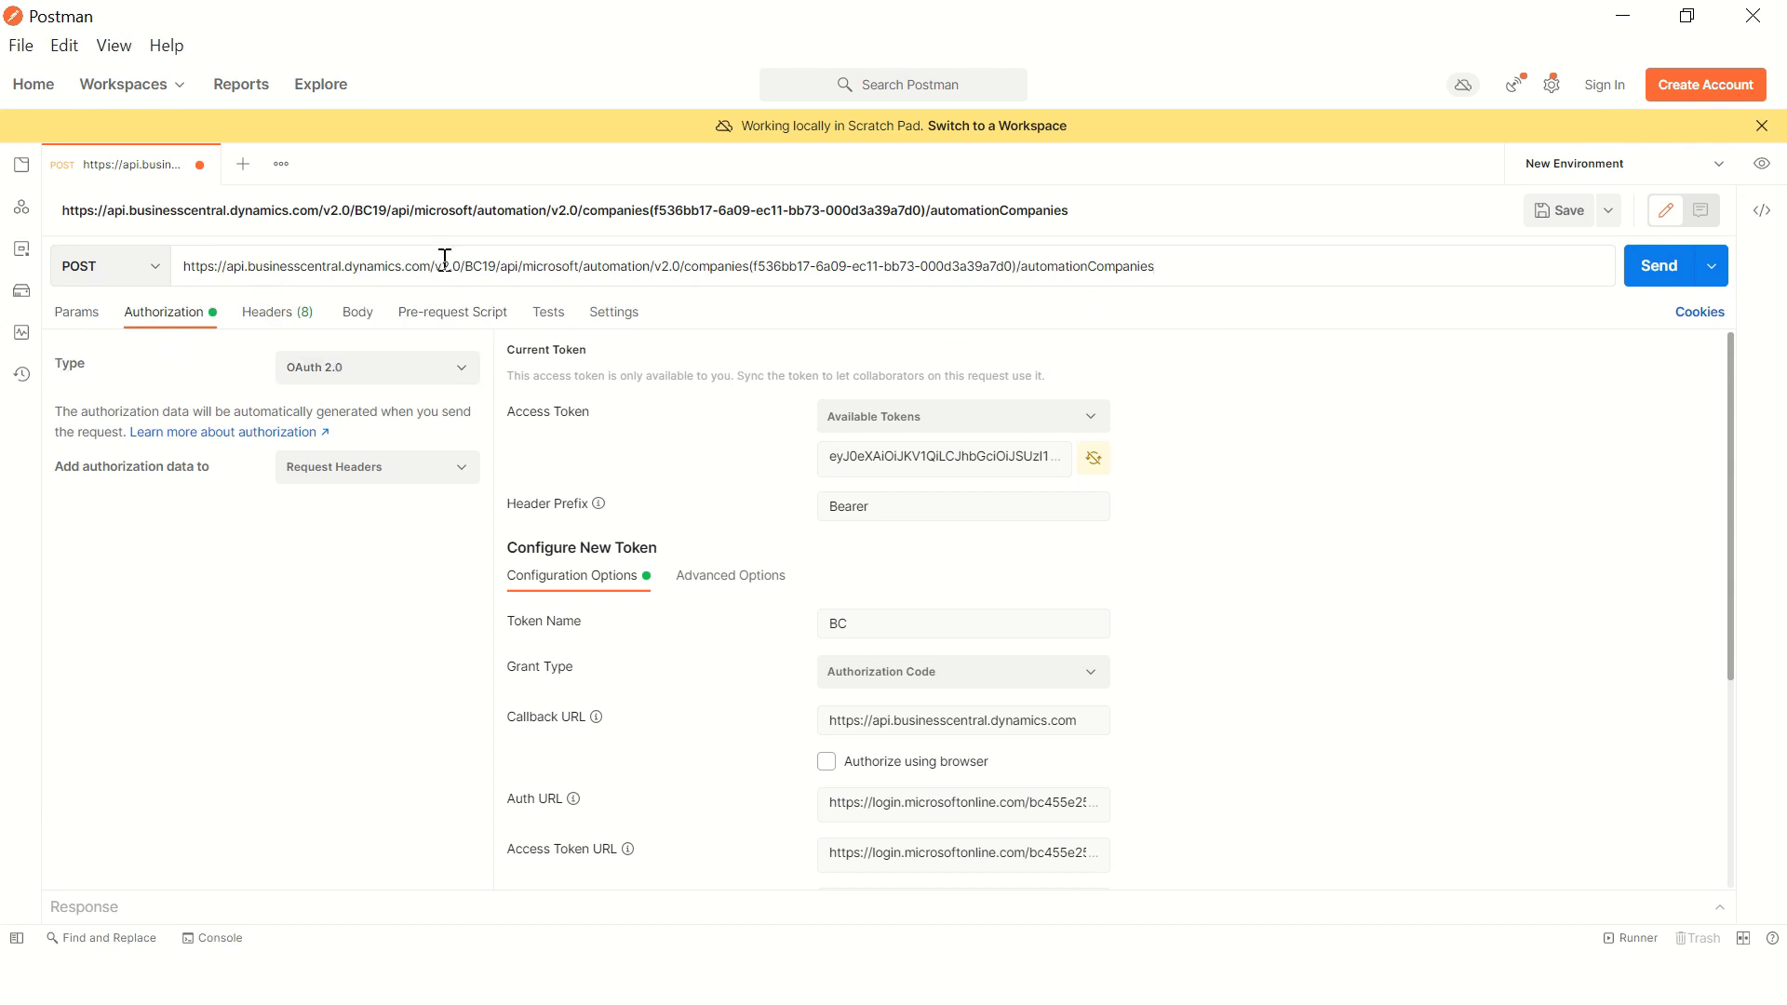
Step: Review the request URL's parts: the base address, version v2.0, environment BC19 and the api/microsoft/automation/v2.0 path
left_click_drag(460, 269, 170, 277)
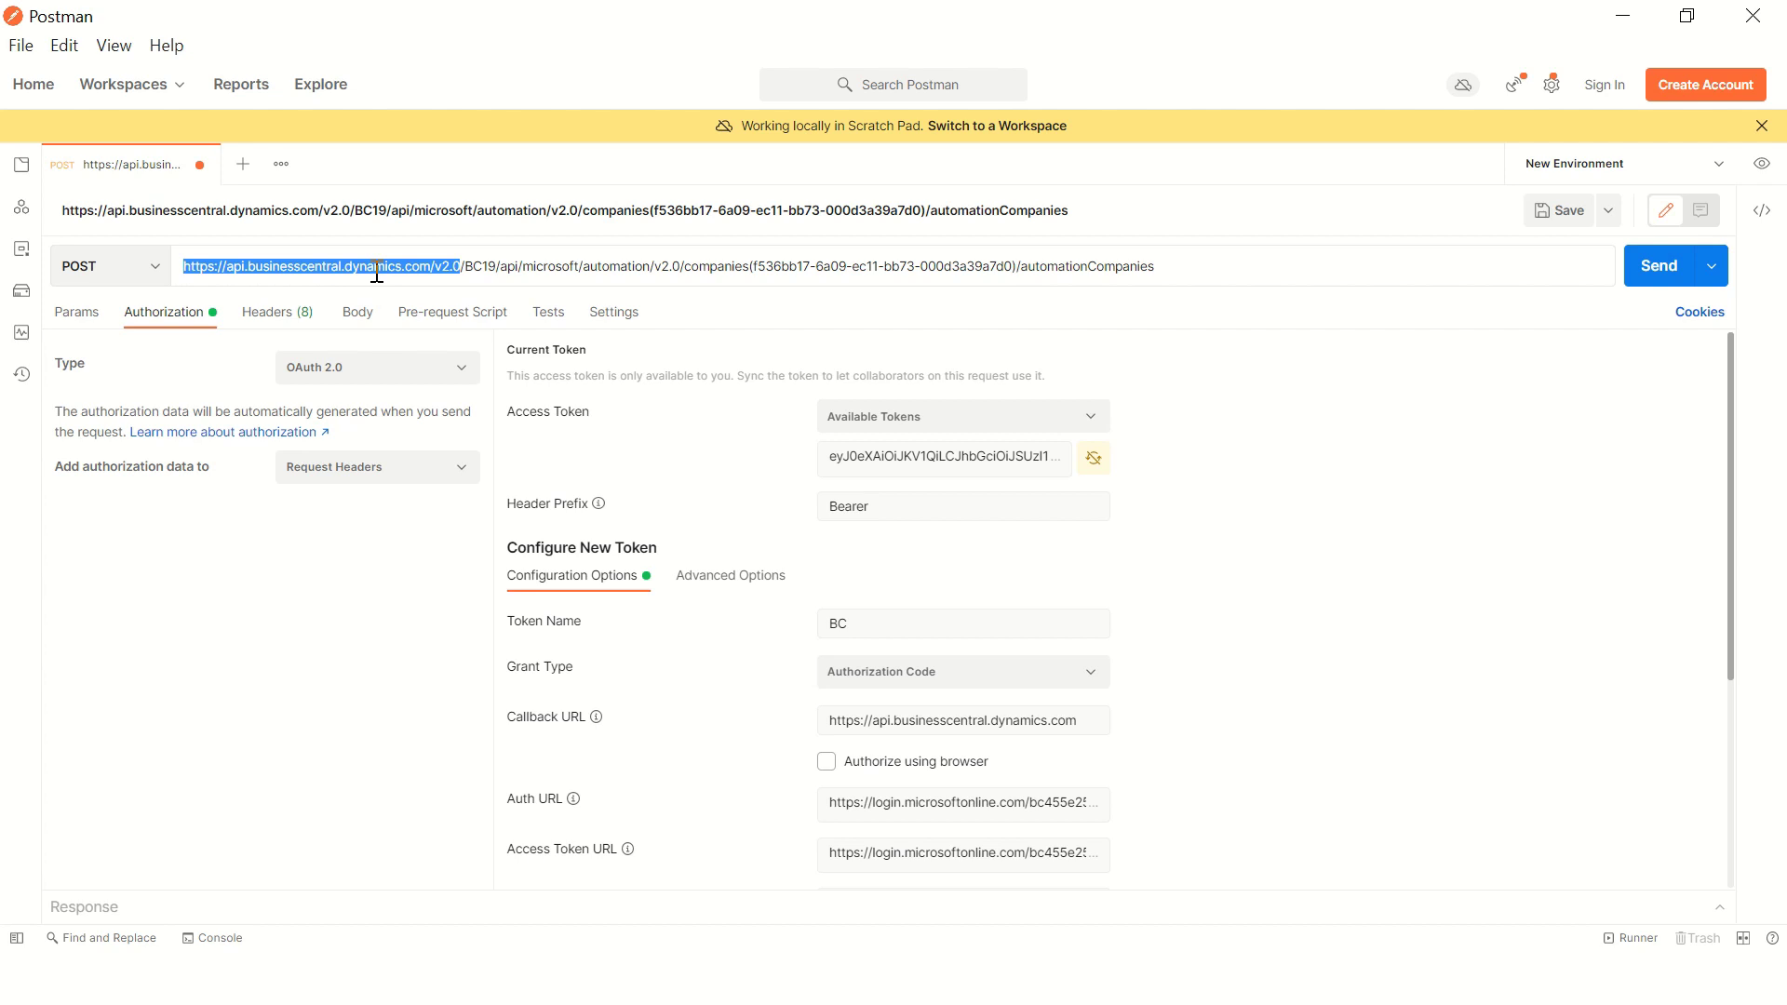
left_click(436, 268)
left_click_drag(459, 268, 435, 270)
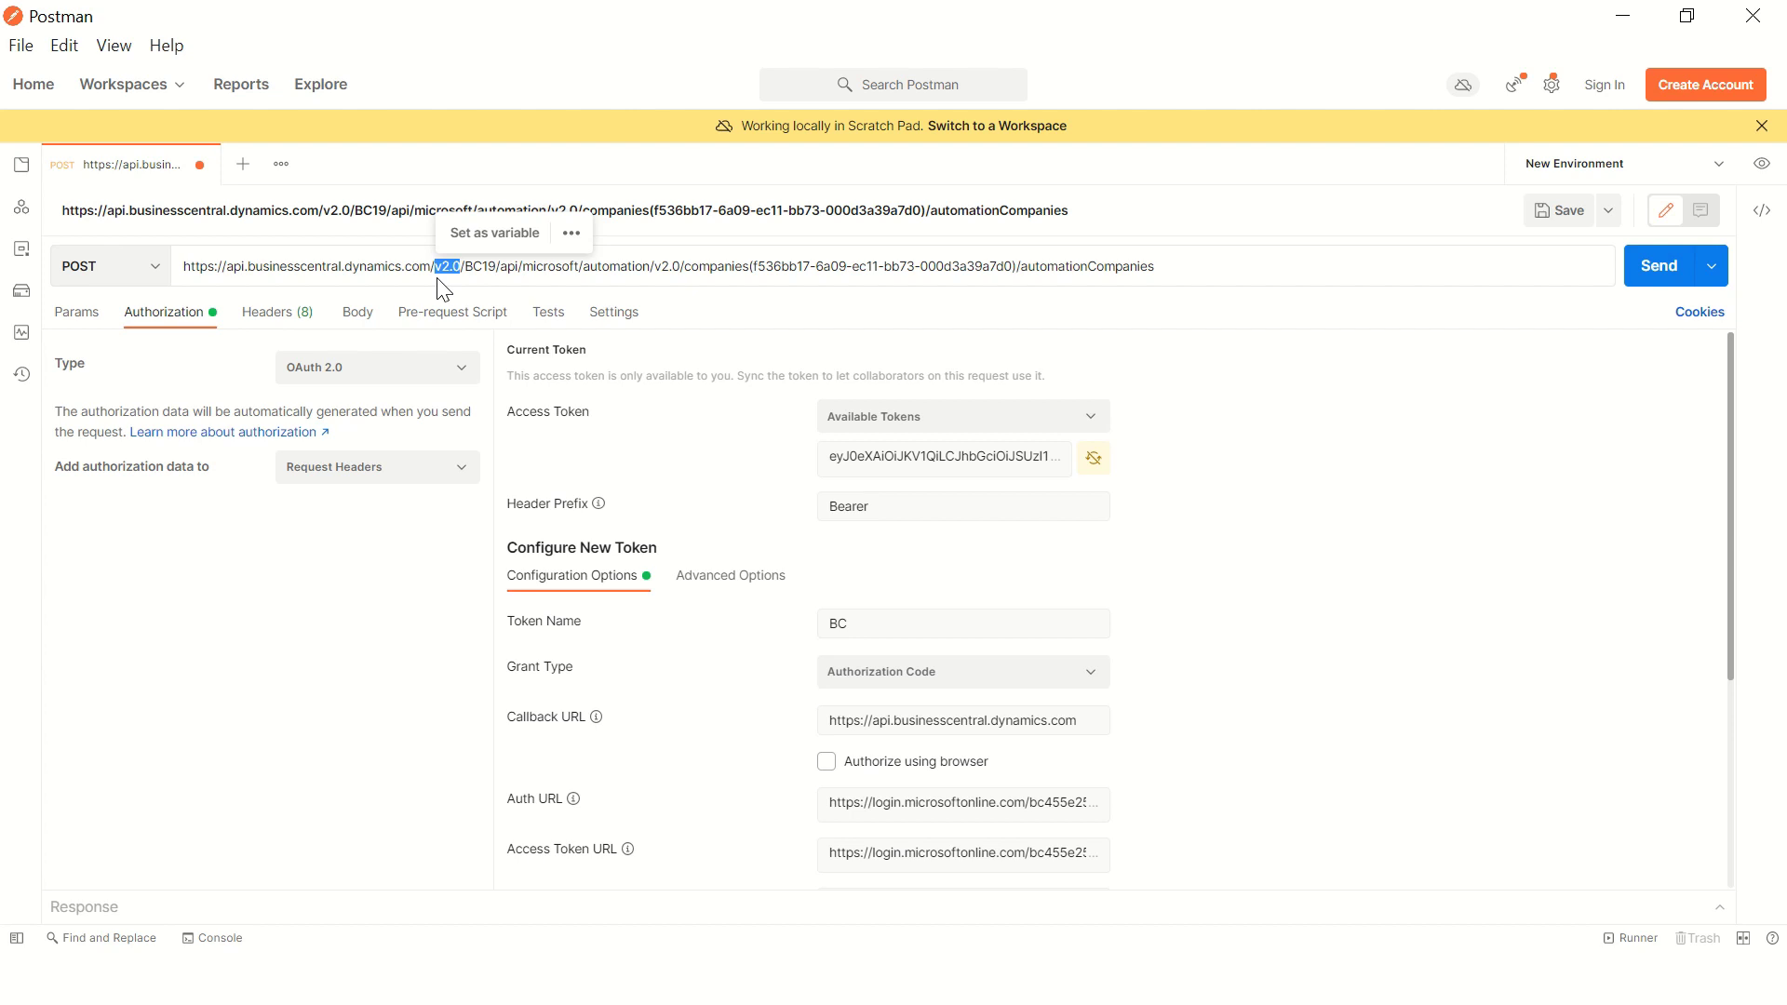
double_click(484, 268)
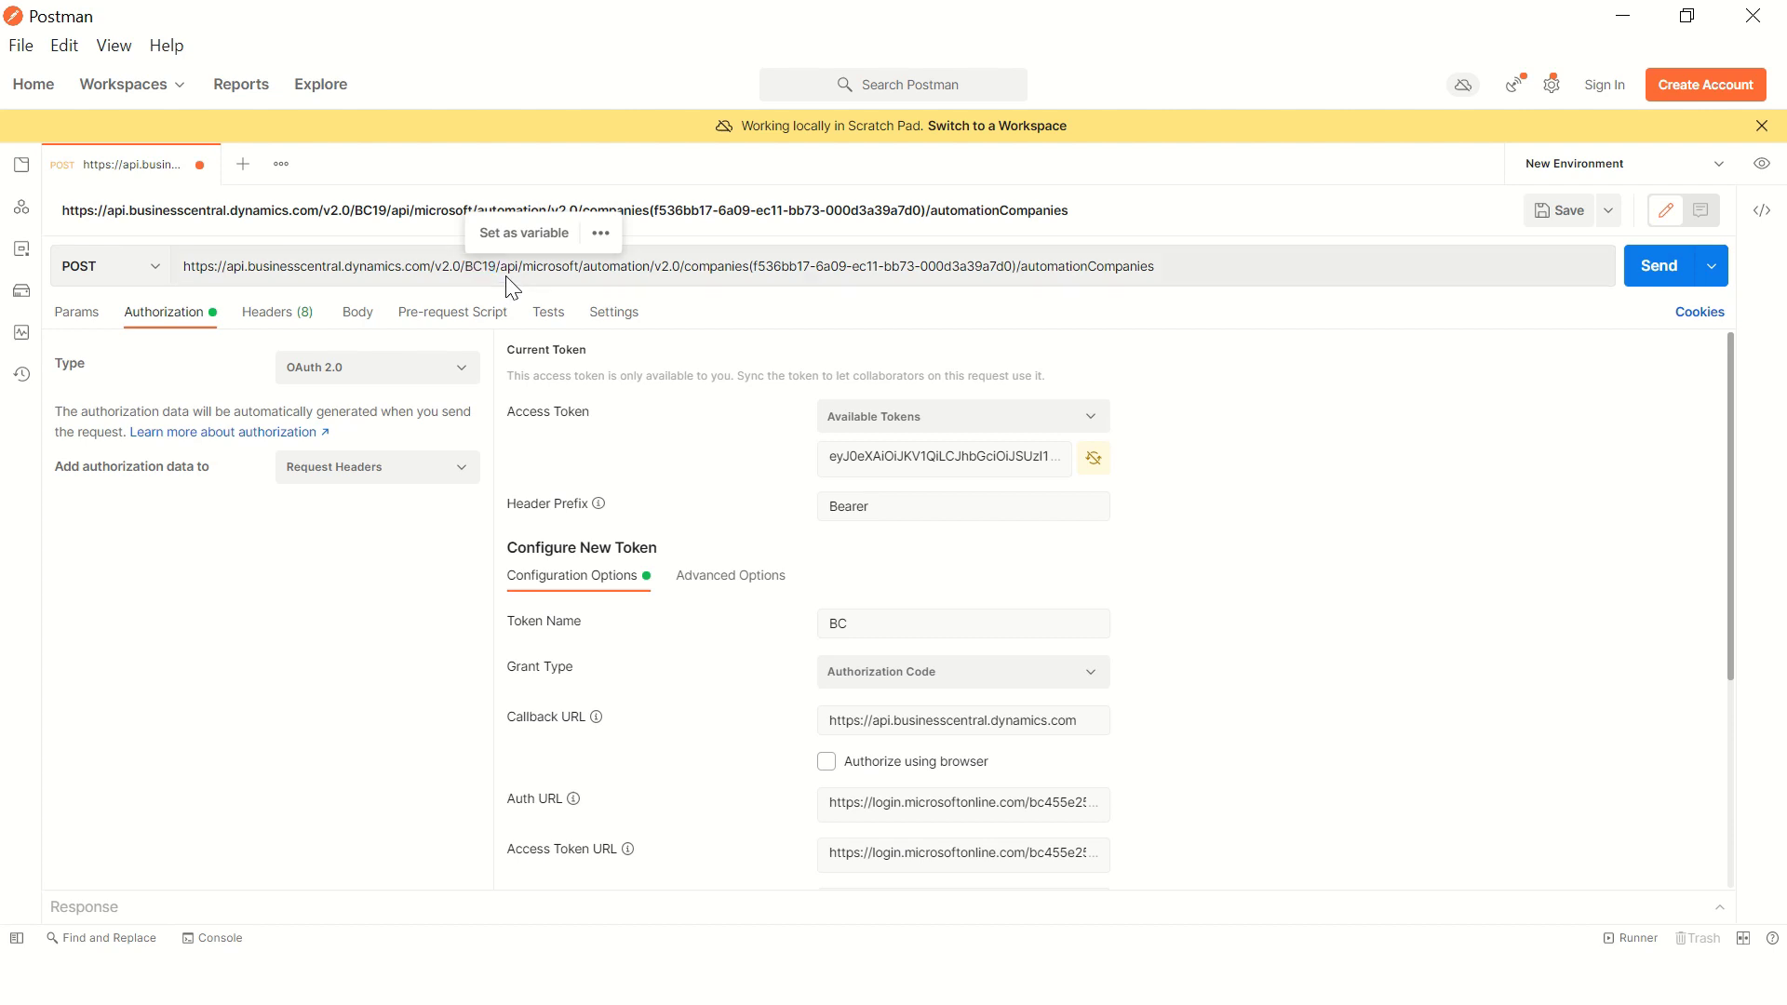
left_click(506, 276)
left_click_drag(499, 267, 700, 268)
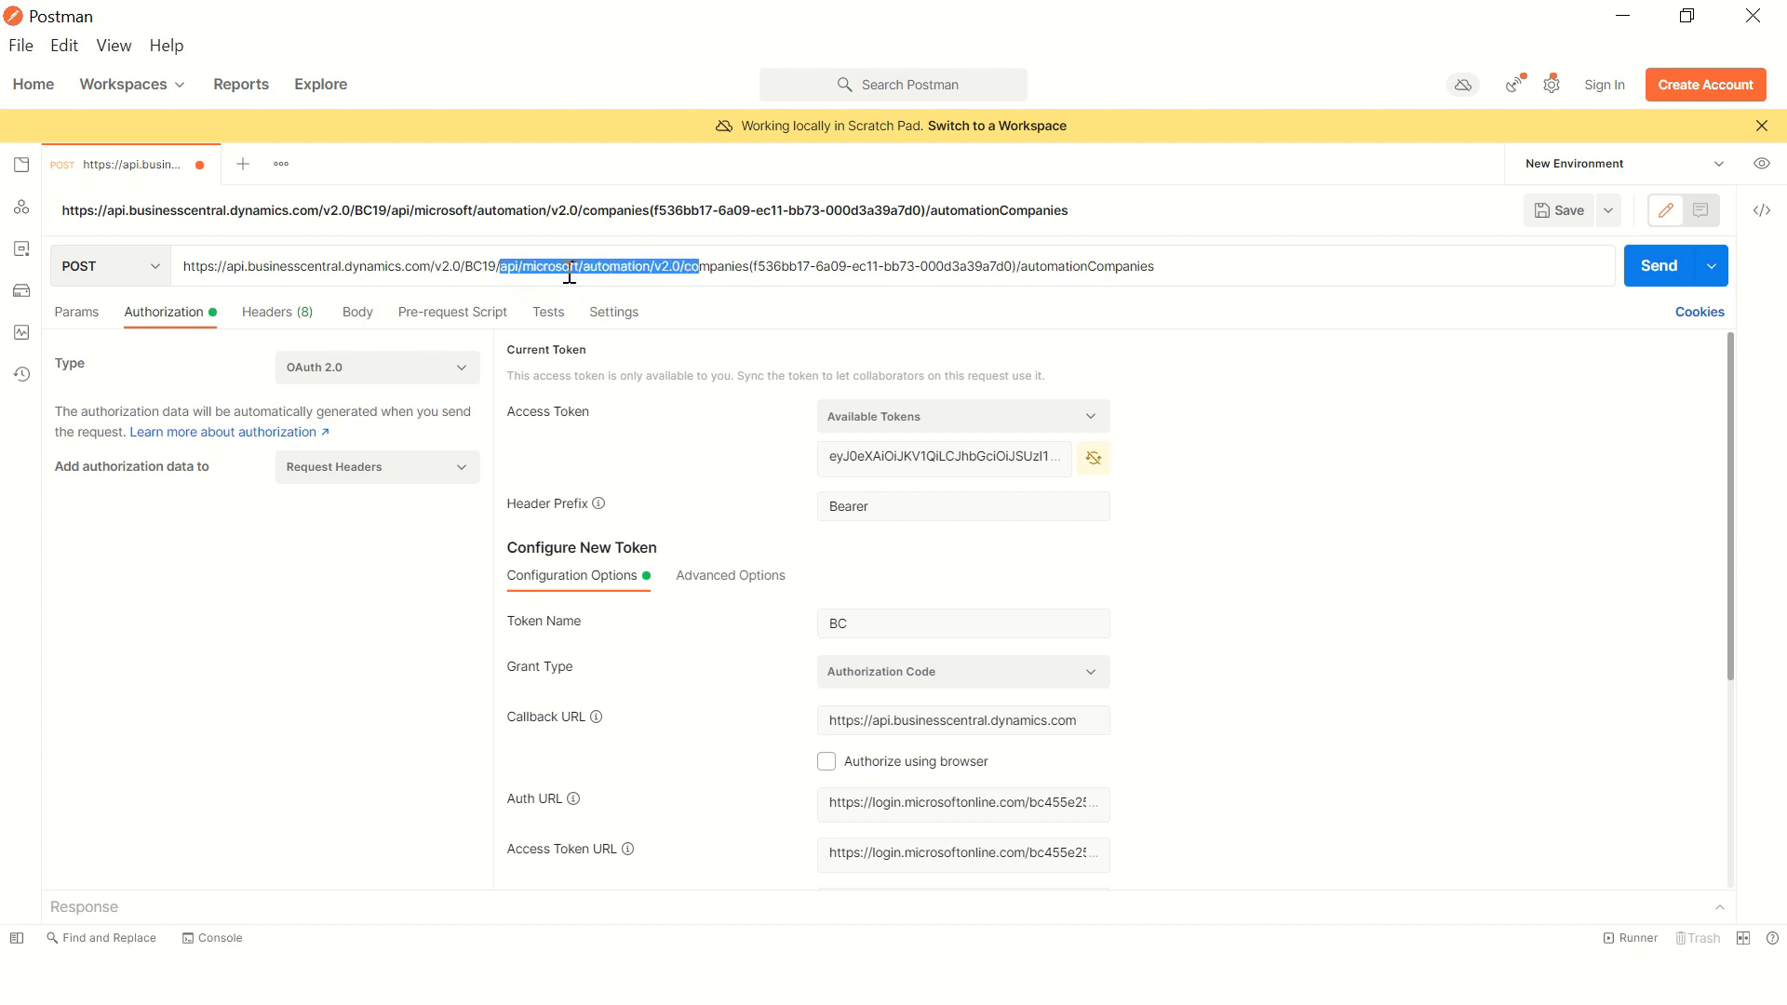
left_click(633, 270)
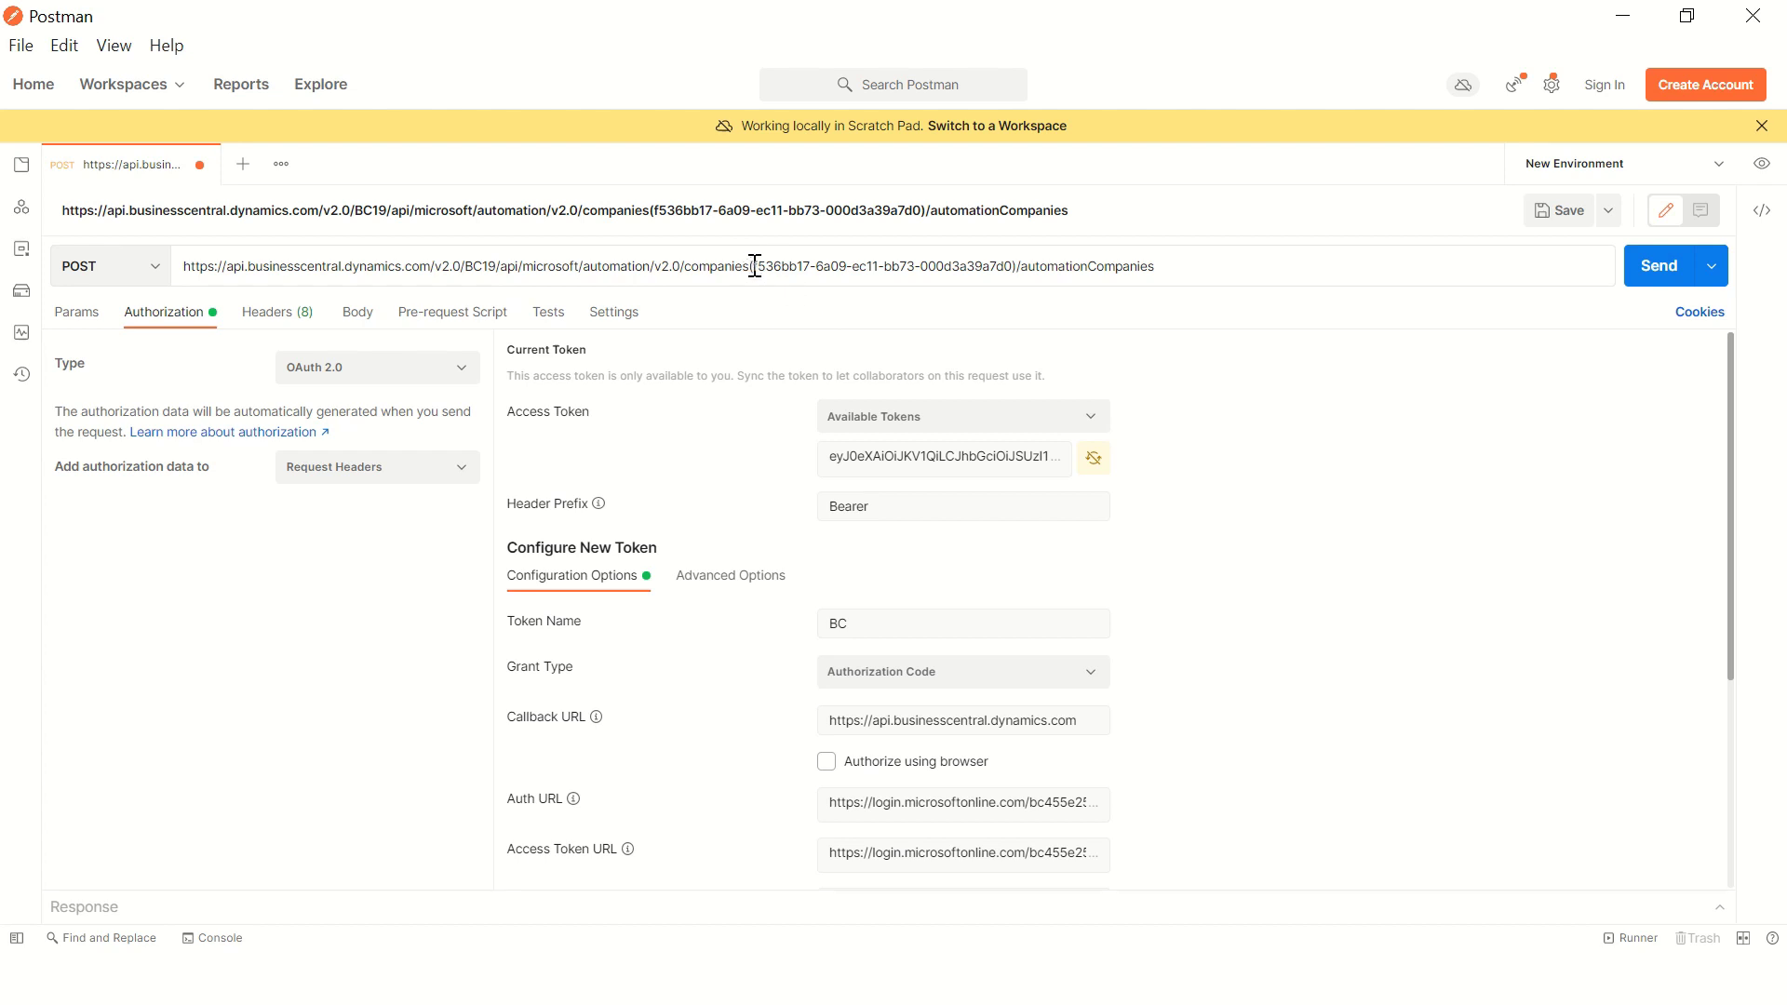
Step: Delete the company ID from inside the parentheses after companies in the request URL
key("ctrl+shift+Right")
key("shift+Right")
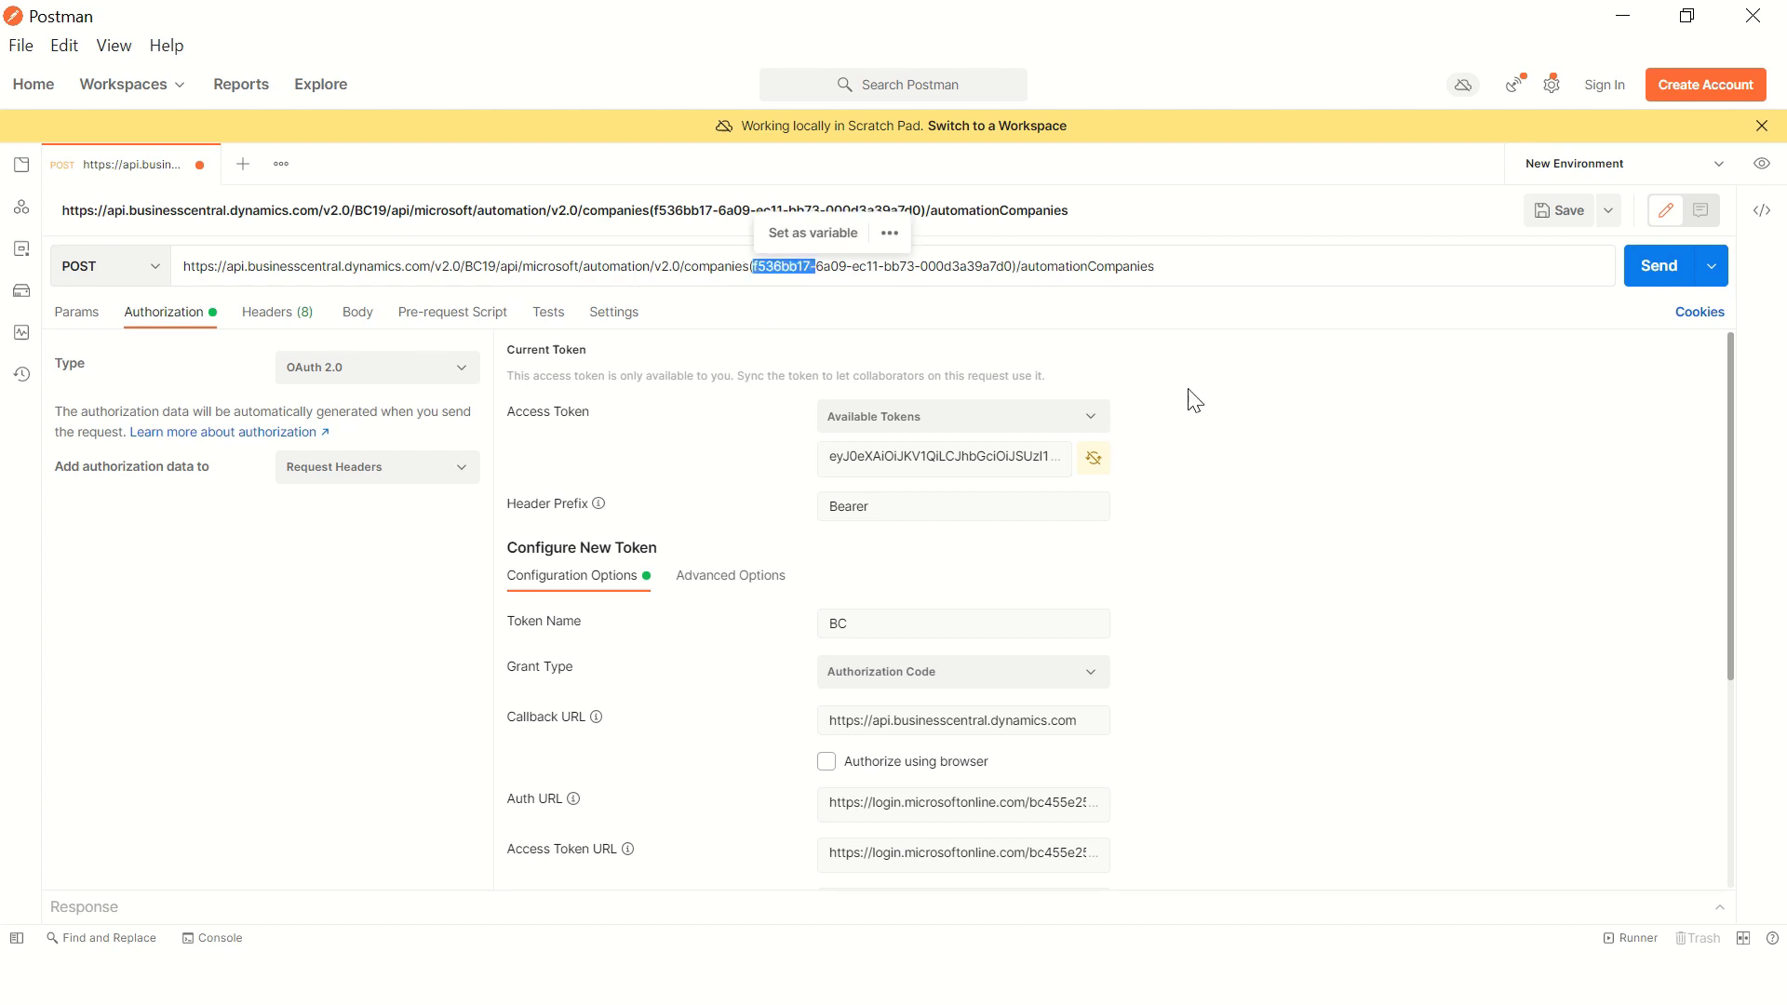
key("ctrl+shift+Right")
key("ctrl+shift+Right")
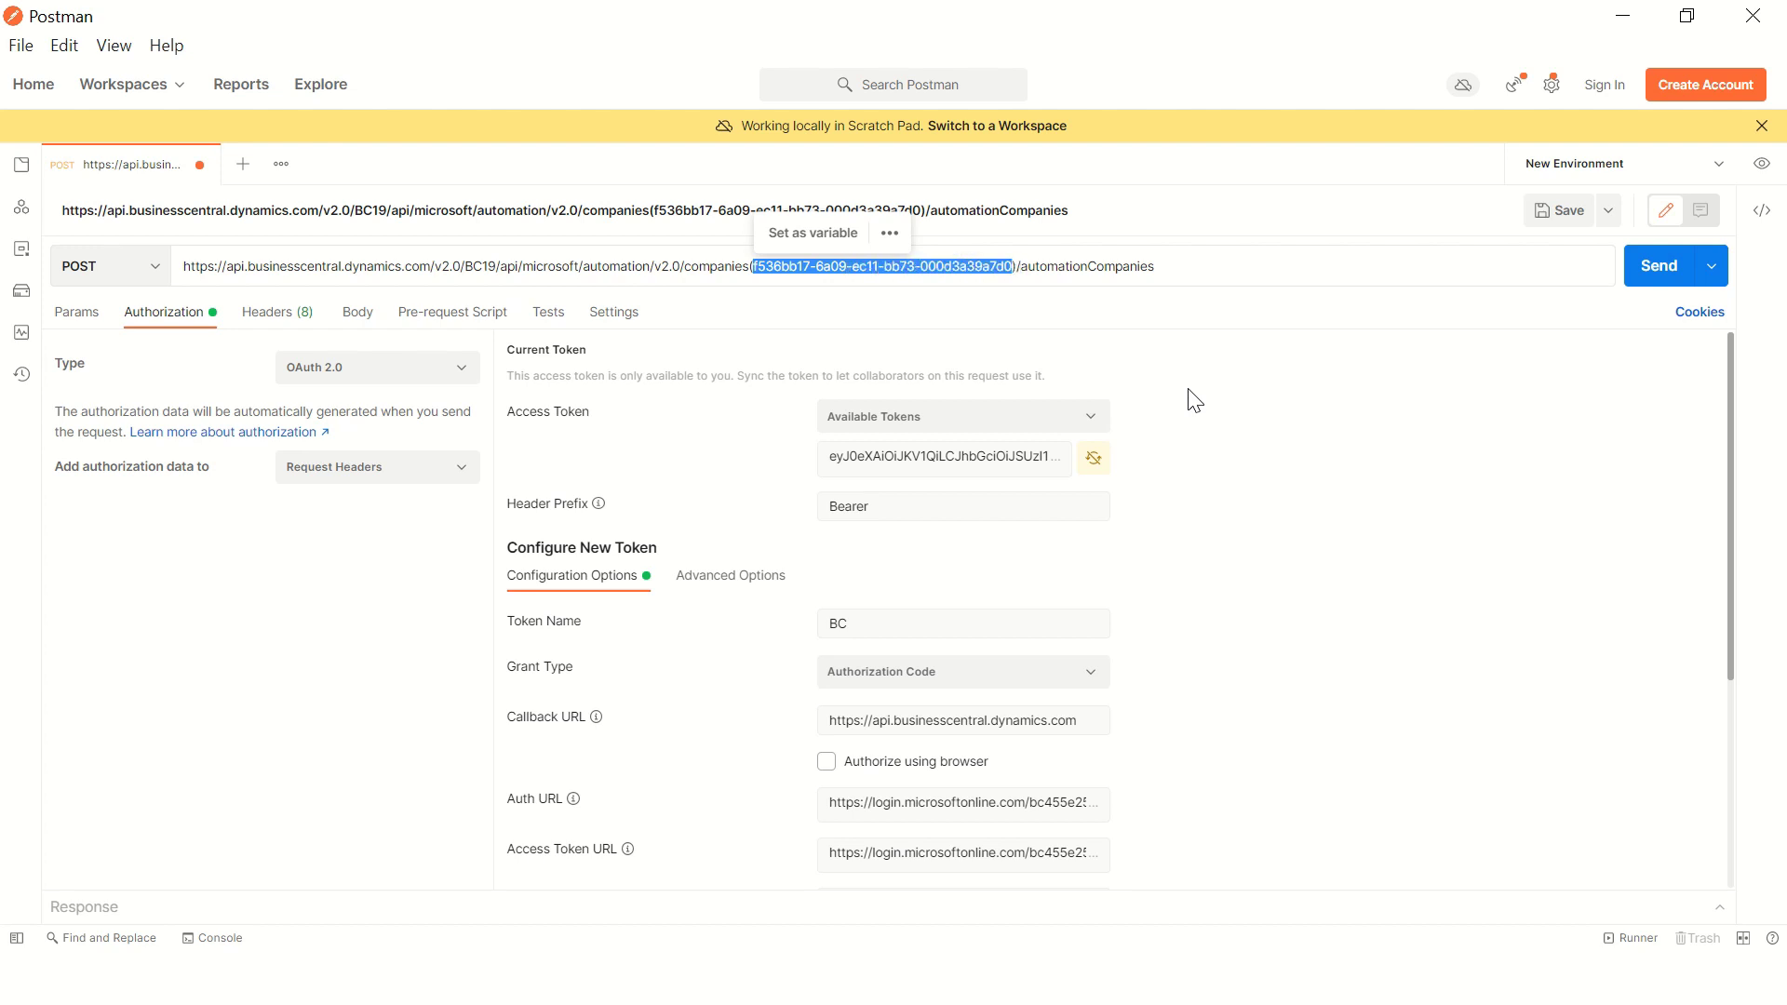
key("BackSpace")
Step: Switch to Business Central in the browser, search for Companies and open the Companies list
key("alt+Tab")
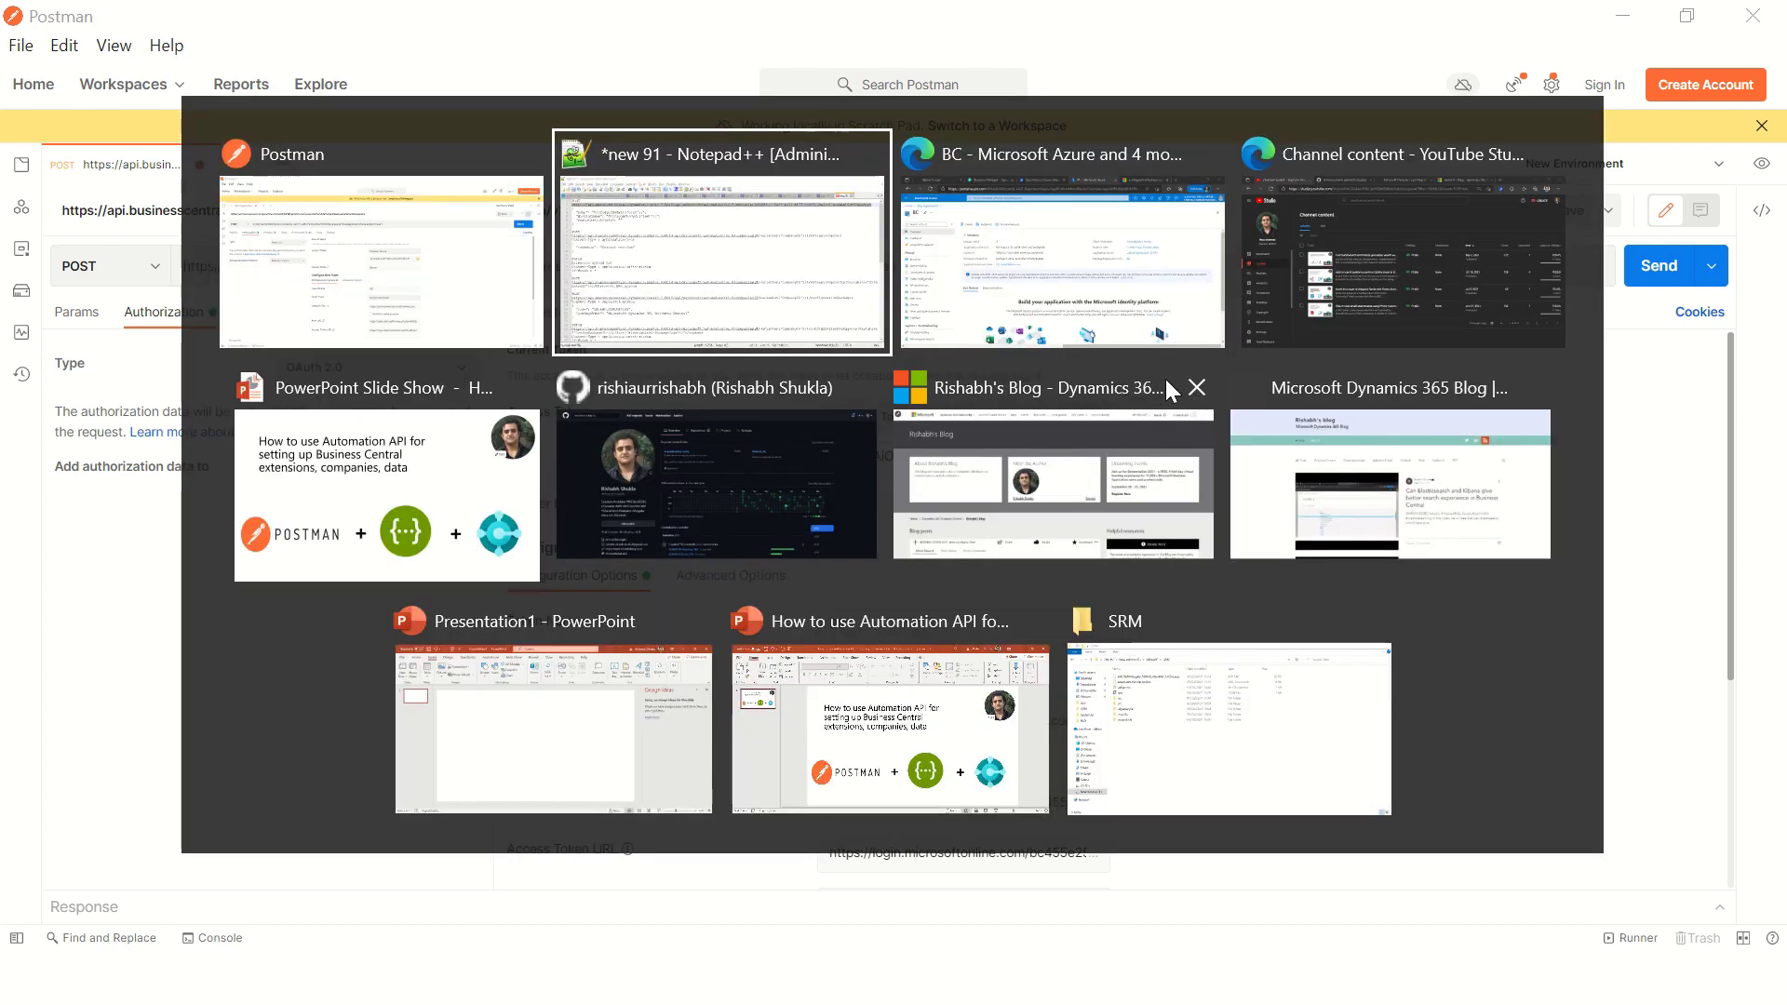
key("alt+Tab")
key("alt+shift+Tab")
key("alt+Tab")
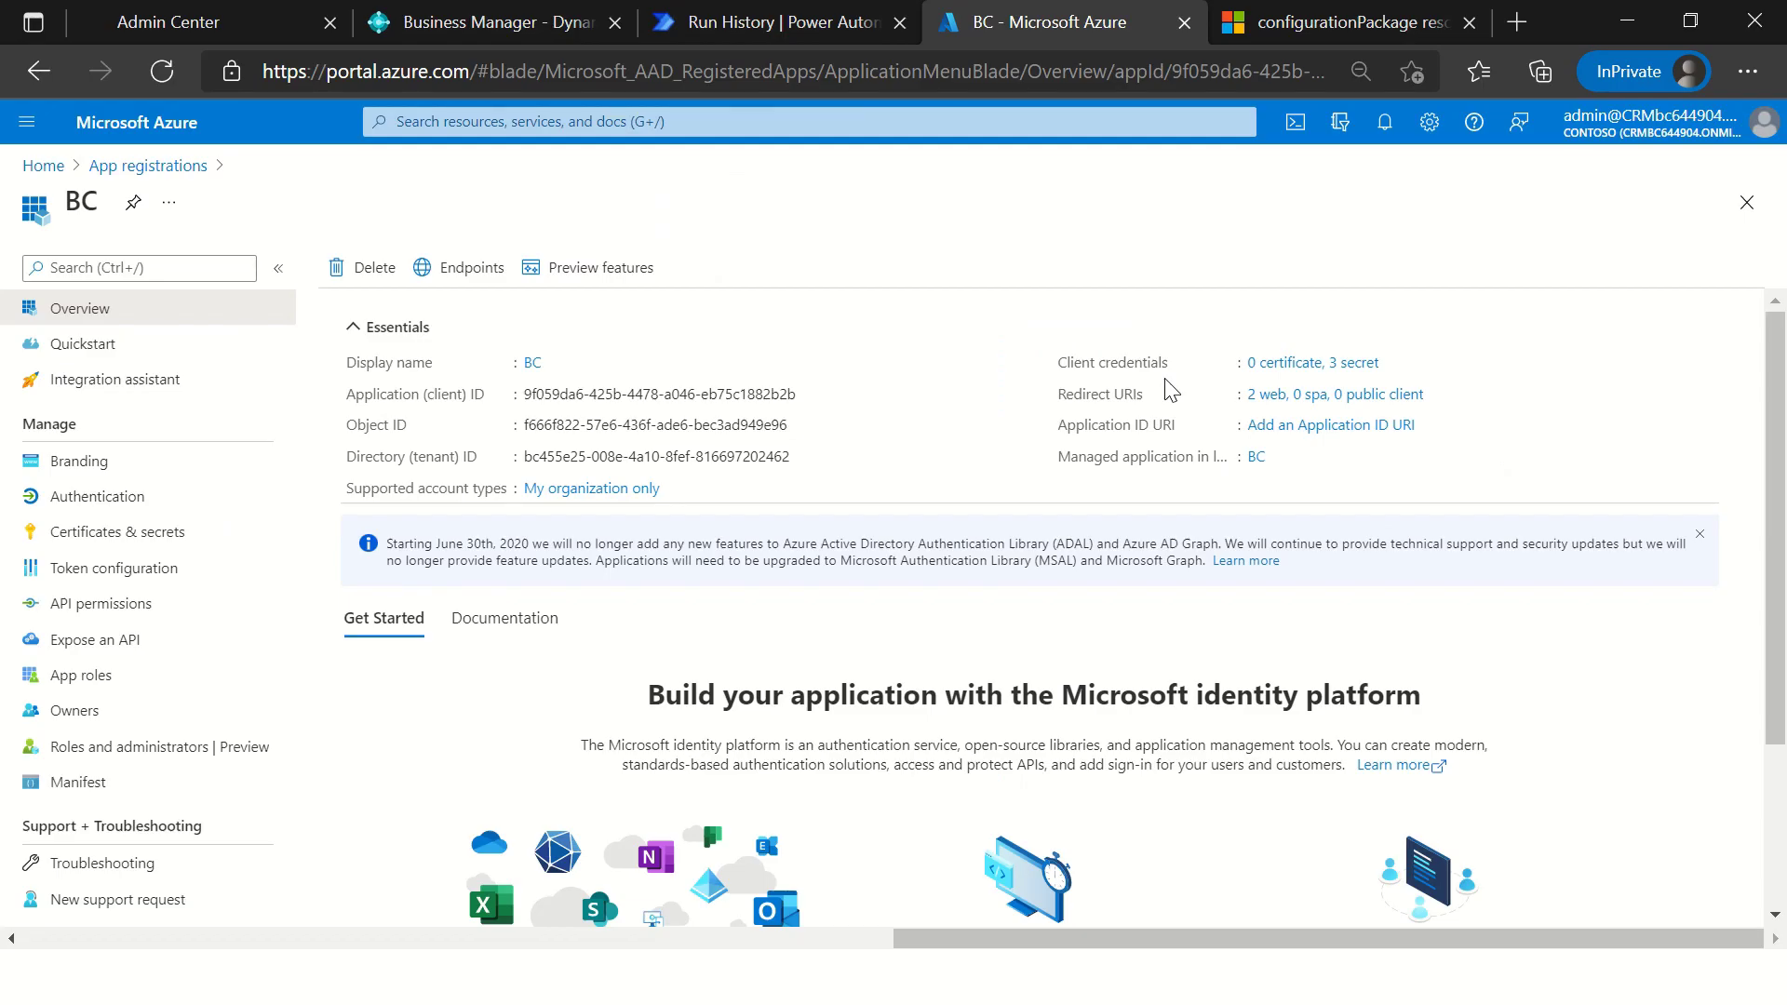
left_click(445, 18)
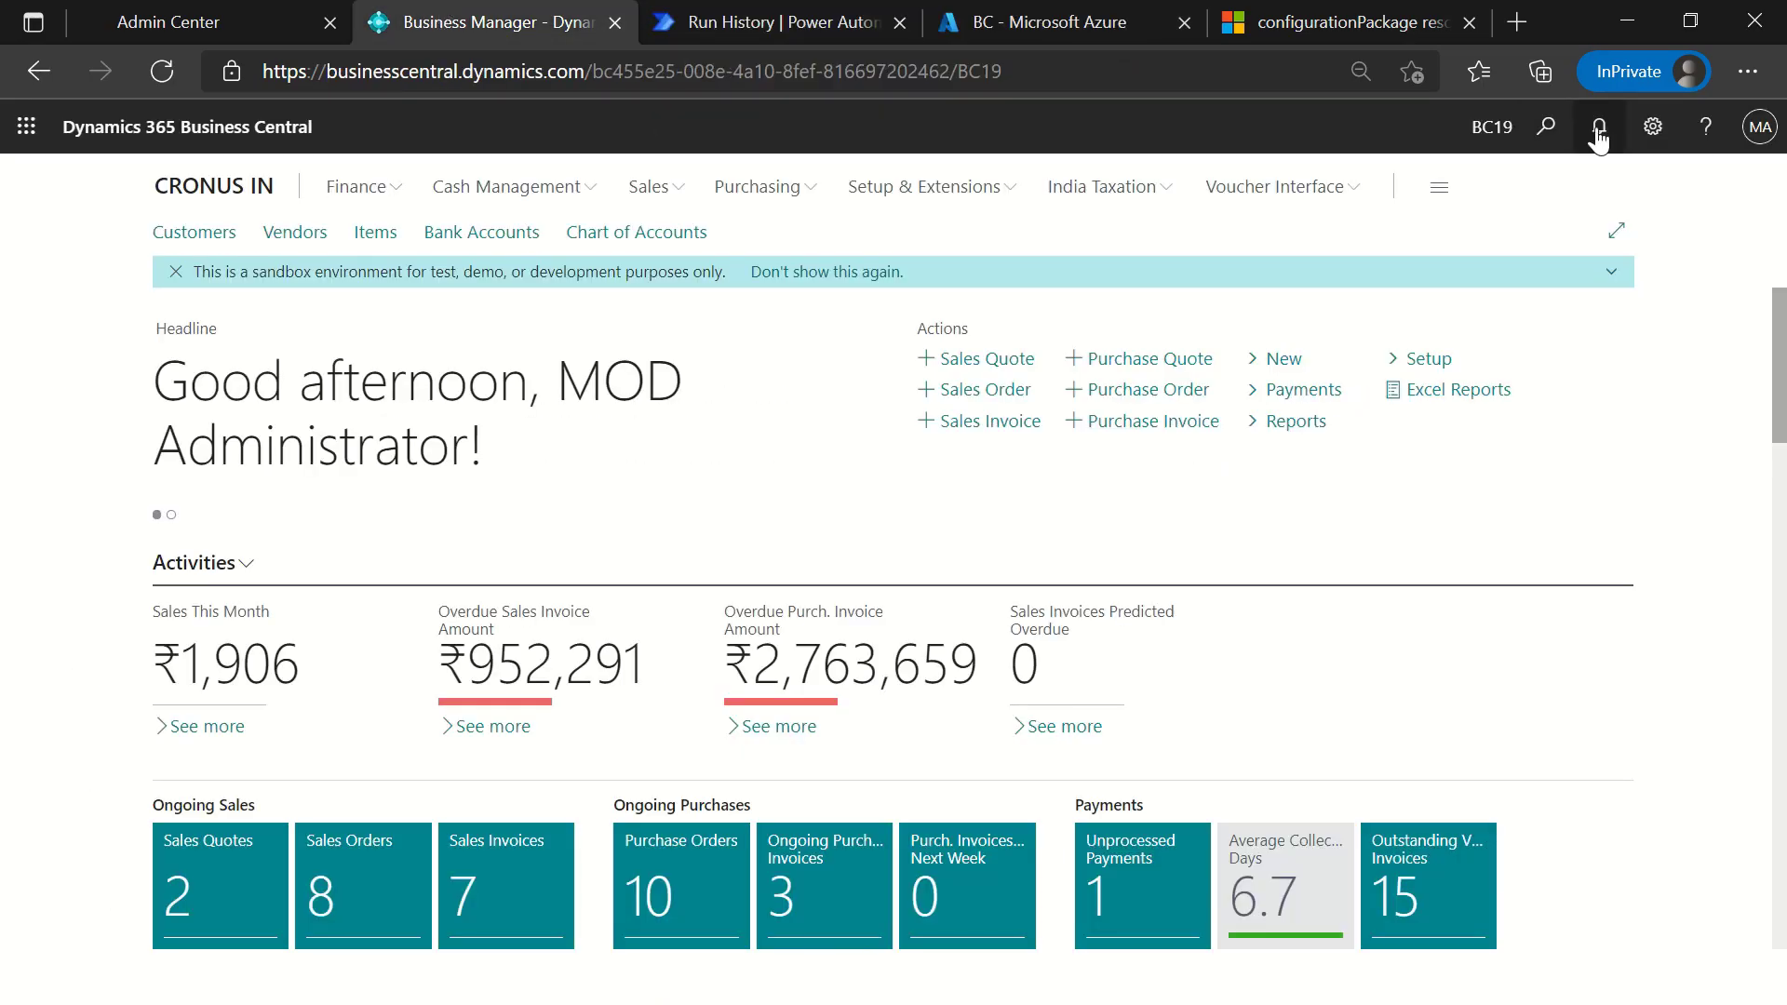
left_click(1546, 131)
type("Companies")
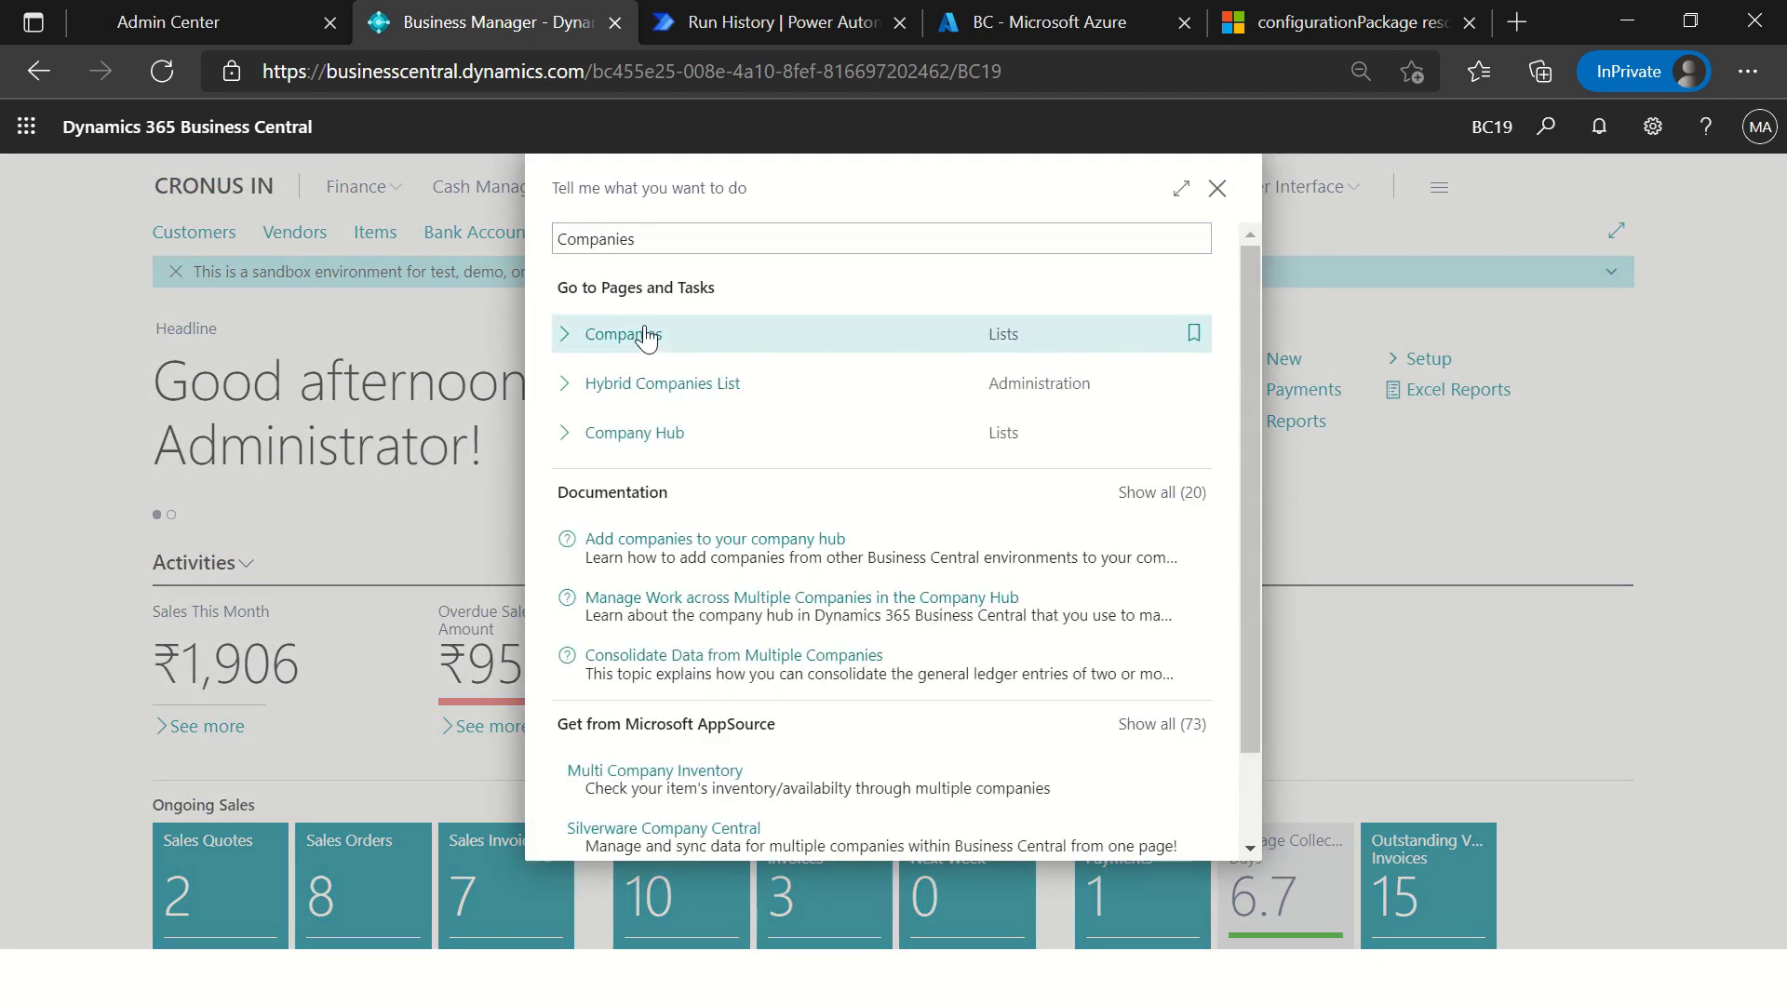
left_click(640, 336)
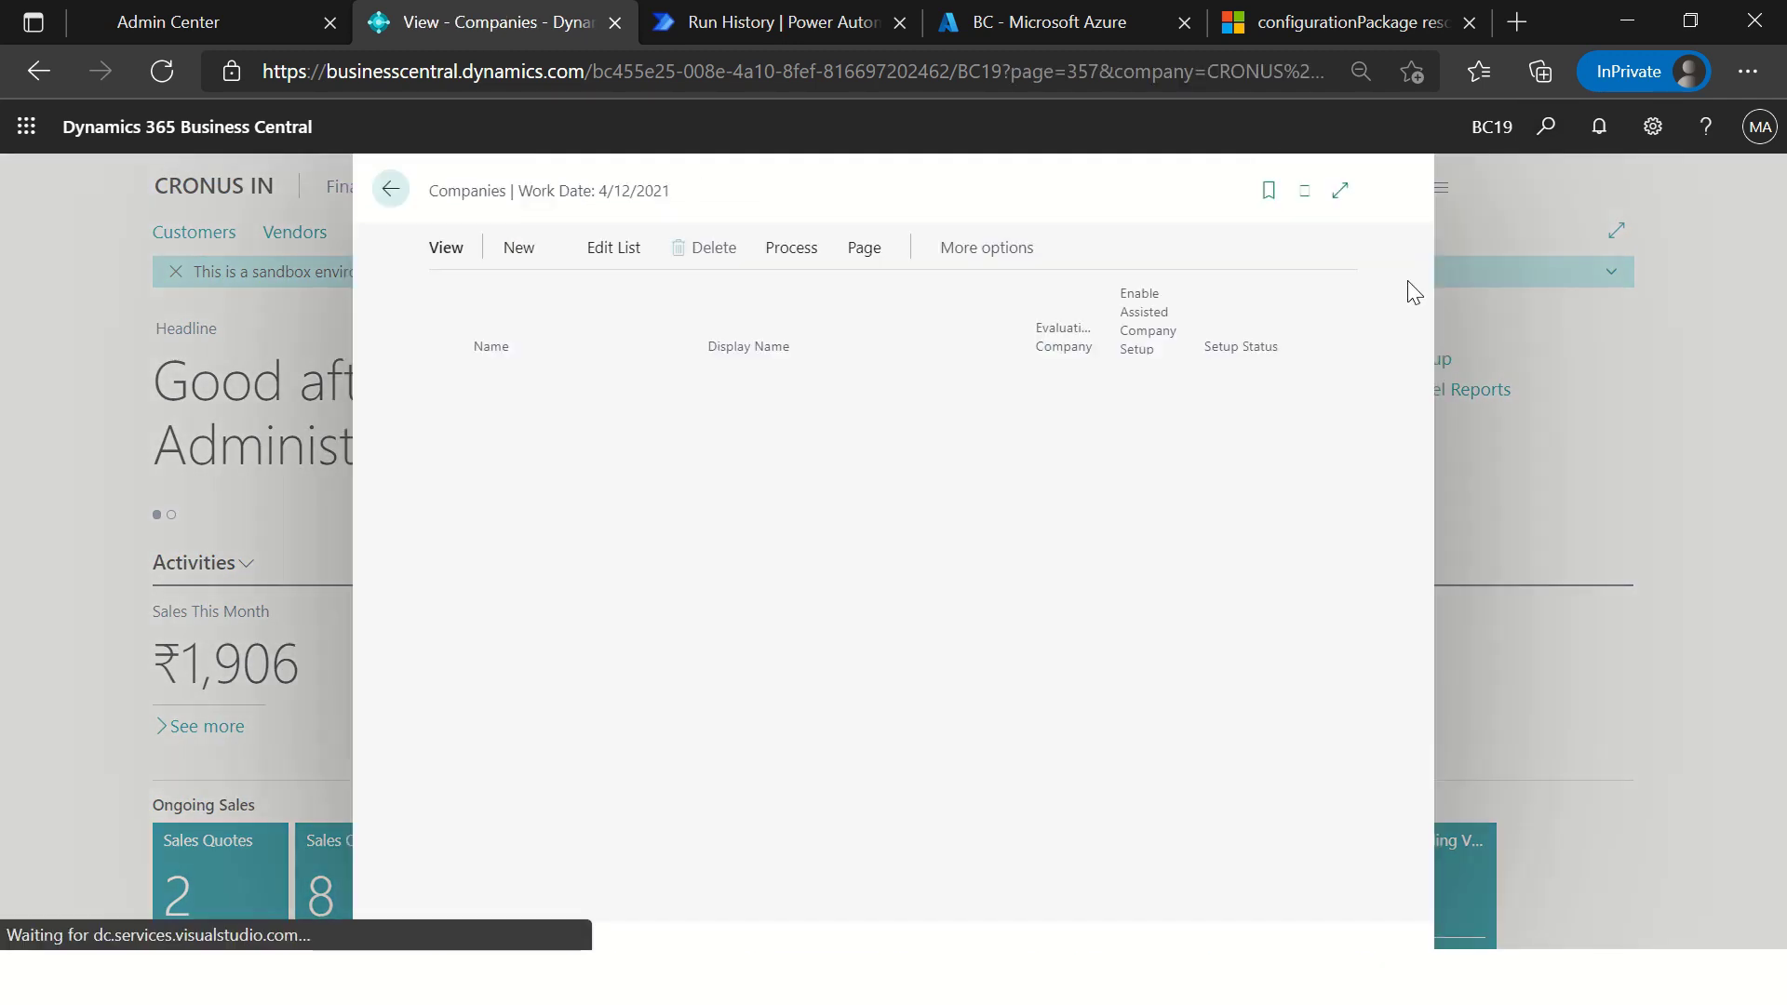
Step: Inspect the Companies page and its data through Help & Support, and select the $systemId value of CRONUS IN
left_click(1709, 131)
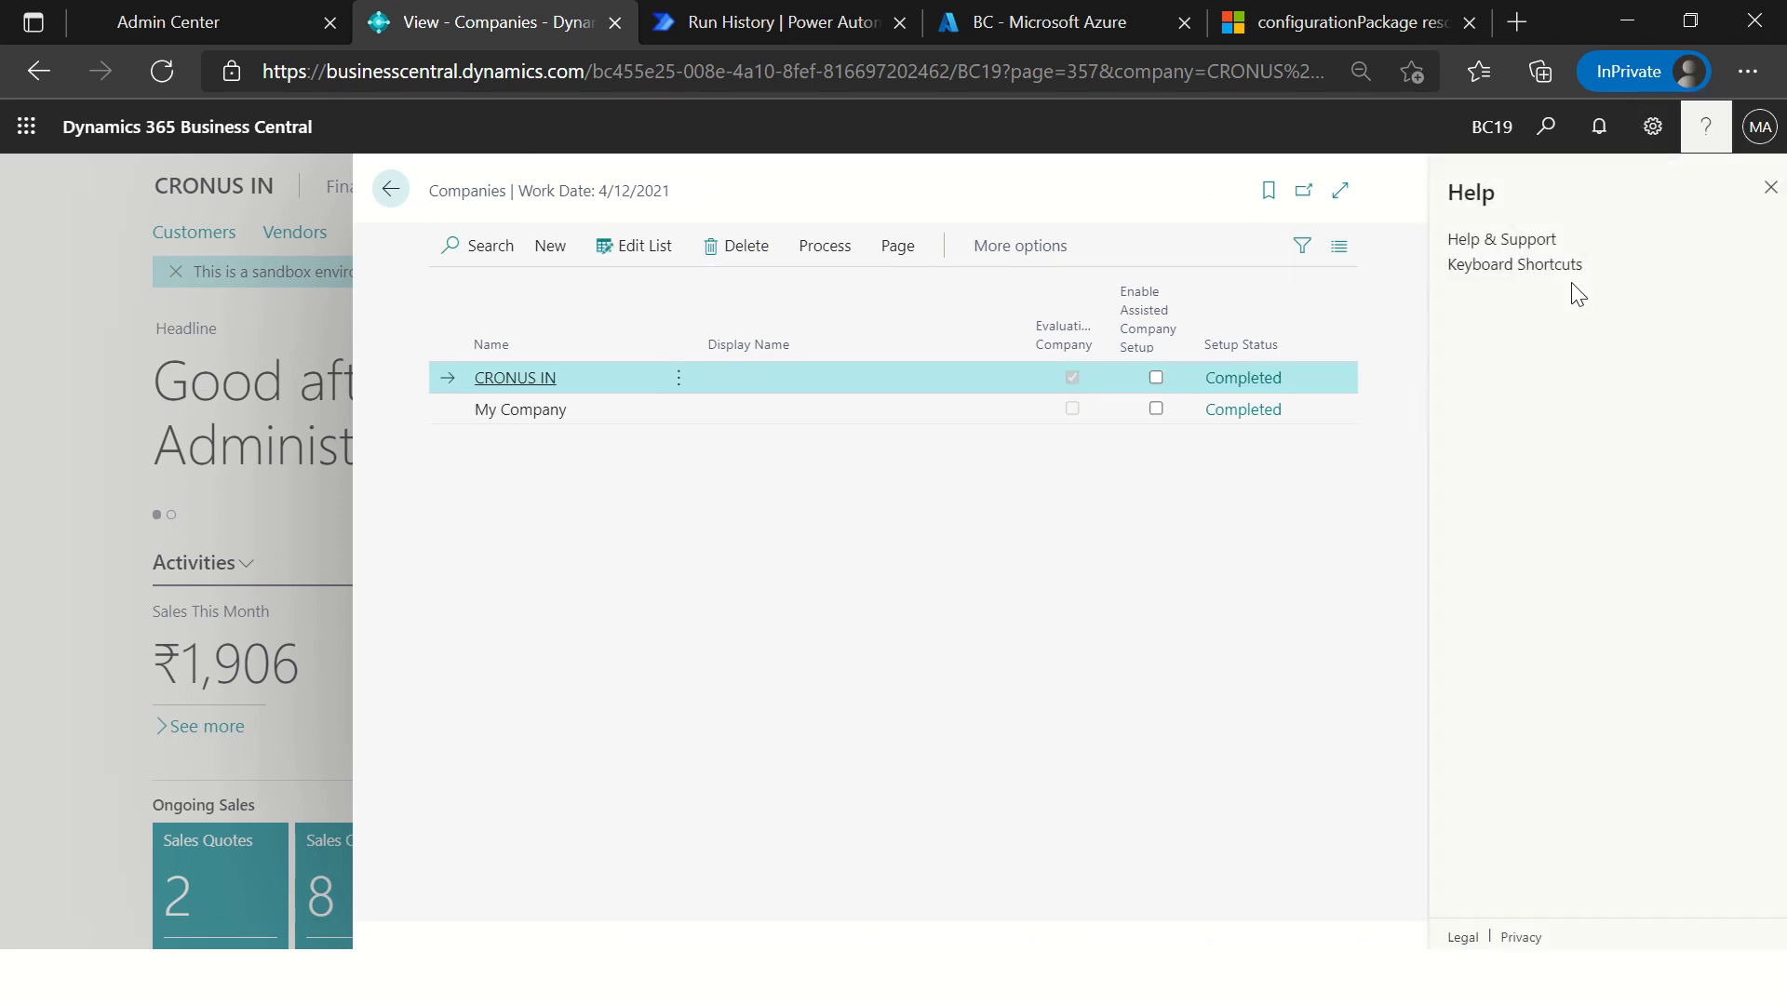
left_click(1510, 241)
scroll(563, 894, "down", 3)
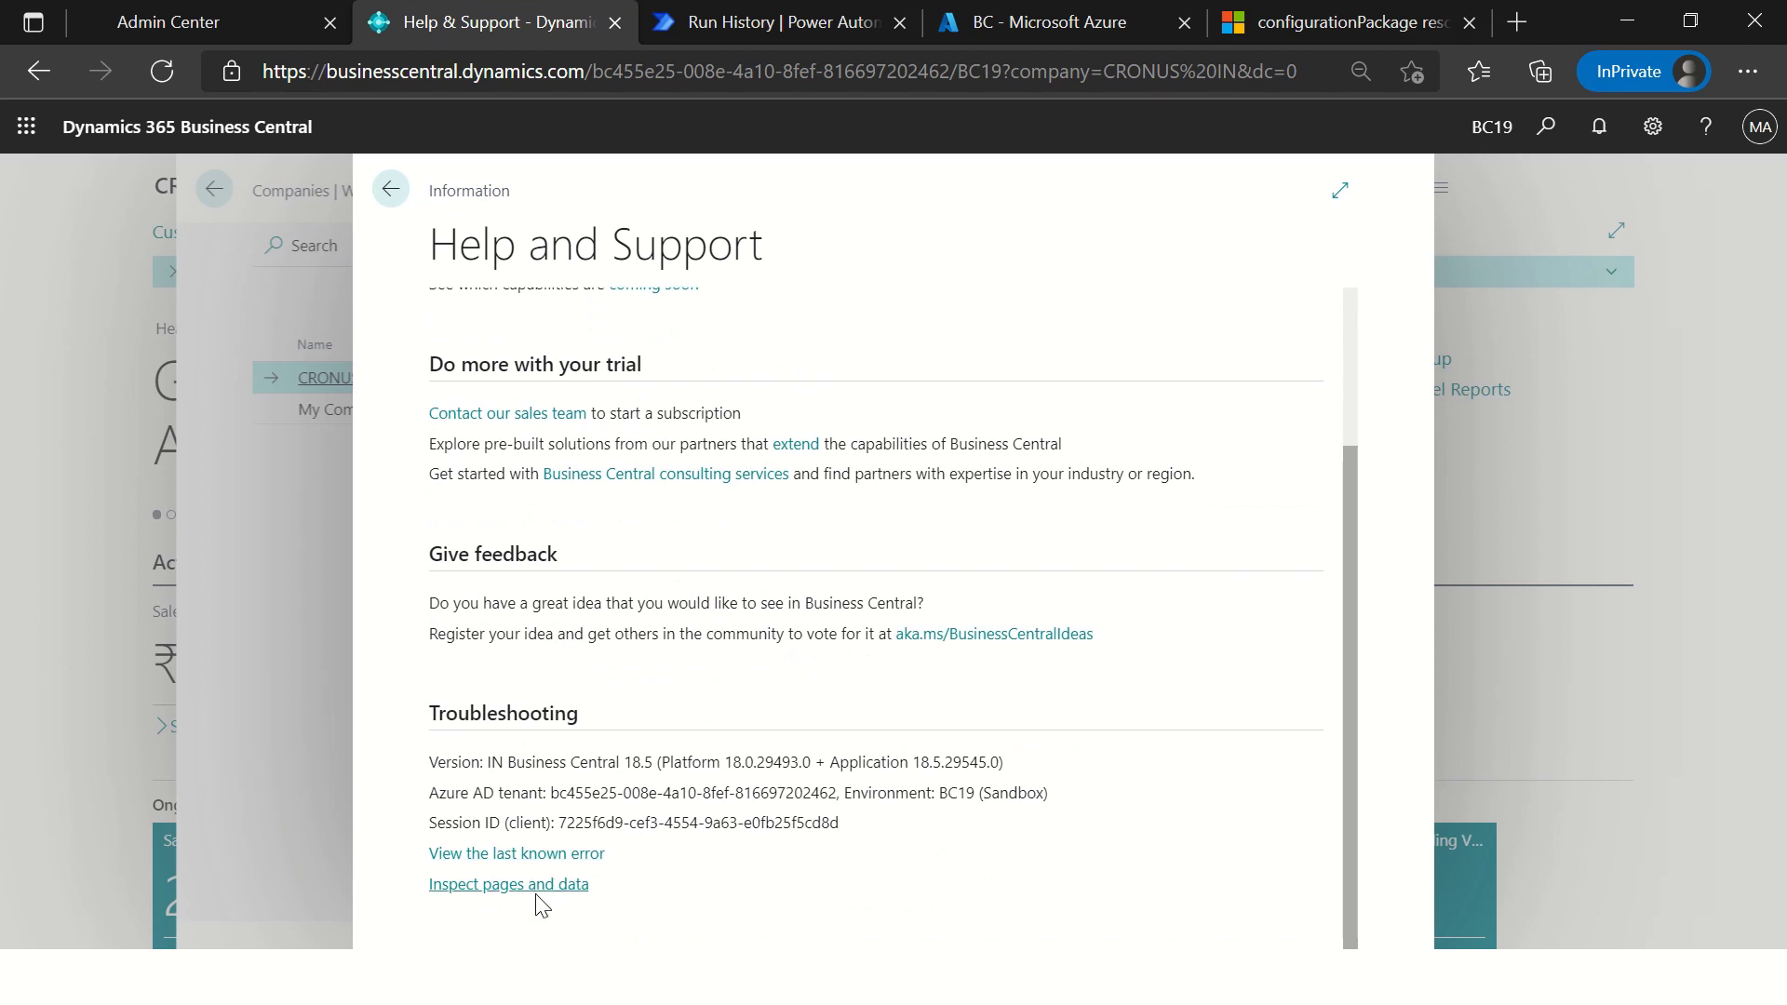
left_click(545, 892)
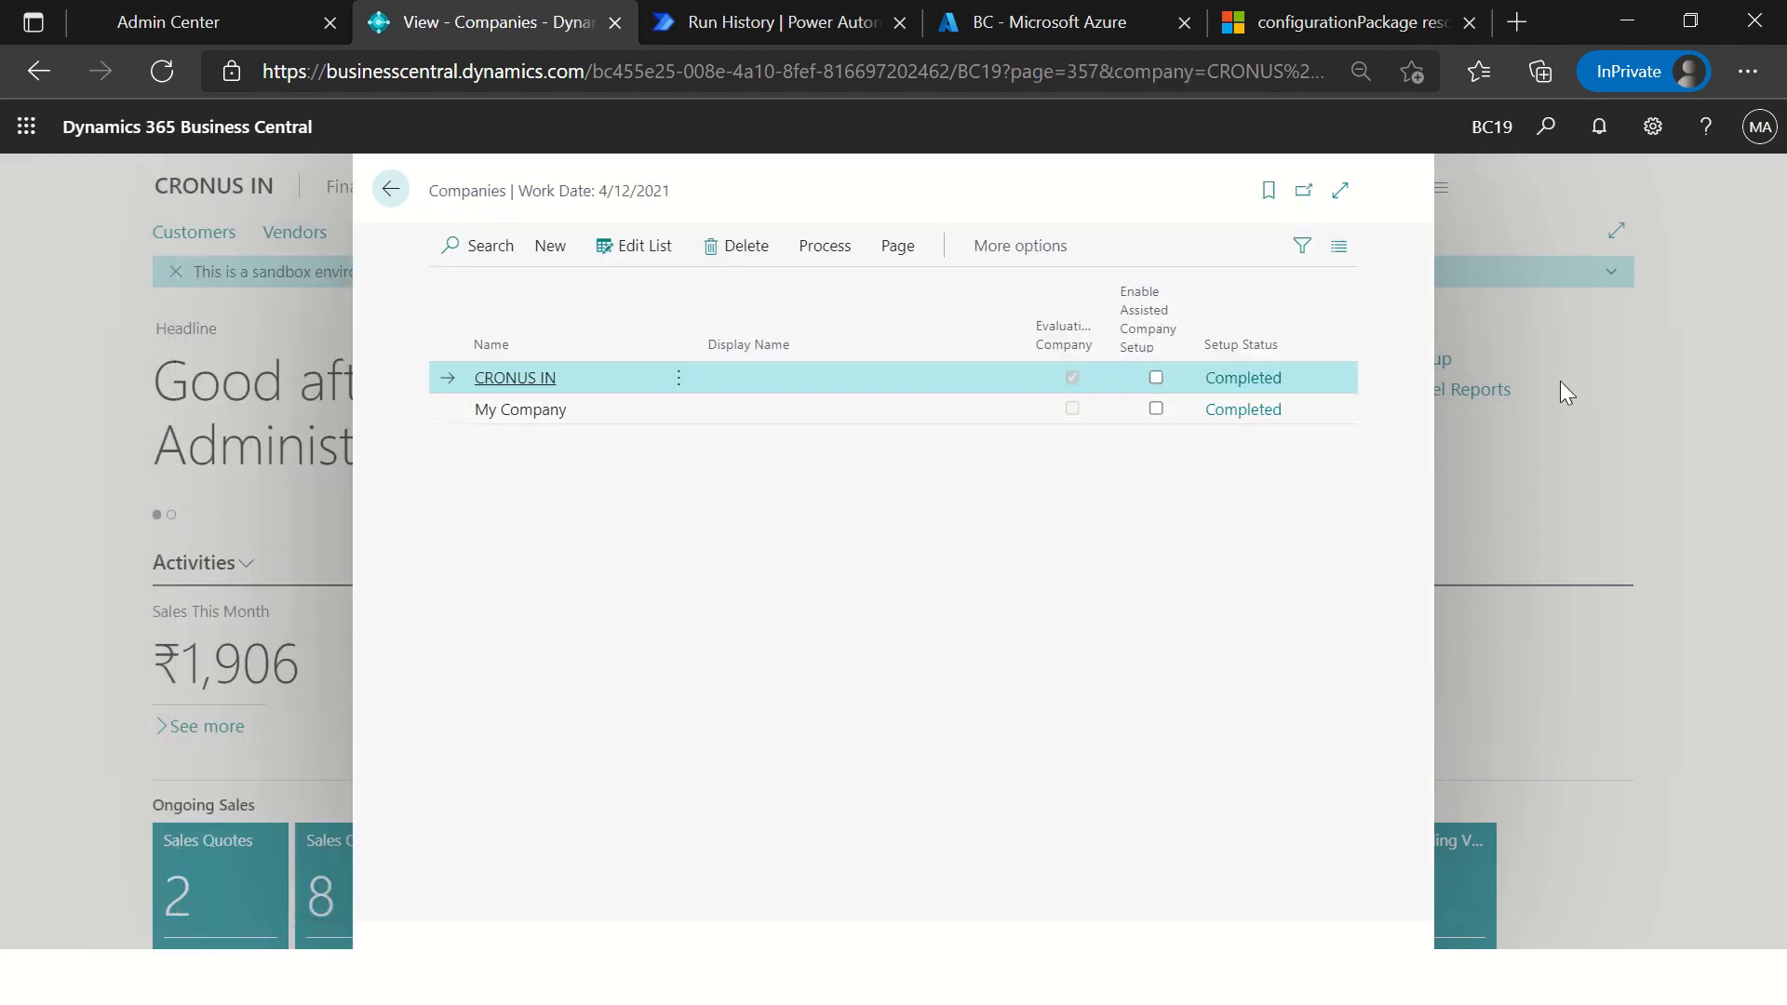
scroll(1564, 885, "down", 3)
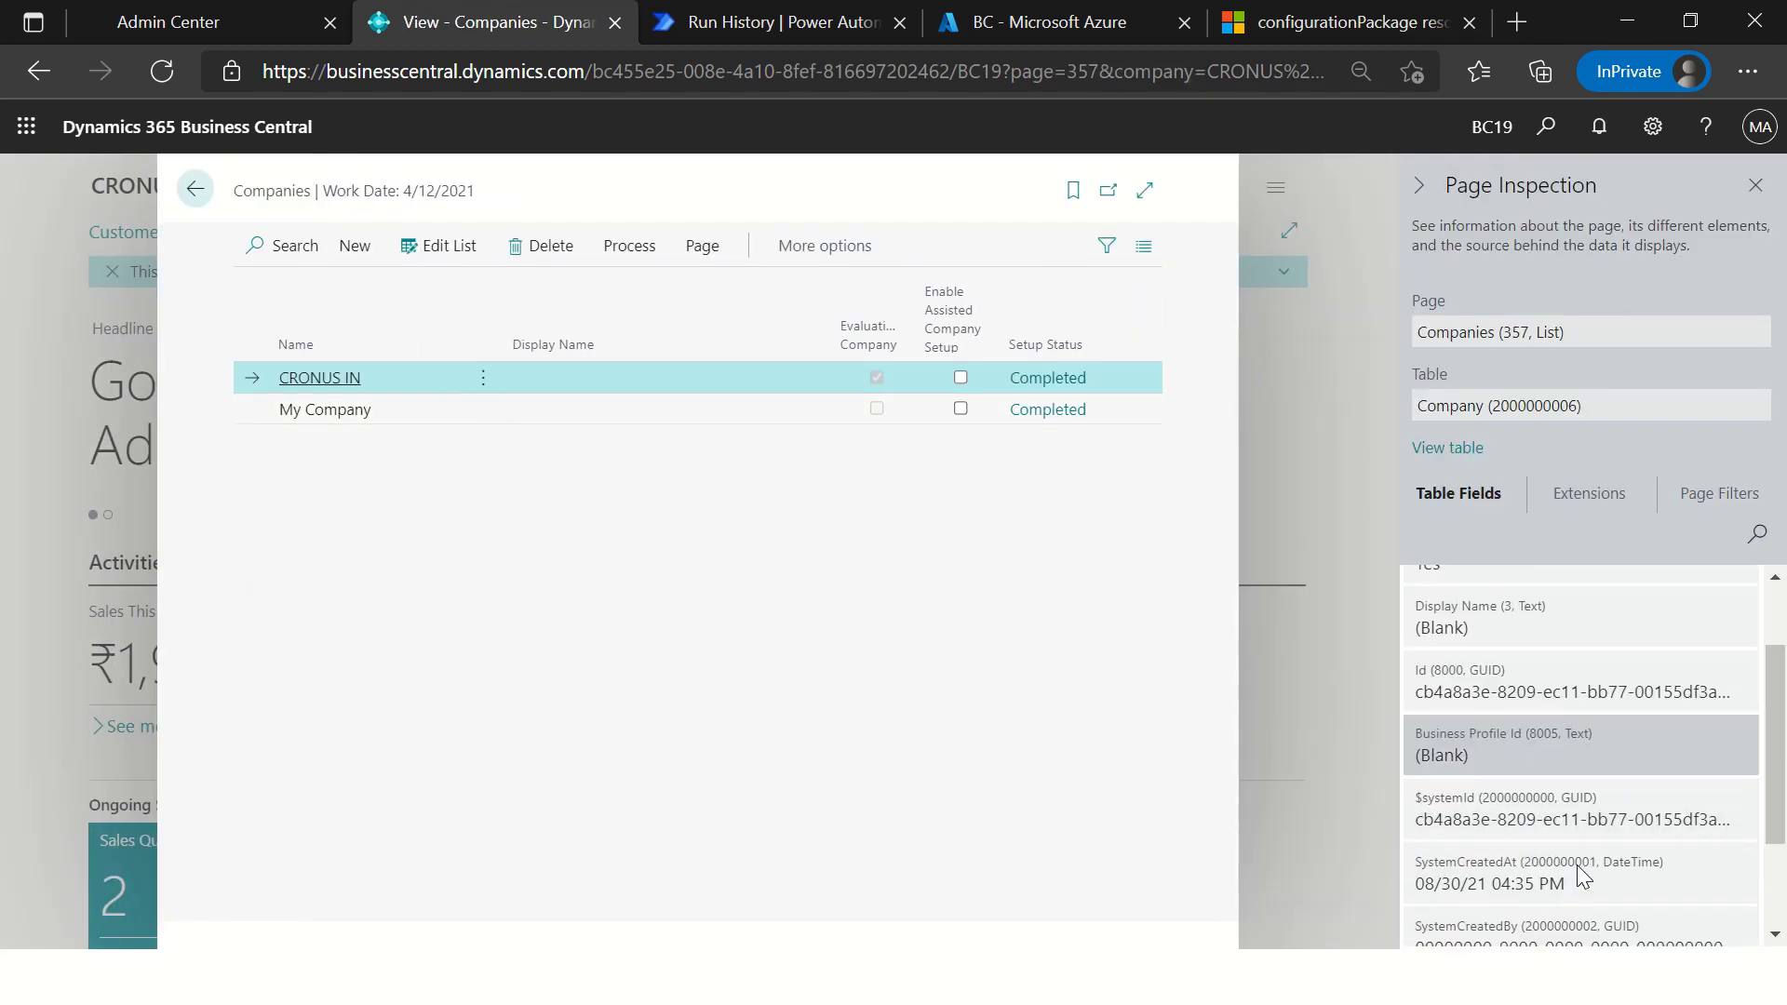
scroll(1579, 862, "down", 1)
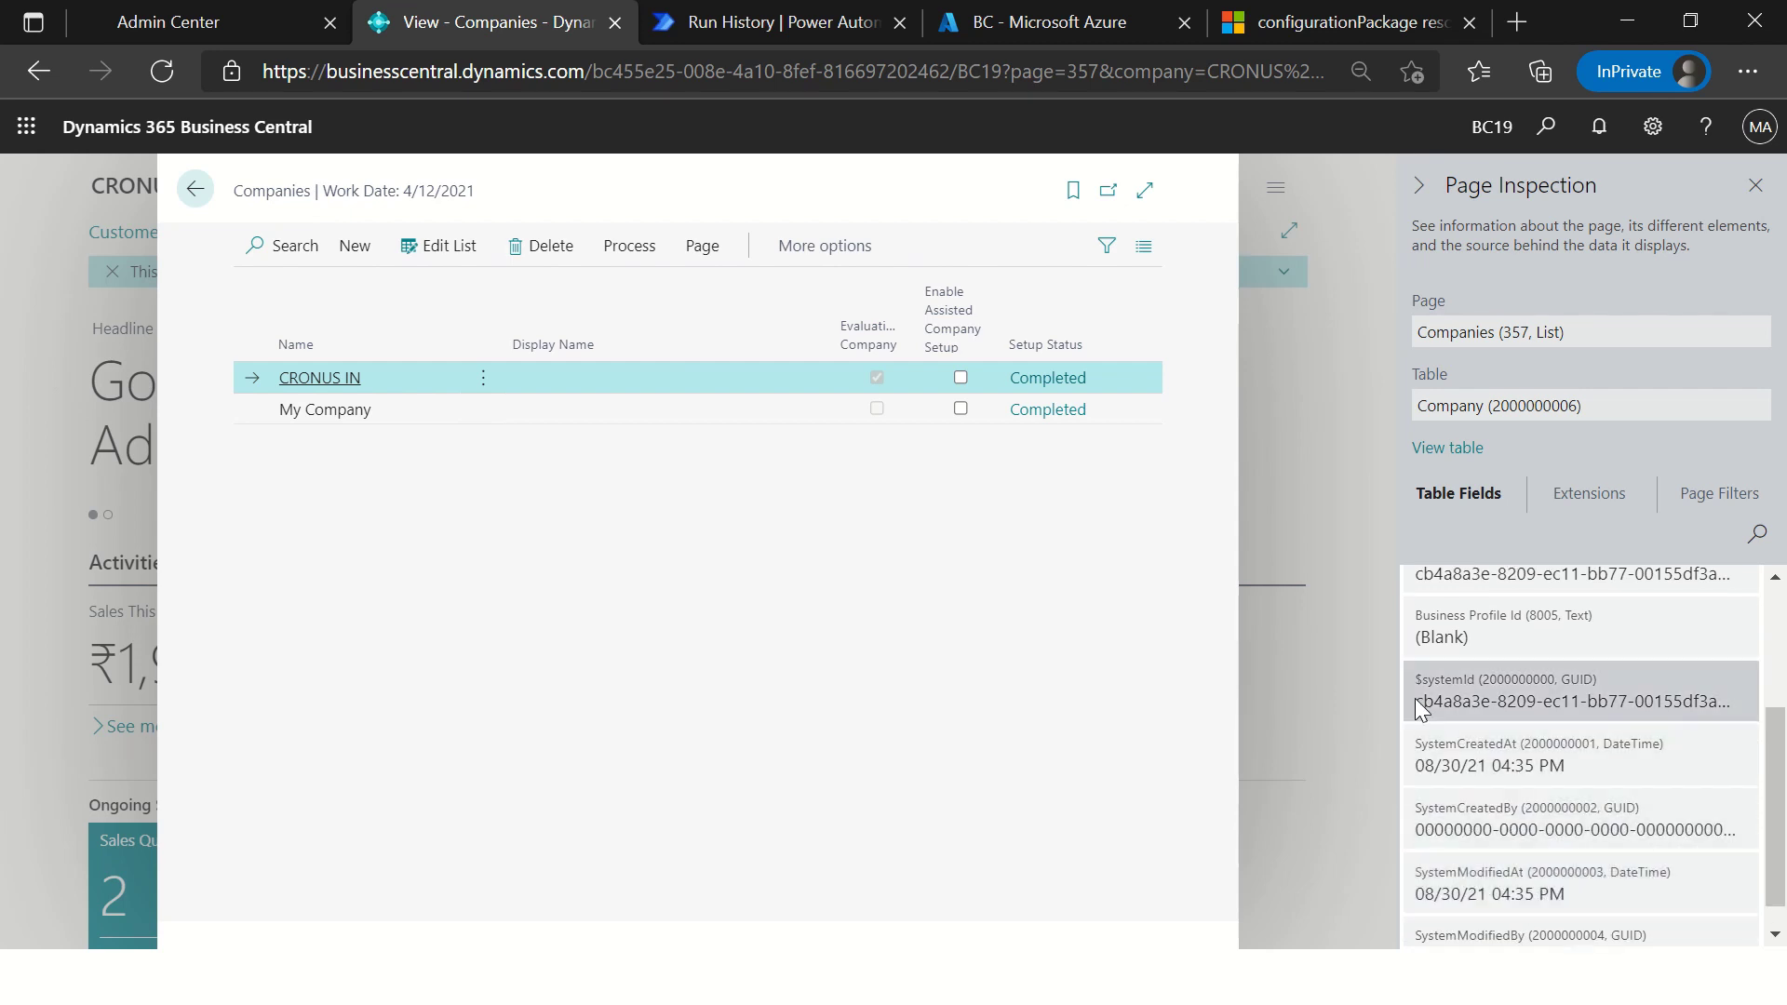
left_click(1521, 722)
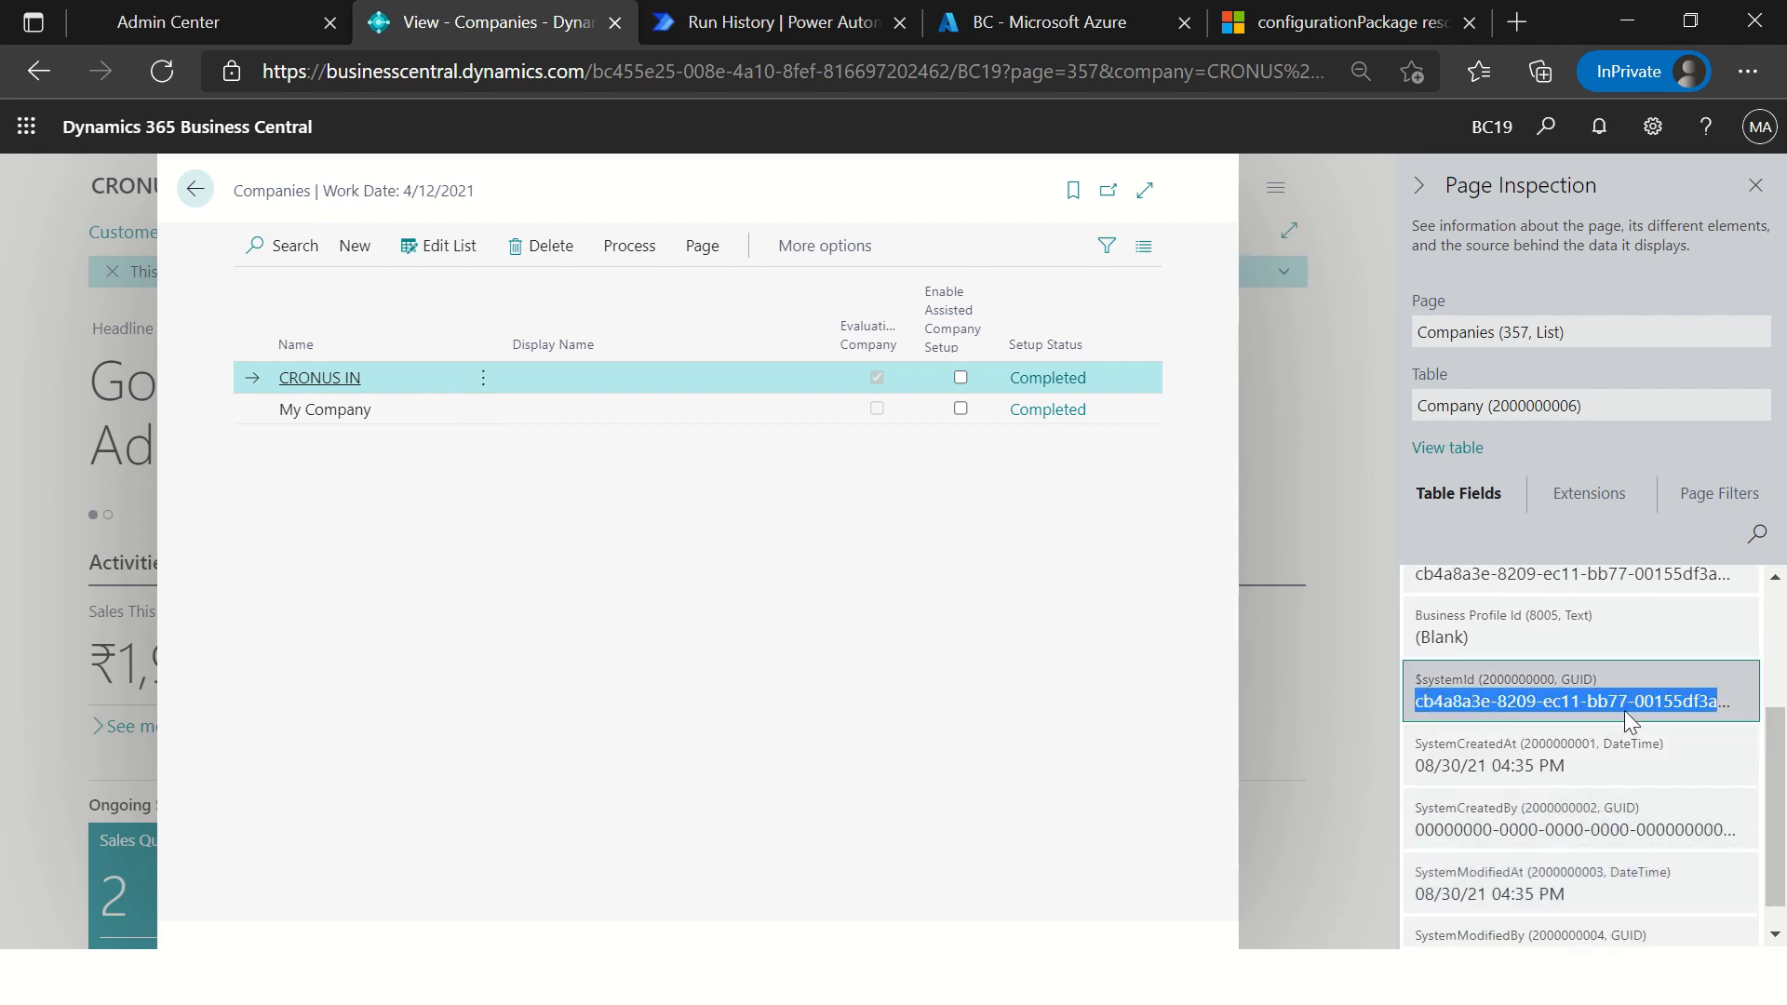
Step: Return to Postman, set the method to GET and remove ()/automationCompanies so that the request URL ends in /companies
key("alt+Tab")
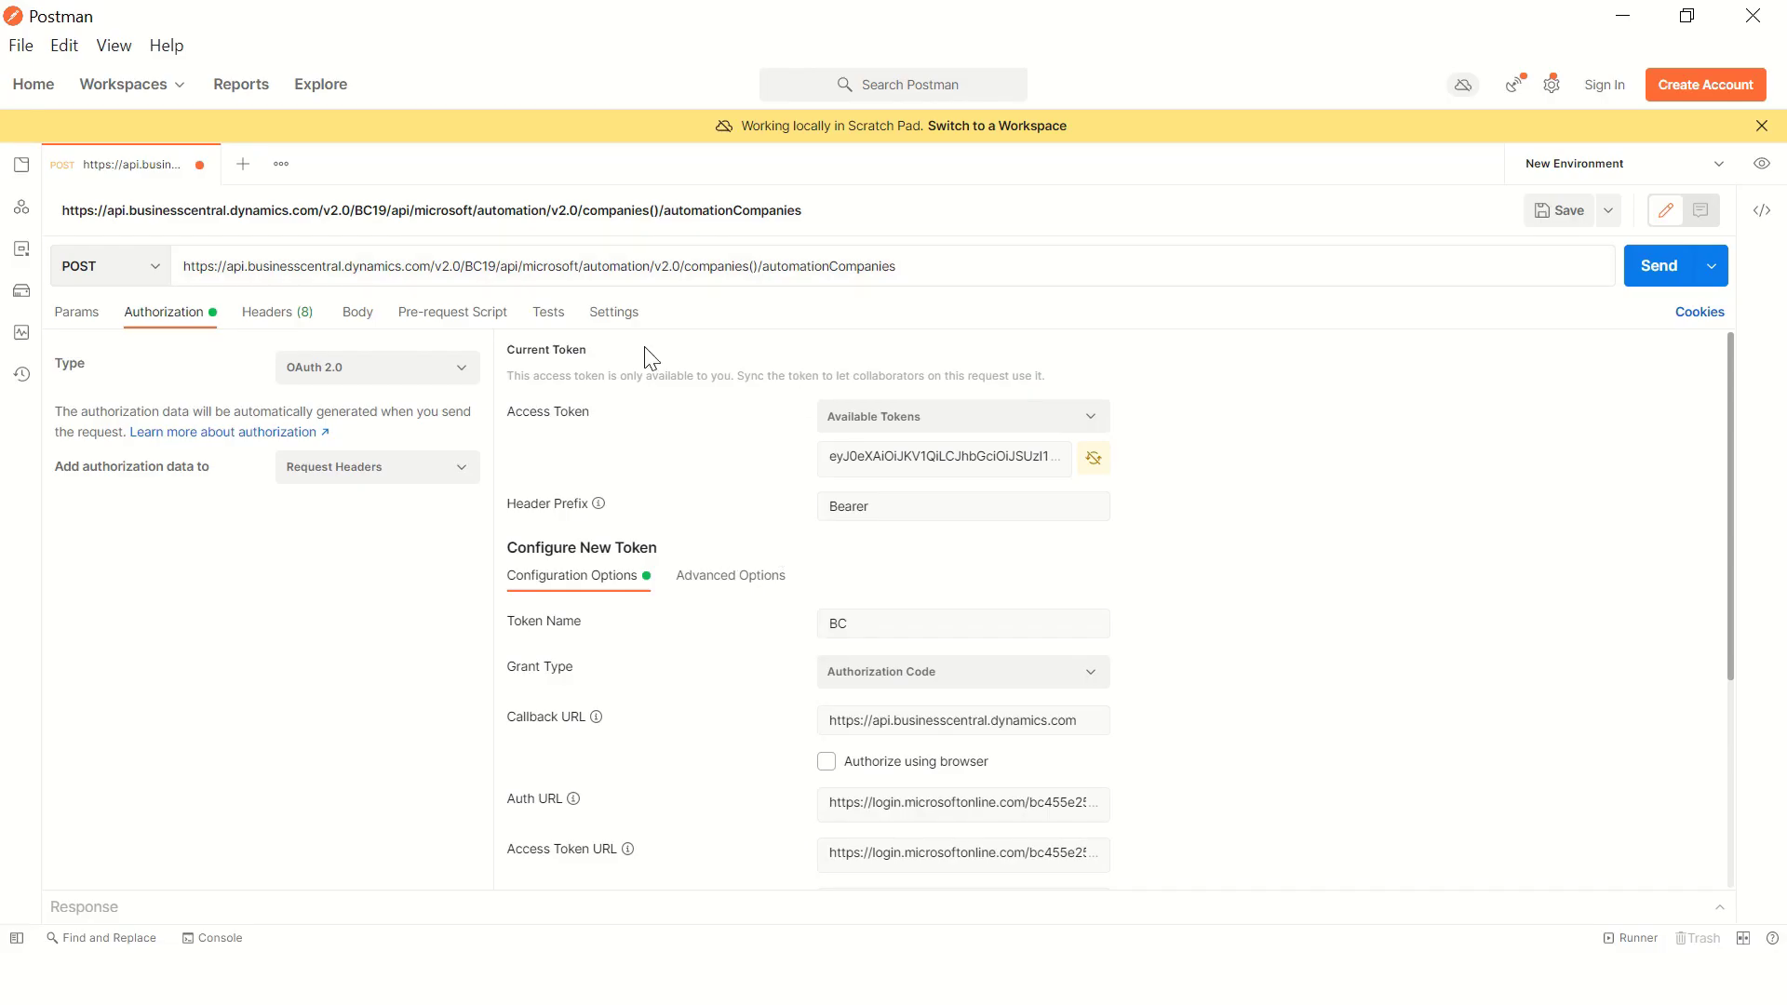
left_click(128, 272)
left_click(110, 312)
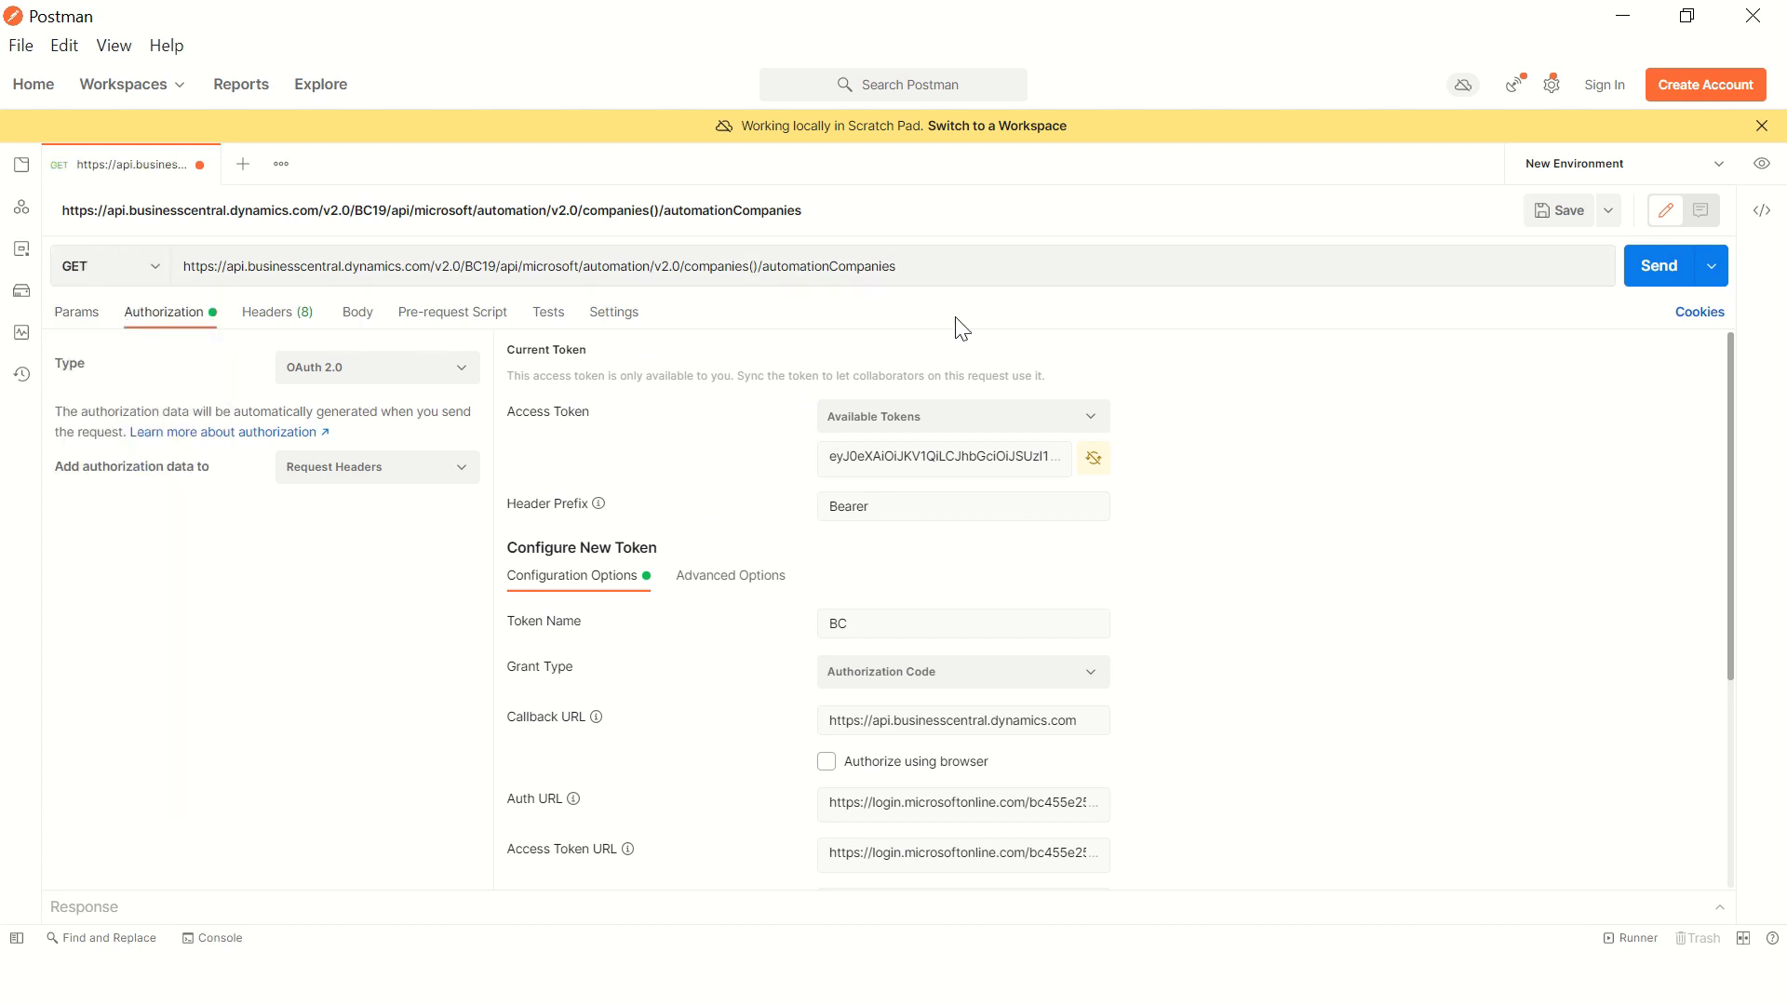
left_click(940, 262)
key("ctrl+shift+Left")
key("ctrl+shift+Left")
key("ctrl+c")
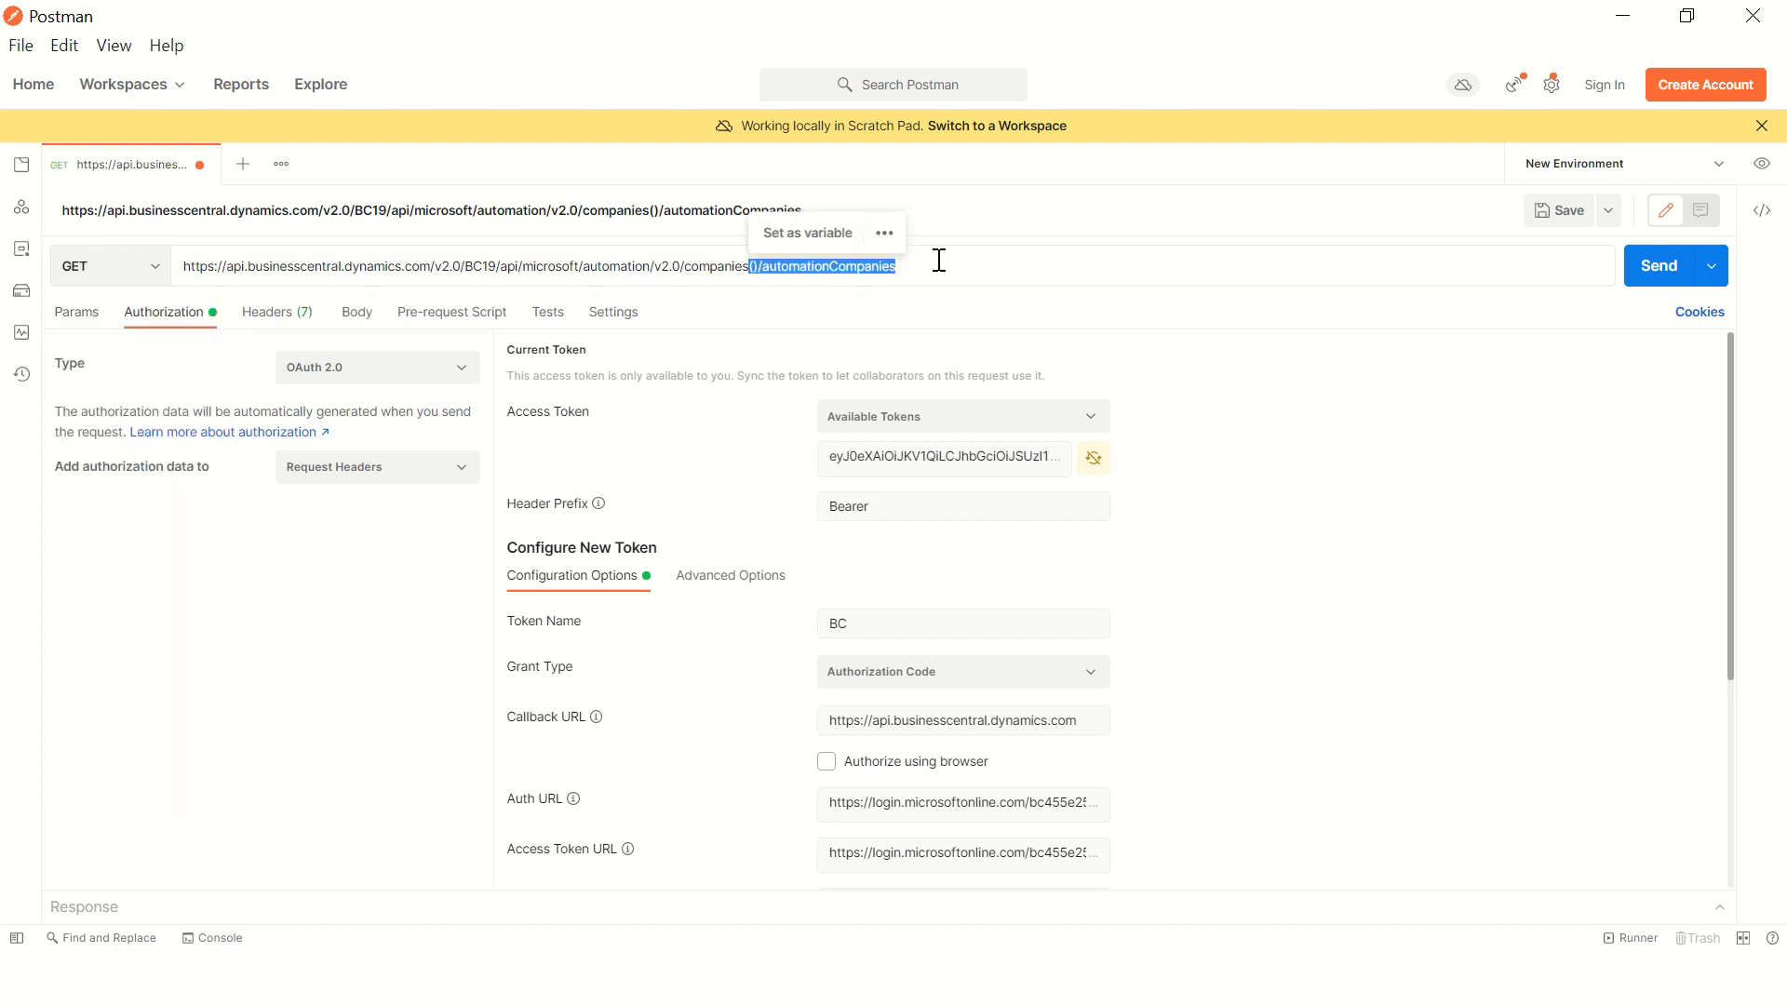
key("BackSpace")
Step: Send the companies request and examine the ID and name of each company in the enlarged response body
left_click(1653, 270)
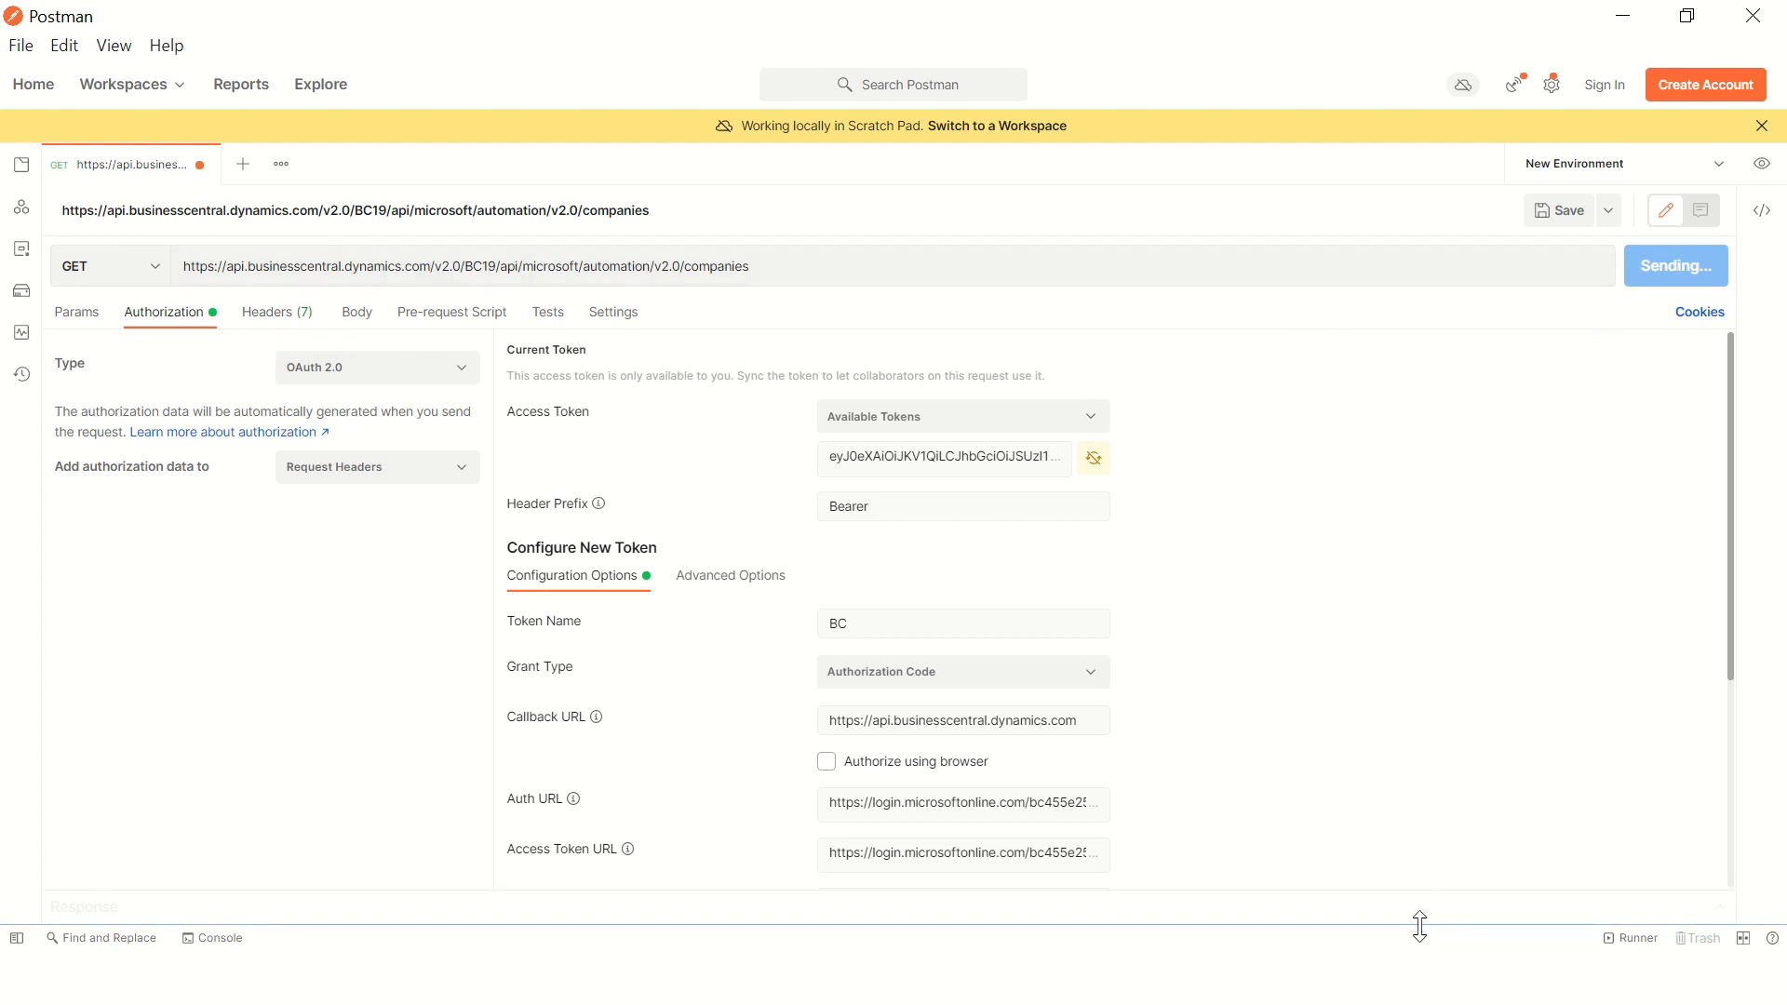
left_click_drag(1417, 928, 1363, 619)
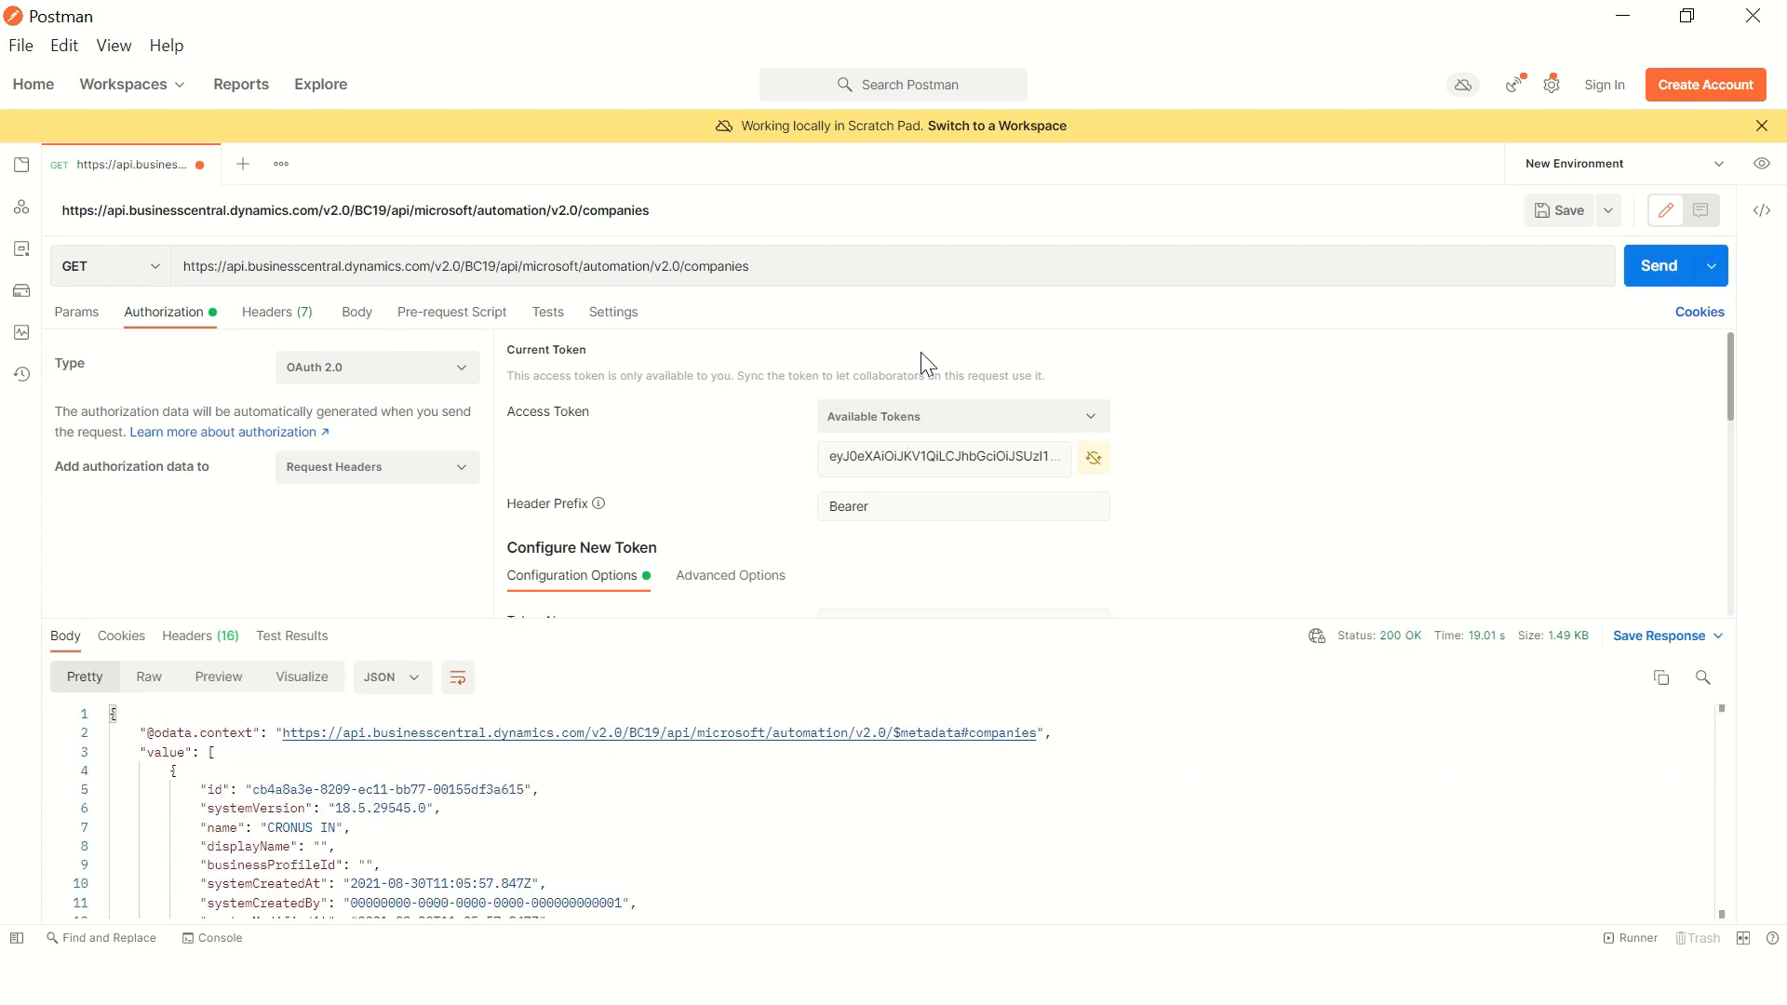
scroll(644, 819, "down", 5)
scroll(646, 818, "up", 3)
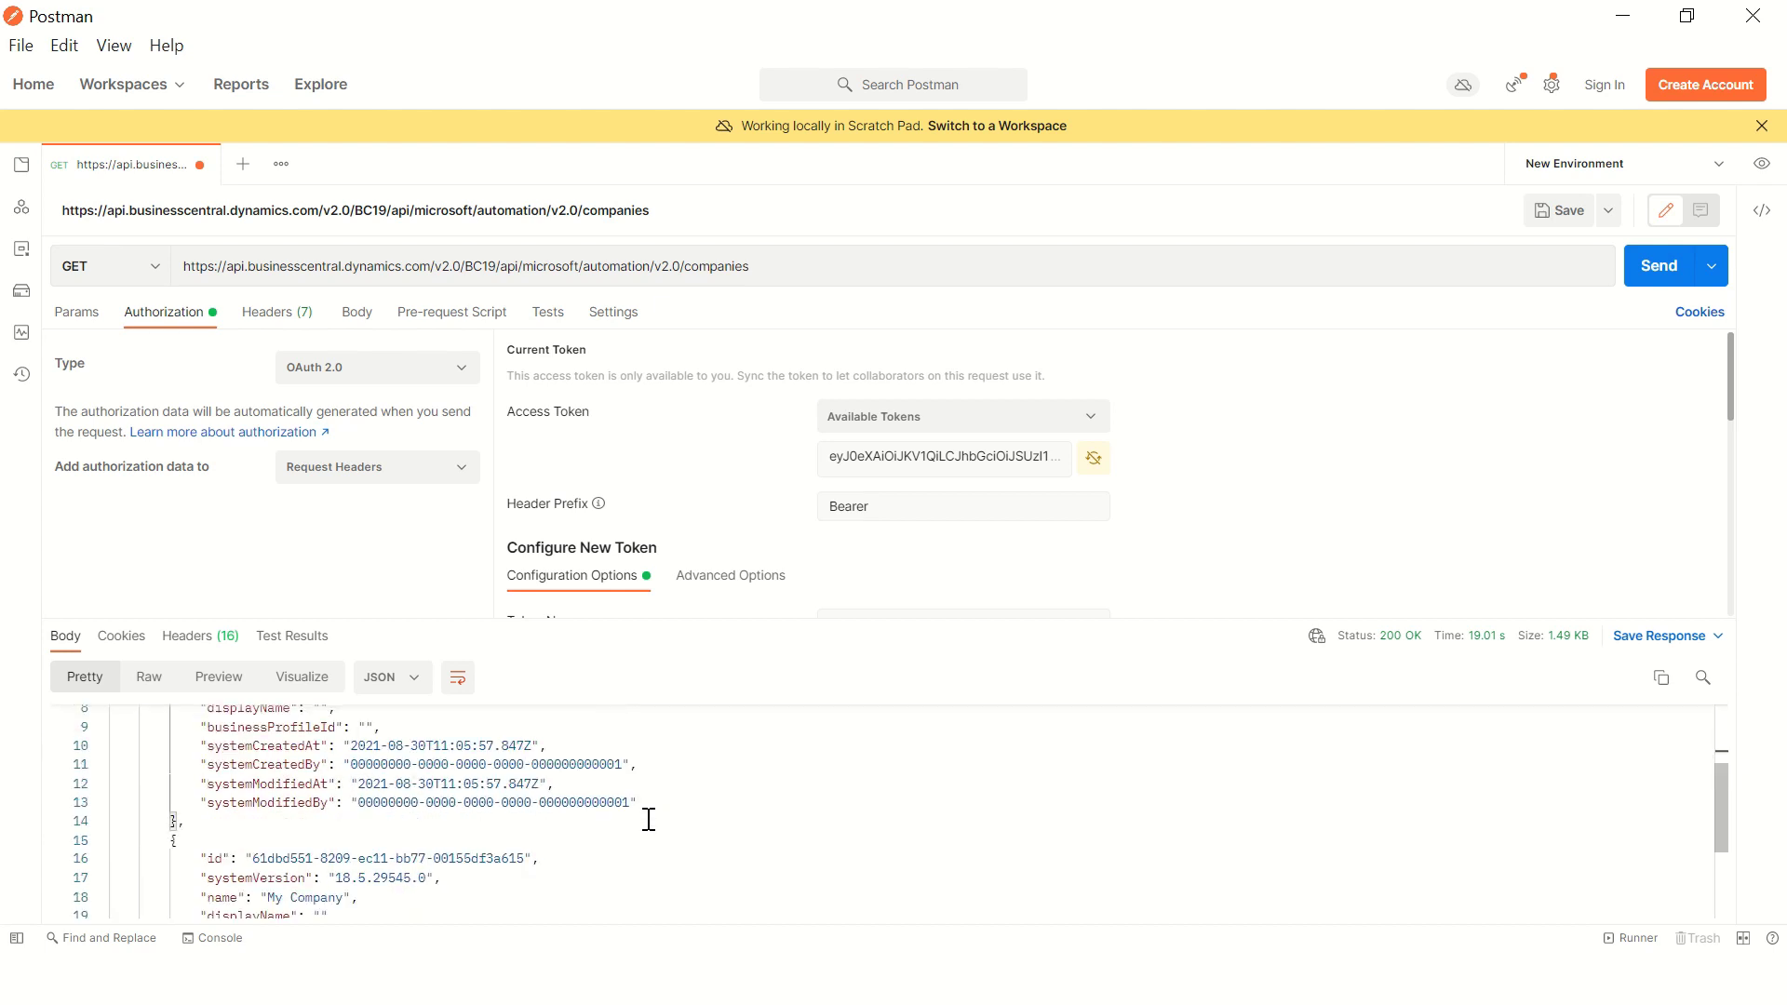
left_click_drag(655, 619, 650, 431)
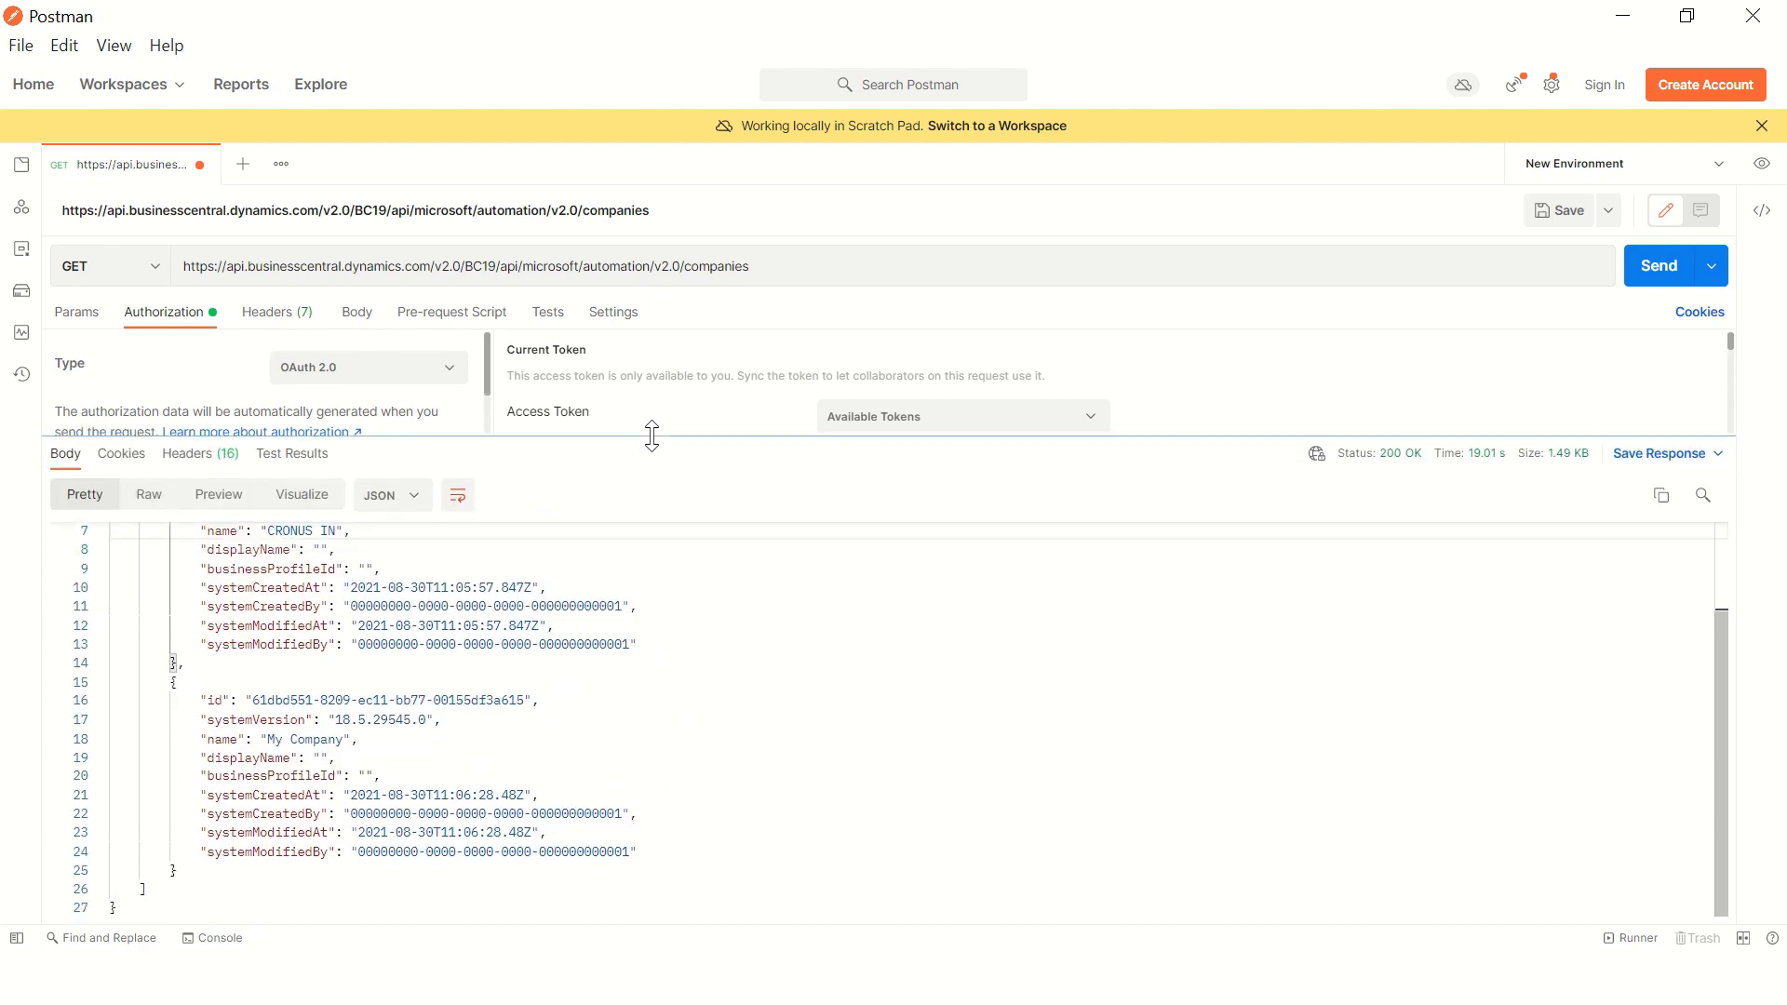
left_click(642, 683)
scroll(638, 681, "up", 2)
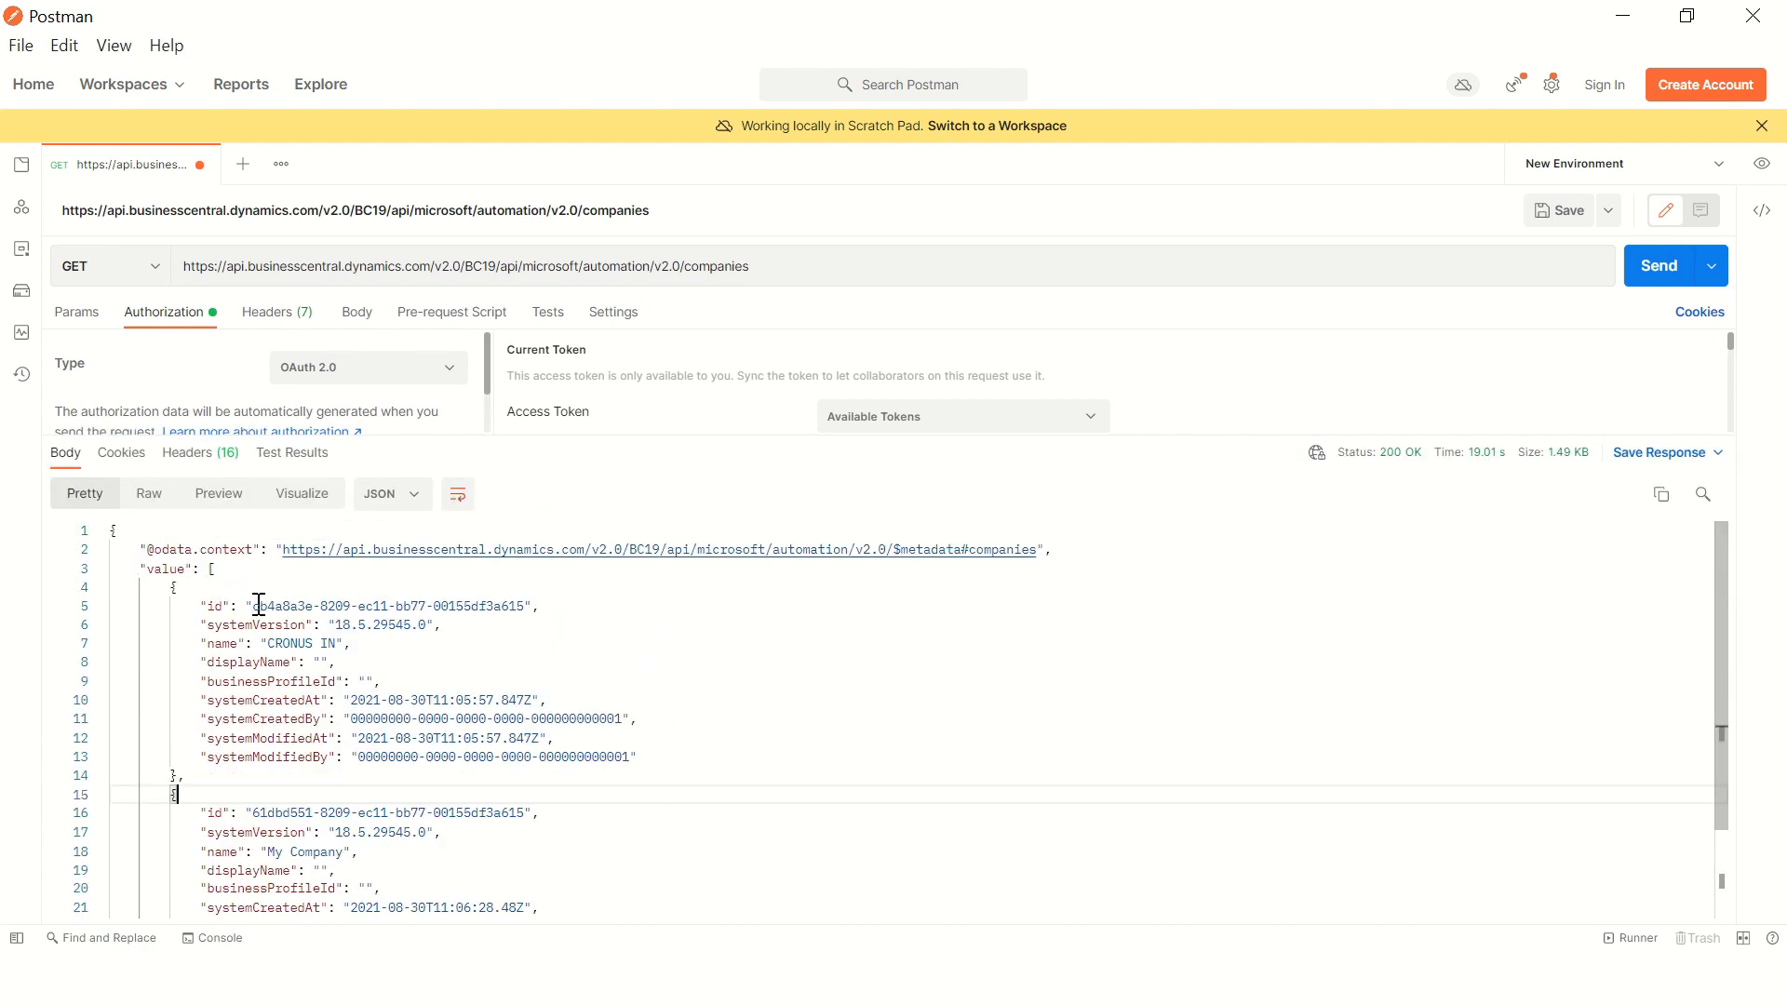
Step: Complete the request URL as companies(cb4a8a3e-8209-ec11-bb77-00155df3a615)/automationCompanies with the CRONUS IN ID from the response, and set the method to POST
left_click_drag(255, 606, 519, 606)
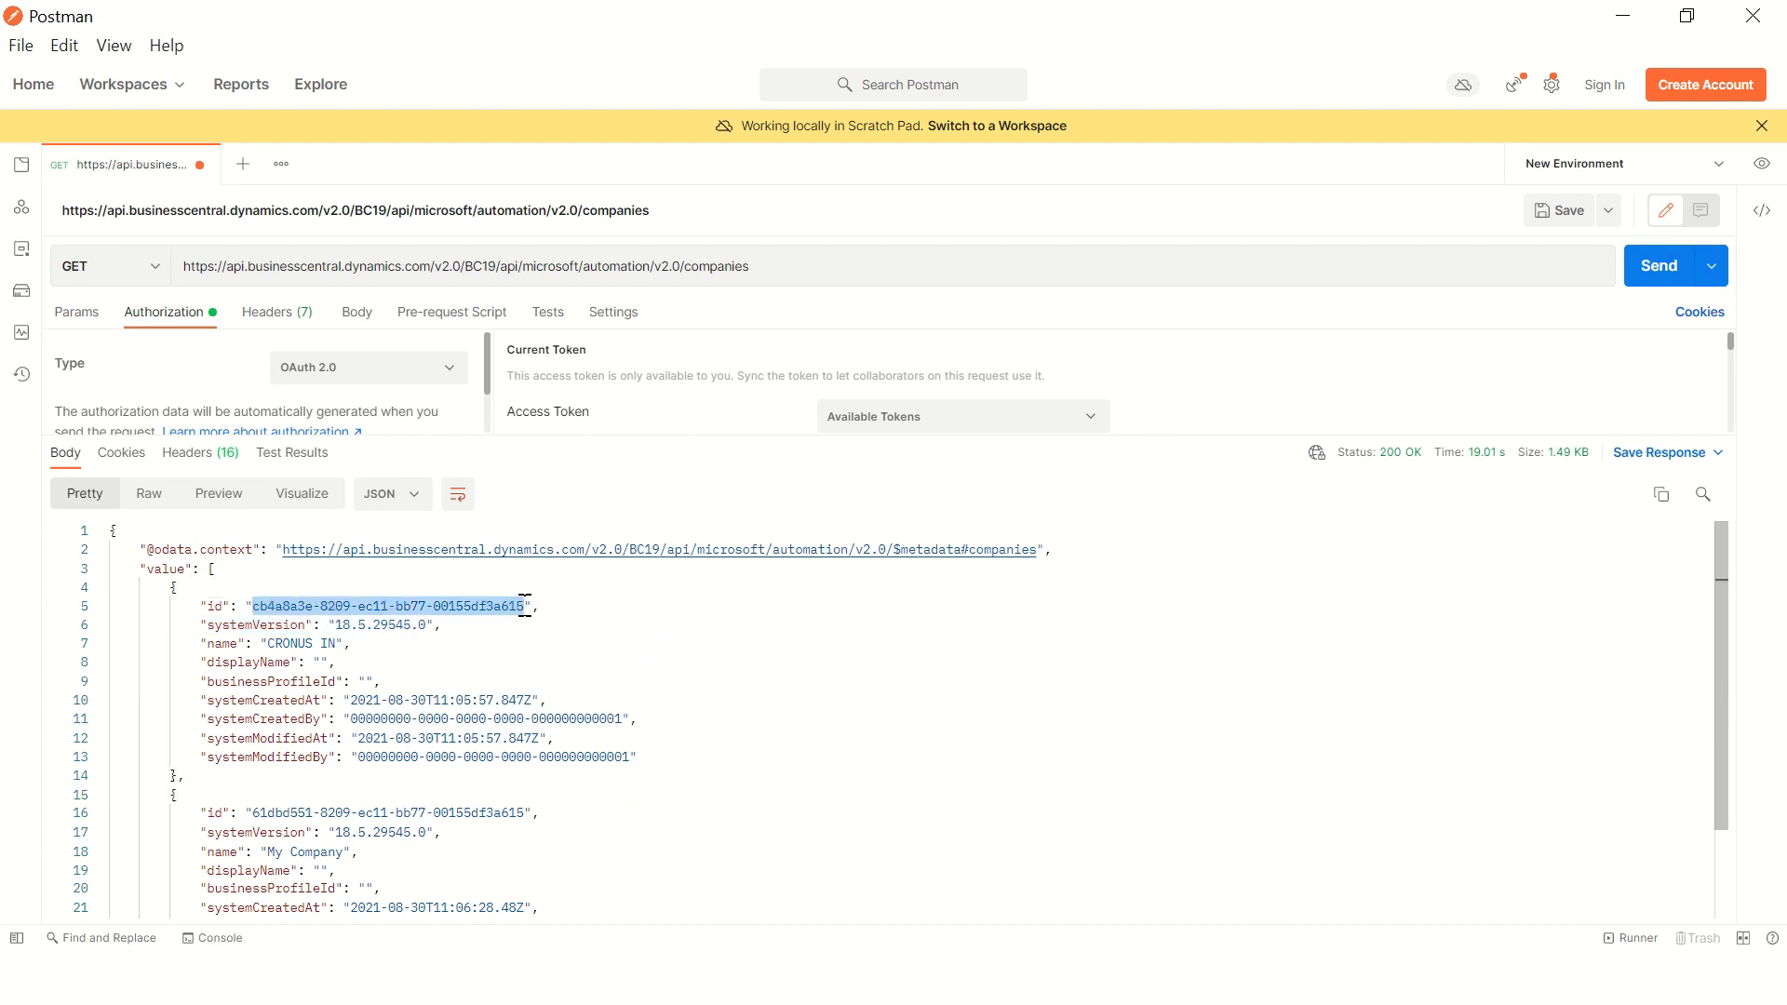
left_click(914, 264)
key("ctrl+v")
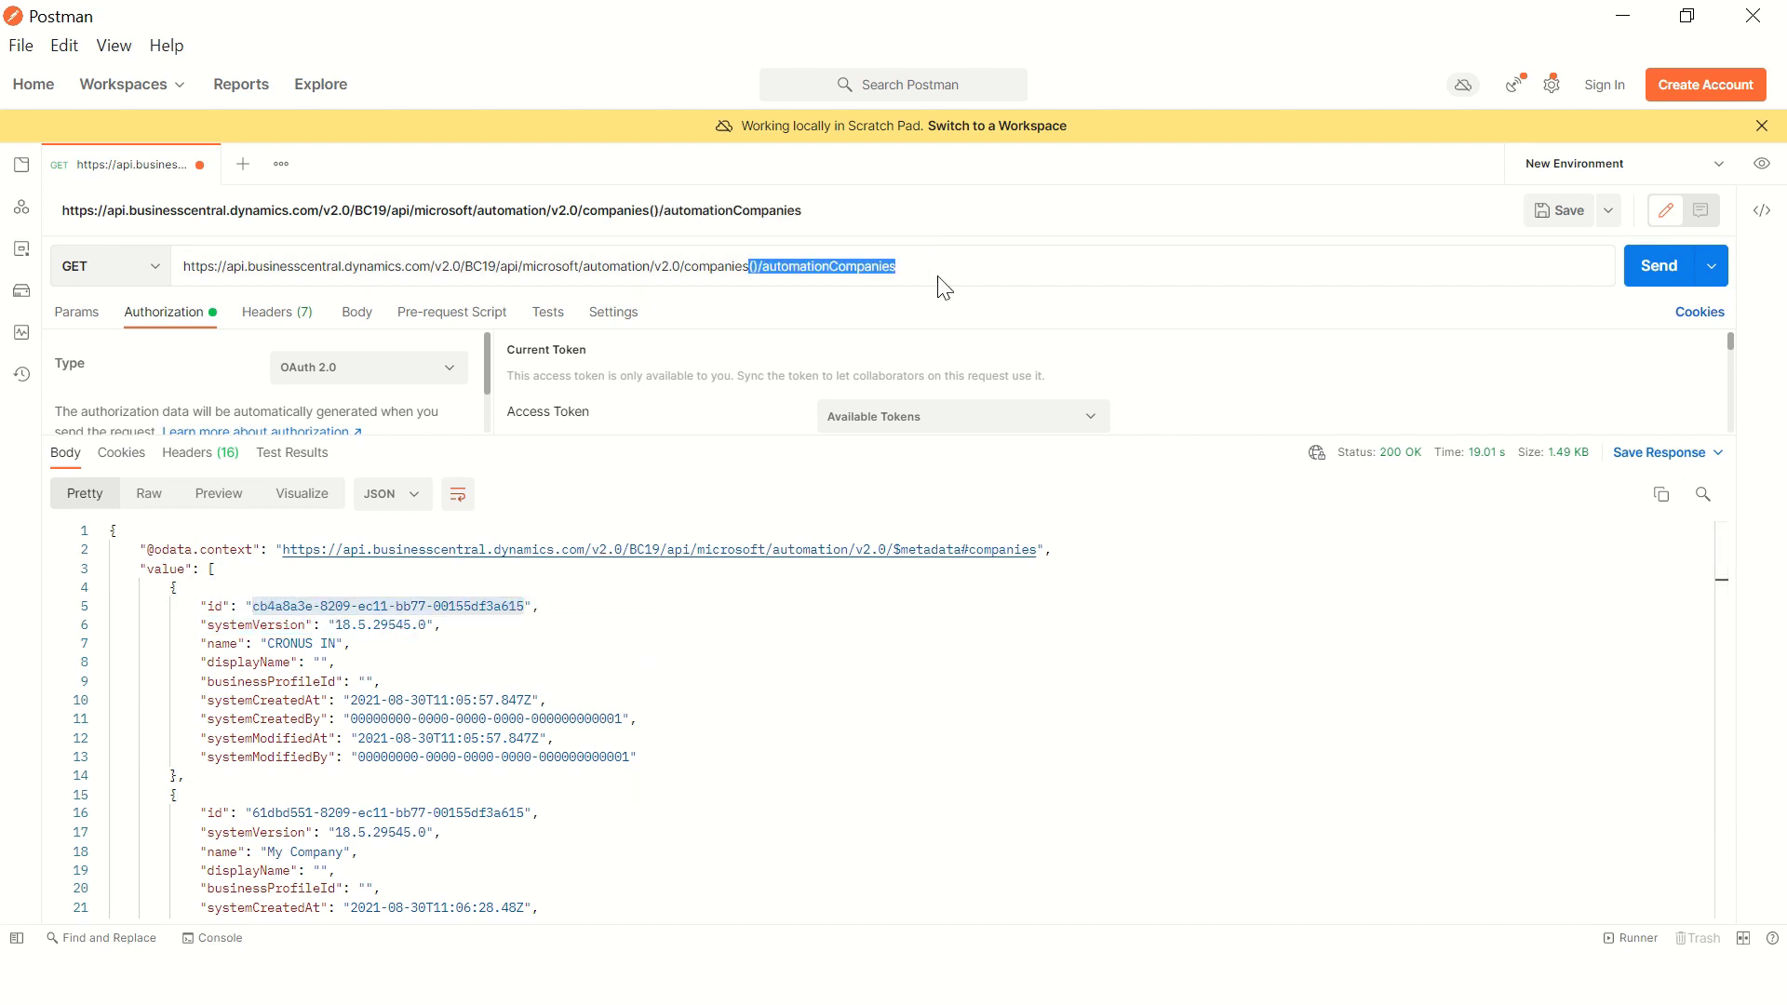
left_click(754, 267)
type("f536bb17-6a09-ec11-bb73-000d3a39a7d0")
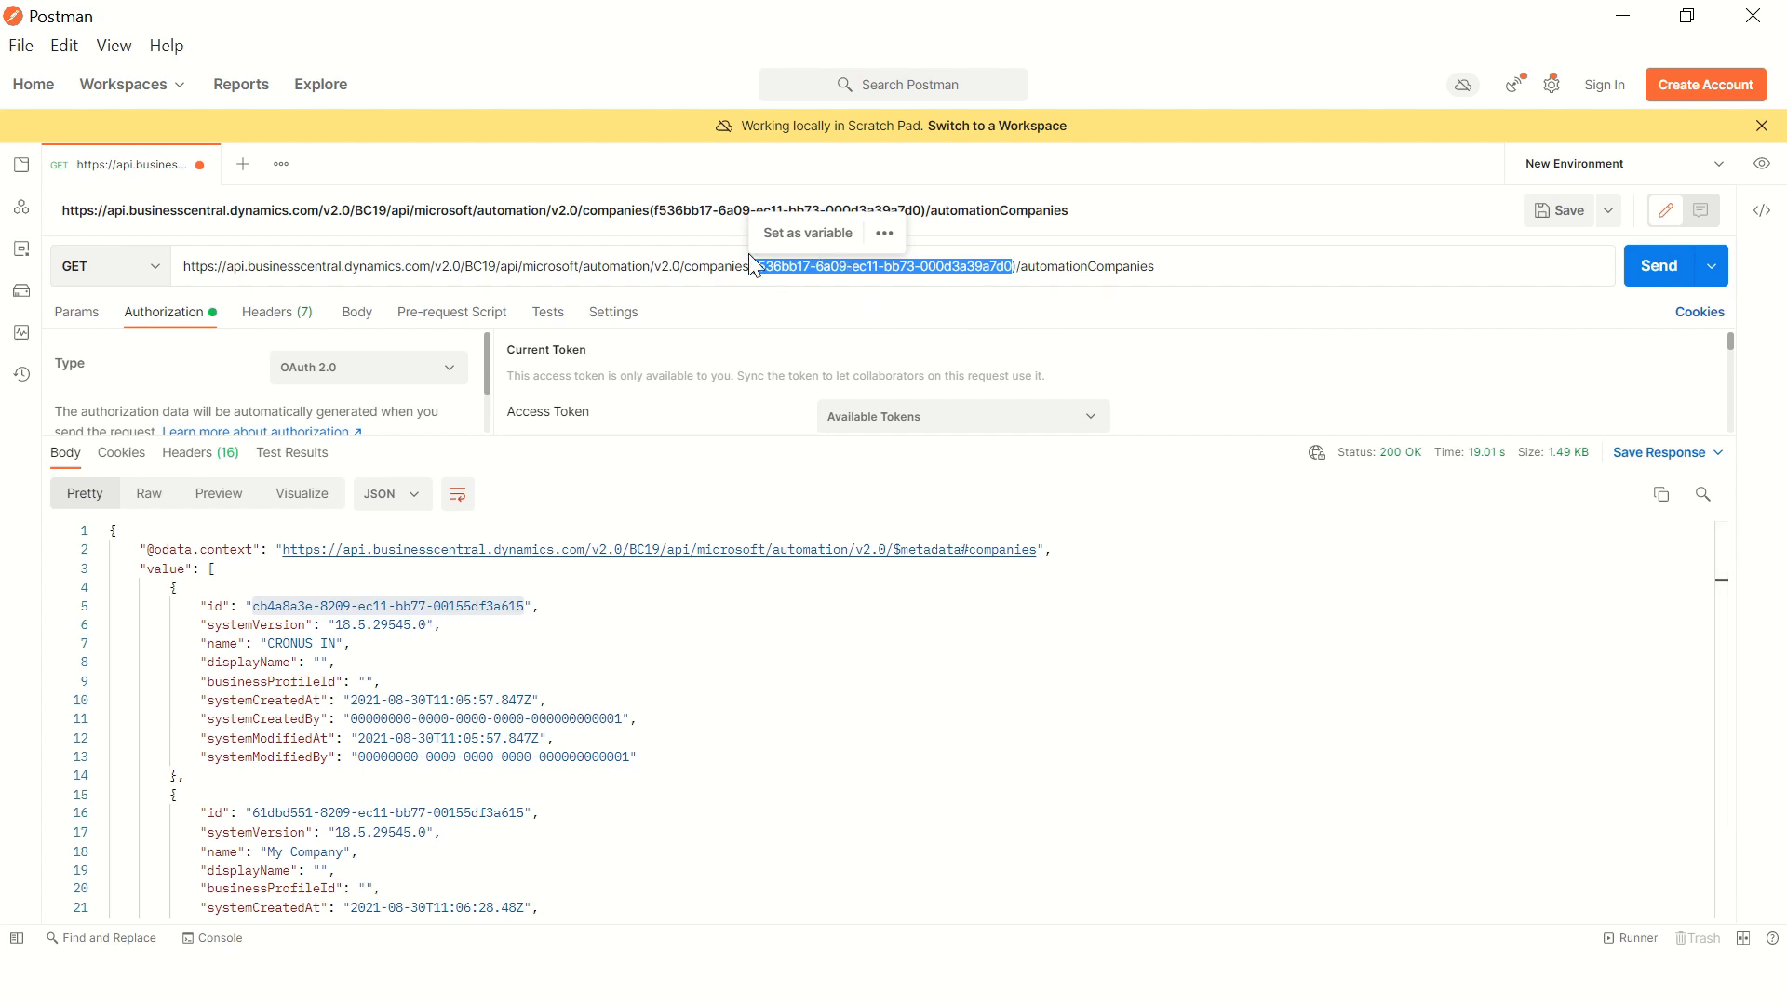
type("cb4a8a3e-8209-ec11-bb77-00155df3a615")
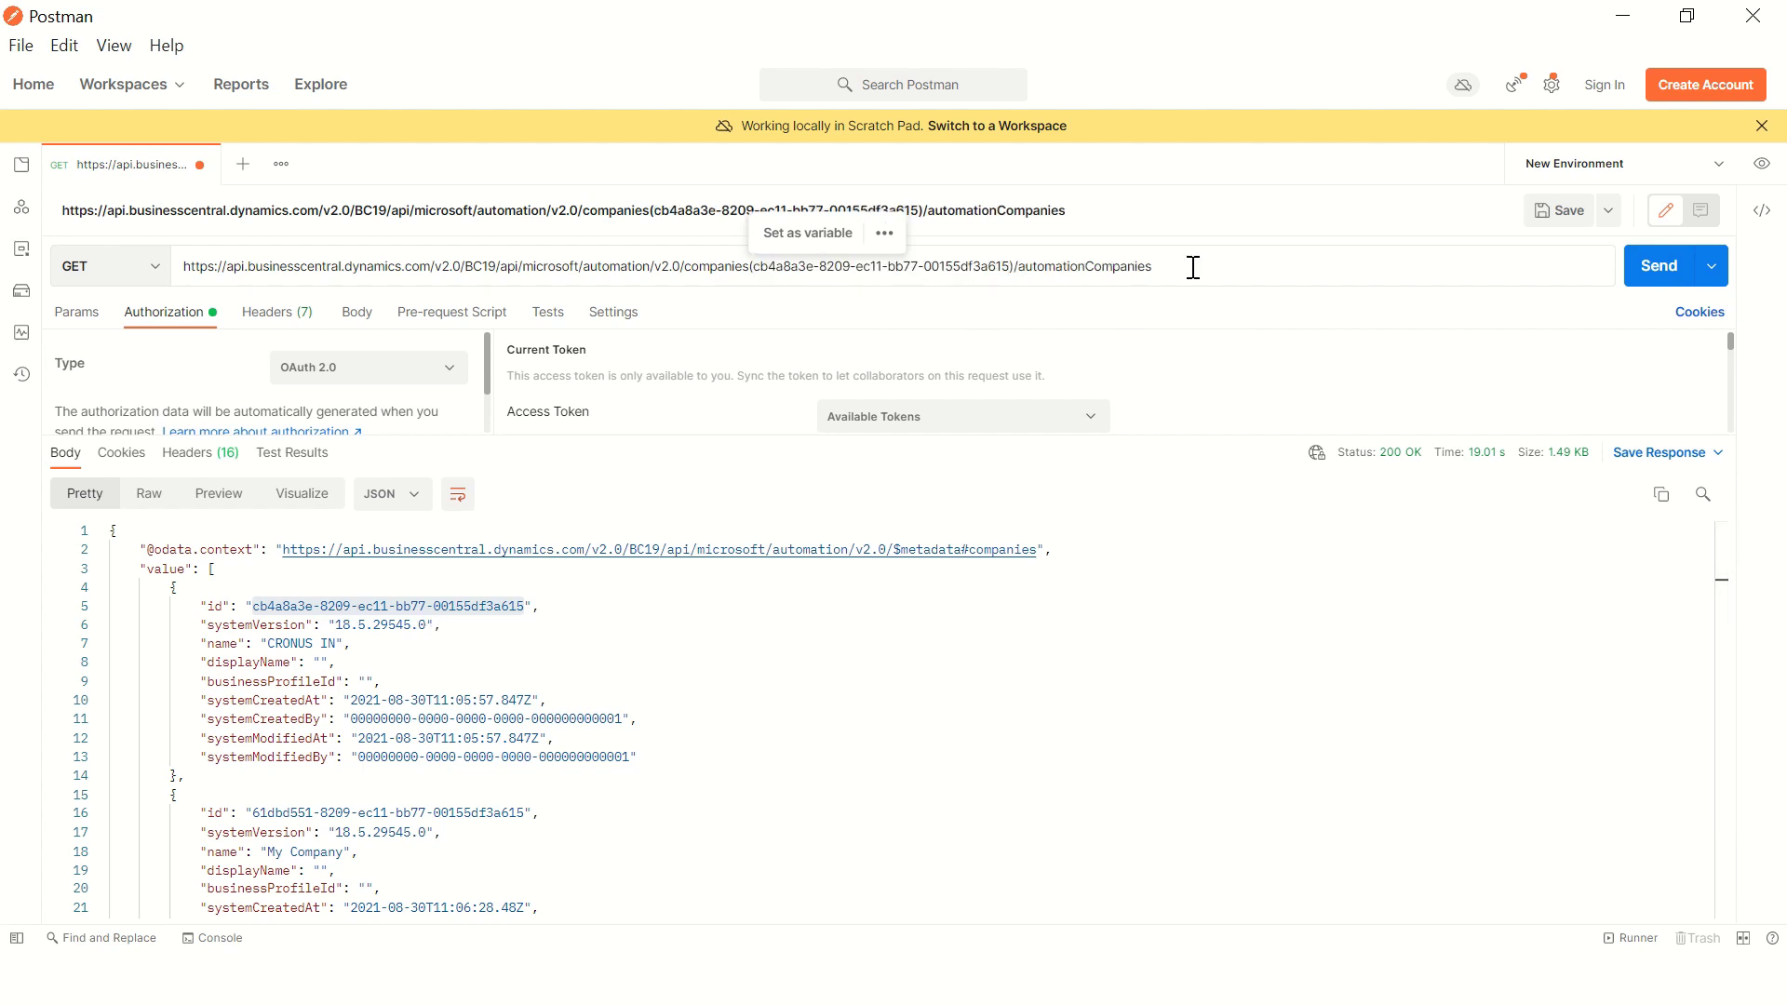
left_click(1195, 265)
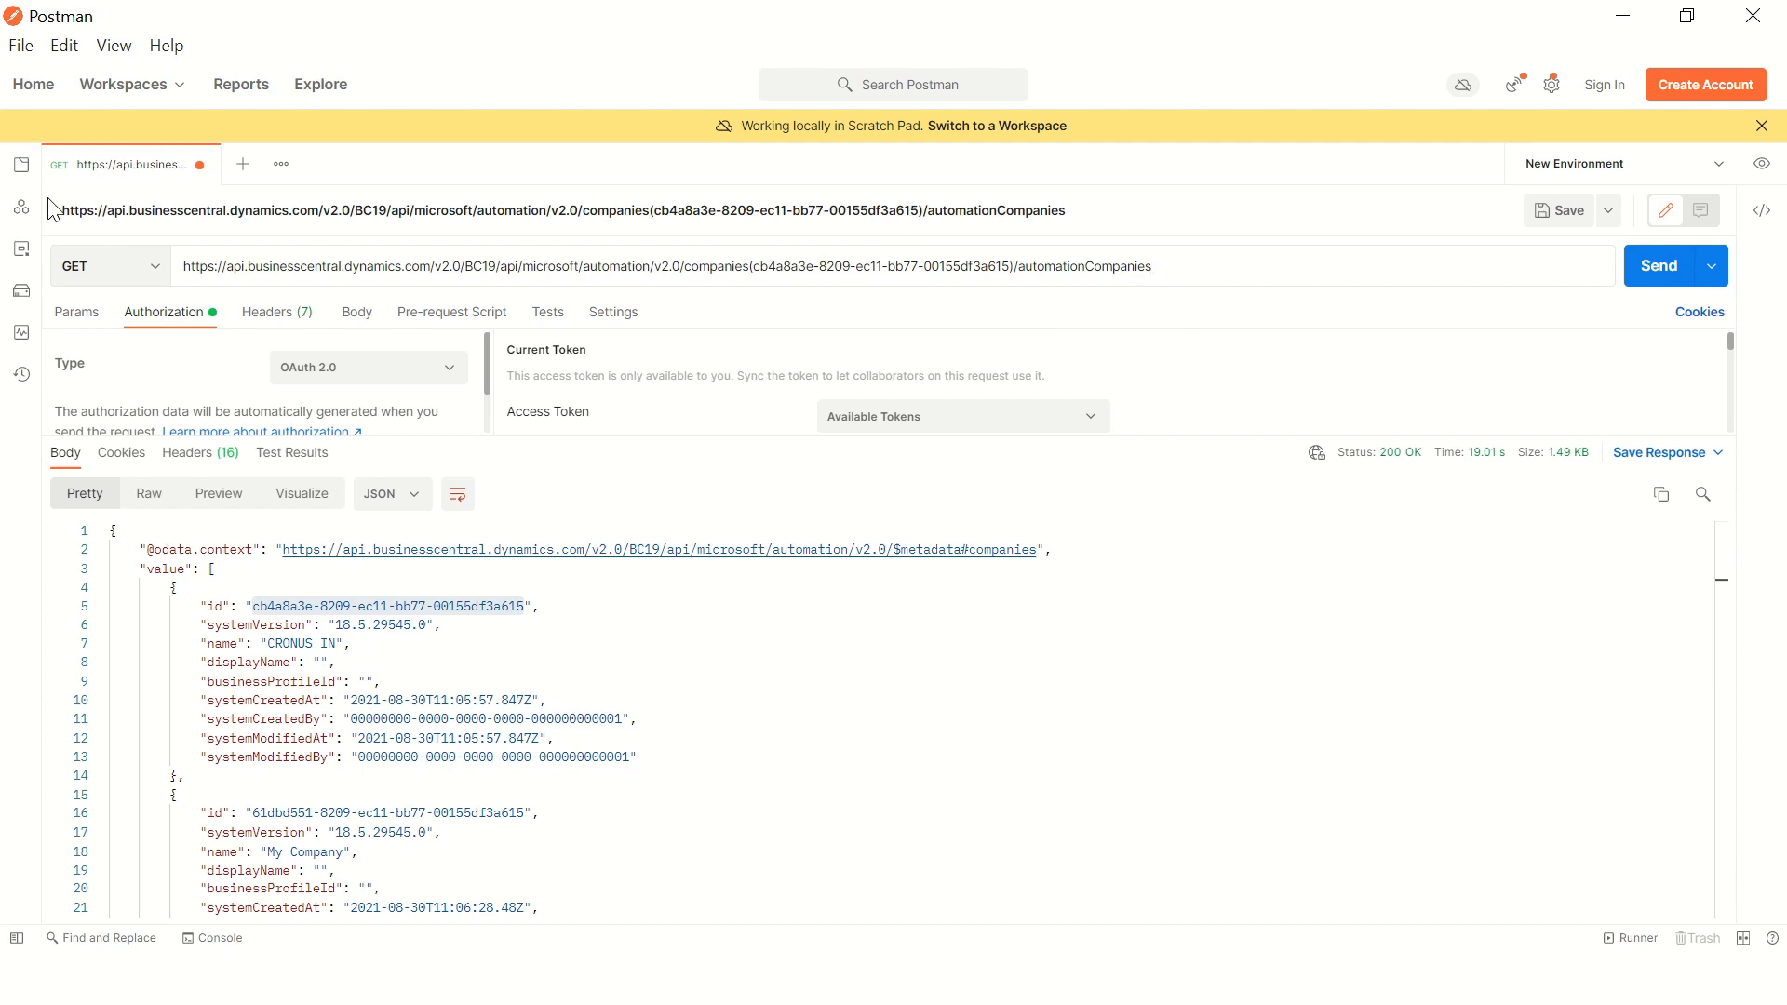
left_click(117, 266)
left_click(186, 345)
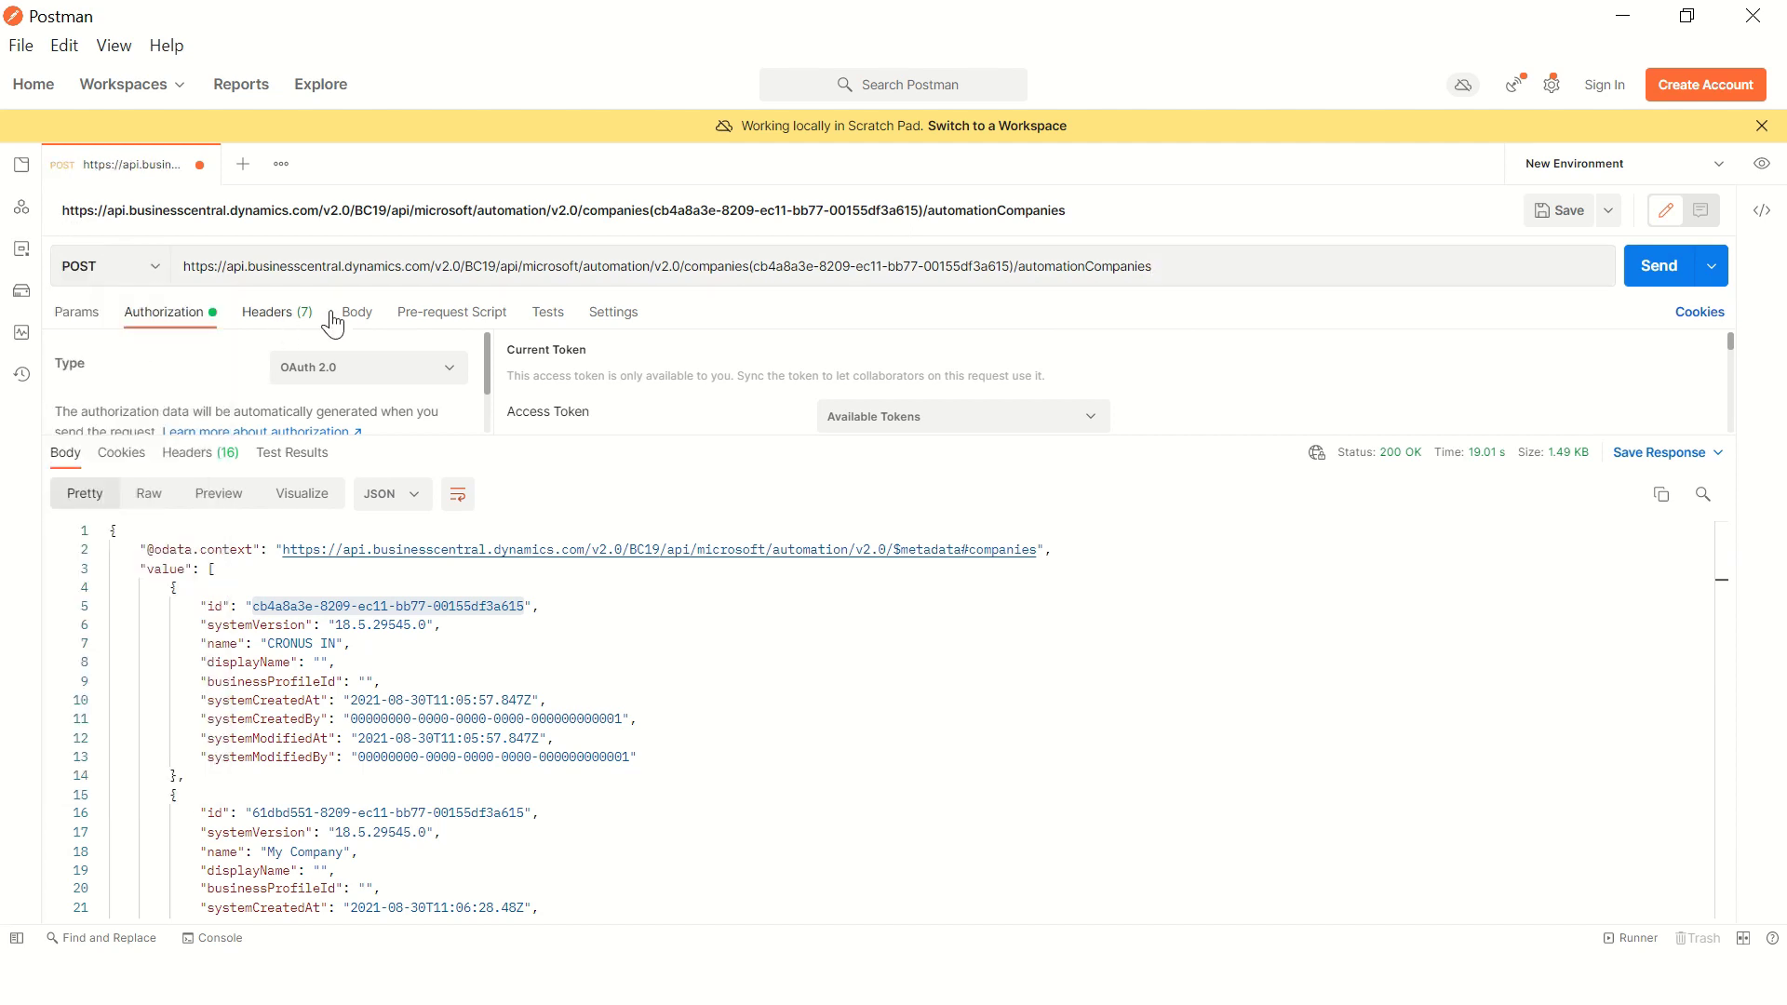
Step: Add a Content-Type request header with the value application/json
left_click(277, 312)
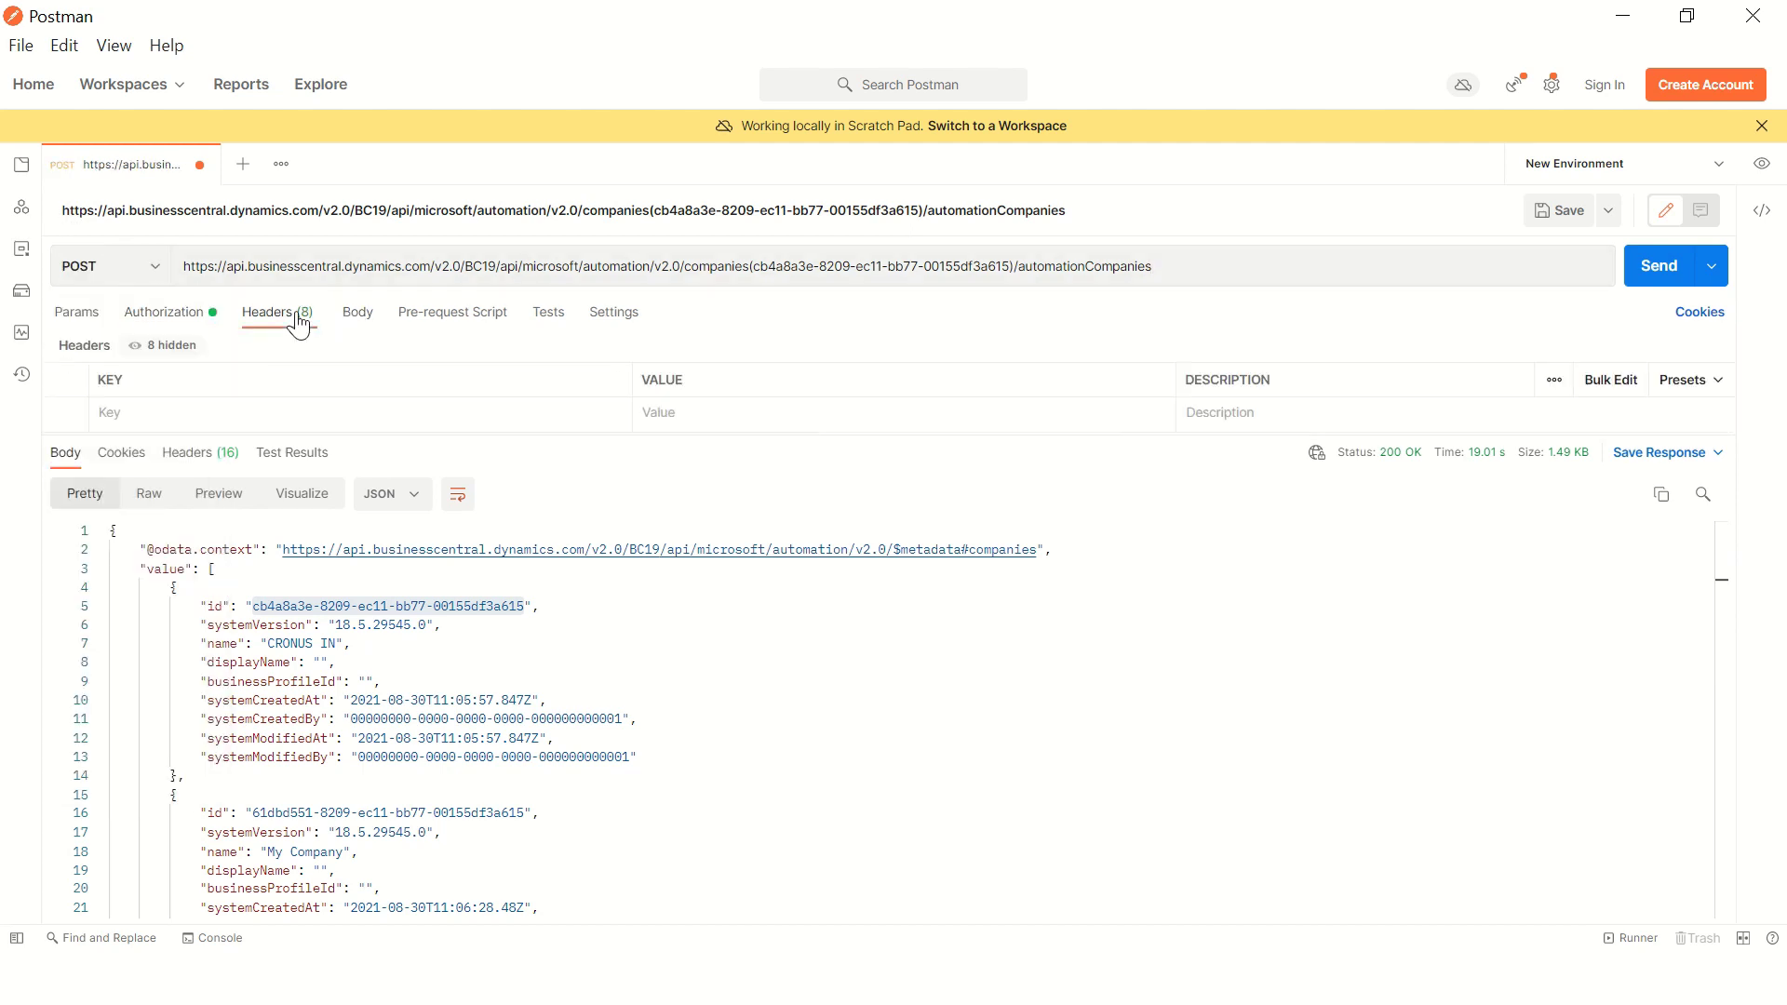
left_click_drag(268, 433, 268, 557)
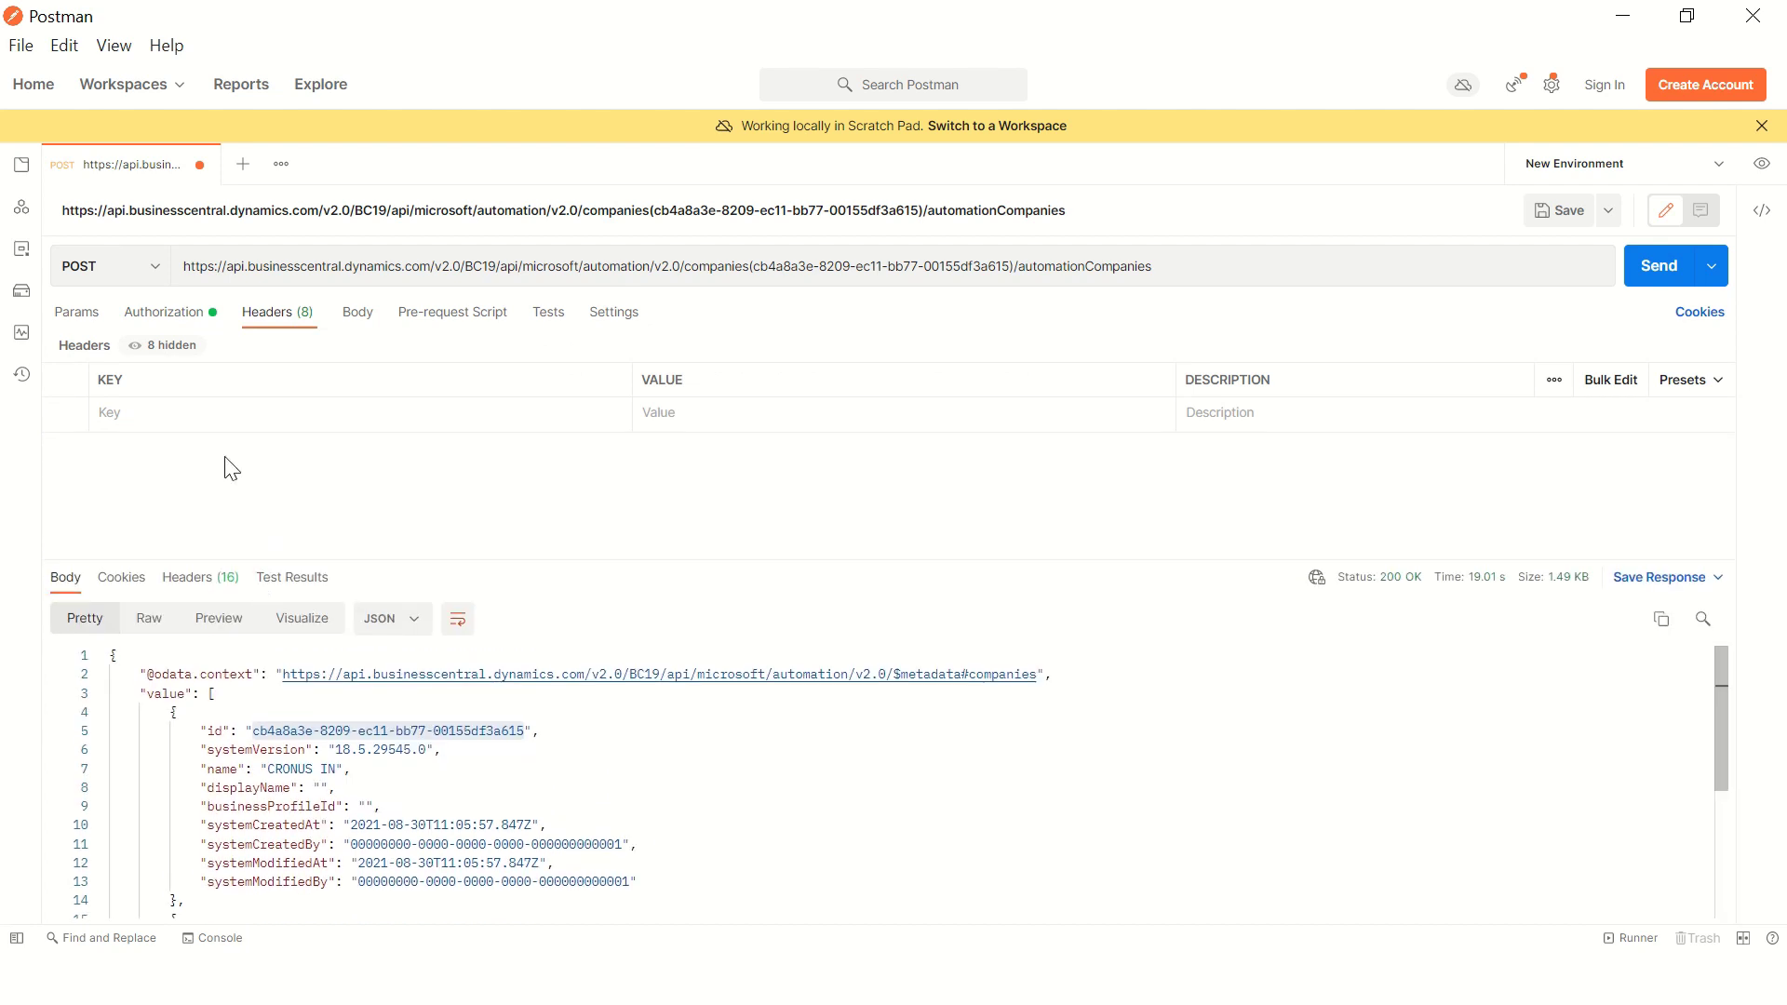
left_click(213, 410)
type("Cont")
key("Down")
key("Down")
key("Down")
key("Down")
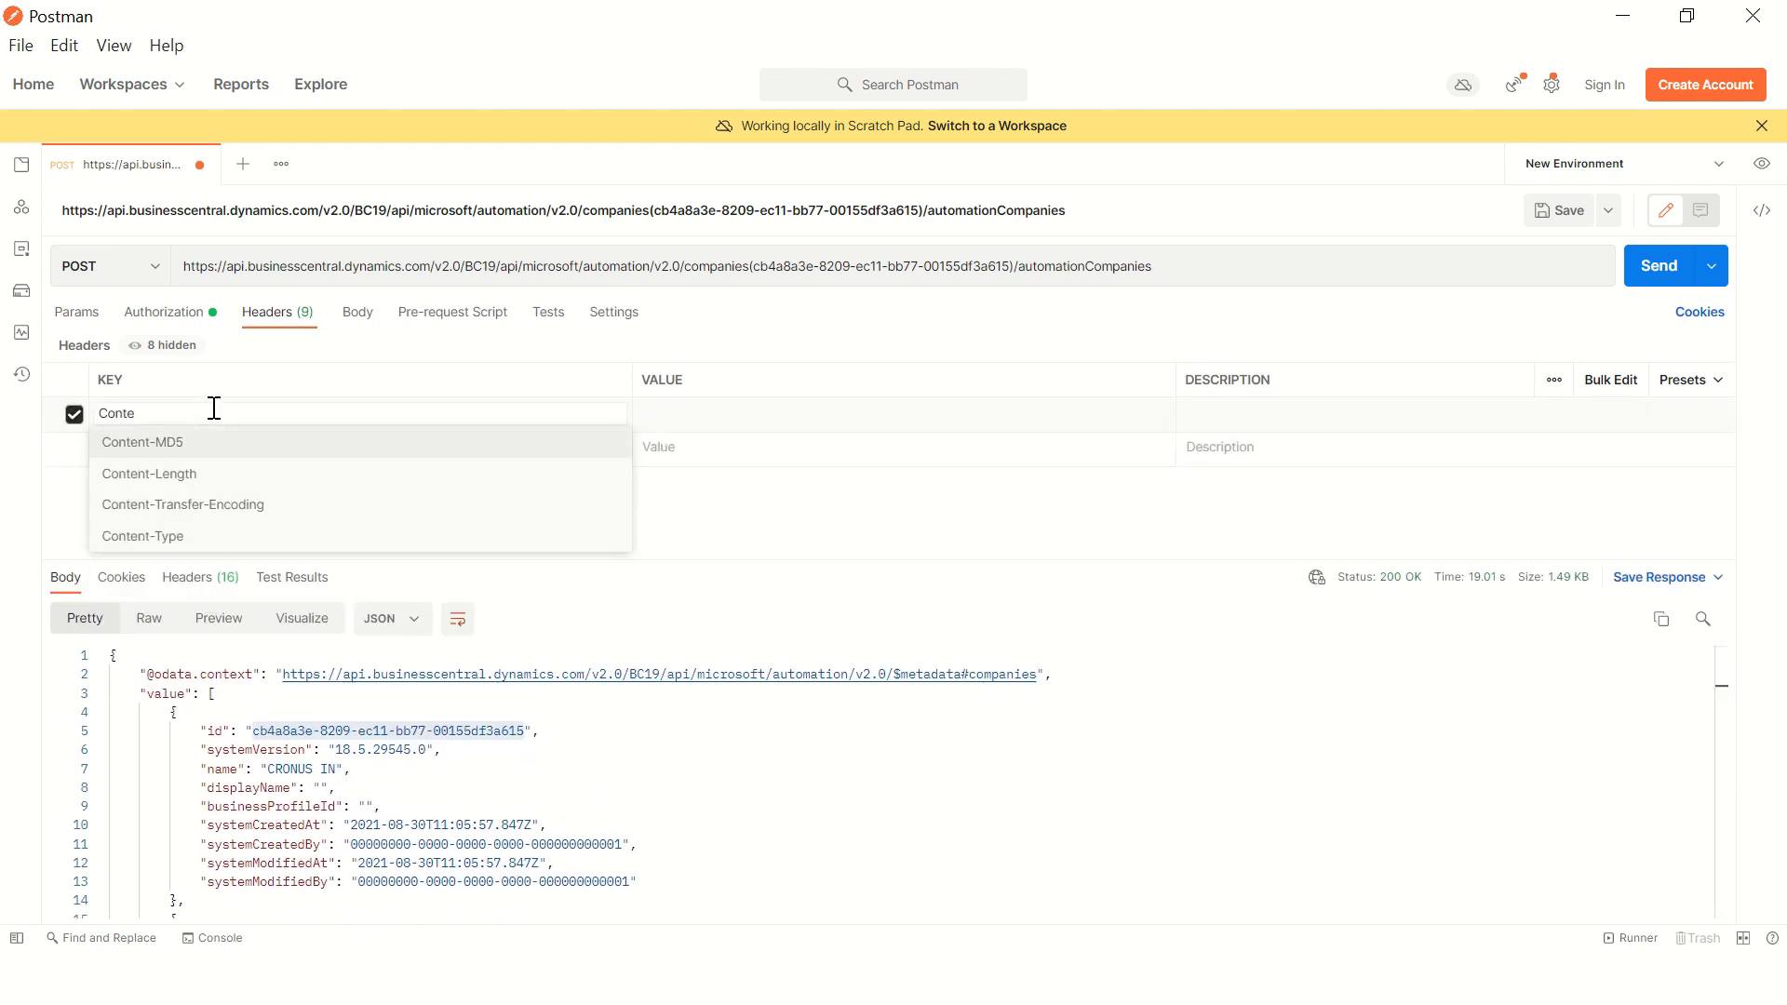
key("Return")
key("Tab")
type("a")
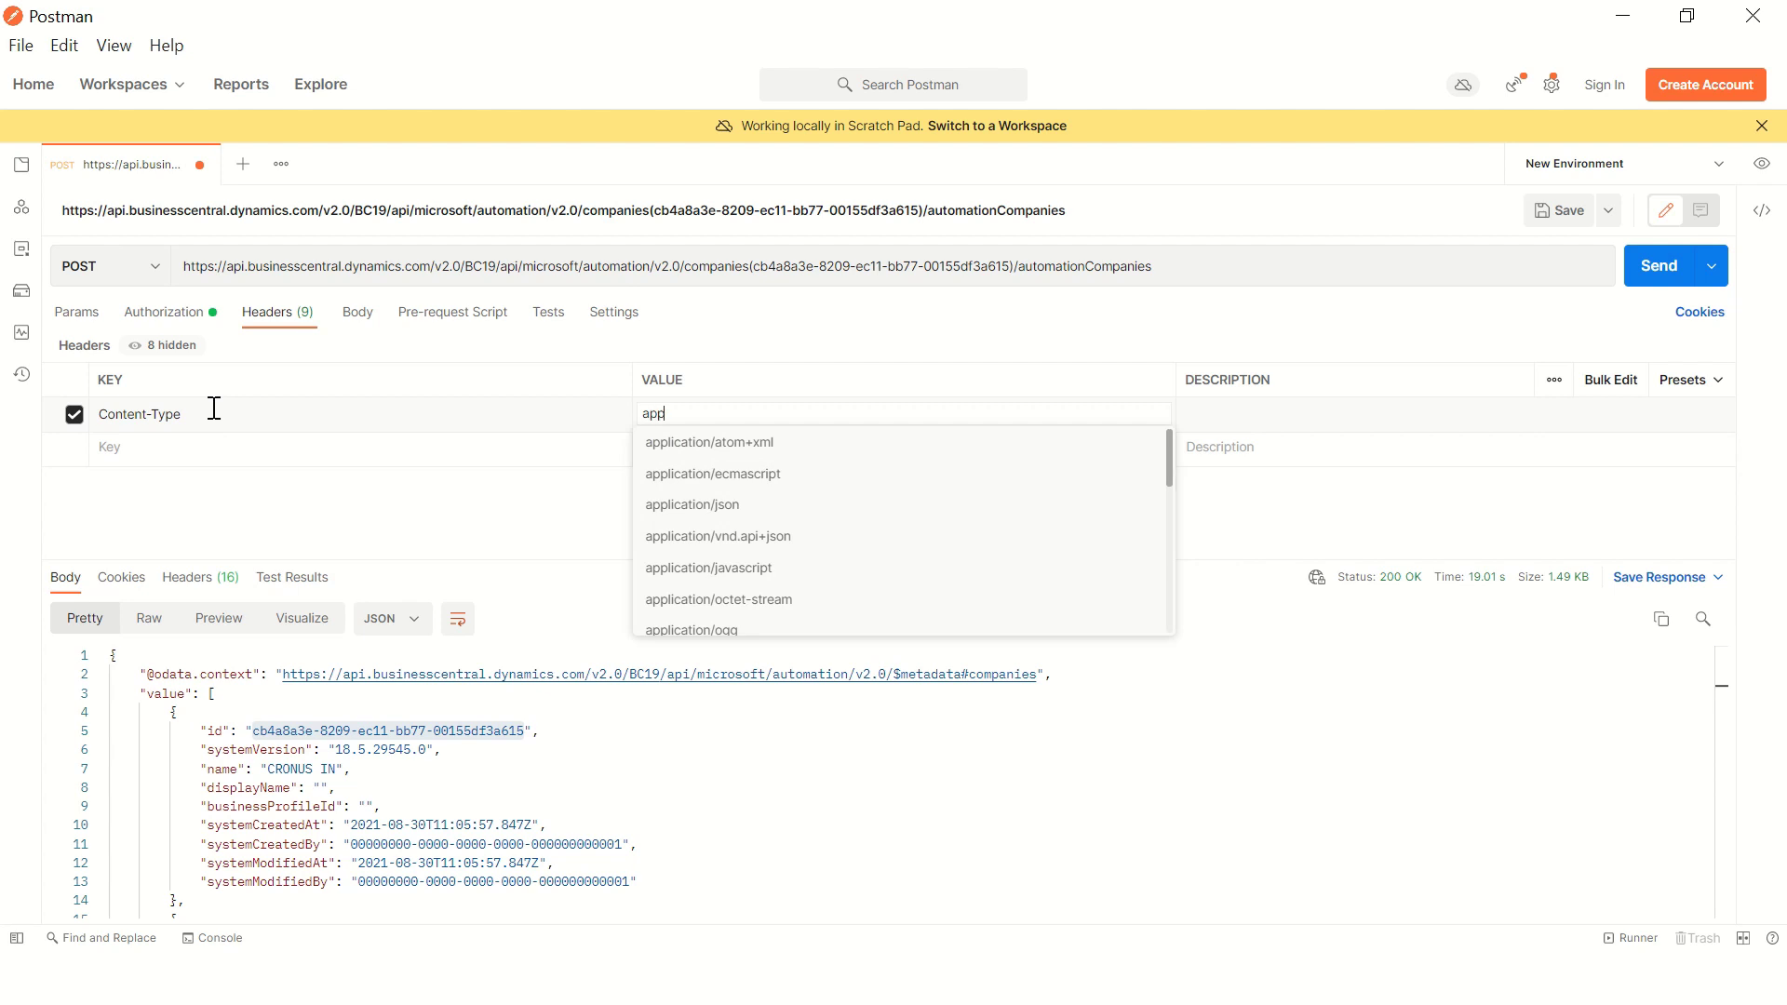
type("ppli")
key("Down")
key("Down")
key("Down")
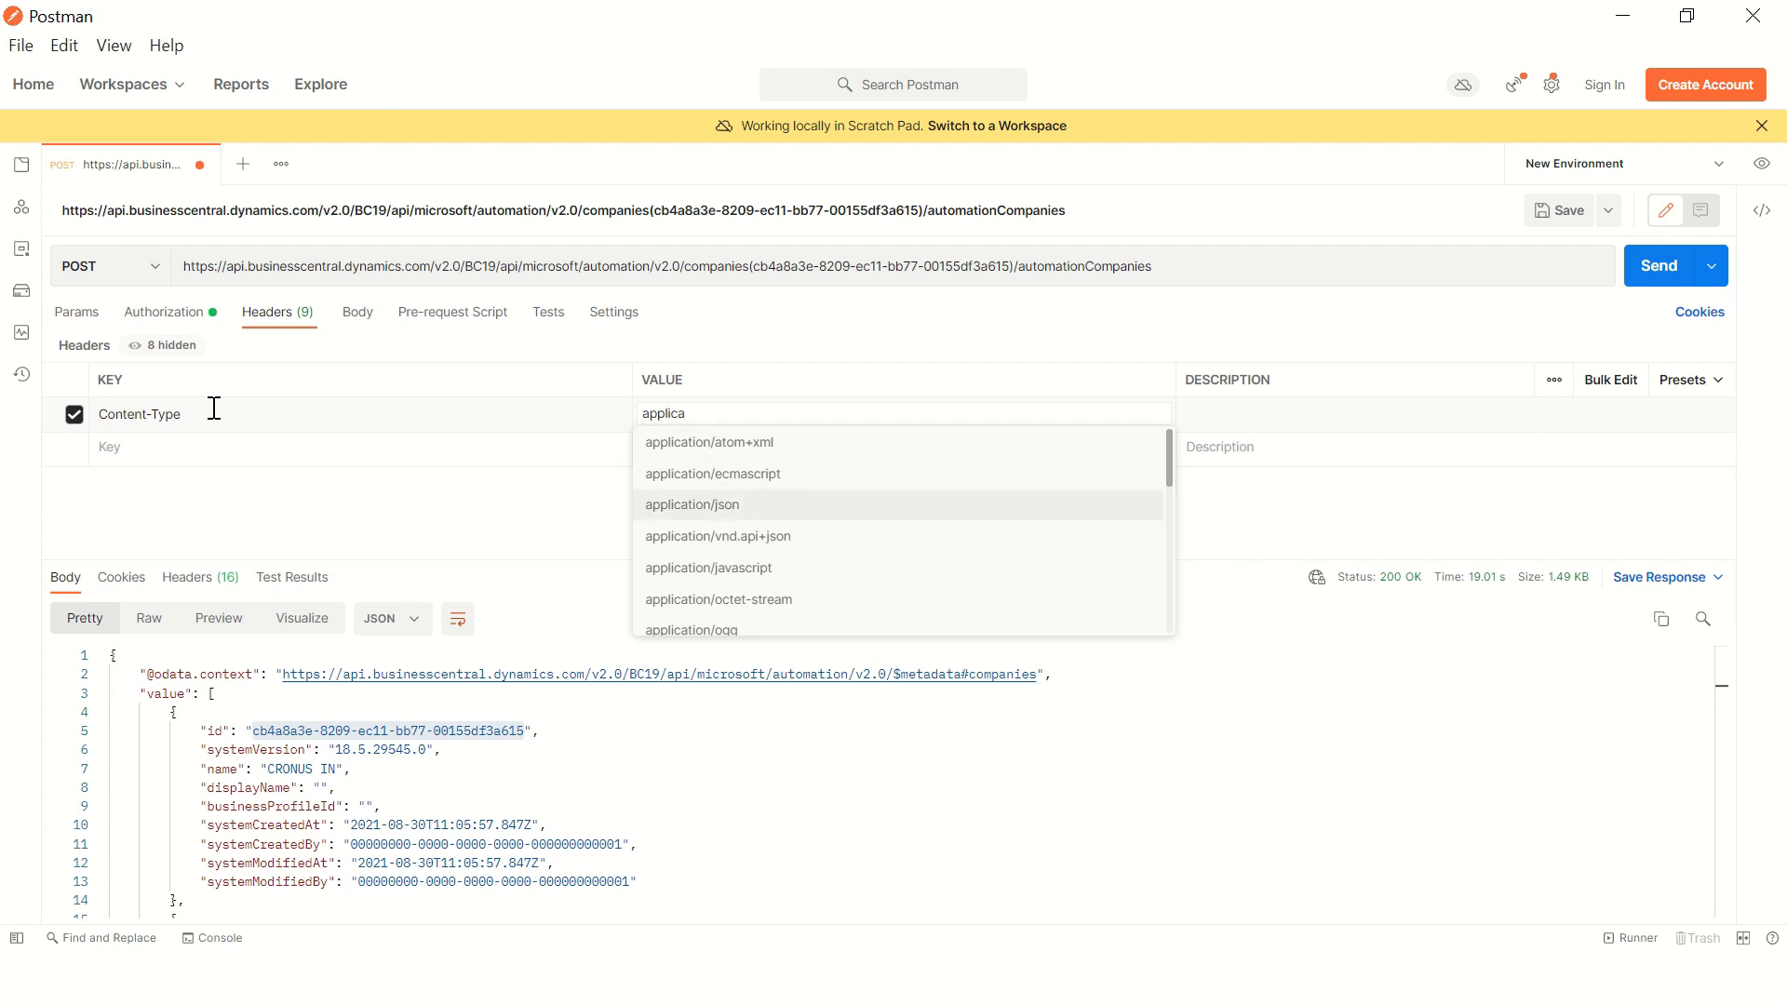
key("Return")
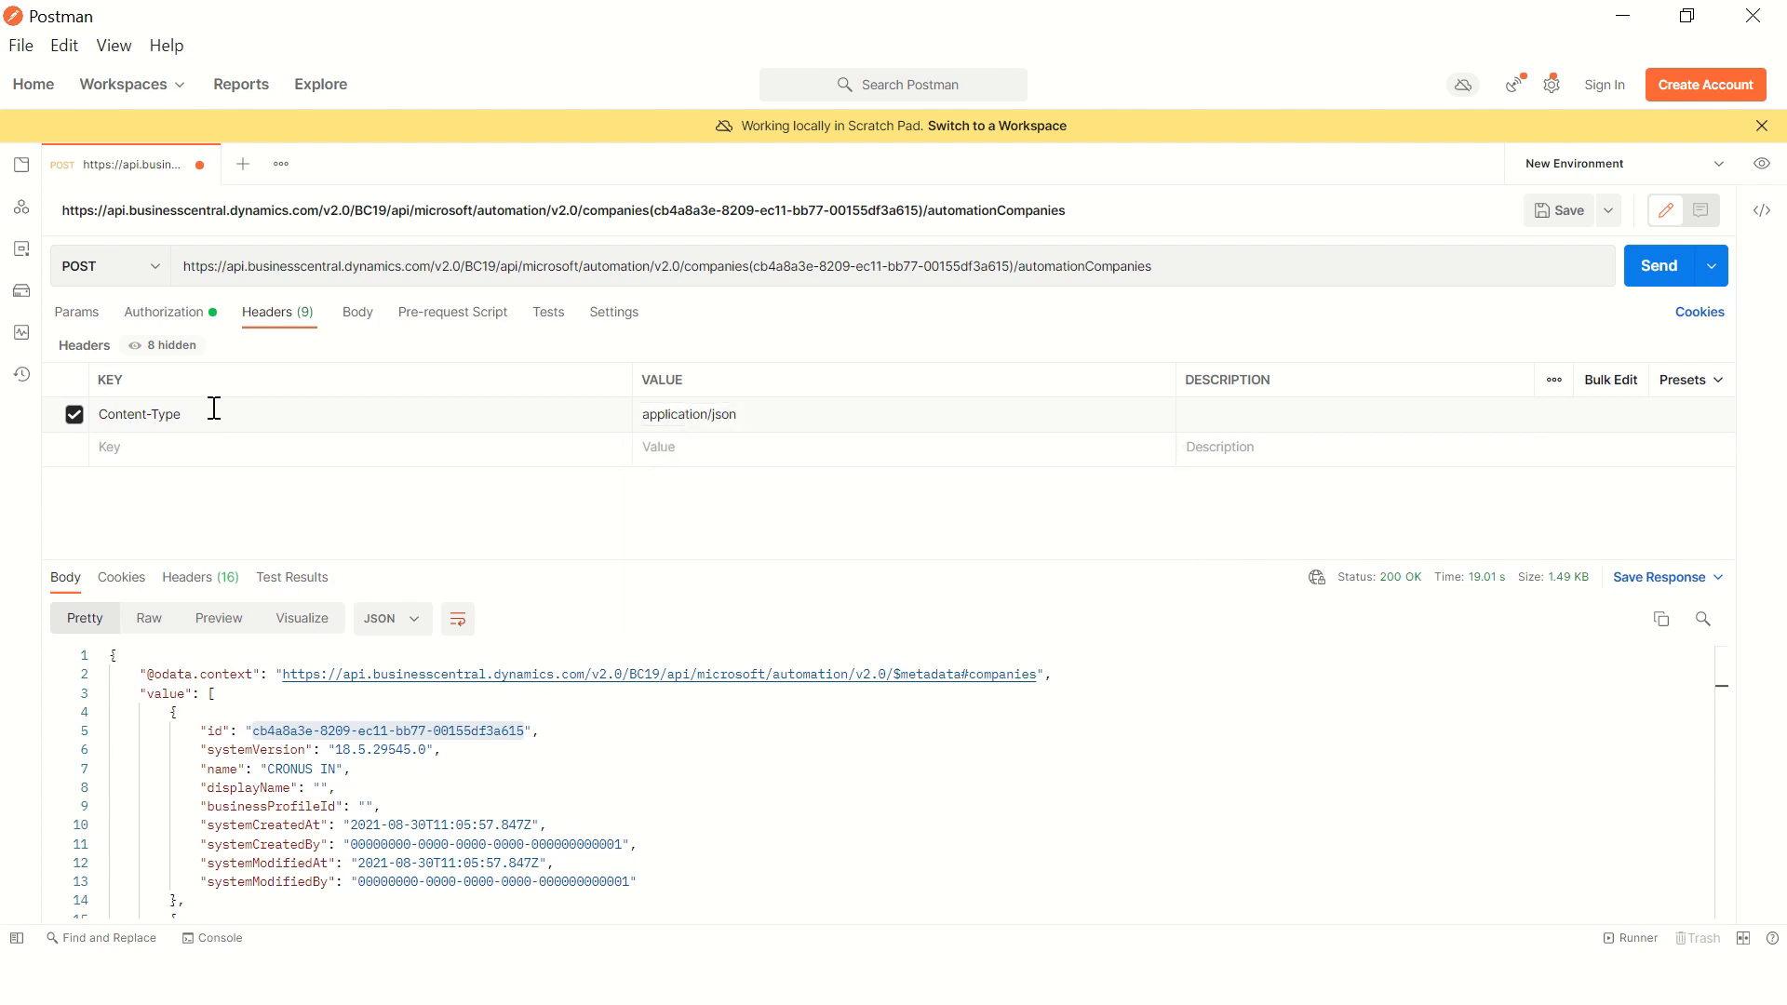
Step: Set the request body to raw and fill it with the name, displayName and businessProfileId JSON block copied from the Notepad++ notes
left_click(352, 322)
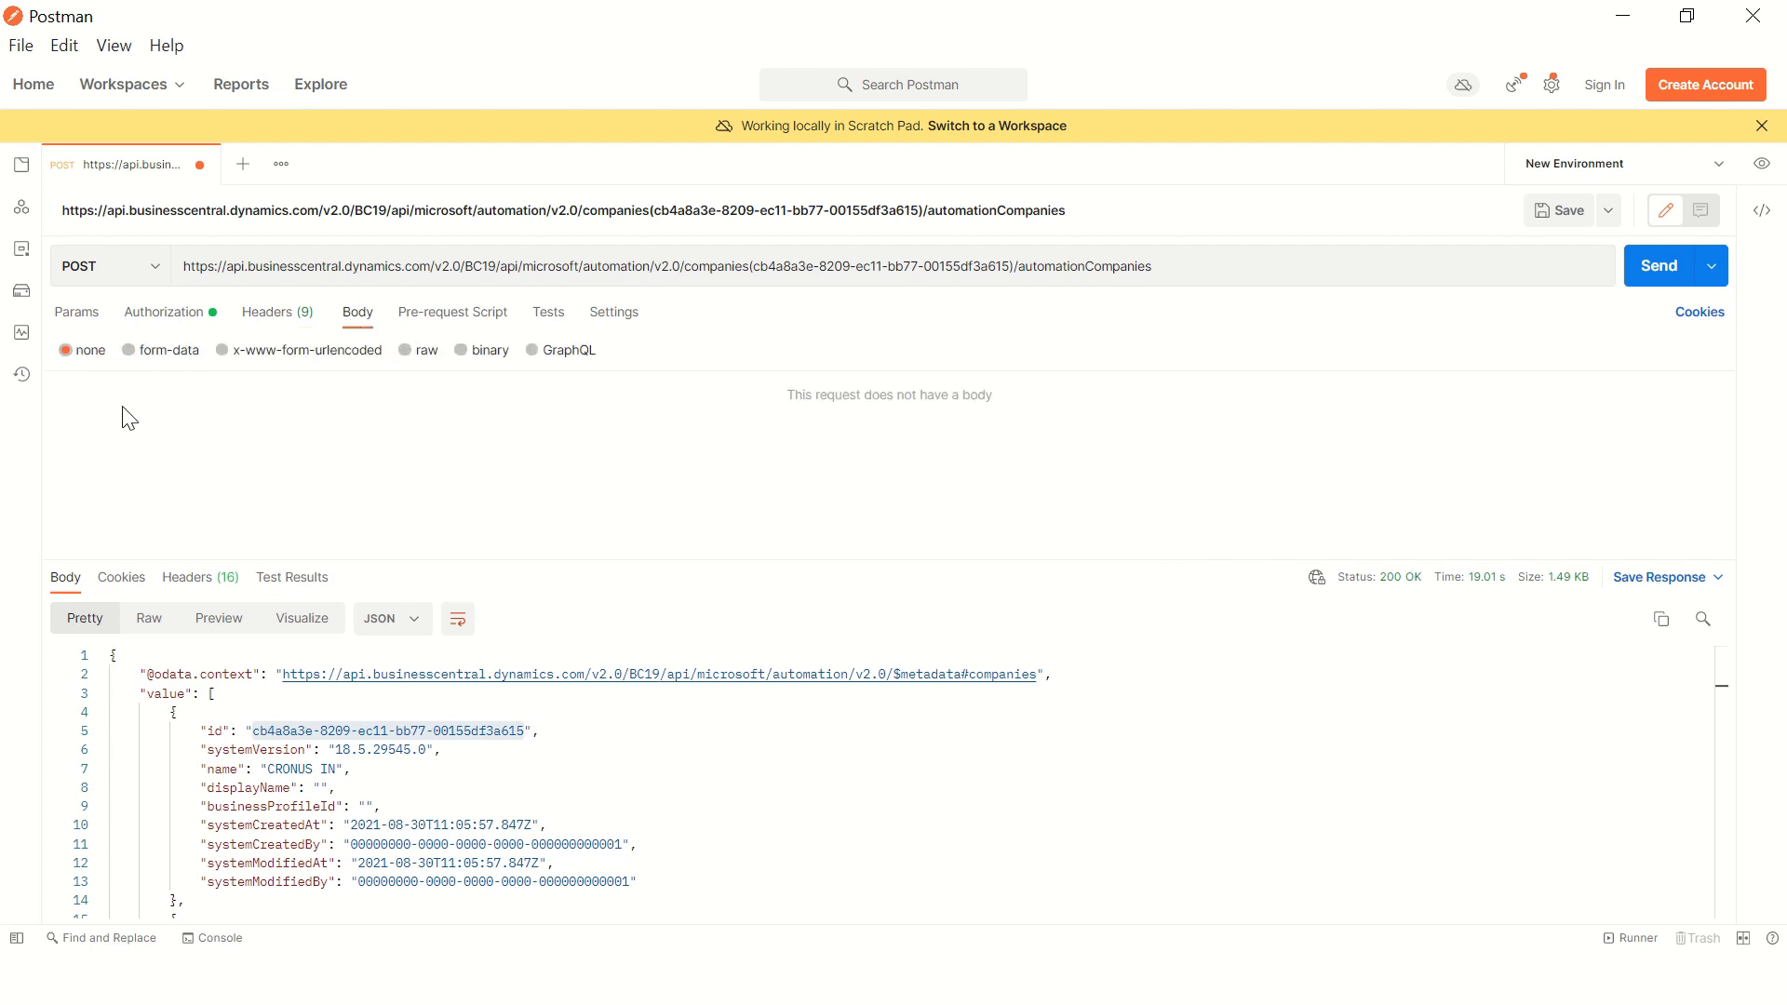
left_click(407, 351)
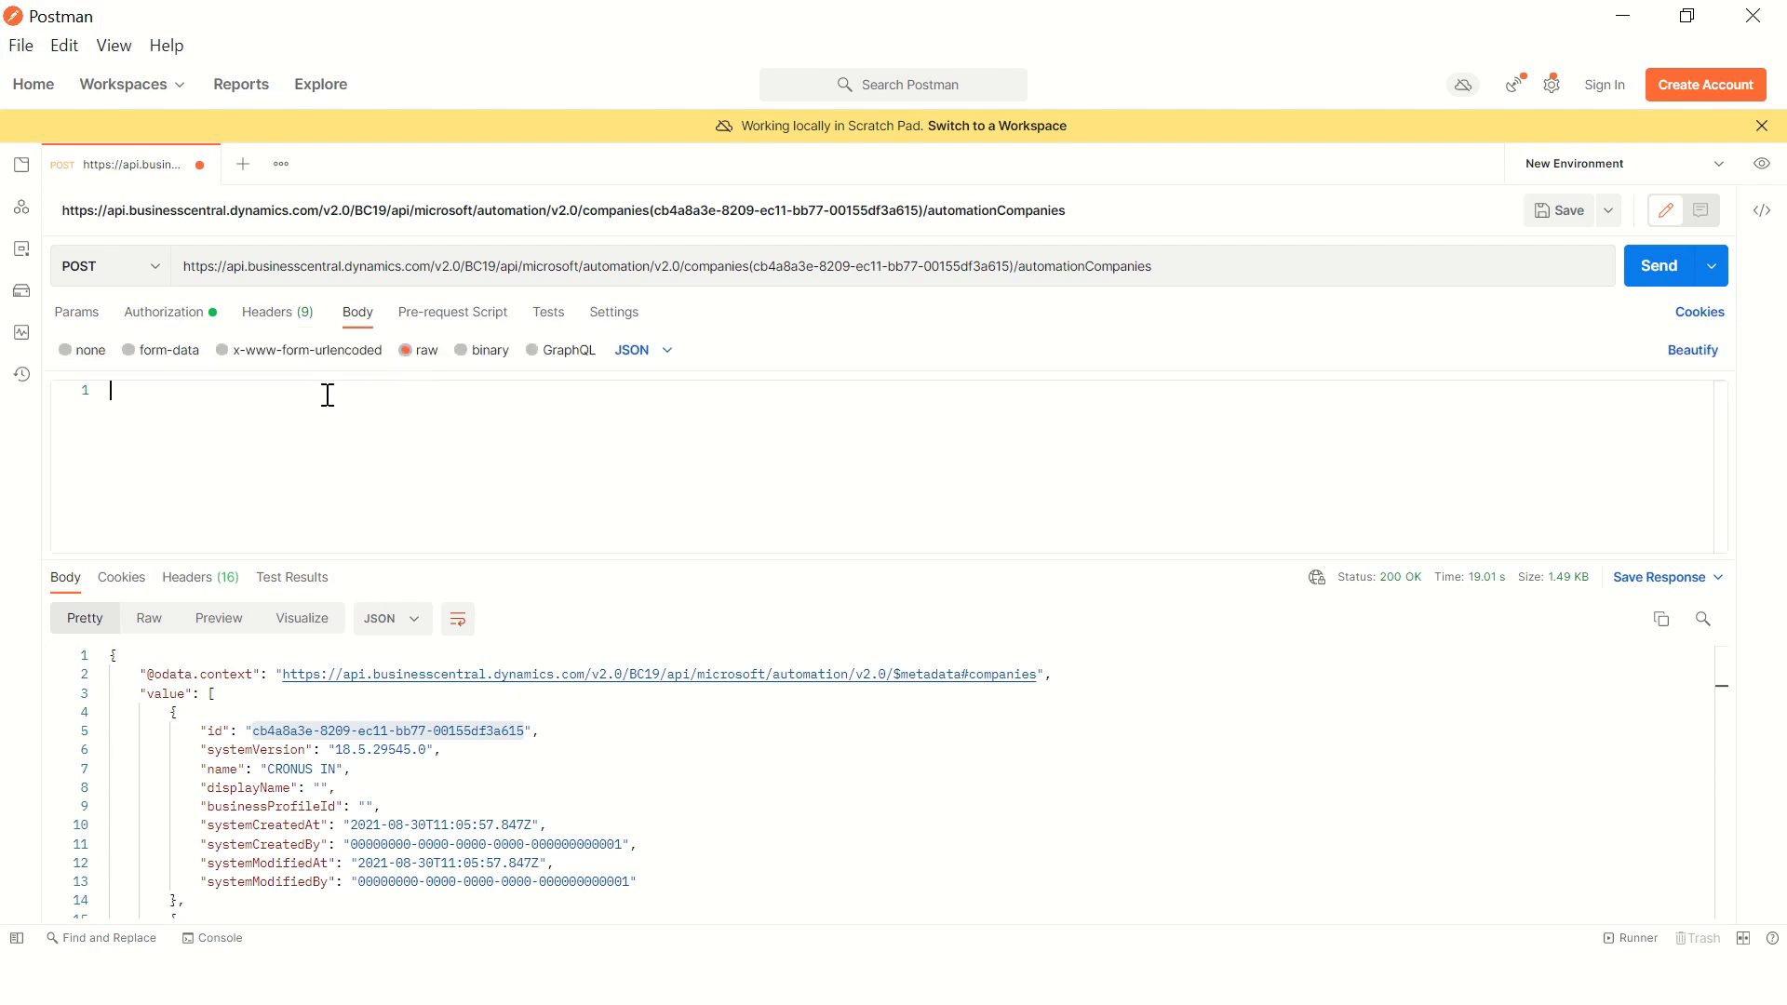
key("alt+Tab")
key("Tab")
left_click(88, 266)
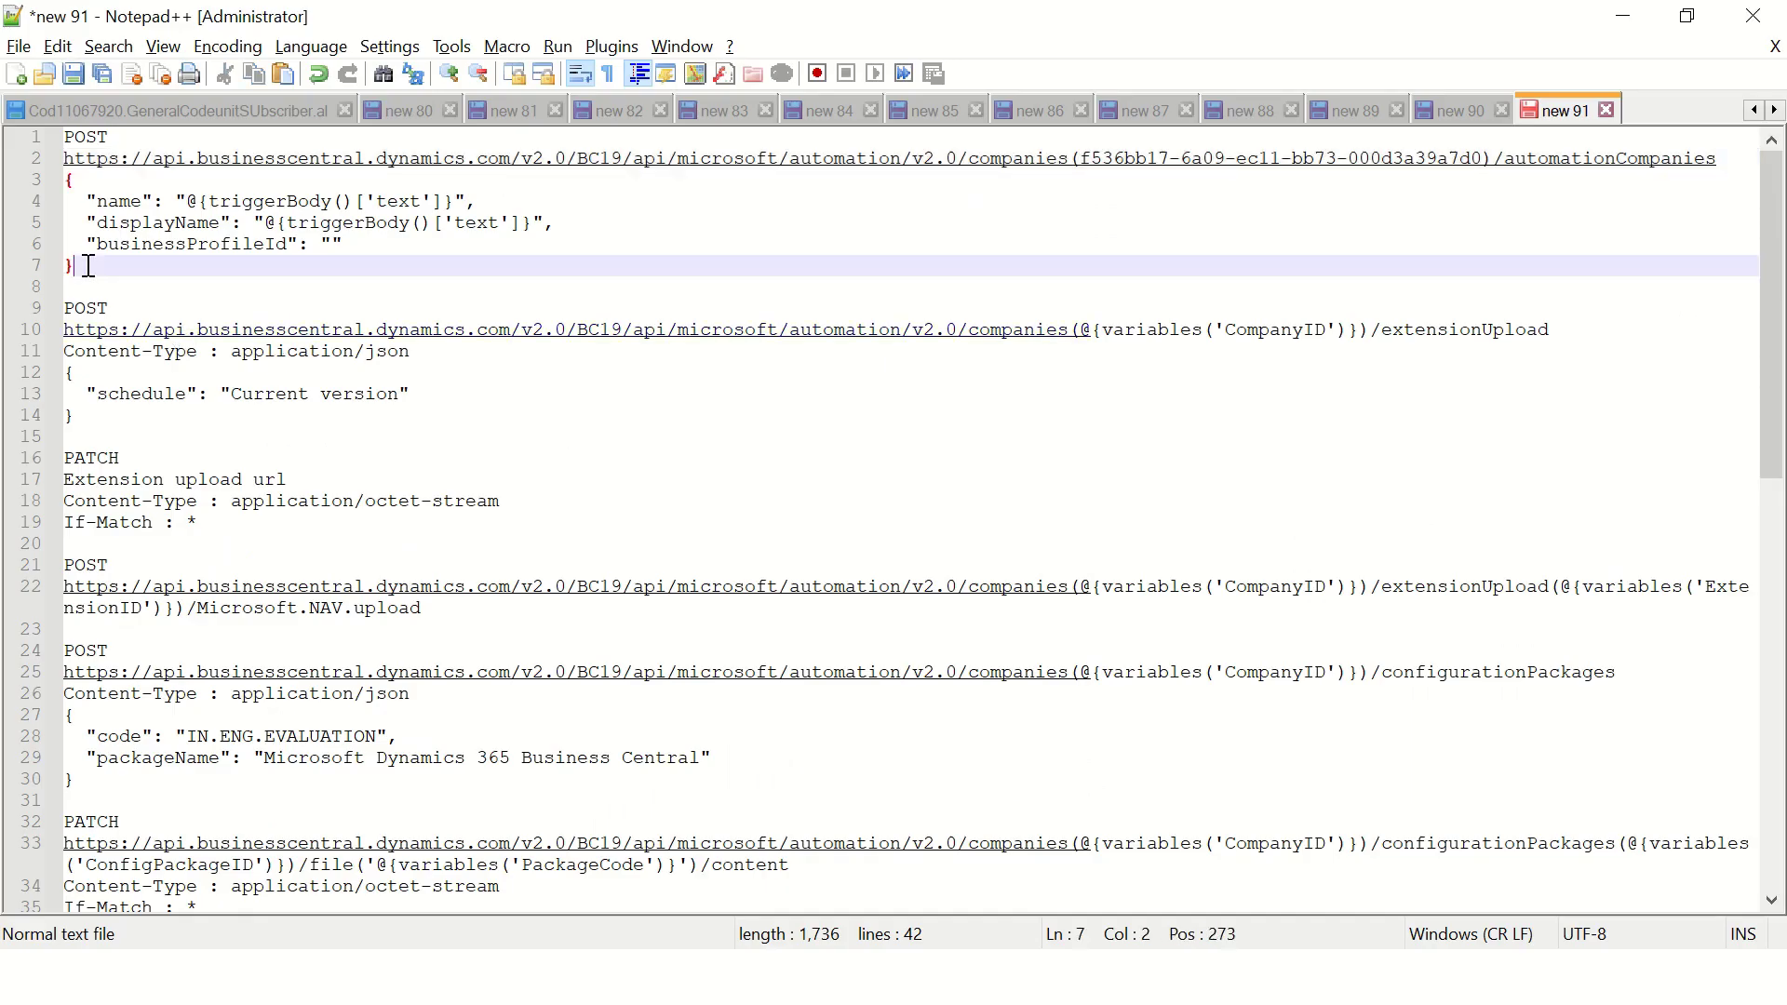
left_click_drag(89, 267, 49, 189)
key("ctrl+c")
key("alt+Tab")
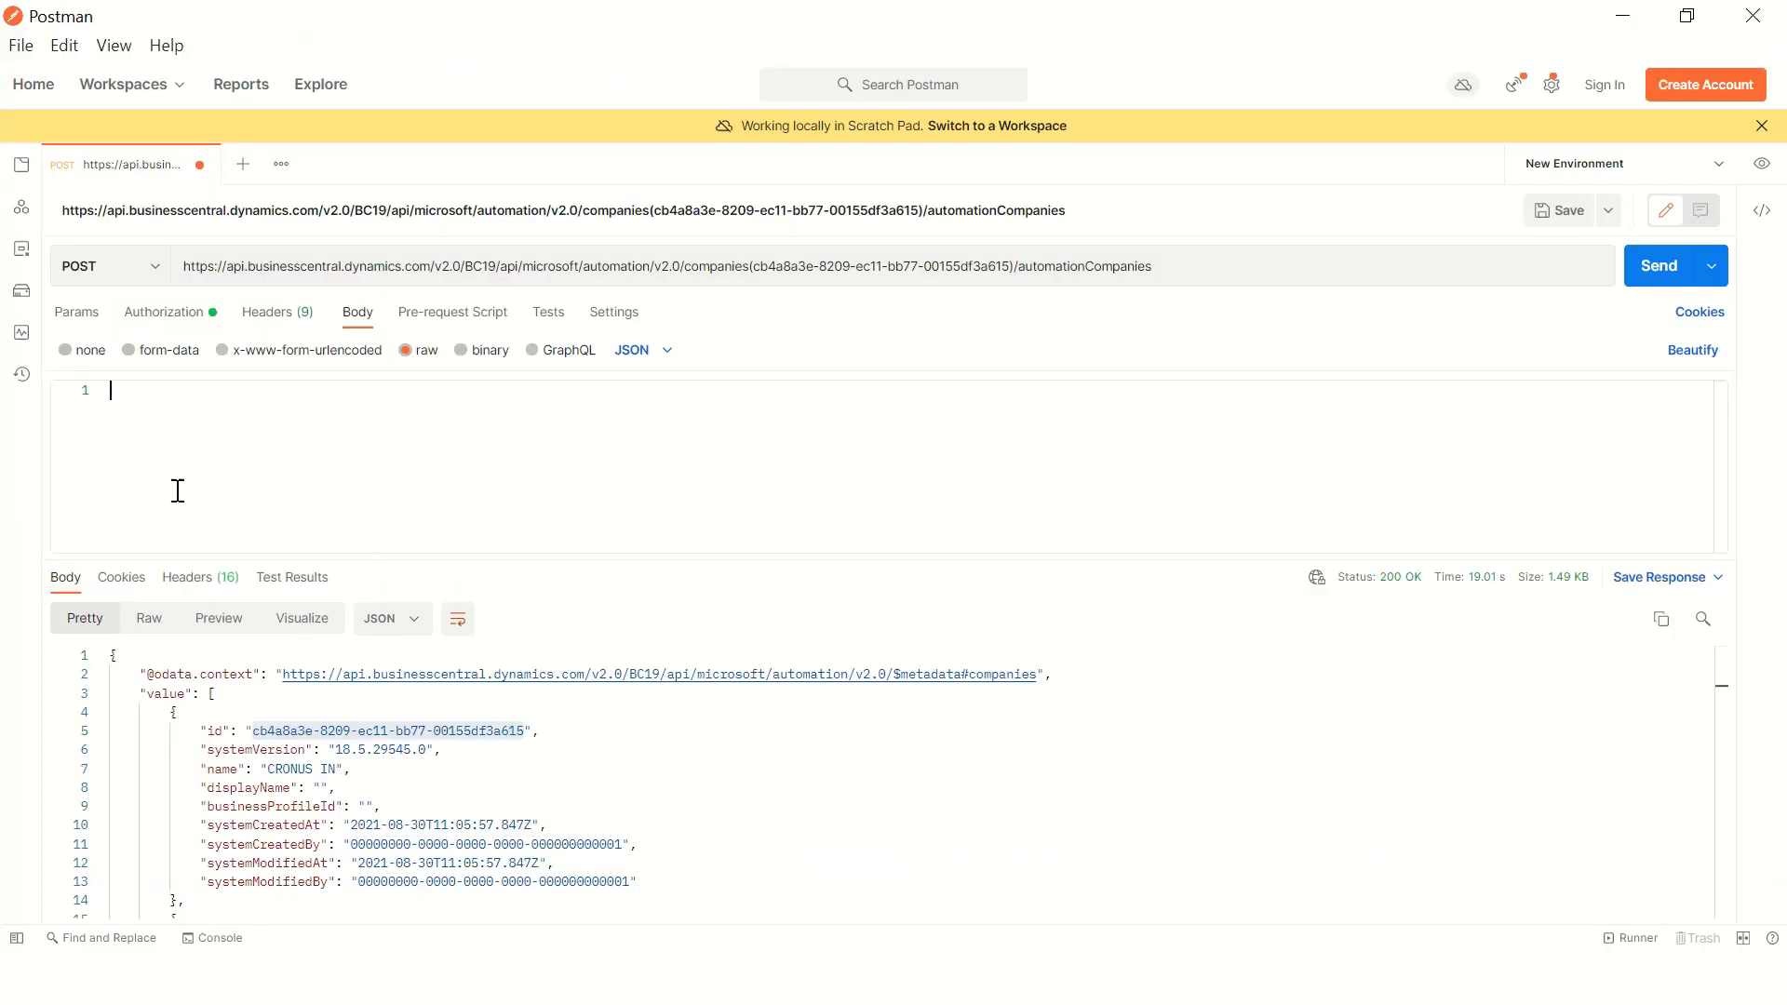
key("ctrl+v")
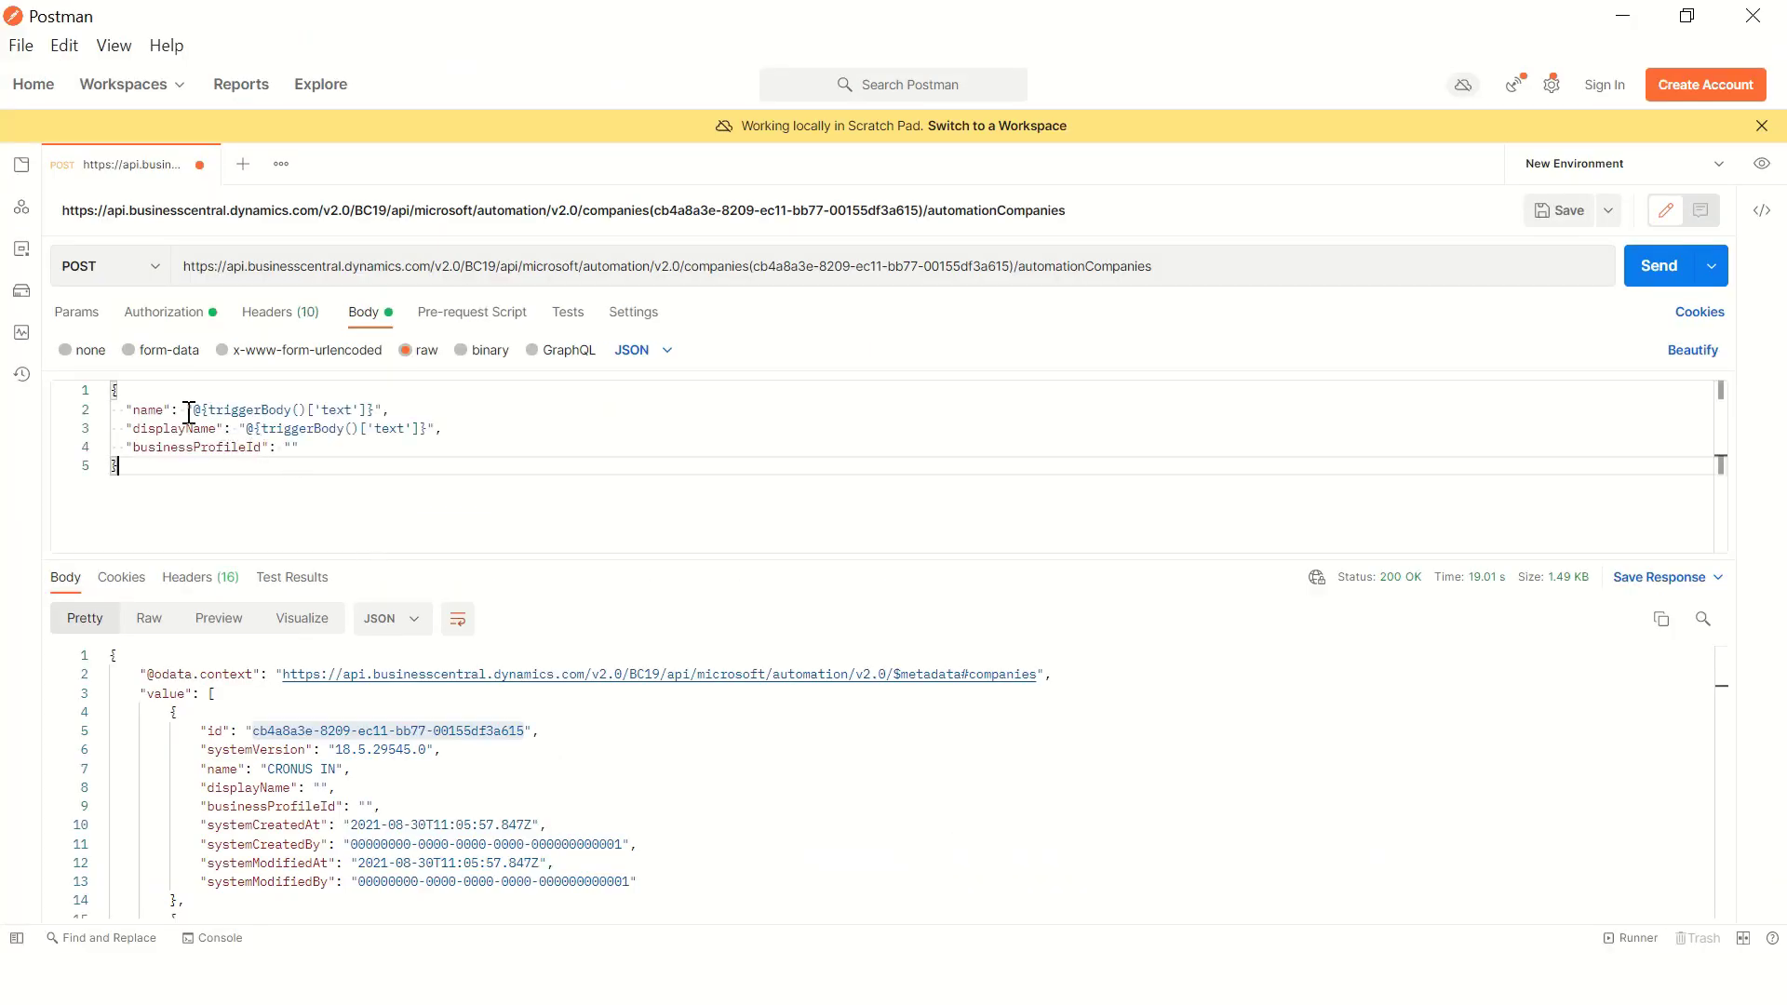
Step: Replace the placeholder value of "name" in the request body with the new demo company's name and copy that name
left_click_drag(192, 410, 210, 409)
key("ctrl+shift+Right")
key("ctrl+shift+Right")
key("ctrl+shift+Right")
key("ctrl+shift+Right")
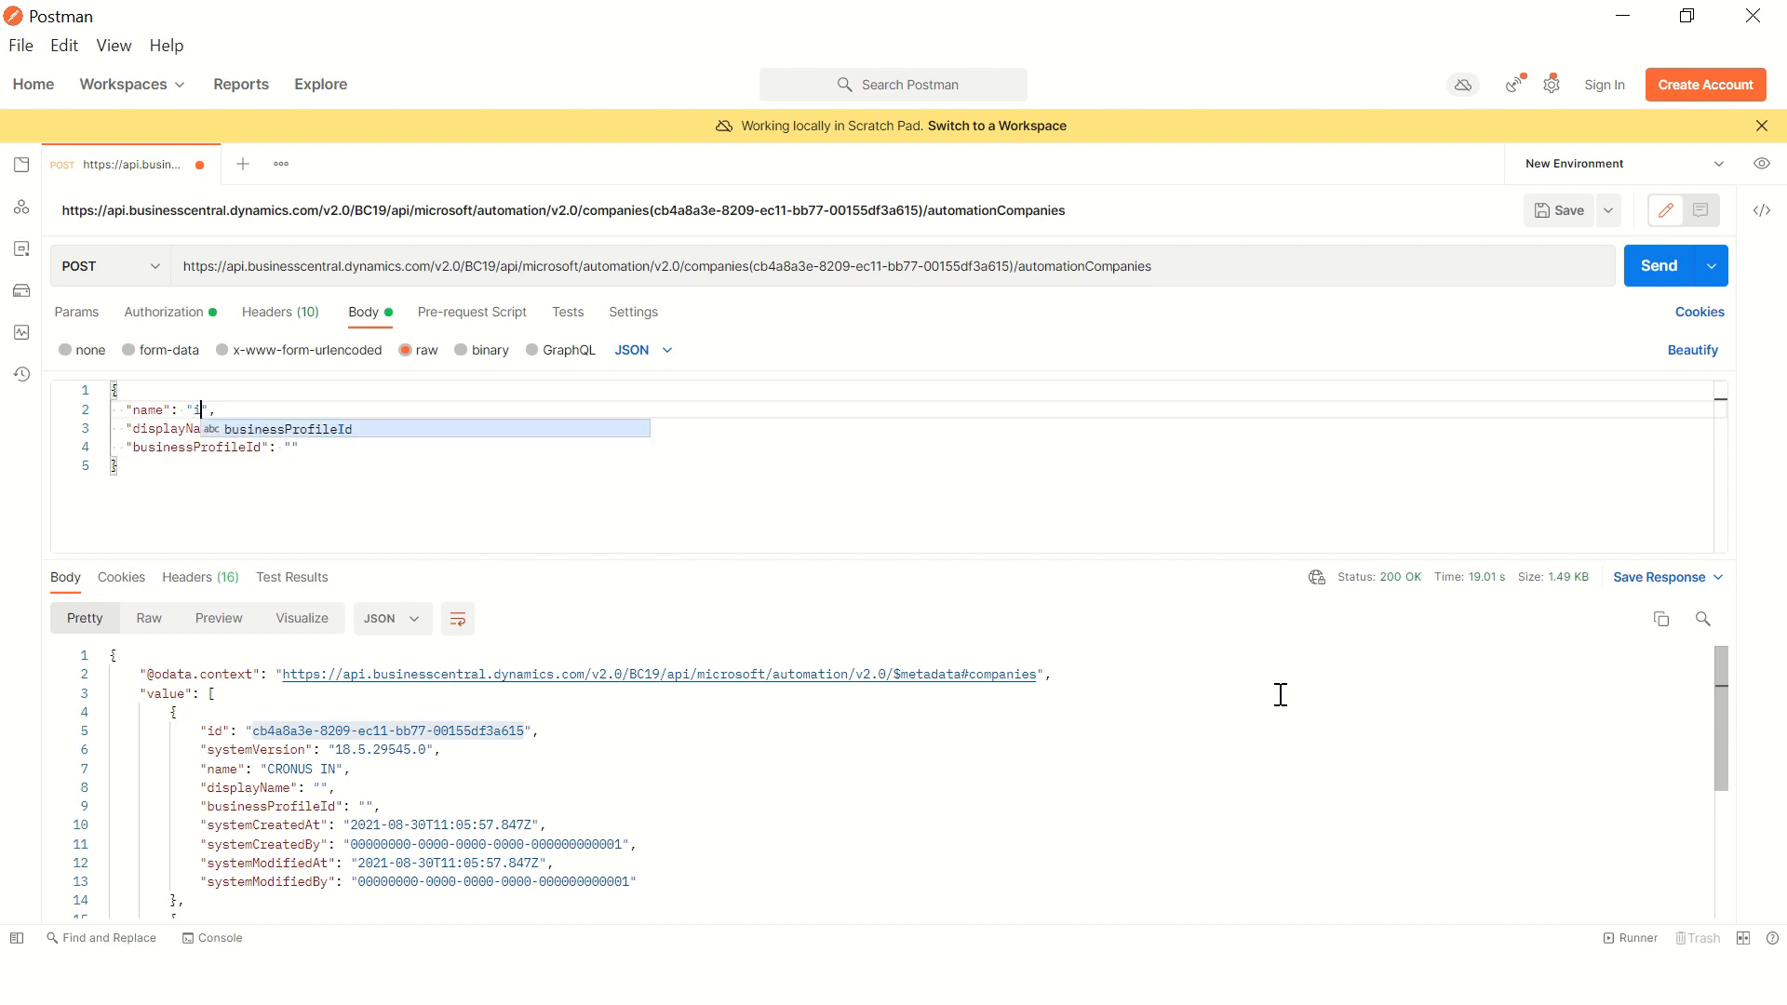
type("Rishabh ")
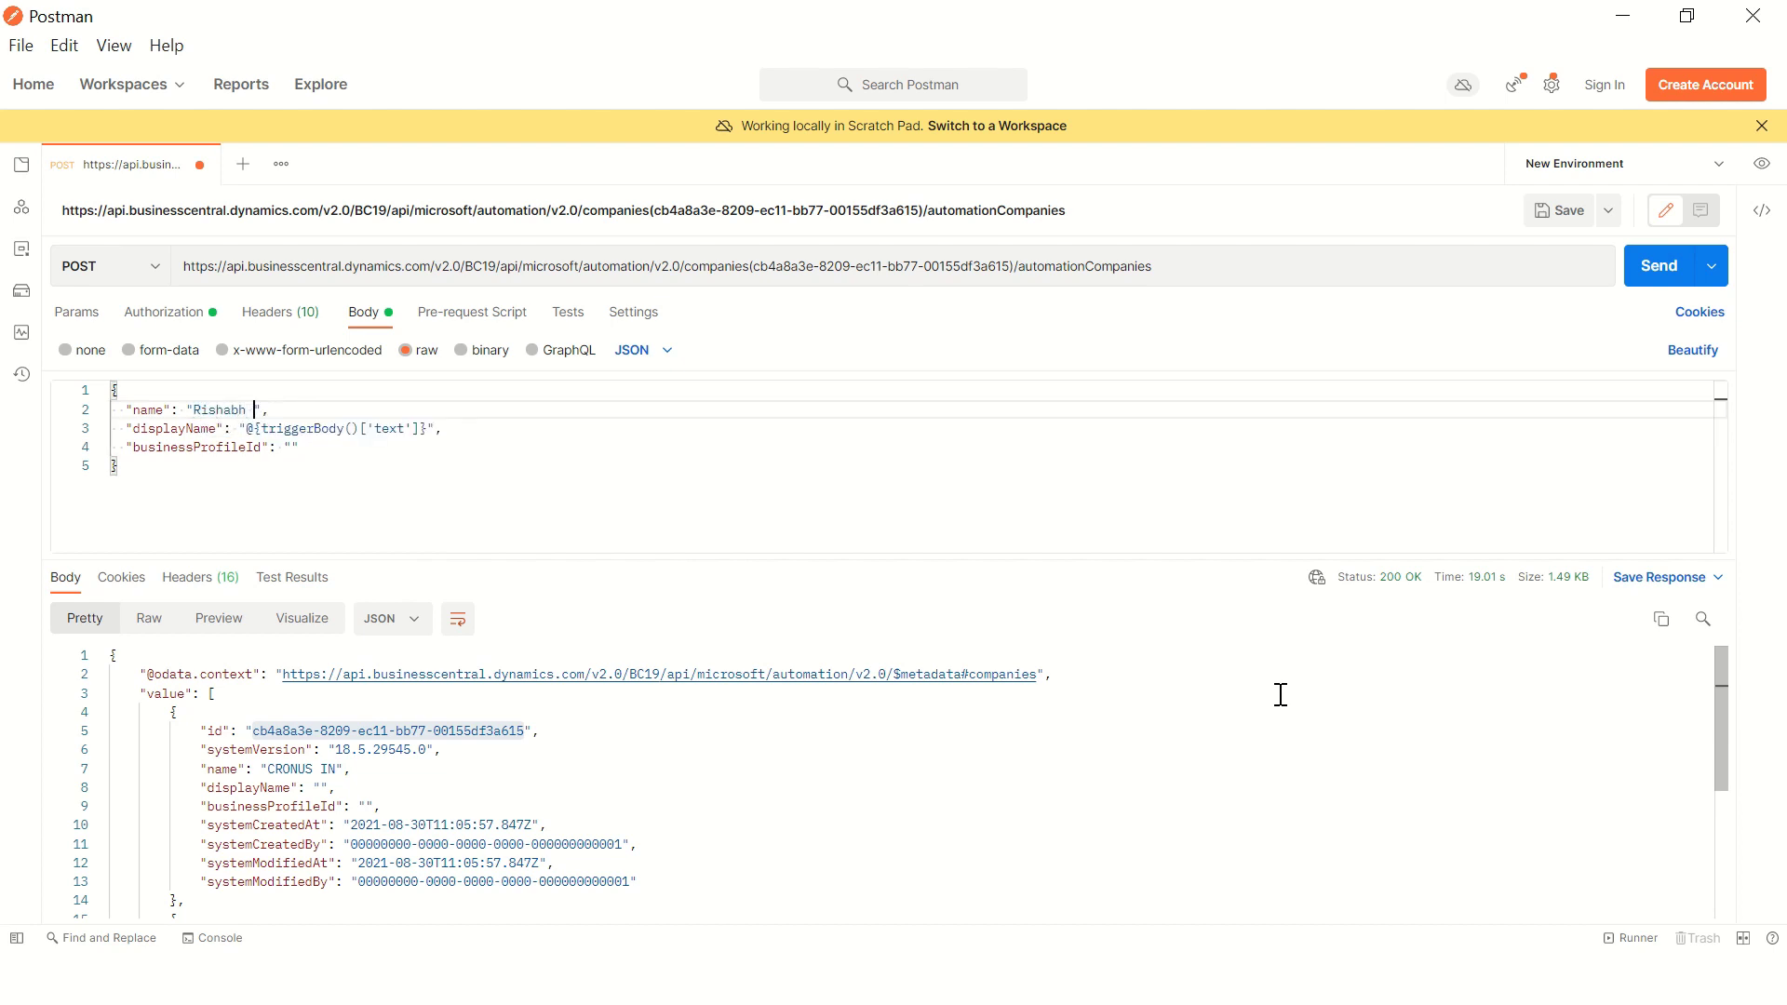
type("Demo")
key("BackSpace")
key("ctrl+shift+Left")
key("ctrl+shift+Left")
key("ctrl+c")
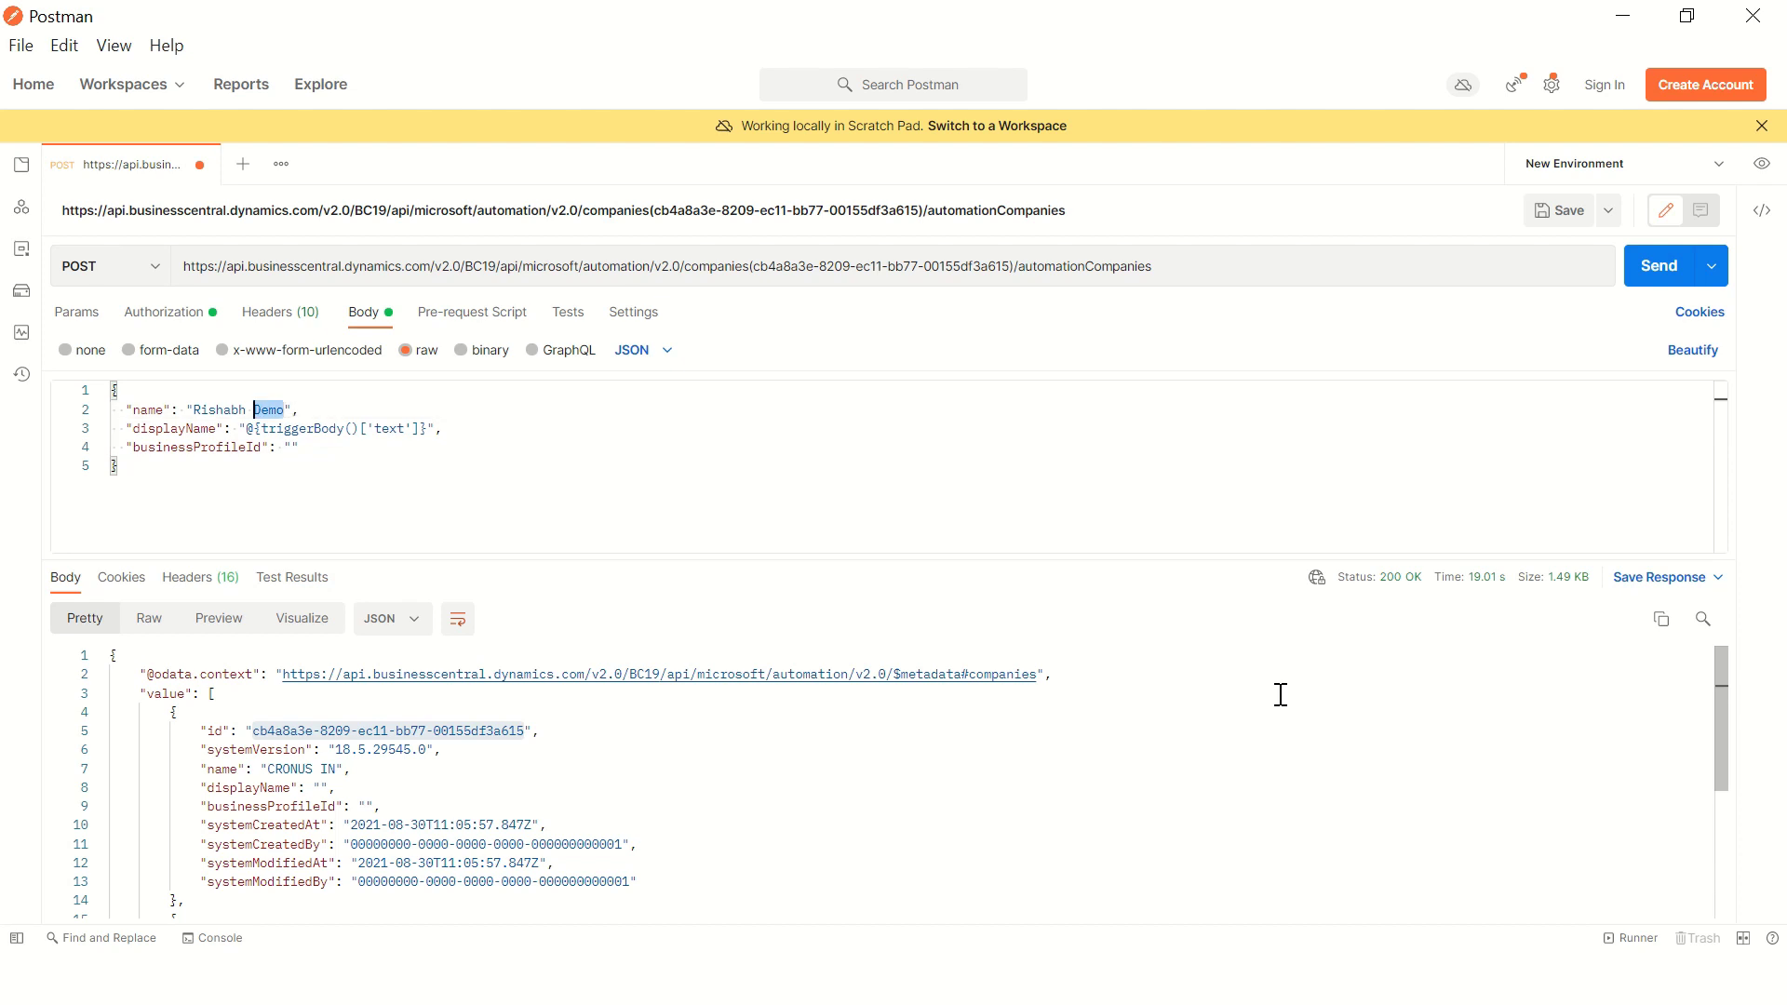
Step: Replace the placeholder value of "displayName" with the copied demo company name
key("Down")
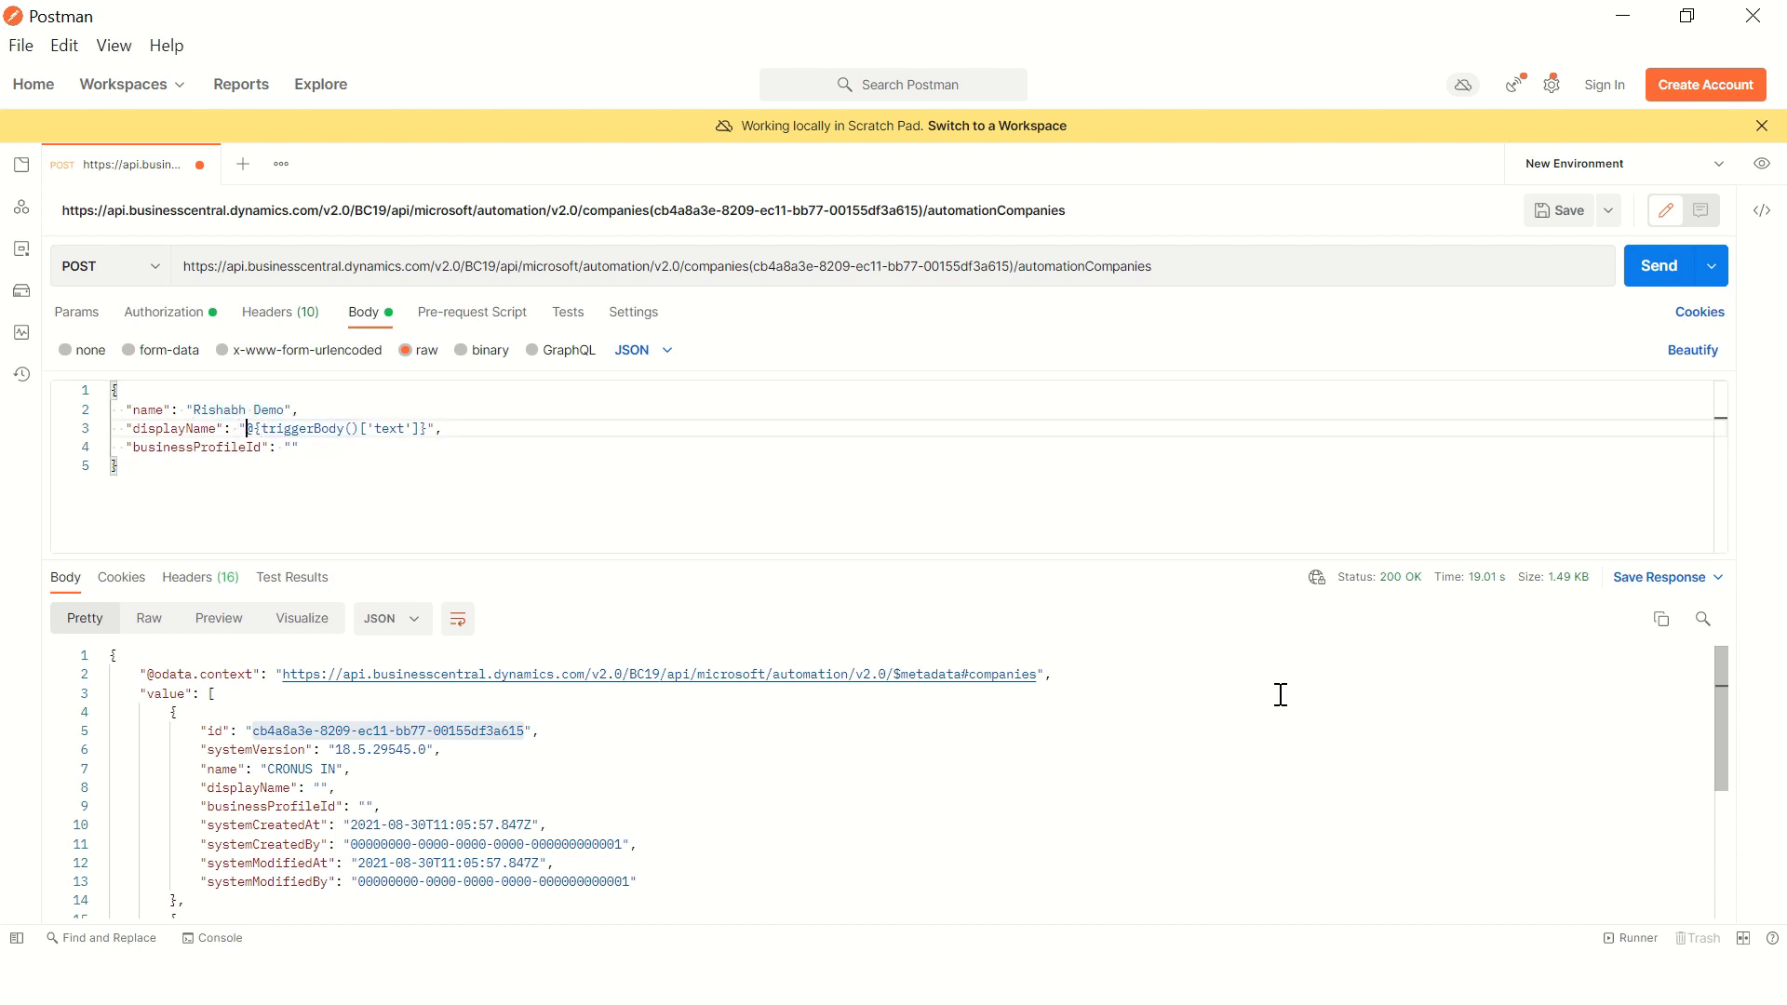
key("ctrl+shift+Right")
key("ctrl+shift+Right")
key("ctrl+shift+Right")
key("ctrl+shift+Right")
key("ctrl+shift+Right")
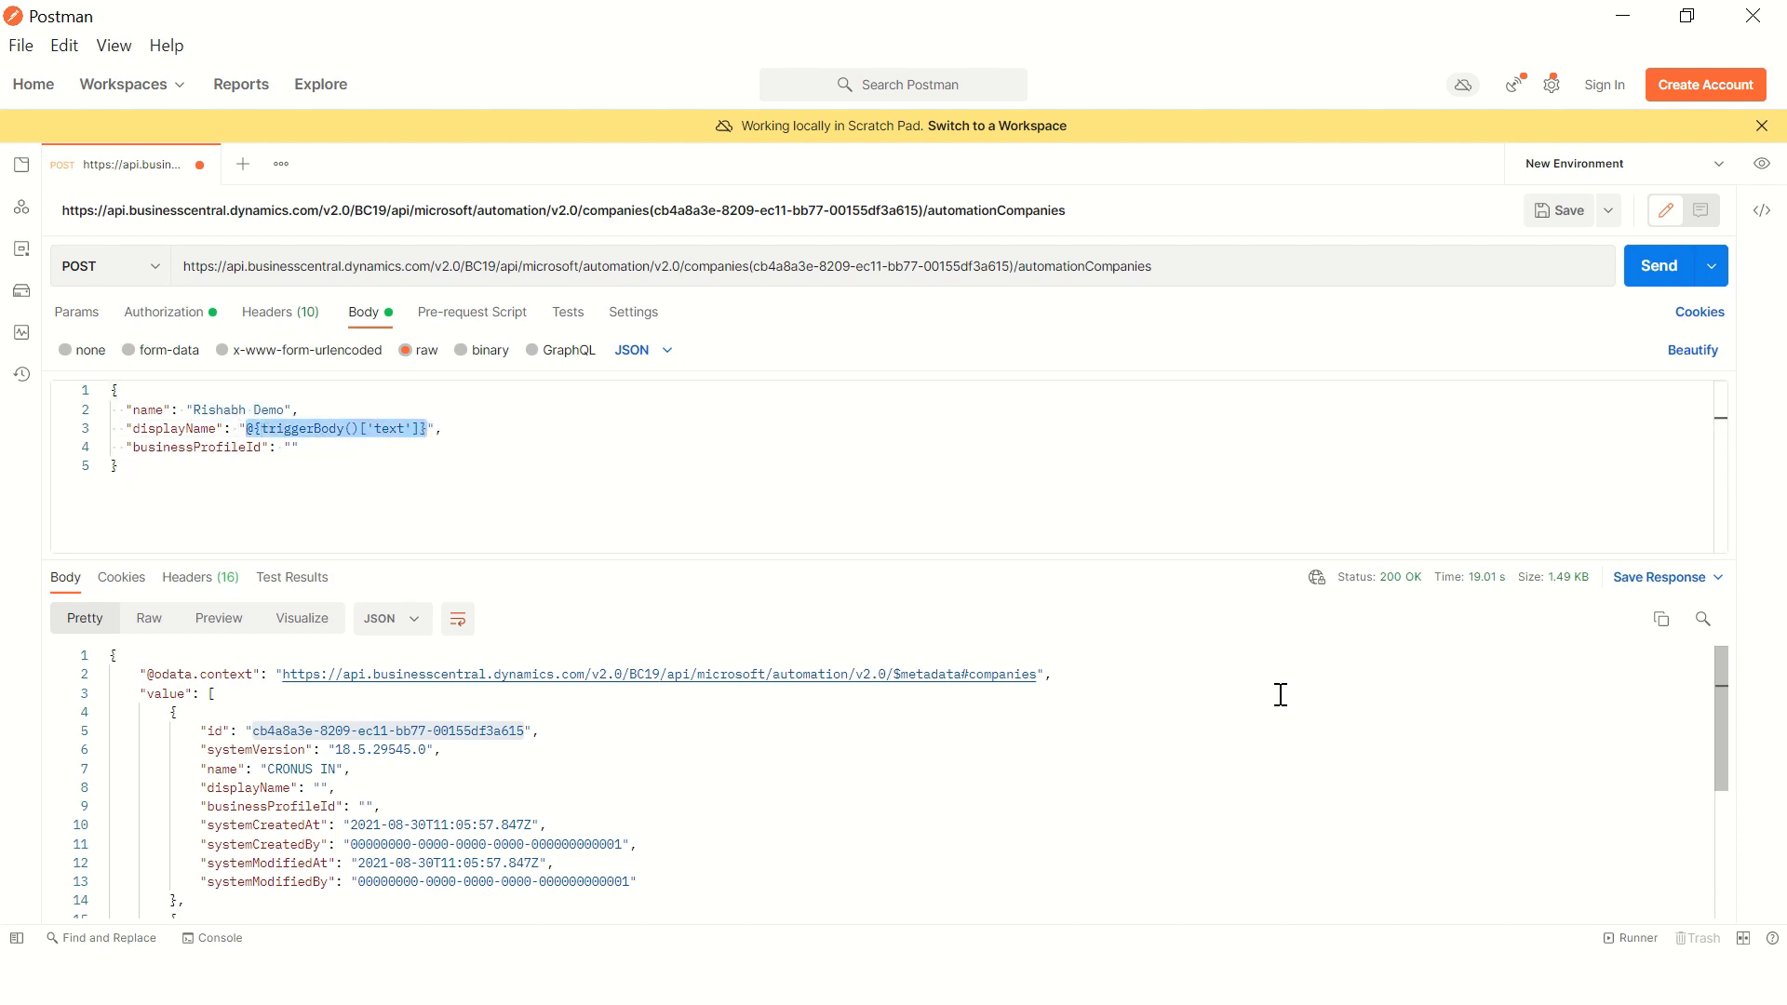
key("ctrl+v")
key("Down")
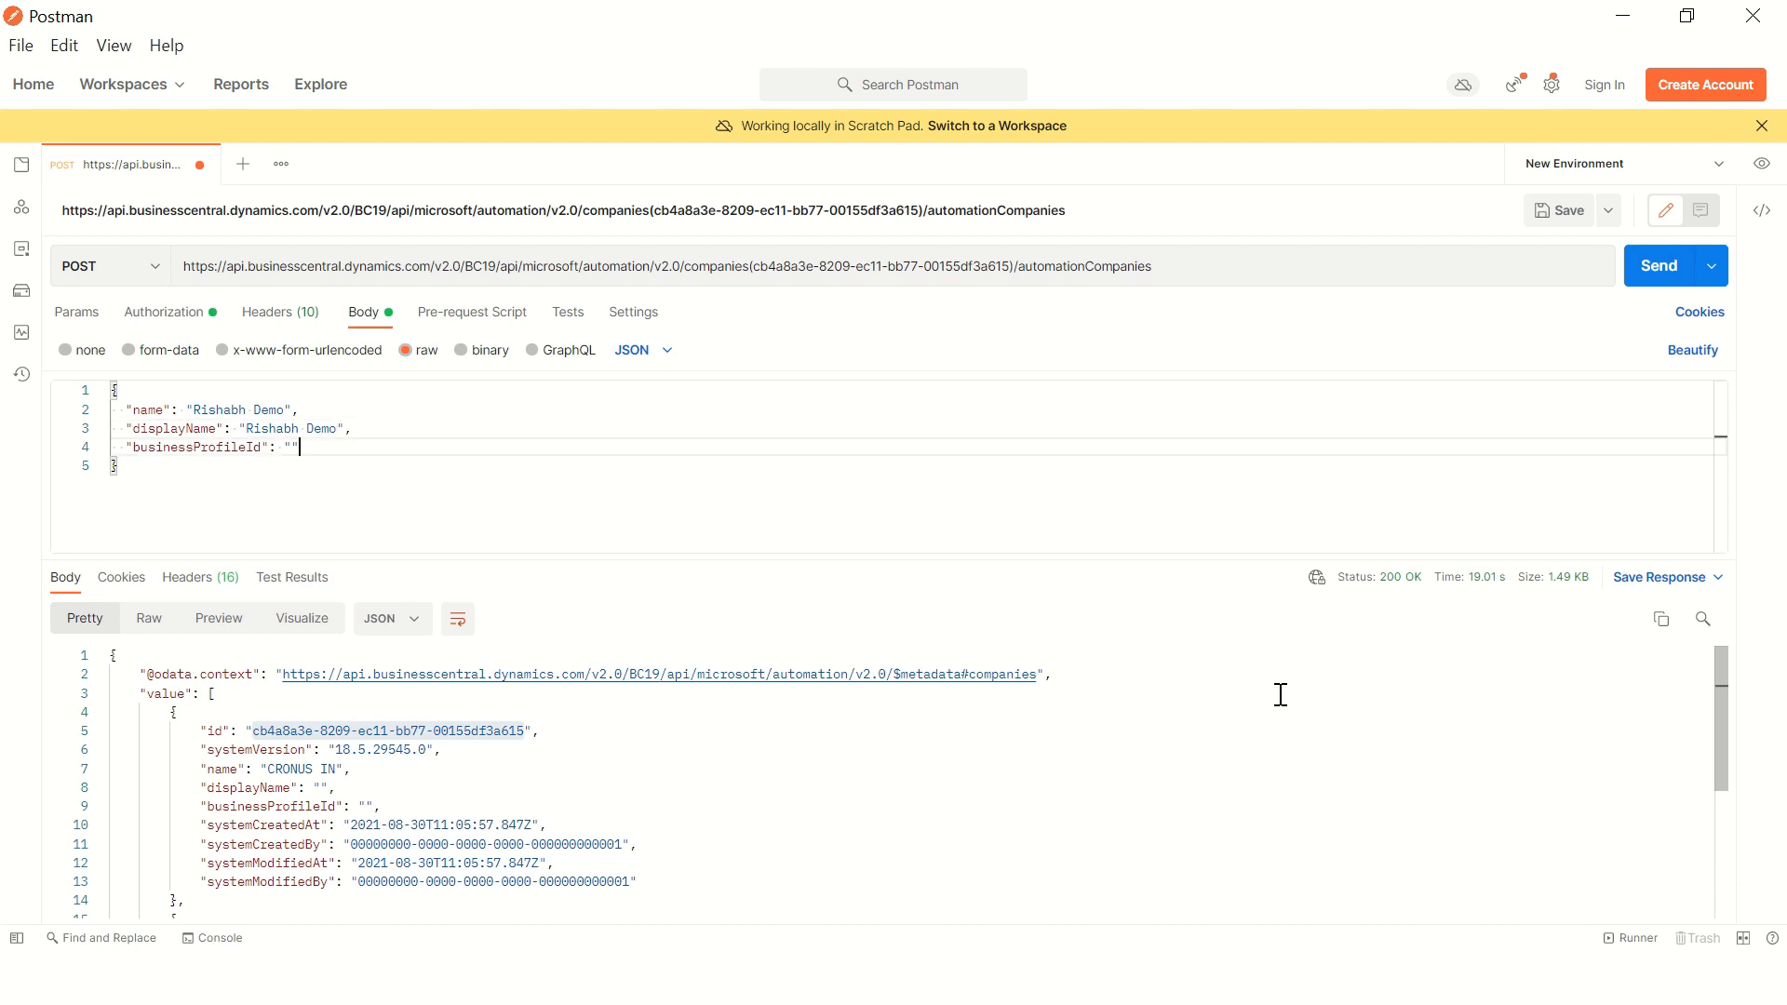
Step: Send the automationCompanies request, switch to Business Central in the browser and select the new demo company in the Companies list
left_click(1655, 277)
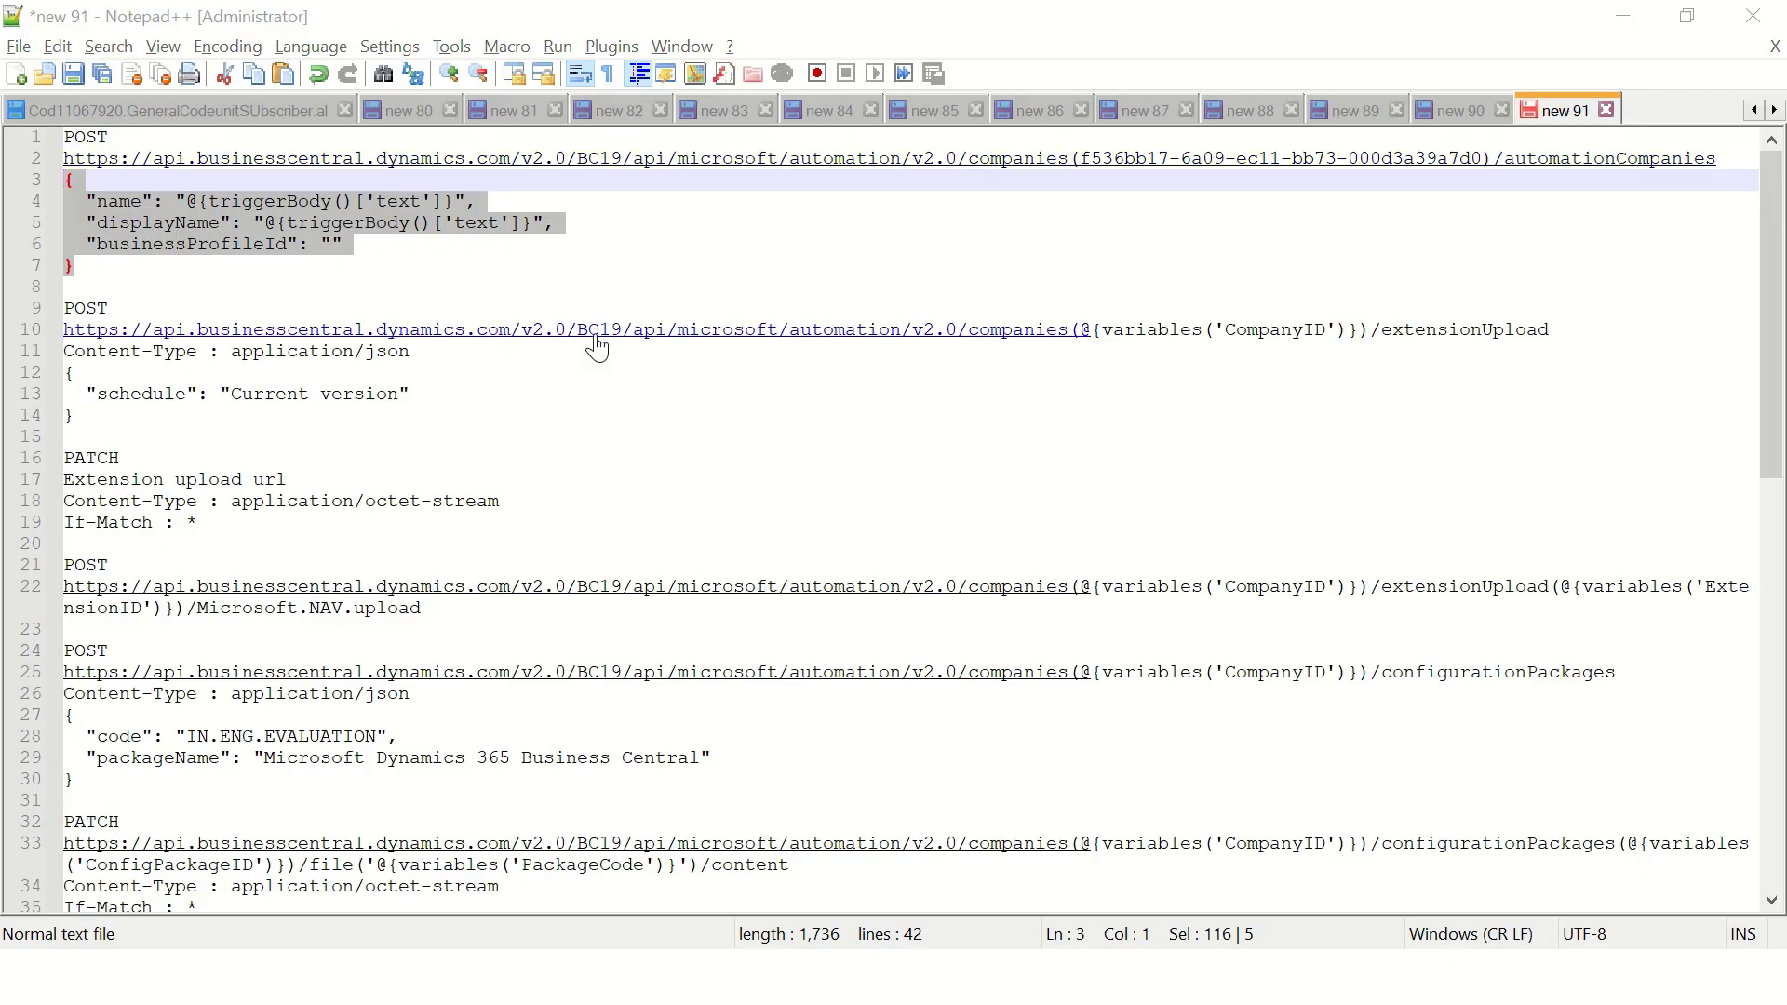
key("alt+Tab")
key("alt+Tab")
key("Tab")
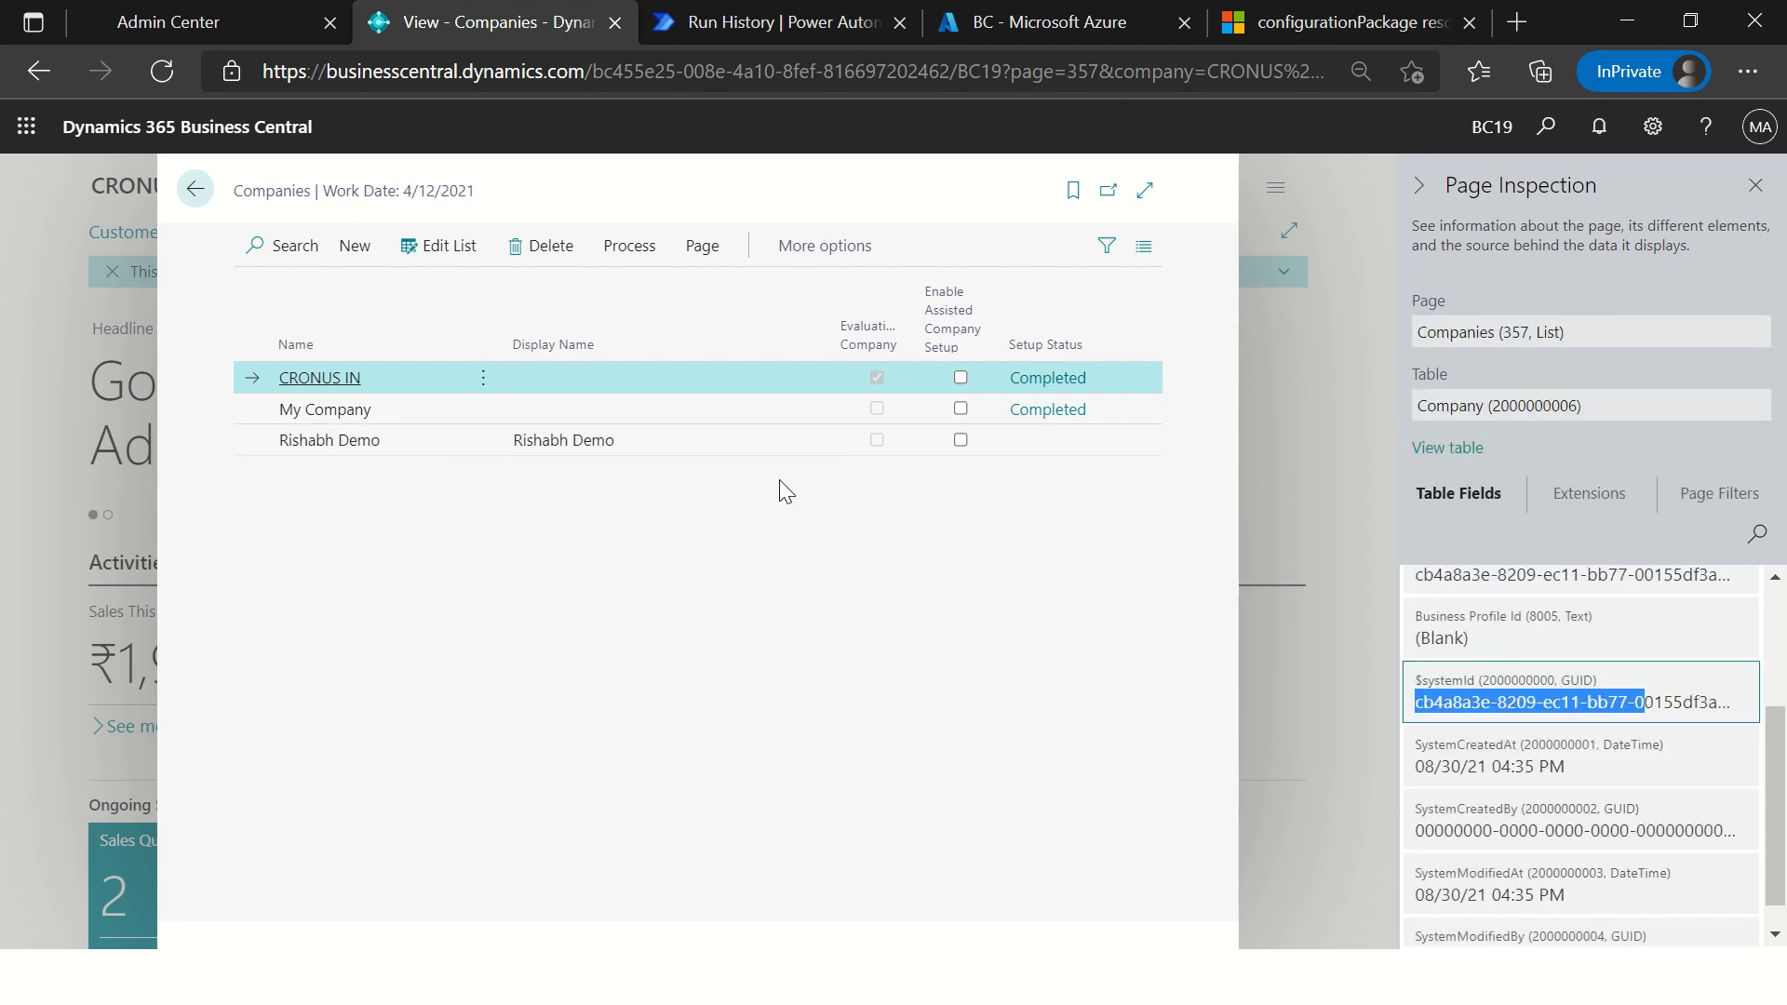
double_click(349, 441)
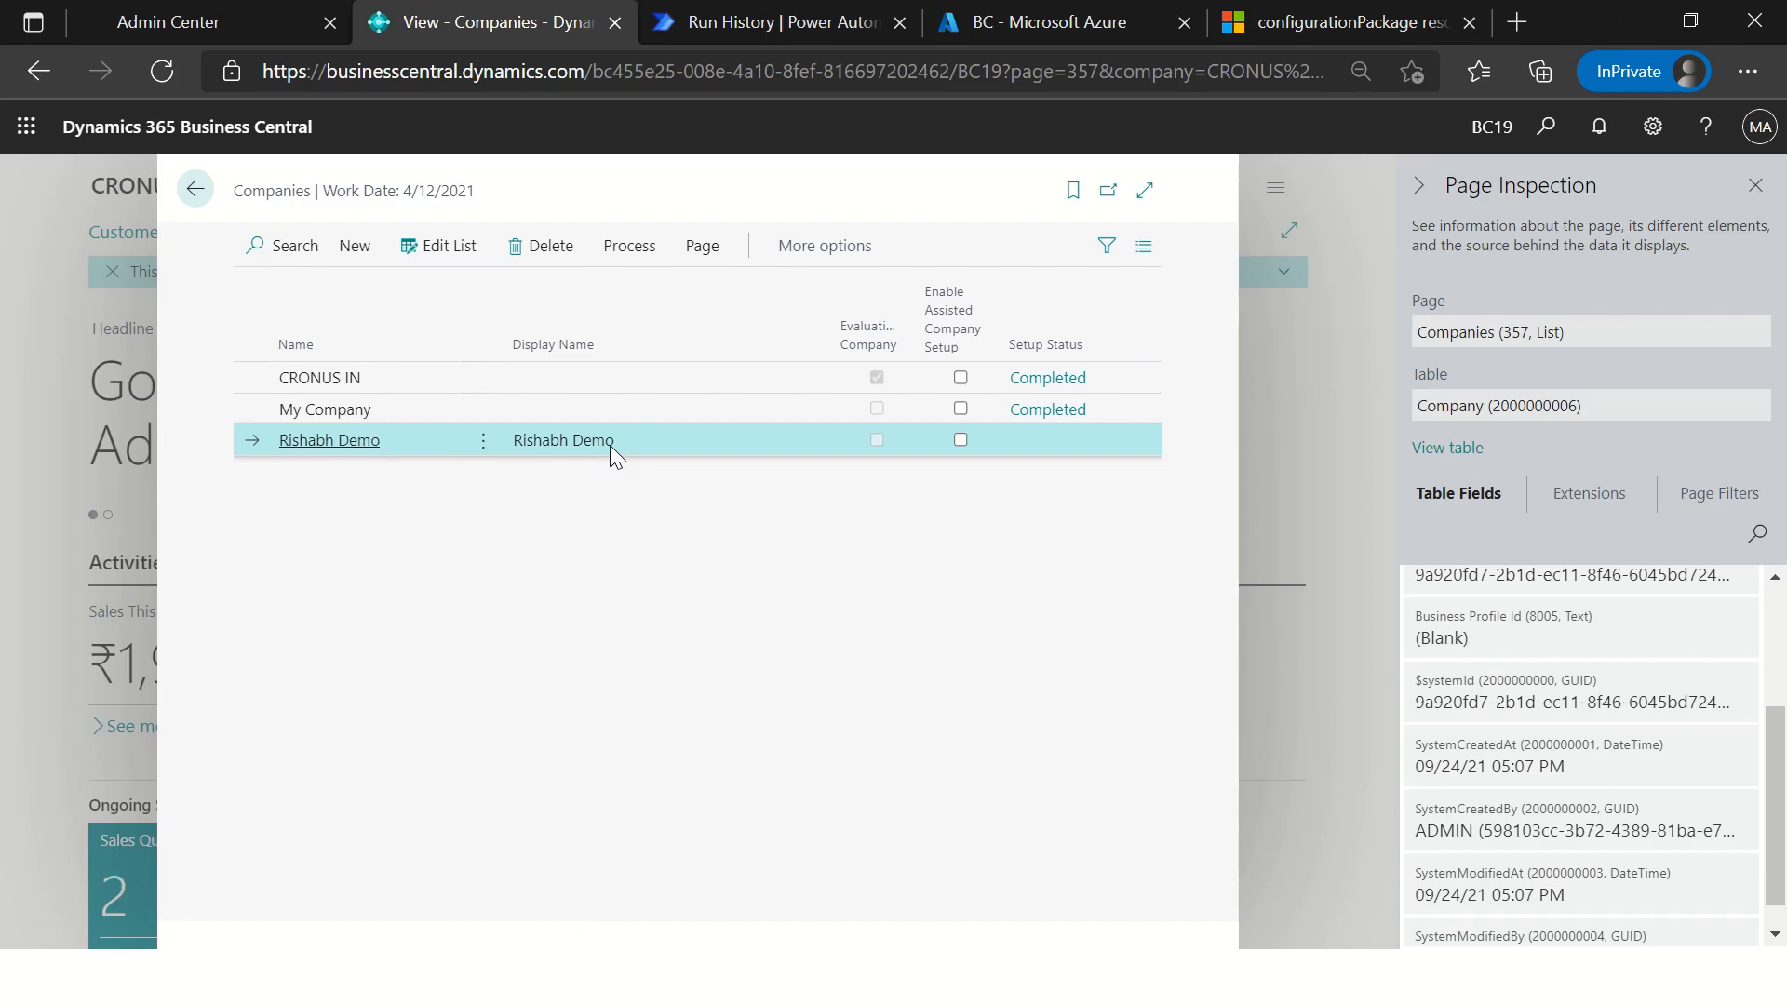
Step: Check the pending request in Postman and close the Page Inspection pane beside the Companies list in Business Central
key("alt+Tab")
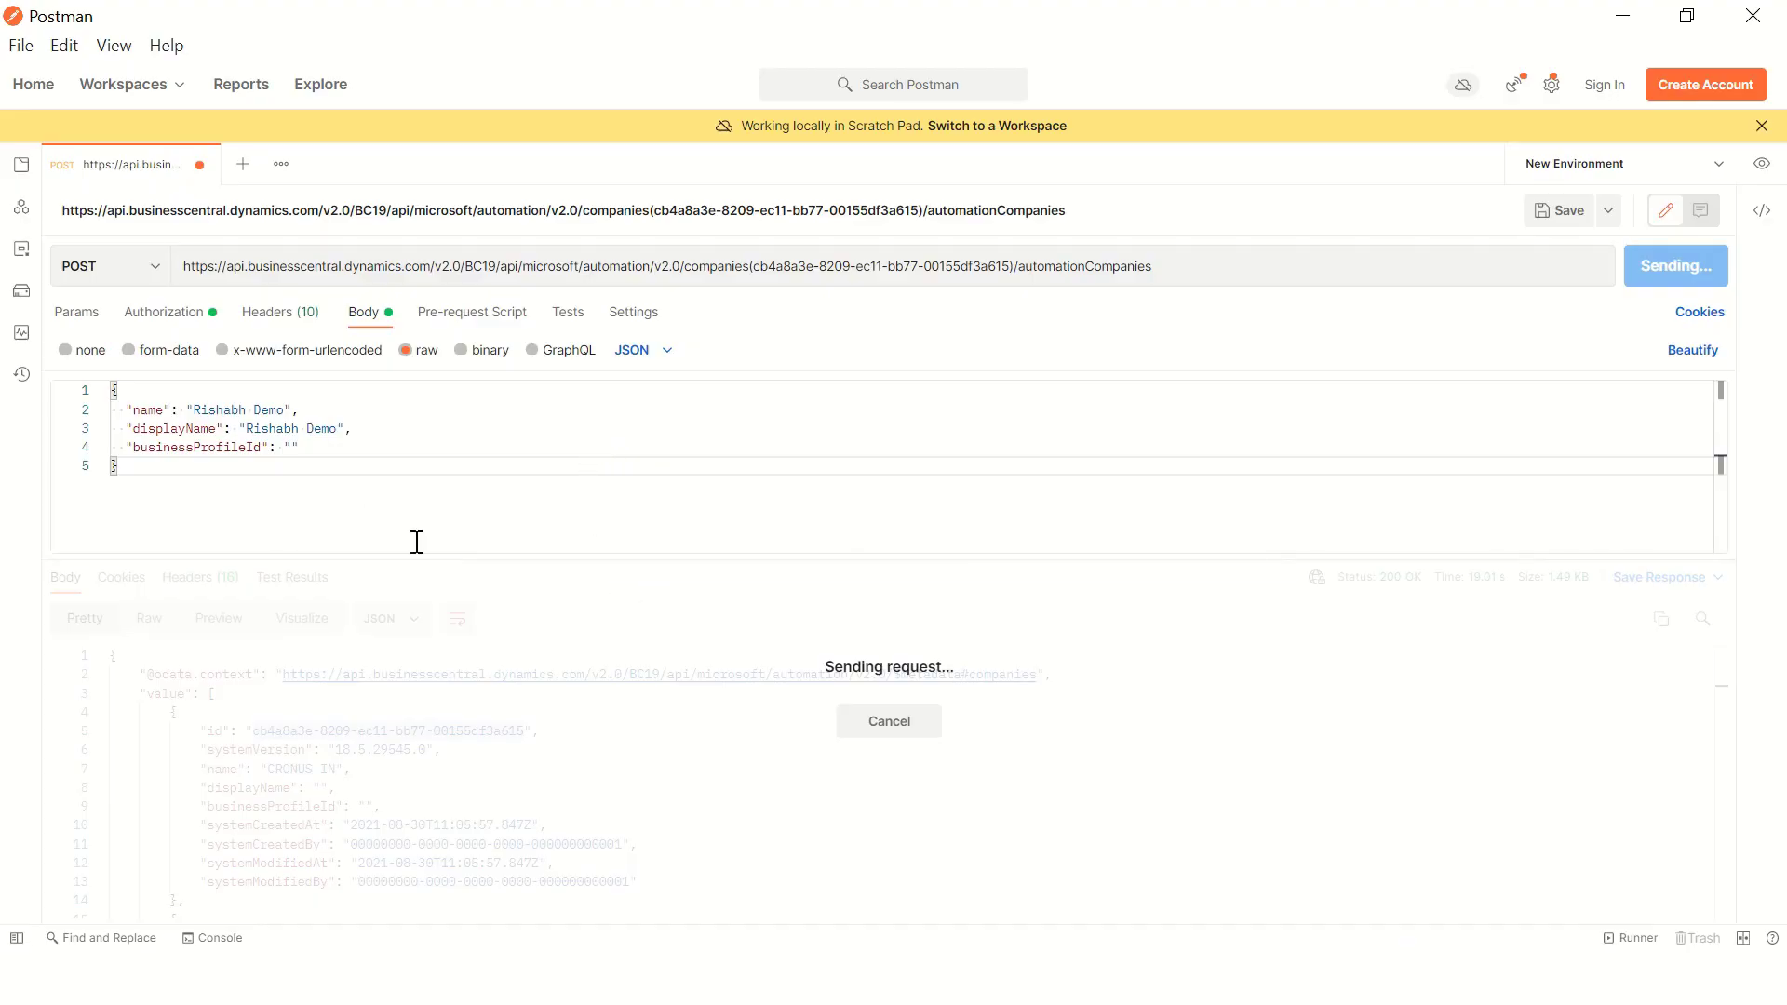
key("alt+Tab")
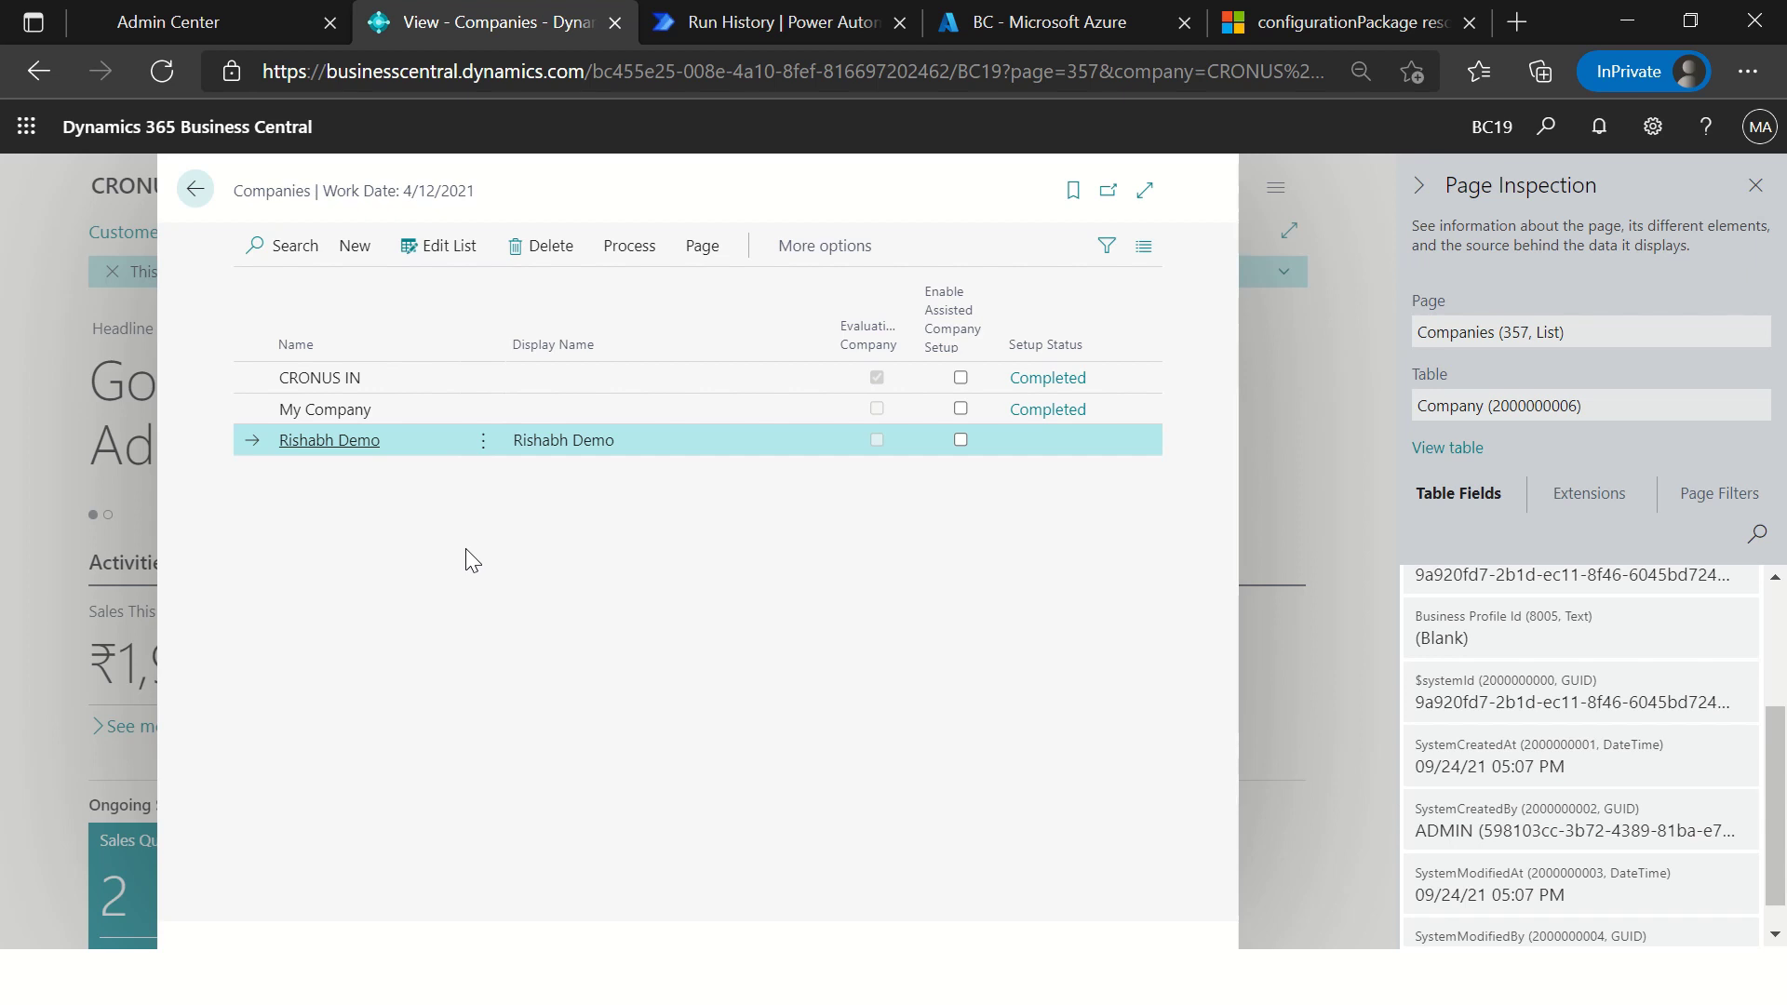
key("alt+Tab")
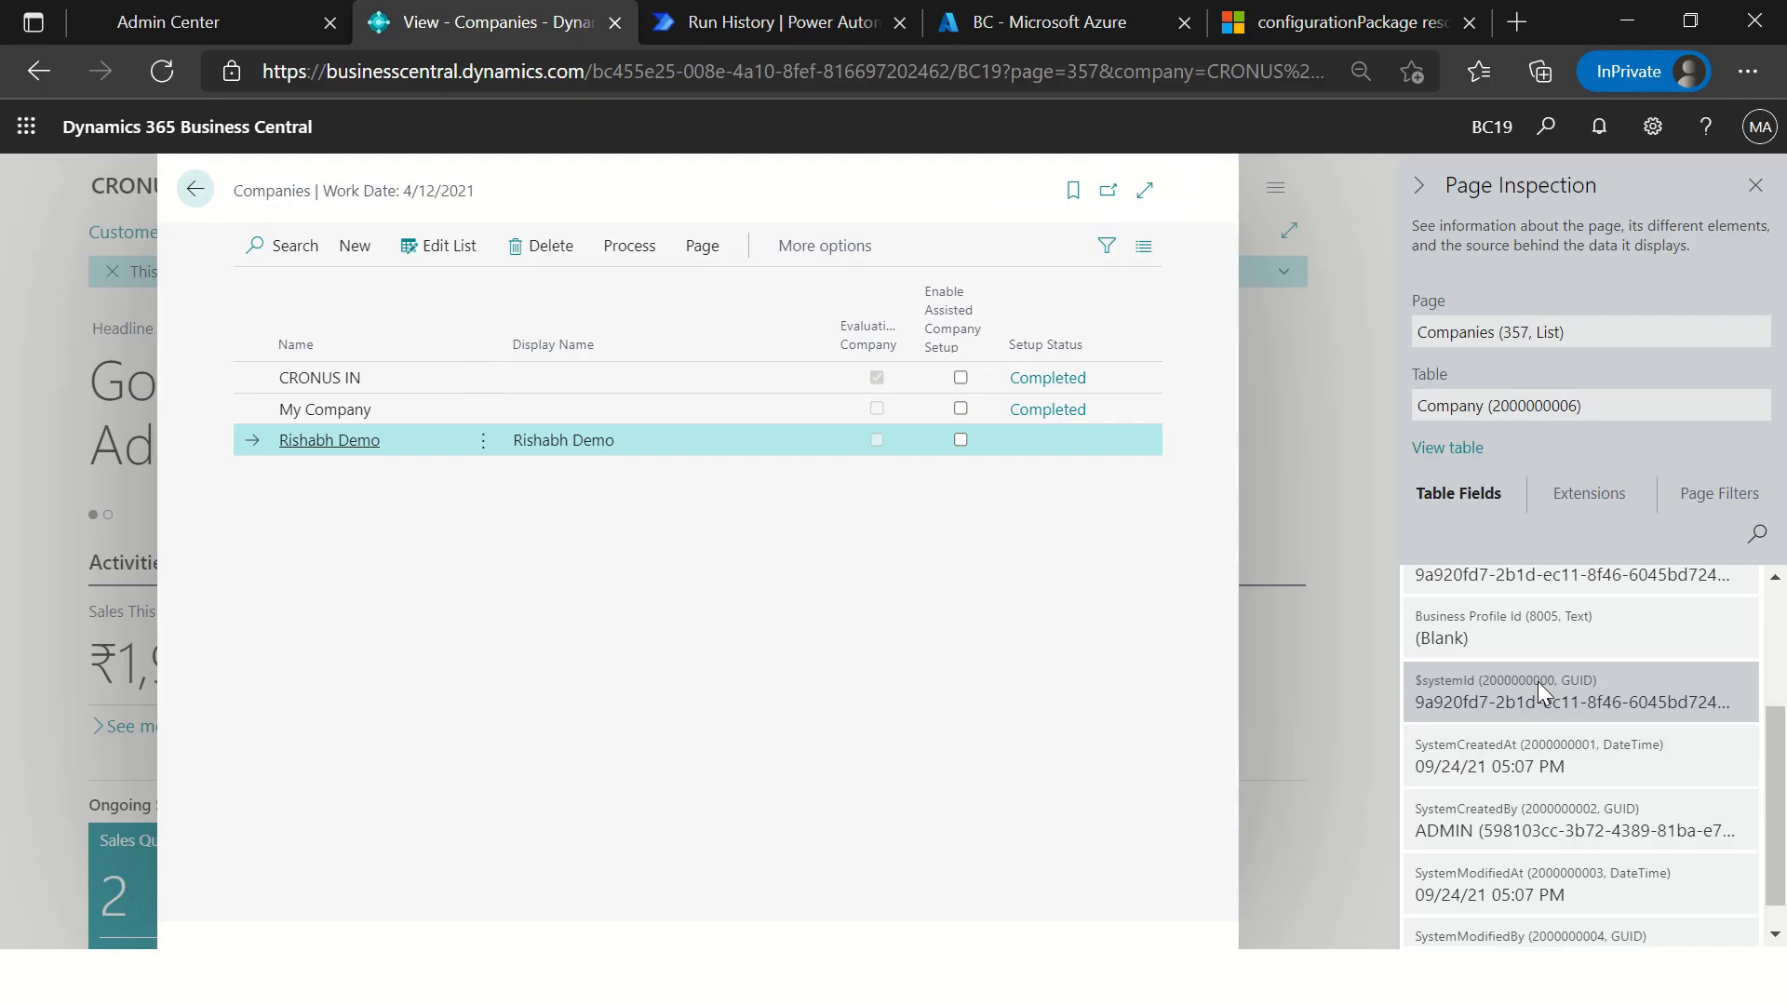
left_click(1756, 184)
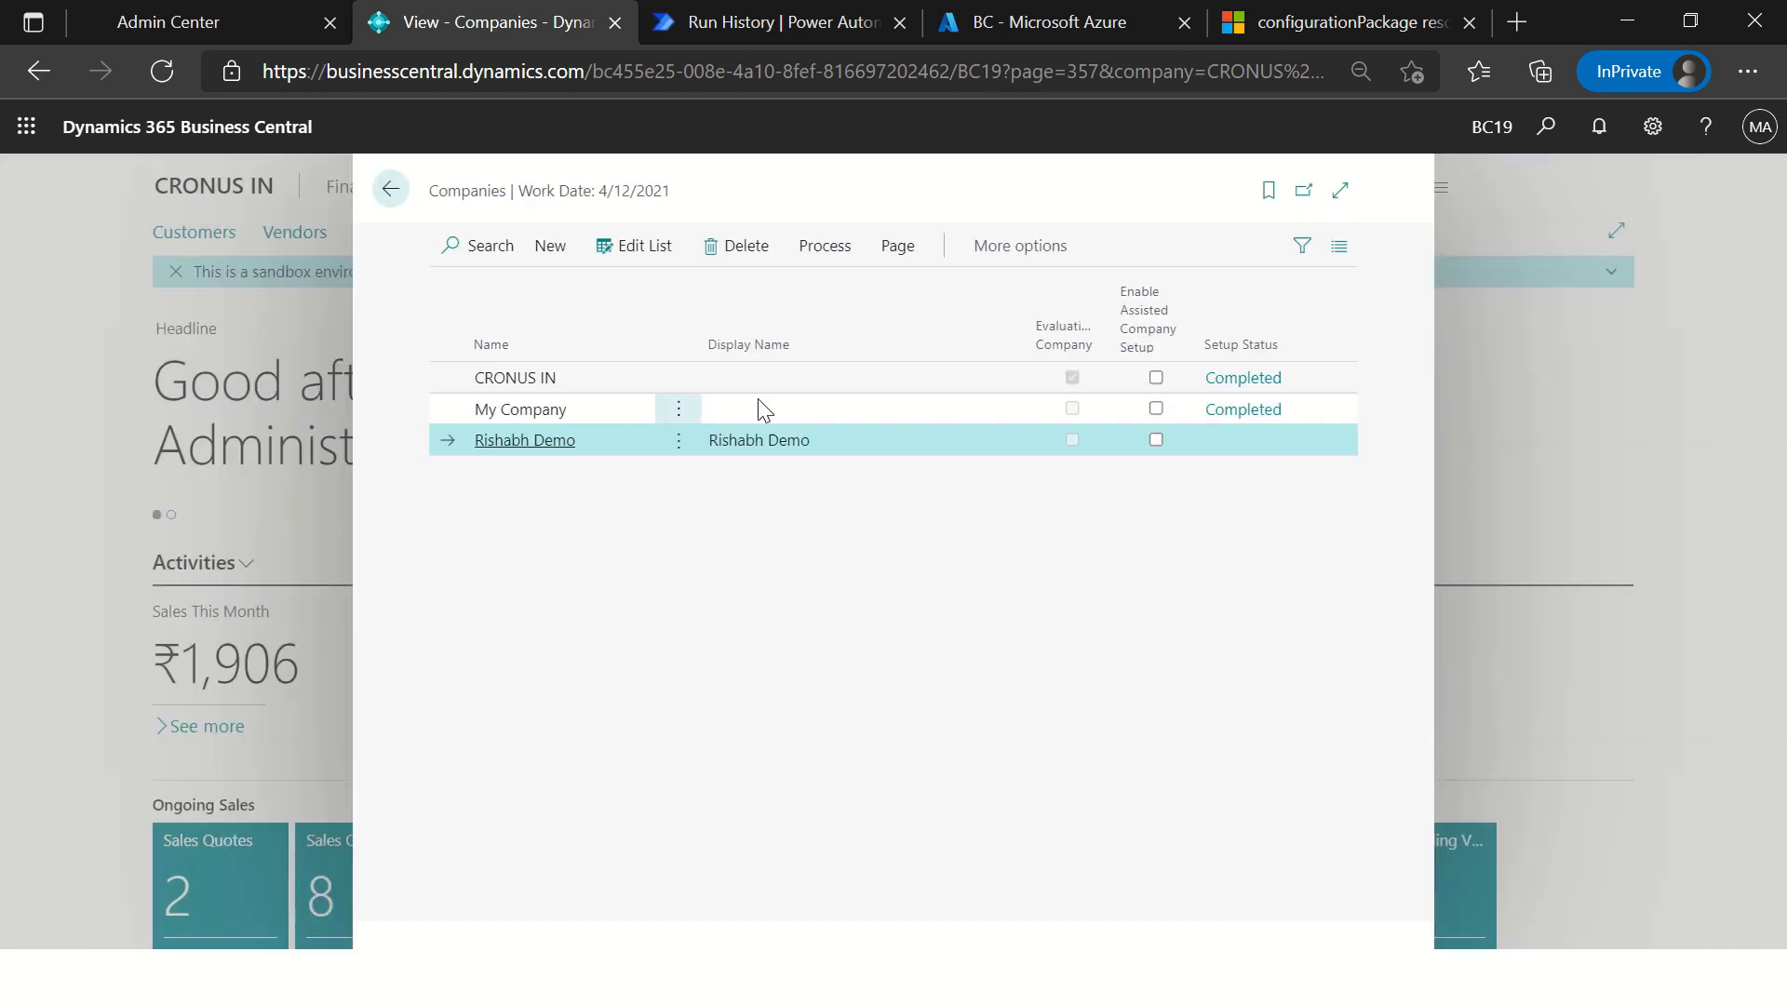
left_click(812, 410)
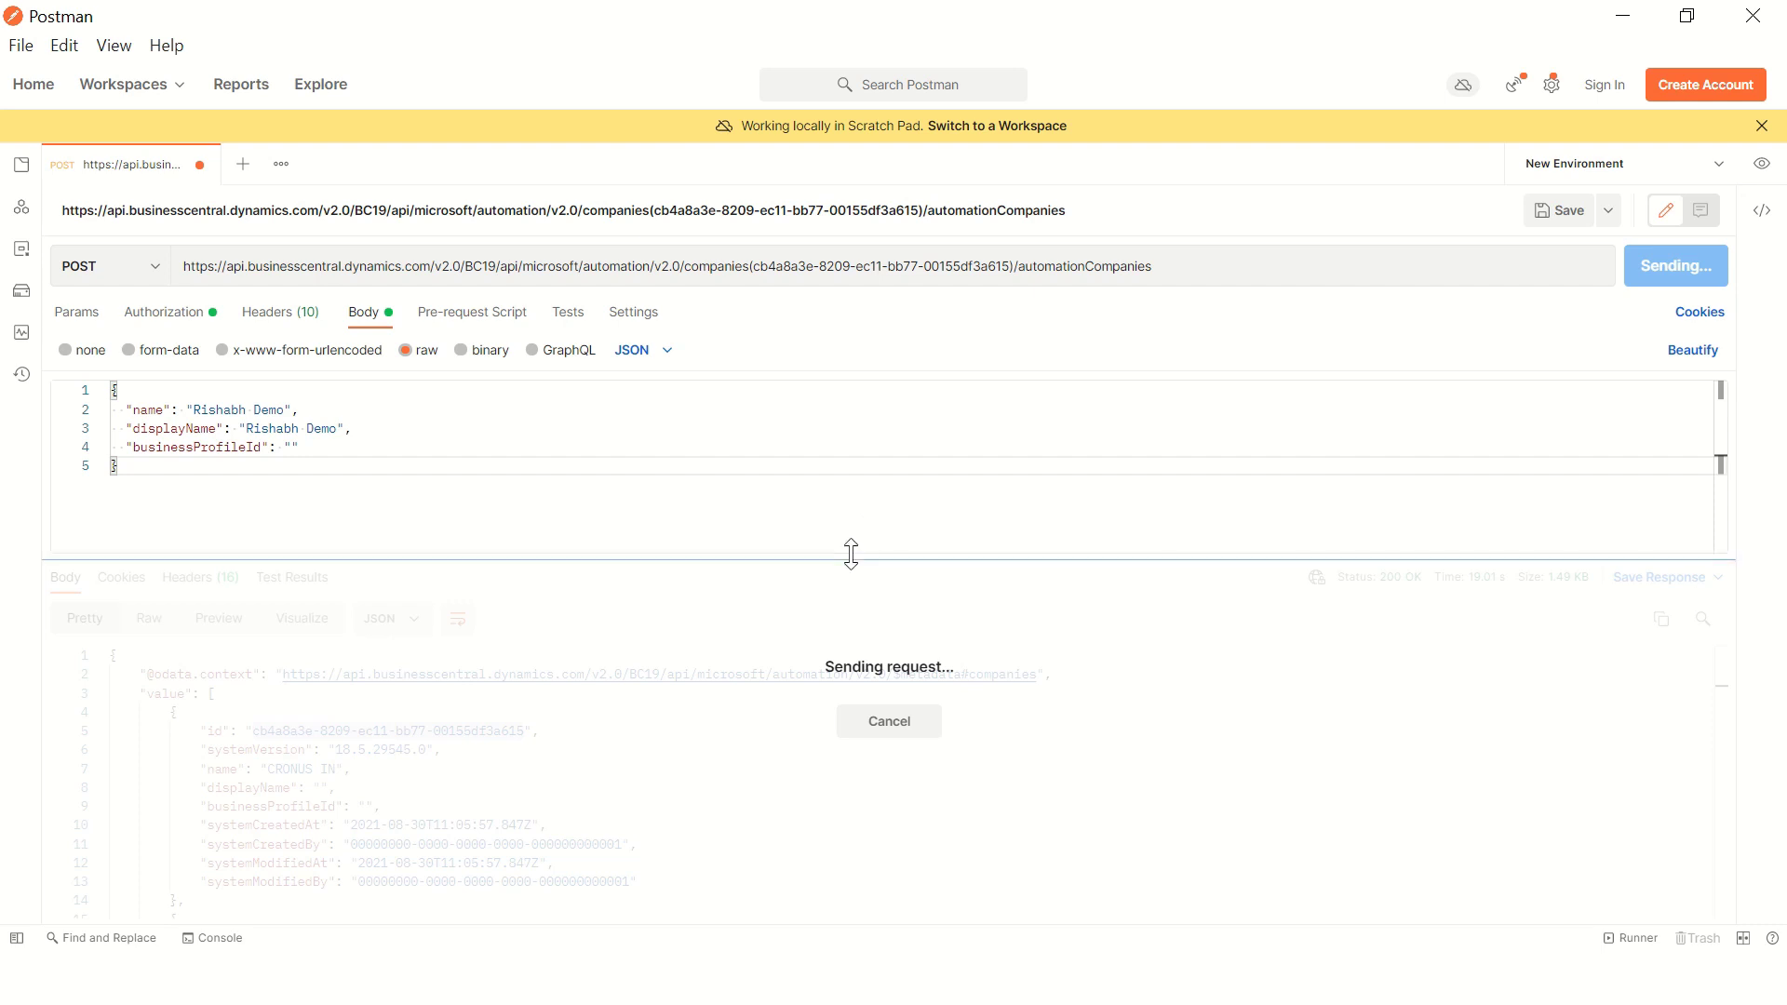
Step: Copy the new company's ID 9a920fd7-2b1d-ec11-8f46-6045bd724ba4 from the Postman response onto its own line below the first JSON block in the Notepad++ notes
left_click_drag(851, 554, 848, 535)
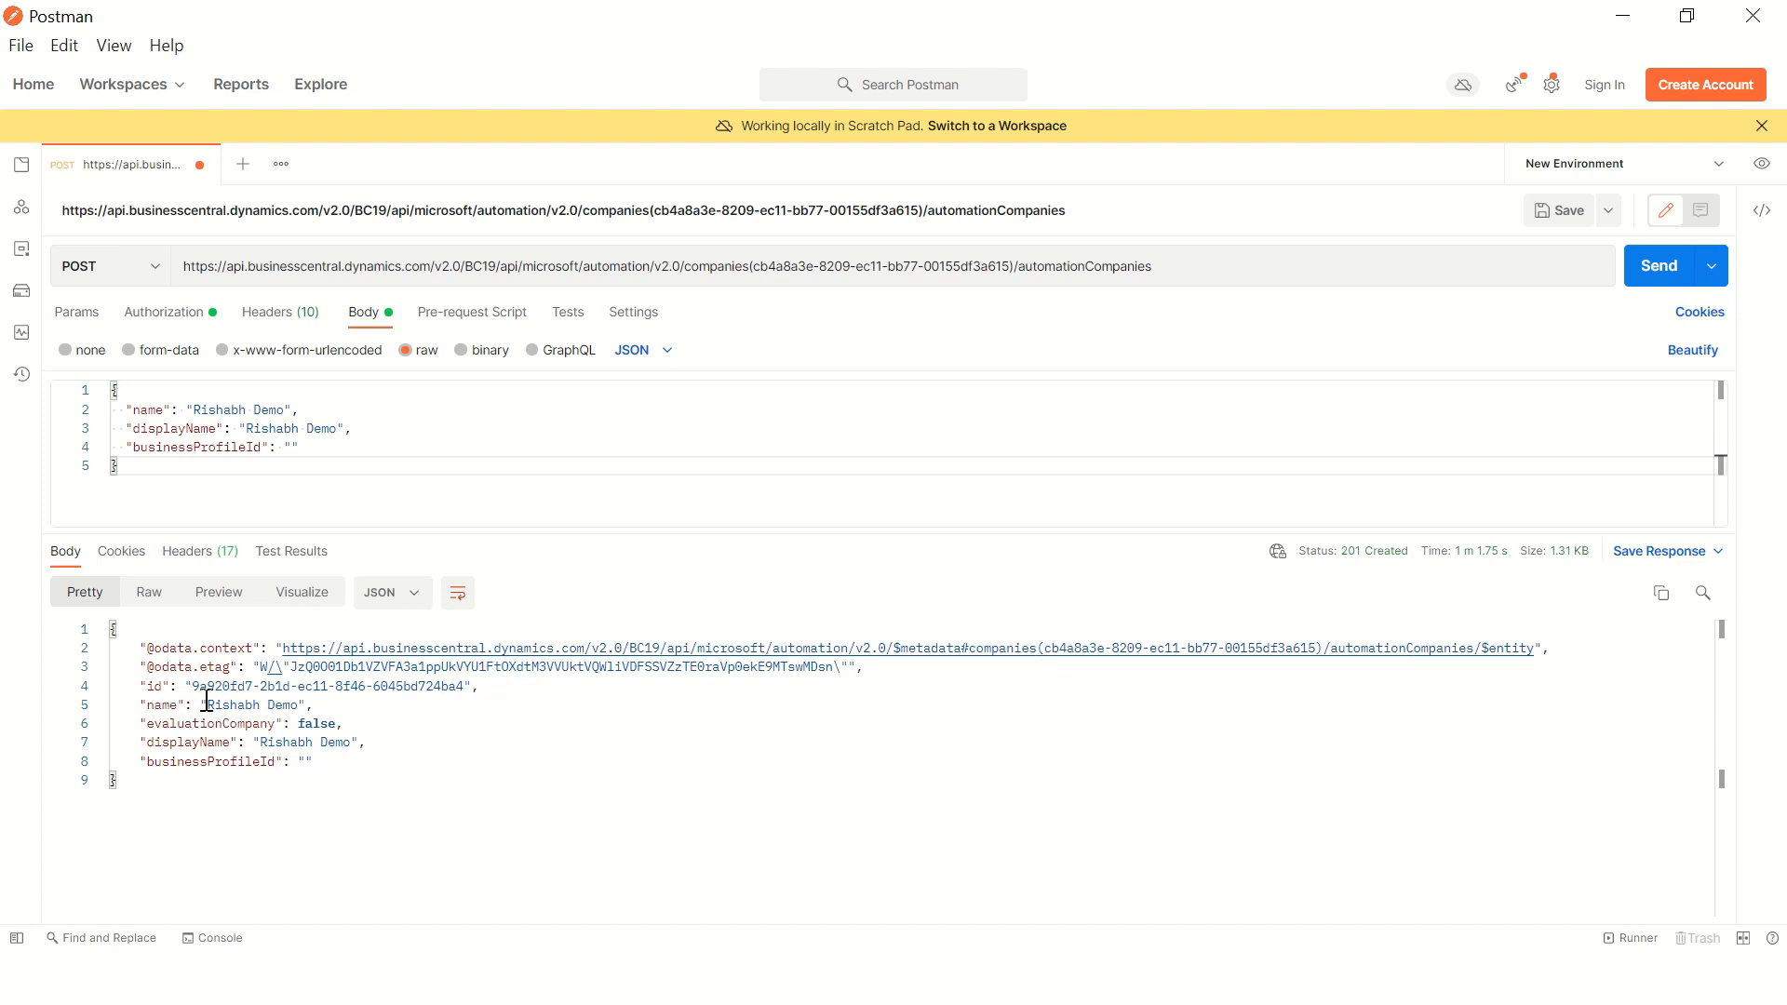
left_click_drag(196, 688, 460, 686)
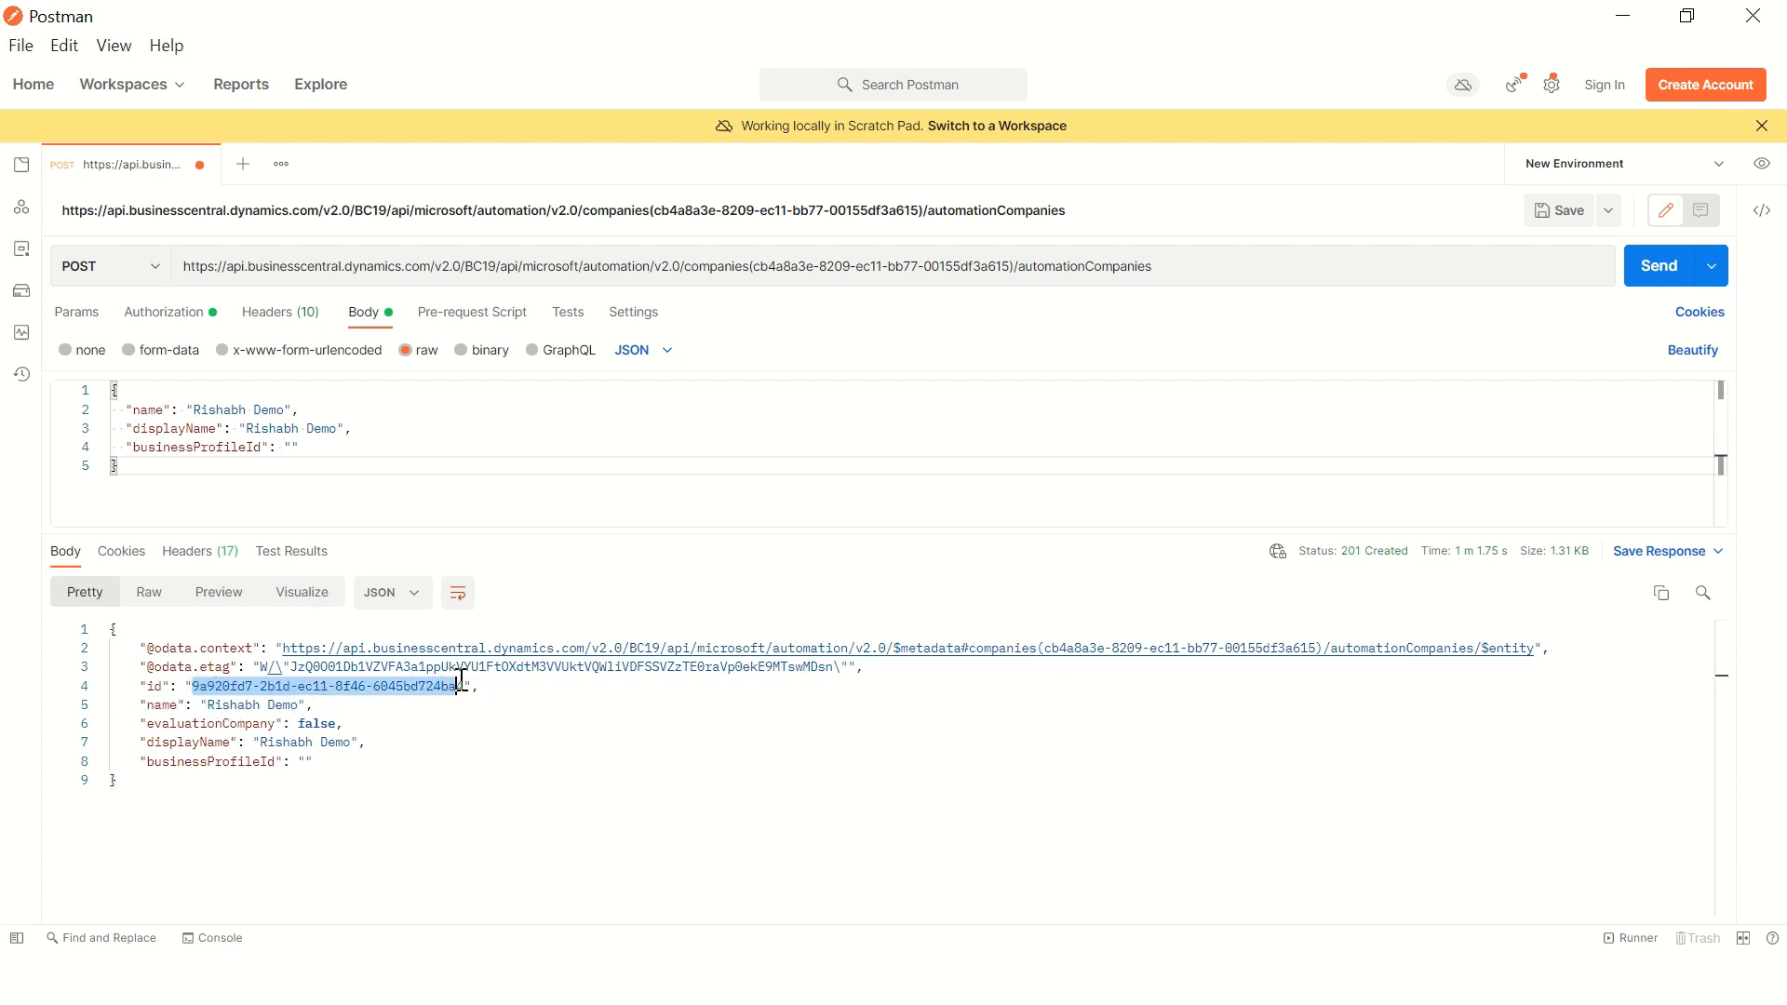
key("alt+Tab")
key("alt+Tab")
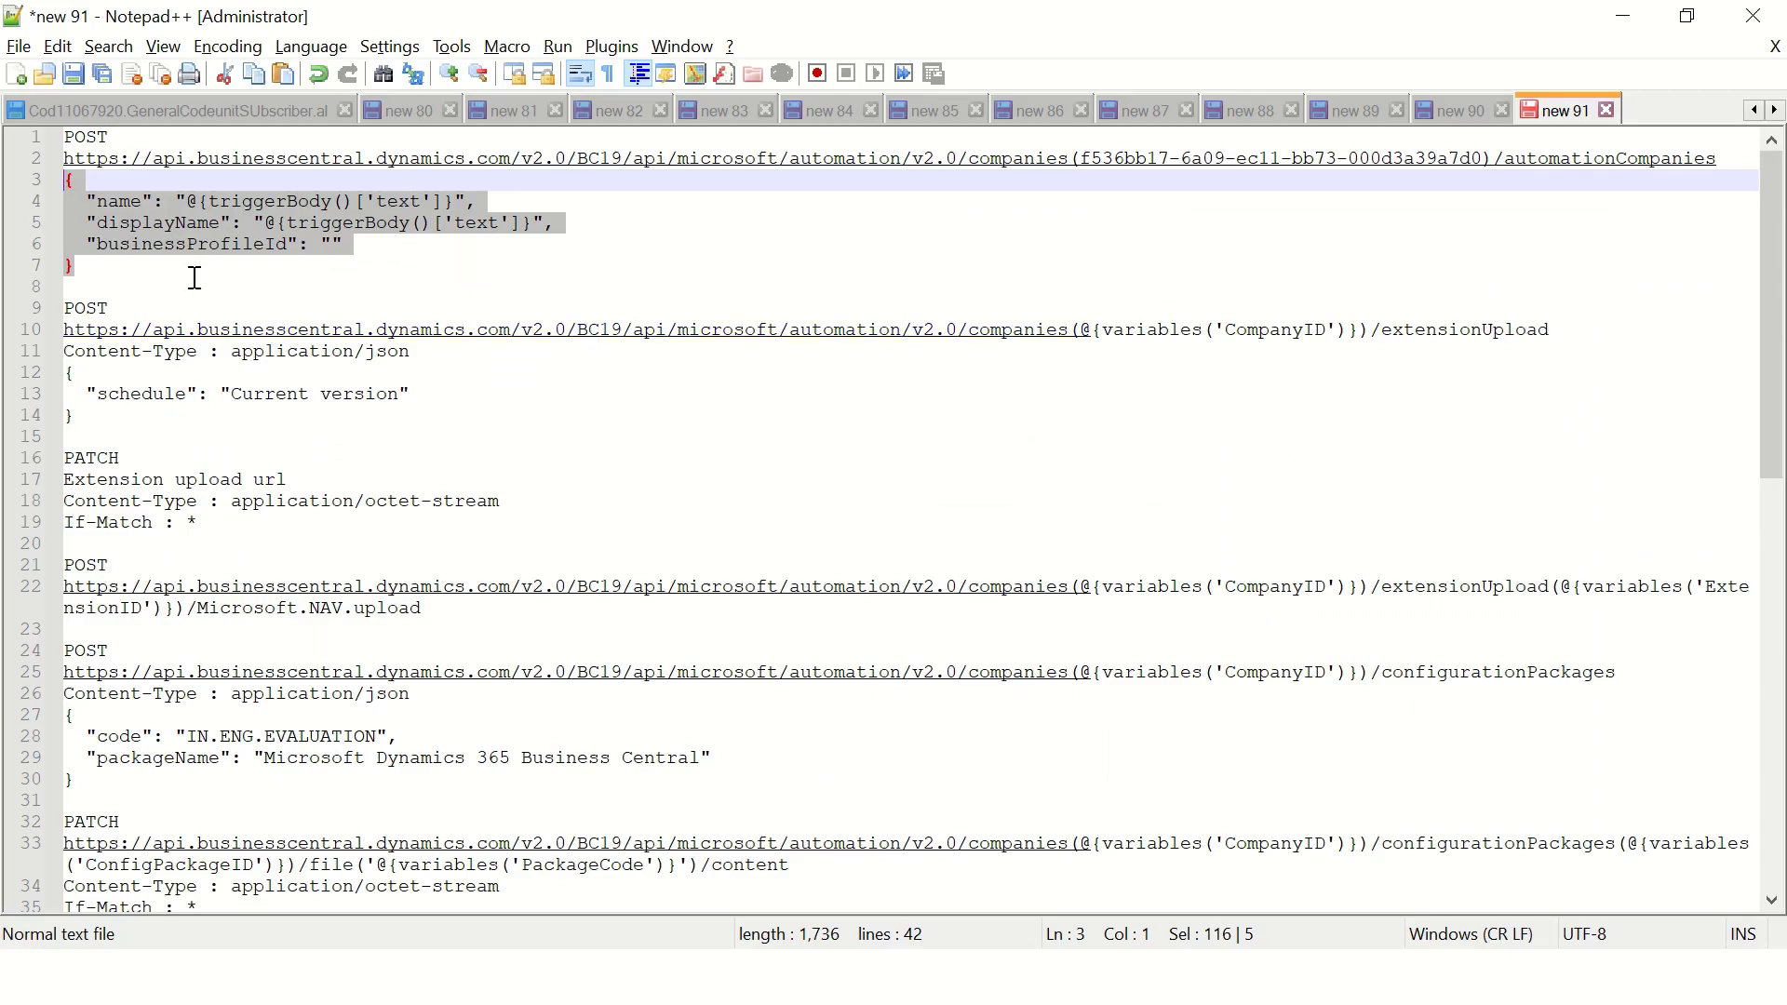
left_click(180, 280)
key("Return")
key("Return")
key("Up")
type("9a920fd7-2b1d-ec11-8f46-6045bd724ba4")
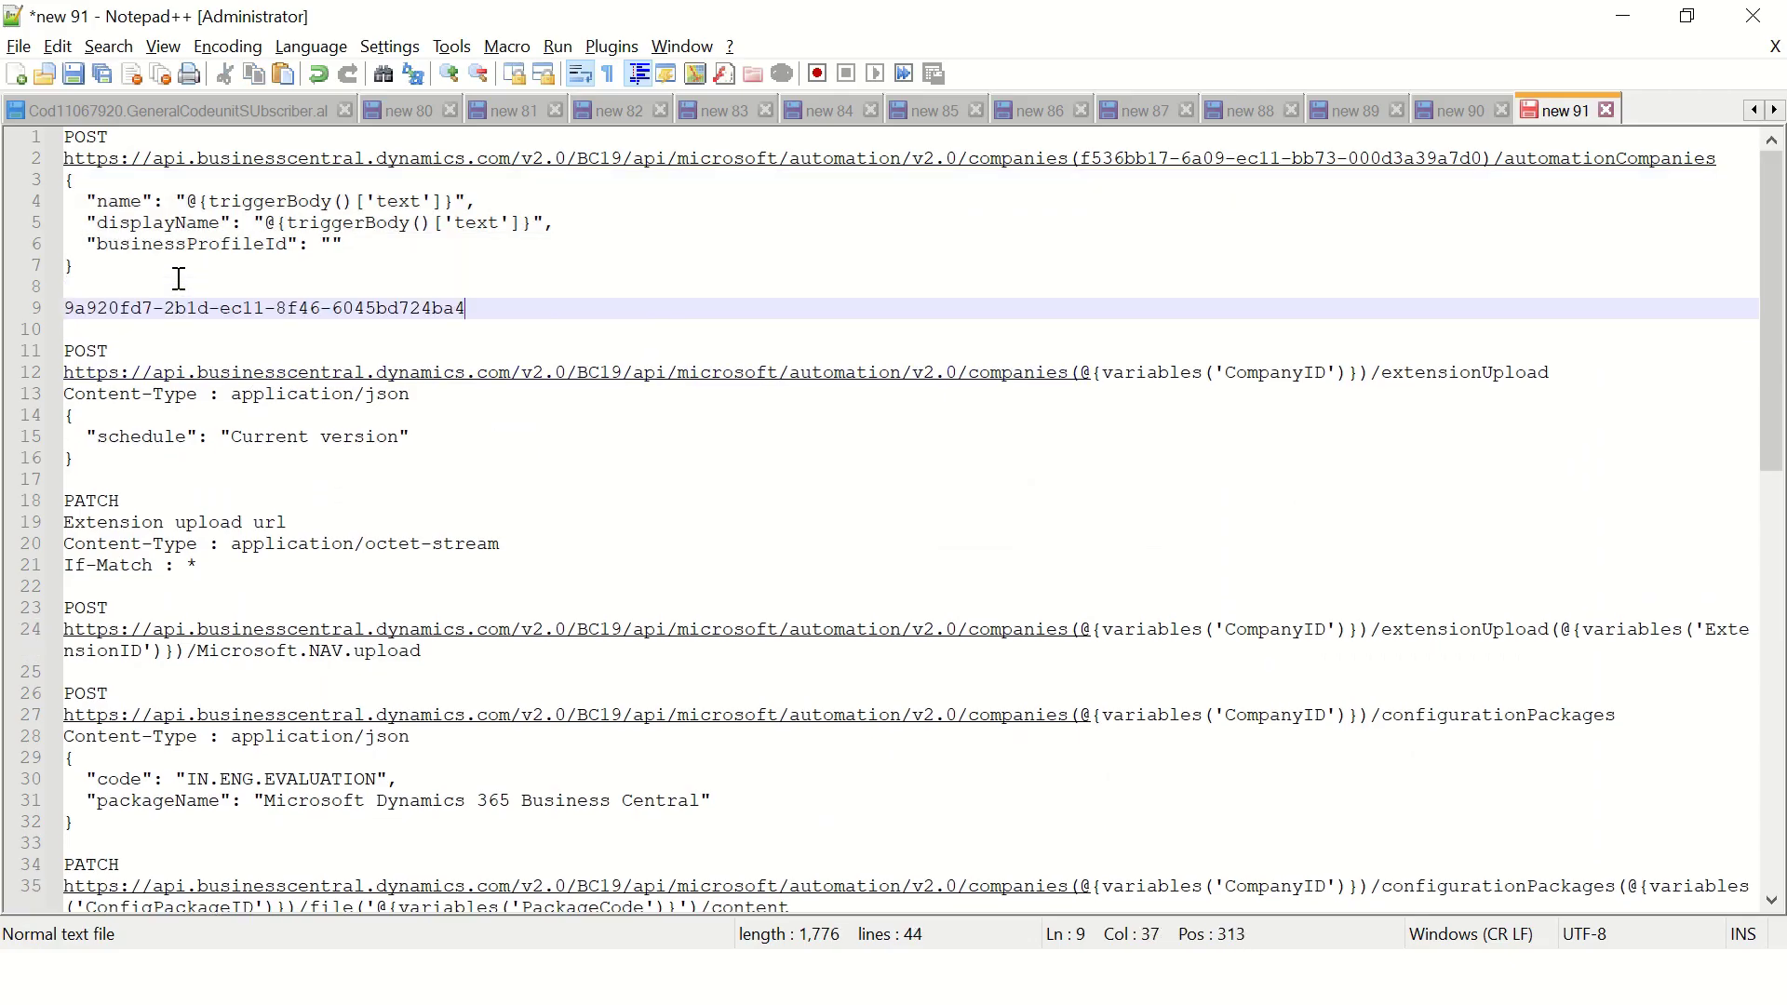
Step: Switch to Business Central in the browser and change the active company in the user settings to the new demo company
left_click(554, 435)
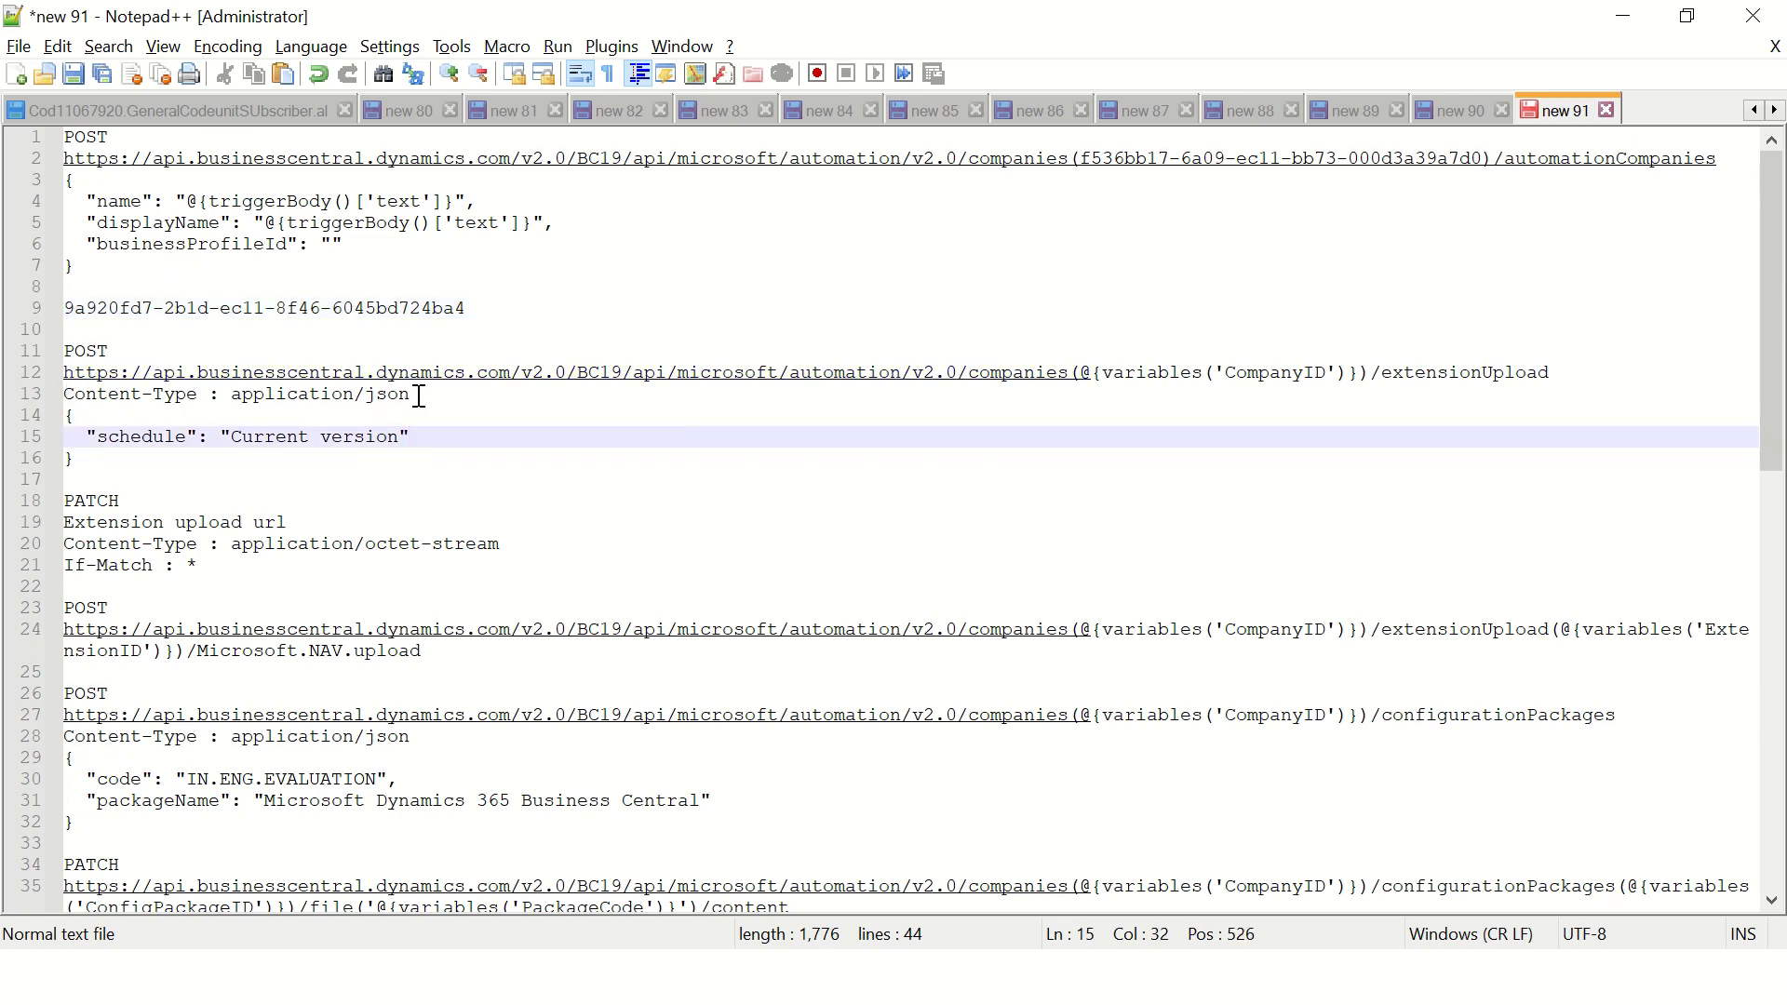
left_click(969, 398)
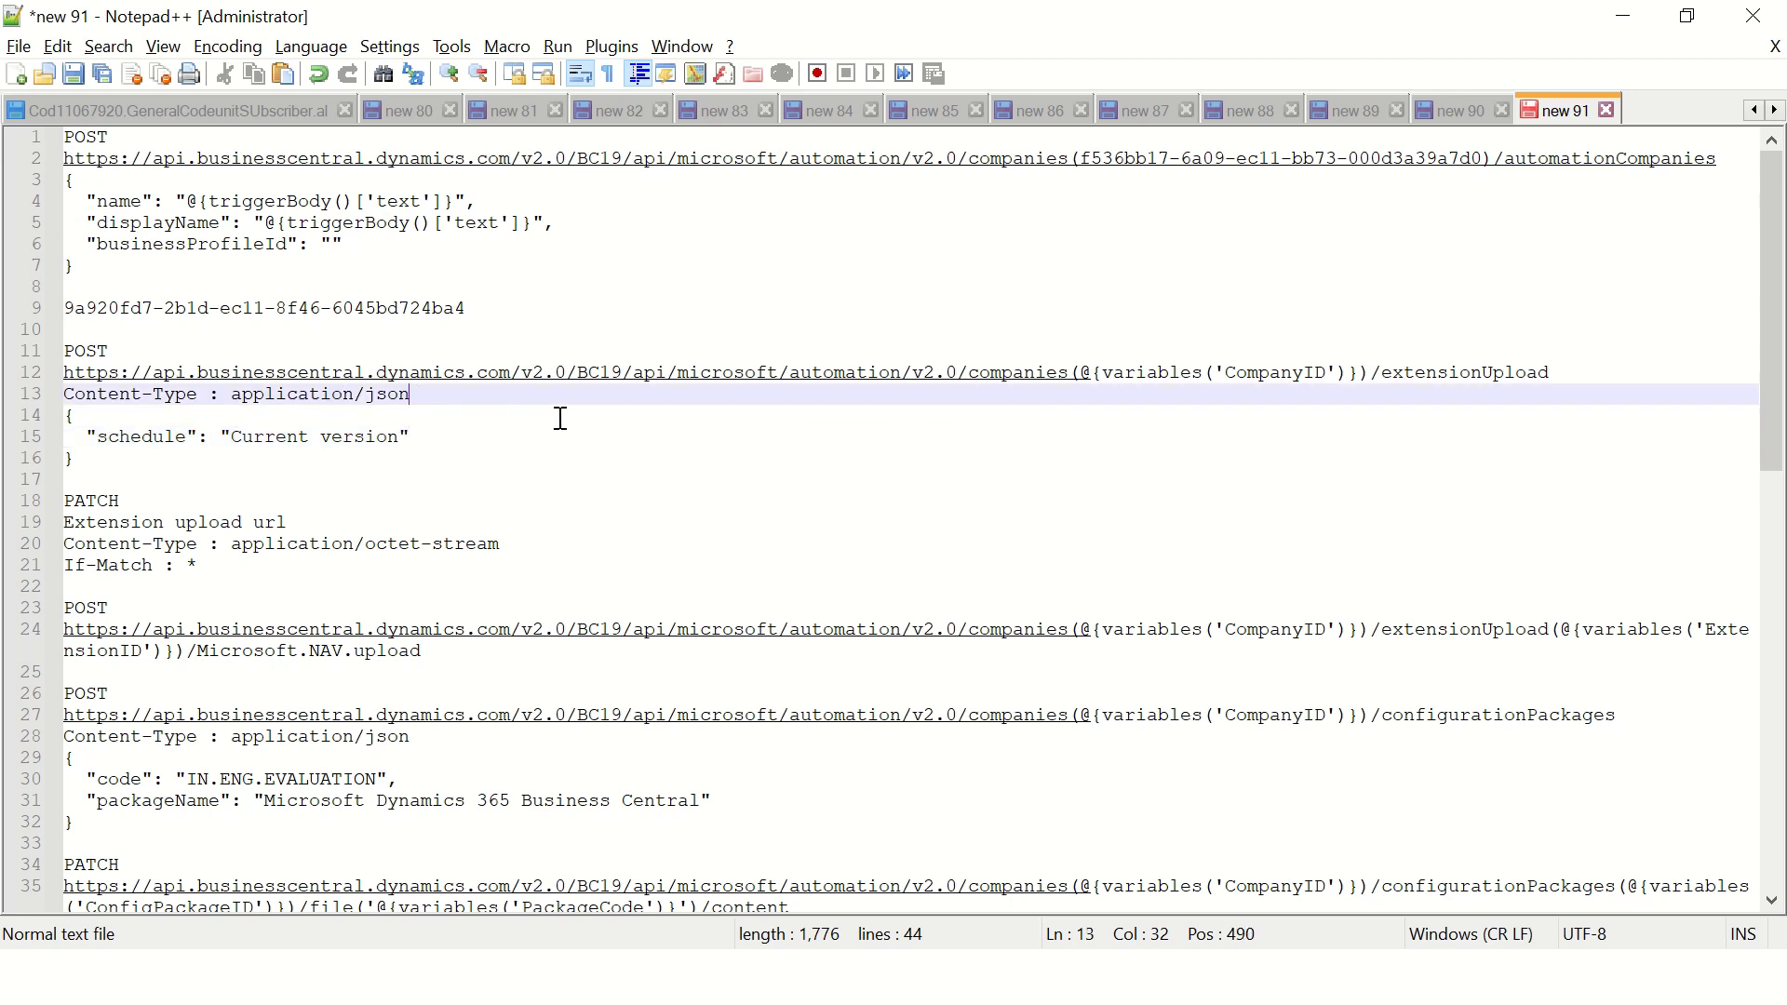
key("alt+Tab")
key("alt+Tab")
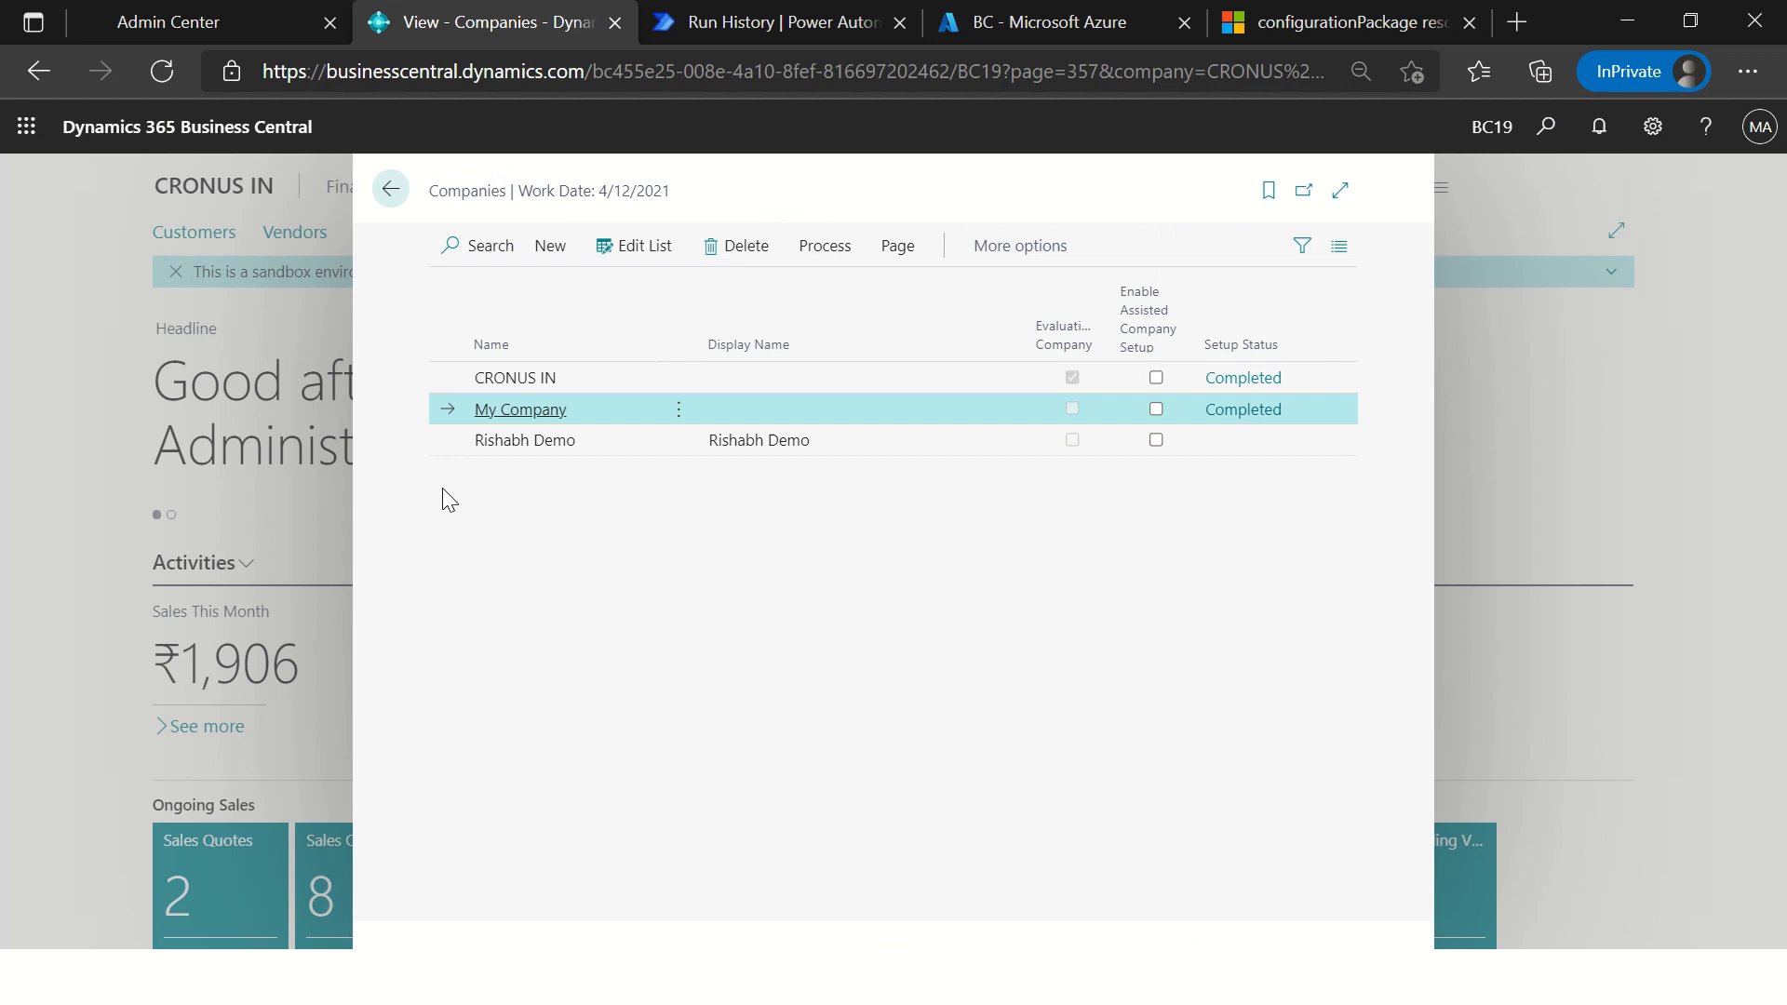
left_click(511, 445)
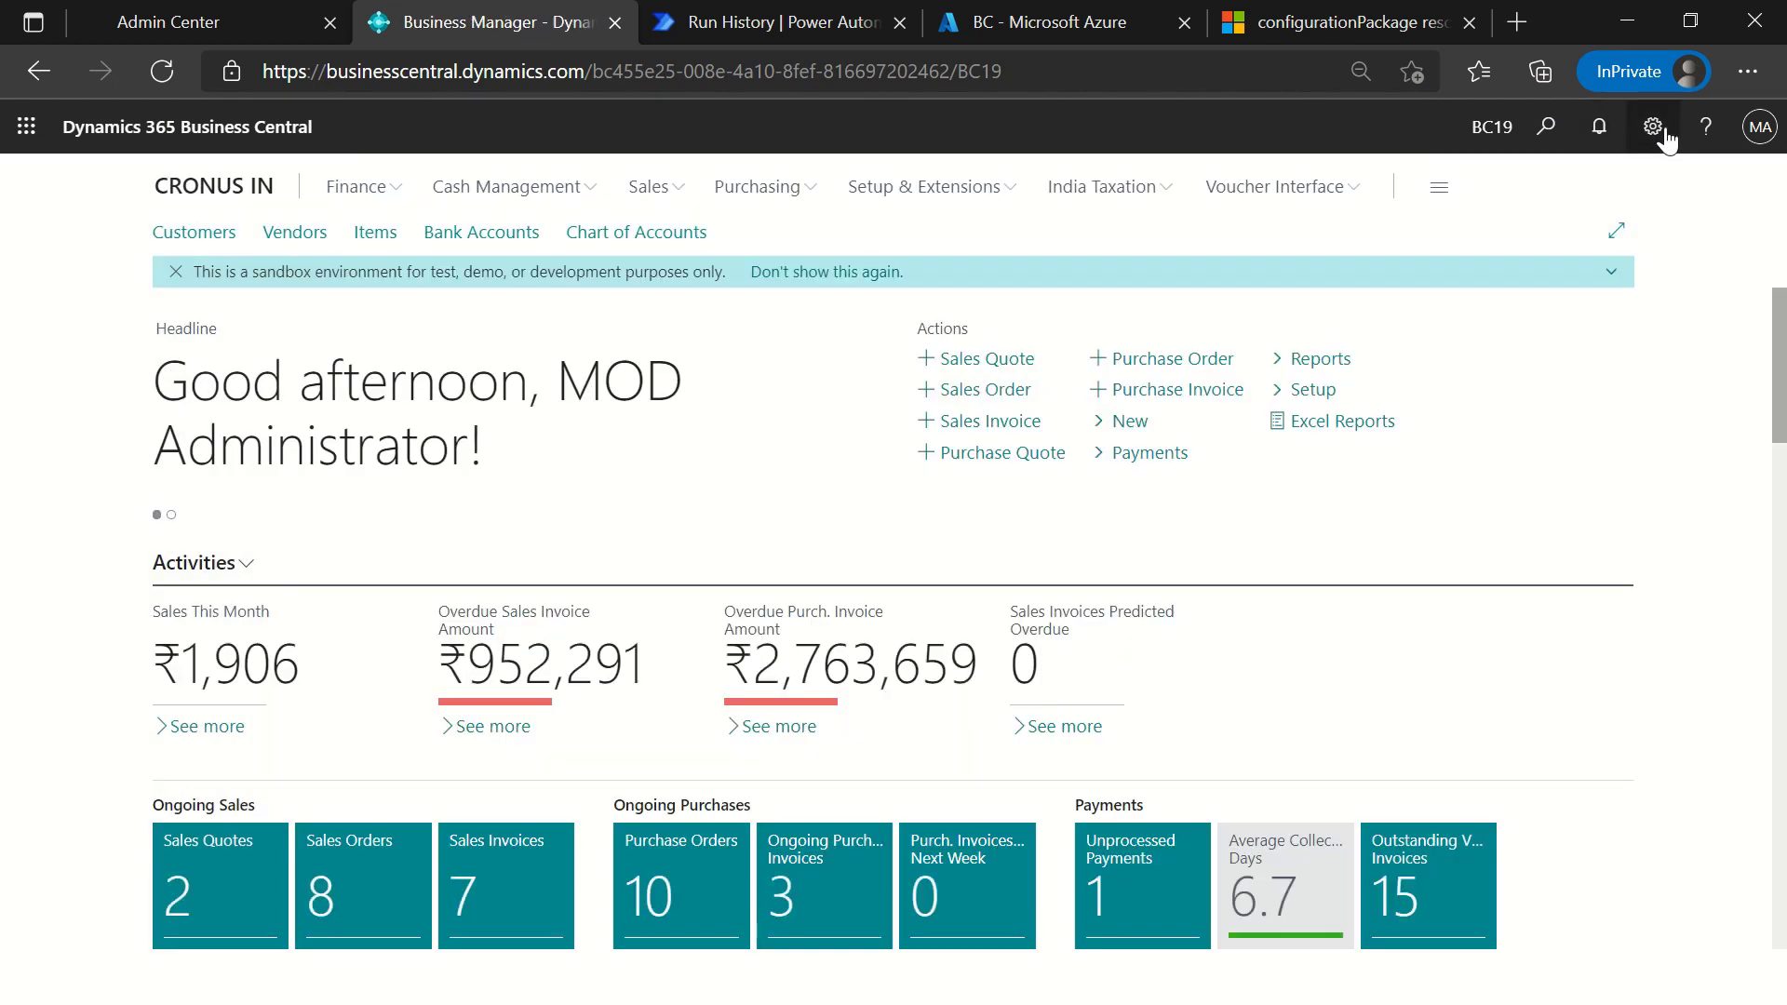
left_click(1651, 128)
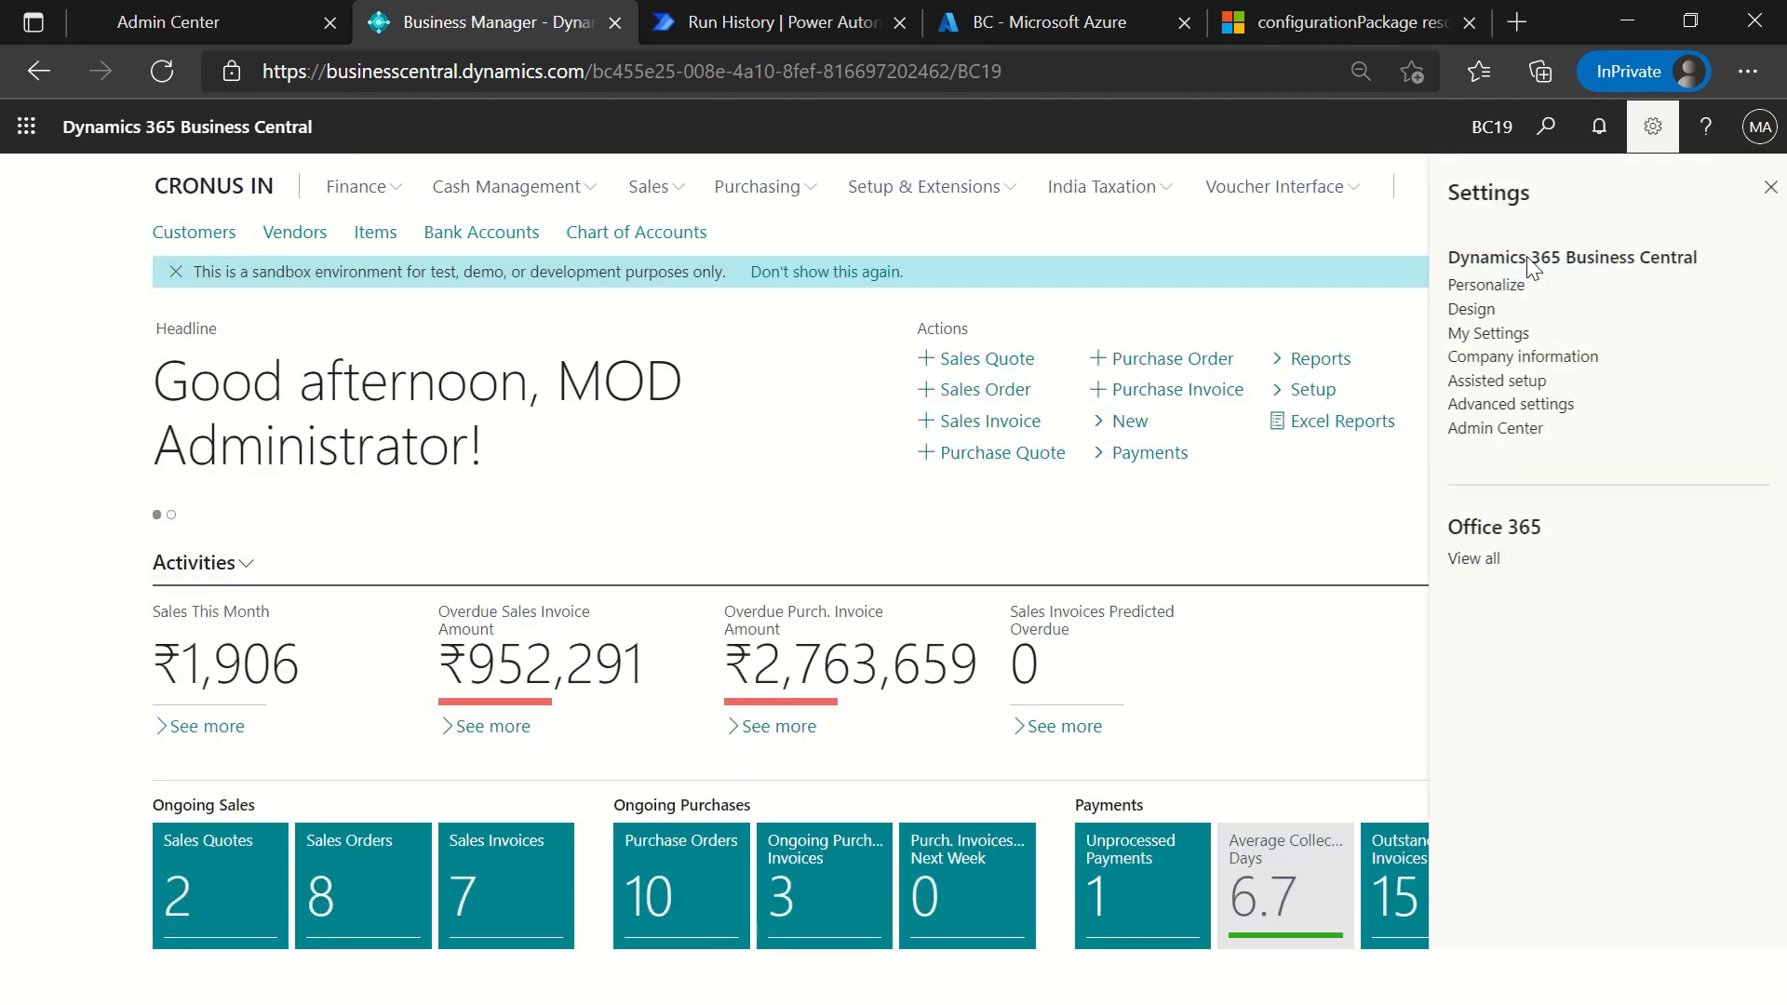
left_click(1652, 127)
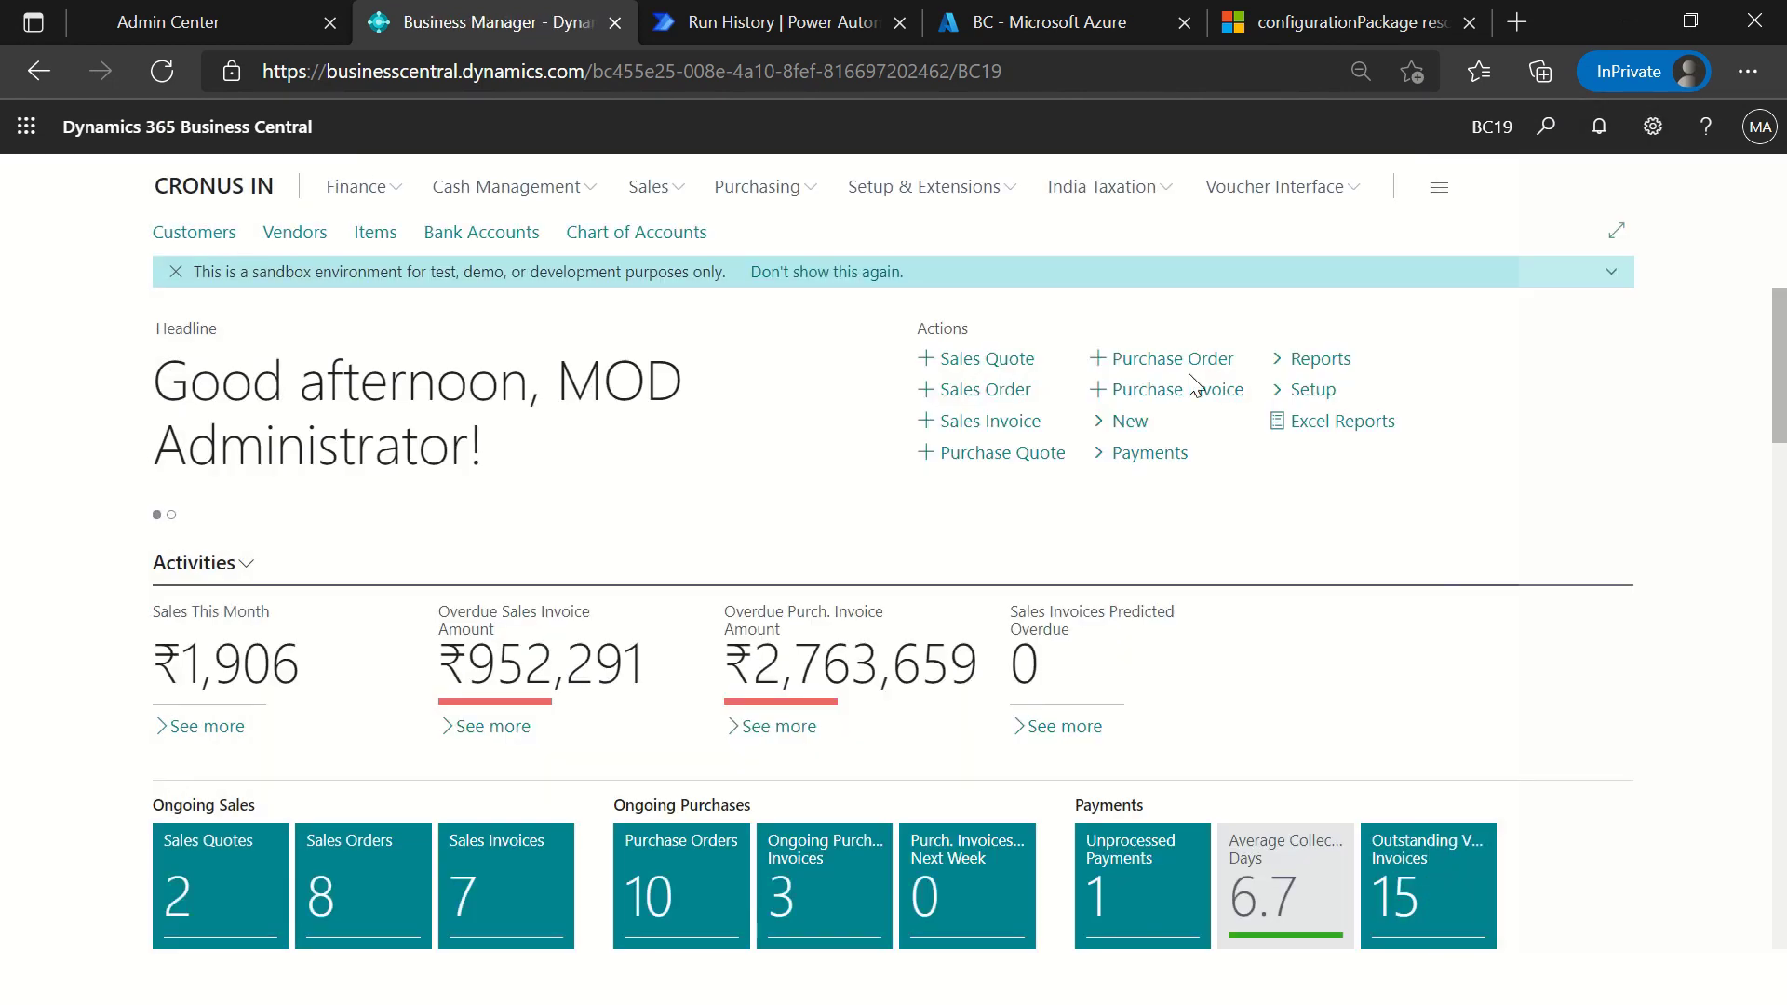
left_click(1184, 391)
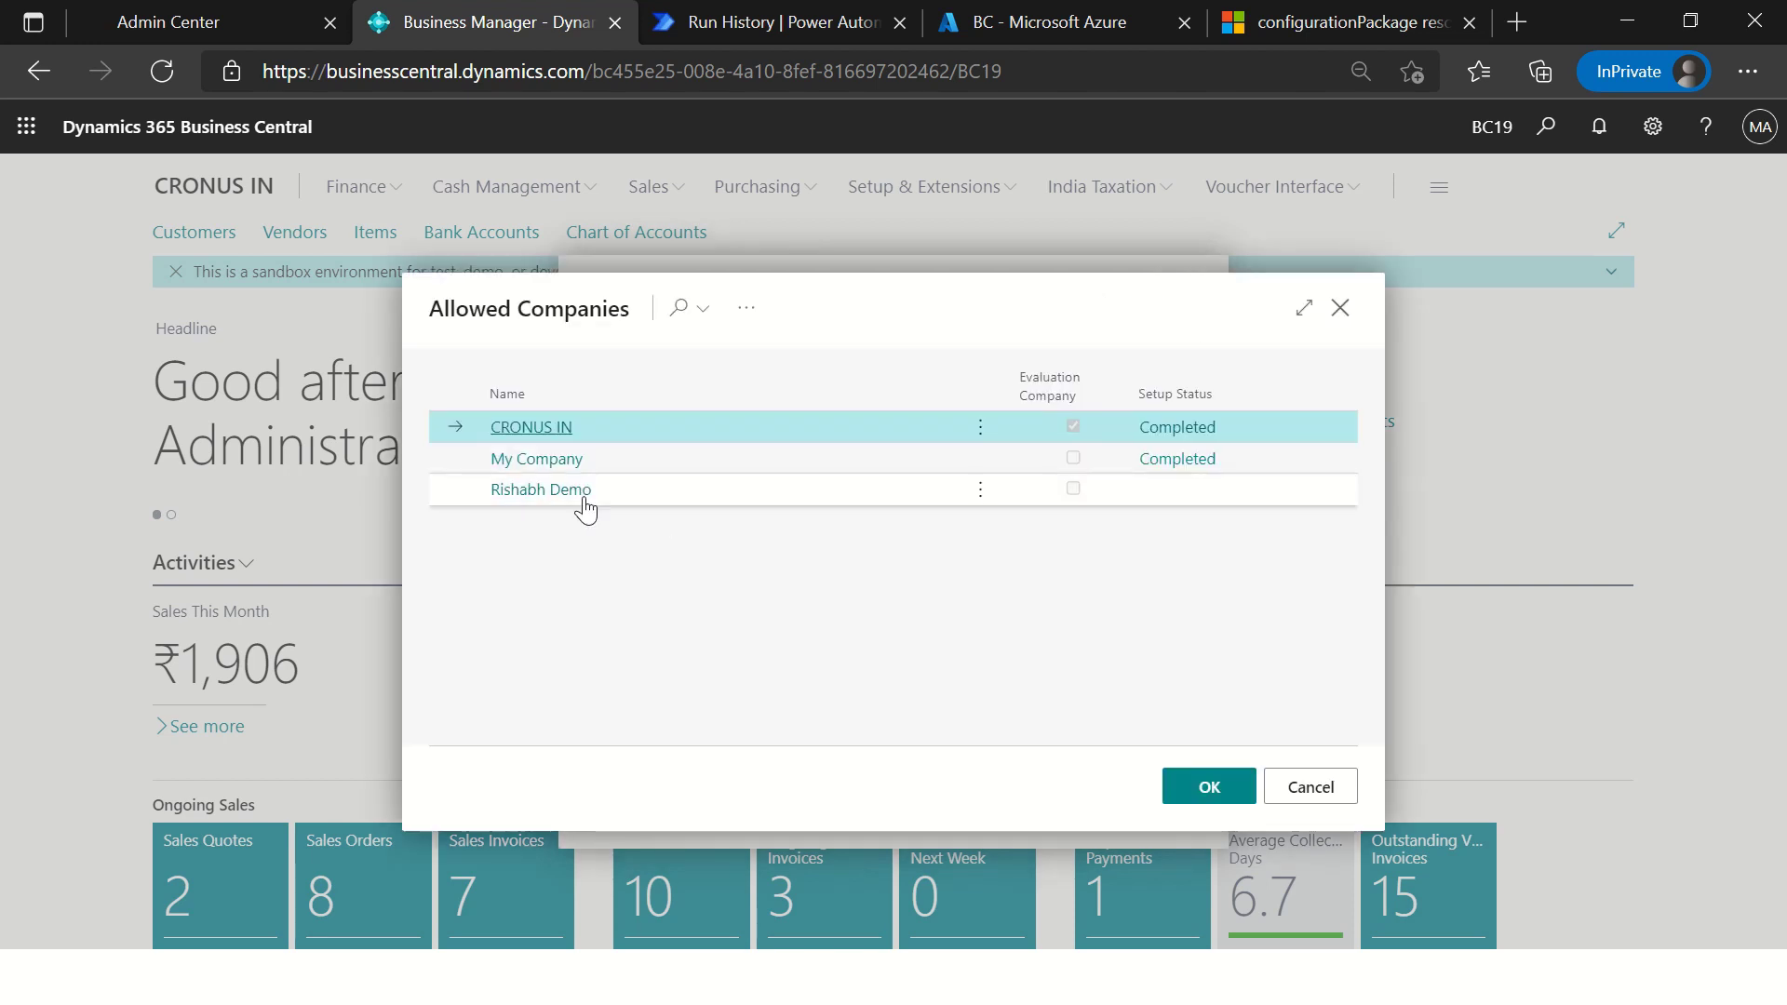
left_click(586, 510)
left_click(1027, 816)
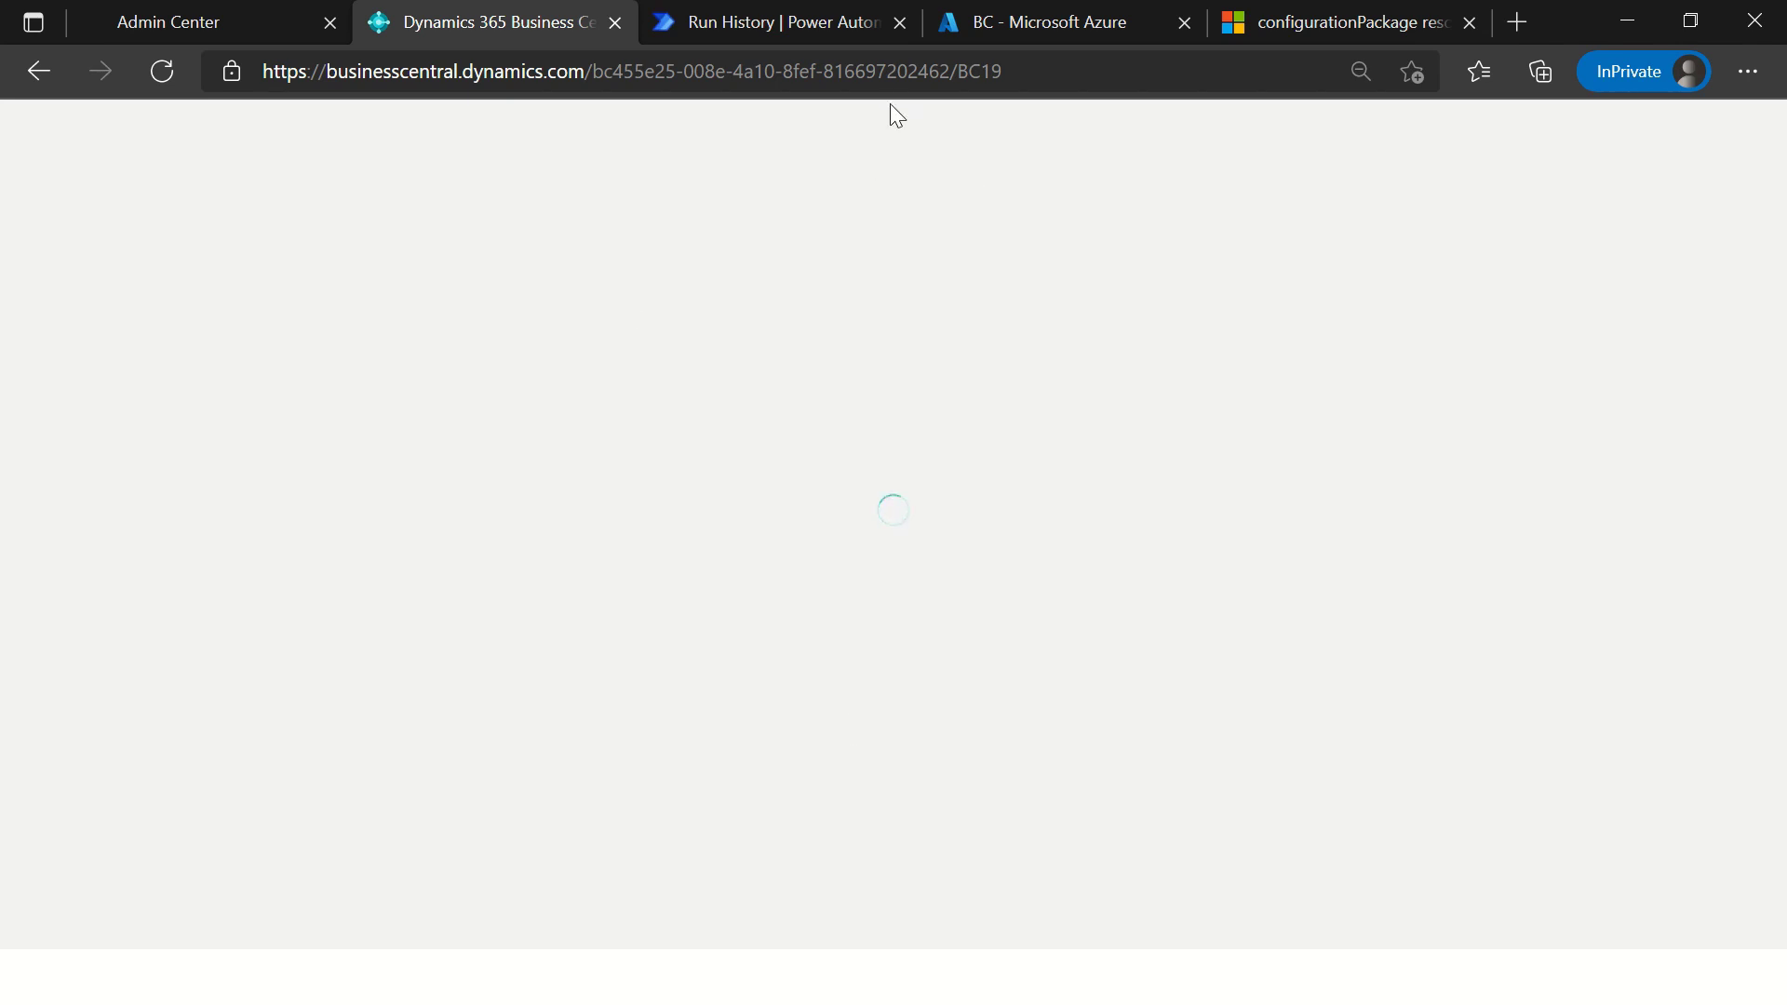
mouse_move(220, 13)
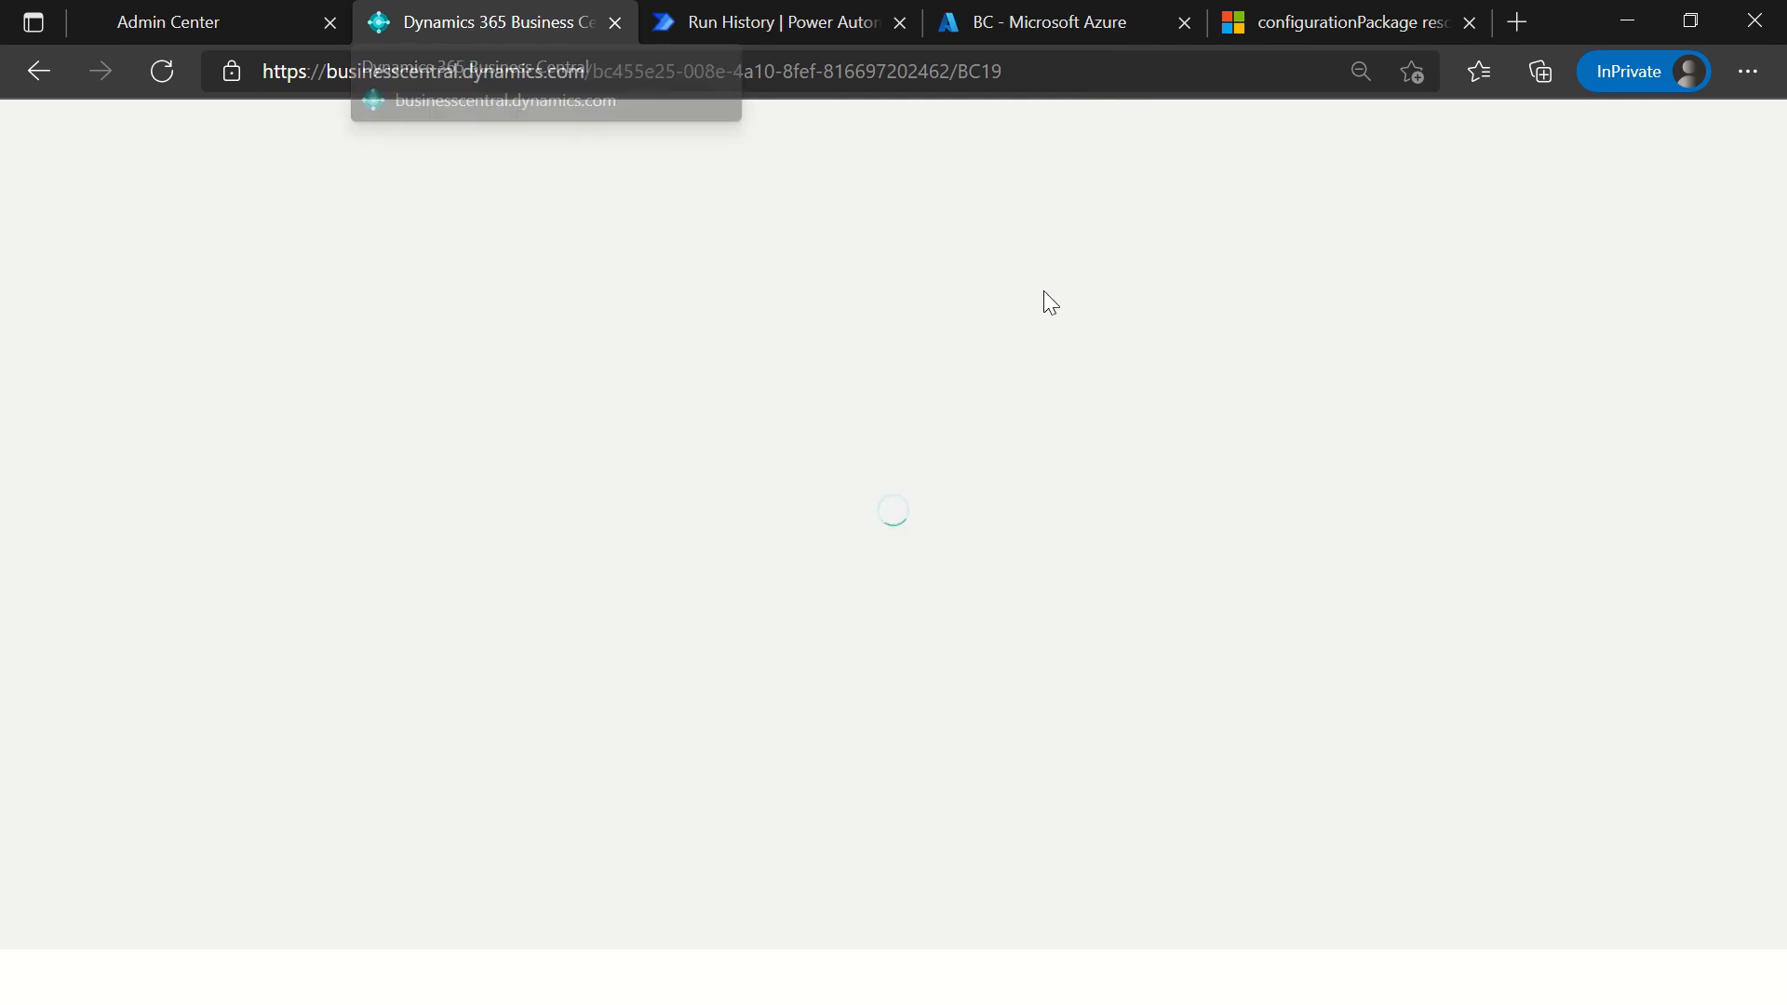
left_click(794, 72)
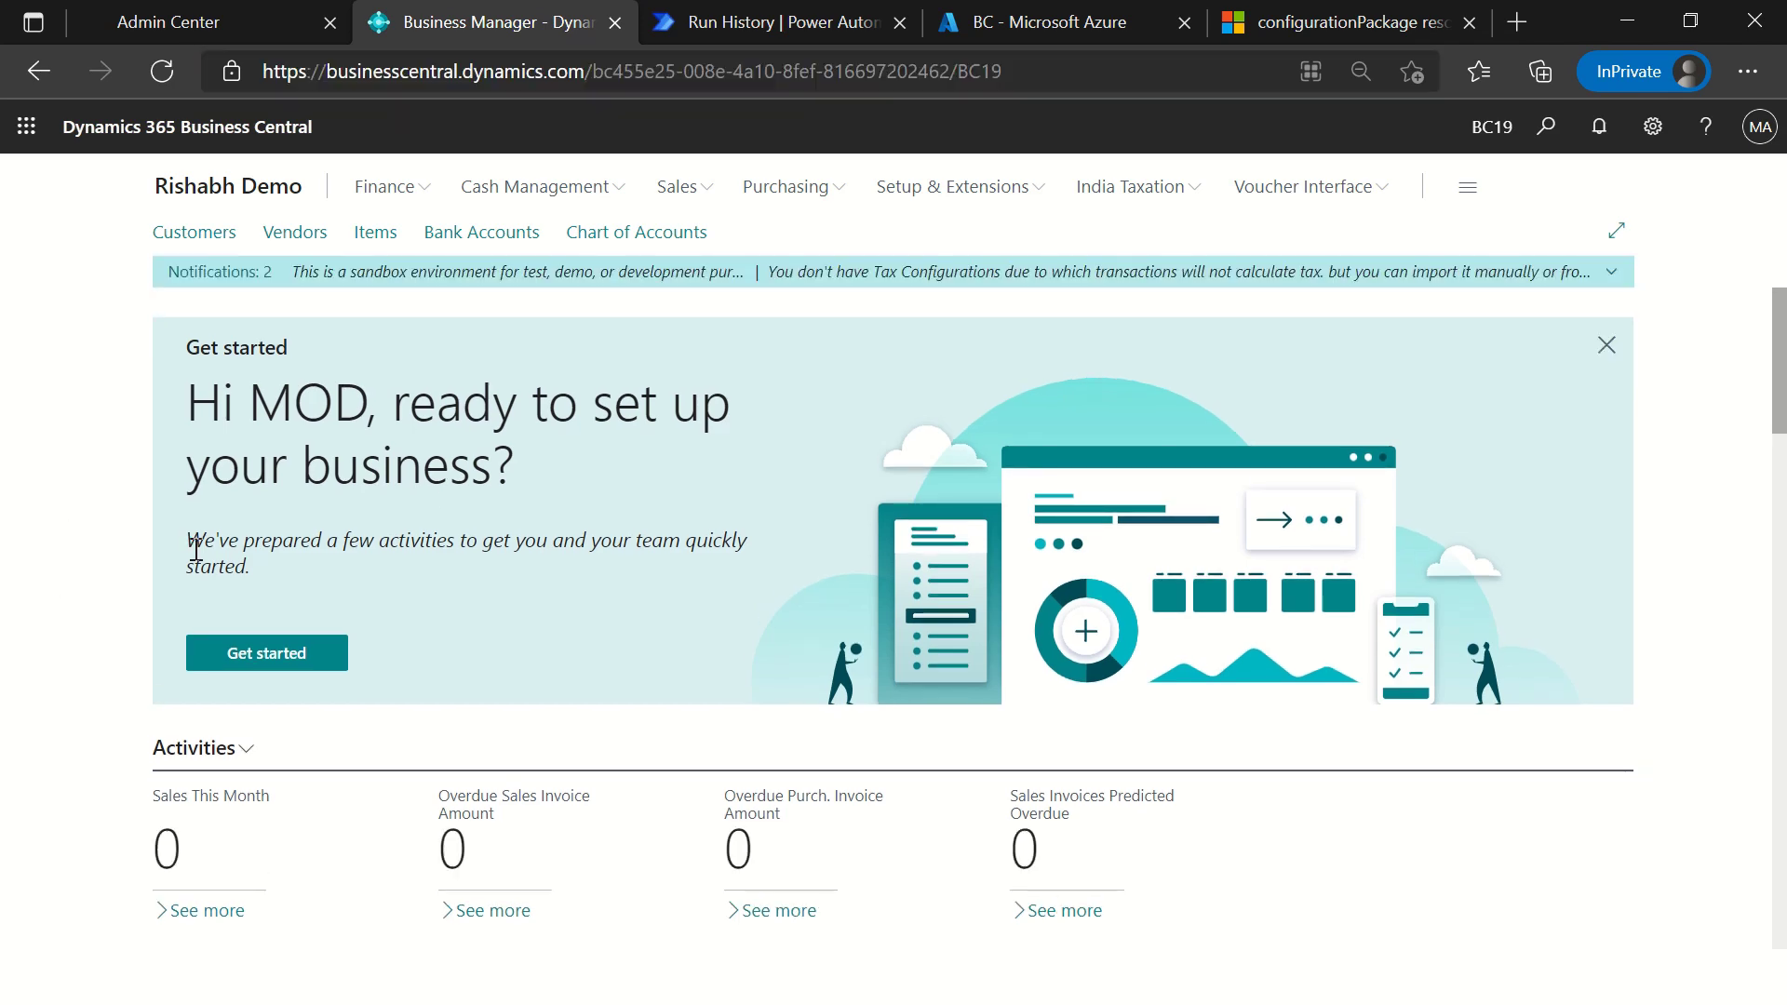
Step: Look through the new company's home page and expand its notifications
scroll(726, 614, "down", 6)
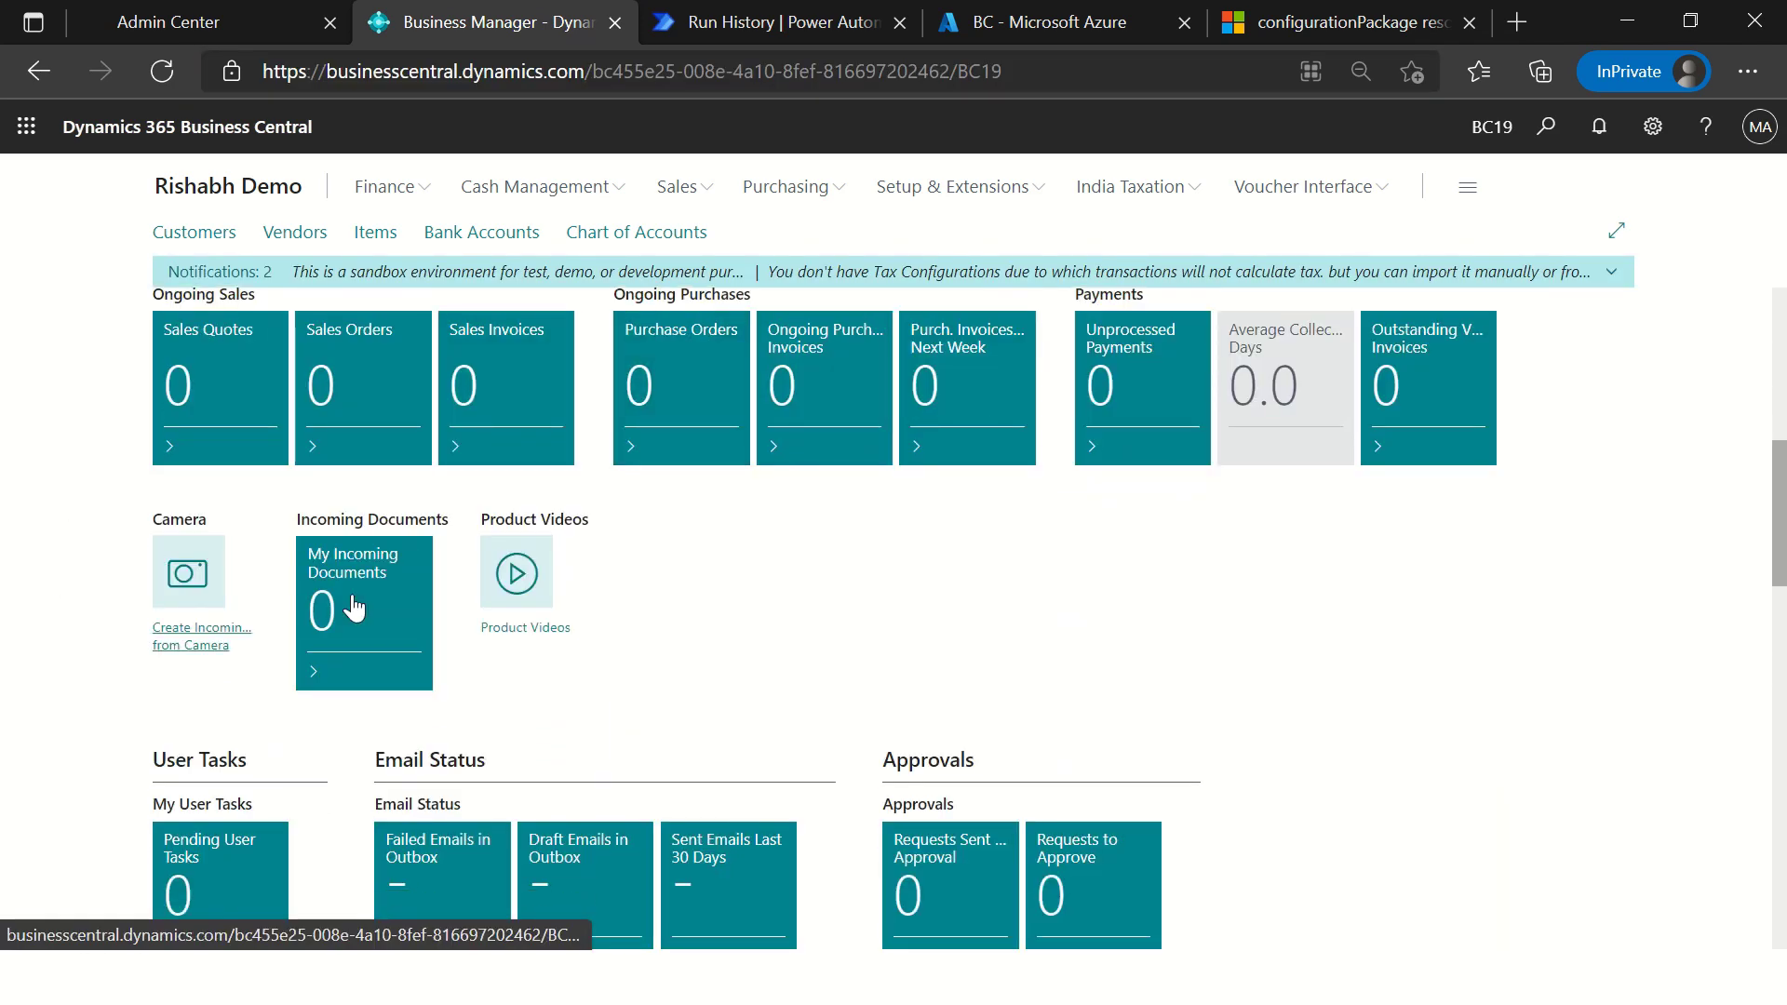
scroll(419, 596, "down", 6)
scroll(488, 596, "down", 5)
scroll(934, 651, "up", 15)
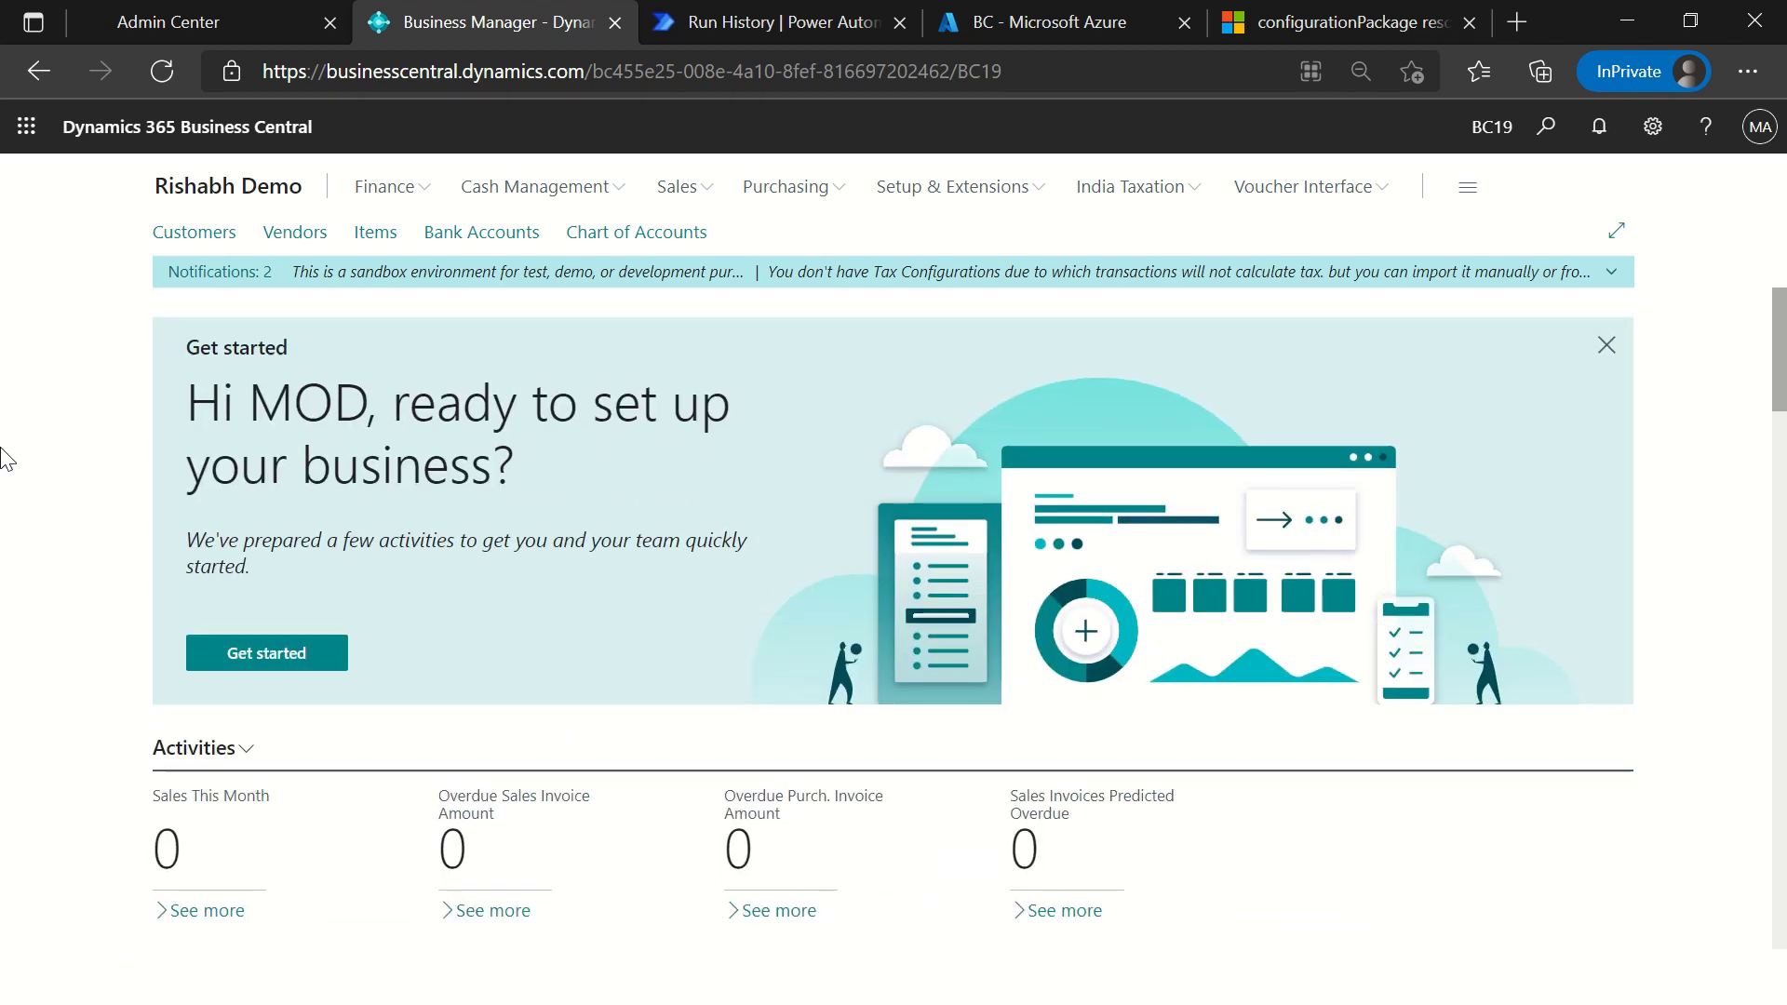
left_click(1612, 272)
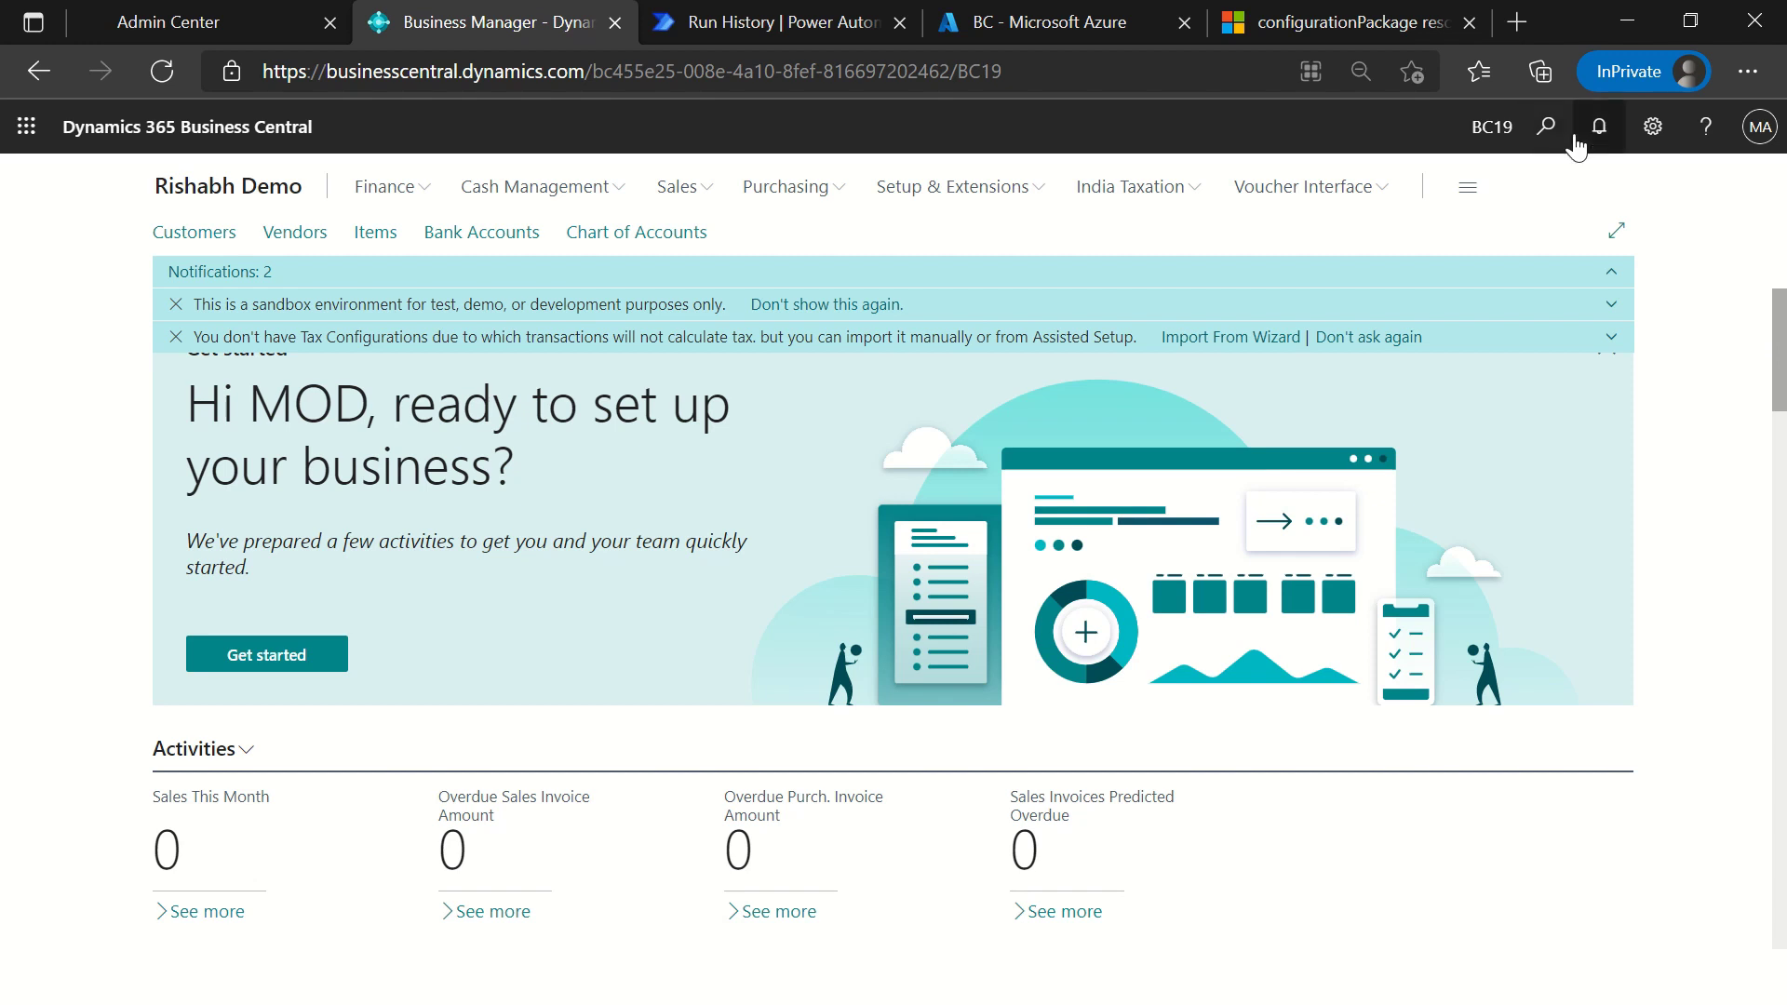
Step: Open the Installed Extensions list from the advanced settings and look through the extensions
left_click(1654, 130)
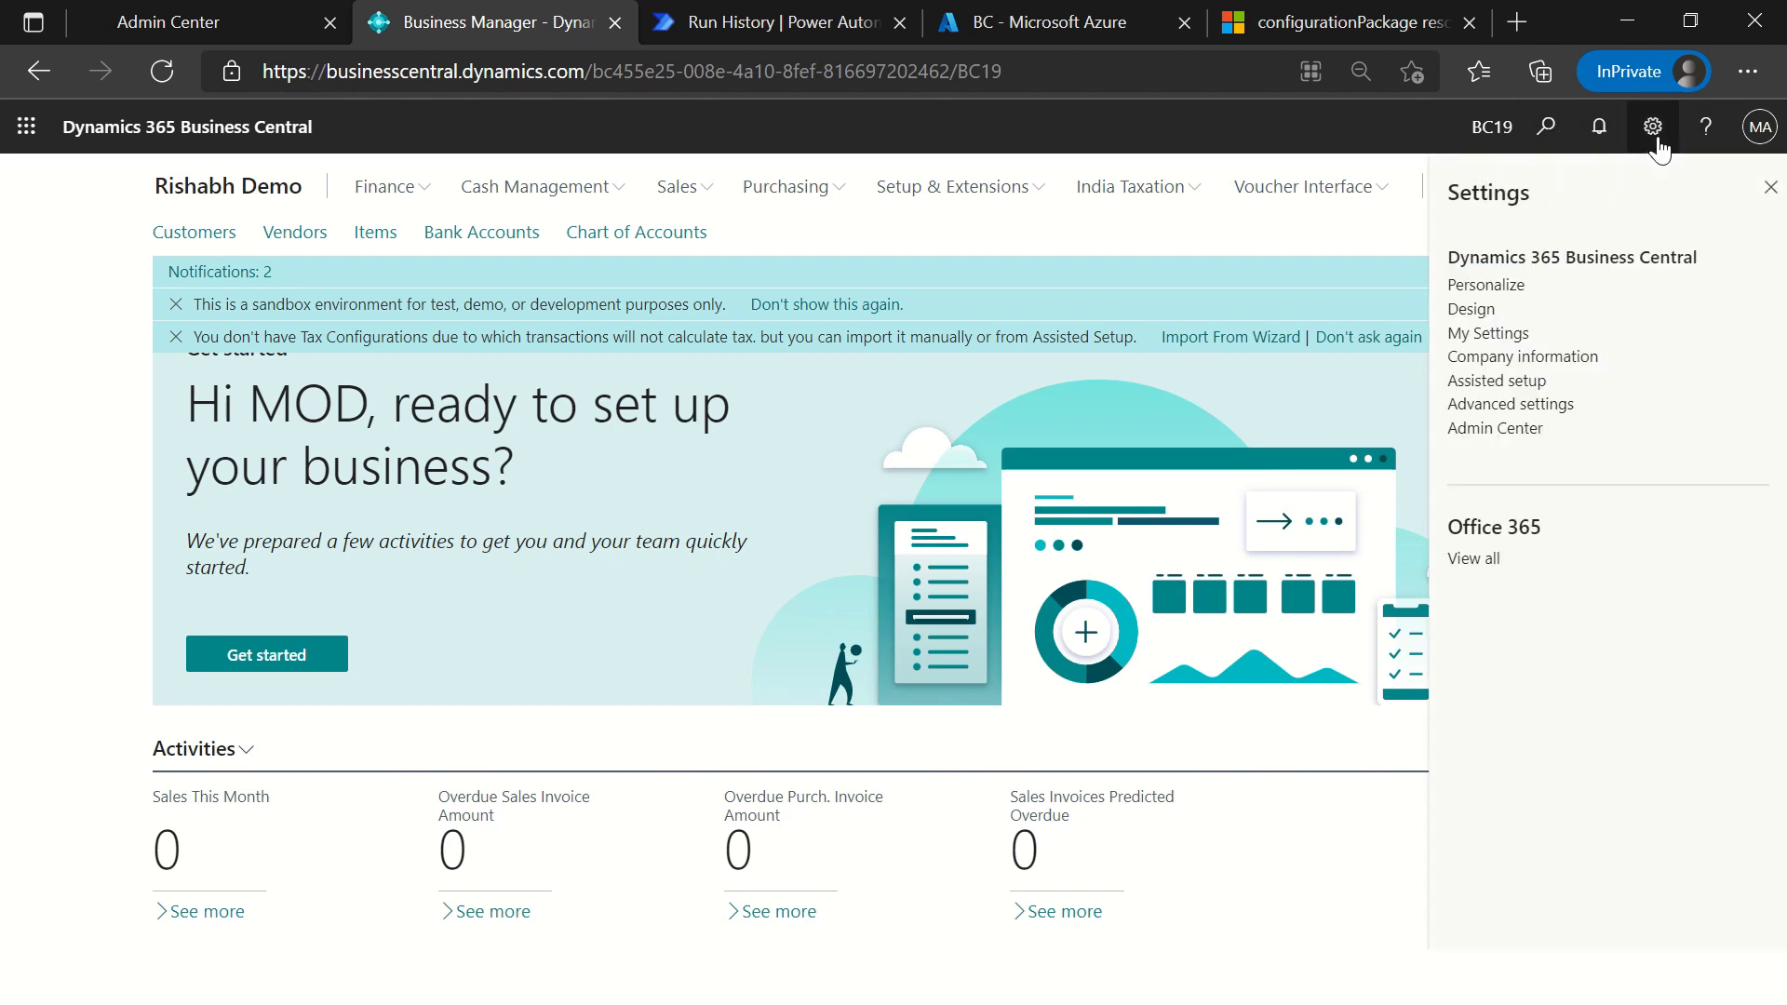
left_click(1508, 406)
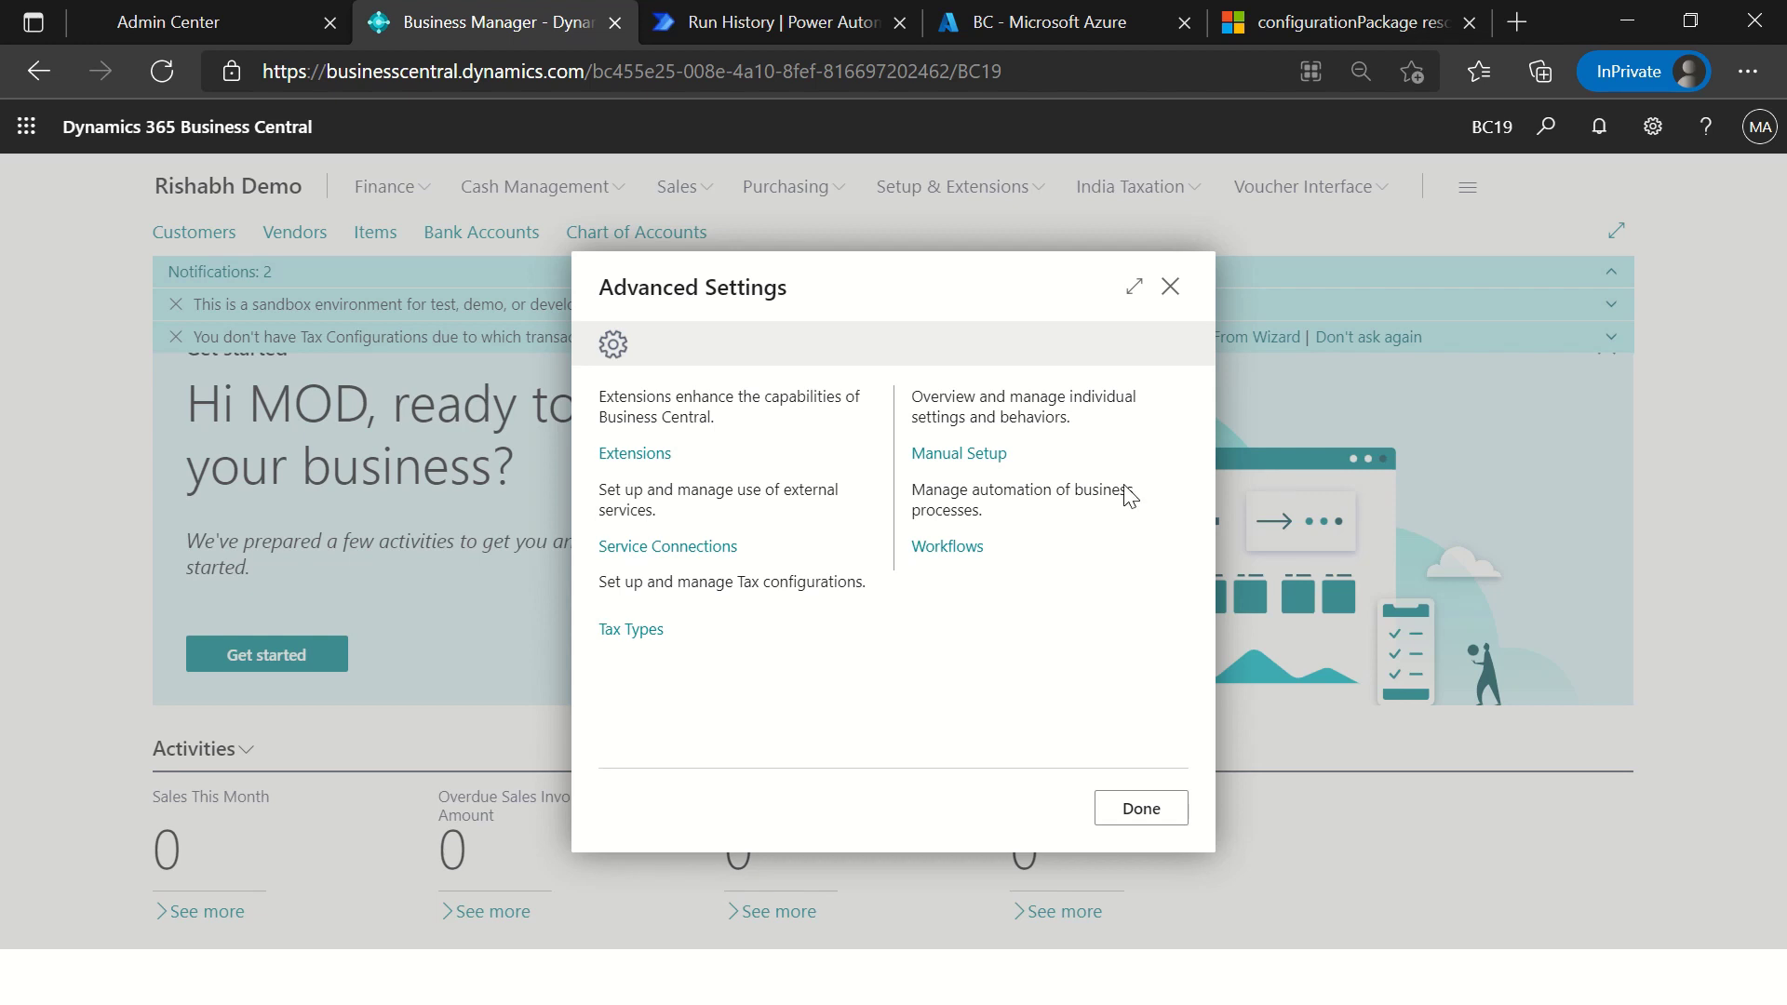
left_click(636, 453)
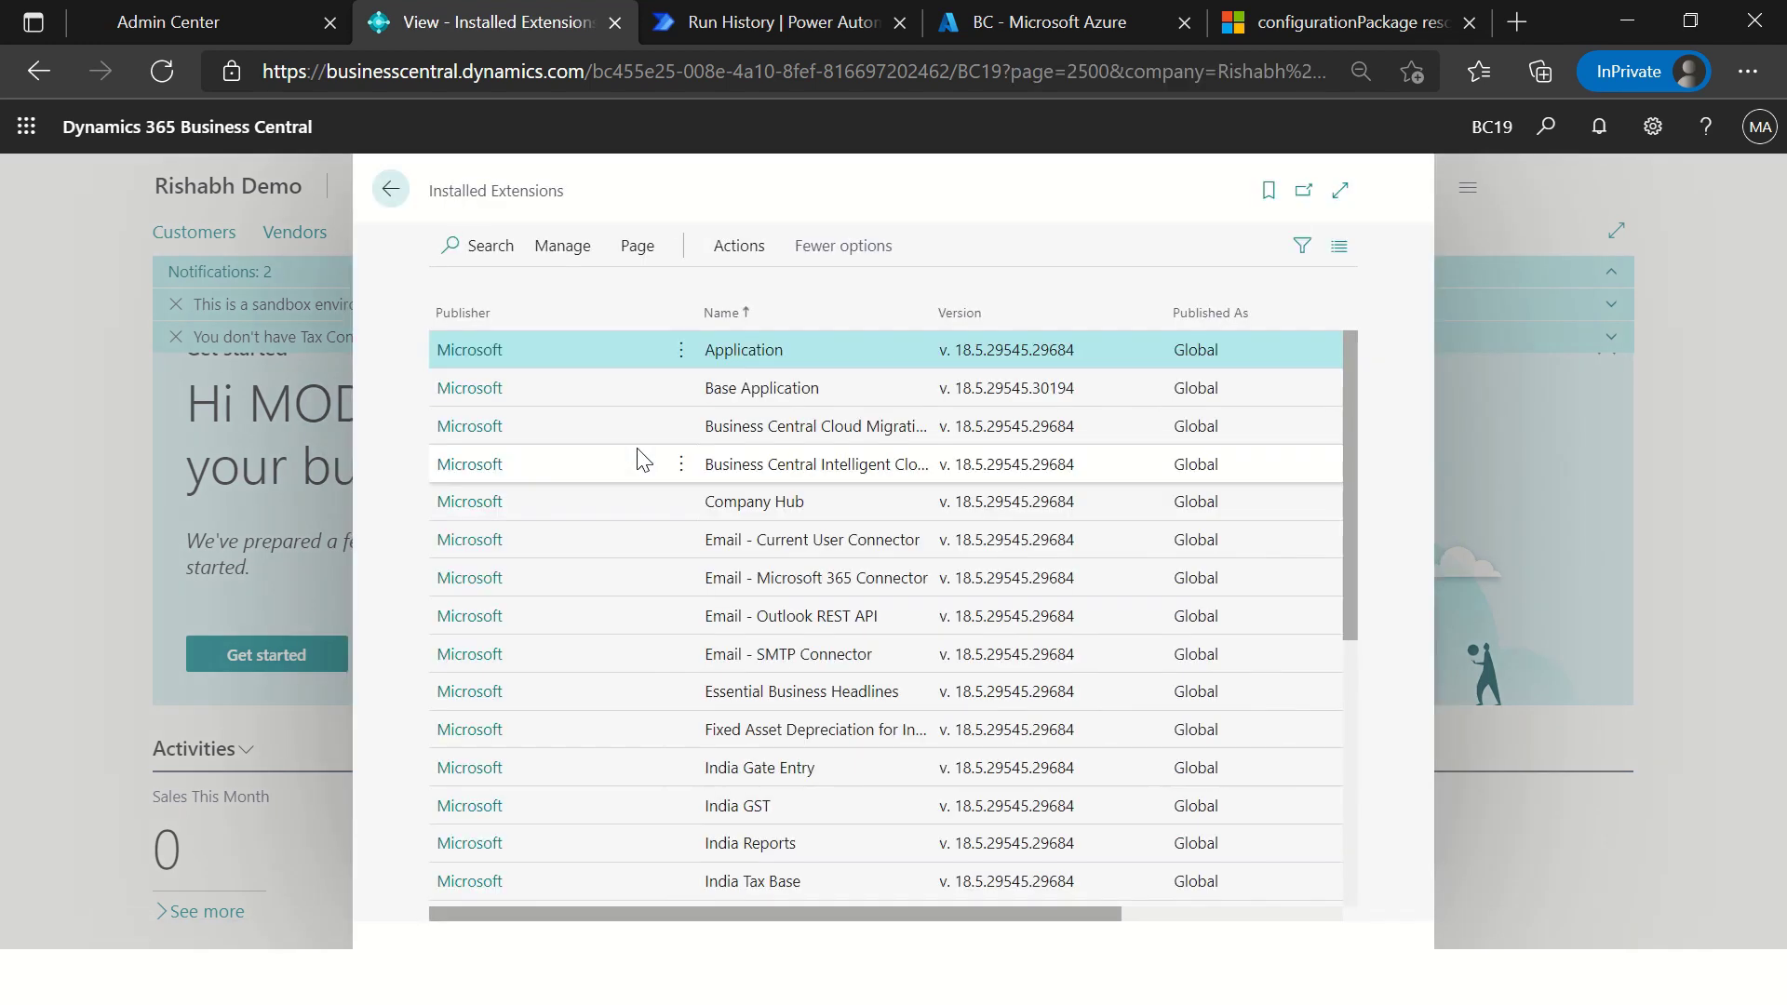
scroll(726, 476, "down", 5)
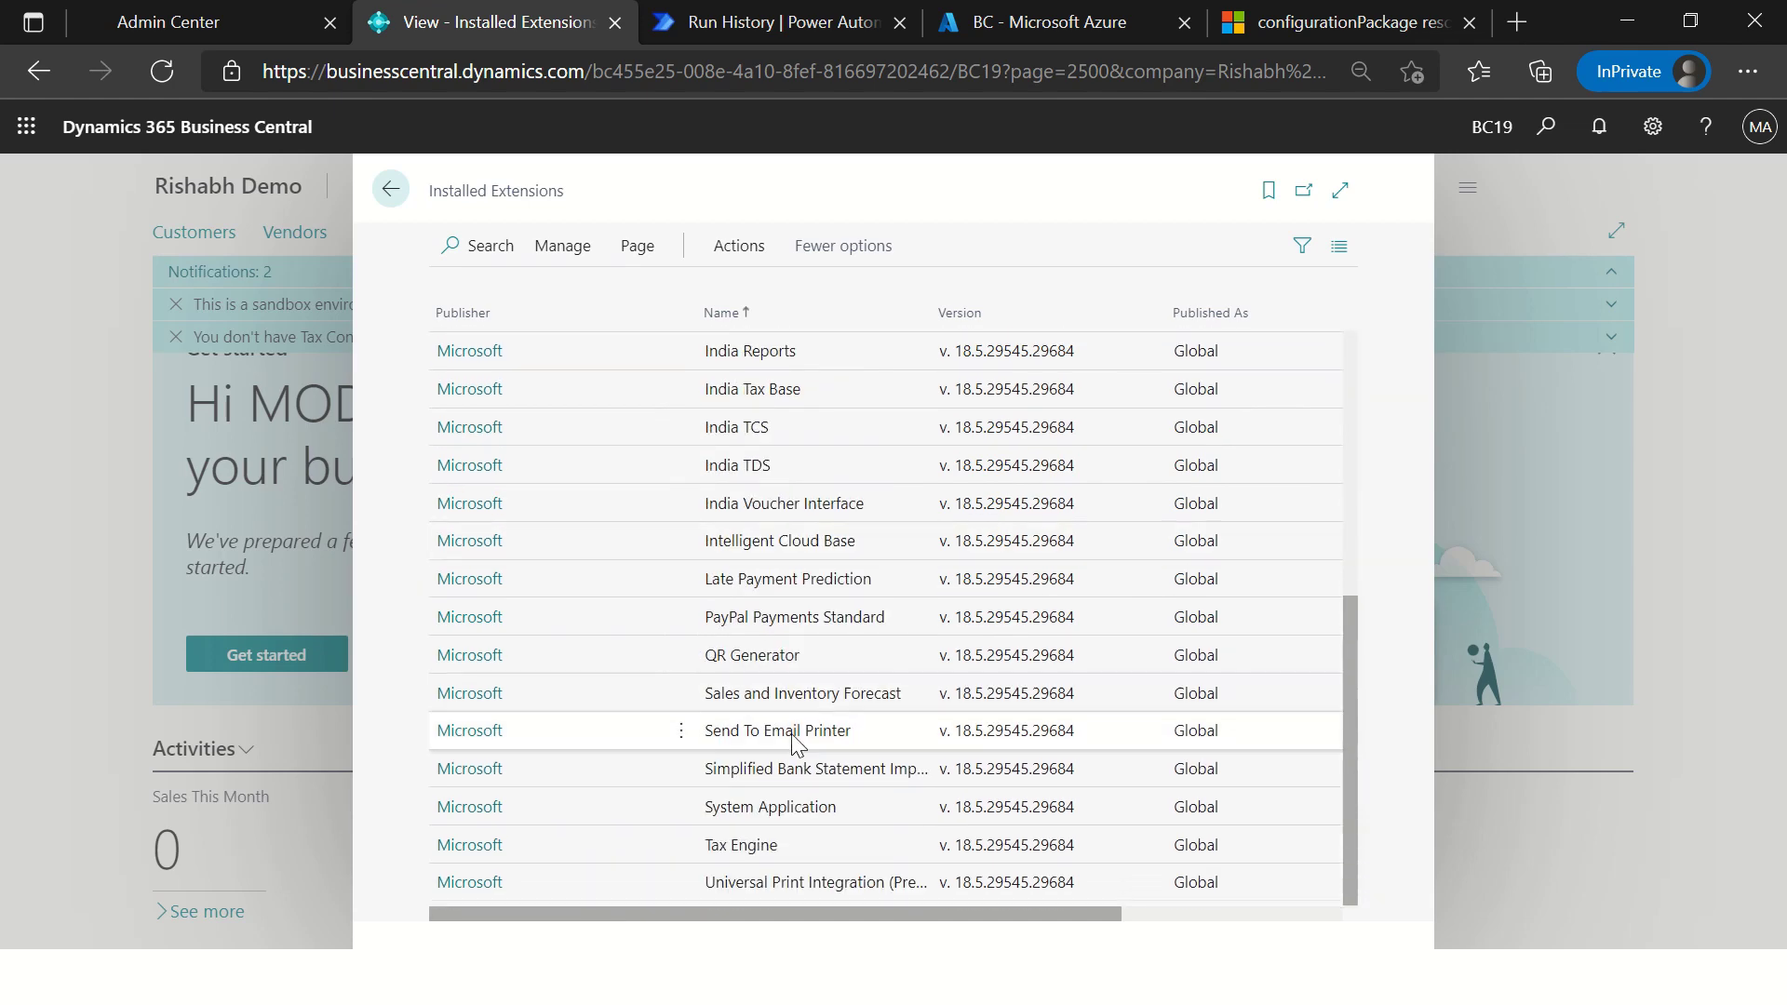
scroll(819, 749, "up", 4)
scroll(819, 749, "up", 2)
scroll(828, 735, "down", 5)
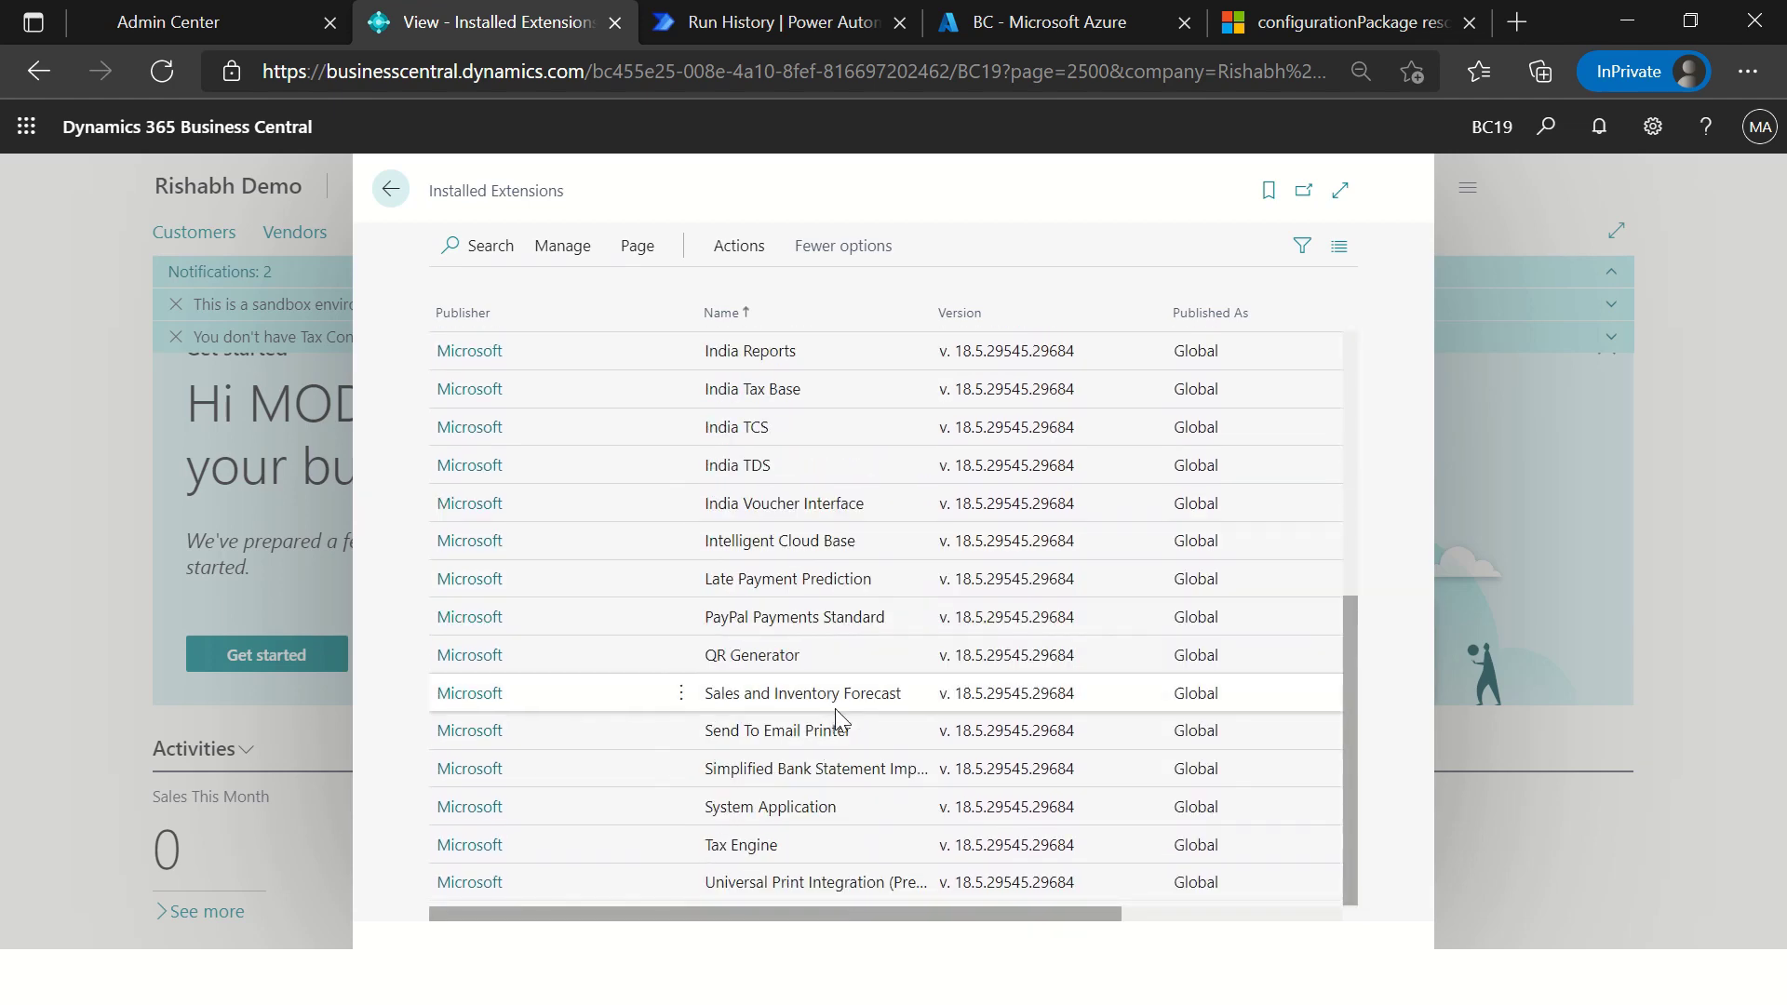
scroll(836, 717, "up", 4)
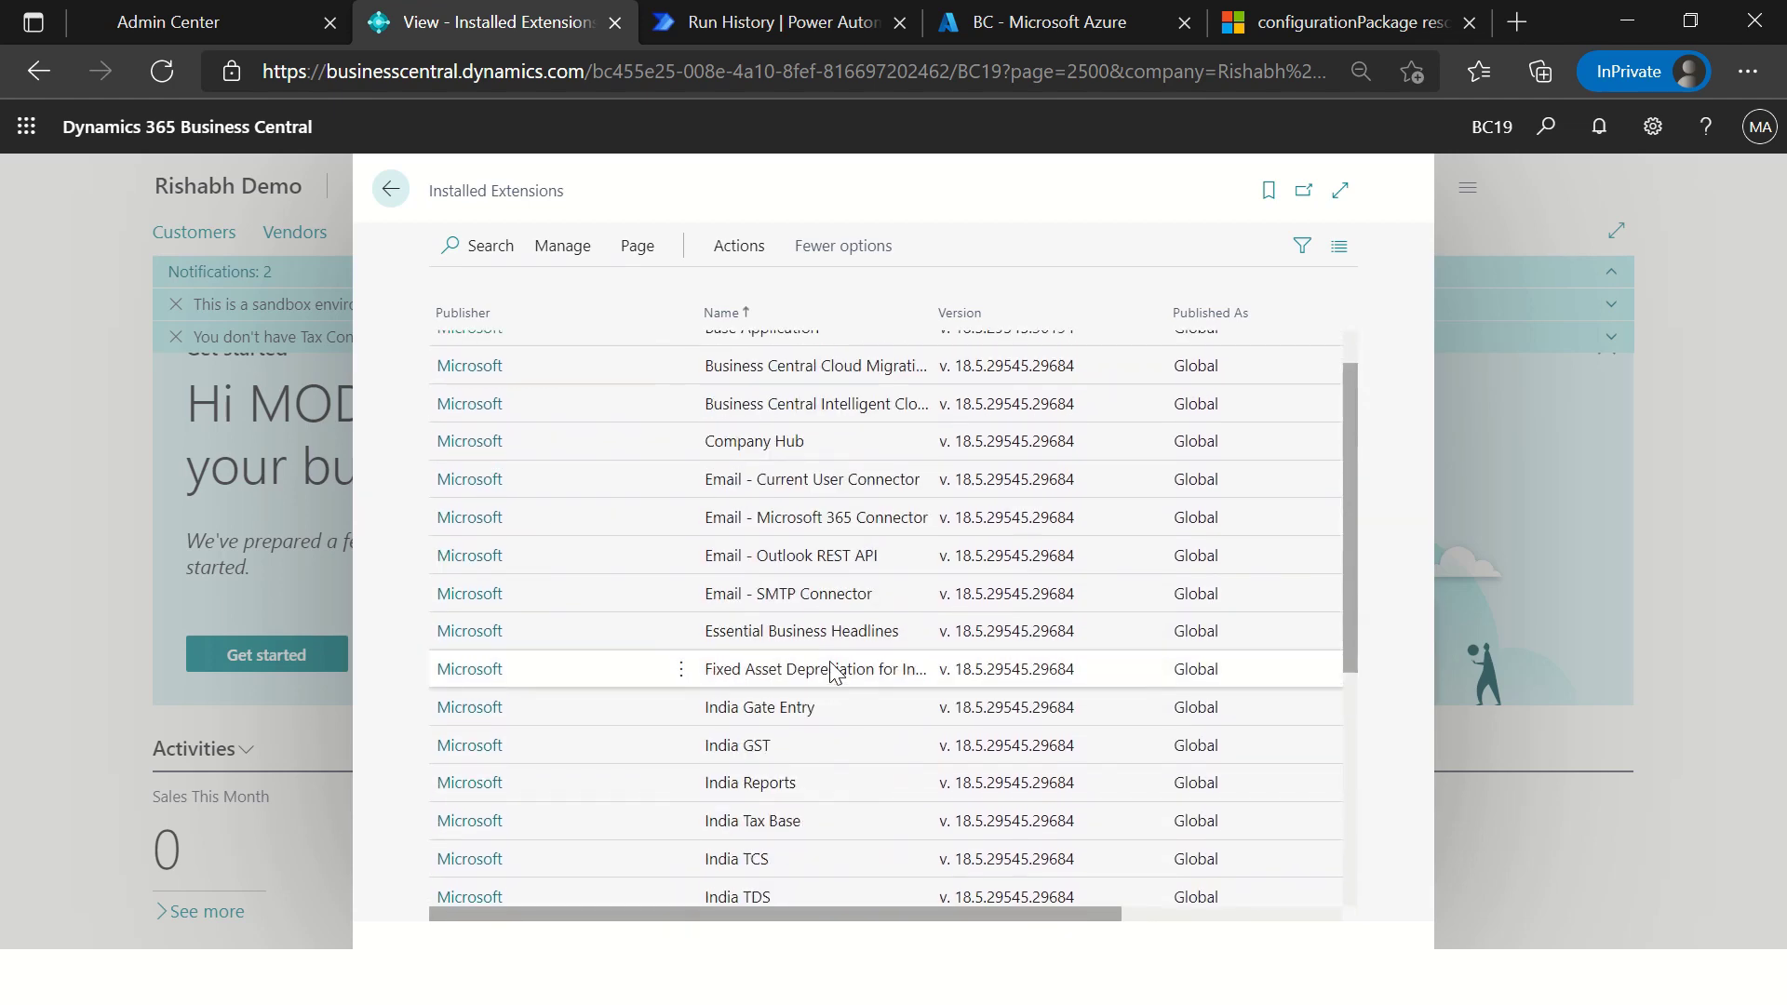
Step: View the Extension Deployment Status page and return to the Installed Extensions list
left_click(734, 246)
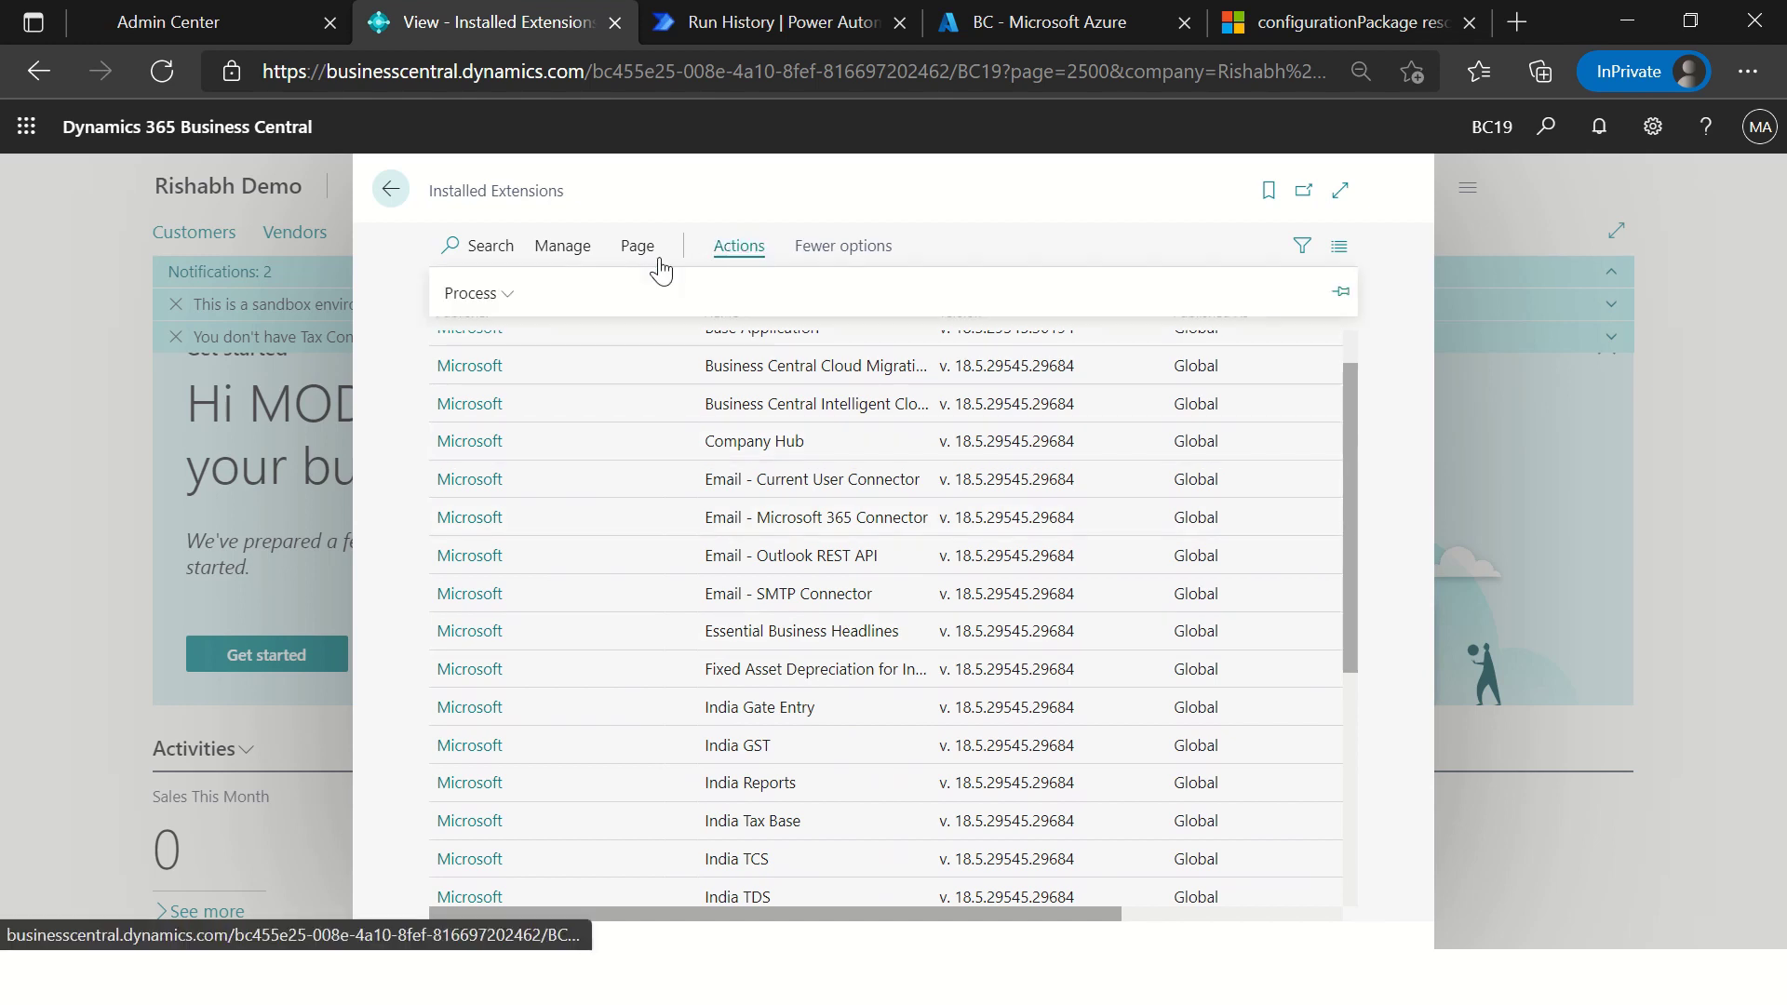
left_click(564, 247)
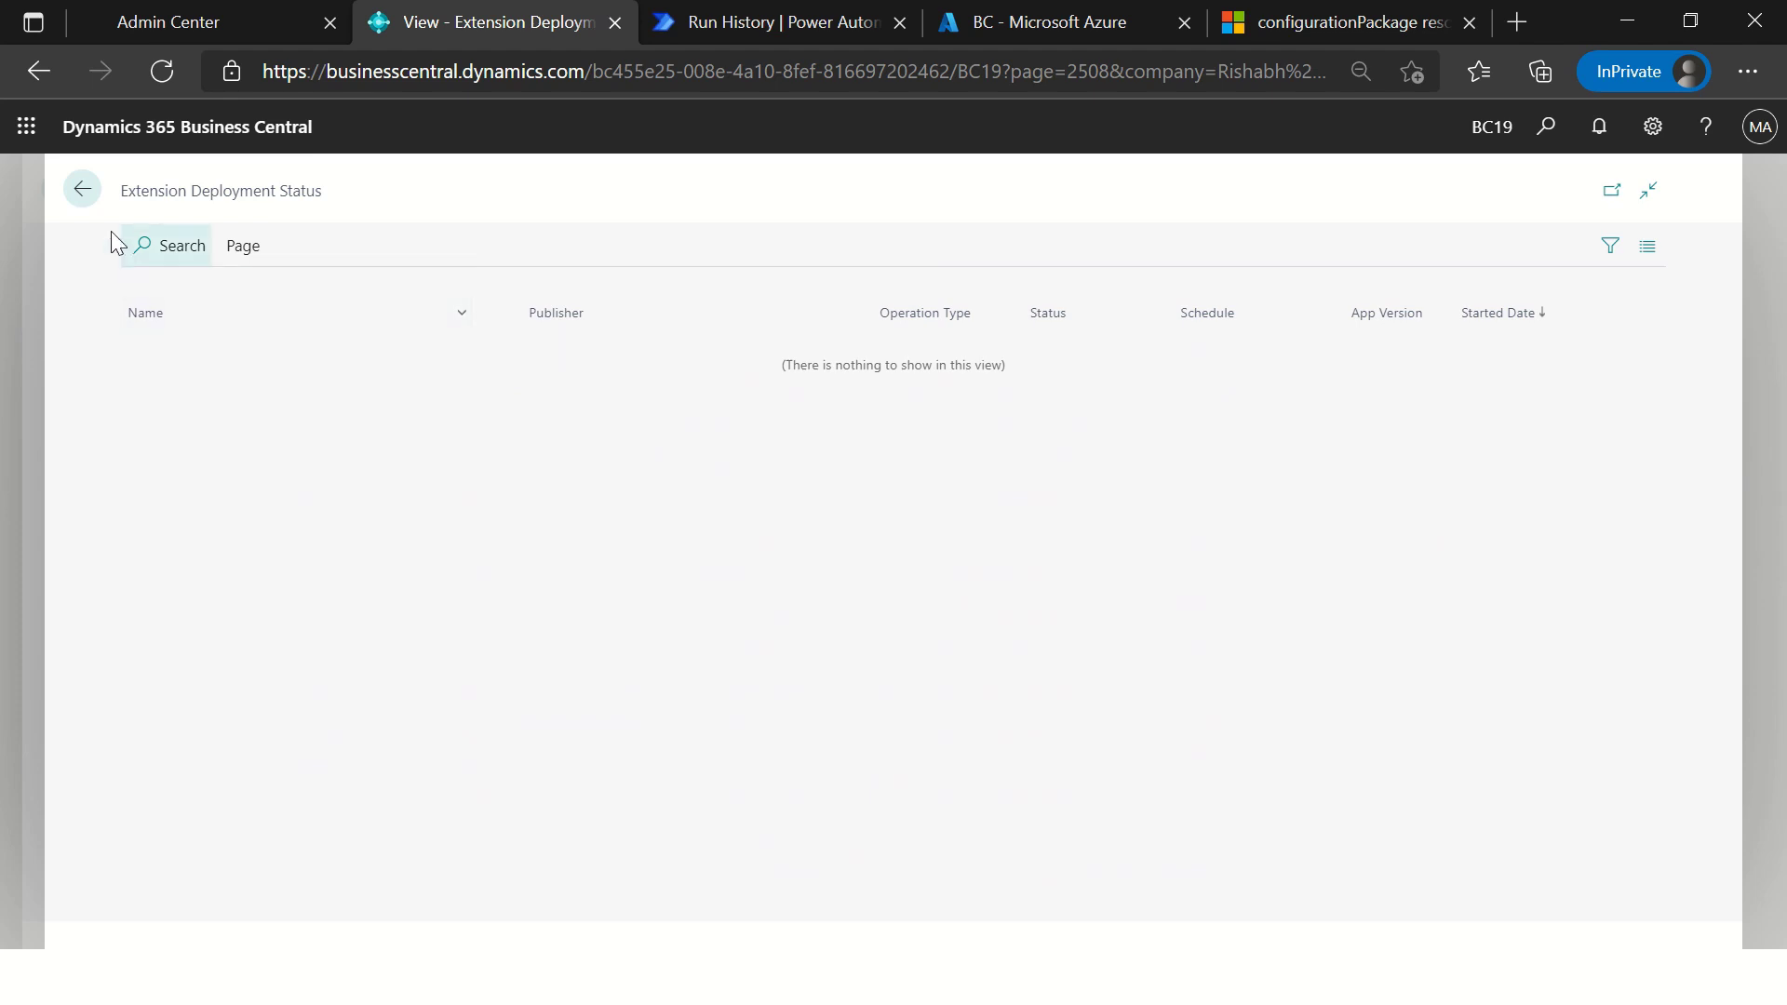
left_click(82, 189)
Step: Switch to the Notepad++ notes and copy the extensionUpload URL under the second POST heading
key("alt+Tab")
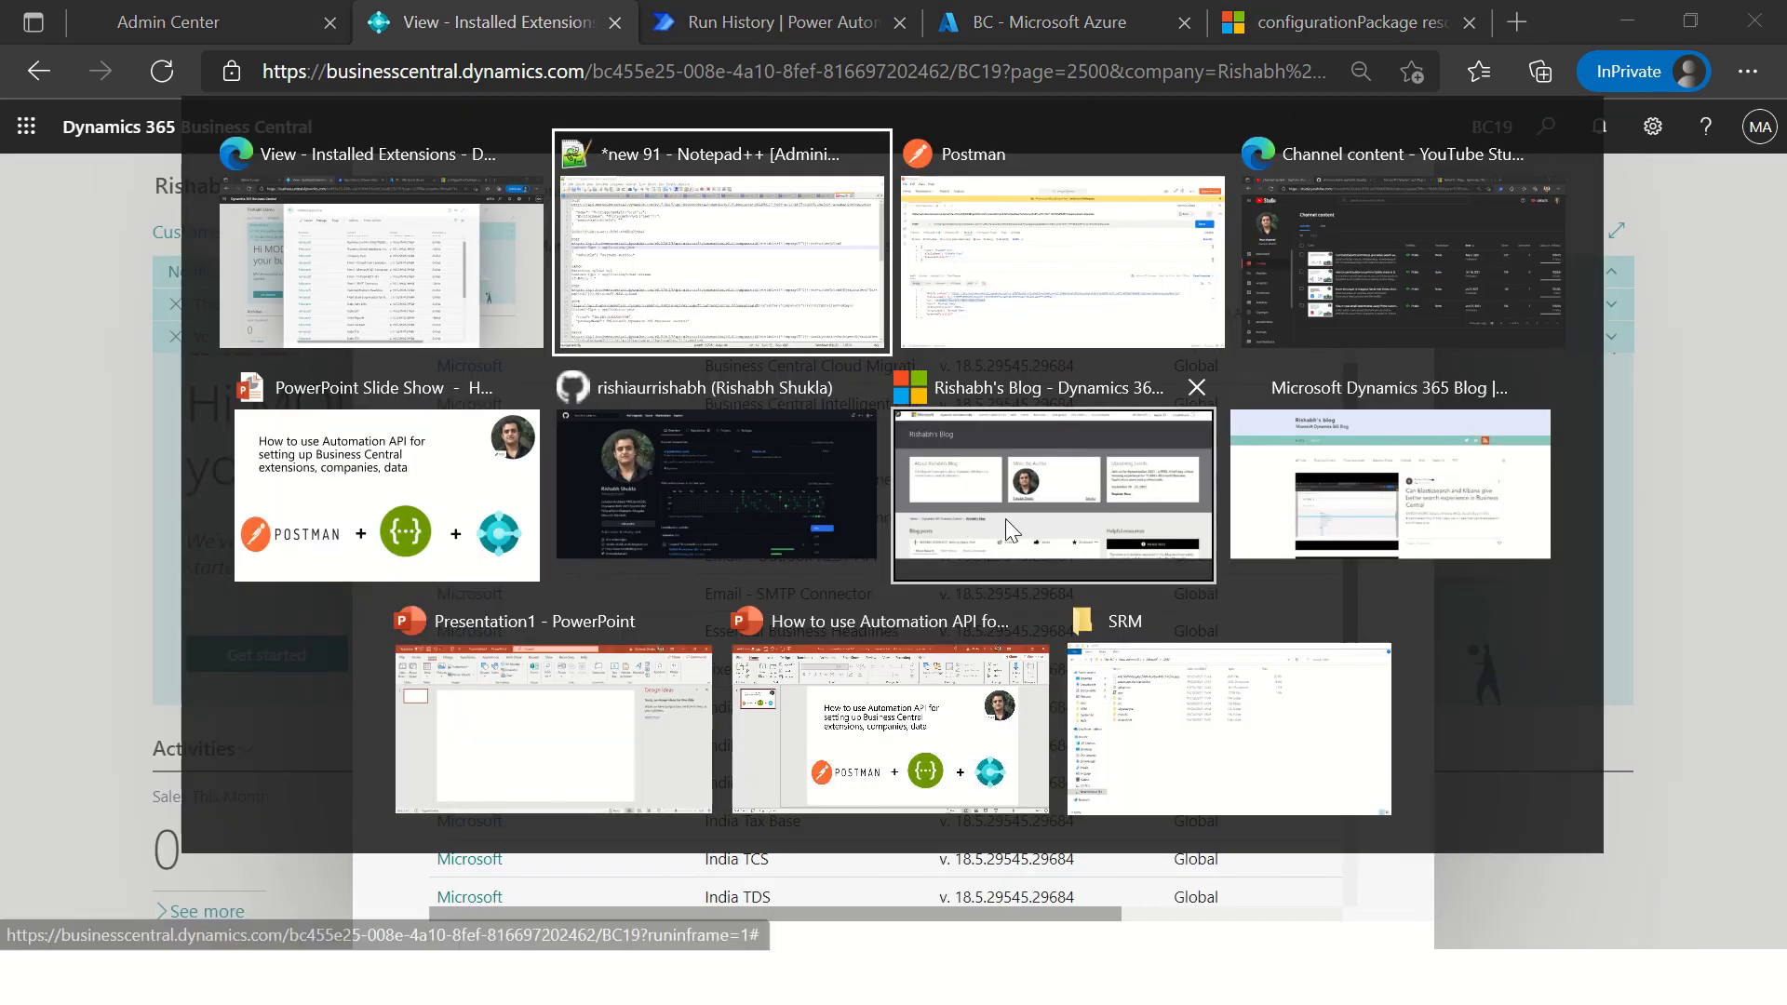
left_click(436, 408)
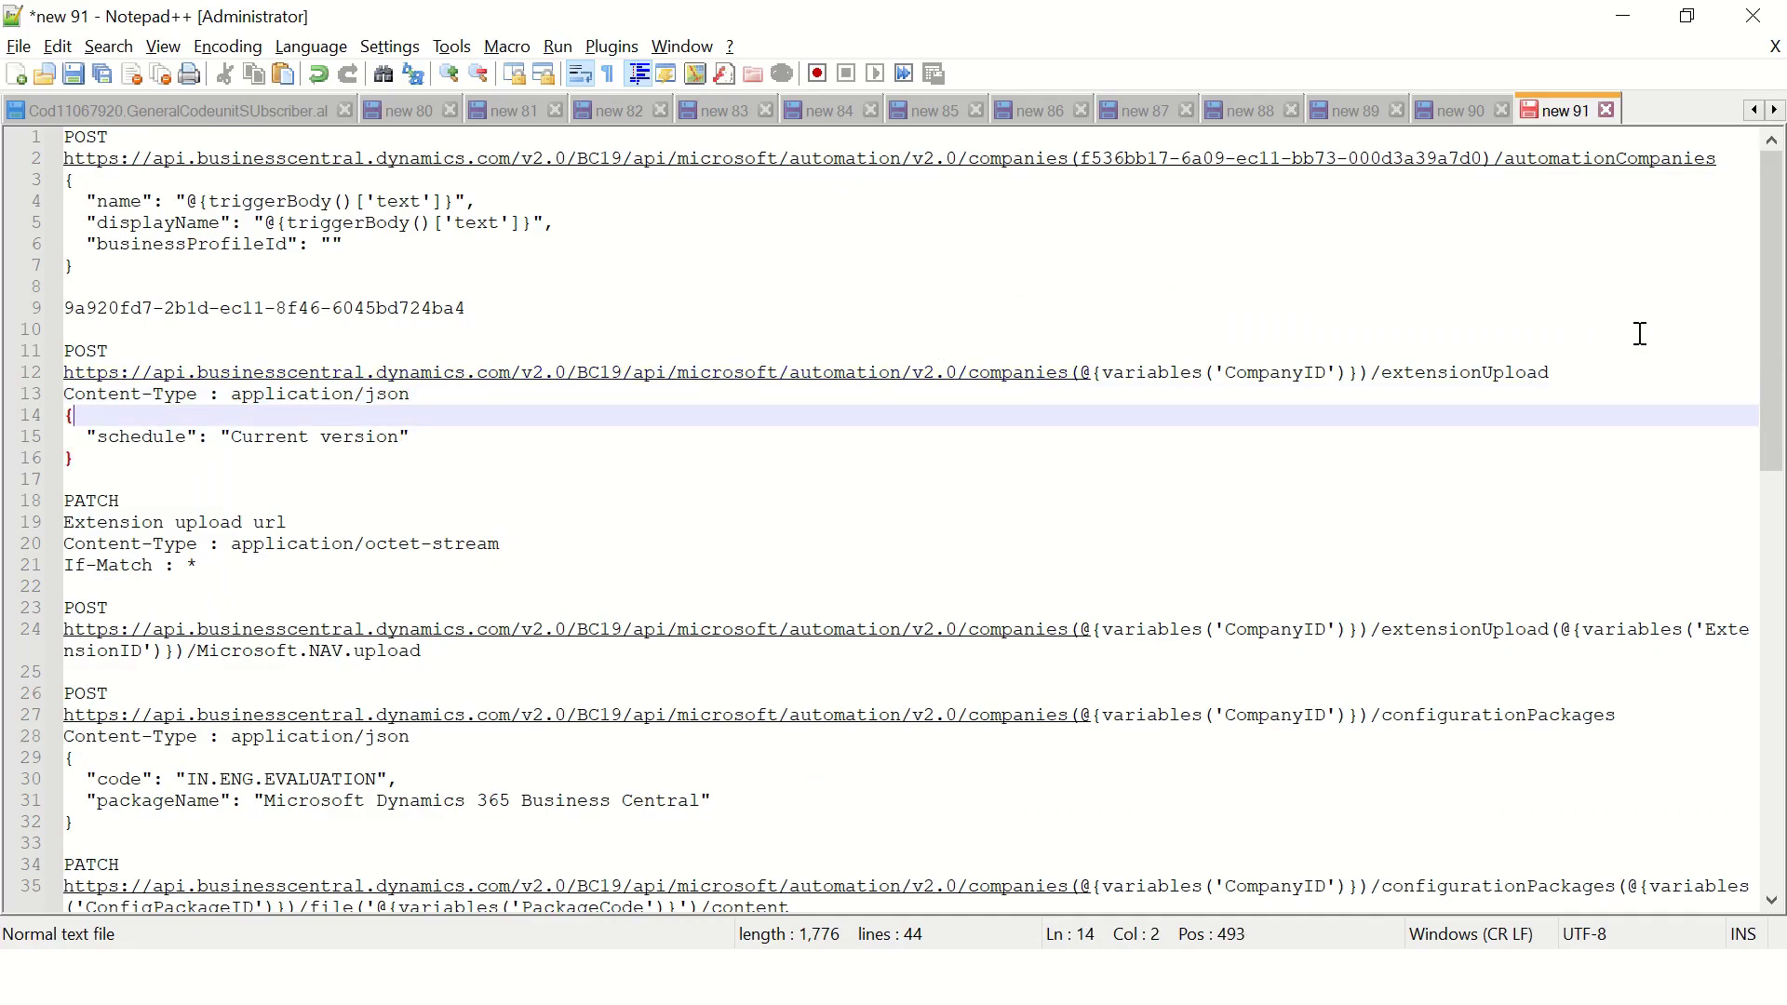
left_click(1596, 372)
key("shift+Home")
key("ctrl+c")
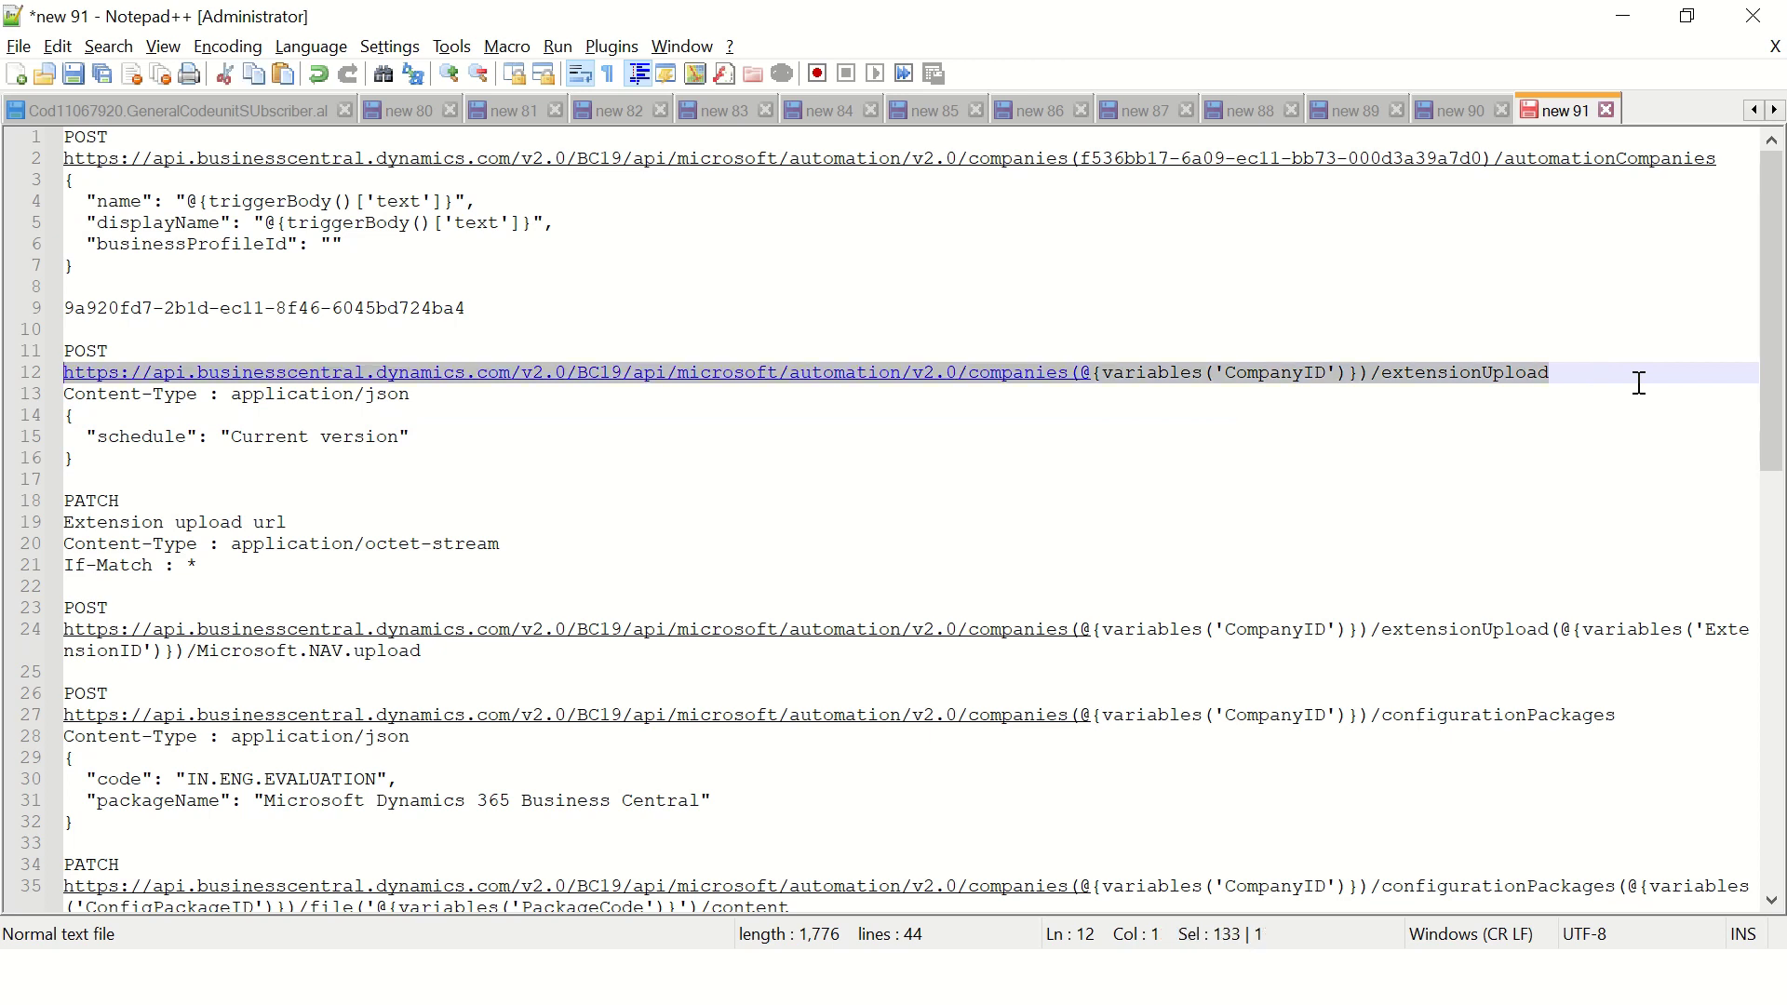
Step: Switch to Postman and create a new POST request with the copied extensionUpload URL
key("alt+Tab")
key("alt+Tab")
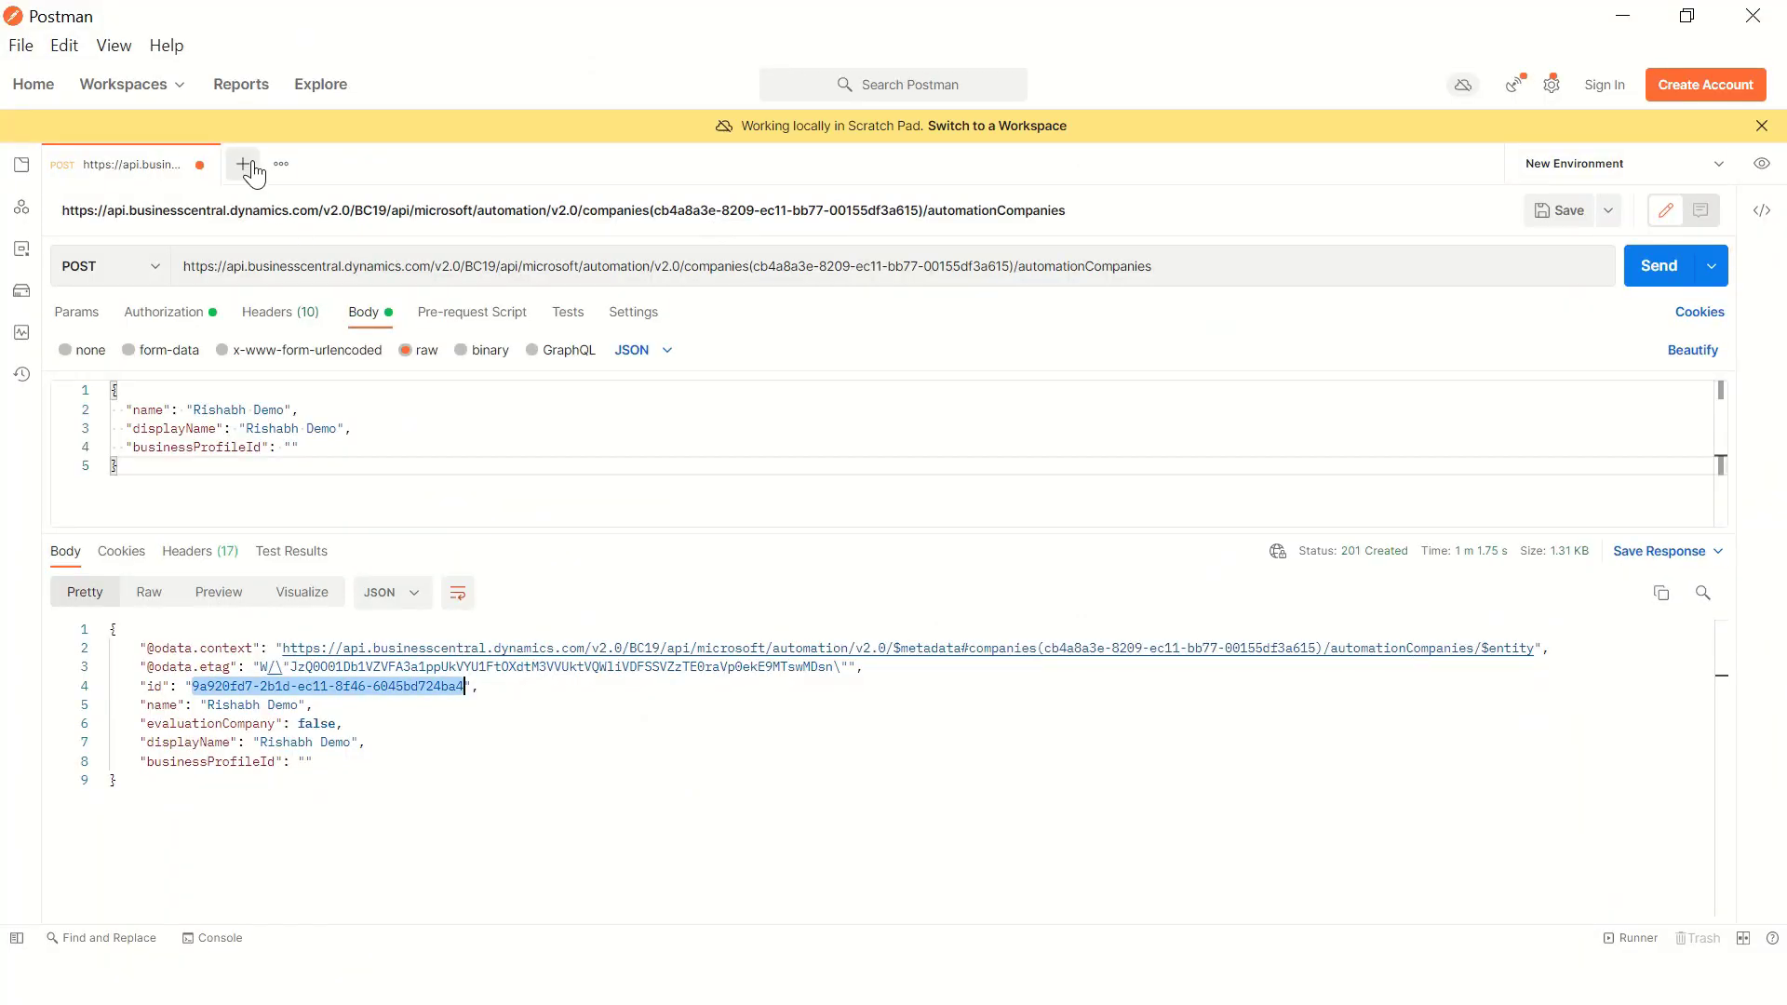
left_click(243, 165)
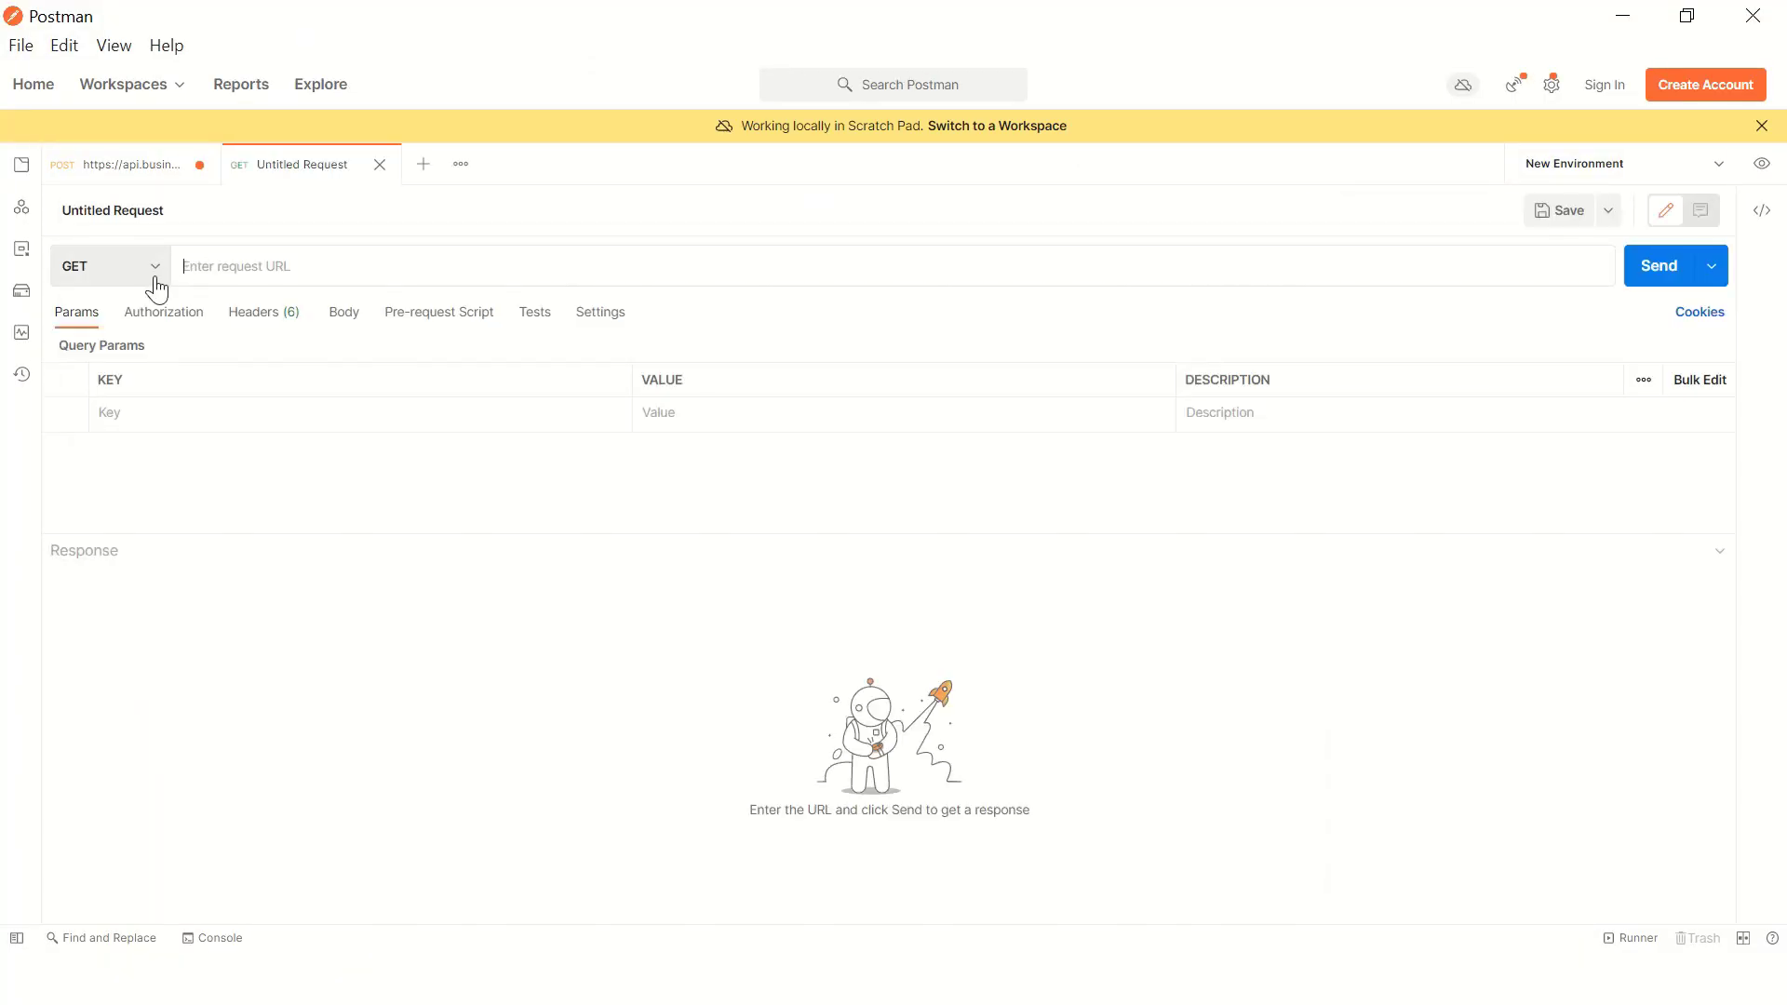
left_click(149, 271)
left_click(110, 346)
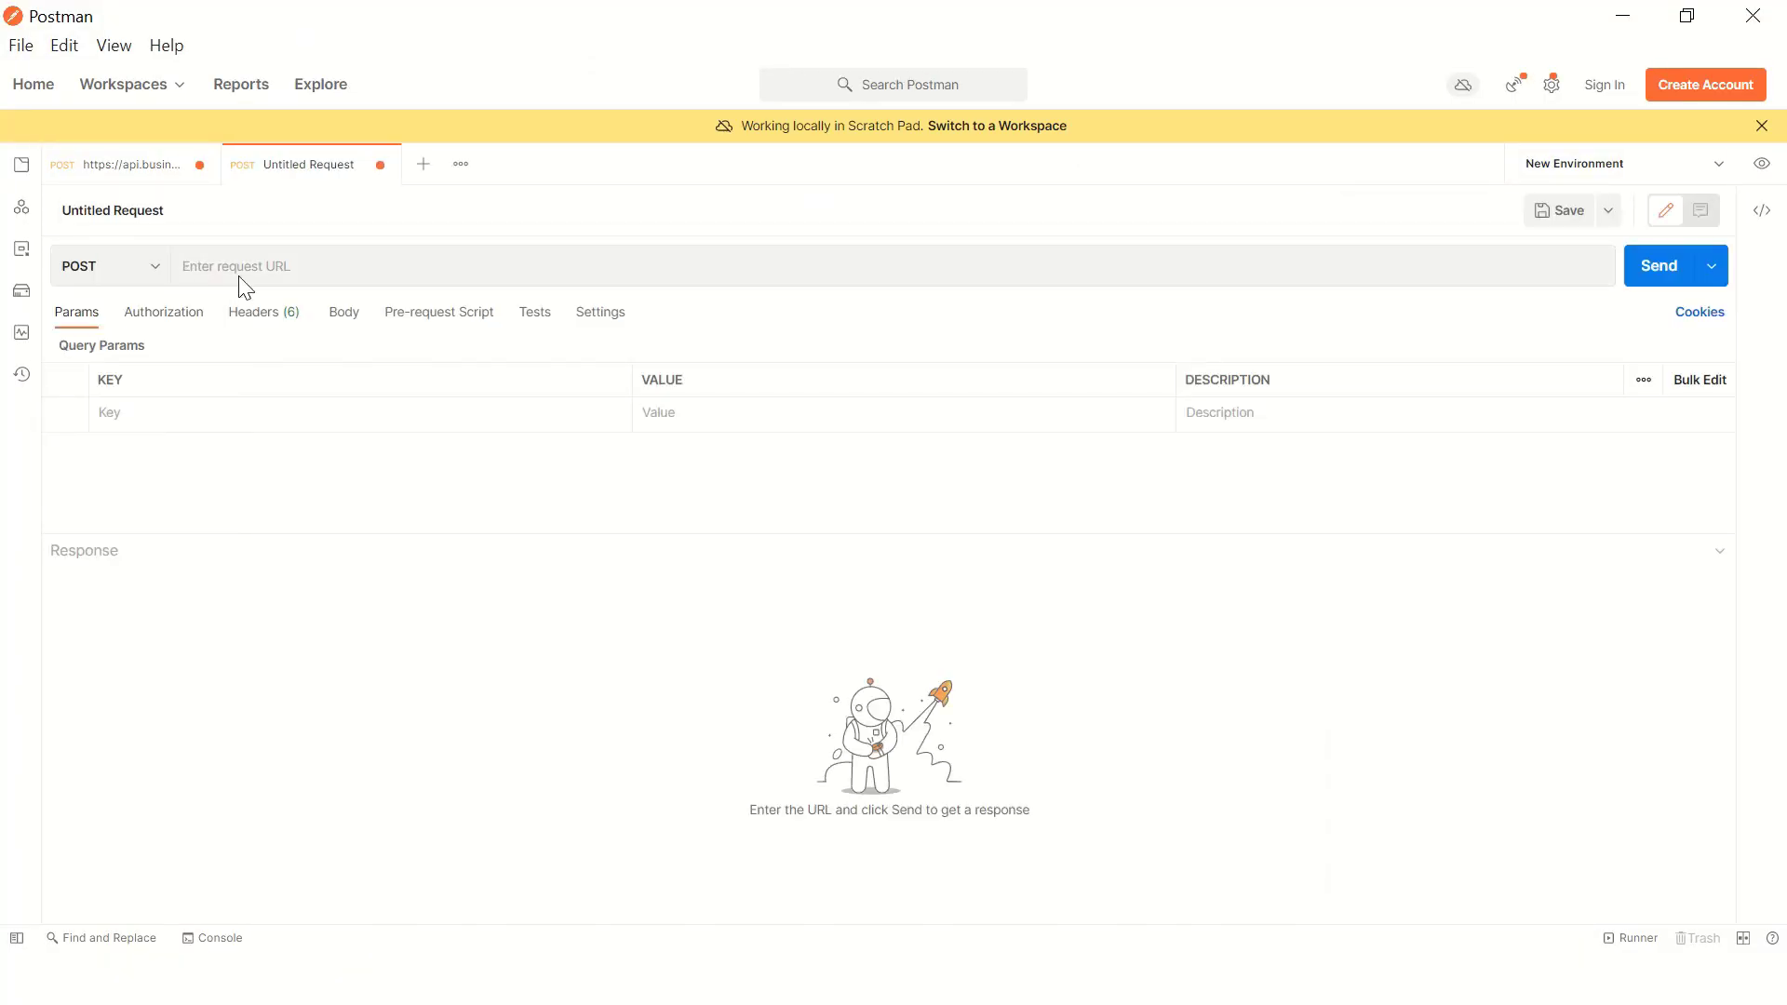
left_click(261, 281)
key("ctrl+v")
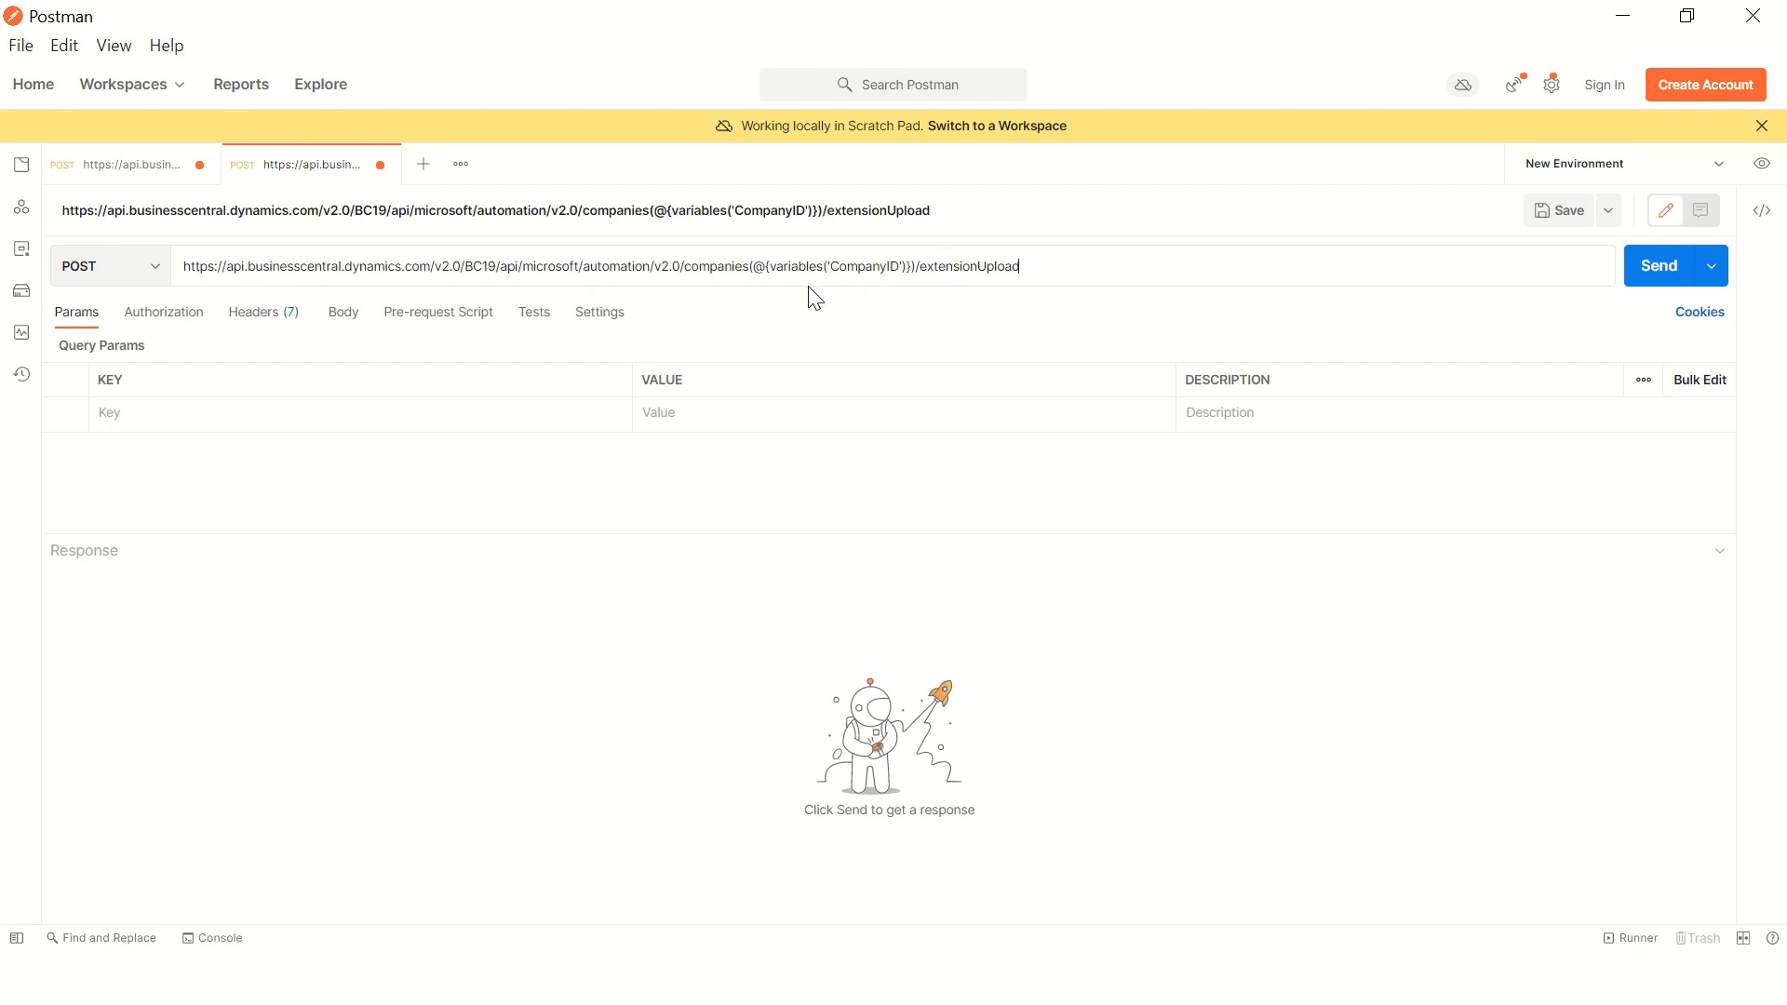
Step: Replace the @{variables('CompanyID')} placeholder in the extensionUpload request URL with company ID 9a920fd7-2b1d-ec11-8f46-6045bd724ba4 copied from the Notepad++ notes
key("alt+Tab")
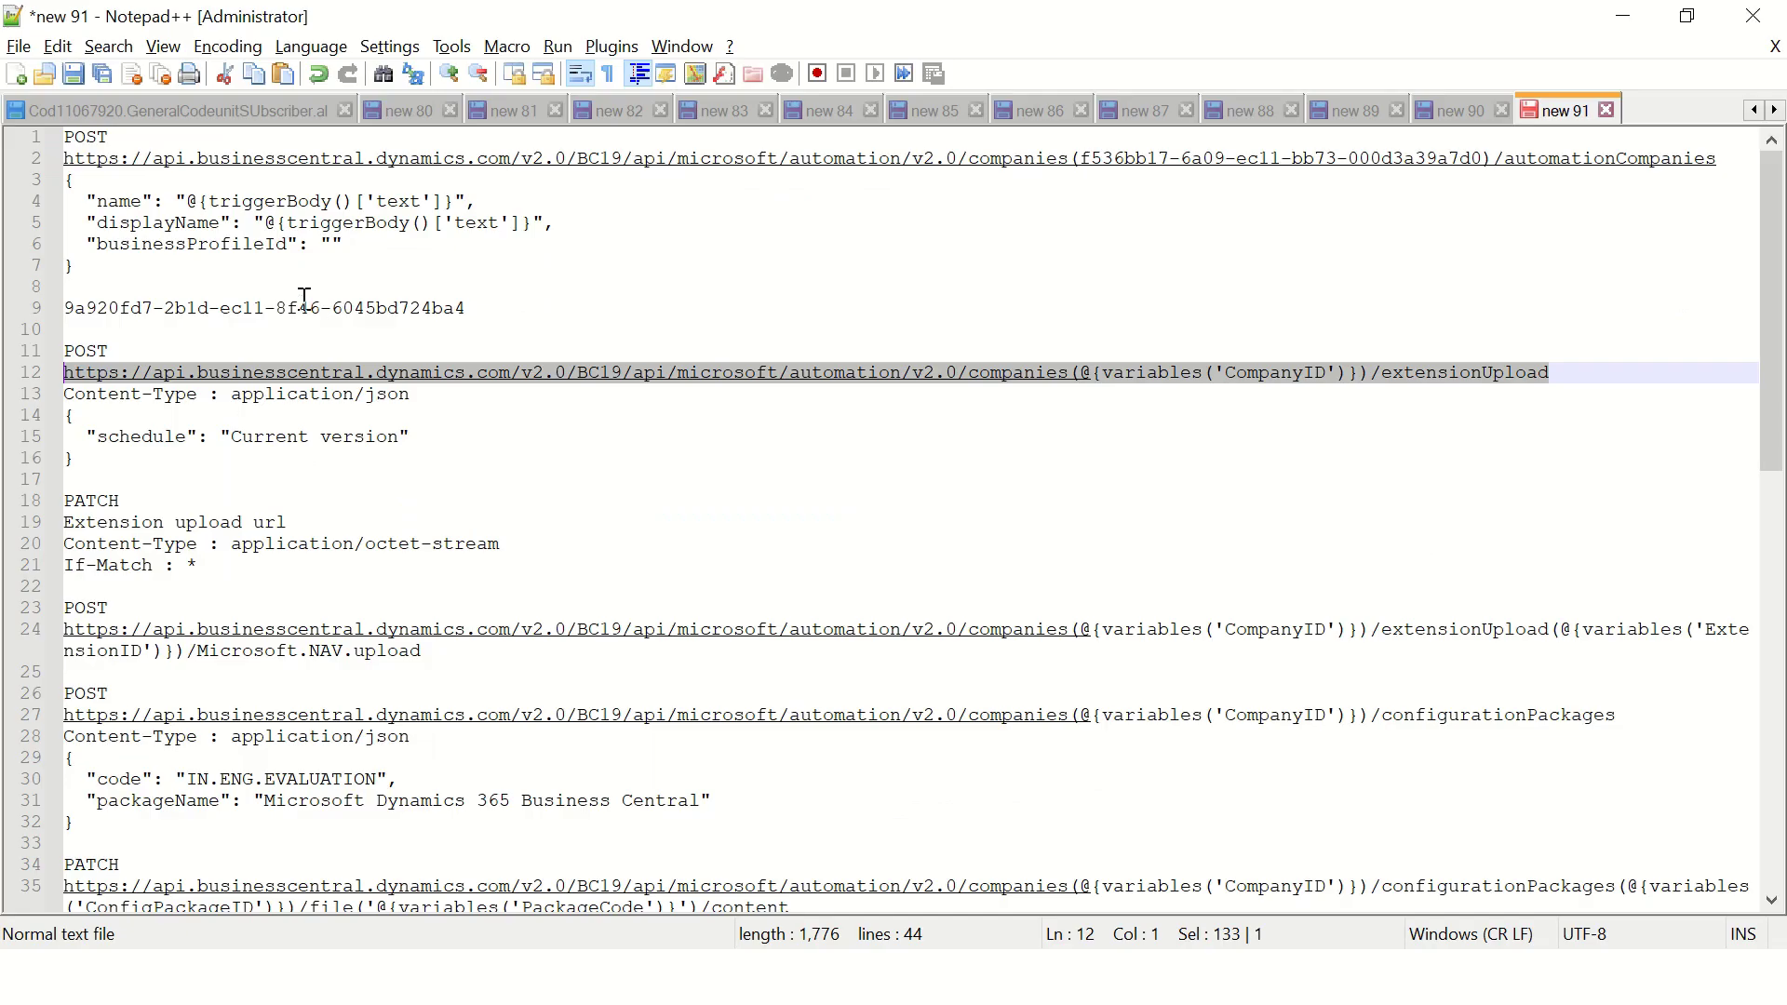
left_click_drag(466, 307, 63, 308)
key("ctrl+c")
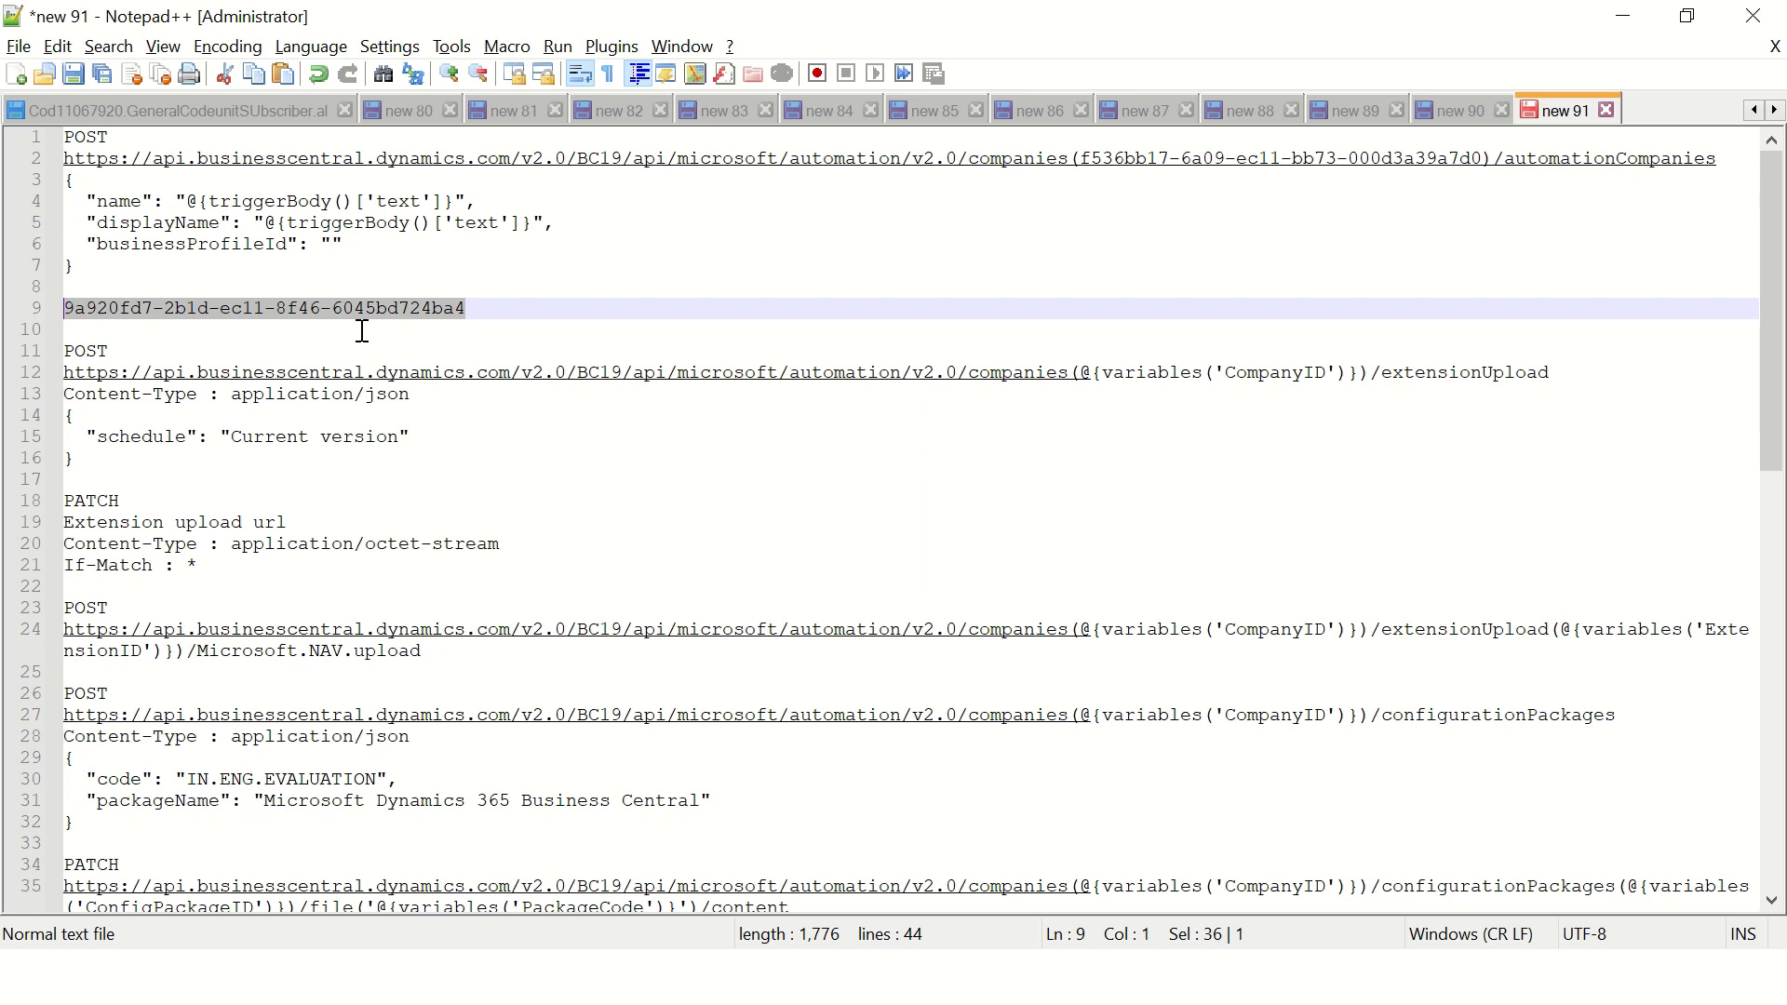
key("alt+Tab")
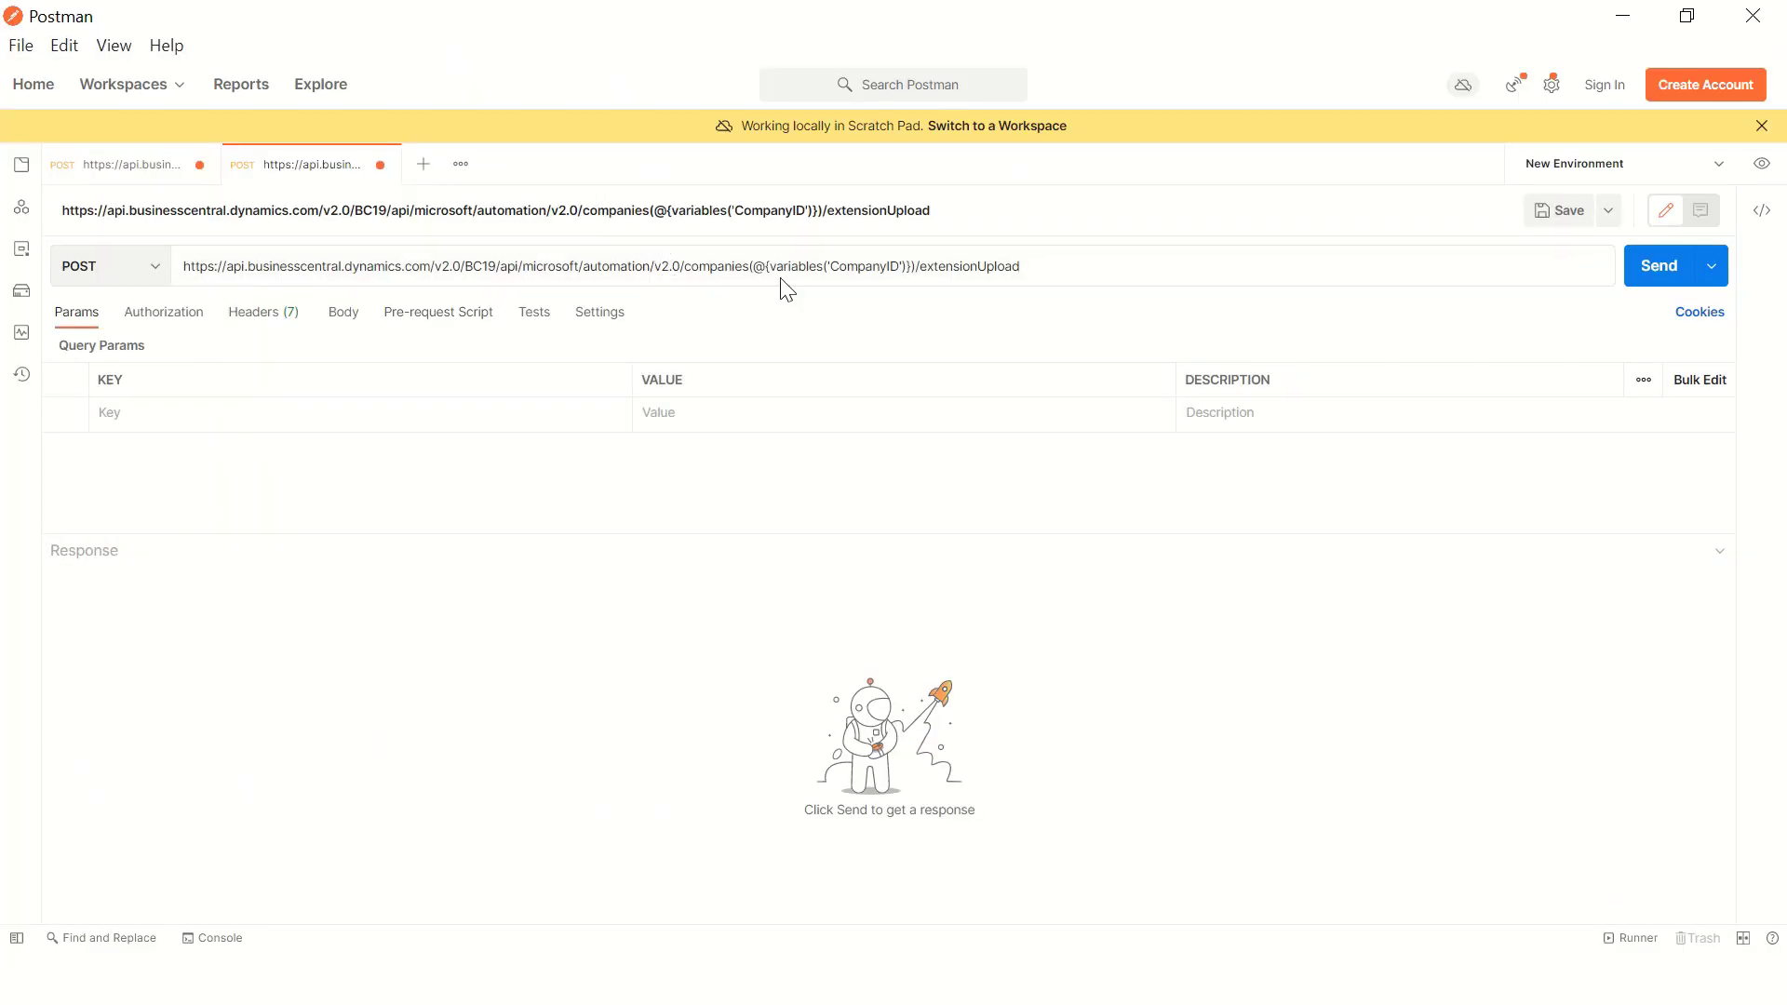
left_click(754, 266)
key("shift+Right")
key("shift+Right")
key("shift+Right")
key("shift+Right")
key("shift+Right")
key("shift+Right")
key("shift+Right")
key("shift+Right")
key("shift+Right")
key("shift+Right")
key("shift+Right")
key("shift+Right")
key("shift+Right")
key("shift+Right")
key("shift+Right")
key("shift+Right")
key("shift+Right")
key("shift+Right")
key("shift+Right")
key("shift+Right")
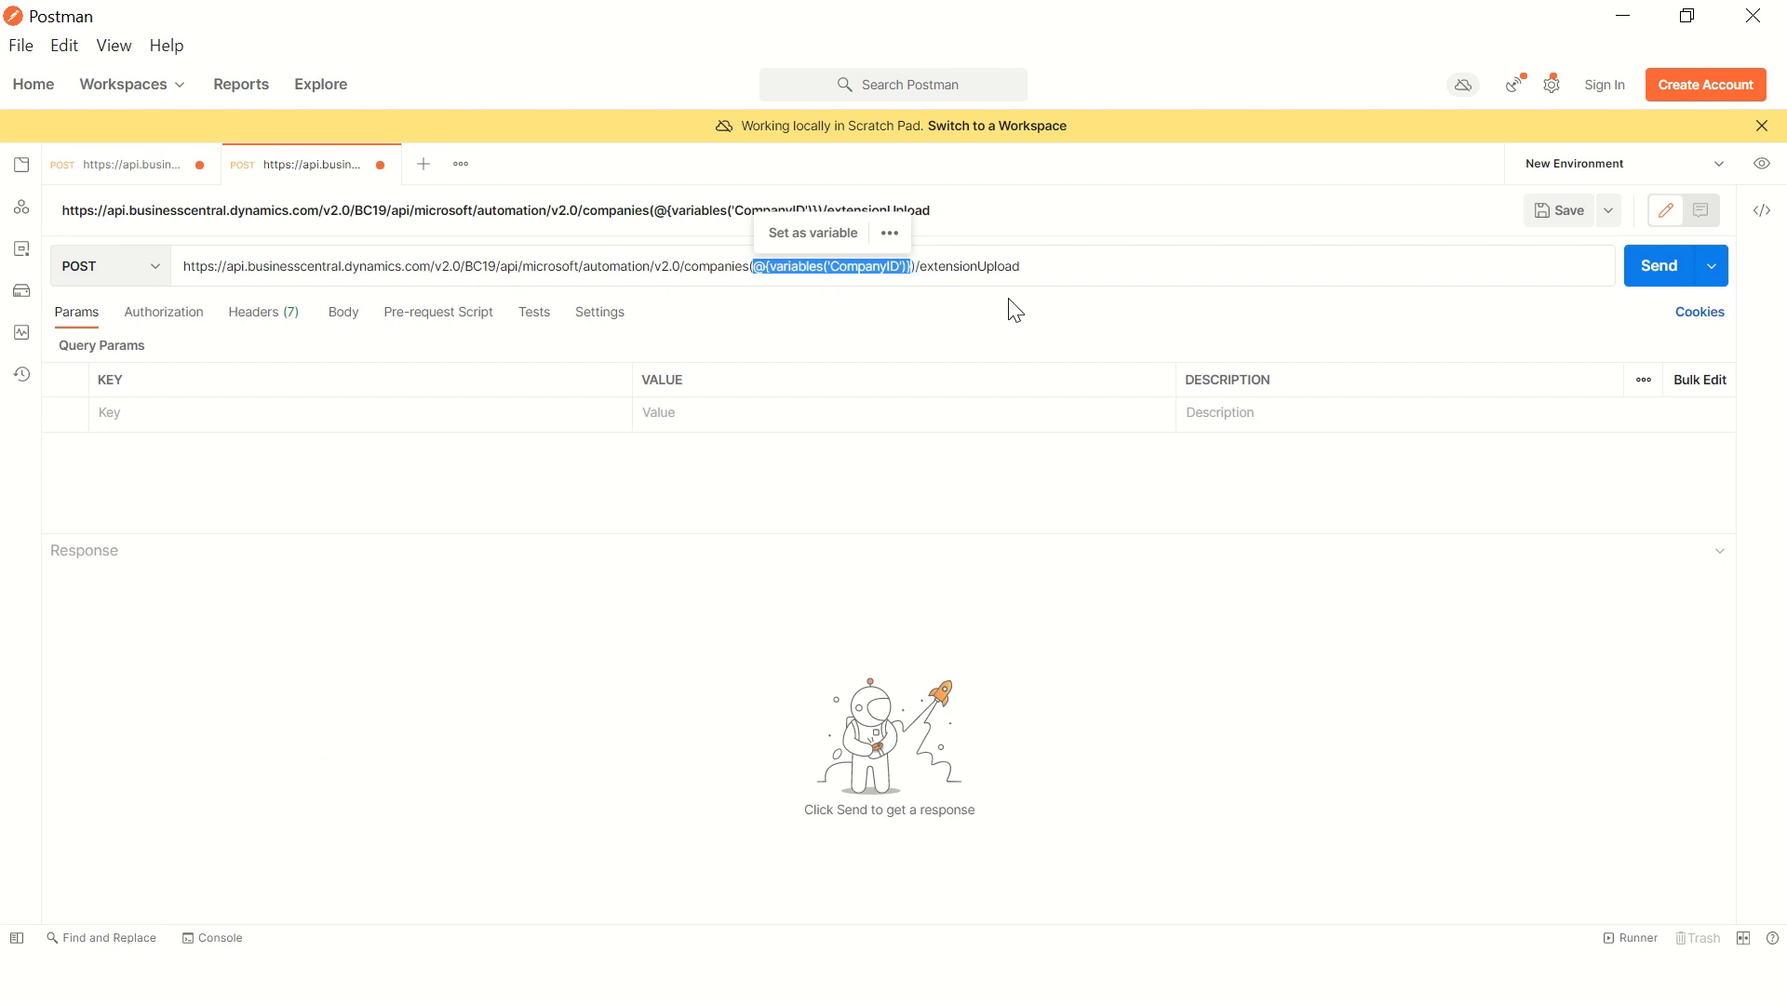
key("ctrl+v")
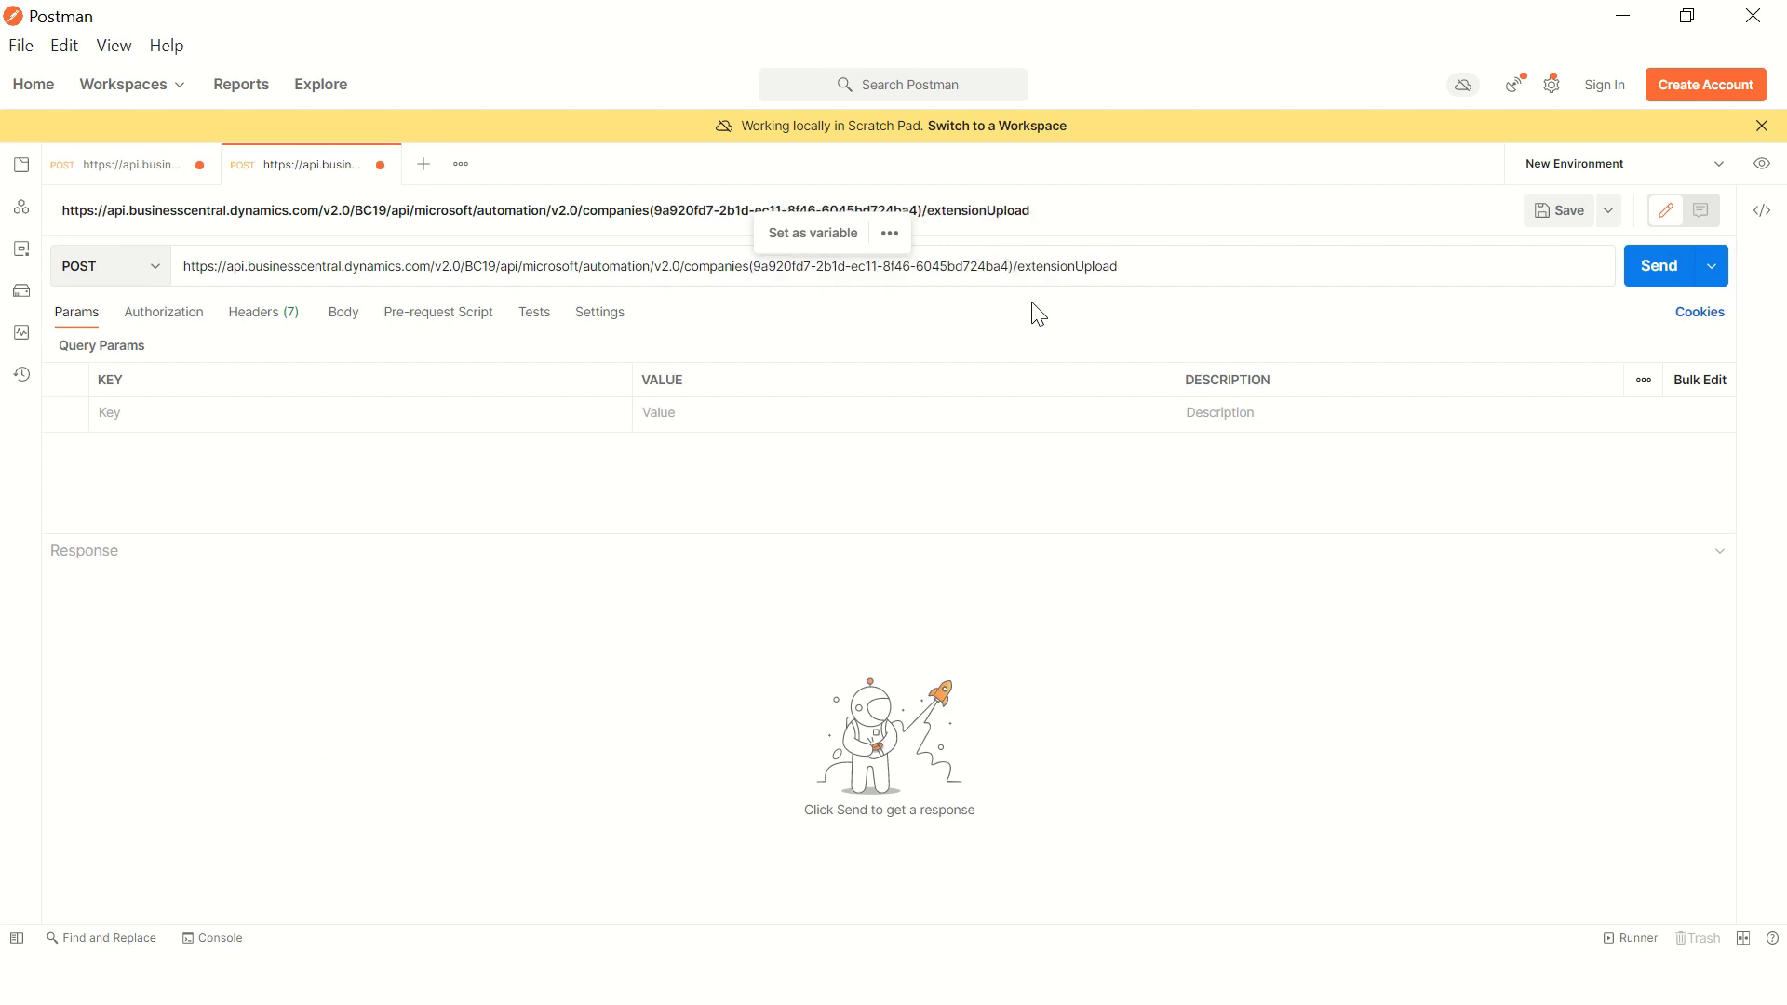
left_click(1040, 311)
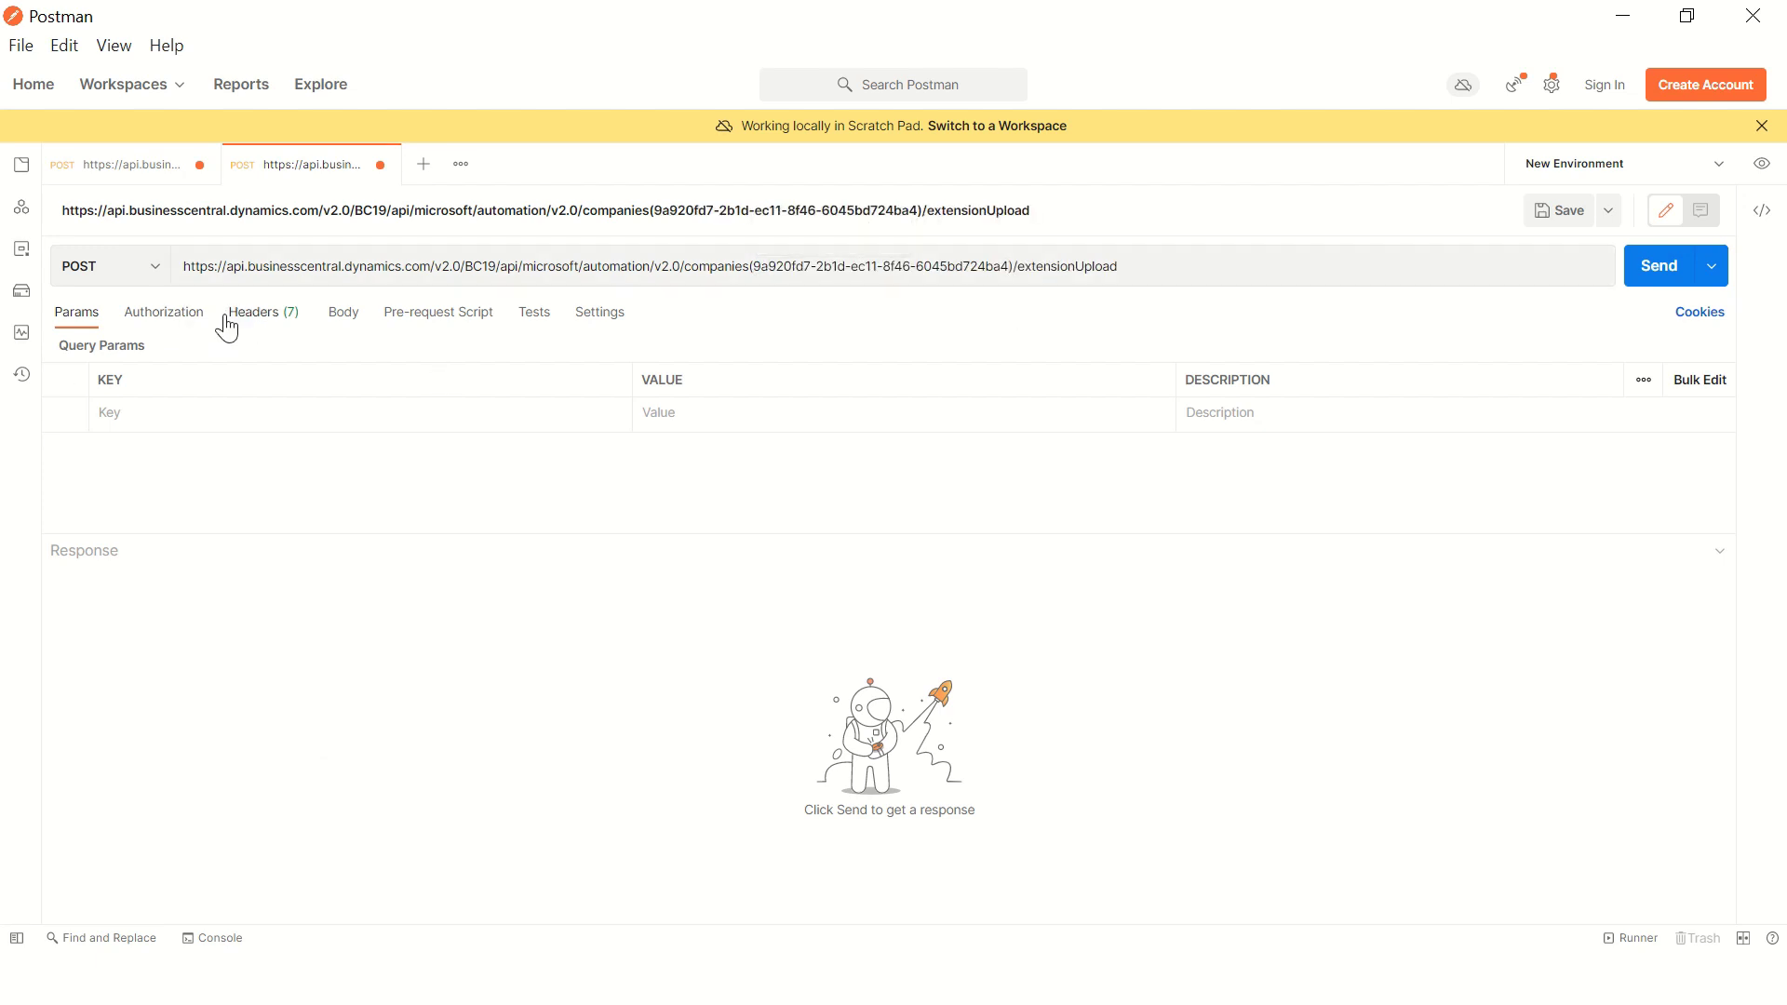
Step: Add a Content-Type header with the value application/json to the extensionUpload request
key("alt+Tab")
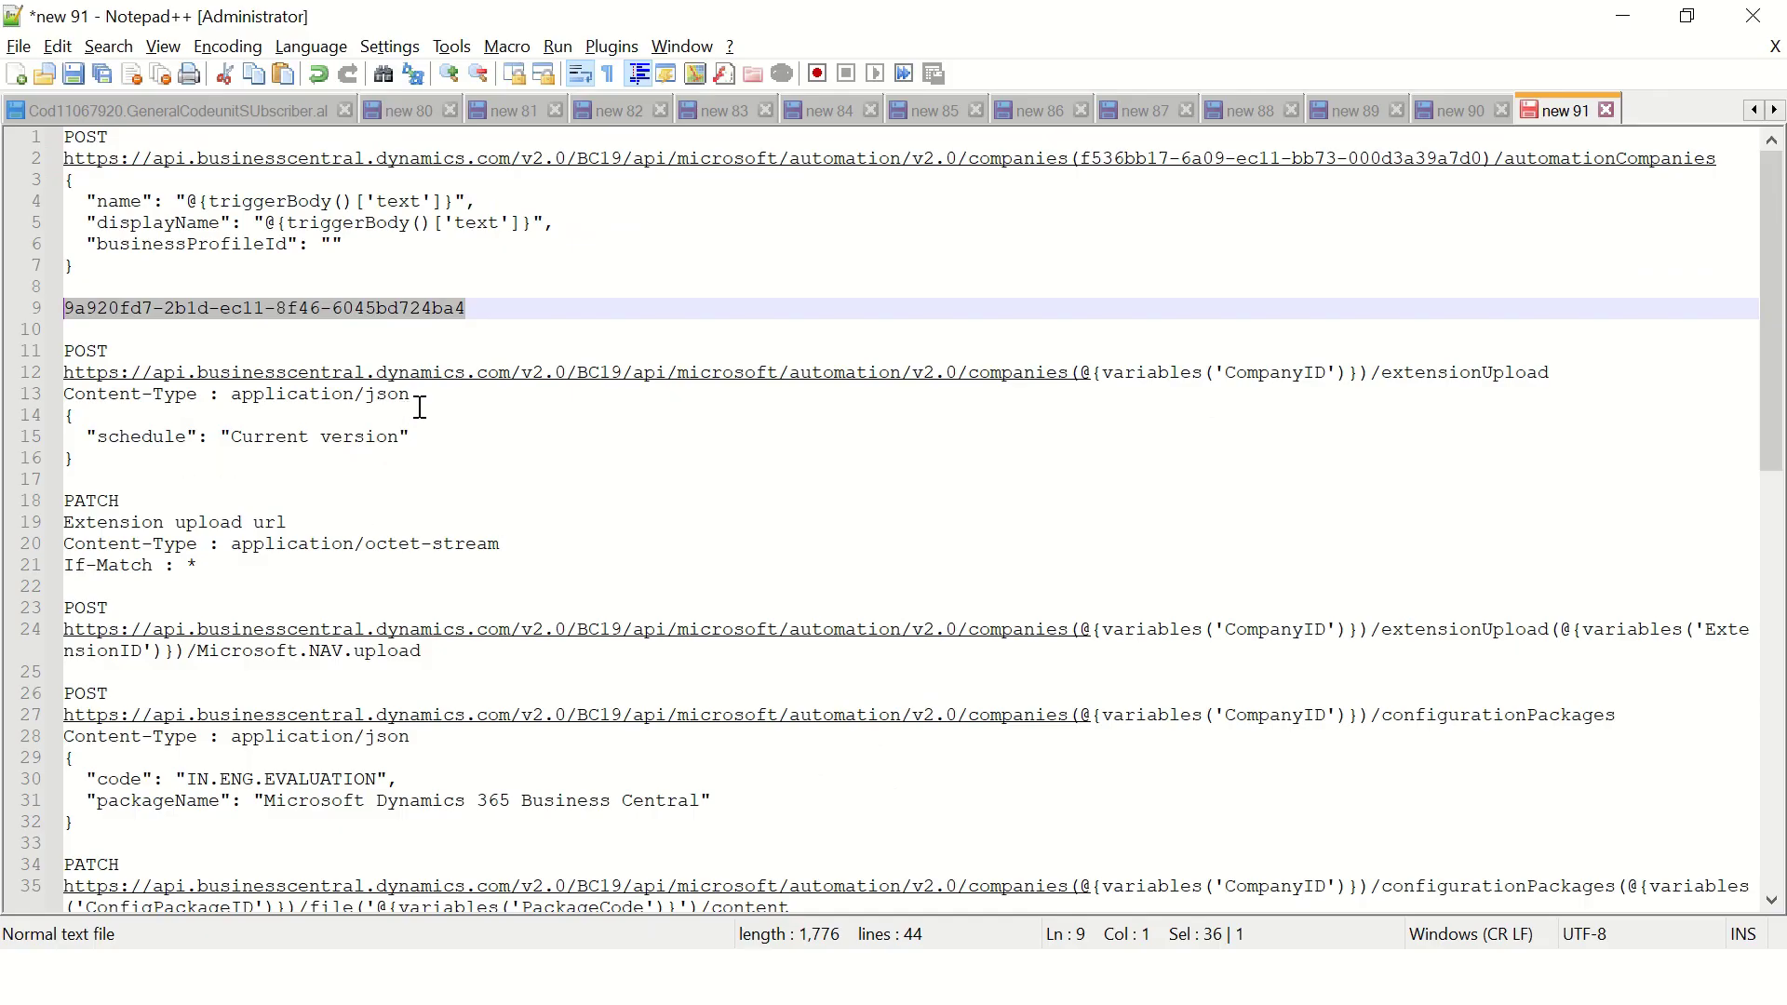
key("alt+Tab")
left_click(243, 314)
left_click(147, 413)
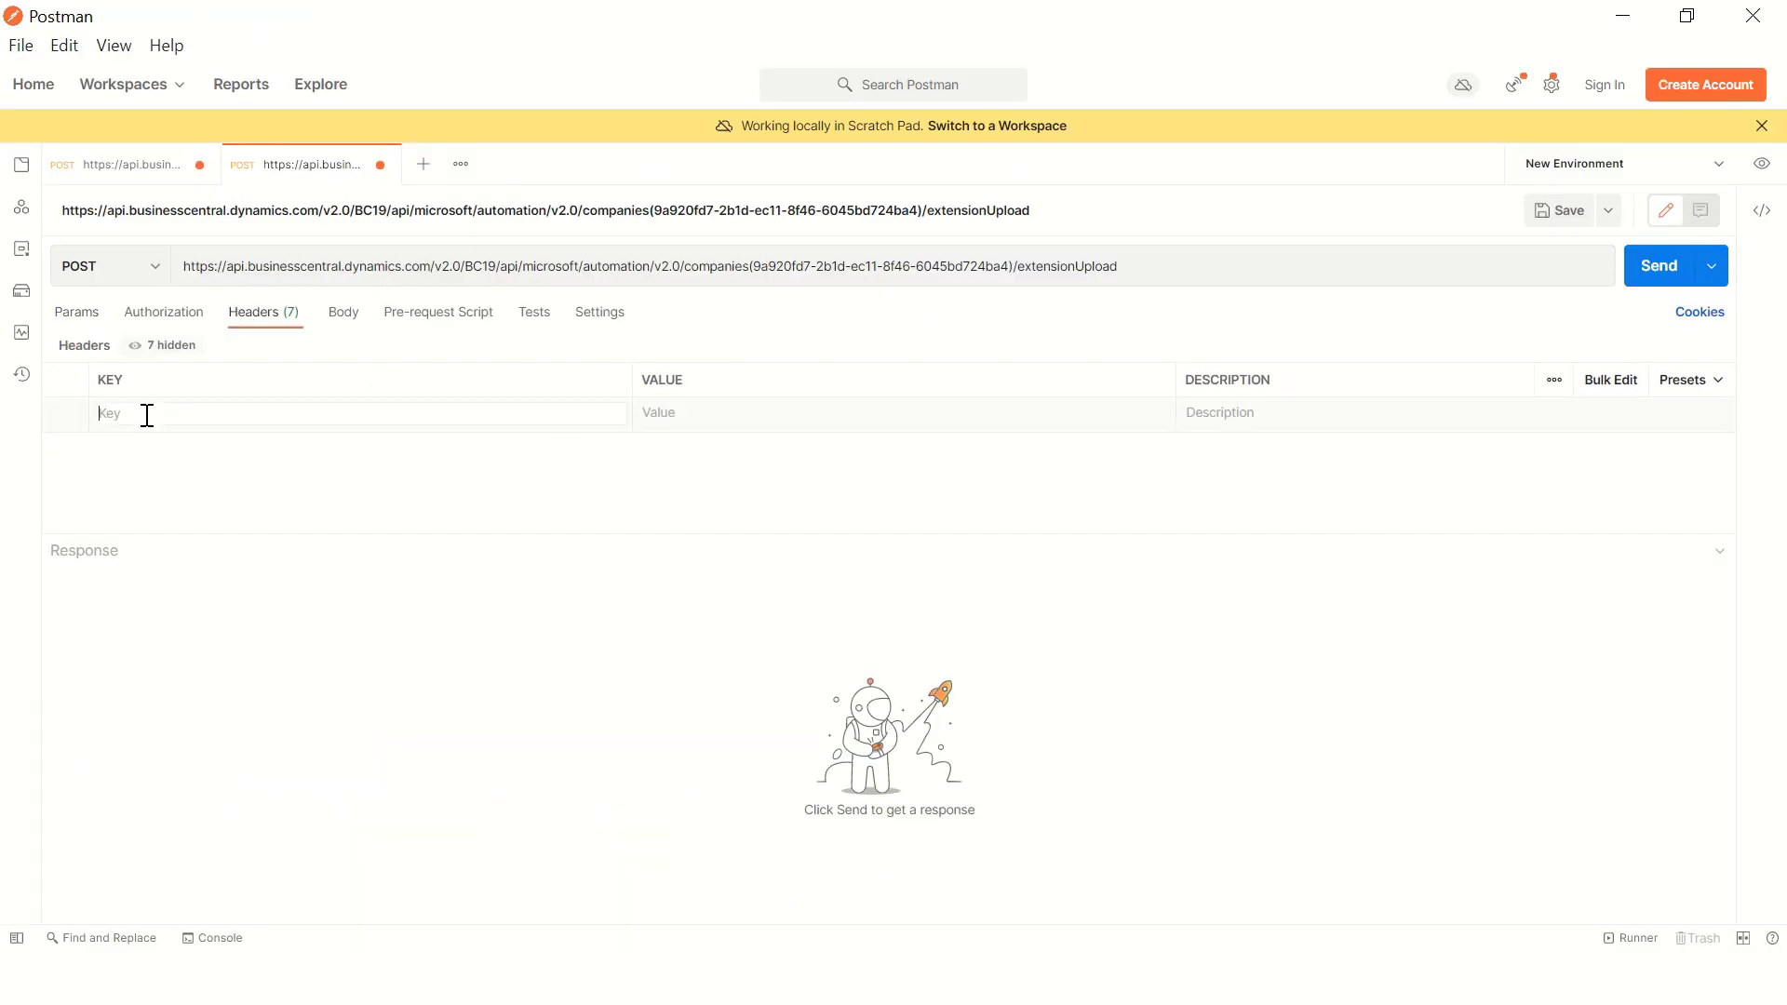
type("Conte")
key("Down")
key("Down")
key("Down")
key("Down")
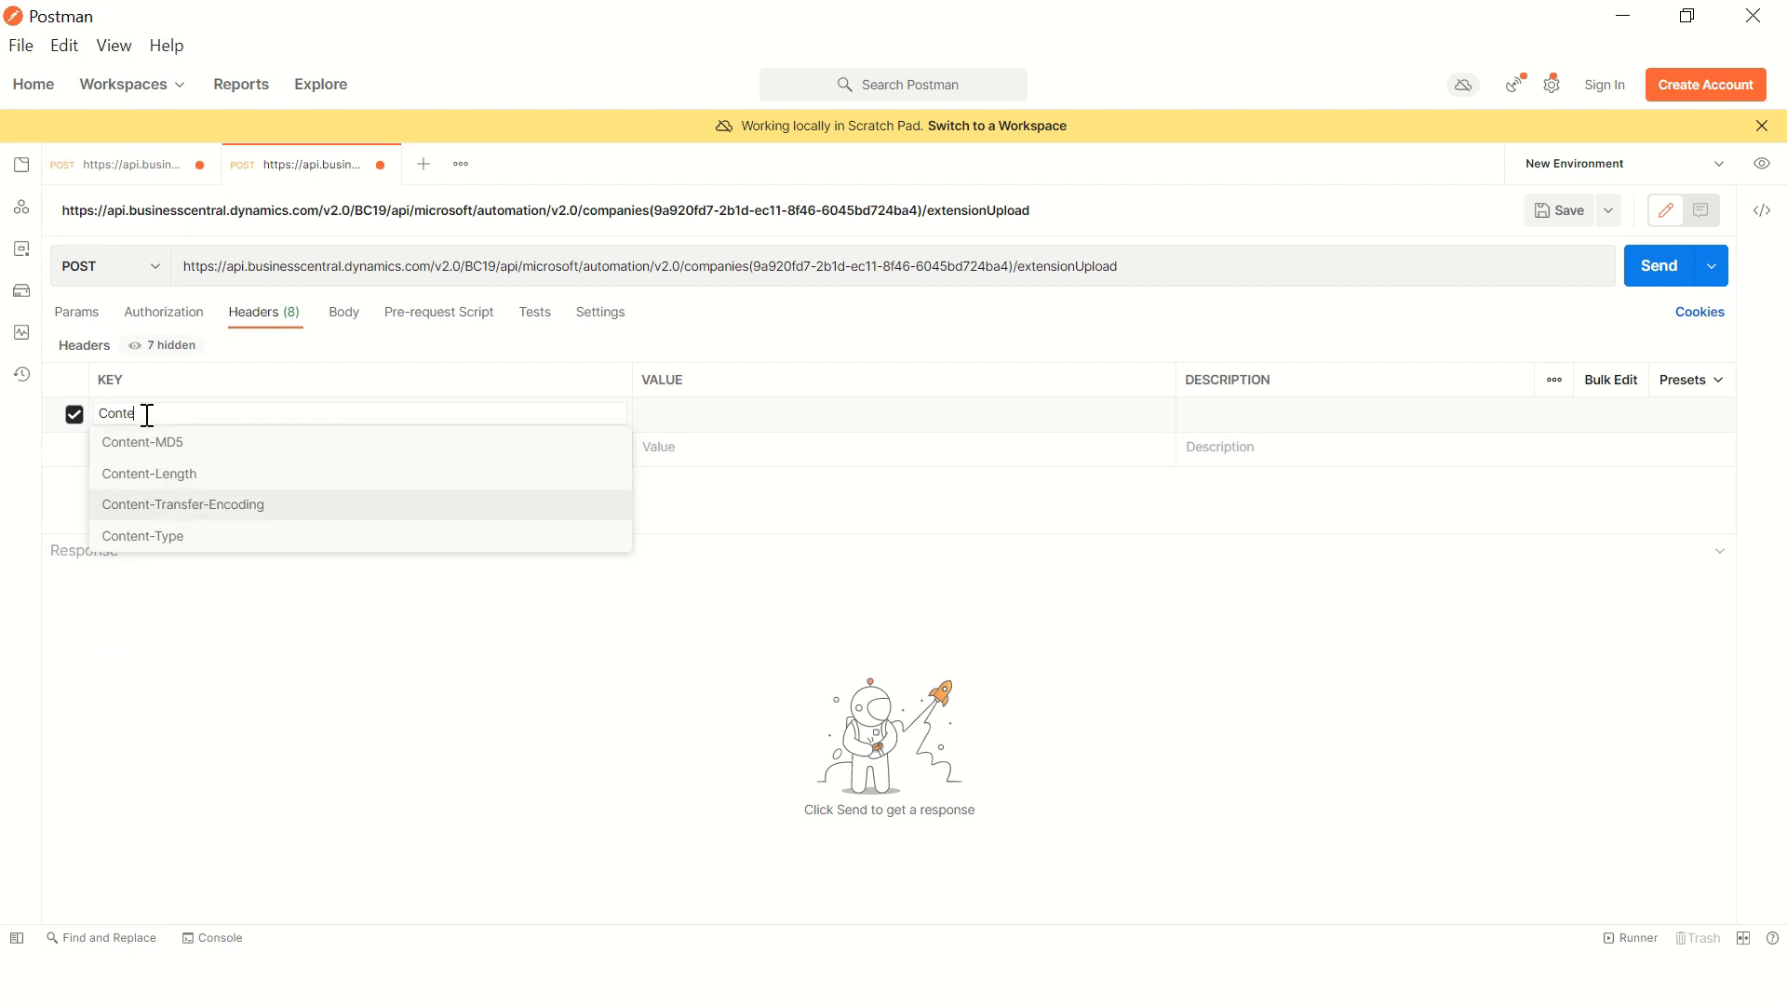
key("Return")
type("app")
key("Down")
key("Down")
key("Down")
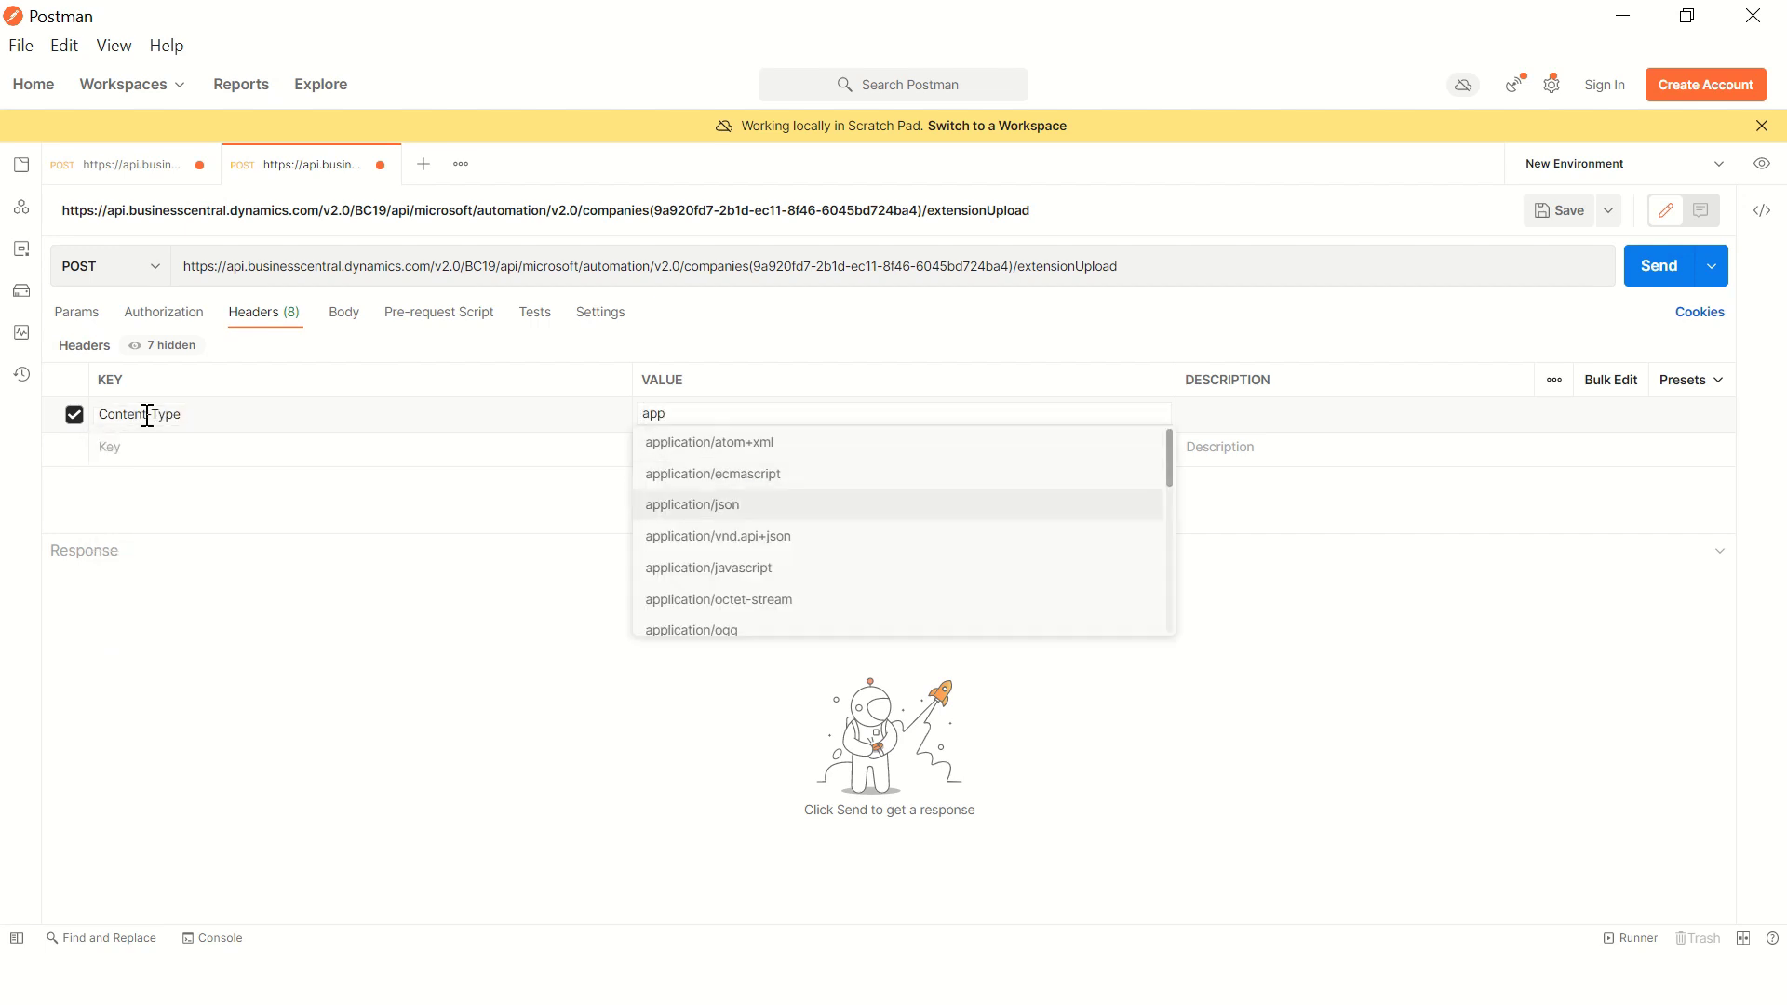
key("Return")
Step: Copy the JSON block "schedule": "Current version" from the Notepad++ notes into the Postman request's raw body
key("alt+Tab")
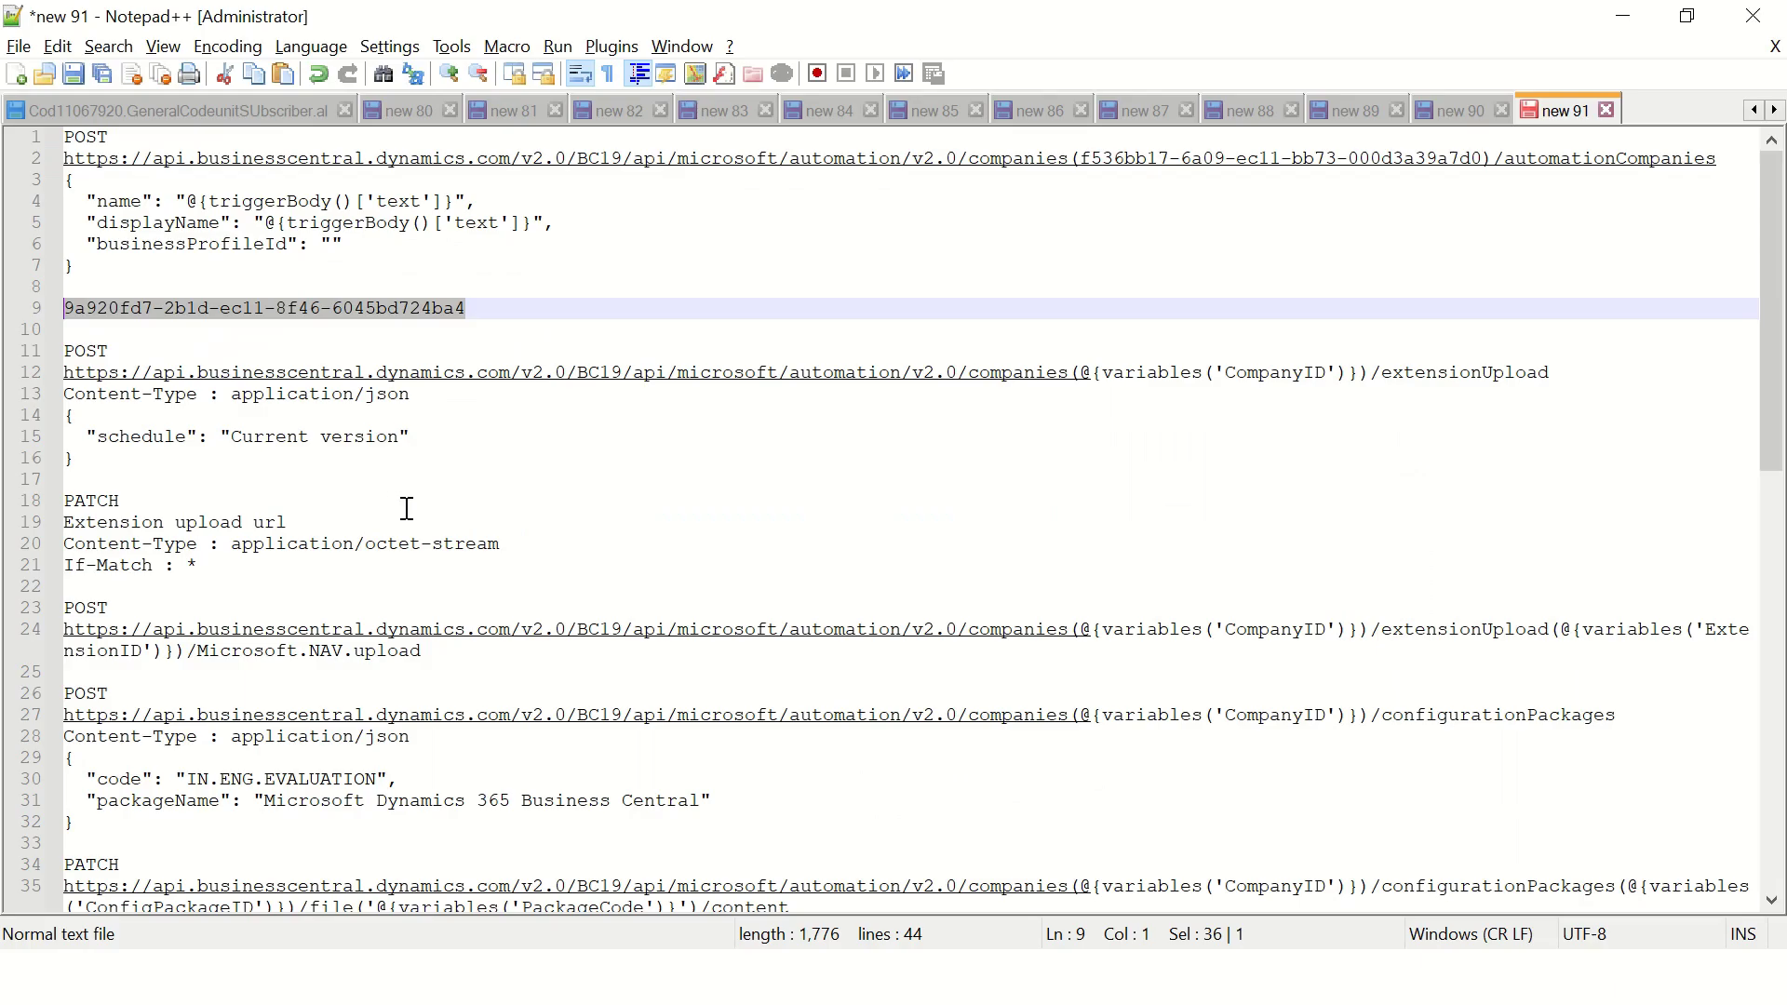
left_click_drag(80, 460, 51, 421)
key("ctrl+c")
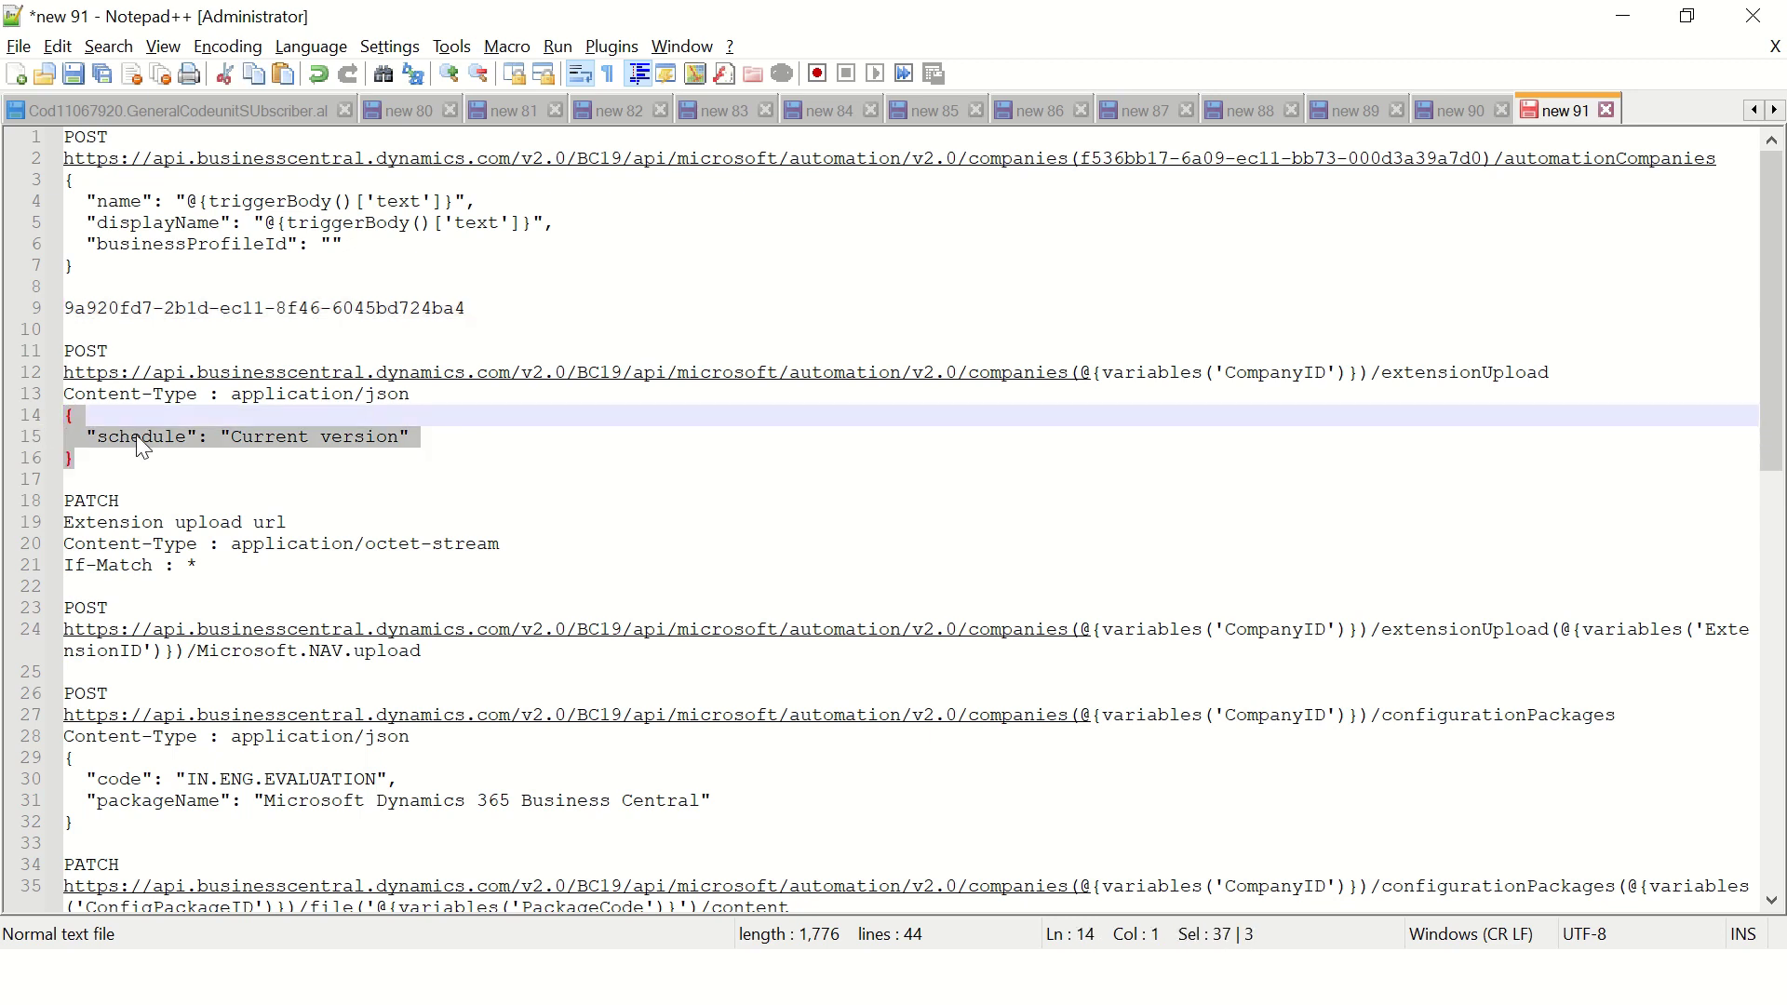
key("alt+Tab")
left_click(344, 317)
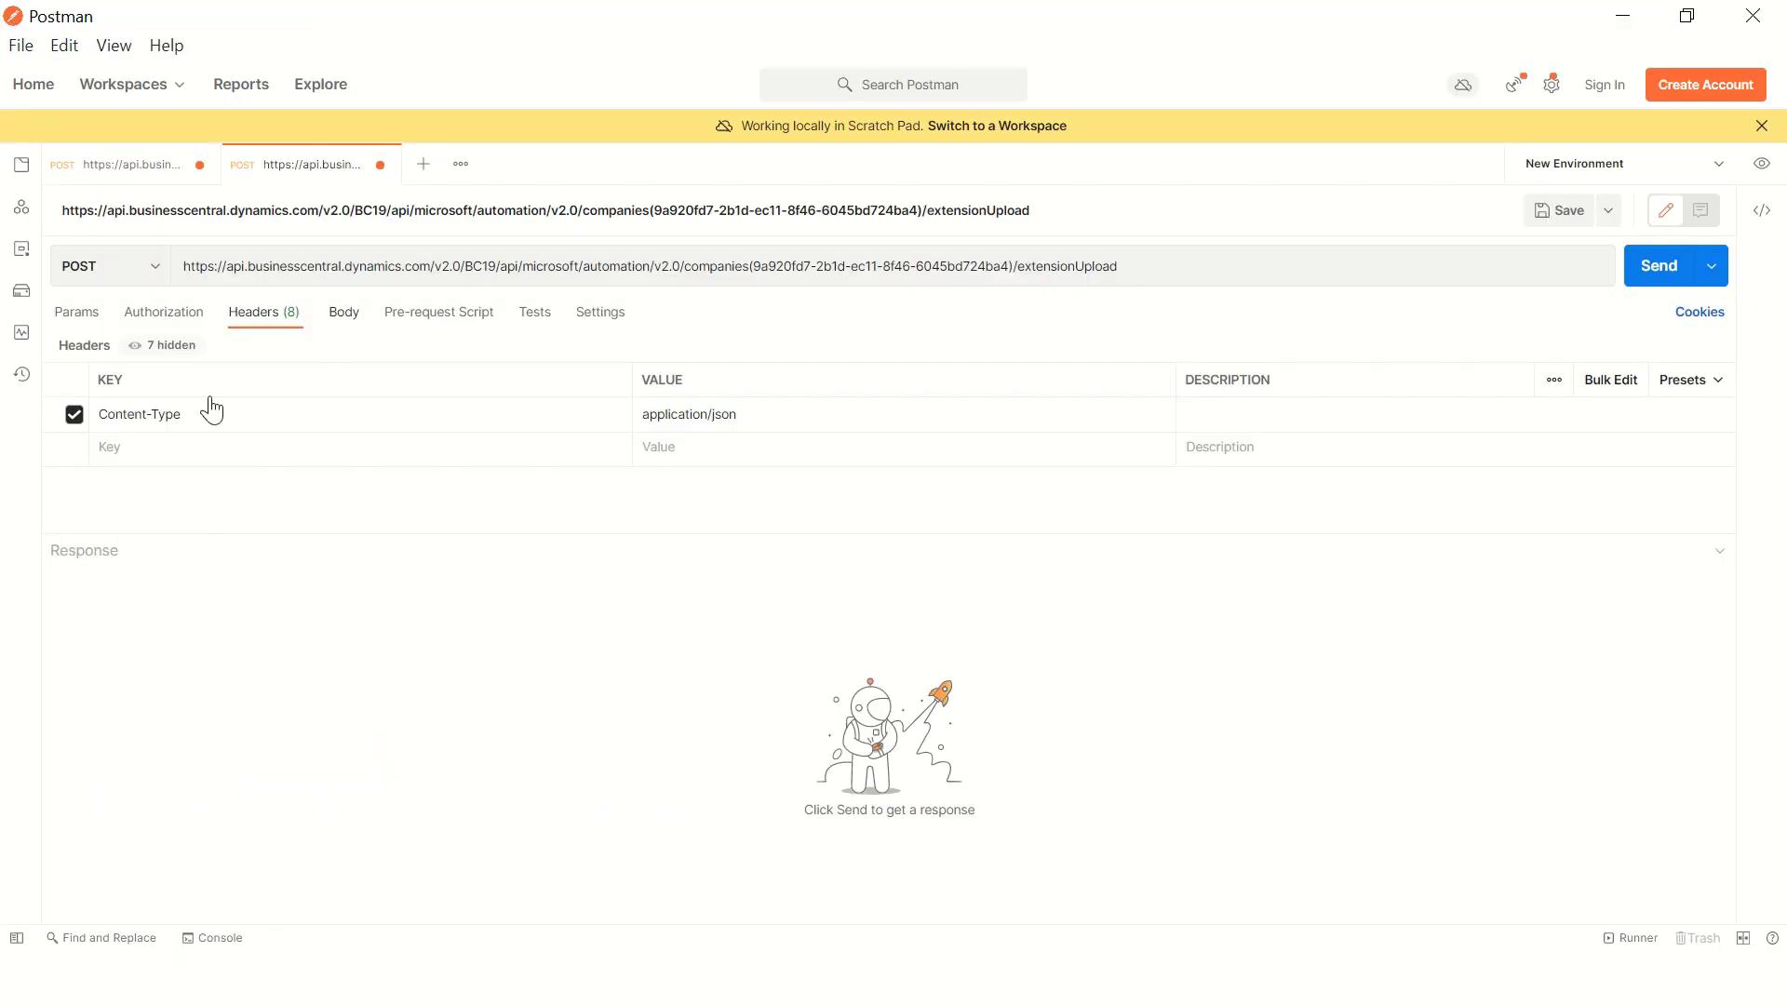
left_click(419, 352)
key("ctrl+v")
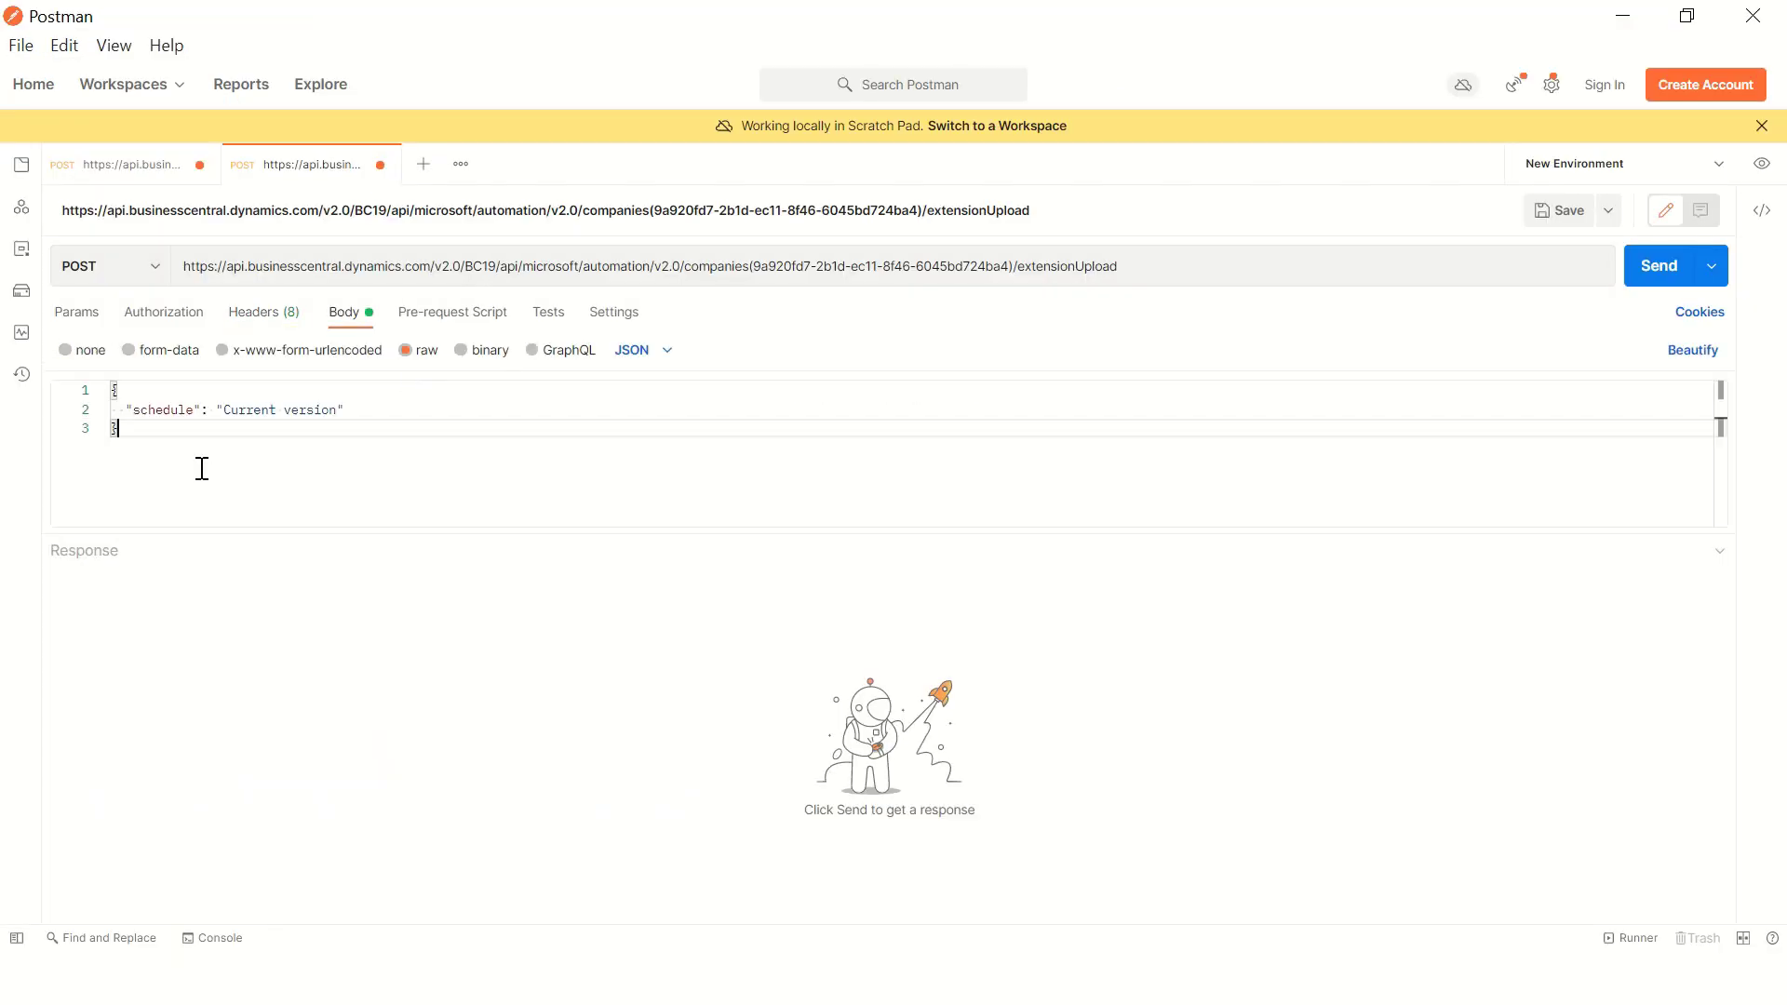
Step: Review the extensionUpload request URL and the schedule entry in its JSON body
double_click(239, 411)
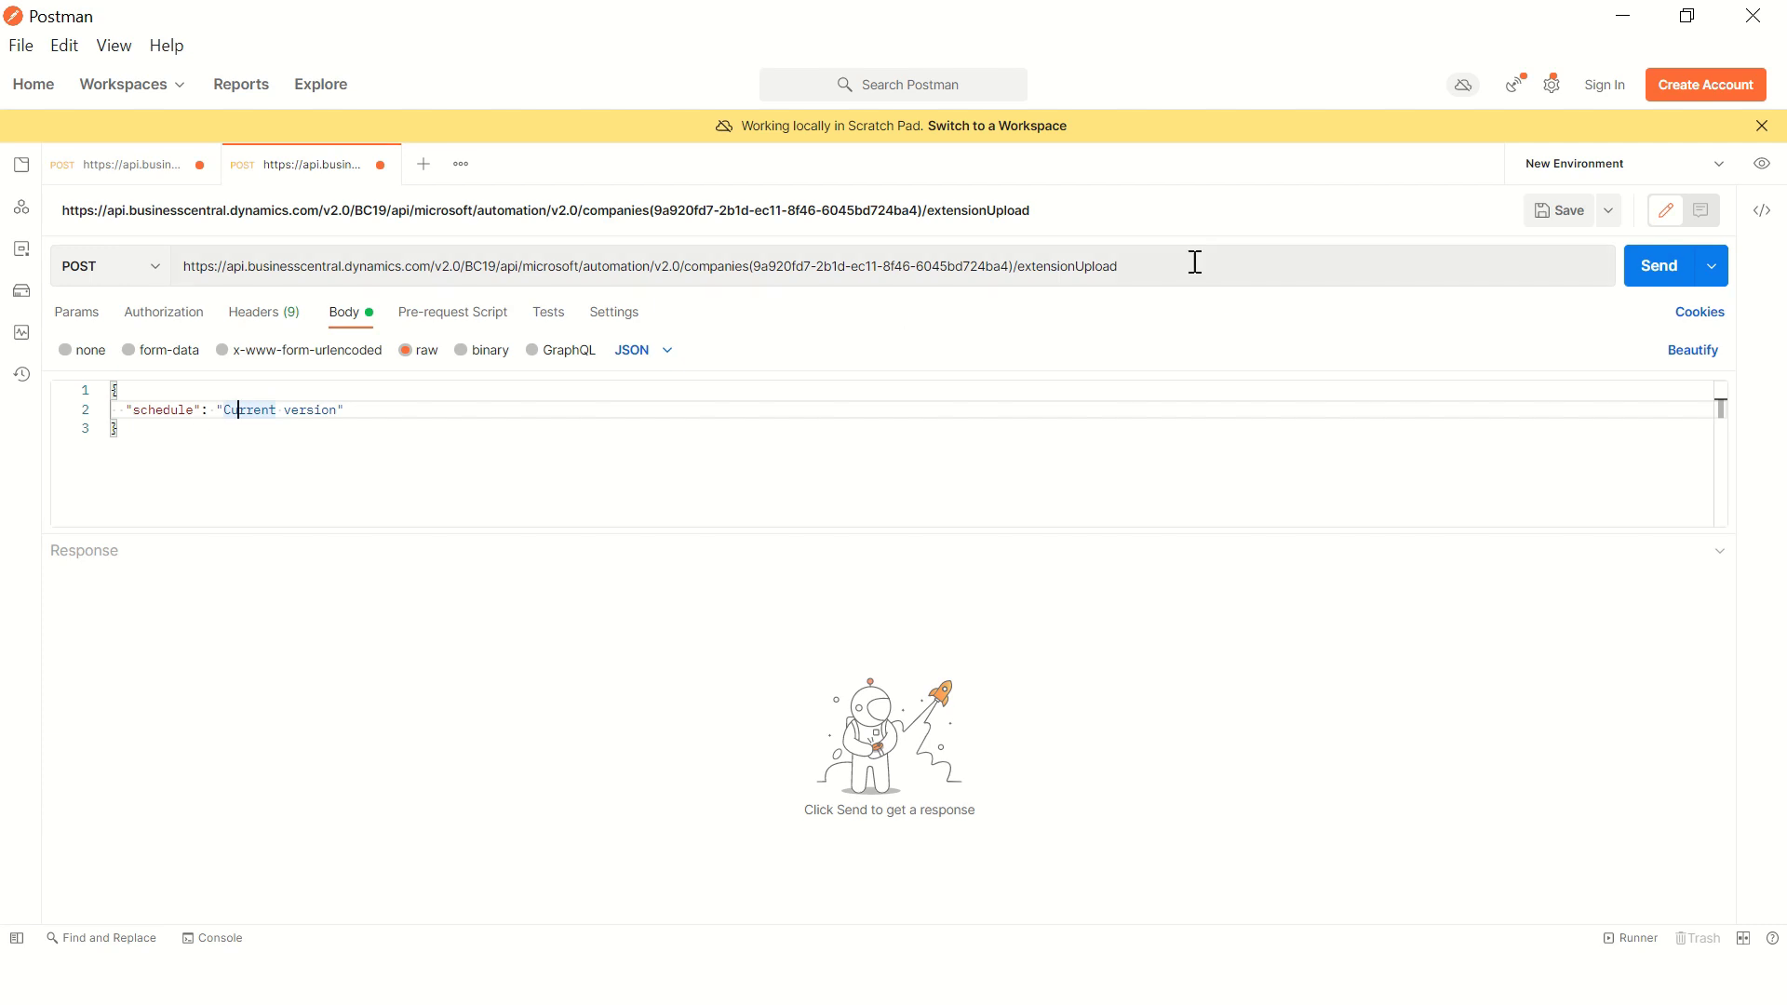
left_click_drag(1181, 267, 124, 238)
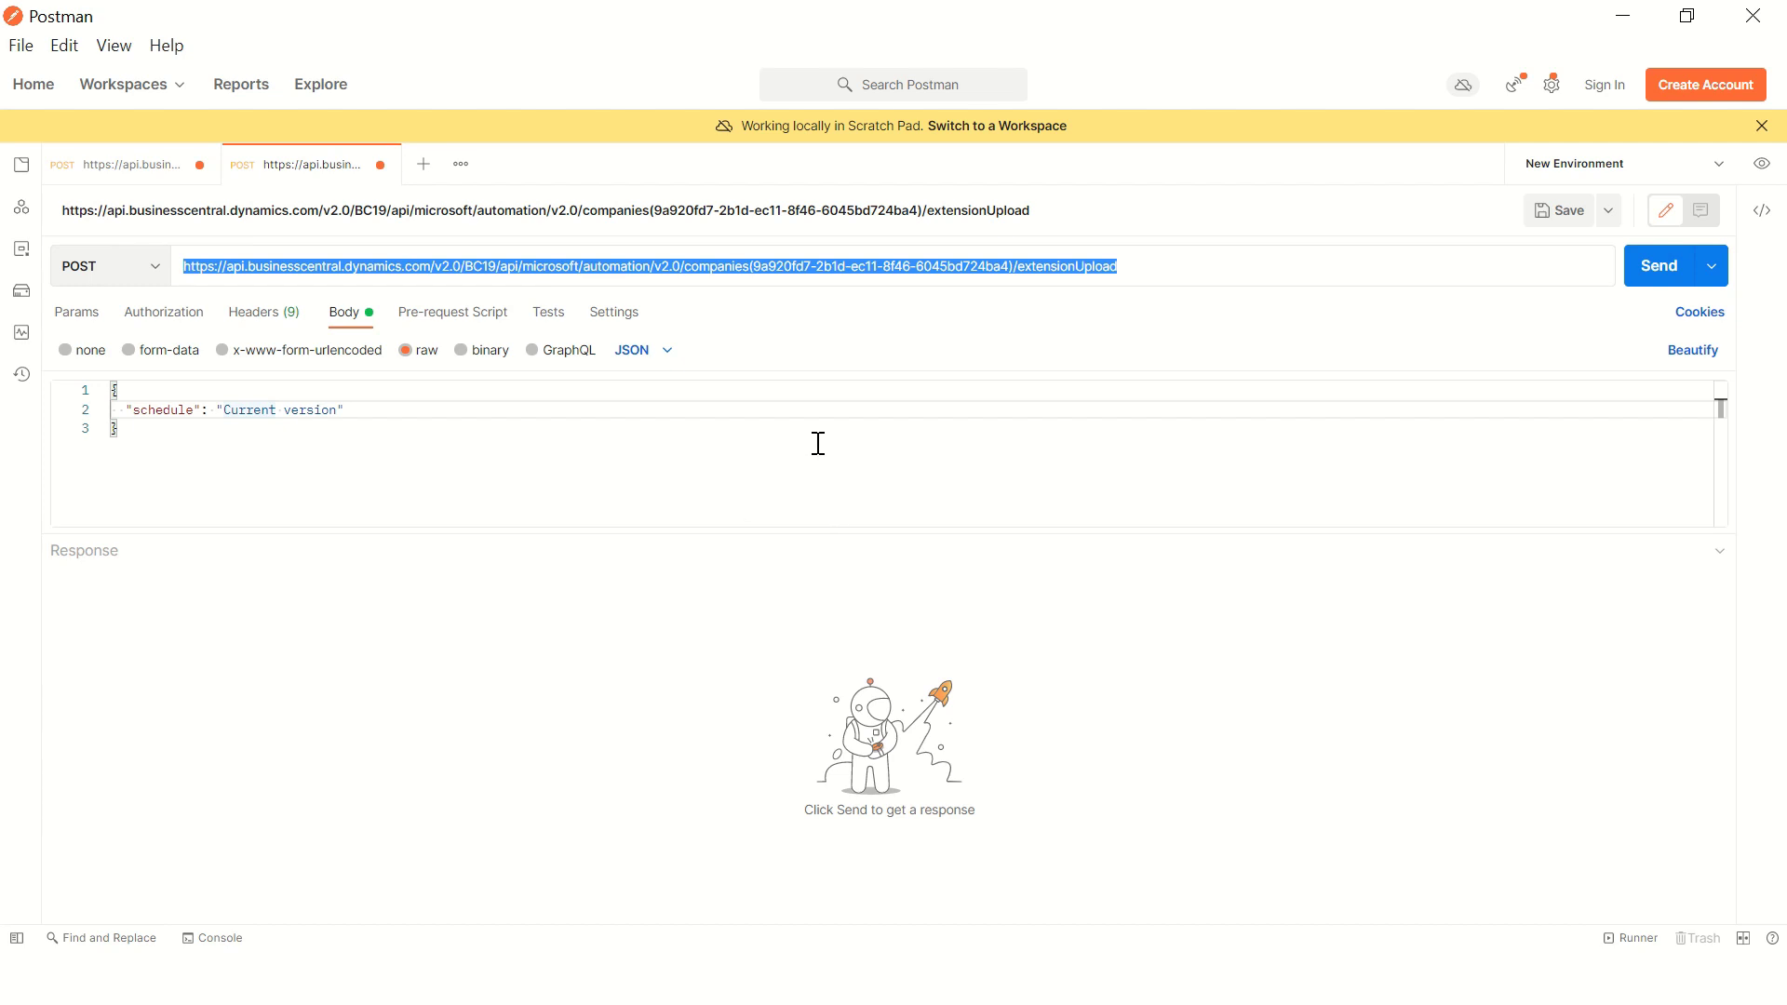
left_click(176, 427)
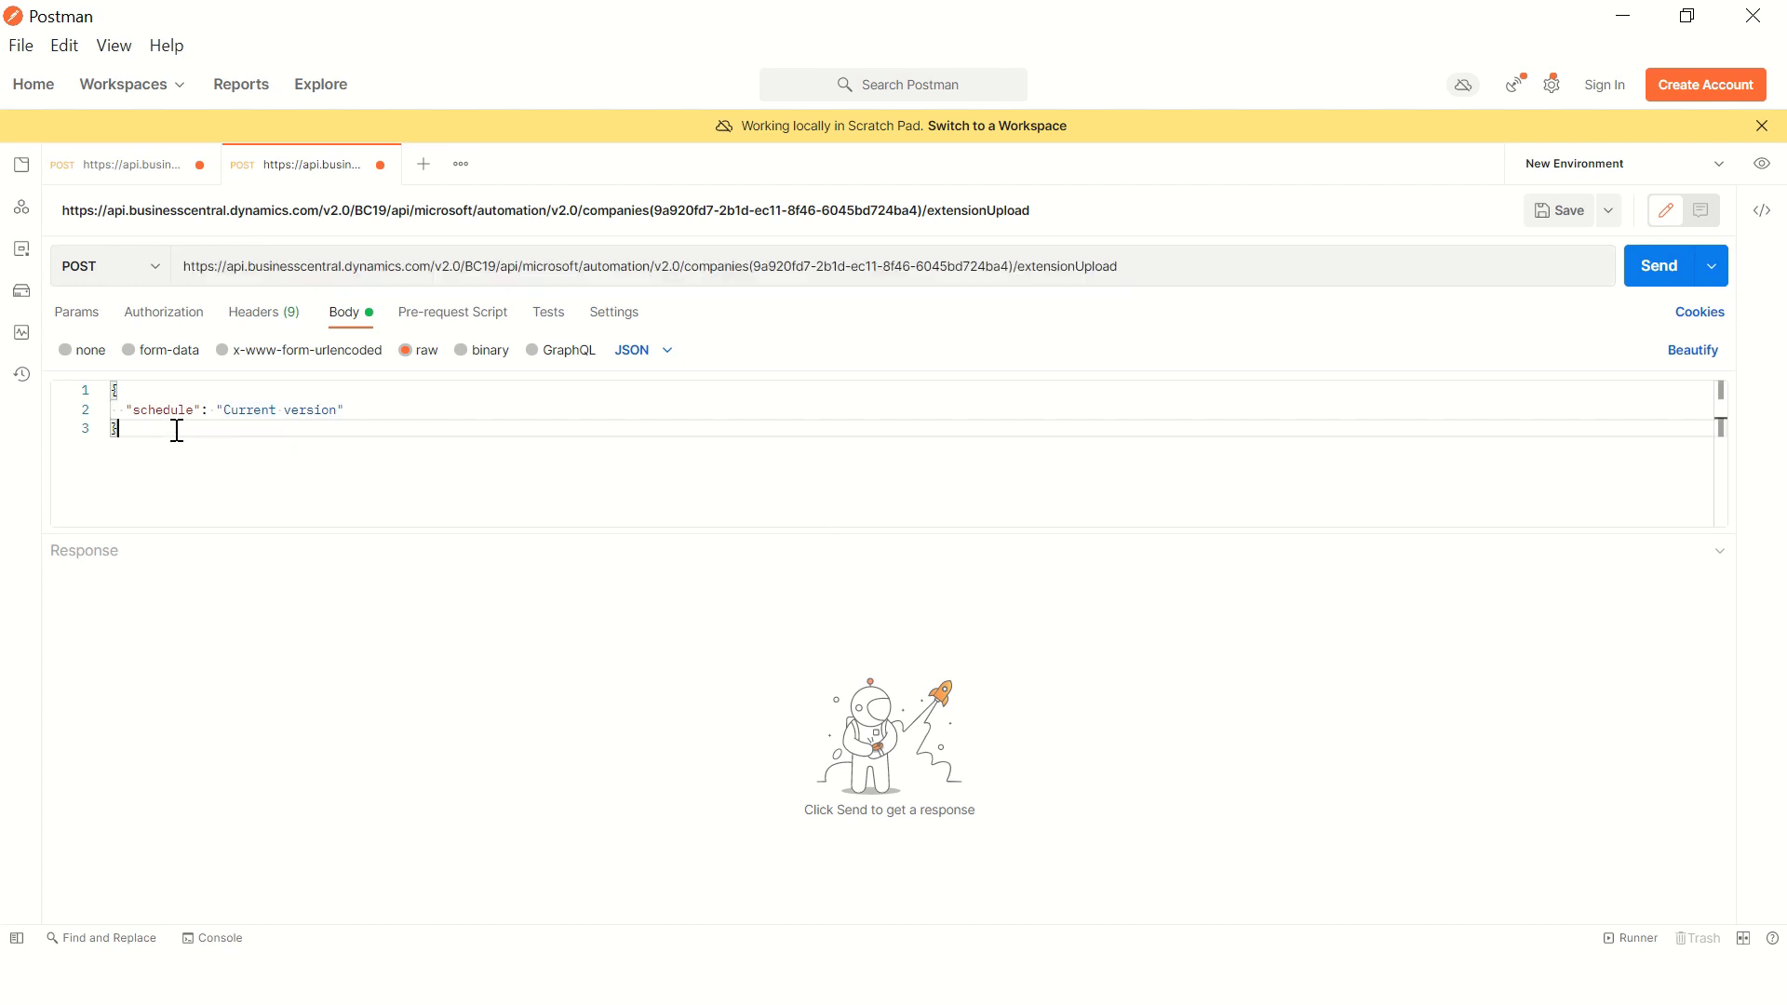
double_click(147, 409)
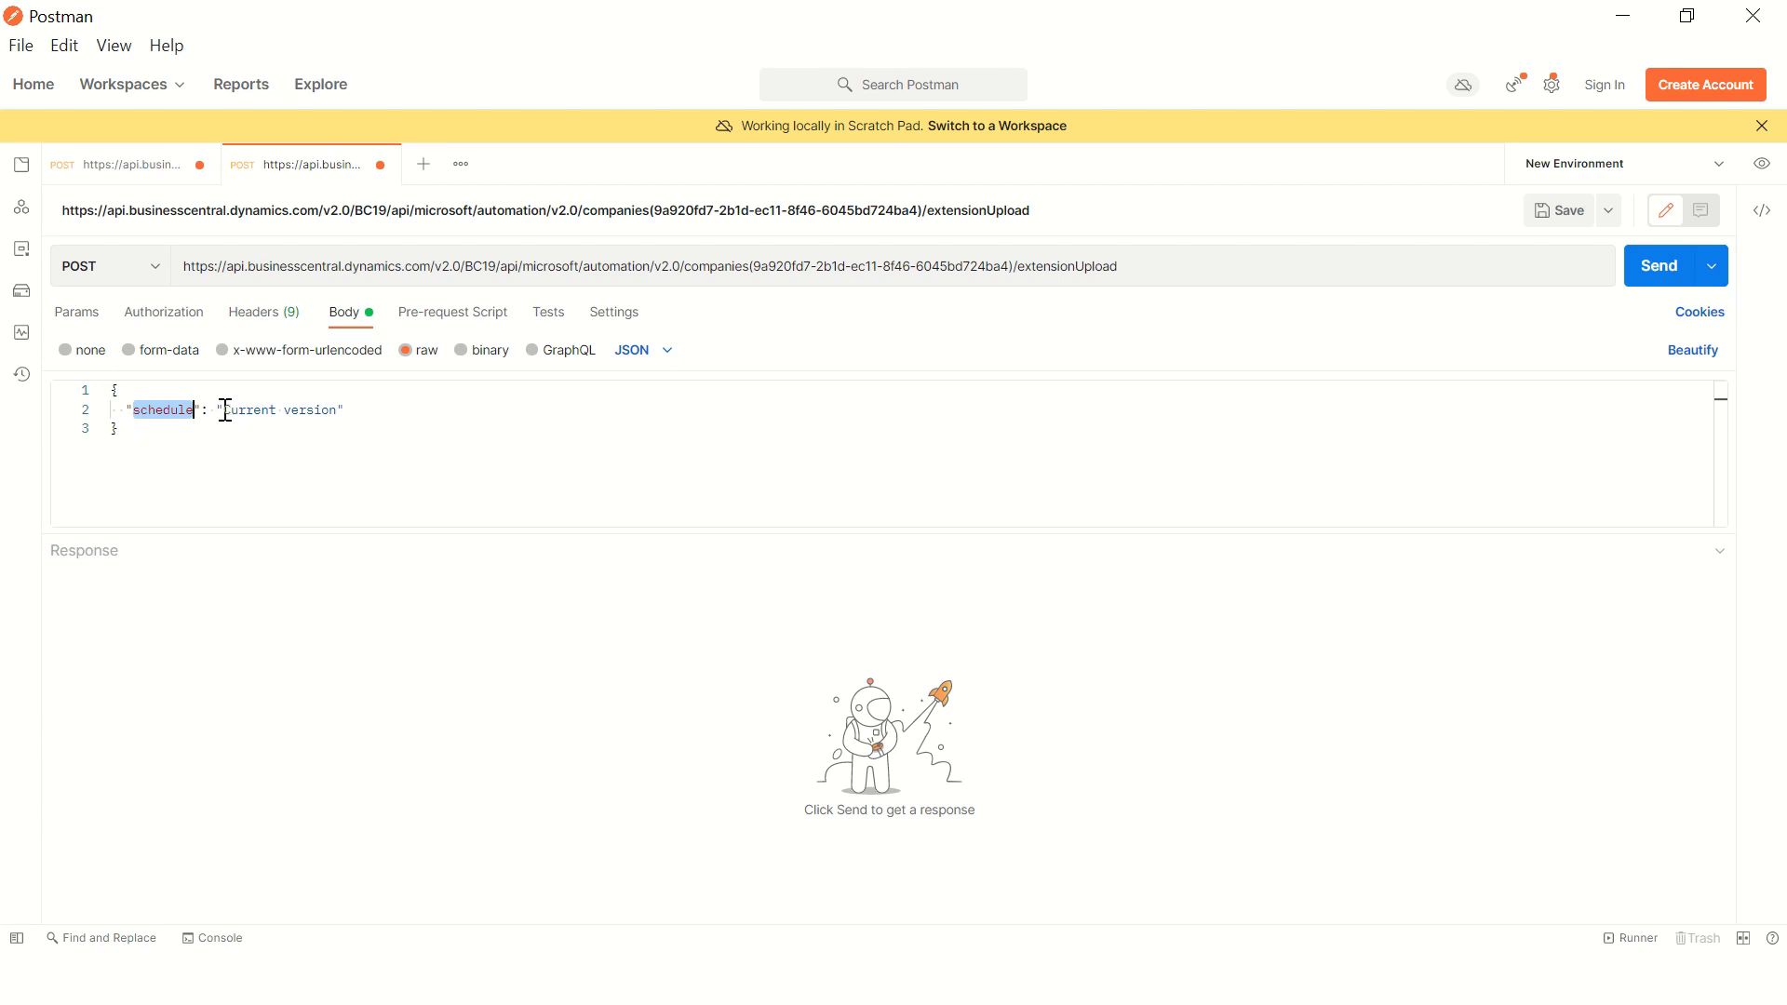
left_click_drag(224, 411, 338, 411)
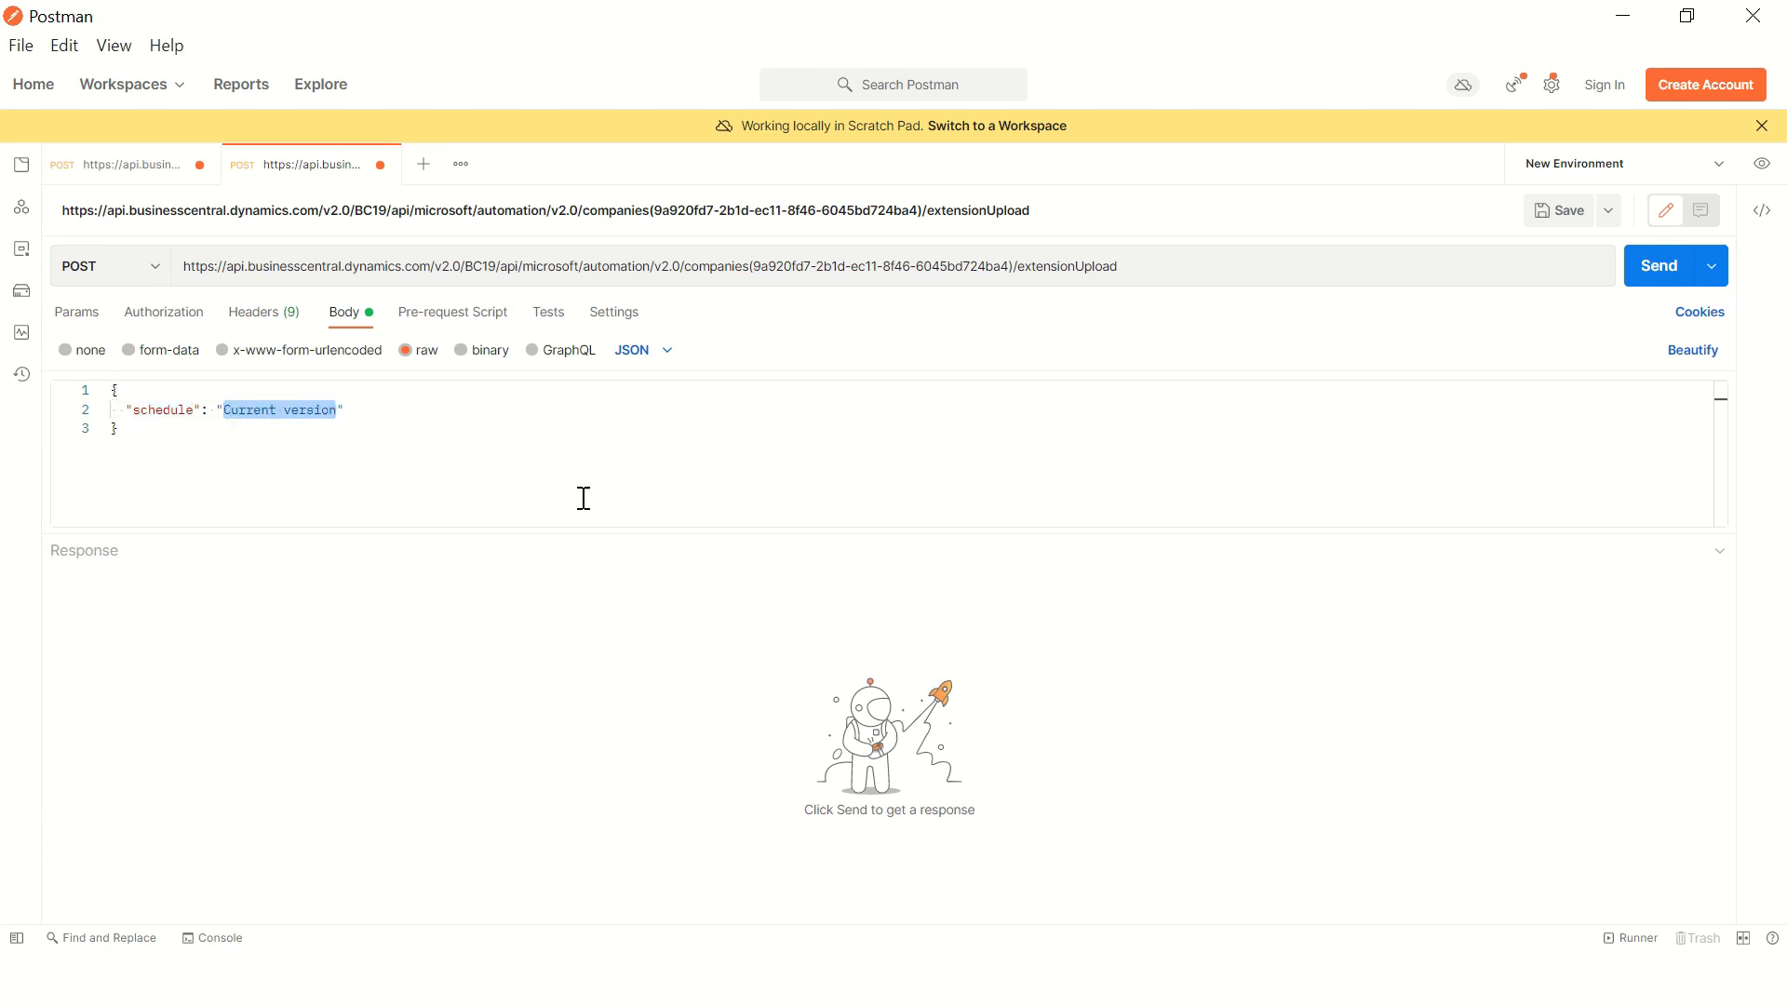
left_click(525, 473)
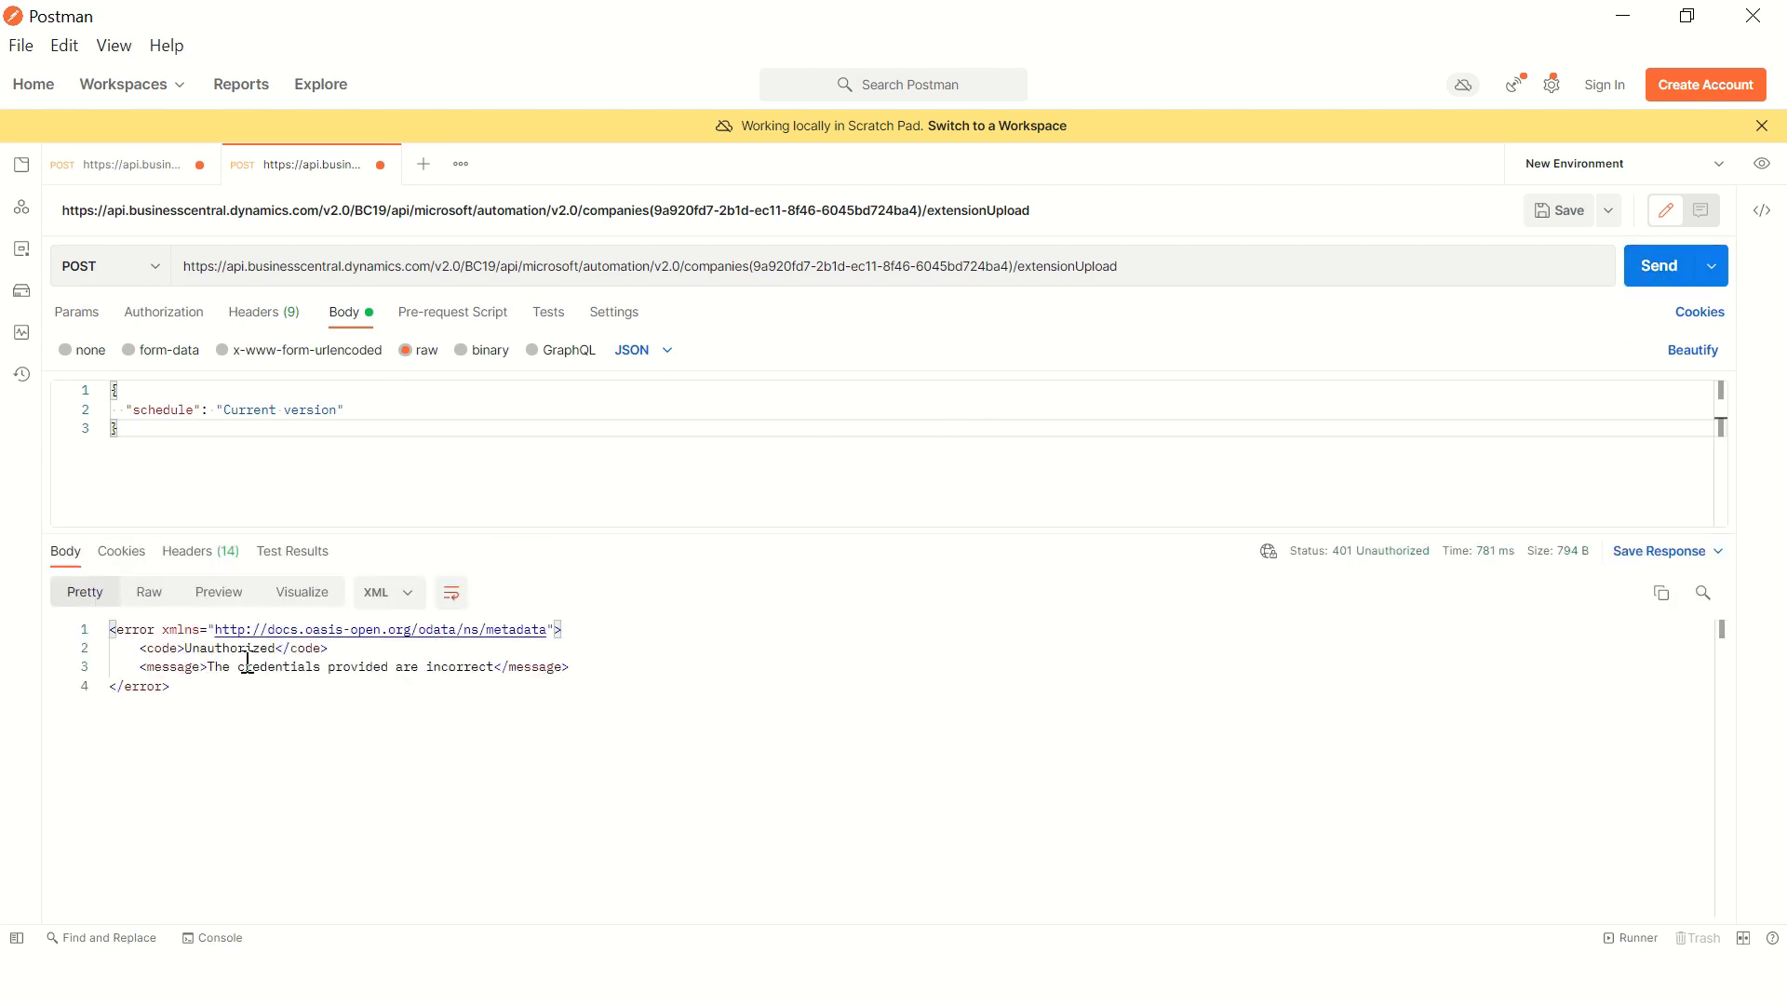
Step: Set the extensionUpload request's authorization to OAuth 2.0 with a newly generated access token and send the request
left_click(172, 317)
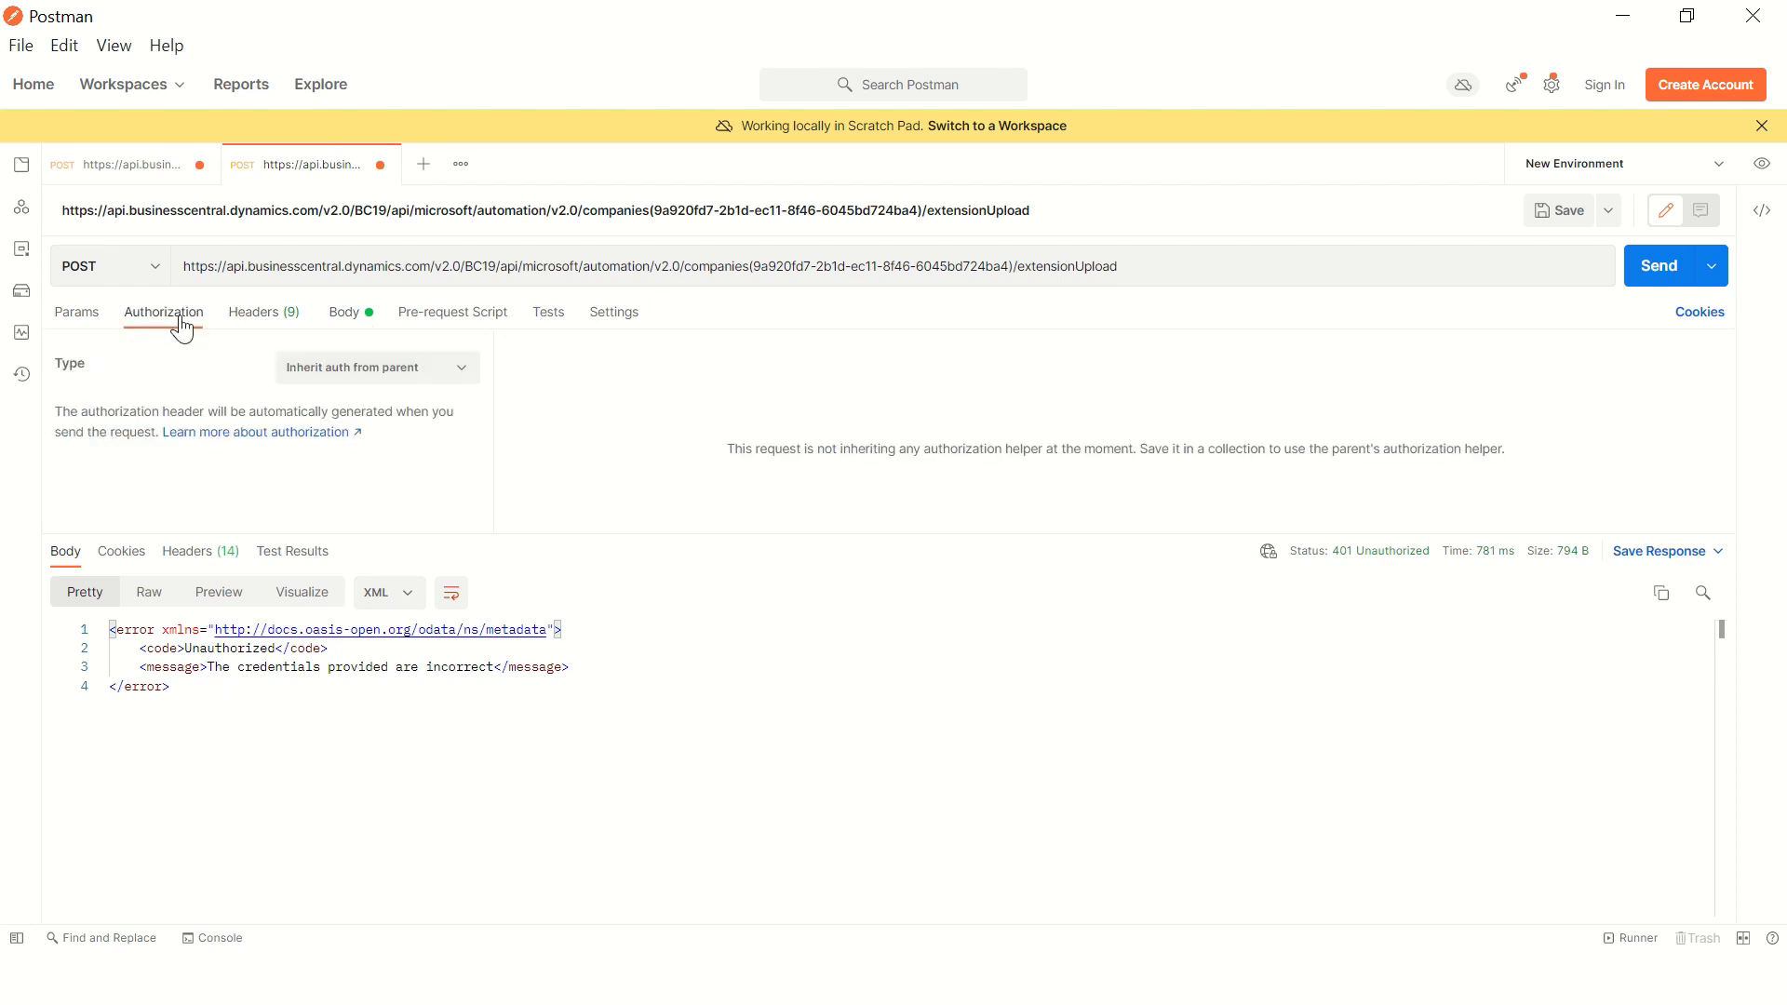
left_click(435, 372)
left_click(359, 644)
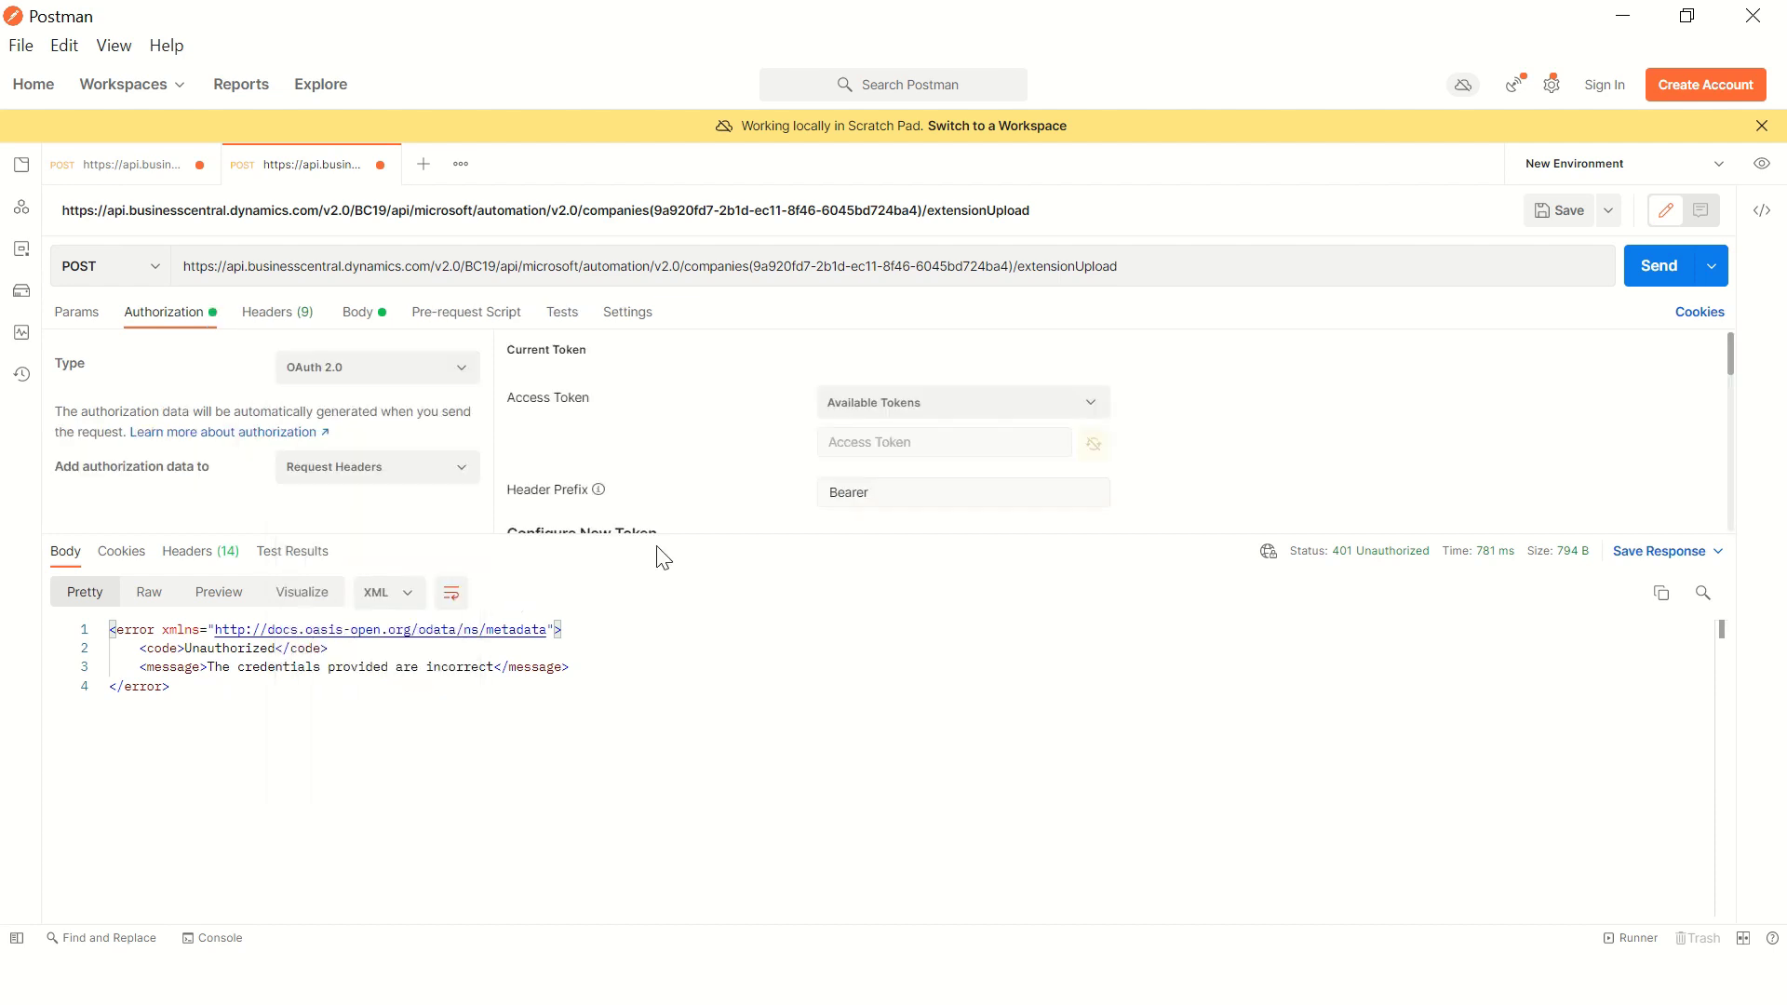
scroll(707, 472, "down", 5)
left_click(607, 508)
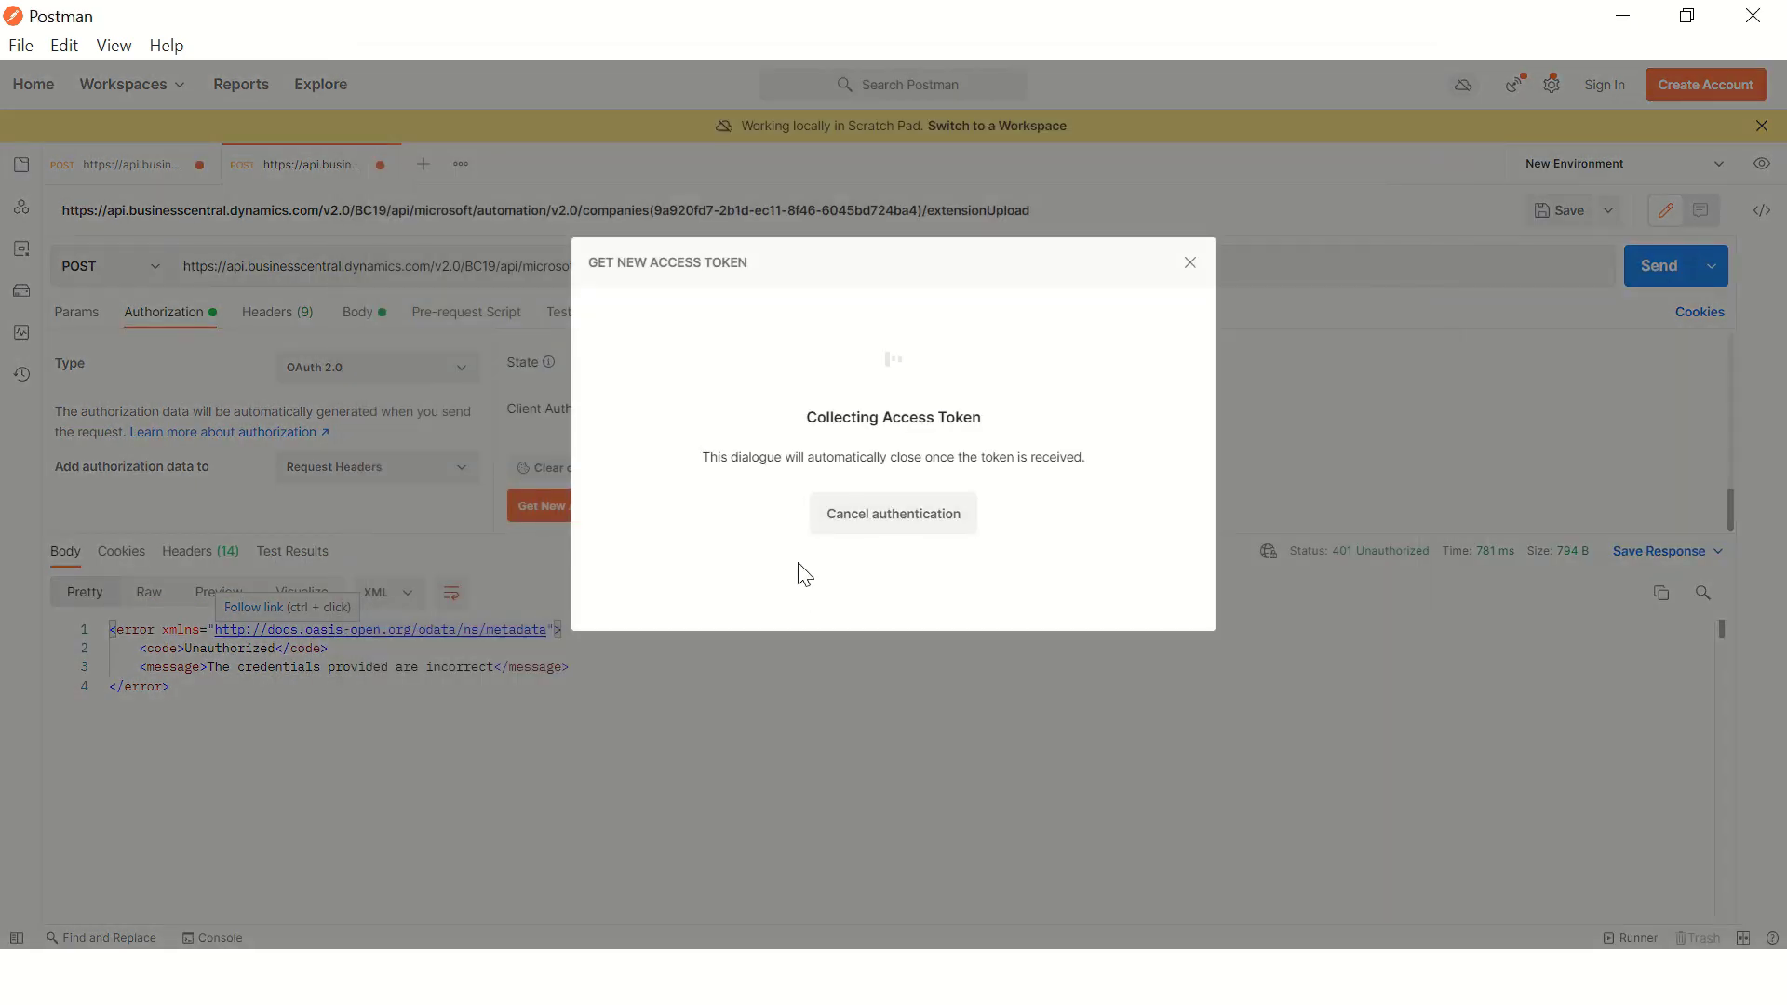
left_click(872, 522)
left_click(1244, 321)
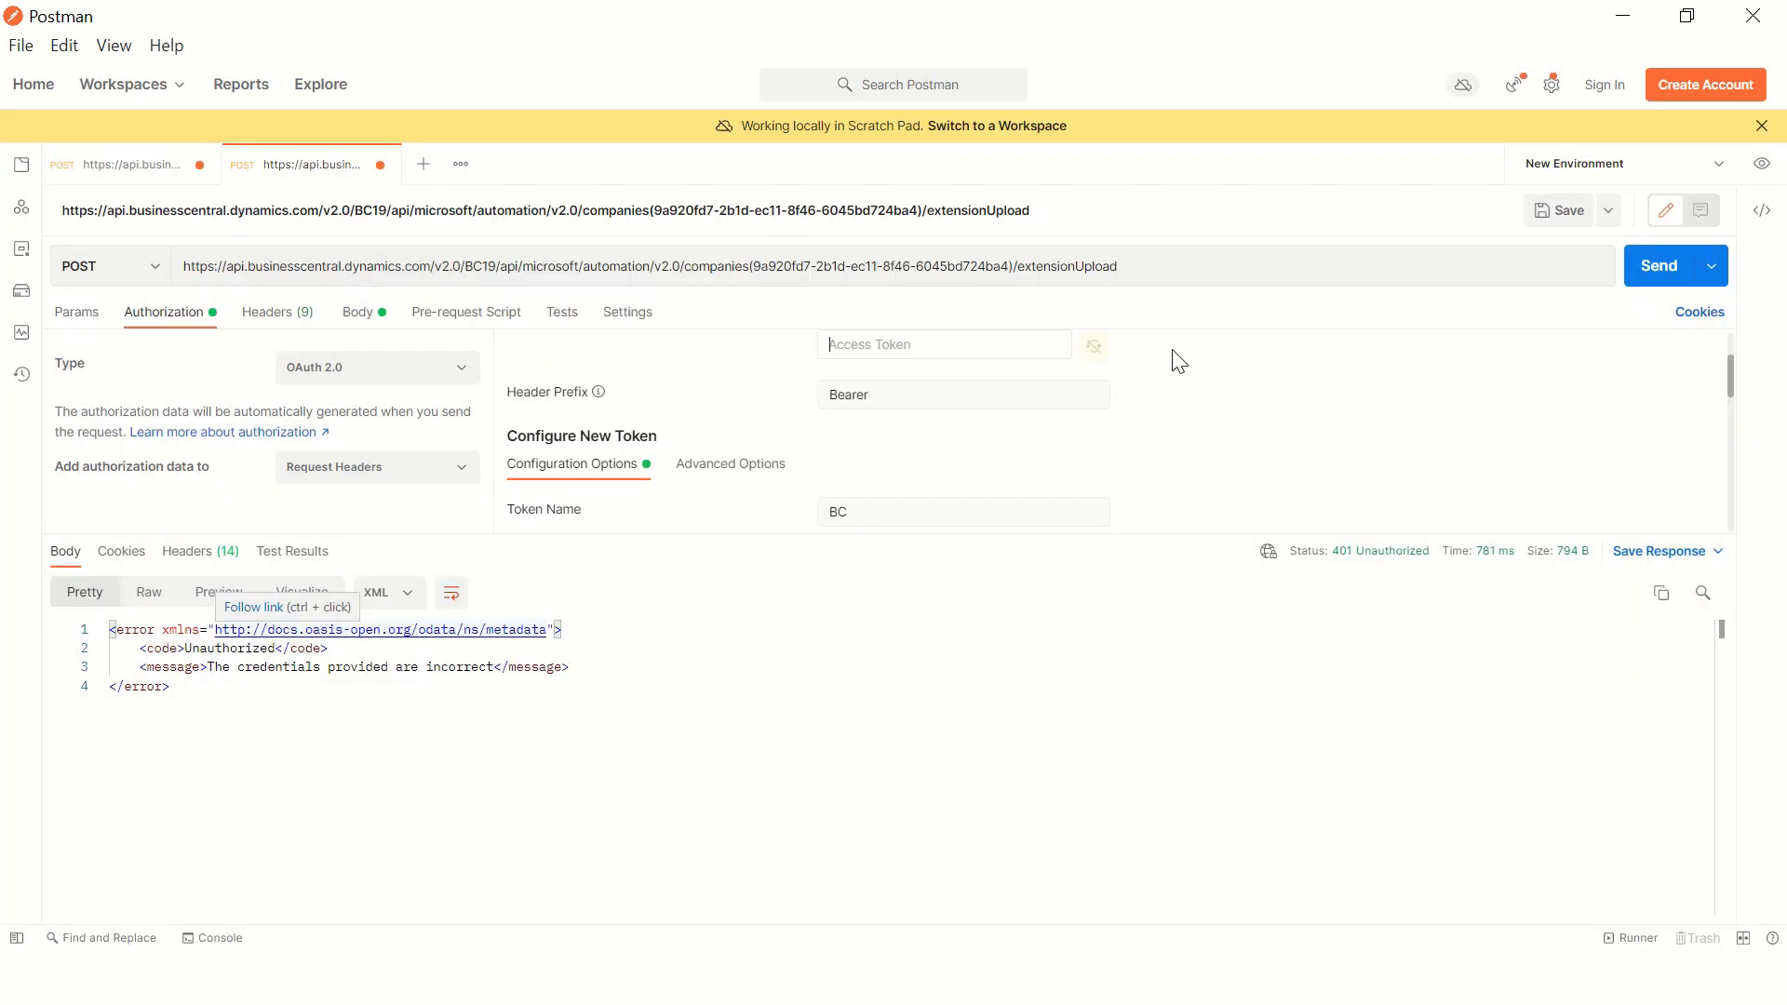
left_click(355, 314)
left_click(1647, 265)
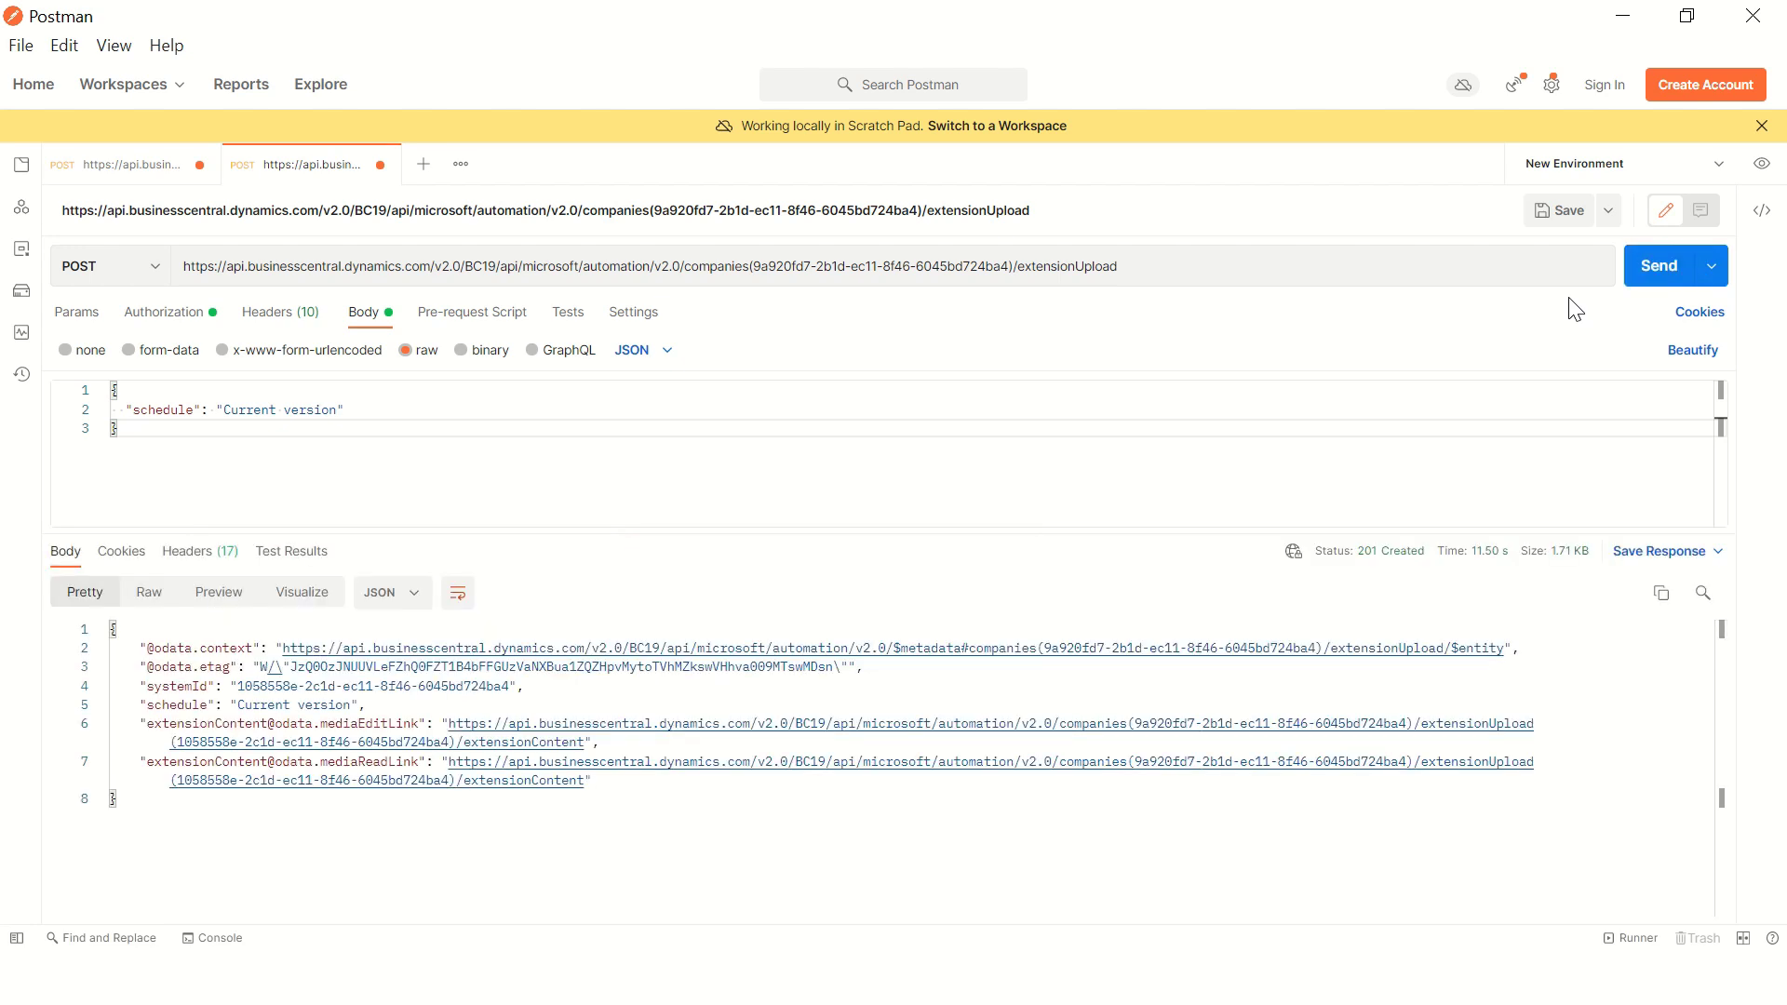
Step: Examine the extensionUpload response, especially the mediaEditLink and mediaReadLink URLs of the extension content
left_click(1662, 593)
left_click(313, 845)
left_click_drag(110, 630, 190, 837)
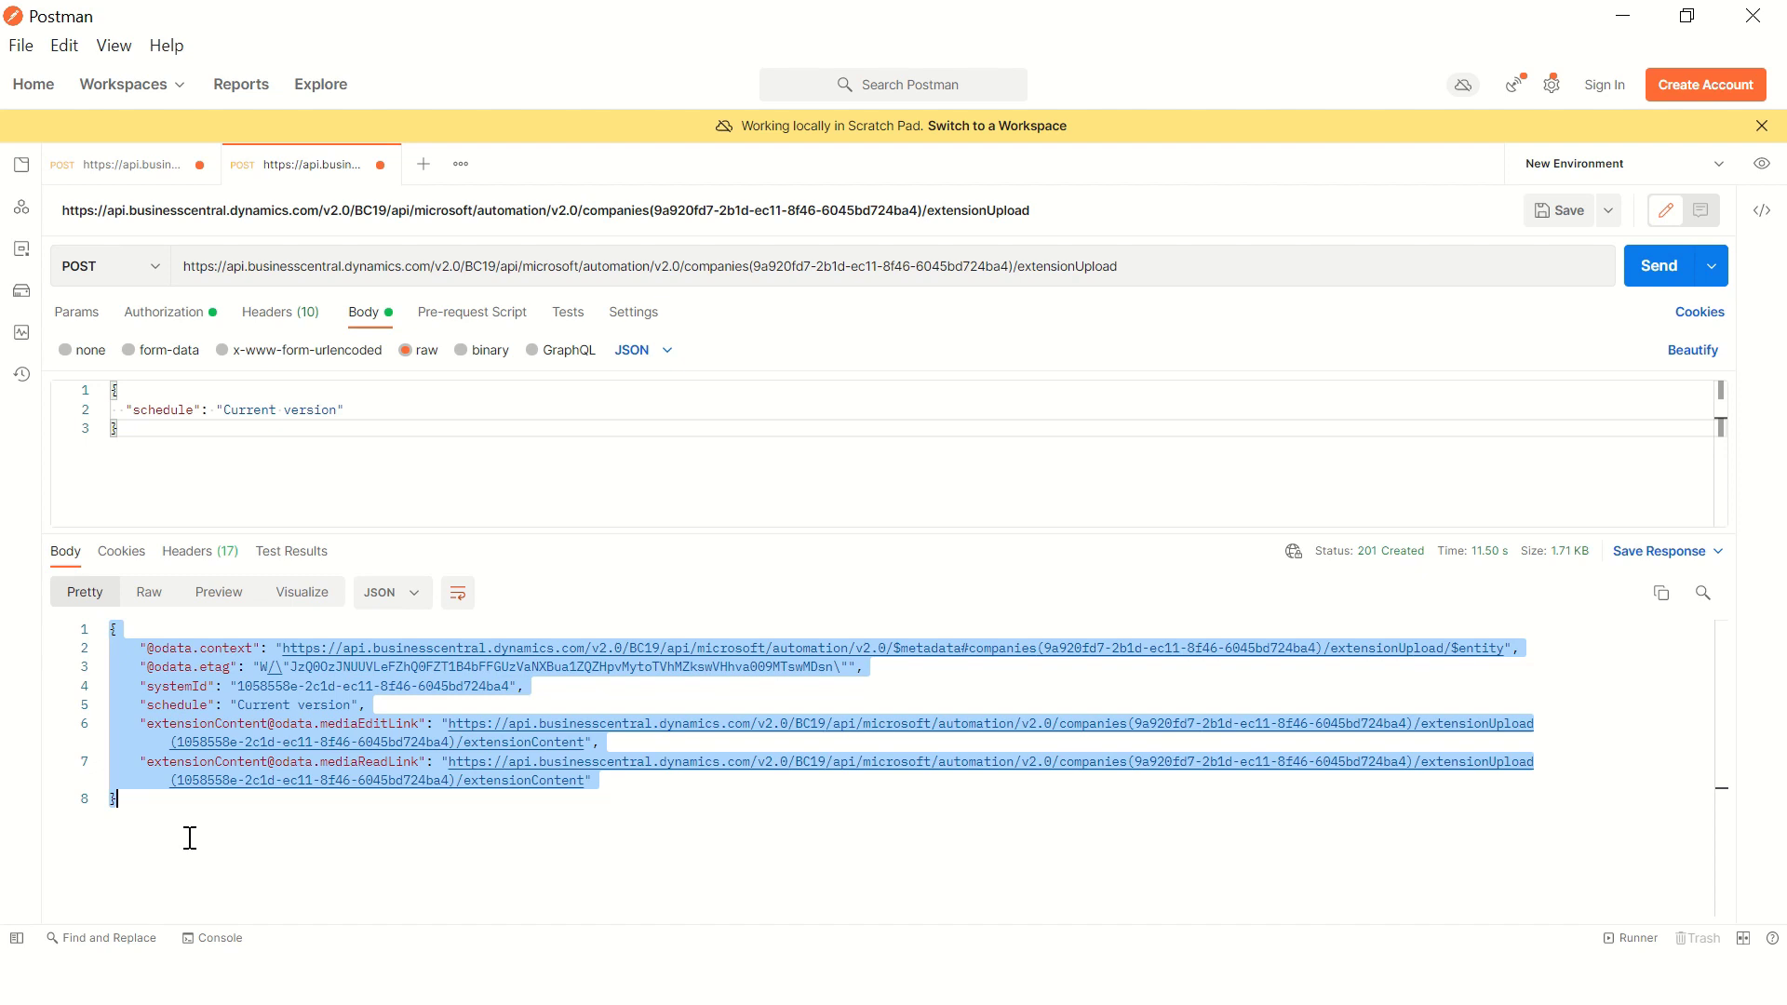
left_click(204, 742)
left_click_drag(139, 723, 604, 744)
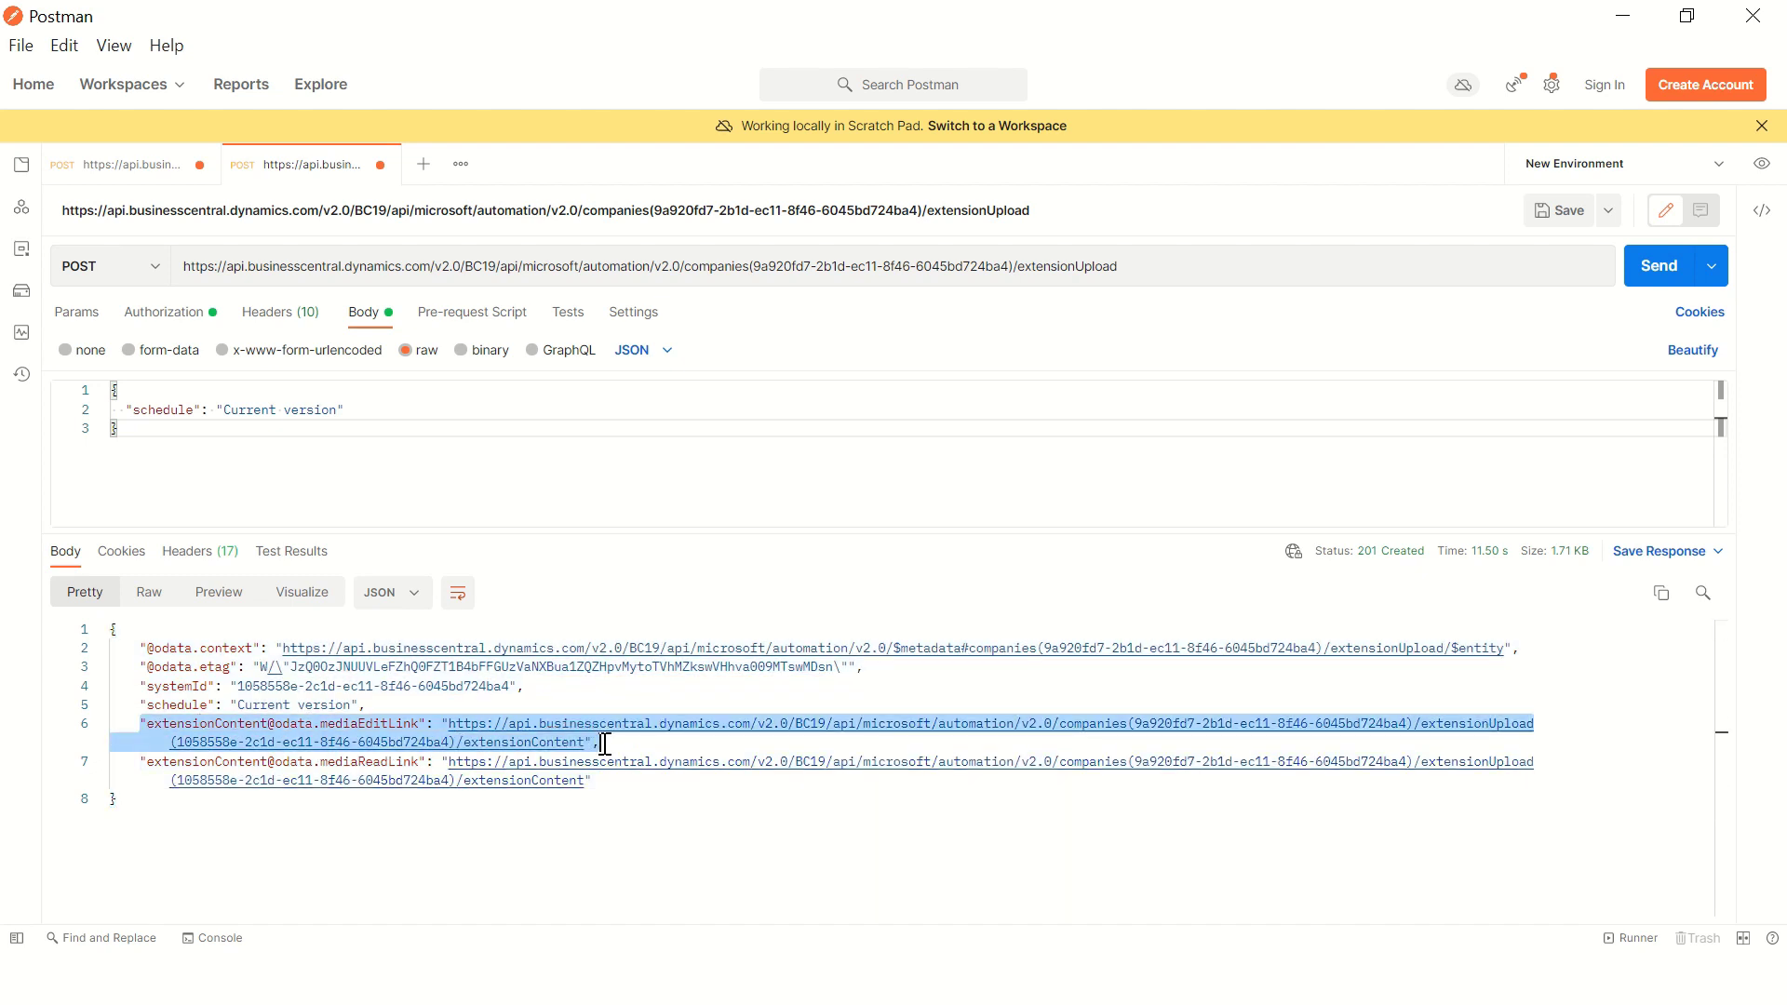
left_click(363, 723)
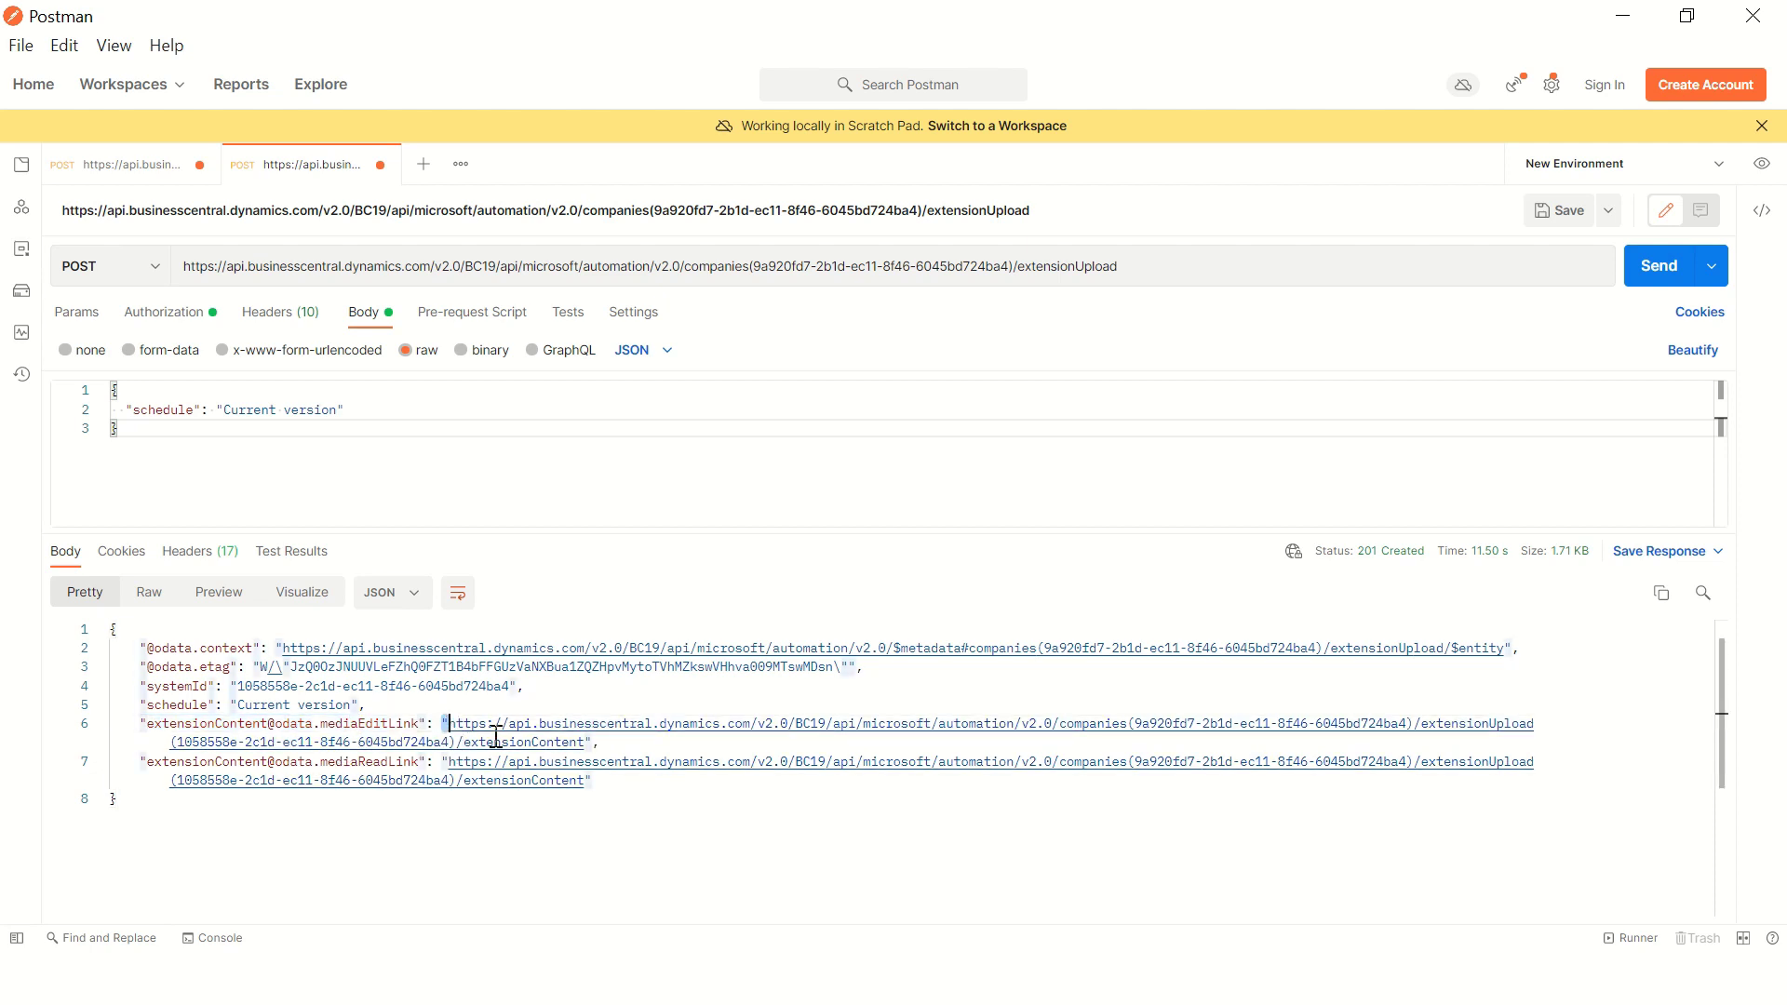
left_click_drag(444, 724, 593, 745)
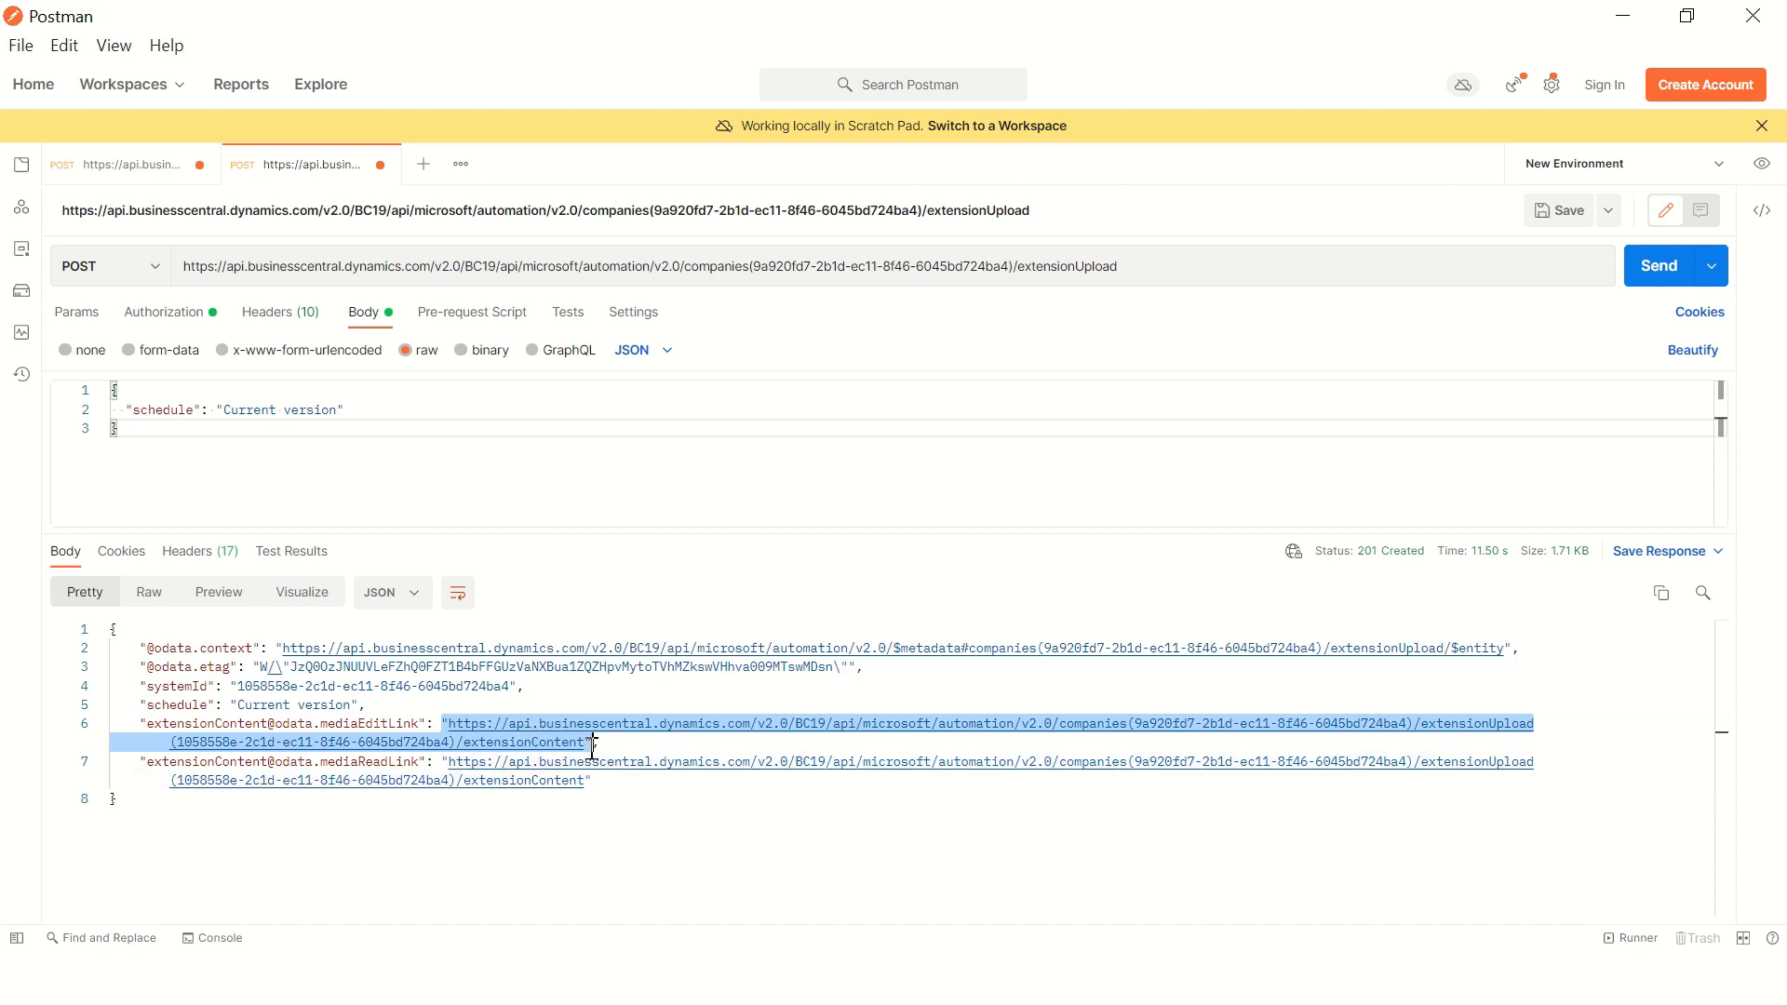
left_click(479, 898)
left_click_drag(443, 761, 593, 793)
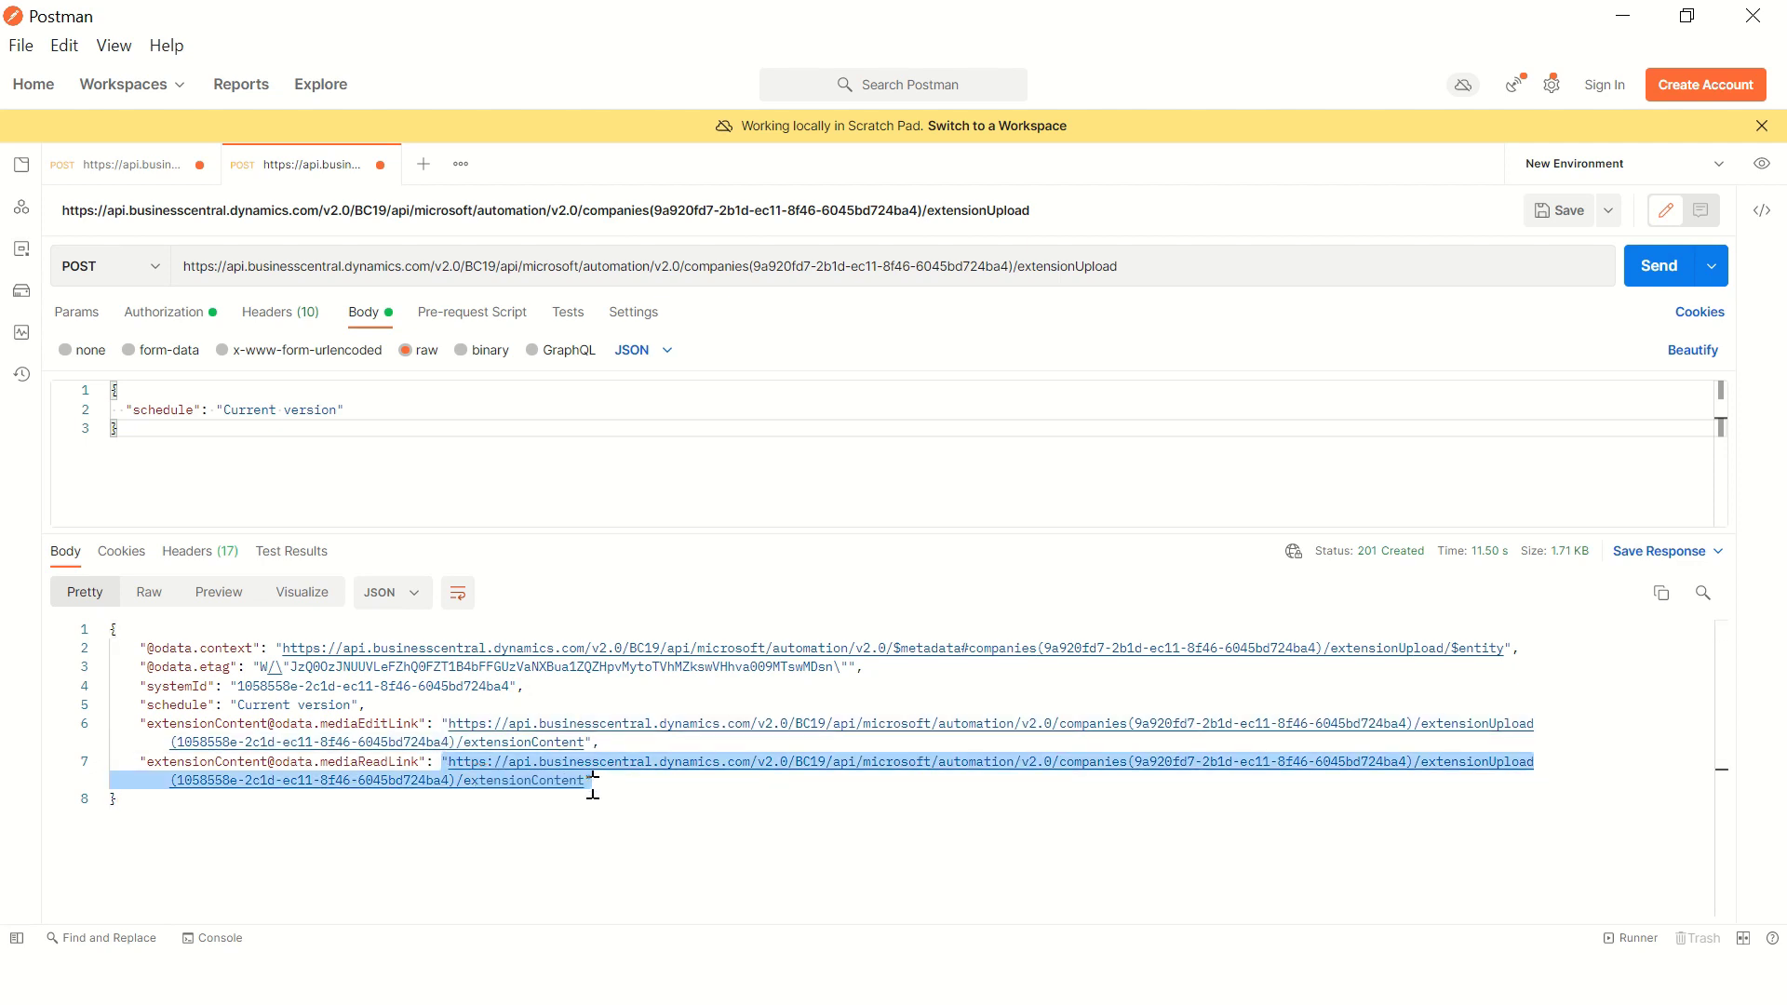
left_click(655, 818)
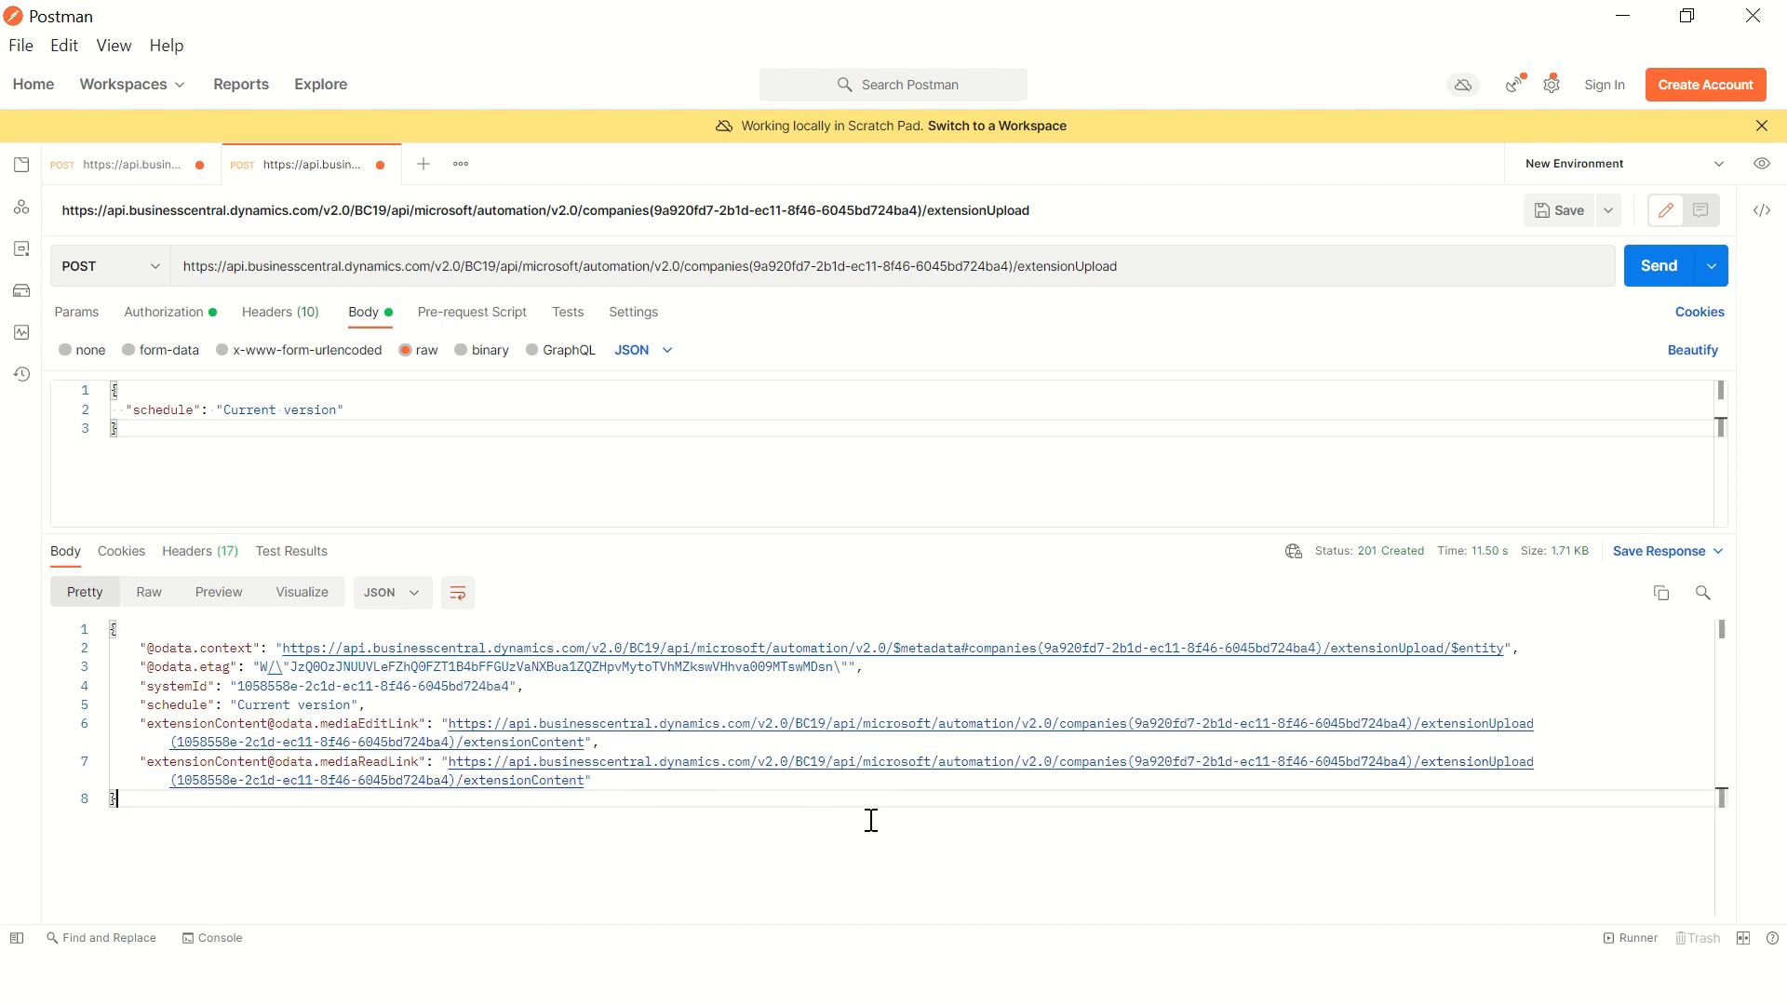
left_click(593, 782)
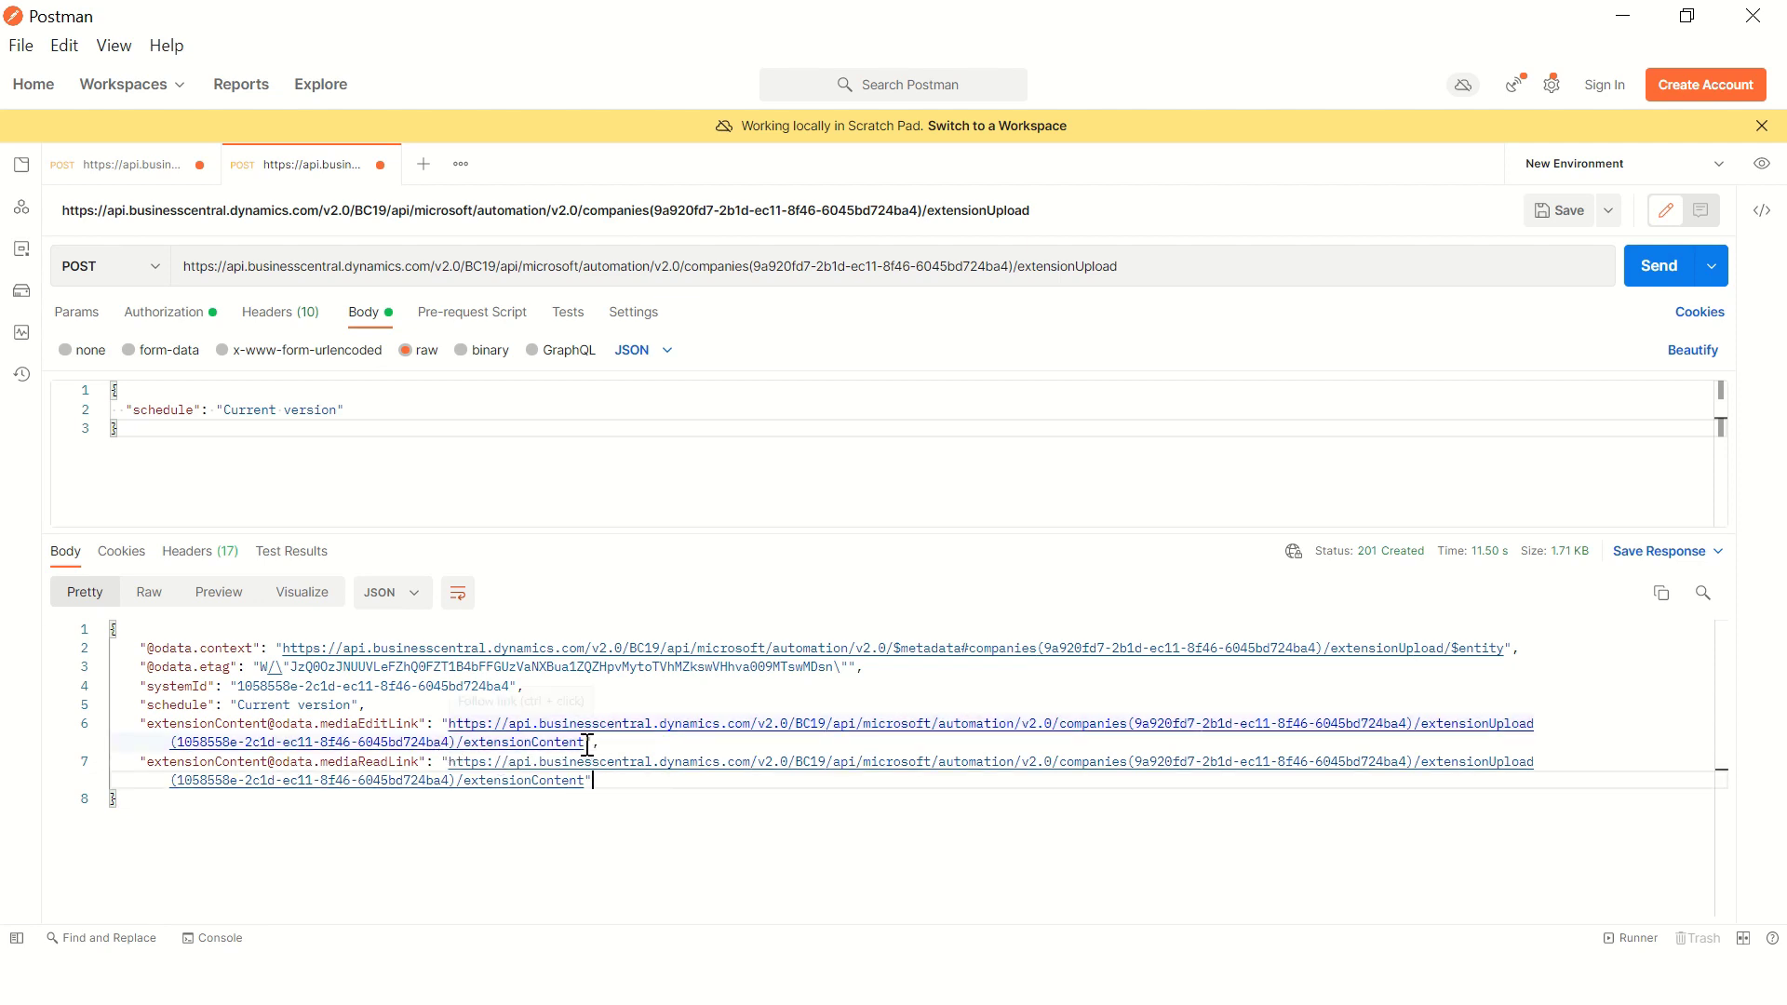
Step: Create a new PATCH request with the extensionContent mediaEditLink URL copied from the extensionUpload response
left_click_drag(587, 743, 456, 724)
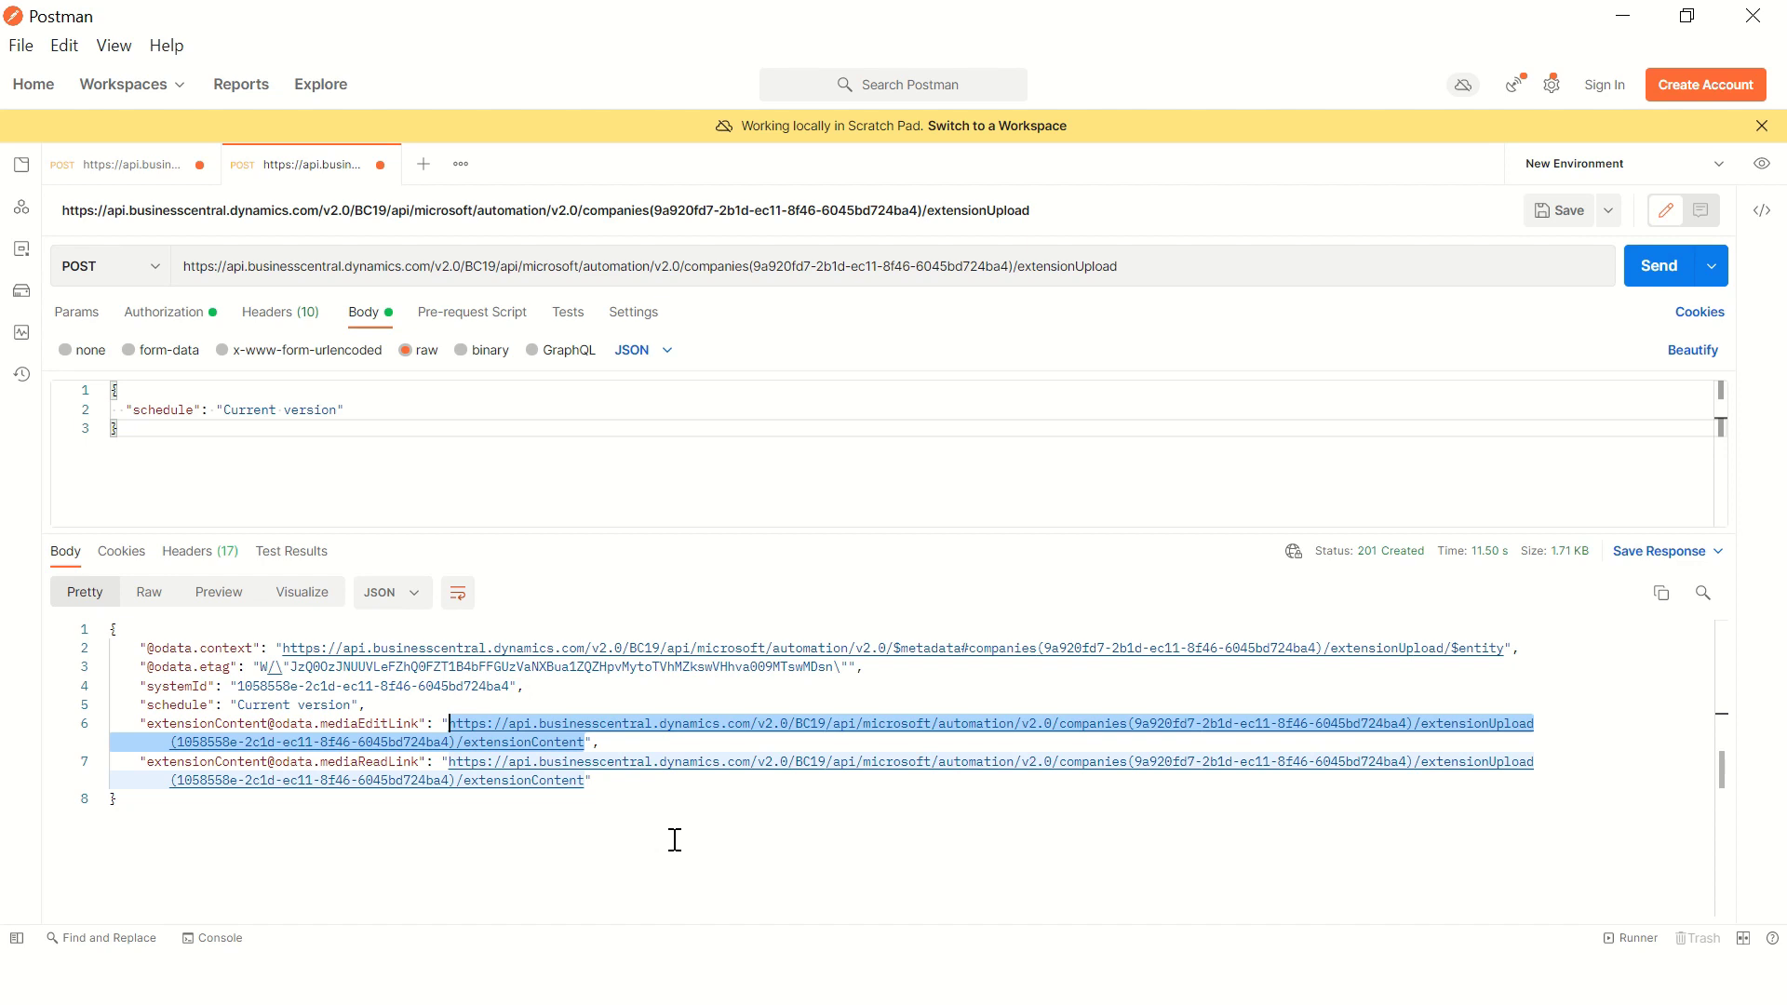
left_click(424, 165)
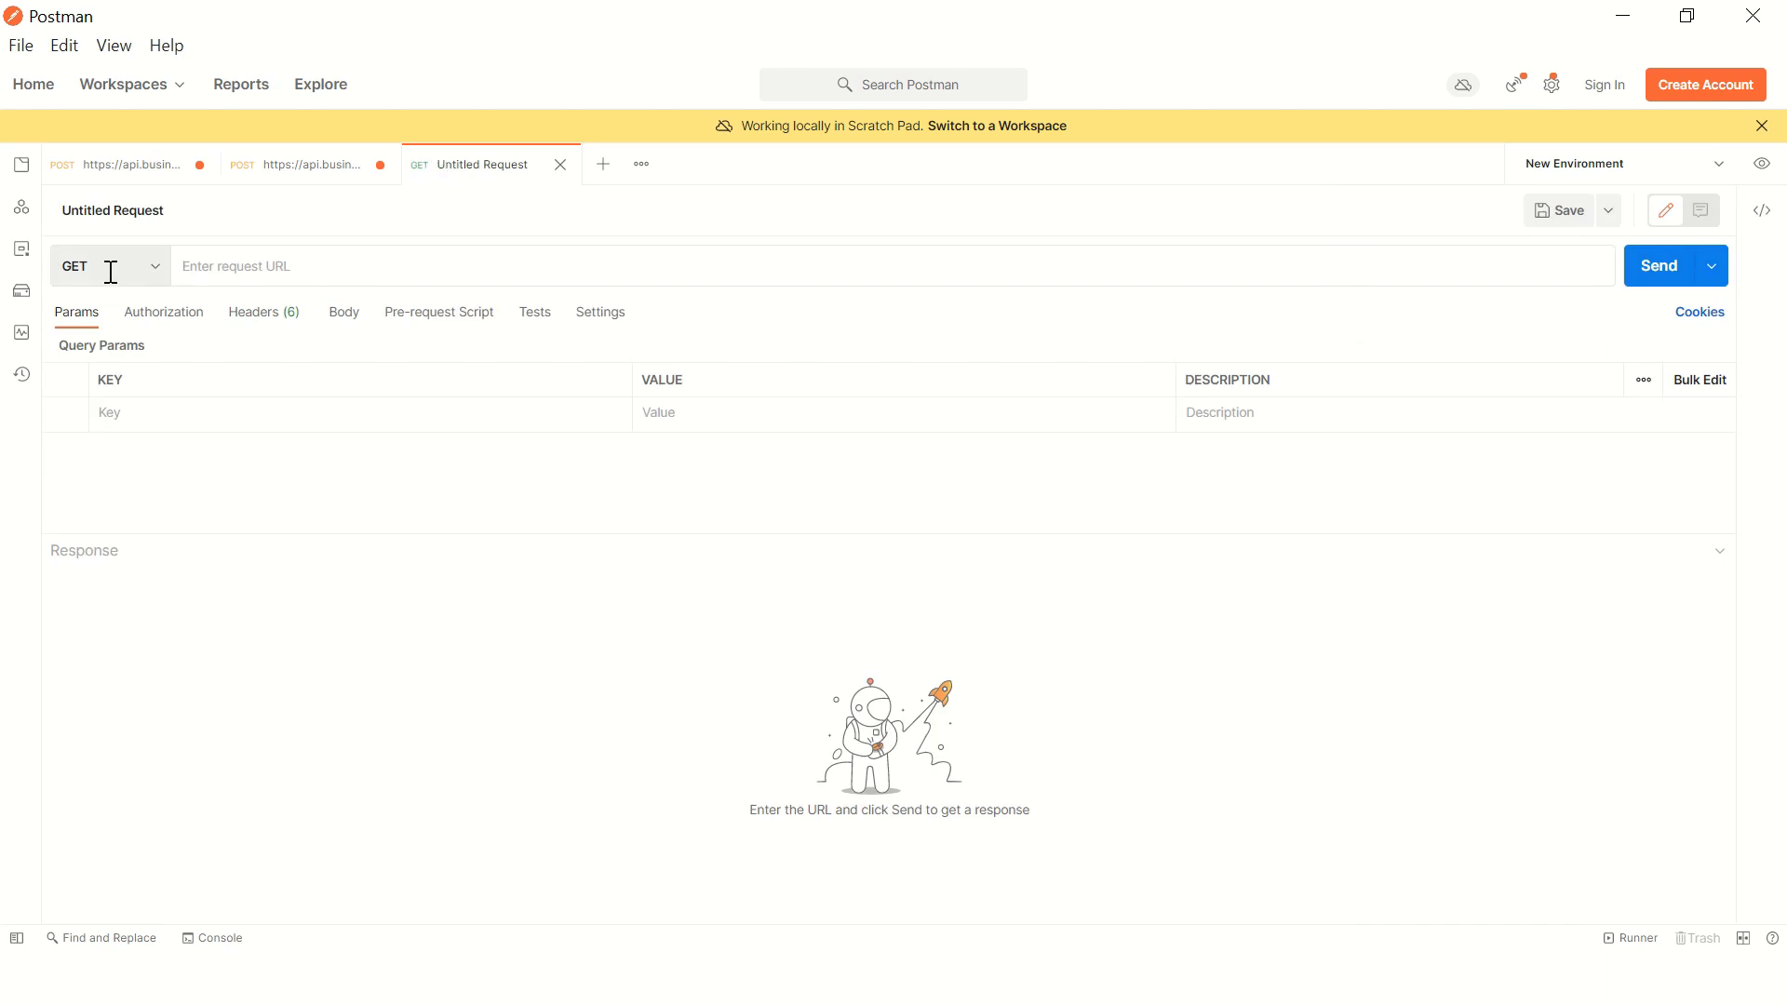
left_click(111, 271)
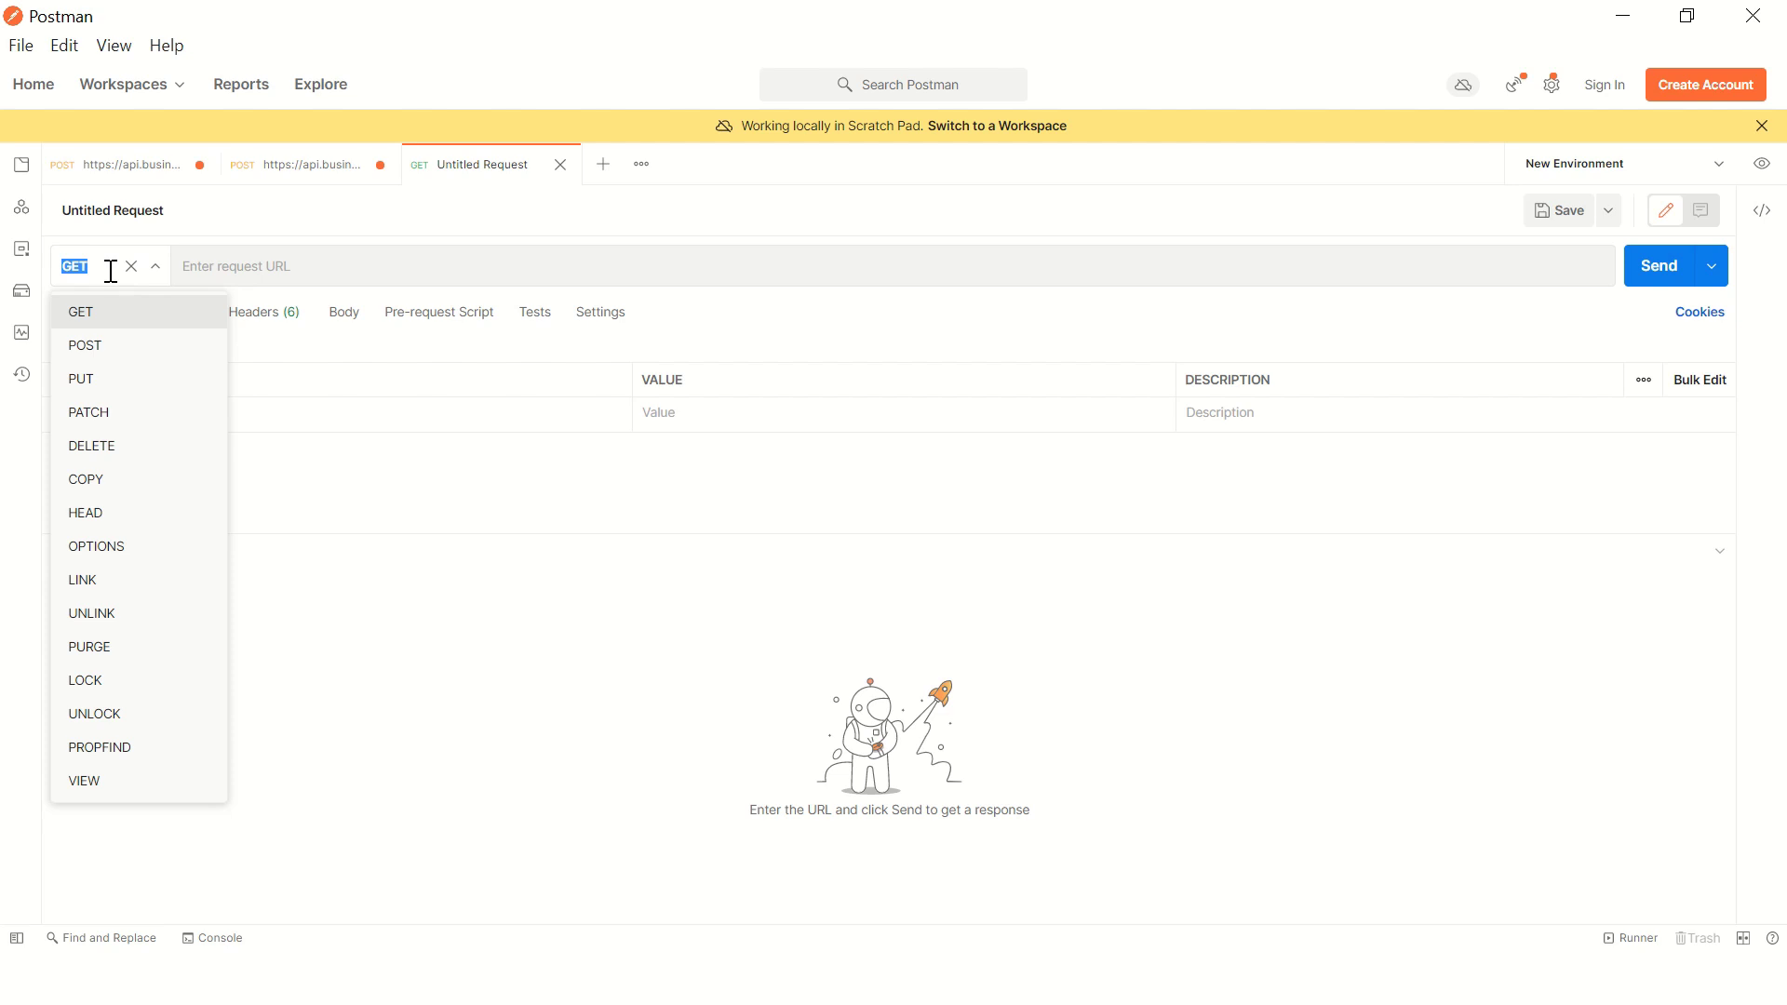
left_click(132, 412)
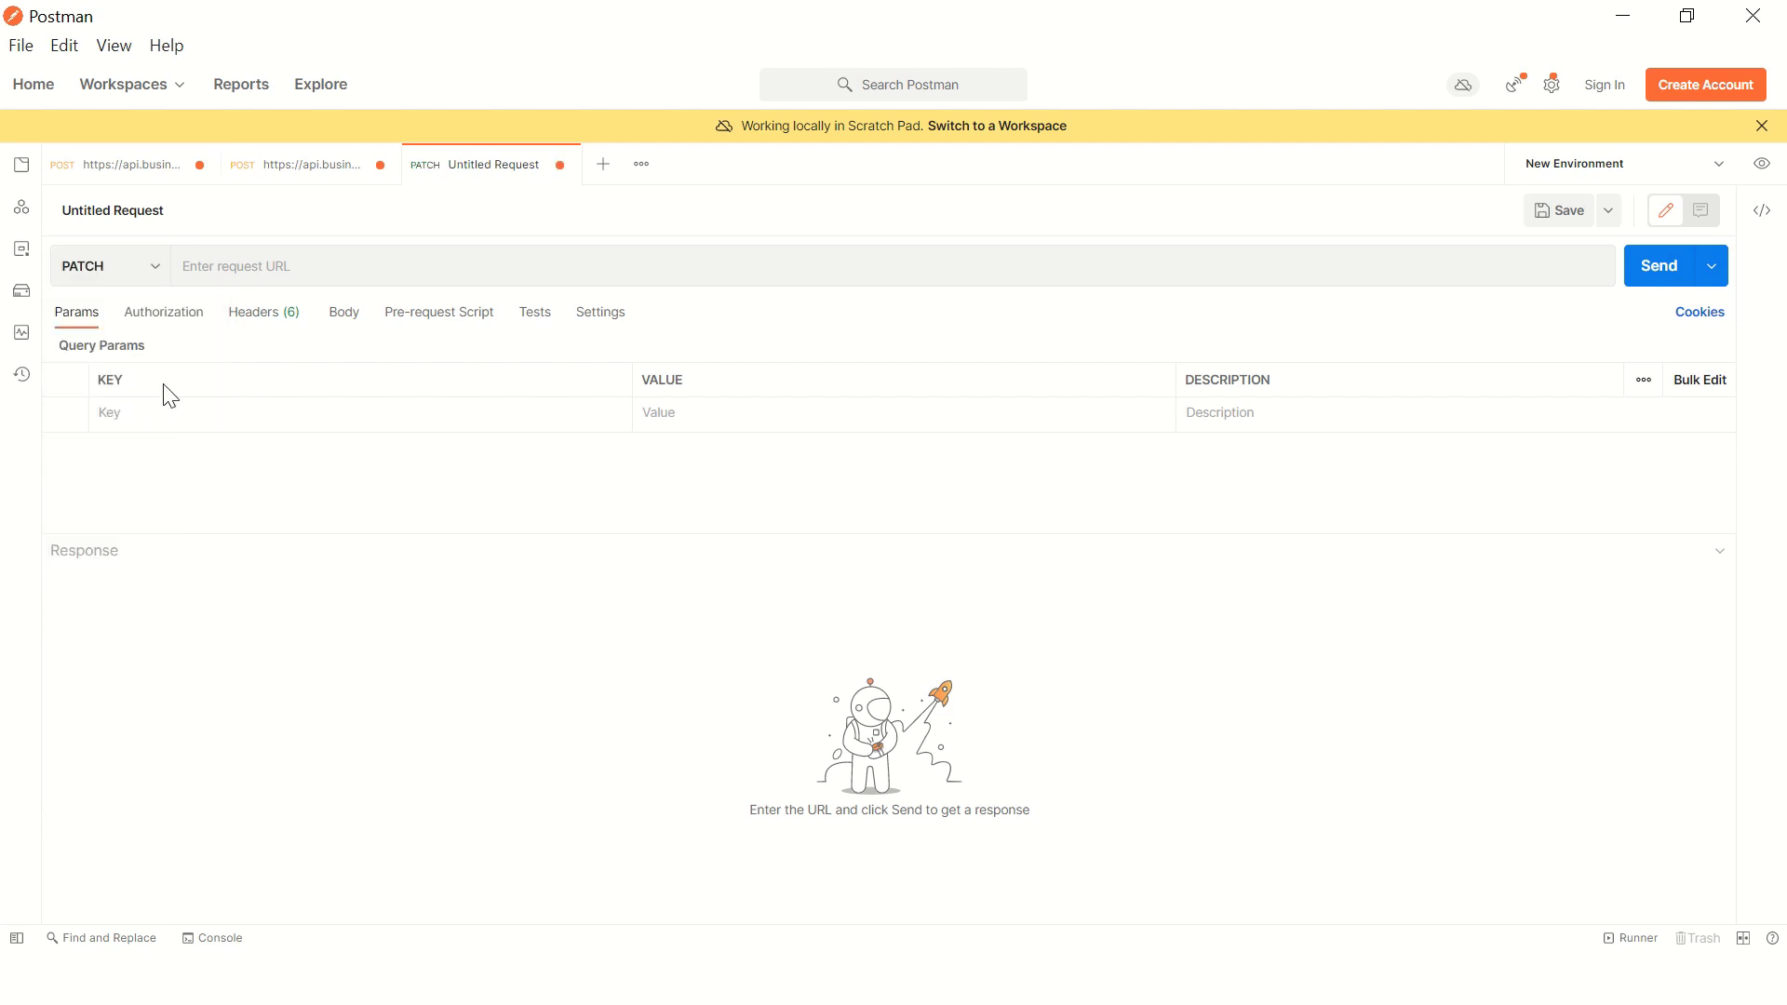
left_click(243, 272)
key("ctrl+v")
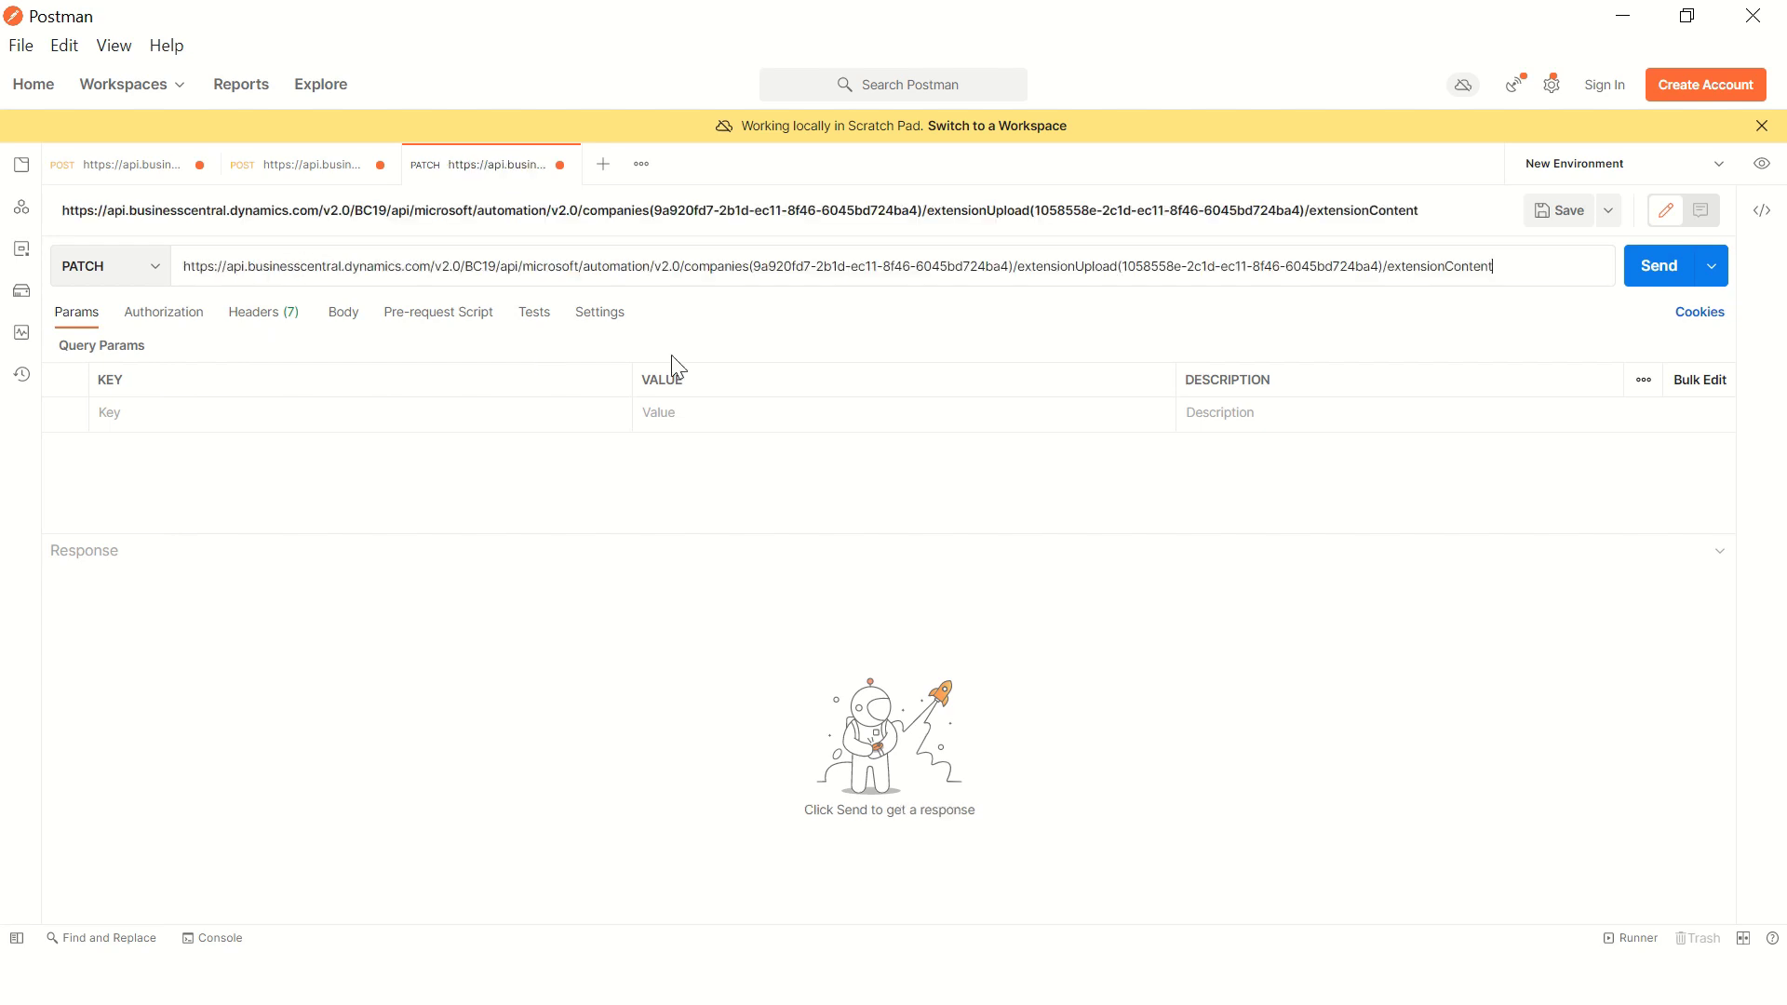
Step: Change the extensionContent request's method to GET and send it
key("alt+Tab")
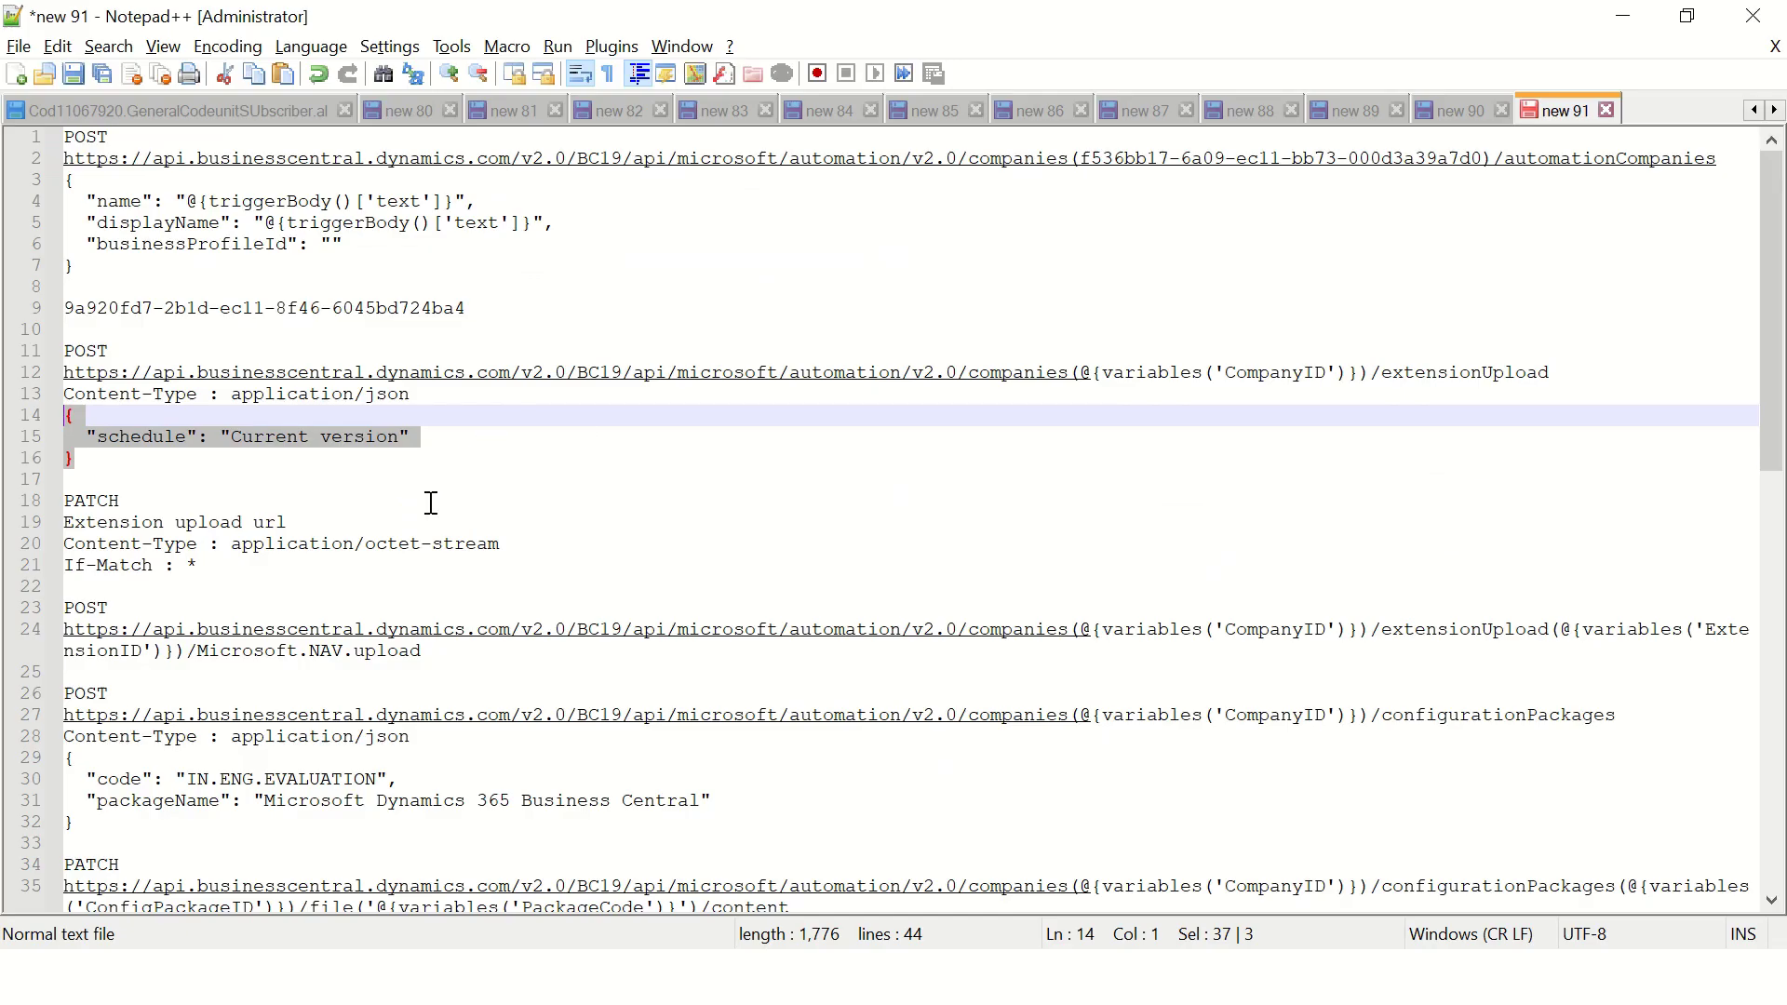
left_click(299, 584)
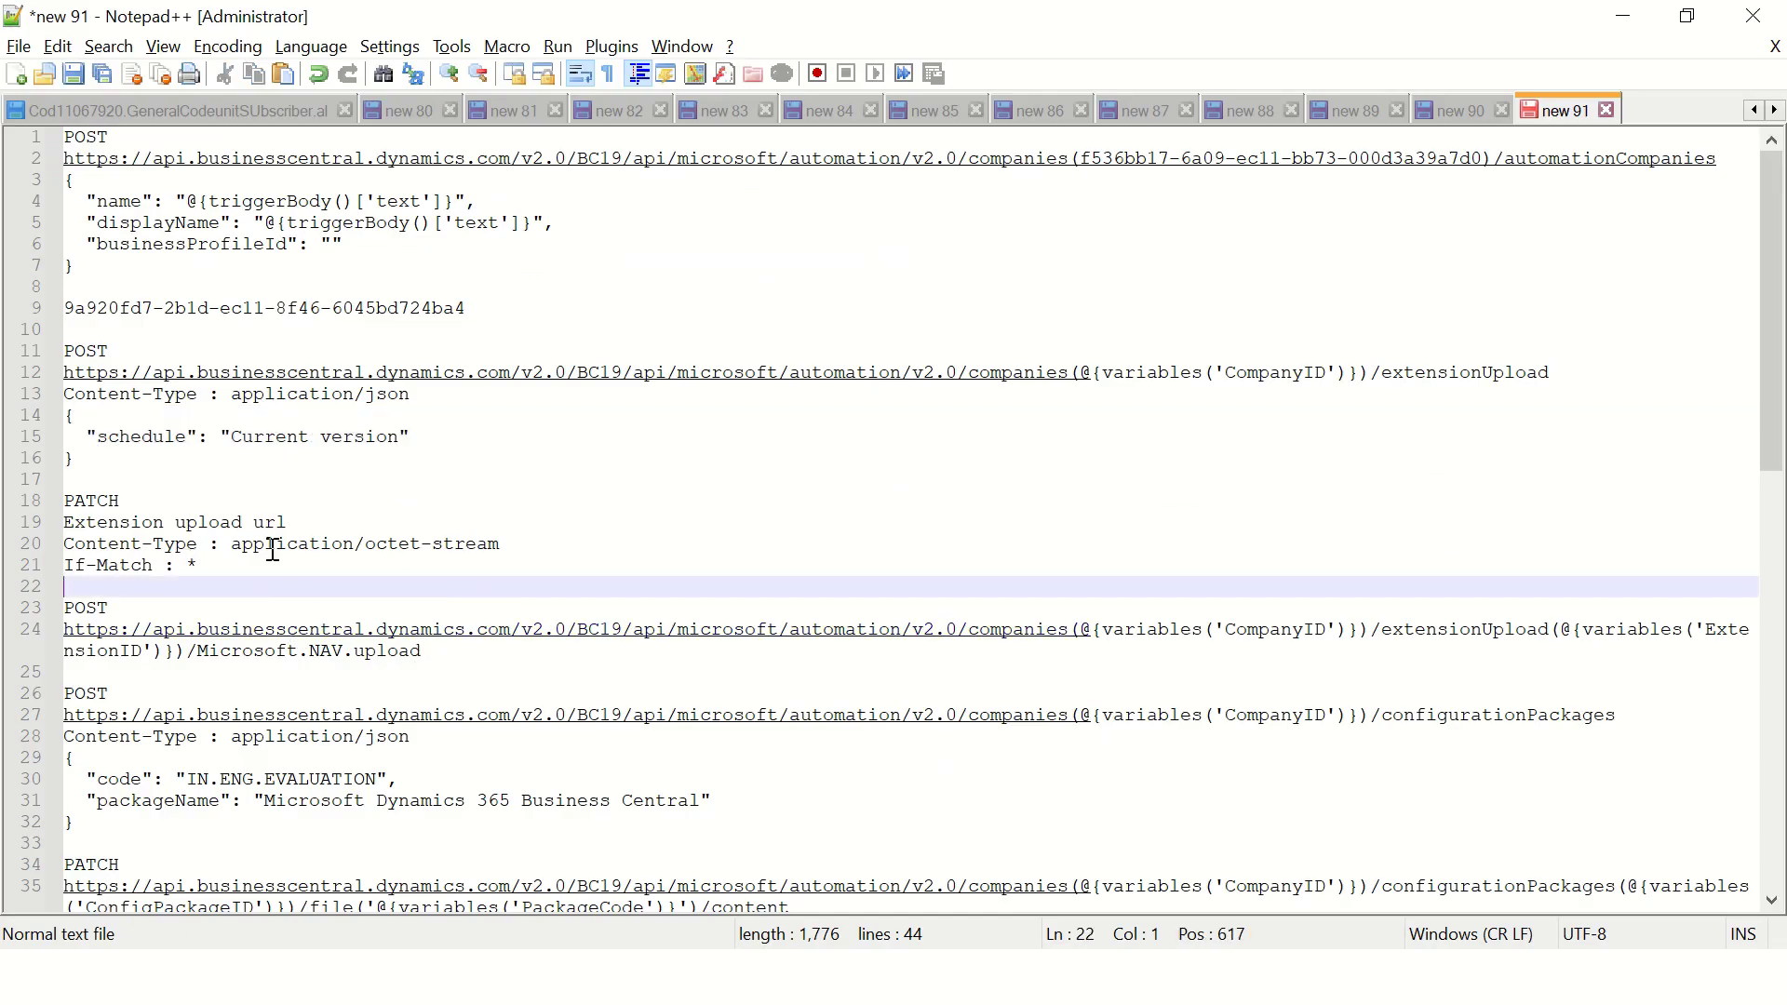
key("alt+Tab")
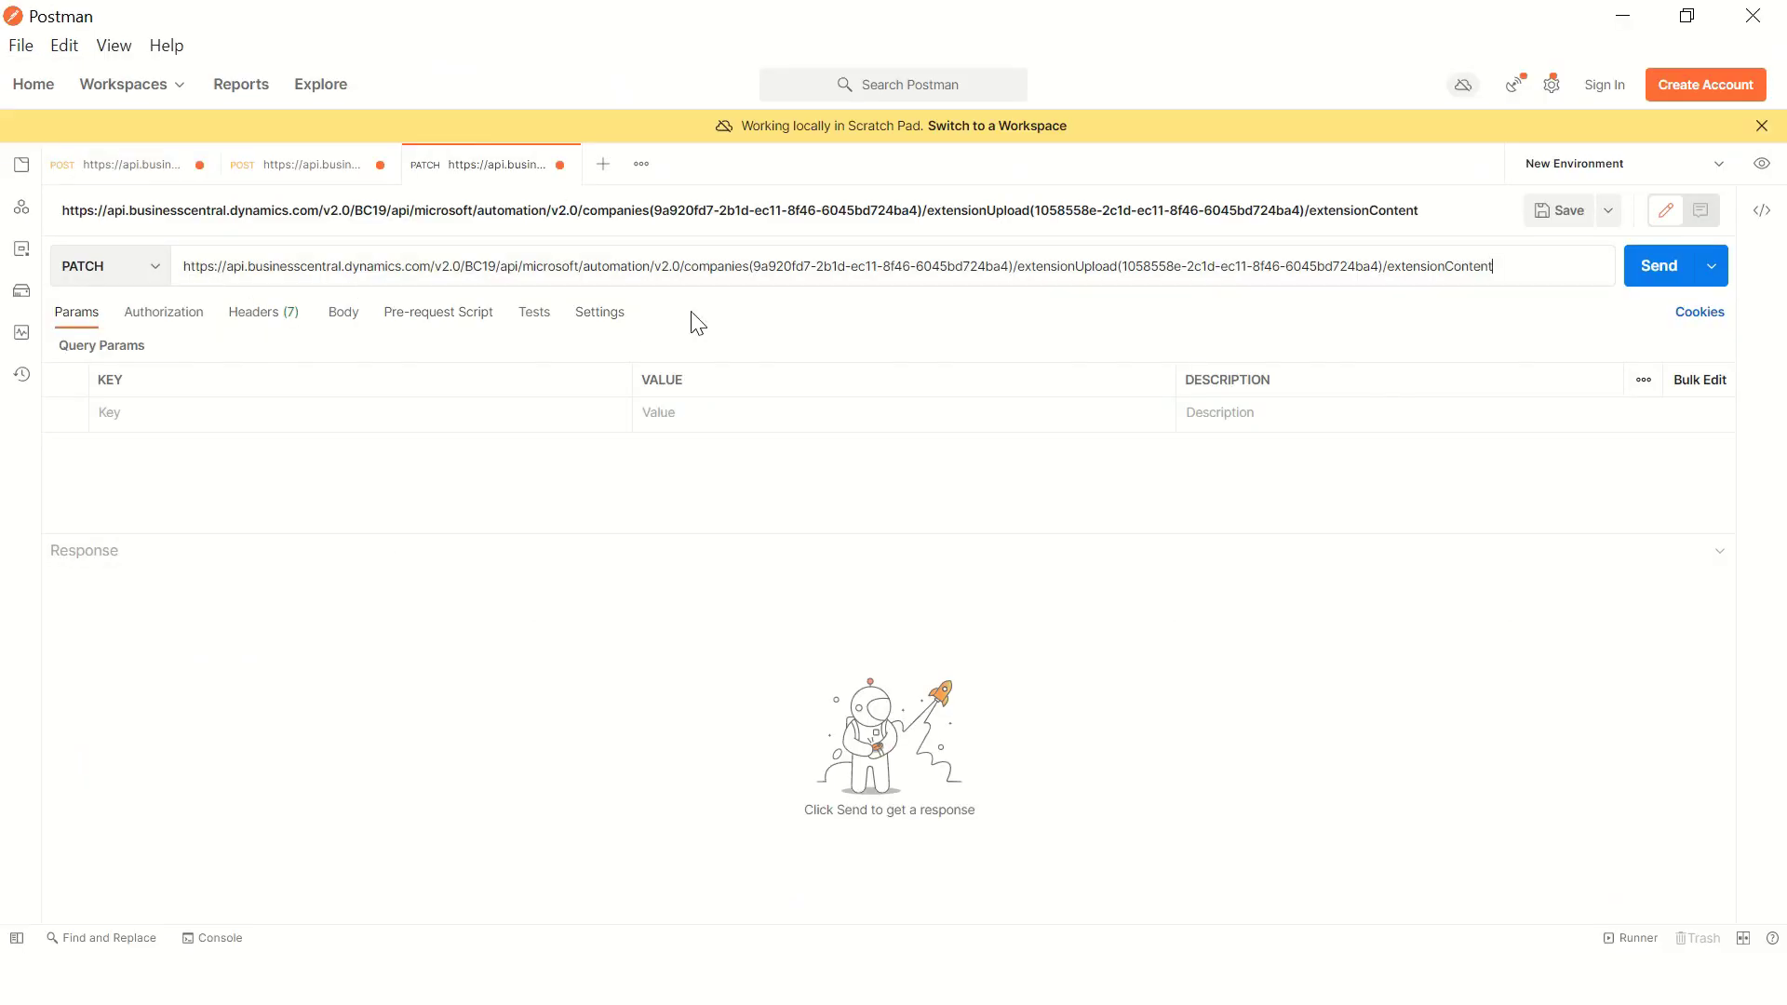
left_click(154, 274)
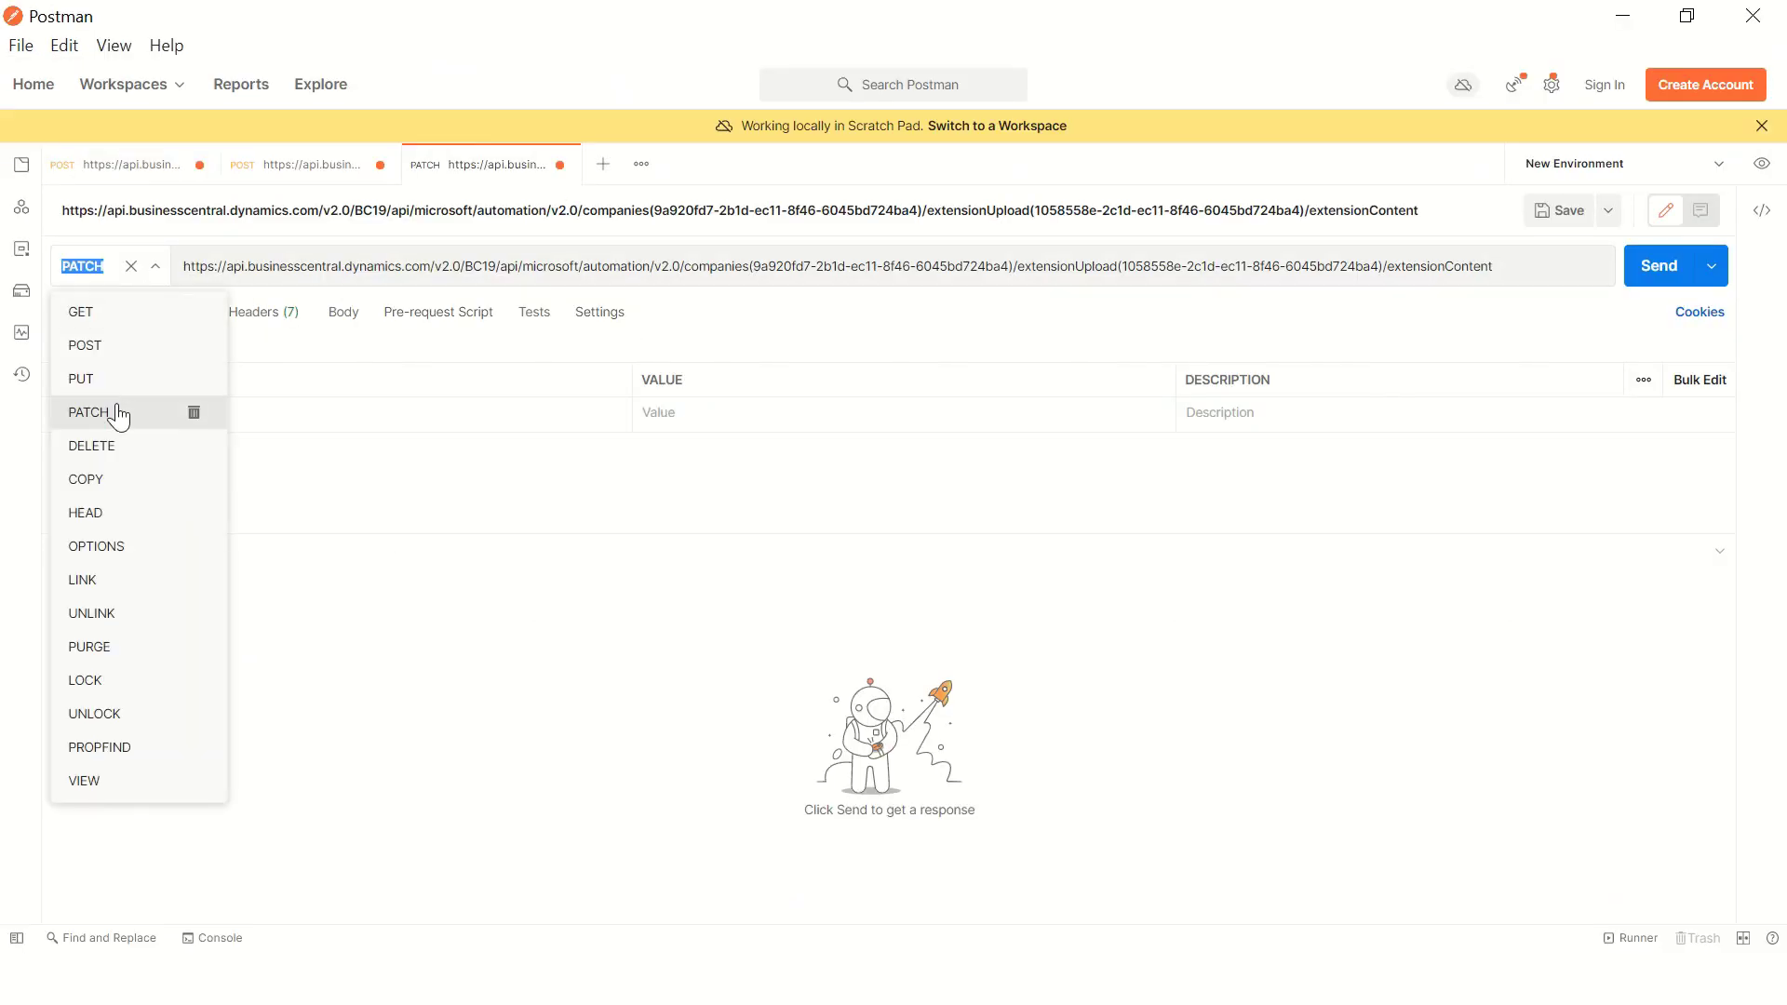
left_click(108, 311)
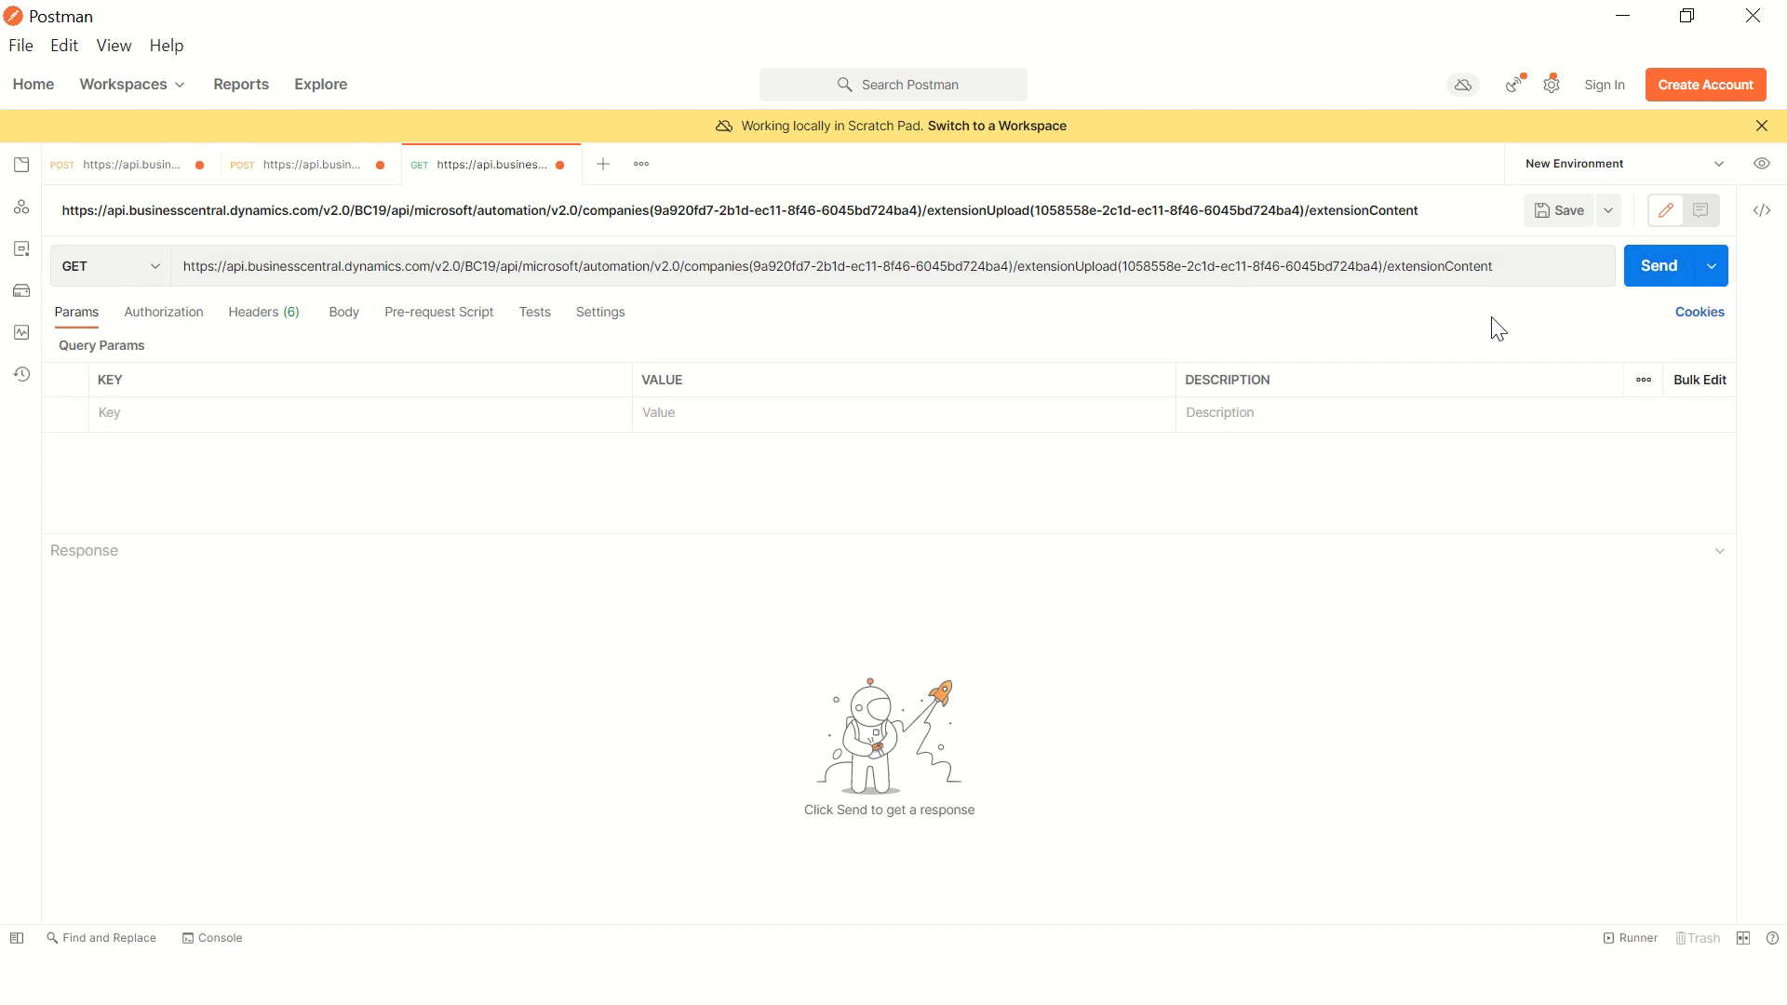
left_click(1643, 272)
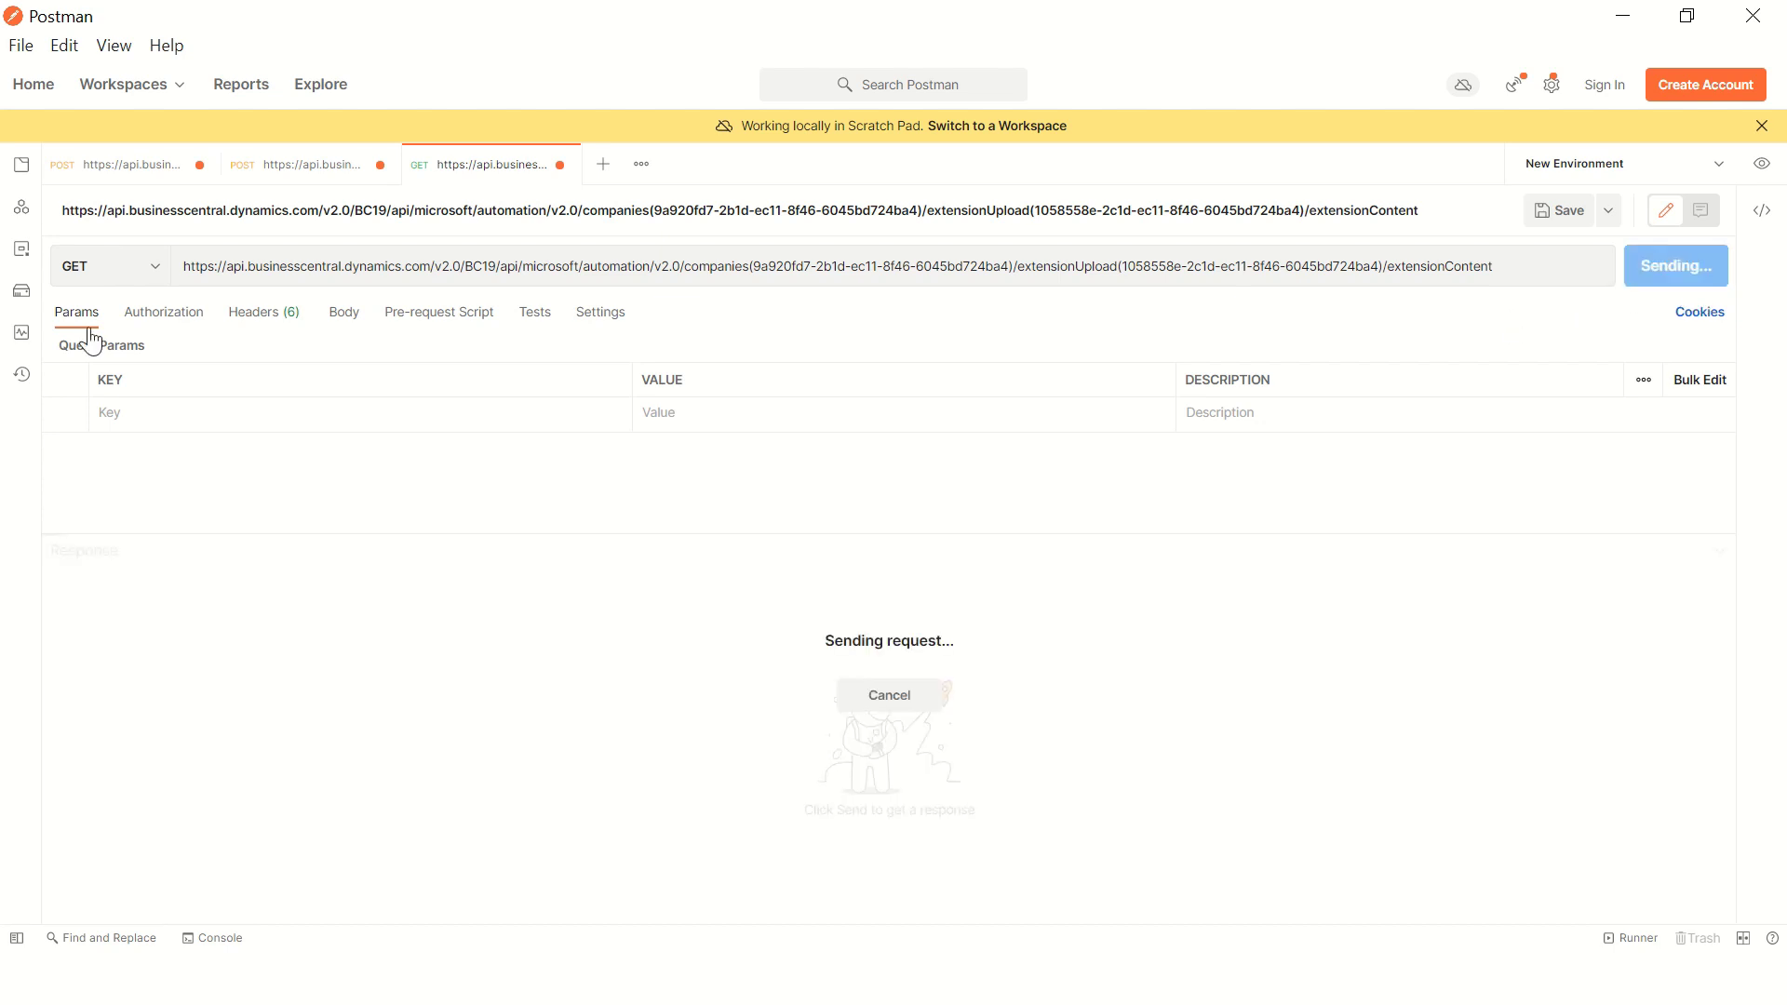
Step: Set the extensionContent request's authorization to OAuth 2.0 with a newly generated access token and send the request again
left_click(164, 321)
left_click(400, 373)
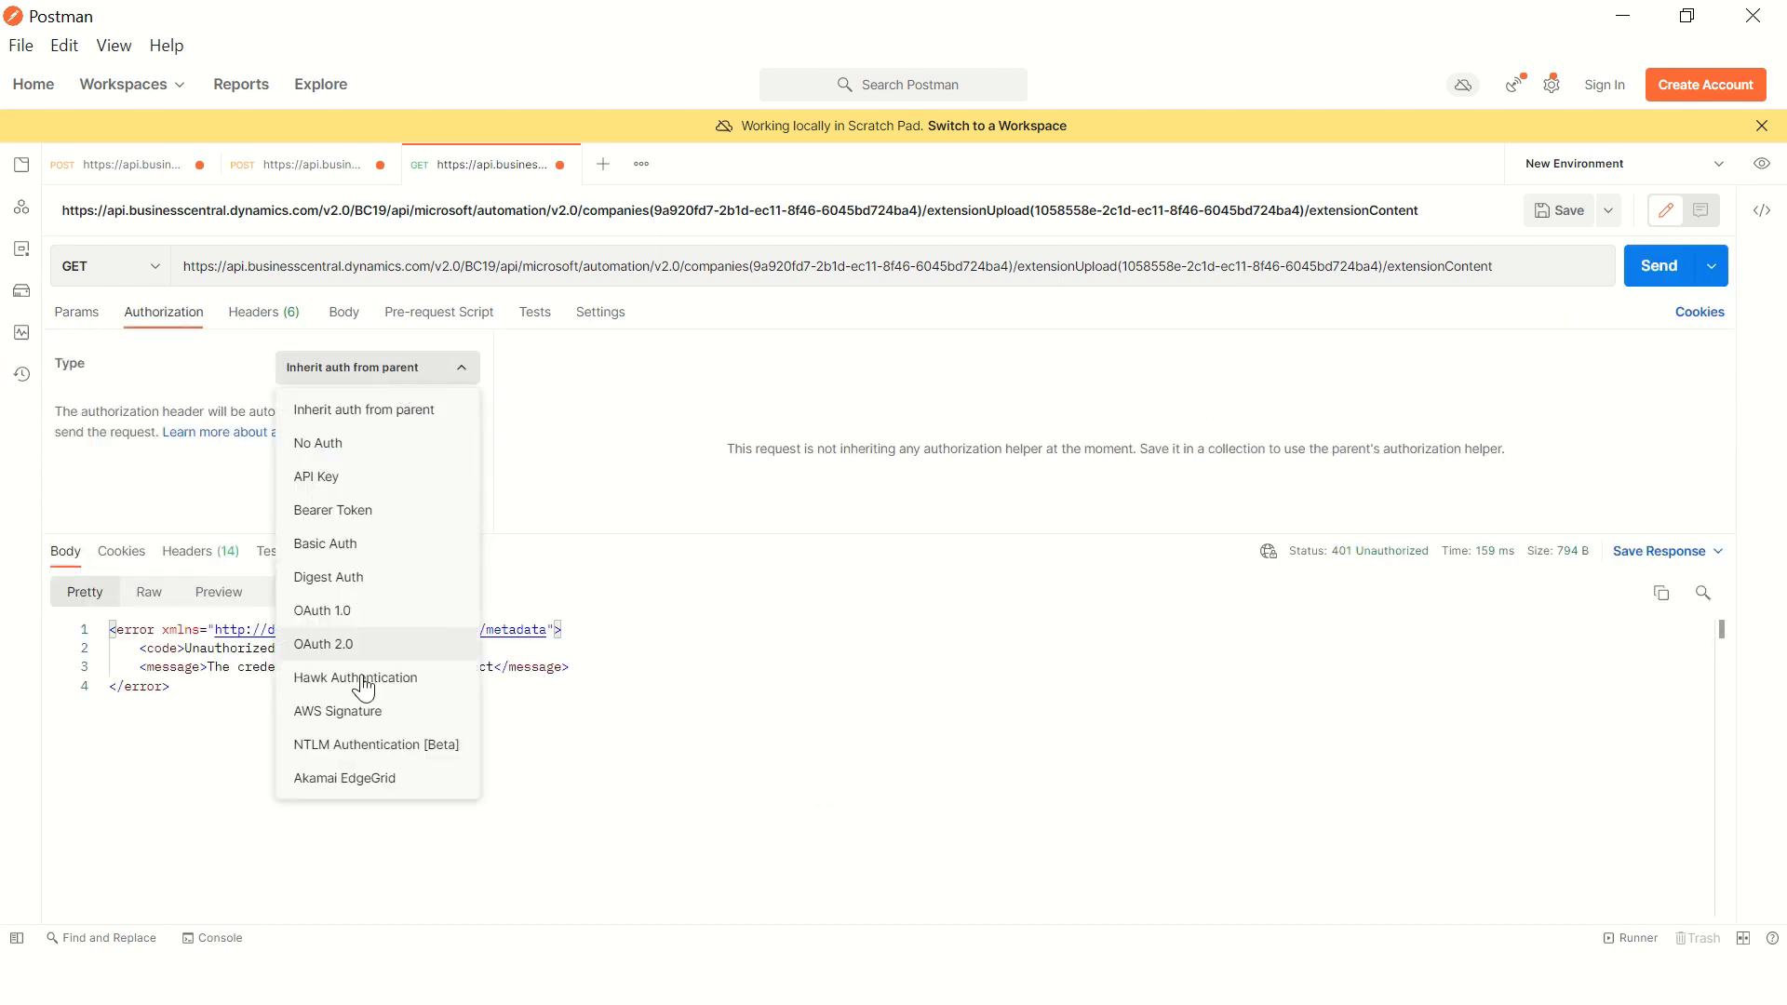
left_click(351, 644)
scroll(738, 479, "down", 10)
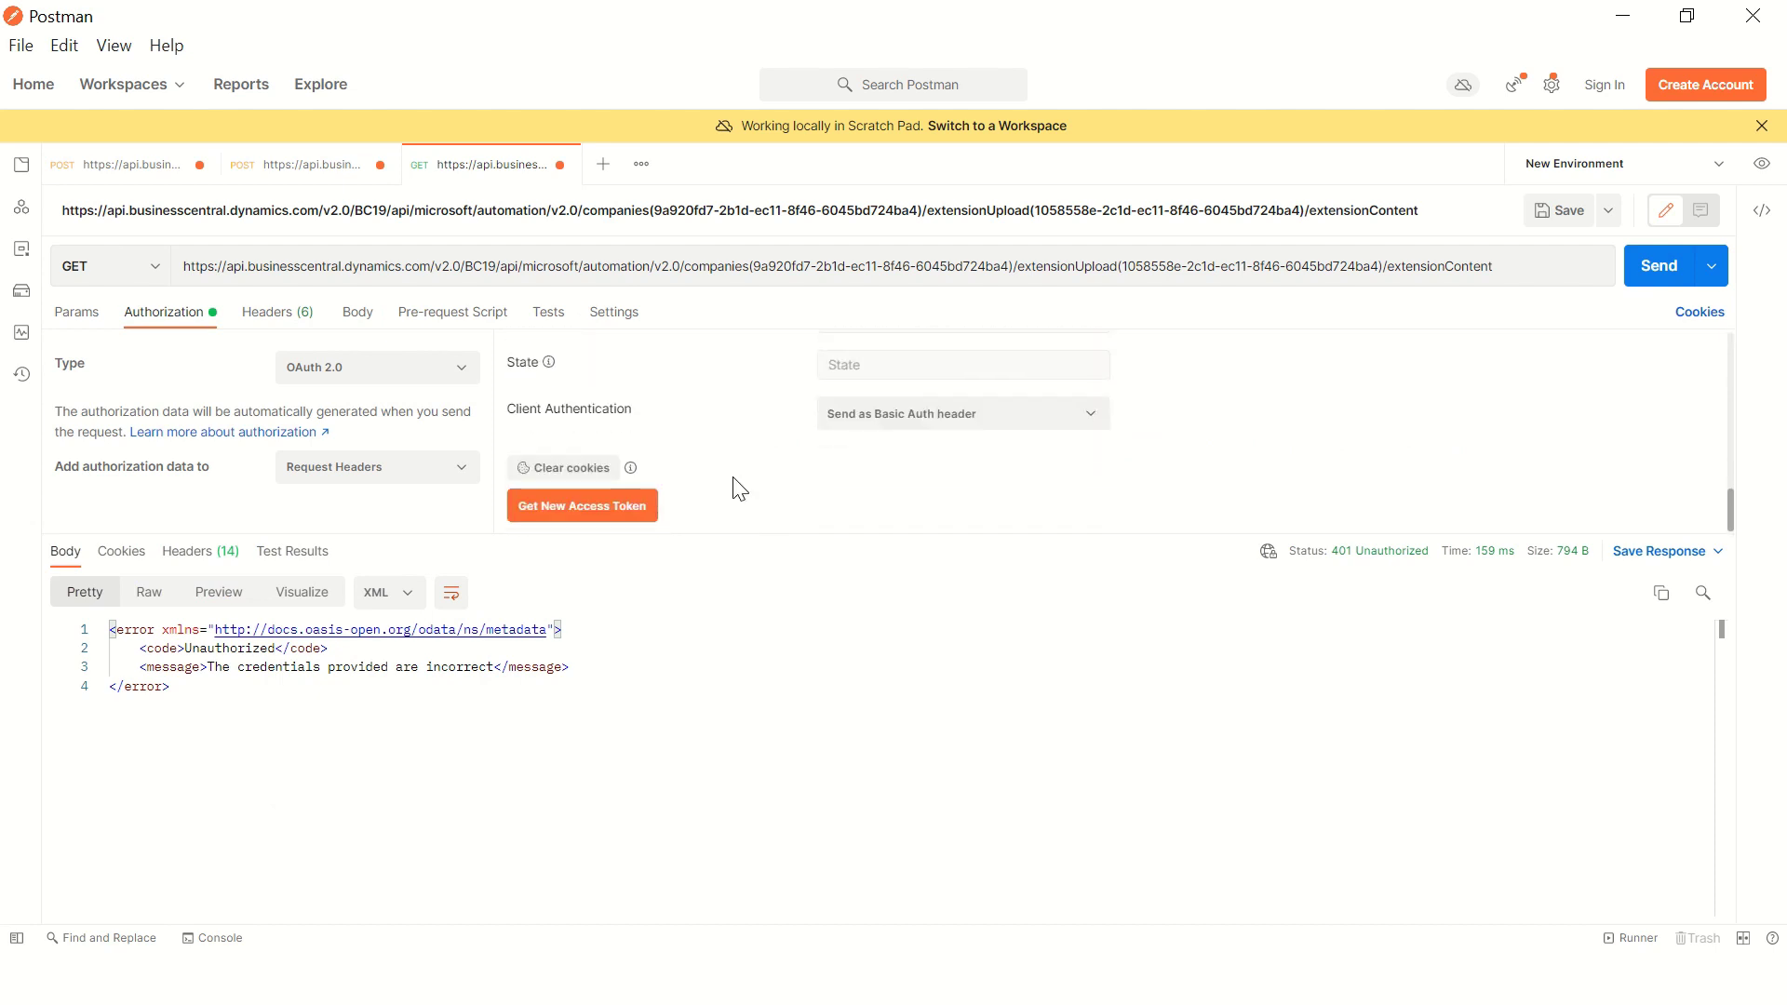
left_click(644, 512)
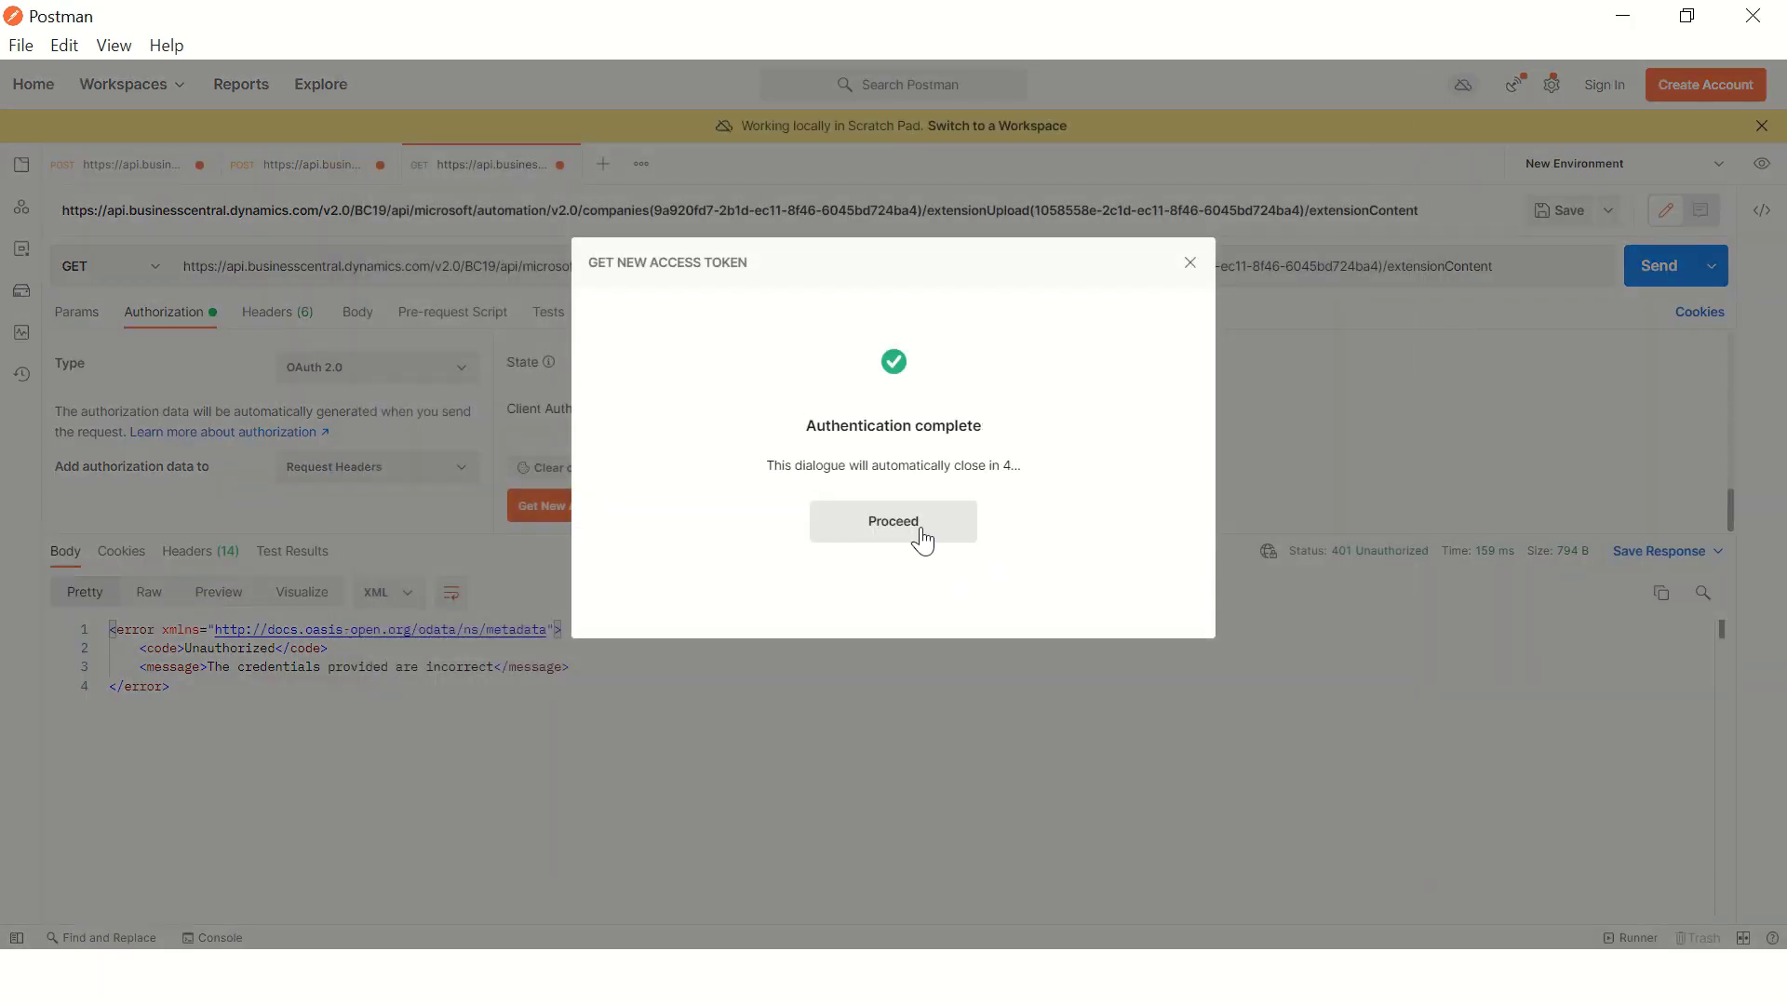
left_click(924, 526)
left_click(1240, 328)
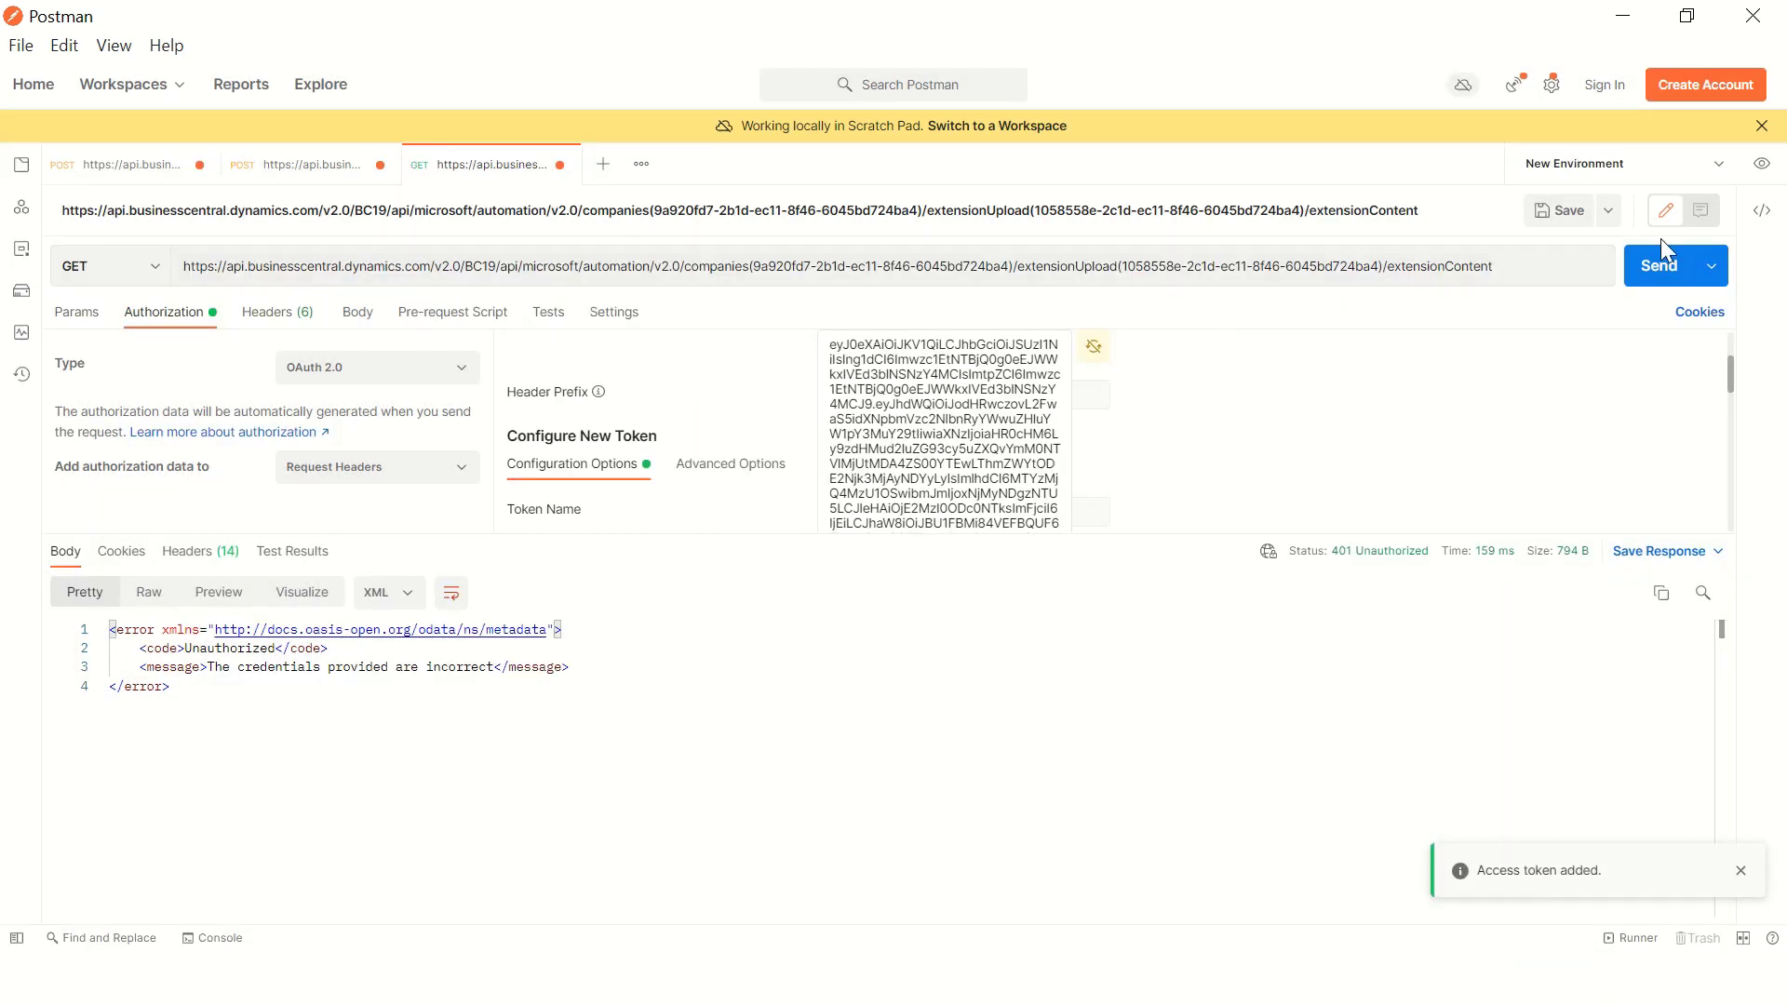
left_click(1654, 270)
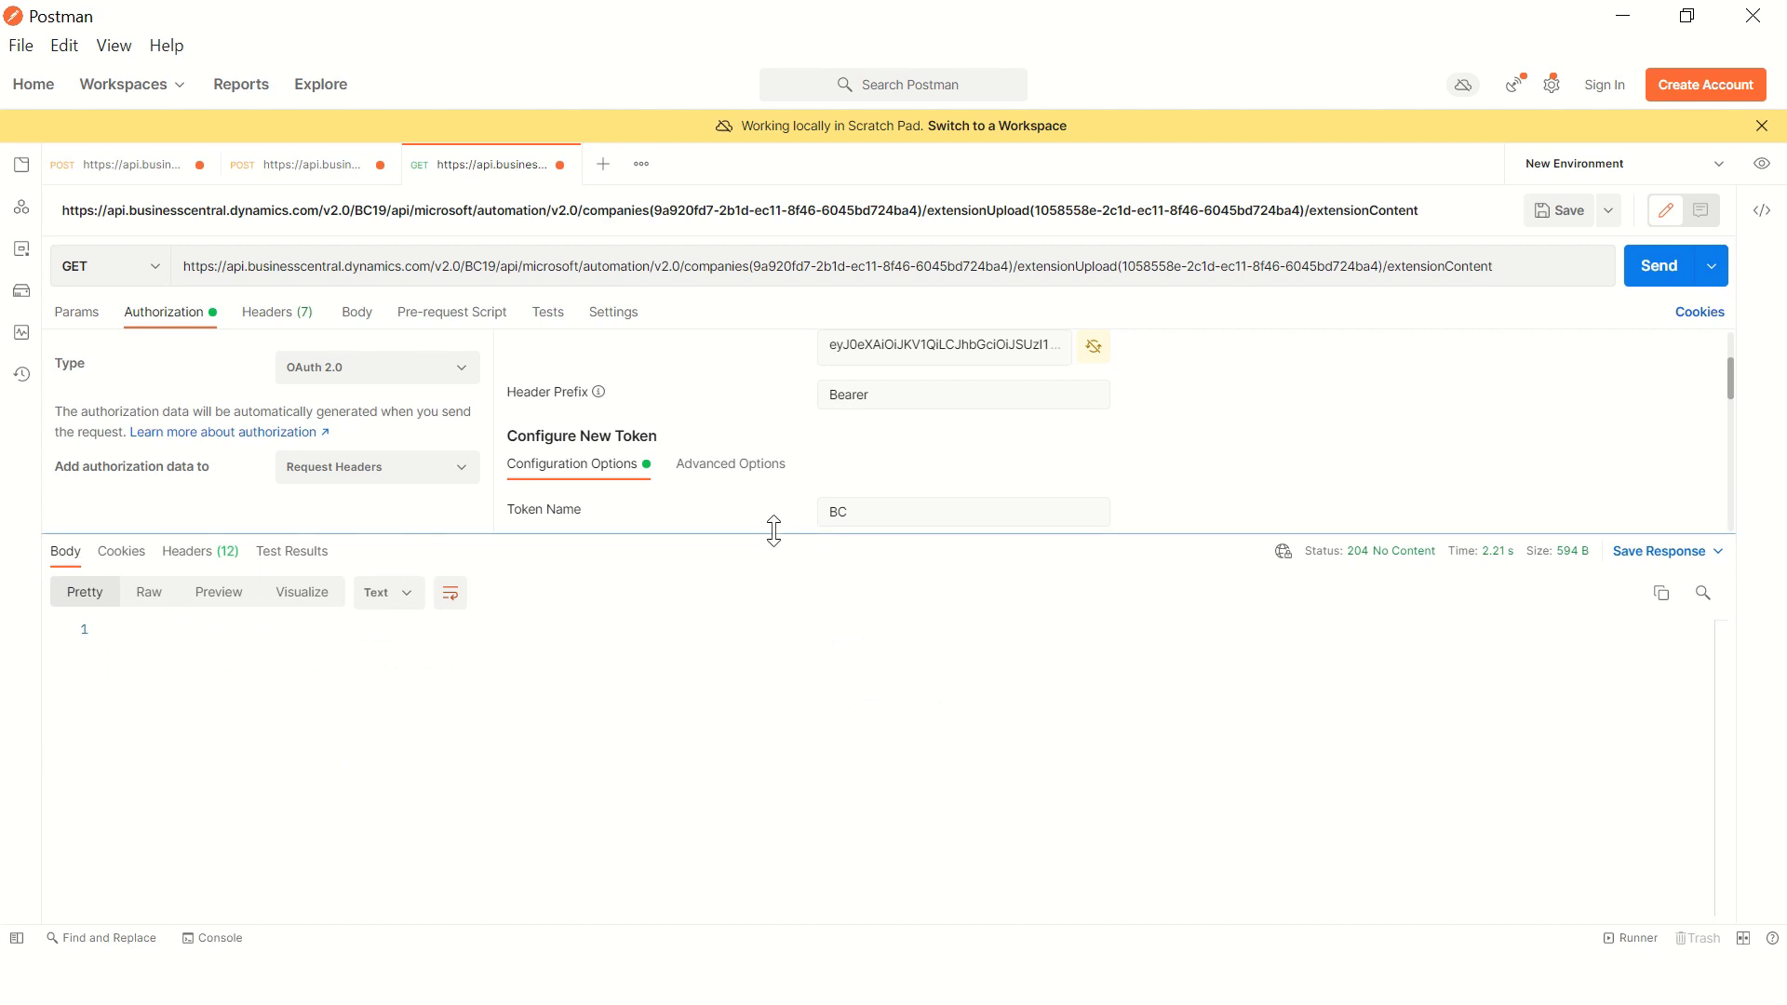
Step: Add a Content-Type header with the value application/octet-stream to the extensionContent request
left_click(299, 316)
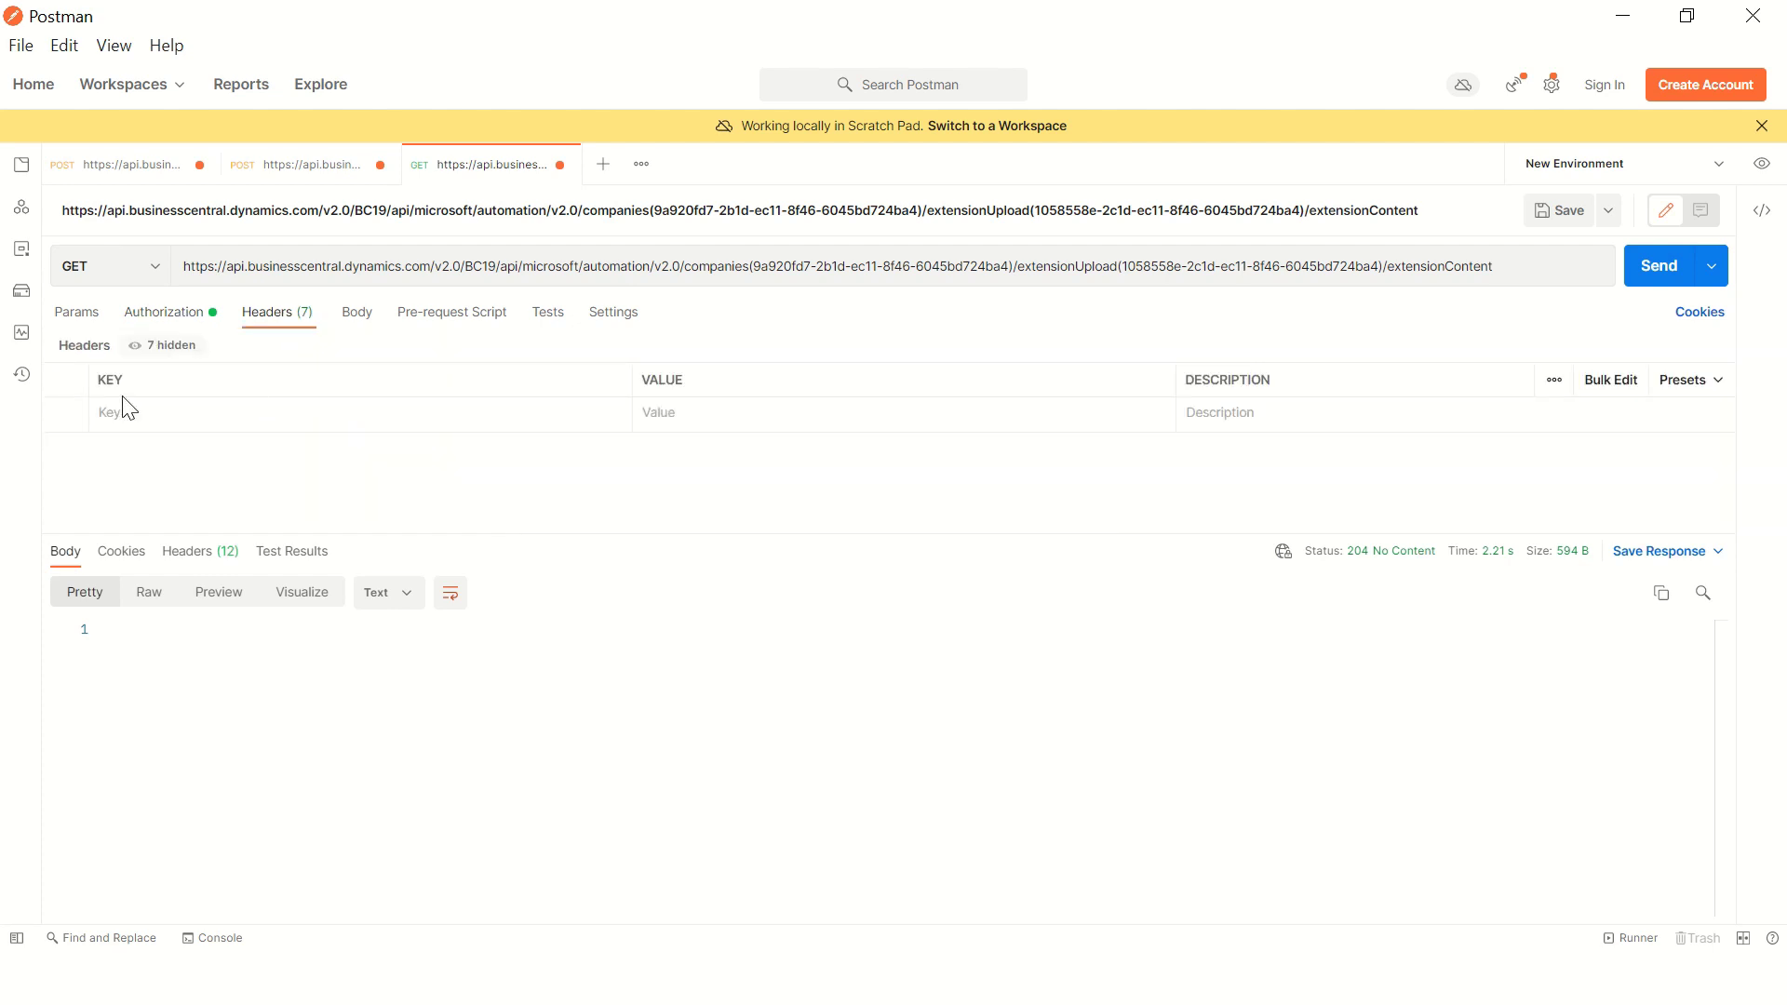
left_click(127, 413)
type("Conte")
key("Down")
key("Down")
key("Down")
key("Down")
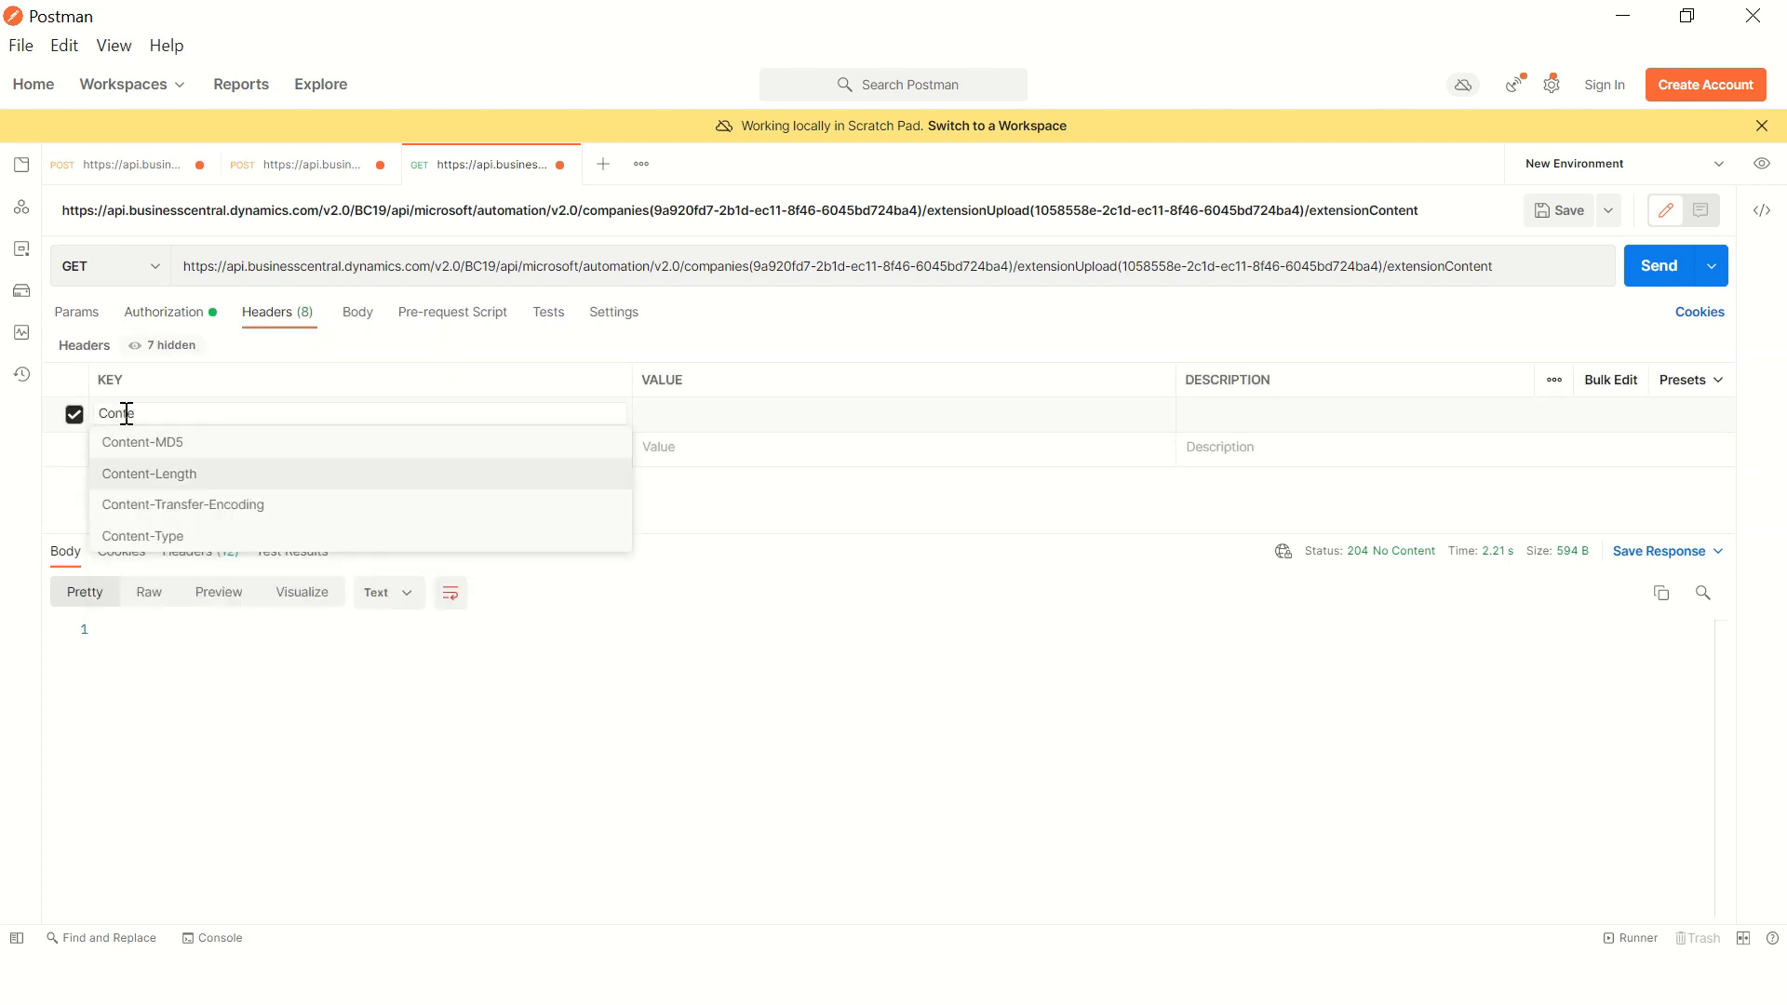
key("Return")
type("appl")
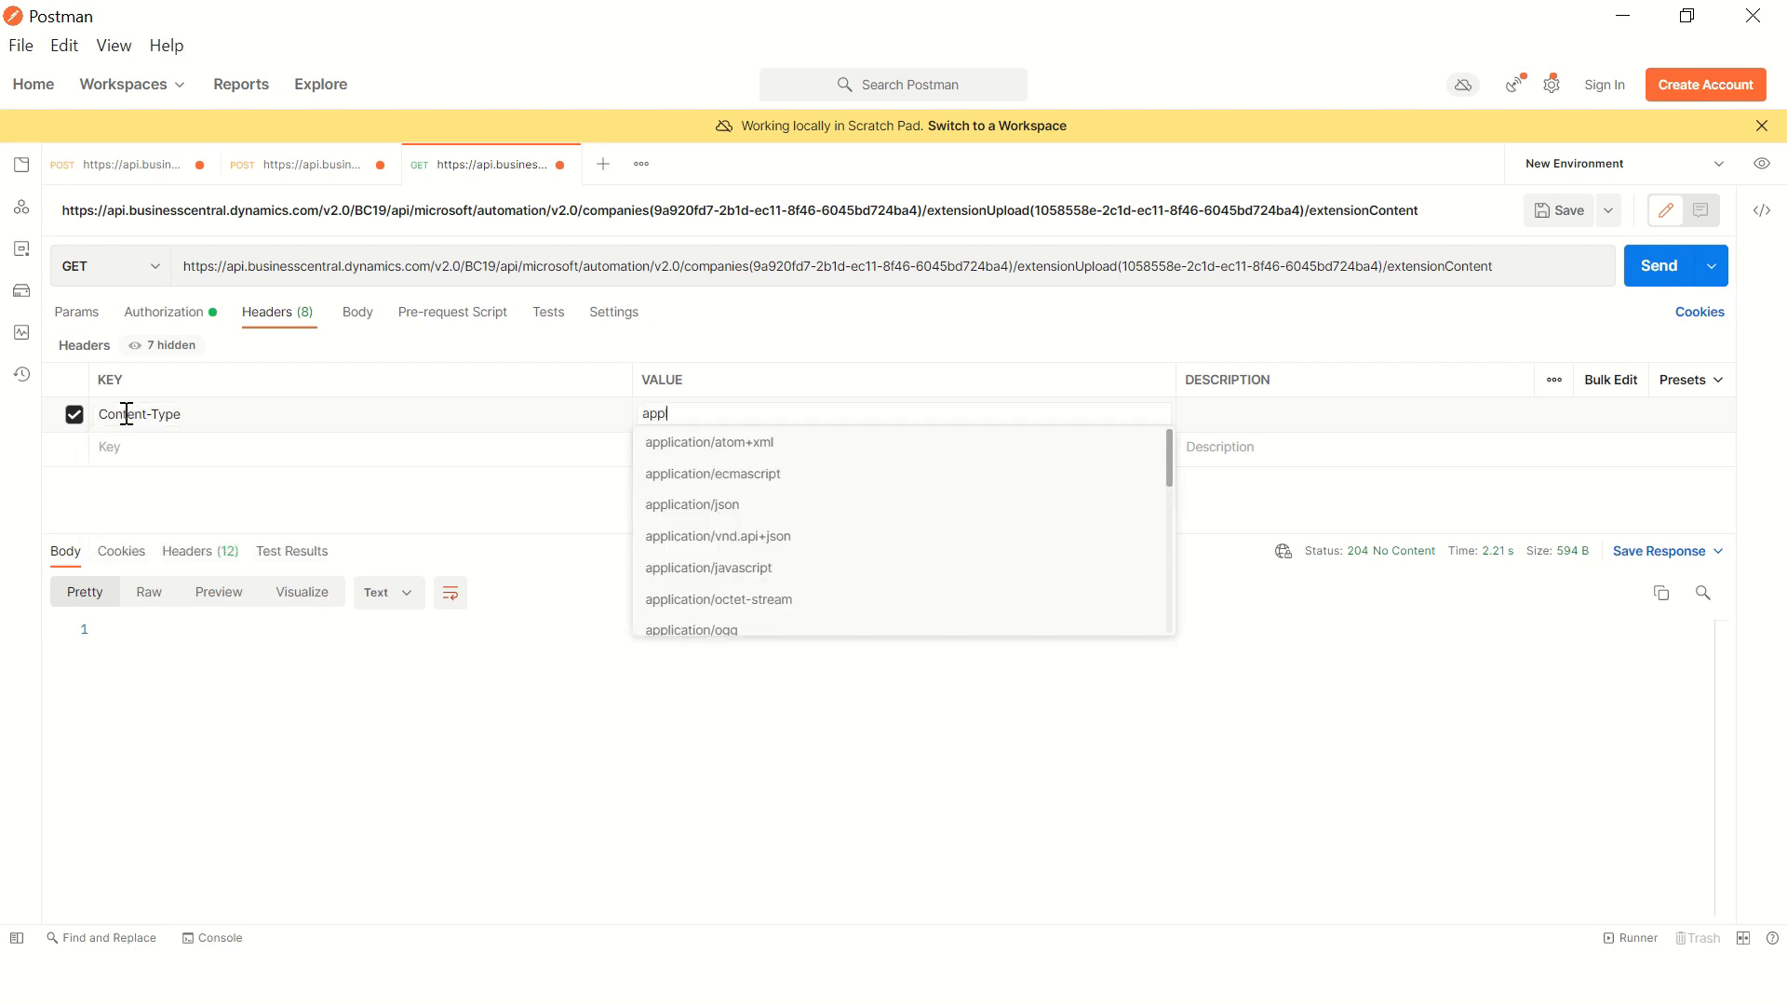
type("i")
key("Down")
key("Down")
key("Down")
key("Down")
key("Down")
key("Down")
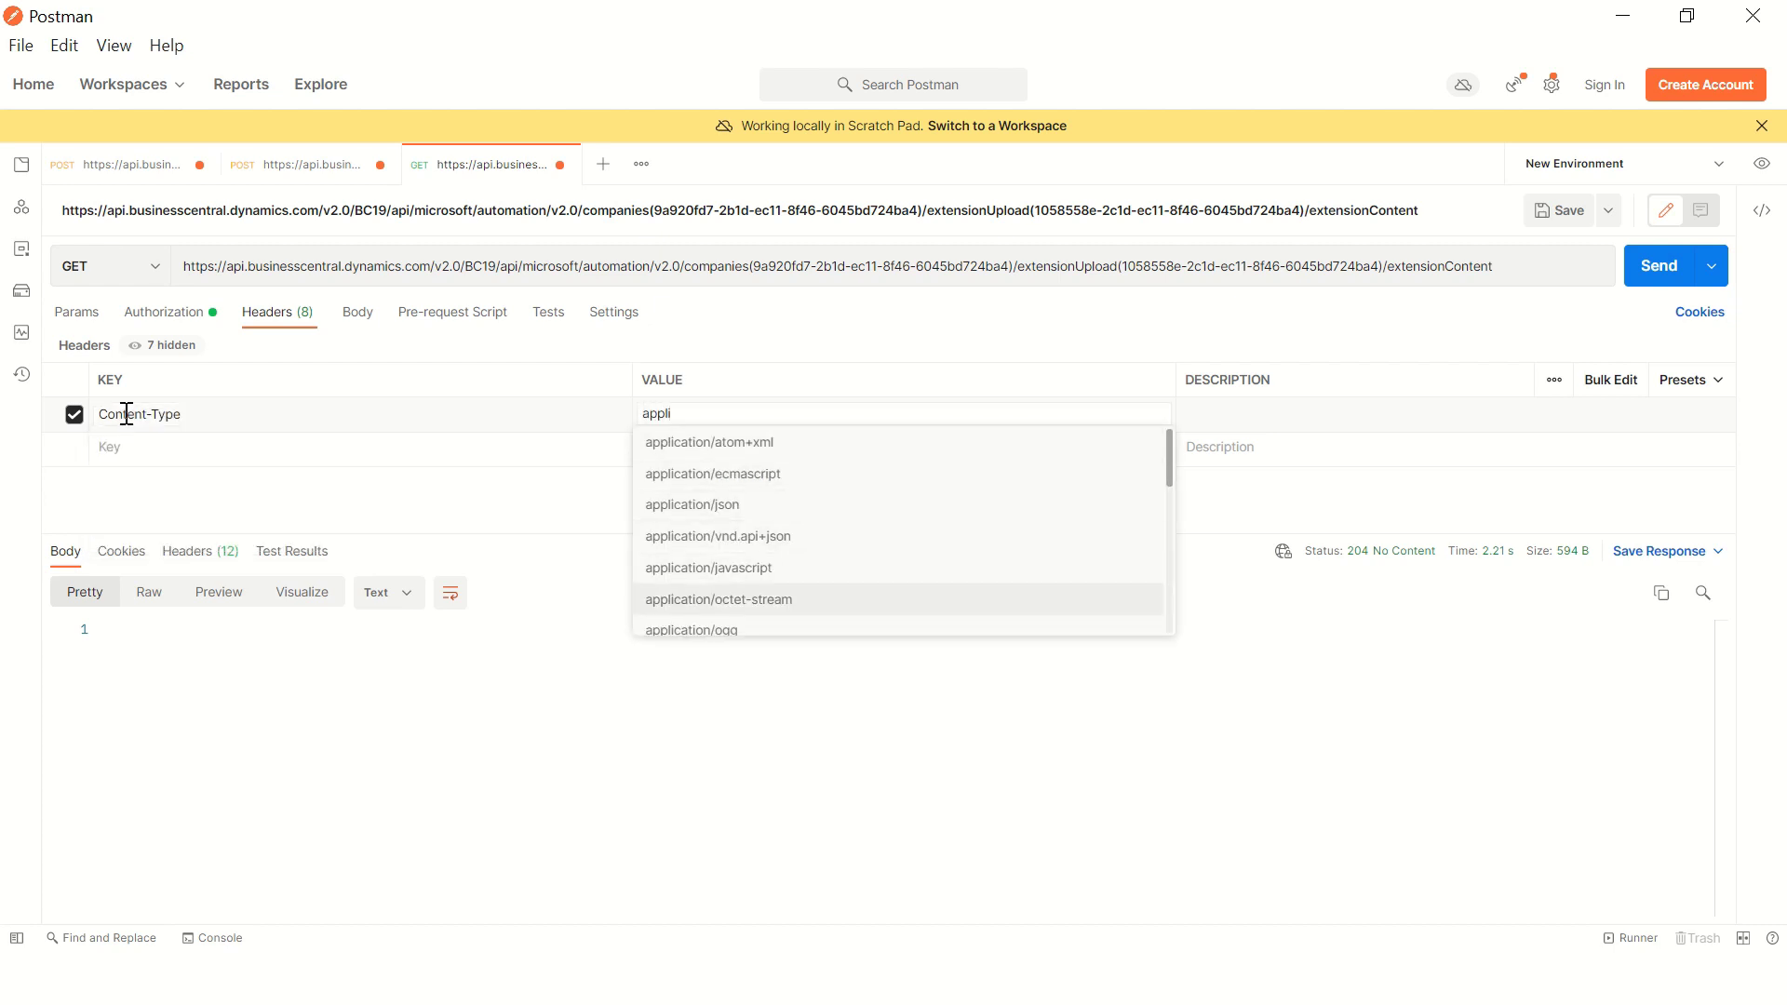
key("Return")
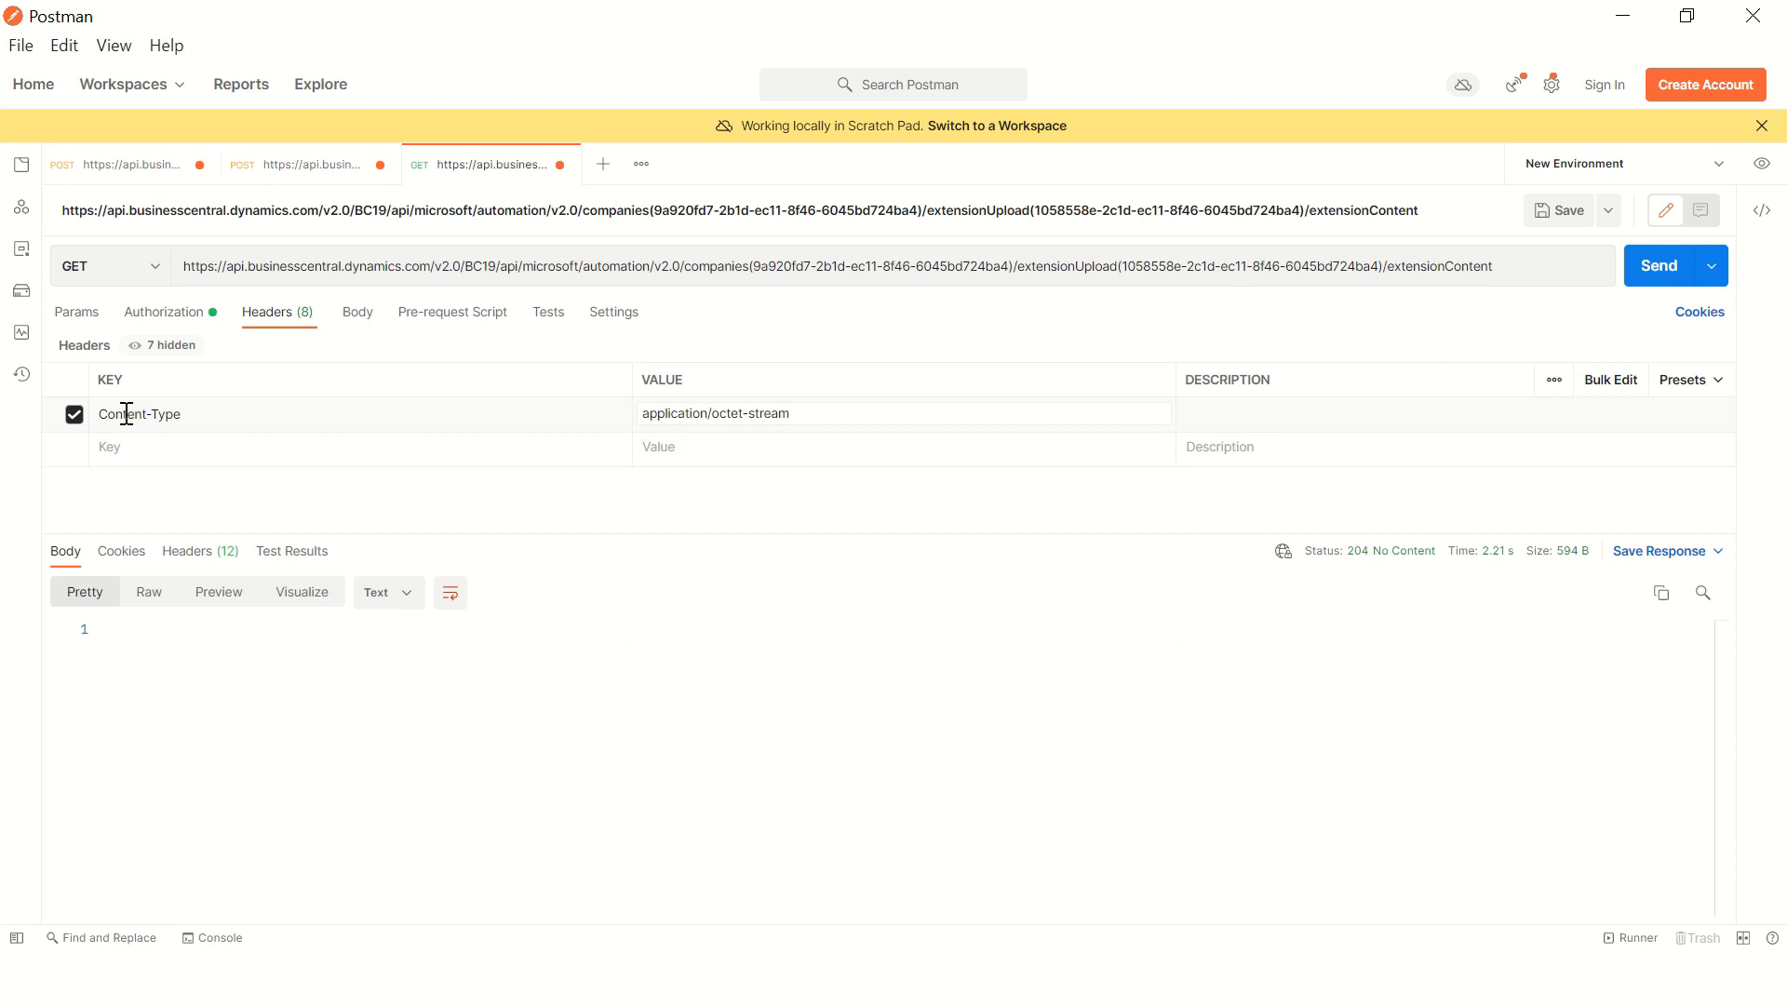
Step: Add an If-Match header with the value * below the Content-Type header
key("Tab")
key("Tab")
type("If")
key("Down")
key("Return")
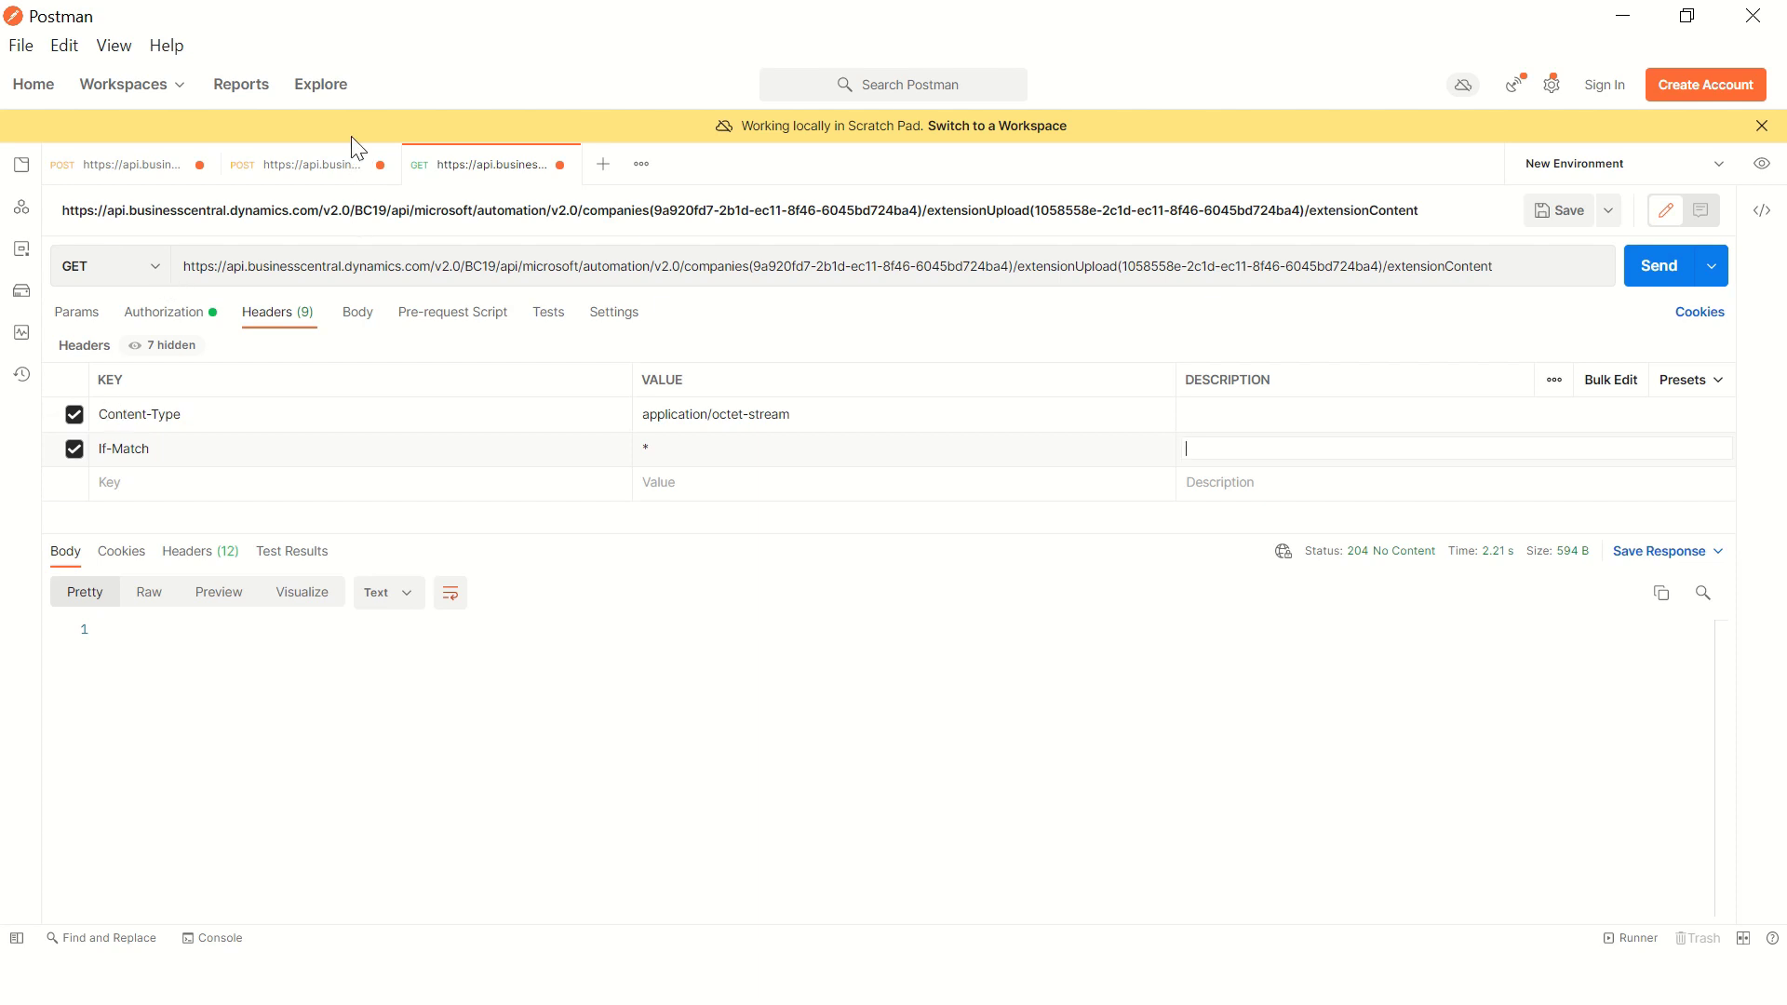
Step: Set the extensionContent request's method to PATCH
left_click(308, 168)
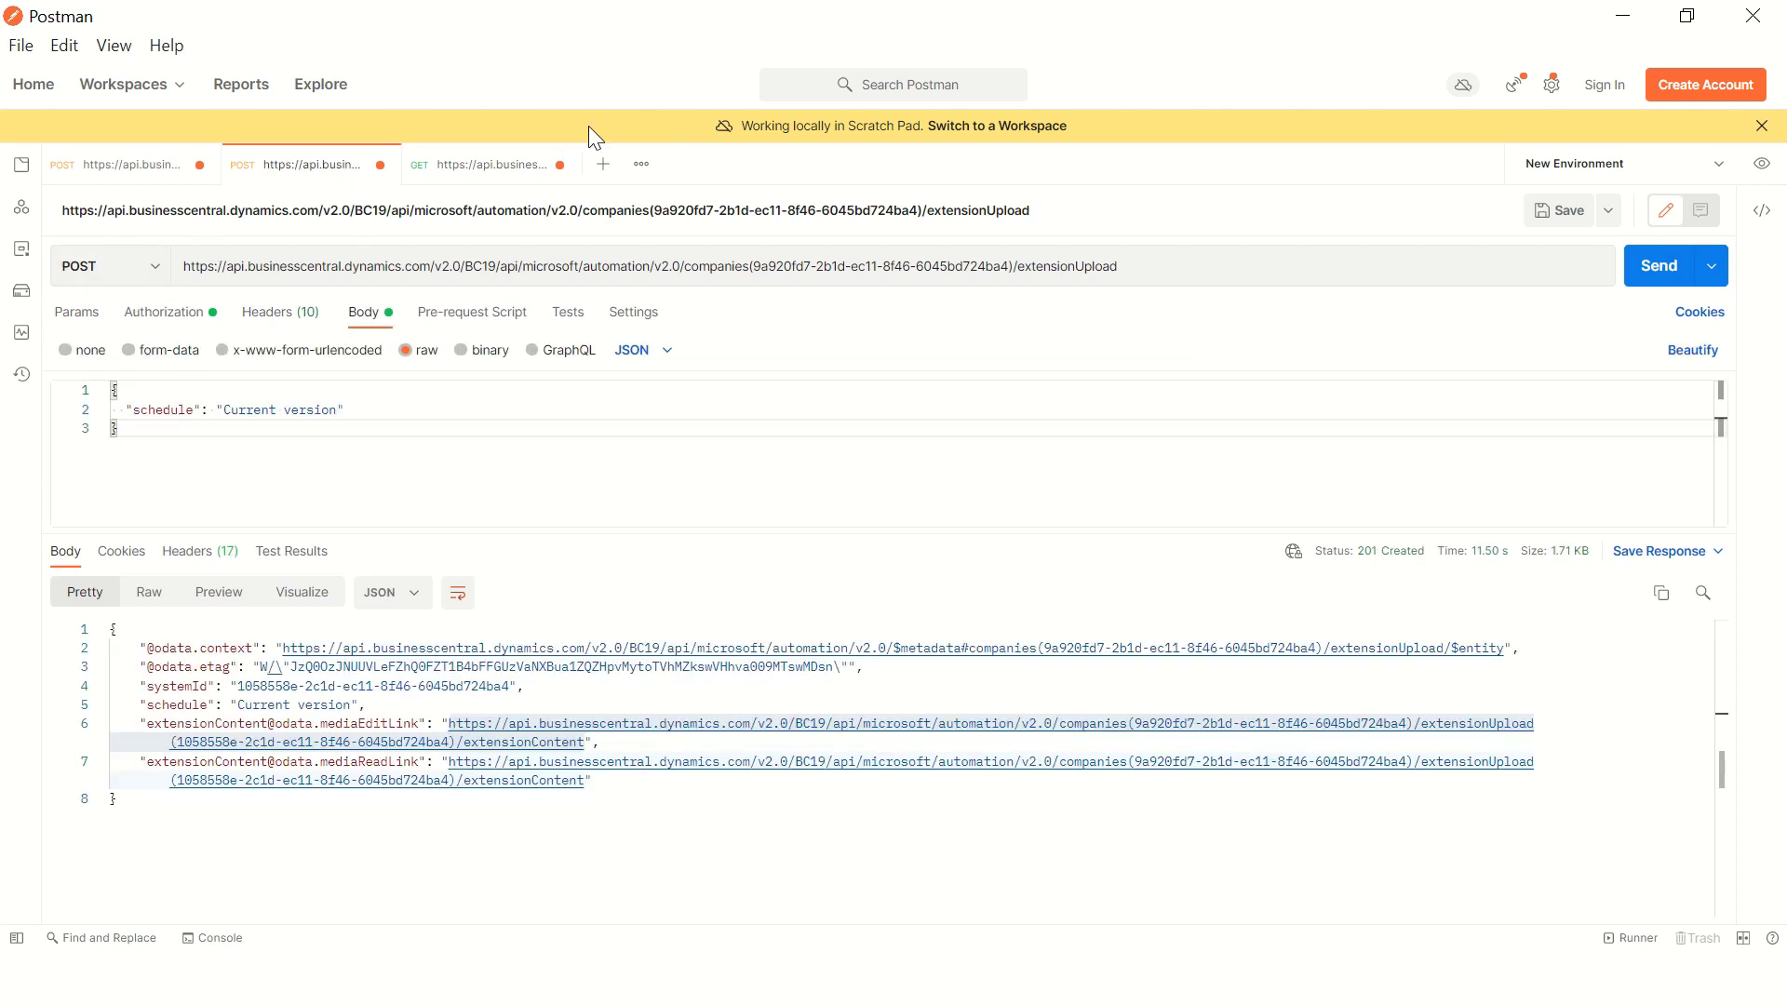
left_click(489, 165)
left_click(147, 270)
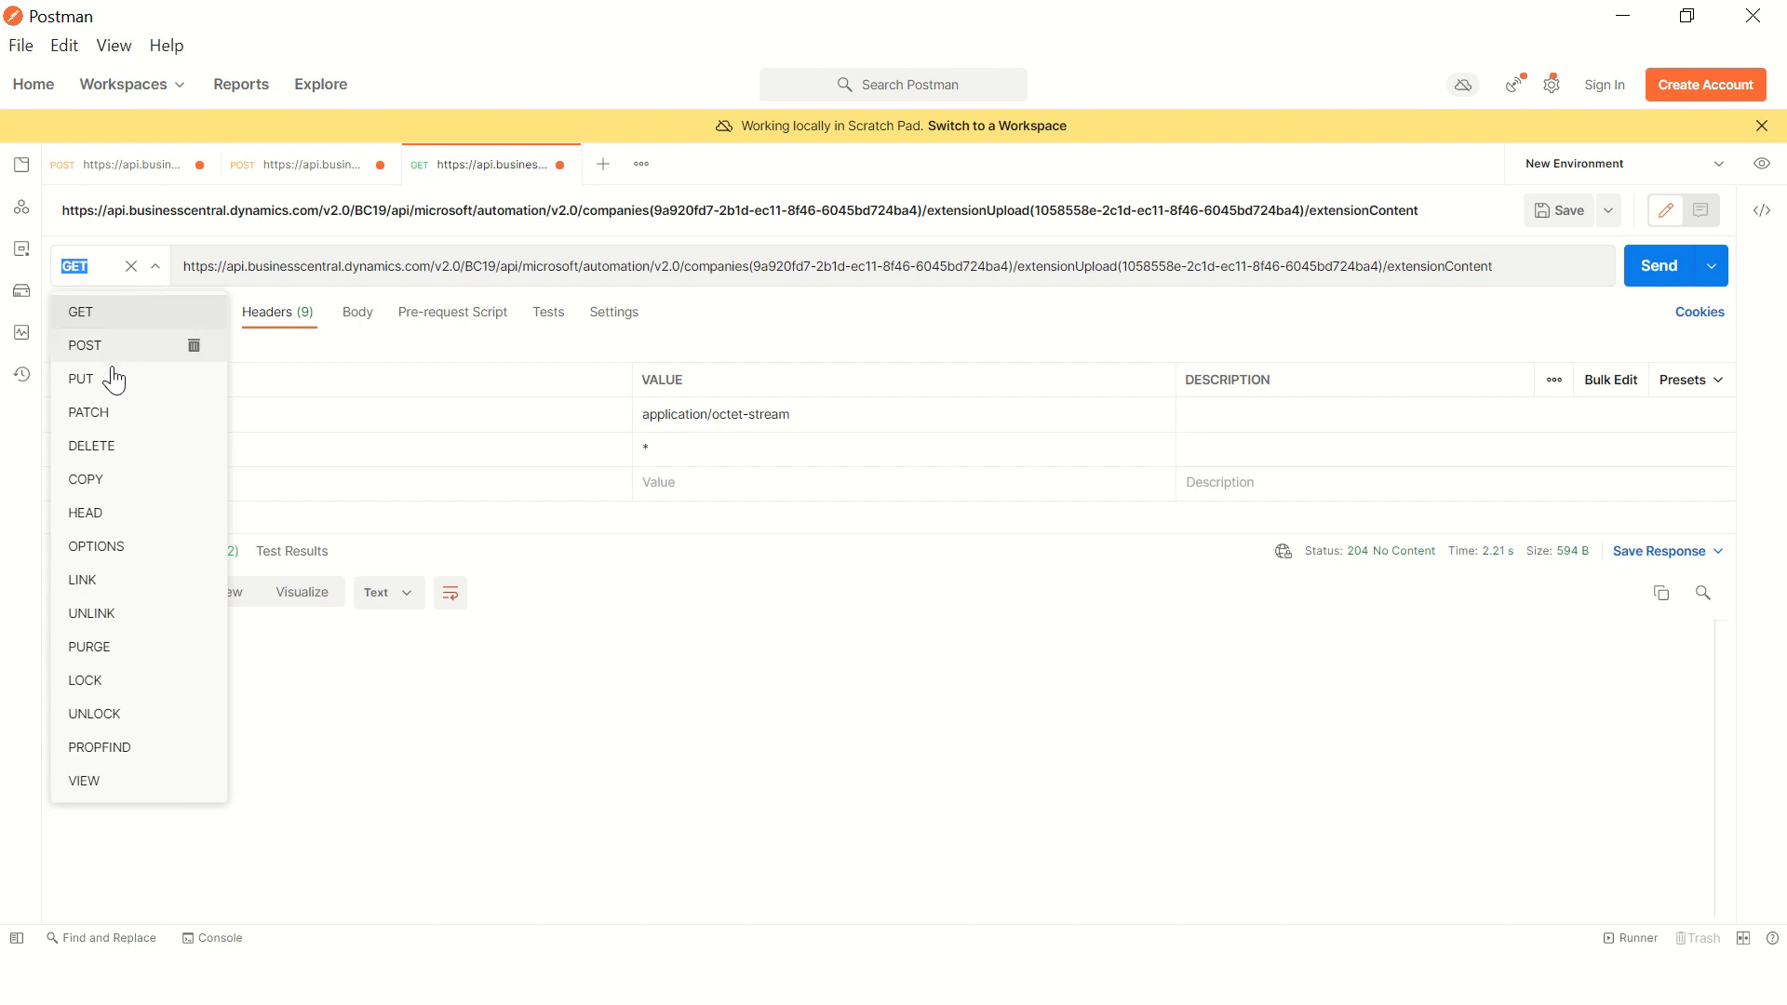
left_click(110, 412)
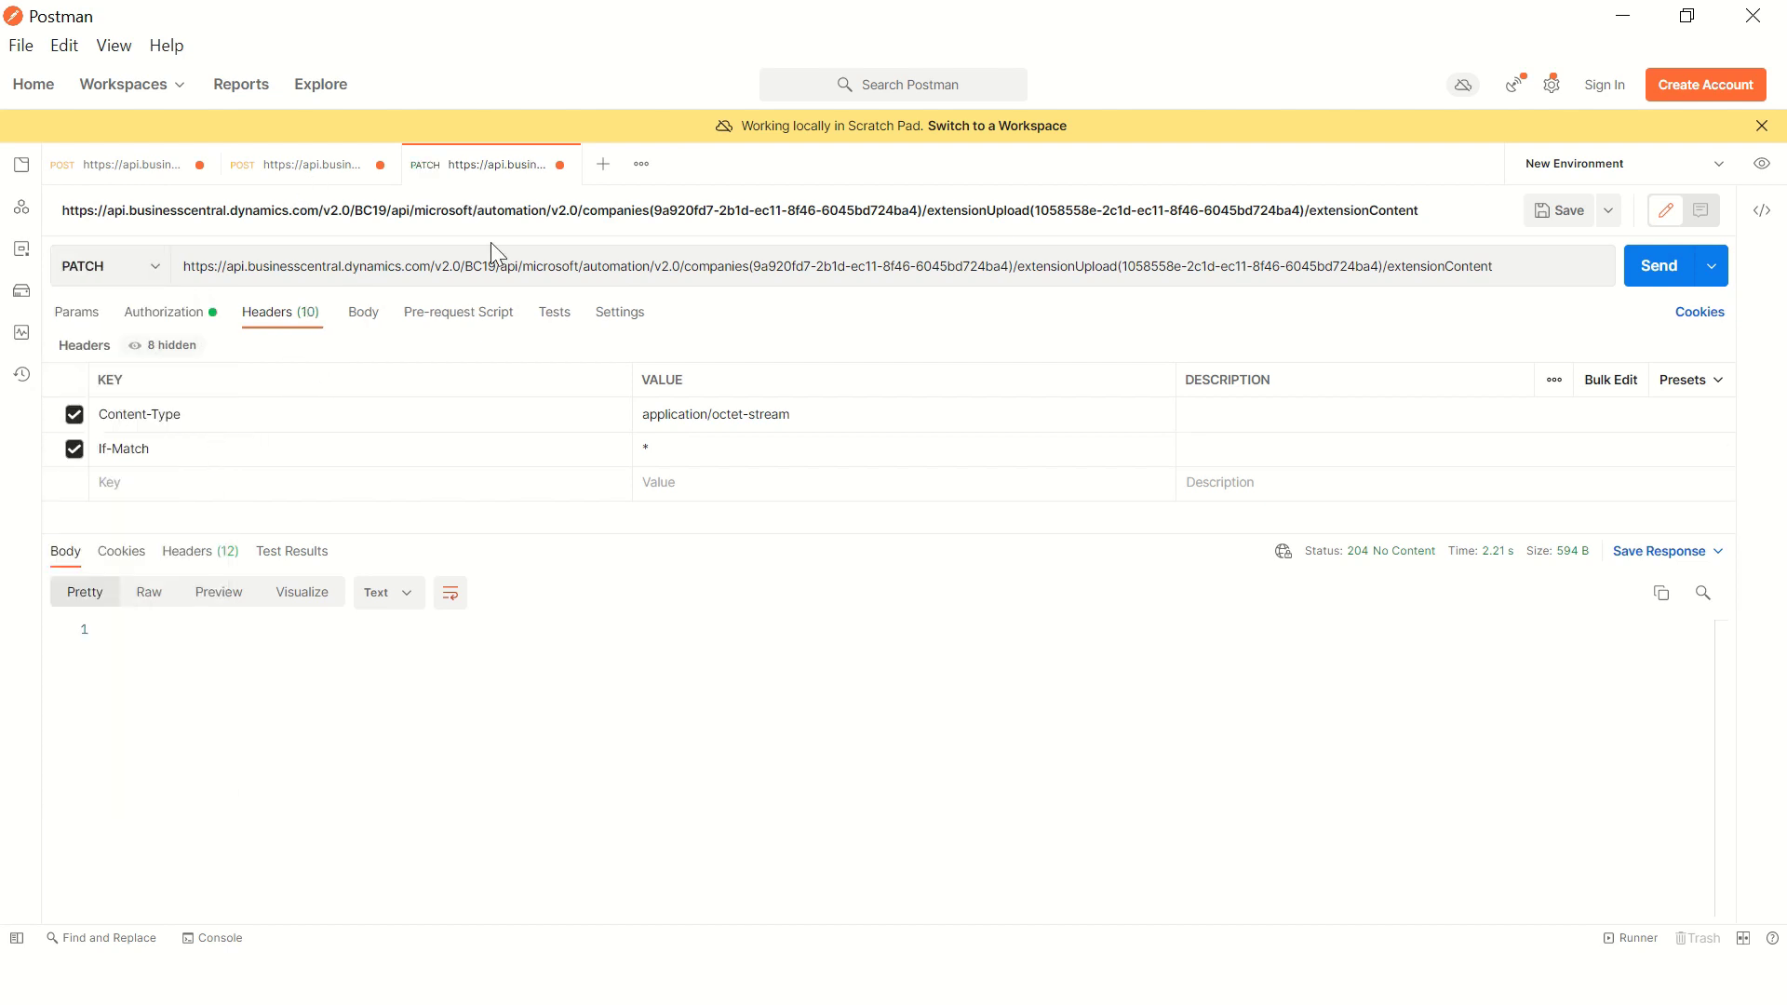
left_click(1197, 274)
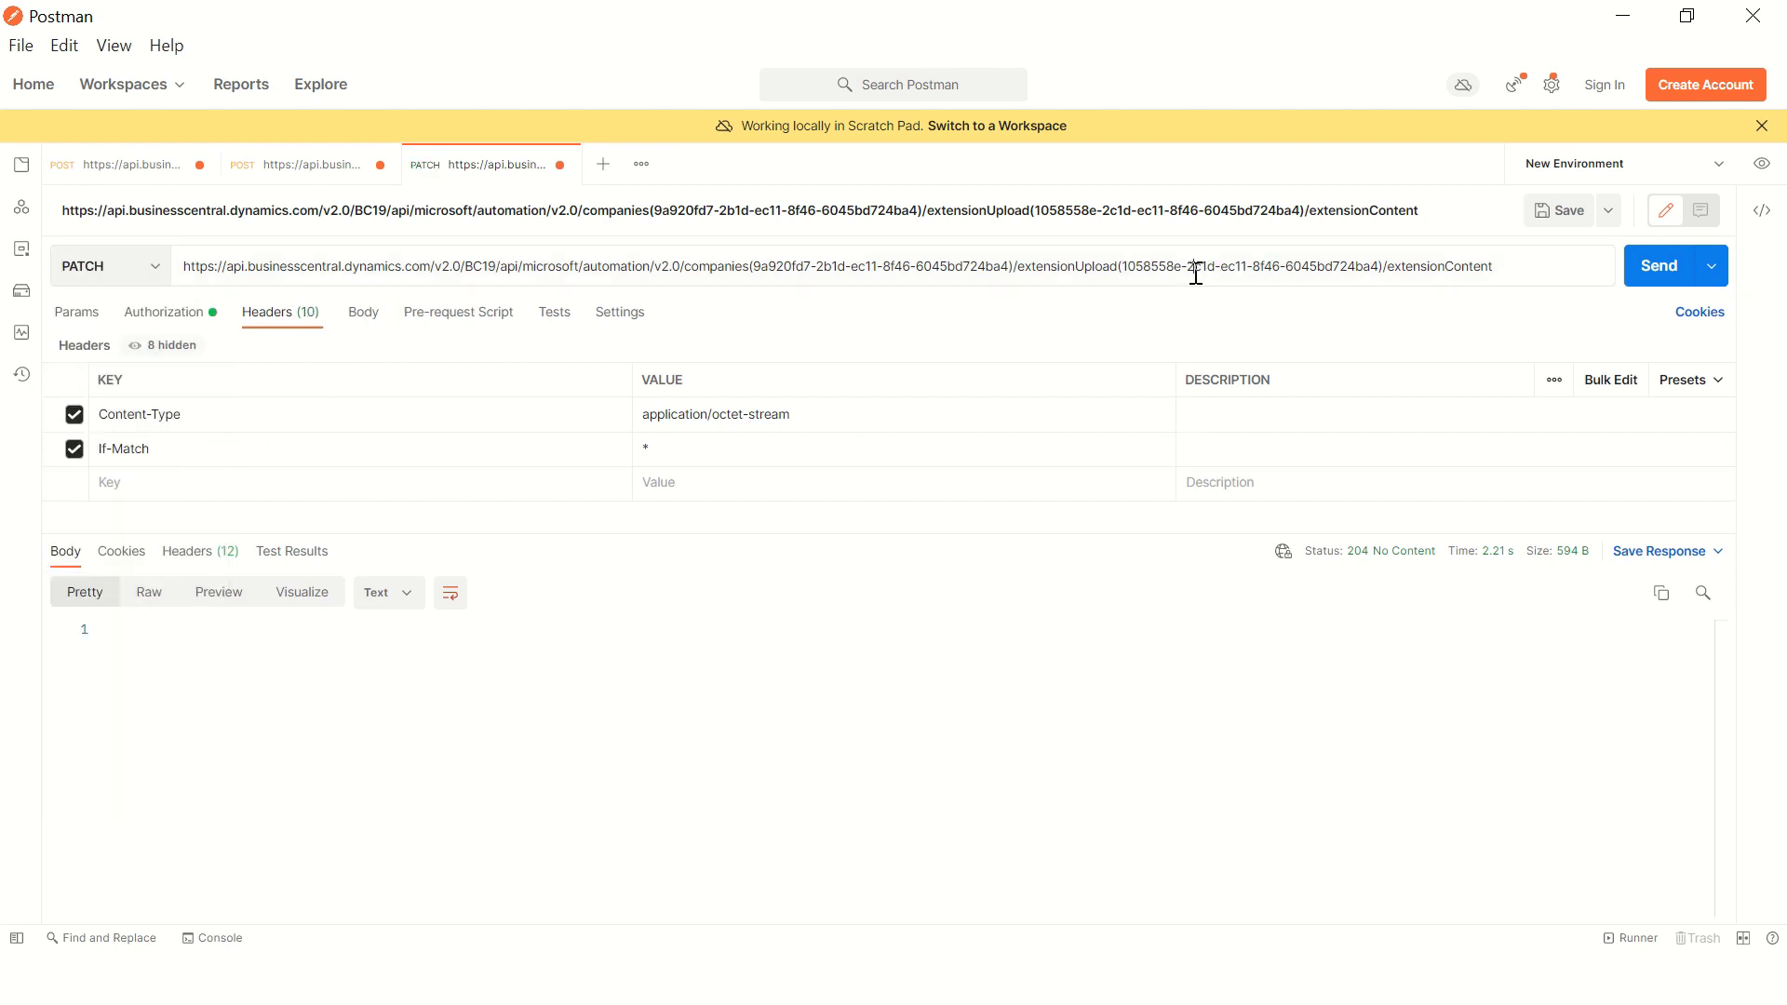
left_click(316, 177)
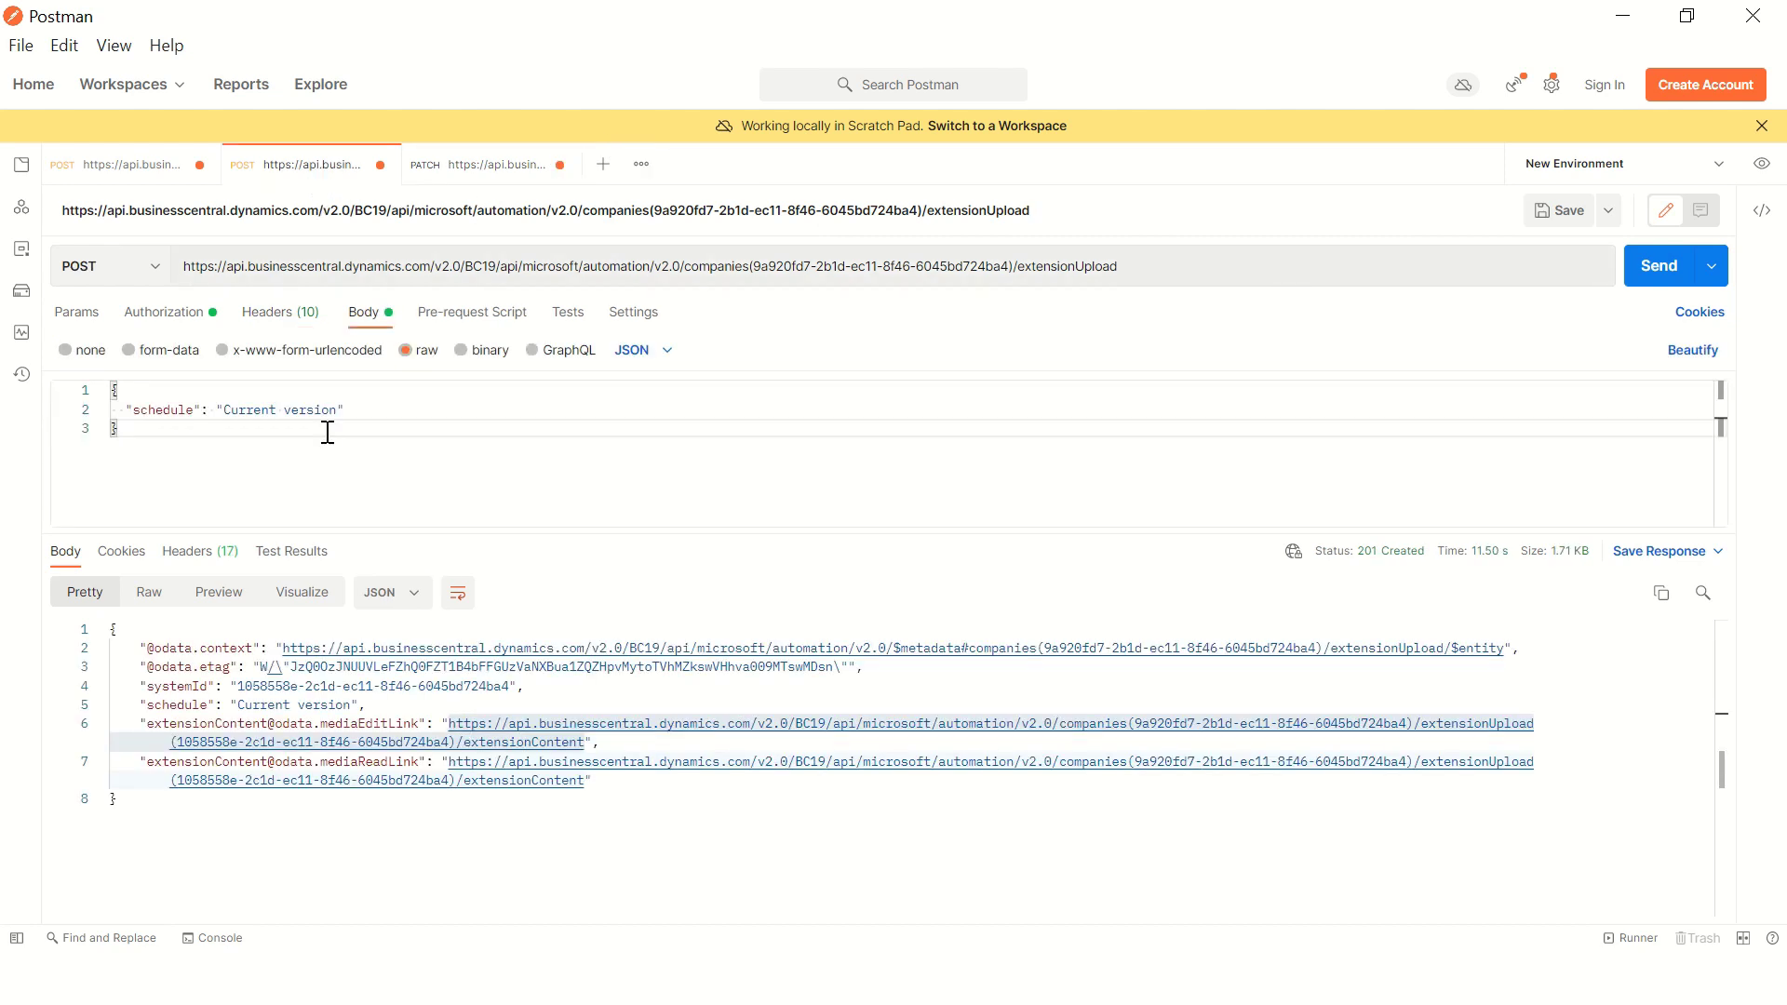
left_click(193, 686)
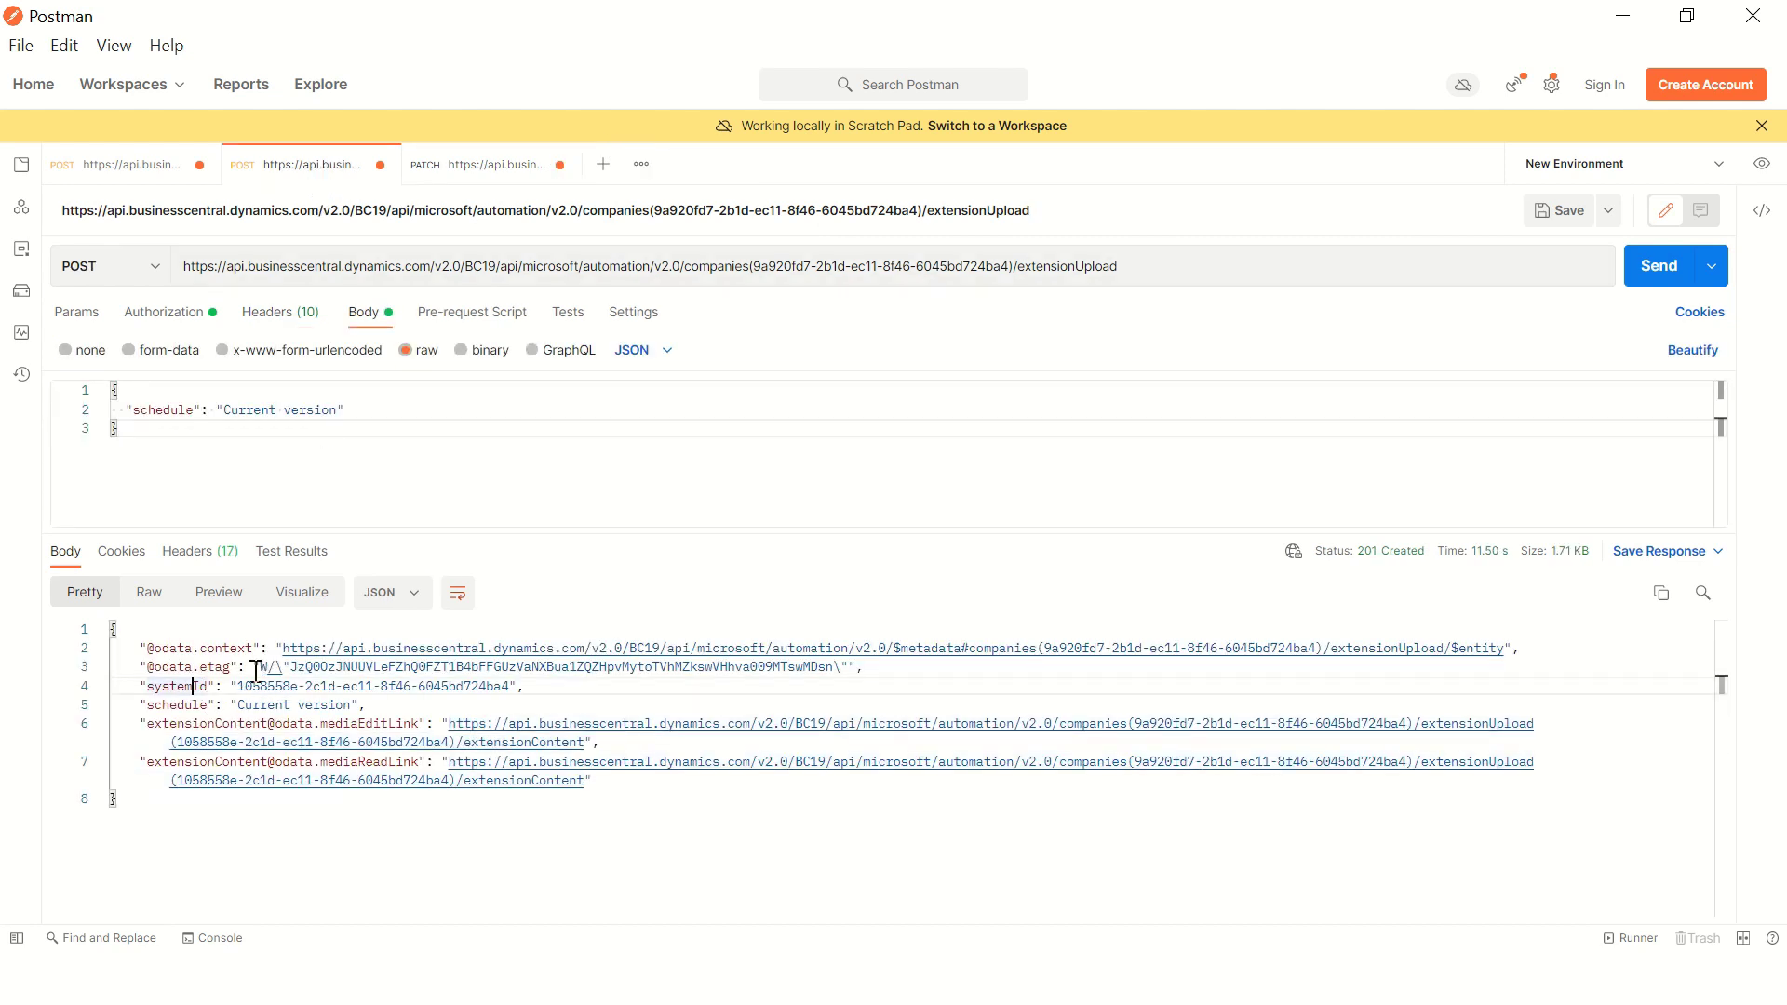
left_click_drag(263, 667, 846, 672)
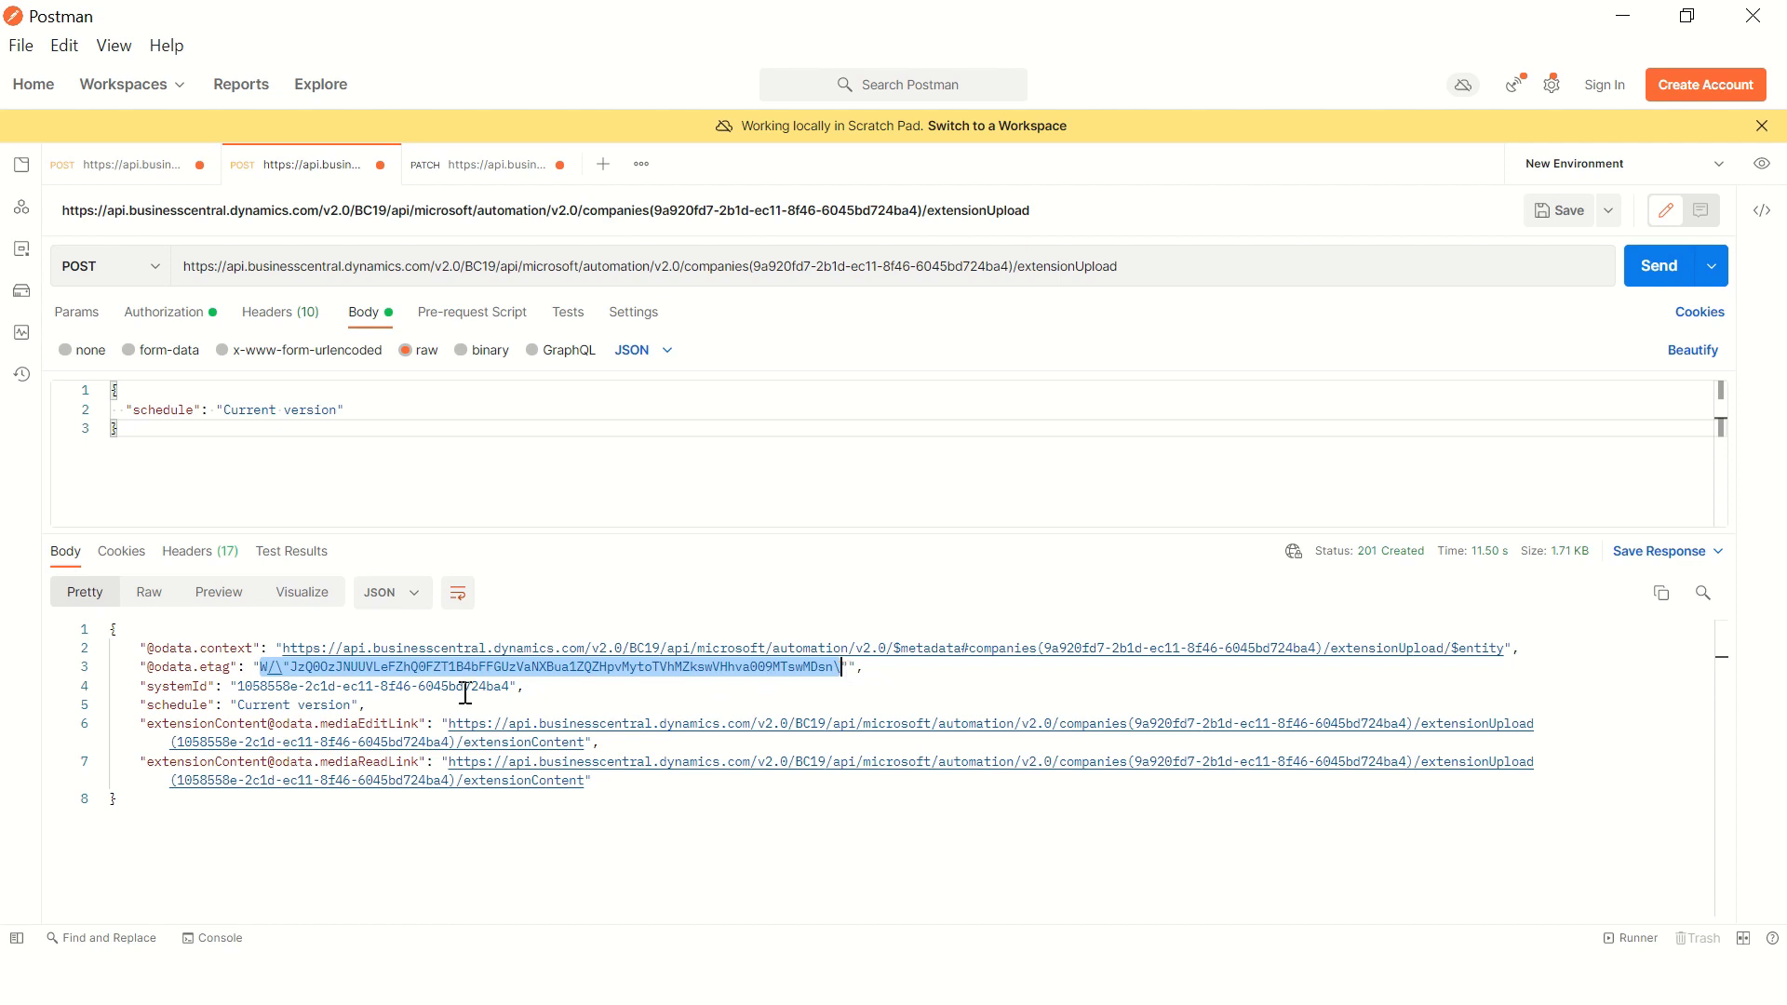
left_click(468, 175)
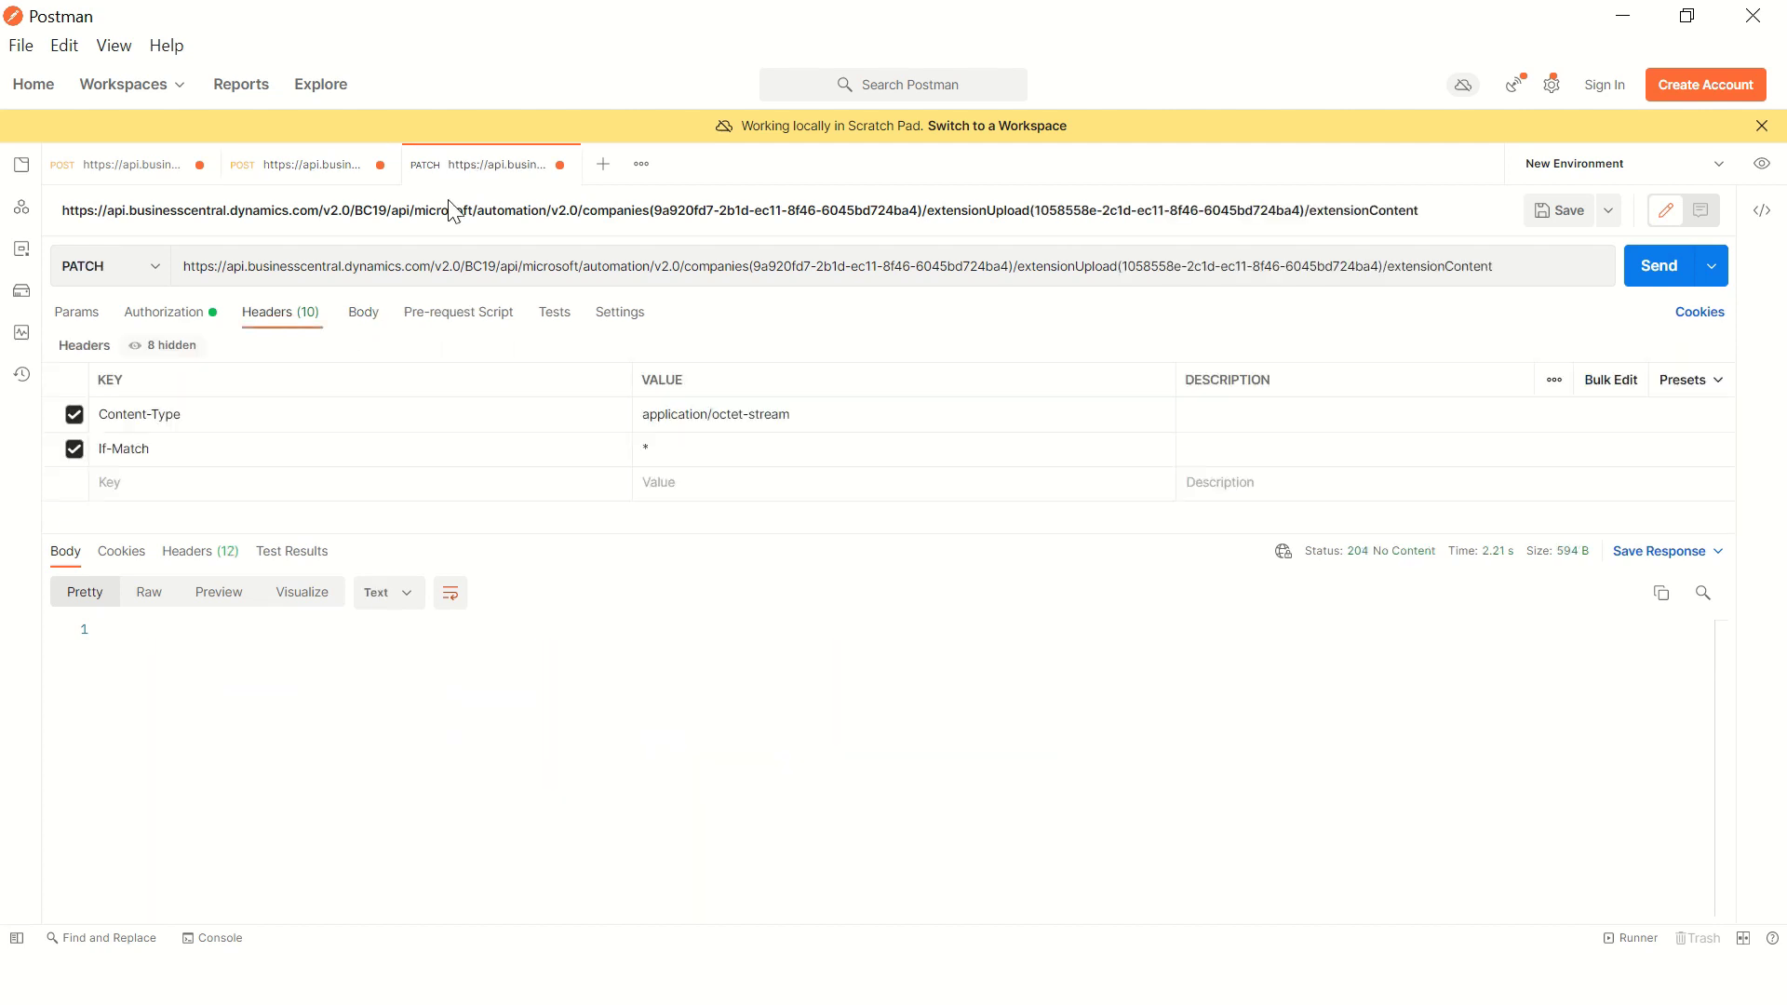
double_click(668, 448)
Step: Set the PATCH request's body to binary with the file Alle Technologies_SRM Accelerator_1.0.0.0.app from the AlletecIP\SRM folder on drive E
left_click(364, 316)
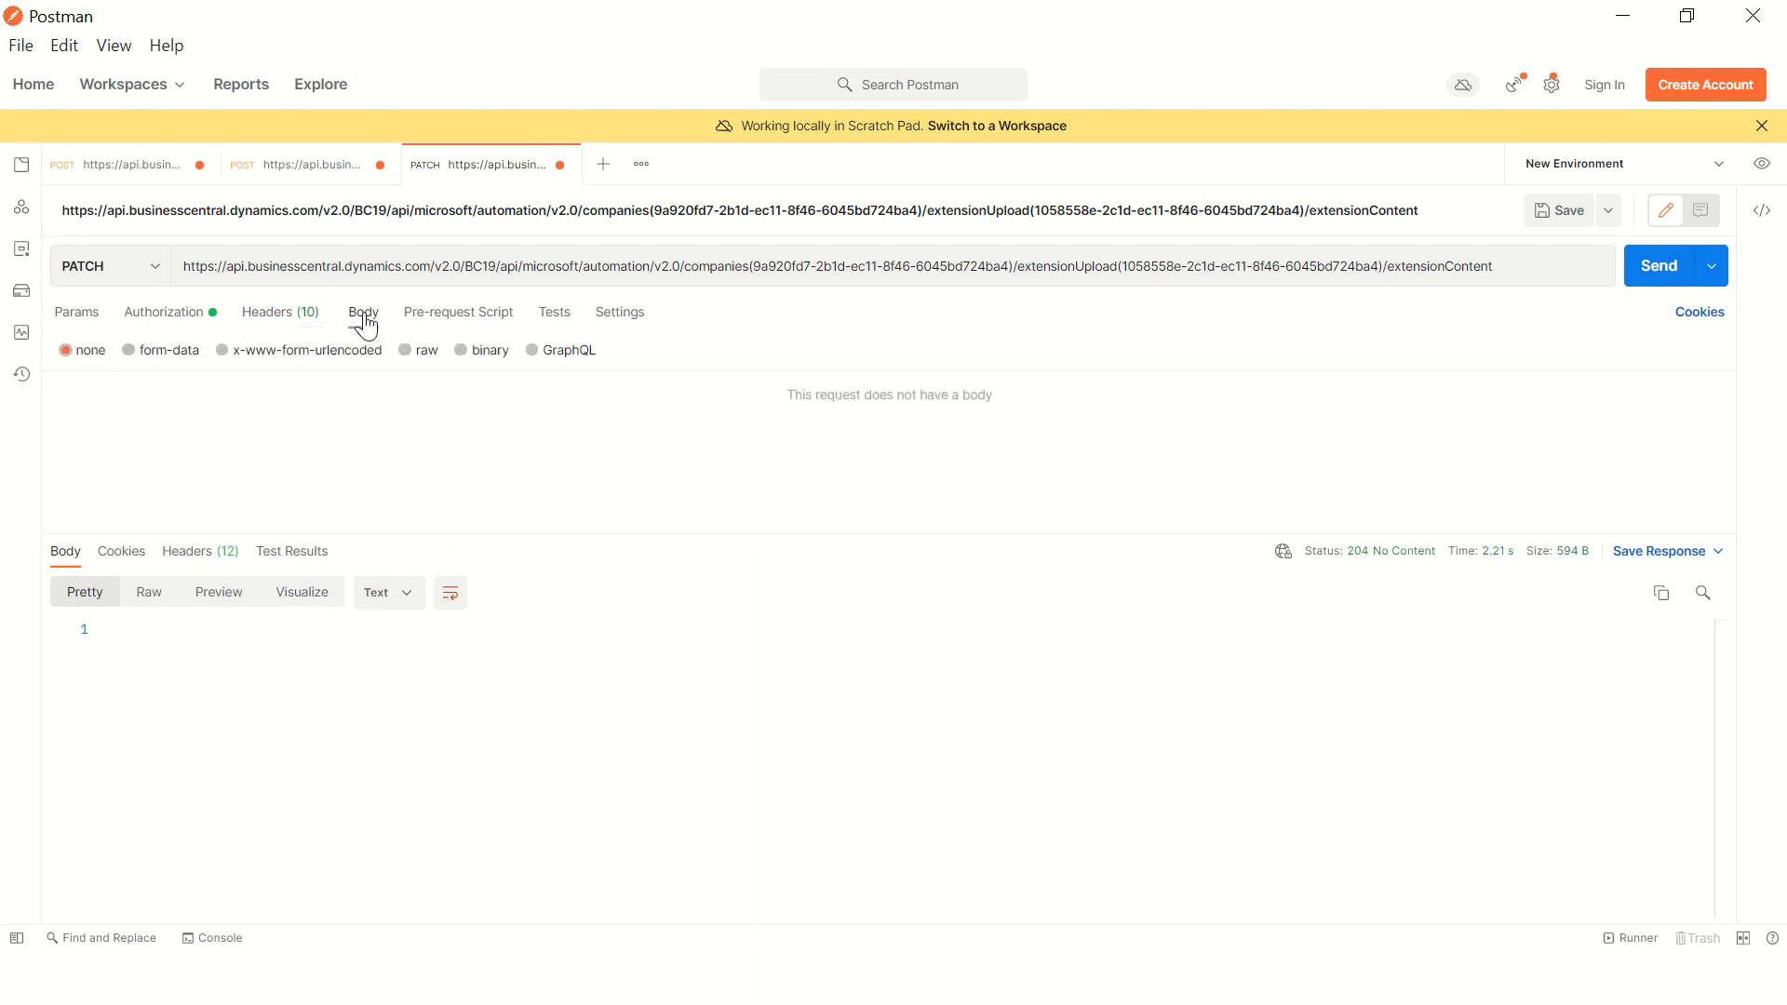
left_click(461, 351)
left_click(120, 394)
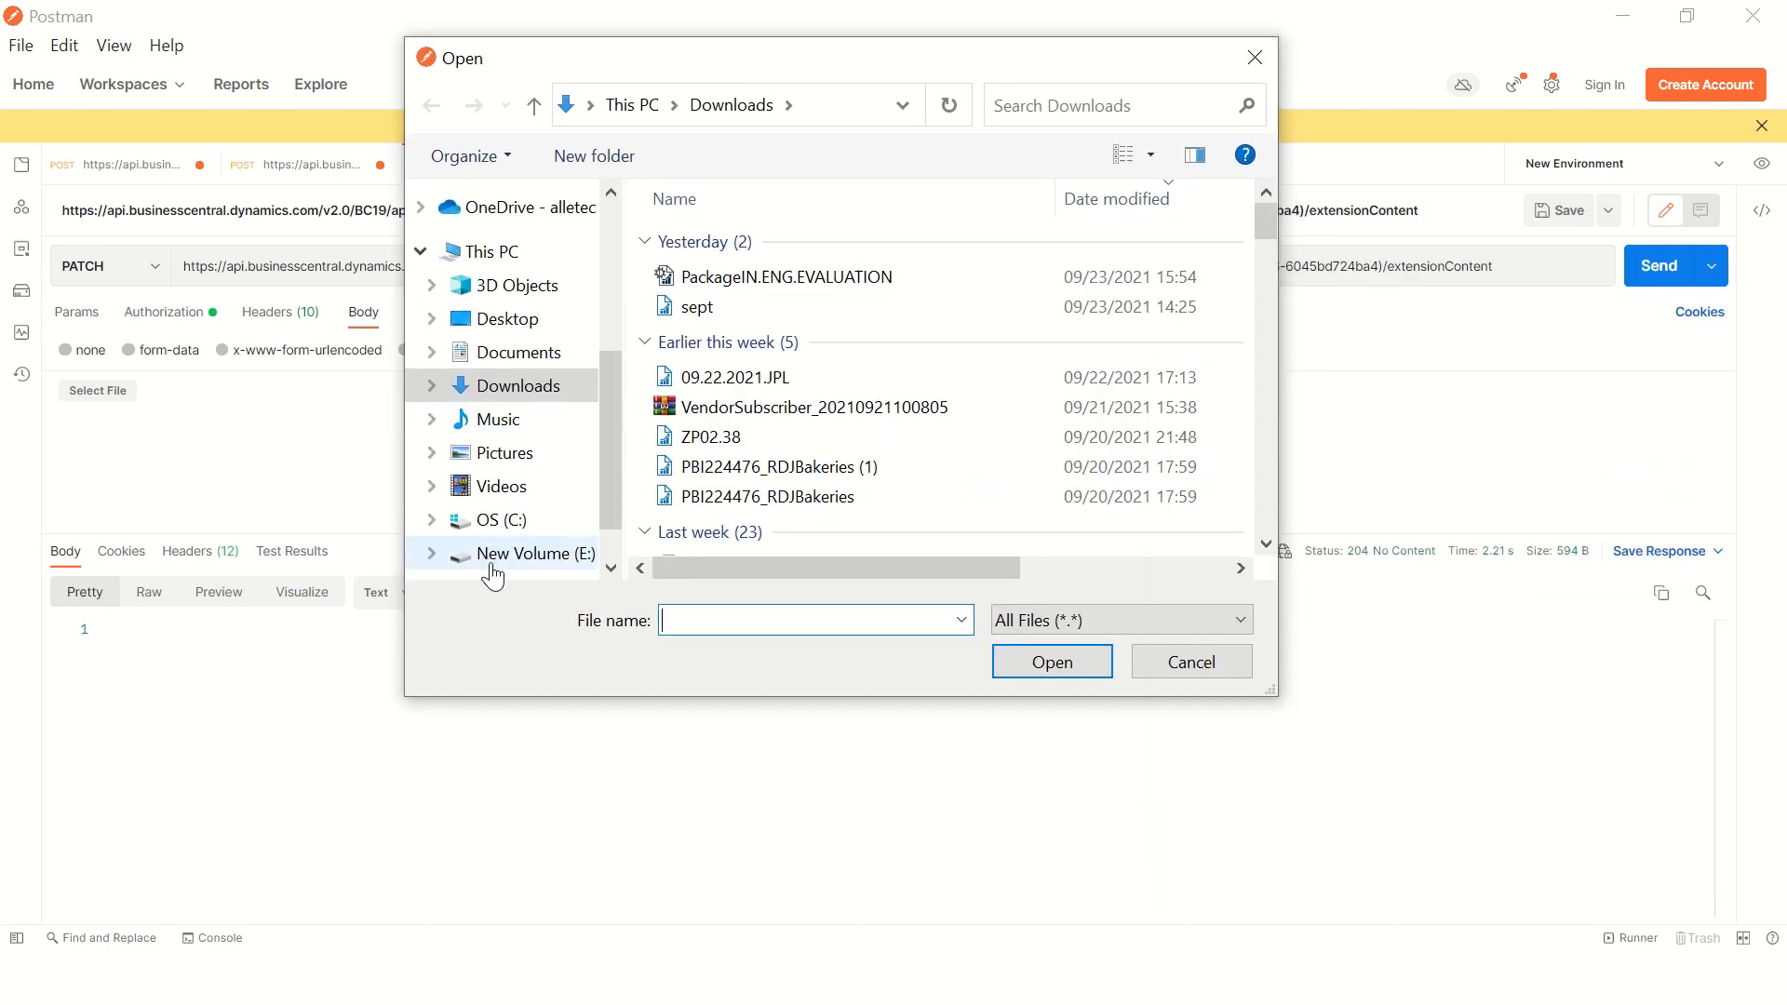
left_click(492, 565)
left_click(707, 444)
scroll(710, 396, "down", 5)
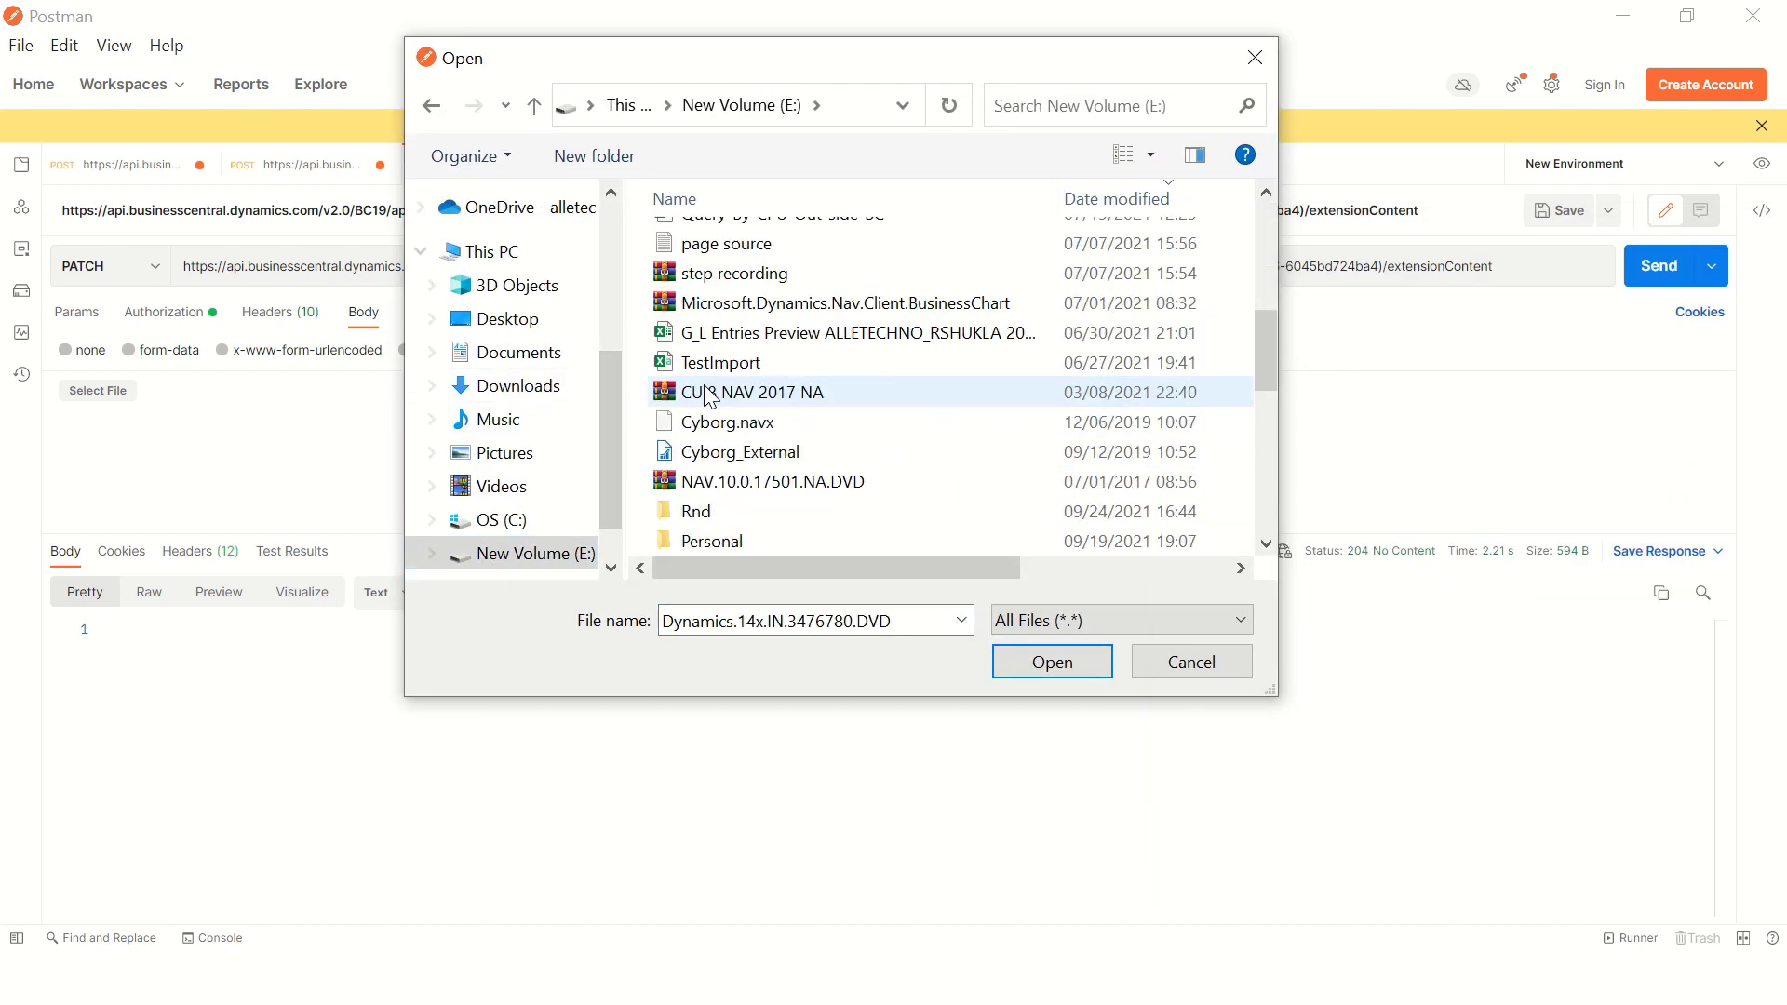
scroll(710, 396, "down", 3)
double_click(735, 337)
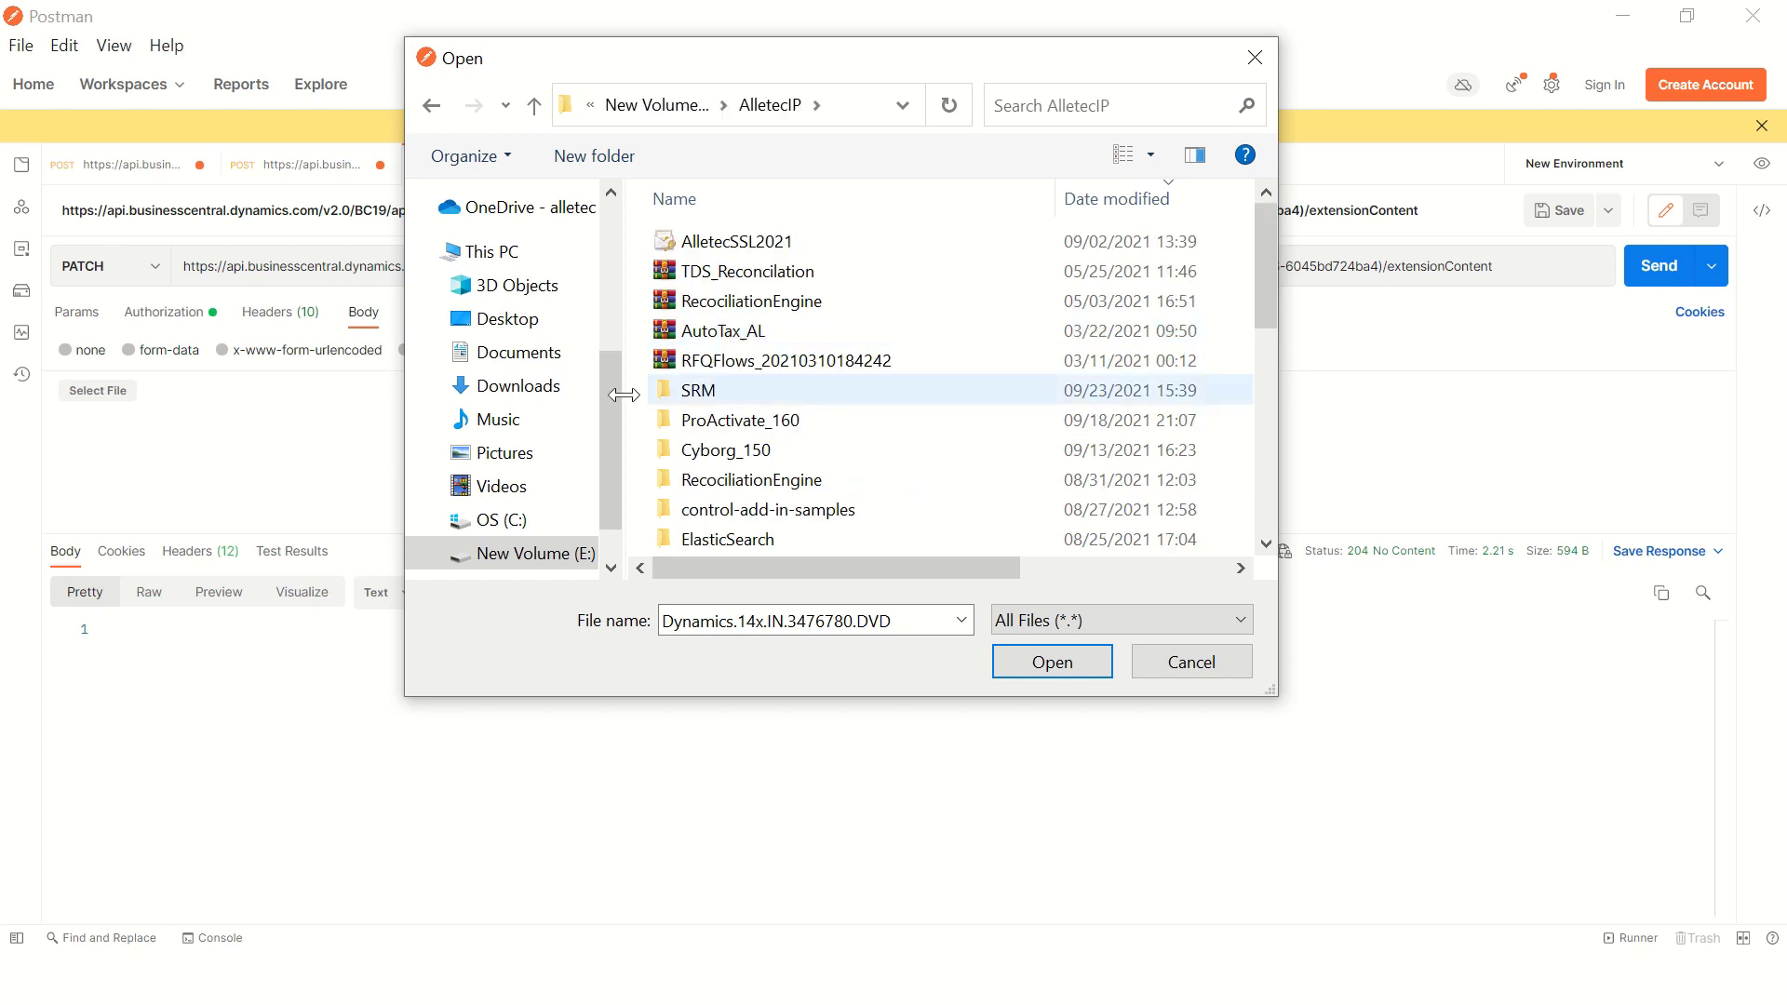
double_click(689, 383)
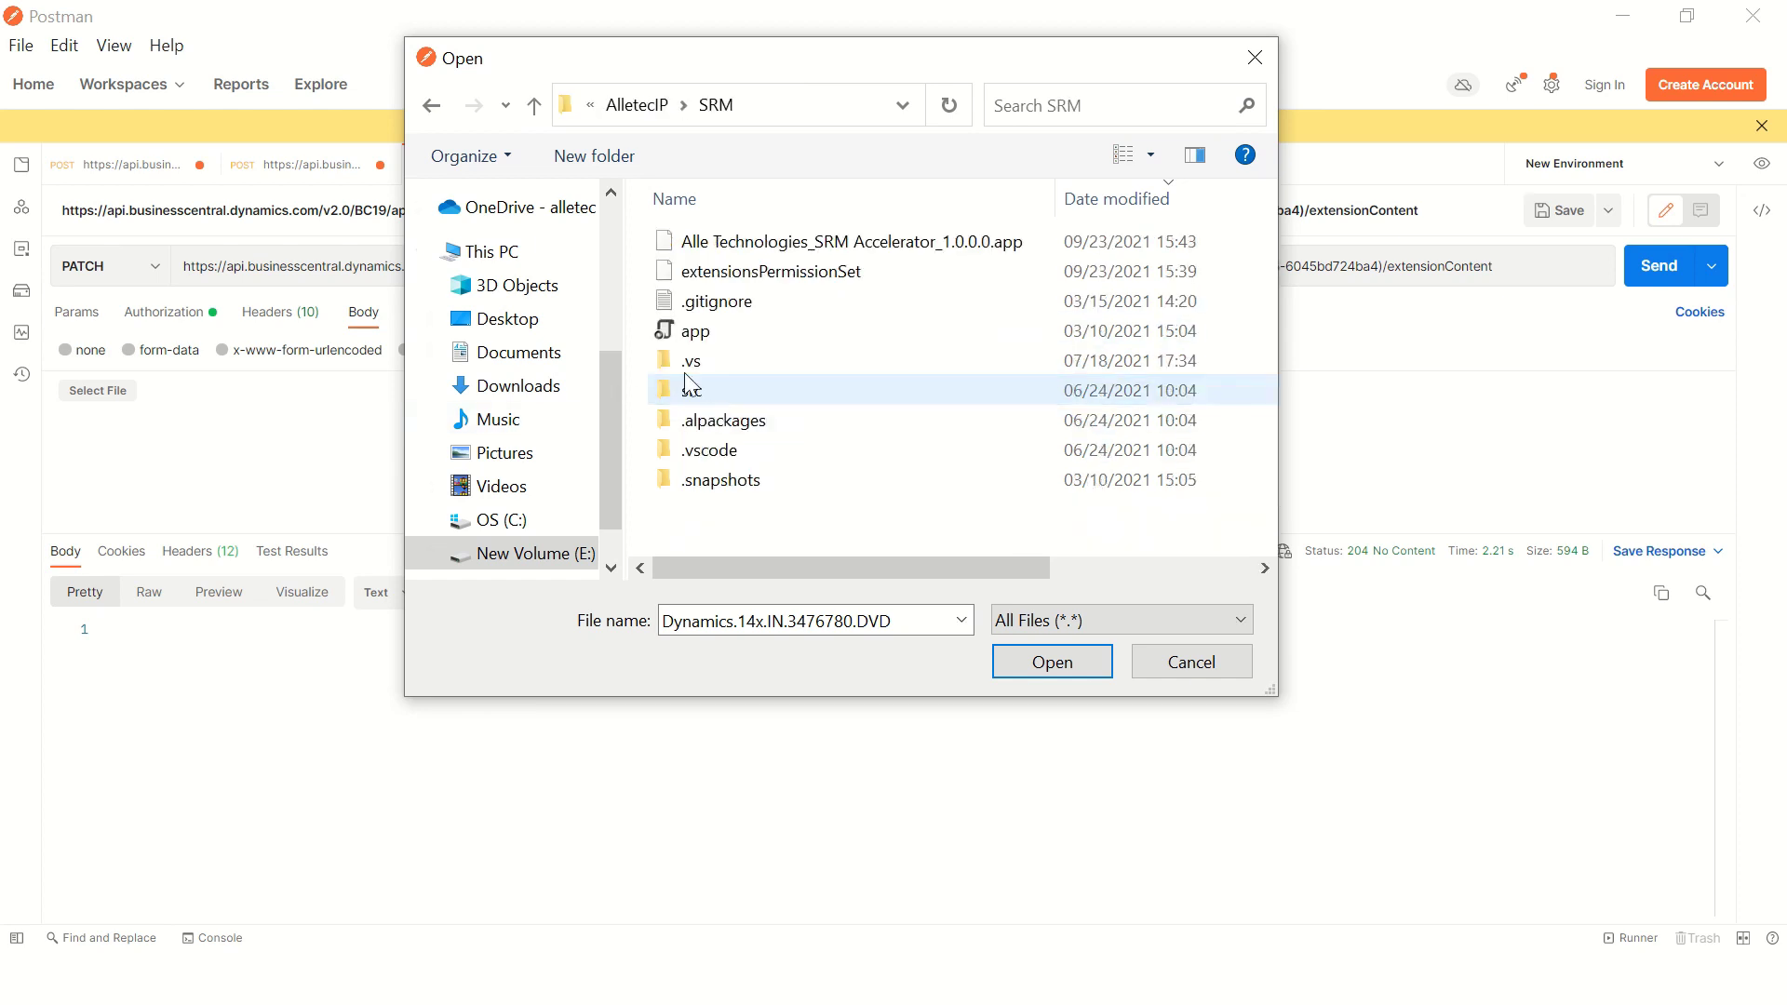
double_click(791, 244)
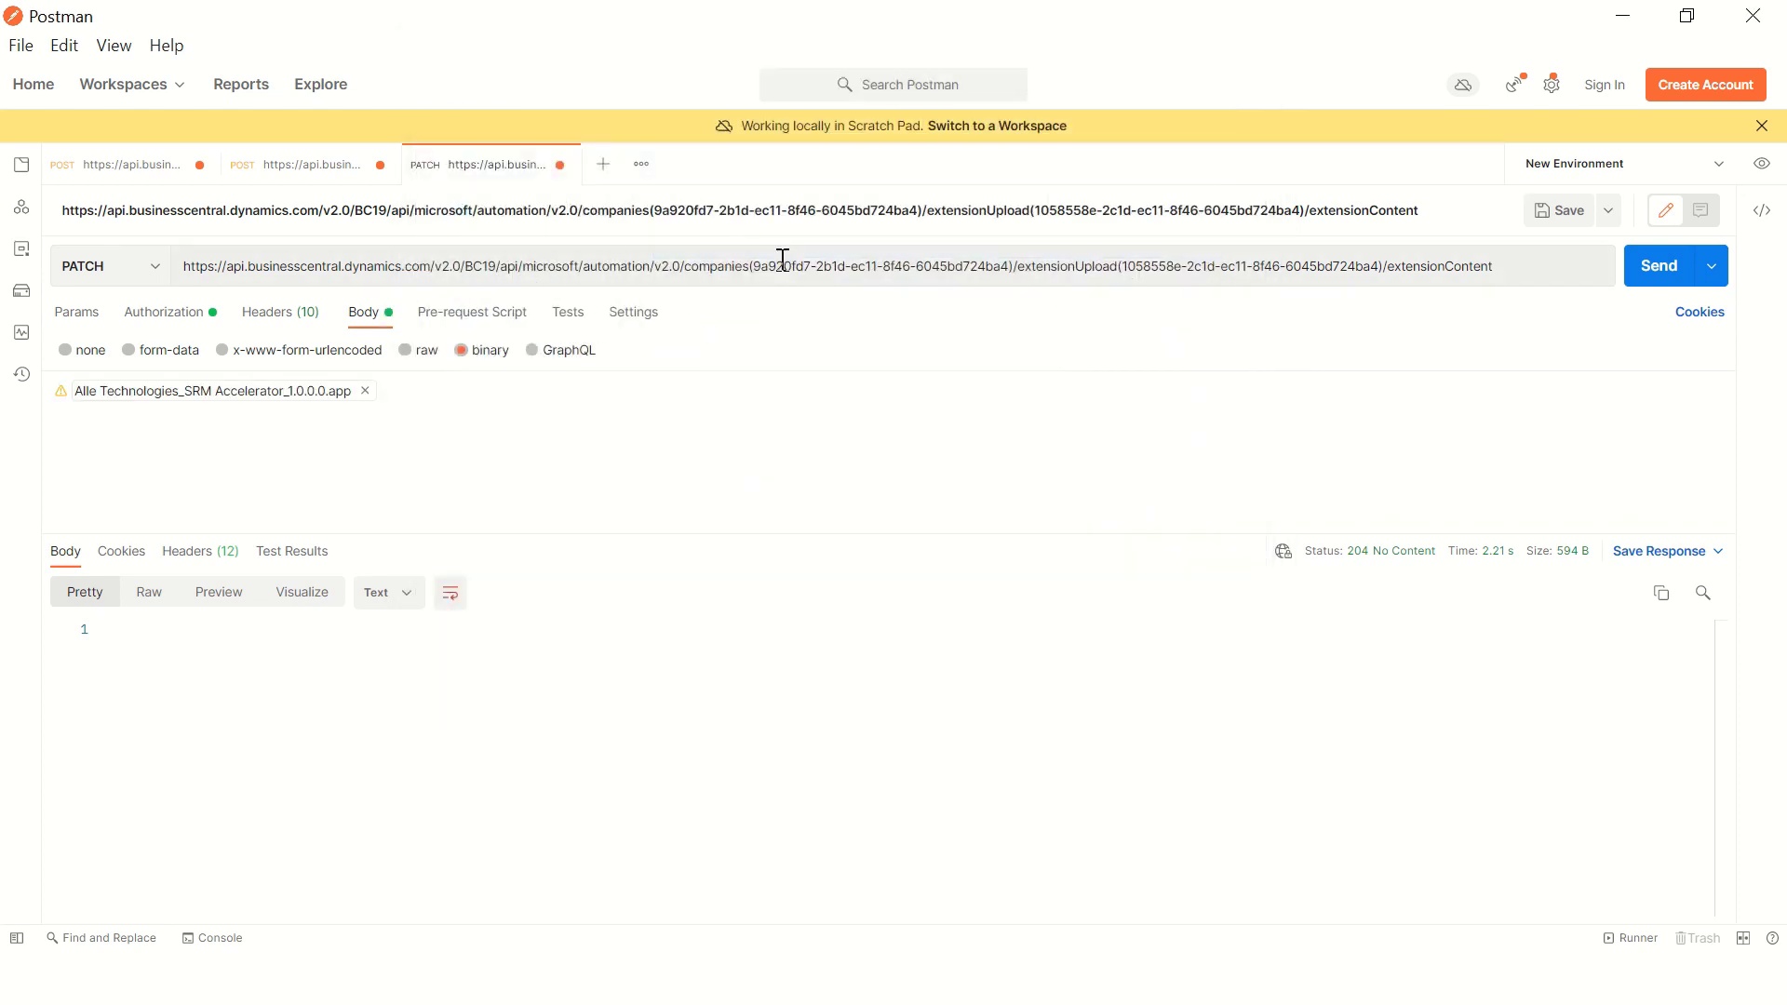
Step: Recheck the PATCH request's authorization, body and headers, send it and inspect the response status
left_click(193, 315)
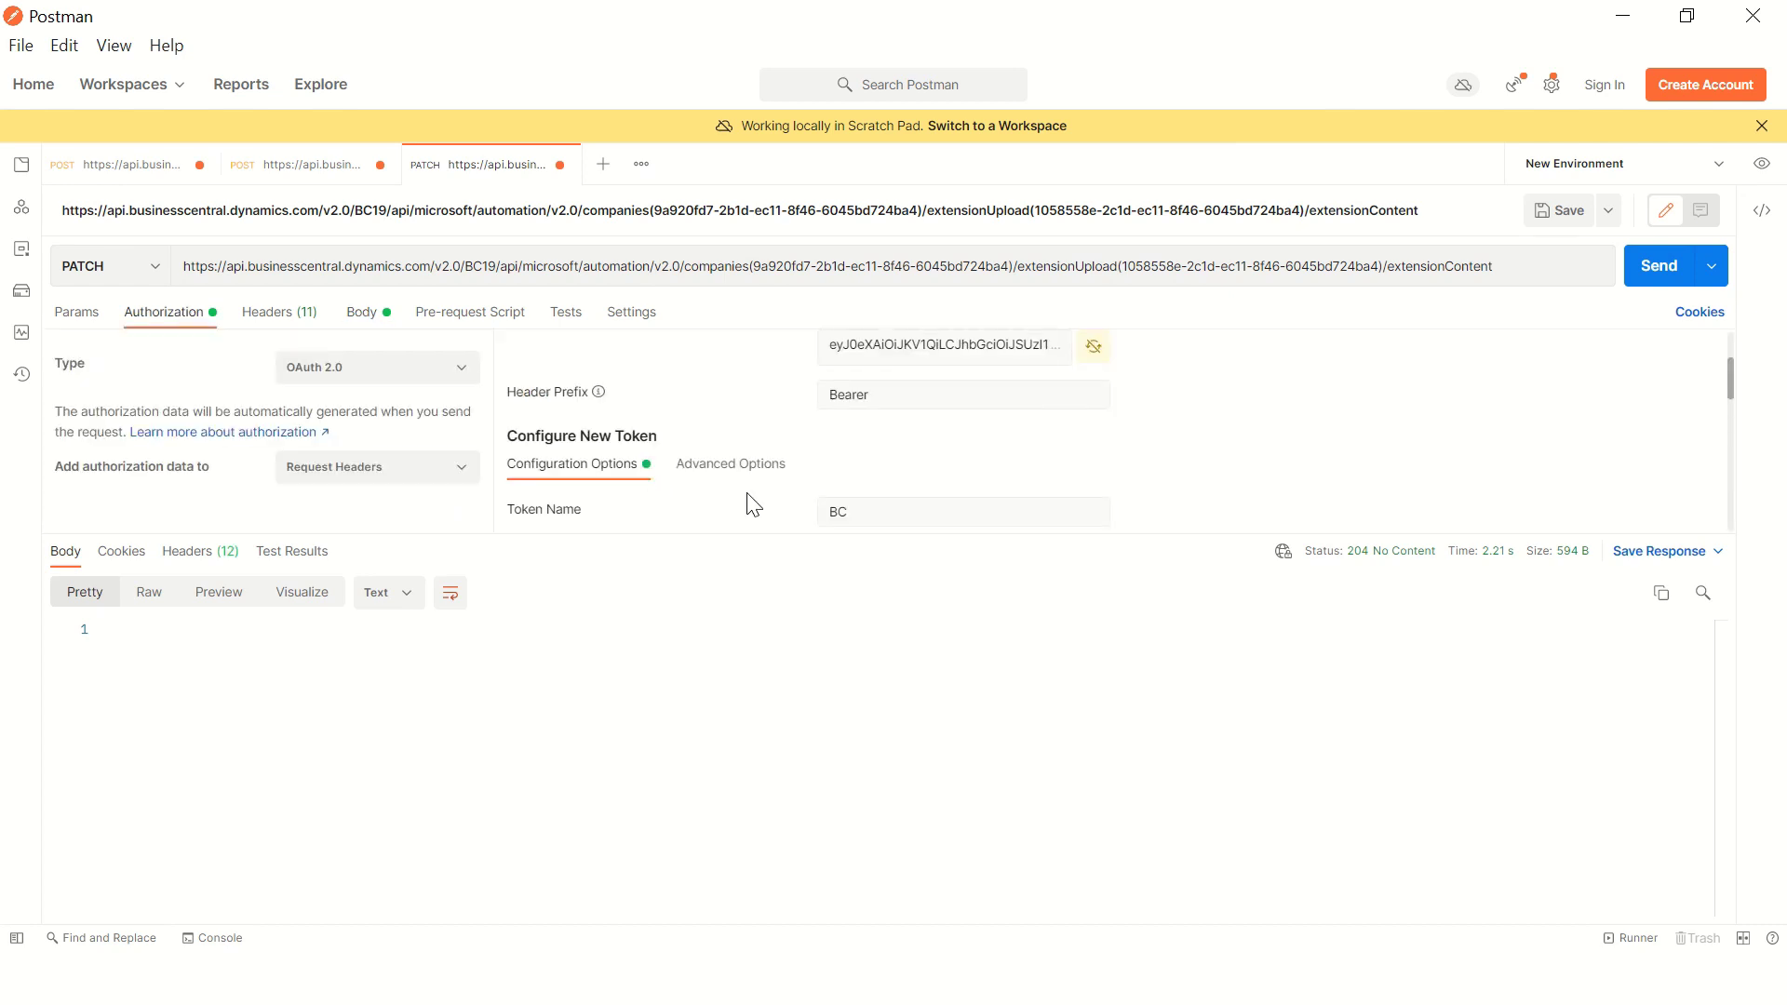
left_click(367, 312)
left_click(257, 317)
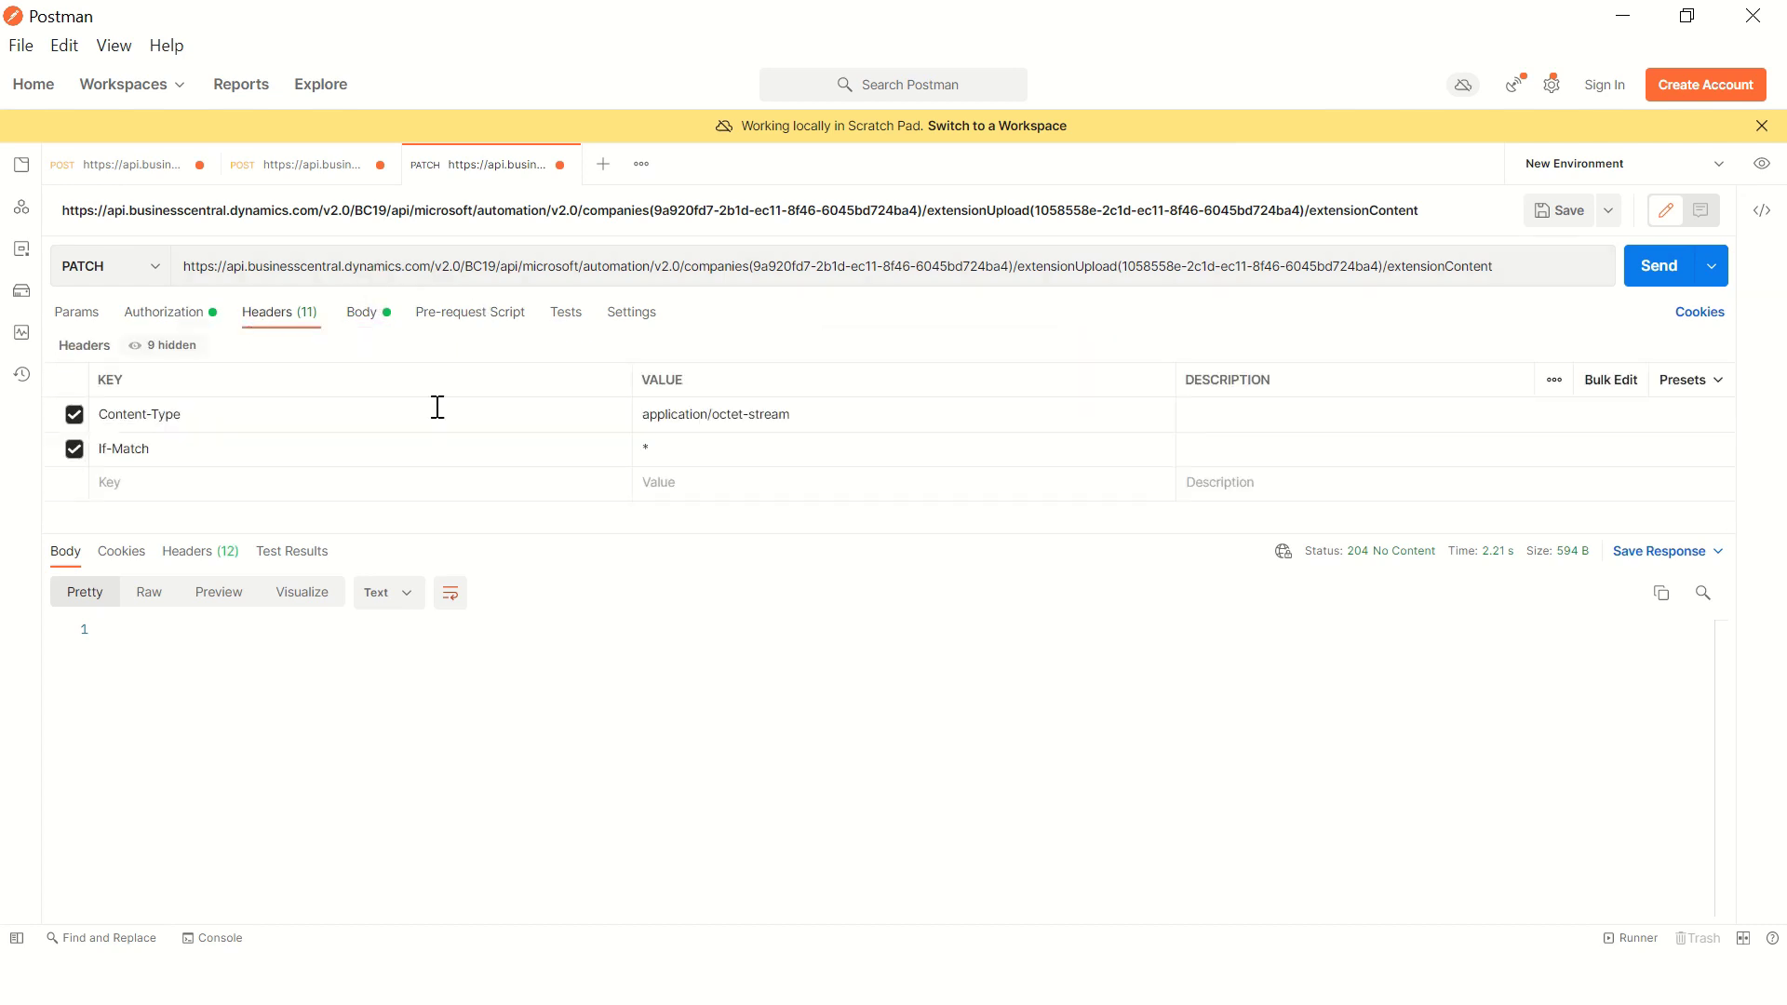
left_click(1641, 279)
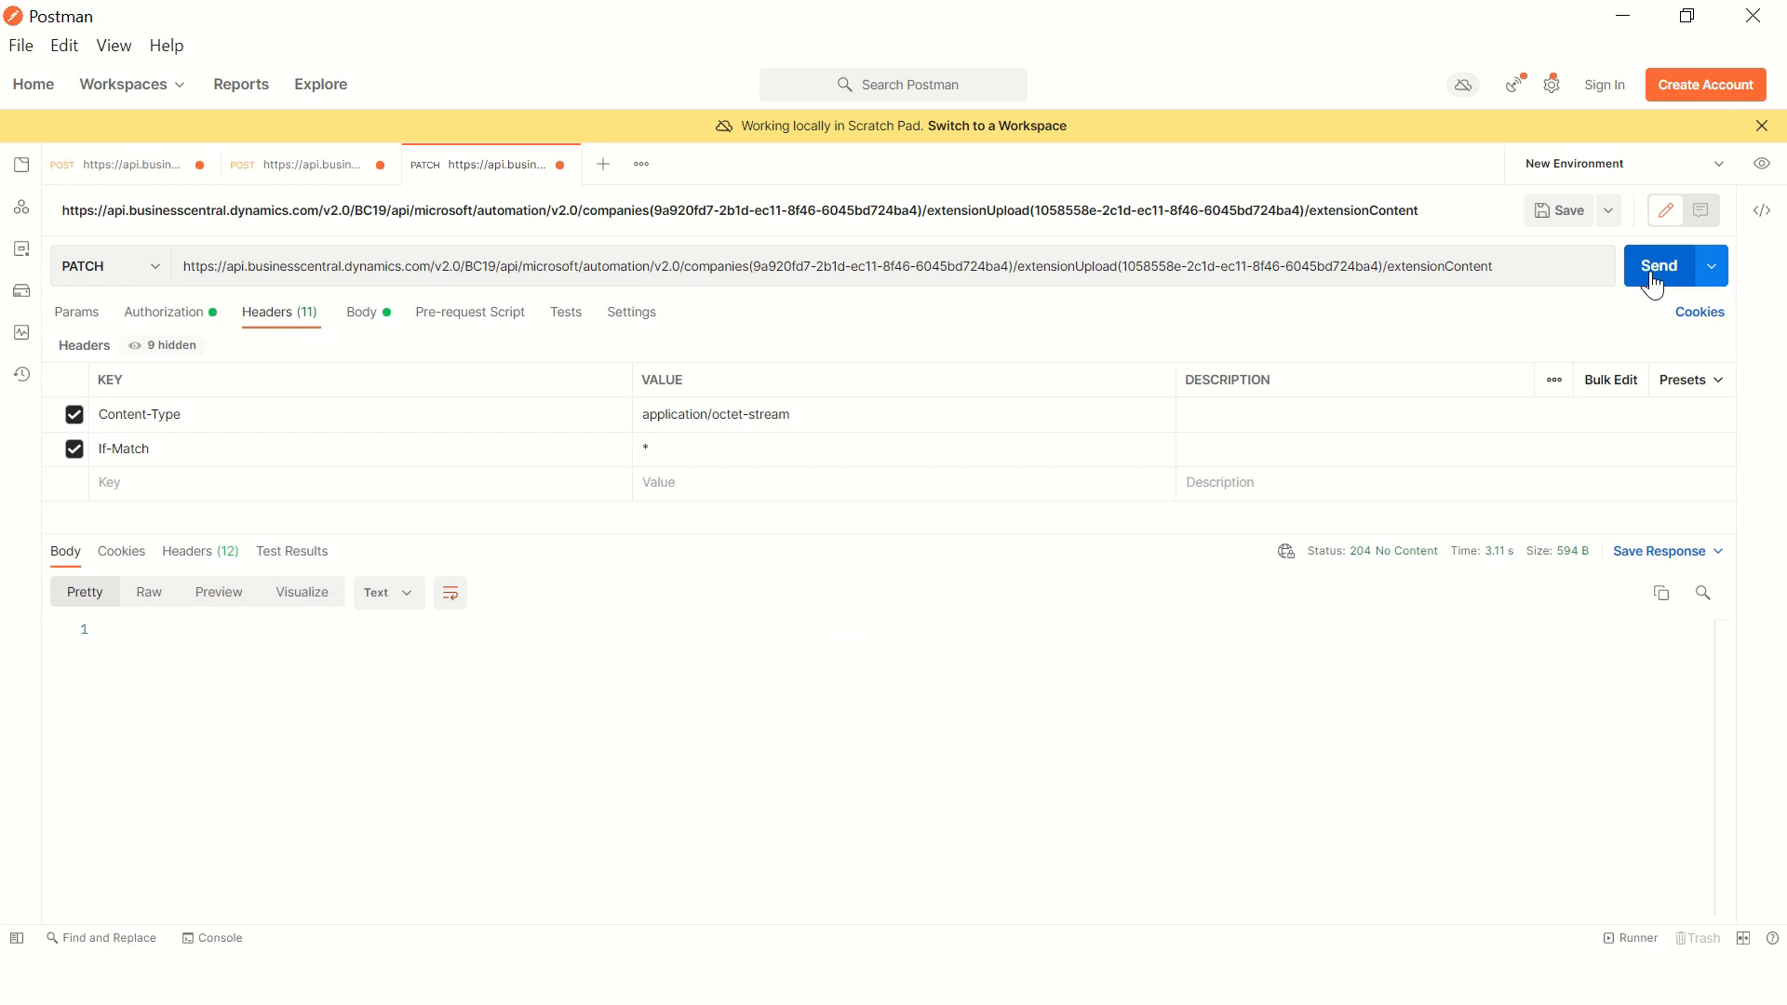
mouse_move(1359, 560)
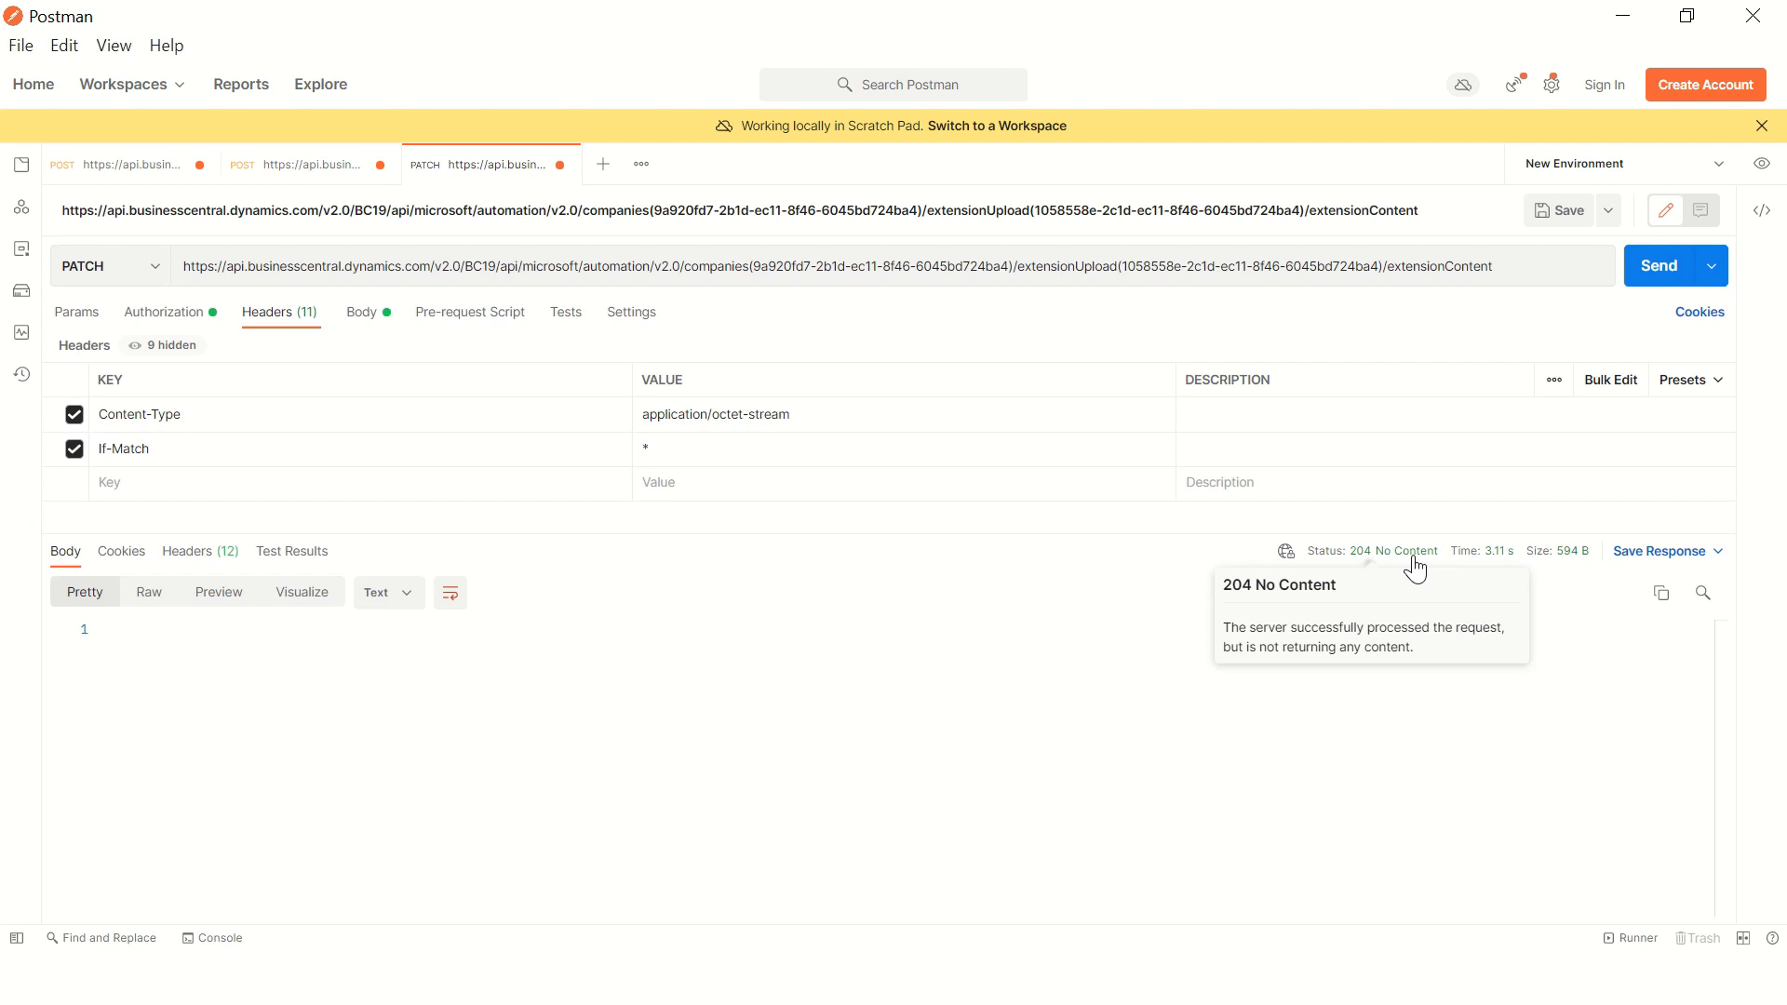
Step: Switch to Business Central and check the Extension Deployment Status page from Installed Extensions
key("alt+Tab")
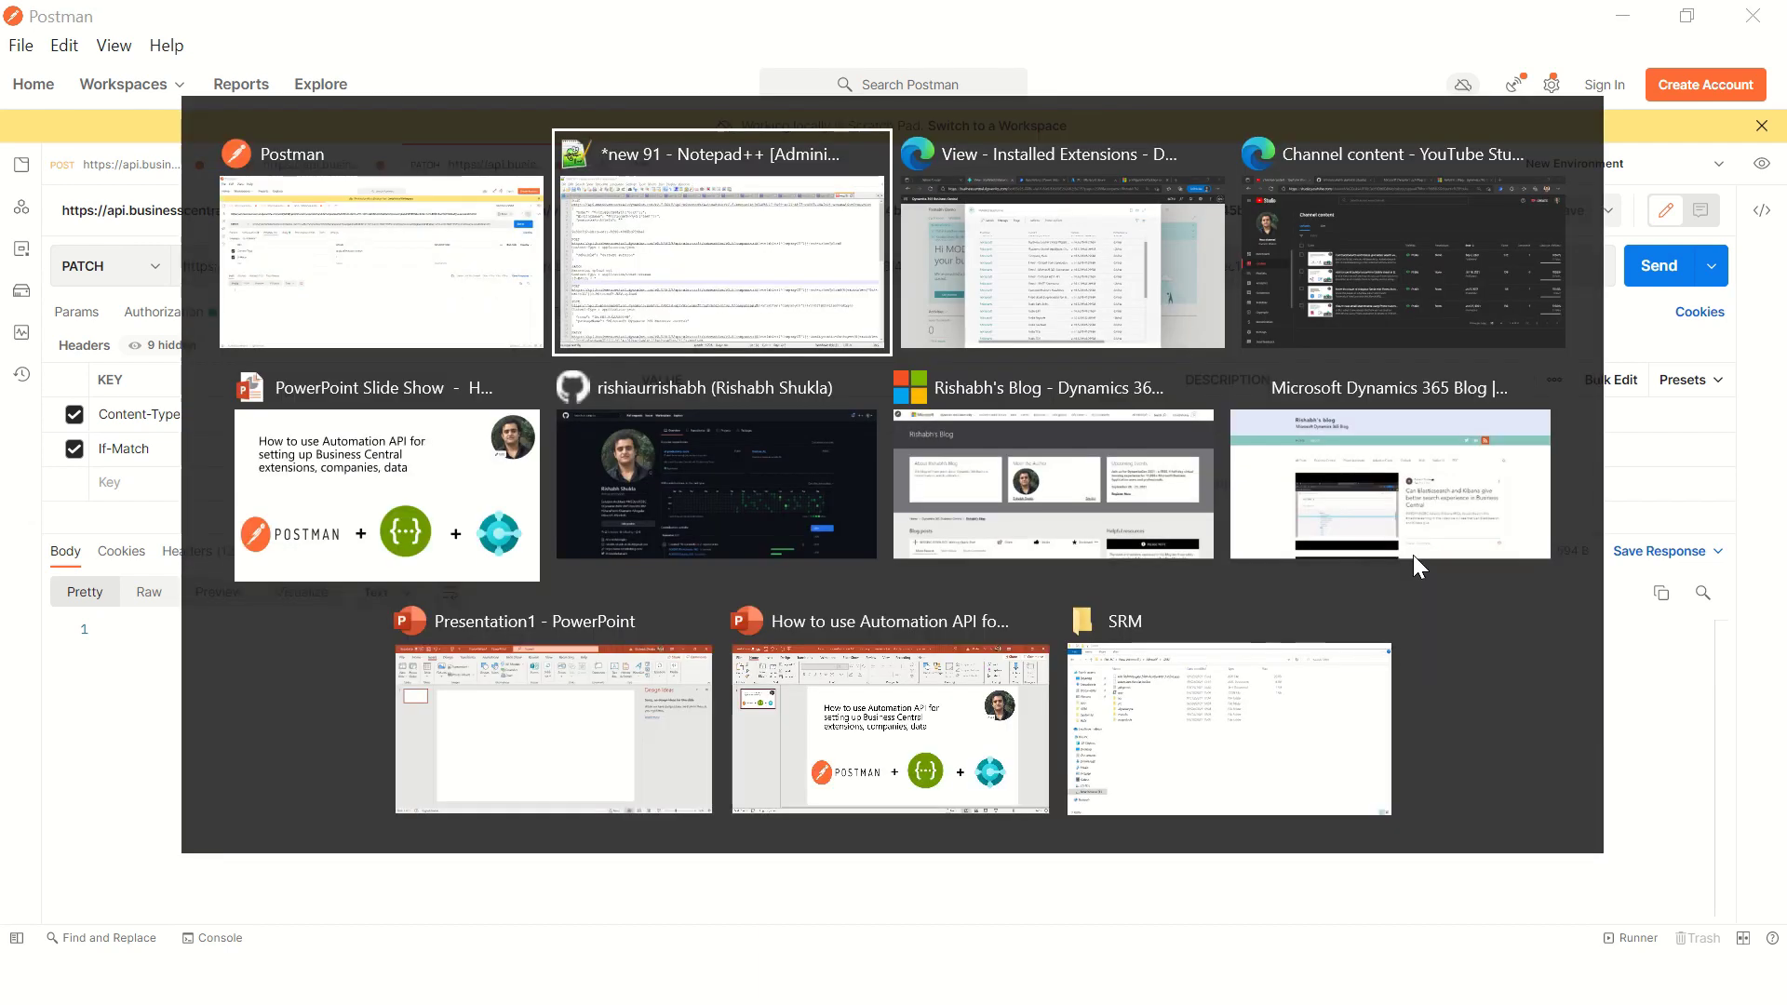
key("alt+Tab")
left_click(738, 259)
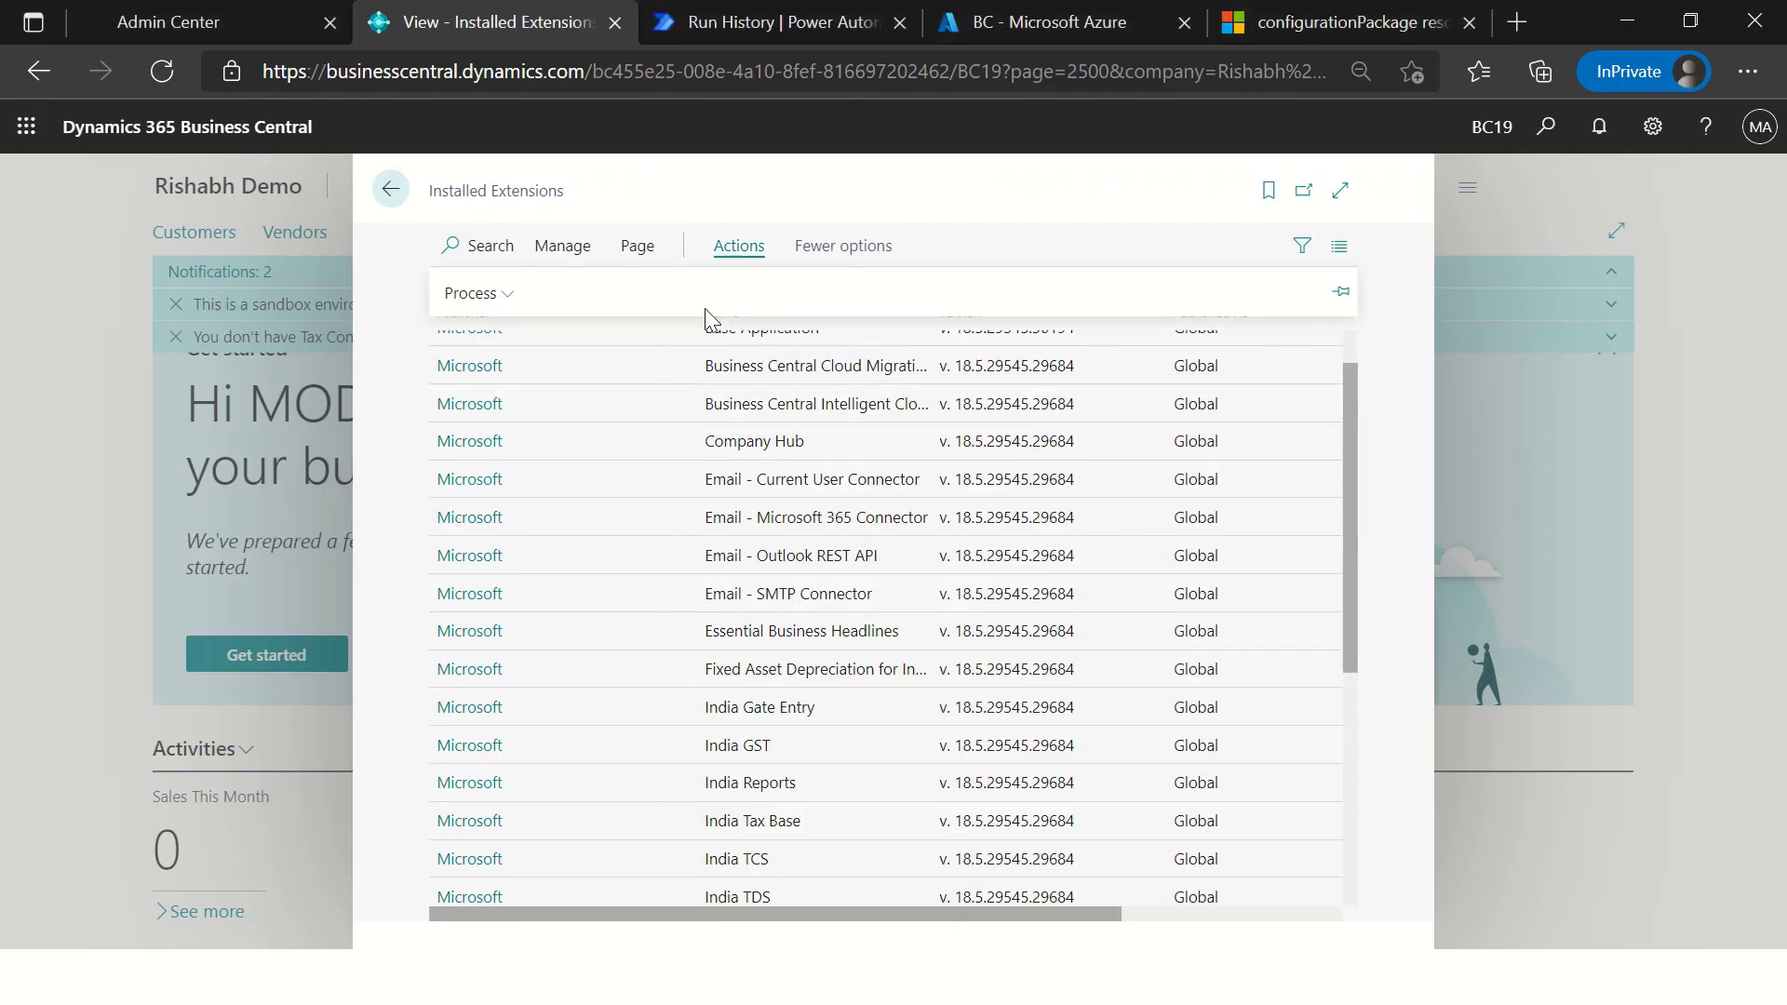
left_click(561, 260)
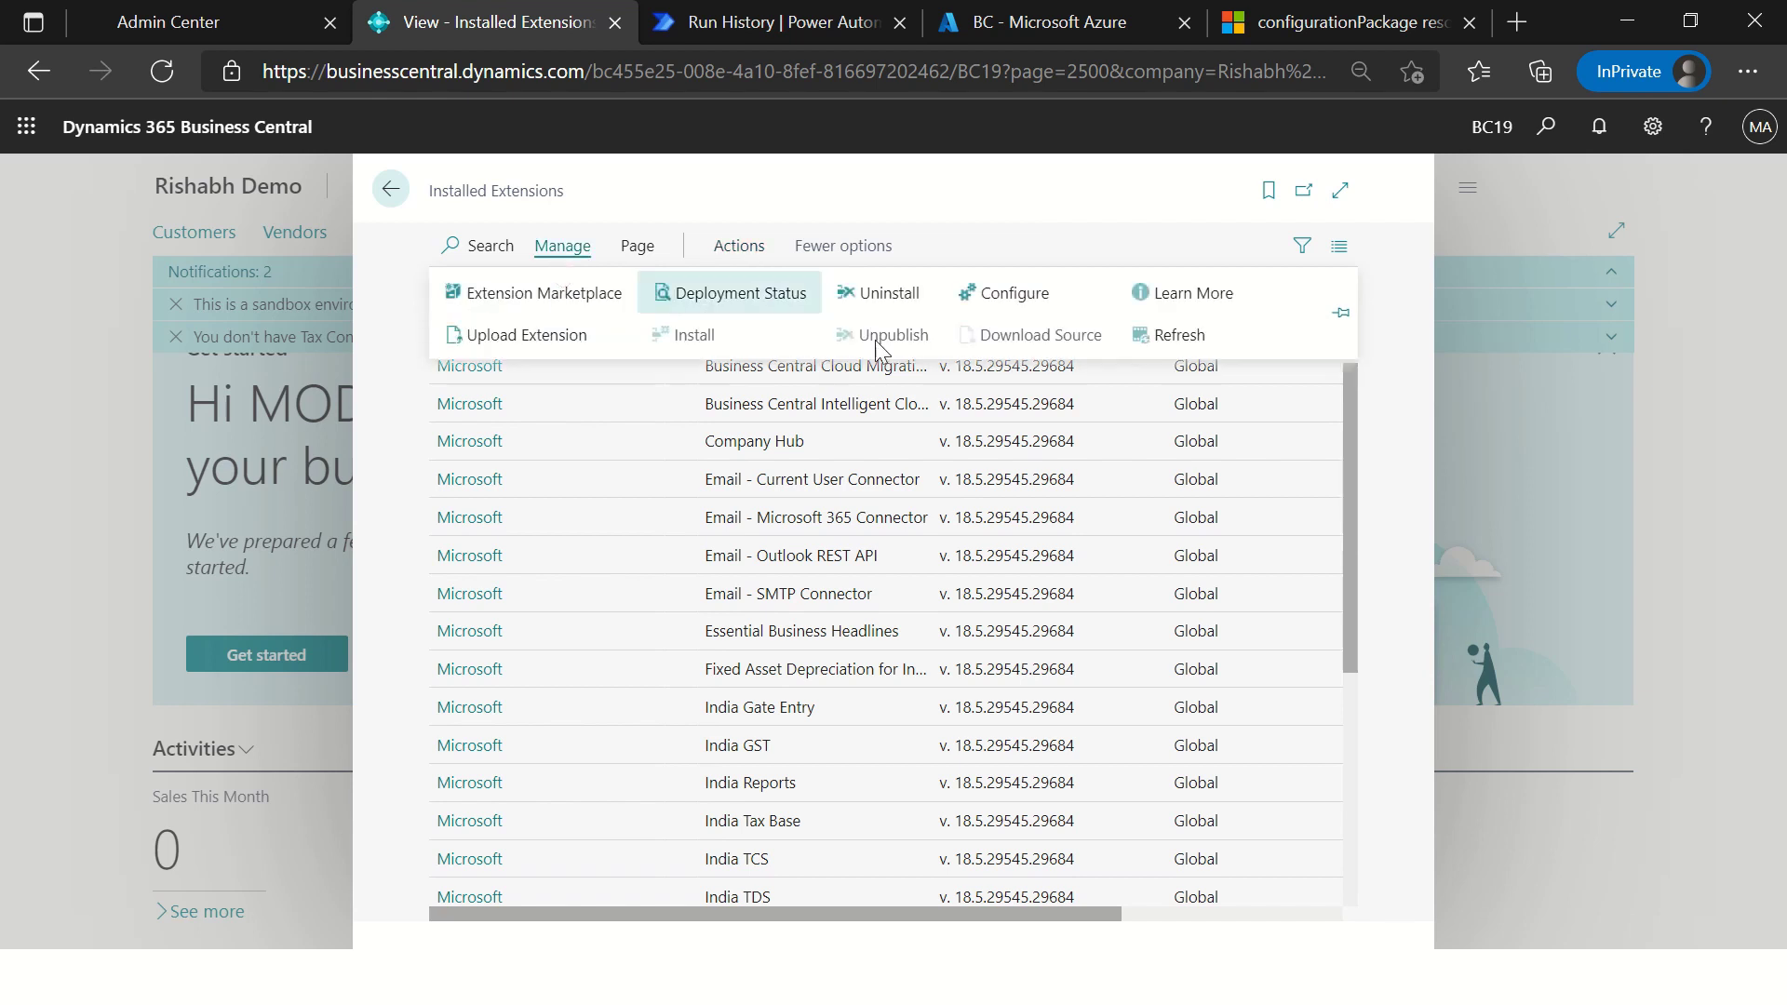
left_click(735, 294)
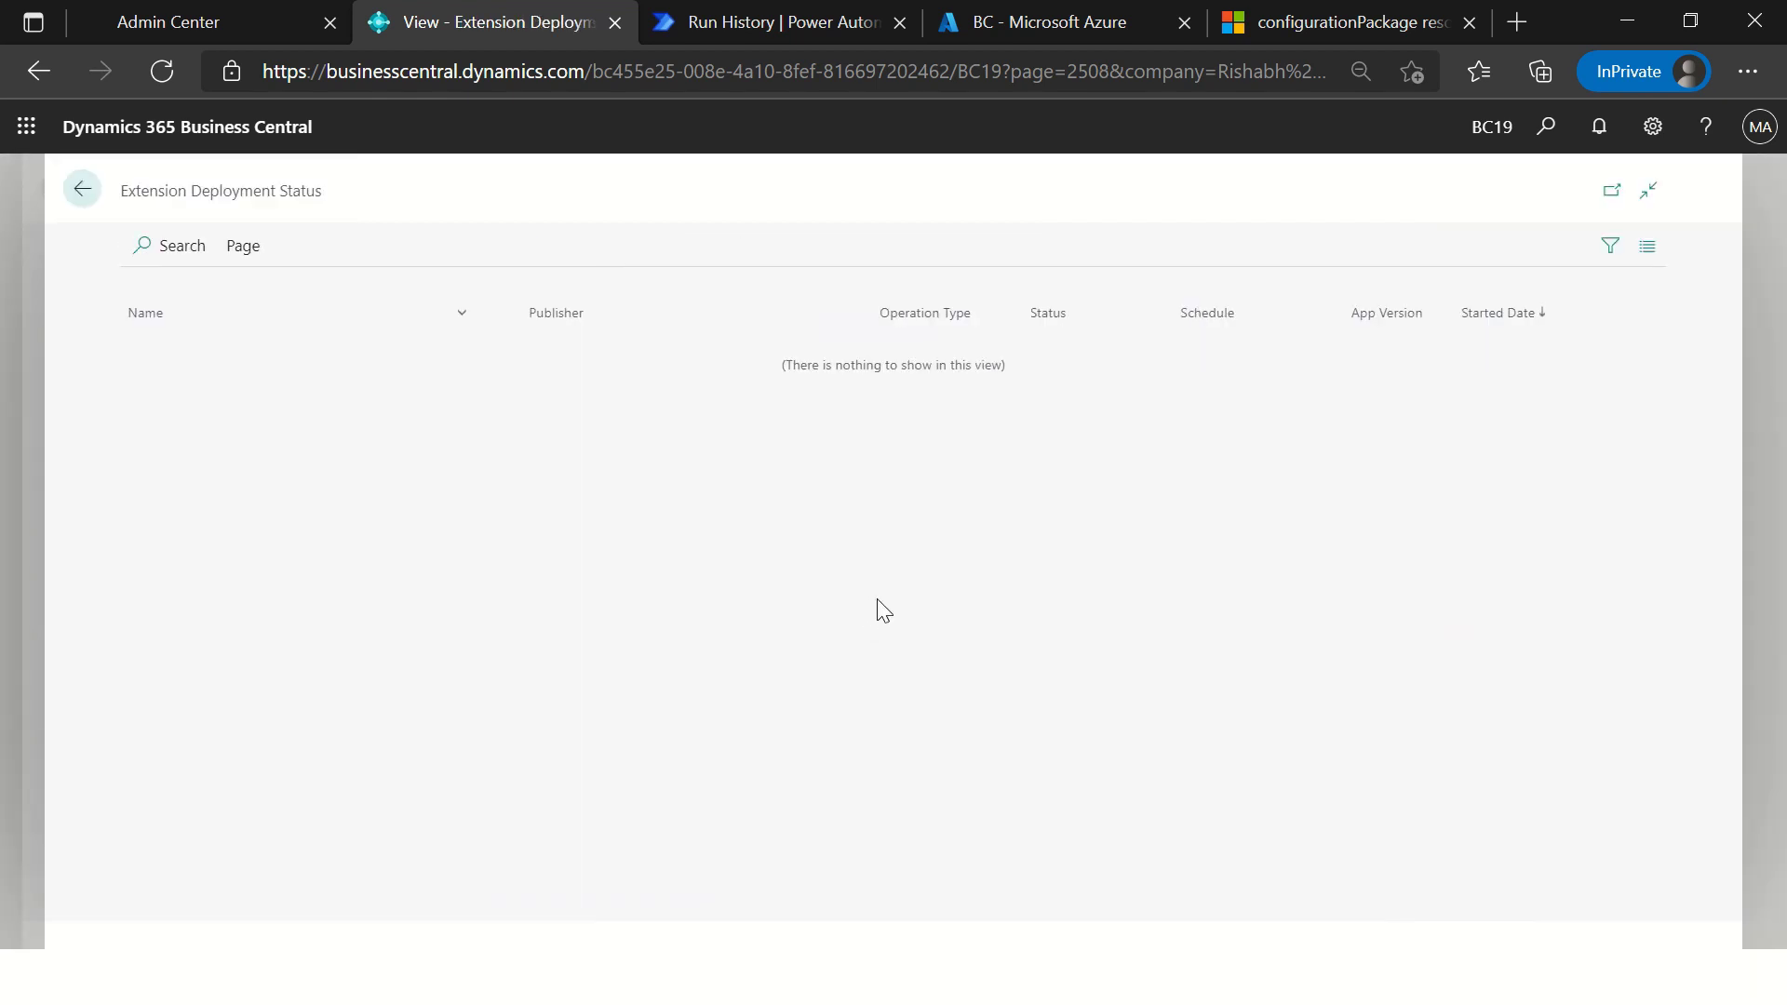
left_click(82, 190)
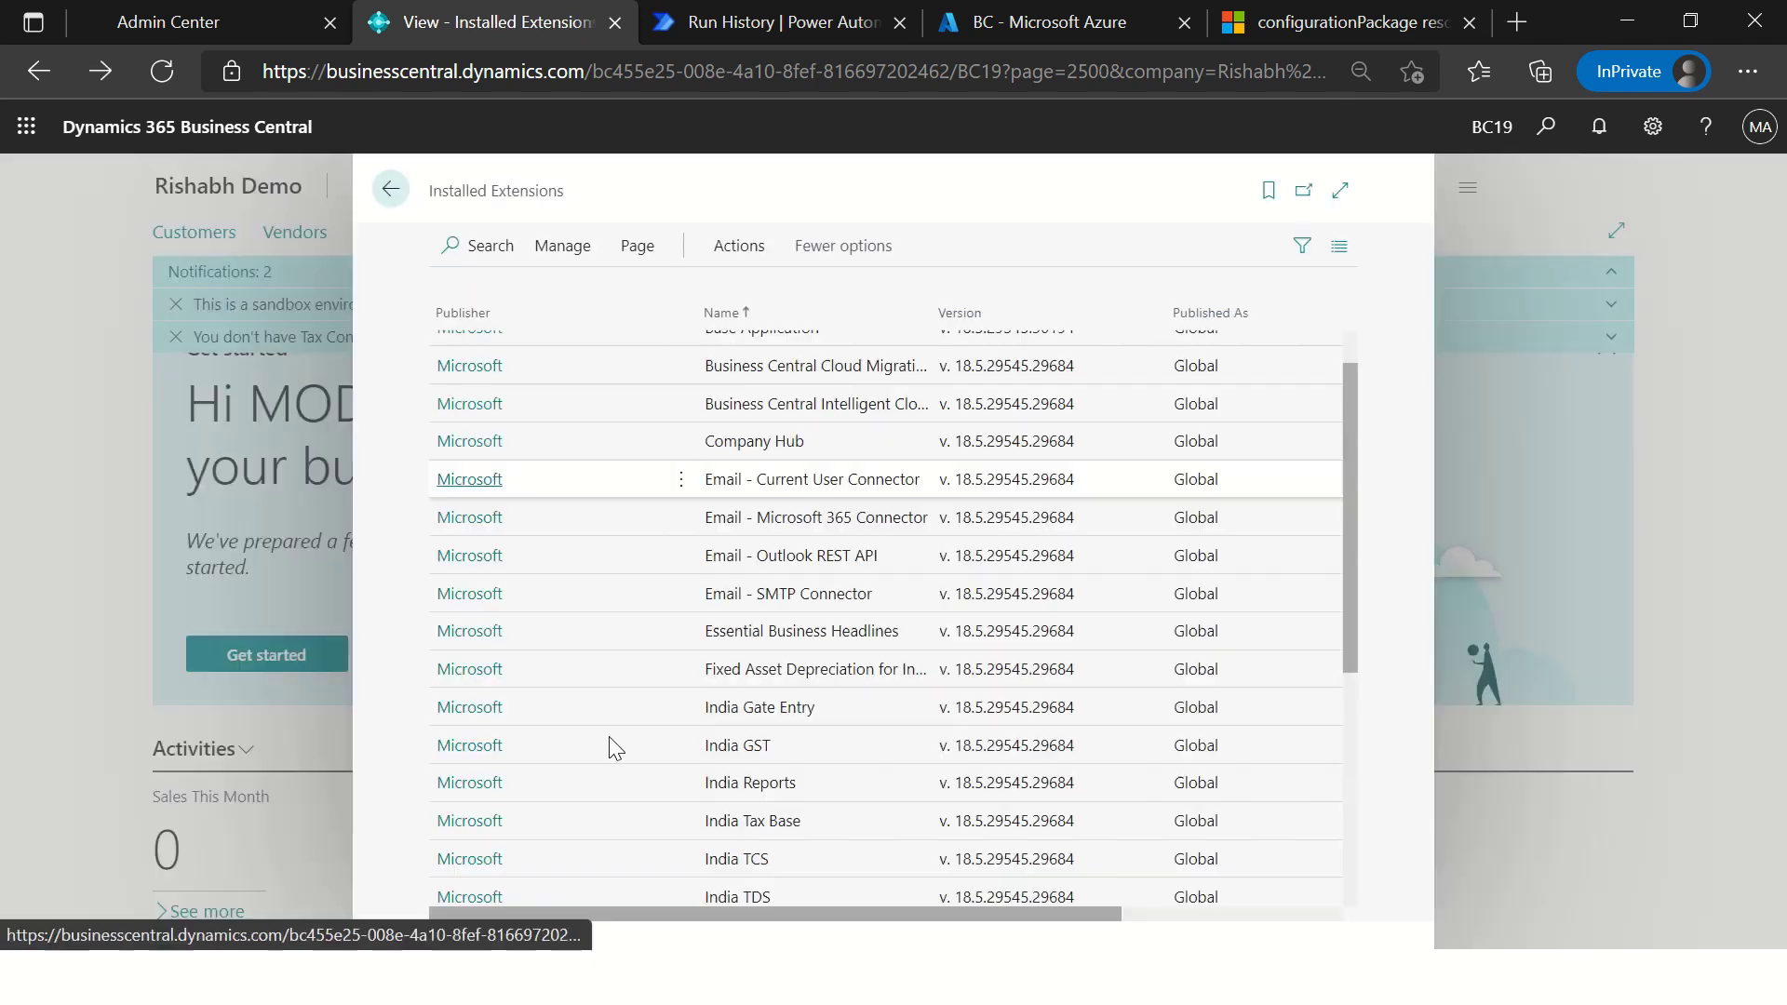
Step: Look through the Installed Extensions list for the uploaded SRM Accelerator extension
scroll(994, 796, "down", 5)
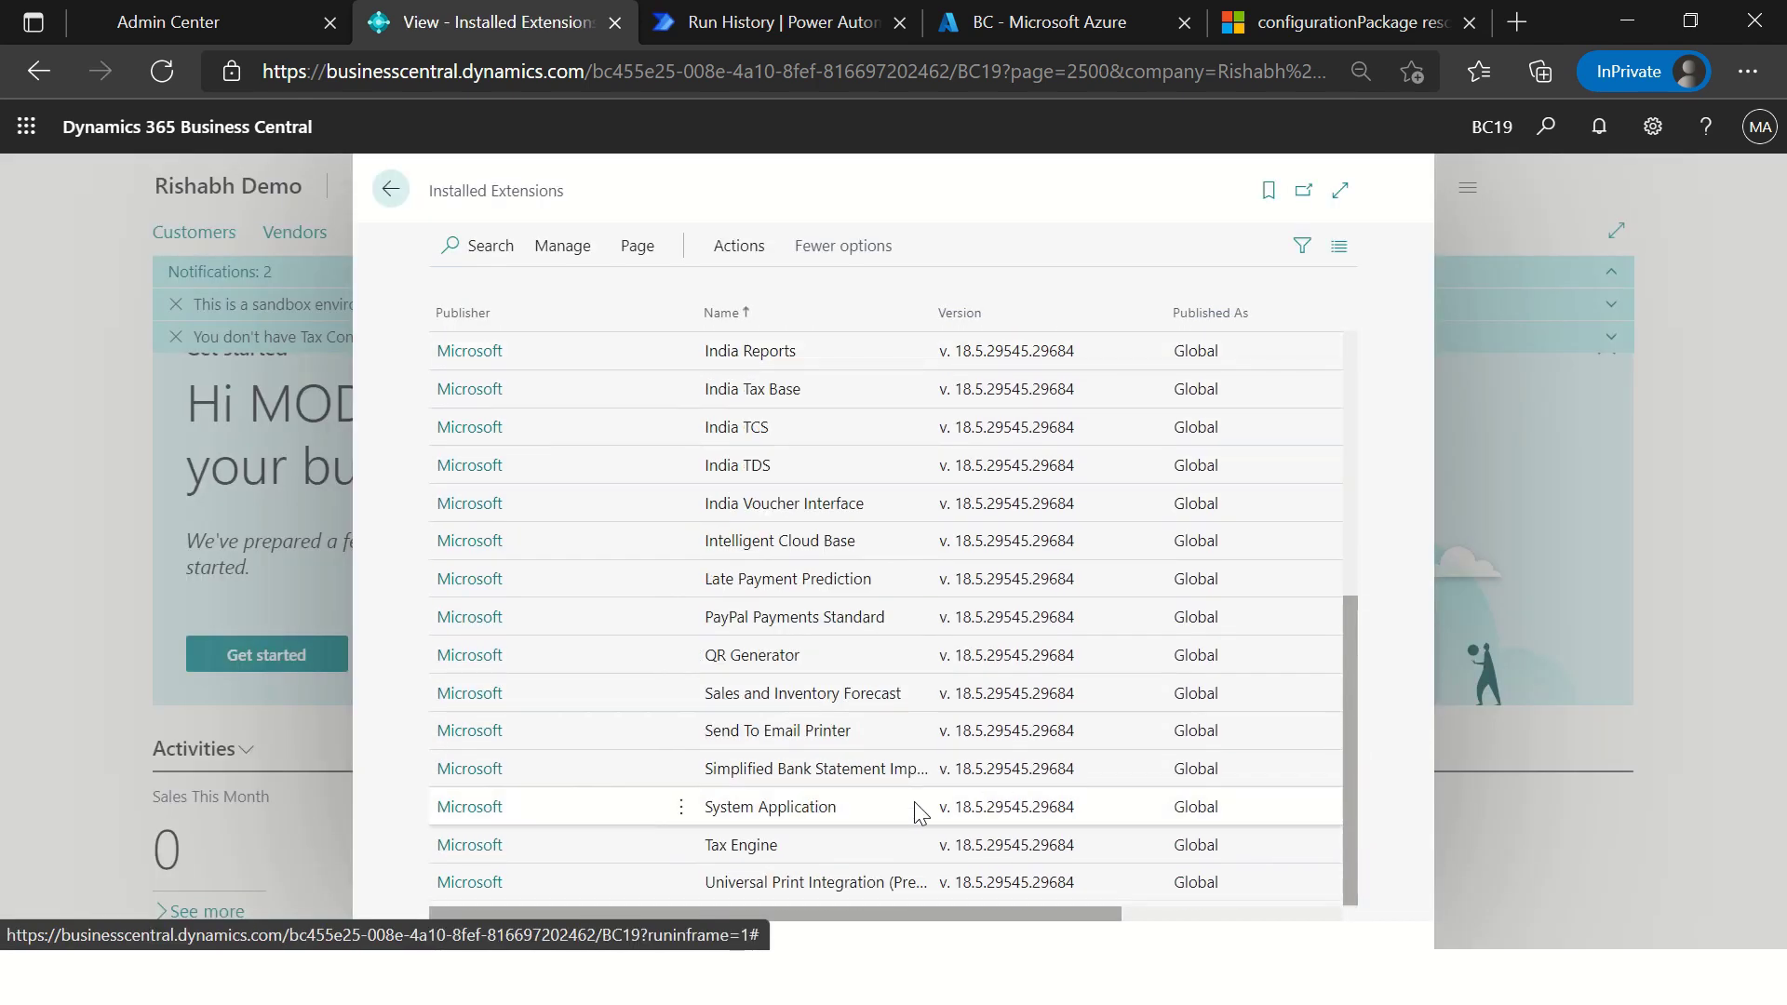
scroll(919, 812, "up", 2)
scroll(918, 811, "up", 3)
scroll(822, 670, "down", 5)
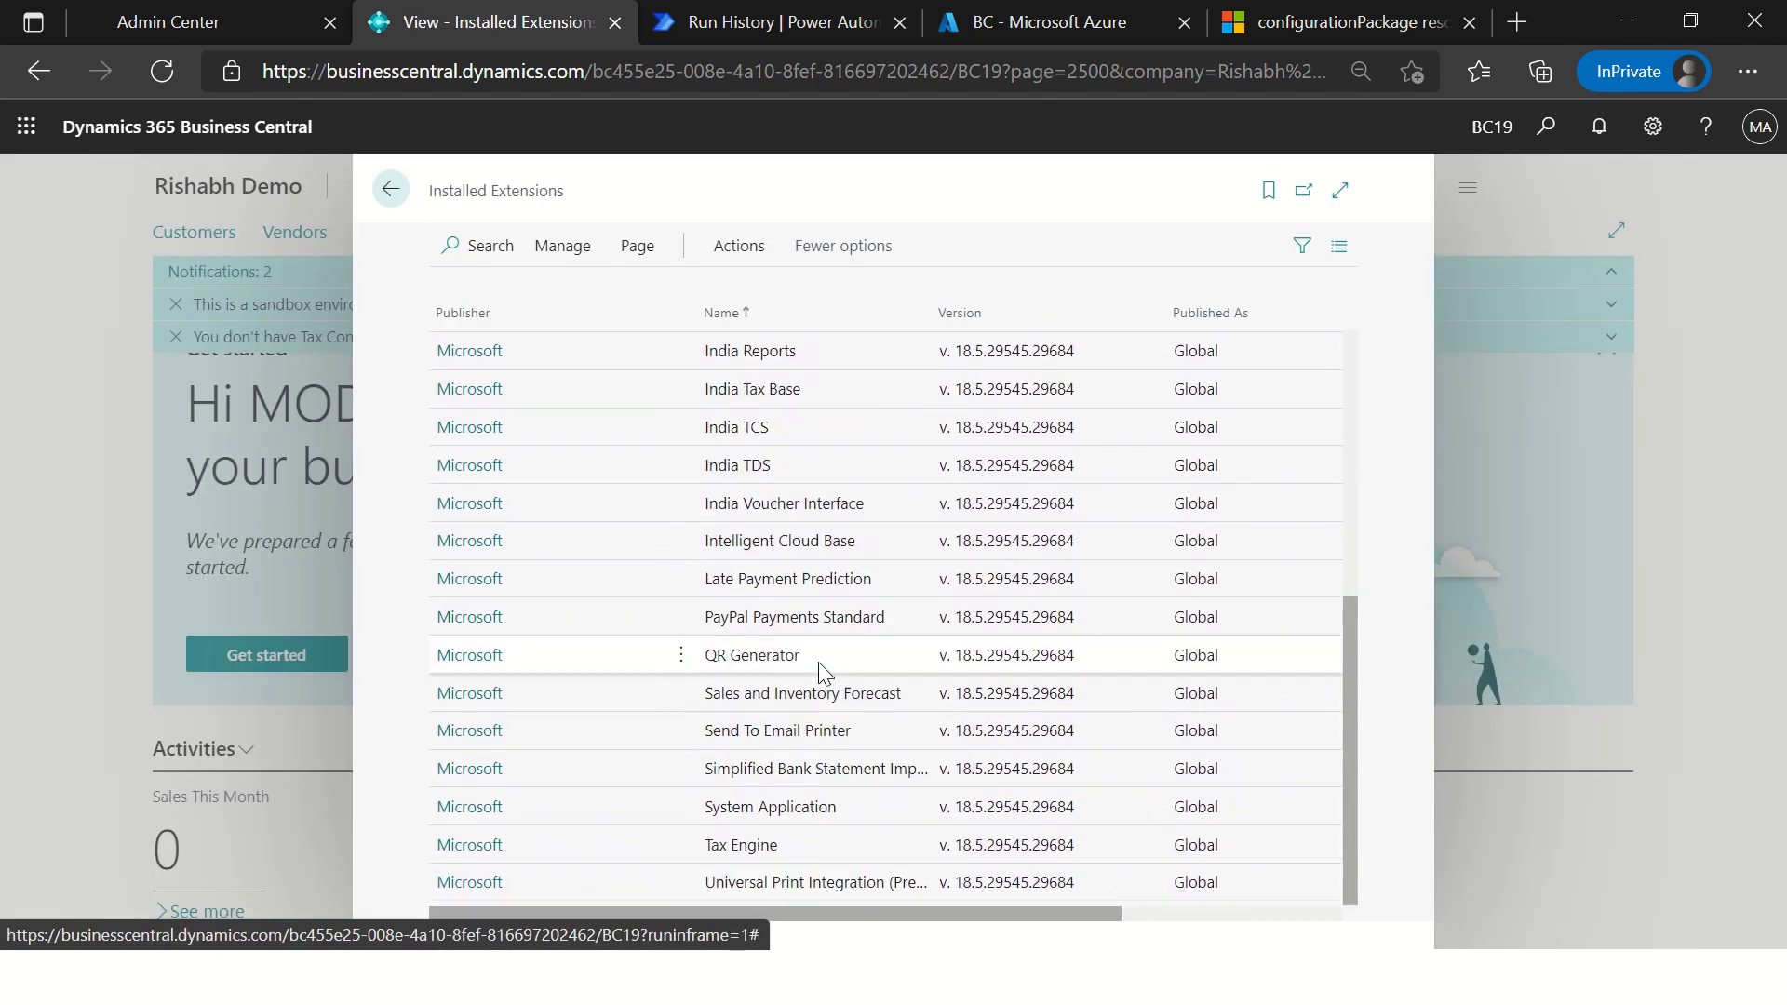
Step: Copy the extensionUpload URL ending in Microsoft.NAV.upload from the Notepad++ notes and return to Postman
key("alt+Tab")
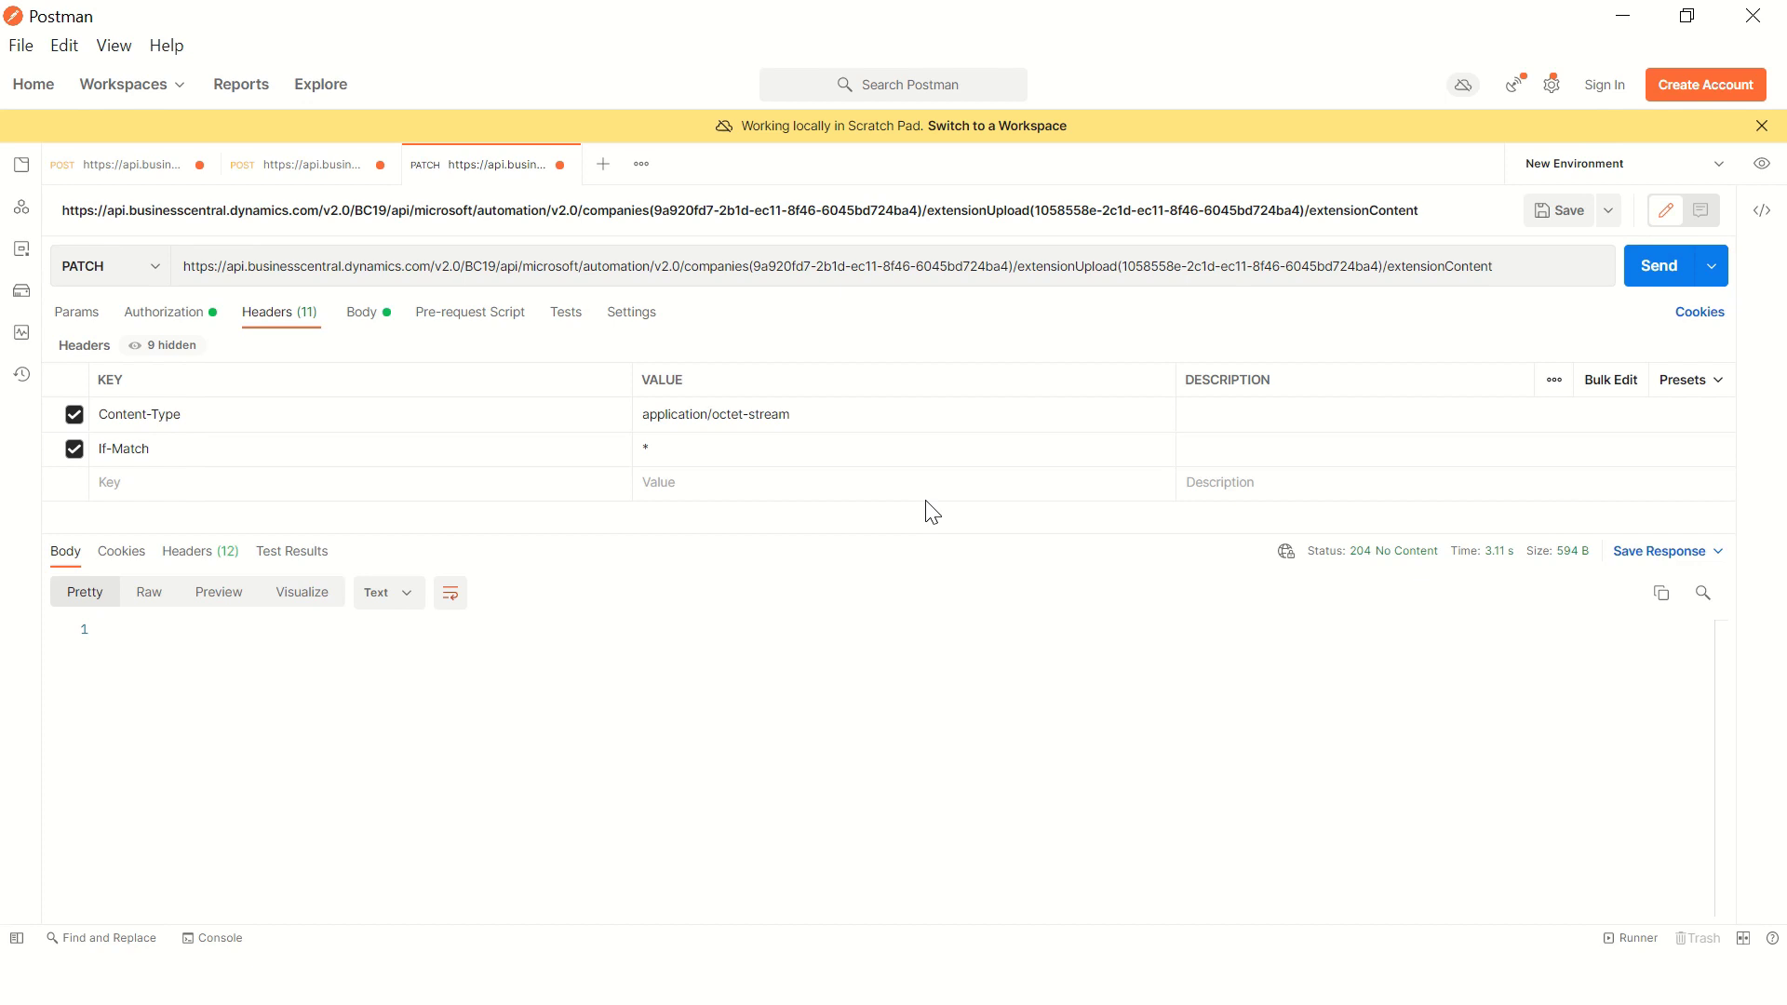
key("alt+Tab")
key("alt+Tab")
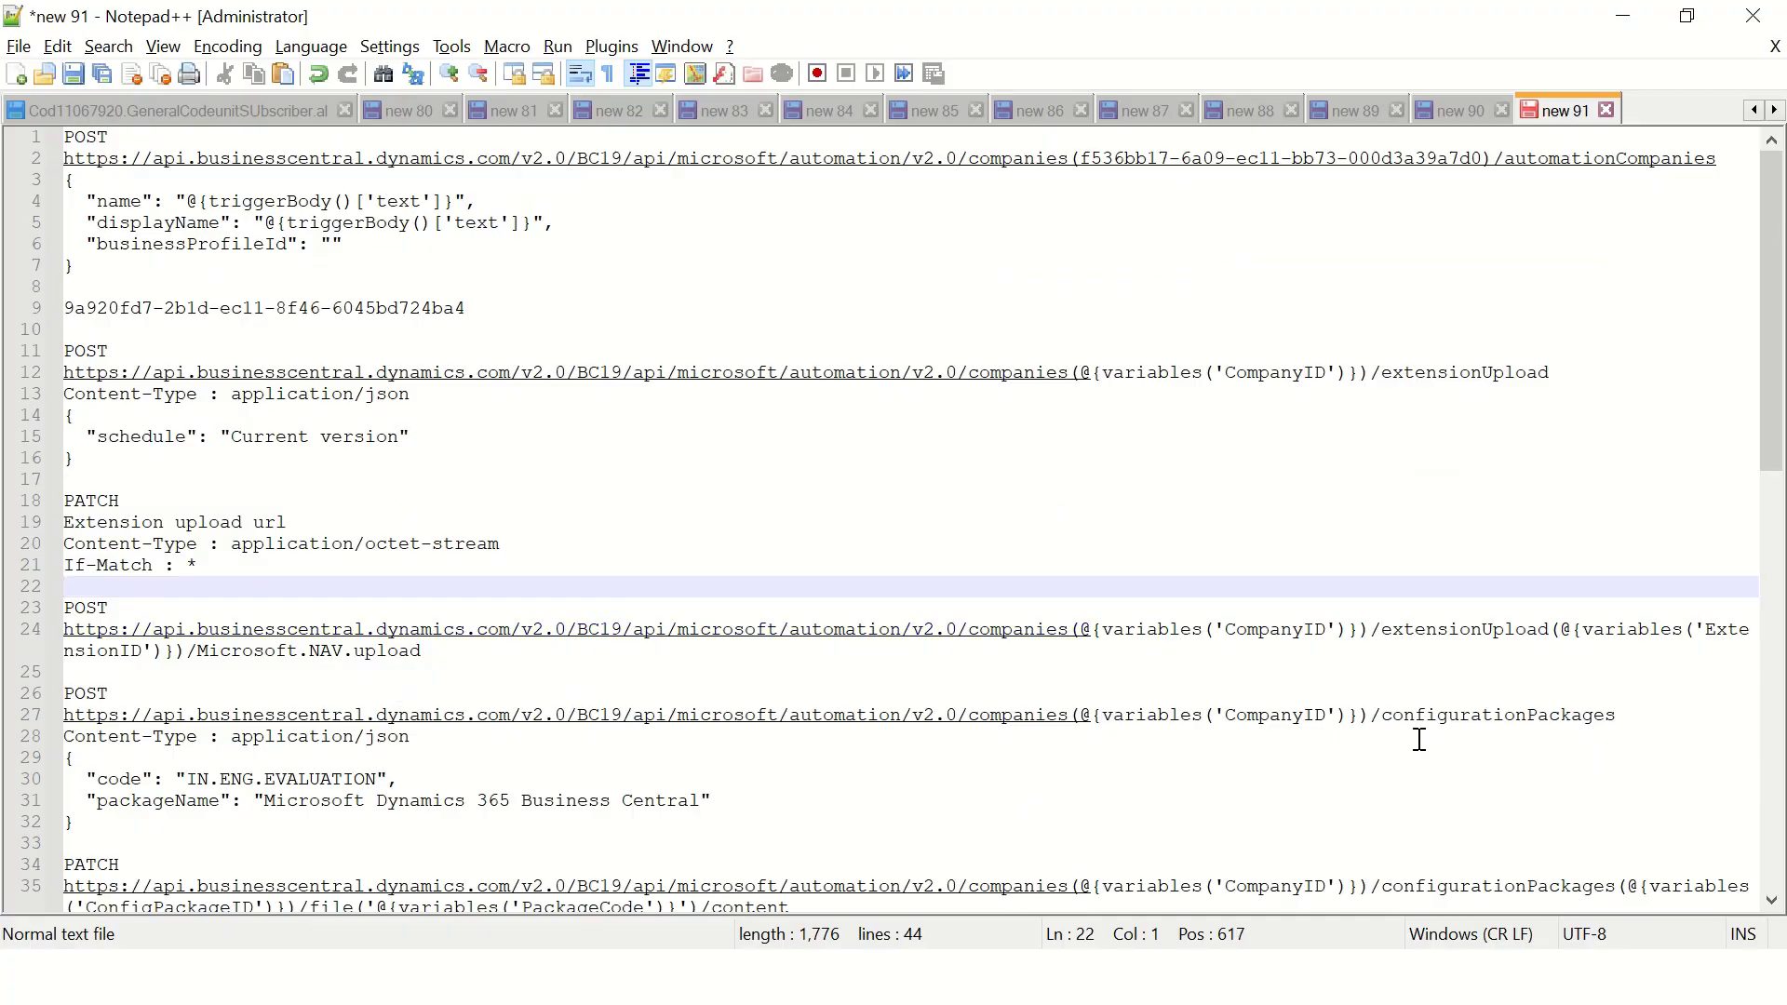
left_click(993, 606)
key("Down")
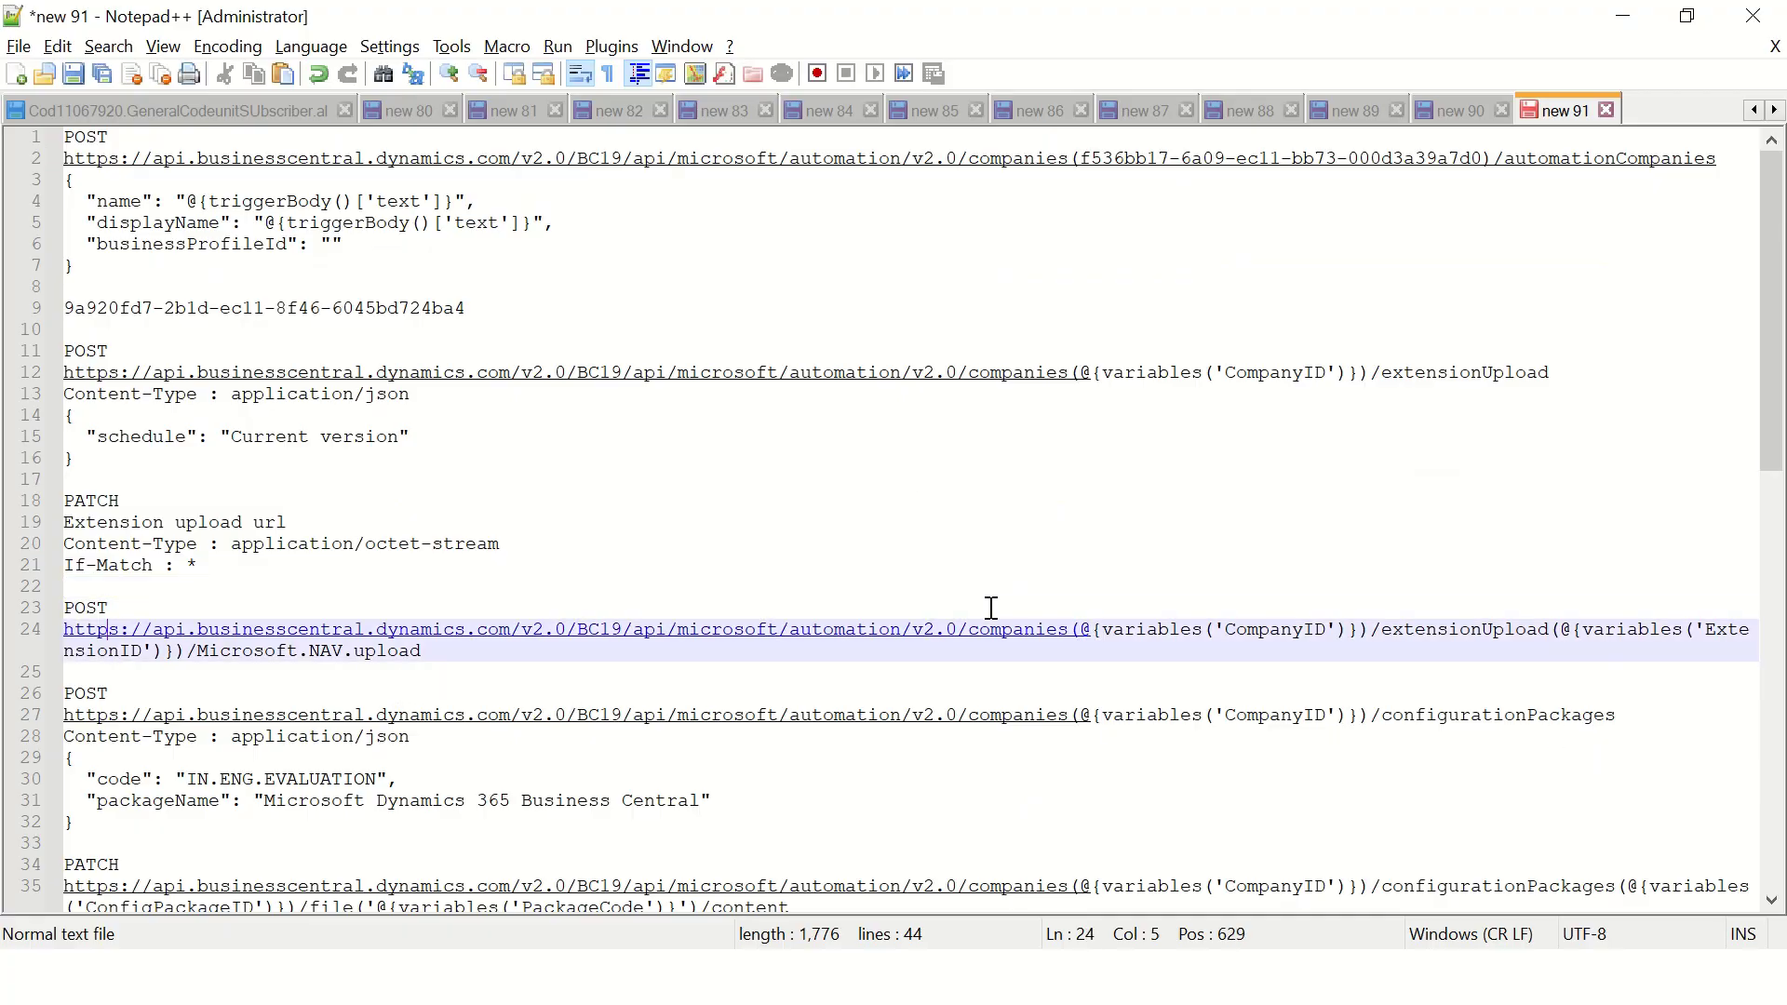
key("shift+End")
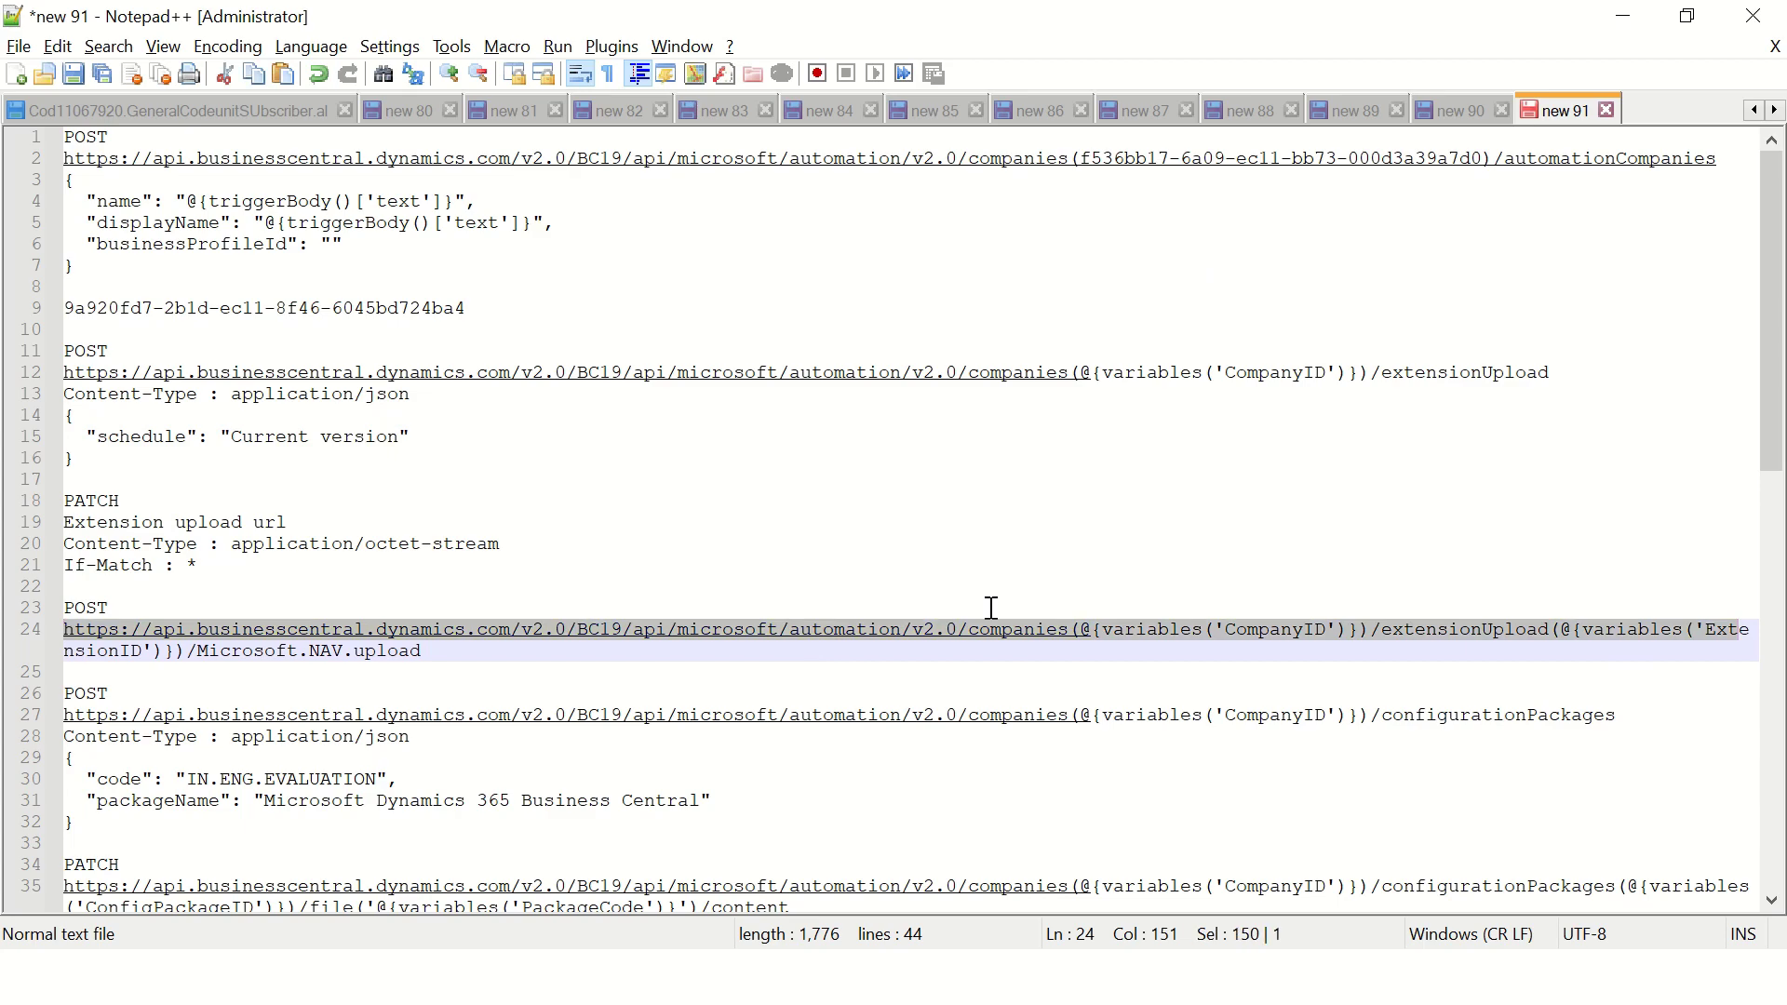
key("shift+End")
key("ctrl+c")
key("alt+Tab")
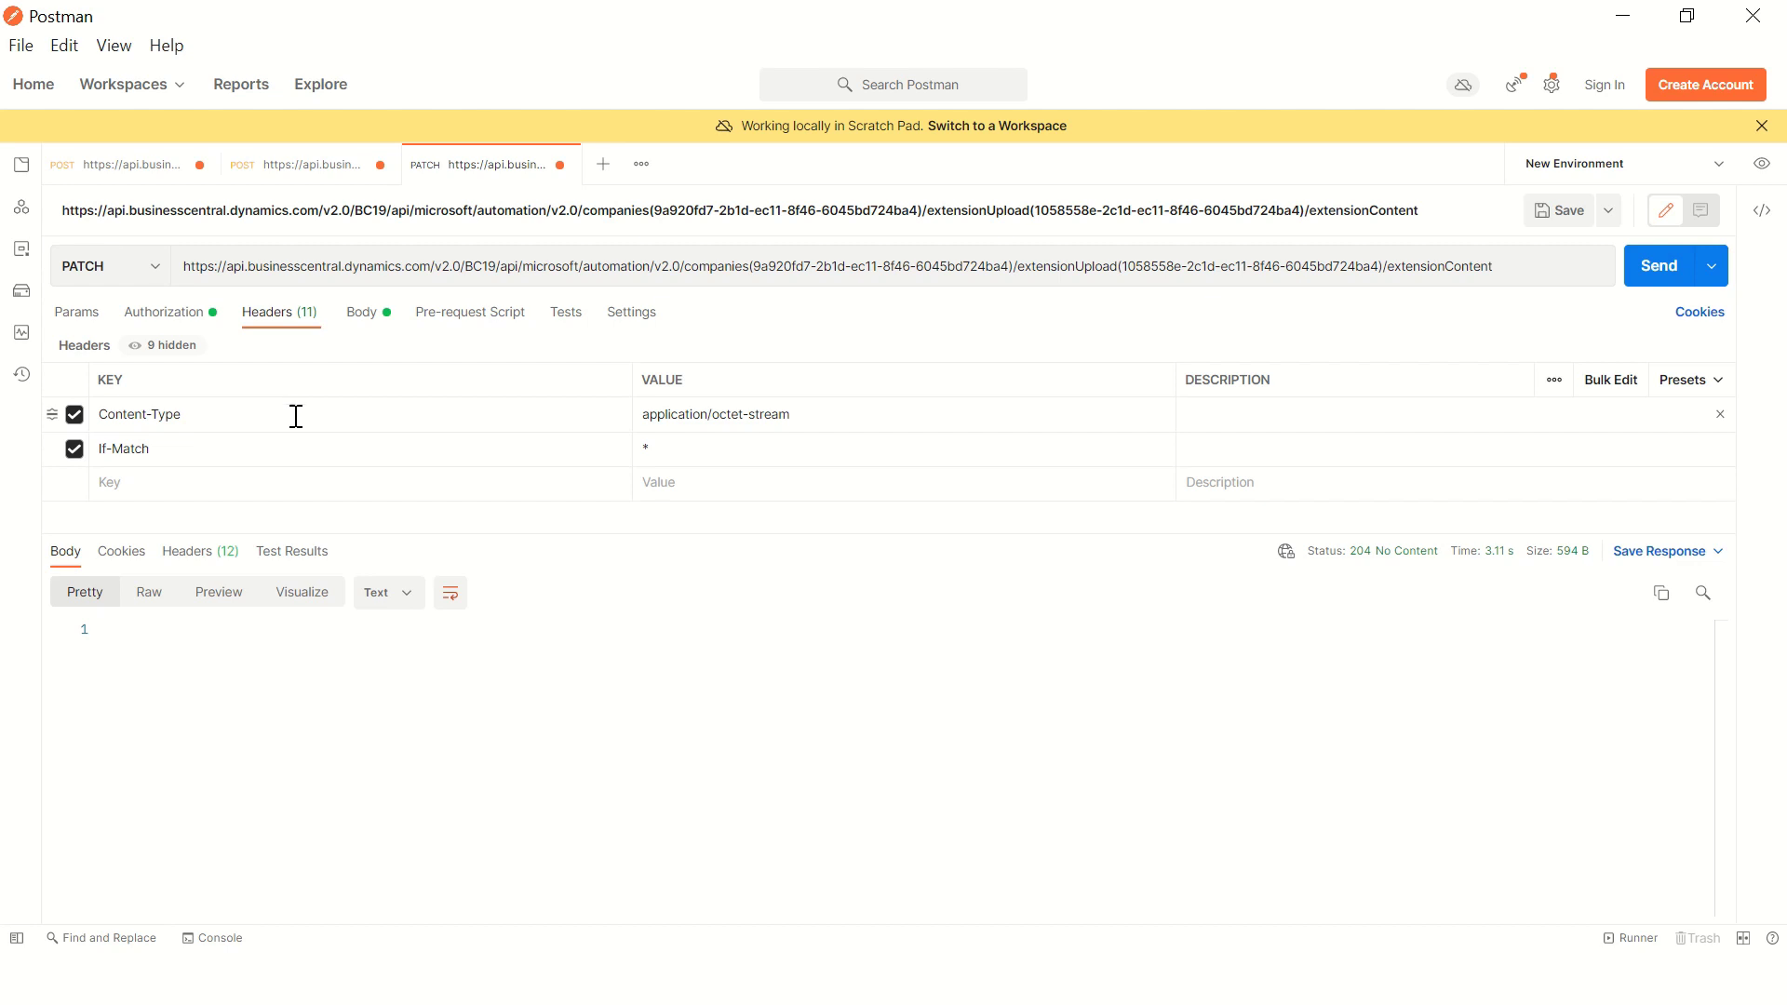
Step: Review the extensionContent ending of the PATCH URL and the response of the extensionUpload POST request
left_click(1394, 270)
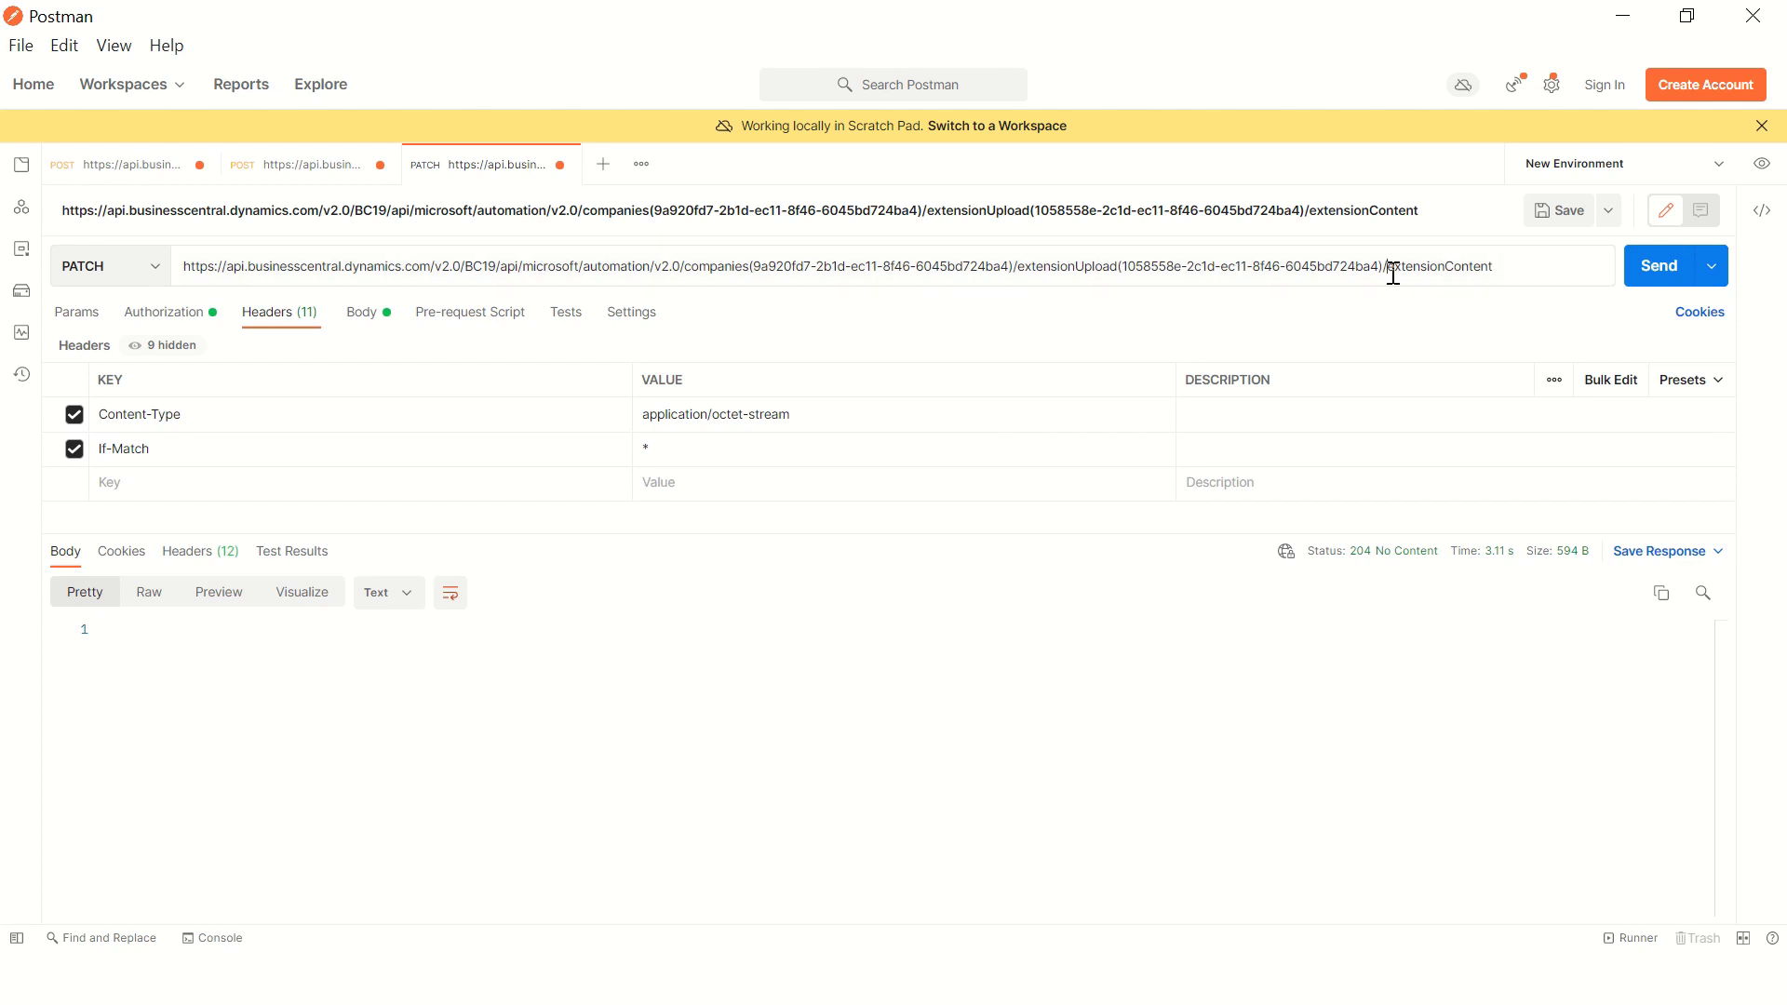
left_click_drag(1394, 270, 1493, 268)
left_click(1509, 267)
left_click(306, 177)
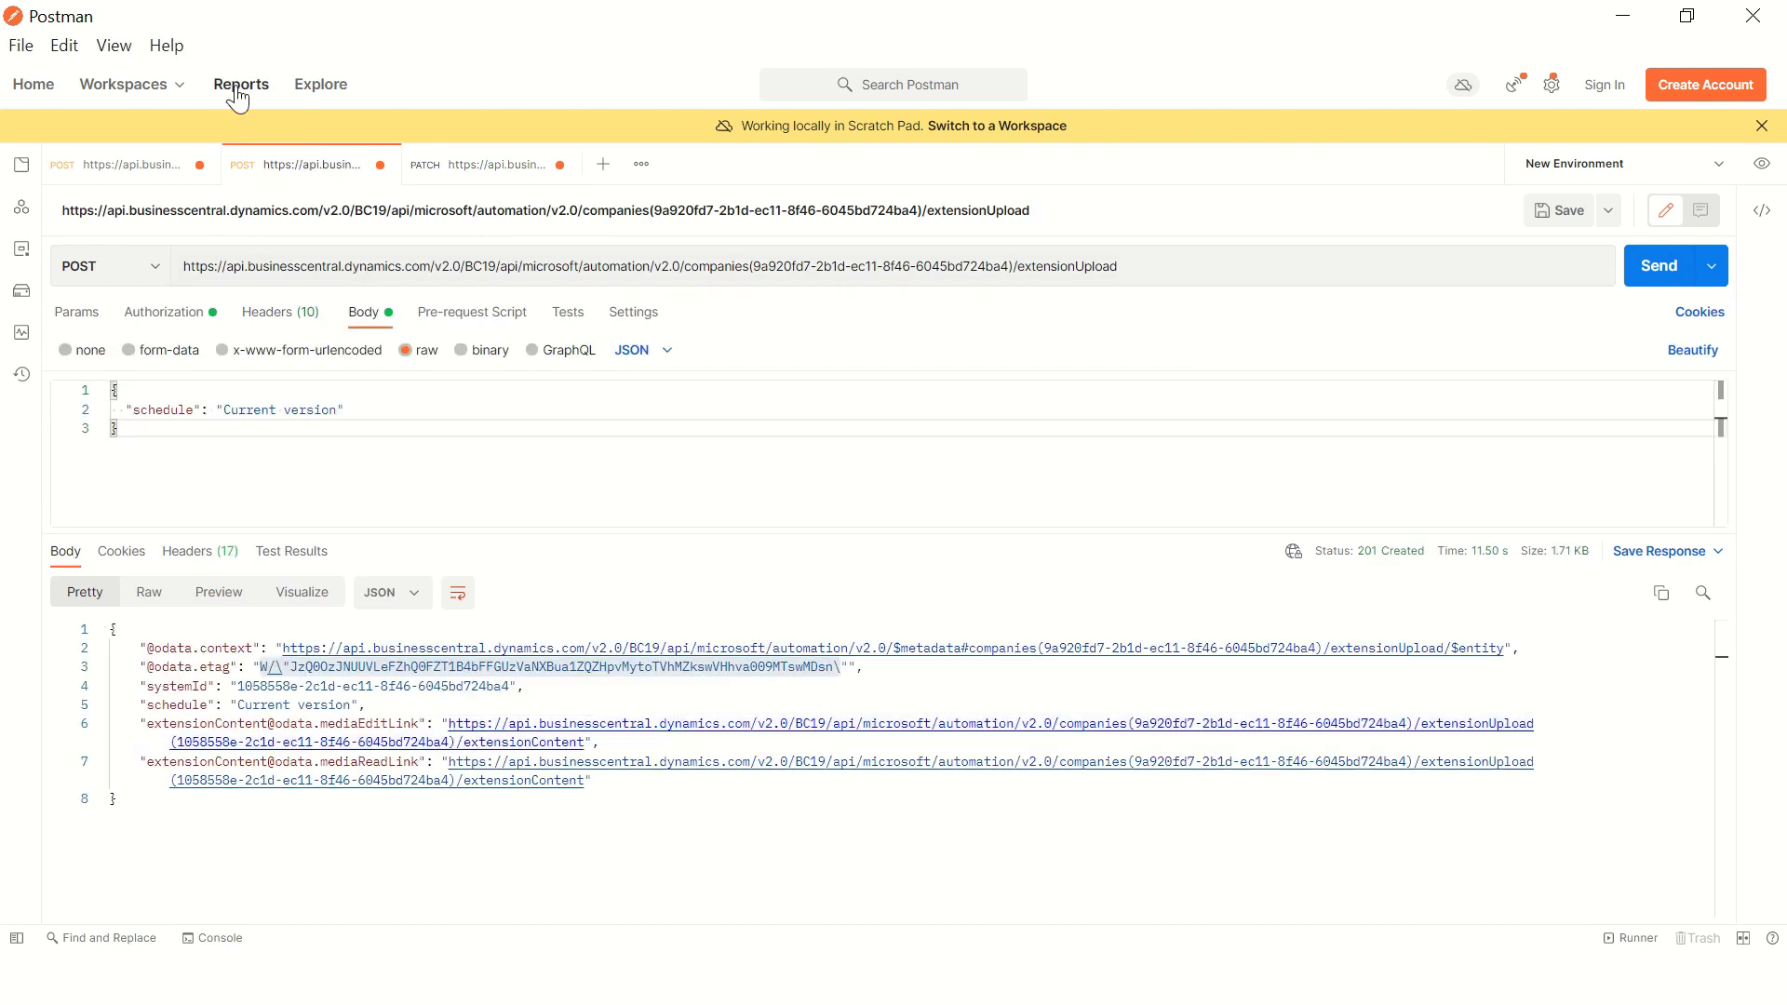
left_click(422, 167)
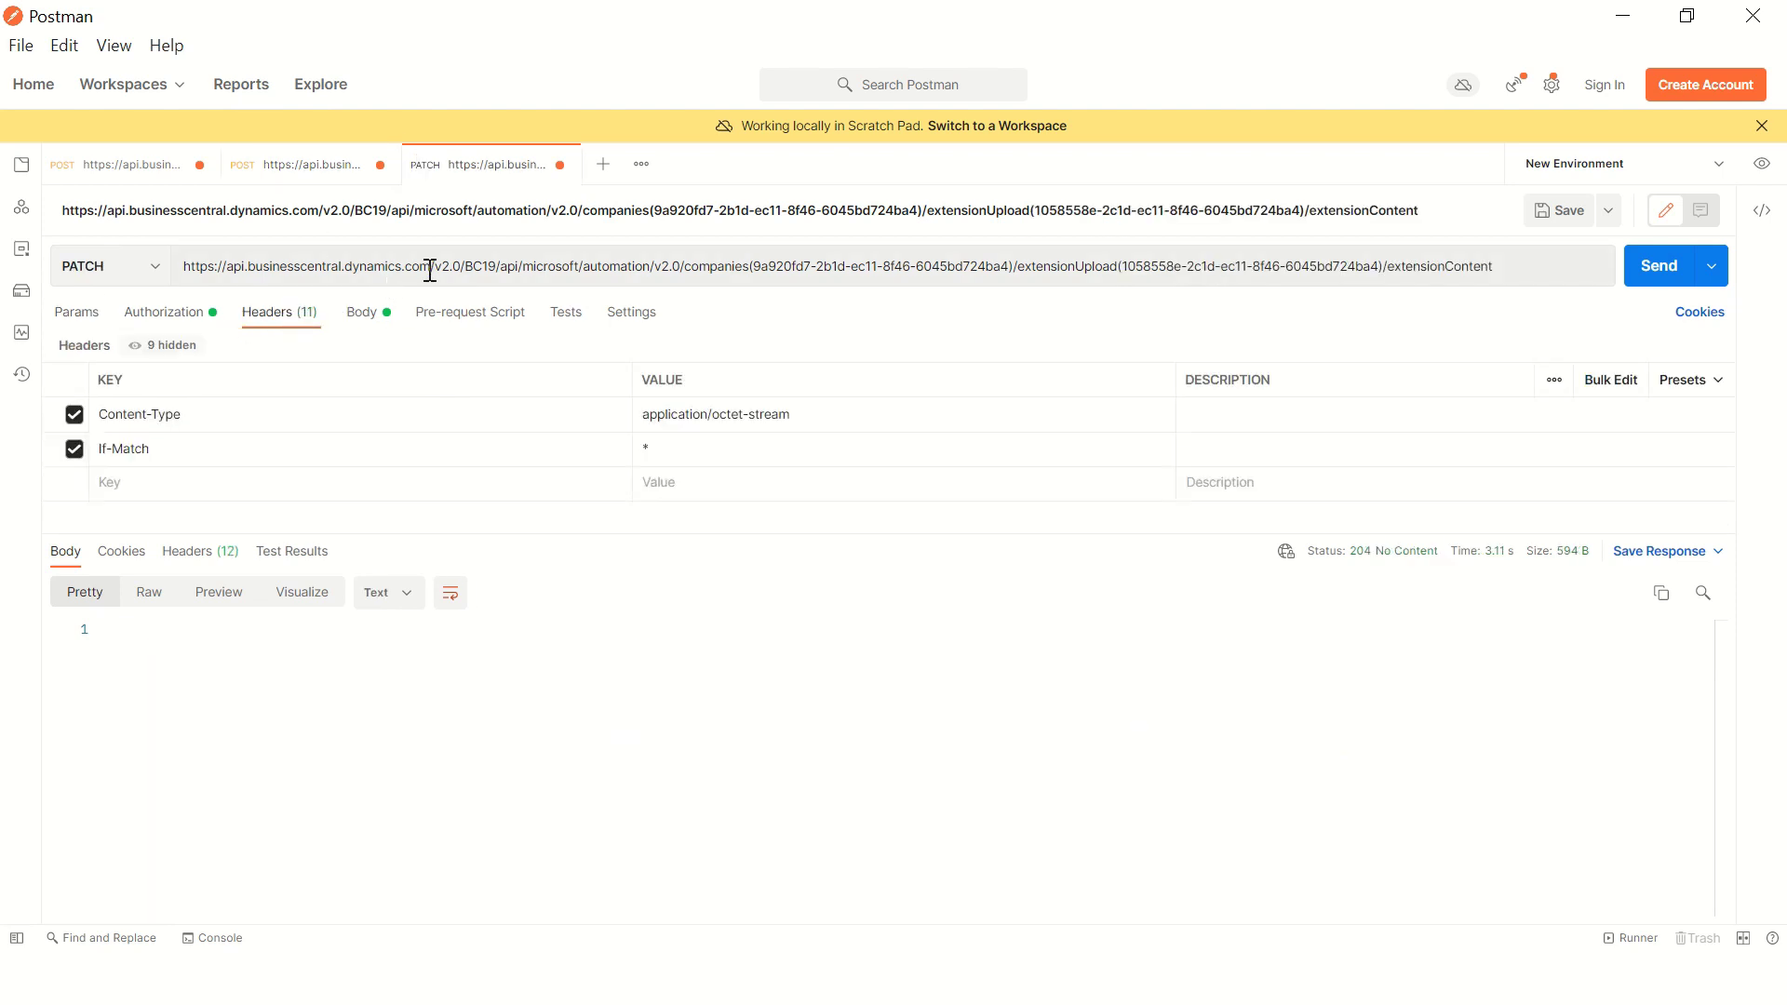
Step: Create a new POST request with the copied Microsoft.NAV.upload URL
left_click(603, 165)
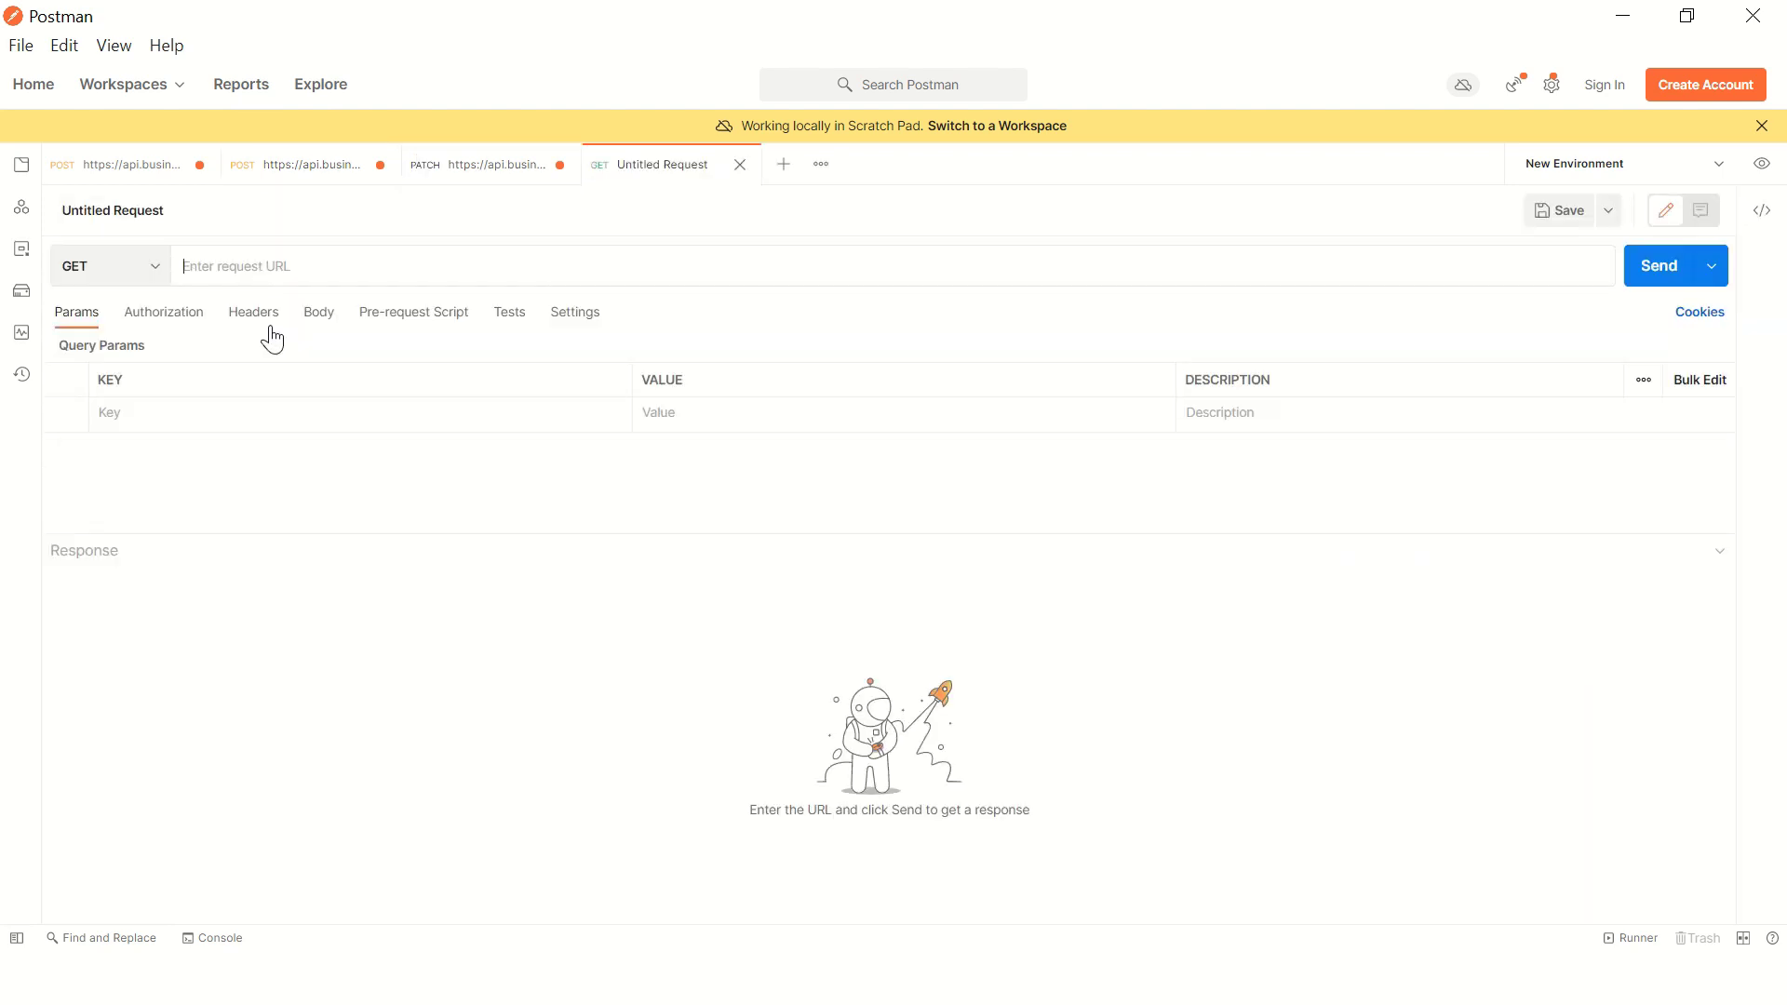
left_click(138, 270)
left_click(115, 349)
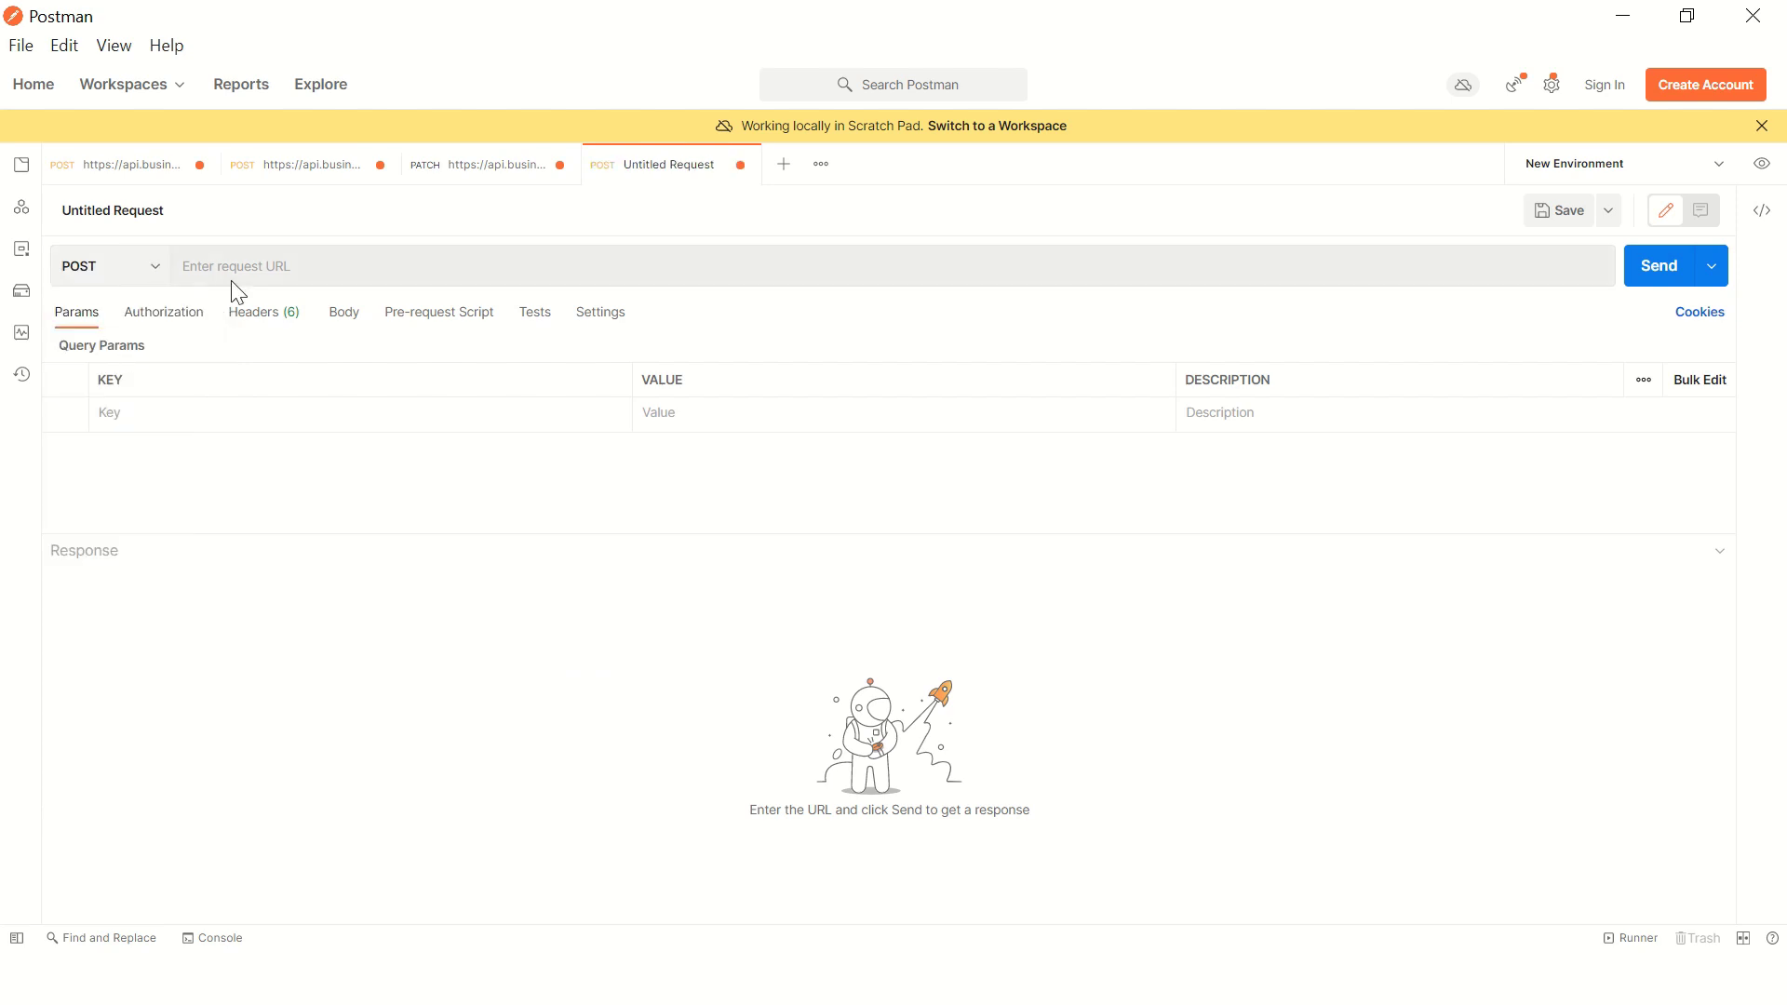
left_click(240, 275)
key("ctrl+v")
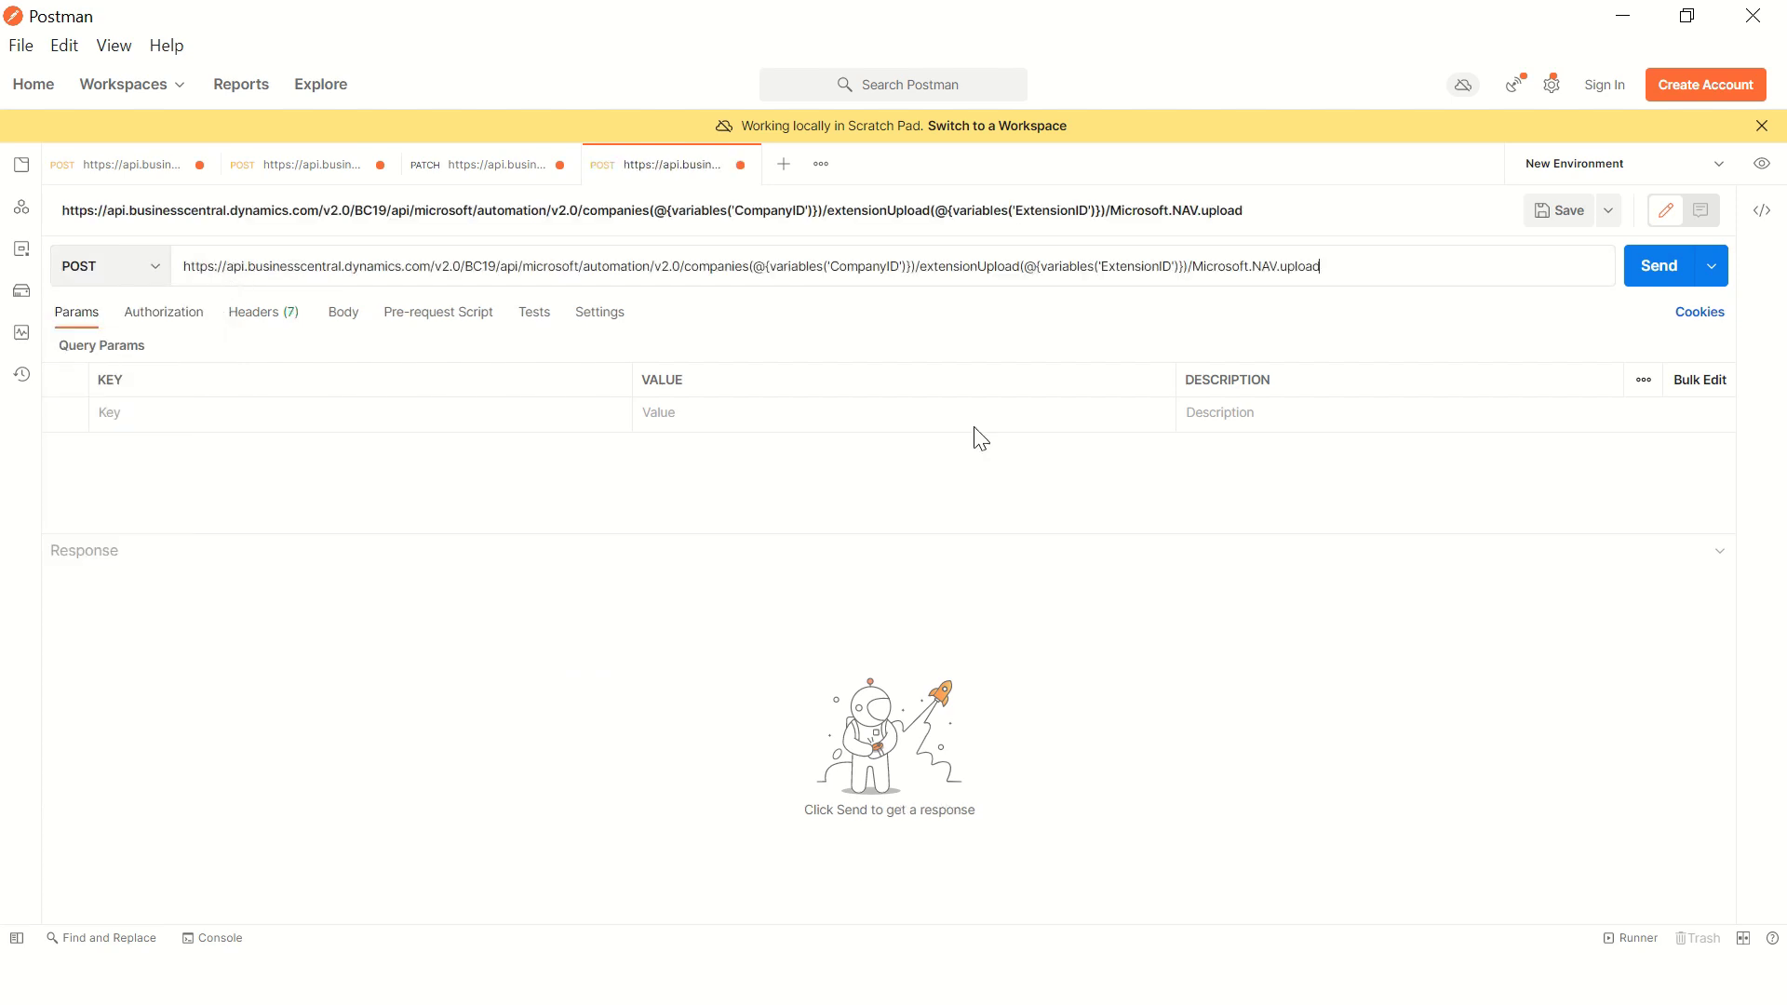
Step: Replace the CompanyID variable in the new request's URL with 9a920fd7-2b1d-ec11-8f46-6045bd724ba4, copied from the Notepad++ notes
key("alt+Tab")
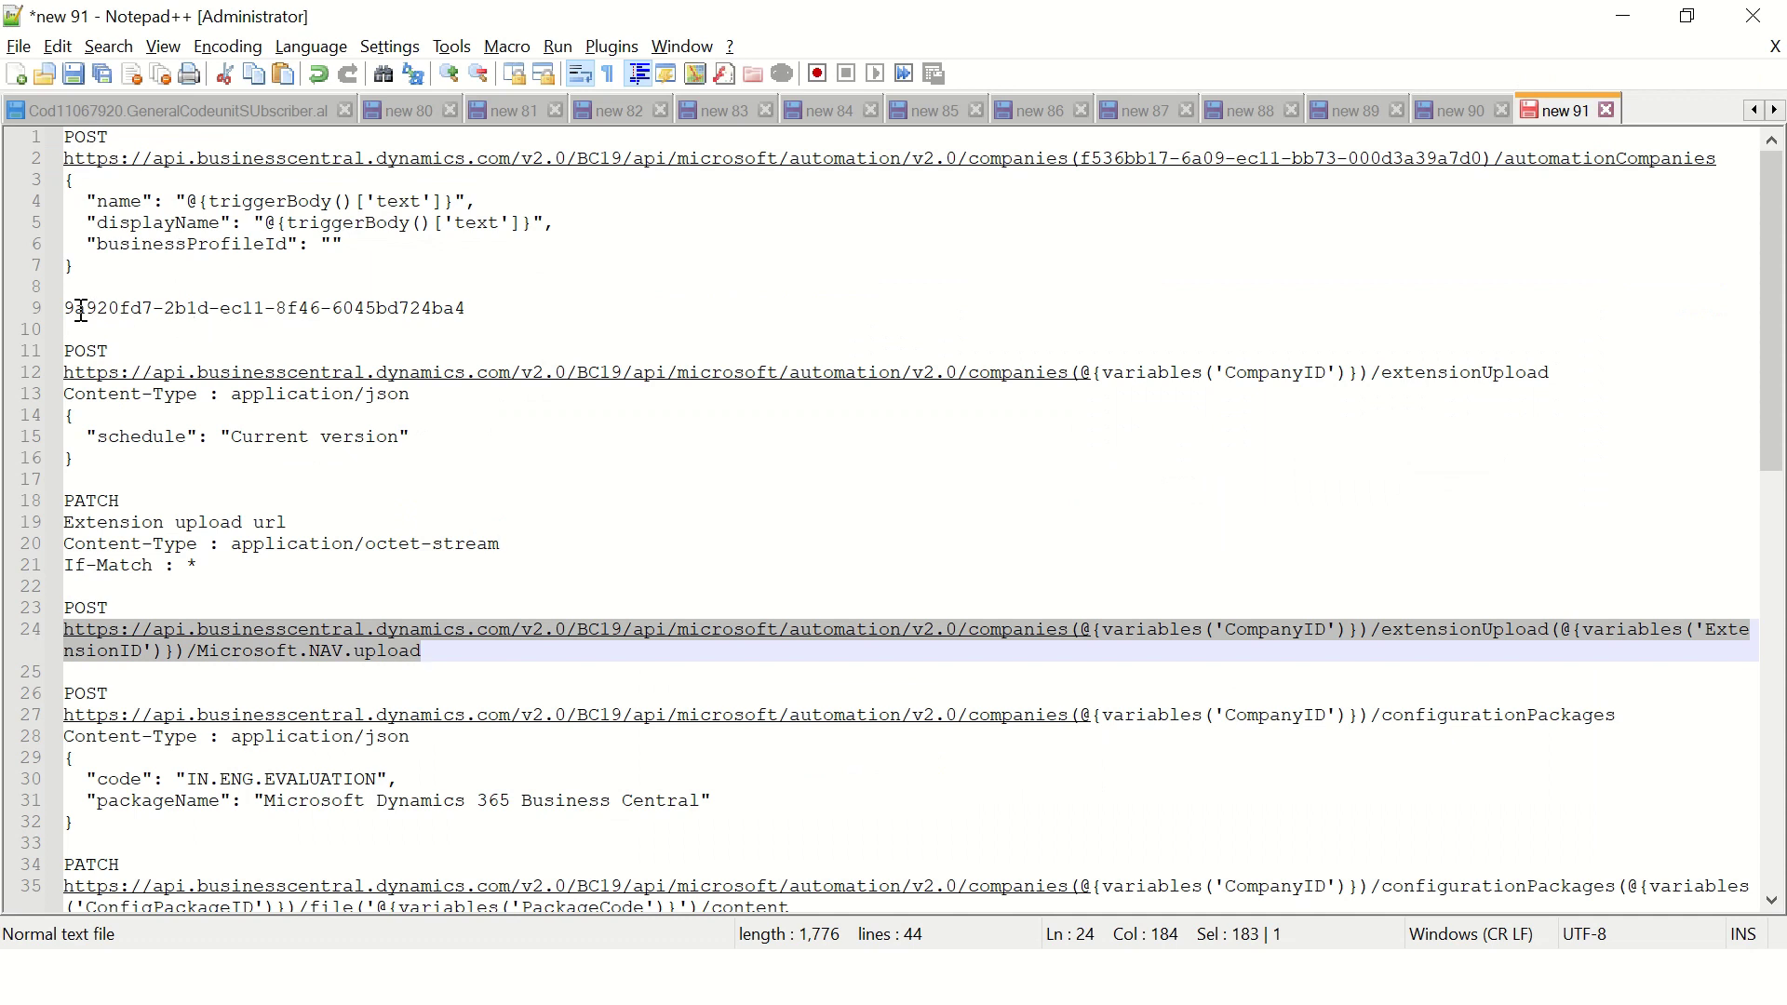
left_click_drag(70, 310, 472, 309)
key("ctrl+c")
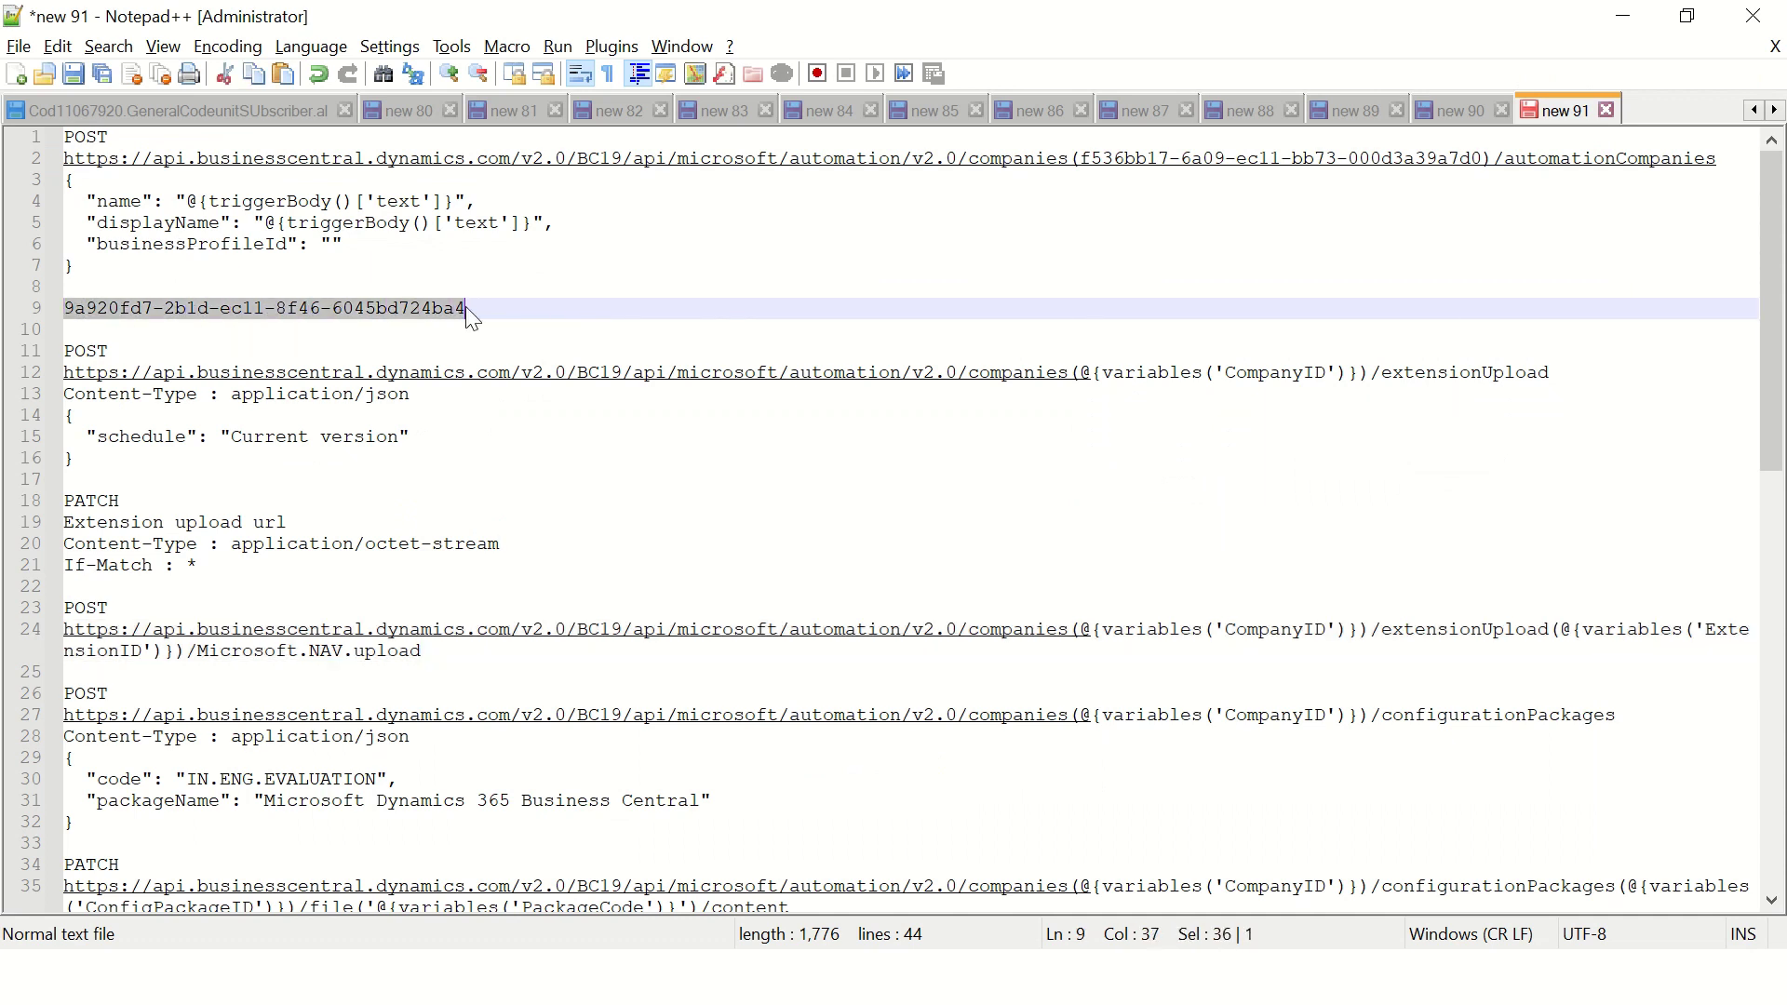
key("alt+Tab")
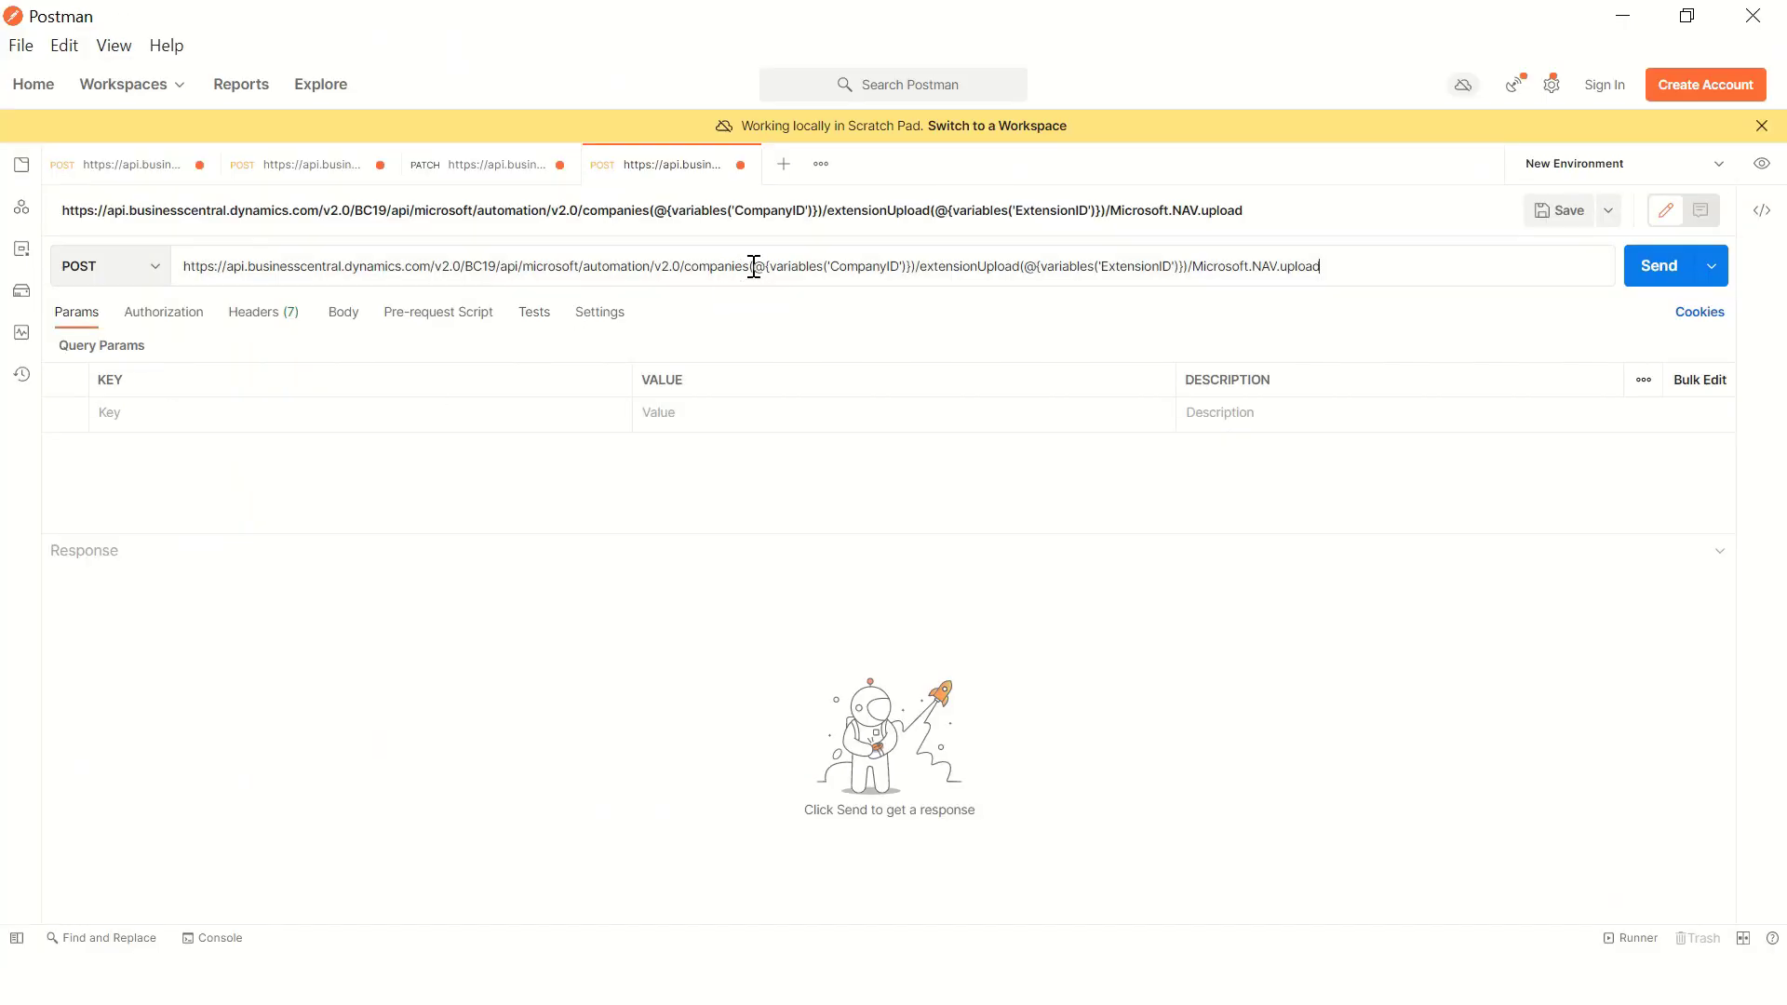
key("shift+Right")
key("shift+Right")
key("shift+Right")
key("shift+Right")
key("shift+Right")
key("shift+Right")
key("shift+Right")
key("shift+Right")
key("shift+Right")
key("shift+Right")
key("shift+Right")
key("shift+Right")
key("shift+Right")
key("shift+Right")
key("shift+Right")
key("shift+Right")
key("shift+Right")
key("shift+Right")
key("shift+Right")
key("shift+Right")
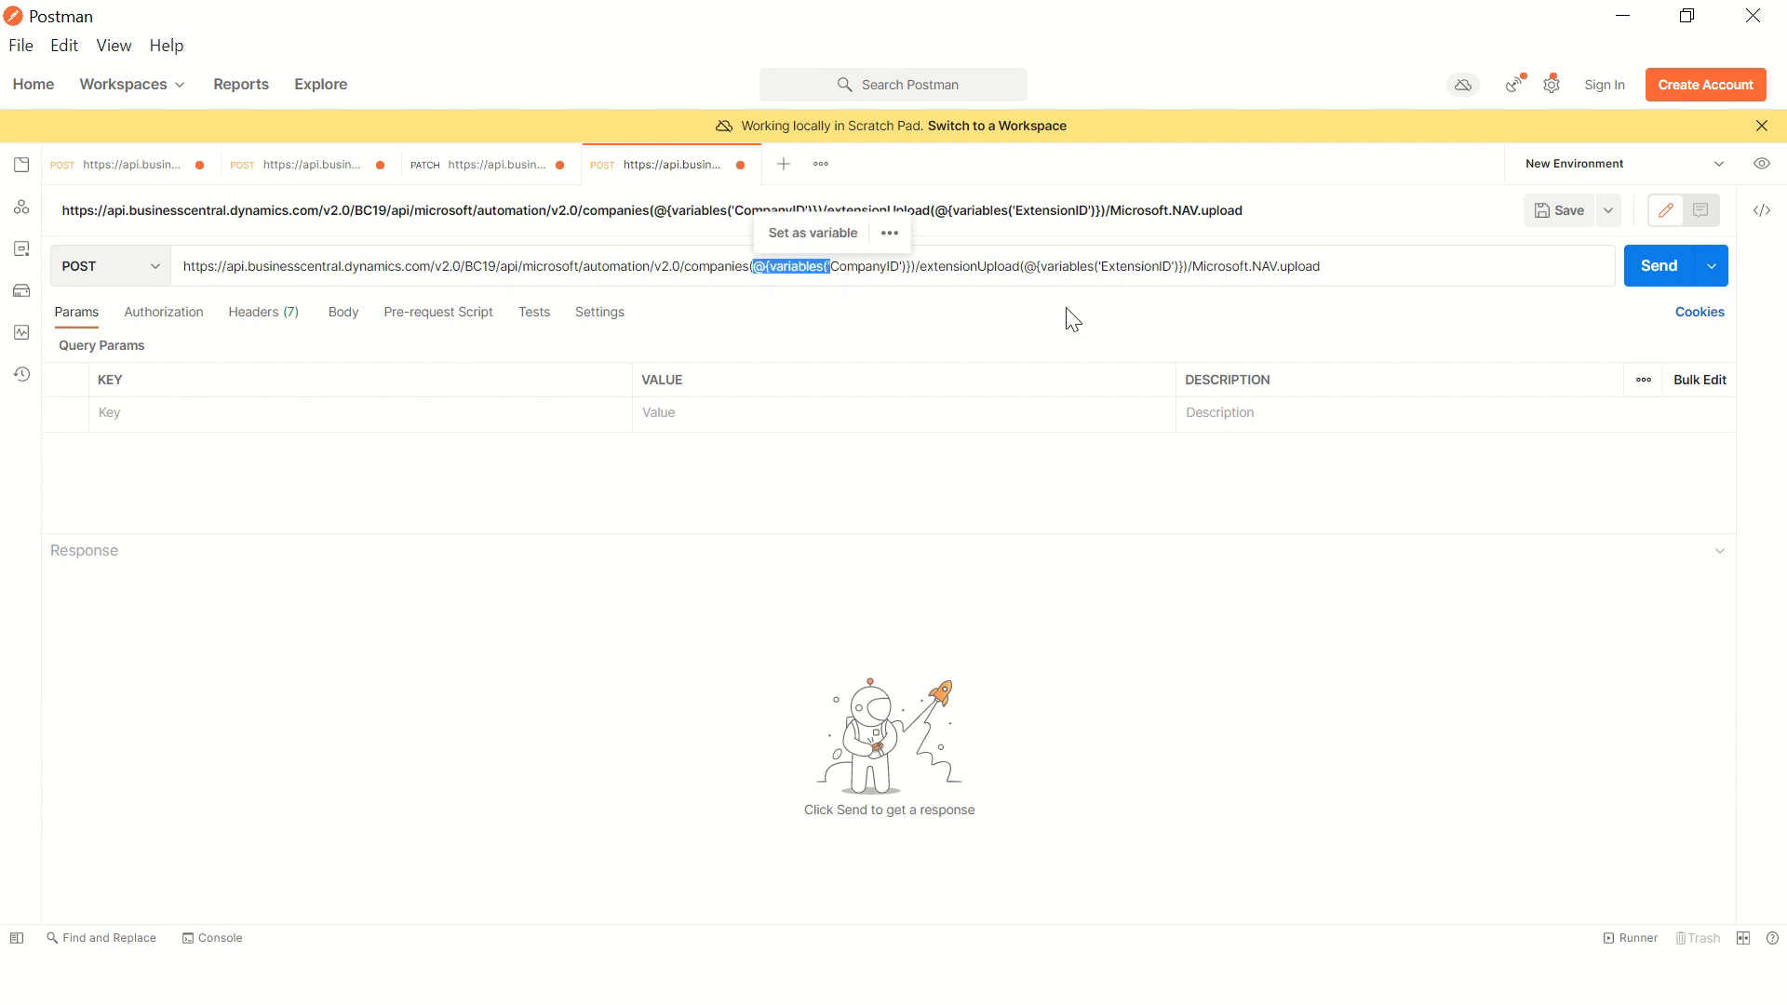
key("shift+Left")
key("shift+Left")
key("shift+Left")
key("shift+Left")
key("shift+Left")
key("shift+Left")
key("shift+Left")
key("shift+Left")
key("shift+Left")
key("shift+Left")
key("shift+Left")
key("shift+Left")
key("shift+Left")
key("shift+Left")
key("shift+Left")
key("shift+Left")
key("shift+Left")
key("shift+Left")
key("shift+Left")
key("shift+Left")
key("ctrl+v")
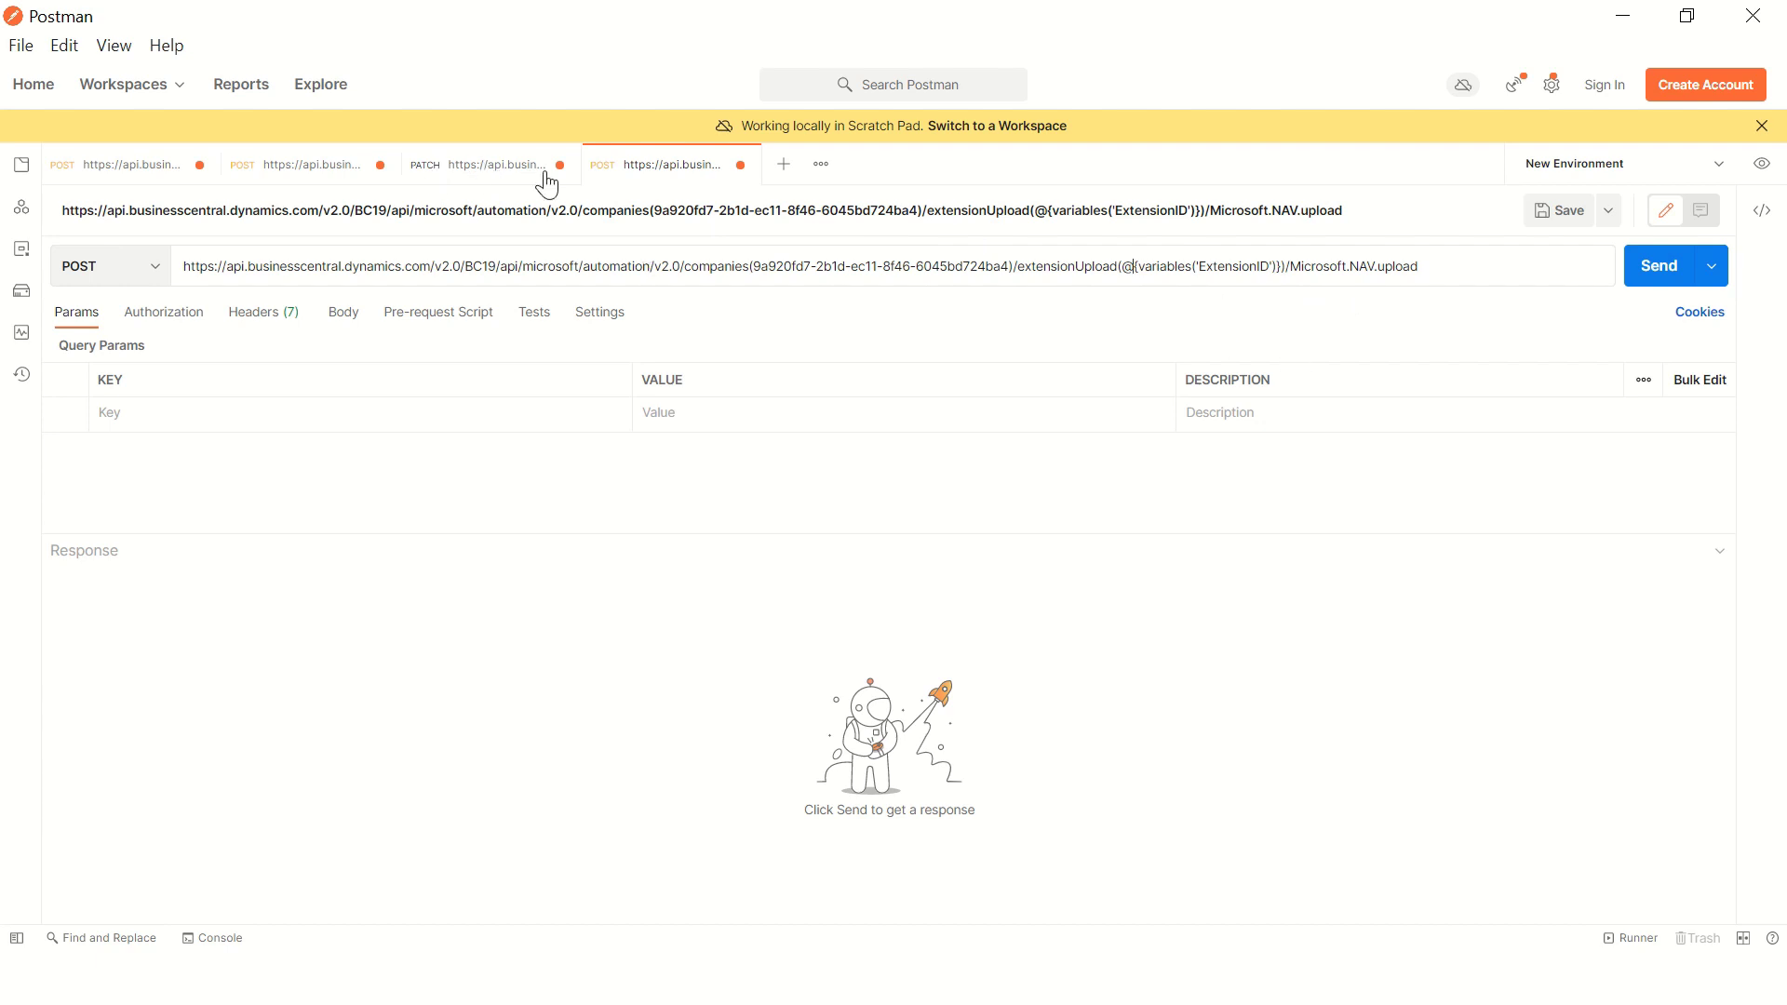
Step: Replace the URL's ExtensionID variable with the systemId 1058558e-2c1d-ec11-8f46-6045bd724ba4 from the extensionUpload response
left_click(454, 182)
left_click(307, 175)
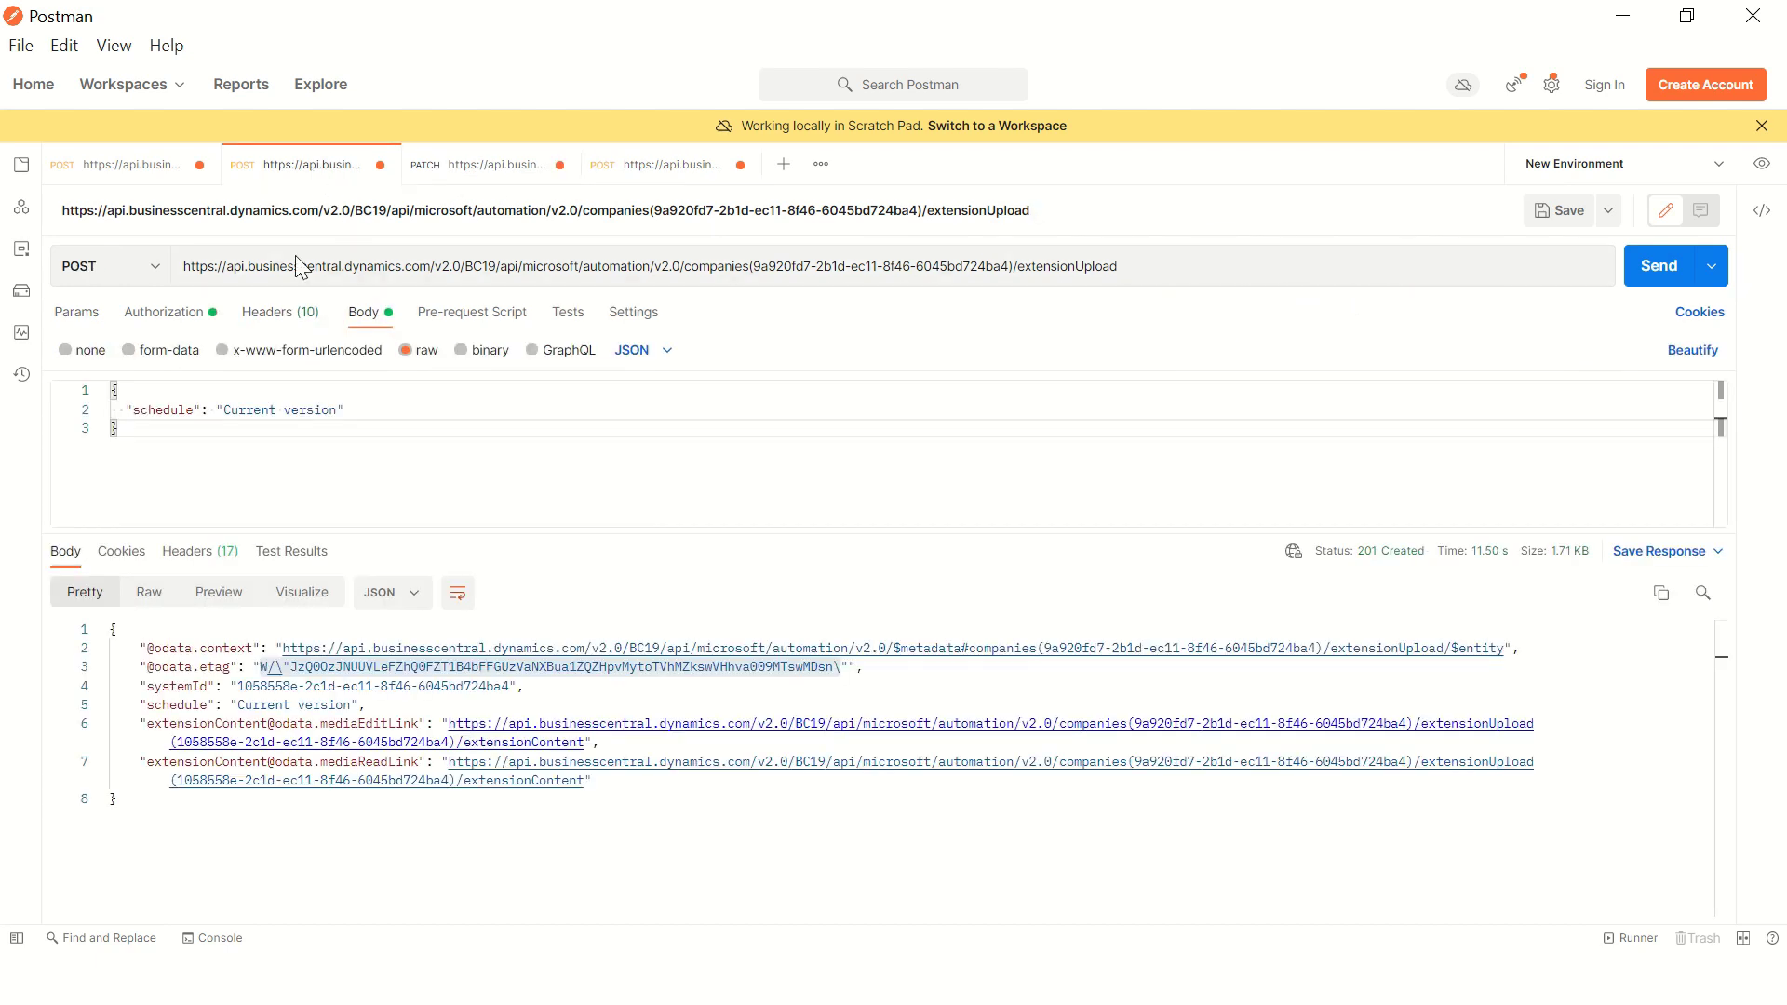
left_click(186, 687)
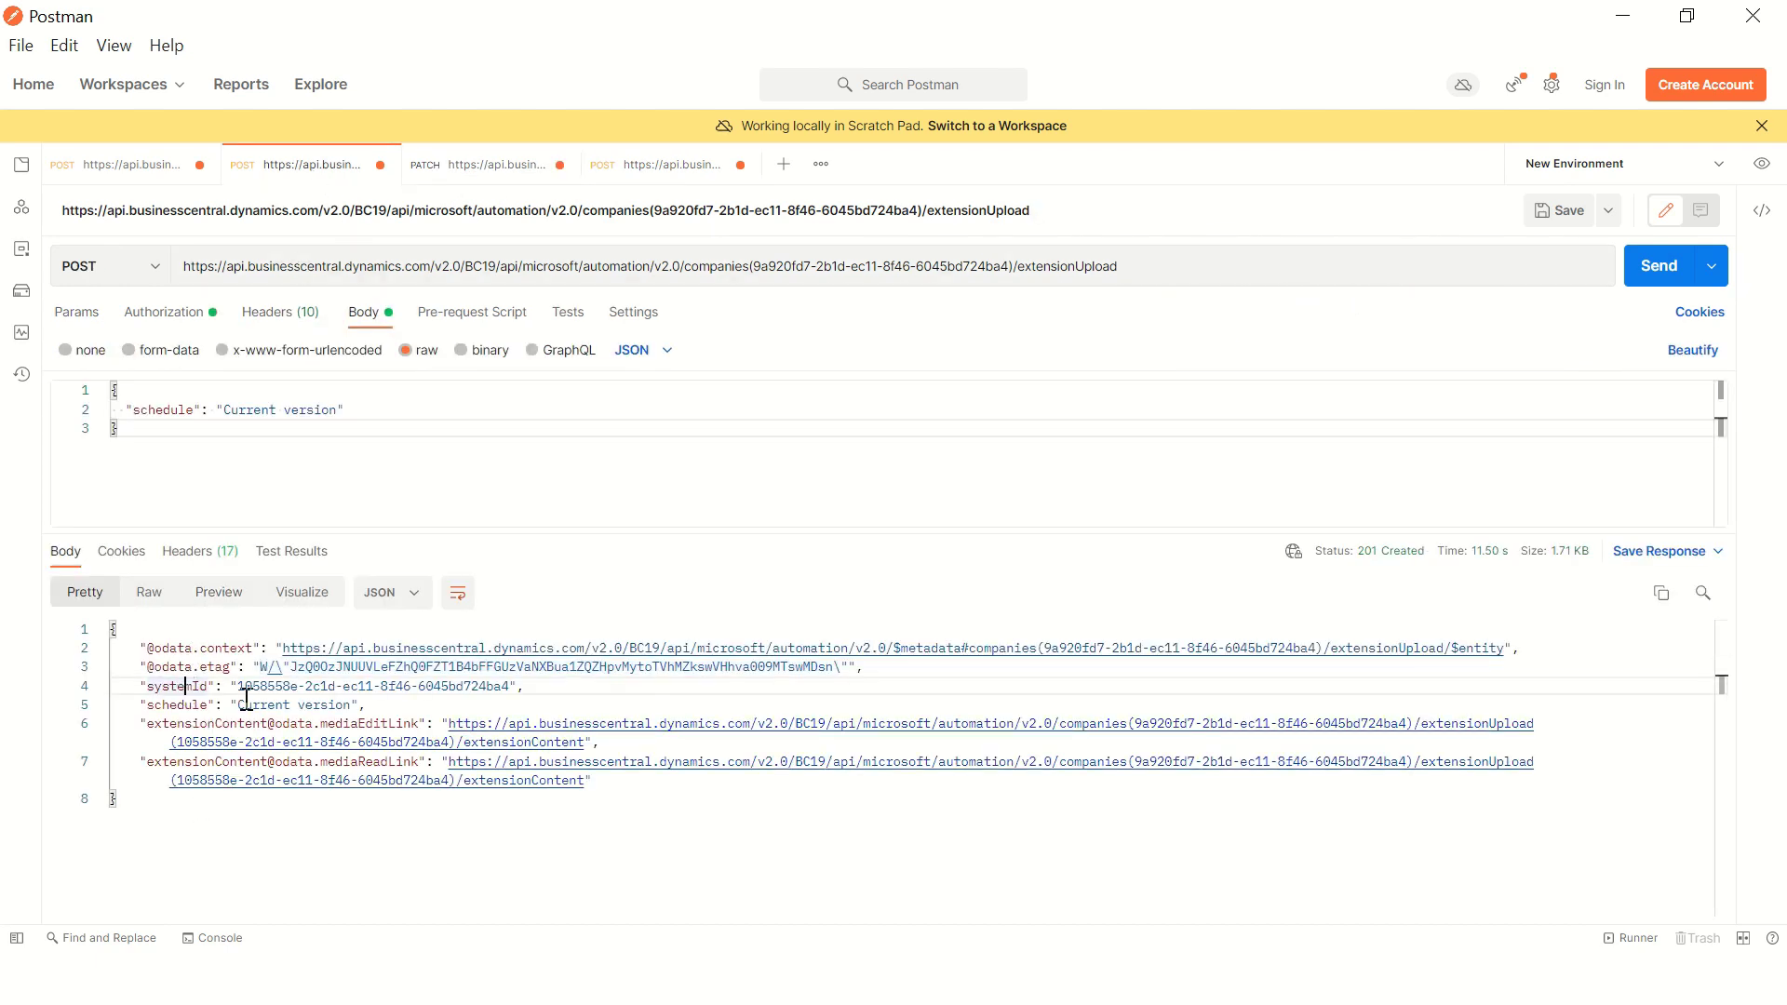
left_click_drag(240, 690, 511, 686)
key("ctrl+c")
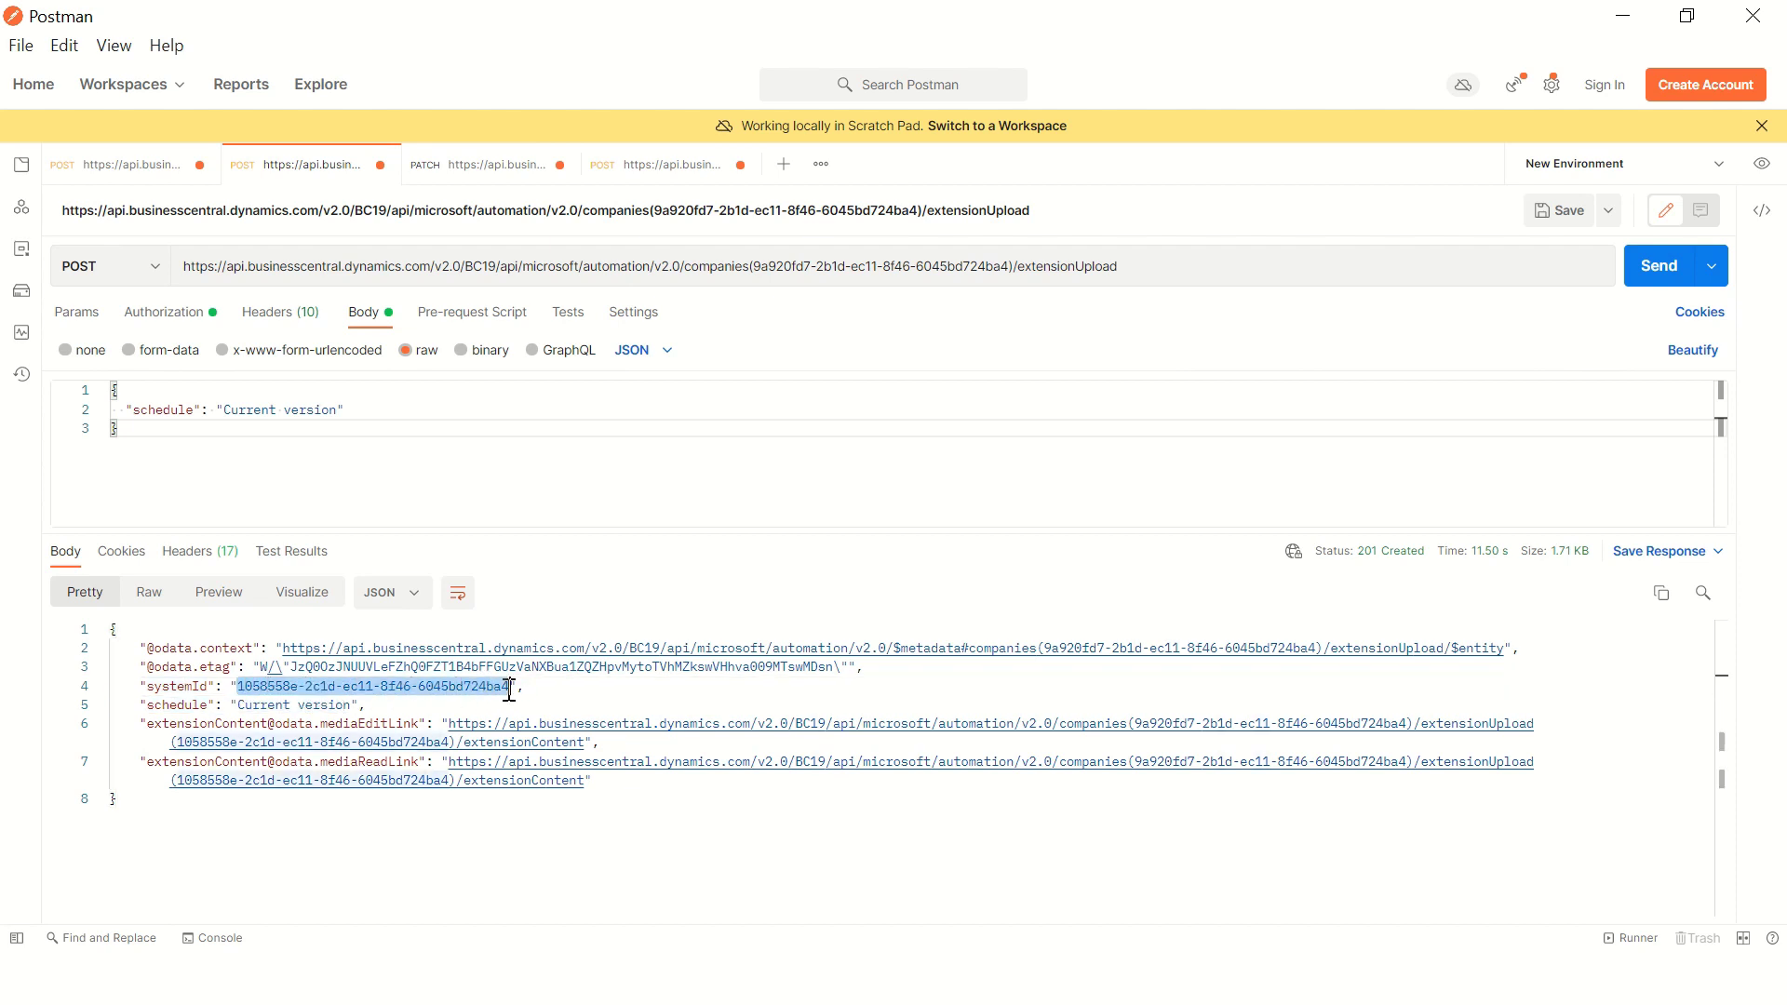
left_click(631, 170)
left_click_drag(1125, 269, 1282, 267)
key("ctrl+v")
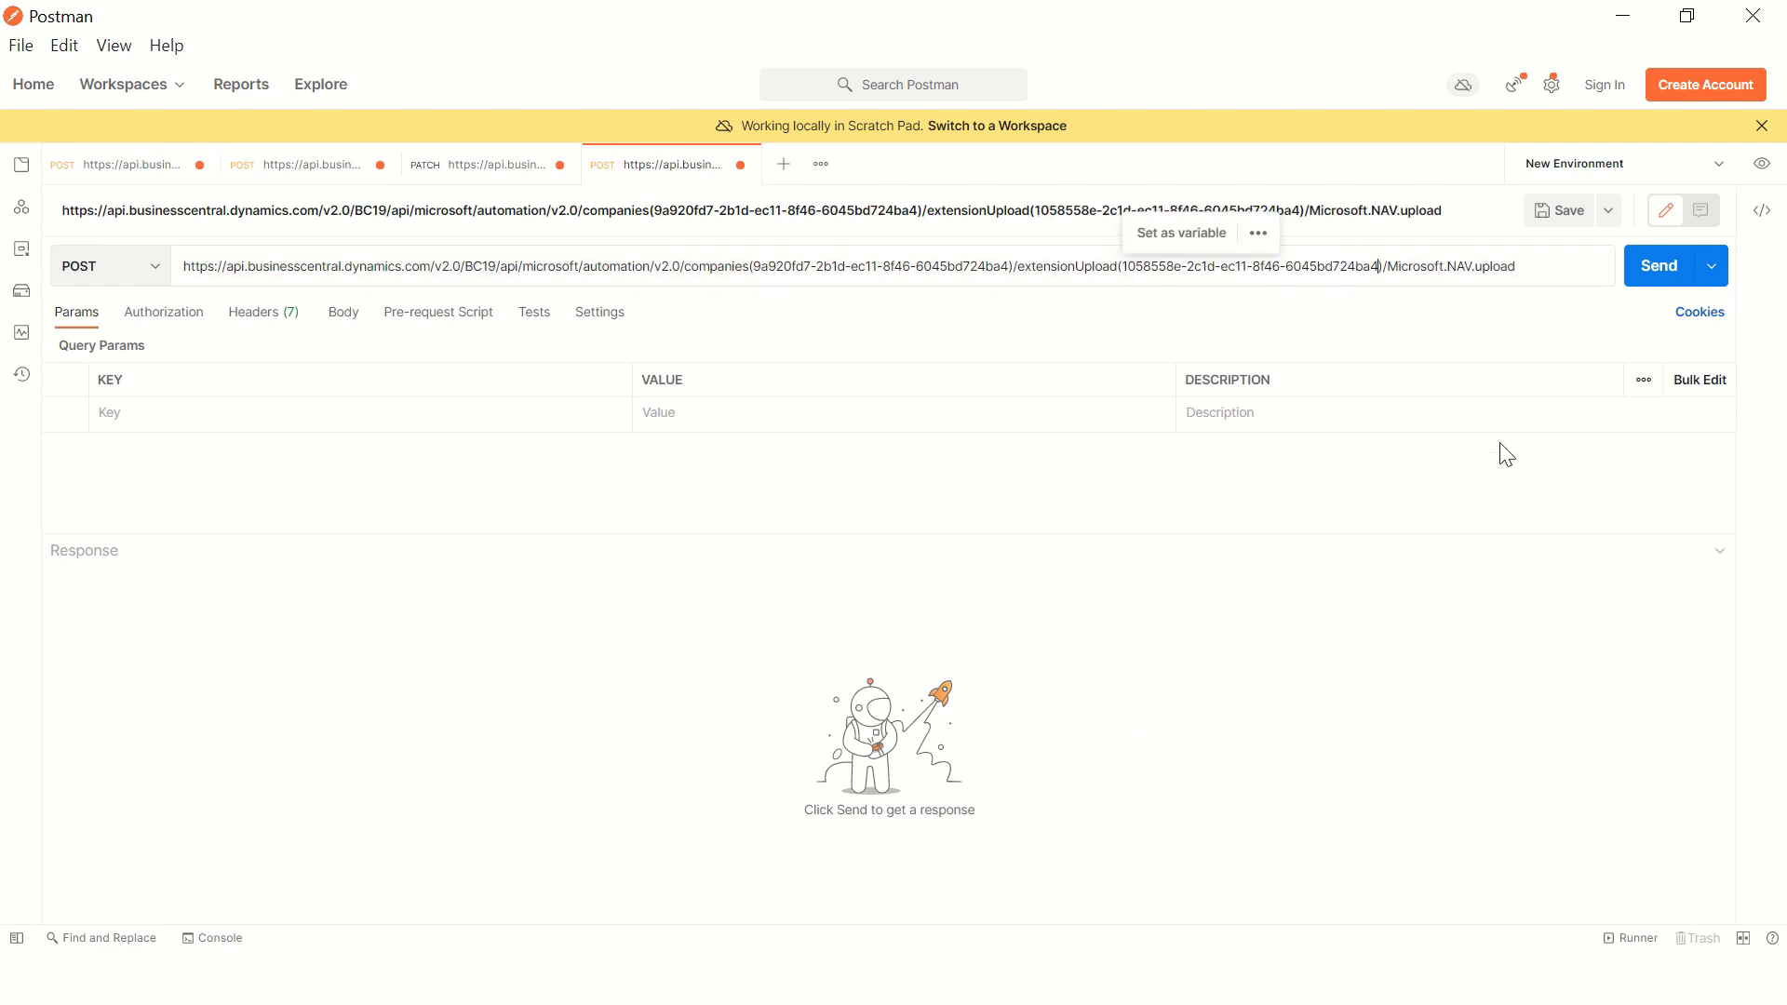
left_click(1570, 312)
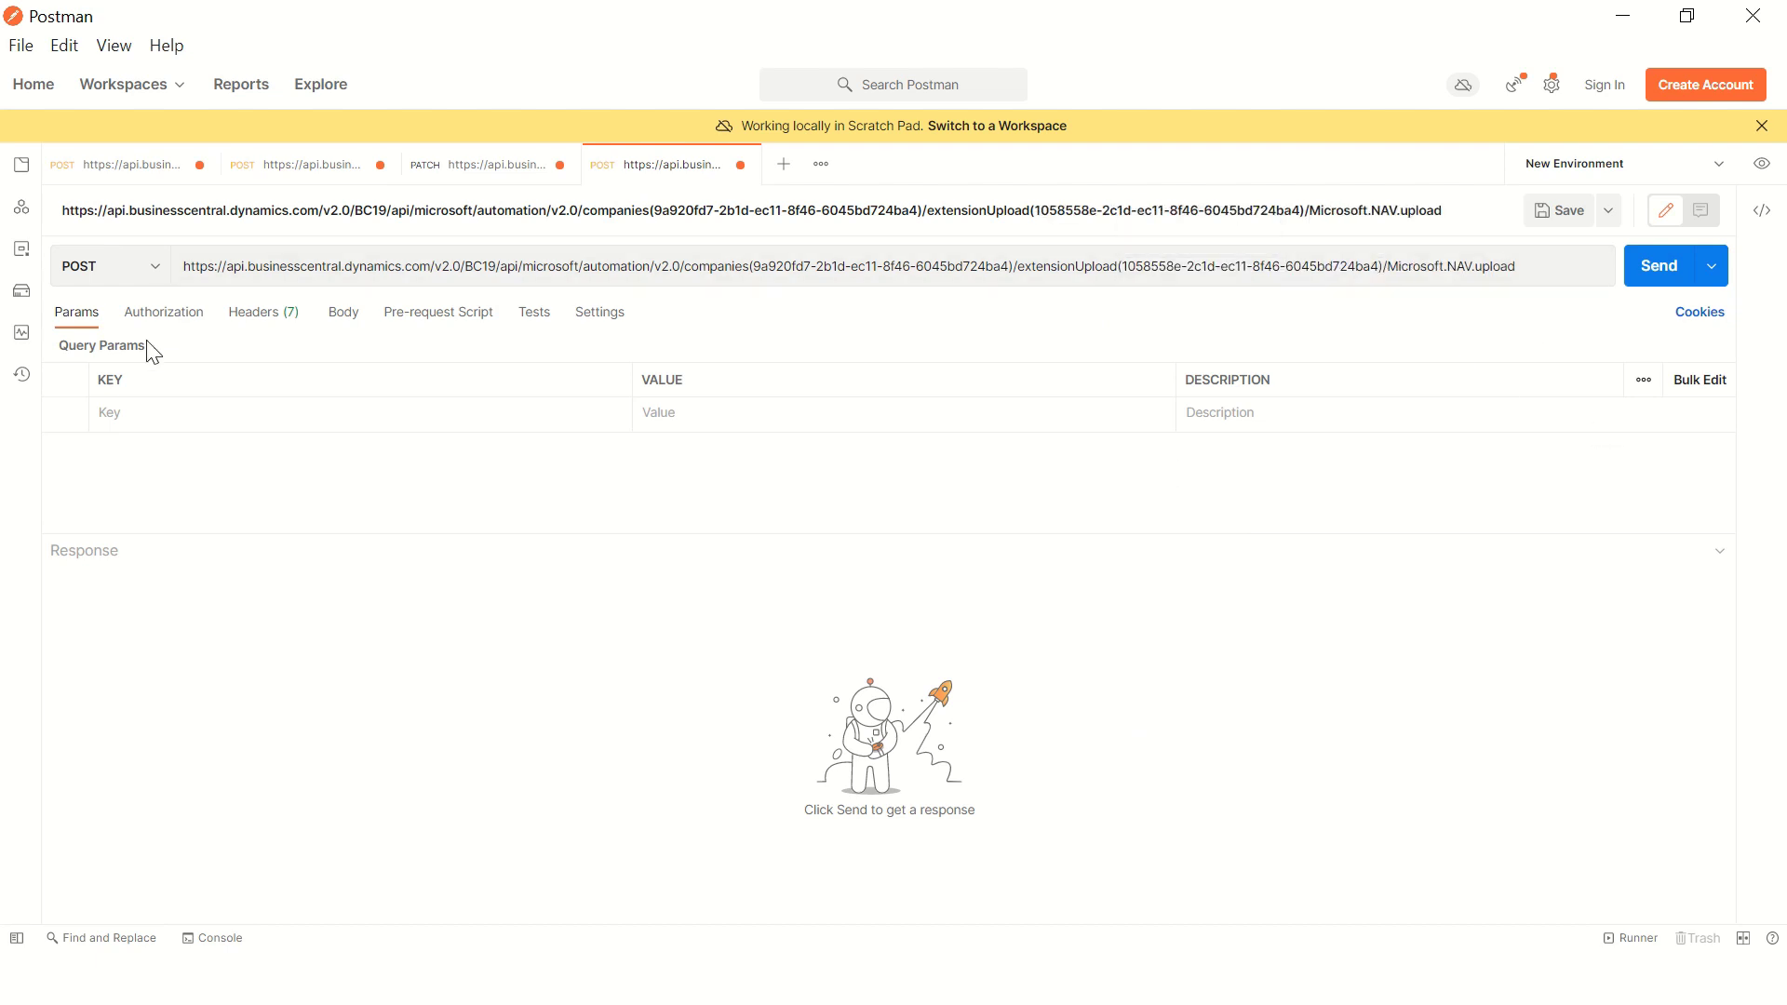
Step: Compare the Microsoft.NAV.upload entry in the Notepad++ notes with the new request's authorization and headers
left_click(191, 319)
key("alt+Tab")
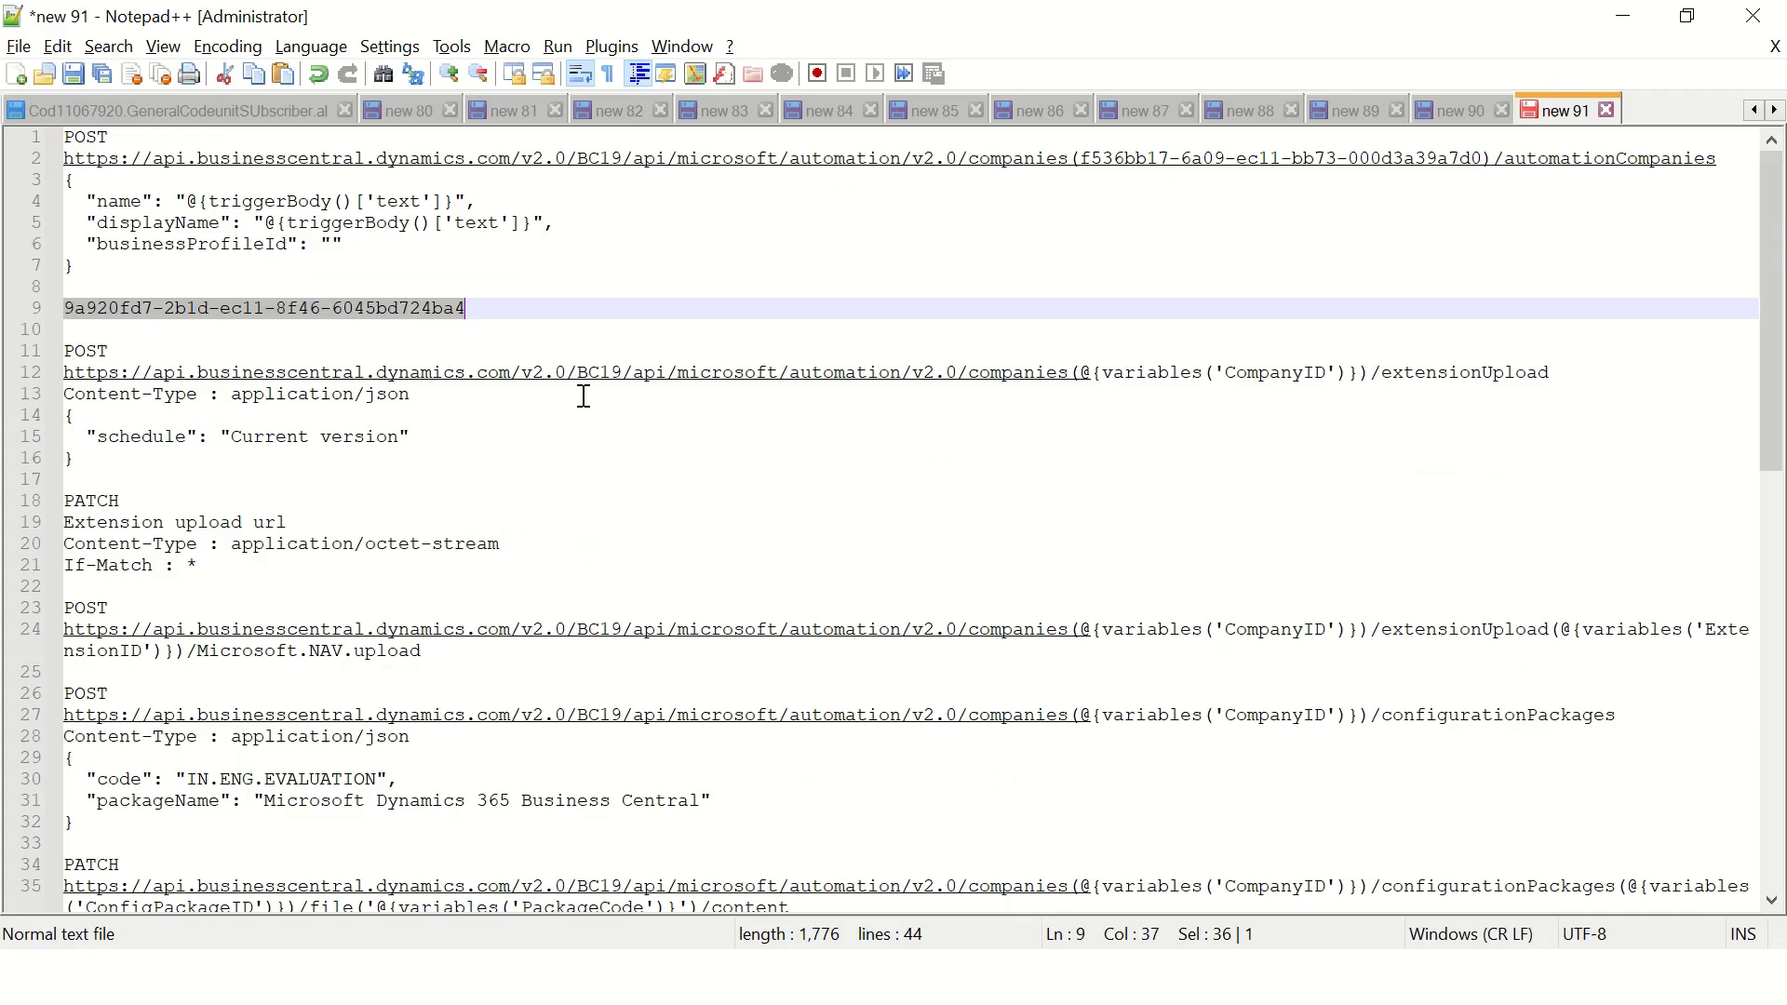
left_click(154, 673)
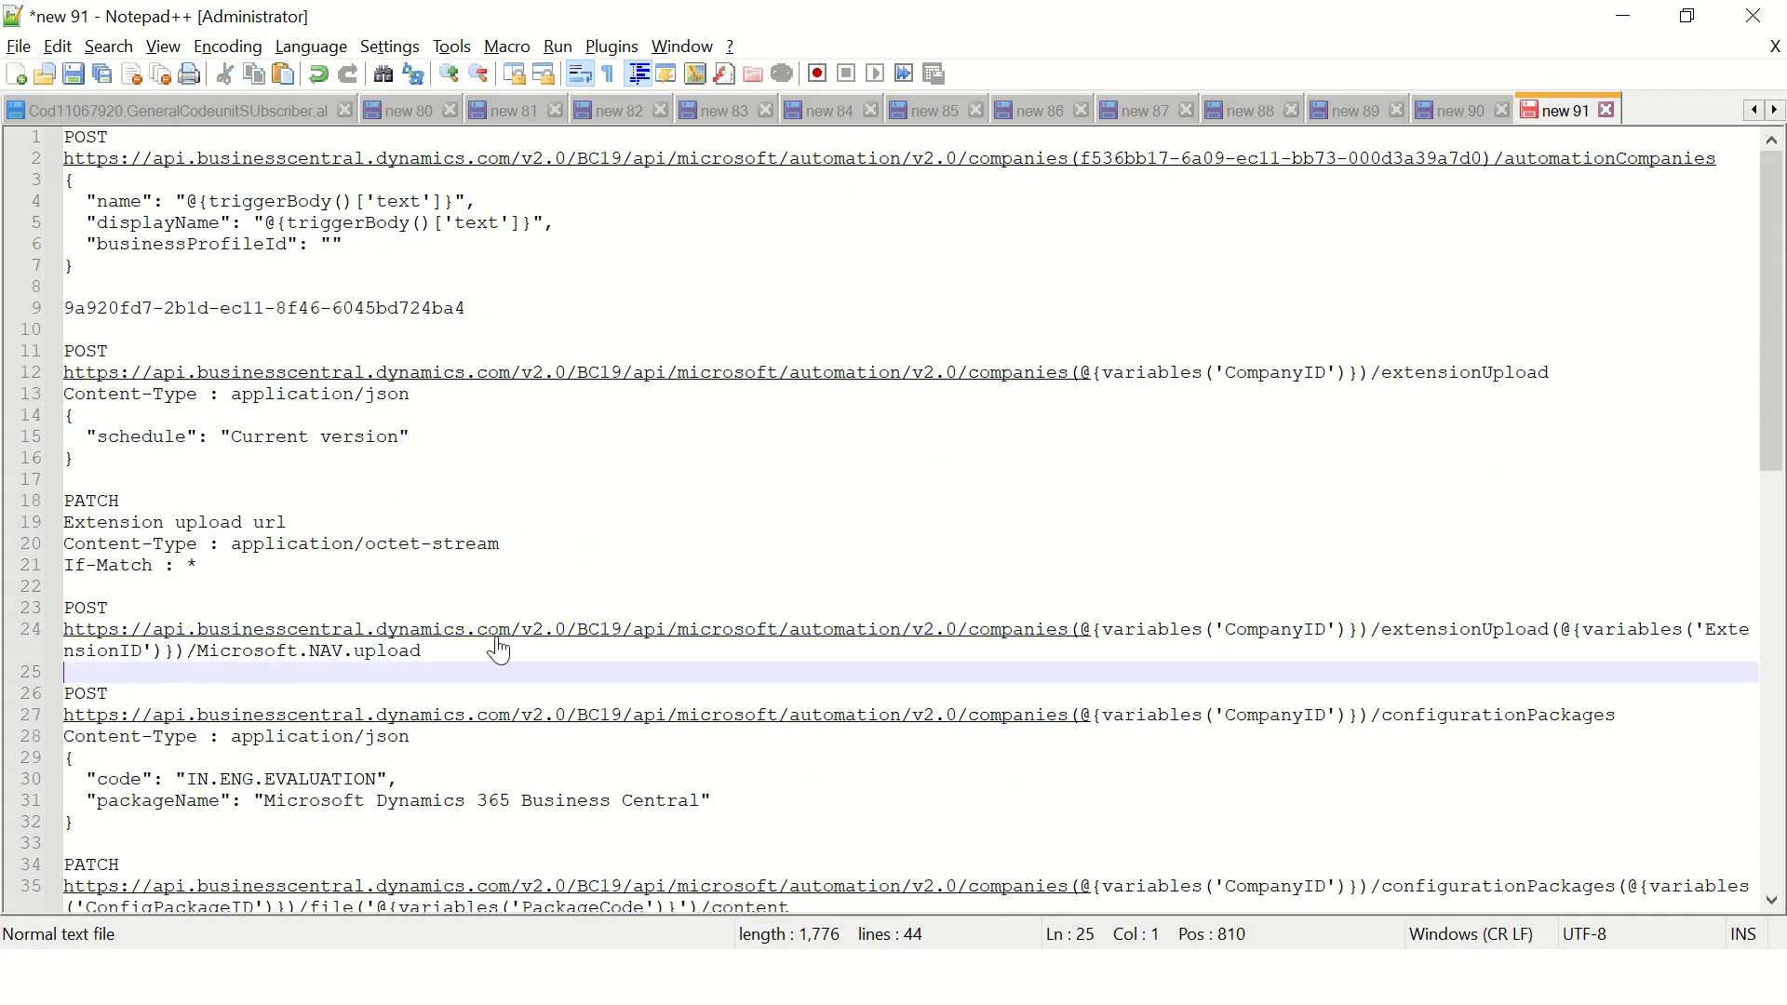
left_click_drag(536, 631, 300, 630)
left_click(523, 652)
key("alt+Tab")
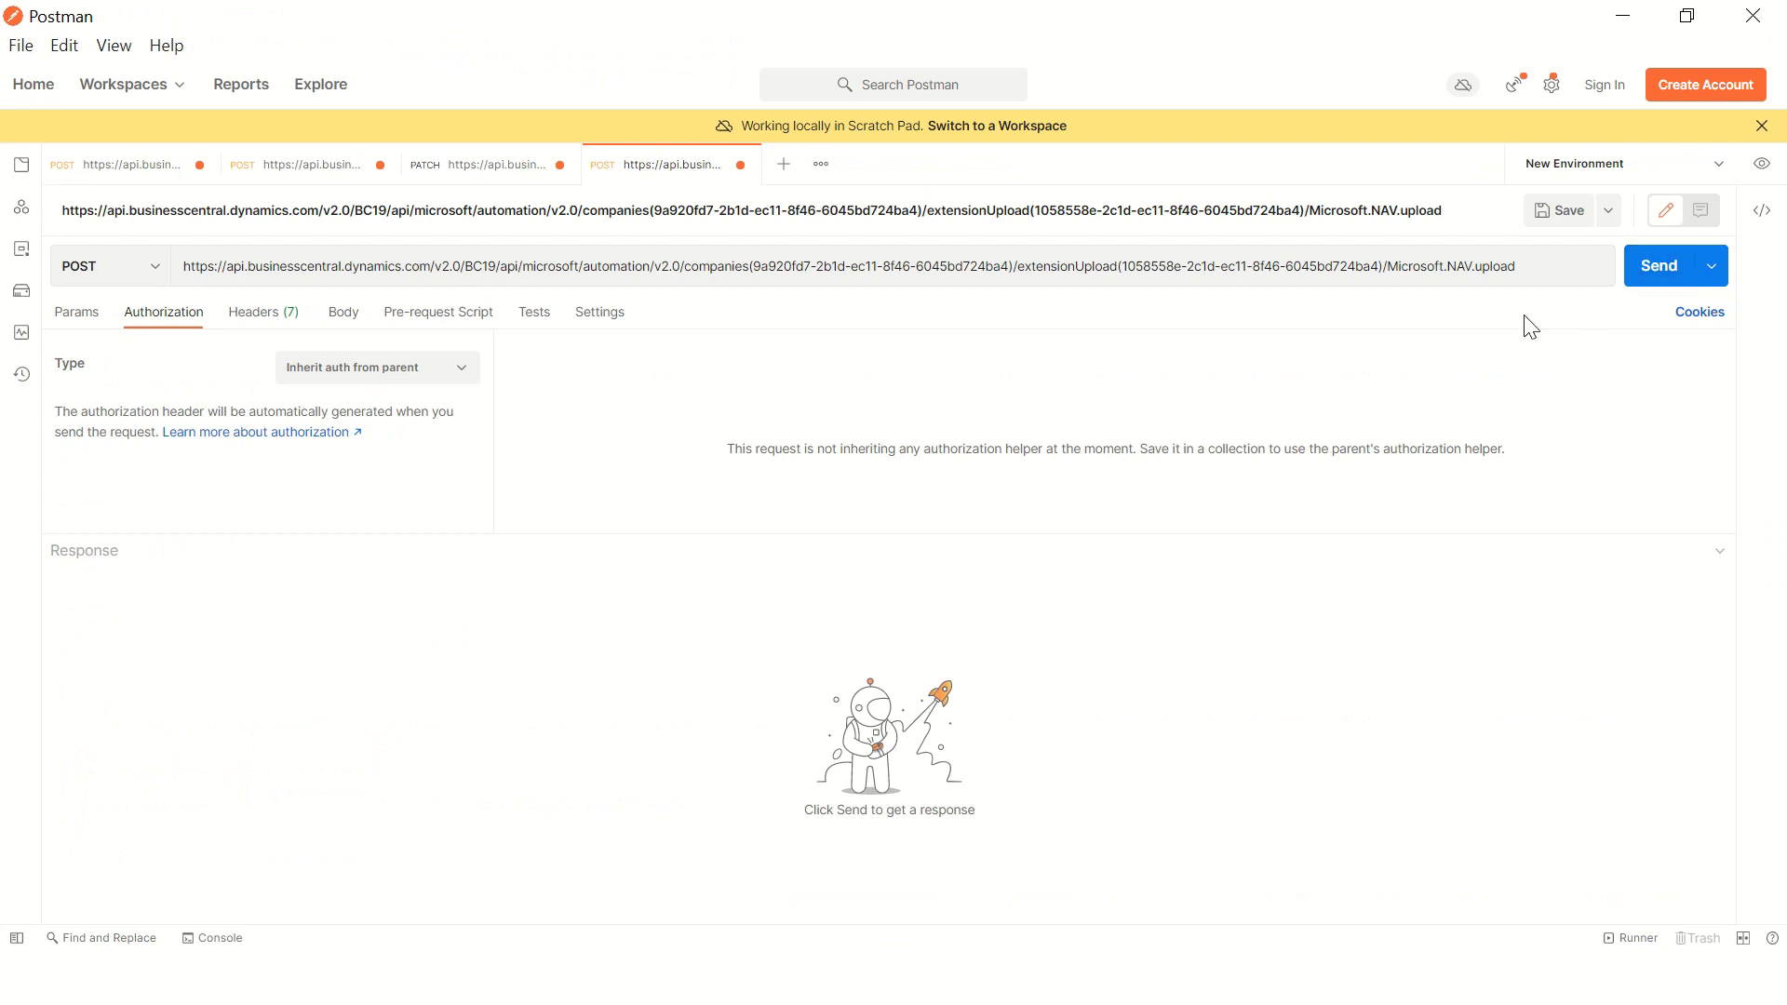
left_click(257, 316)
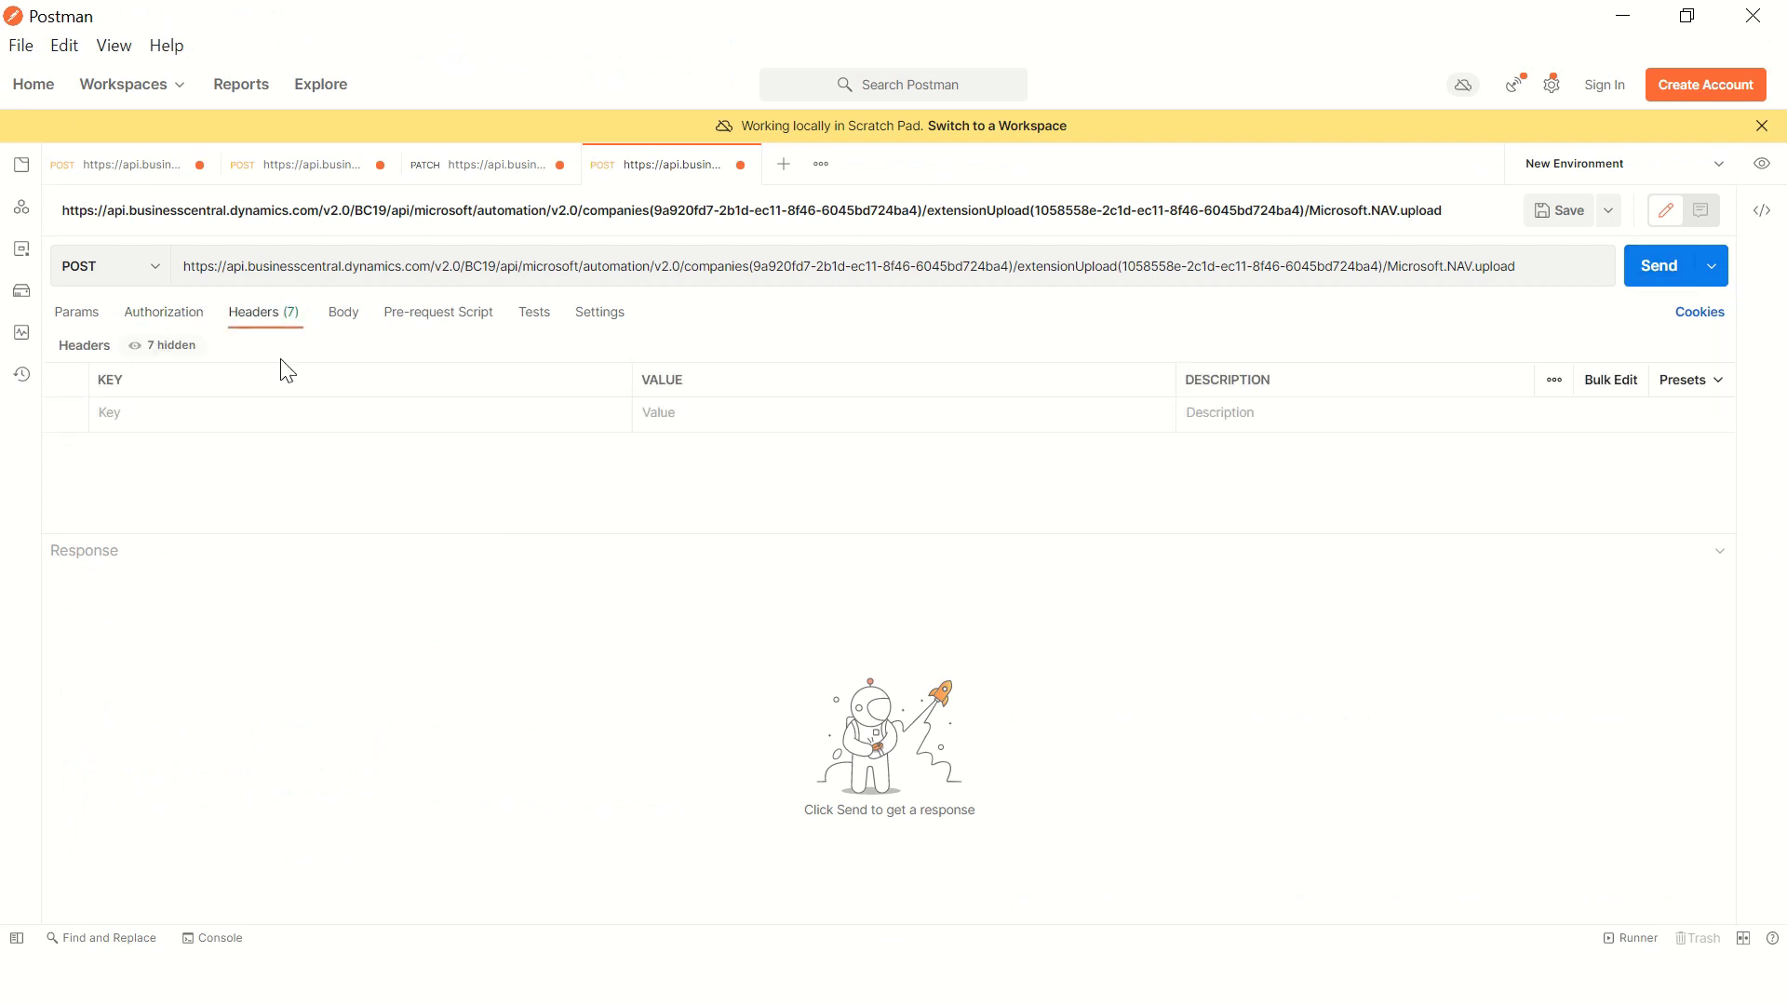
Step: Set the new POST request's authorization type to OAuth 2.0 and generate a new access token
left_click(148, 317)
left_click(372, 368)
left_click(351, 644)
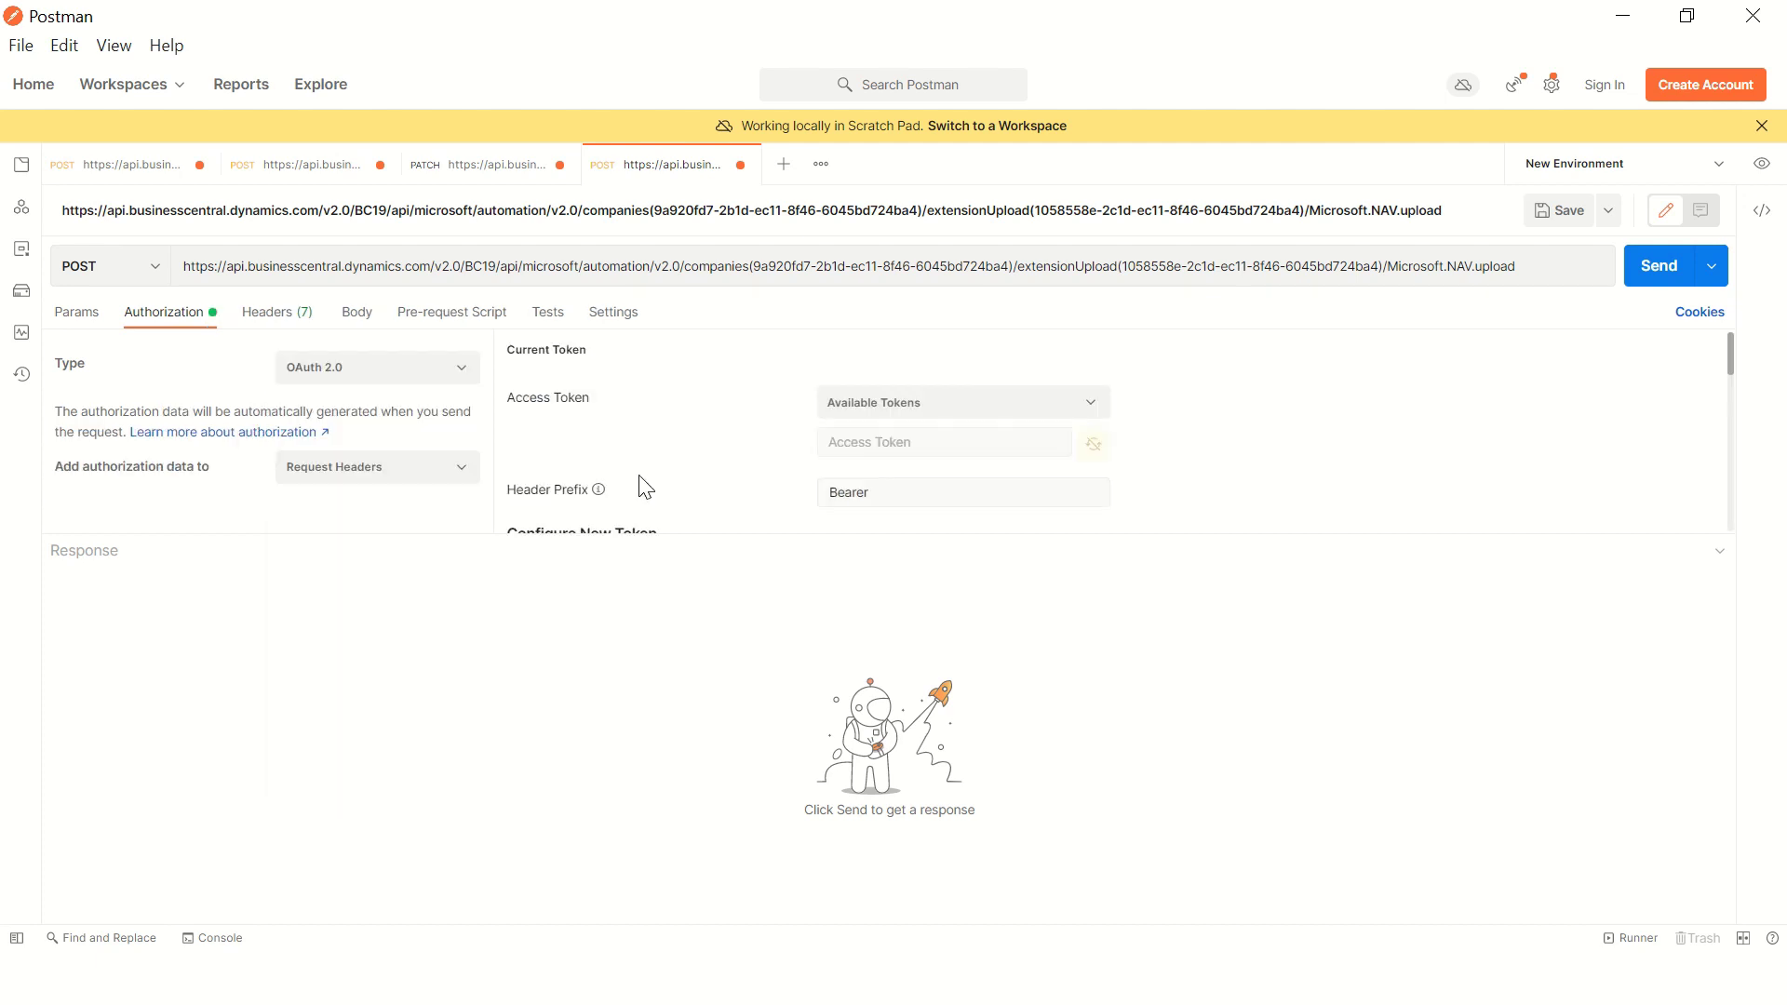
left_click_drag(639, 531, 618, 651)
scroll(618, 650, "down", 6)
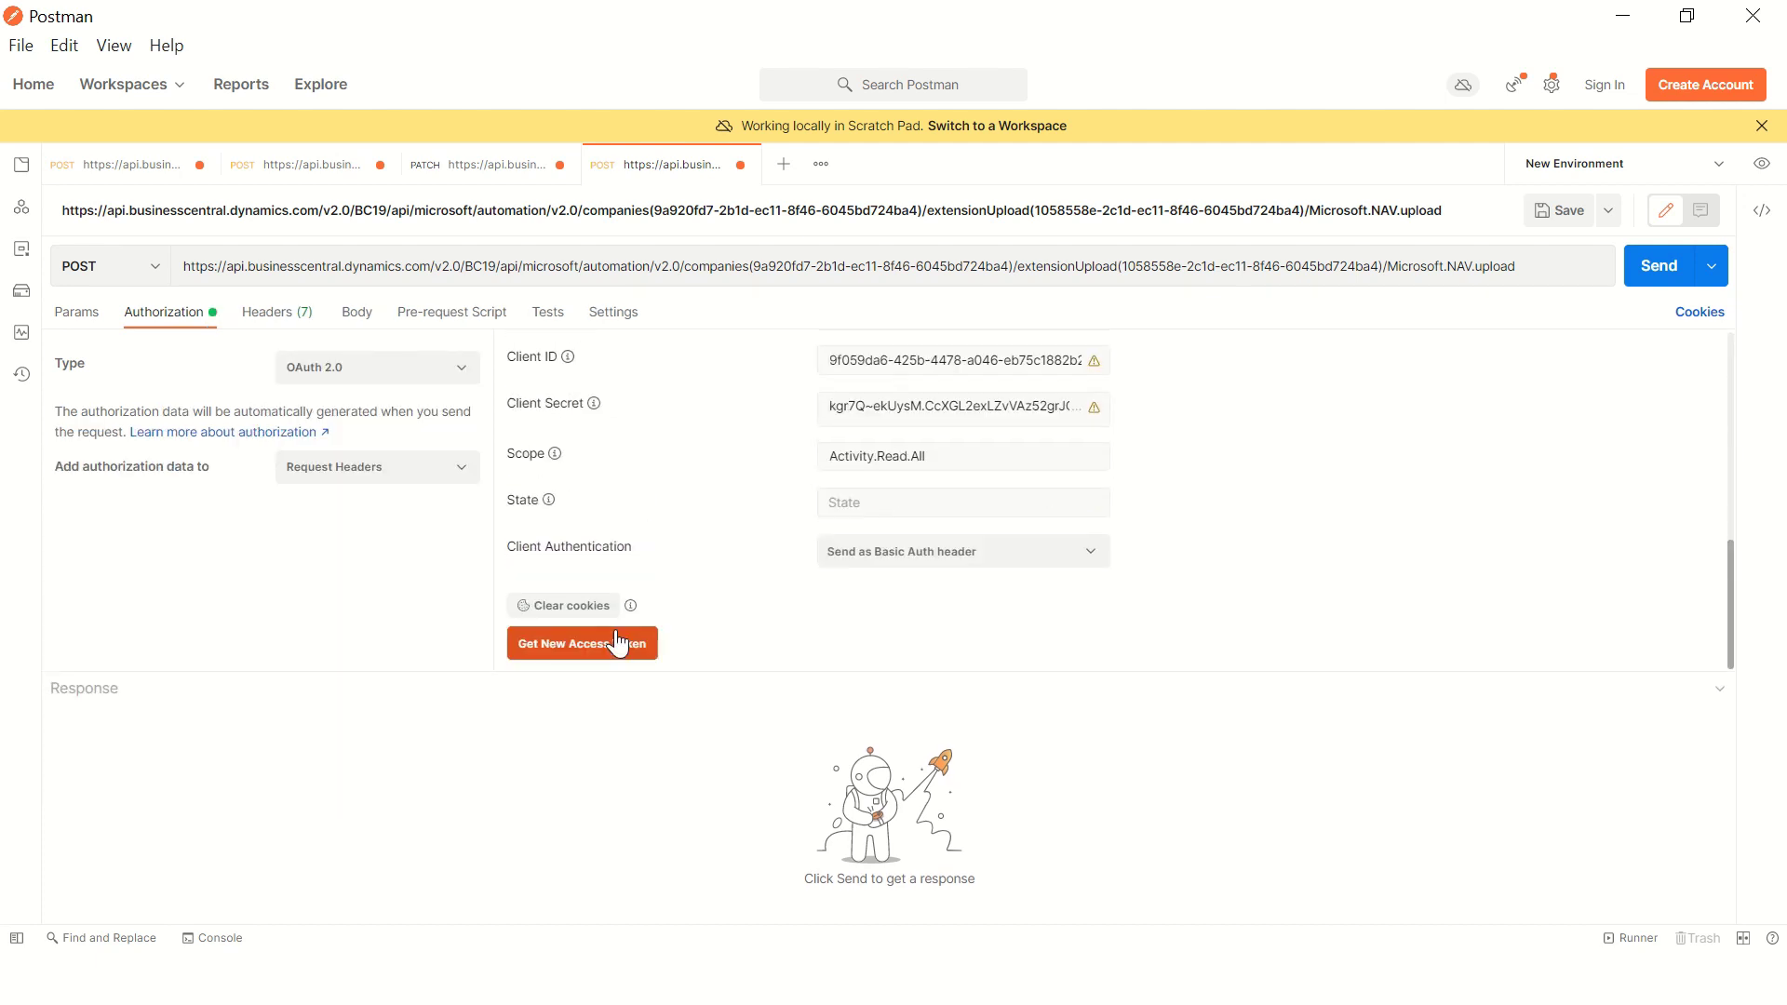
left_click(619, 641)
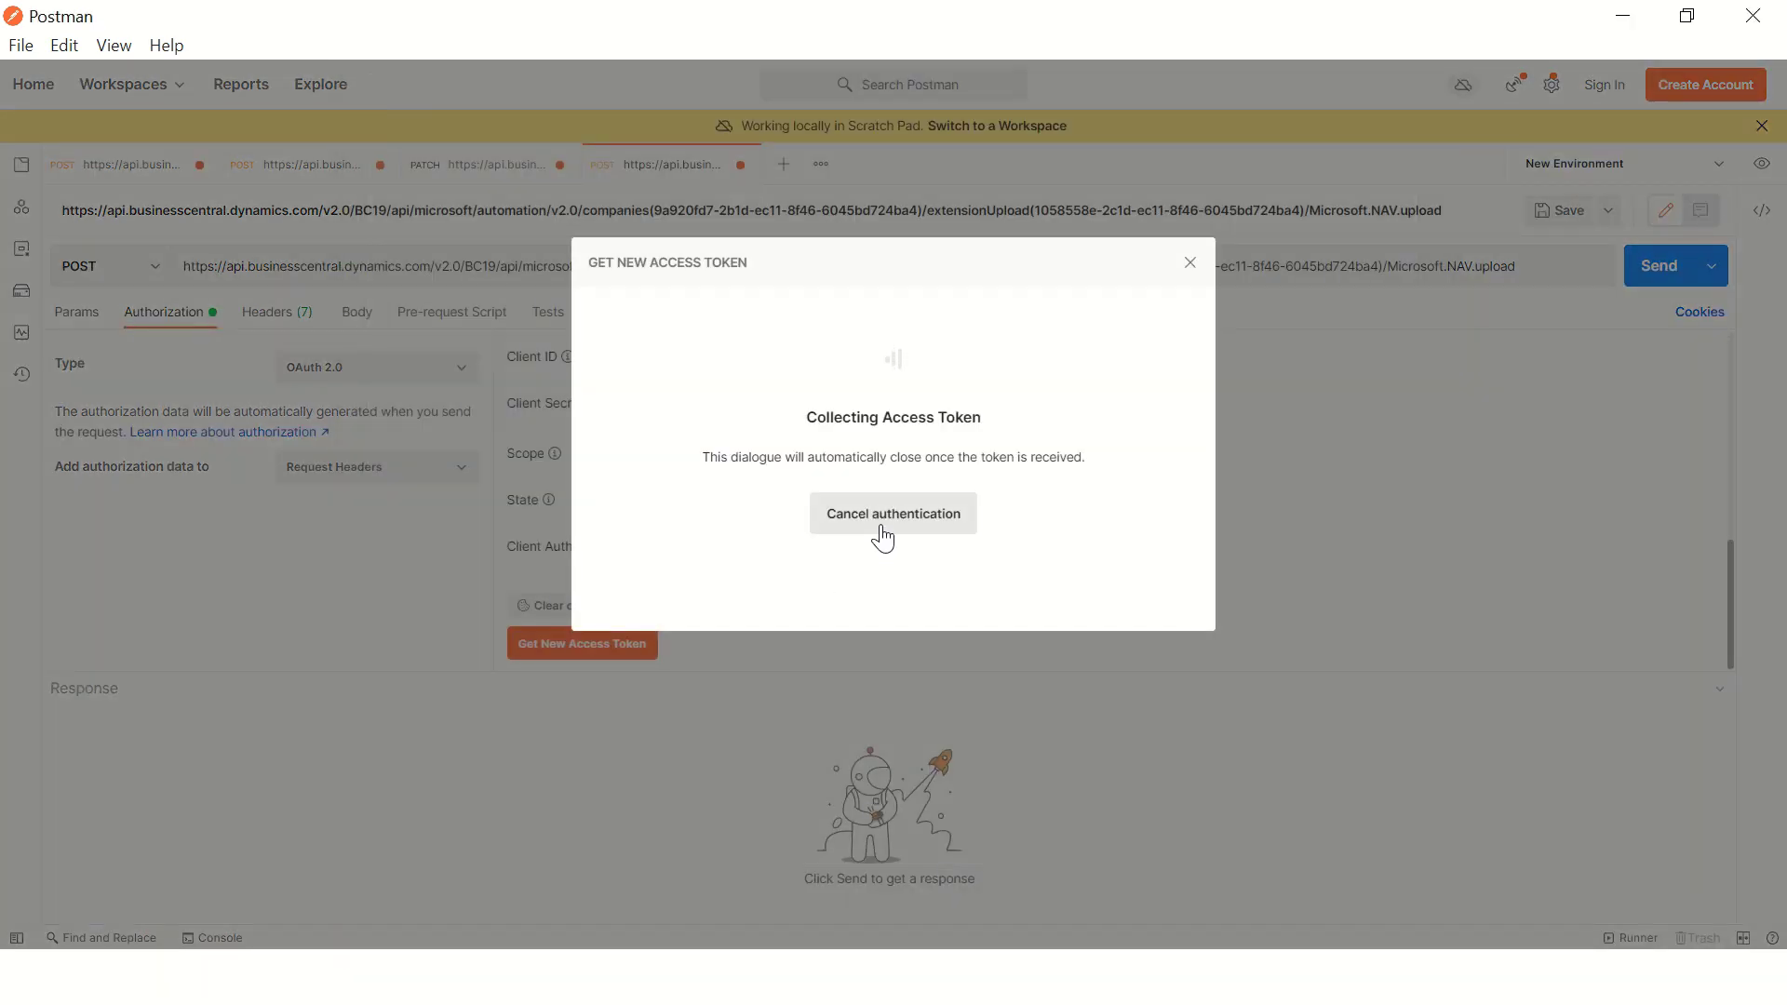
left_click(886, 525)
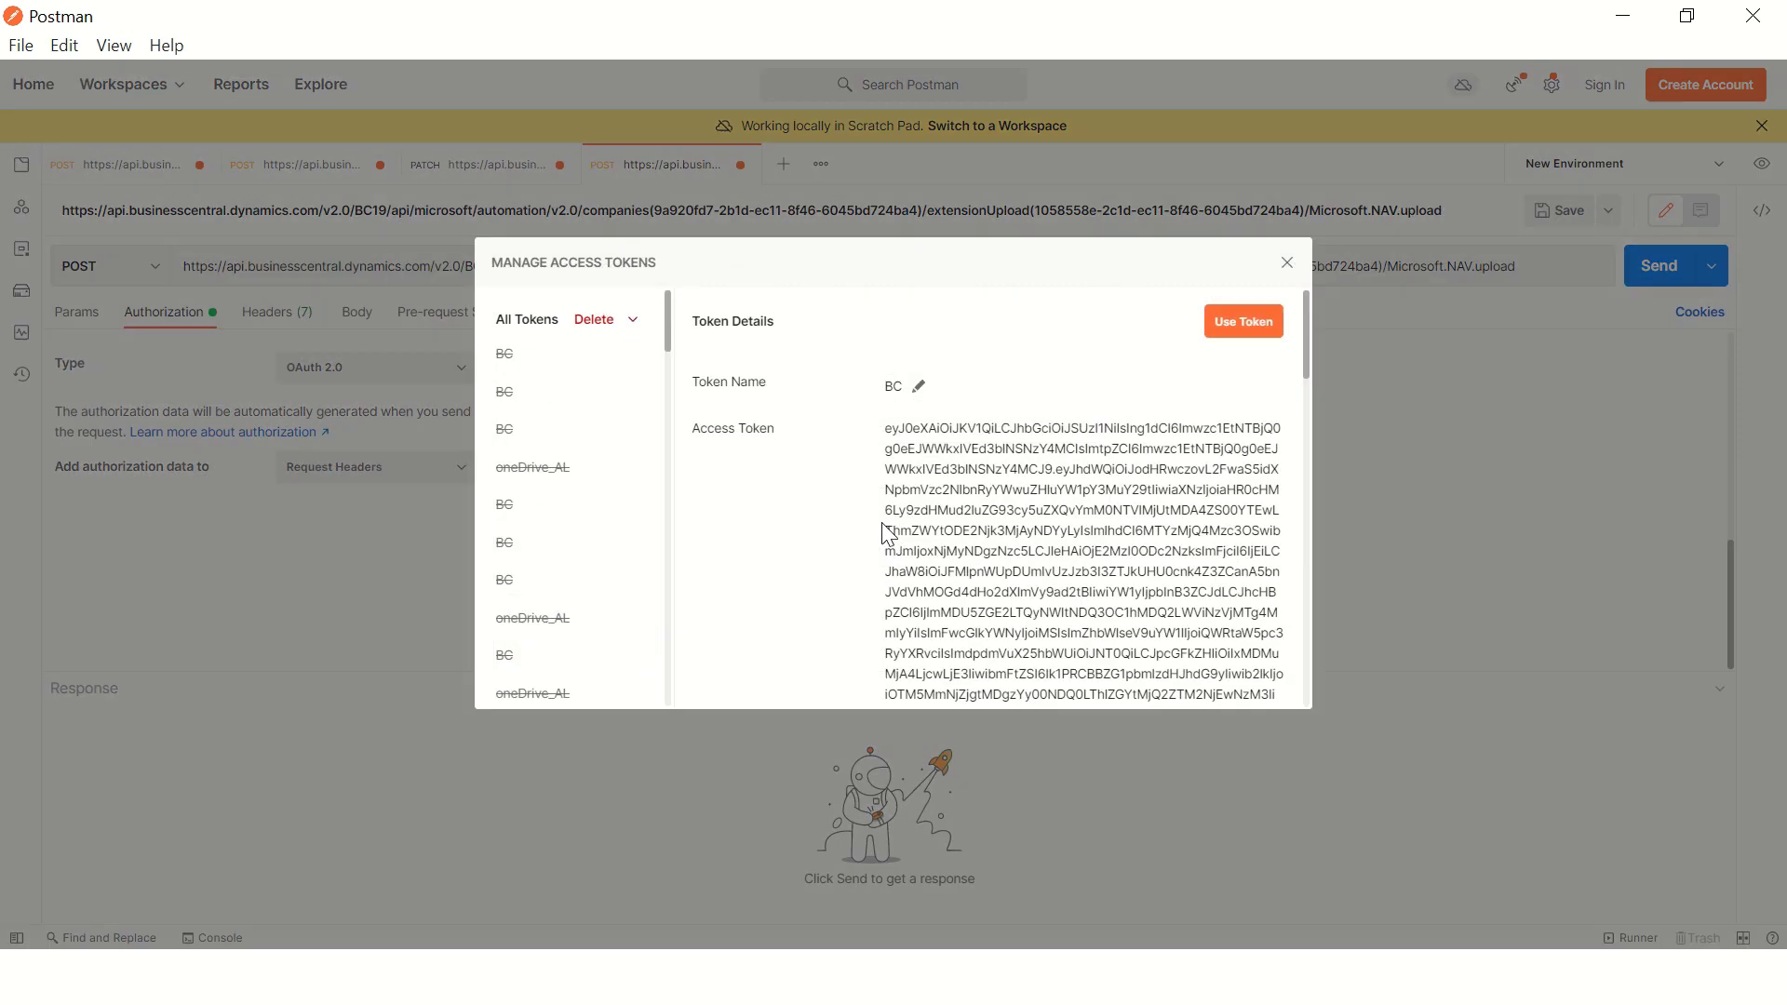
Step: Apply the new BC access token to the Microsoft.NAV.upload POST request and send the request
left_click(1243, 322)
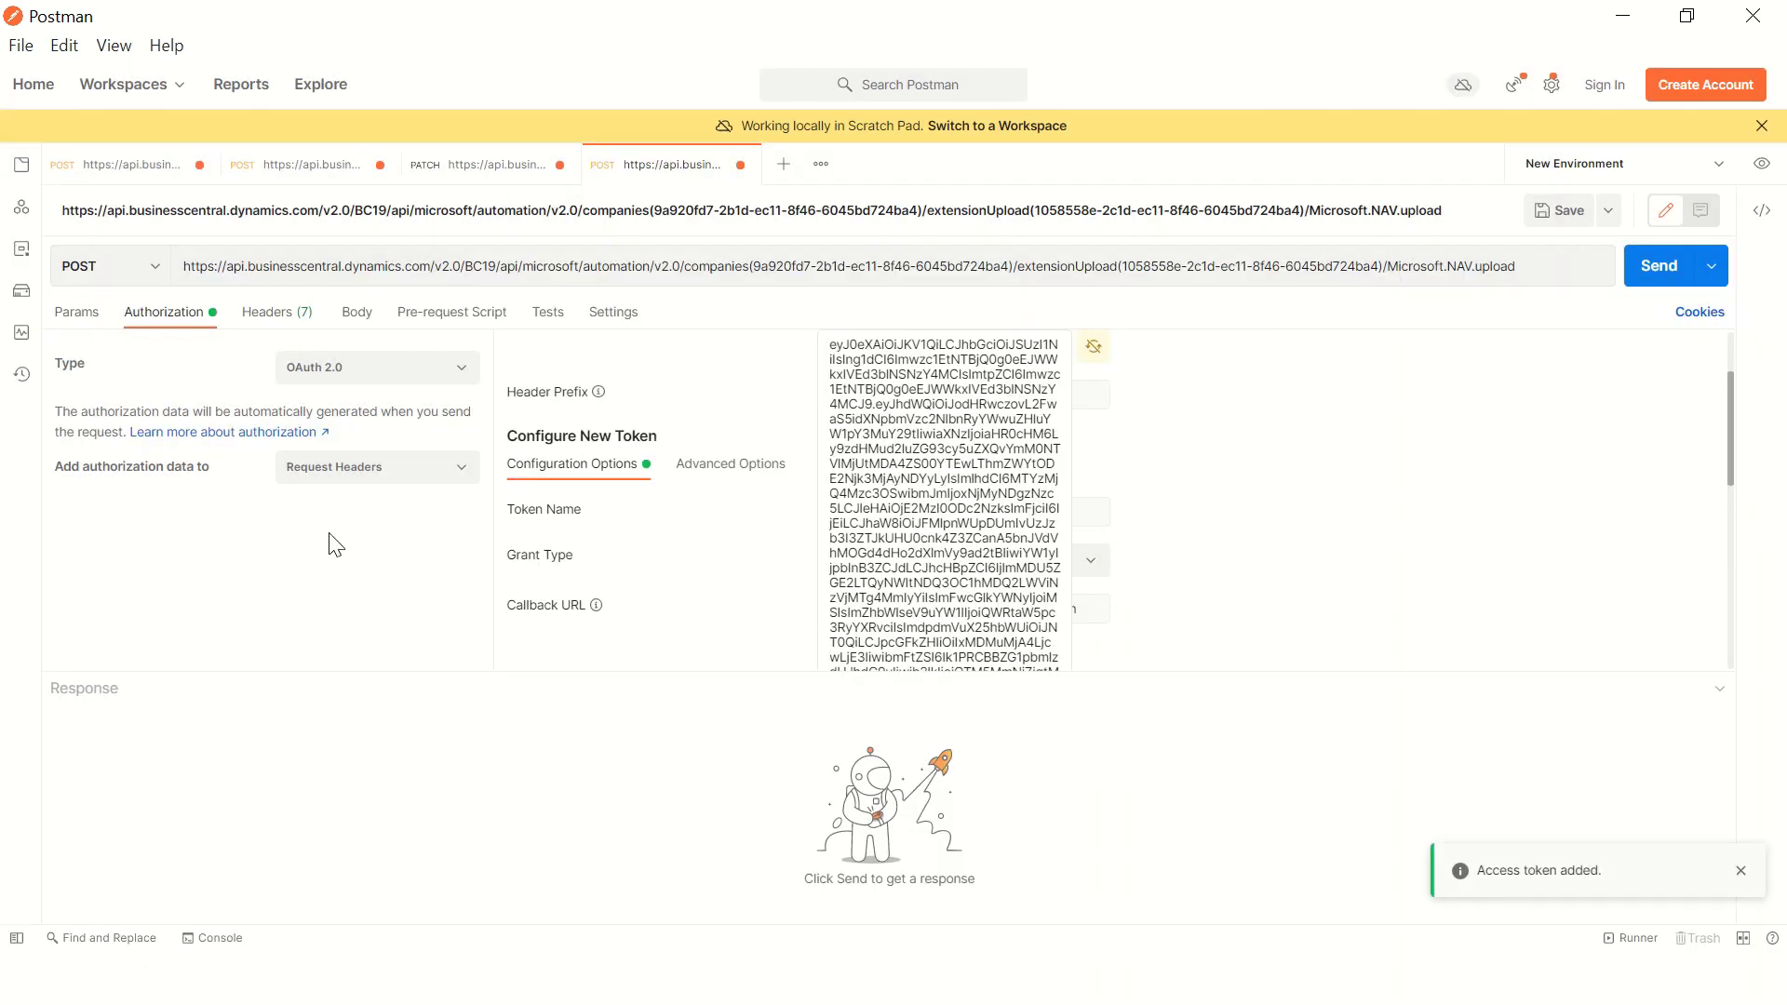
left_click(356, 314)
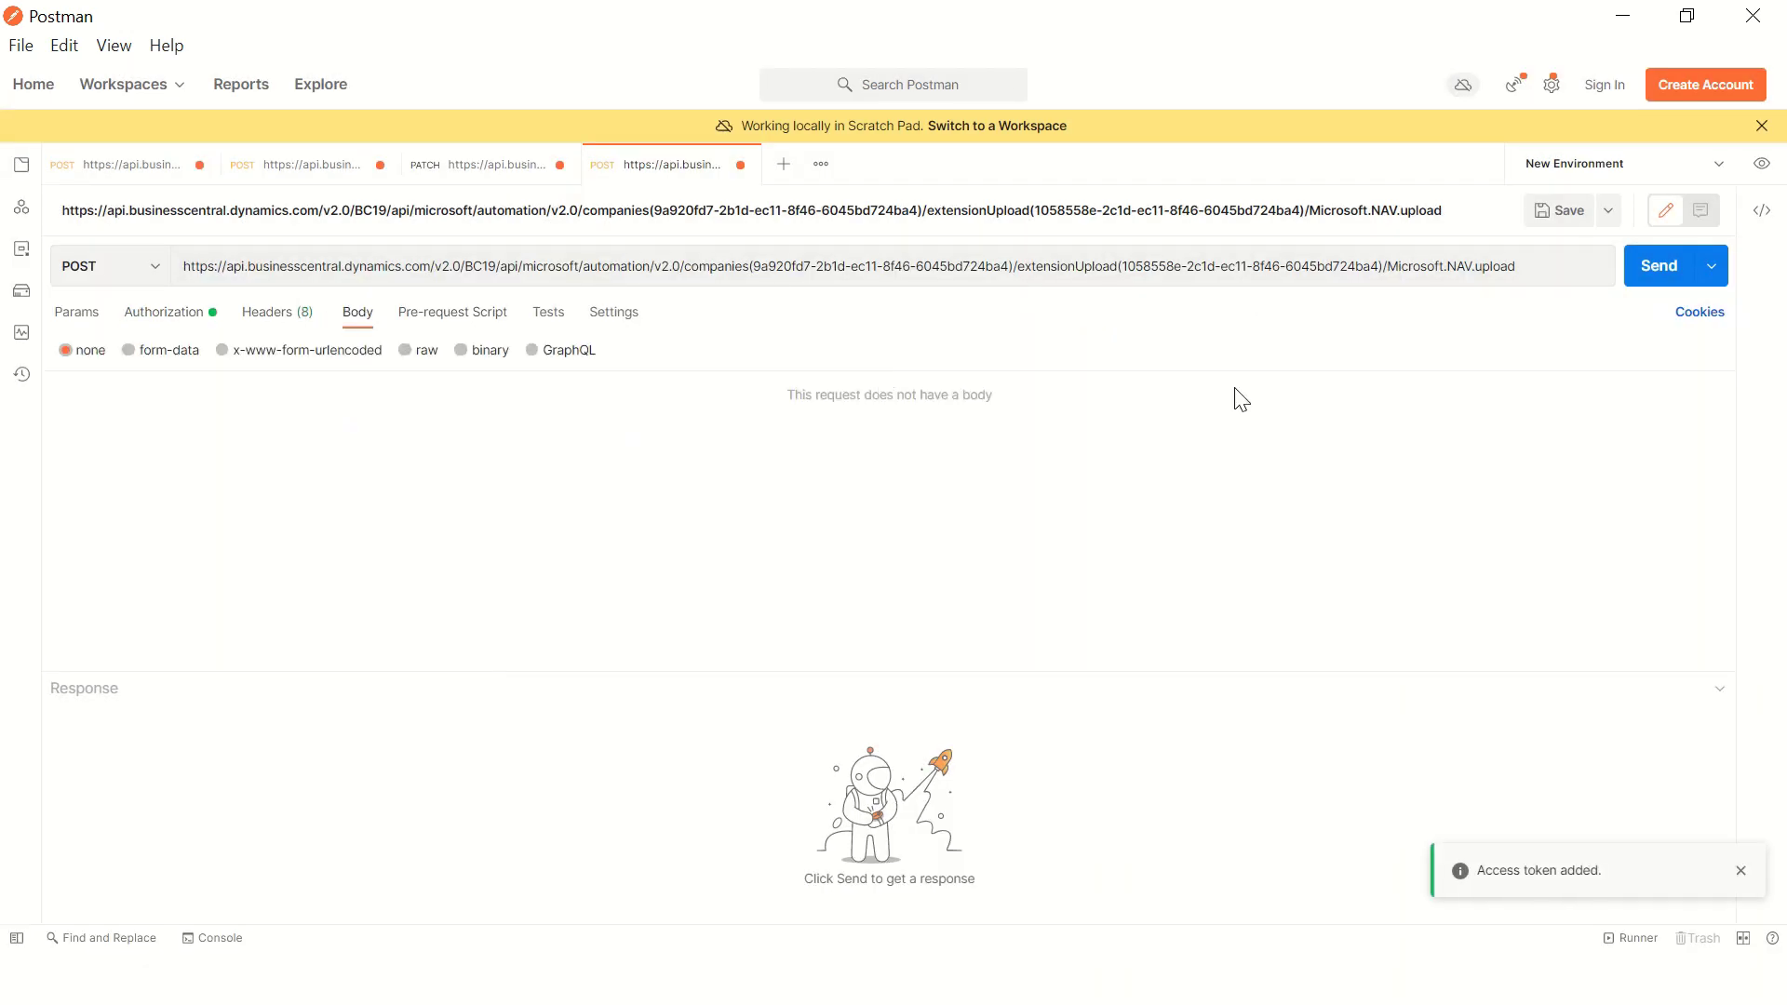
left_click(1662, 269)
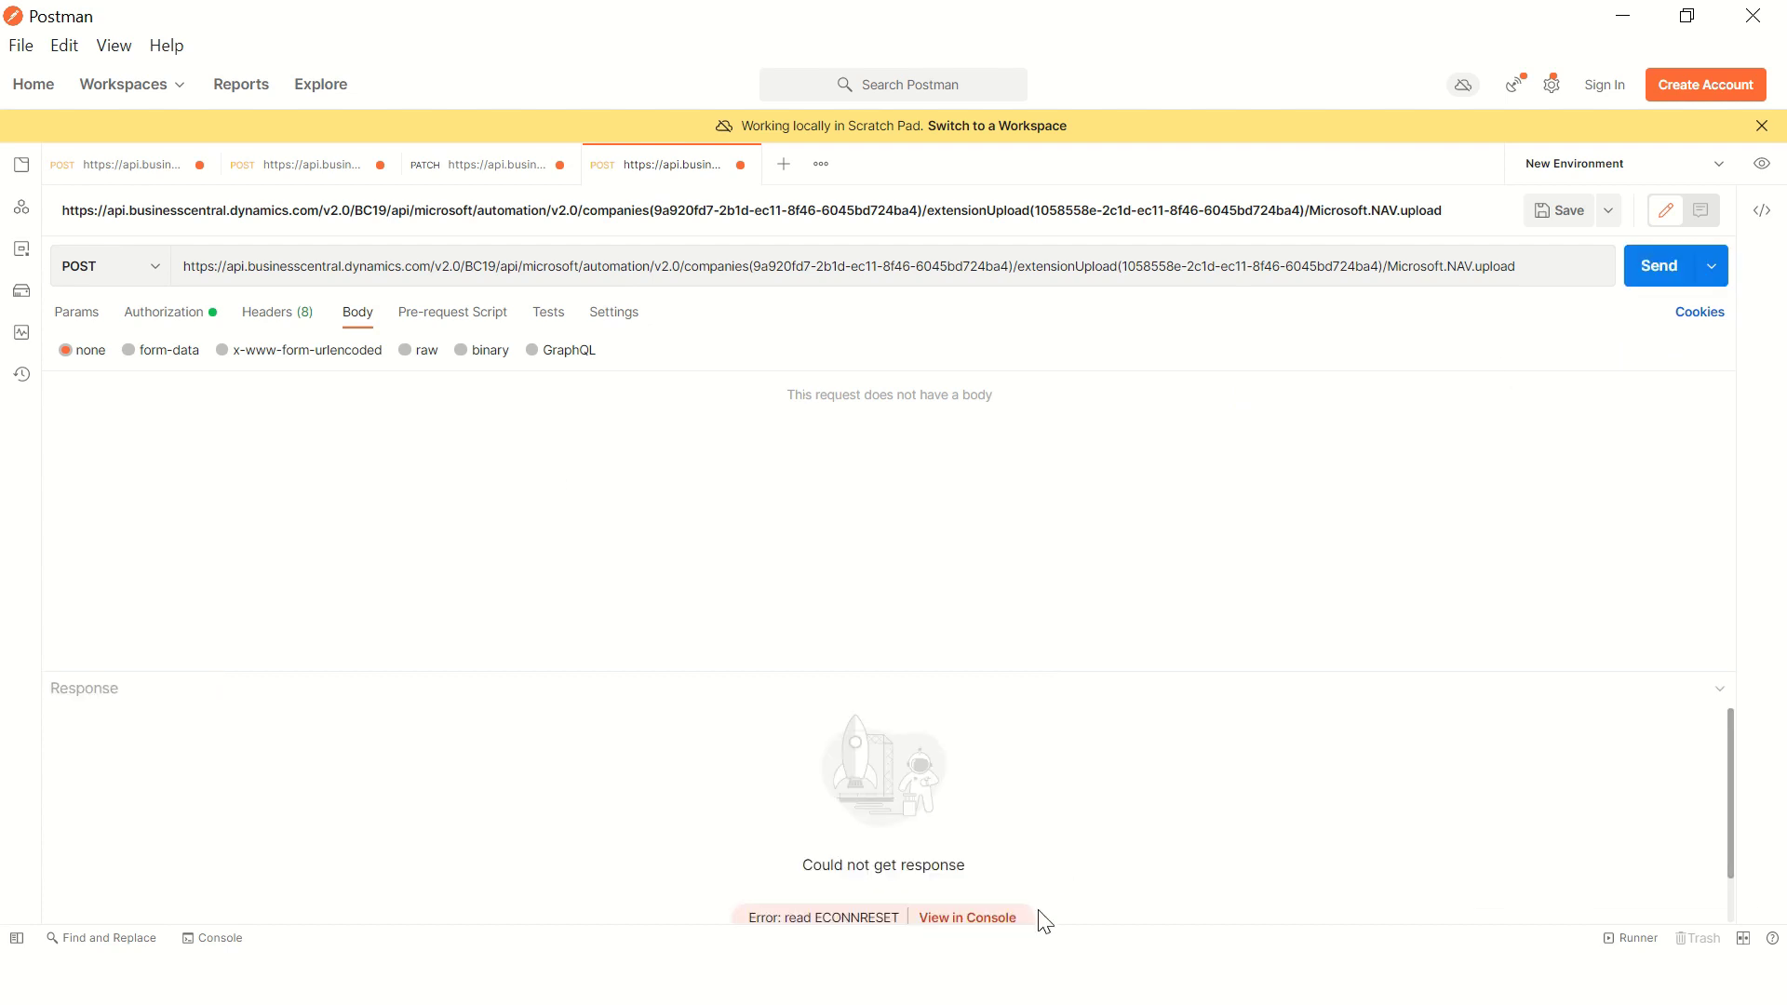
Step: Inspect the failed request in the console and resend the Microsoft.NAV.upload POST request
left_click(976, 920)
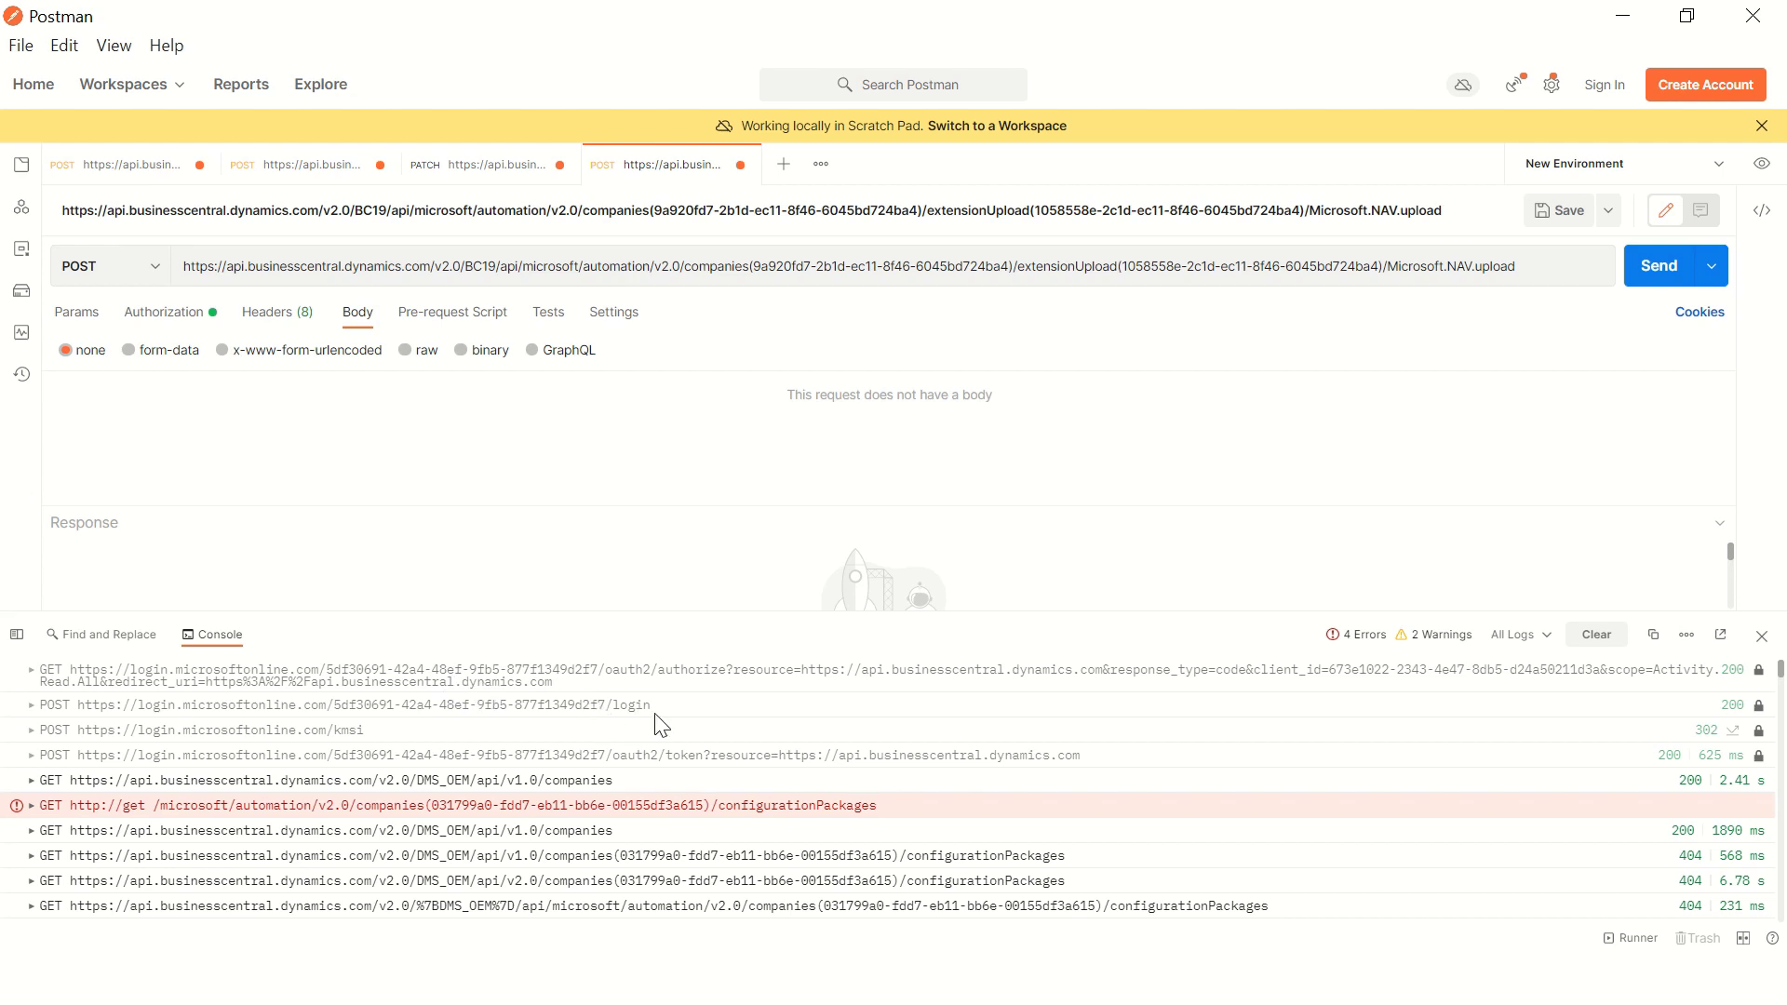
left_click_drag(661, 606, 610, 973)
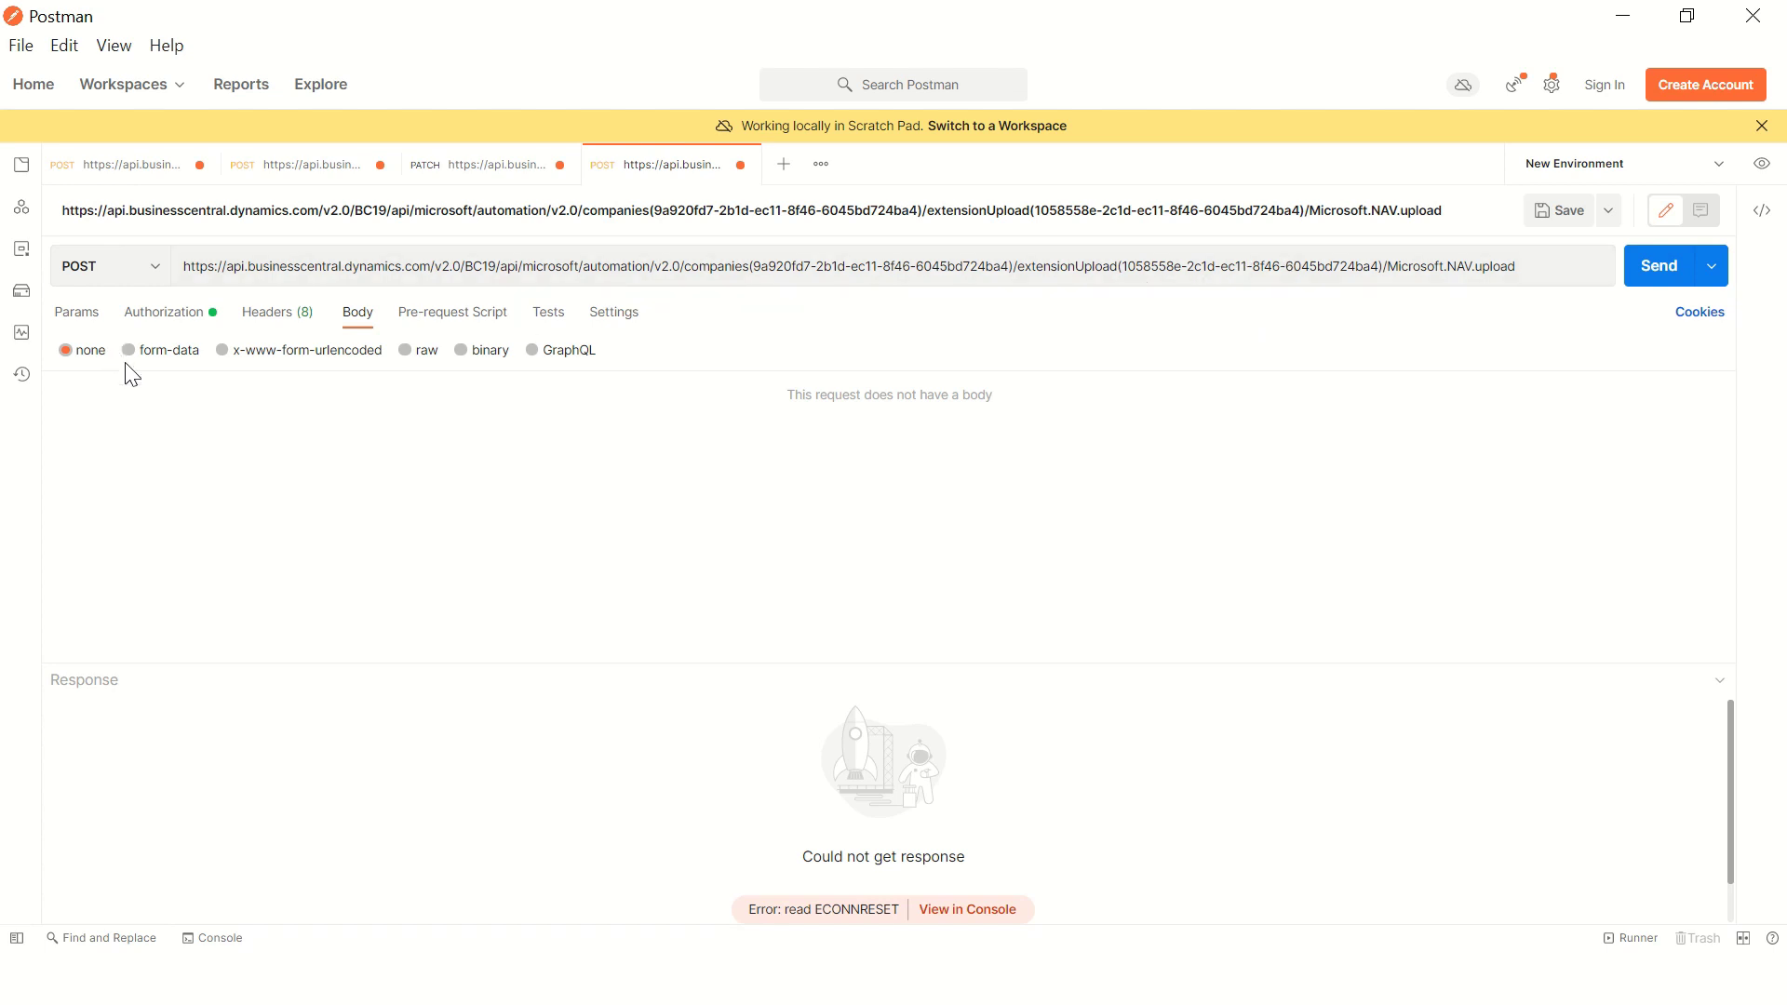
left_click(147, 316)
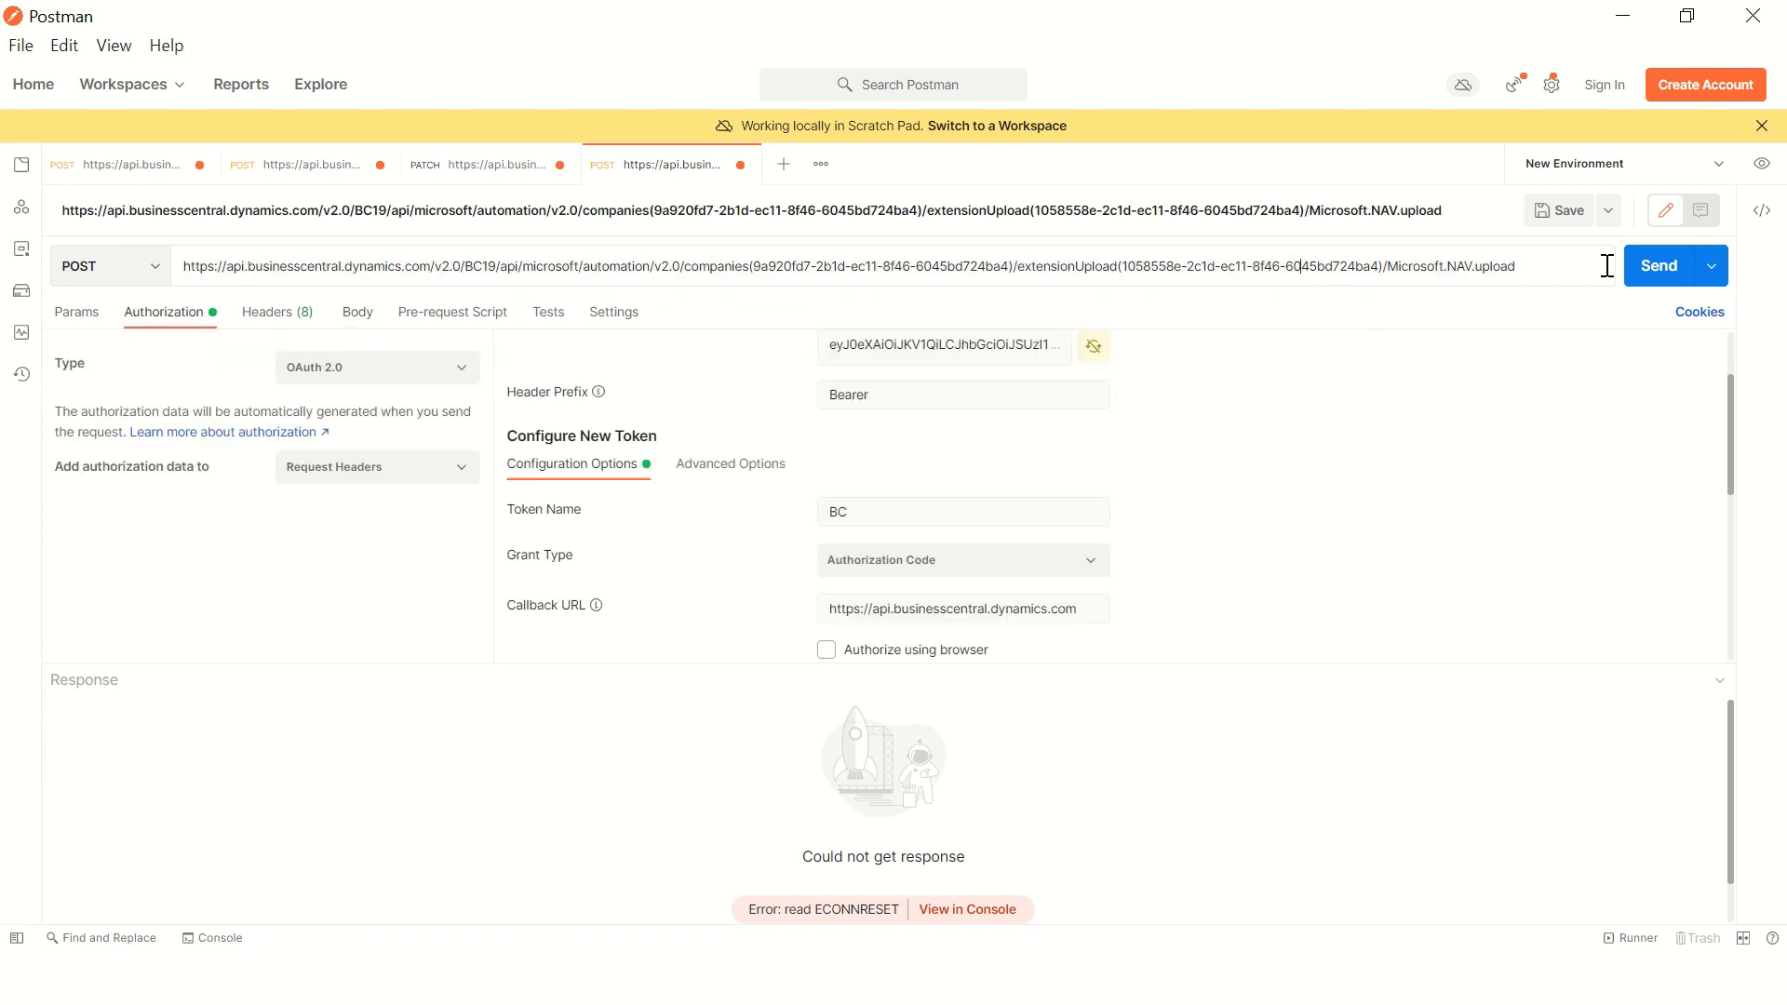
left_click(1661, 276)
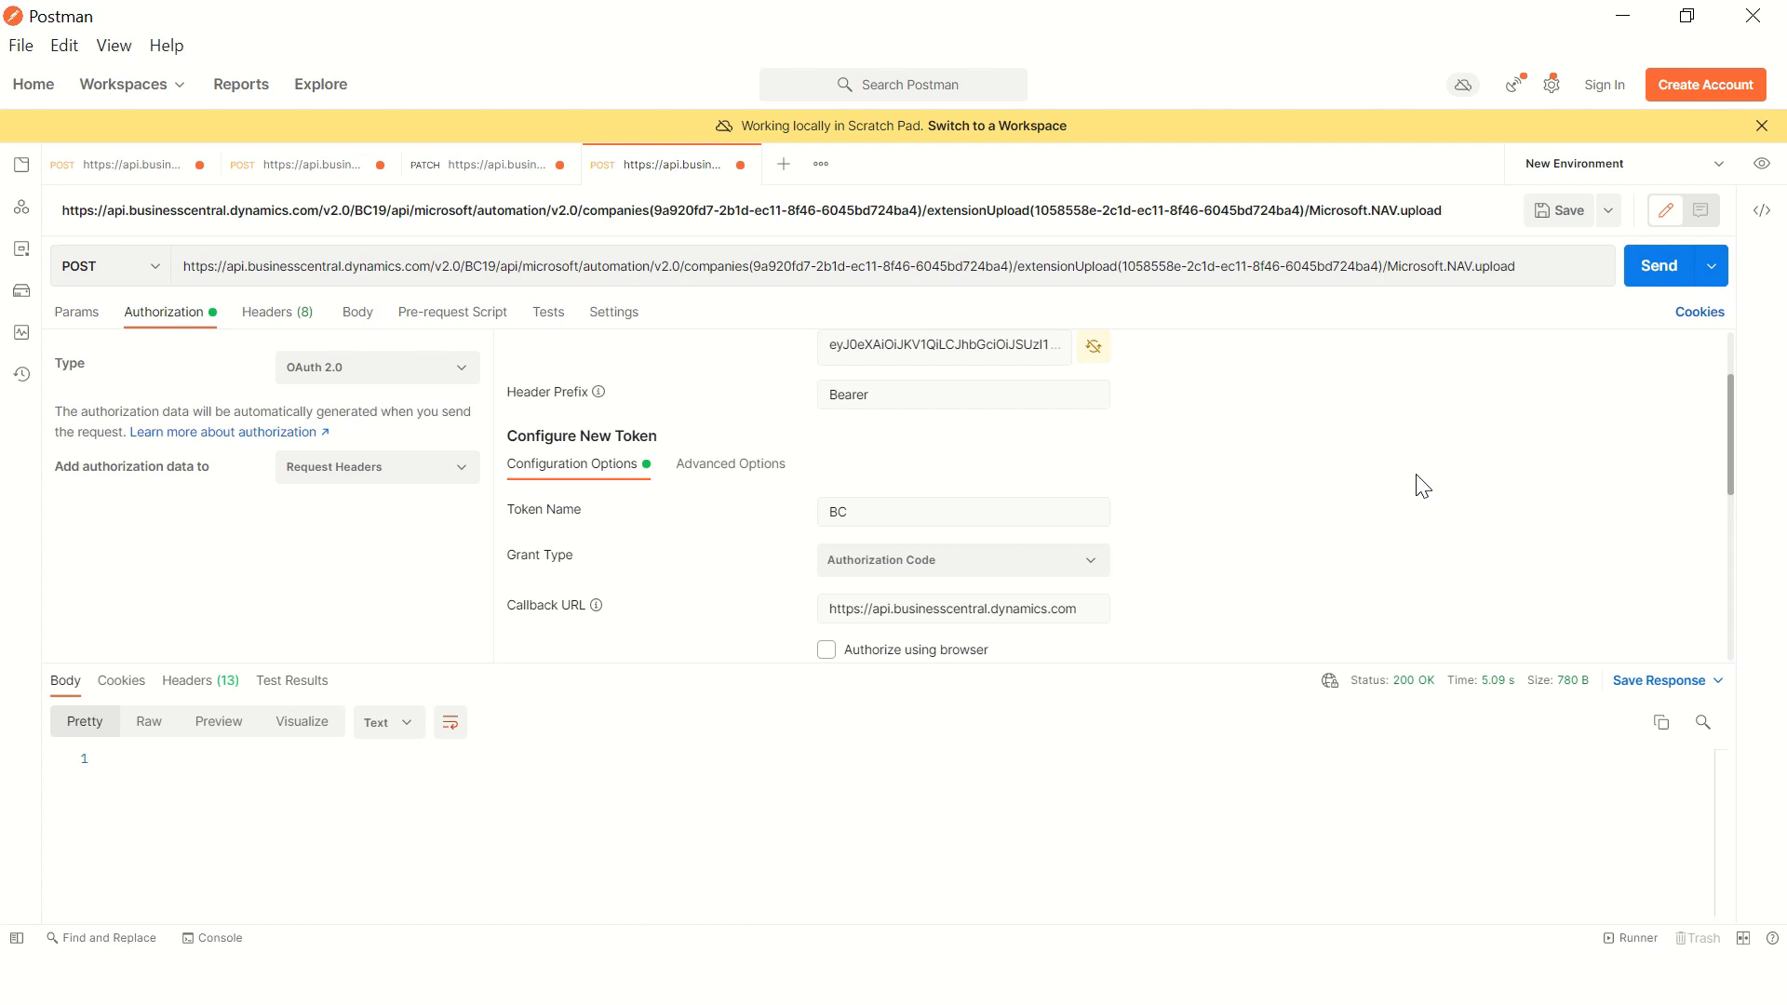
Step: Switch to Business Central and open the extension deployment status from the Installed Extensions page
key("alt+Tab")
key("Tab")
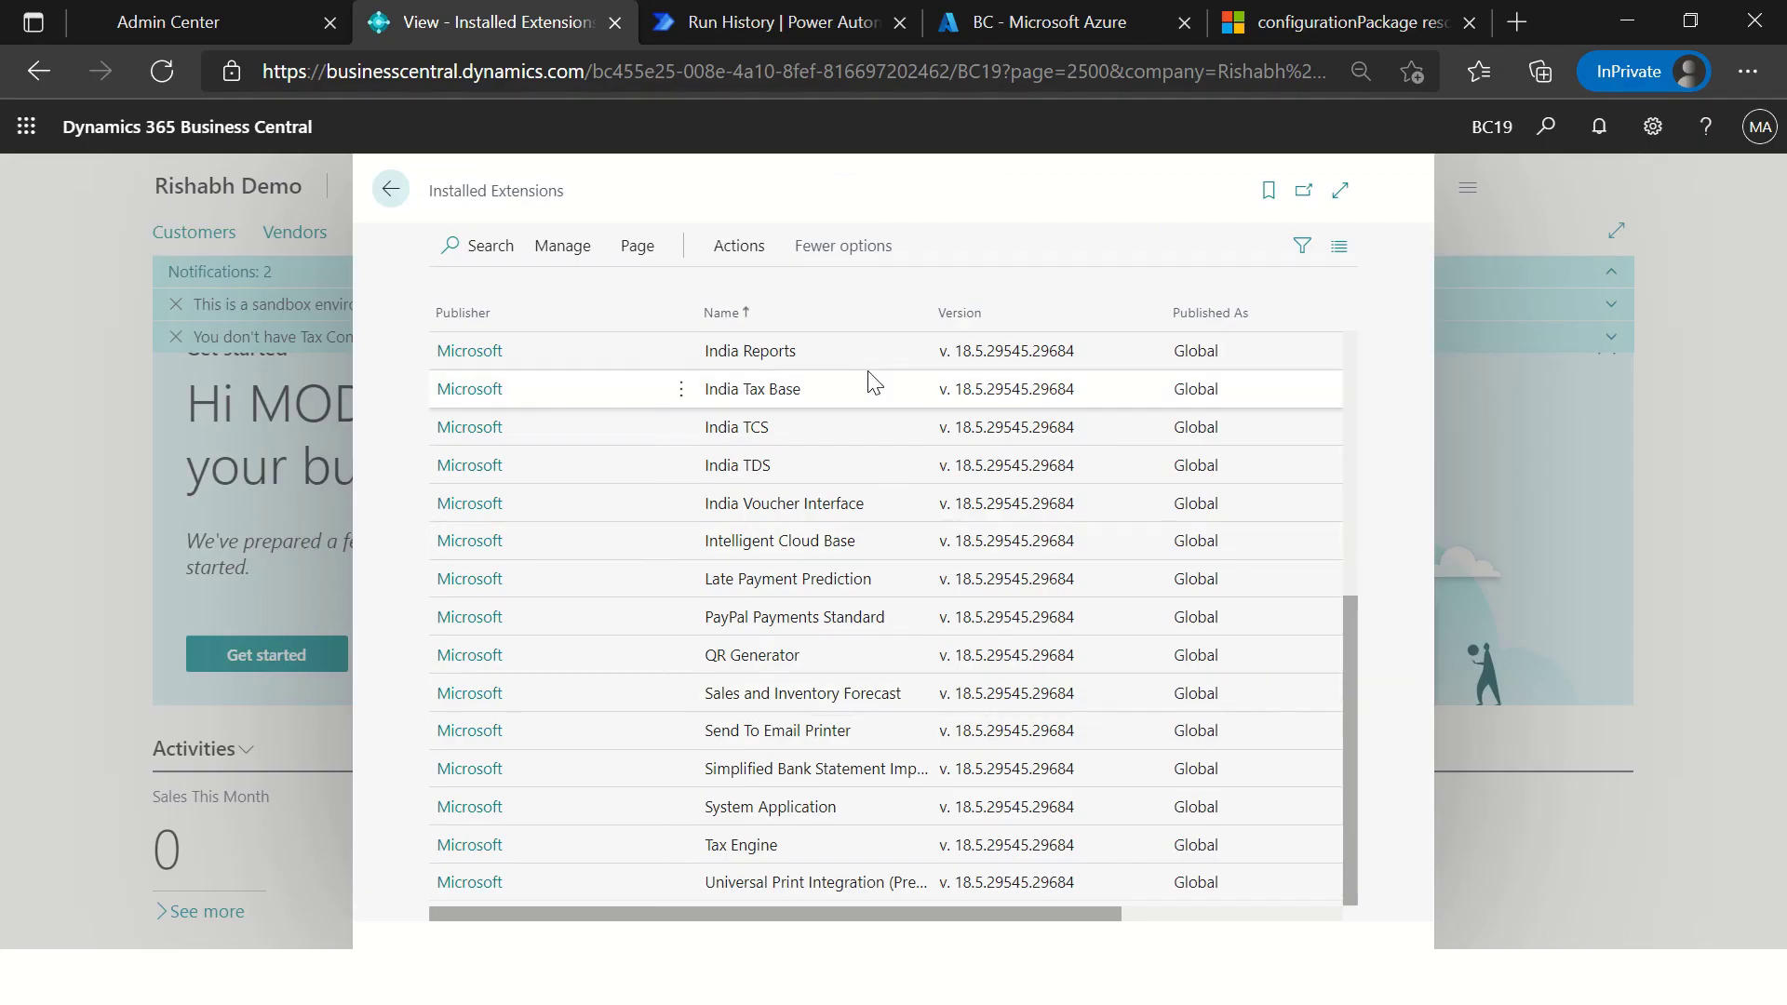
left_click(732, 250)
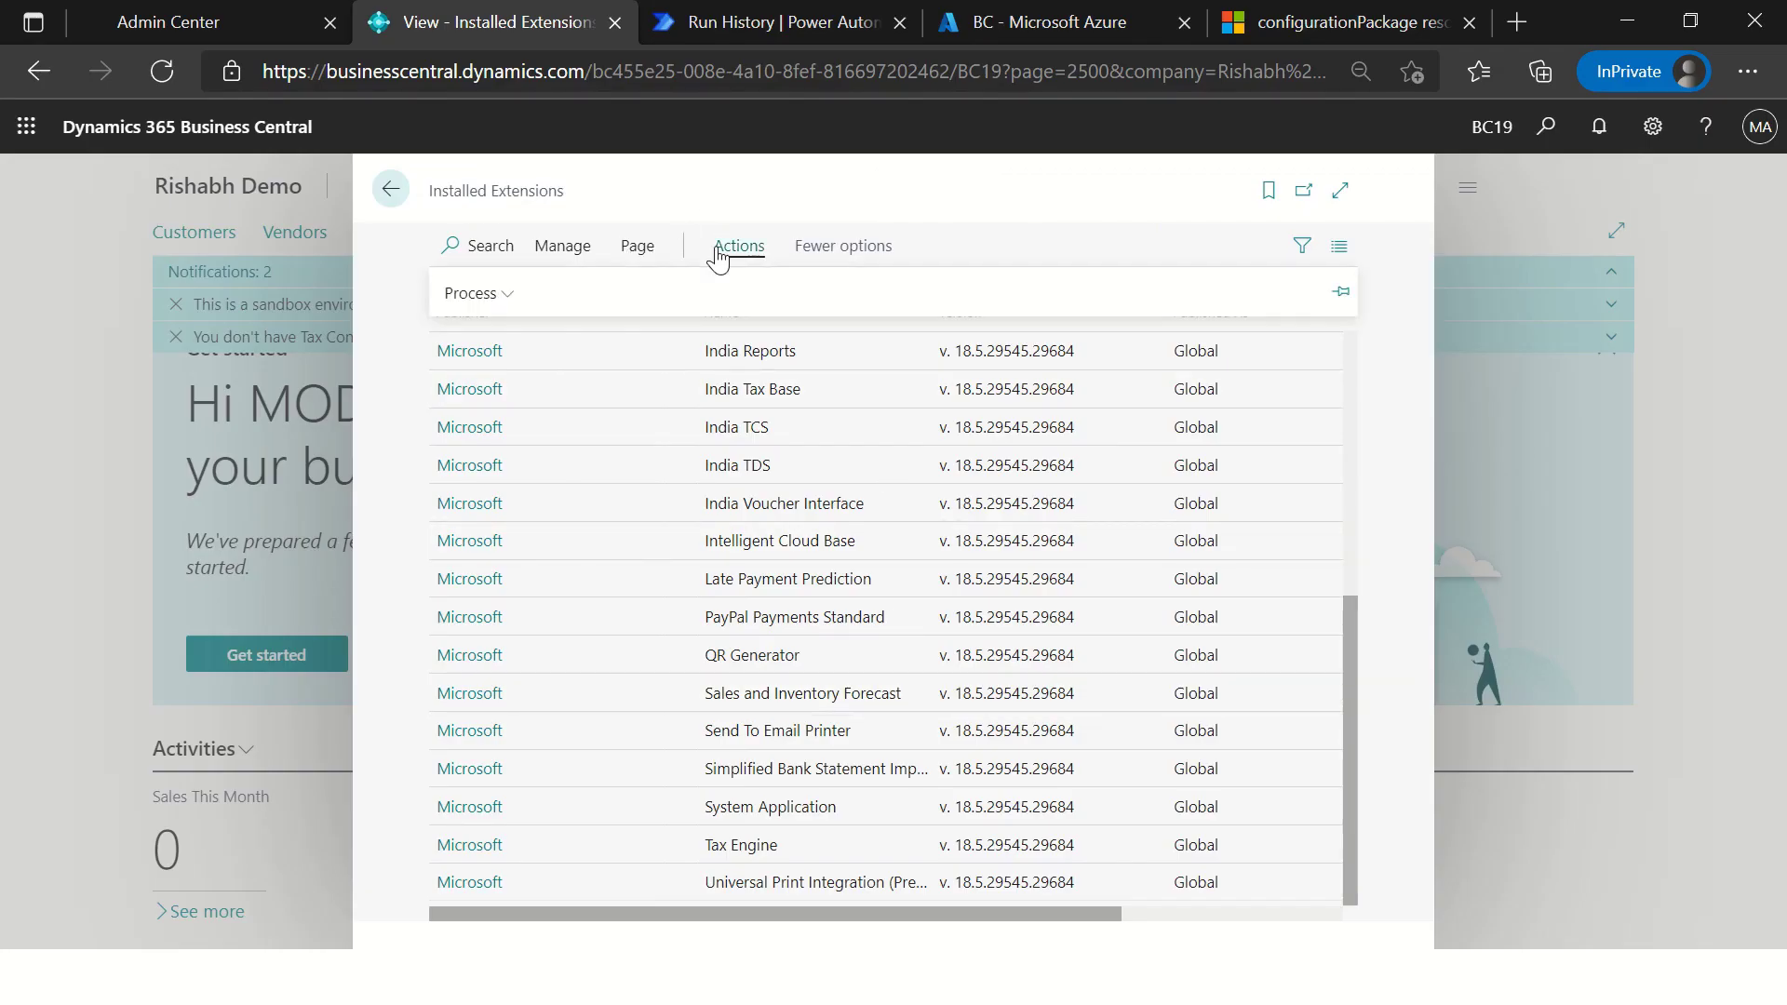
left_click(562, 248)
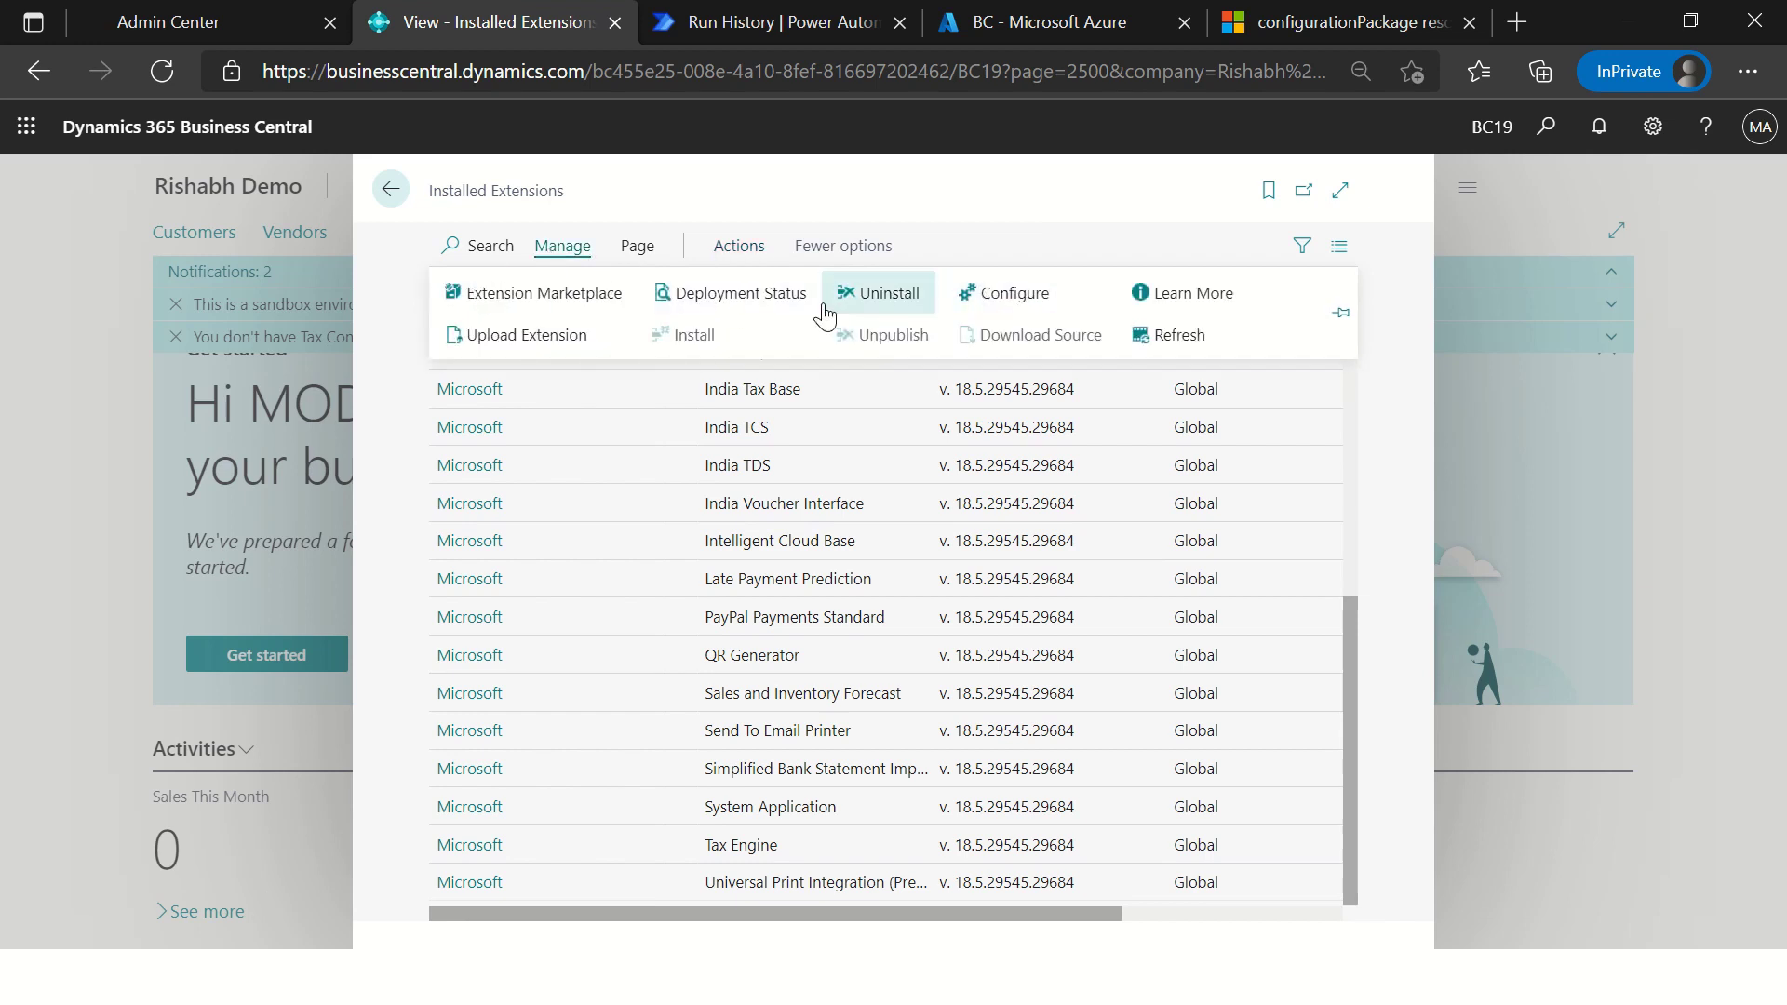
left_click(689, 294)
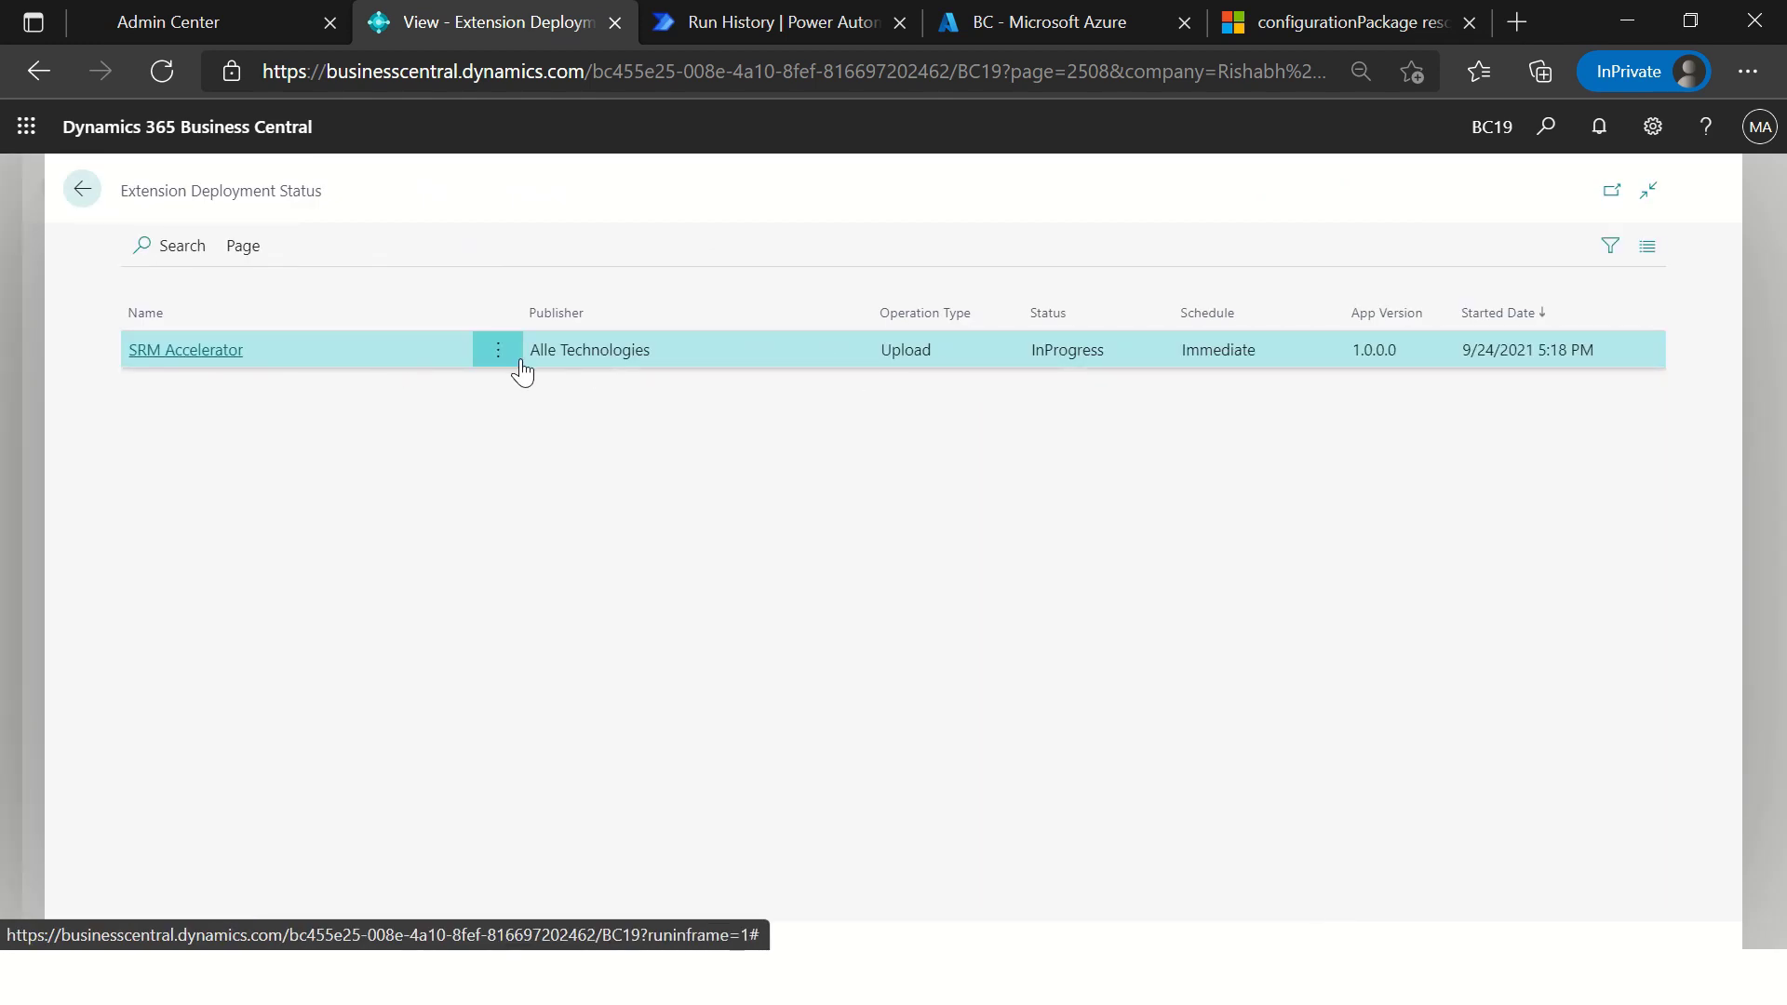
Step: Switch to Postman and create a new GET request using the extensionContent URL copied from the PATCH request
key("alt+Tab")
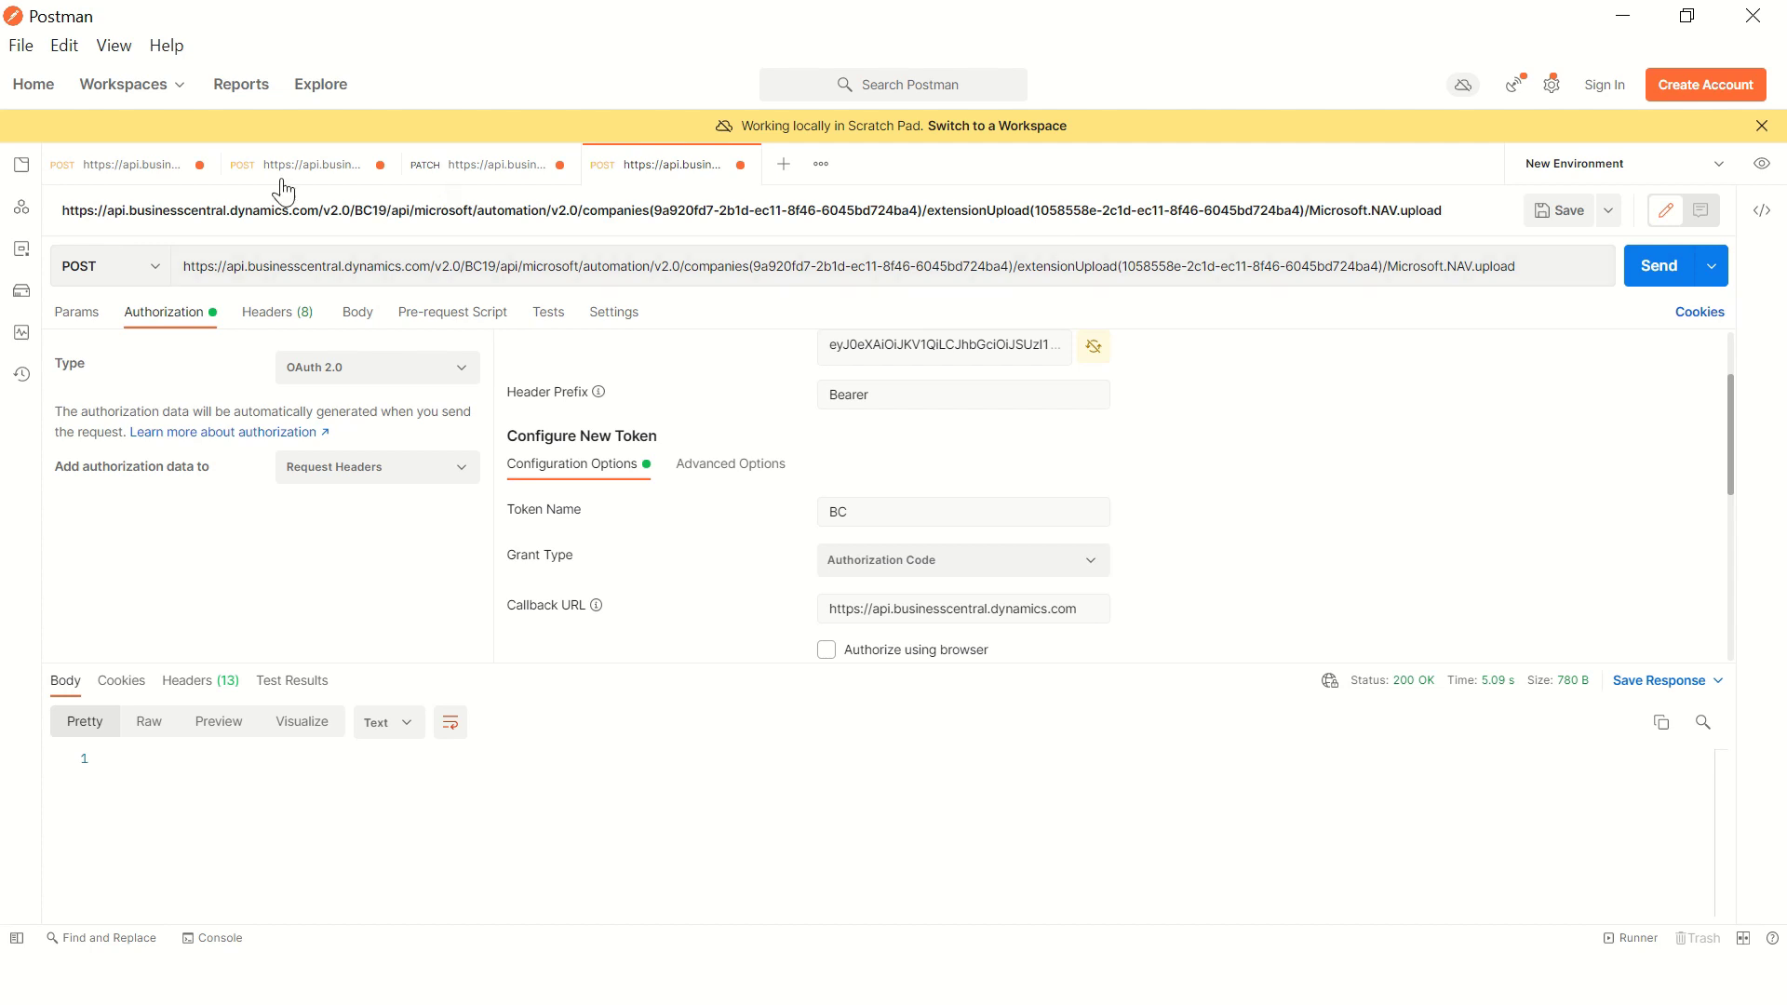
left_click(445, 168)
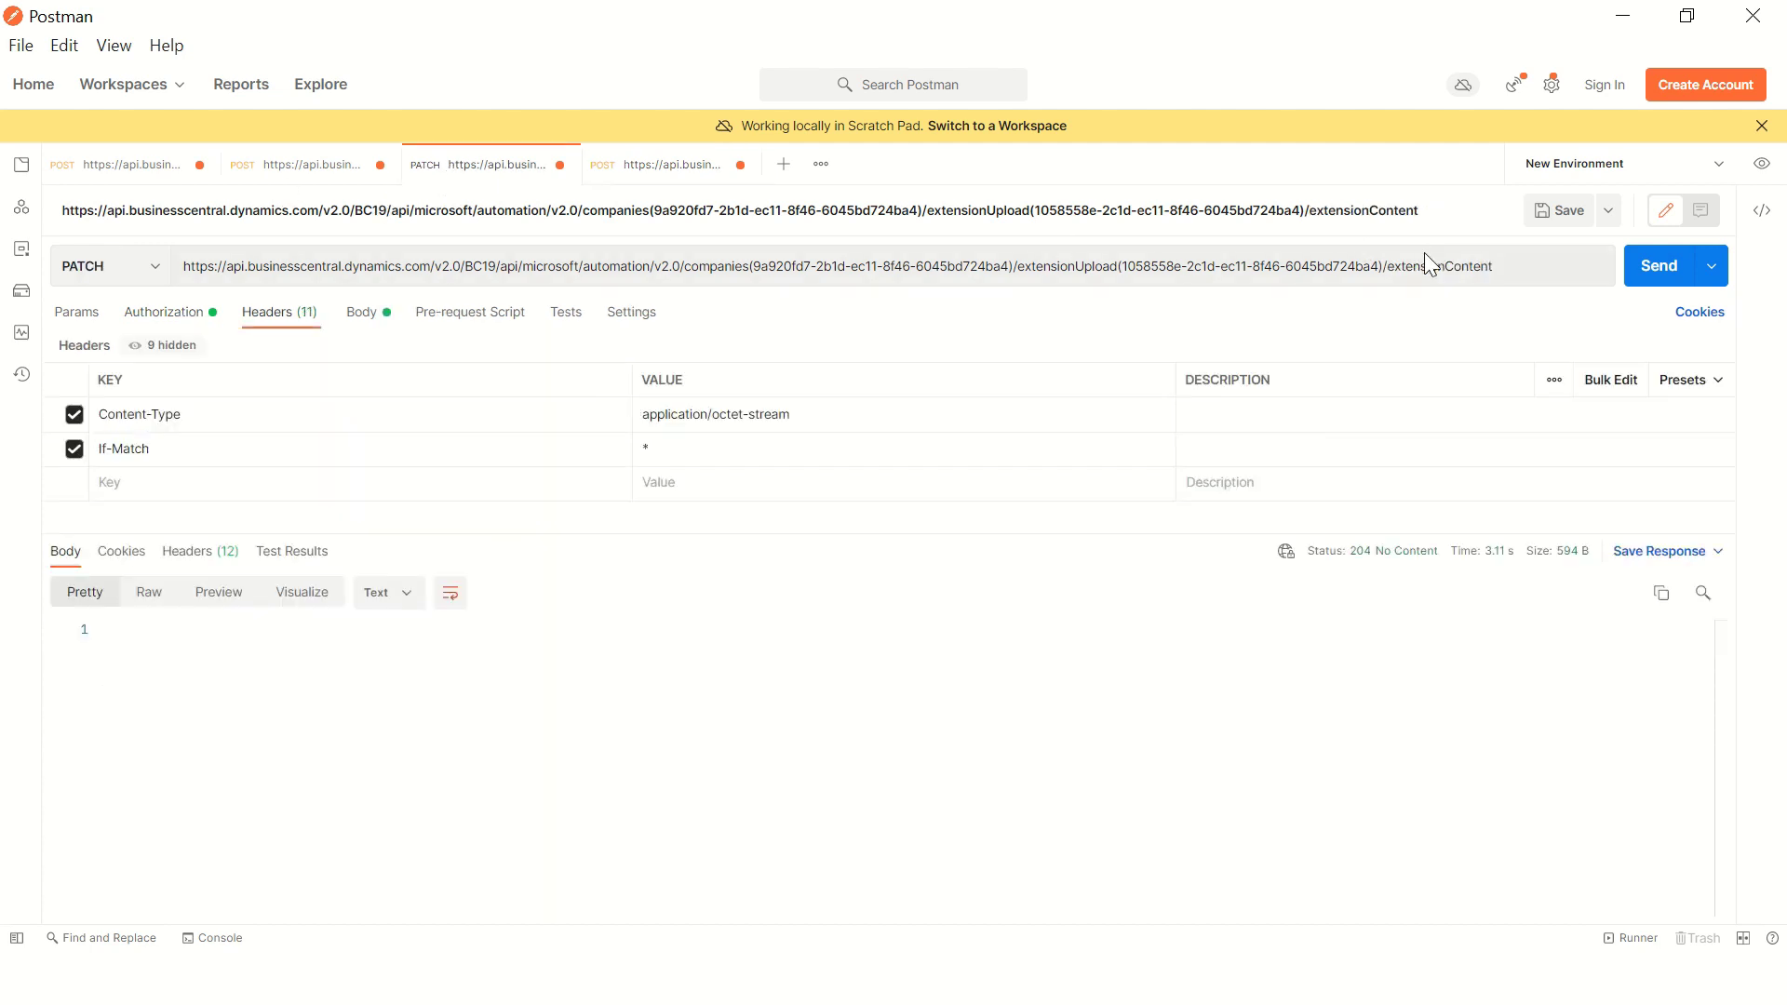
left_click(142, 273)
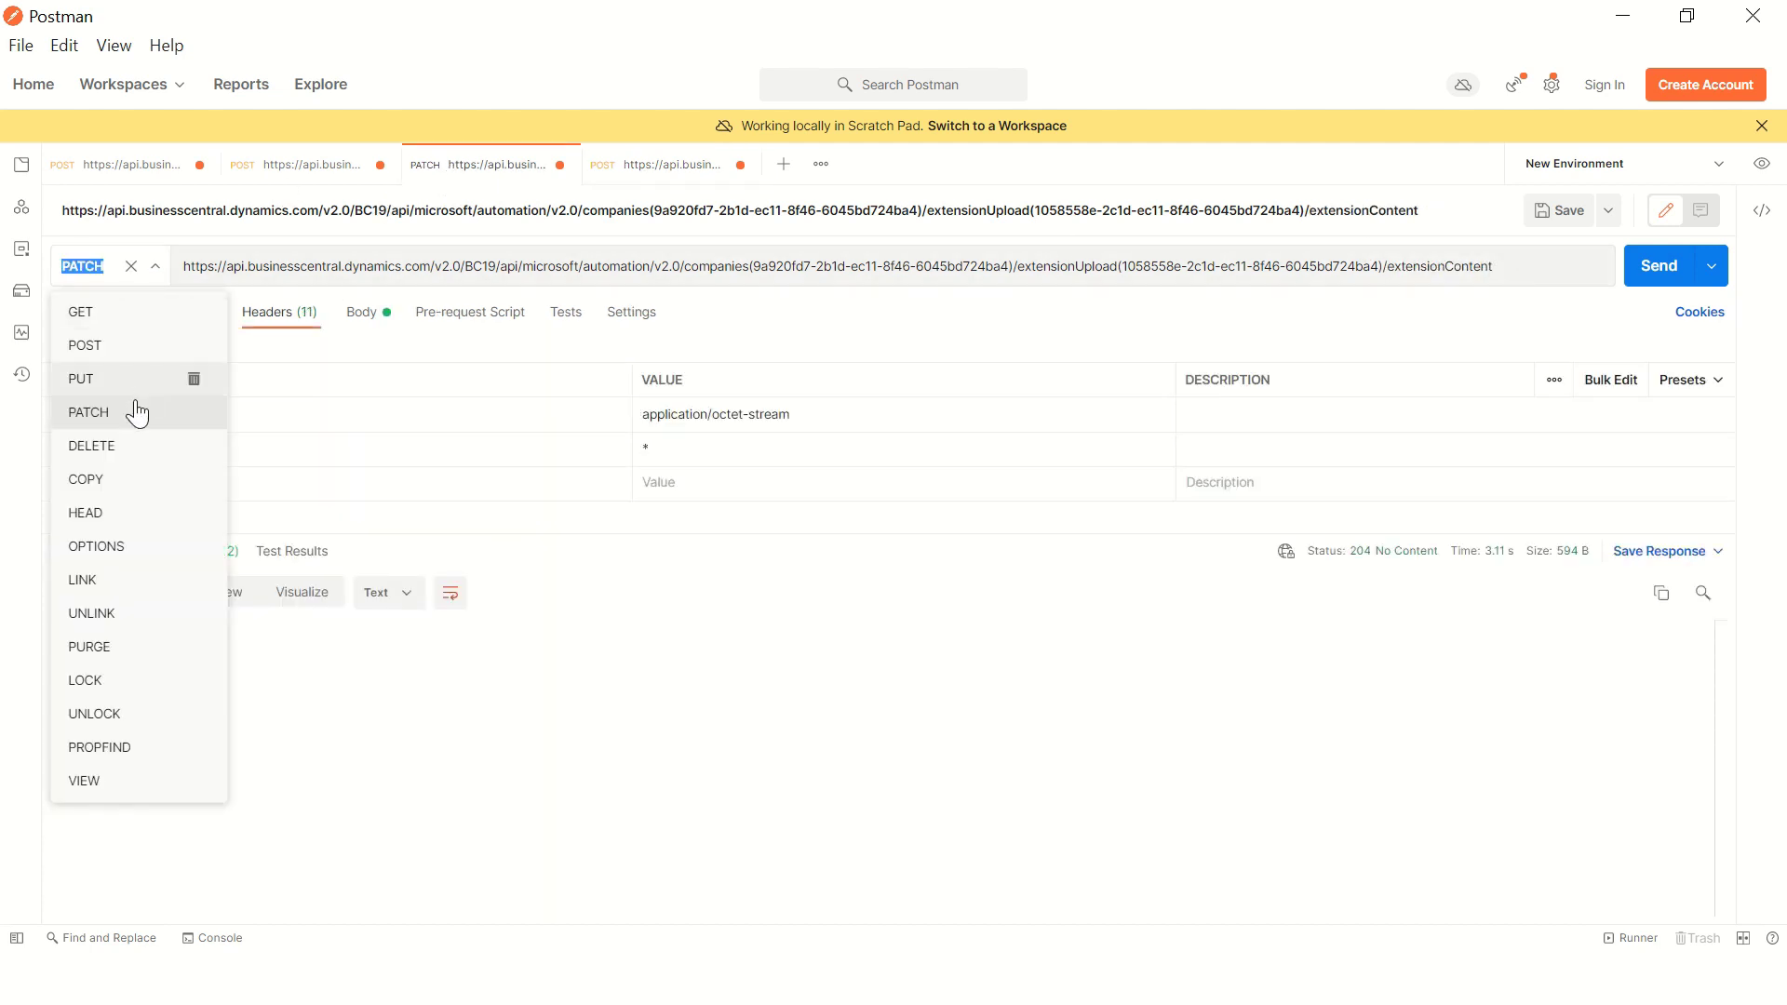
left_click(1540, 268)
key("ctrl+a")
key("ctrl+c")
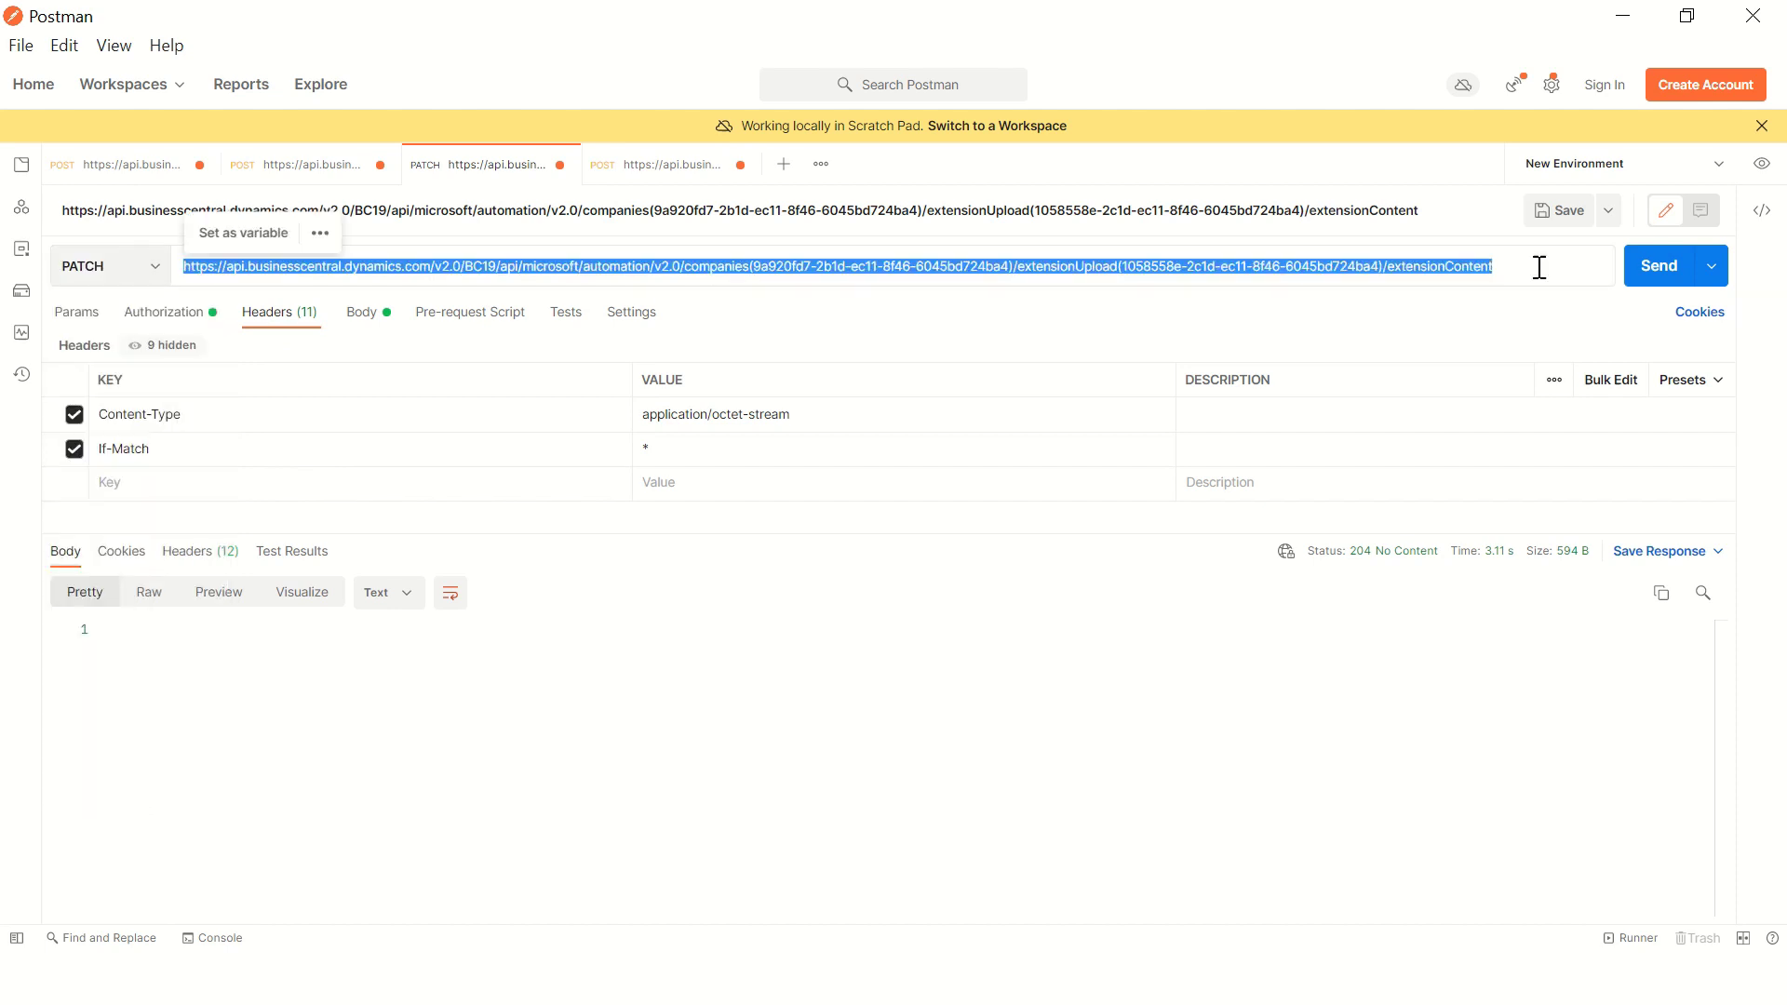
left_click(784, 164)
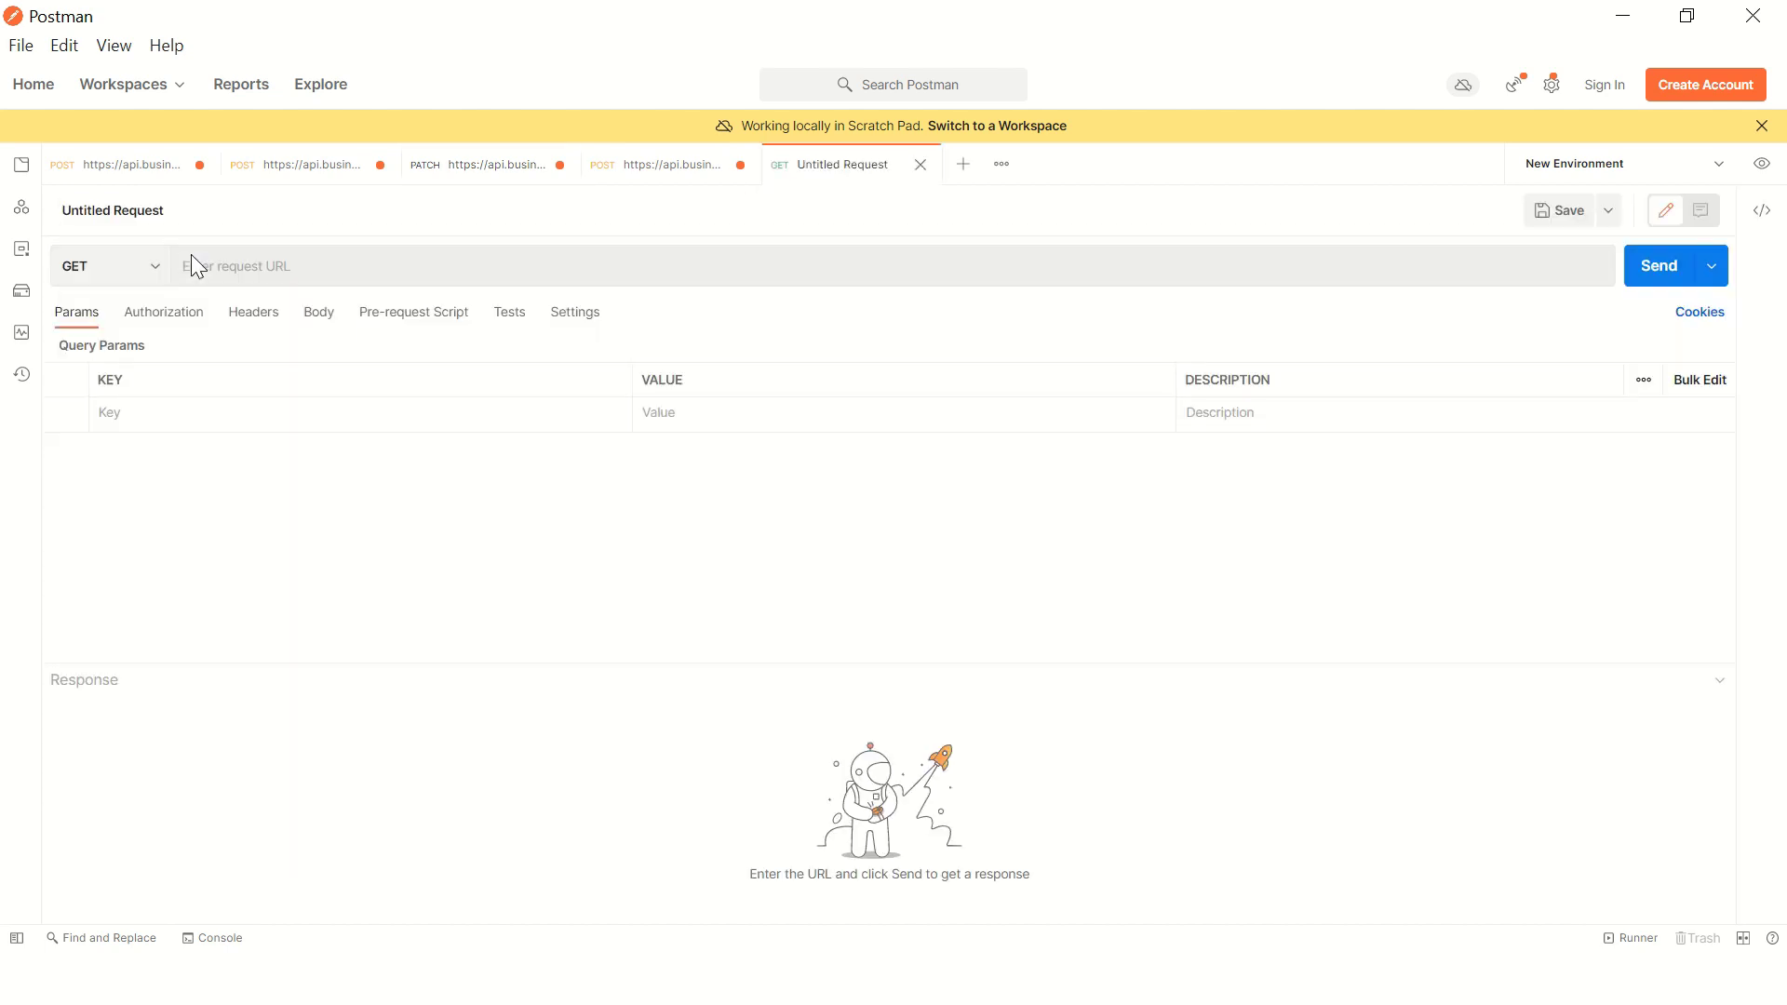
key("ctrl+v")
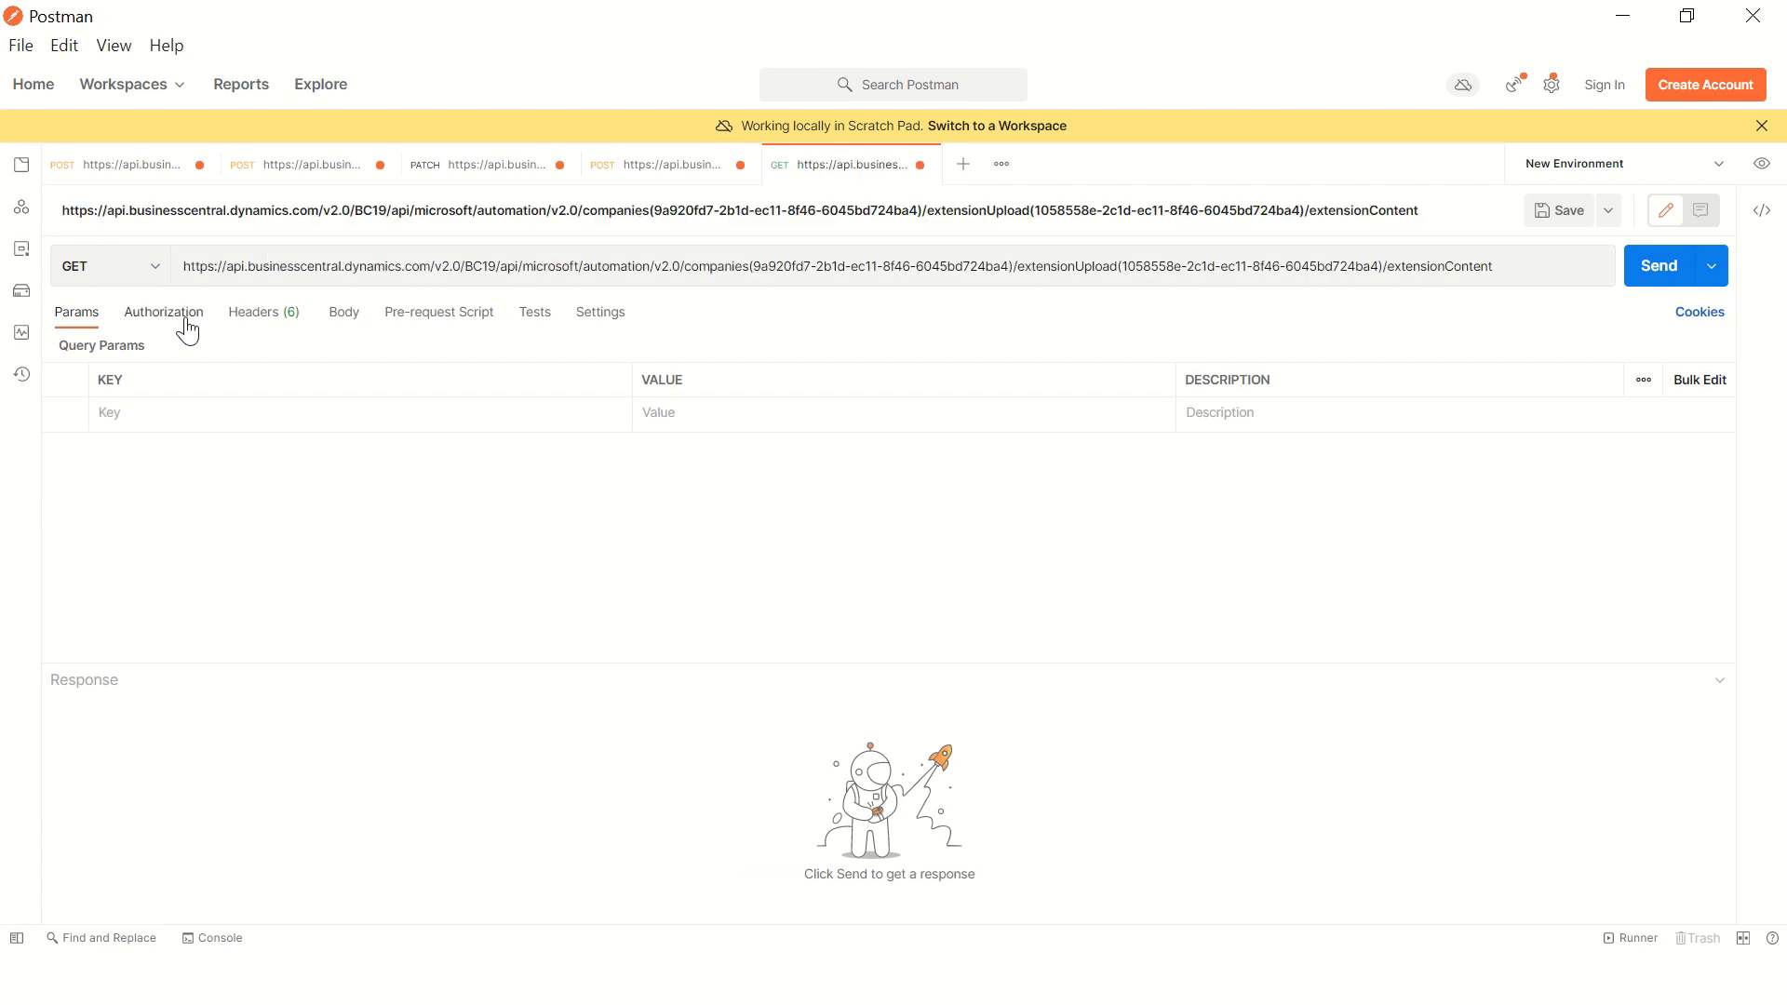
Step: Authorize the GET request with a newly generated OAuth 2.0 access token and send the request
left_click(187, 324)
left_click(431, 374)
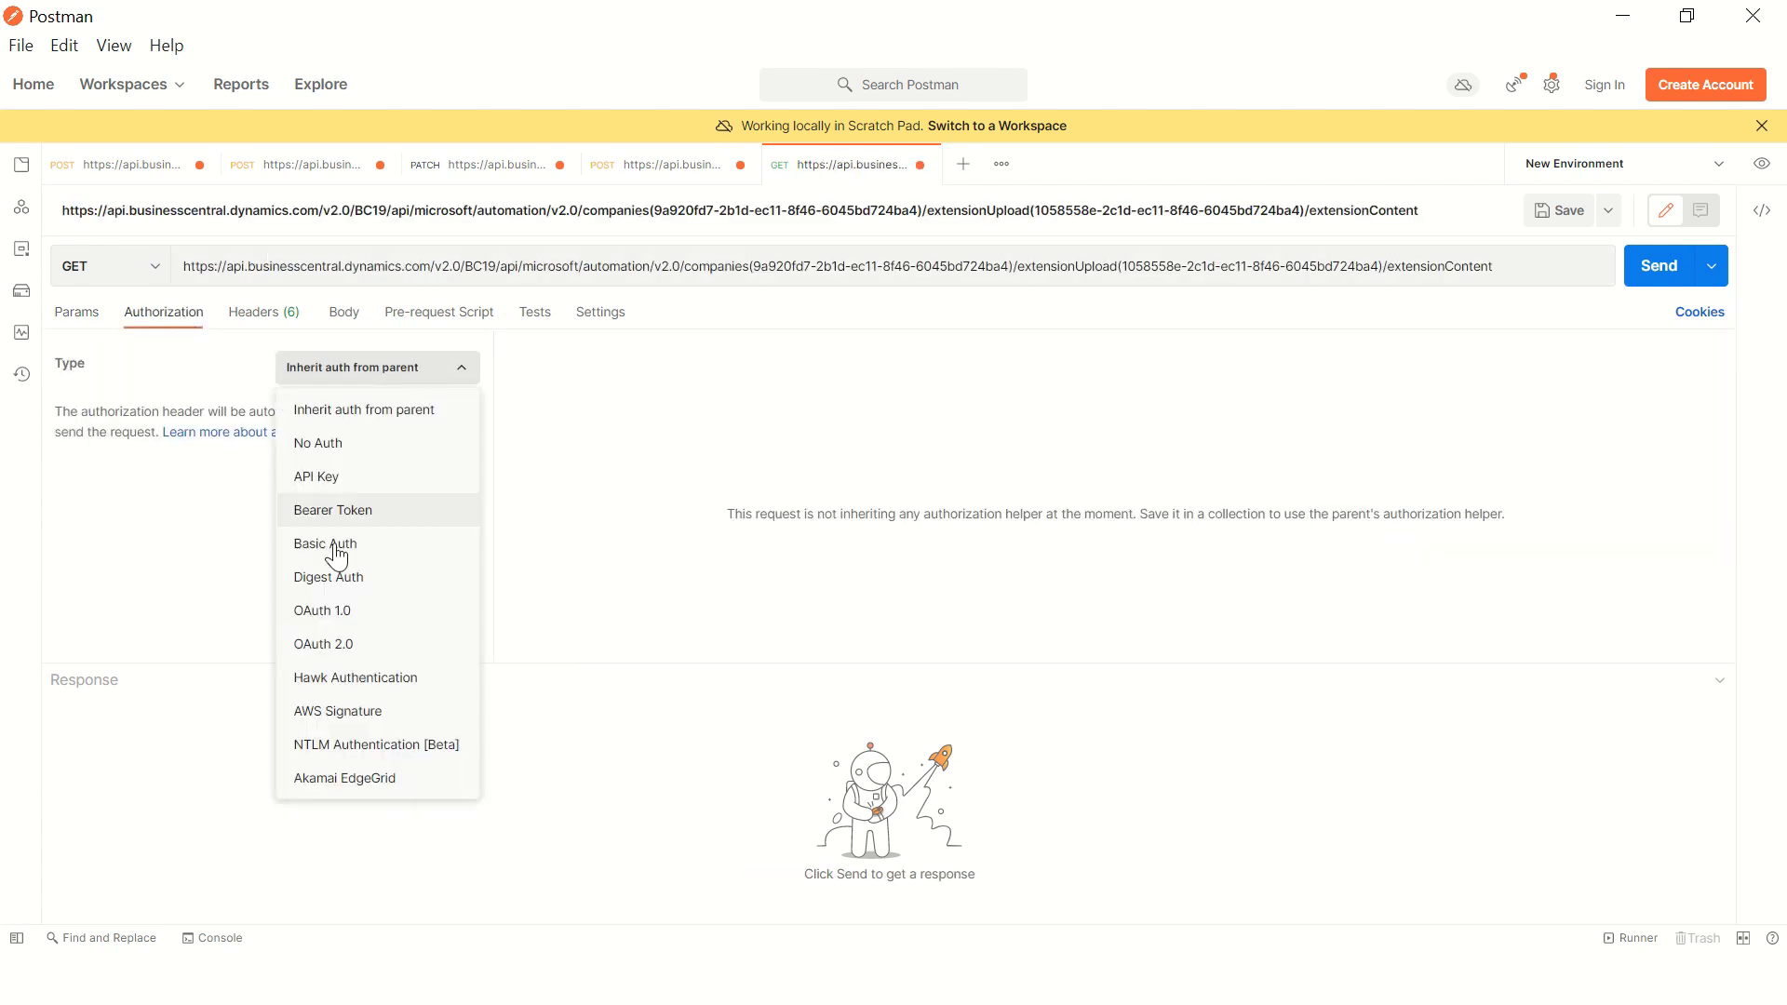
left_click(368, 643)
scroll(842, 565, "down", 8)
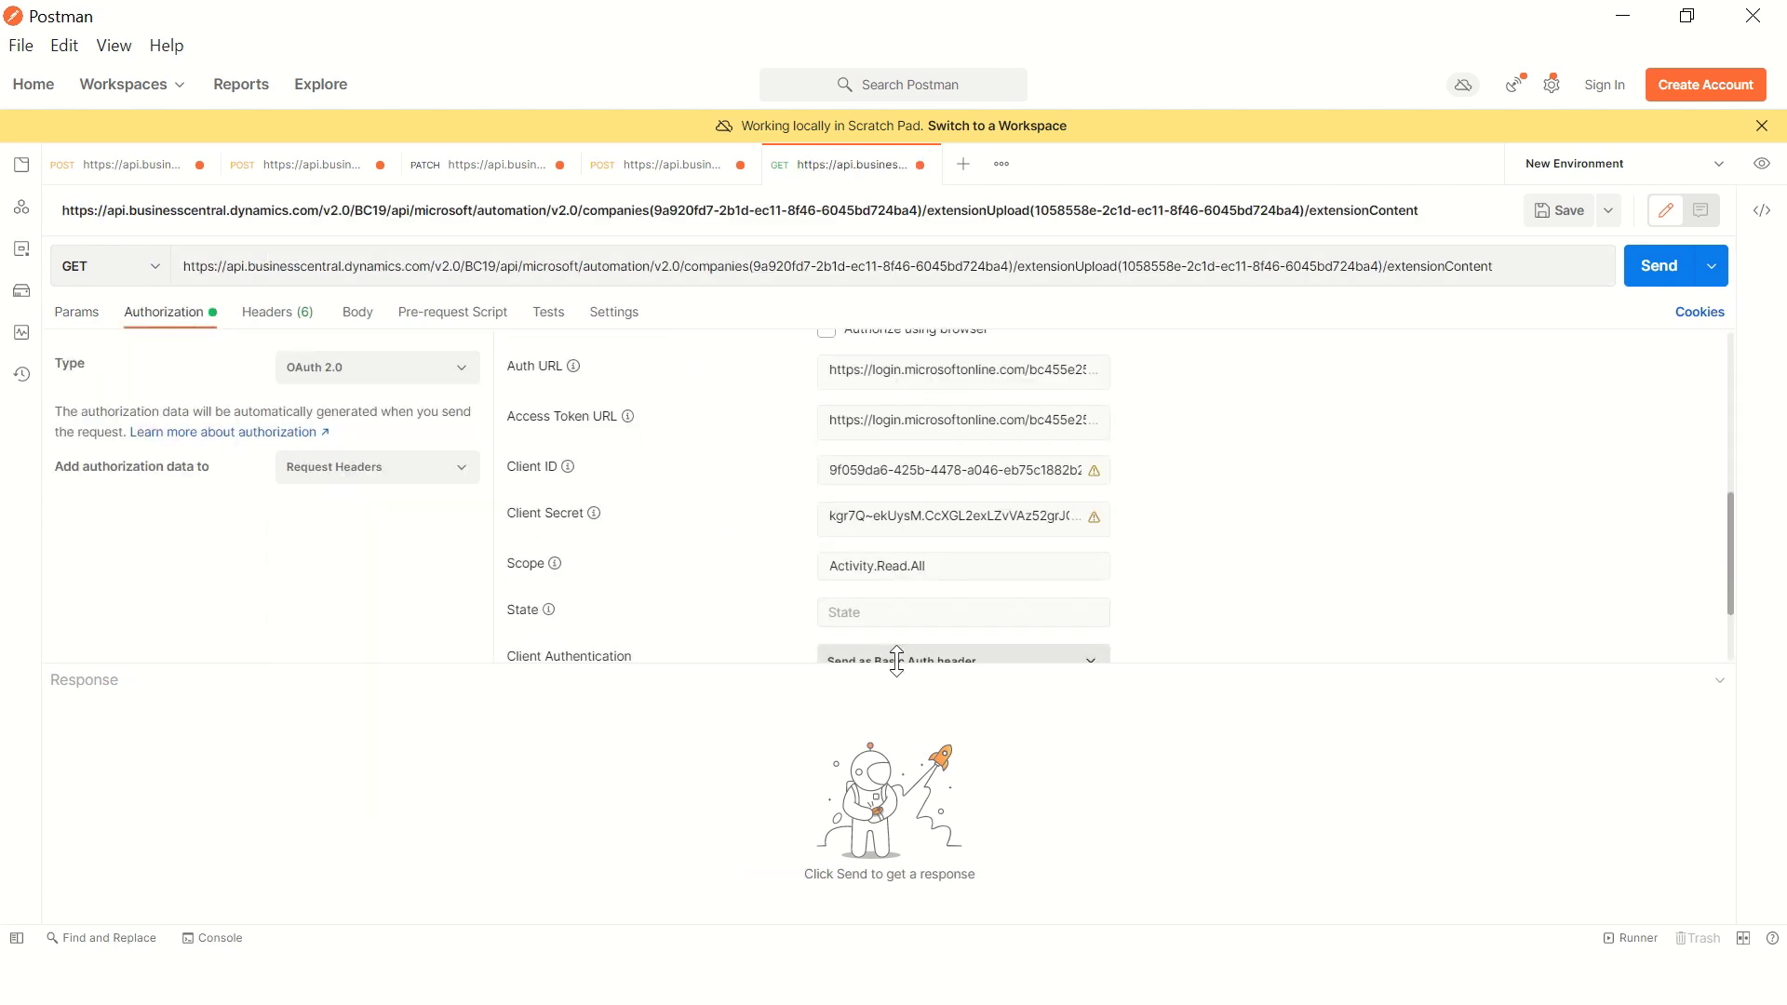
left_click(582, 638)
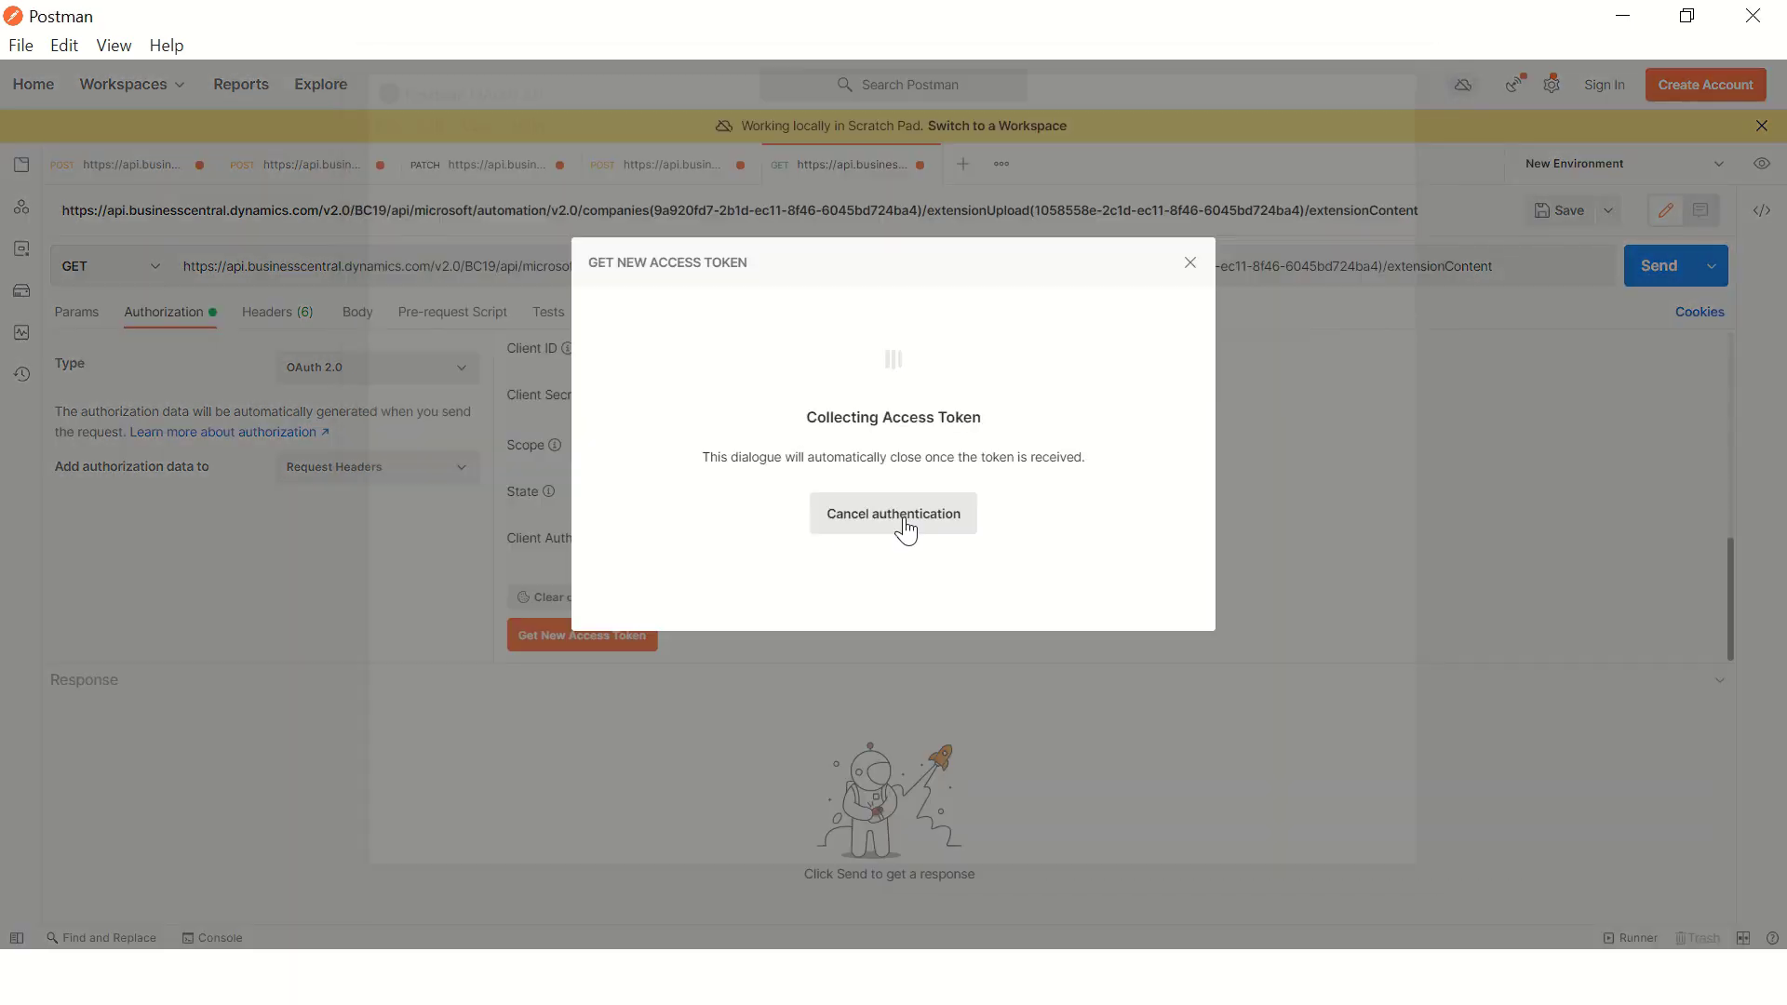
left_click(907, 531)
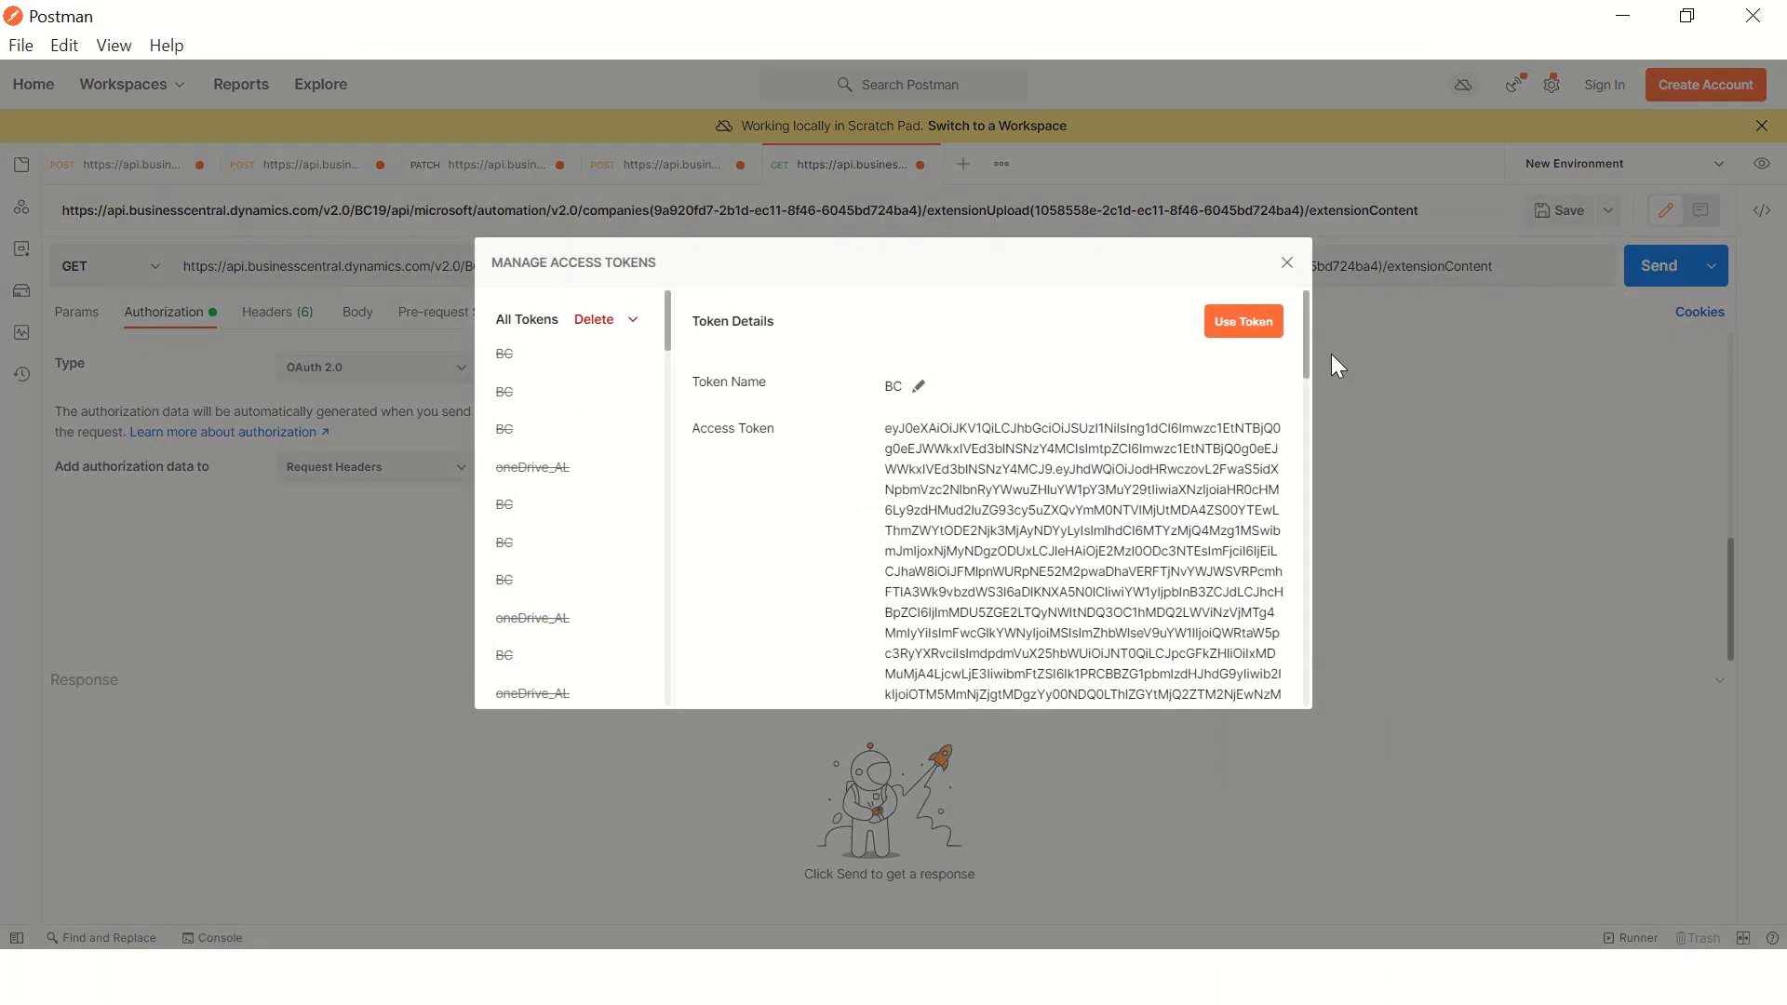
left_click(1256, 325)
left_click(1640, 268)
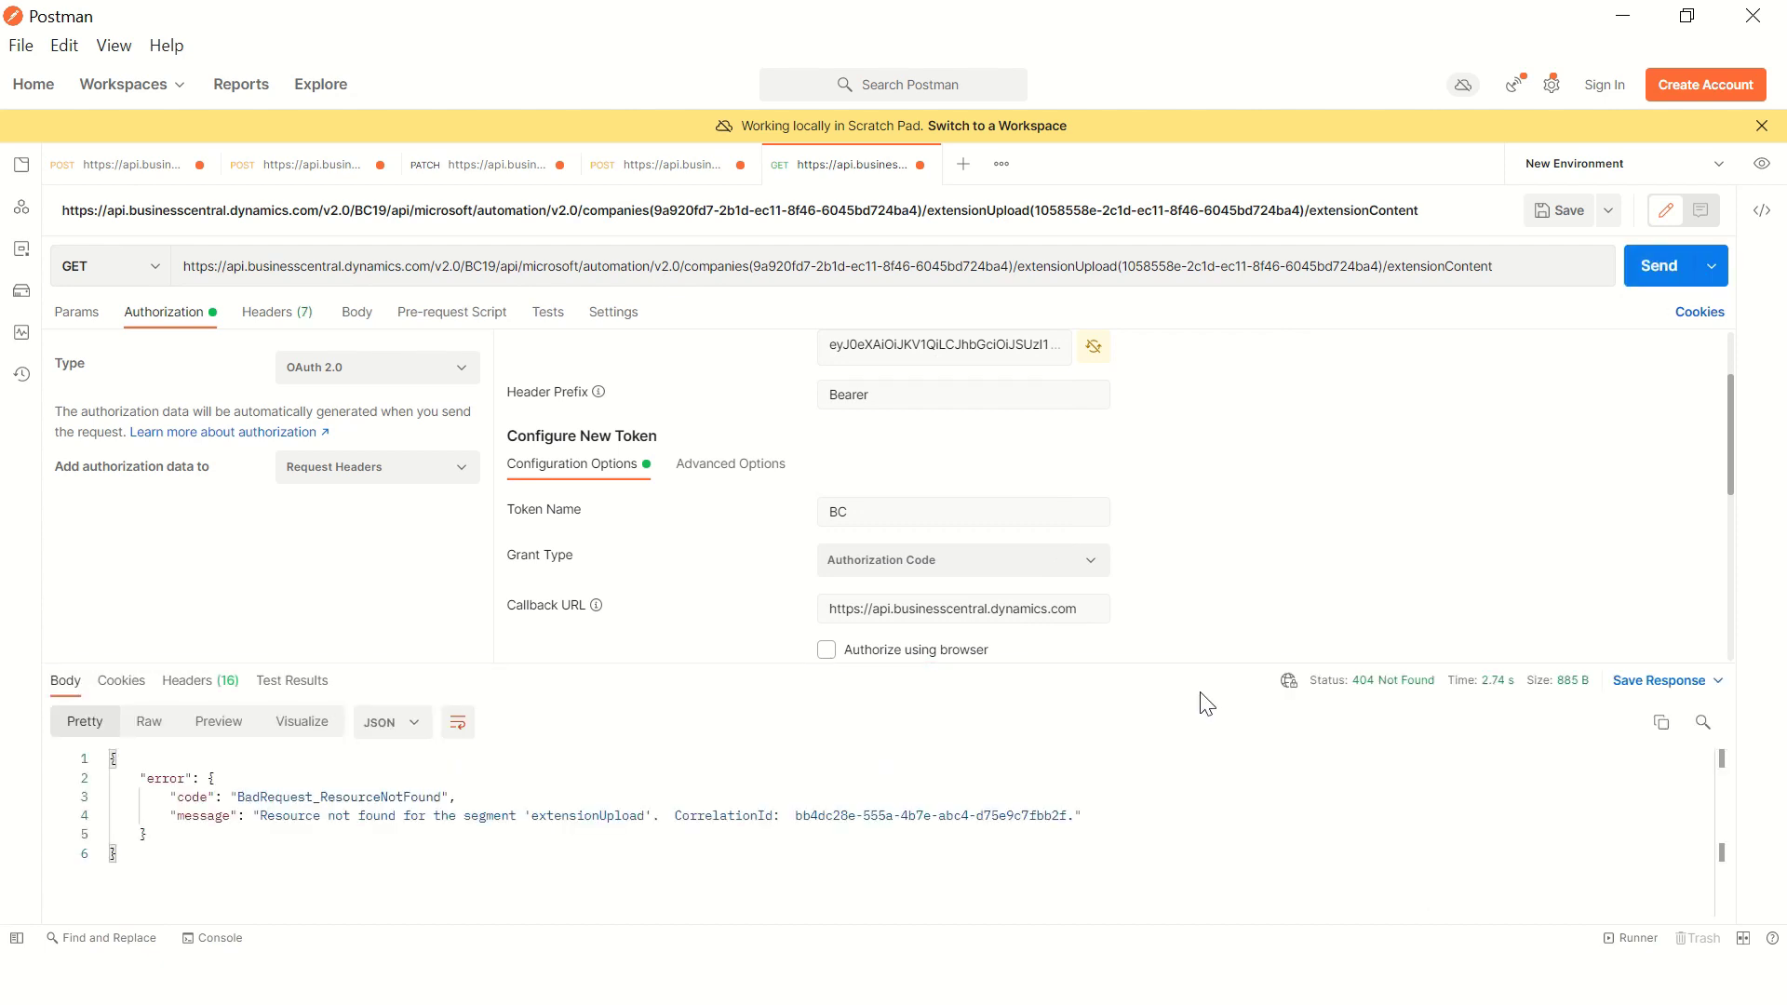
Step: Check the SRM Accelerator deployment status in Business Central and return to Postman
key("alt+Tab")
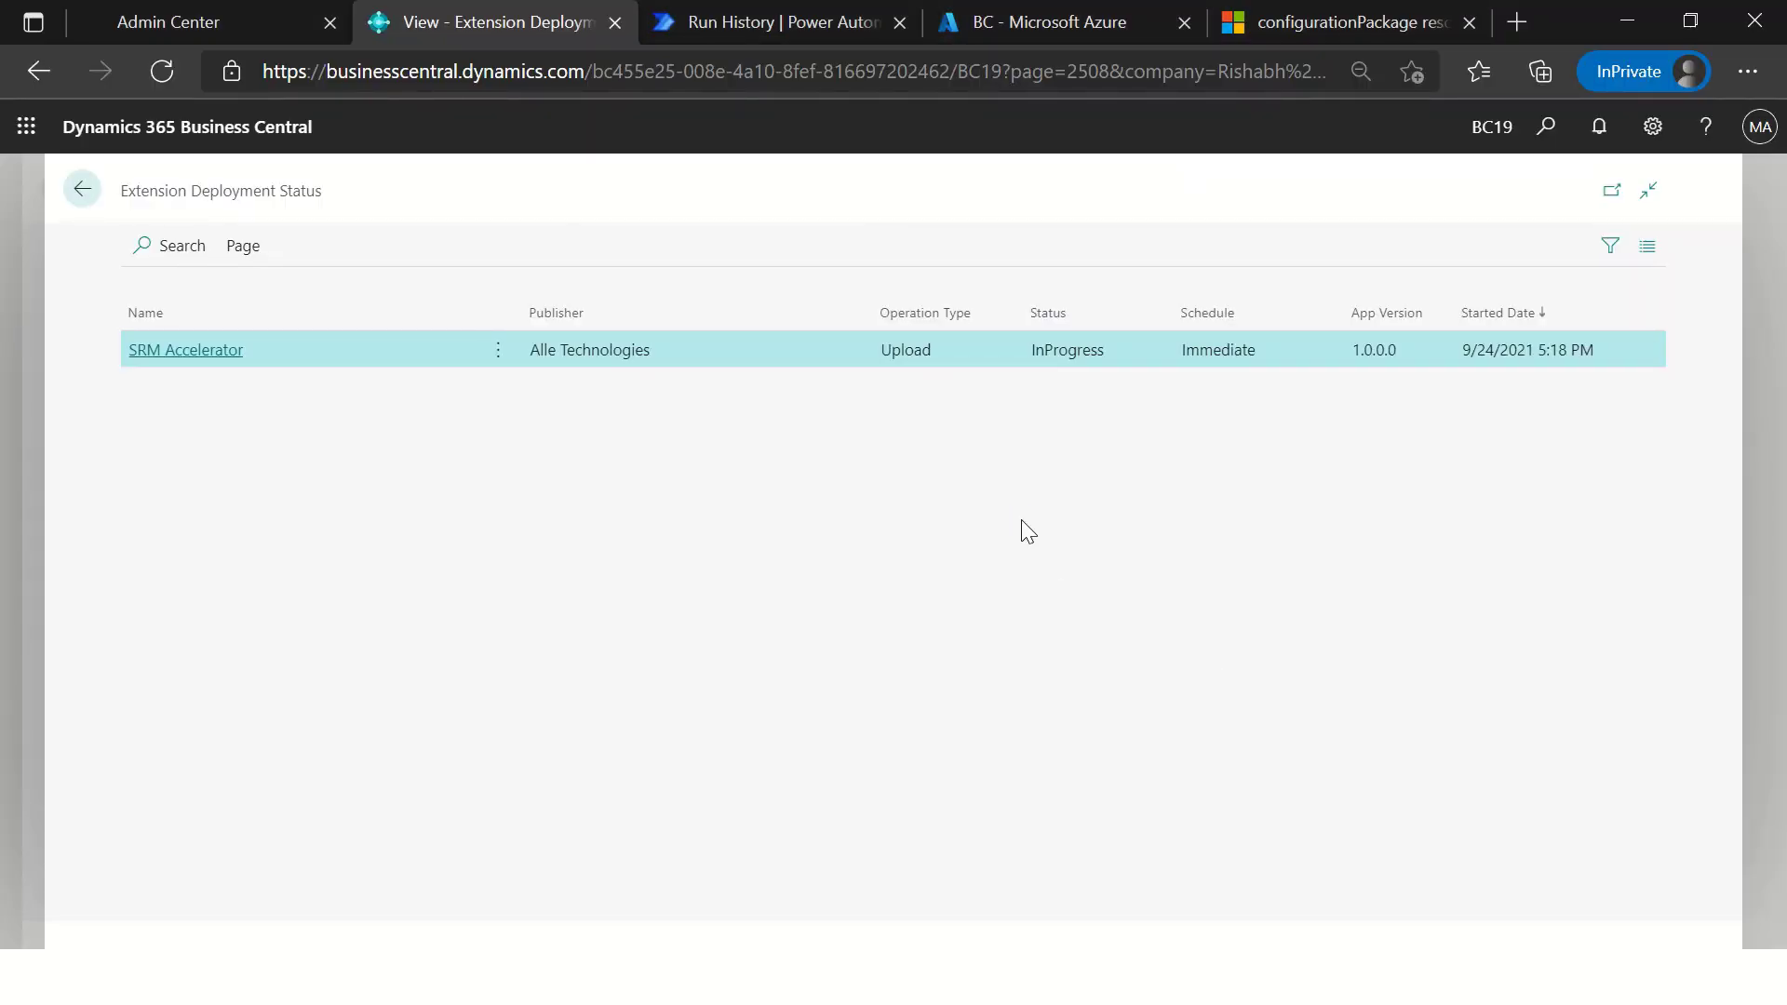
key("alt+Tab")
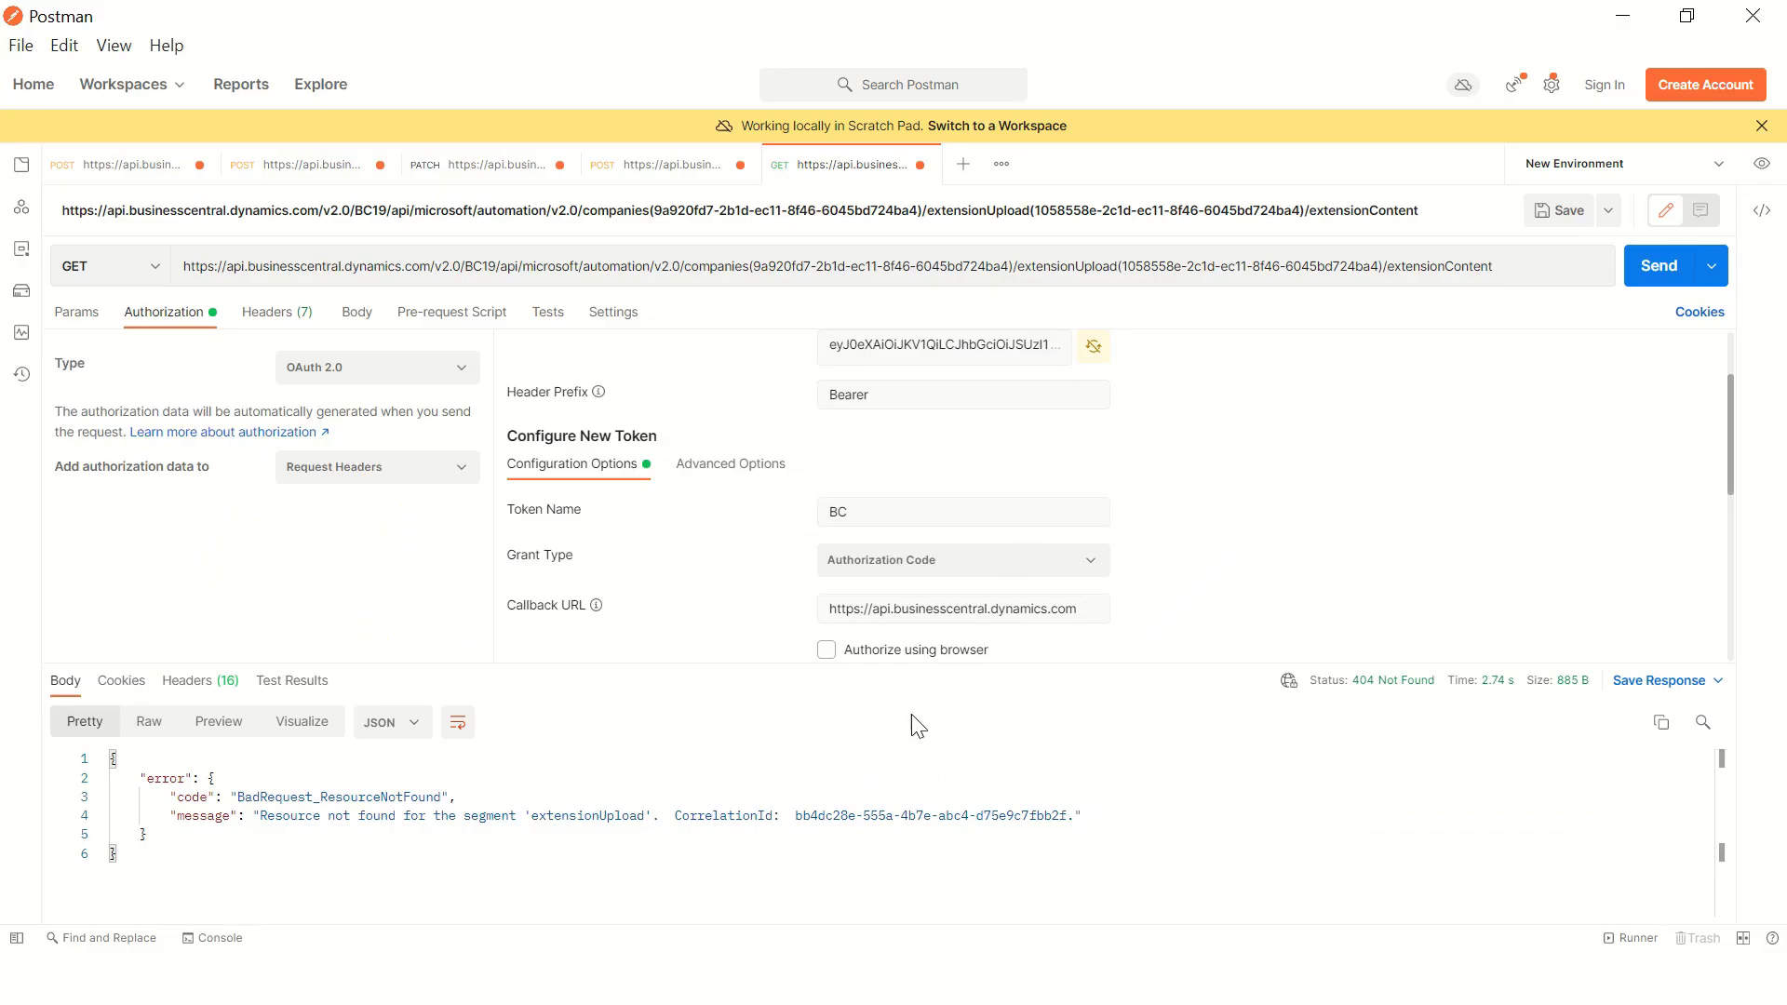
Step: Remove /extensionContent from the end of the GET request's URL and send the request again
left_click(1403, 269)
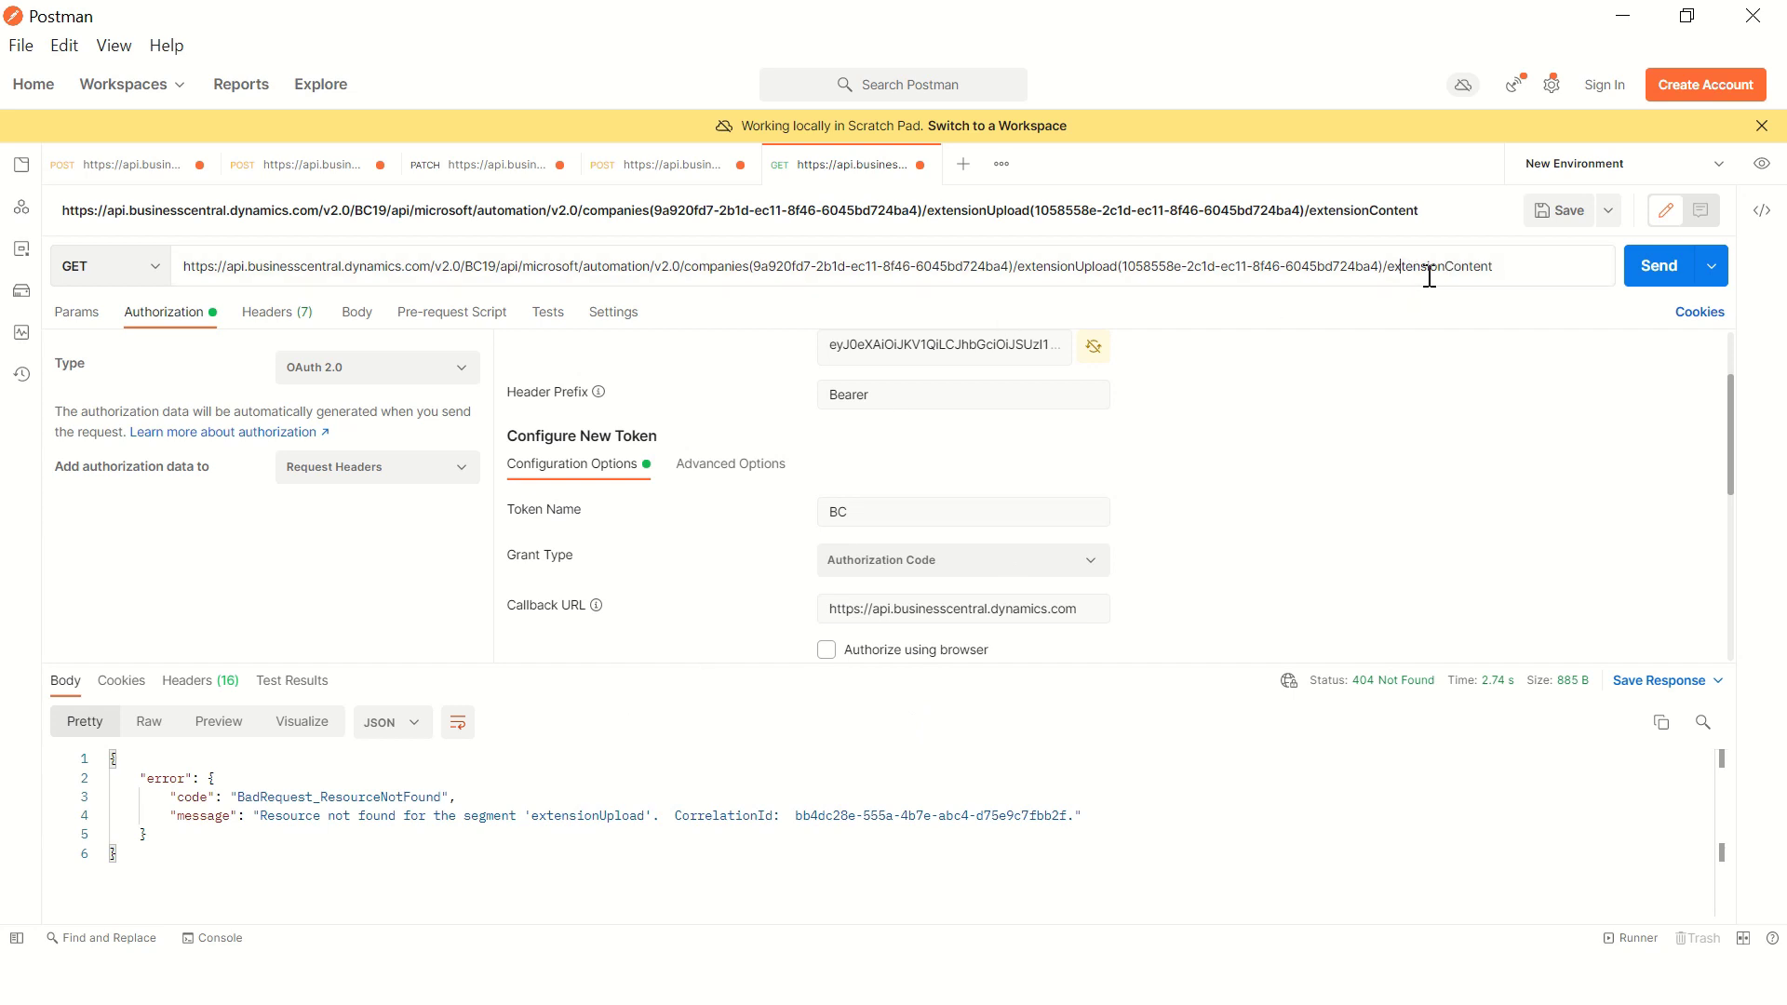
double_click(1430, 267)
left_click(1430, 267)
double_click(1430, 267)
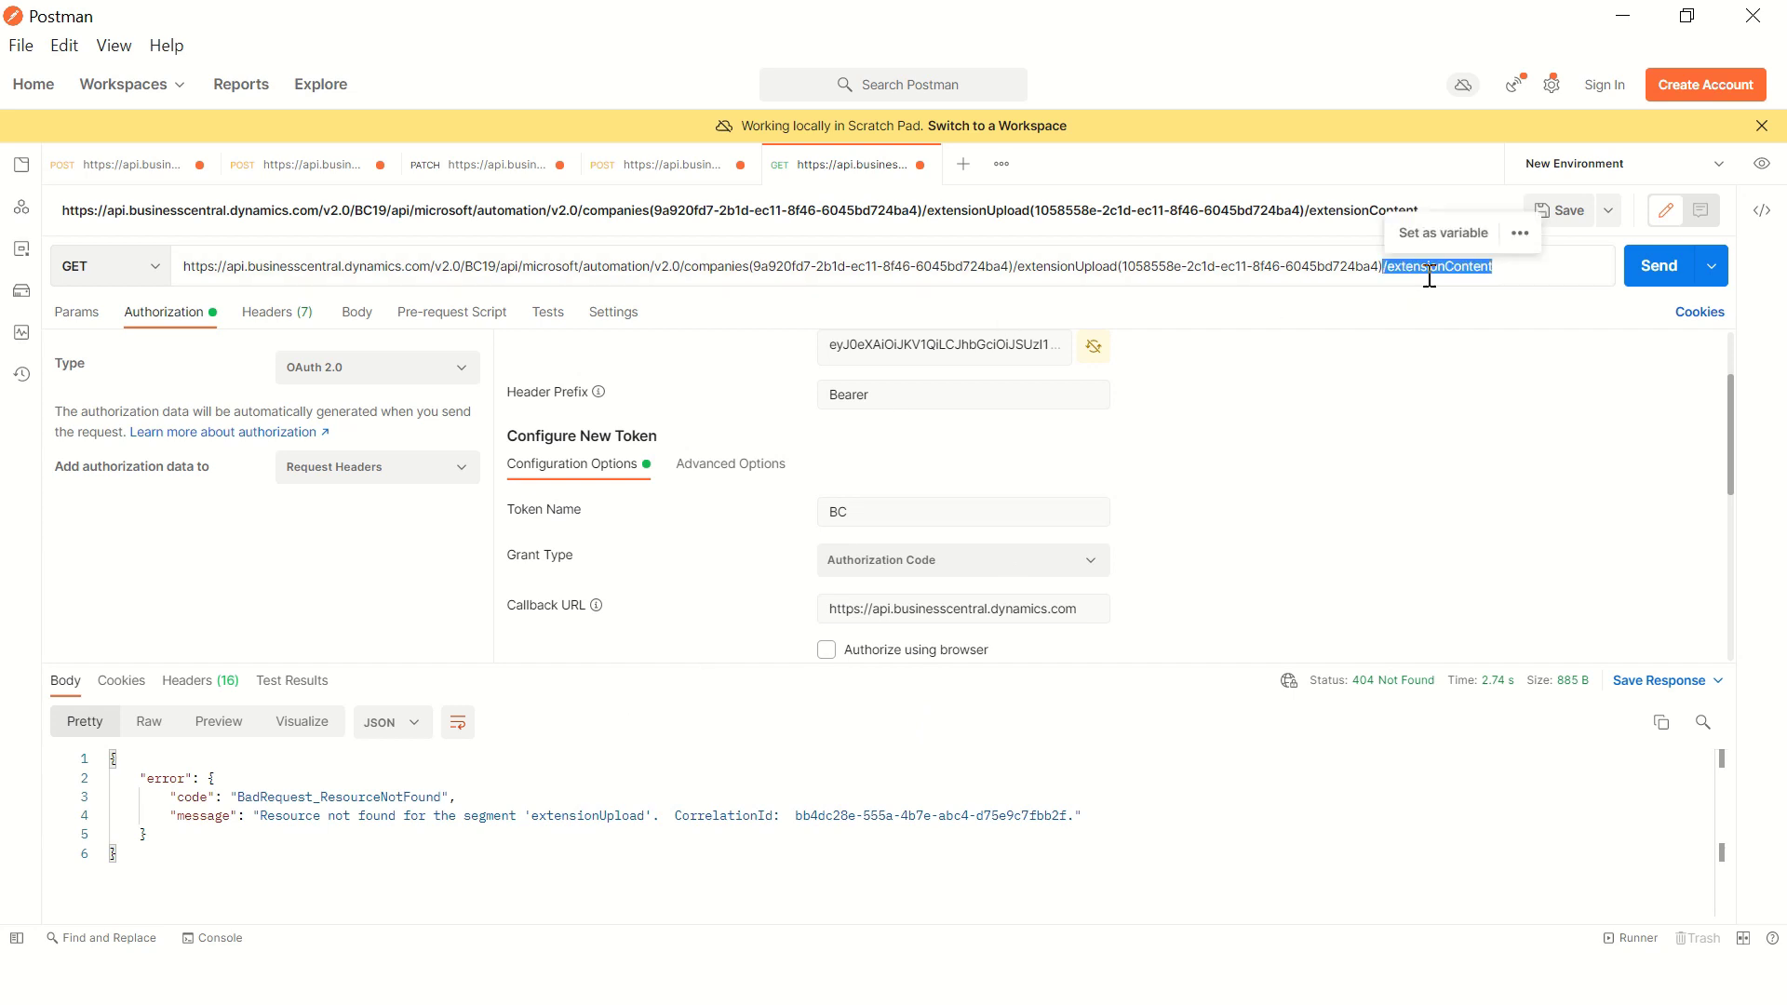
key("BackSpace")
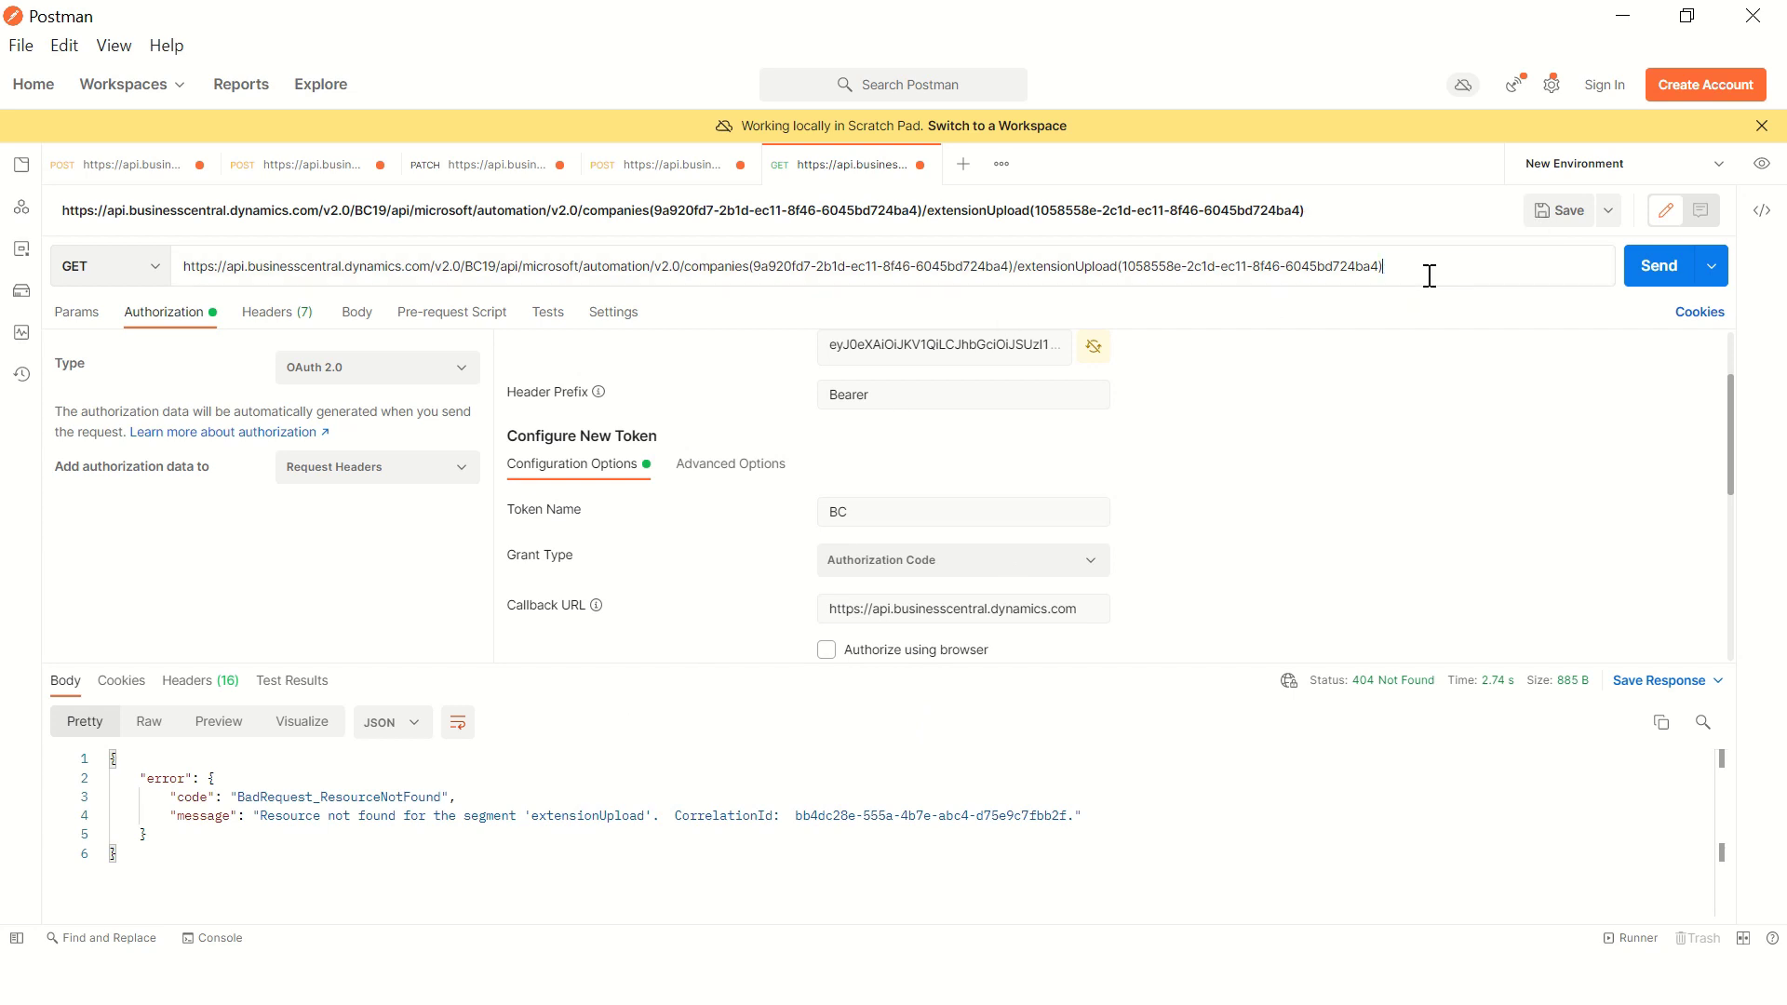
left_click(1635, 277)
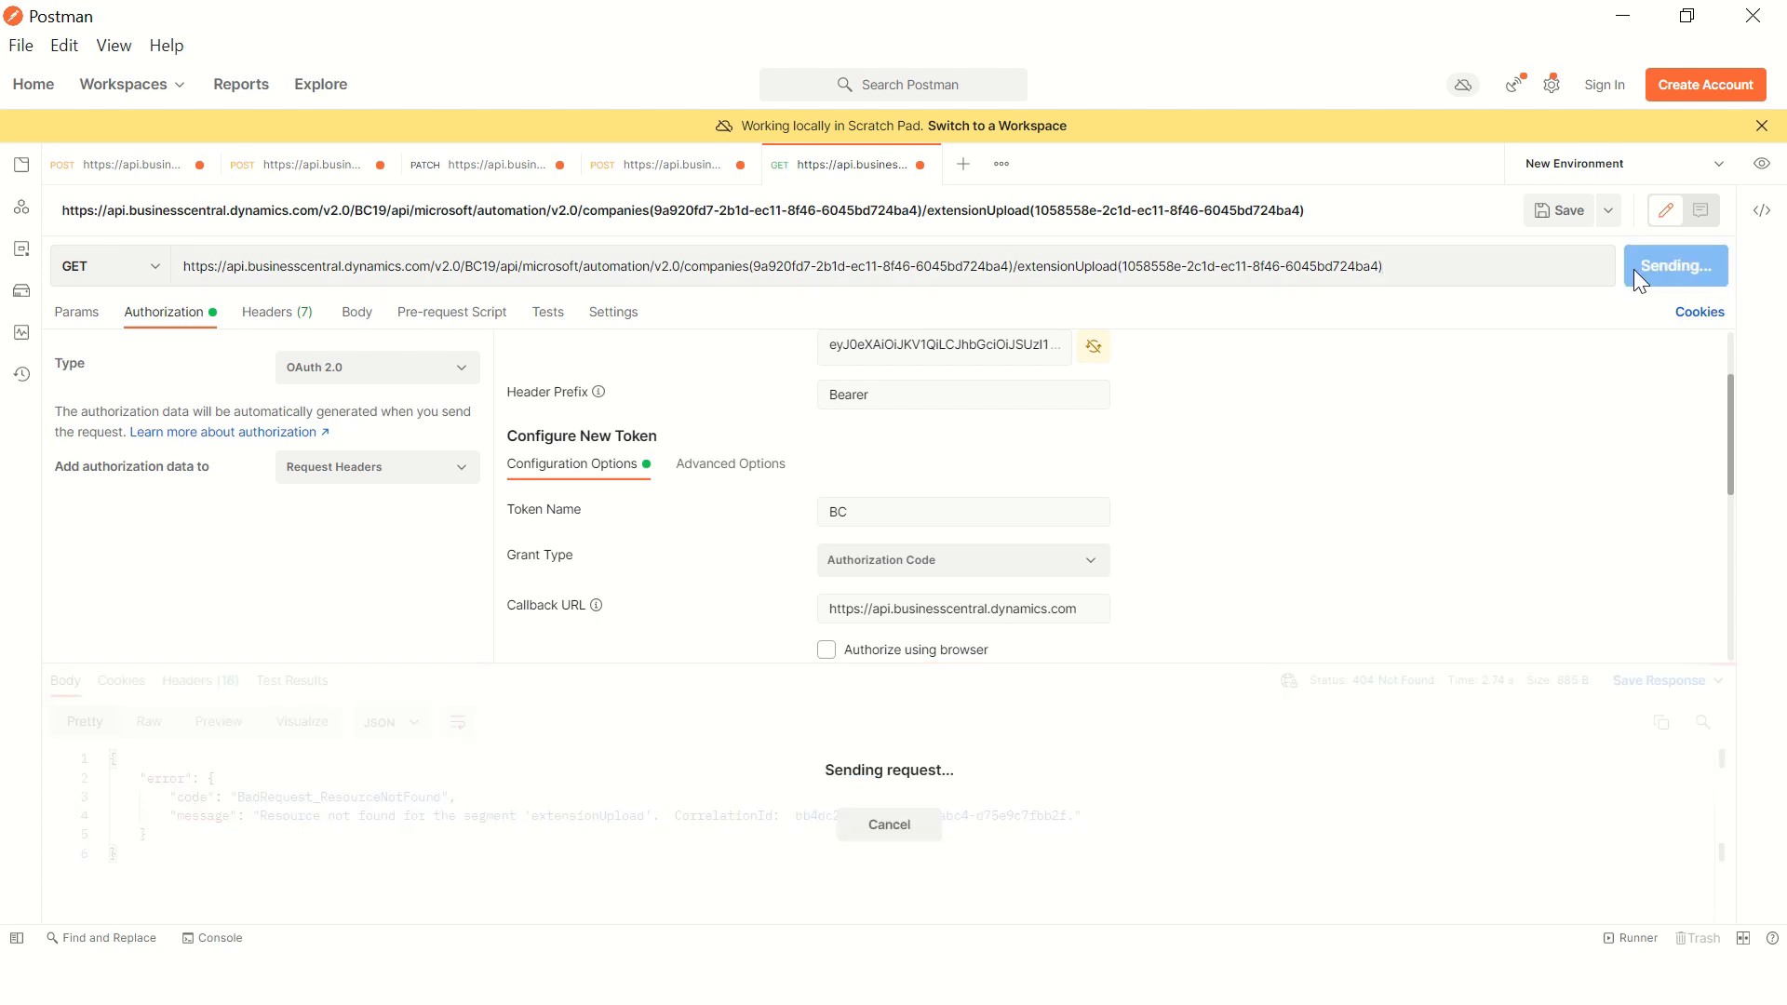
Step: Review the SRM Accelerator deployment status and the installed extensions in Business Central, and return to Postman
key("alt+Tab")
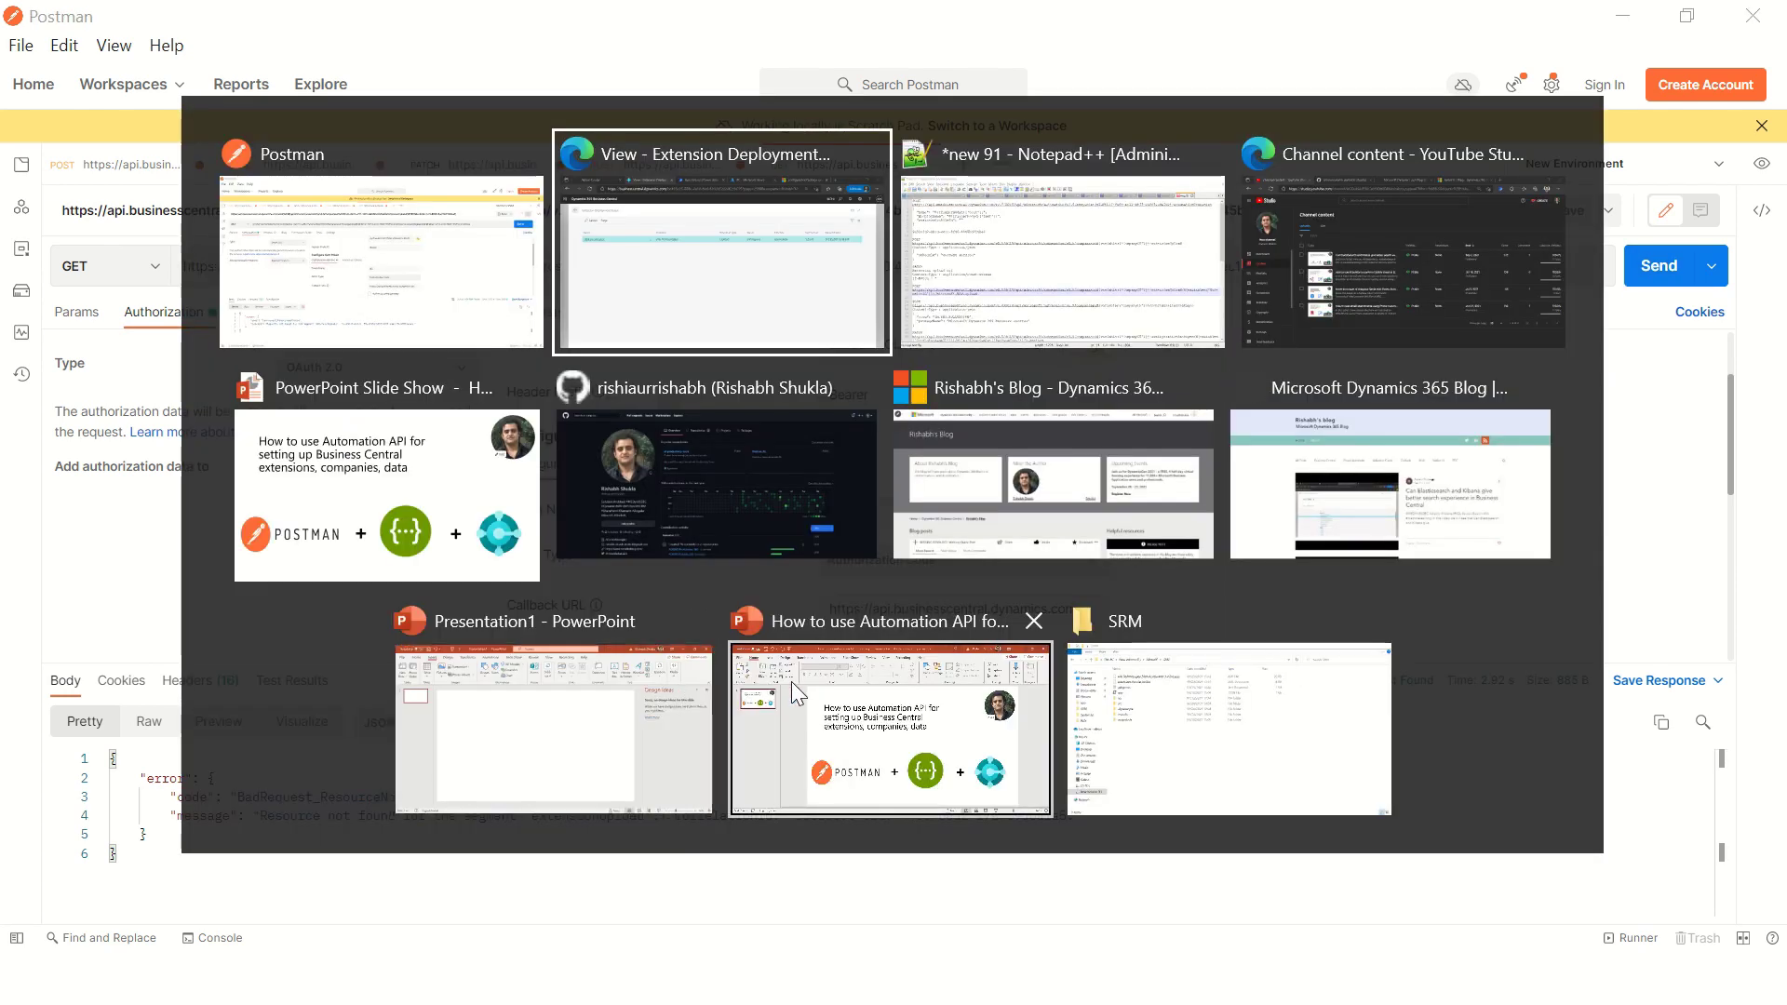
key("Escape")
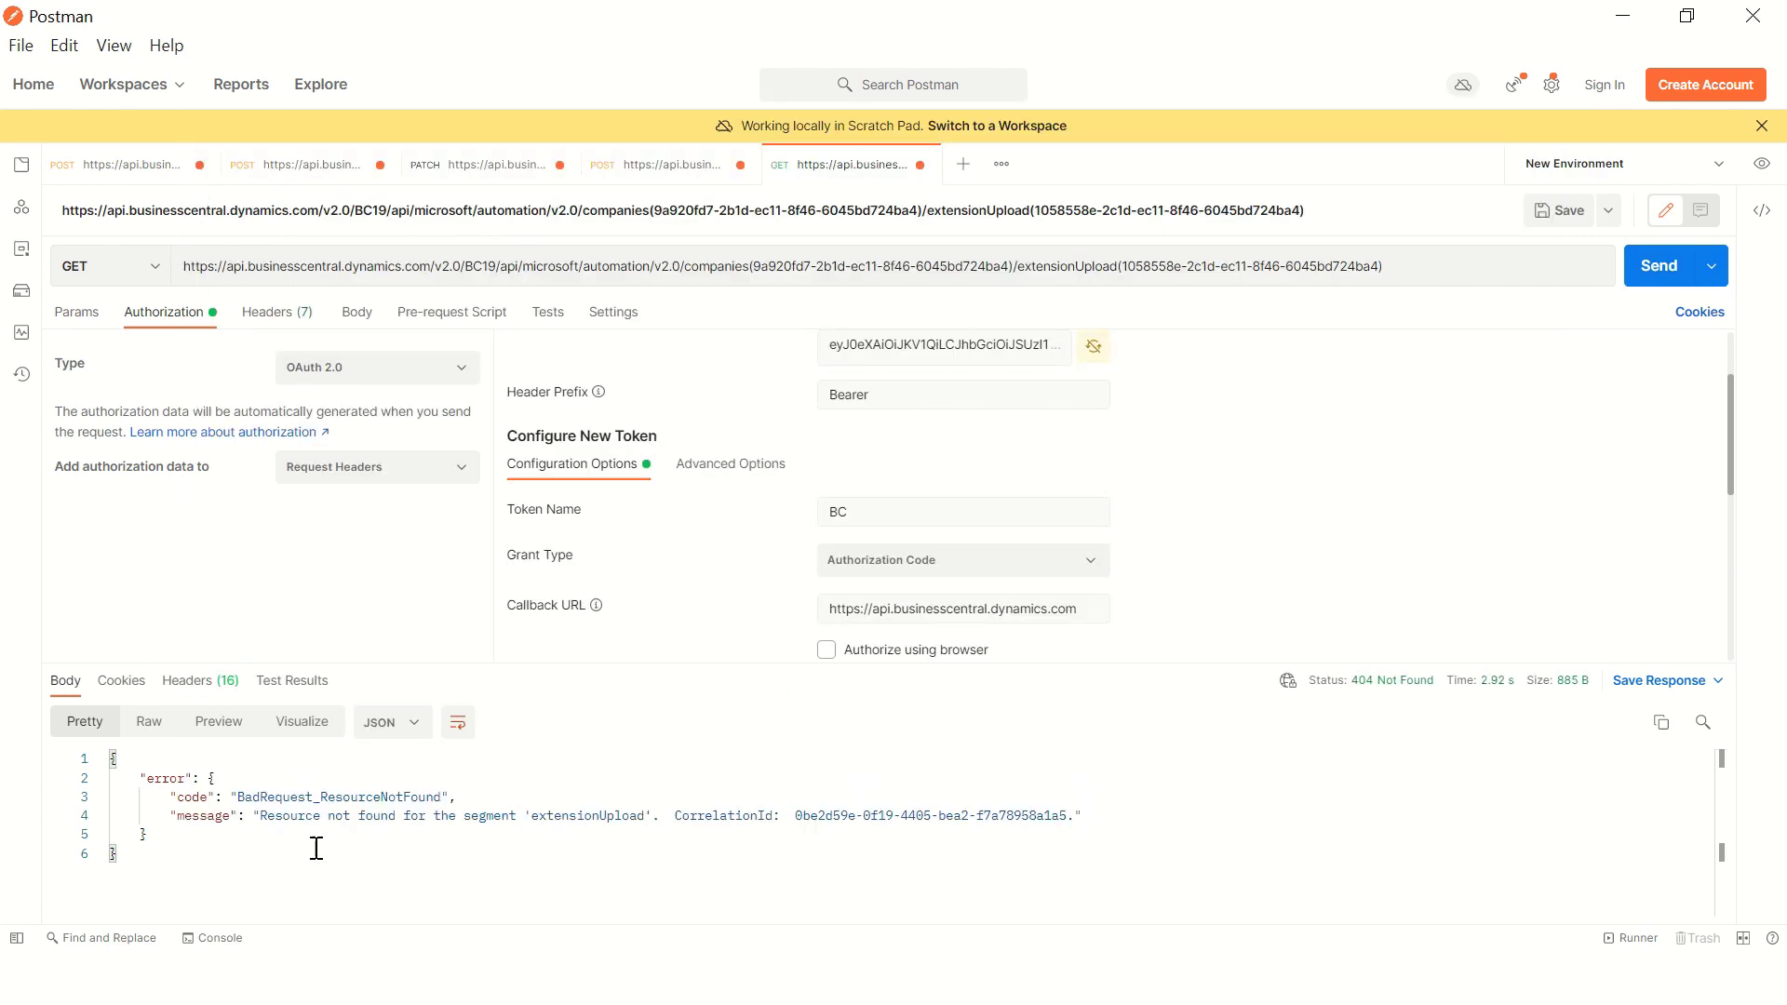
key("alt+Tab")
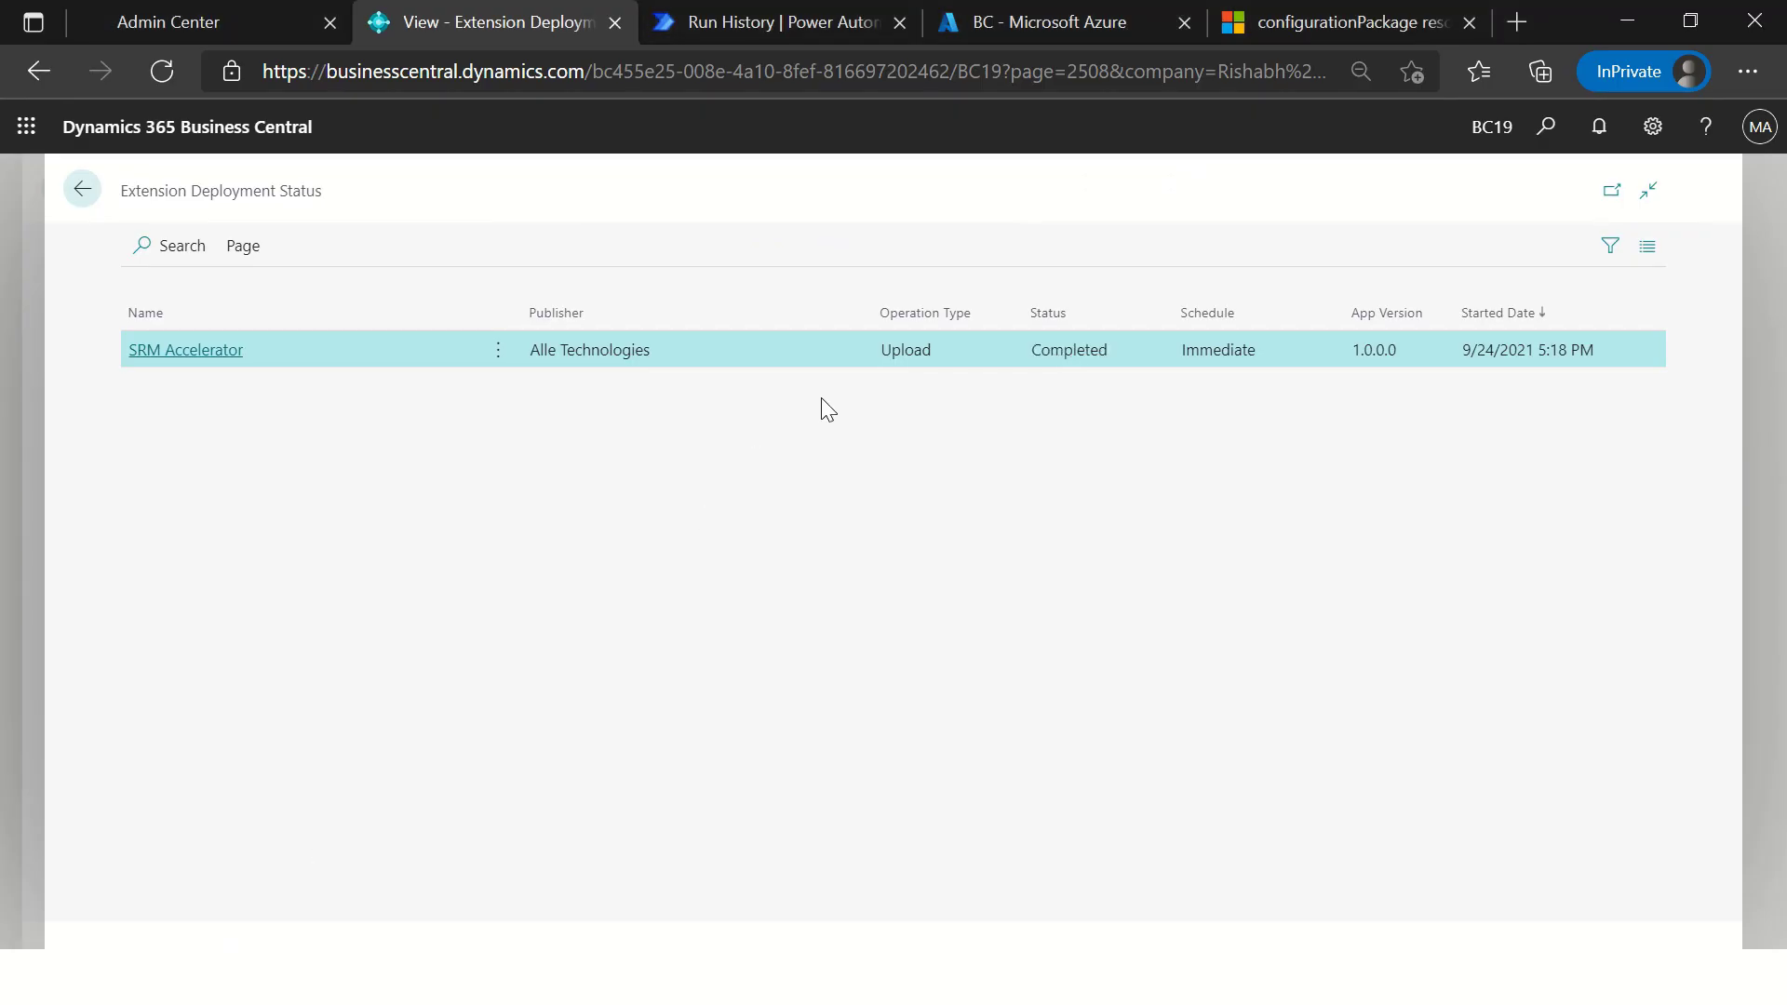
double_click(1067, 349)
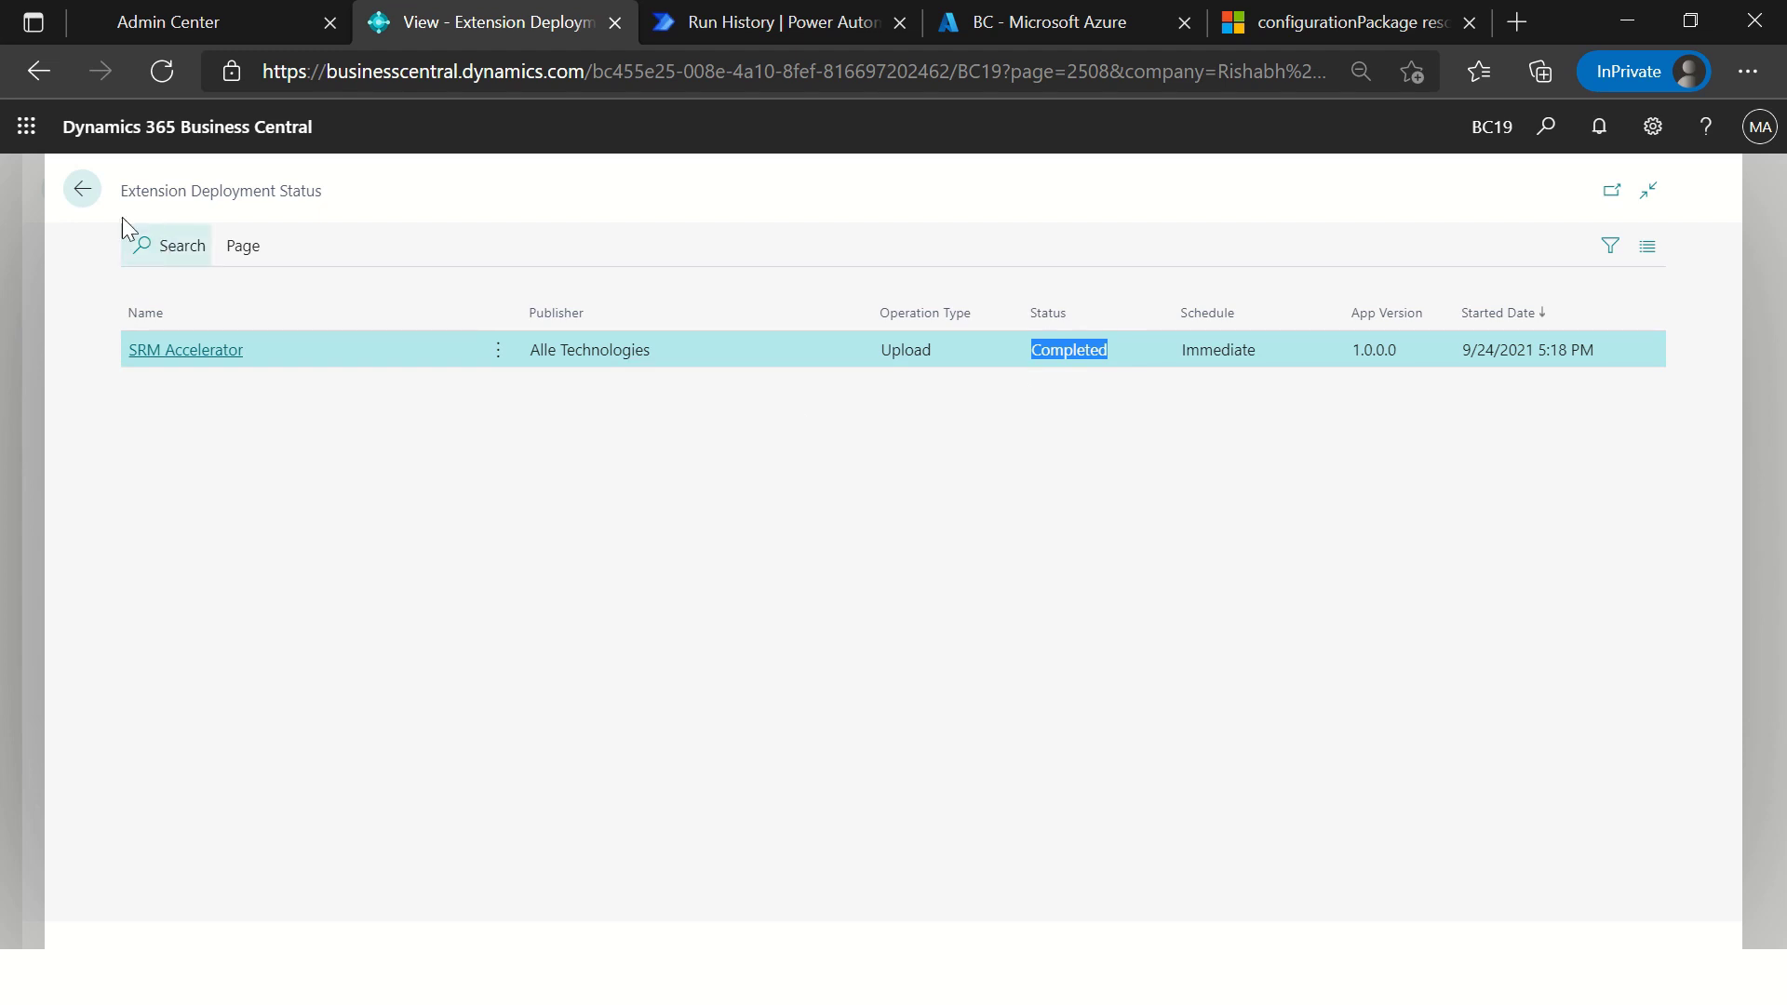
left_click(84, 191)
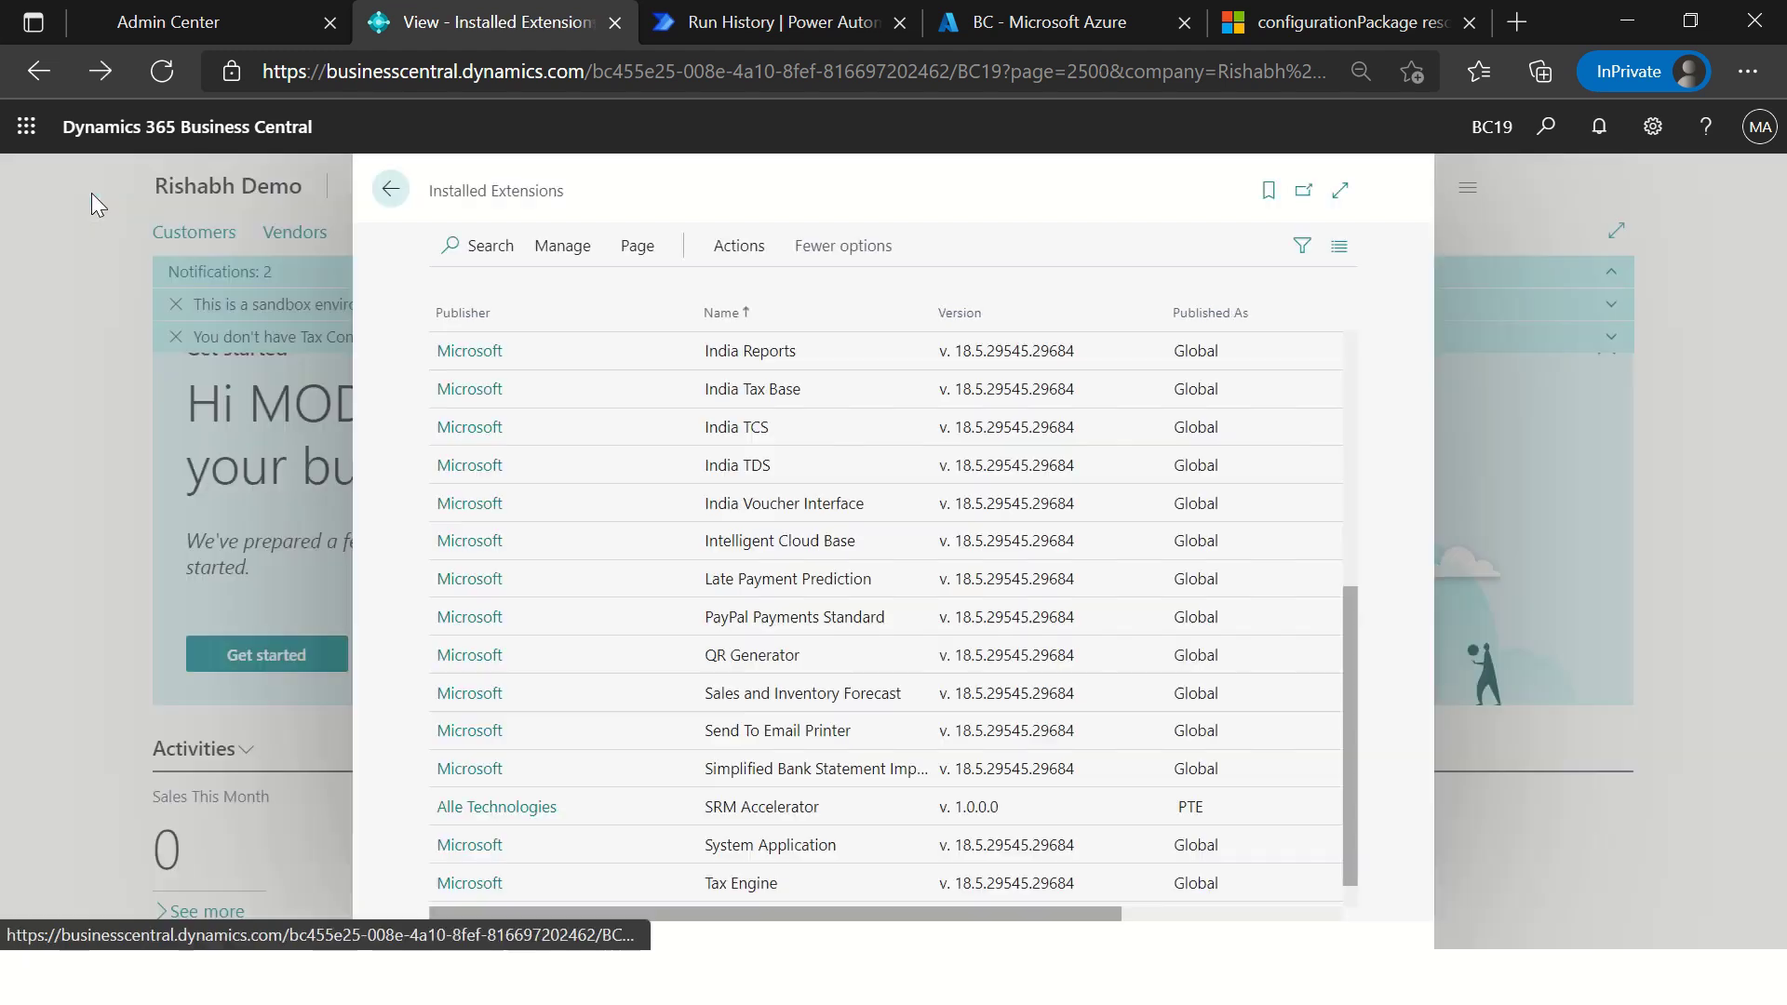
left_click(391, 190)
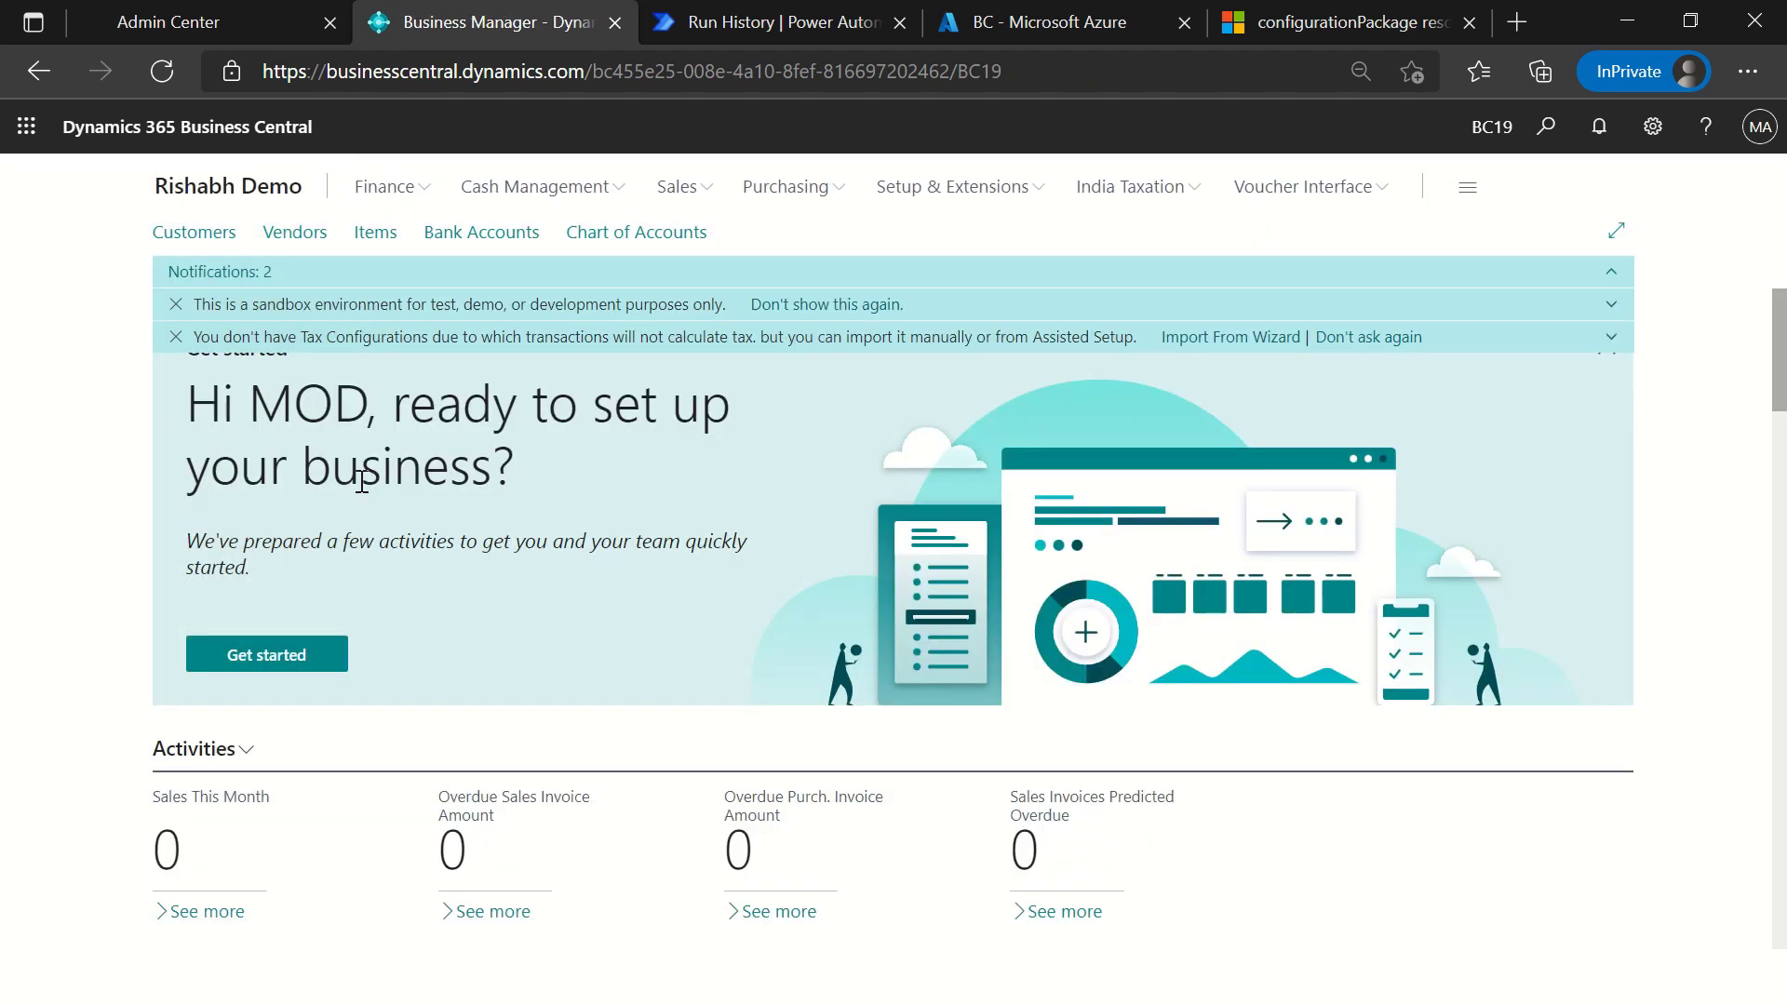
key("alt+Tab")
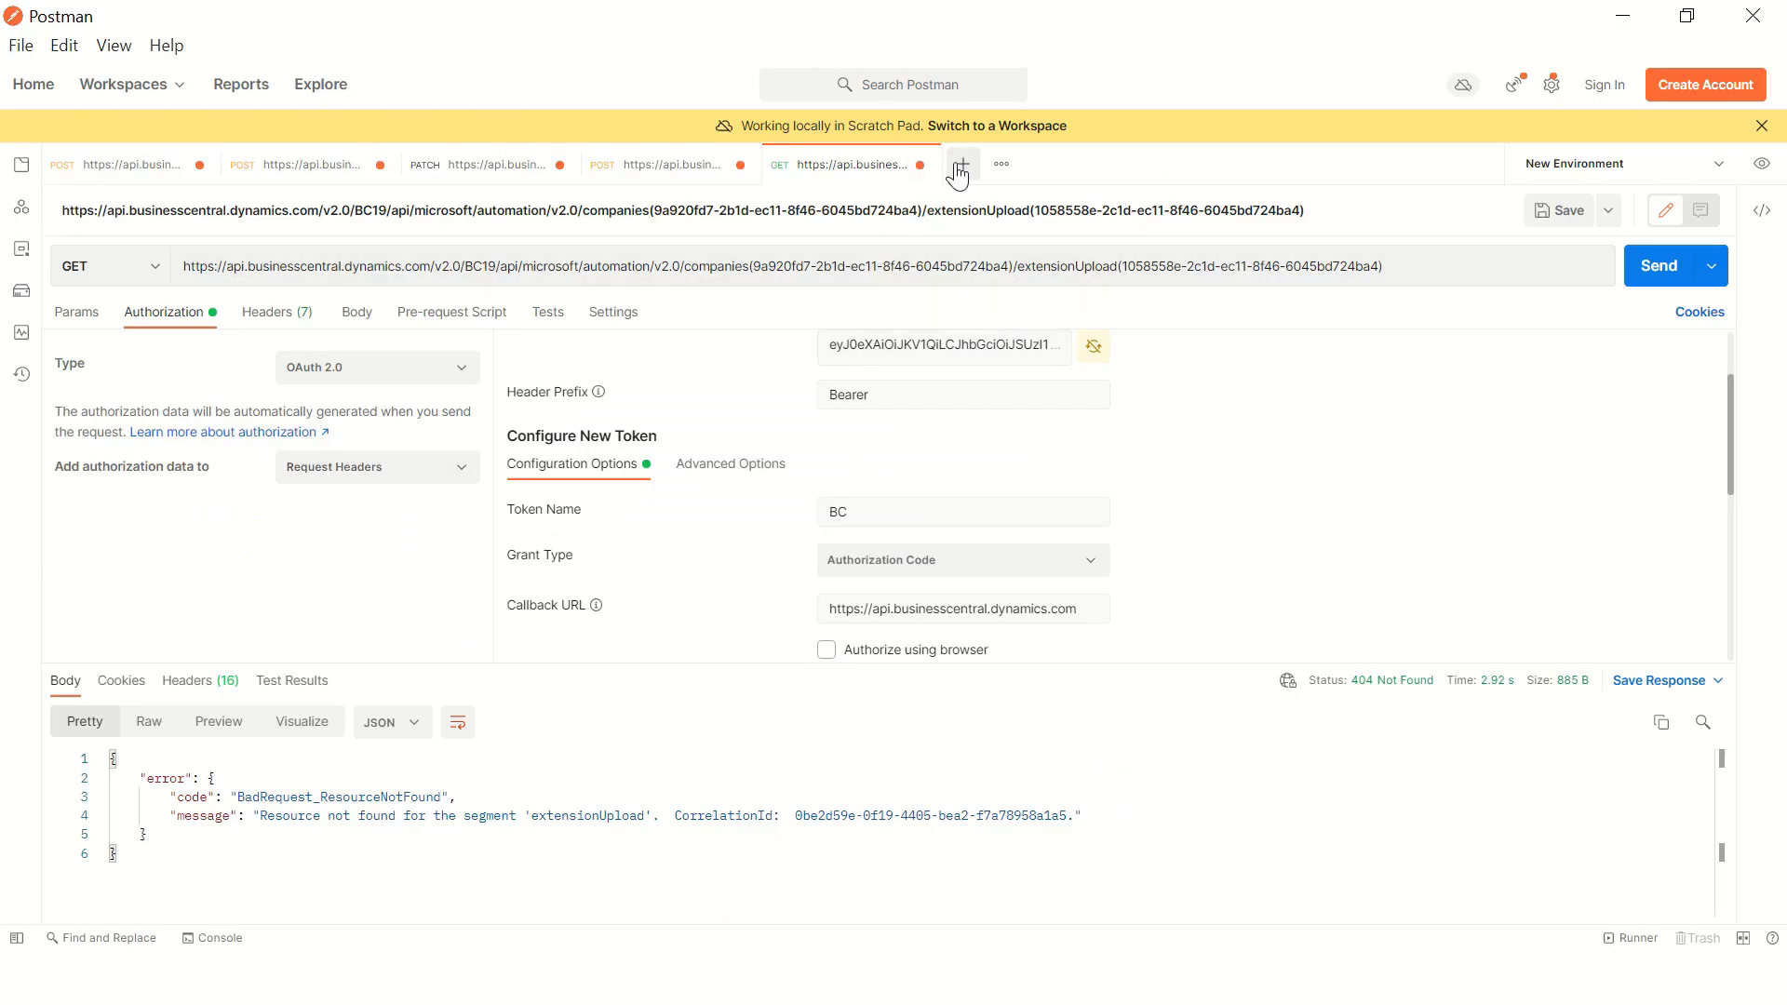
Step: Open a new request, then switch to Notepad++ and locate the configurationPackages POST call in the notes
left_click(963, 164)
key("alt+Tab")
key("Tab")
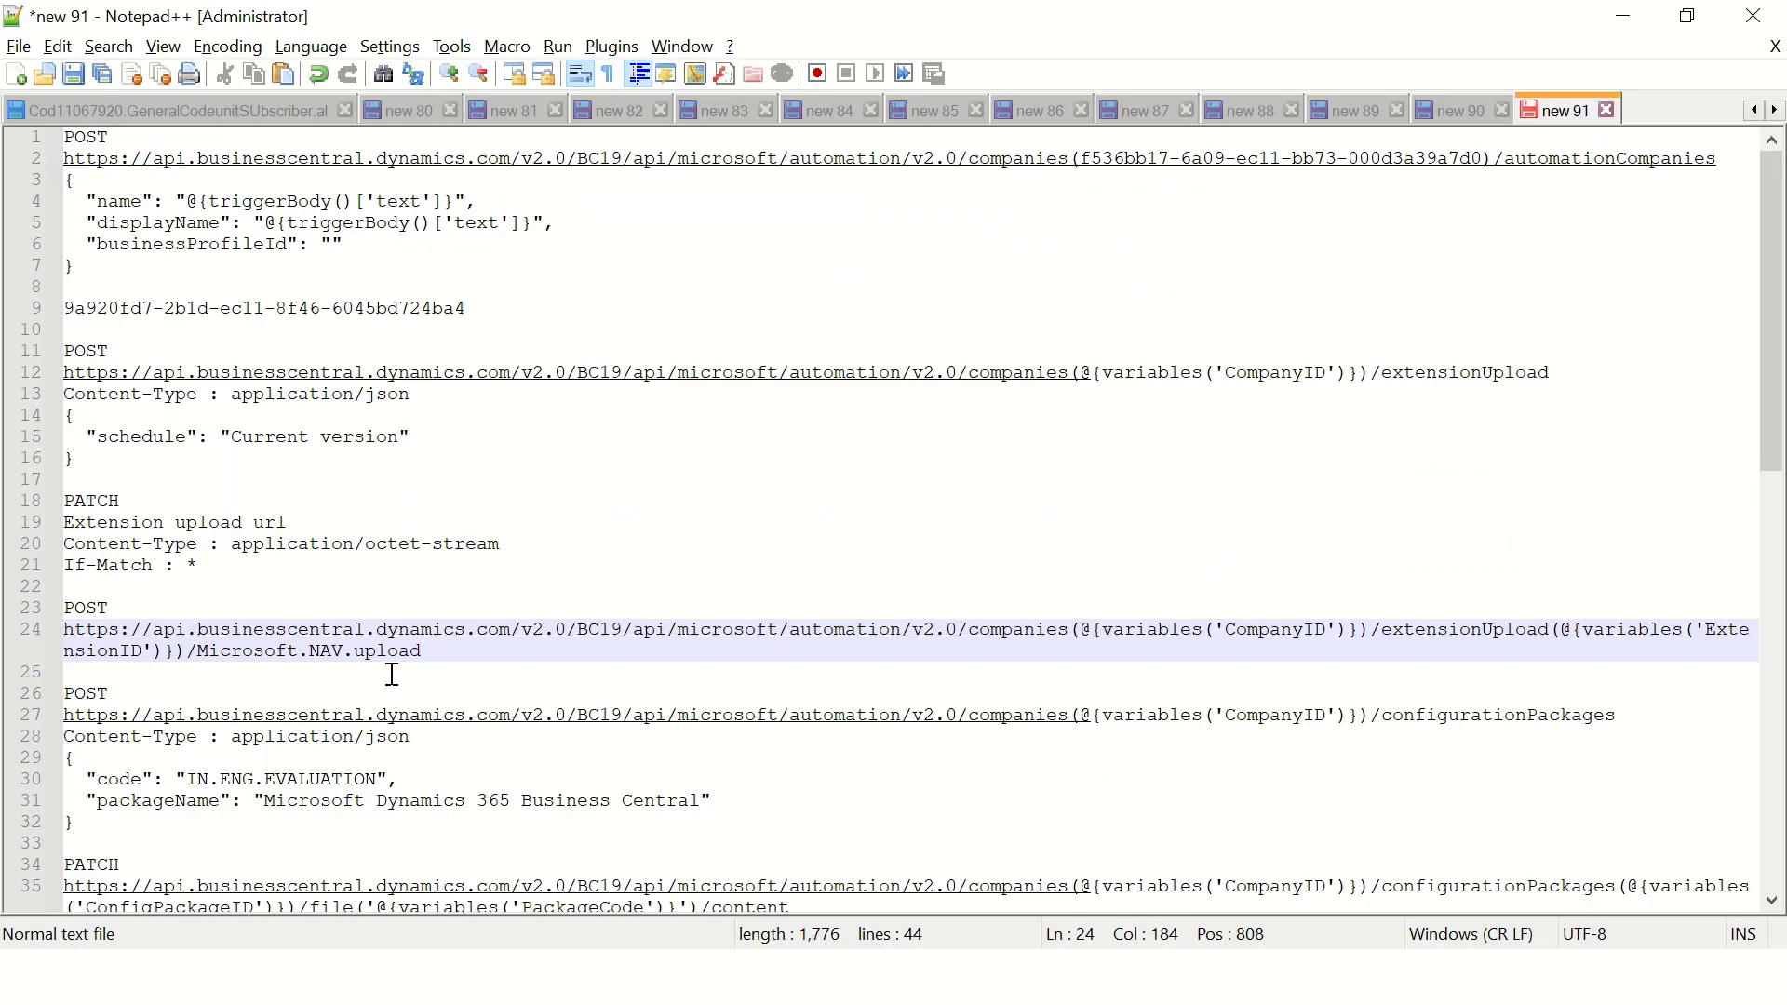
left_click(438, 741)
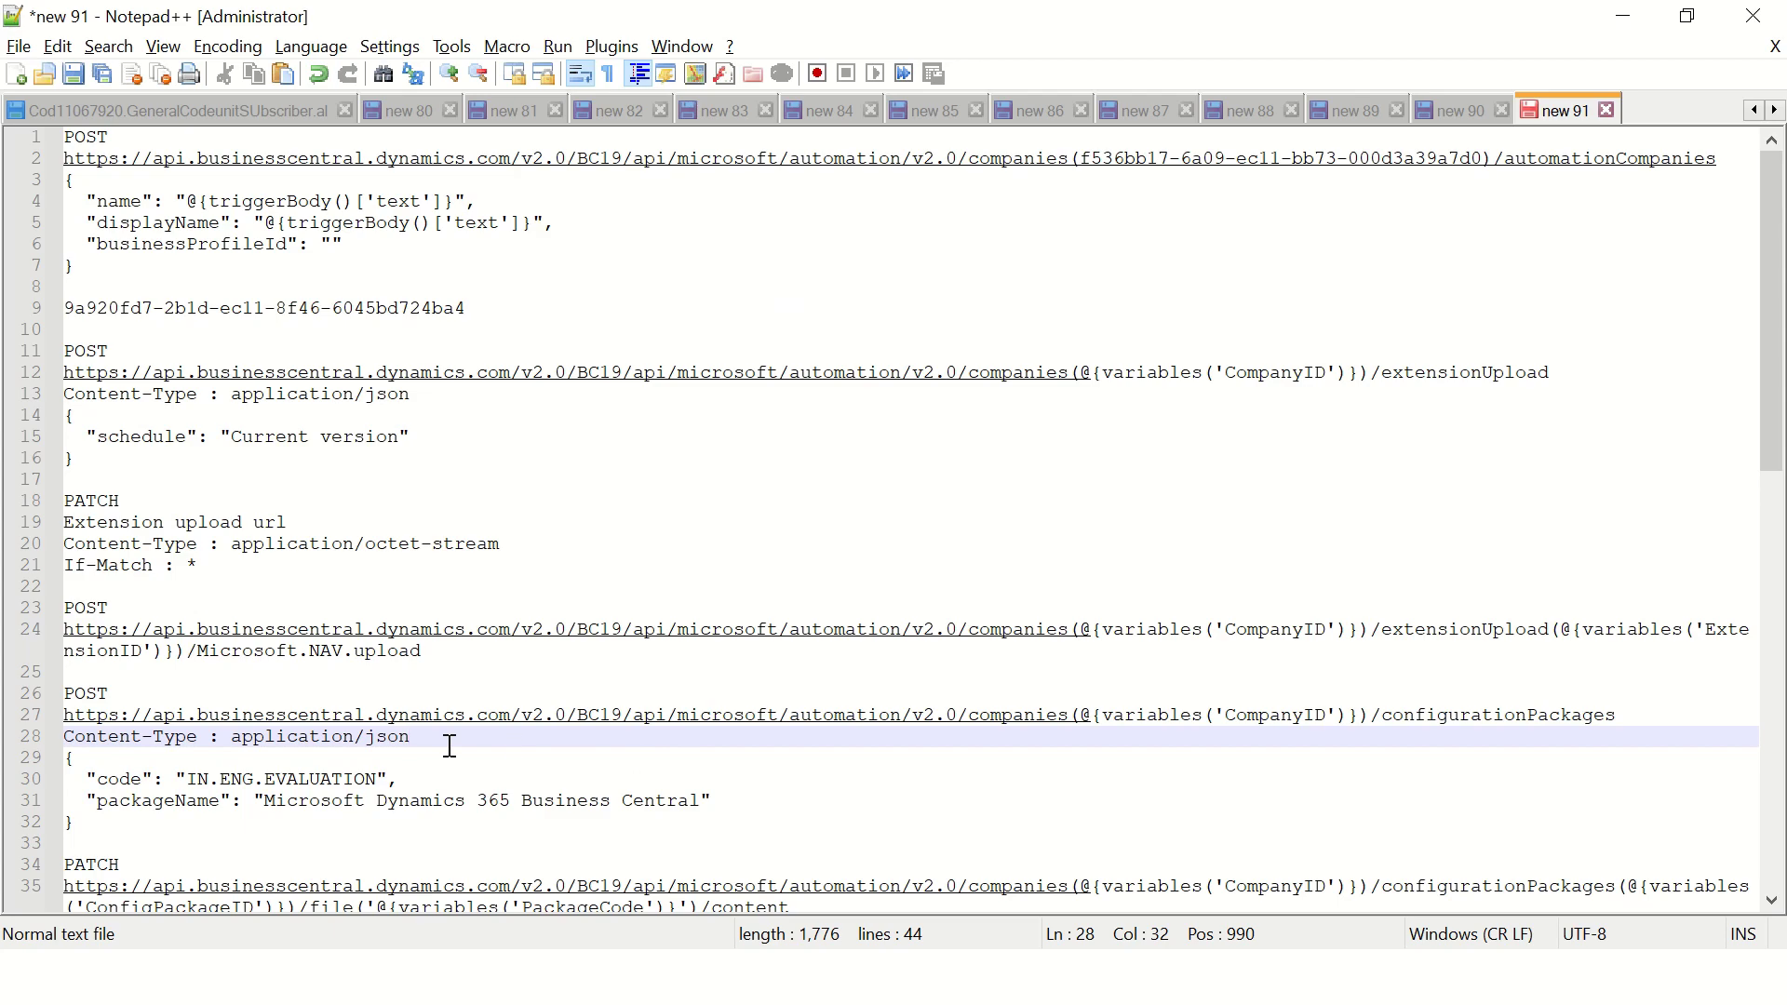
Step: Switch to Business Central, search for Configuration Packages and open the Configuration Packages list
key("alt+Tab")
key("Tab")
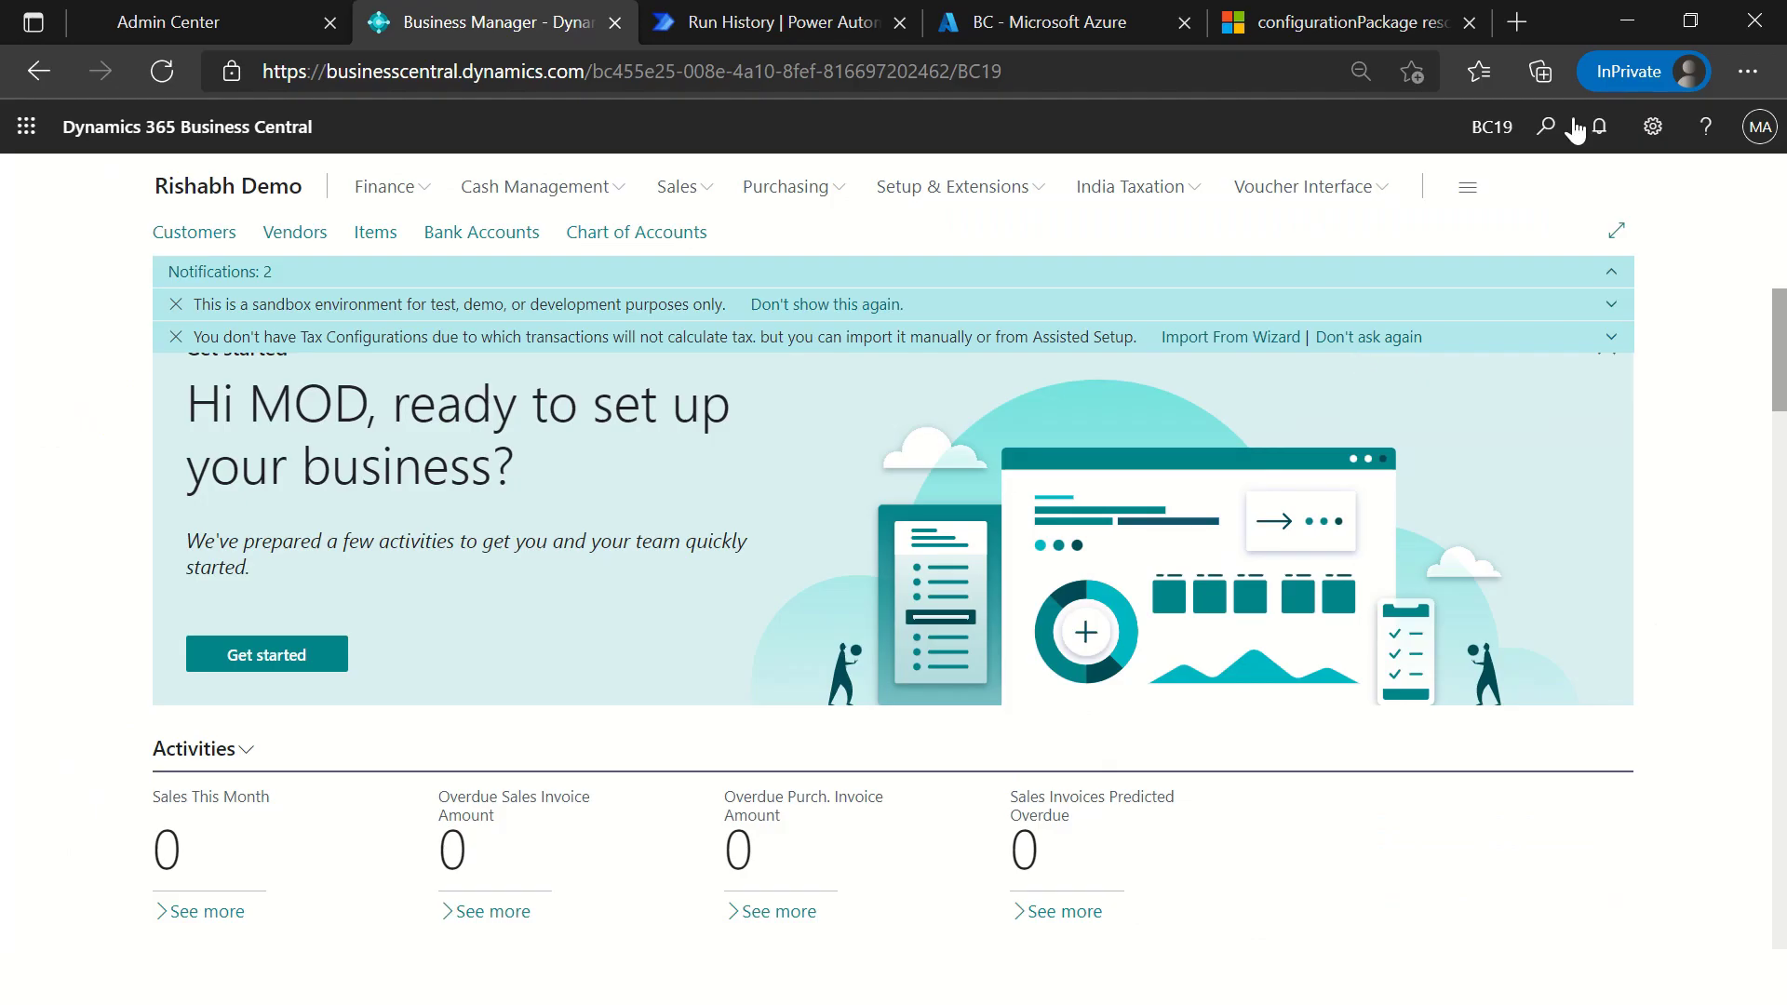
left_click(1546, 126)
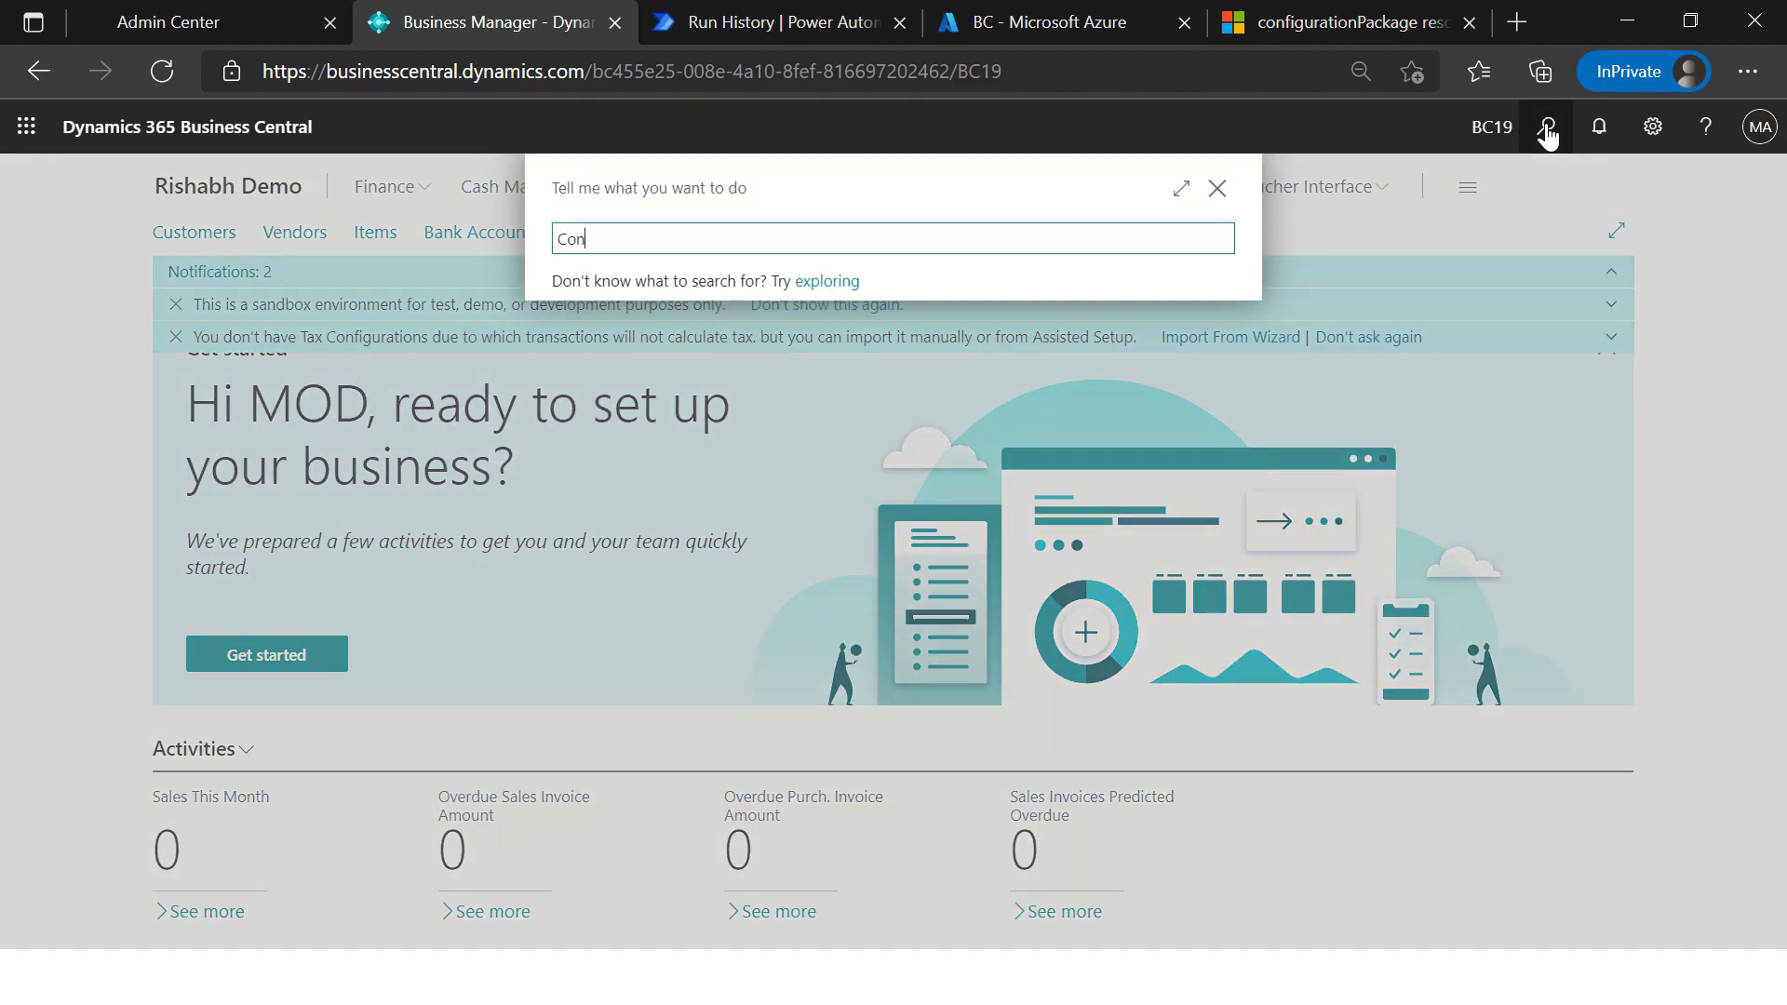
type("Configuration Pa")
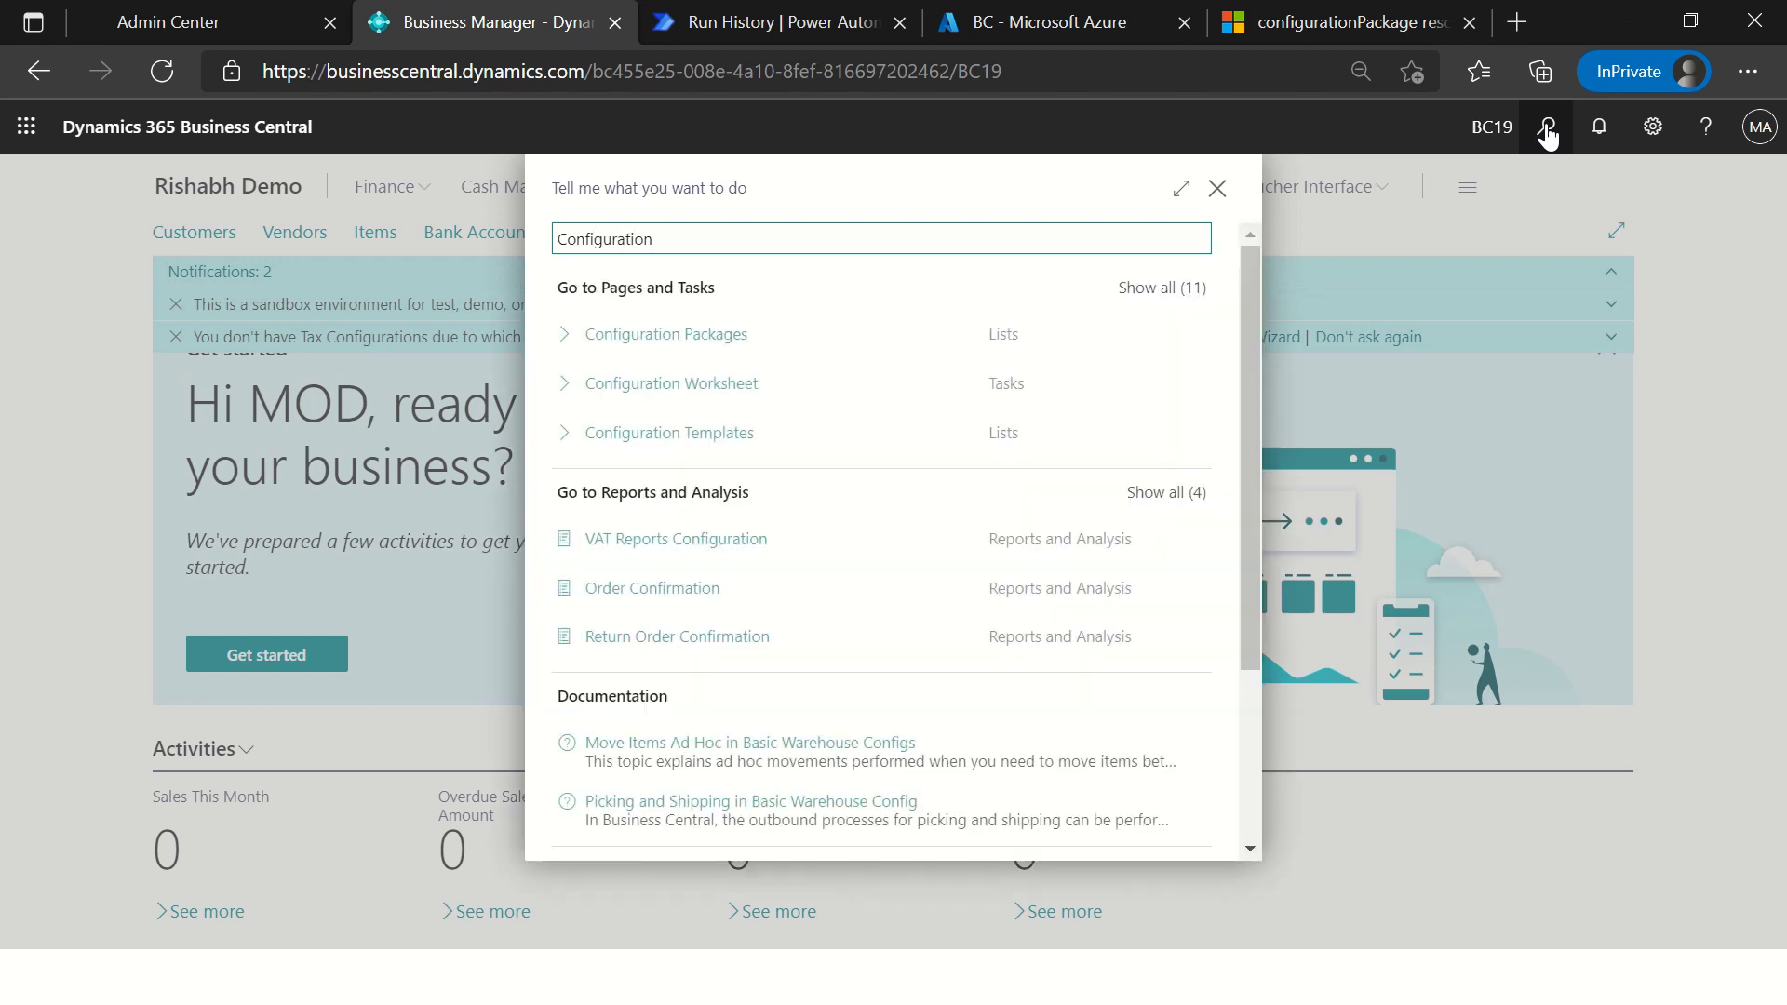
key("Down")
key("Down")
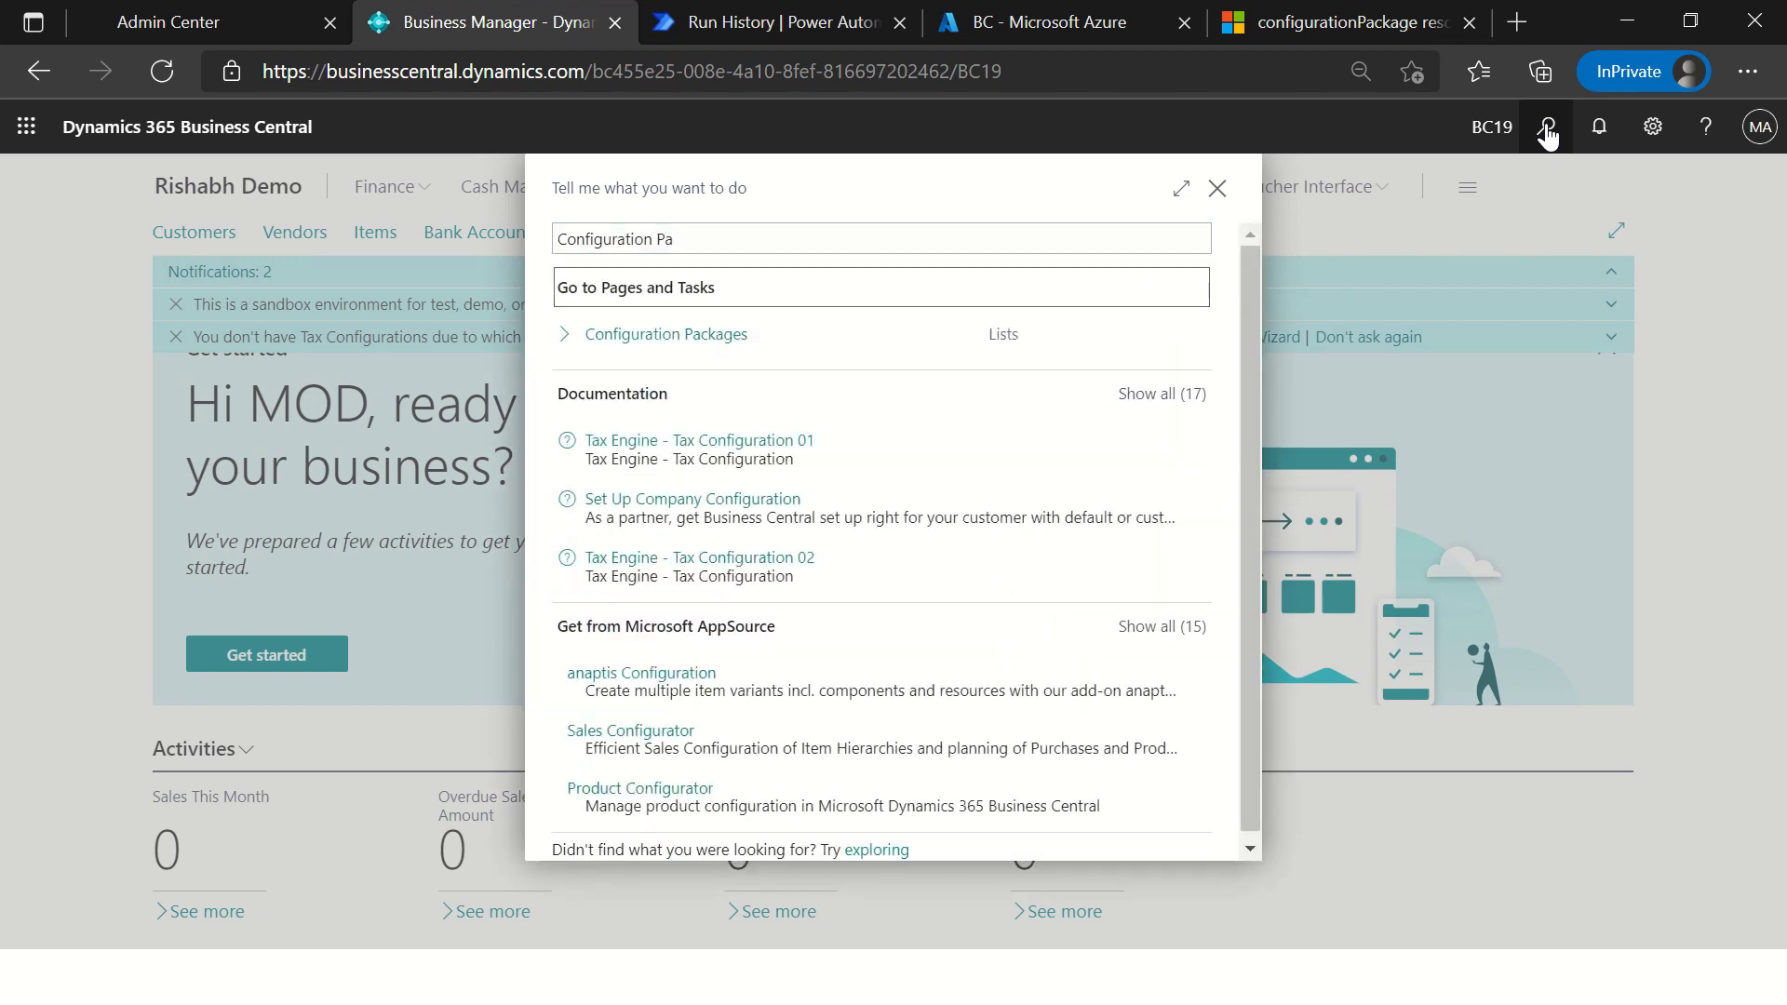
key("Return")
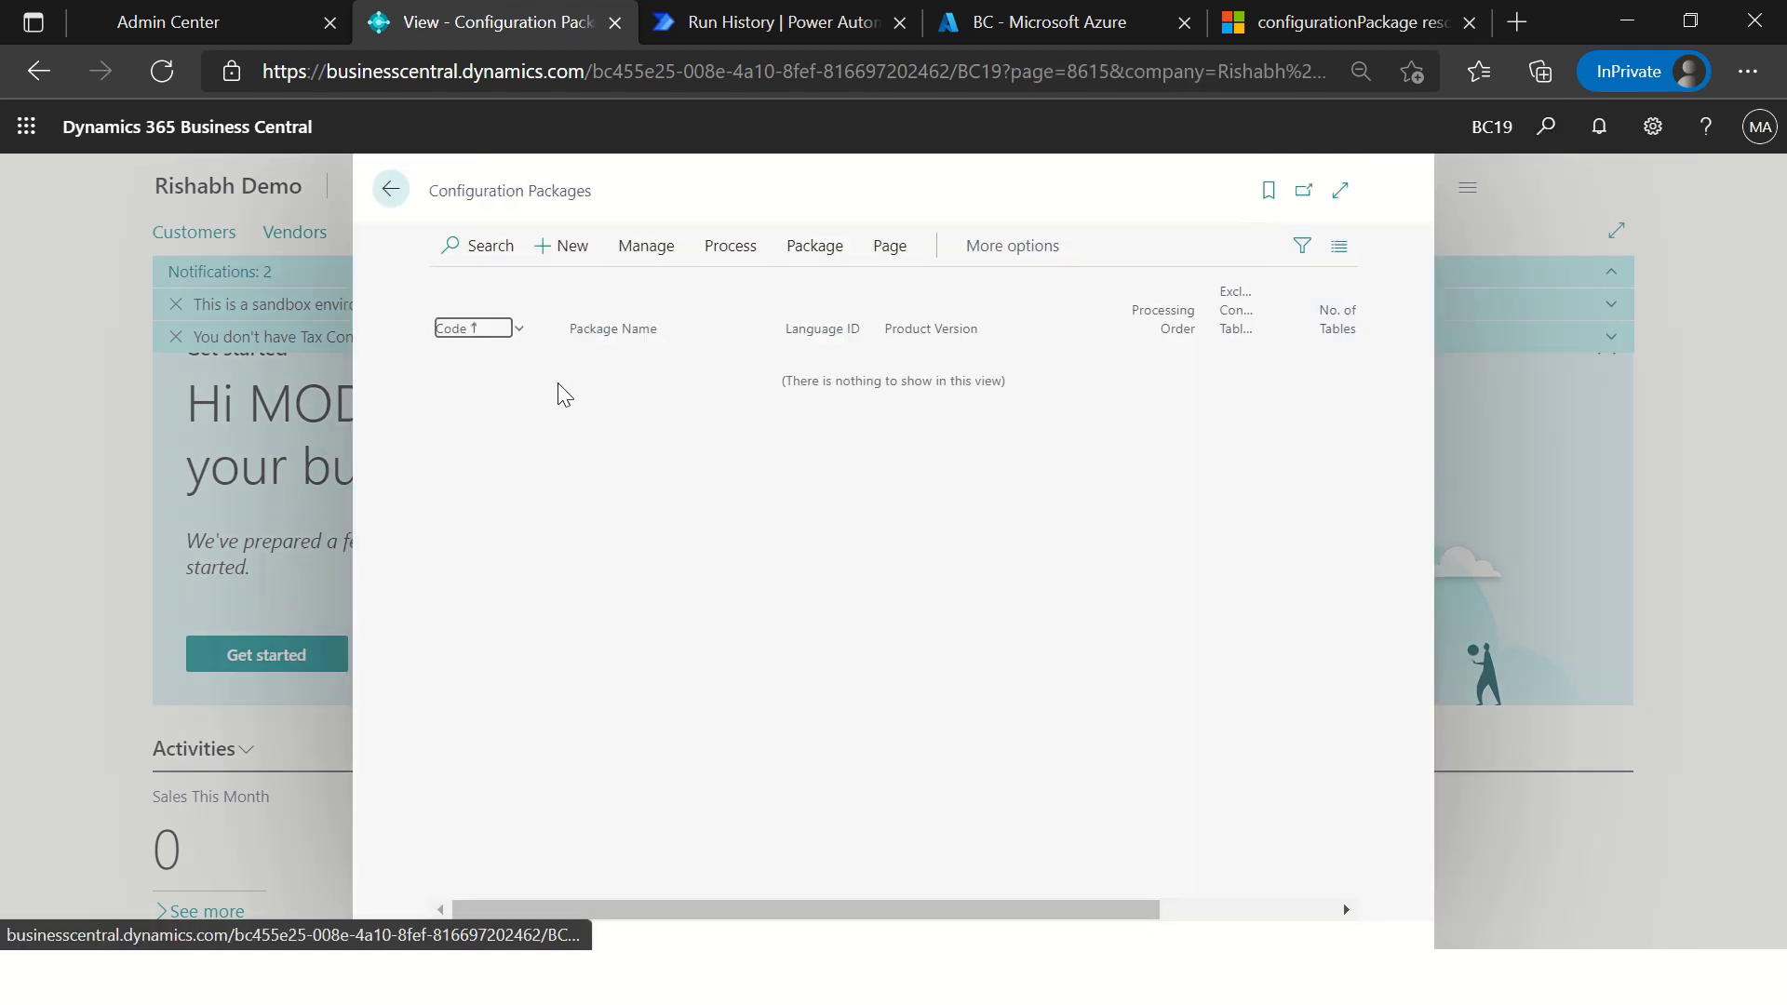
Step: Copy the configurationPackages endpoint URL from the Notepad++ notes
key("alt+Tab")
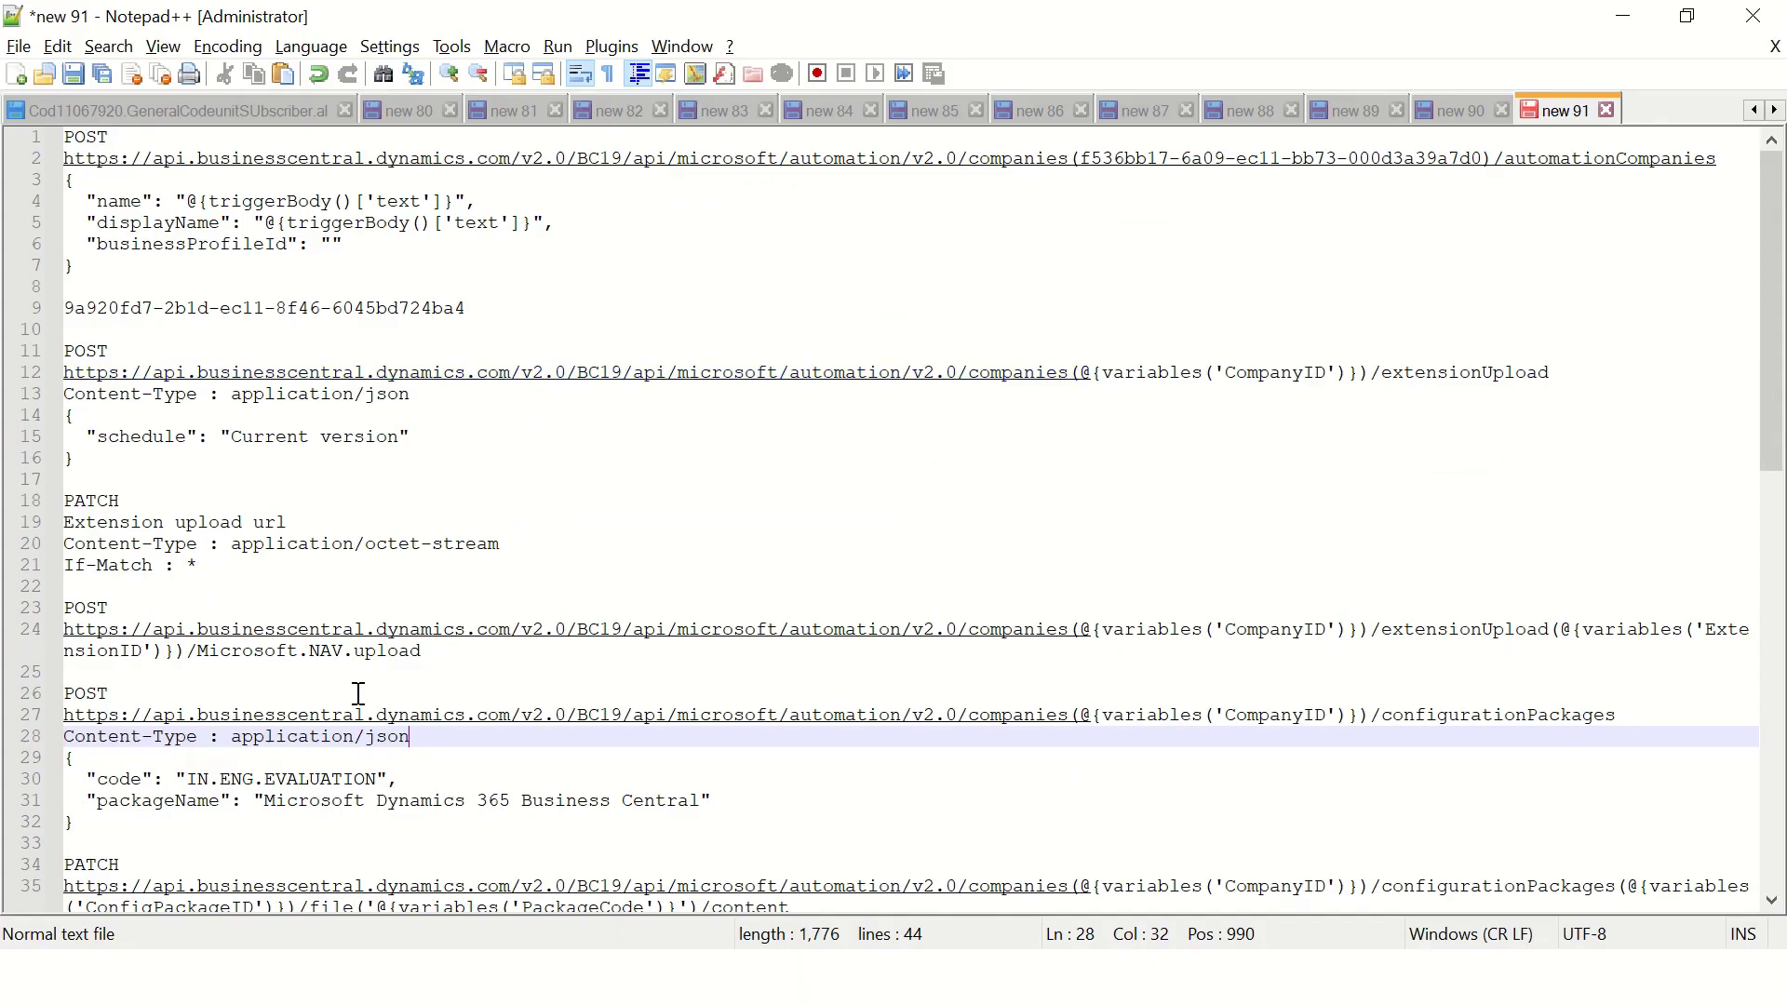
left_click(1629, 715)
key("shift+Home")
key("ctrl+c")
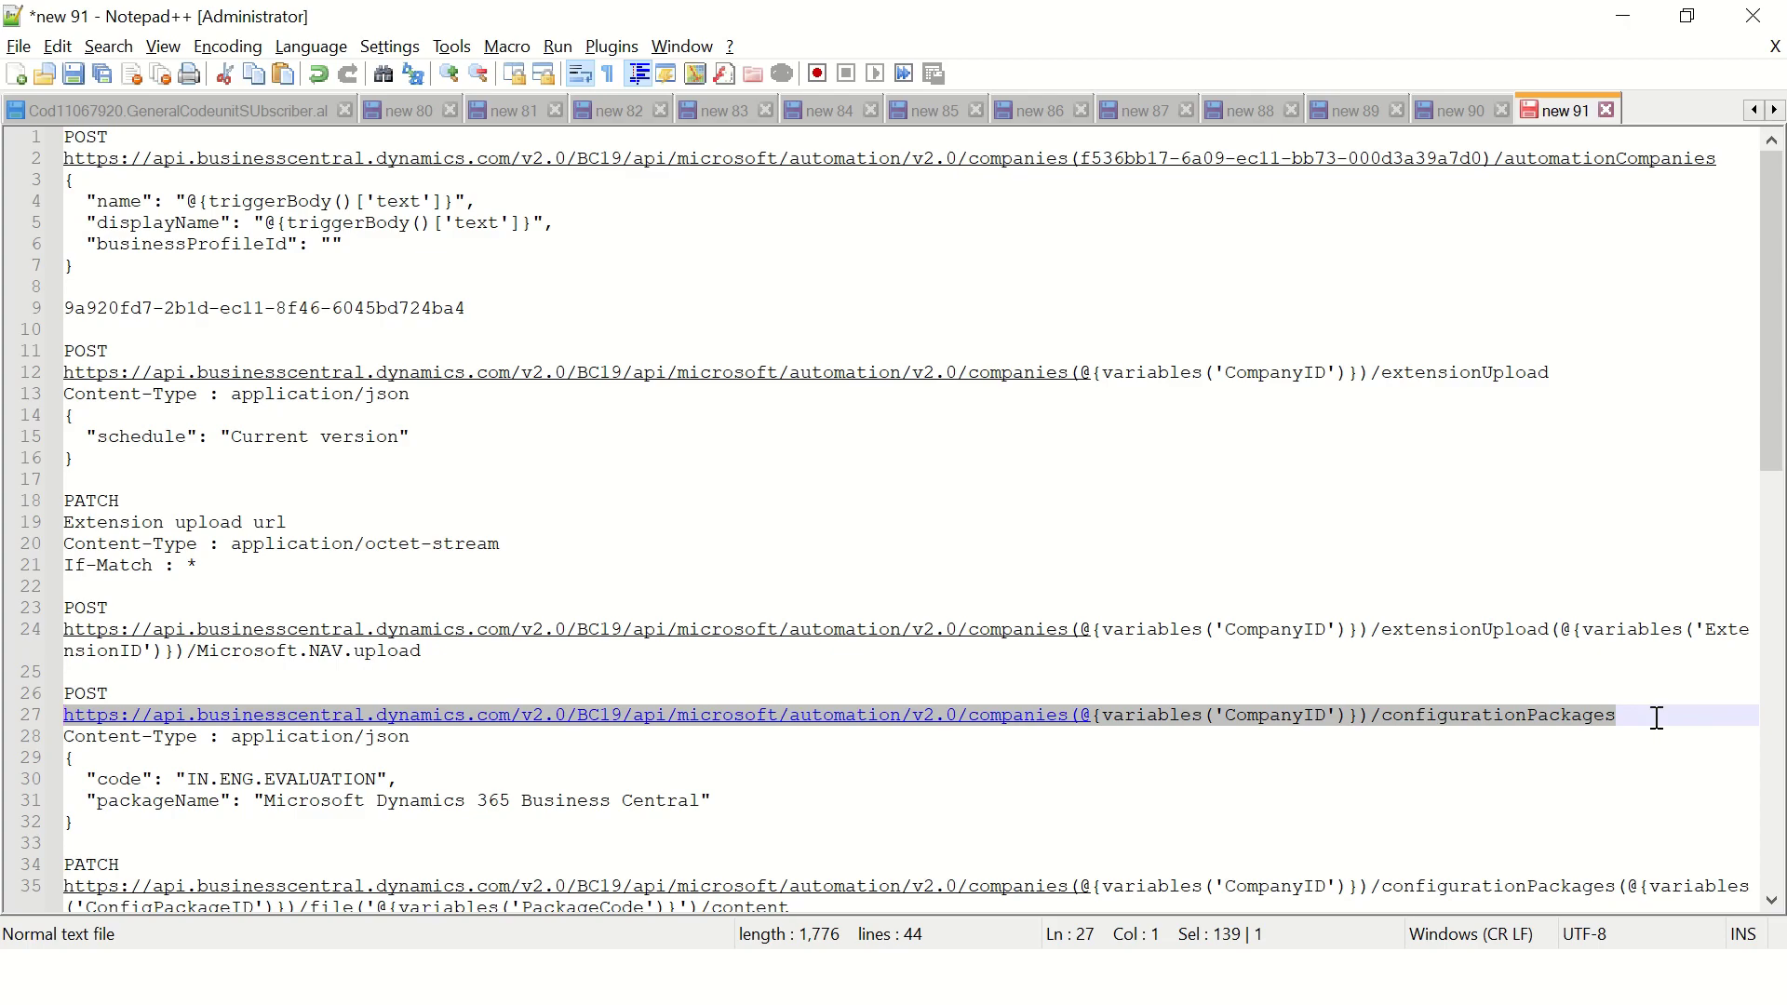
Step: Return to Postman, set the new request's method to POST and enter the copied configurationPackages URL
key("alt+Tab")
key("alt+Tab")
key("Tab")
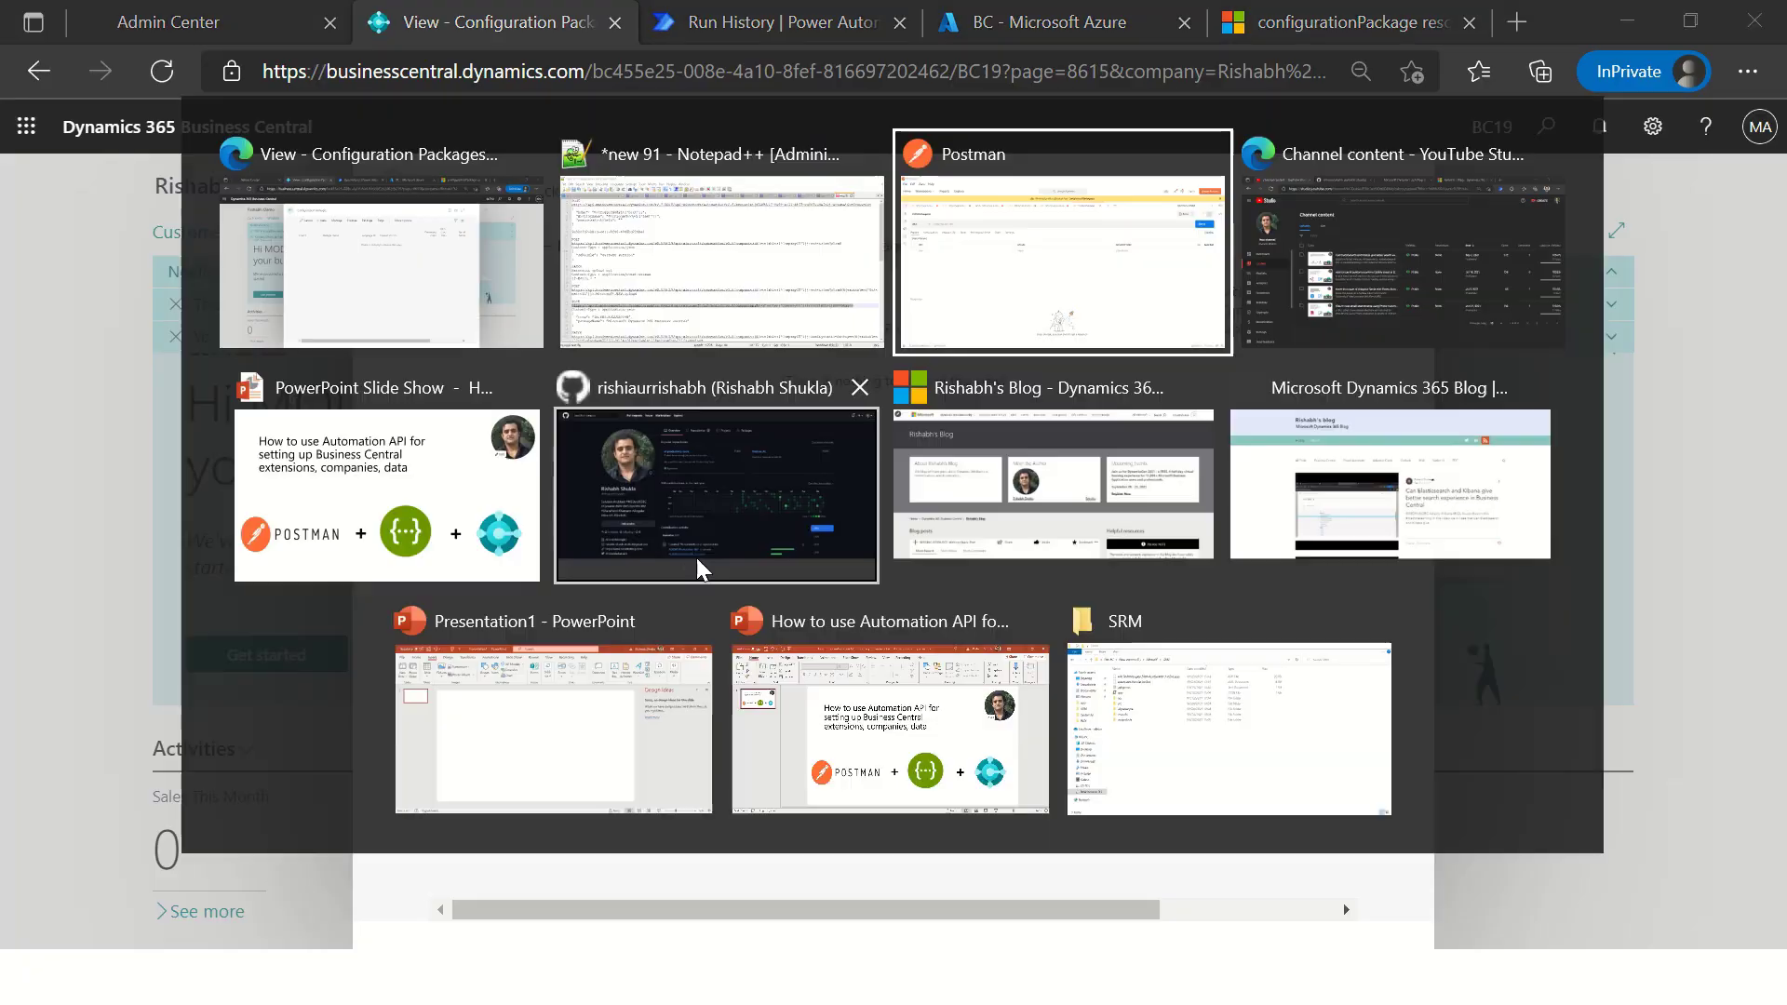
left_click(104, 276)
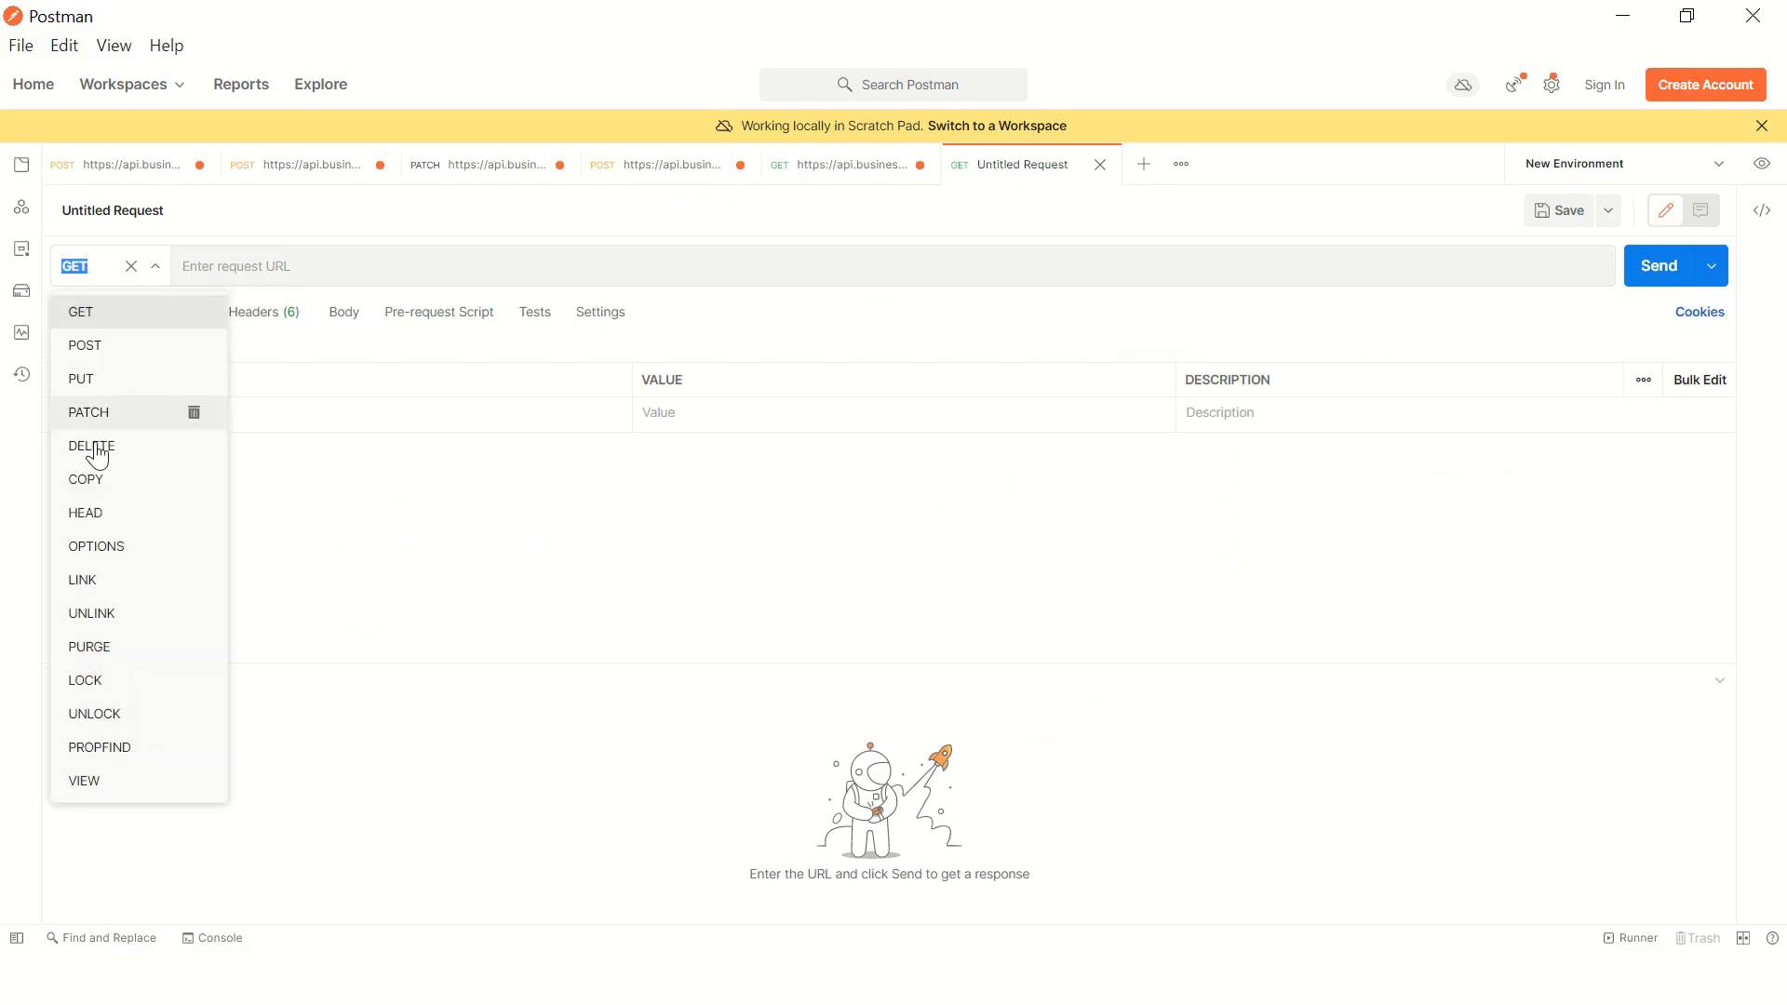
left_click(84, 345)
left_click(292, 267)
key("ctrl+v")
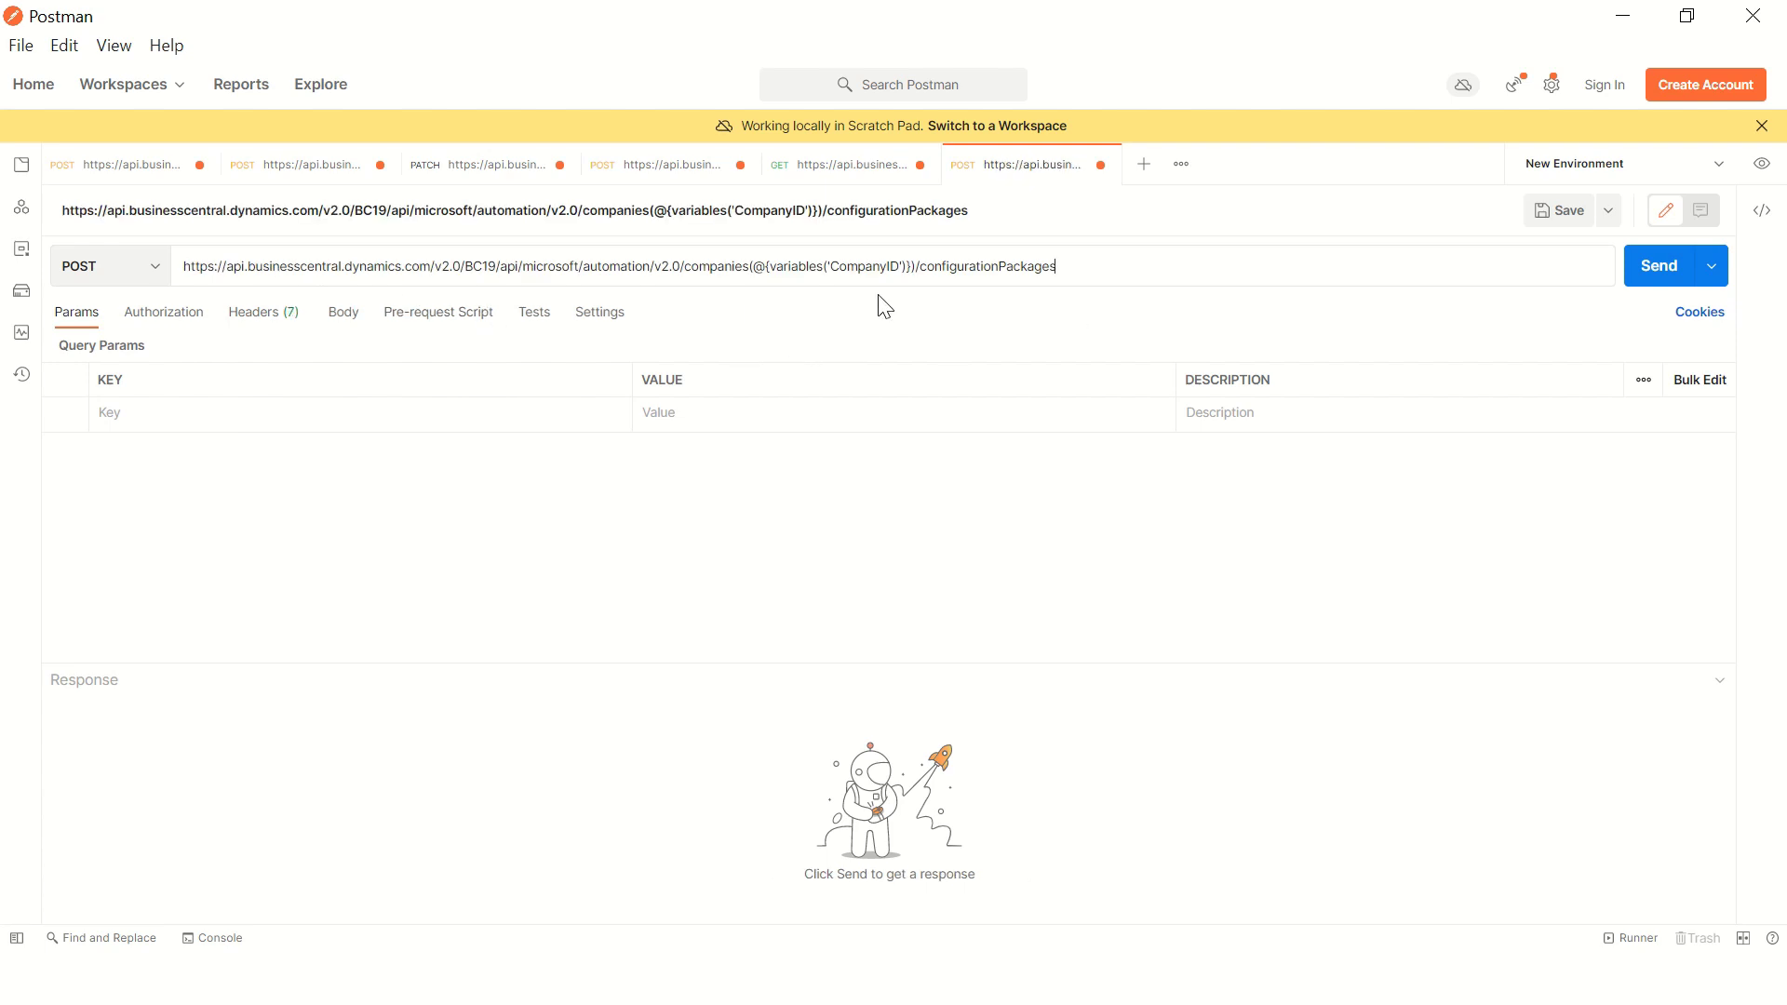
Step: Replace the @{variables('CompanyID')} placeholder in the request URL with the company ID saved in the Notepad++ notes
key("alt+Tab")
key("alt+Tab")
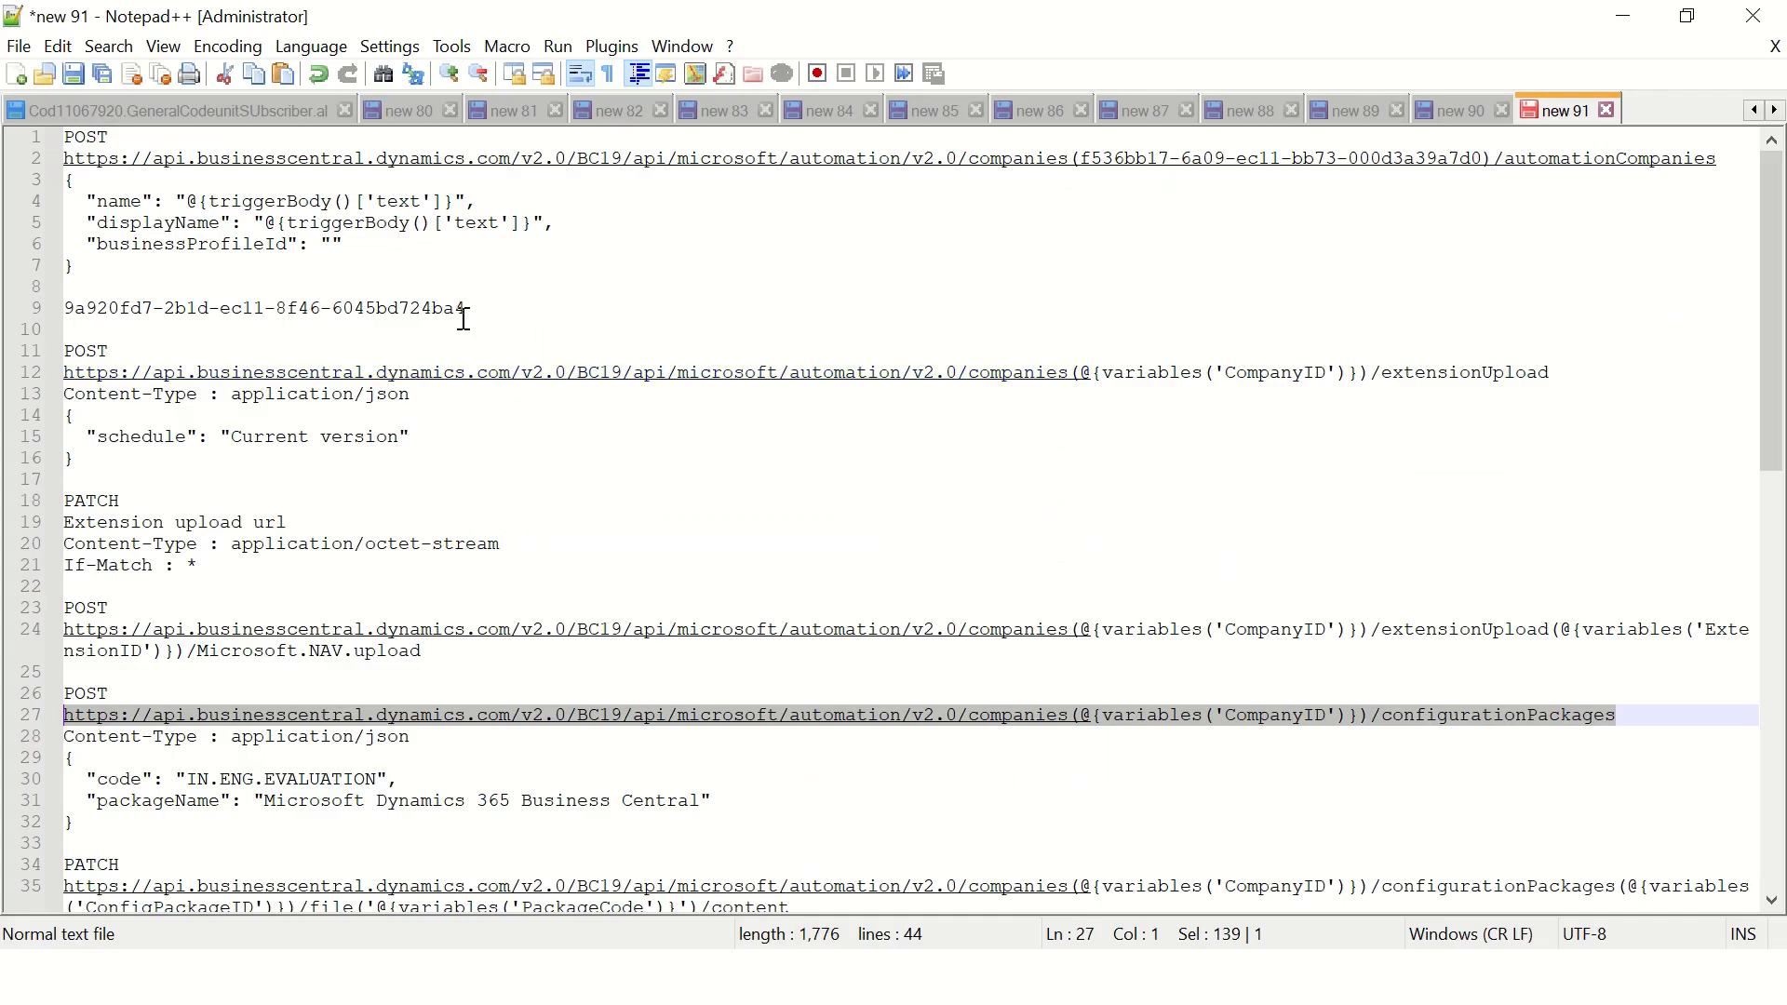
left_click_drag(465, 317, 61, 310)
key("ctrl+c")
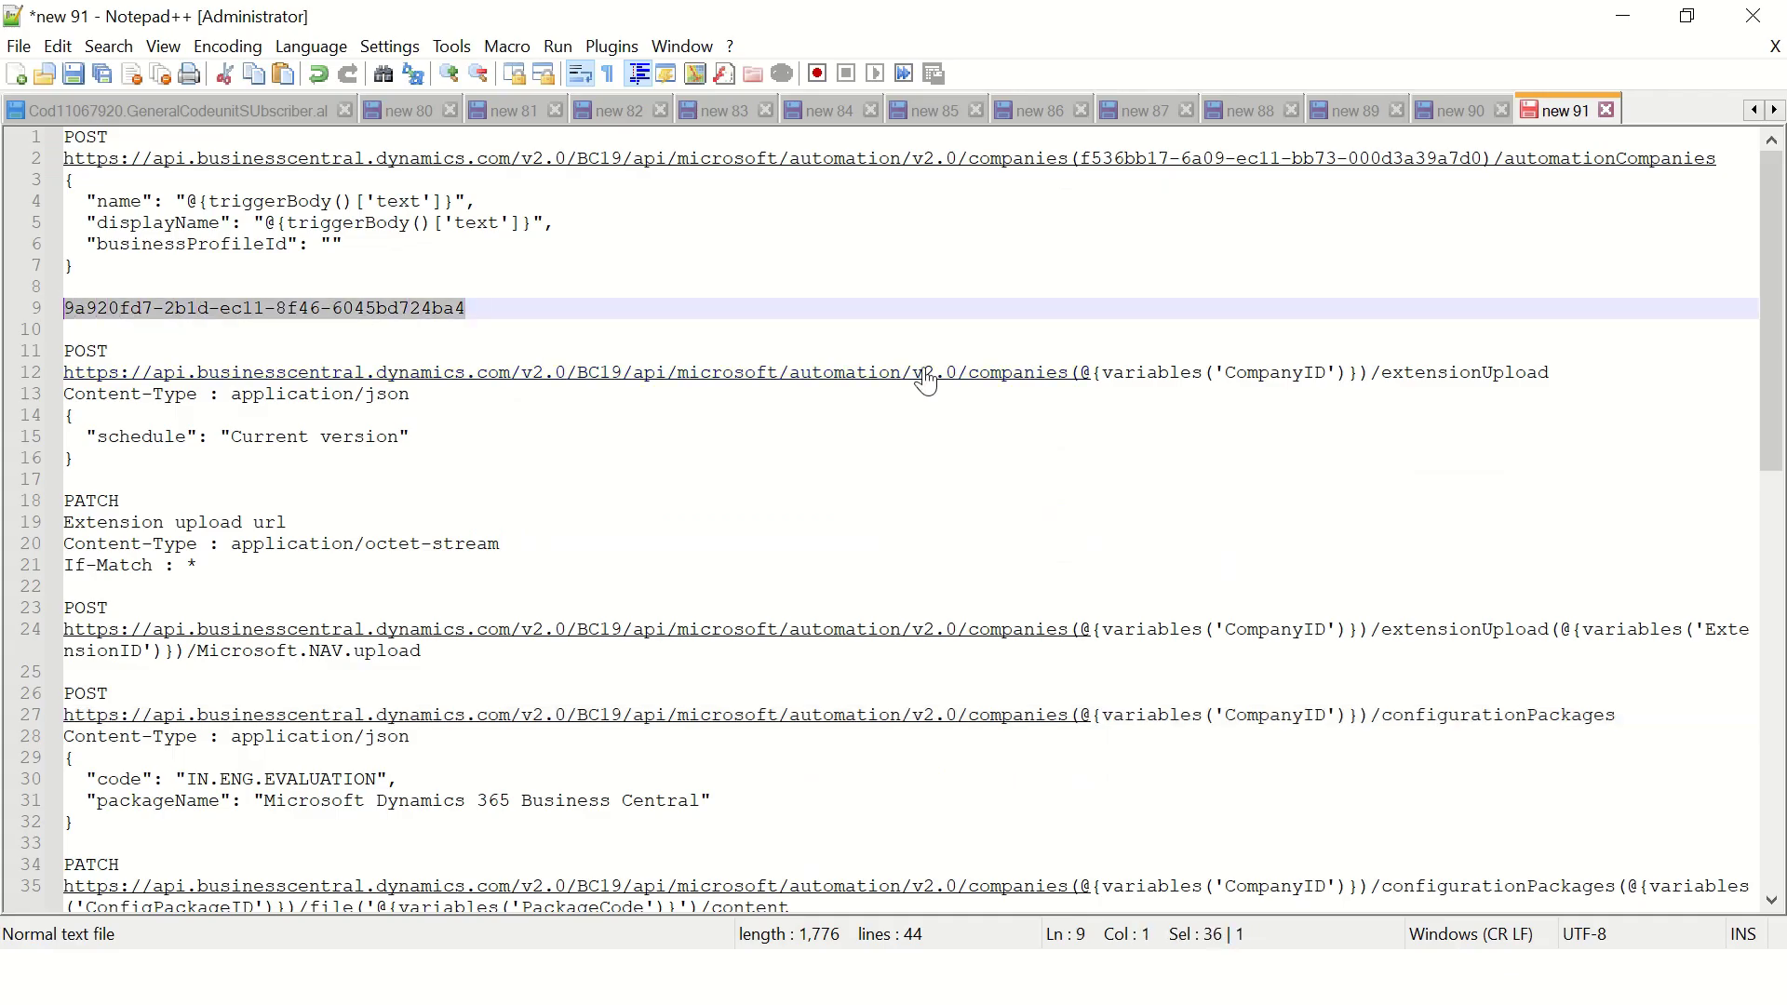
key("alt+Tab")
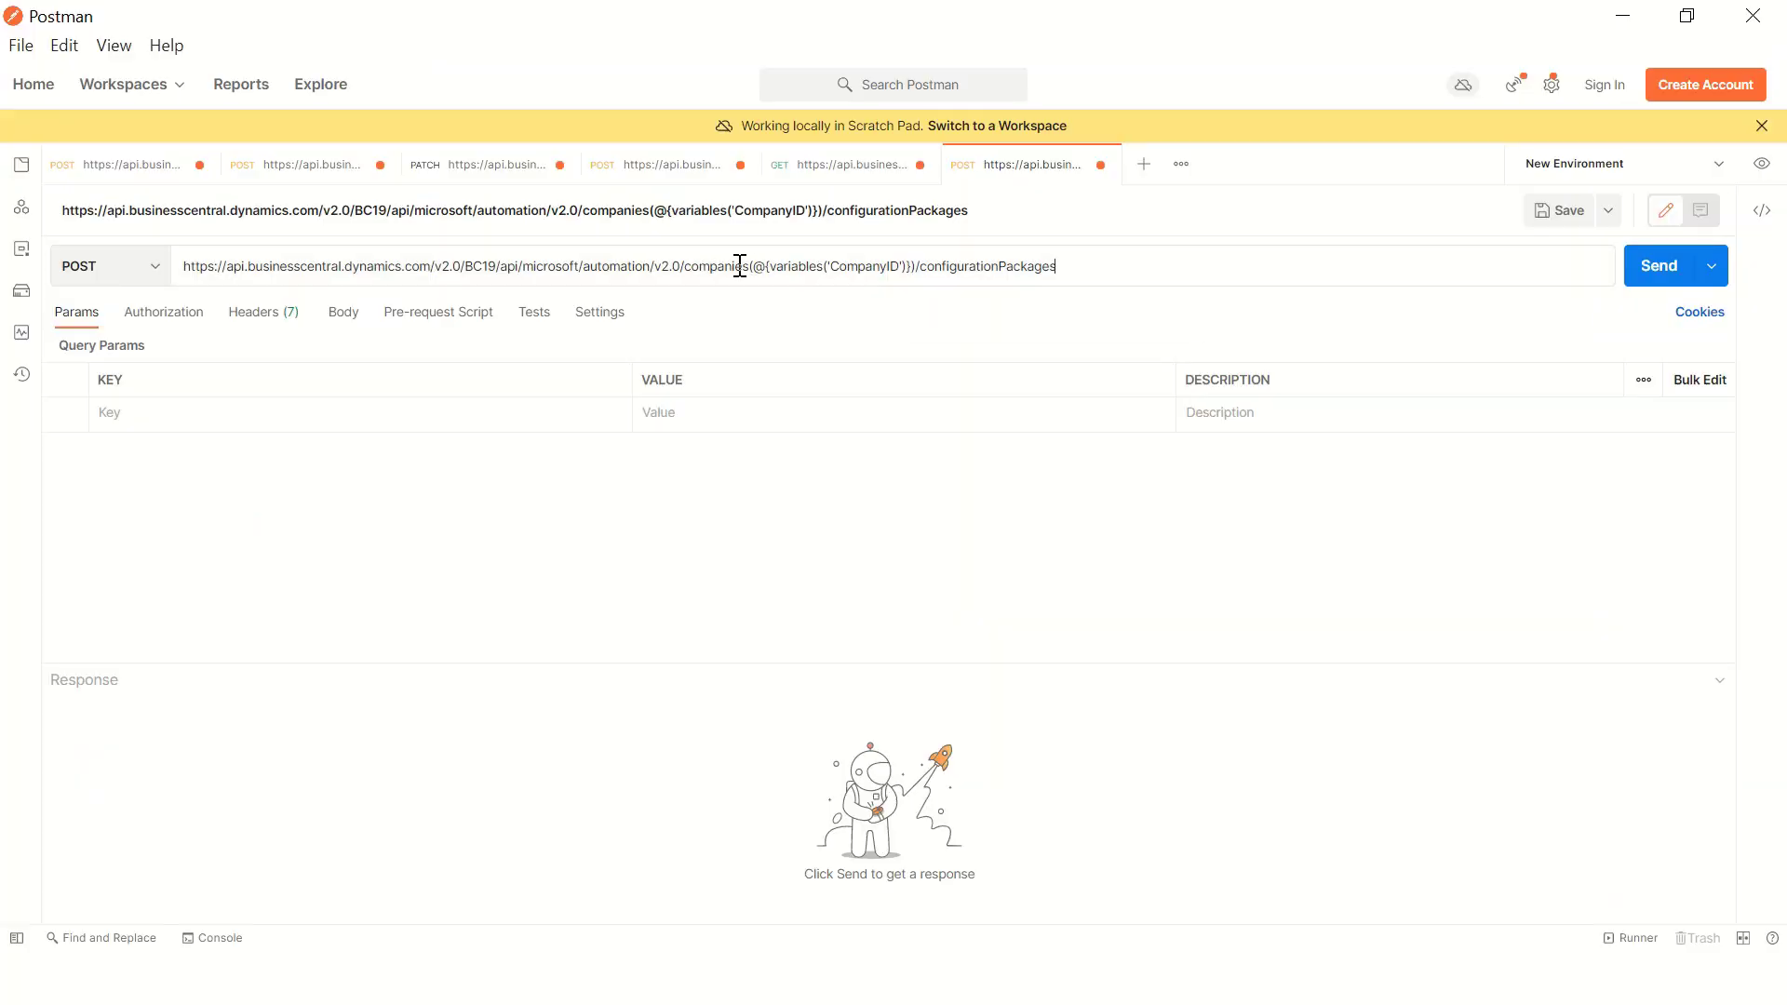
left_click_drag(754, 265, 903, 266)
key("ctrl+v")
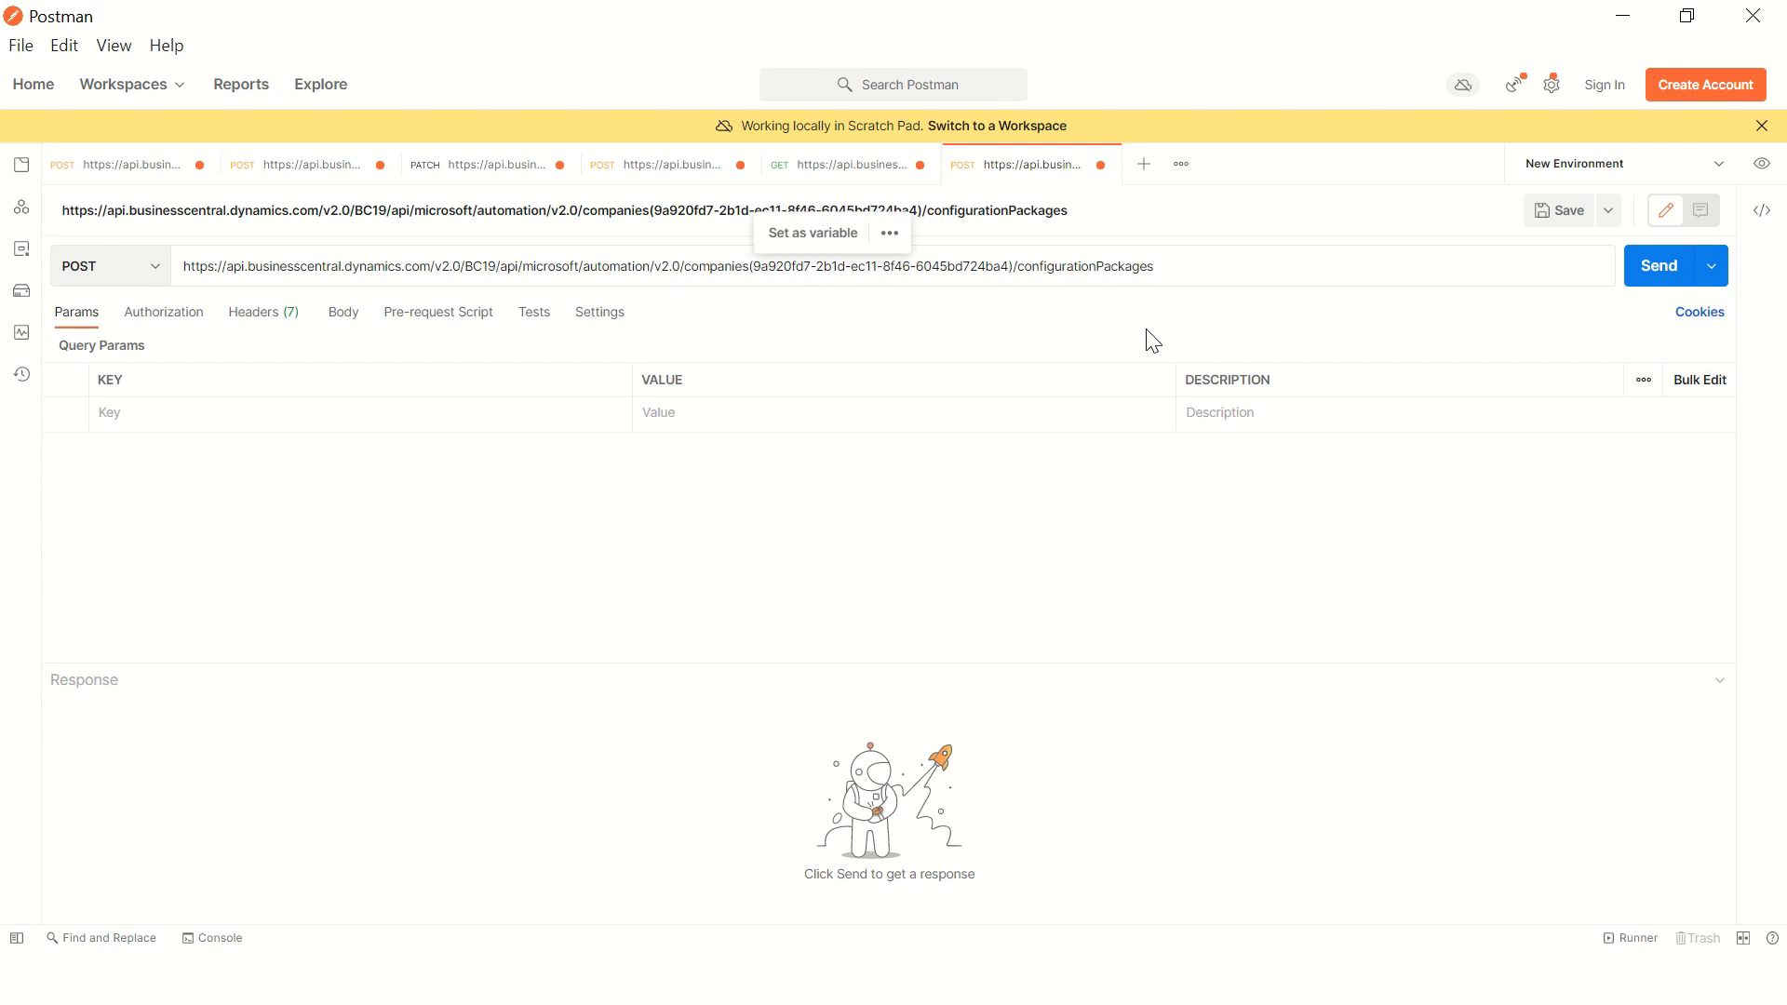
left_click(1153, 340)
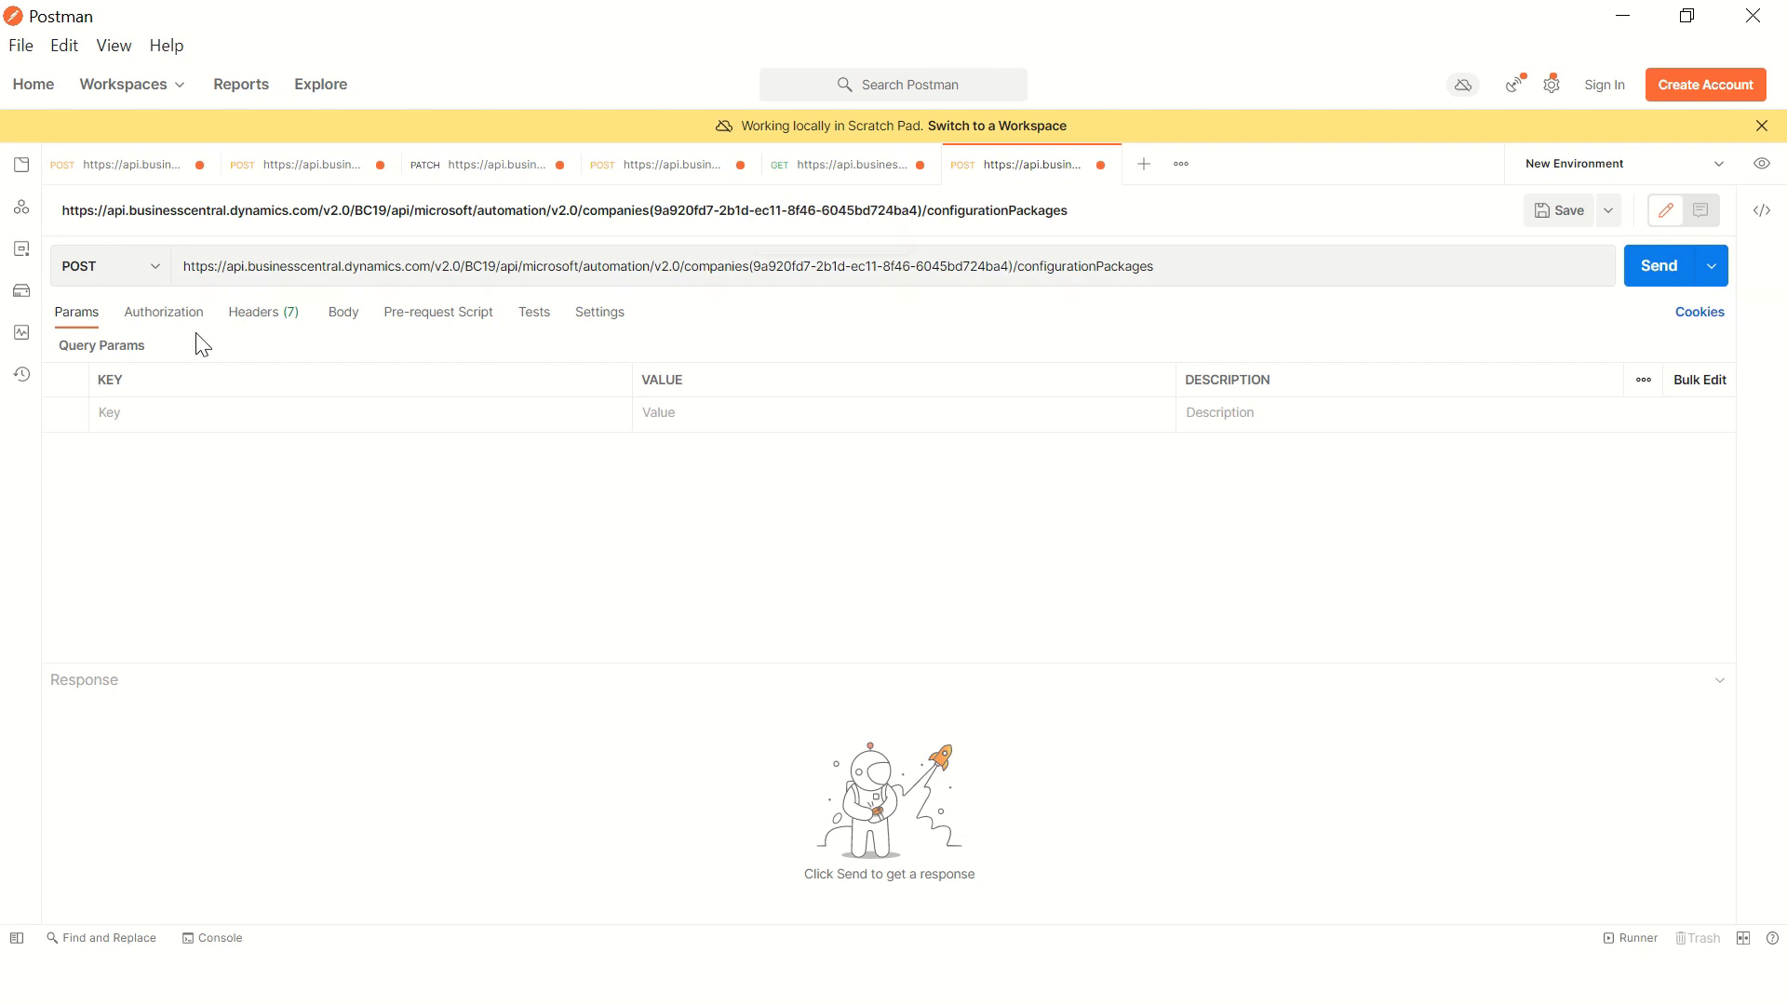
Step: Set the request's authorization type to OAuth 2.0 and apply a newly generated access token
left_click(163, 326)
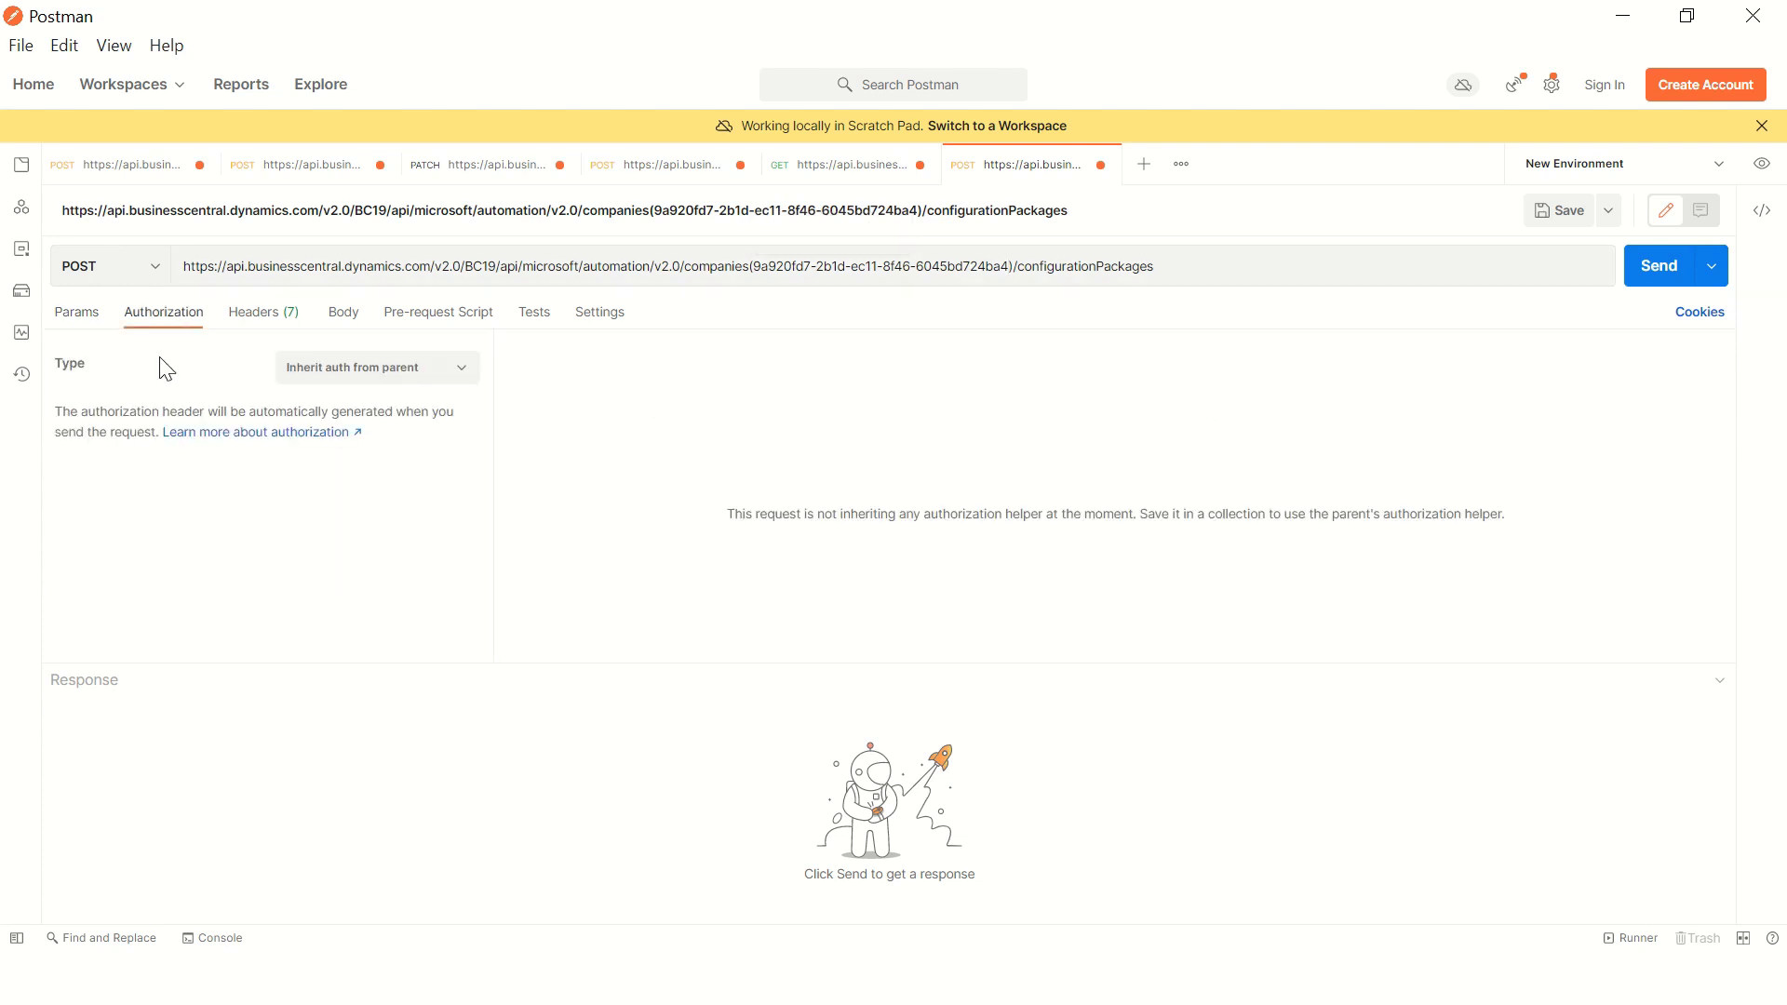
left_click(339, 376)
left_click(340, 646)
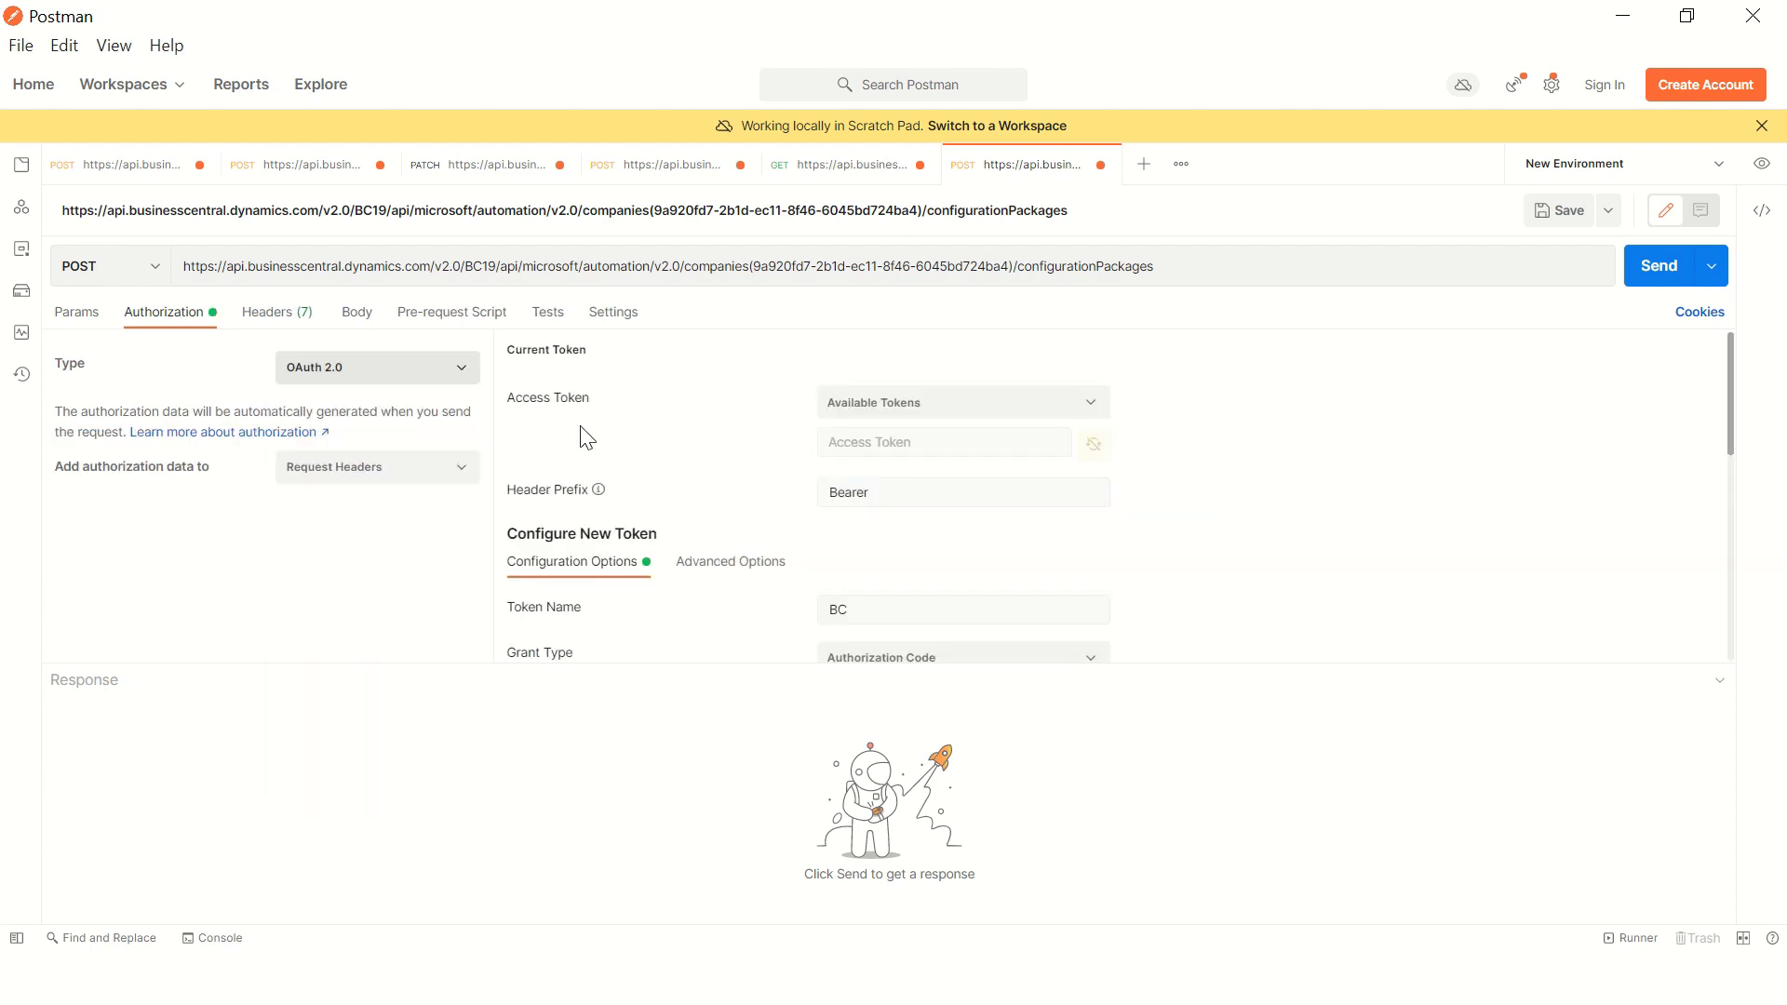
scroll(814, 583, "down", 10)
left_click(633, 641)
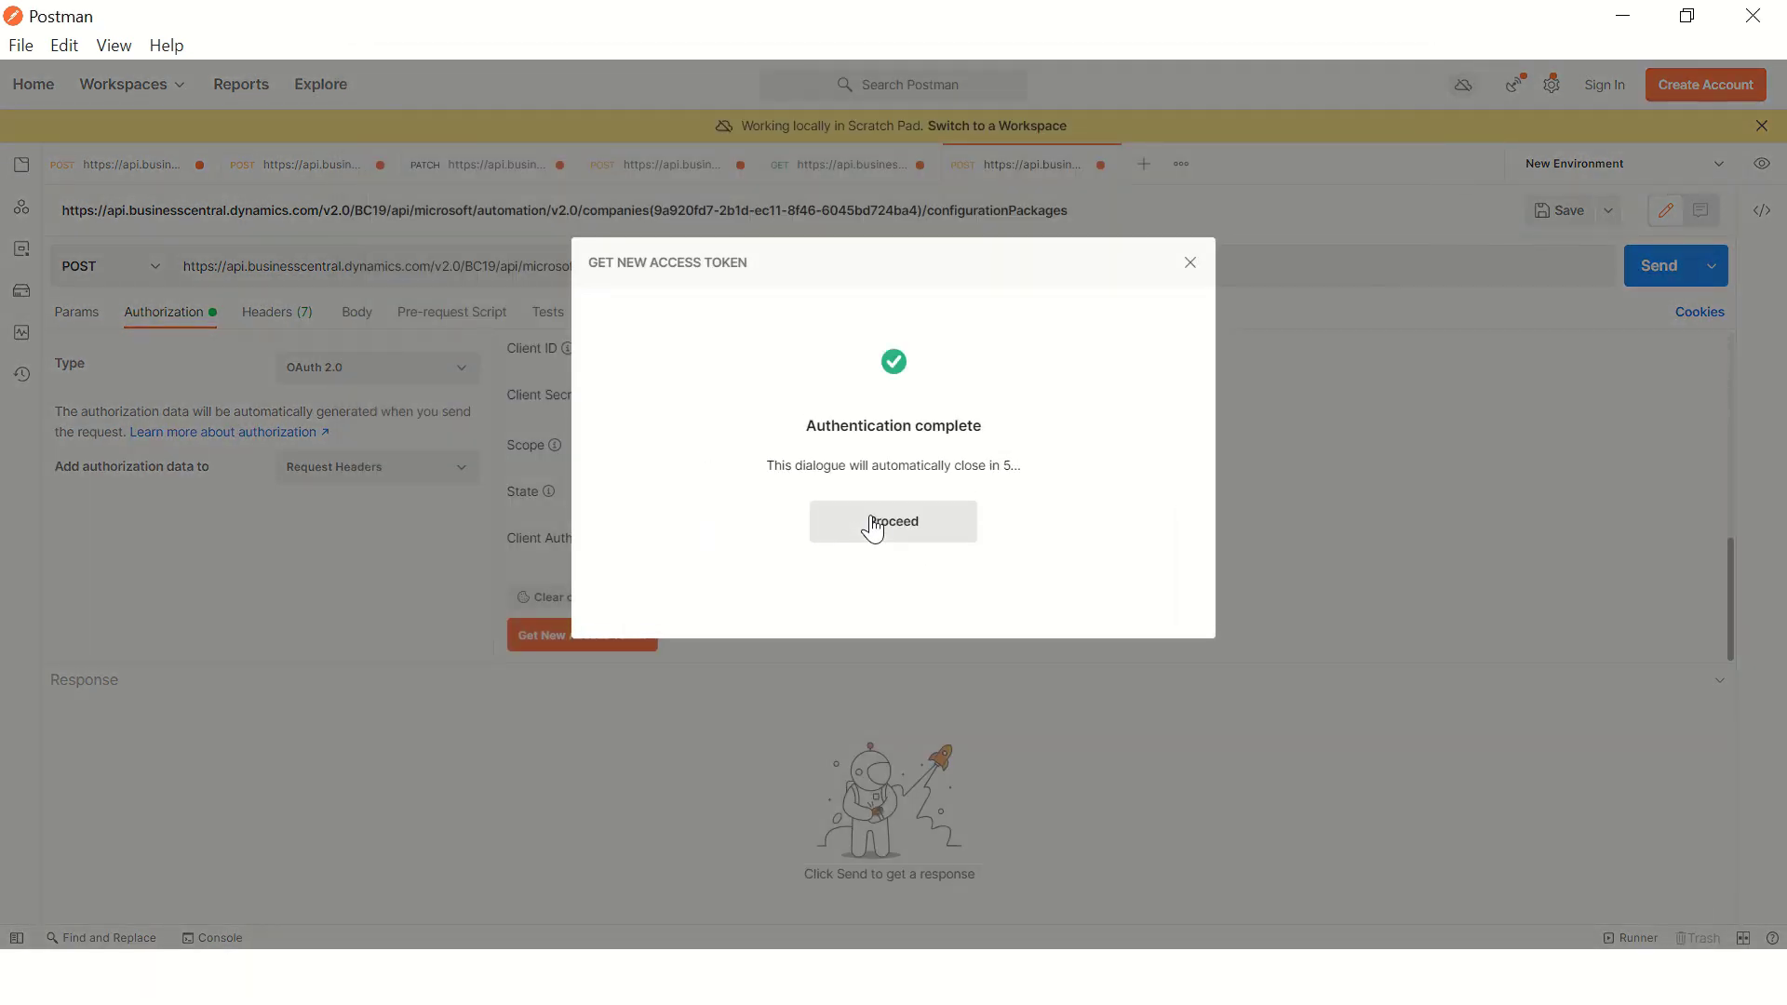
left_click(873, 528)
left_click(1242, 321)
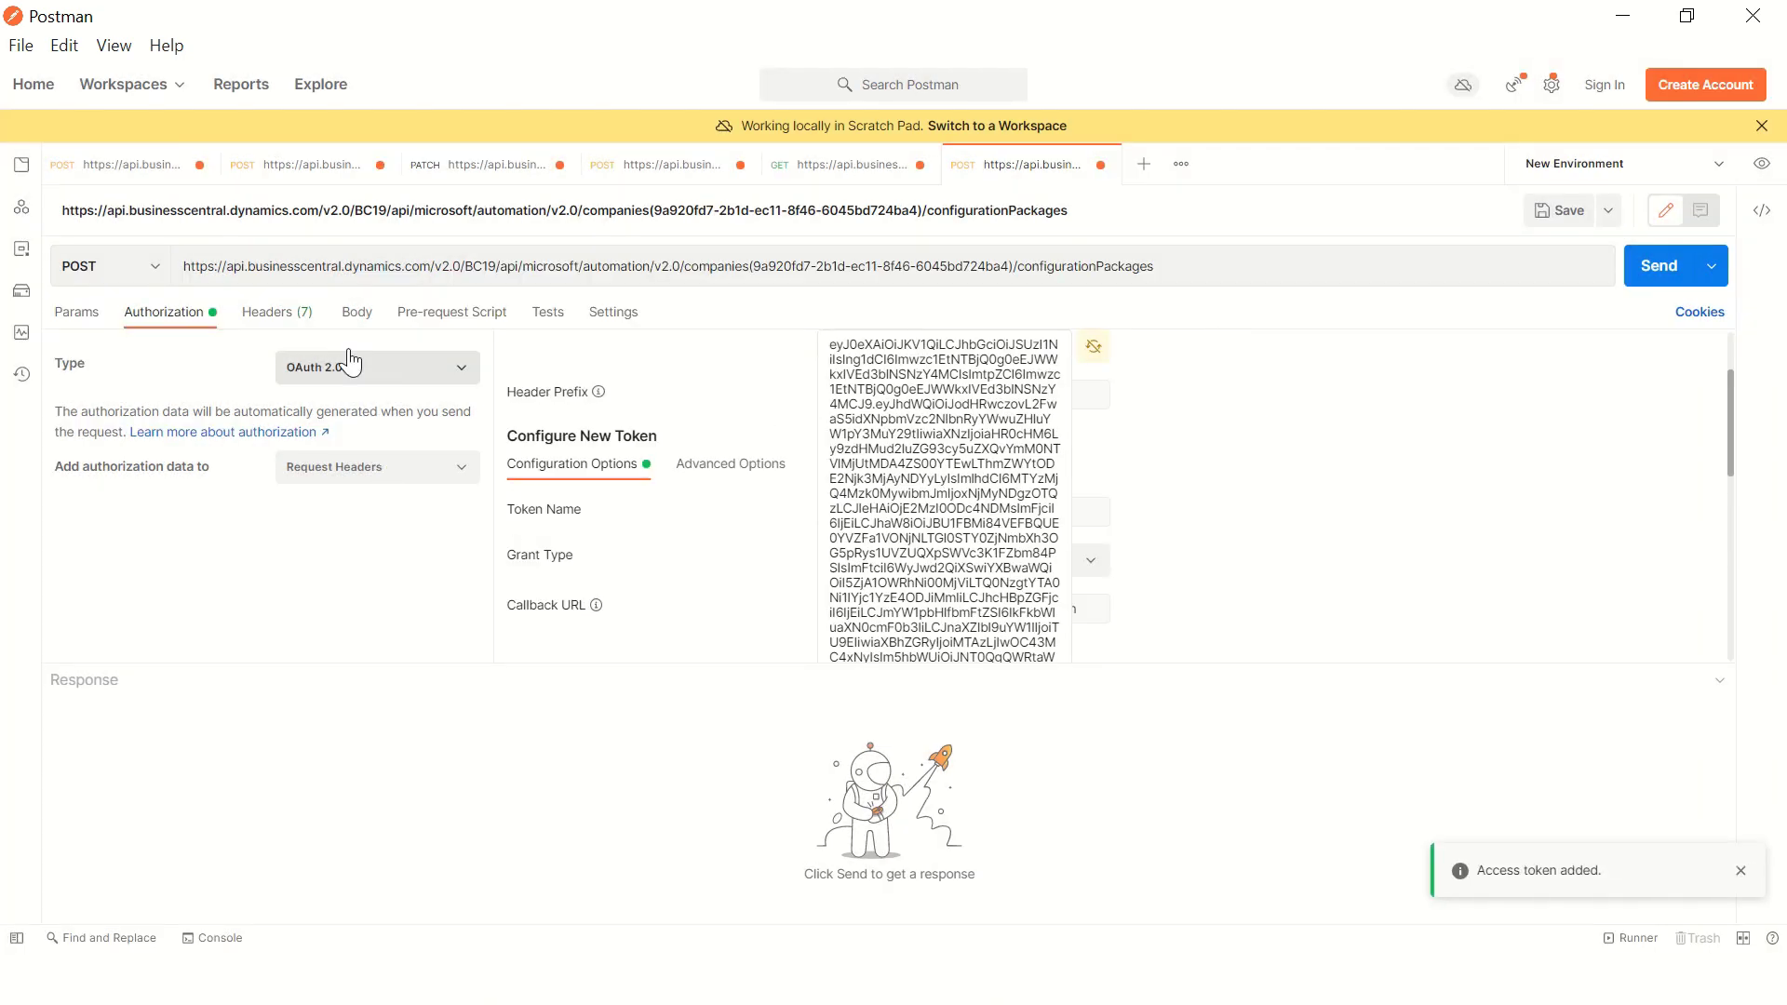
Step: Add a Content-Type header with the value application/json to the request
left_click(267, 313)
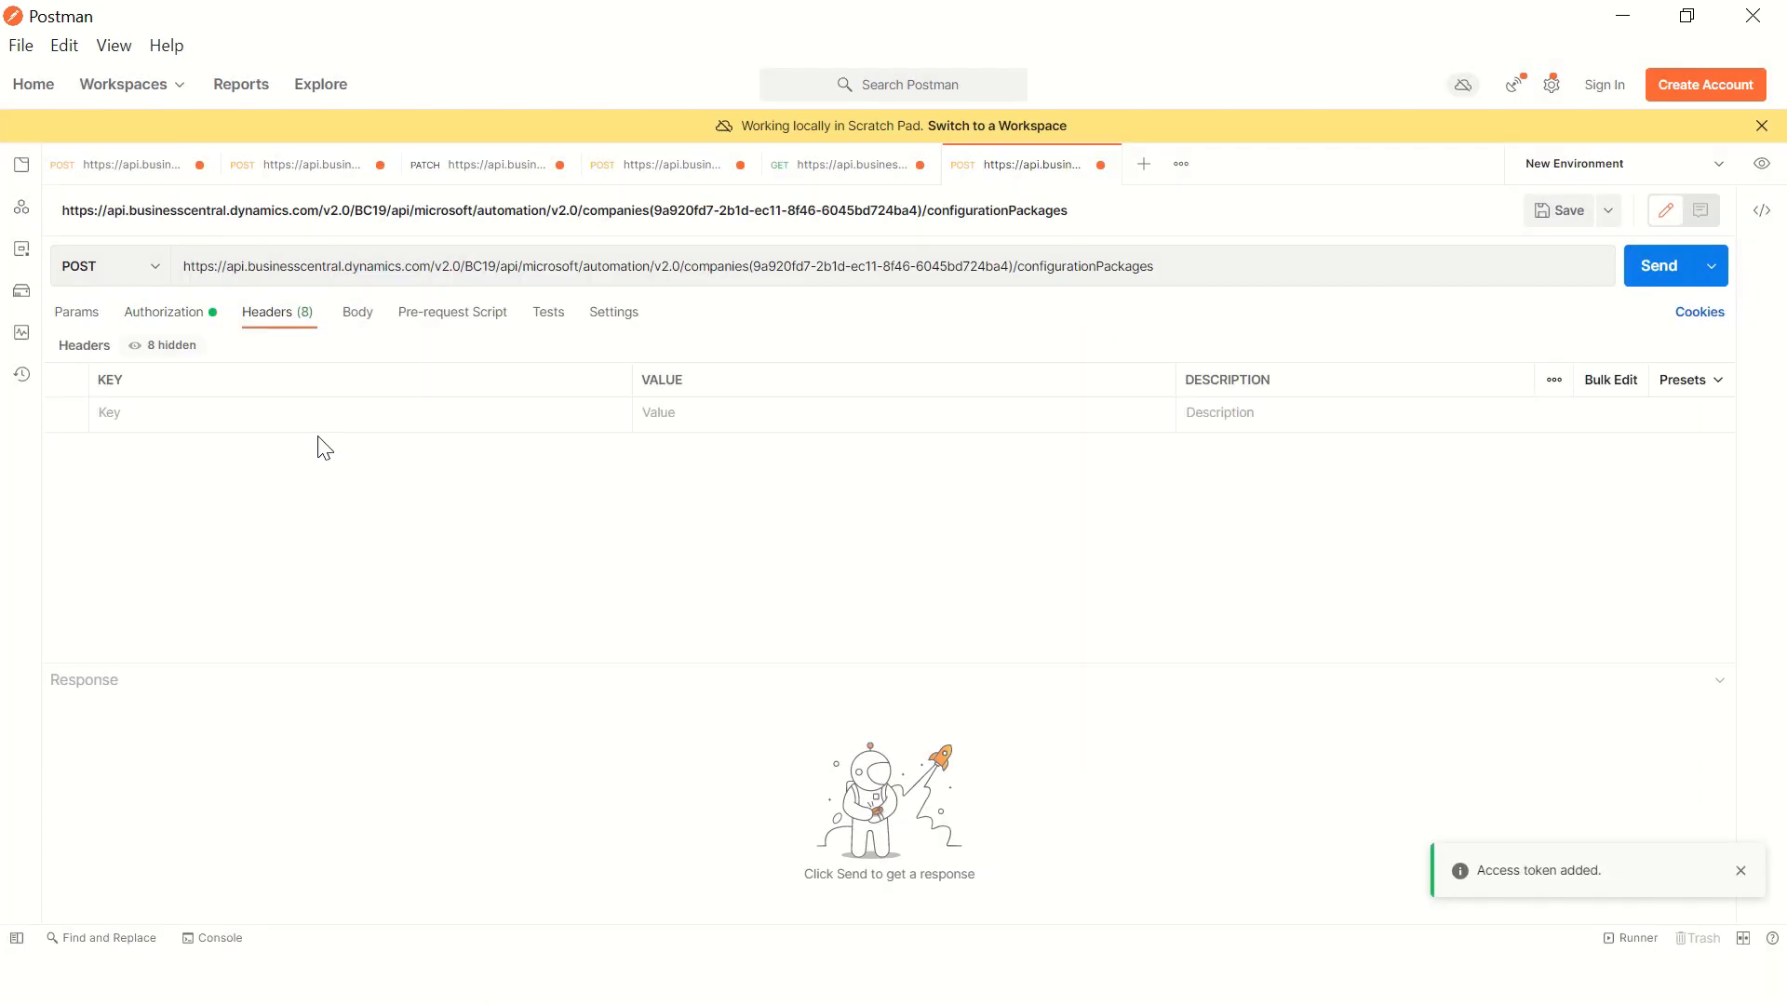
left_click(161, 413)
type("Conten")
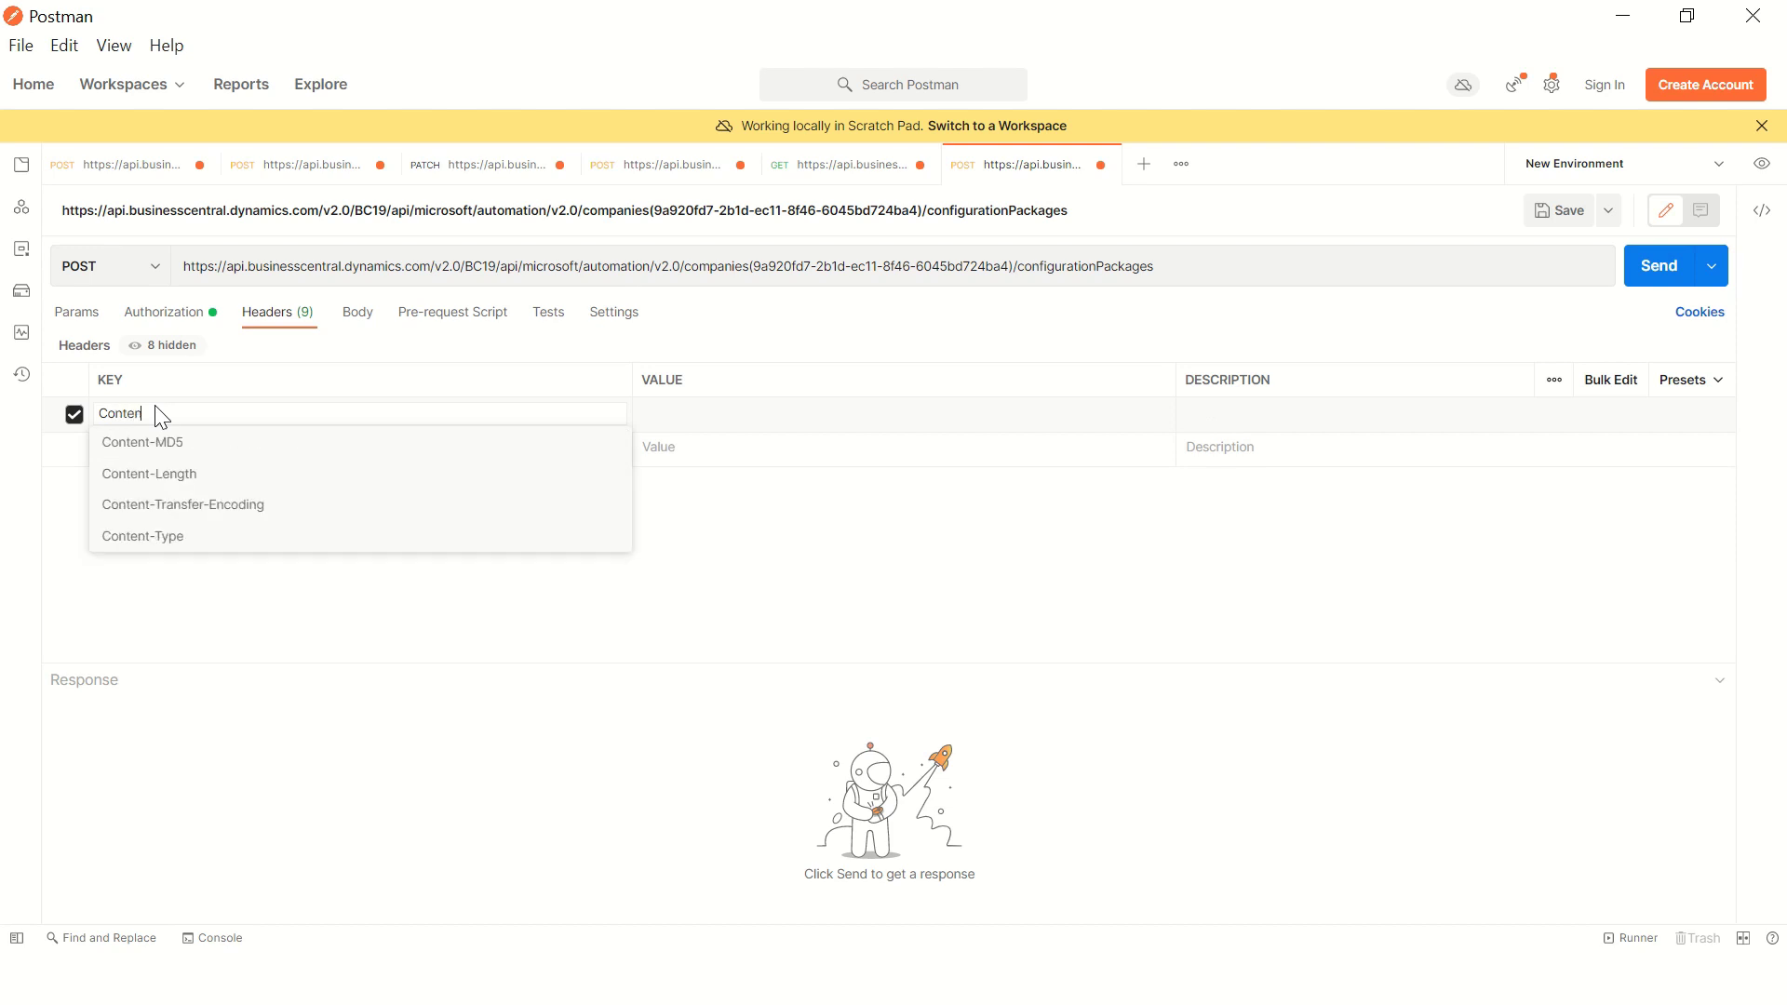
key("Return")
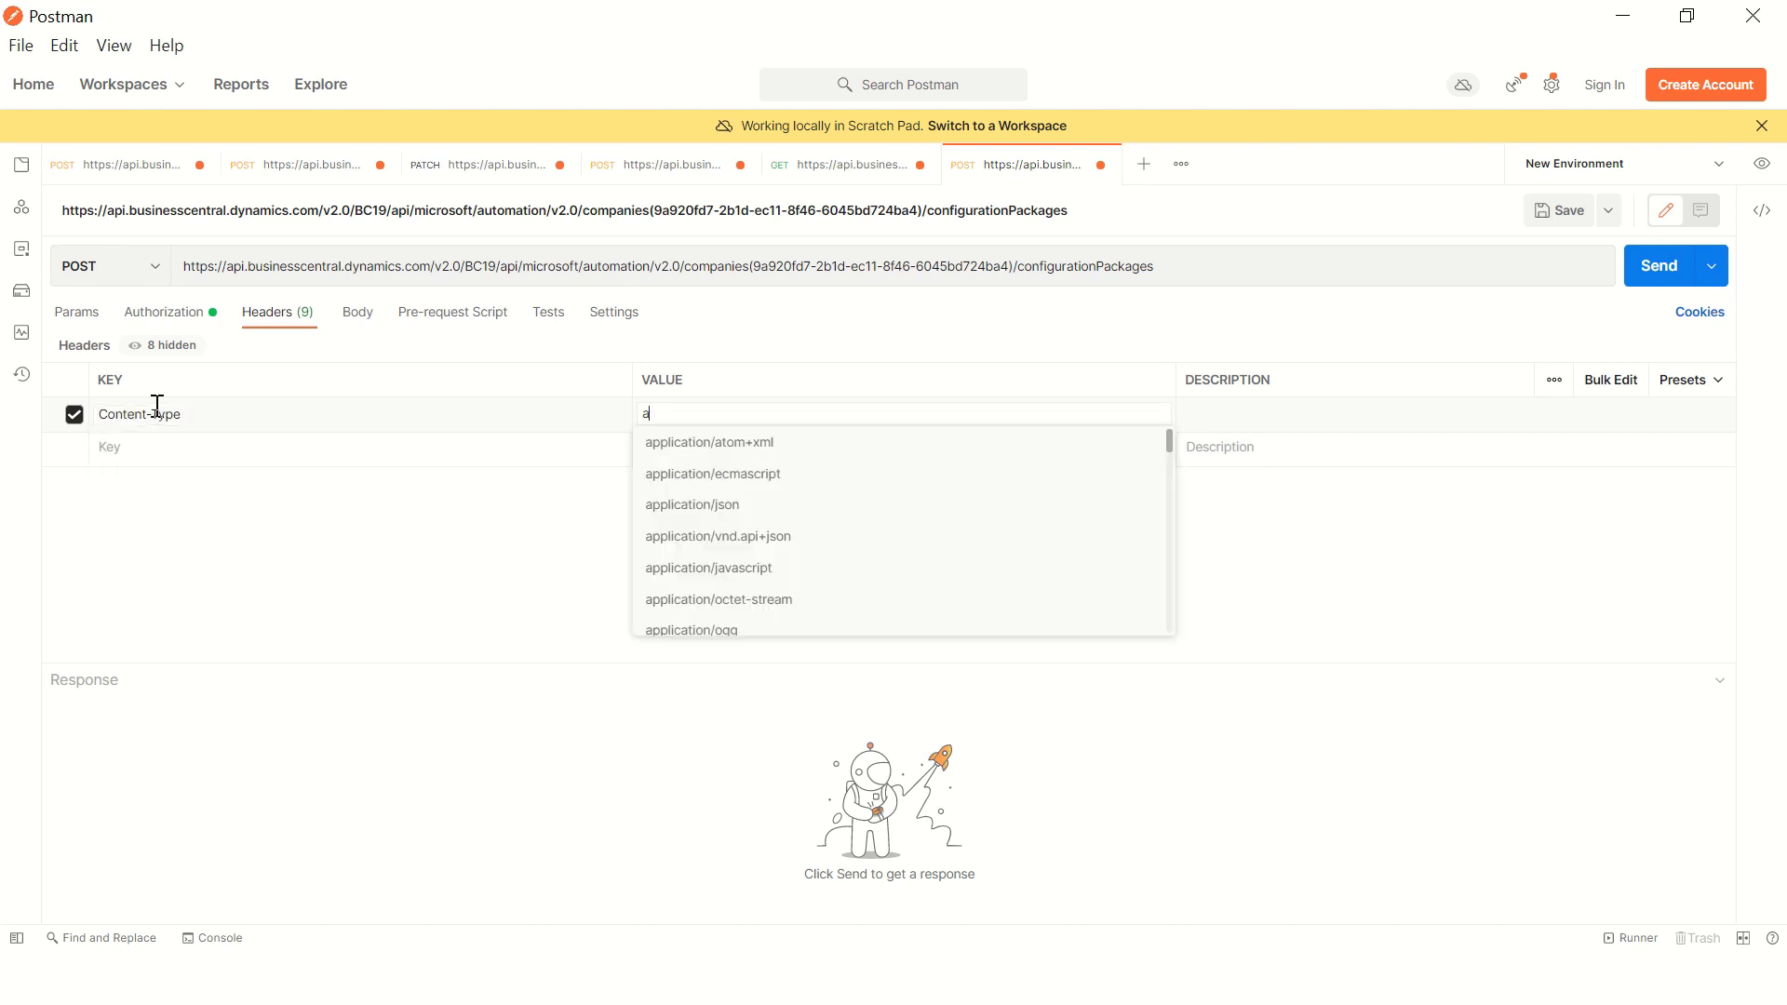
type("app")
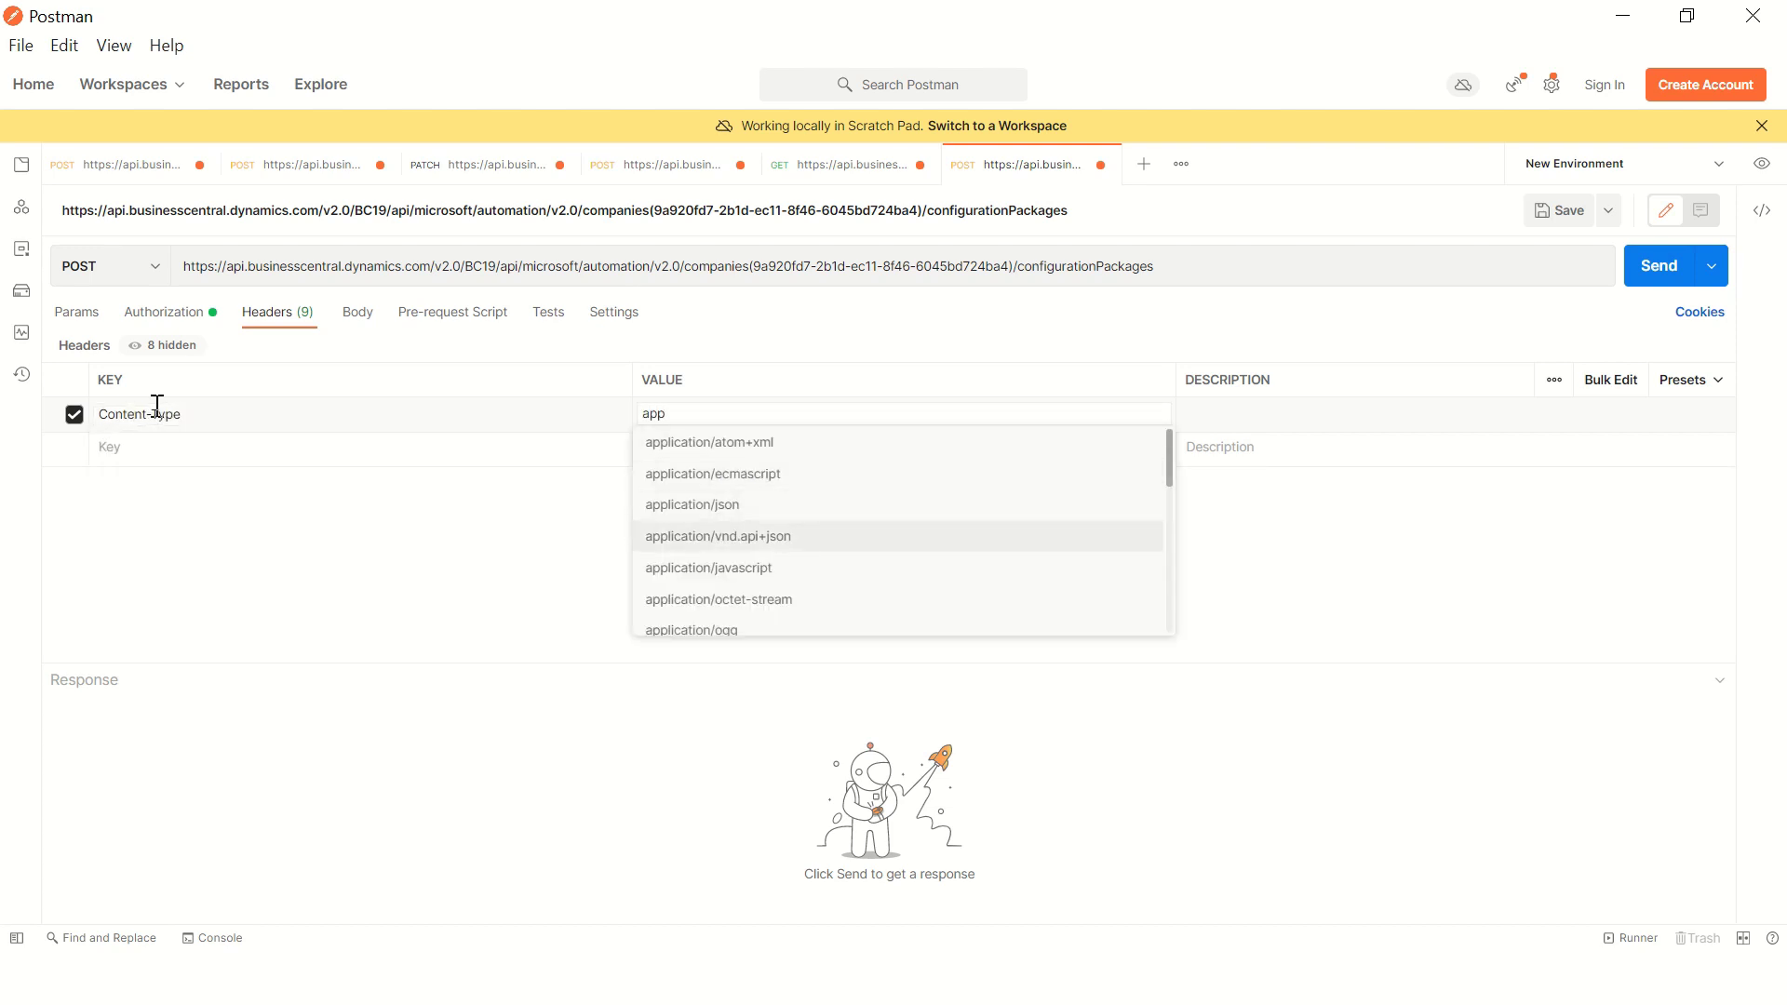
key("Up")
key("Return")
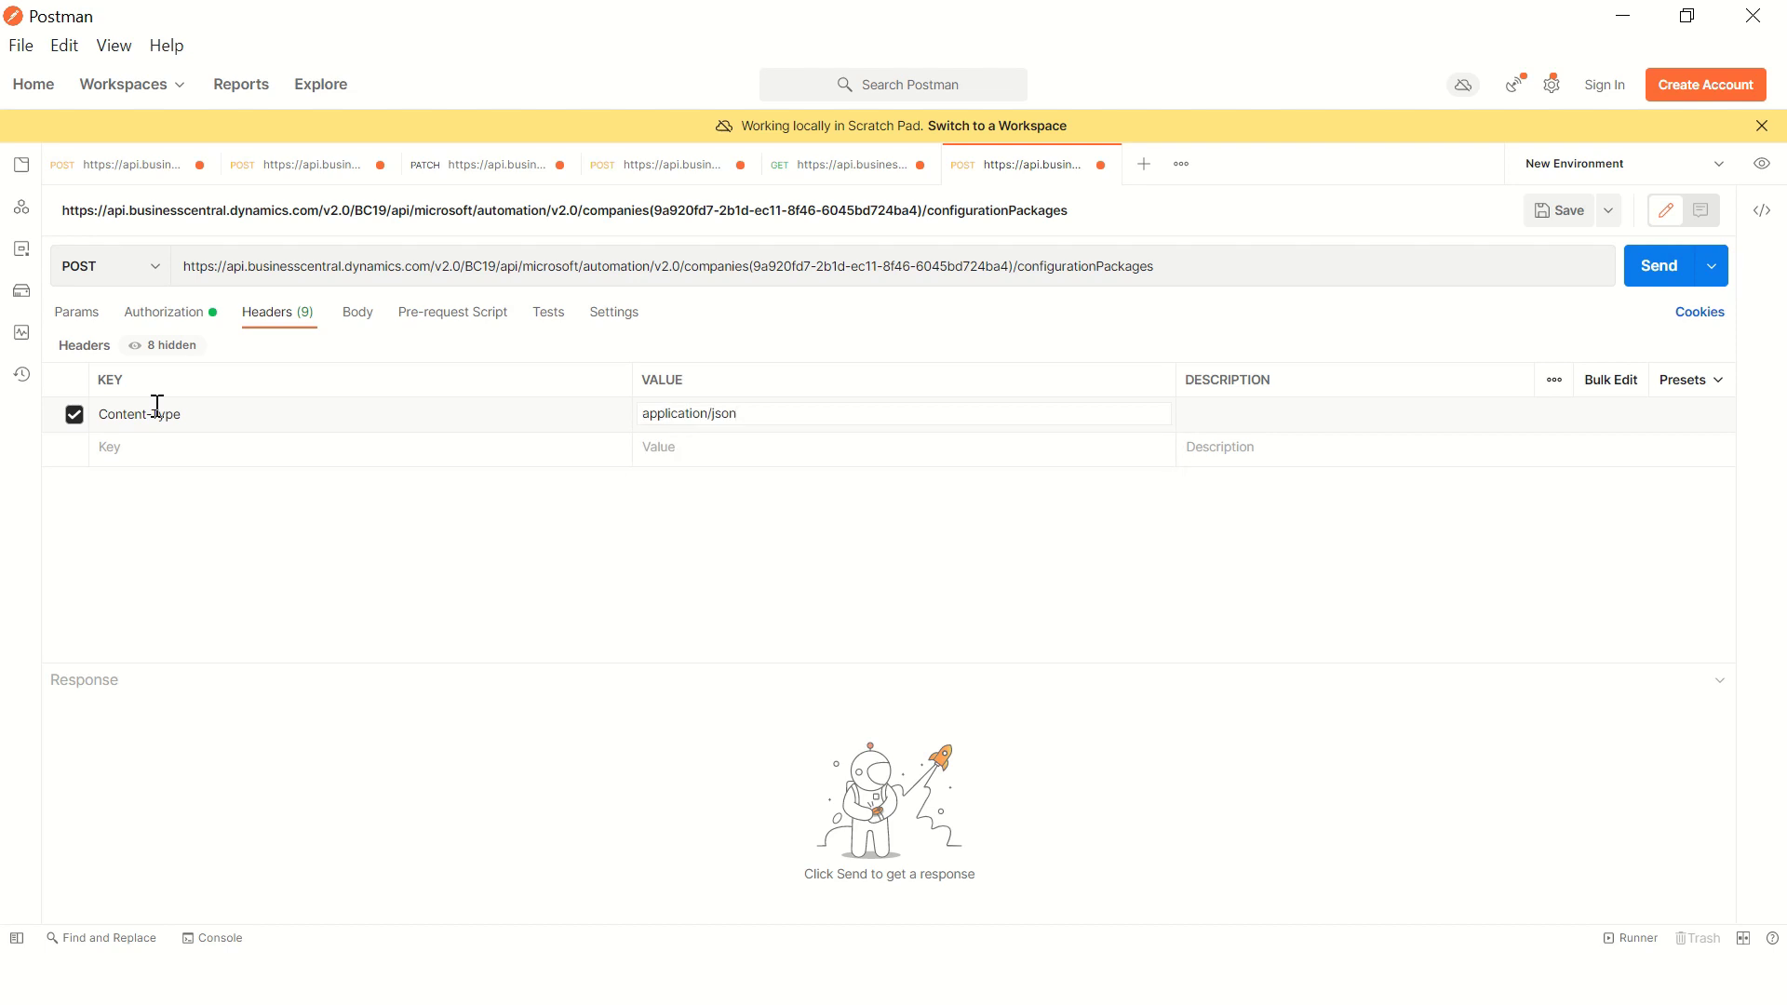
Step: Fill the raw JSON body with code IN.ENG.EVALUATION and packageName Microsoft Dynamics 365 Business Central, copied from the Notepad++ notes
left_click(372, 316)
left_click(410, 353)
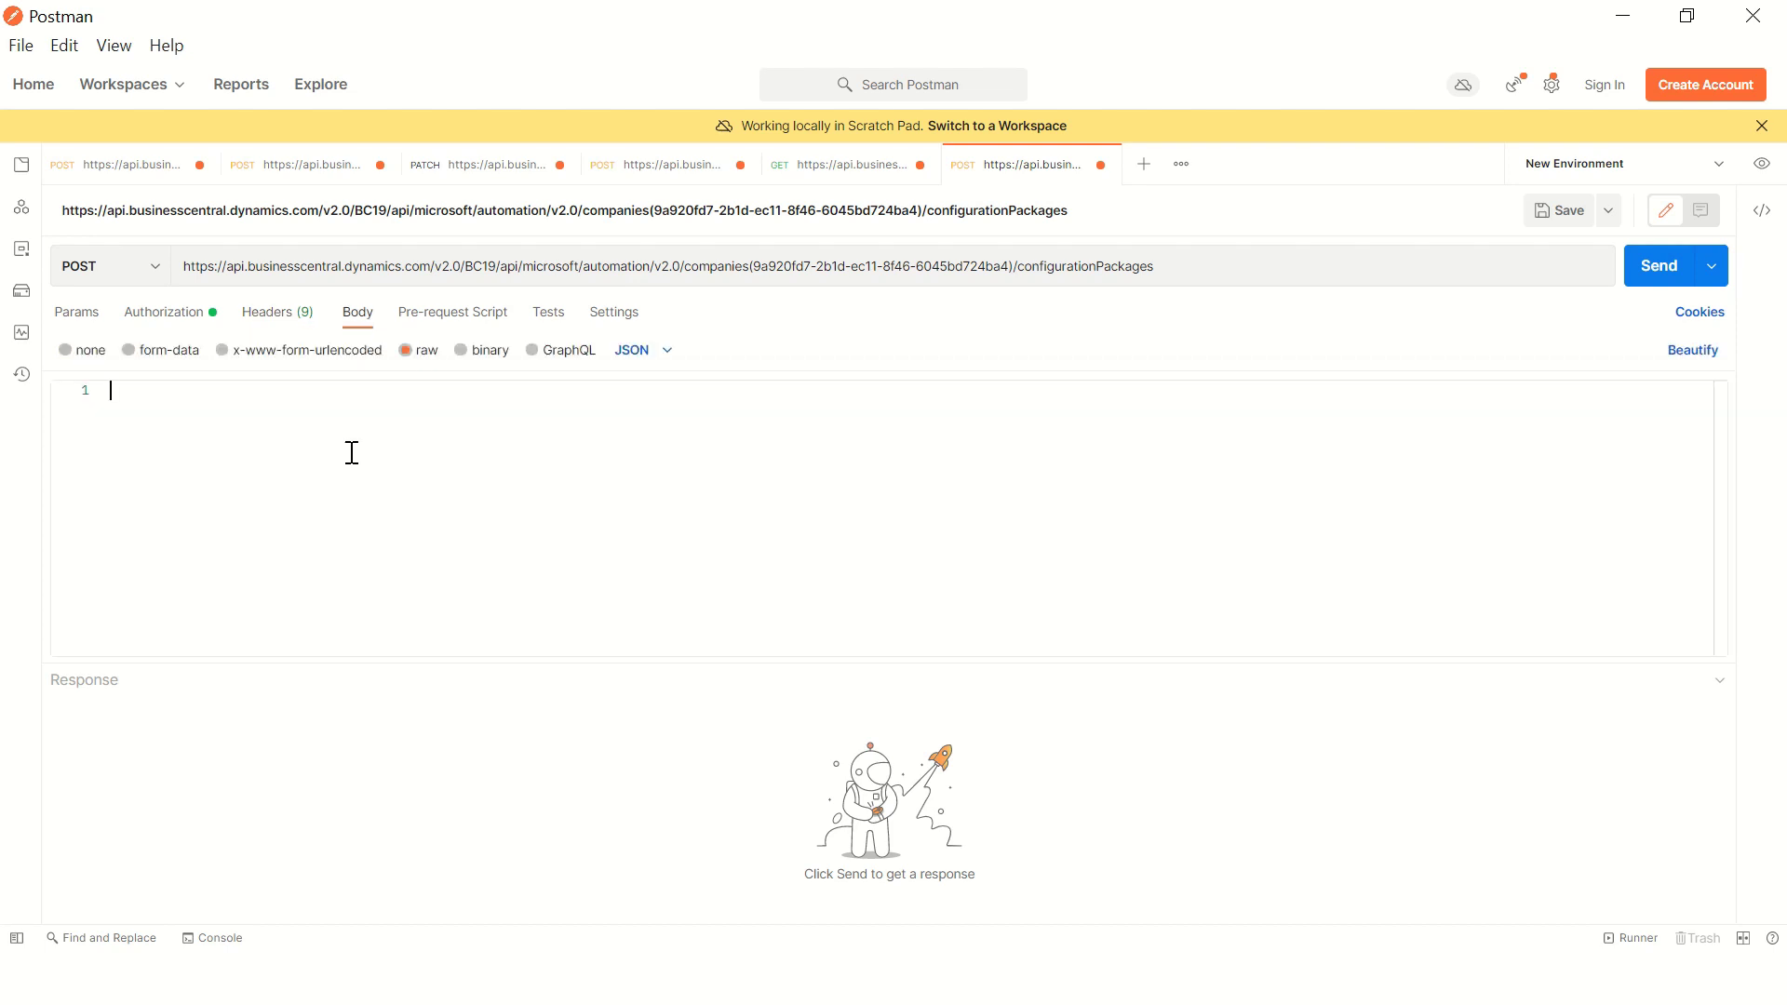
key("alt+Tab")
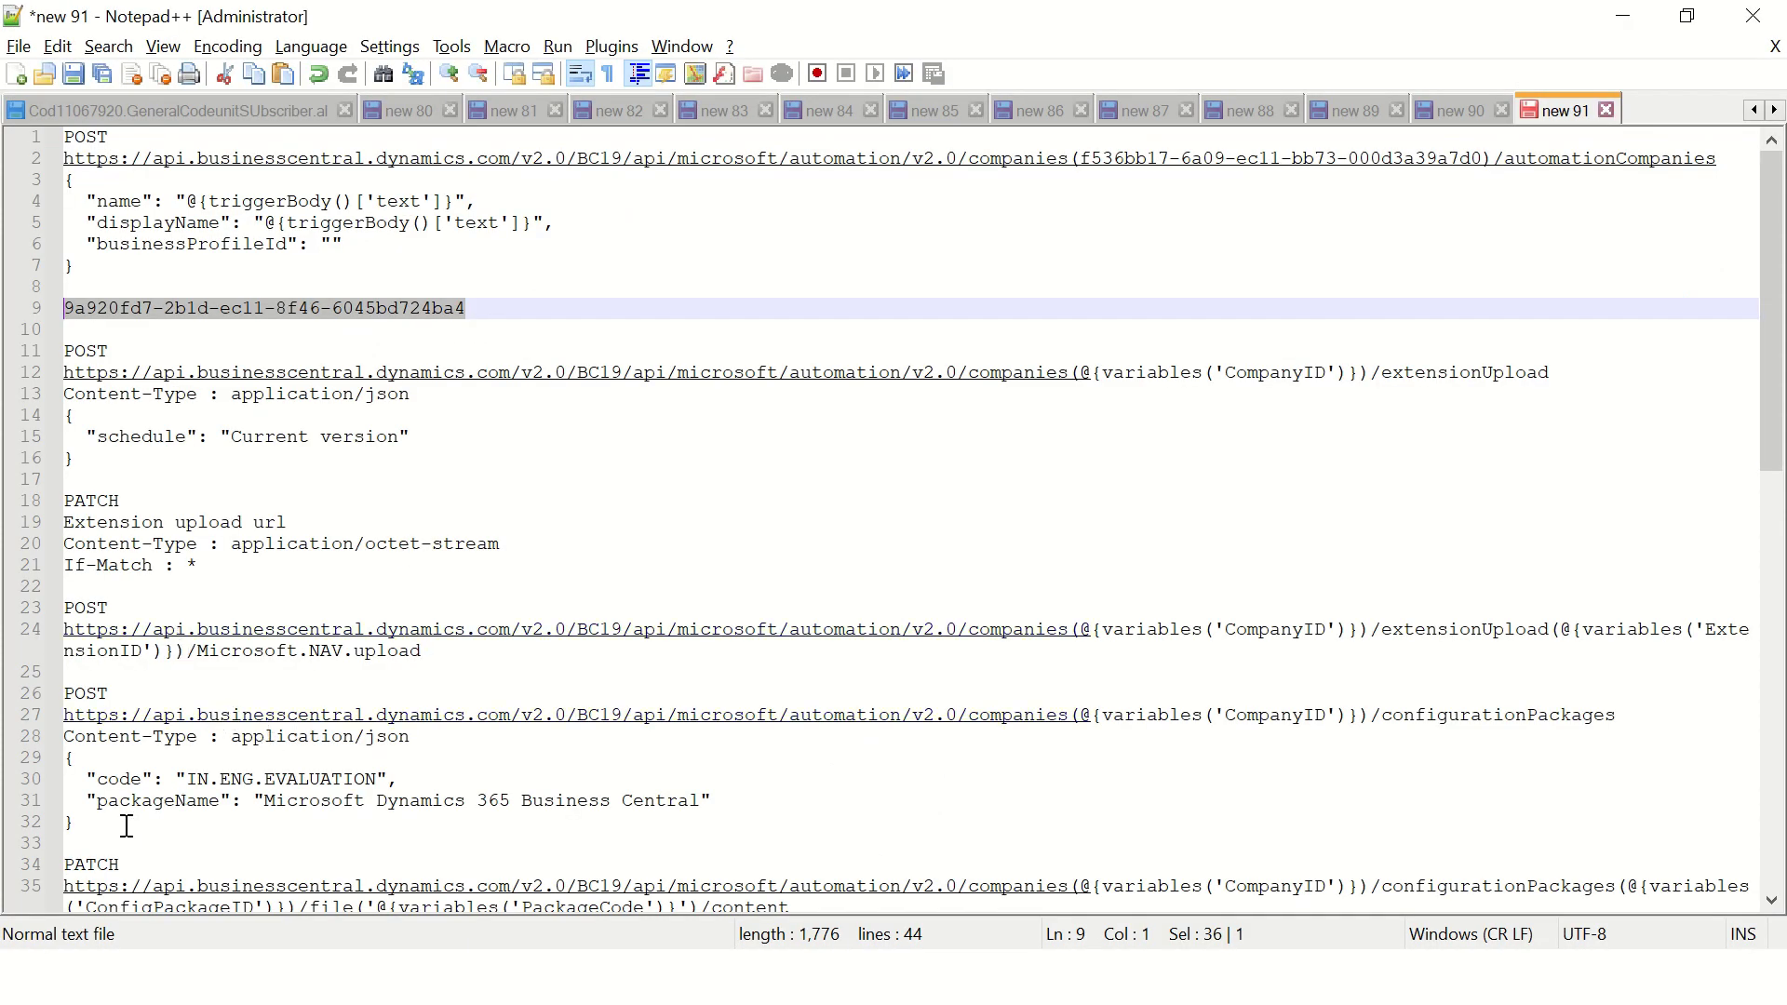
left_click_drag(127, 826, 55, 759)
key("ctrl+c")
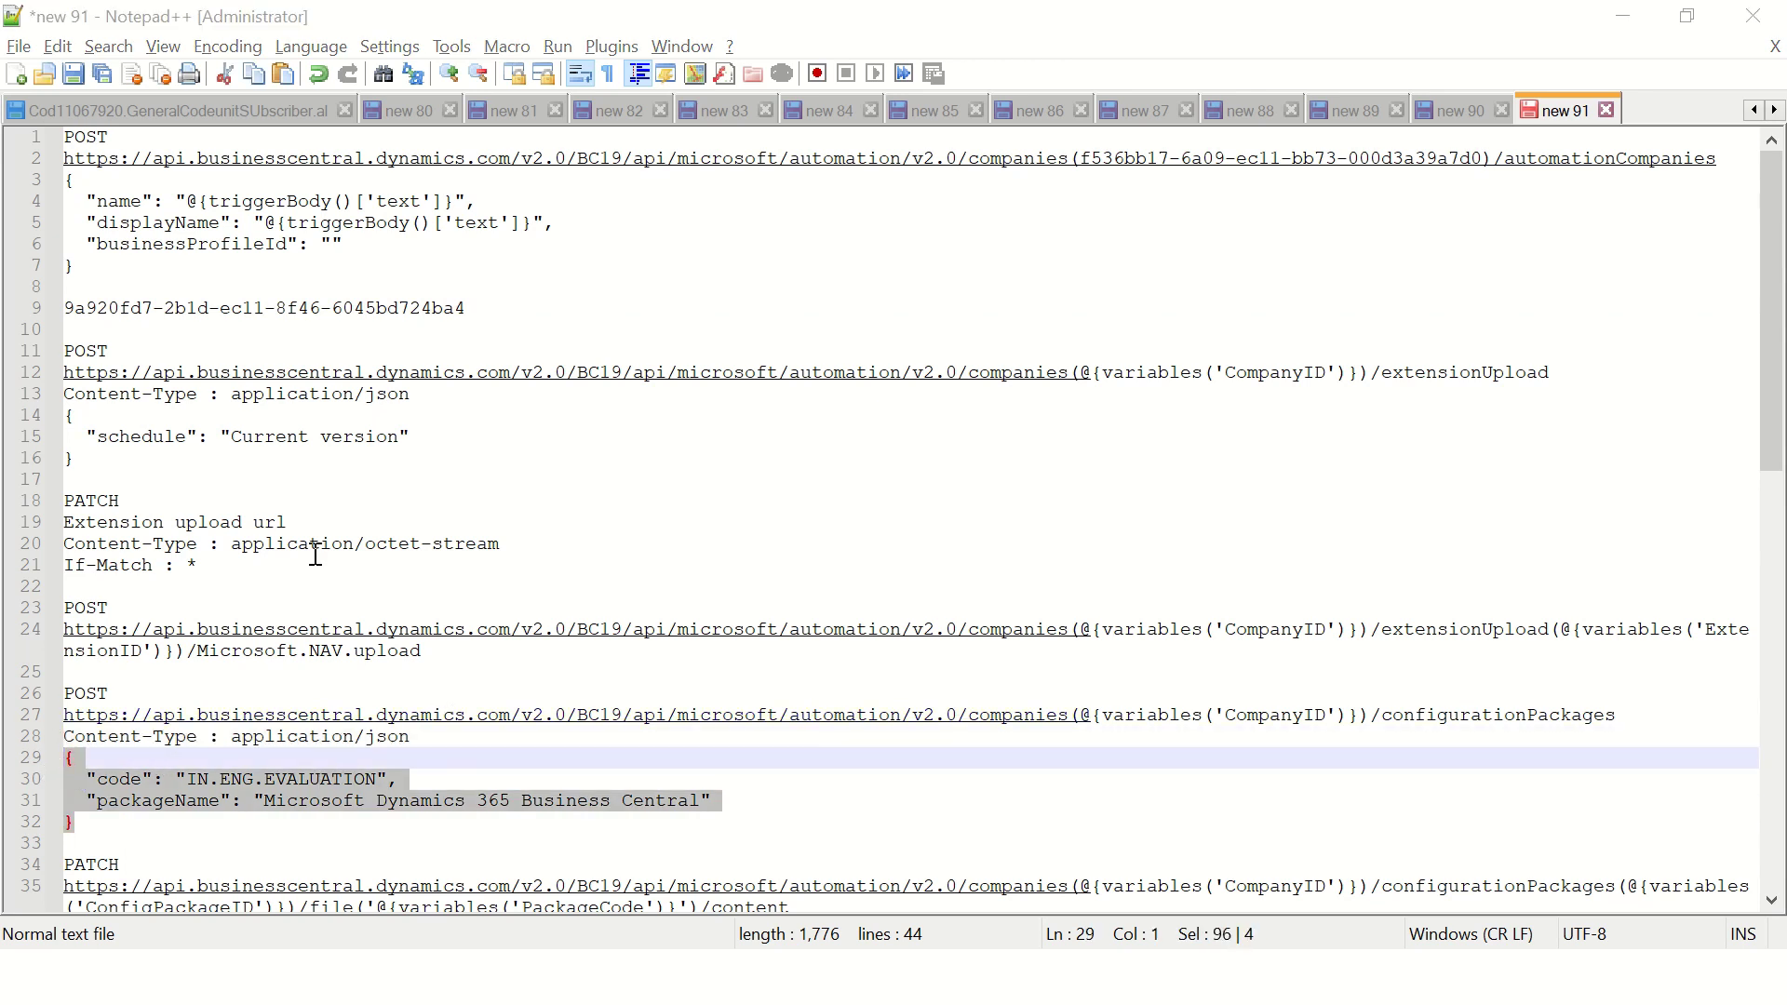
key("alt+Tab")
key("ctrl+v")
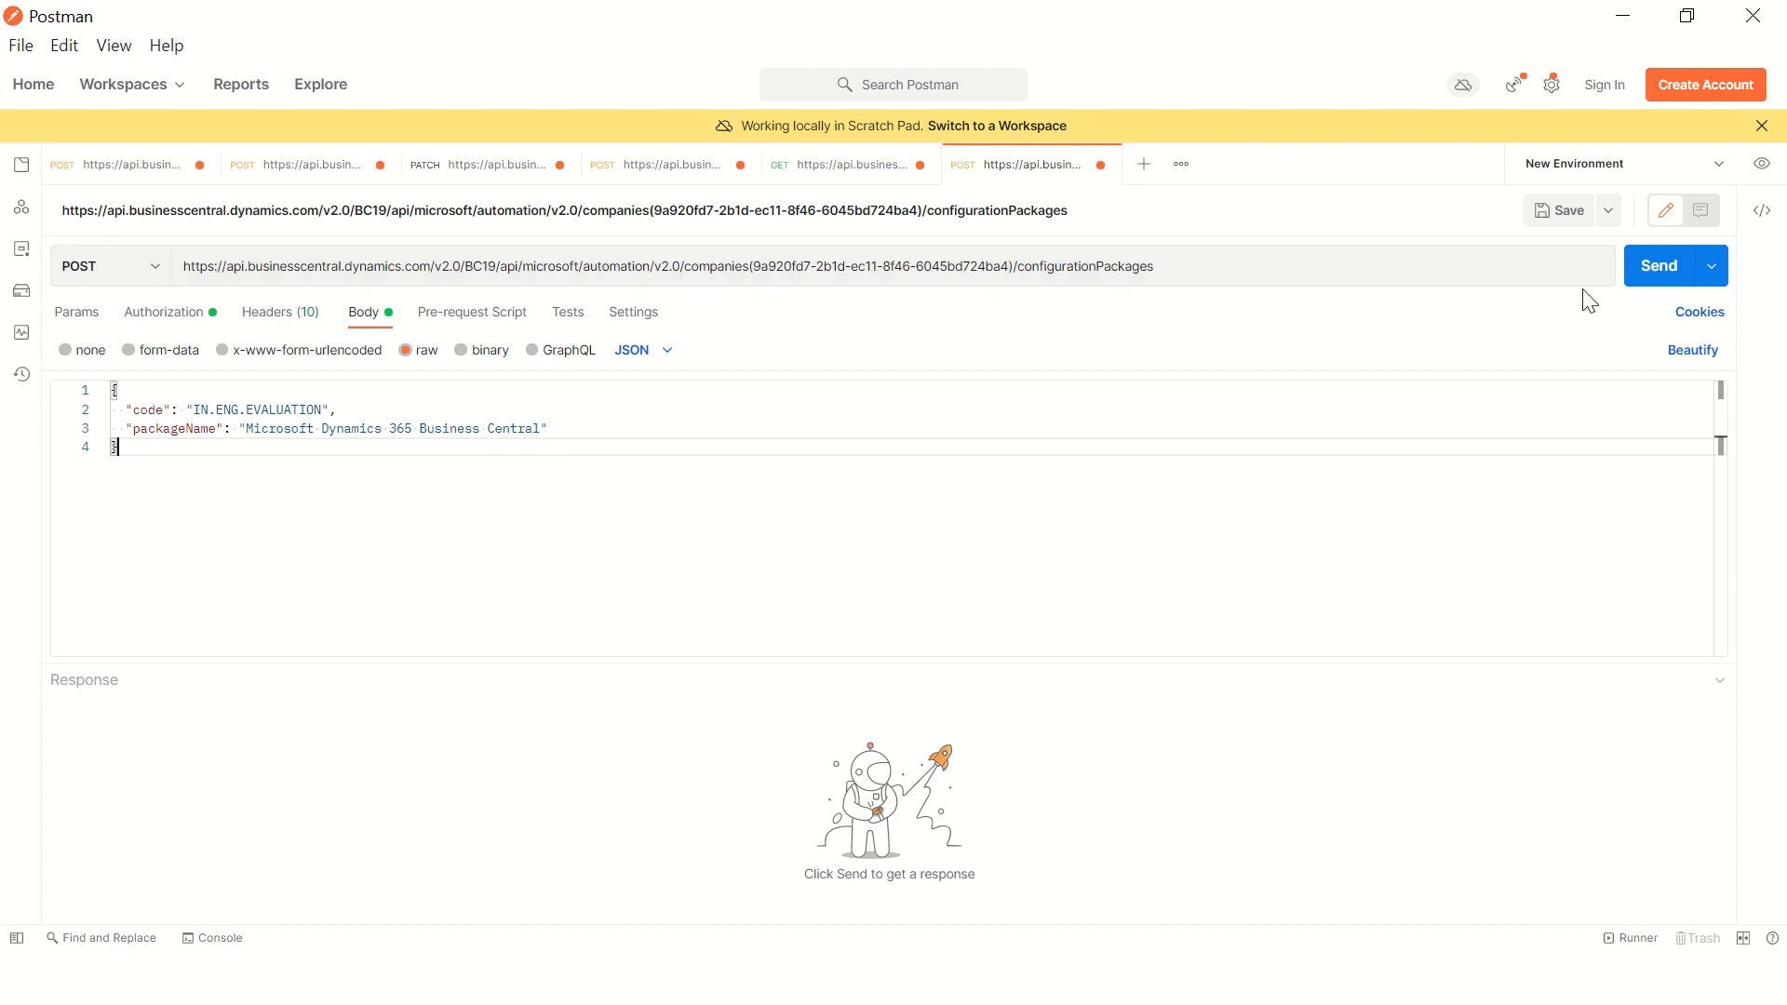
Step: Send the configurationPackages request, enlarge the response area and select the package's id value in the response
left_click(1652, 282)
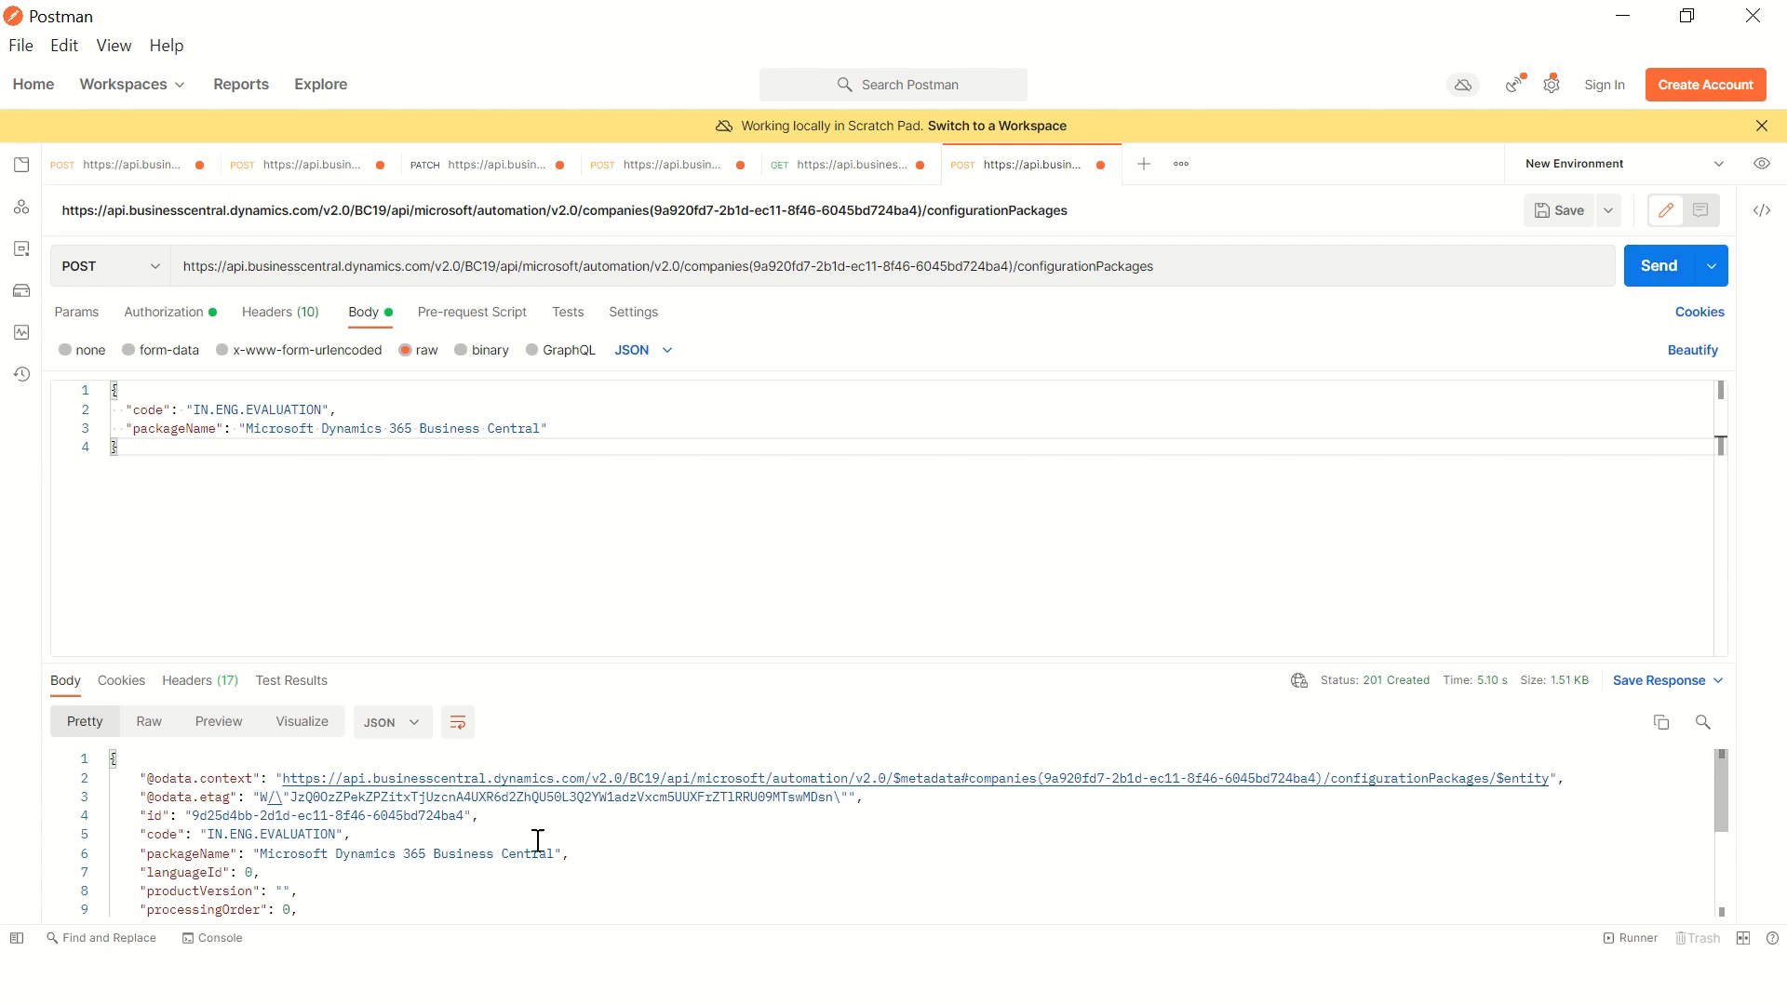
scroll(499, 843, "down", 3)
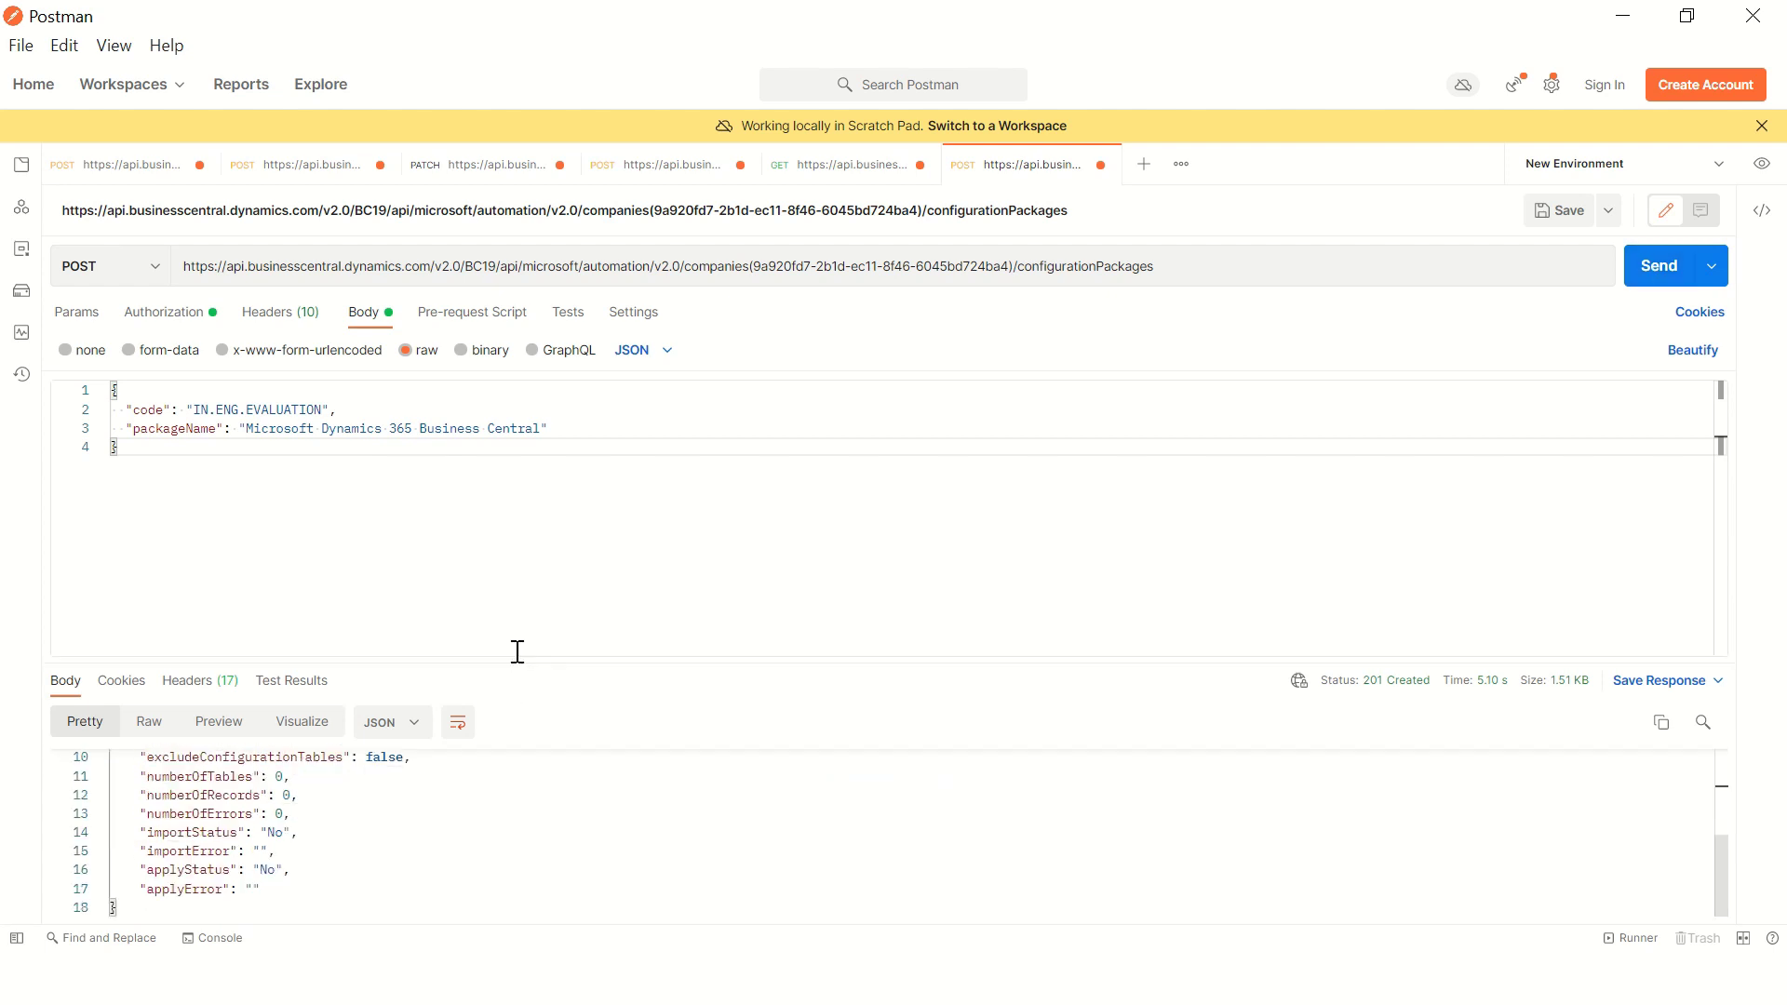
left_click_drag(506, 658, 517, 461)
left_click(379, 767)
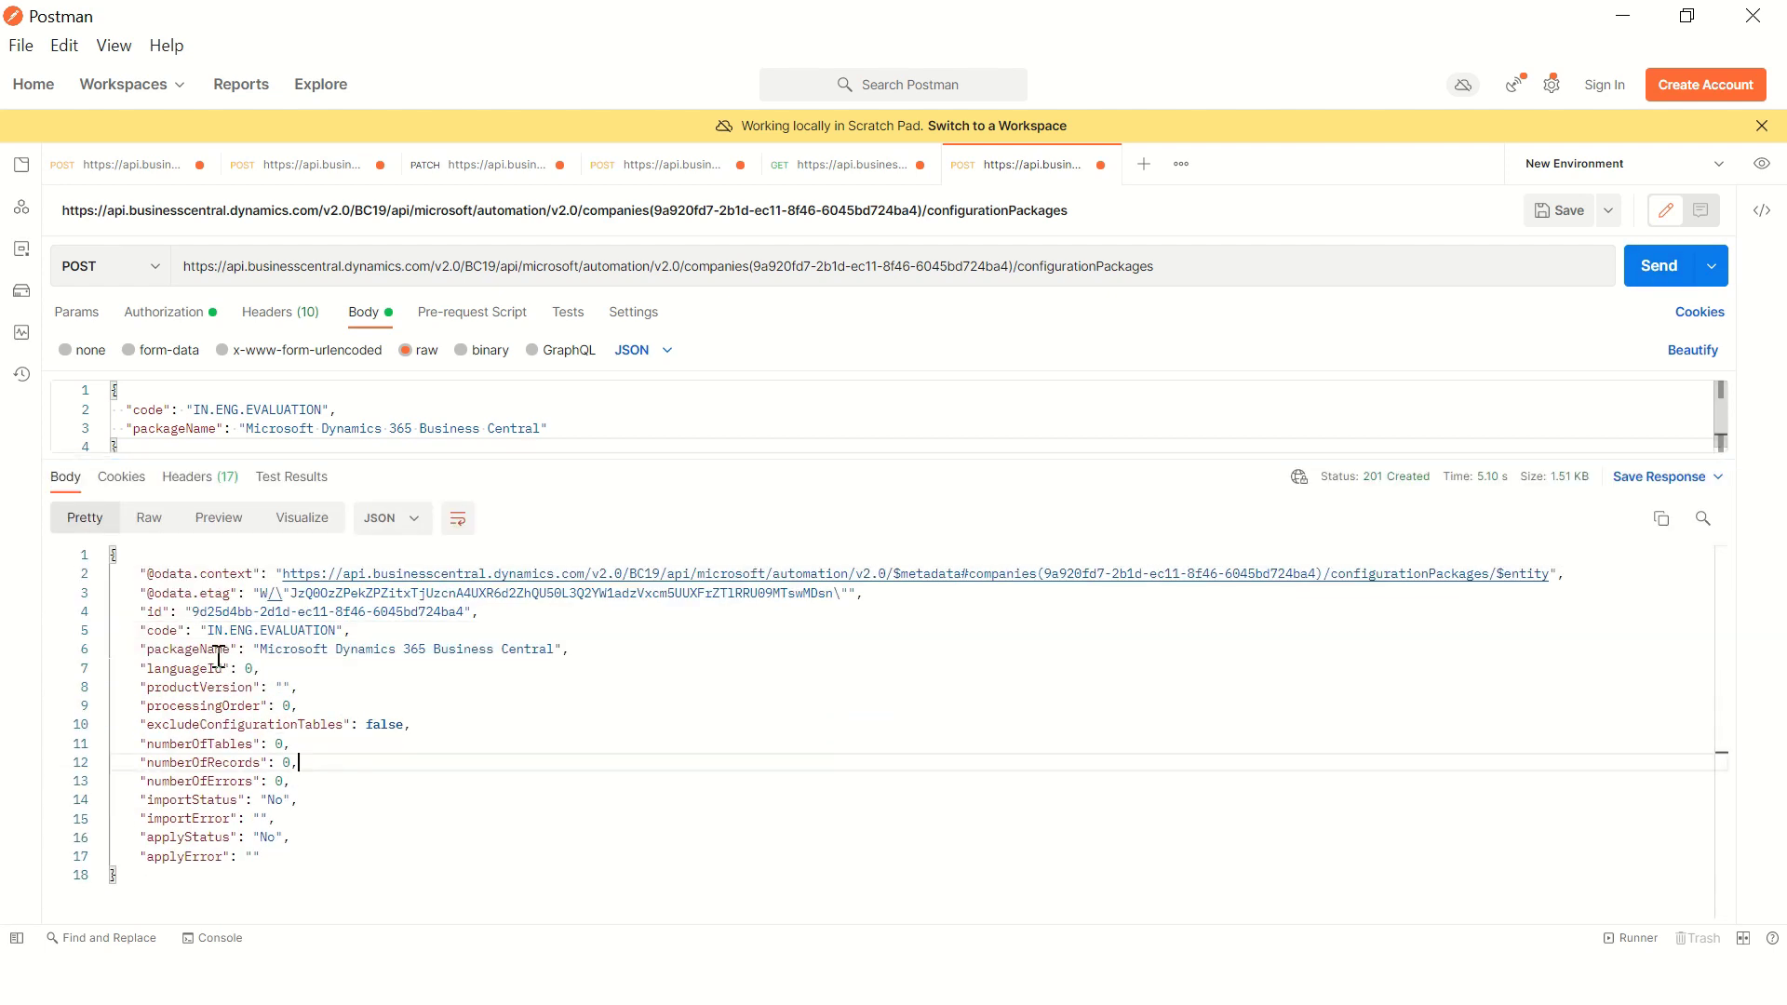
left_click_drag(193, 615, 471, 616)
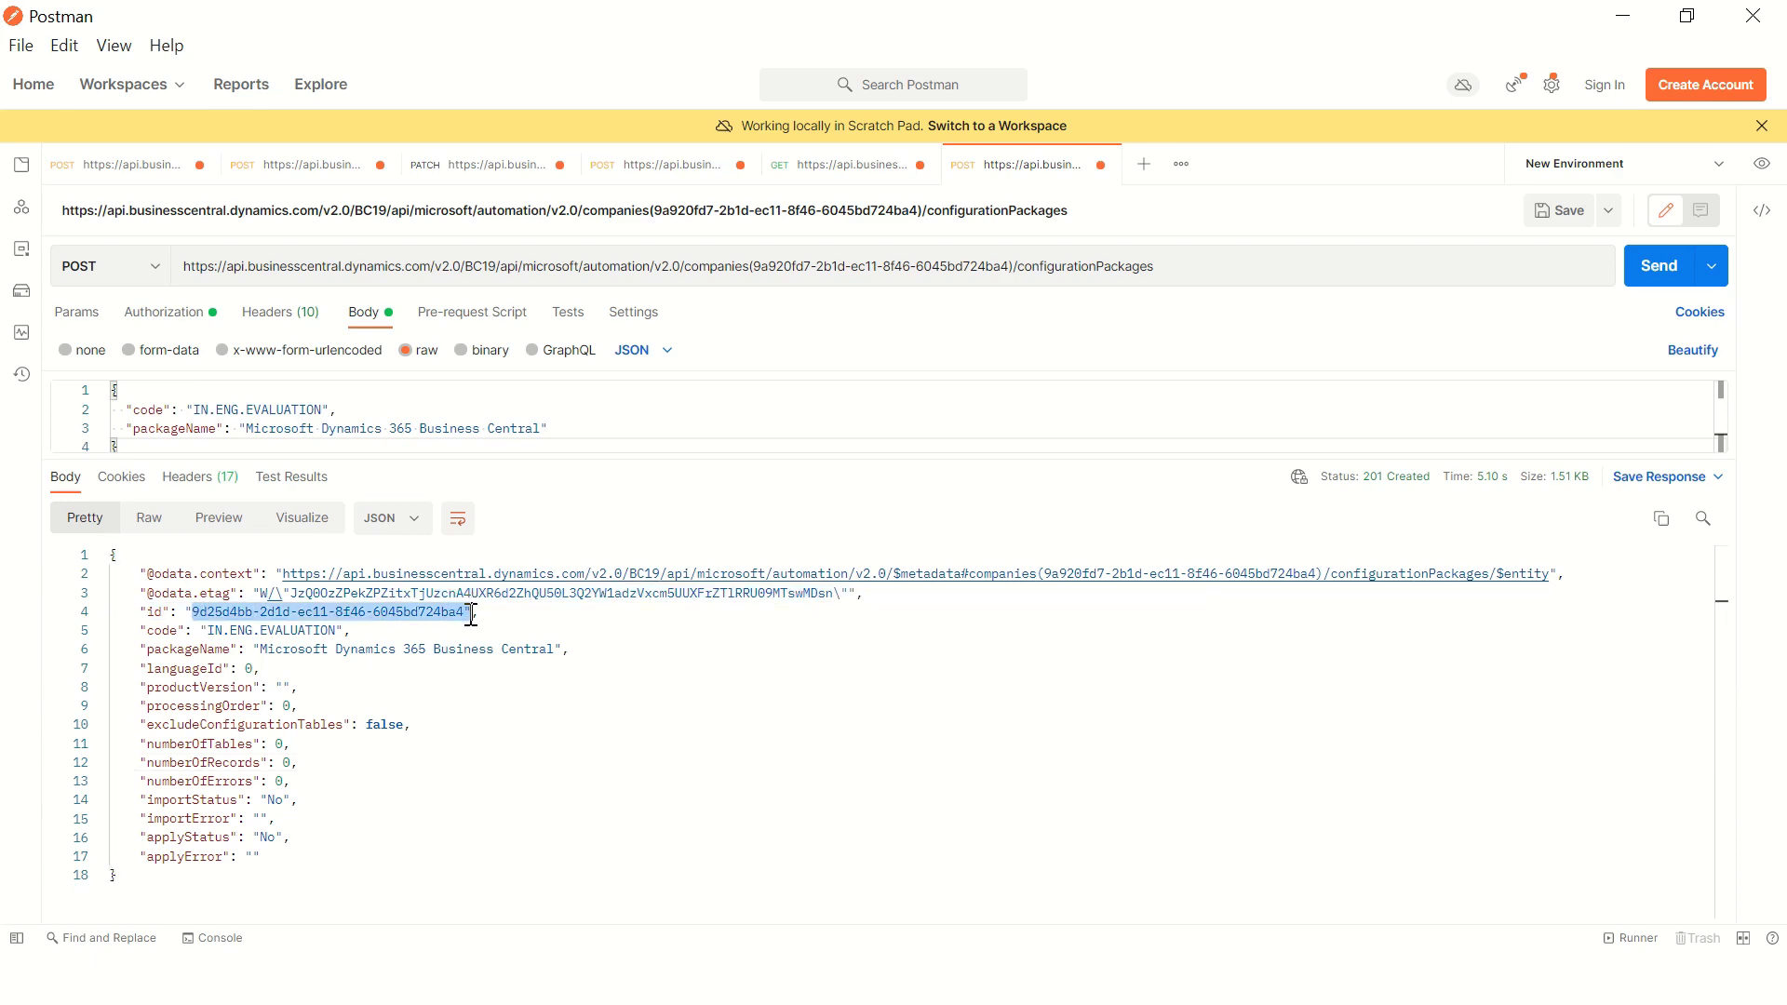
Step: Switch to Business Central and check the Configuration Packages list for the IN.ENG.EVALUATION package
key("alt+Tab")
key("alt+Tab")
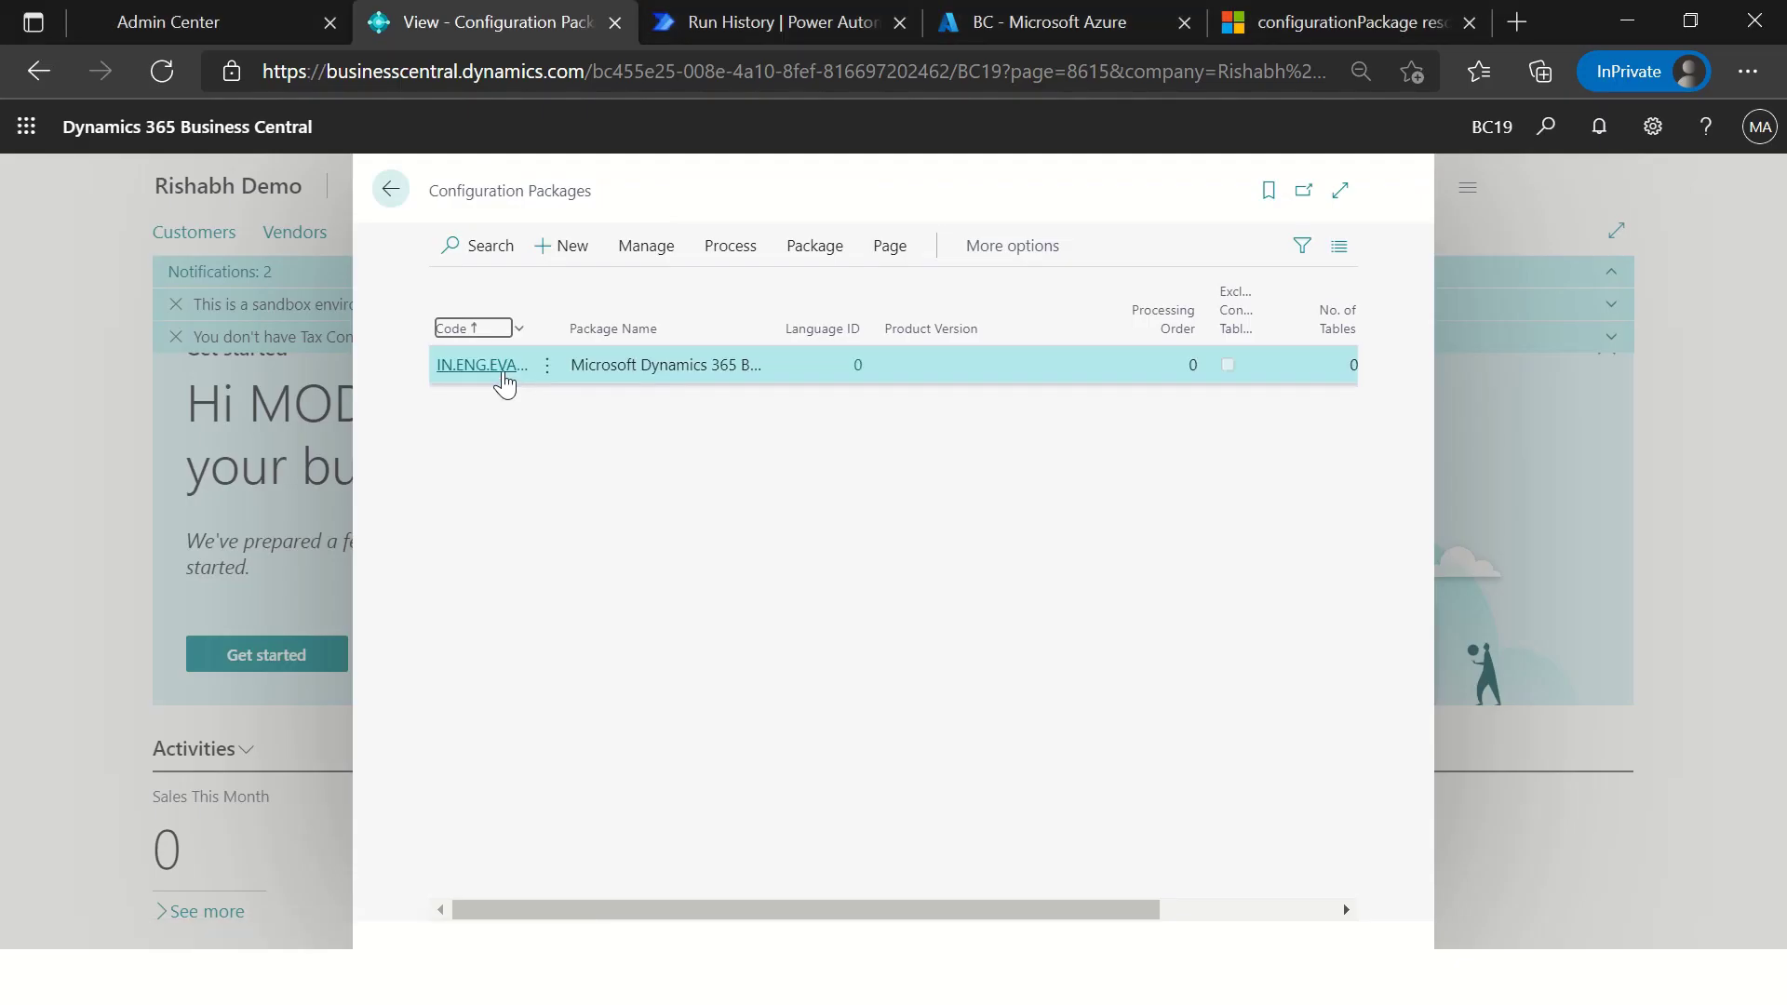
Step: Open the IN.ENG.EVALUATION package card to examine its general details and tables, and return to the Configuration Packages list
left_click(505, 376)
left_click(504, 366)
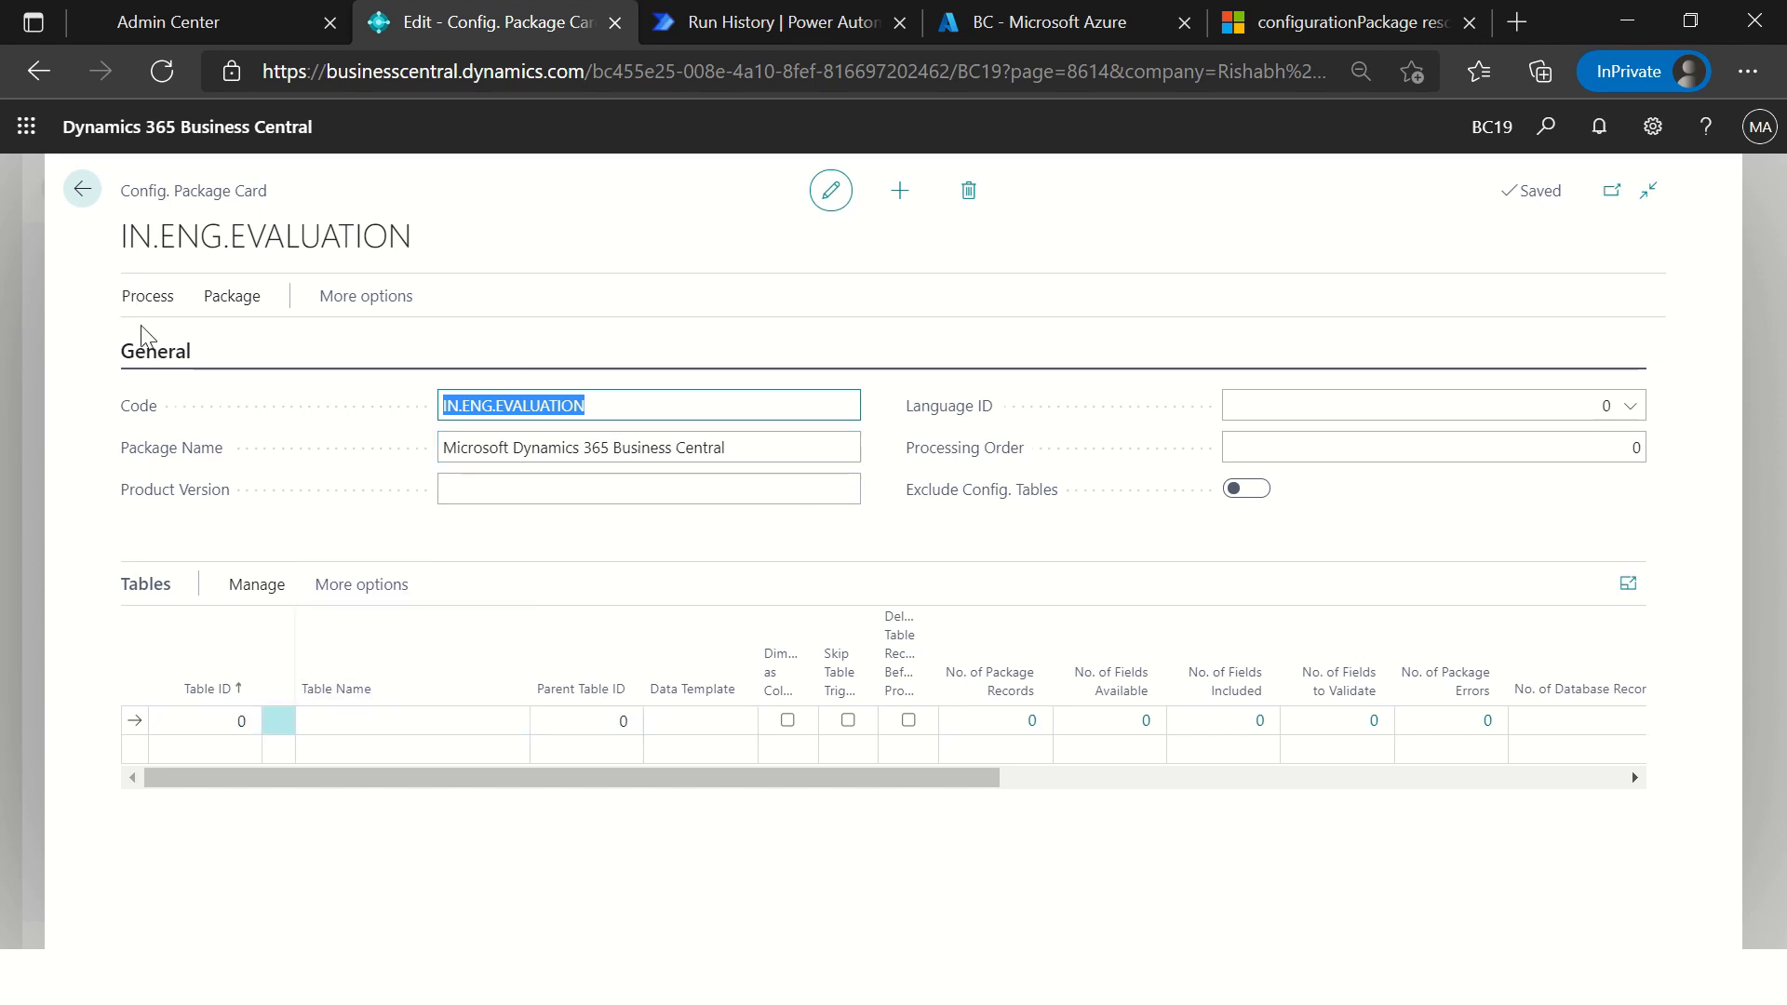
left_click(80, 189)
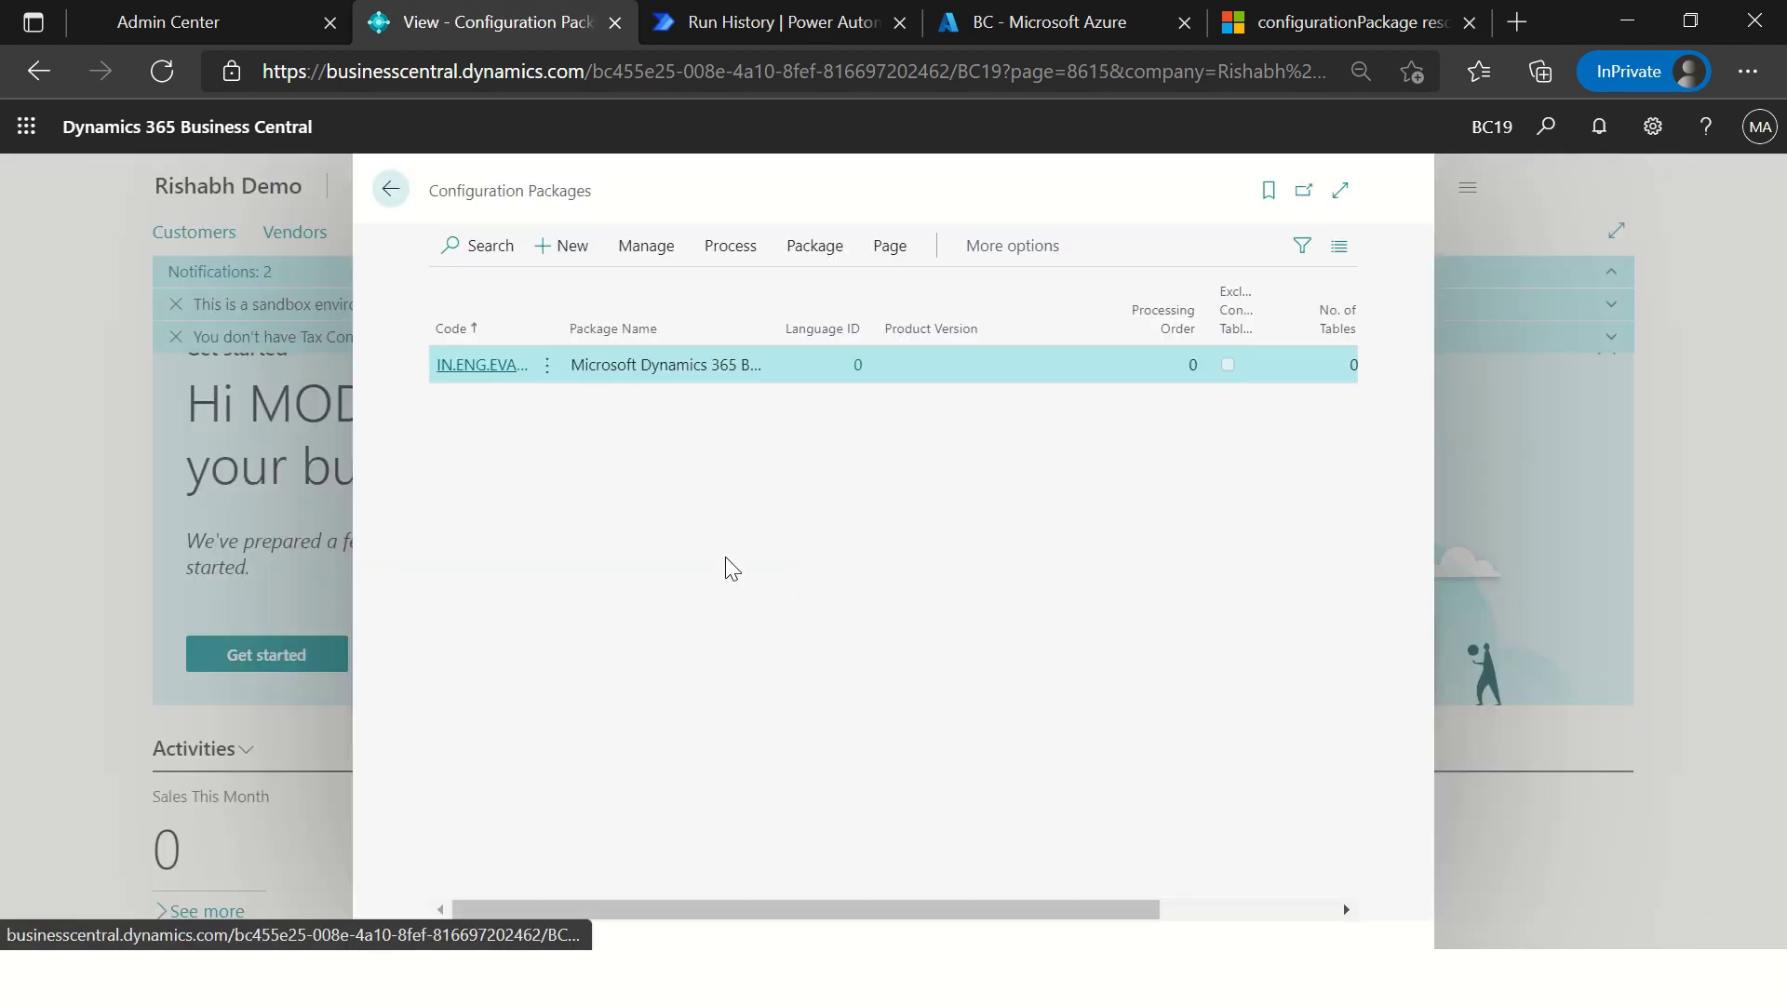
Step: Create a new PATCH request in Postman using the configuration package file content URL copied from the Notepad++ notes
key("alt+Tab")
scroll(434, 825, "down", 2)
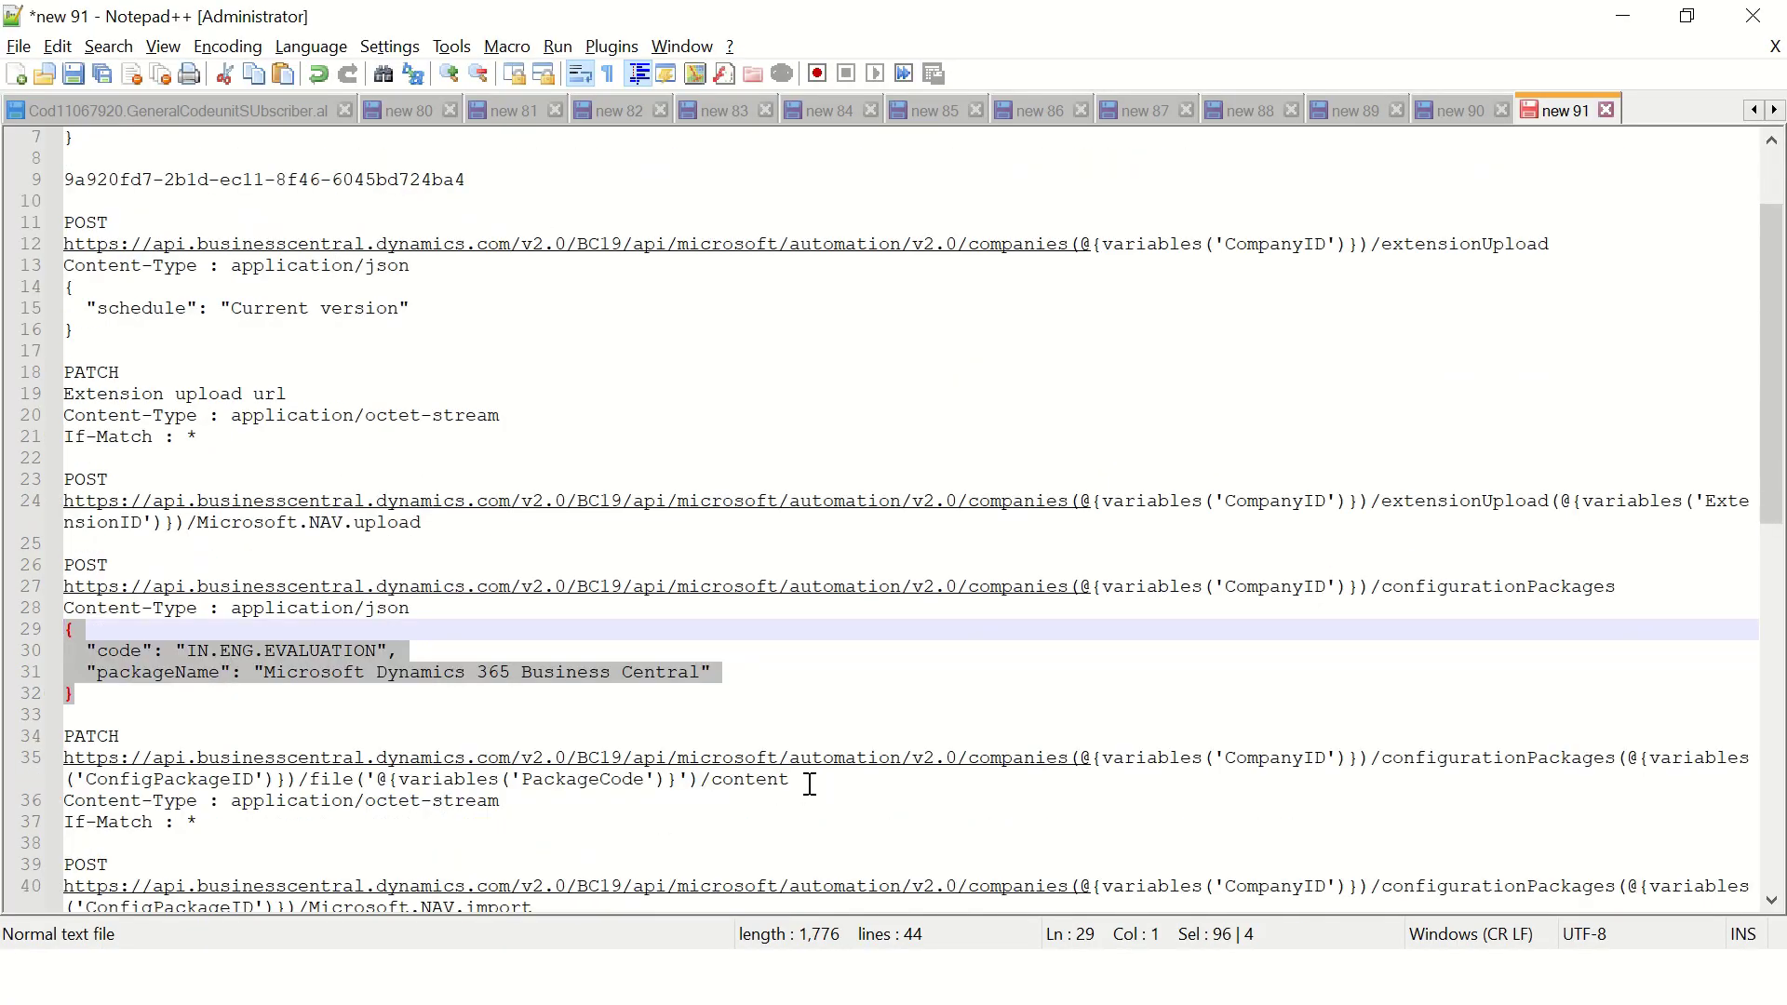
left_click_drag(810, 785, 57, 753)
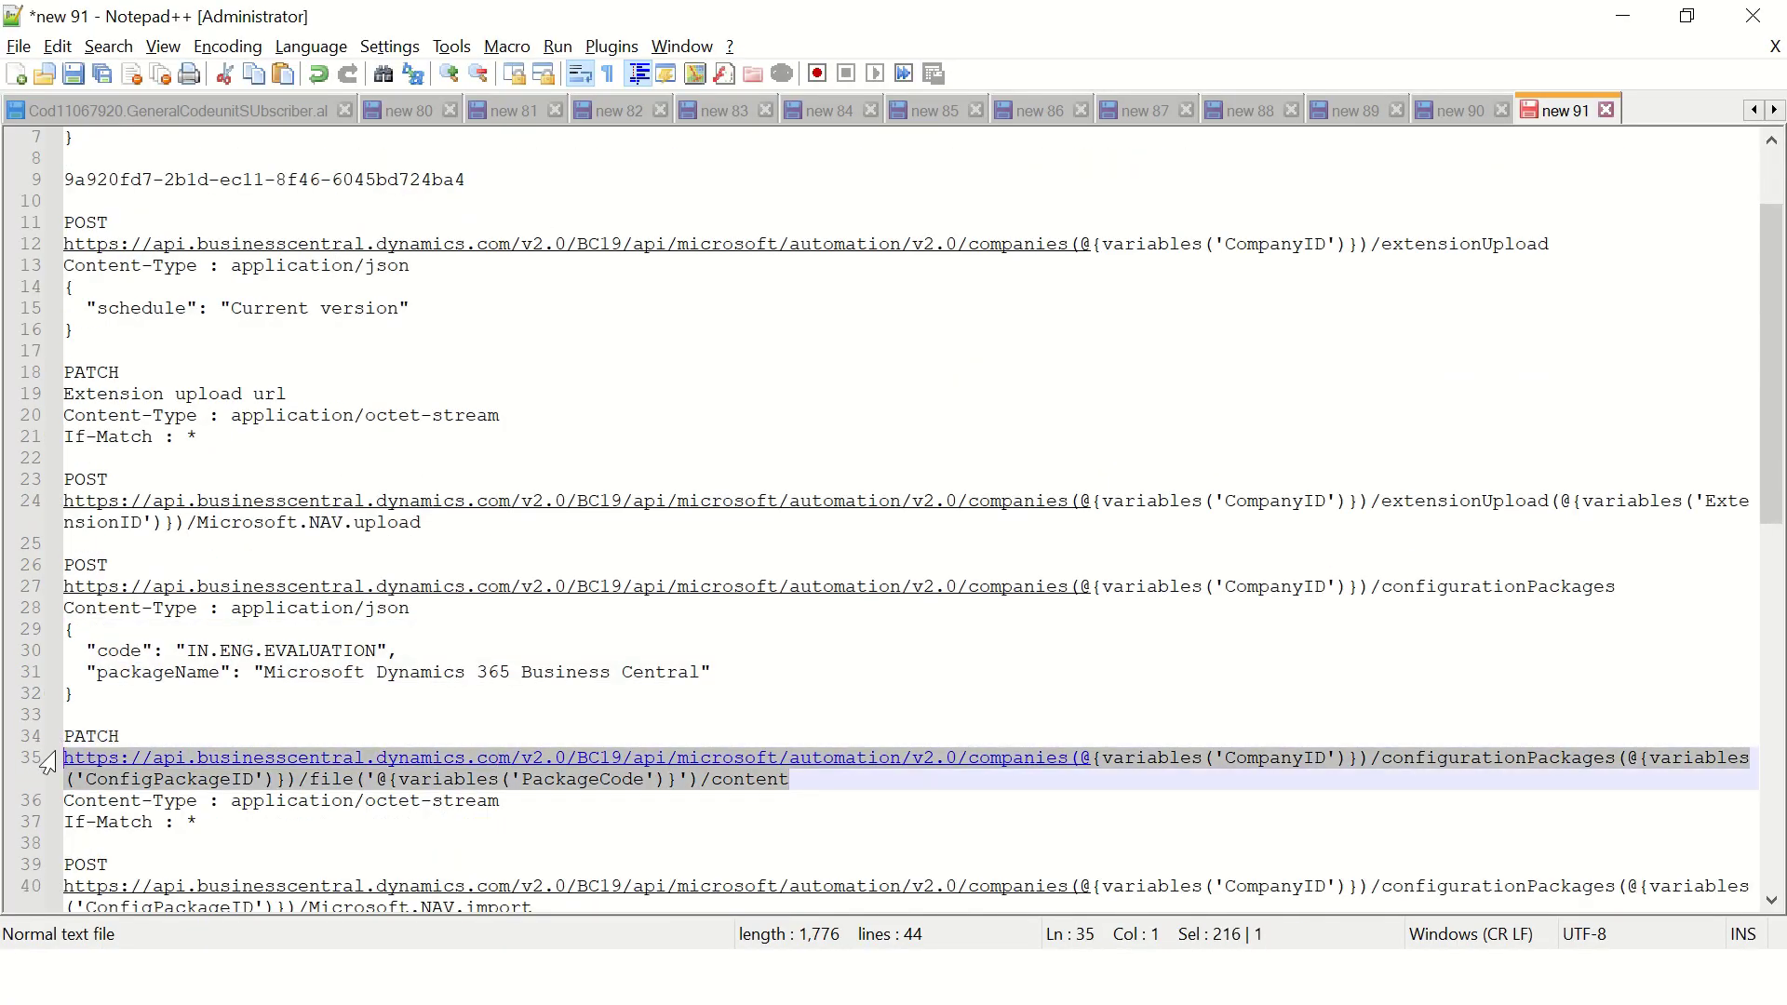
key("alt+Tab")
key("alt+Tab")
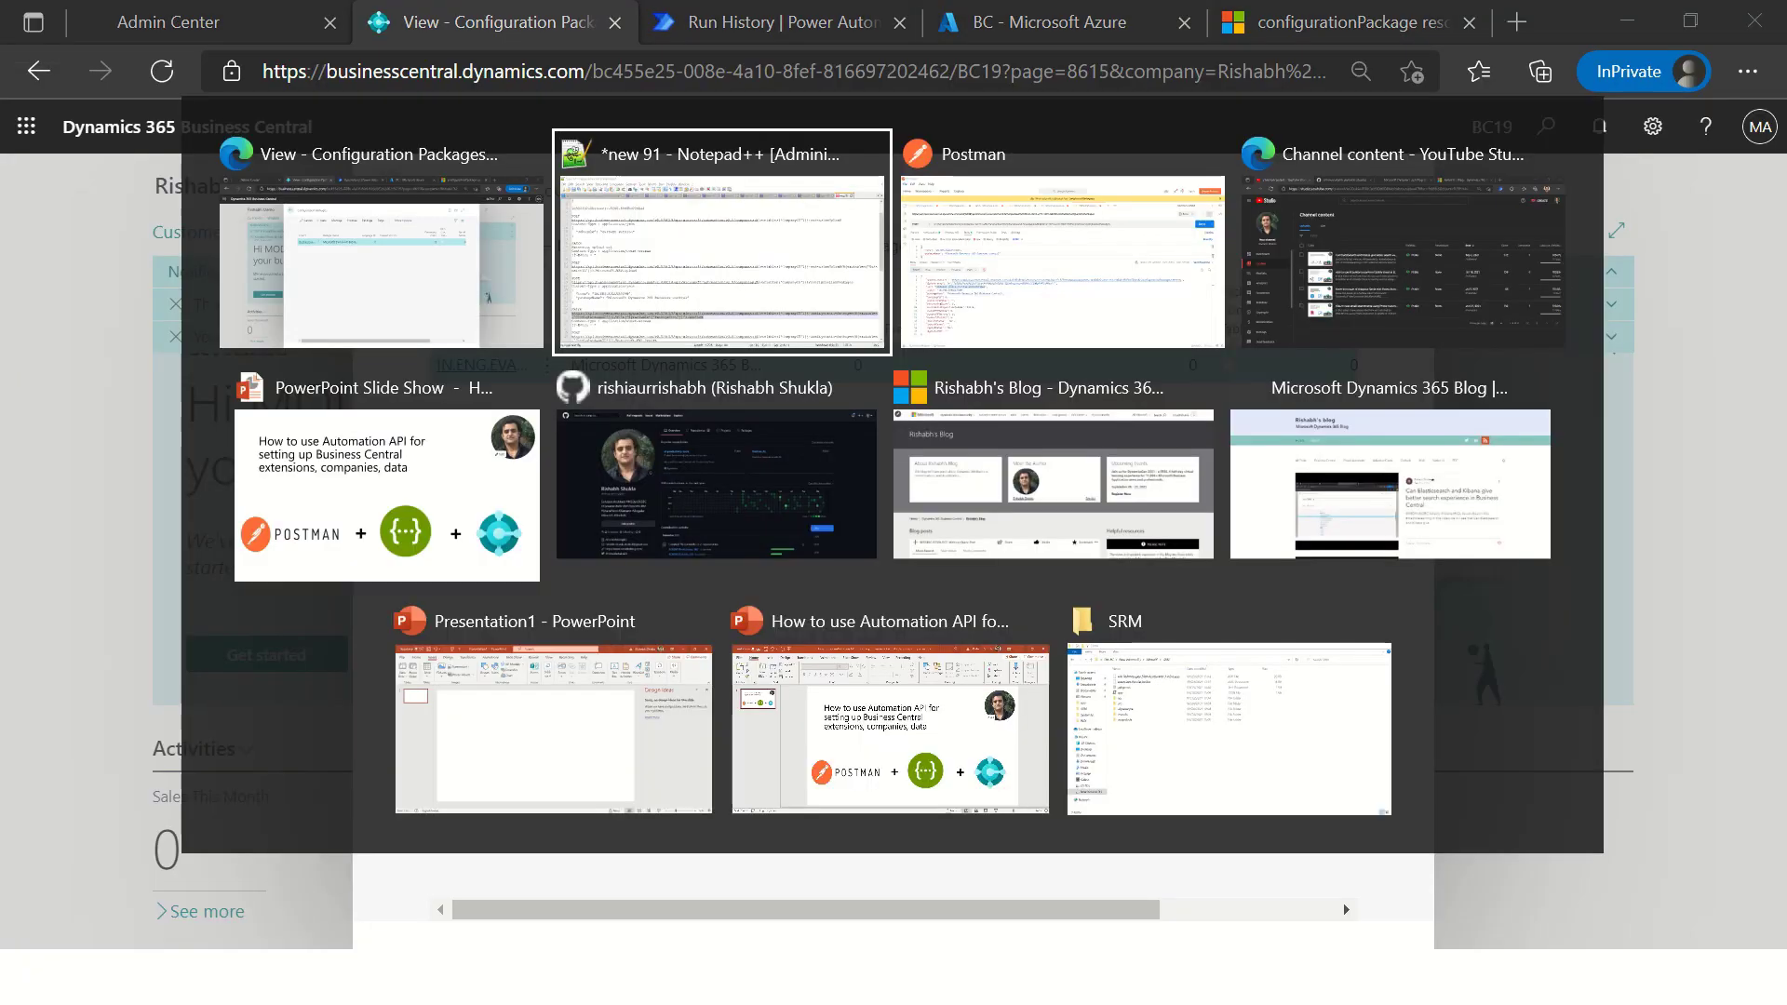
key("alt+Tab")
left_click(1145, 165)
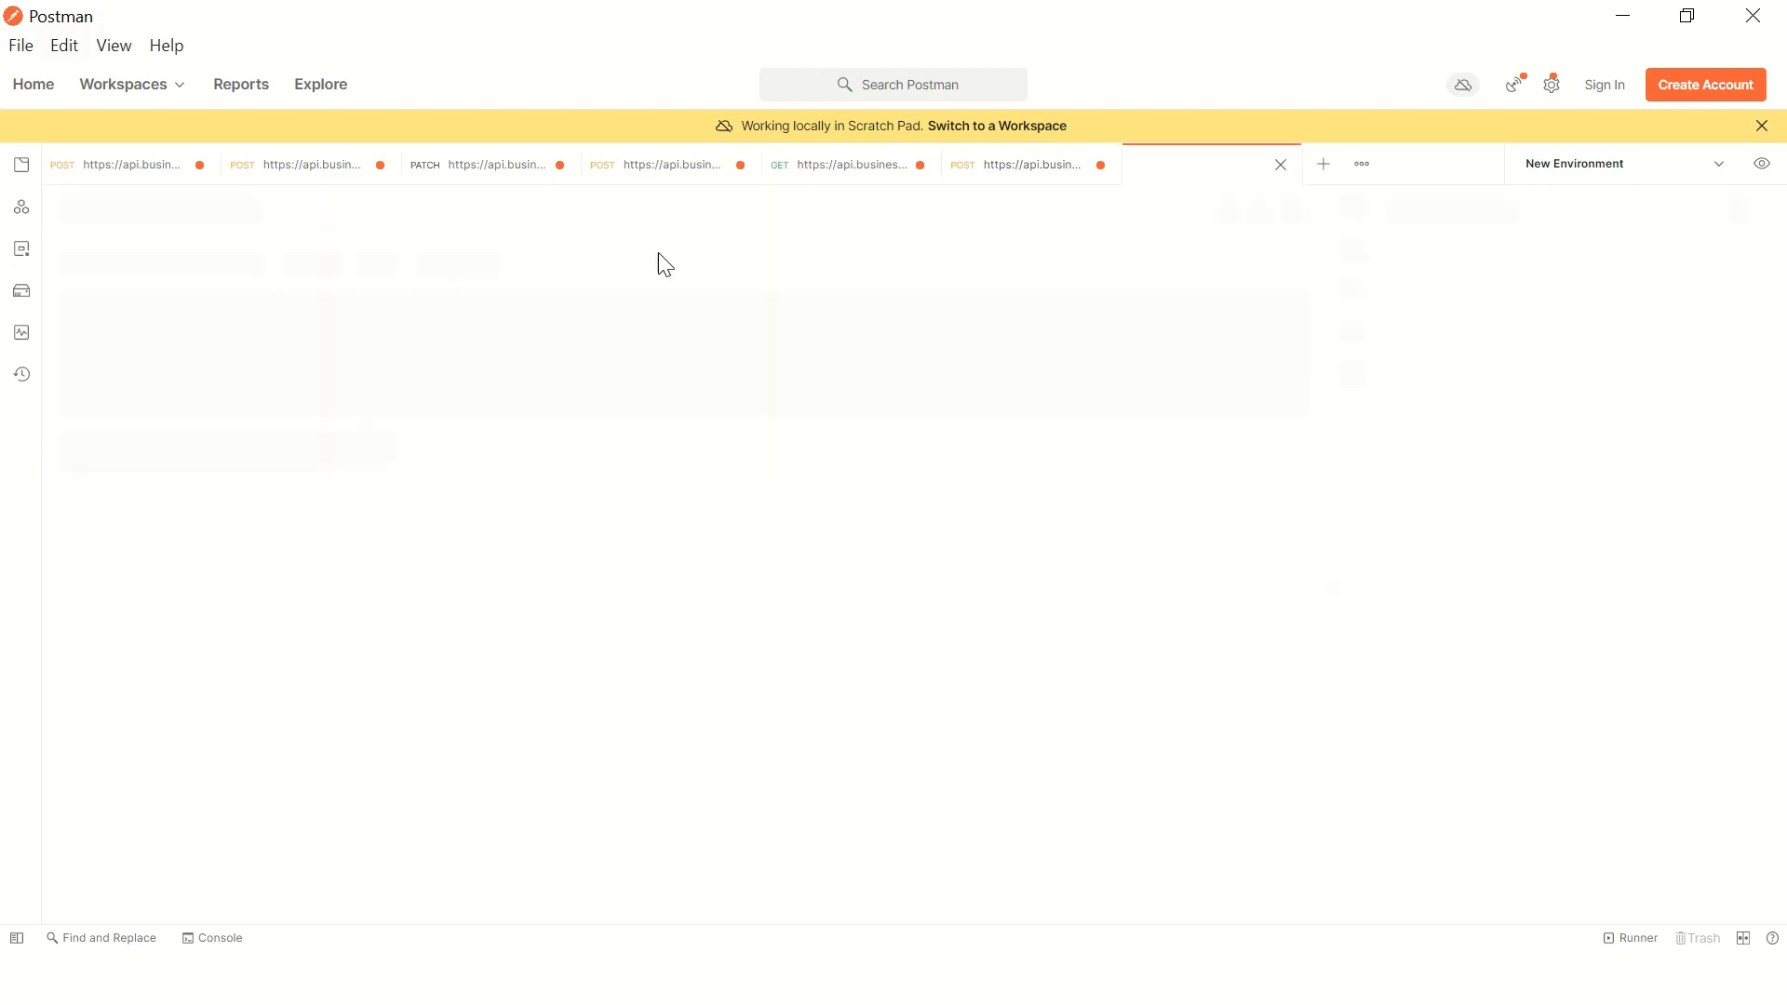
left_click(142, 279)
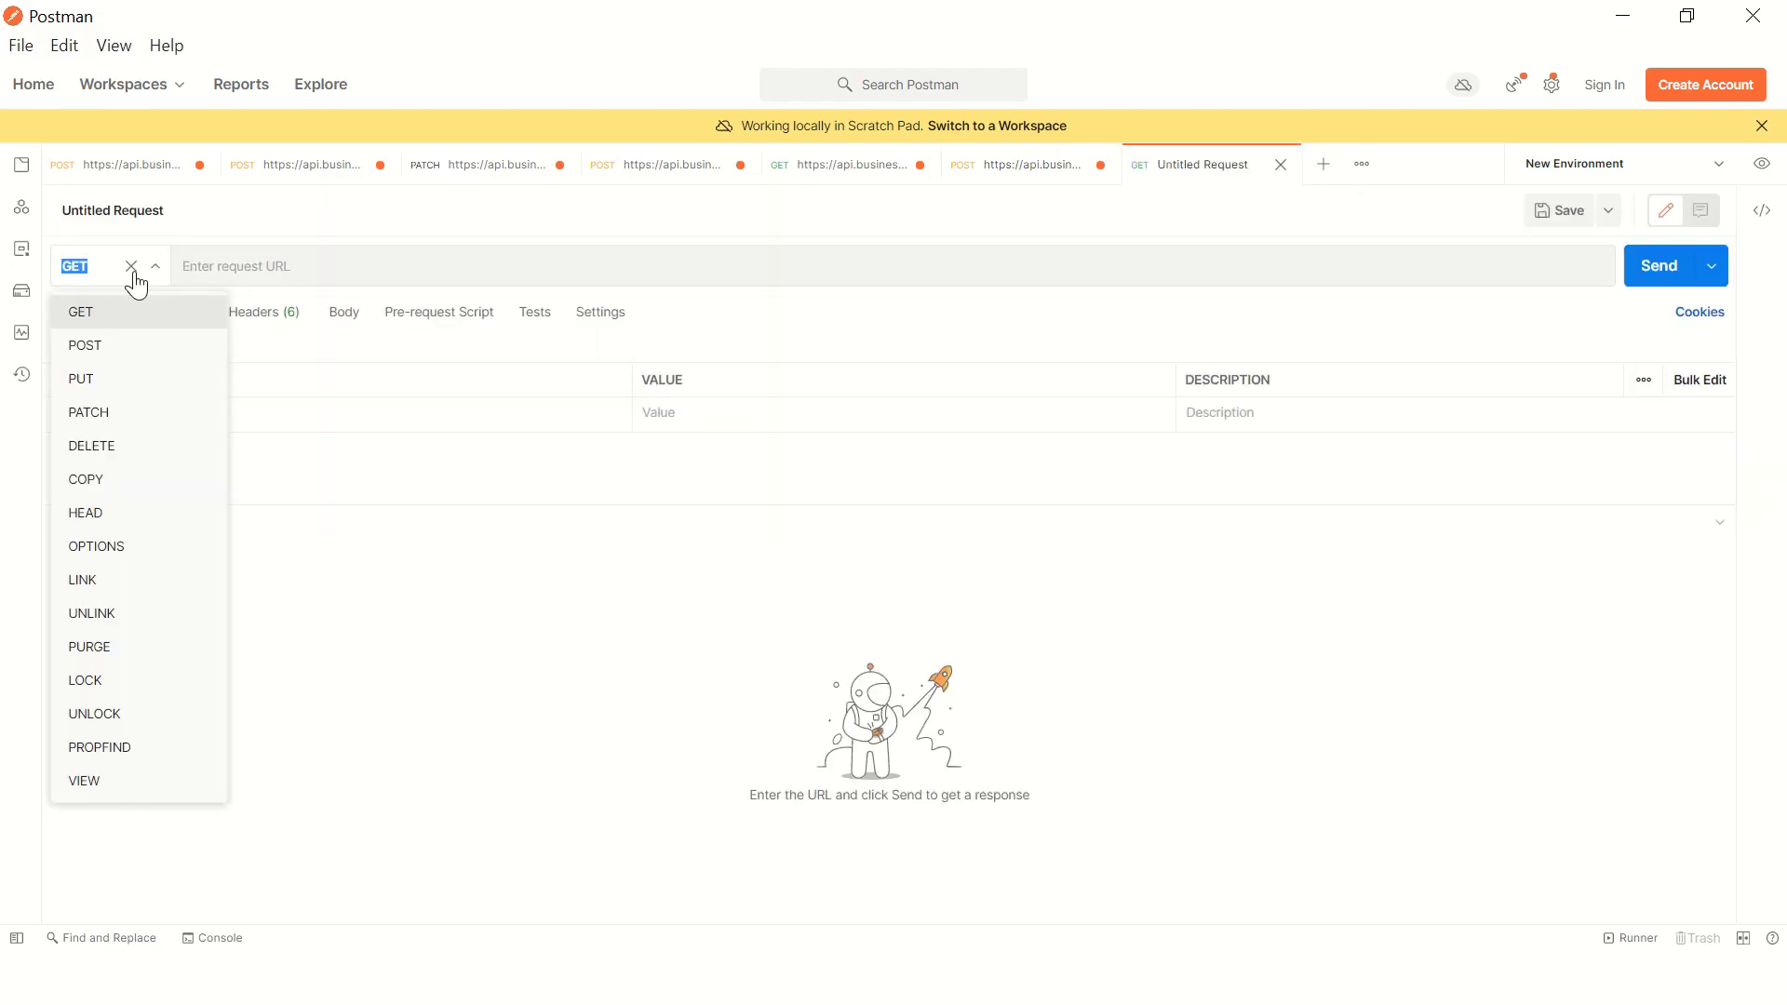
left_click(111, 410)
left_click(187, 282)
key("ctrl+v")
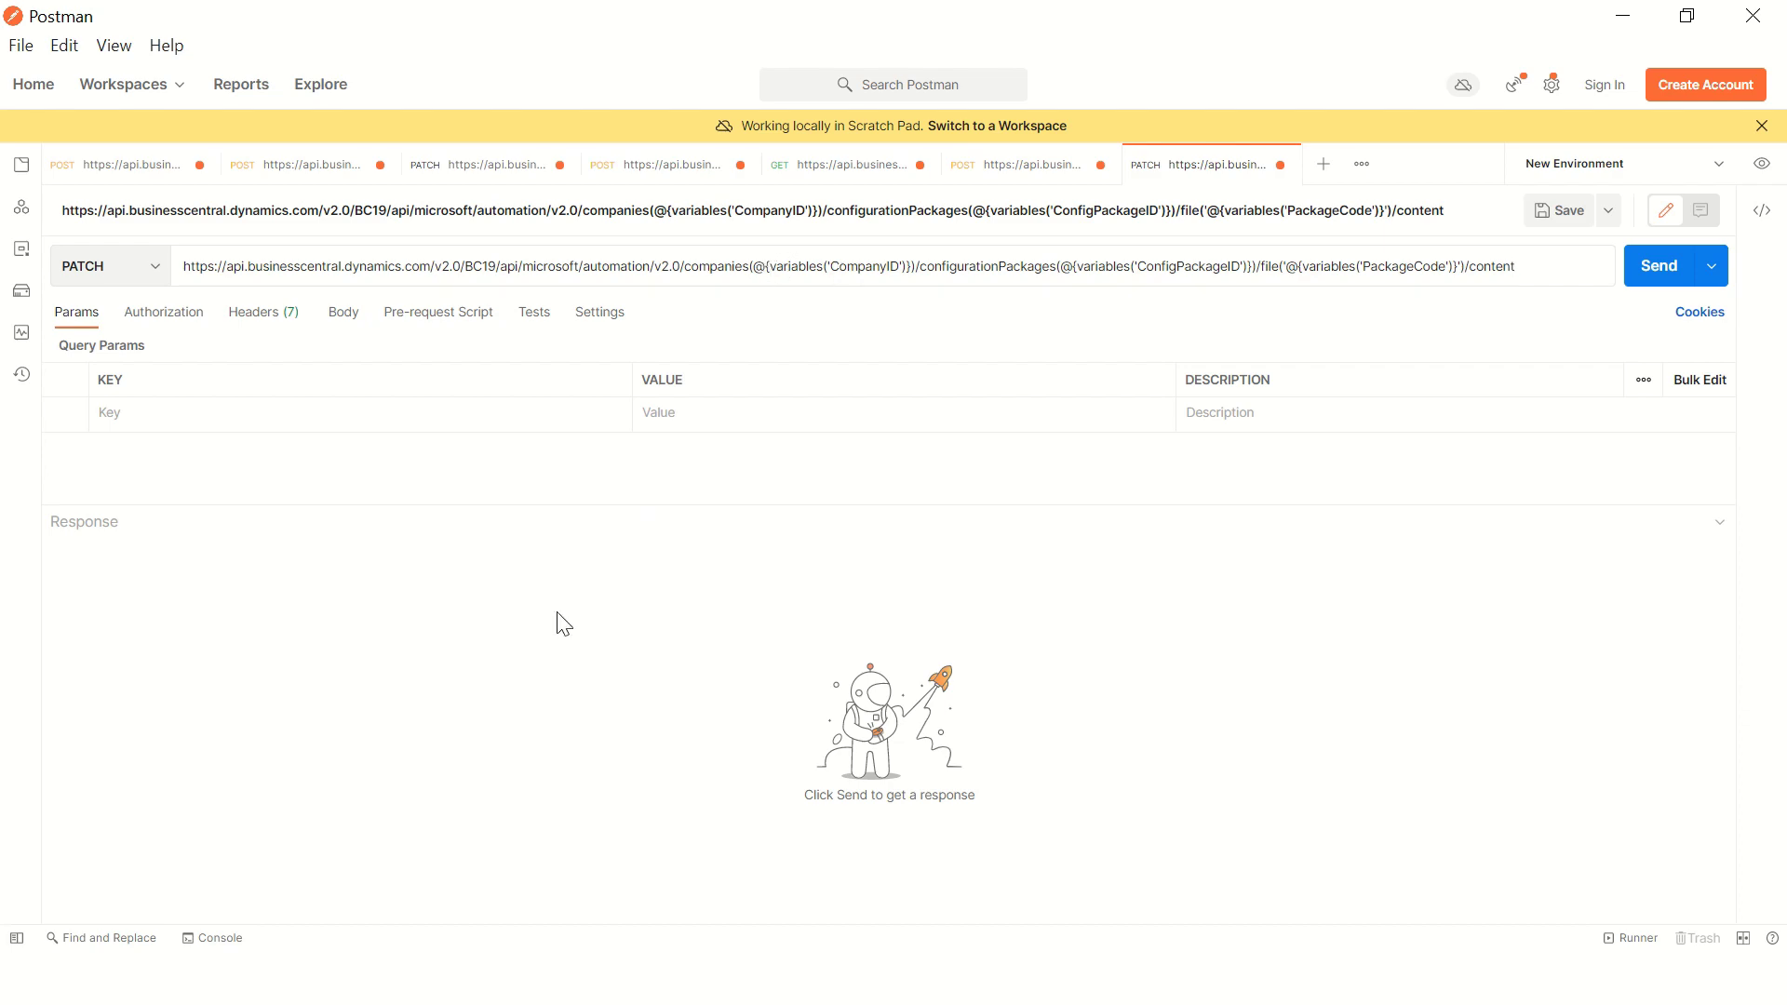
Step: Replace the CompanyID placeholder in the request URL with the company ID 9a920fd7-2b1d-ec11-8f46-6045bd724ba4 copied from the Notepad++ notes
key("alt+Tab")
left_click(998, 363)
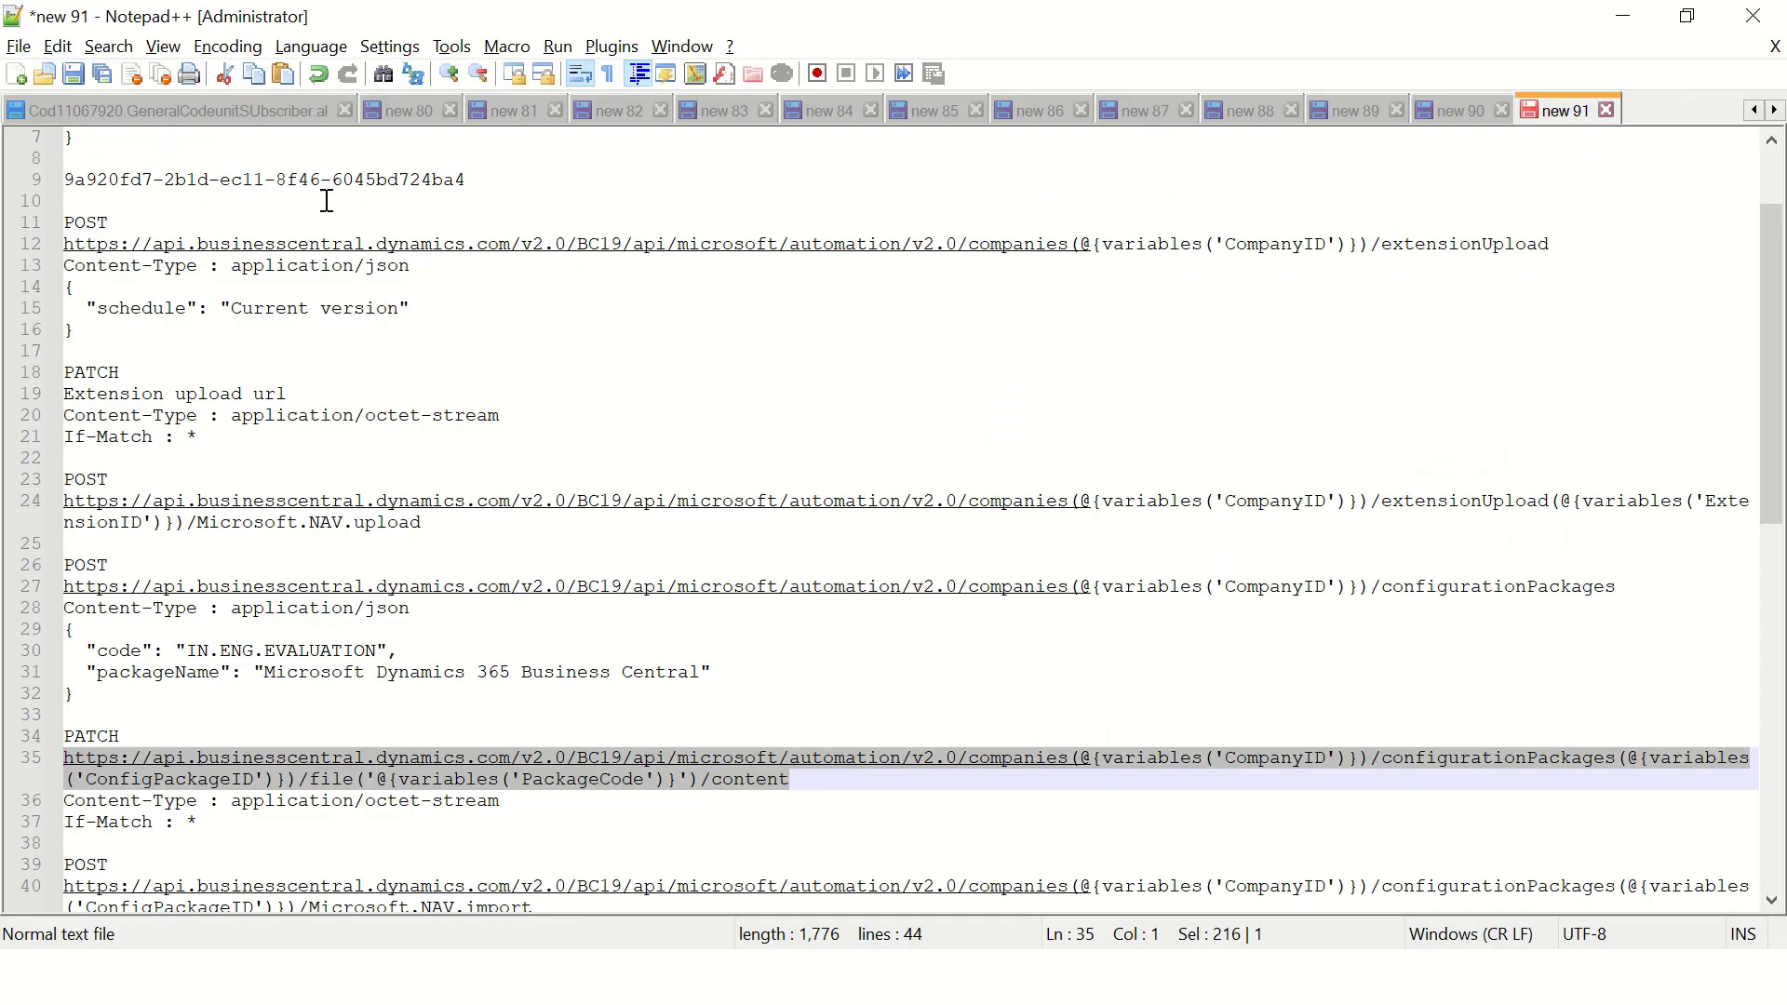
left_click_drag(471, 181, 70, 177)
key("ctrl+c")
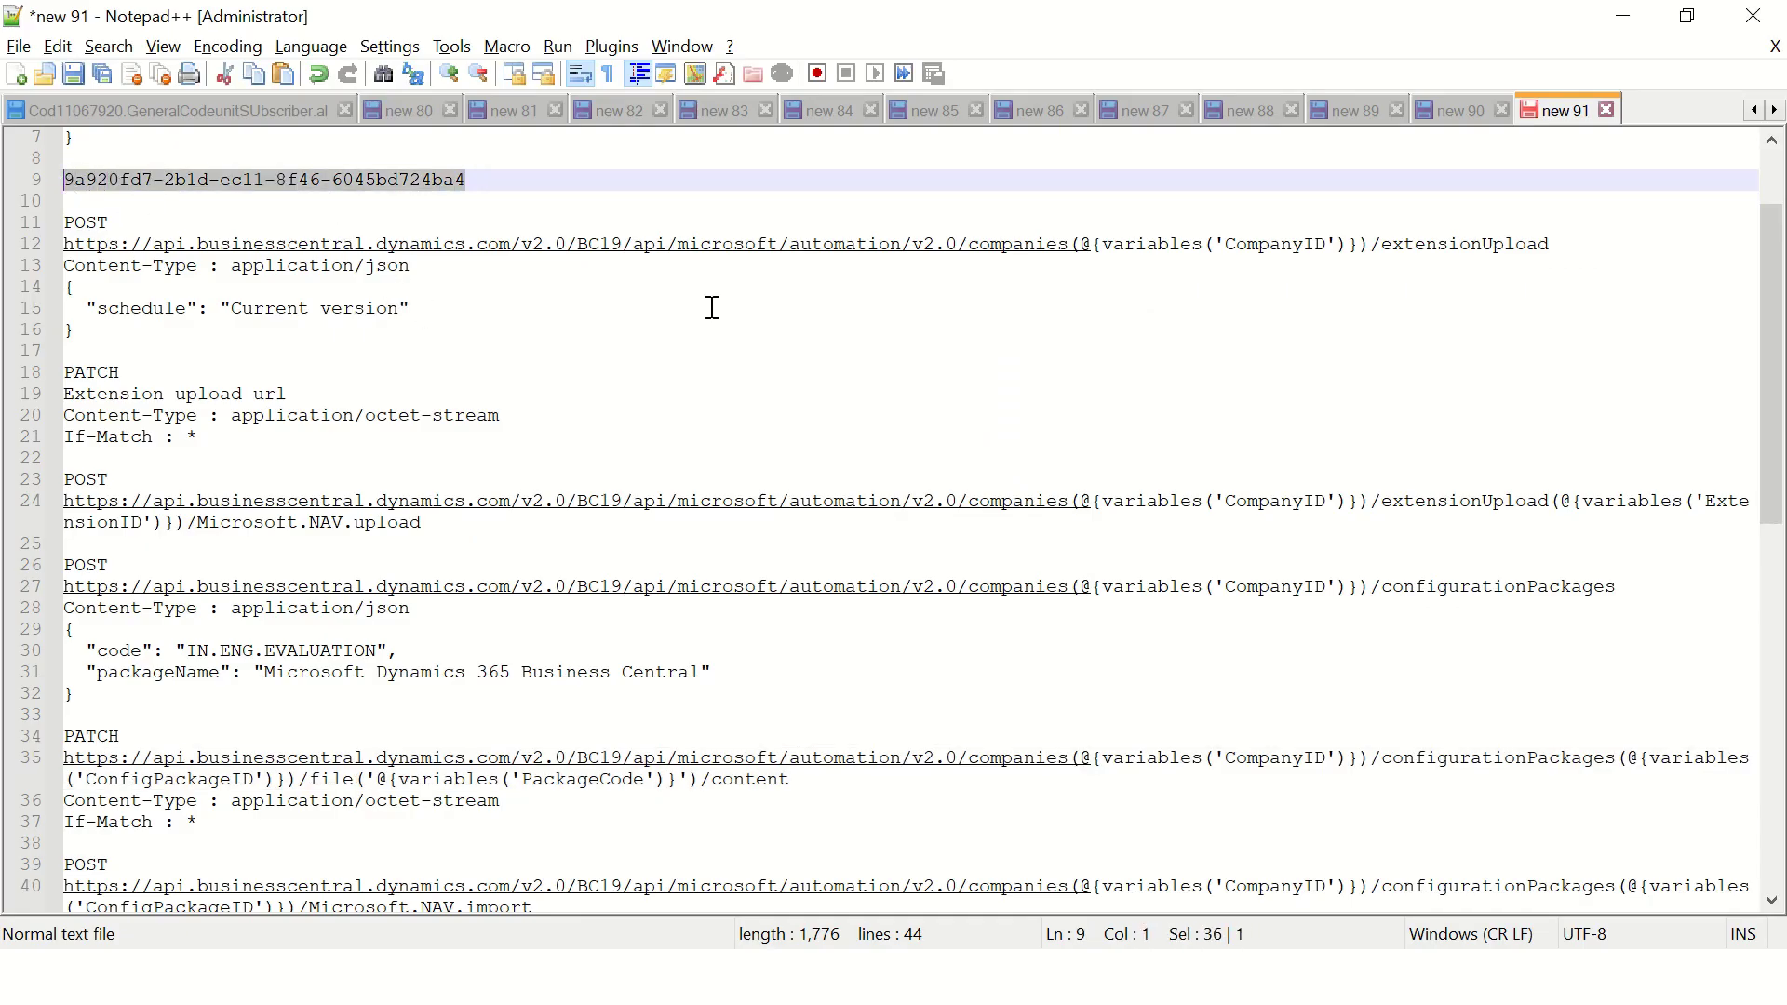
key("alt+Tab")
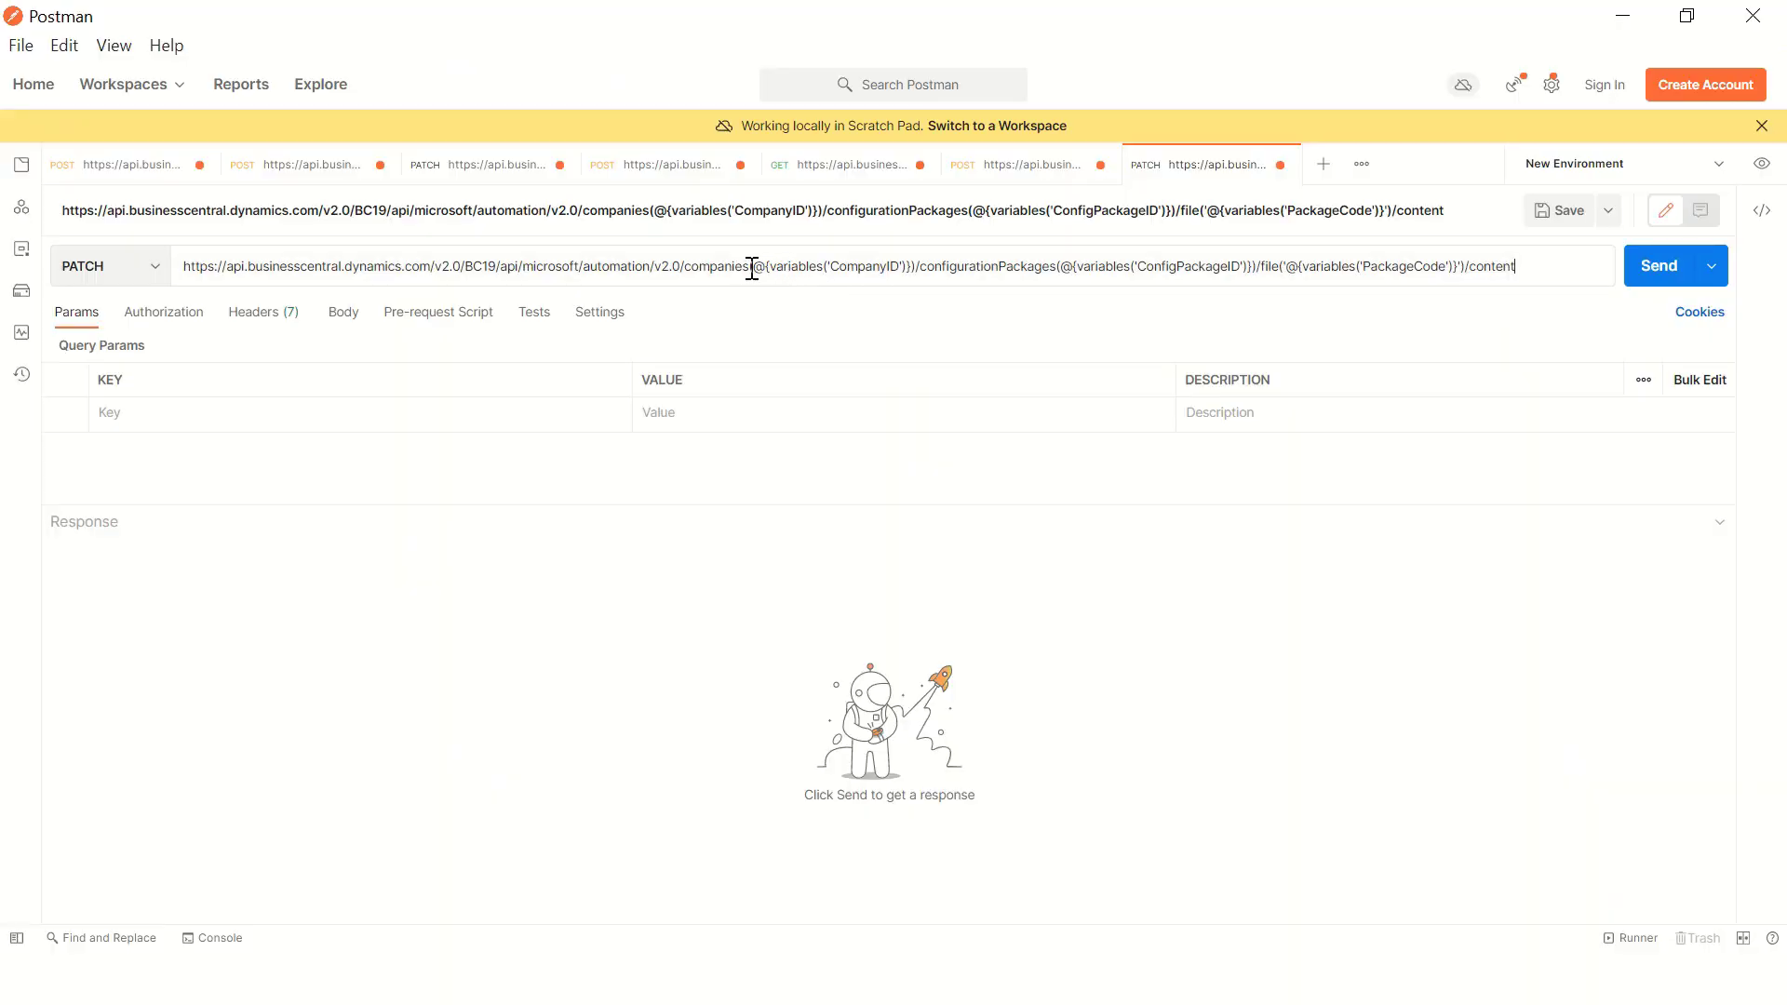
left_click_drag(756, 268, 910, 268)
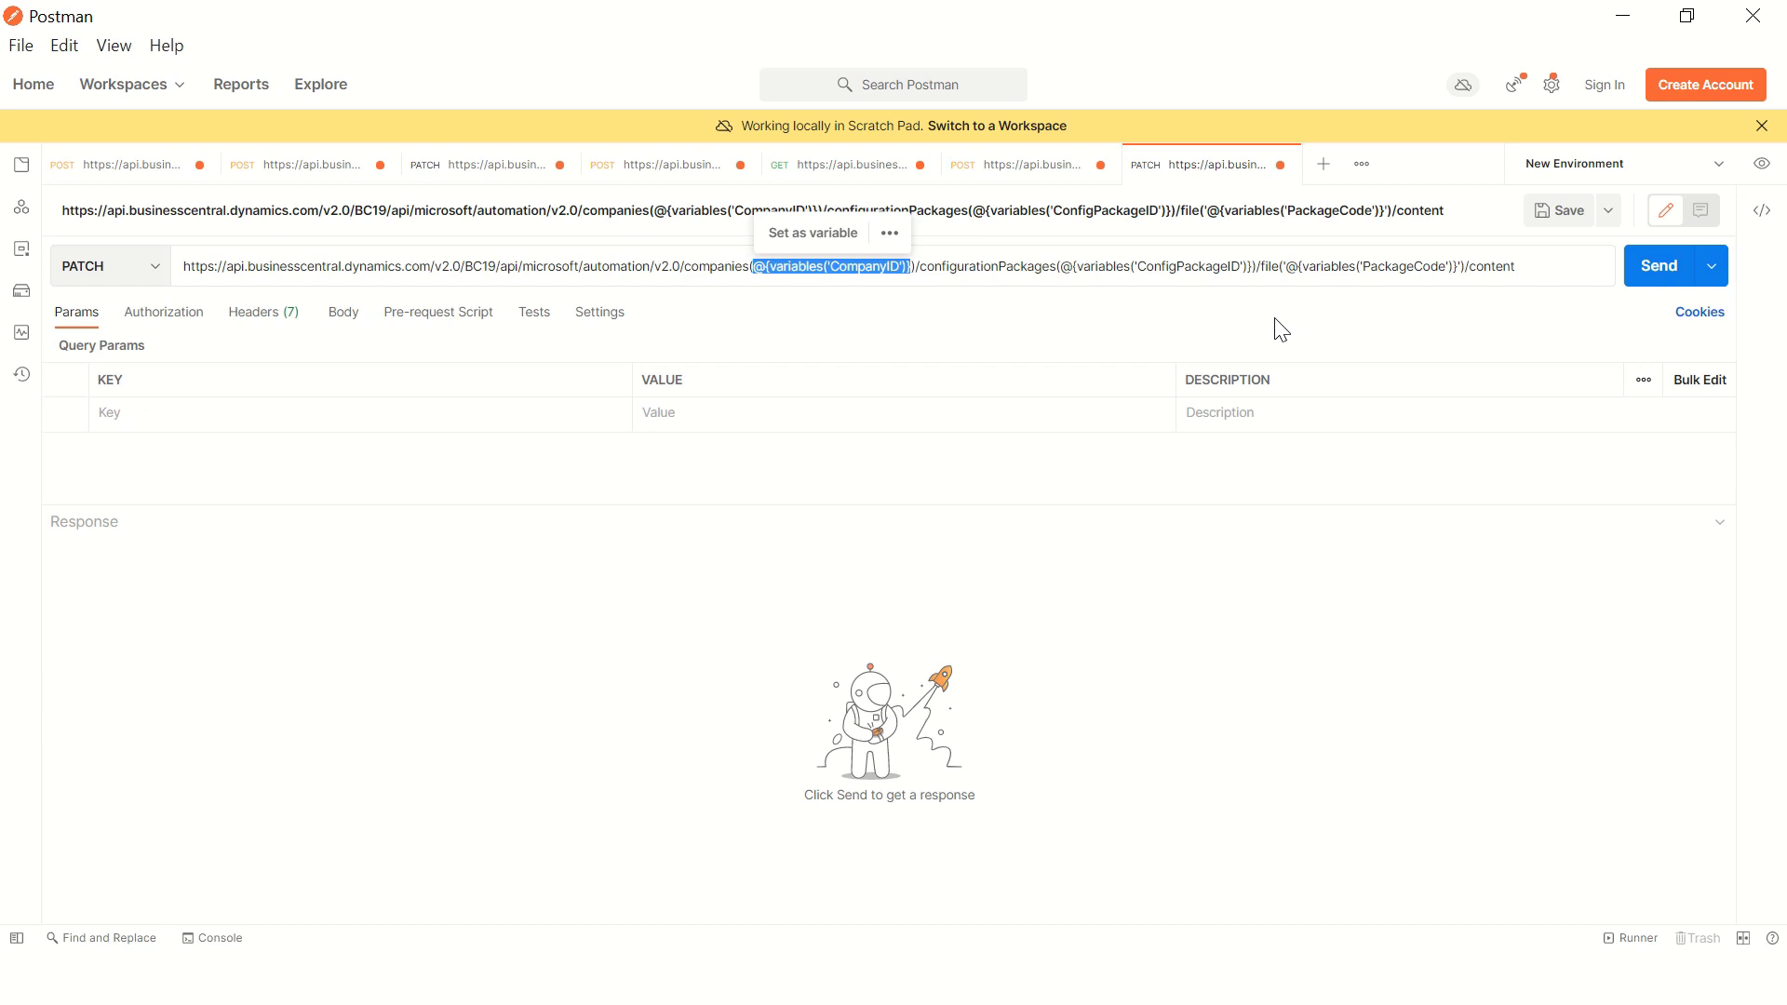
key("ctrl+v")
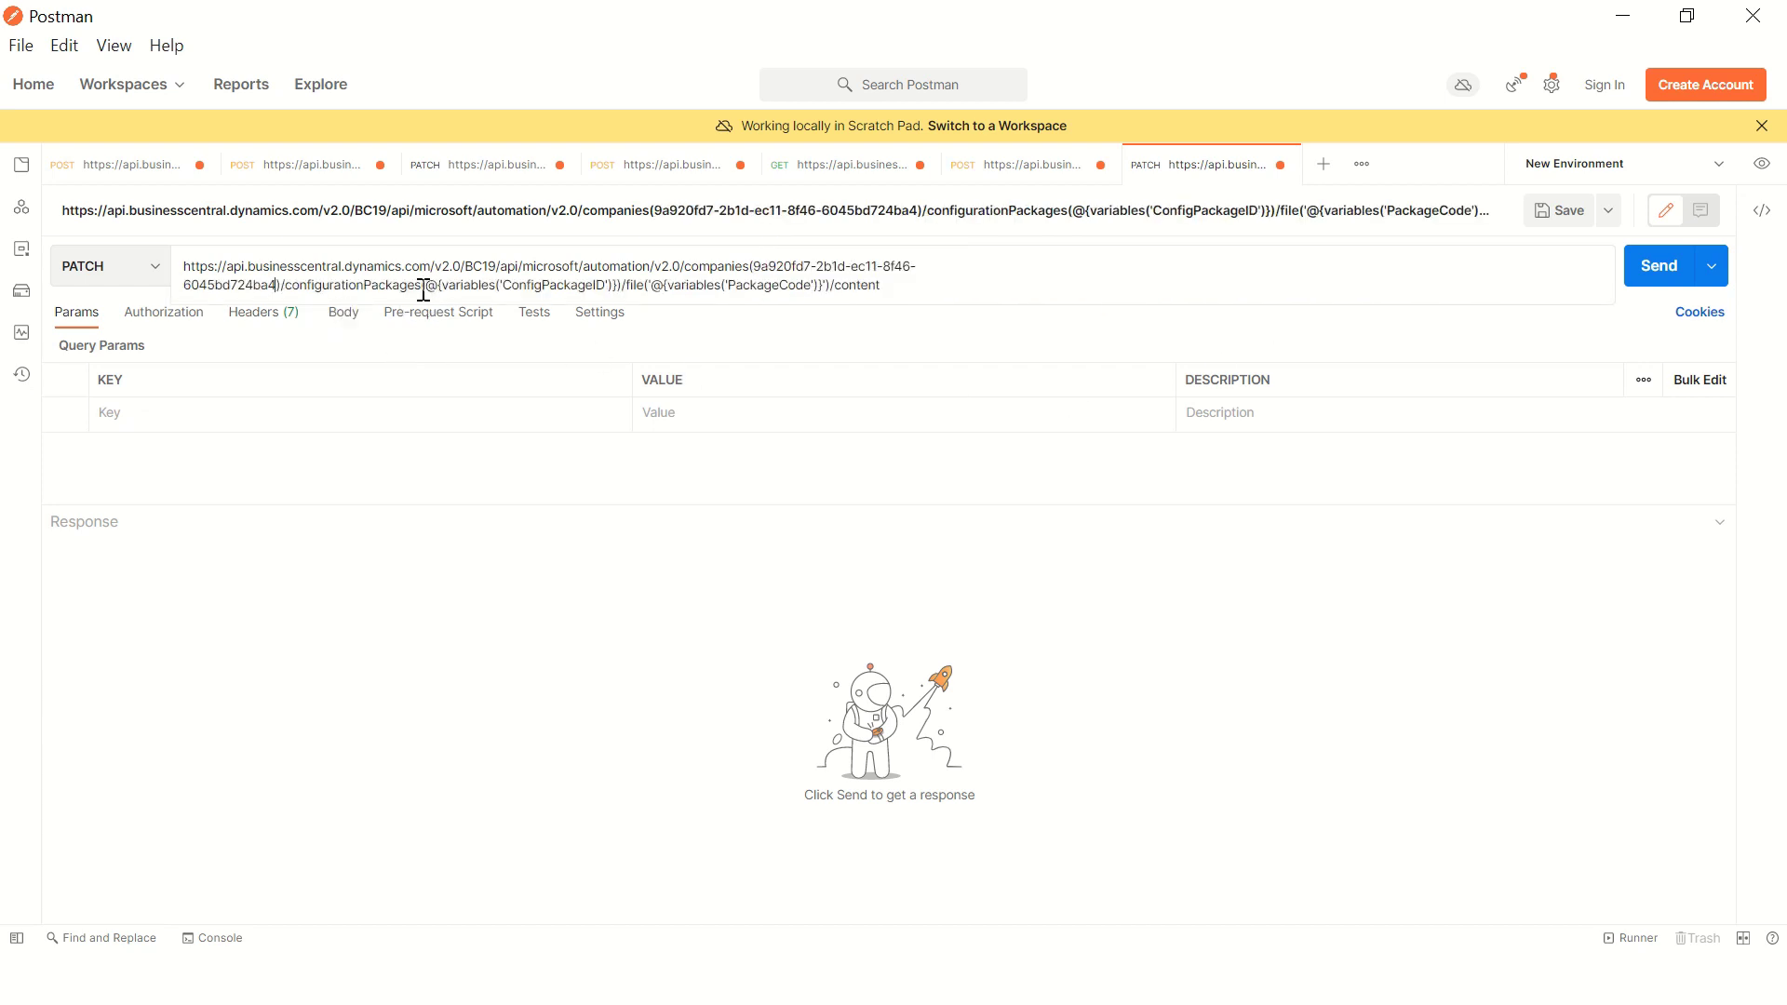
Step: Replace the ConfigPackageID placeholder in the URL with the package id 9d25d4bb-2d1d-ec11-8f46-6045bd724ba4 from the configurationPackages POST response
left_click_drag(429, 291, 623, 296)
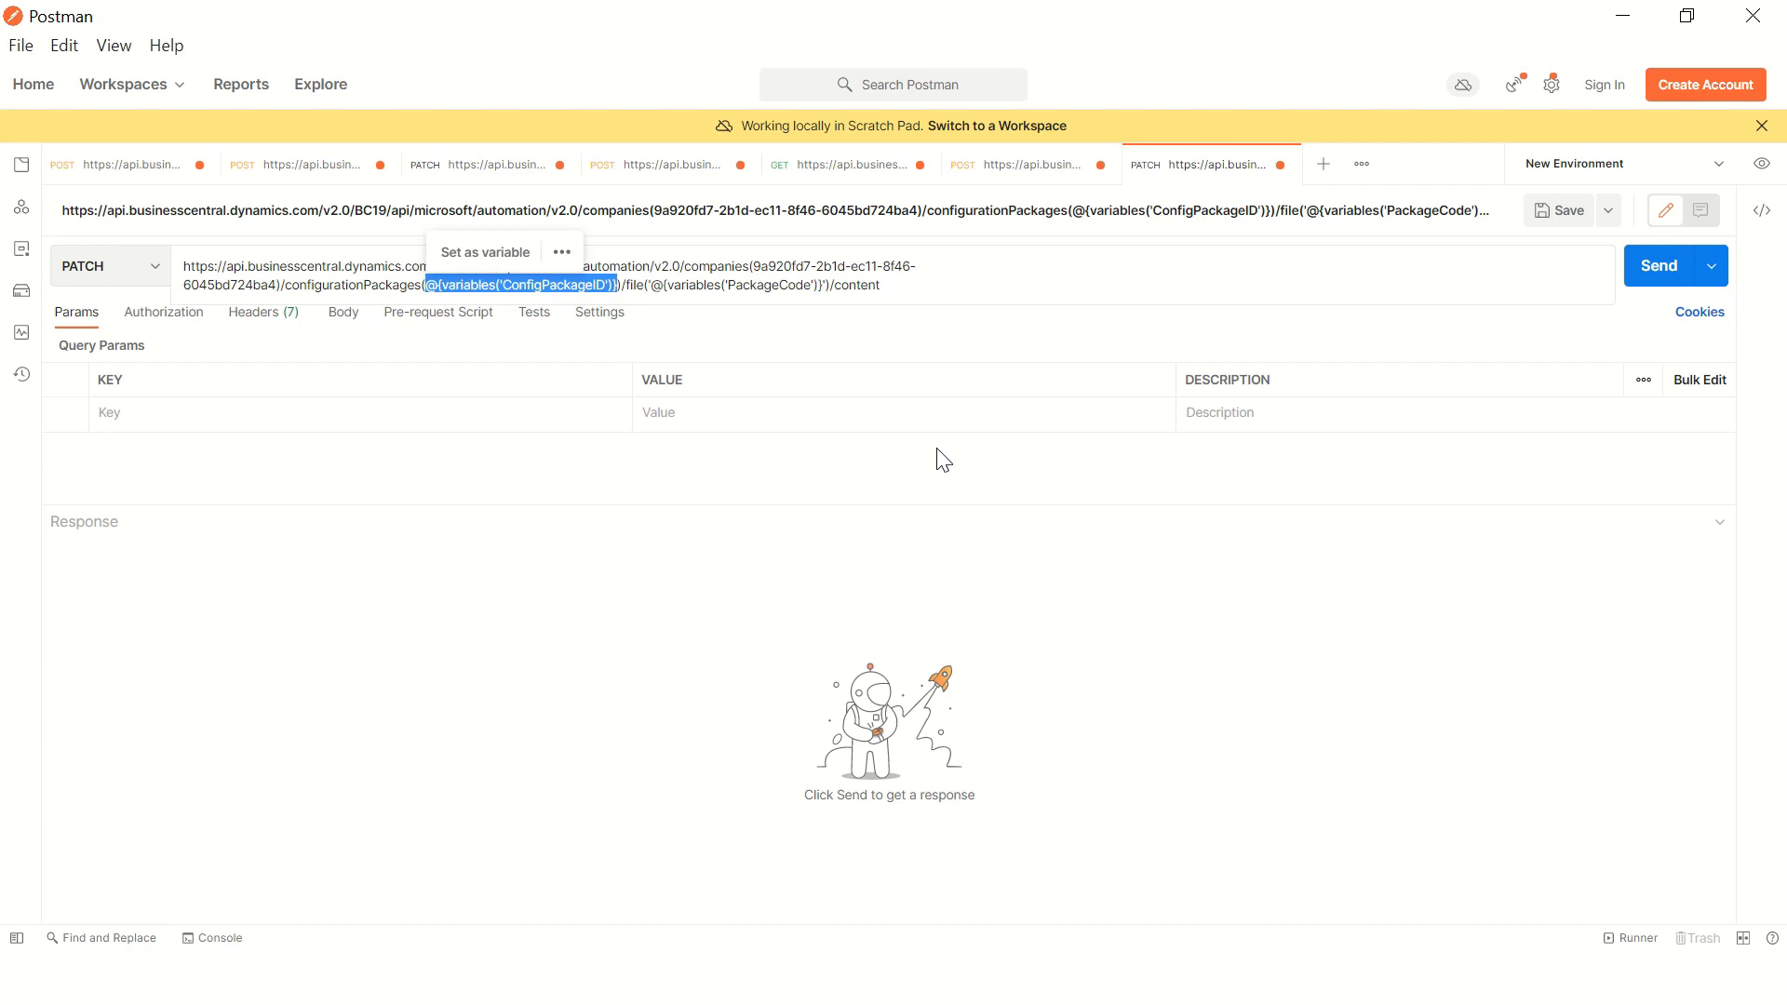
key("BackSpace")
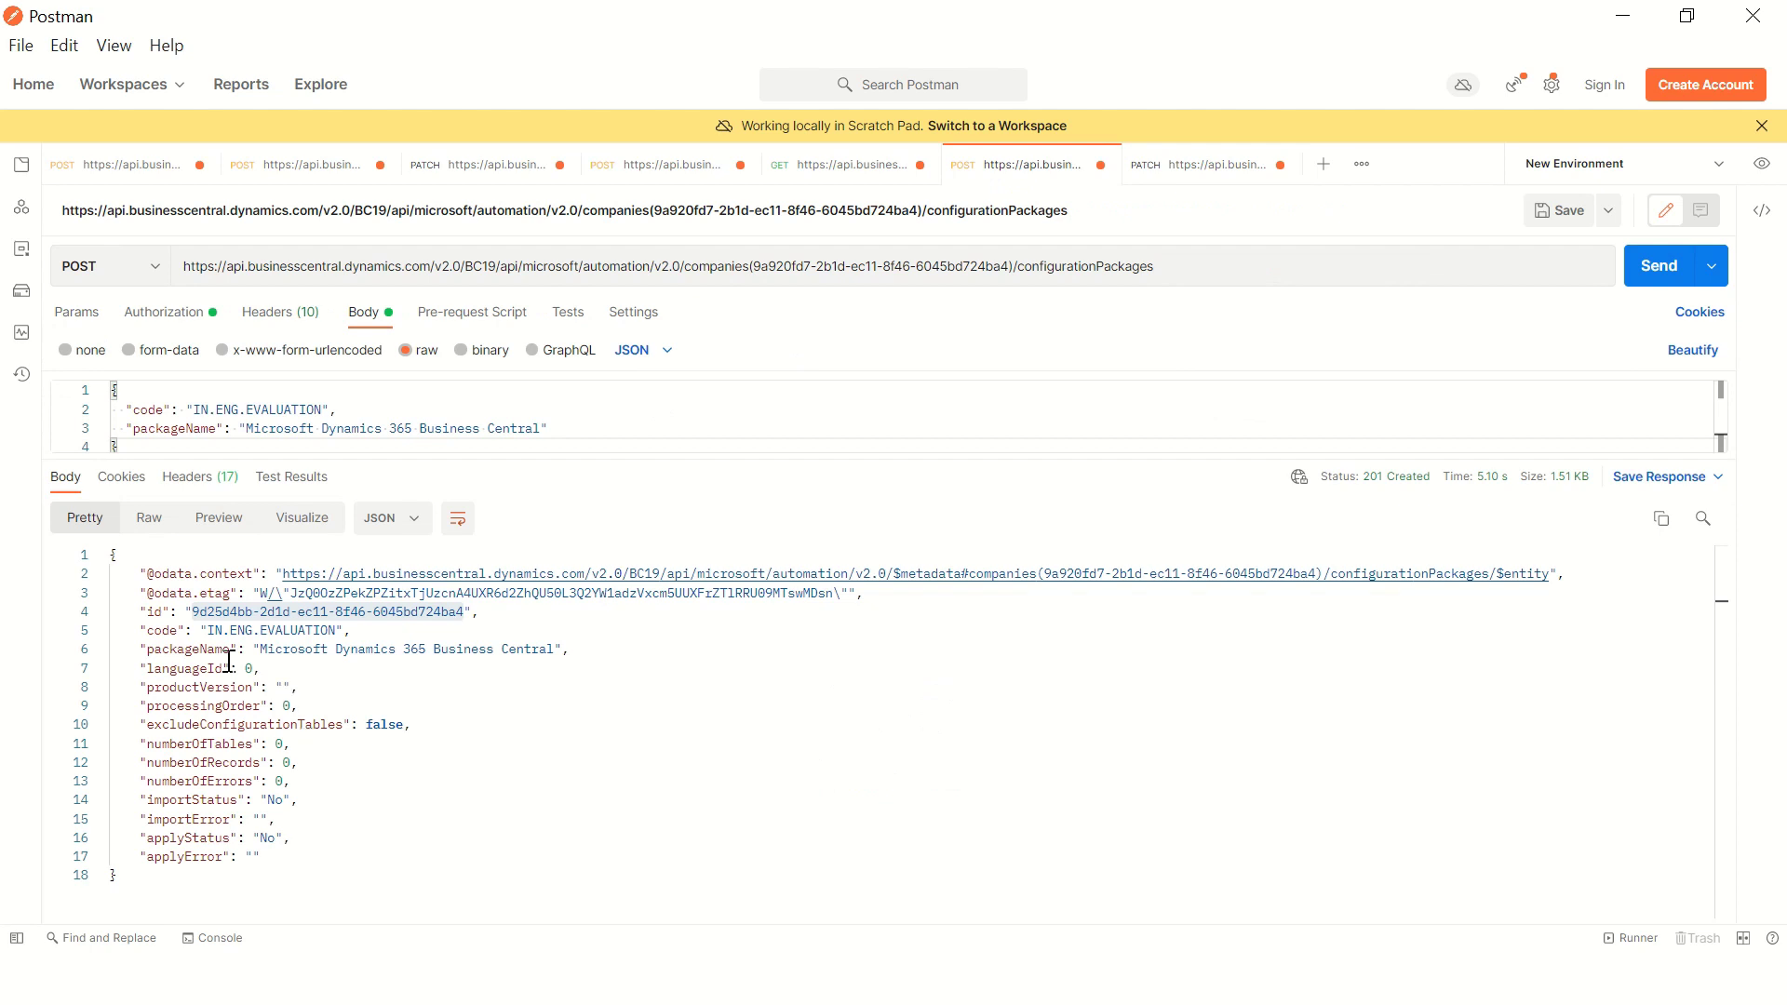
left_click_drag(203, 612, 452, 616)
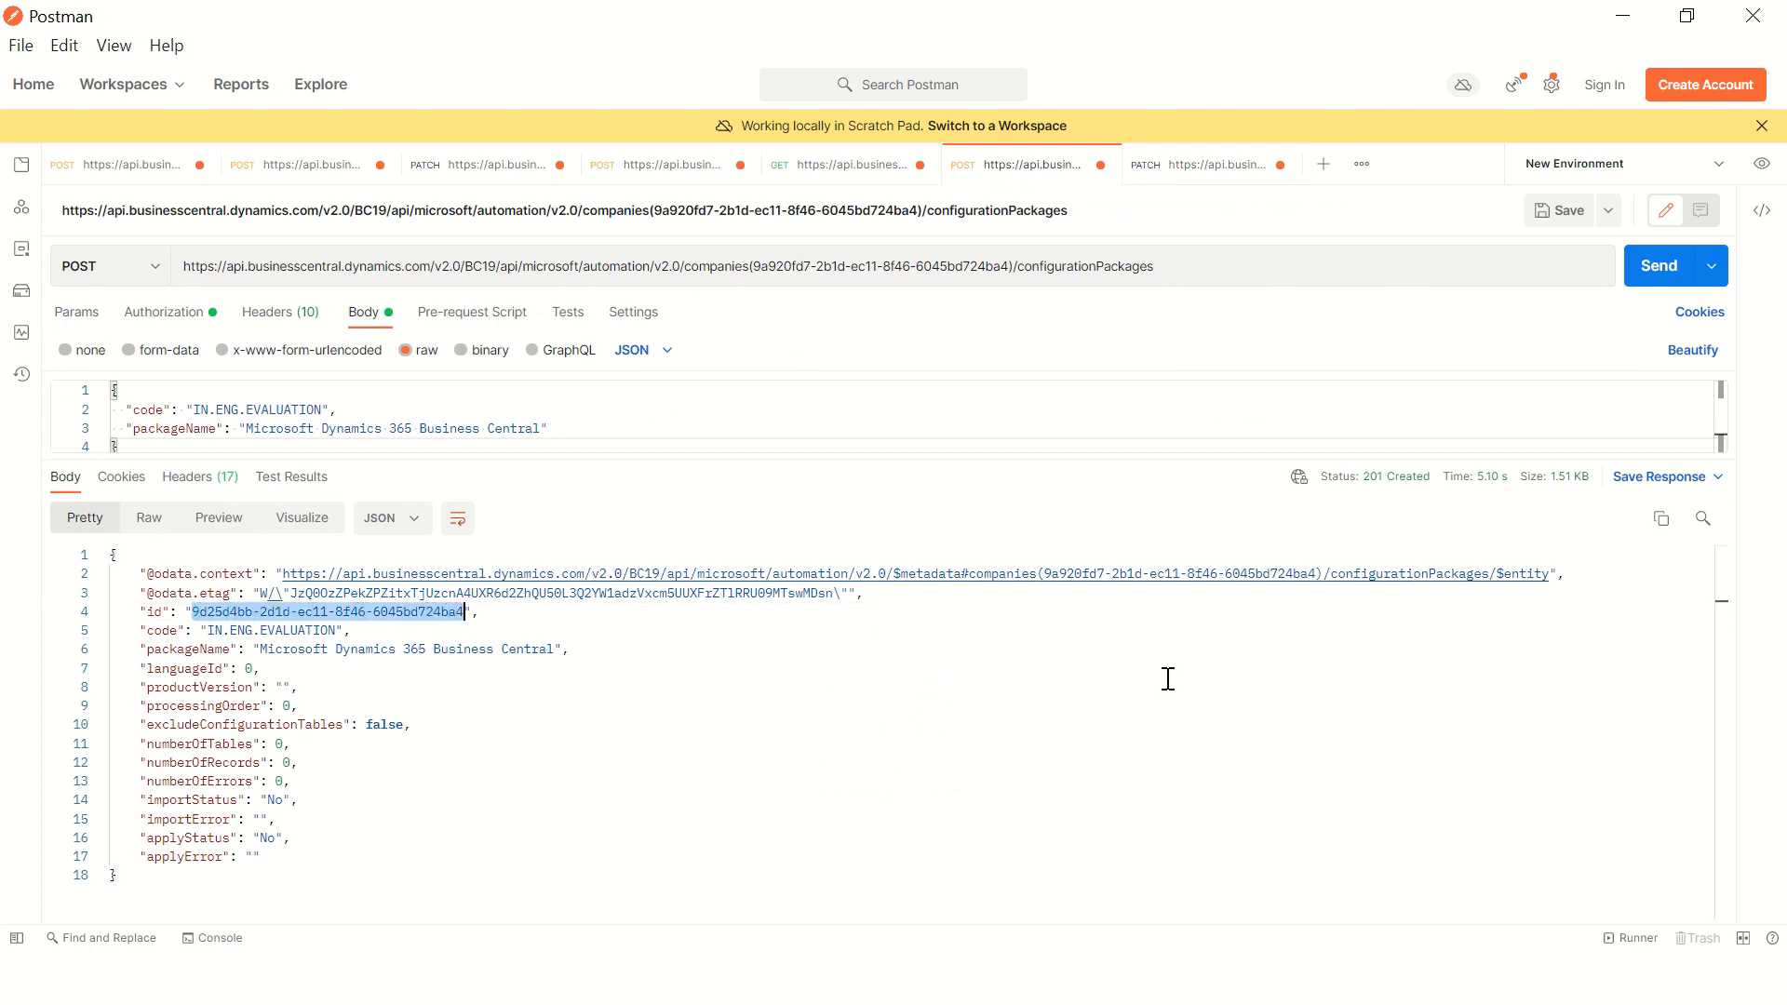
left_click(1154, 172)
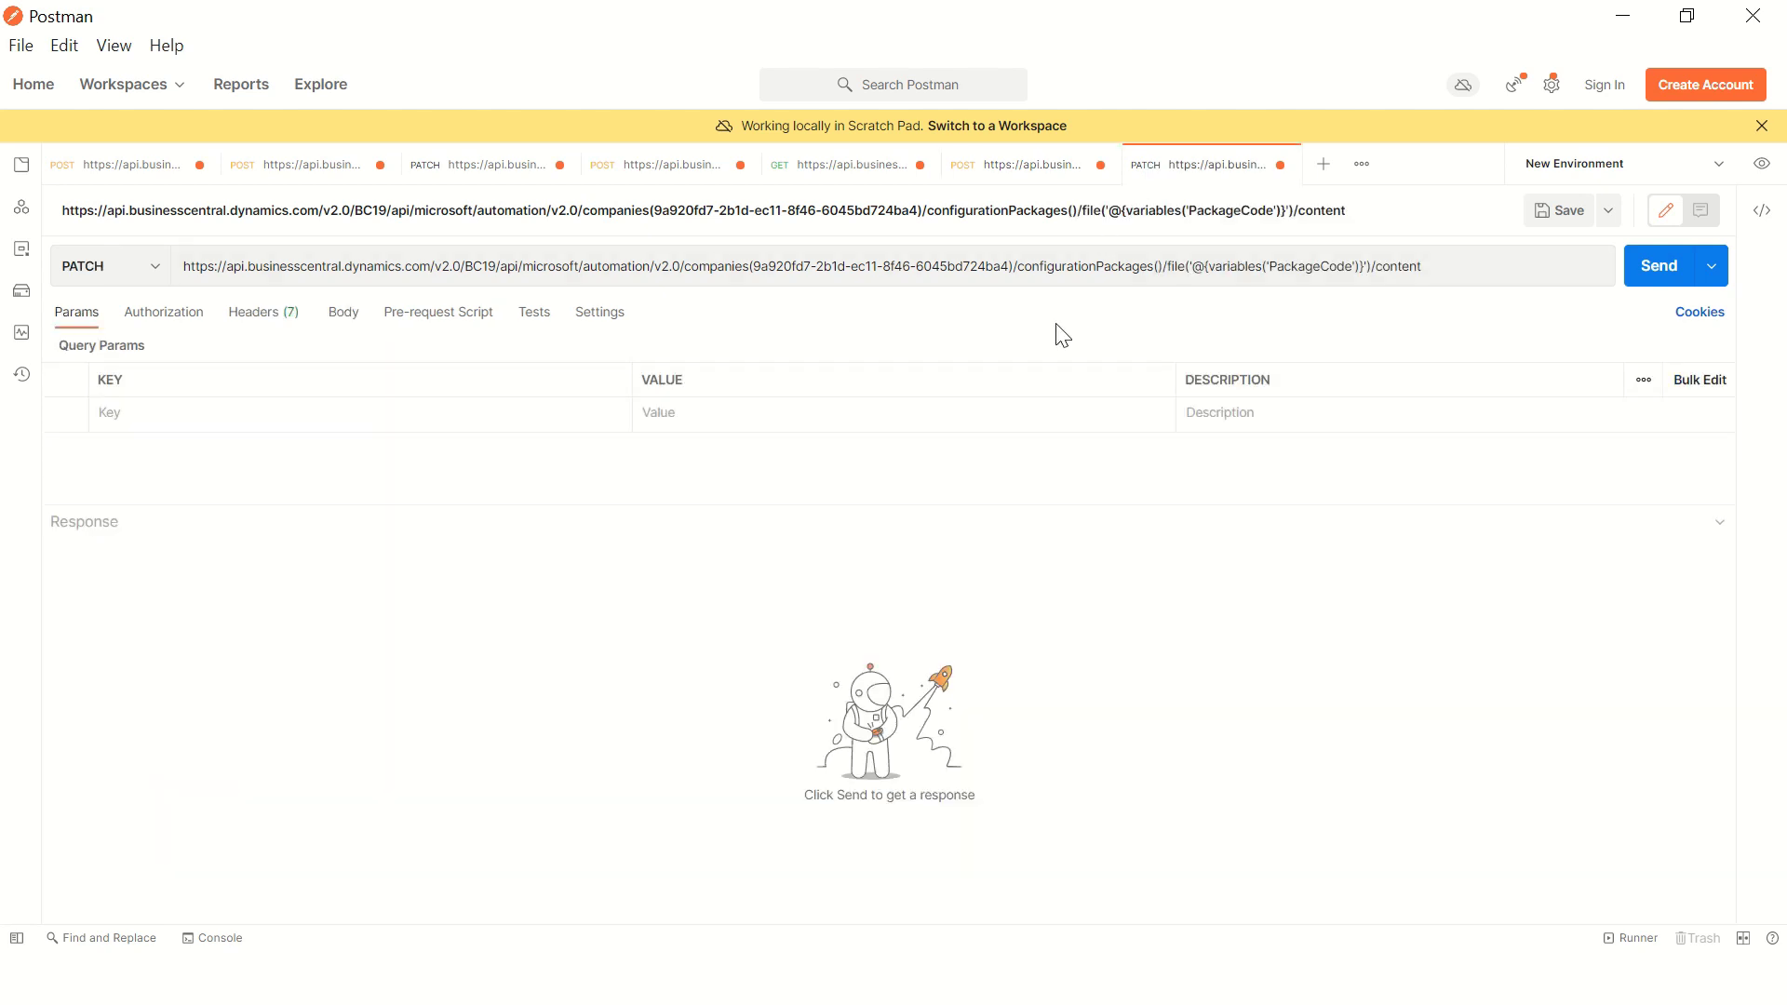
left_click(1159, 266)
type("9d25d4bb-2d1d-ec11-8f46-6045bd724ba4")
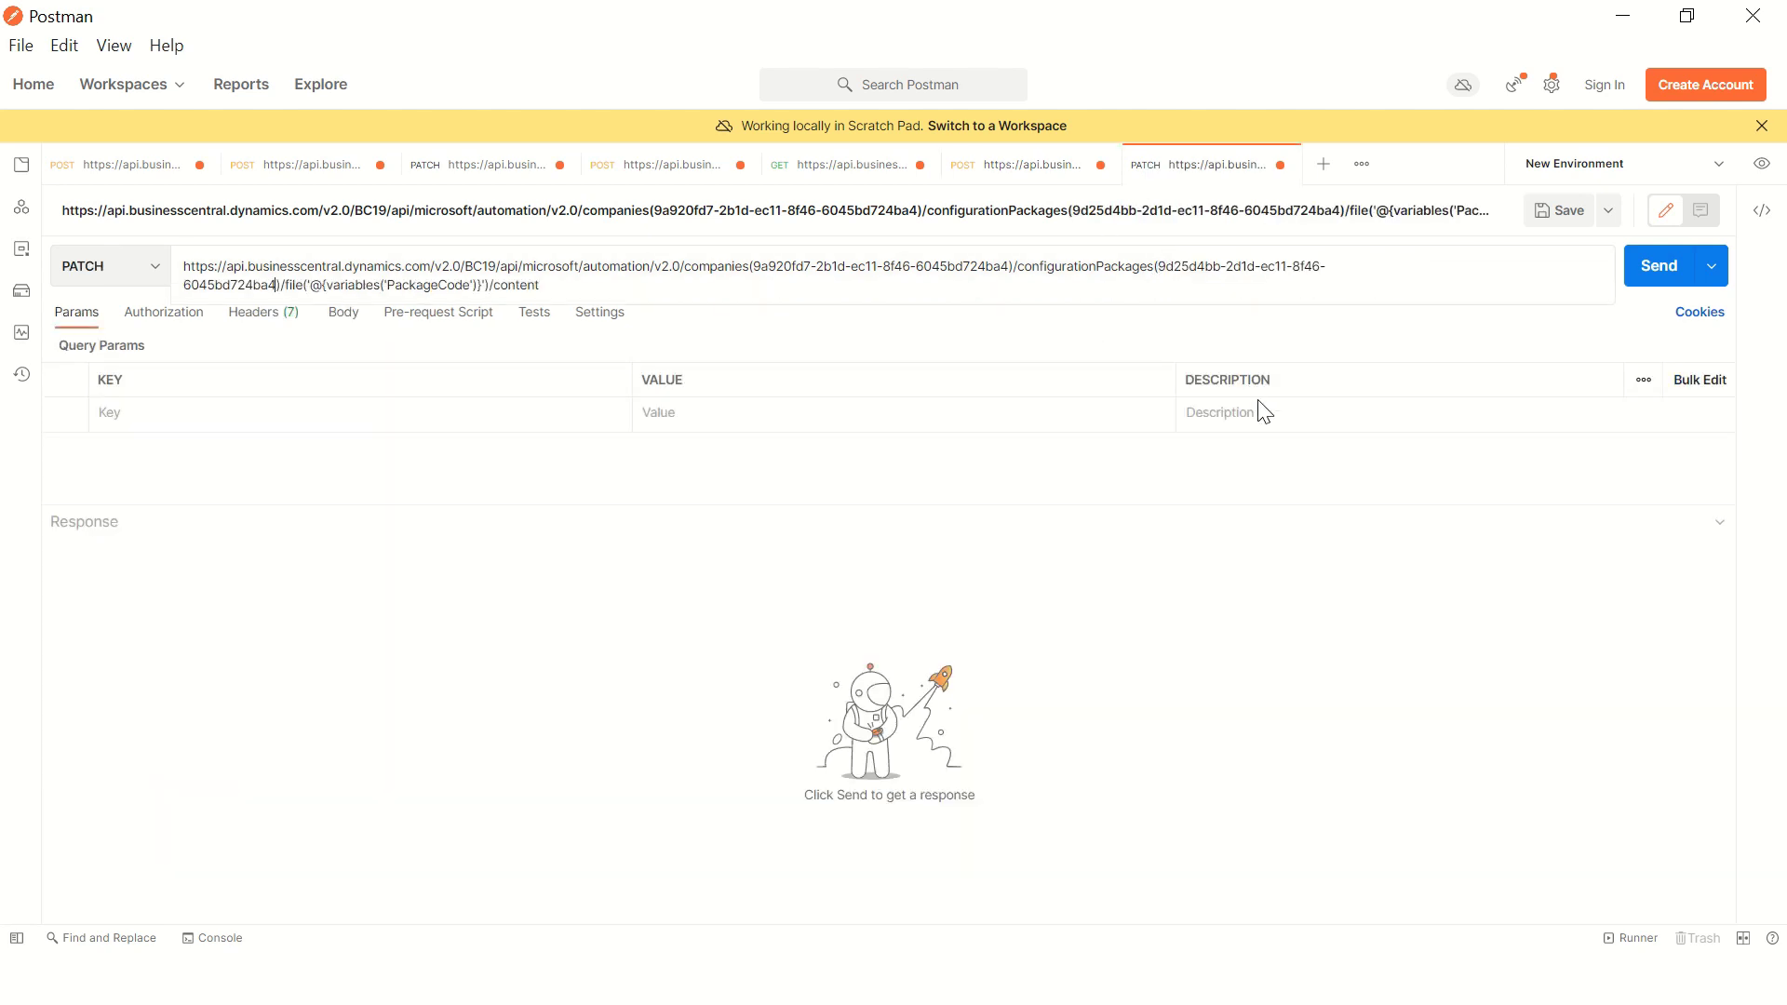
Step: Replace the PackageCode placeholder in the URL with the code IN.ENG.EVALUATION copied from the configurationPackages POST response
double_click(401, 280)
left_click(1005, 168)
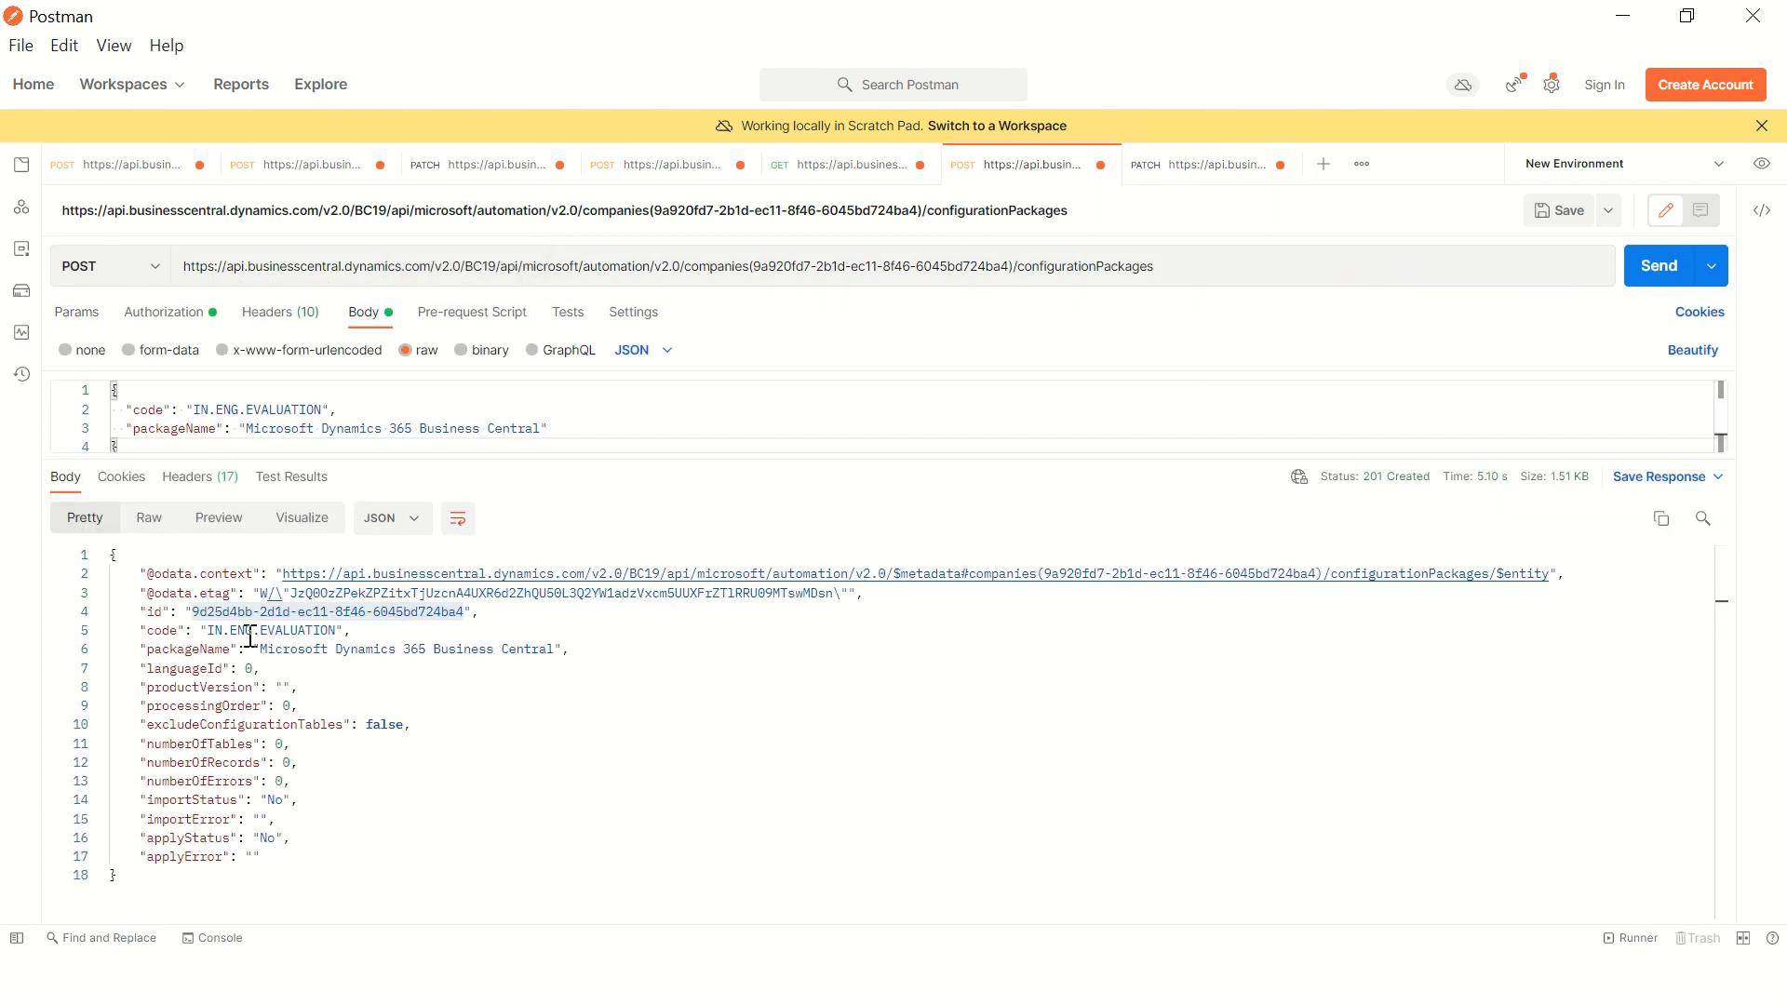
left_click_drag(209, 630, 340, 631)
key("ctrl+c")
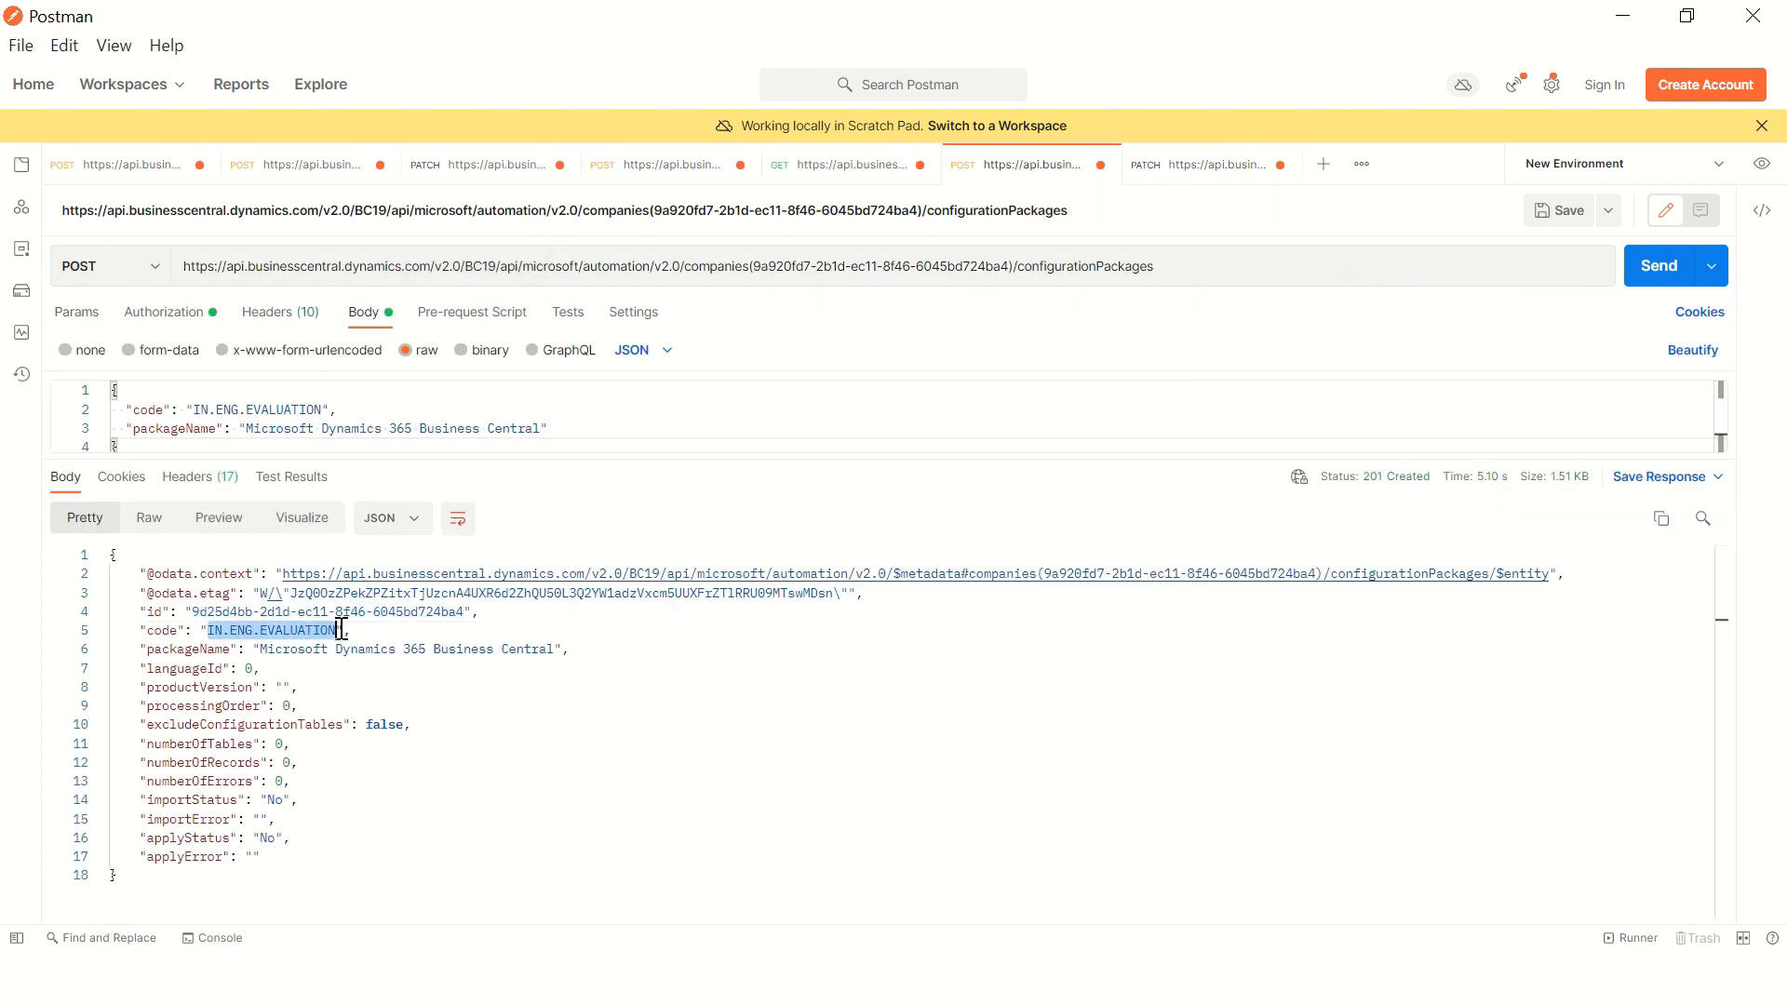
left_click(1201, 165)
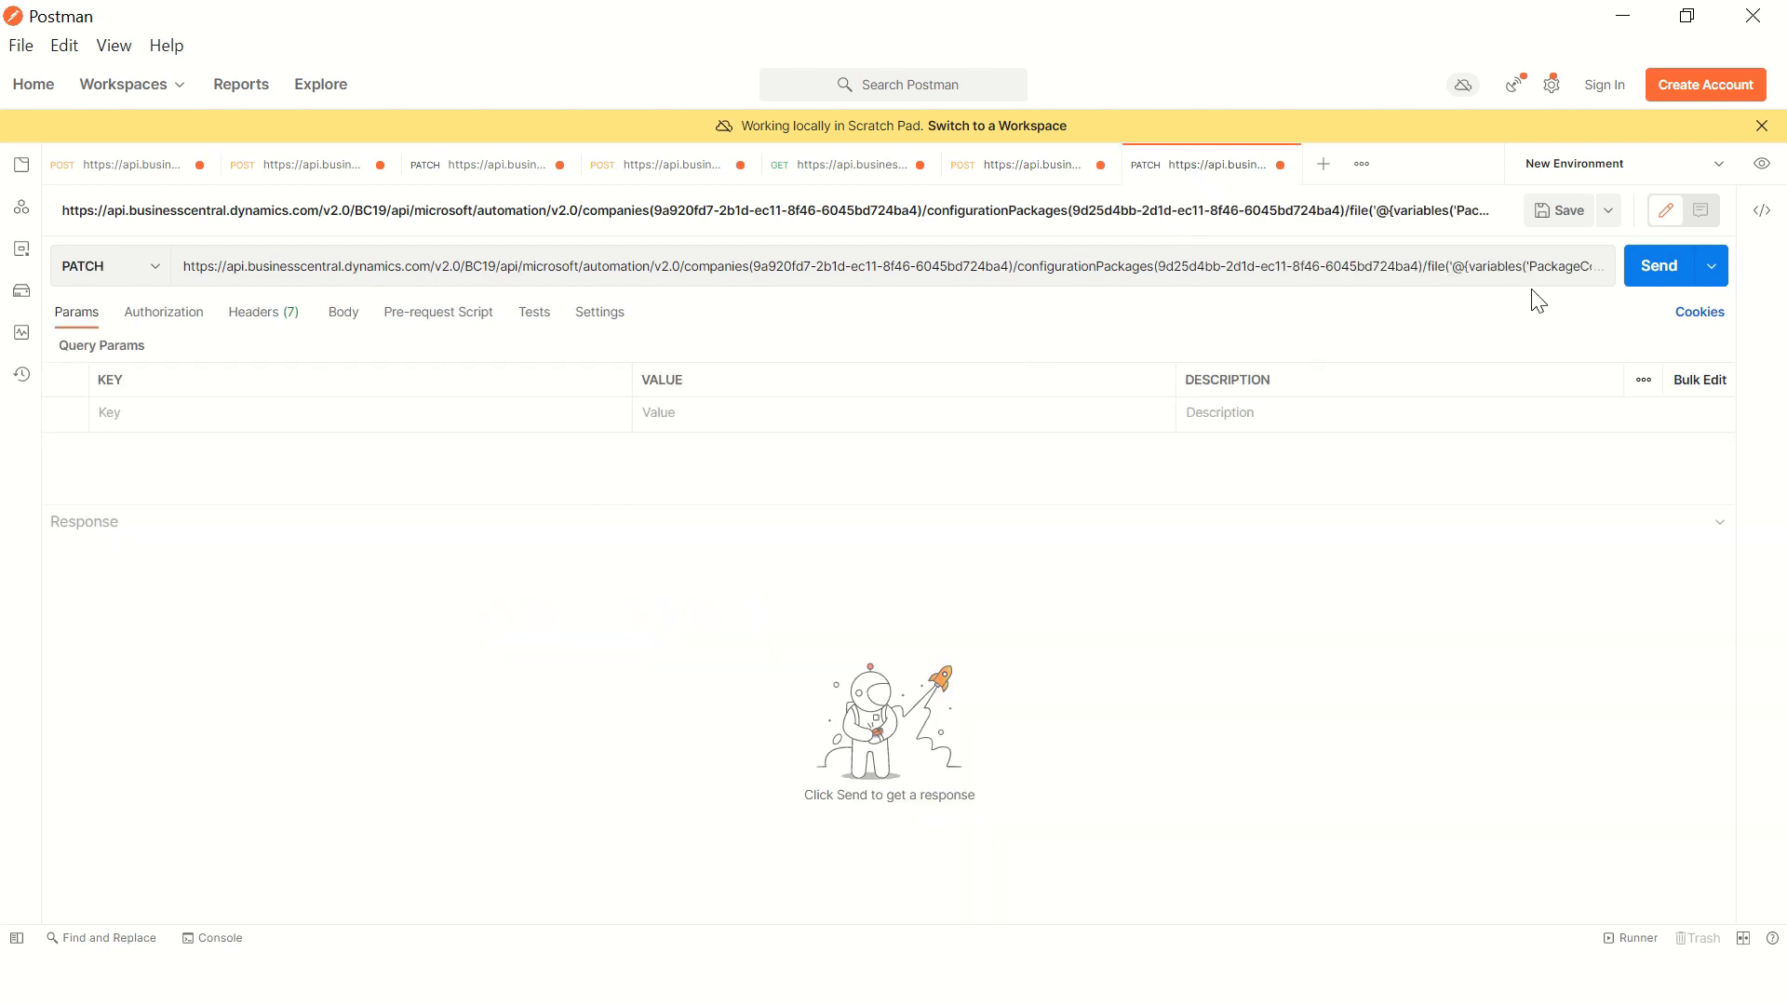
double_click(1445, 268)
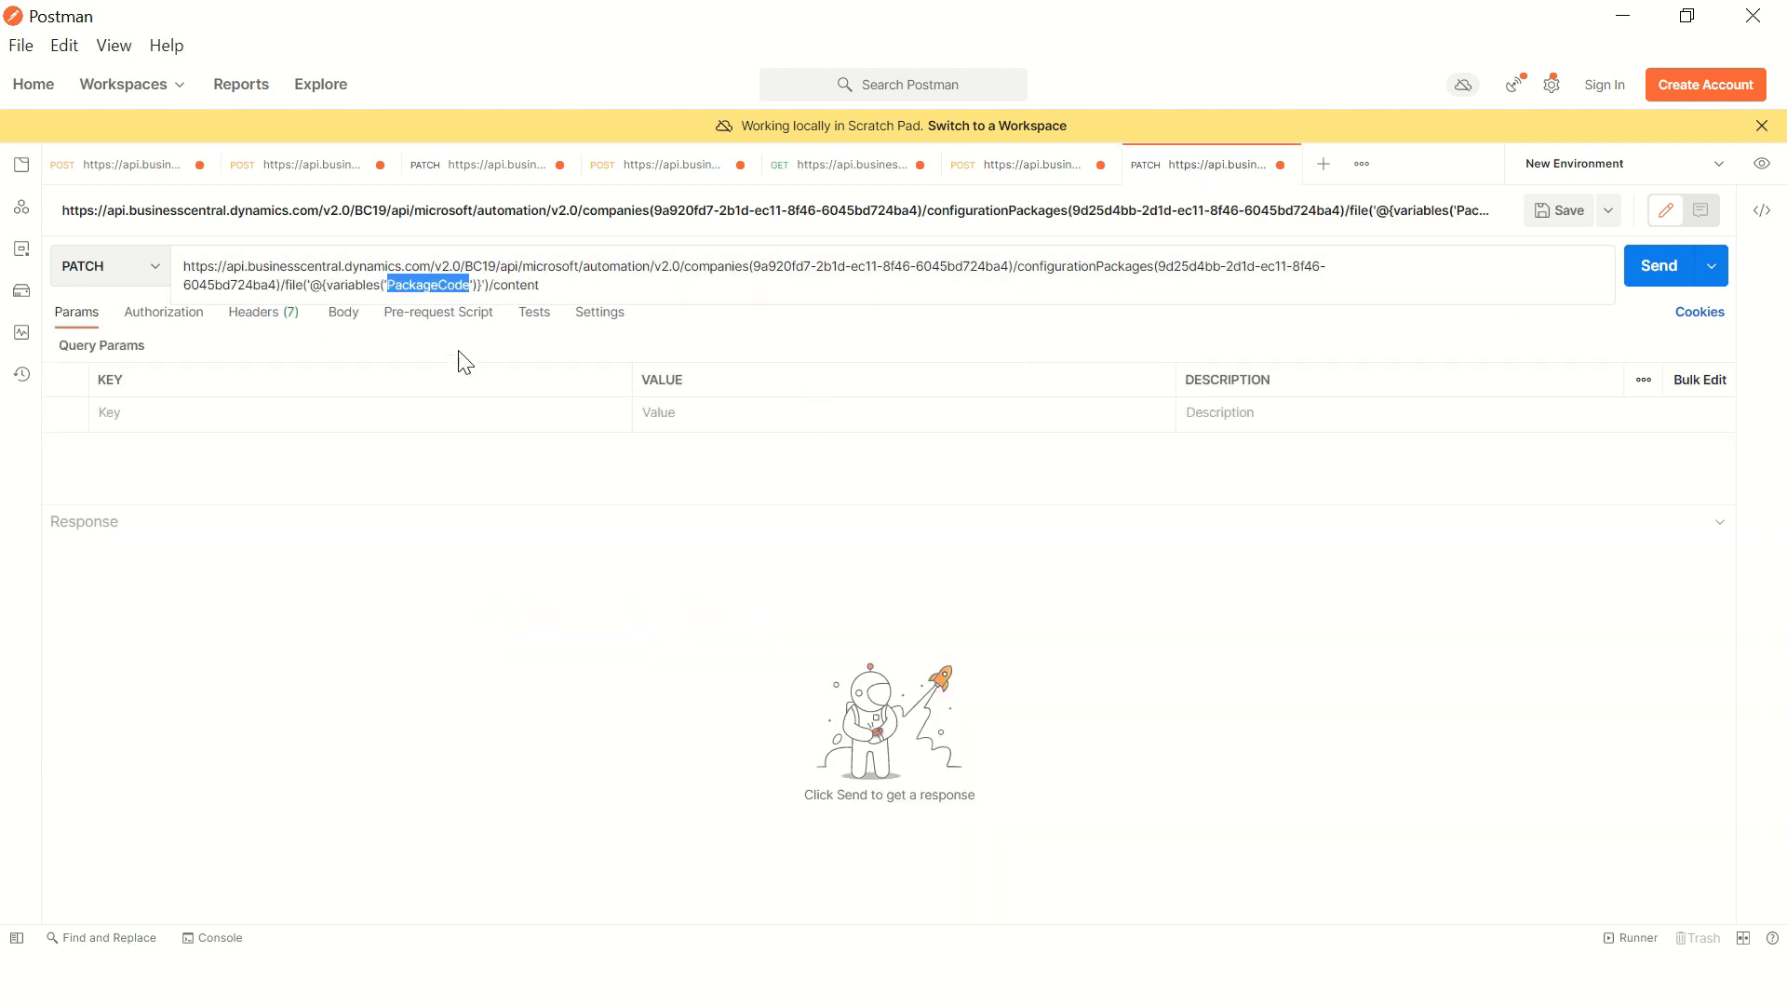
key("Right")
key("shift+Left")
key("shift+Left")
key("shift+Left")
key("shift+Left")
key("shift+Left")
key("shift+Left")
key("shift+Left")
key("shift+Left")
key("shift+Left")
key("shift+Left")
key("shift+Left")
key("shift+Left")
key("shift+Left")
key("shift+Left")
key("shift+Left")
key("shift+Left")
key("shift+Left")
key("shift+Left")
key("shift+Left")
key("shift+Left")
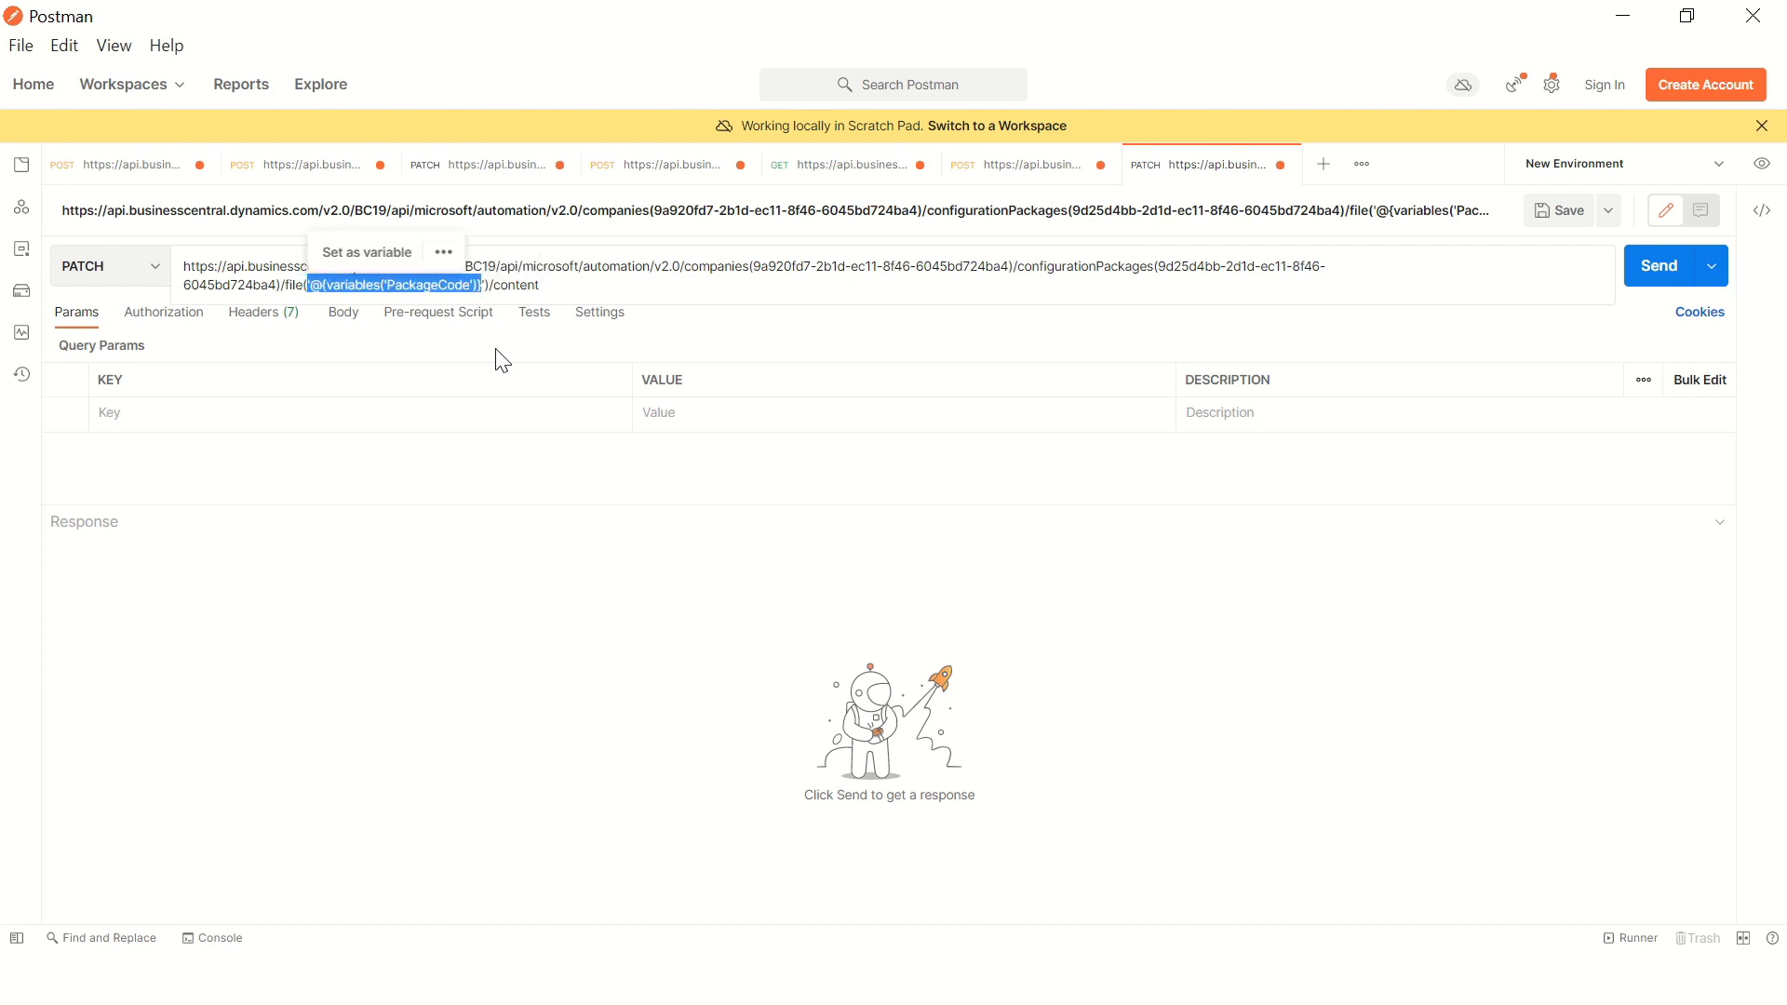
key("BackSpace")
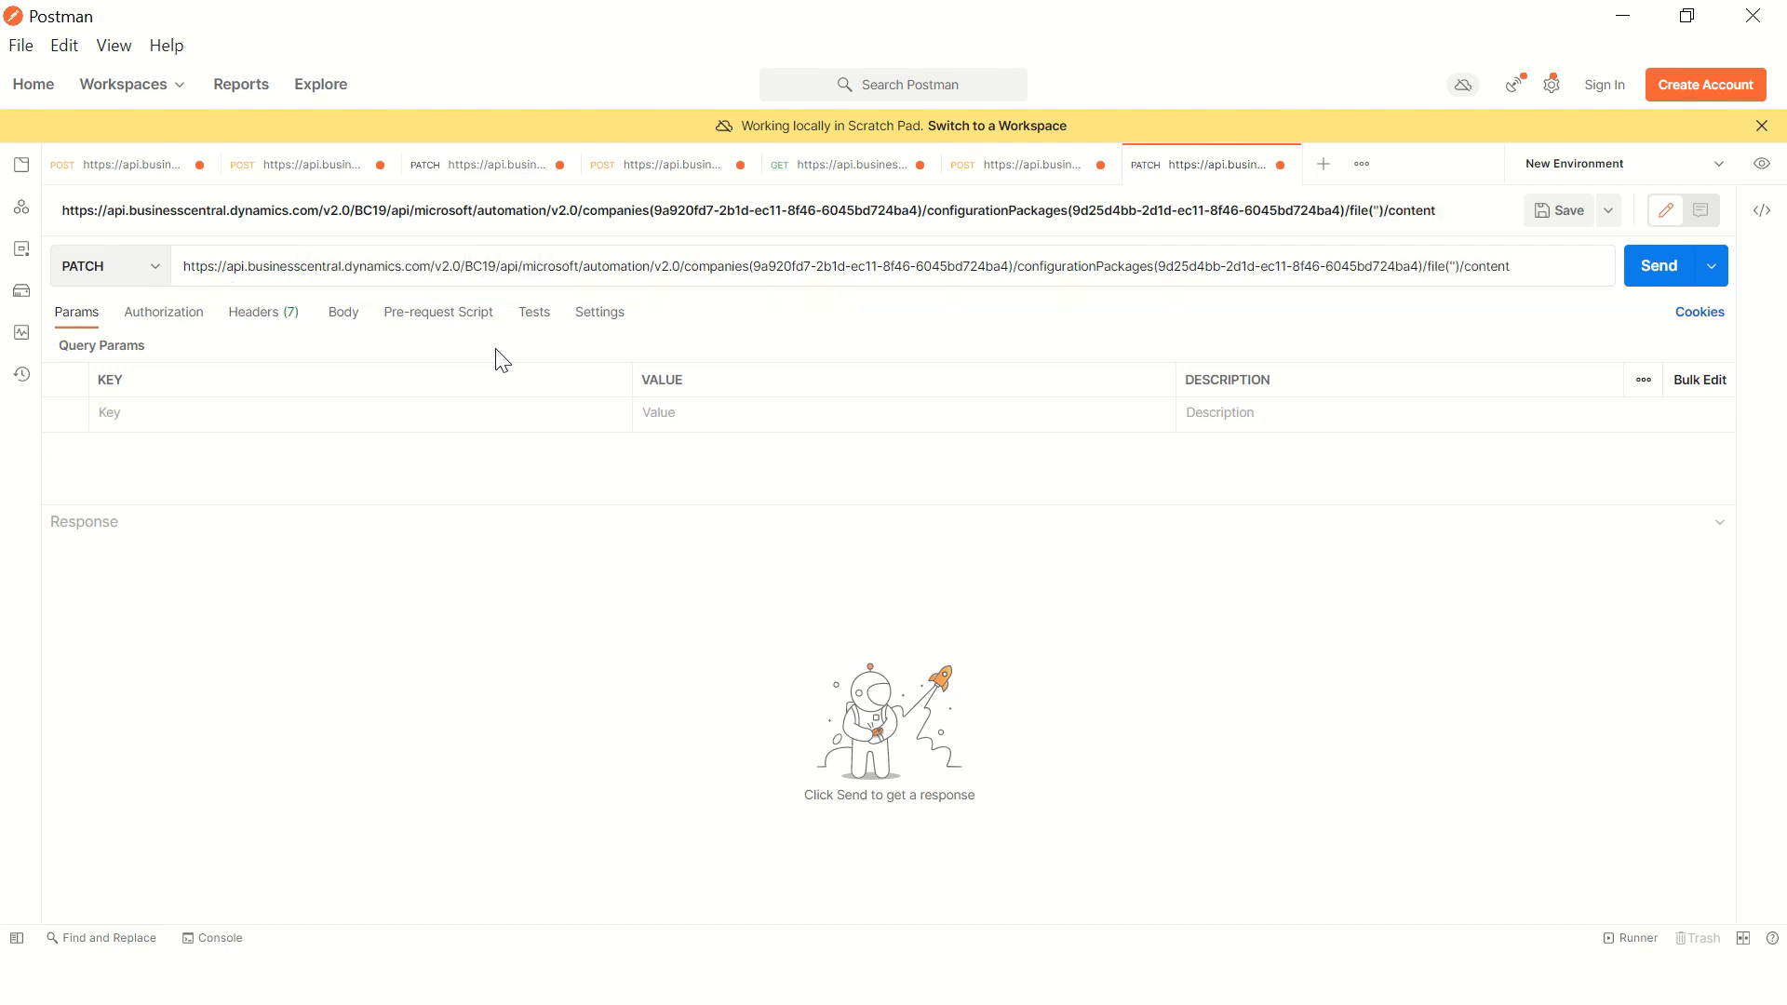
key("ctrl+v")
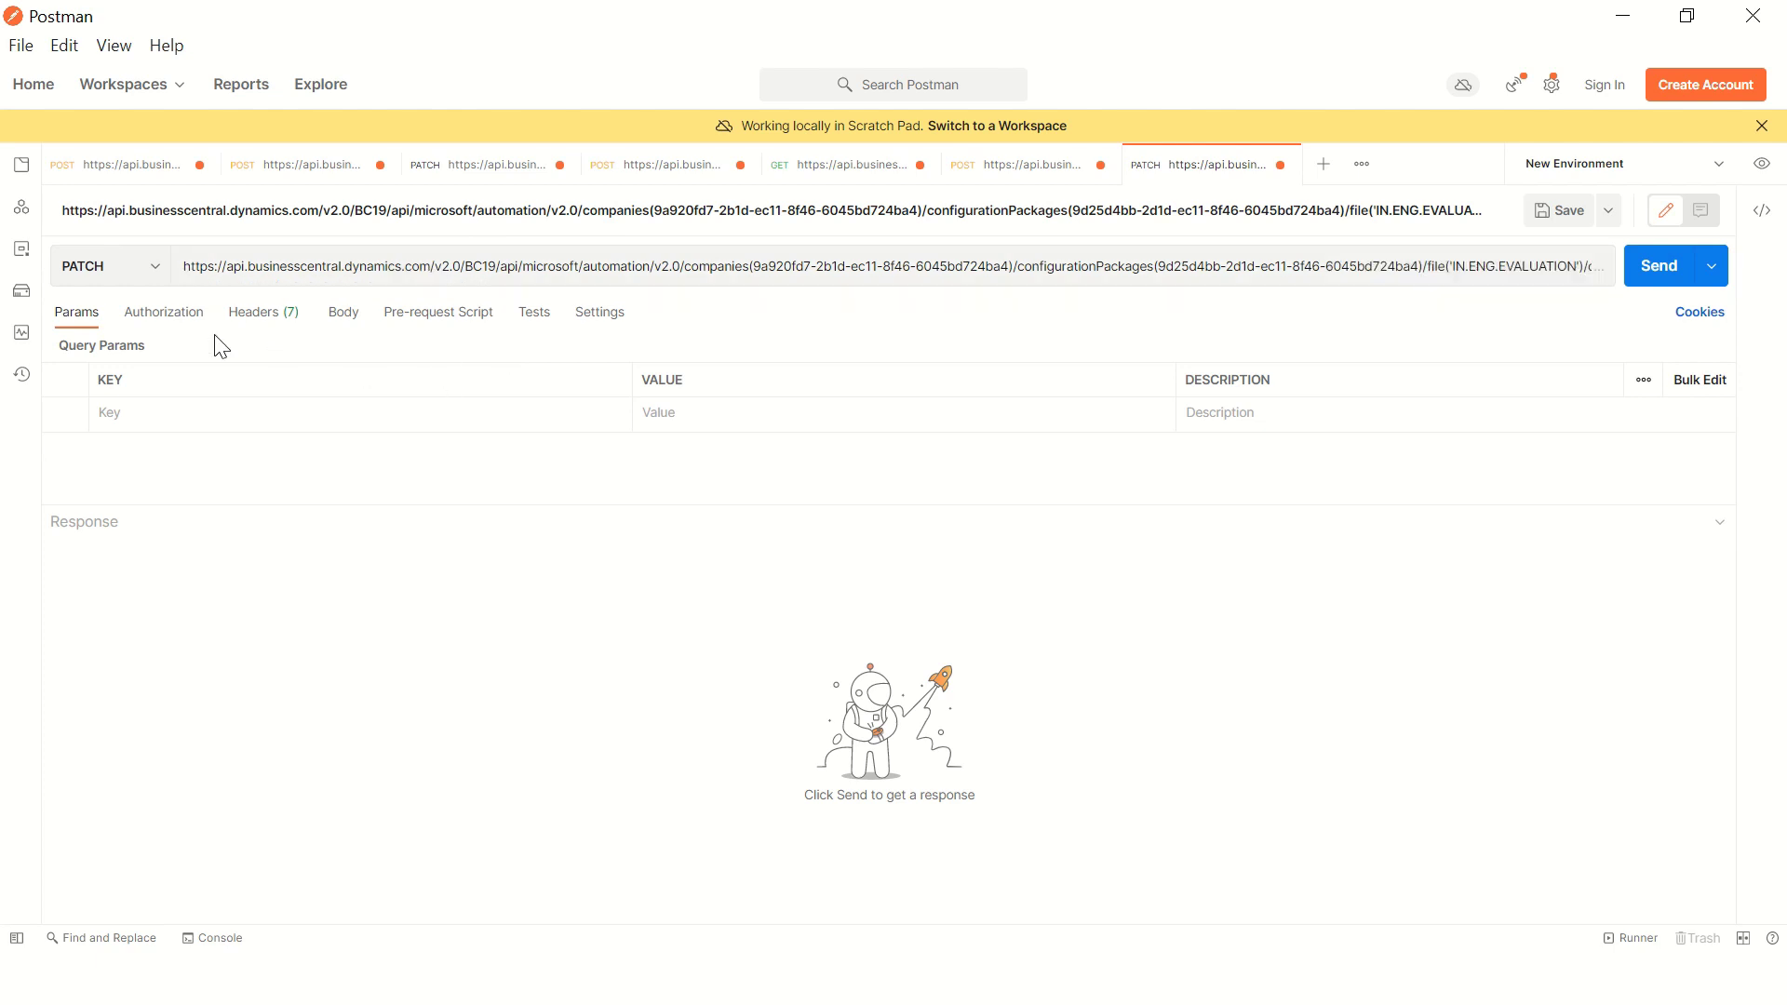
Step: Set the PATCH request's authorization to OAuth 2.0, then generate a new access token and apply it to the request
left_click(186, 316)
left_click(279, 373)
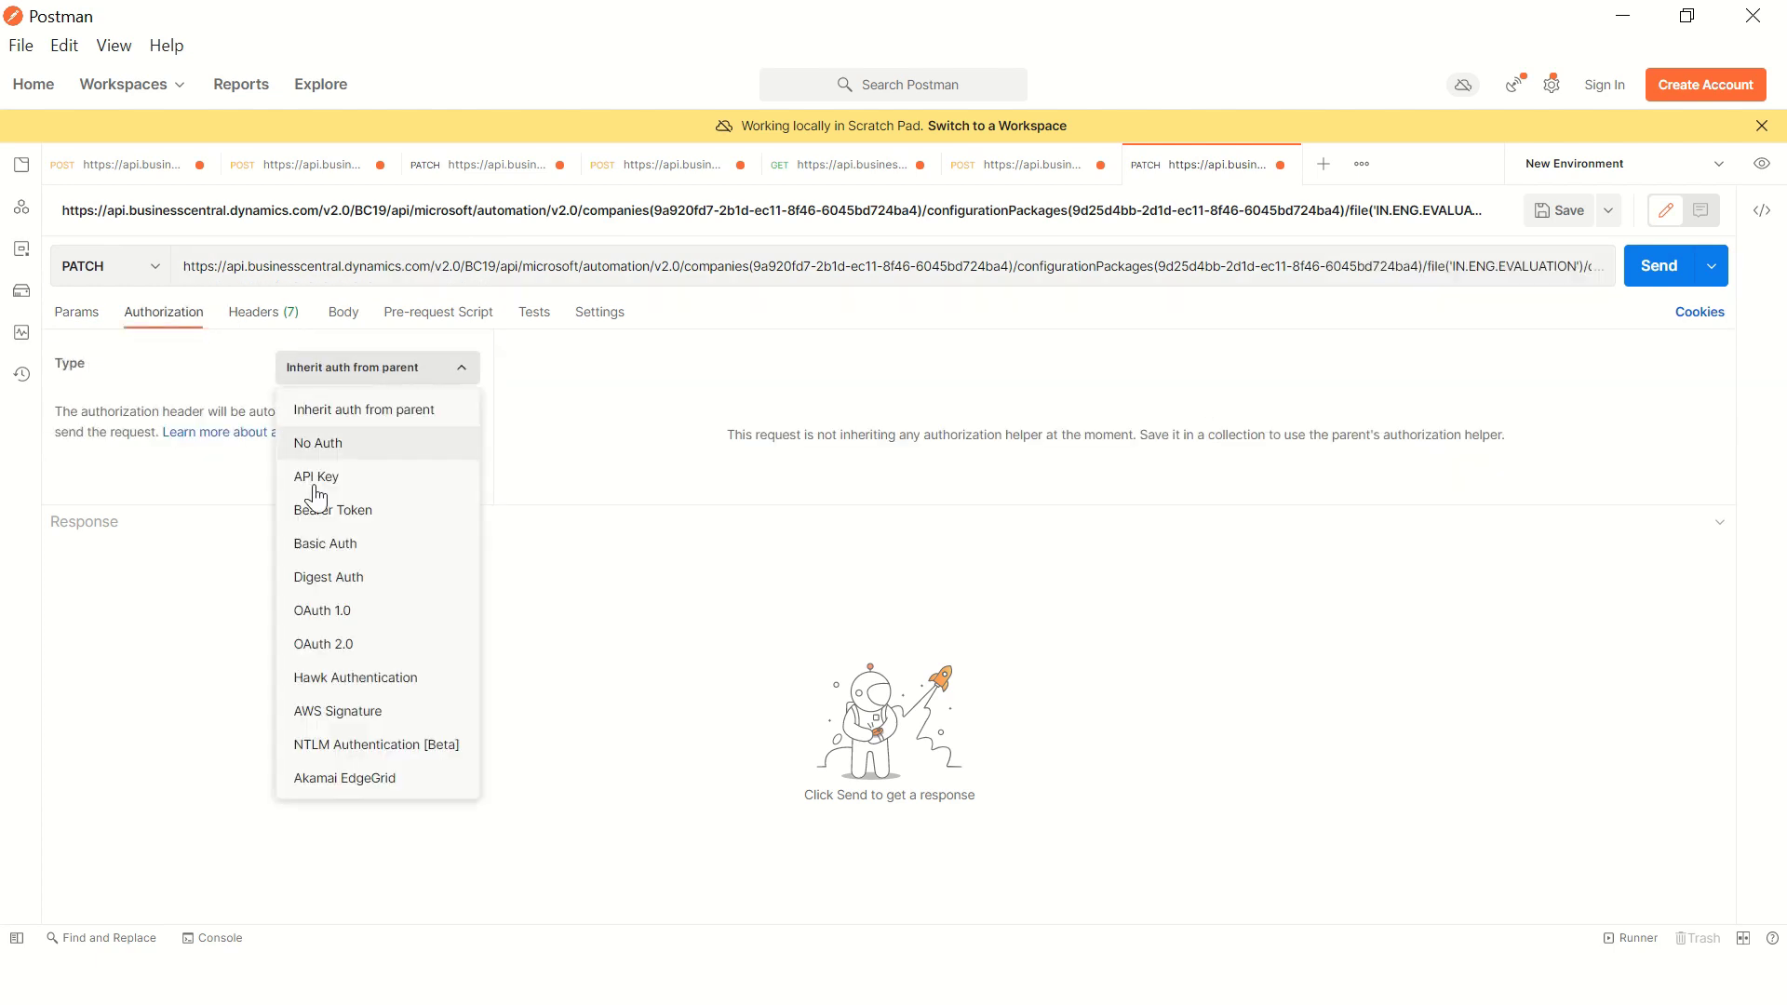
left_click(330, 654)
scroll(726, 475, "down", 5)
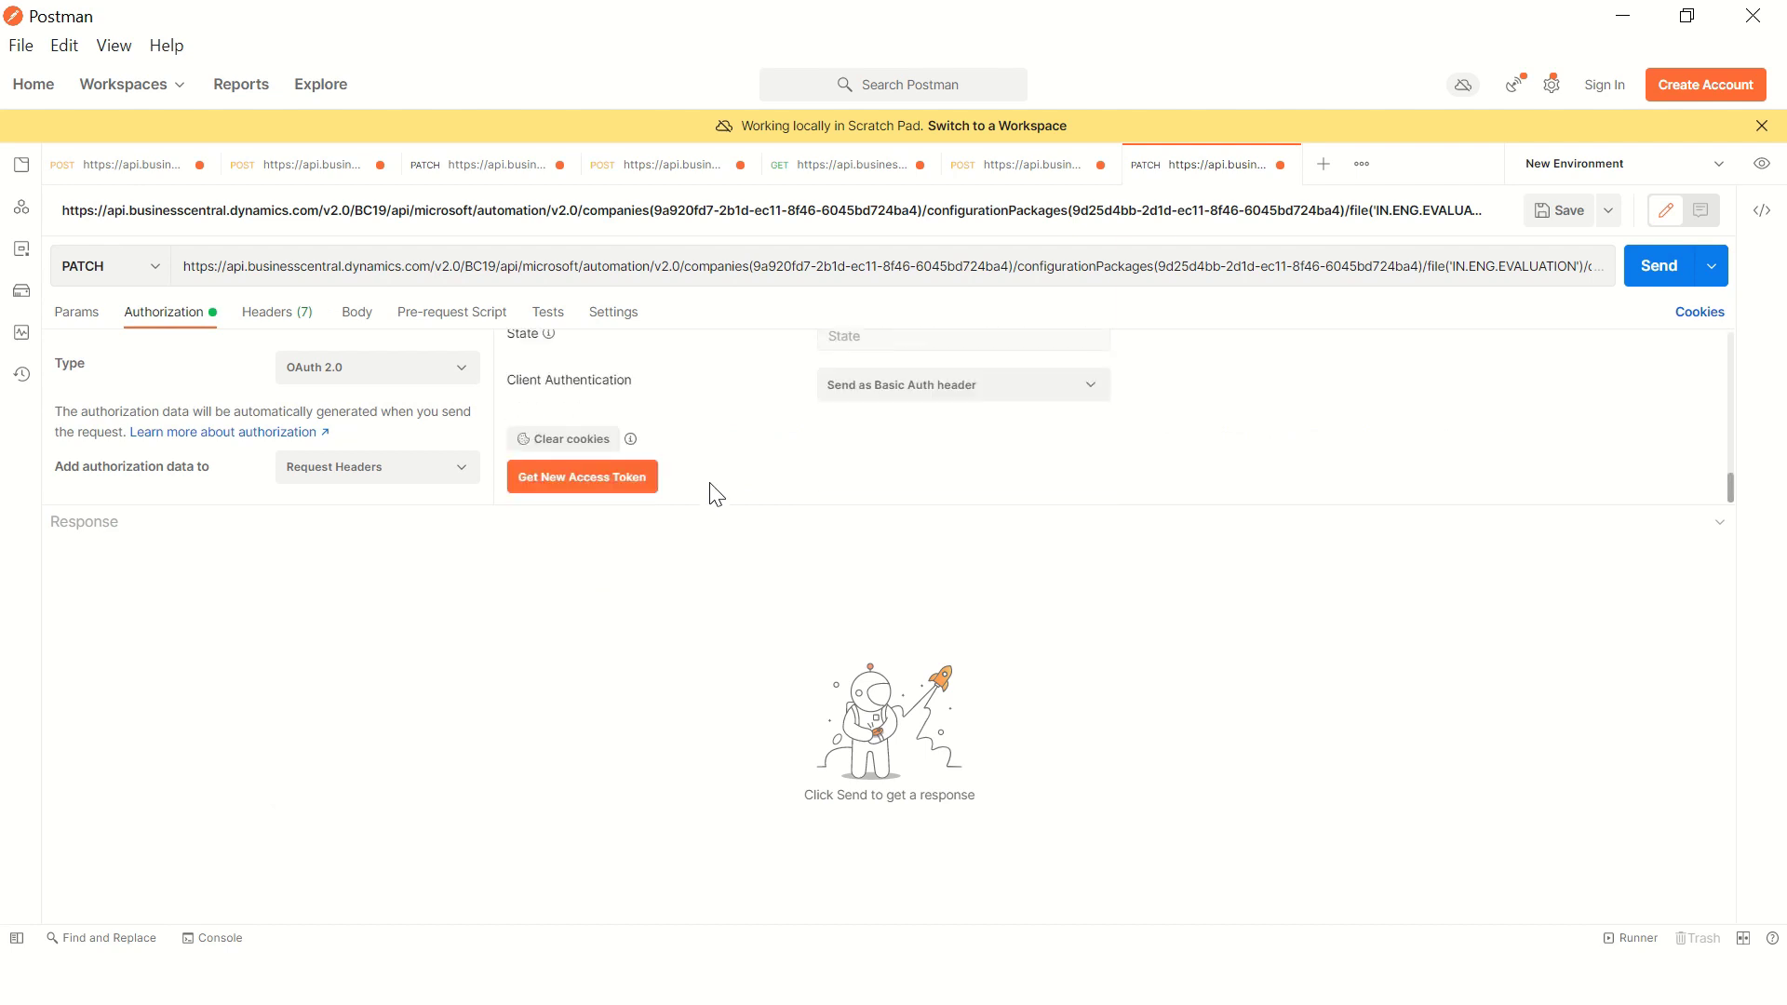
left_click(596, 480)
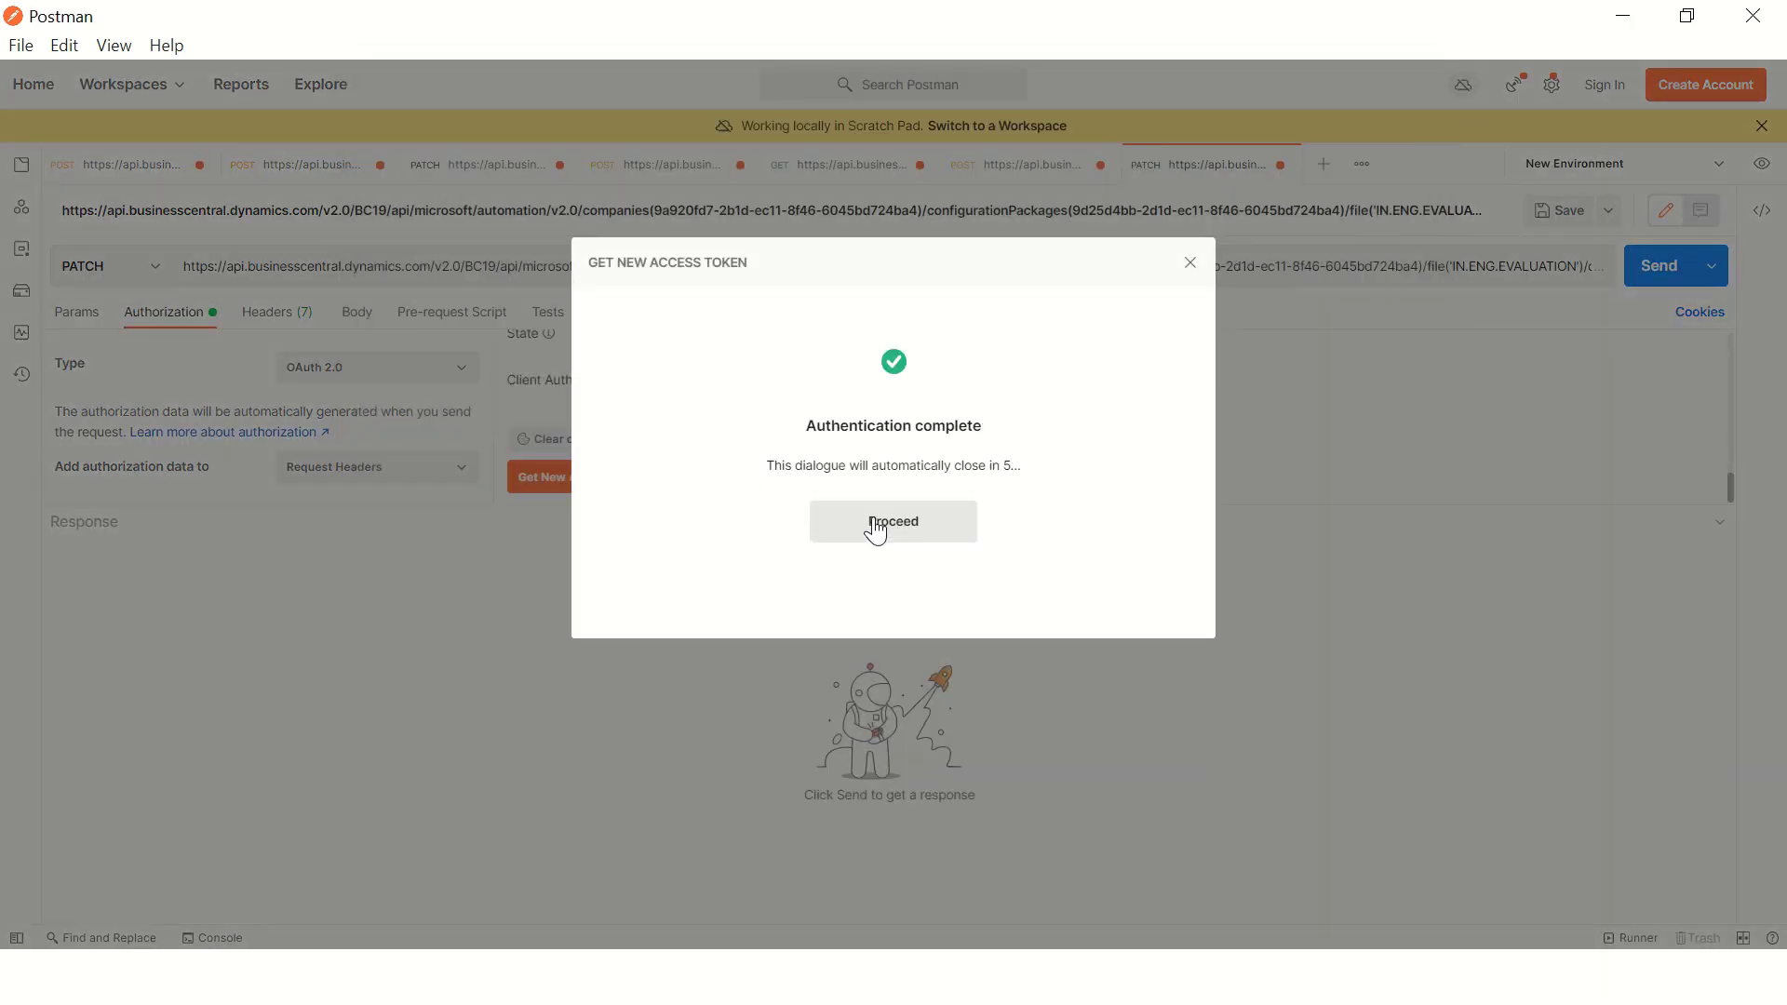
left_click(875, 523)
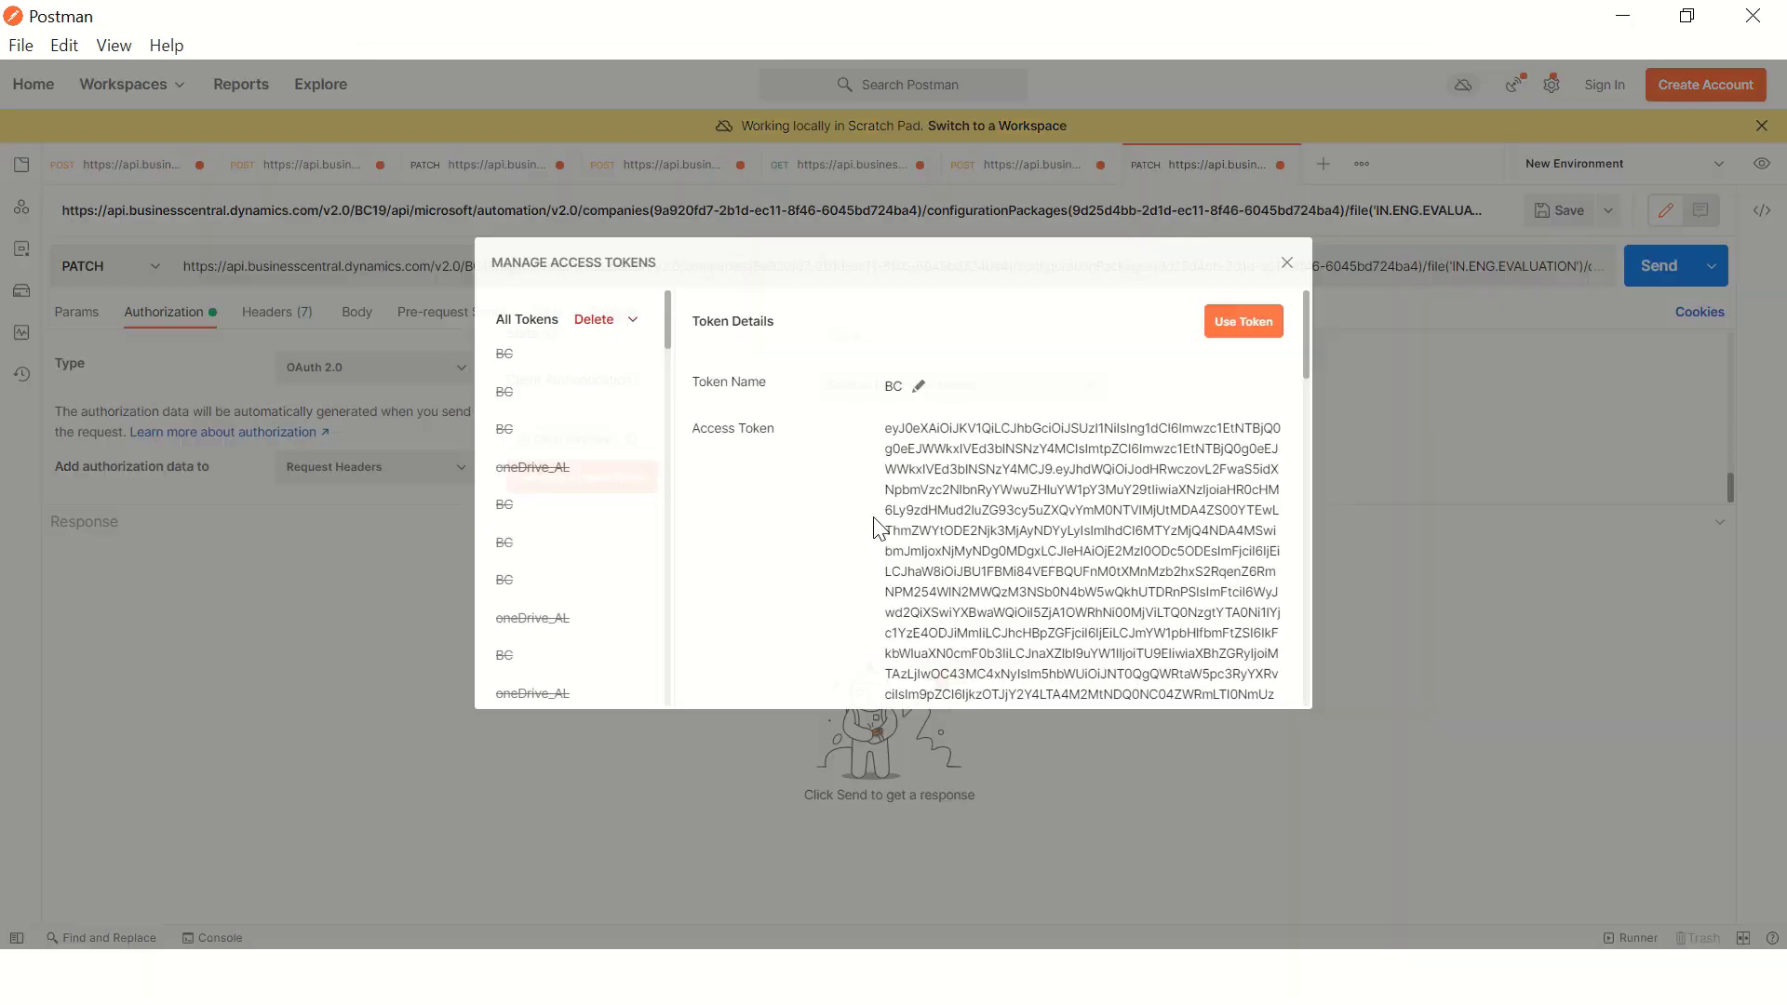
left_click(1243, 326)
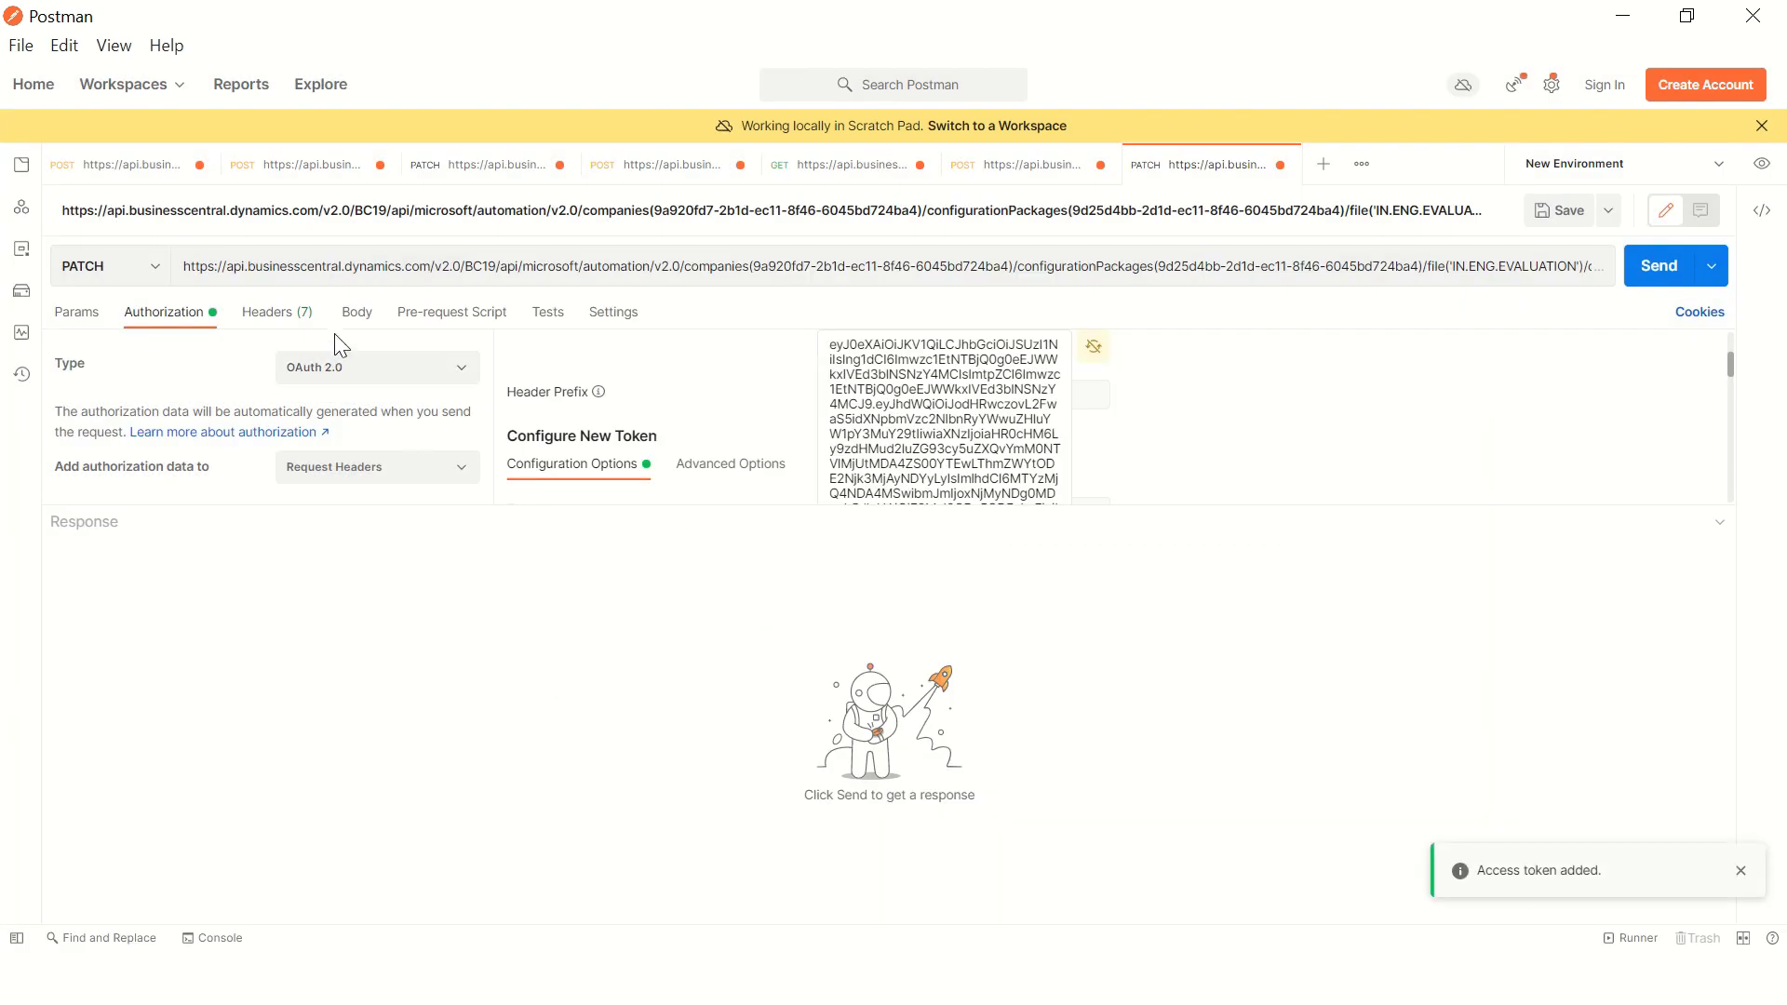
Step: Add a Content-Type header with the value application/octet-stream to the PATCH request
left_click(291, 316)
left_click(131, 419)
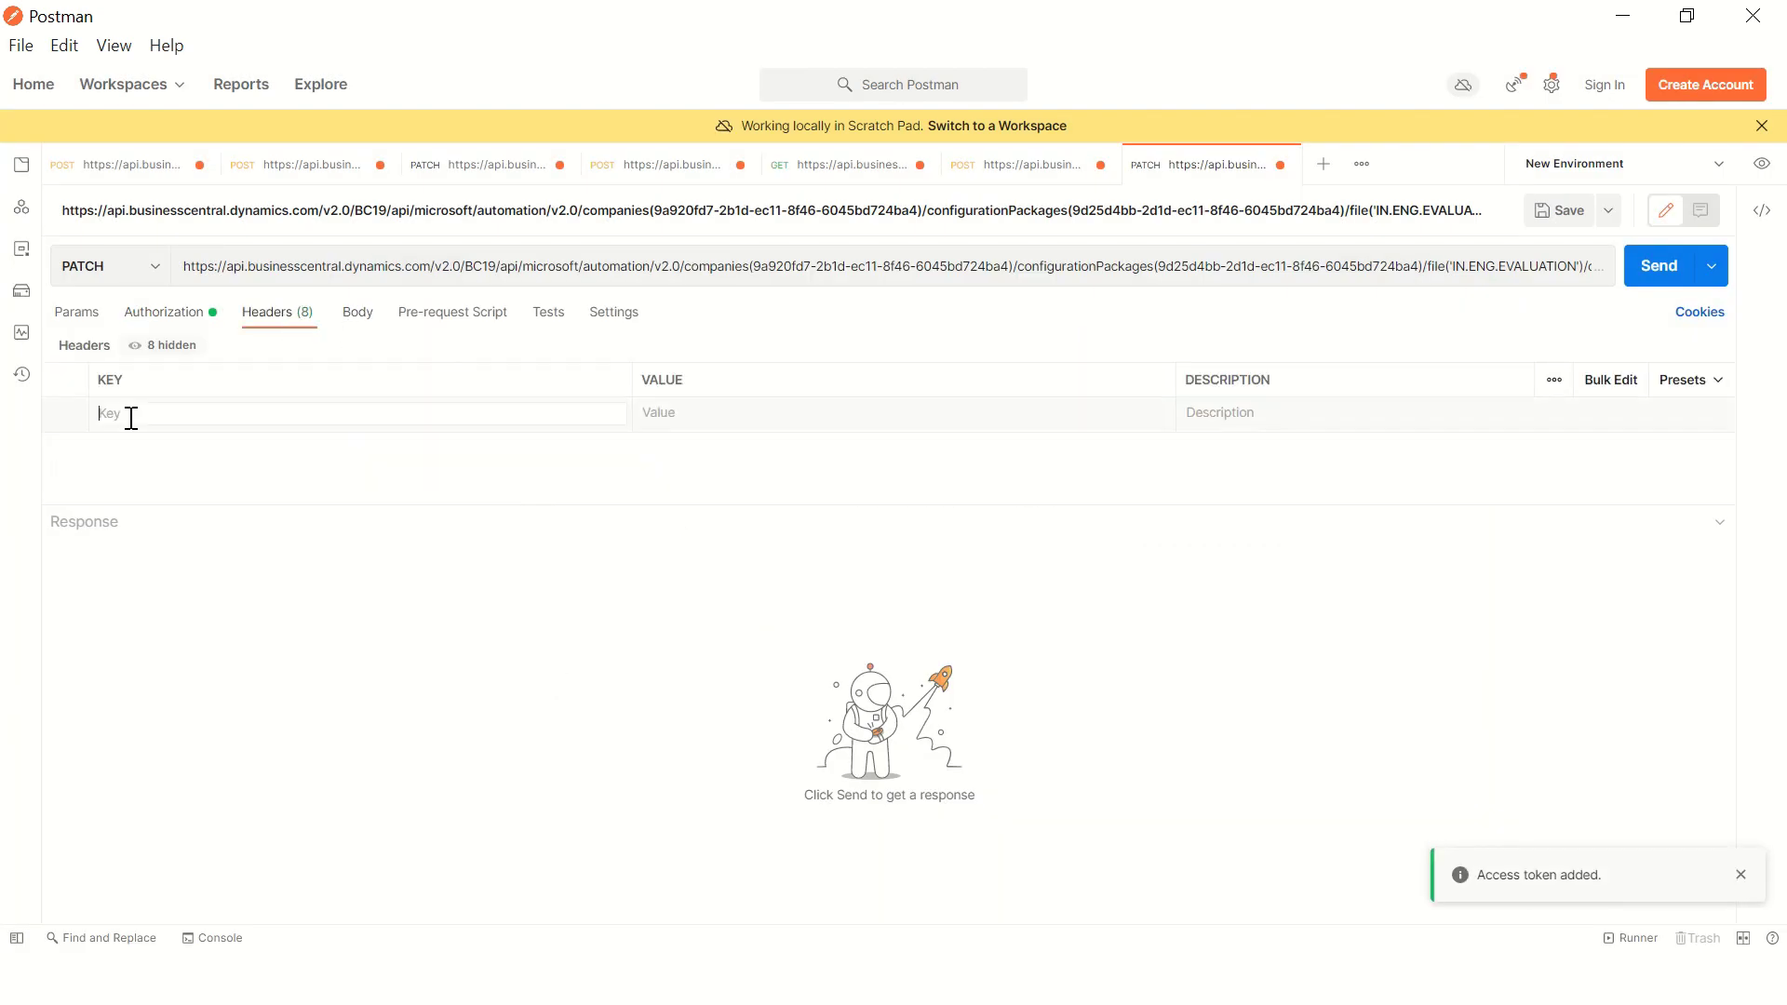
type("Cont")
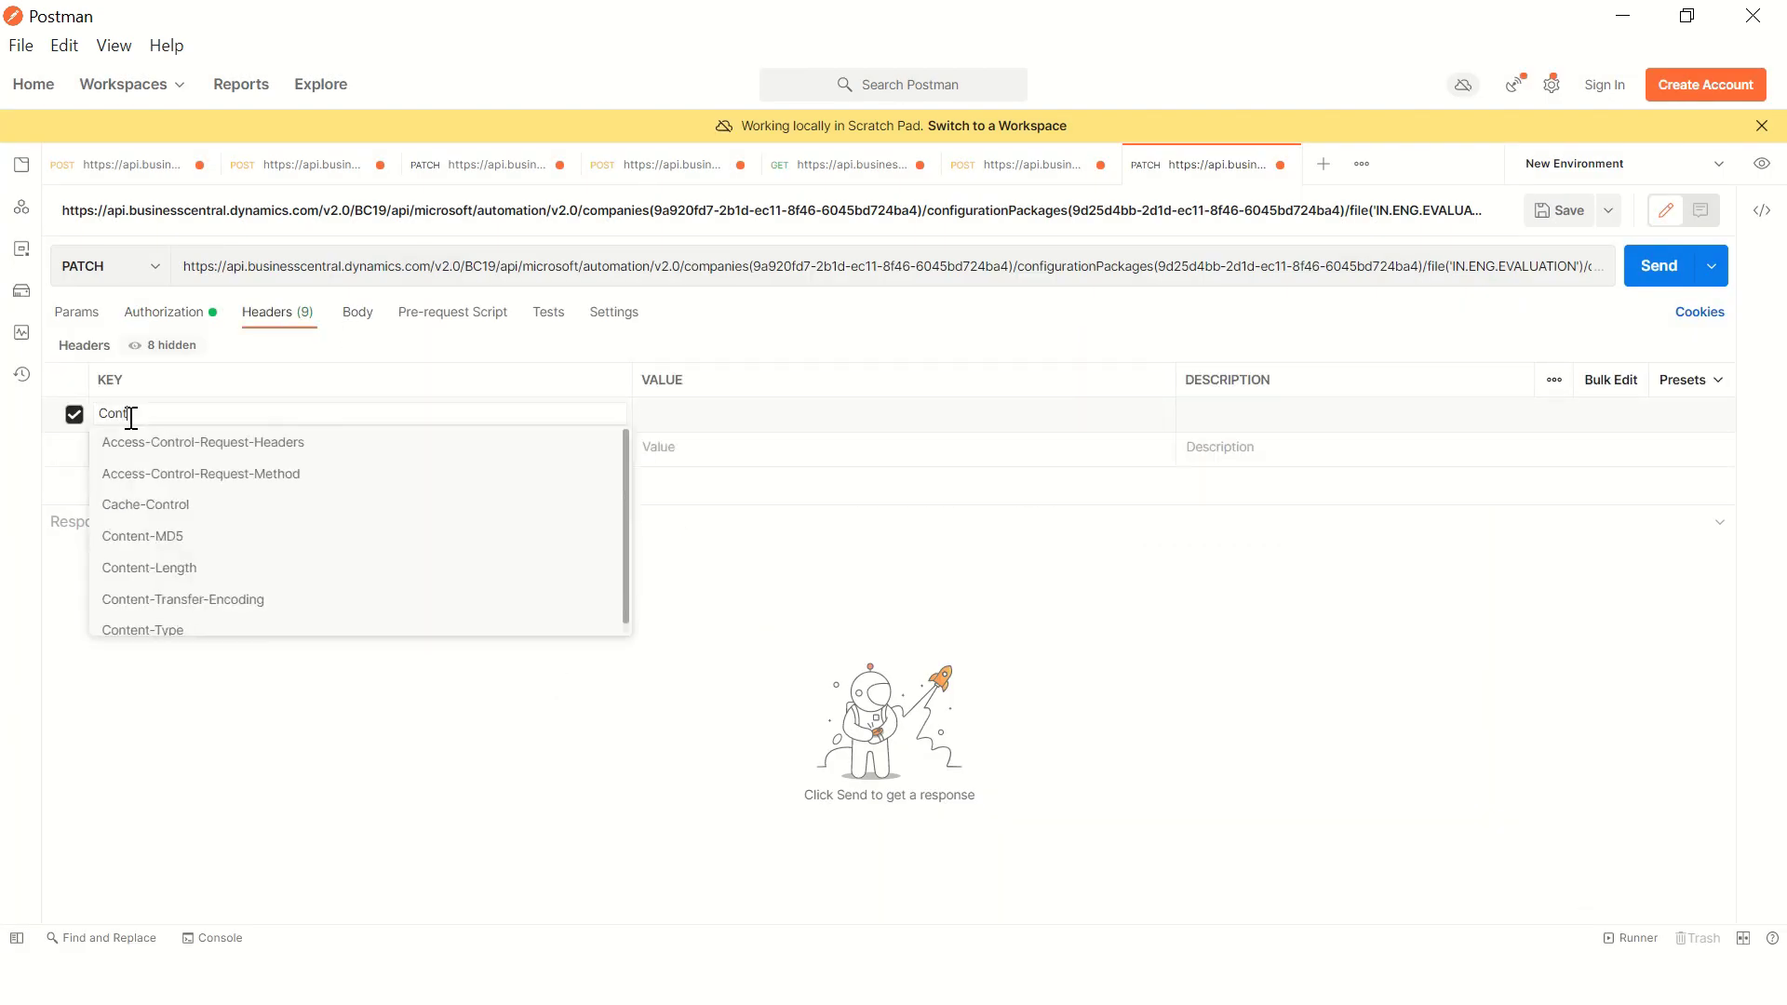
key("Down")
key("Down")
key("Down")
key("Down")
key("Down")
key("Down")
key("Return")
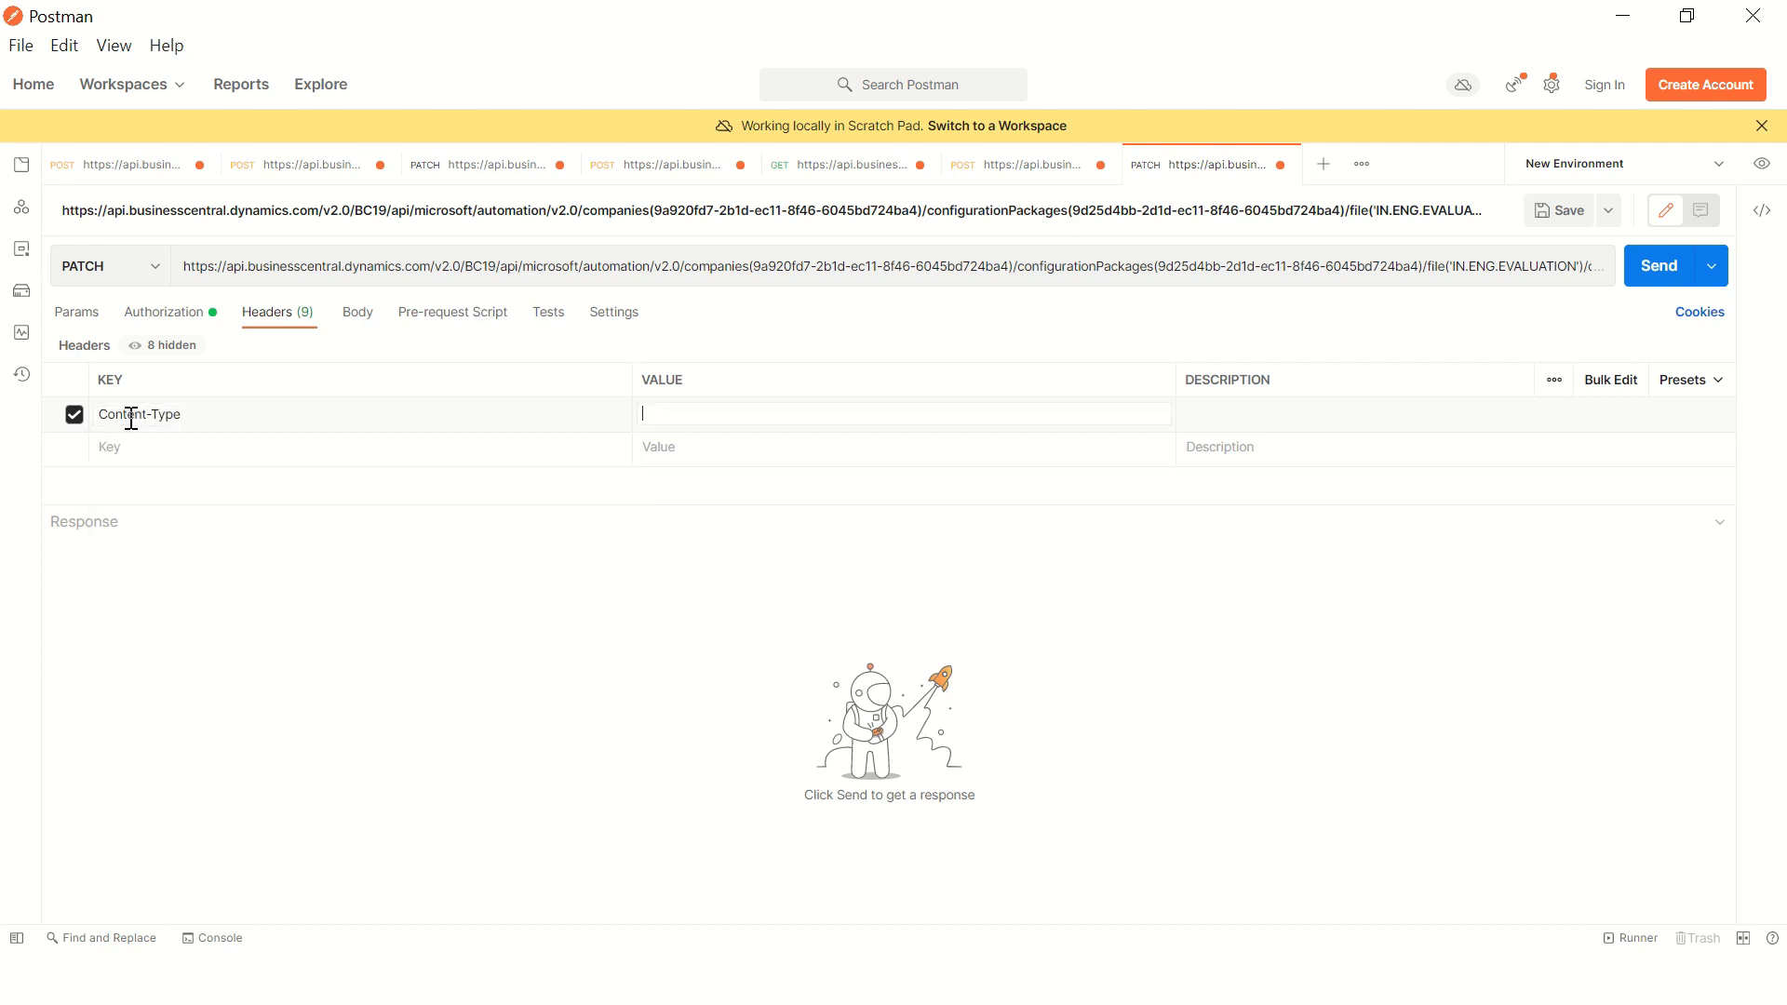
type("ap")
key("Down")
key("Down")
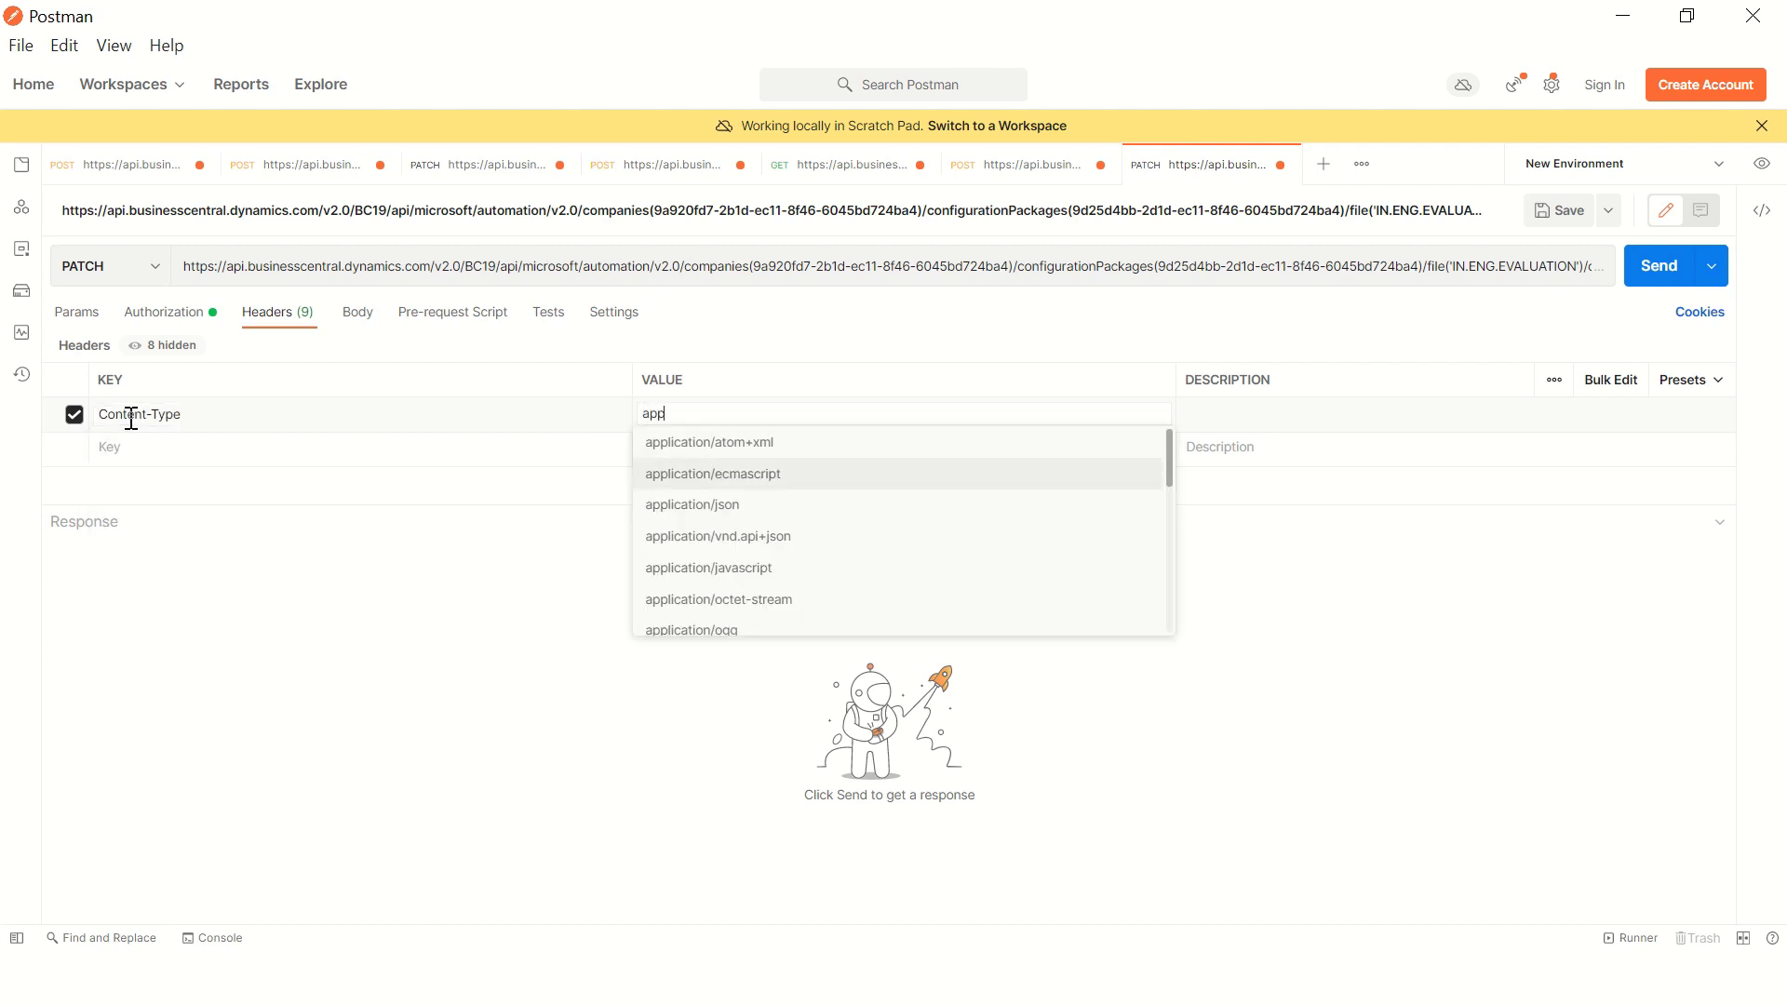
type("p")
key("Down")
key("Down")
key("Down")
key("Down")
key("Down")
key("Up")
key("Return")
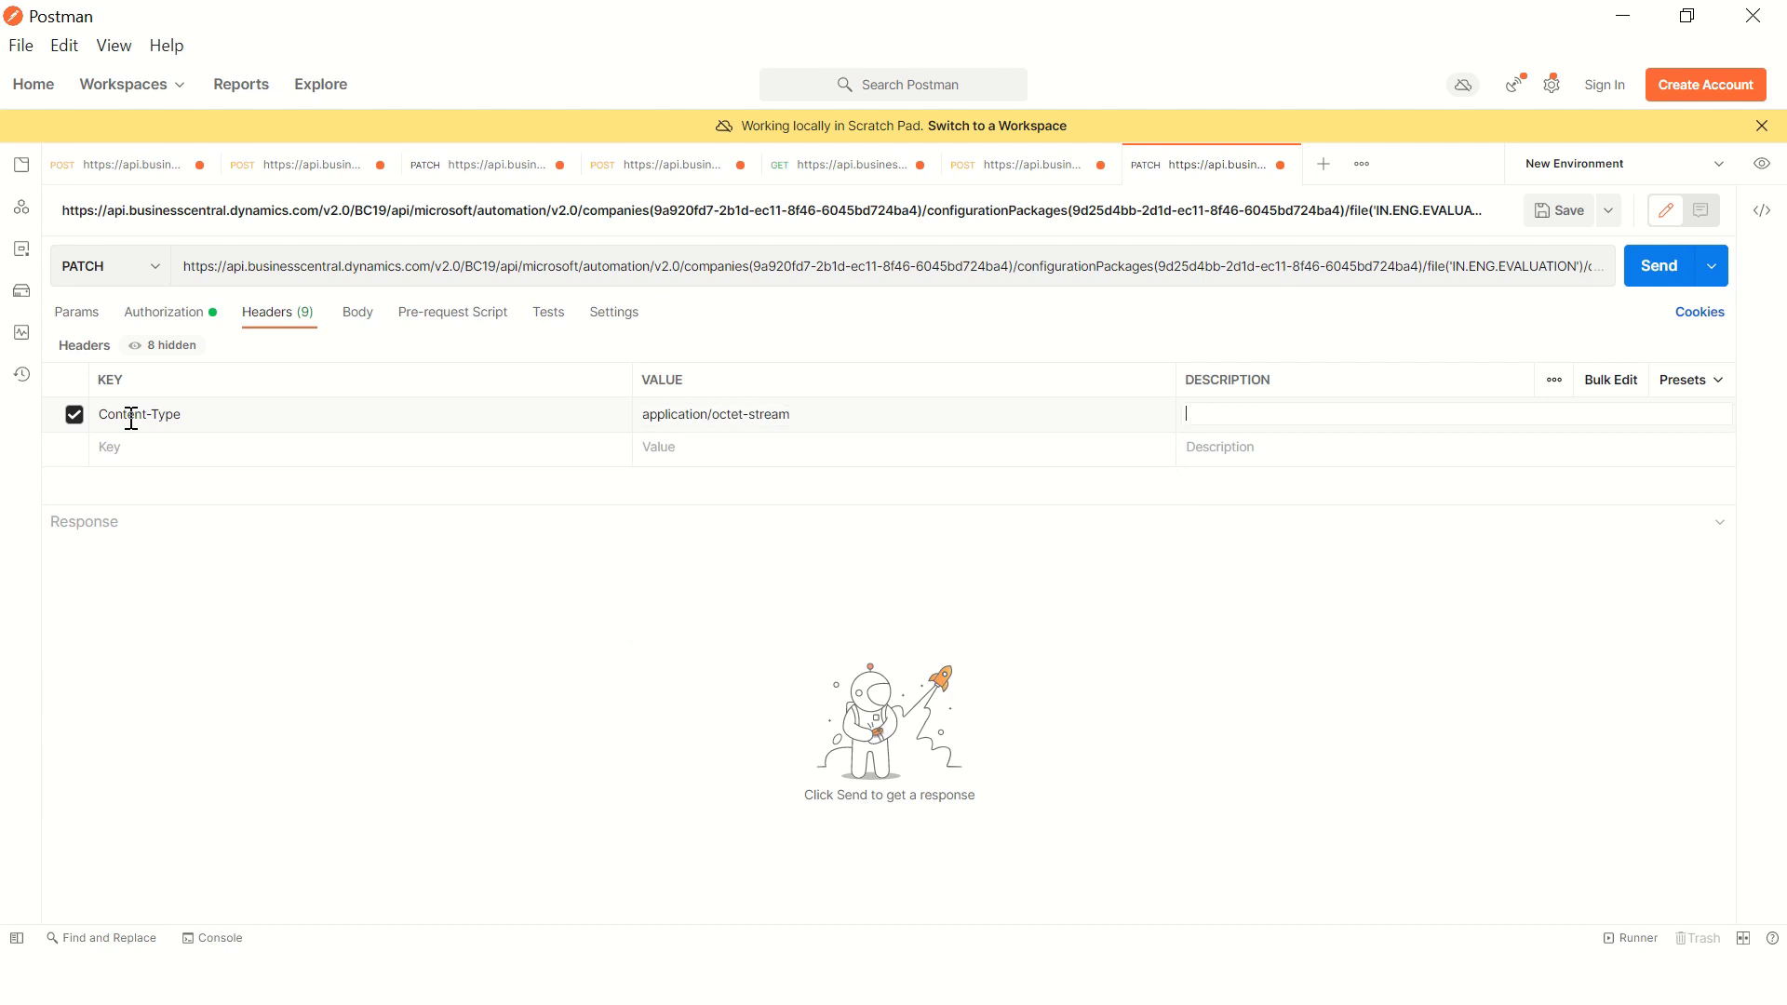
Step: Add an If-Match header with the value * to the PATCH request
left_click(191, 452)
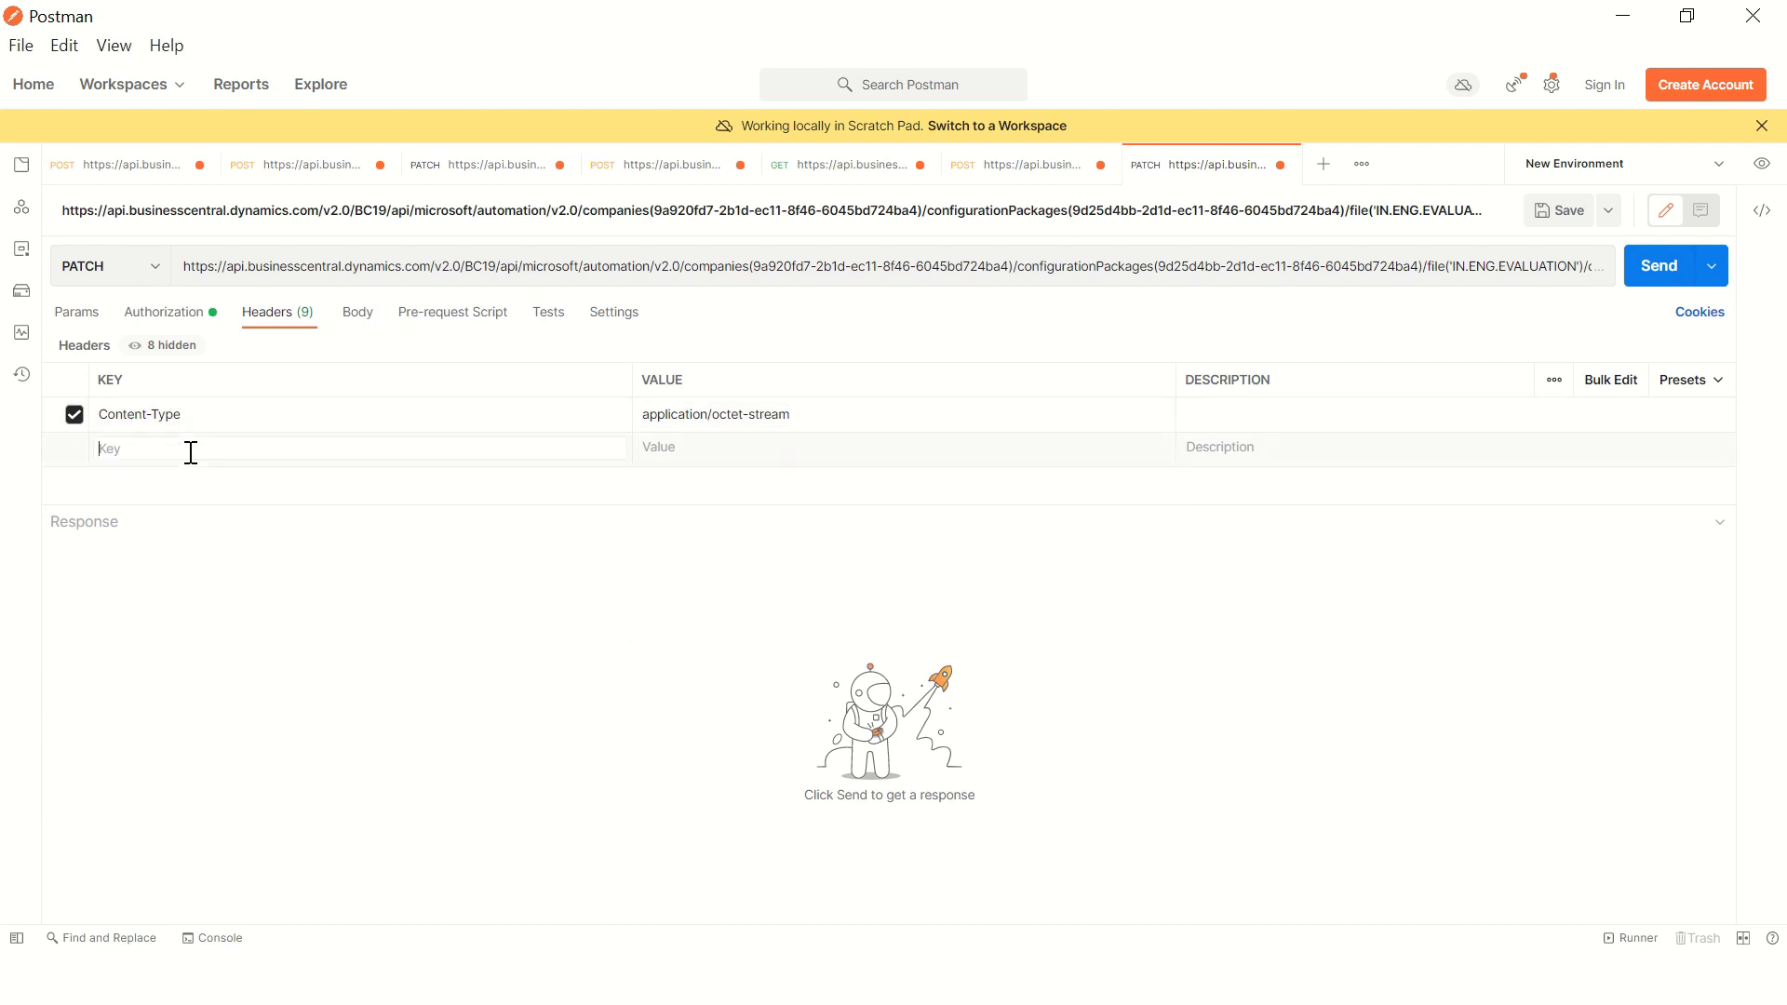
type("If")
key("Down")
key("Return")
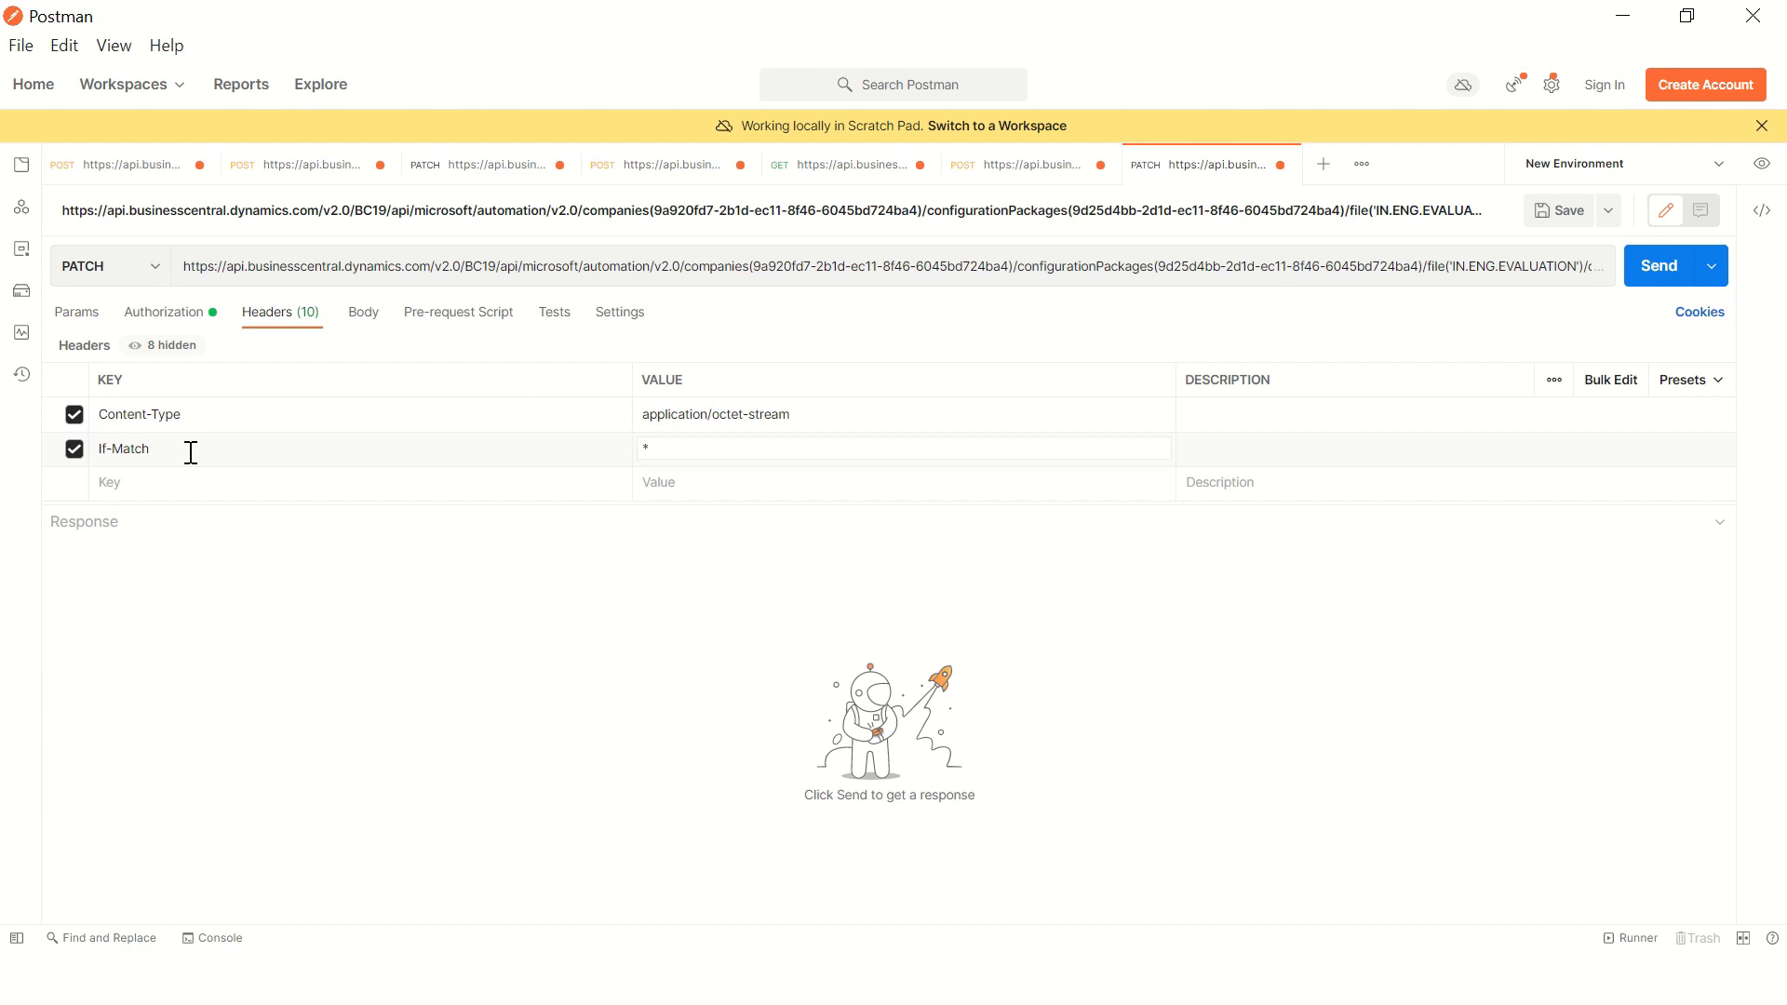
left_click(672, 421)
Step: Set the request body to binary and attach the PackageIN.ENG.EVALUATION file from the Downloads folder
left_click(367, 322)
left_click(494, 352)
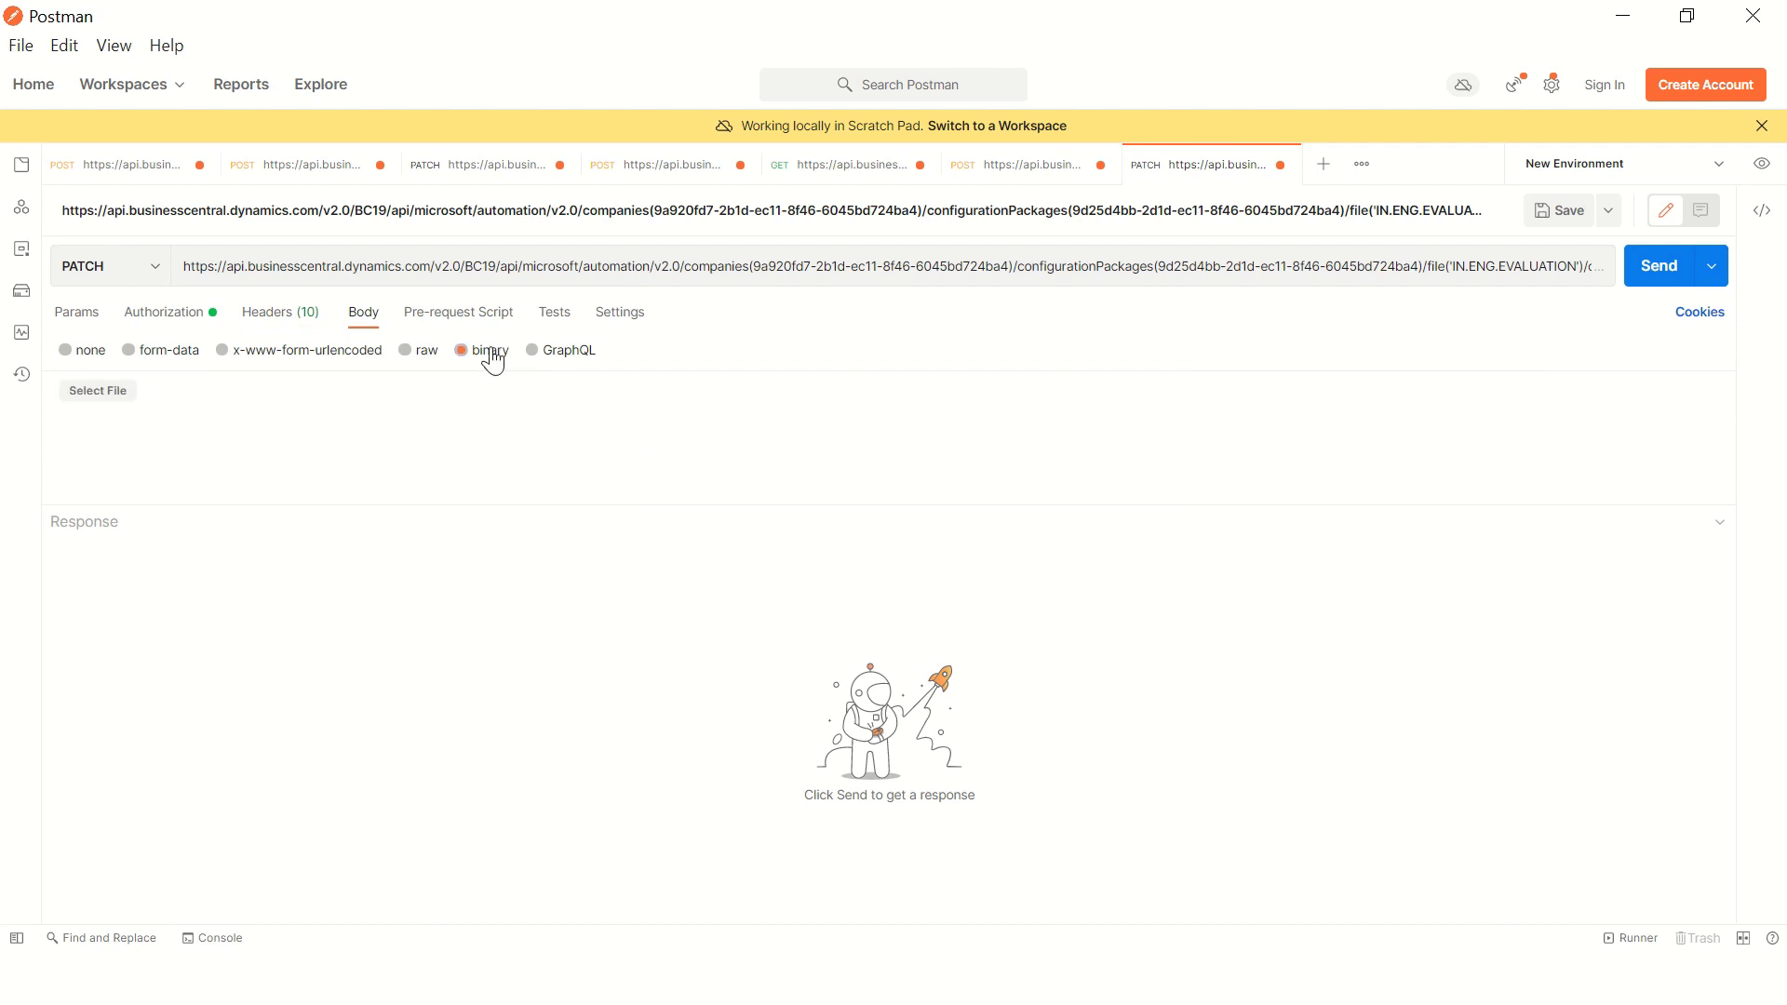
left_click(97, 395)
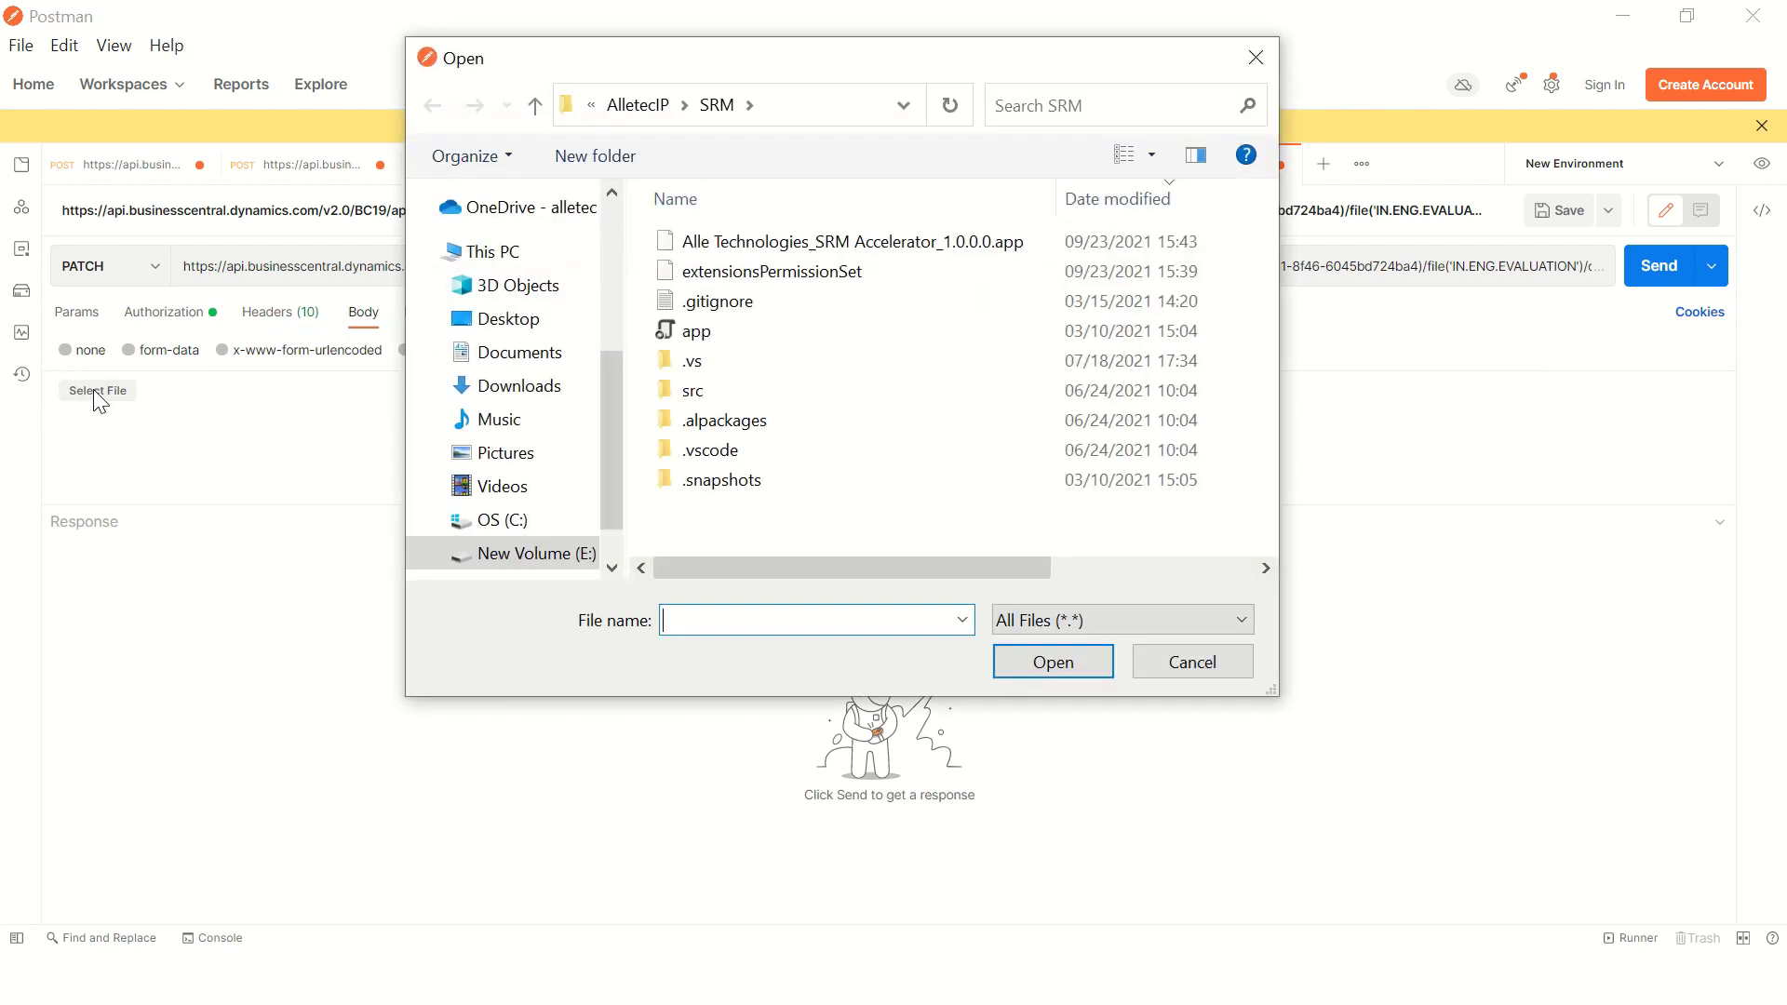
left_click(538, 399)
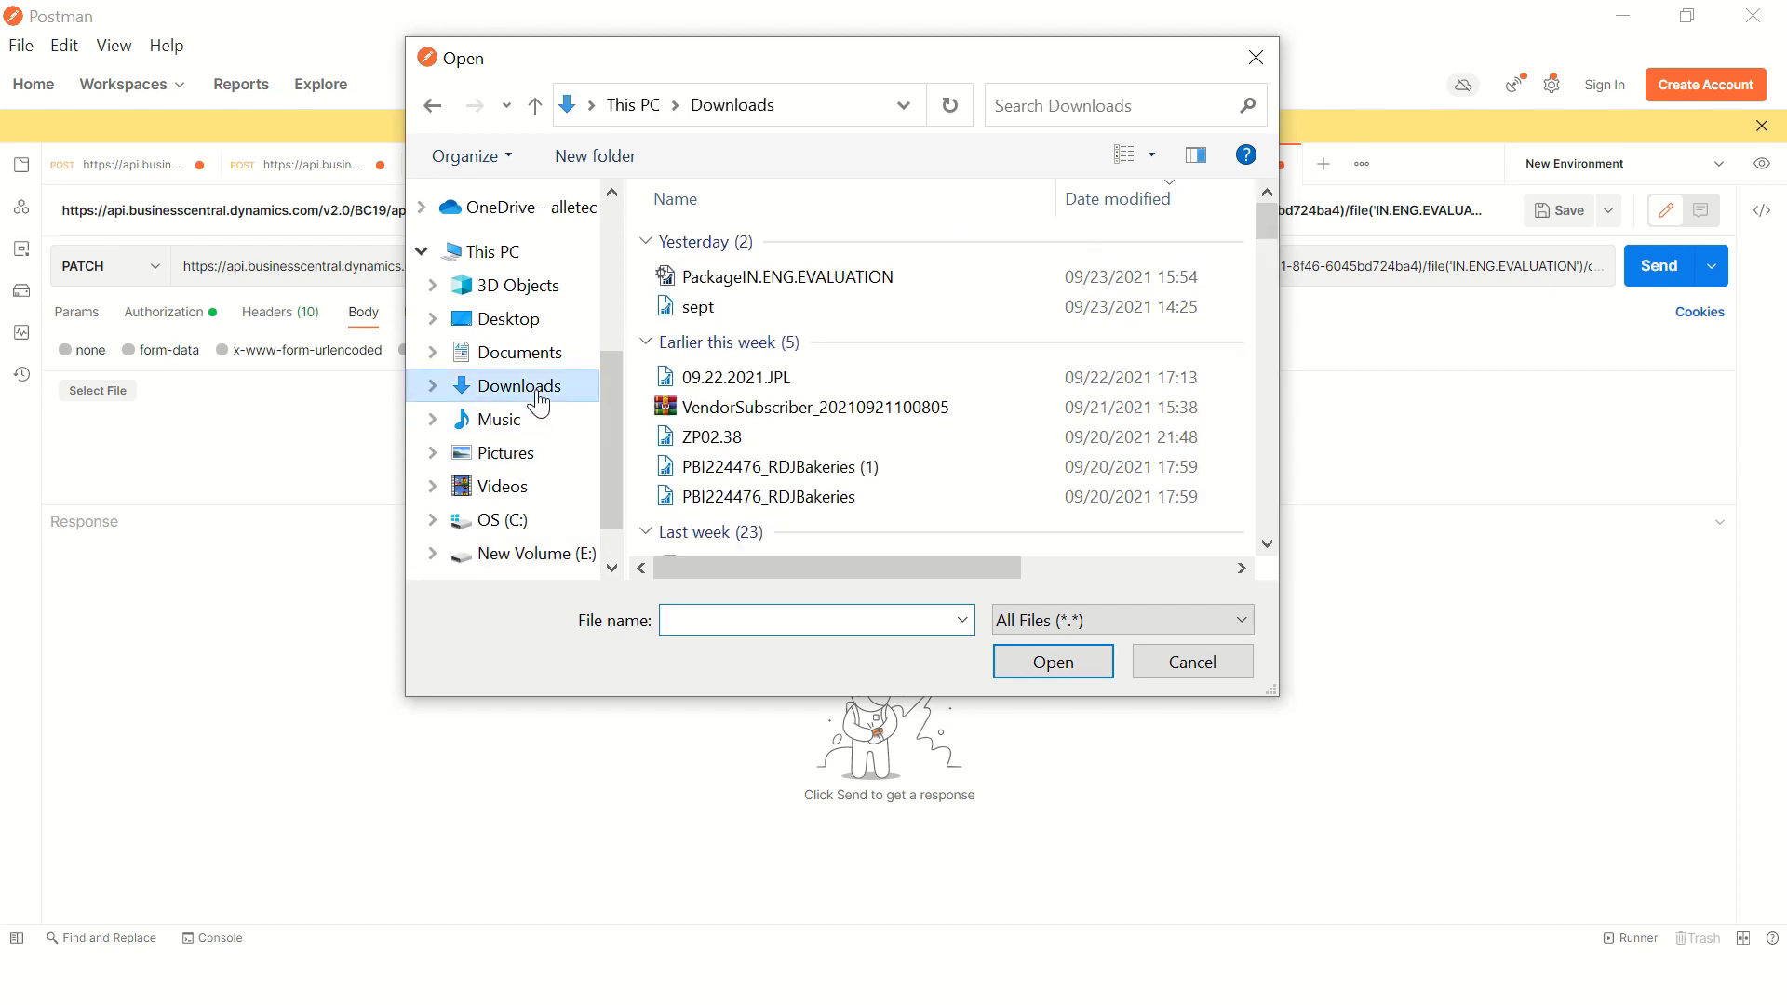
double_click(752, 279)
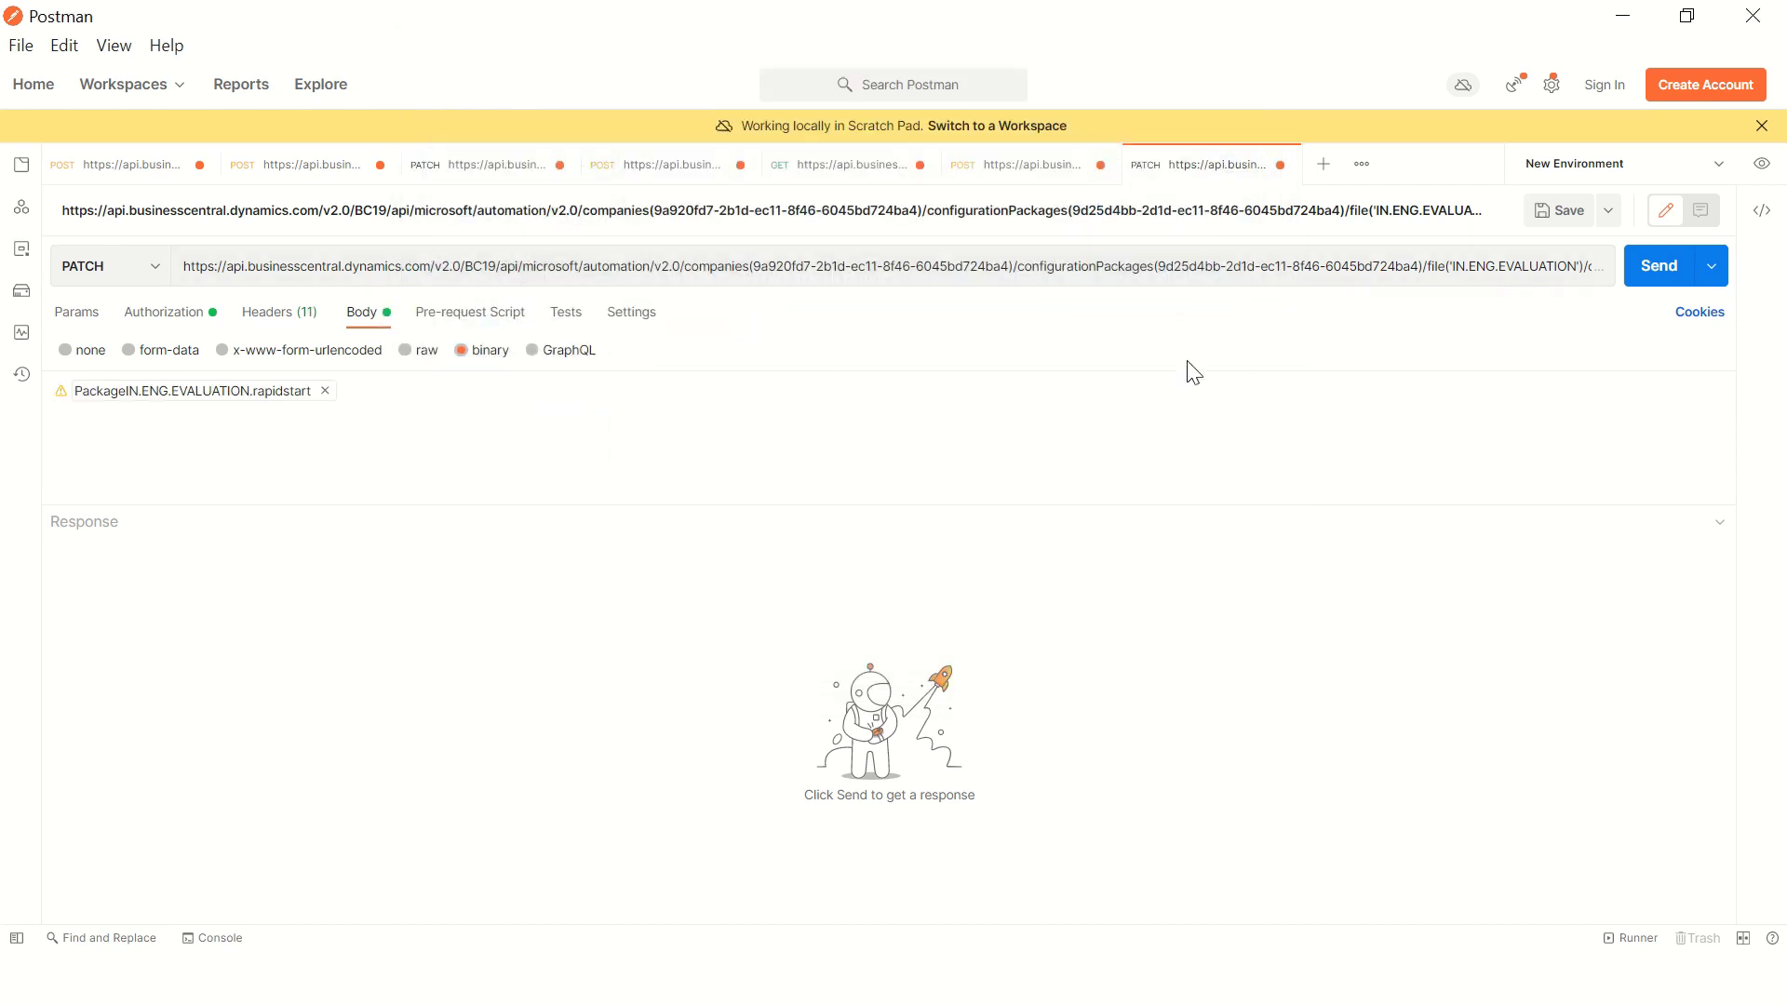
Step: Review the PATCH request's authorization, send the request to upload the package file, and check the response status
left_click(163, 313)
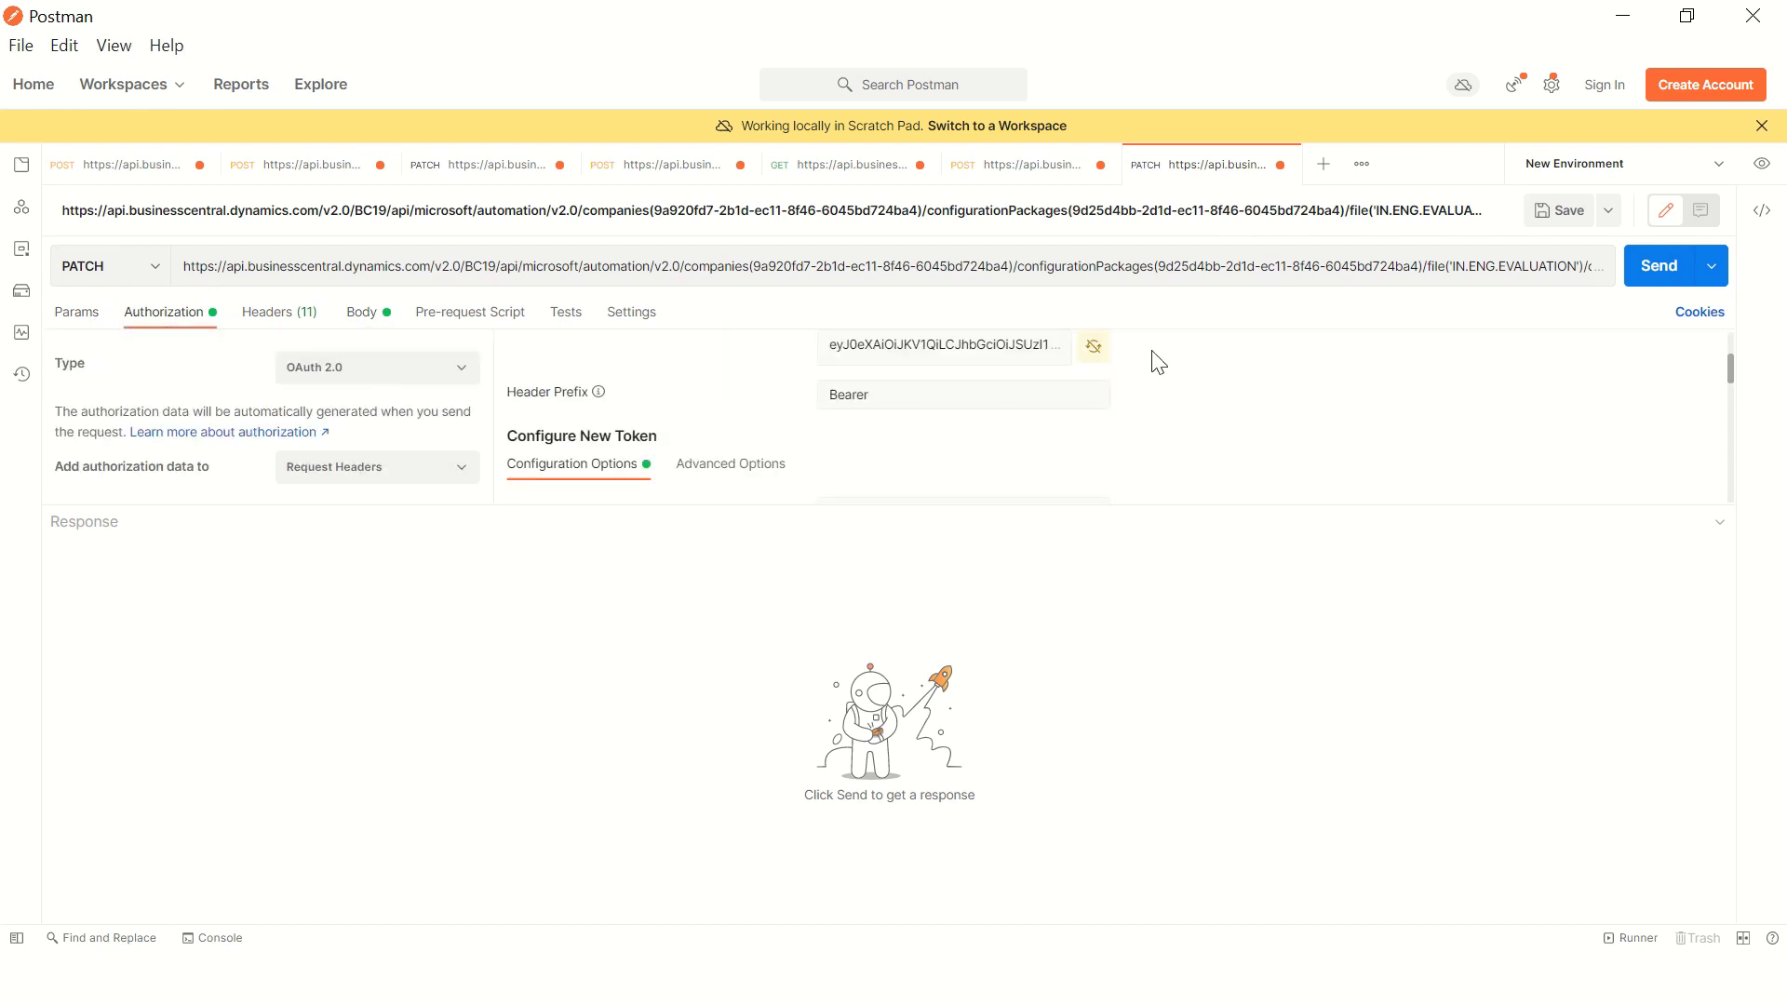
left_click(1662, 272)
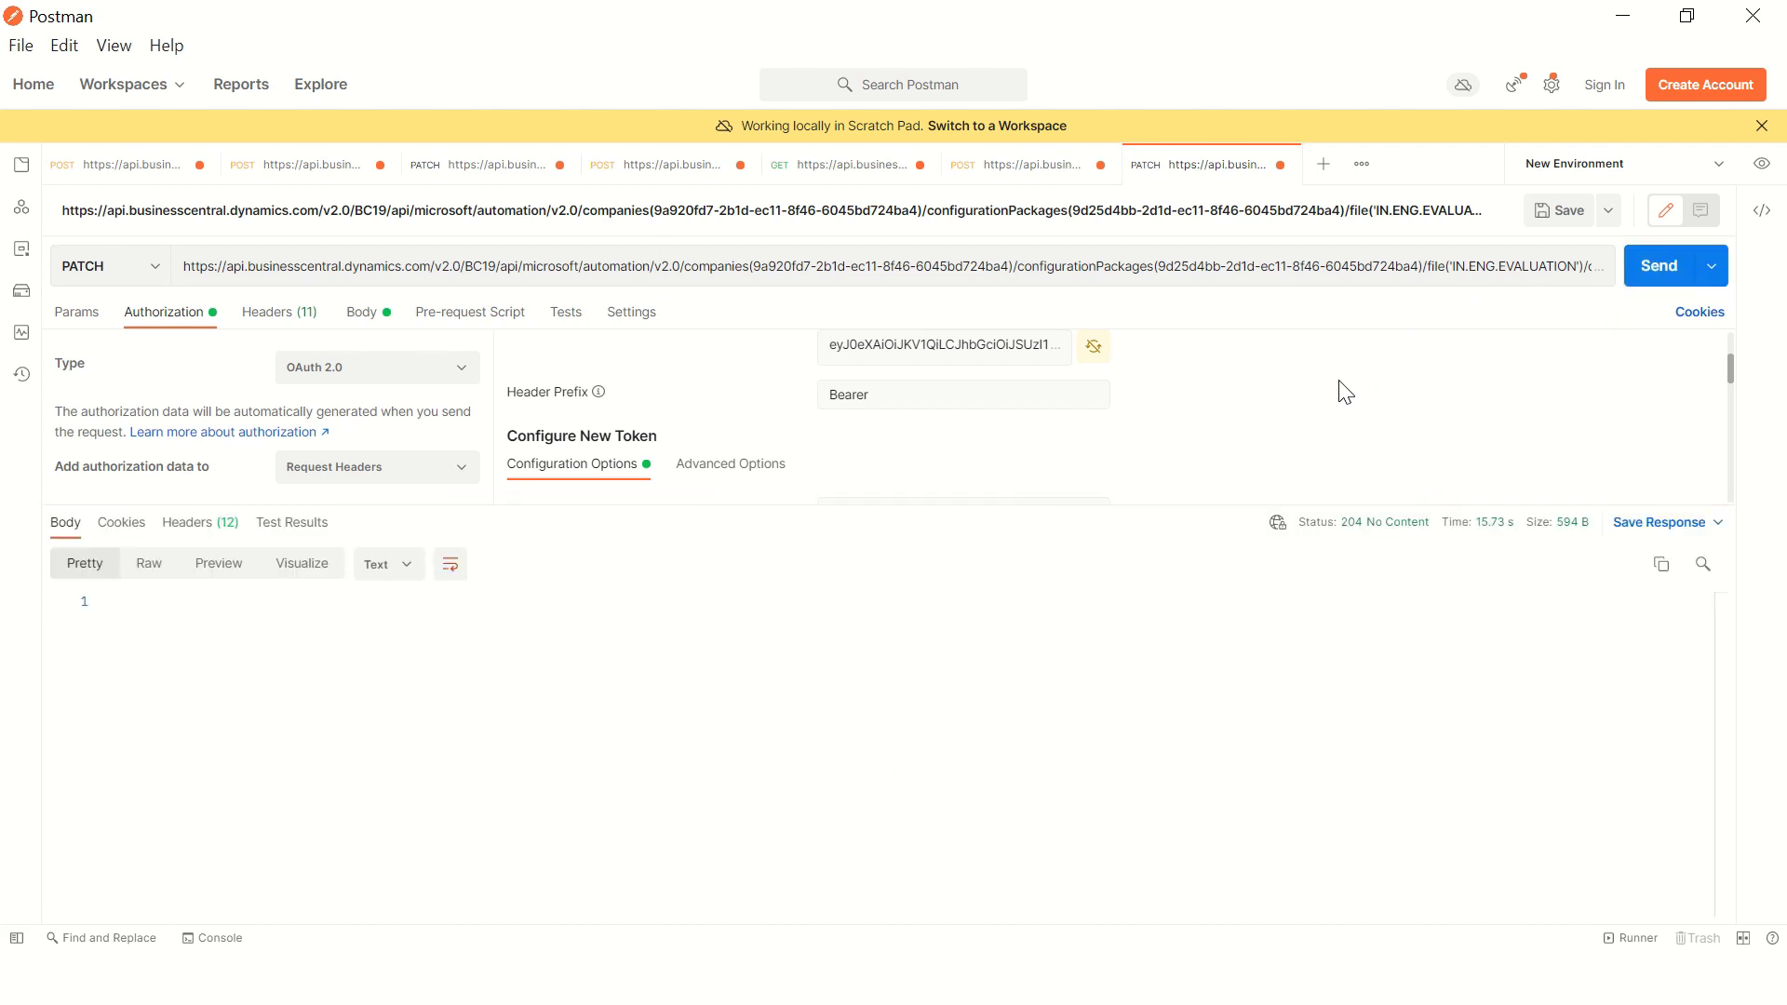
mouse_move(1343, 538)
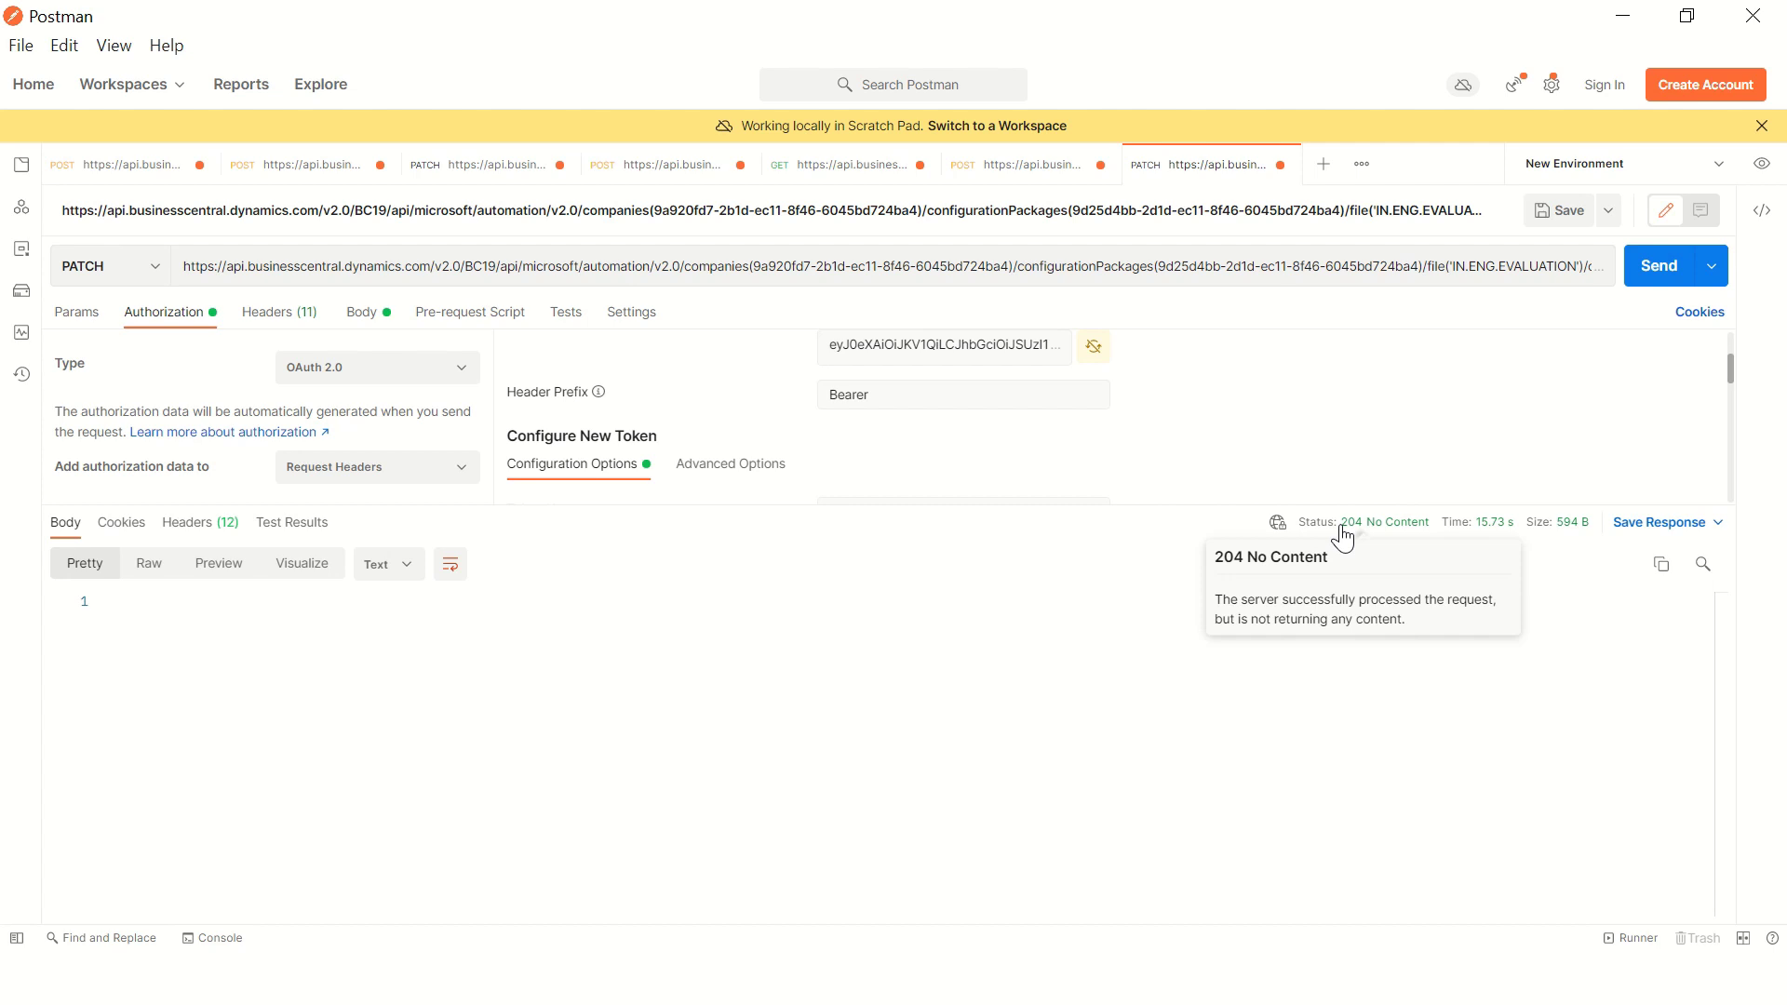
Step: Copy the configurationPackages Microsoft.NAV.import URL from the Notepad++ notes and return to Postman
key("alt+Tab")
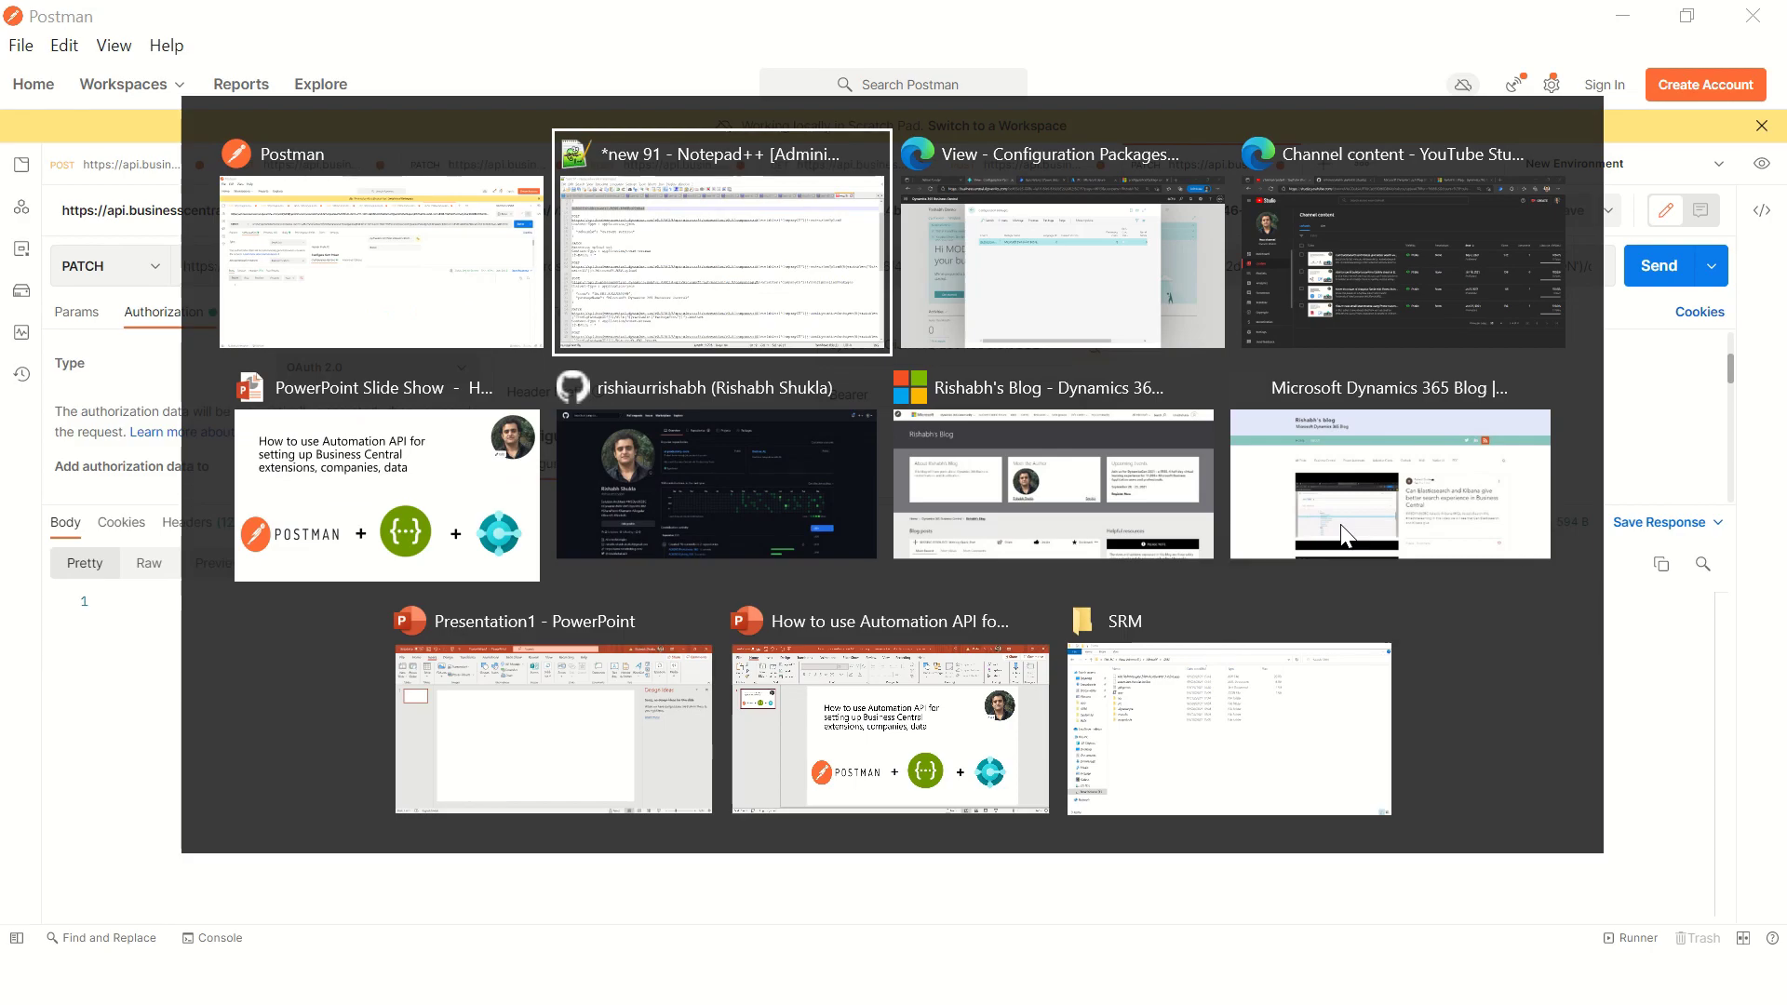
scroll(399, 866, "down", 3)
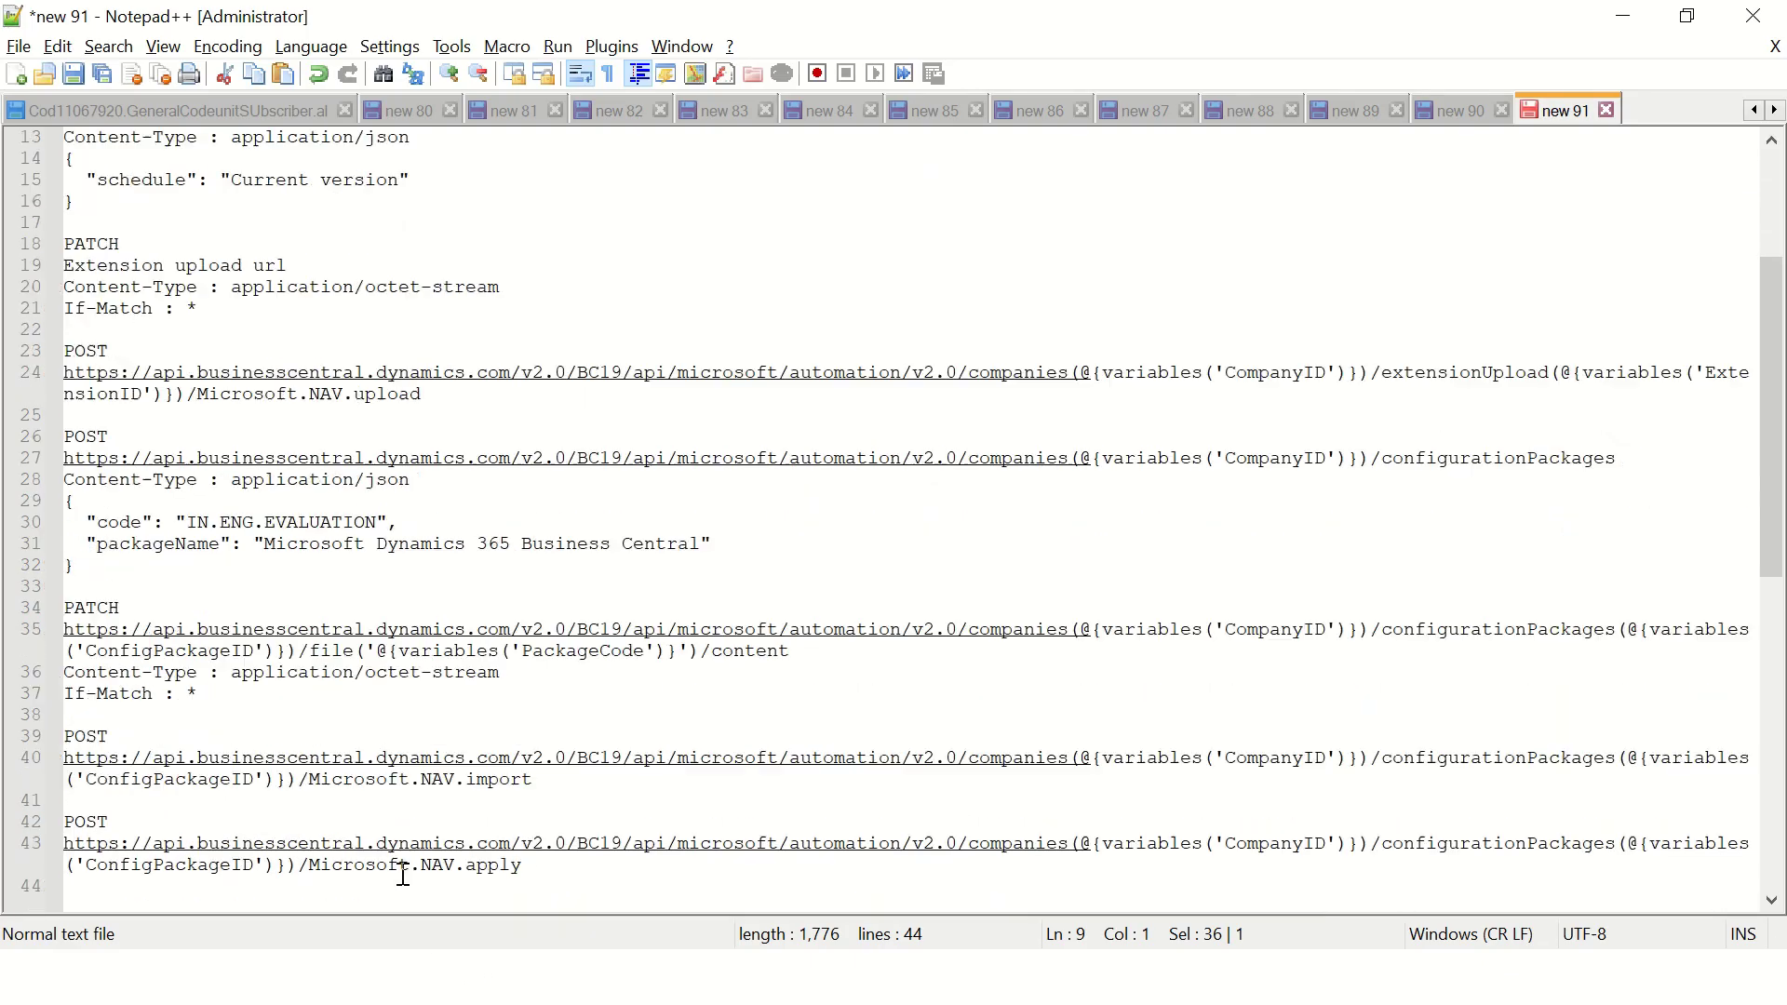
left_click_drag(559, 723, 67, 695)
key("ctrl+c")
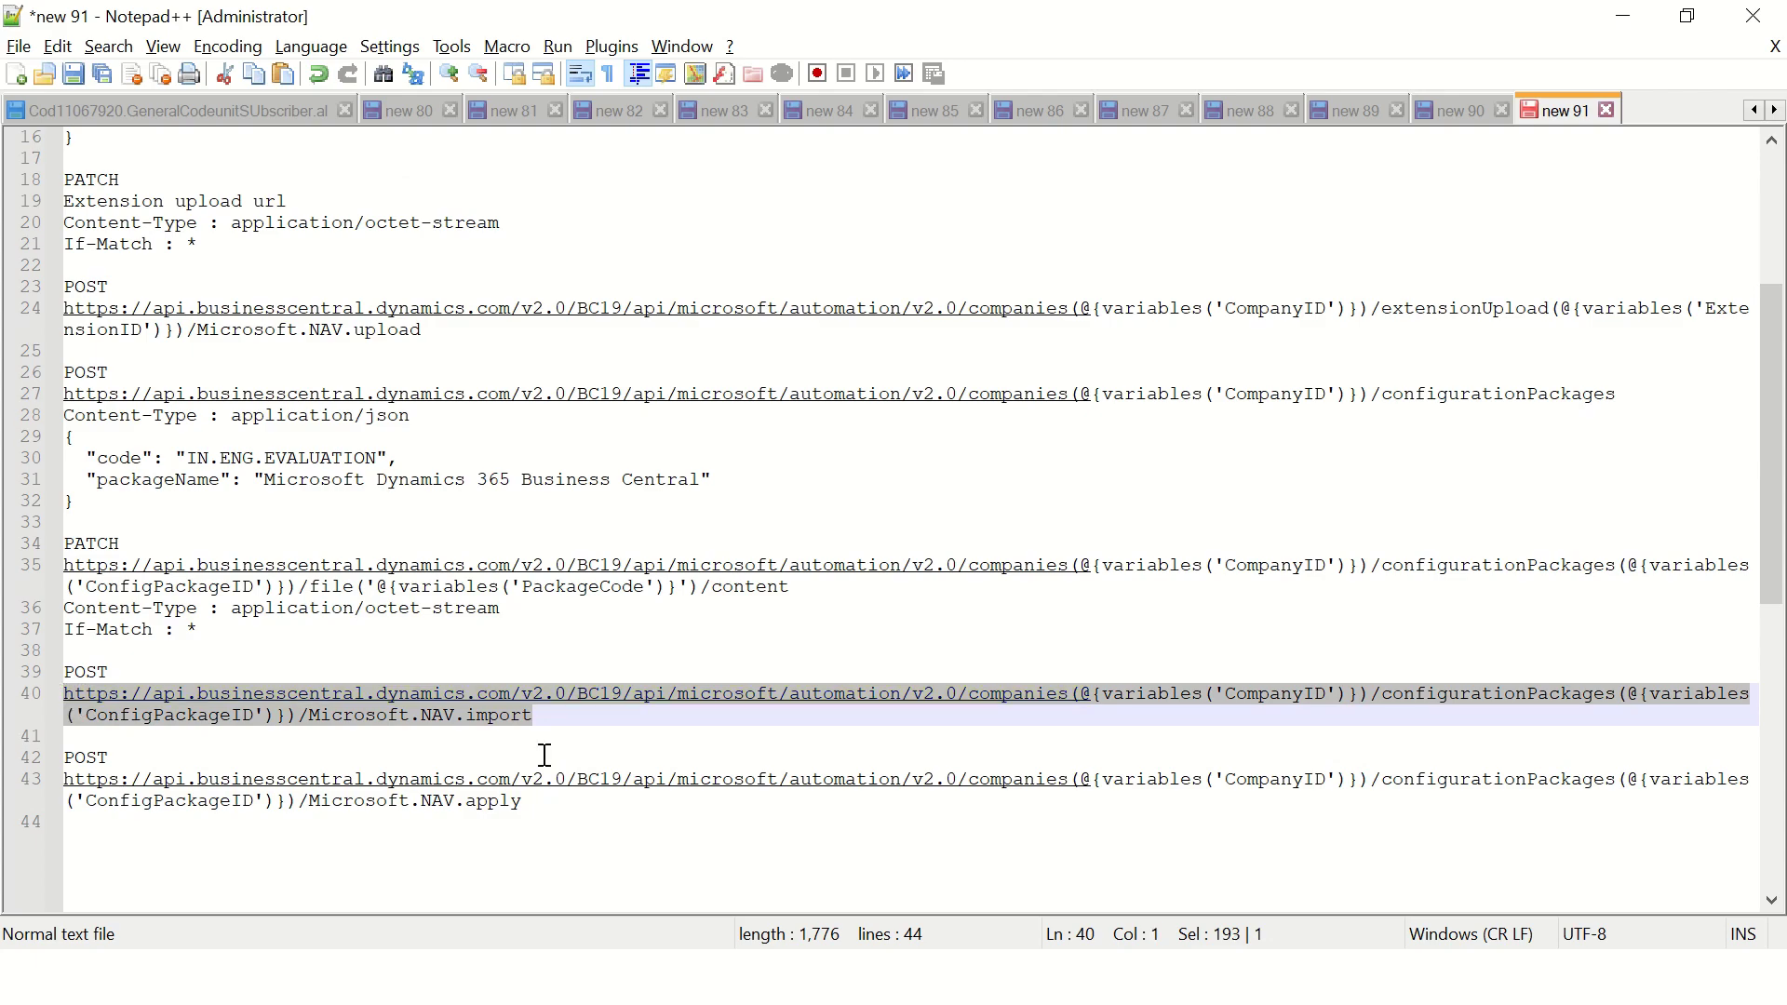
key("alt+Tab")
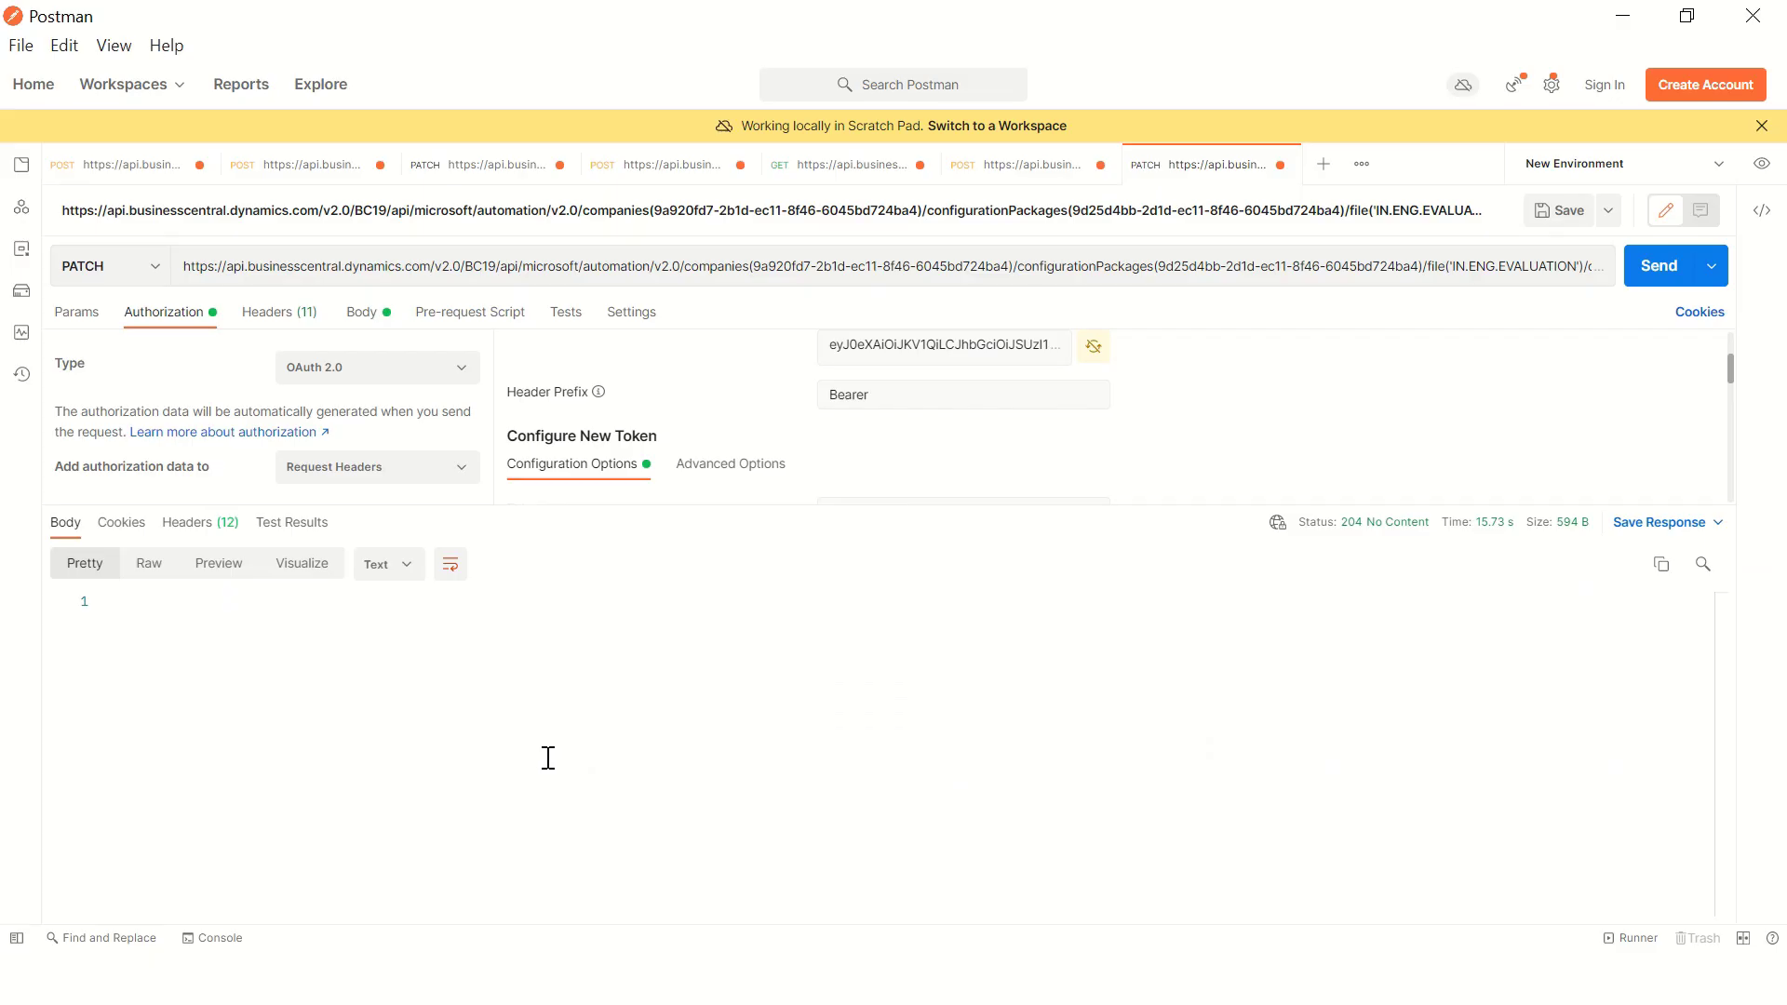
Step: Switch to Business Central, inspect the IN.ENG.EVALUATION configuration package card and its tables, and return to Postman
key("alt+Tab")
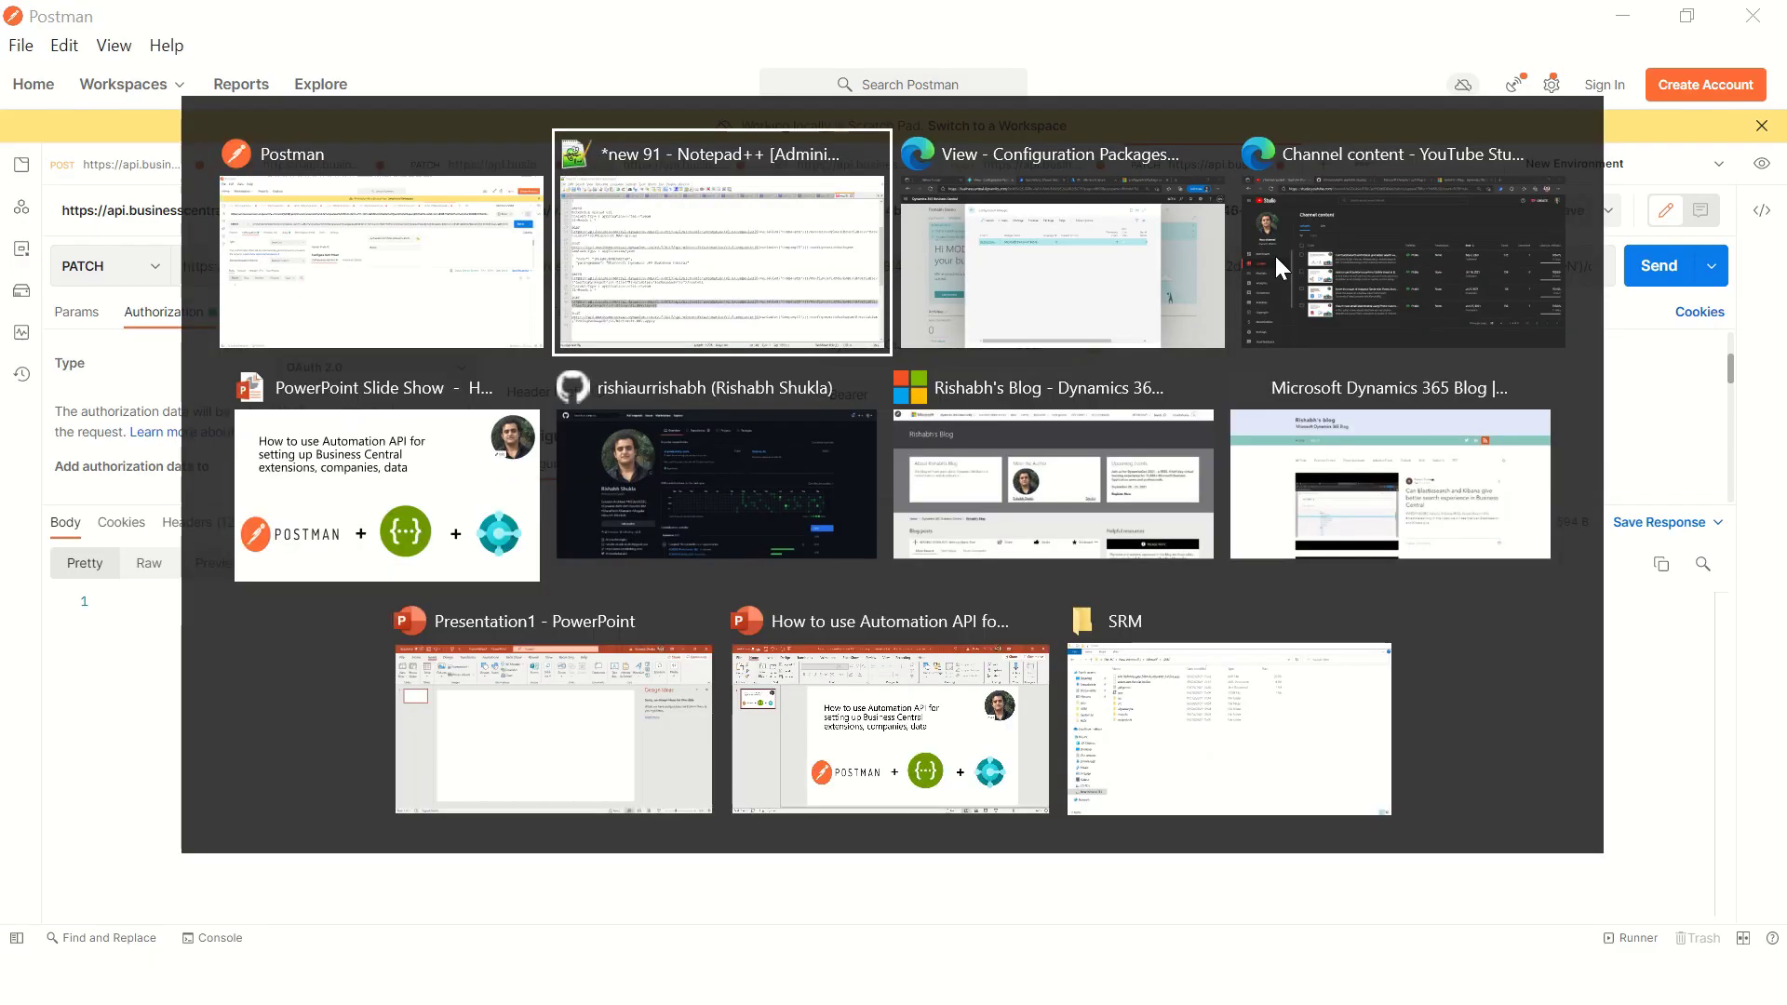
left_click(1166, 378)
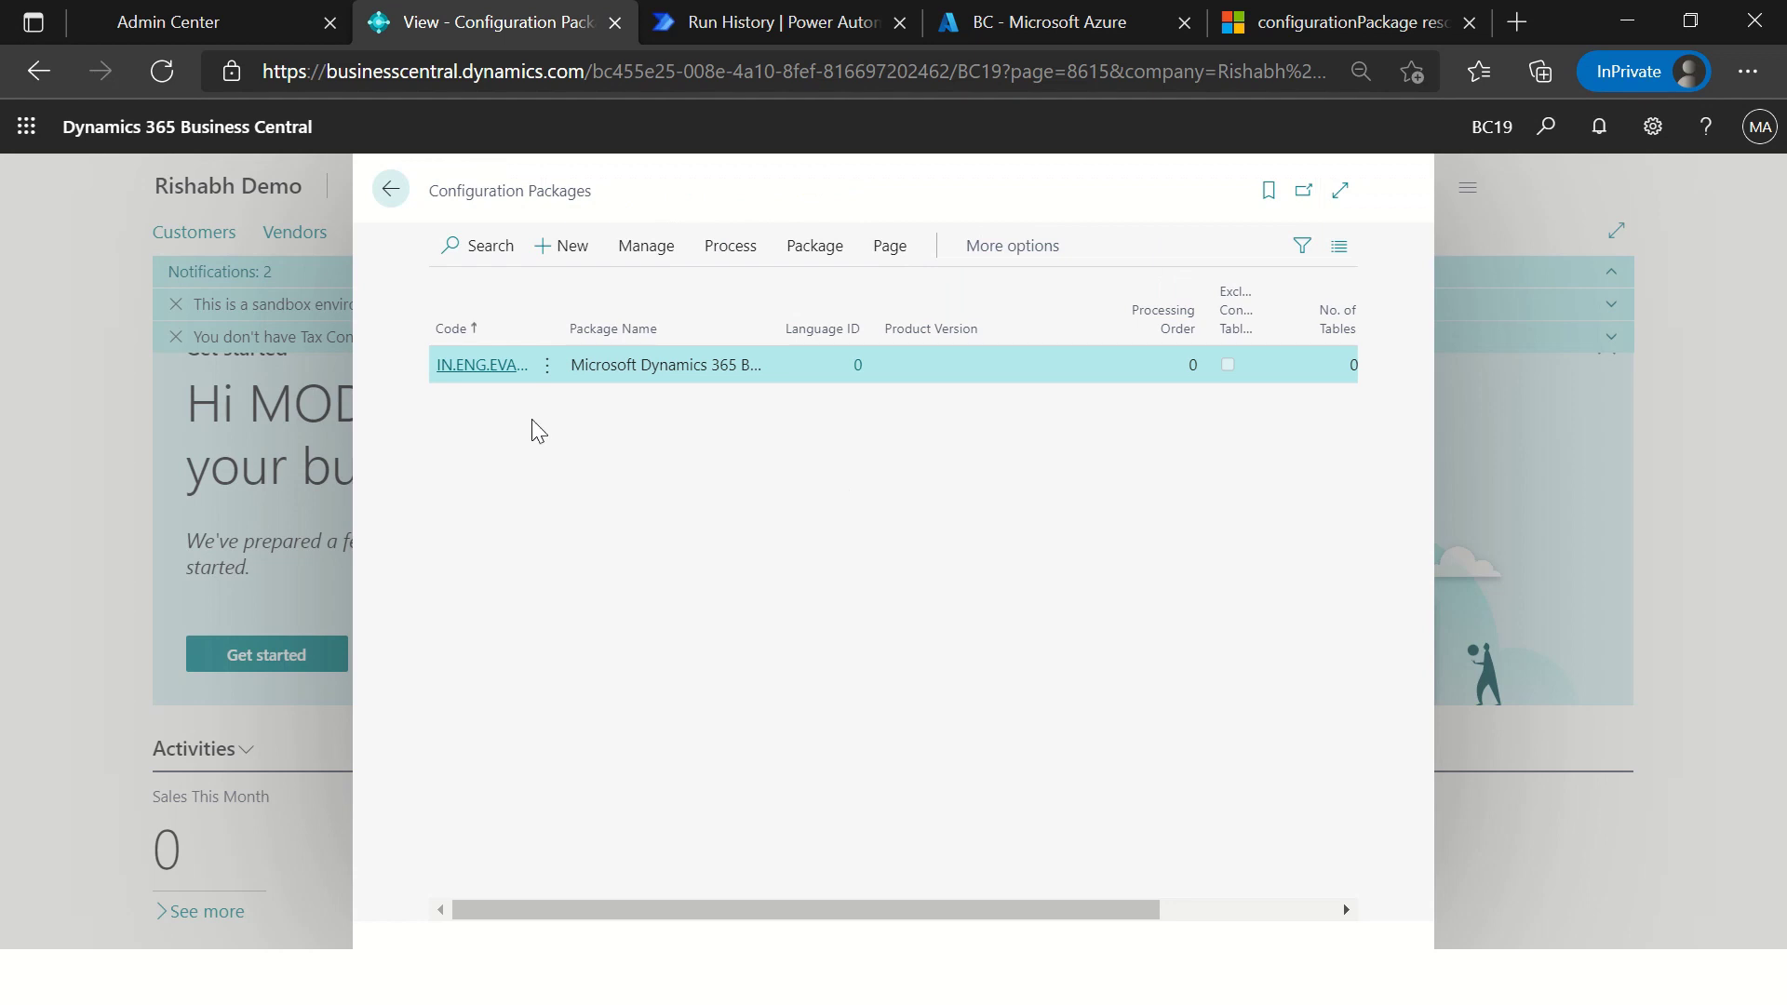
left_click(490, 368)
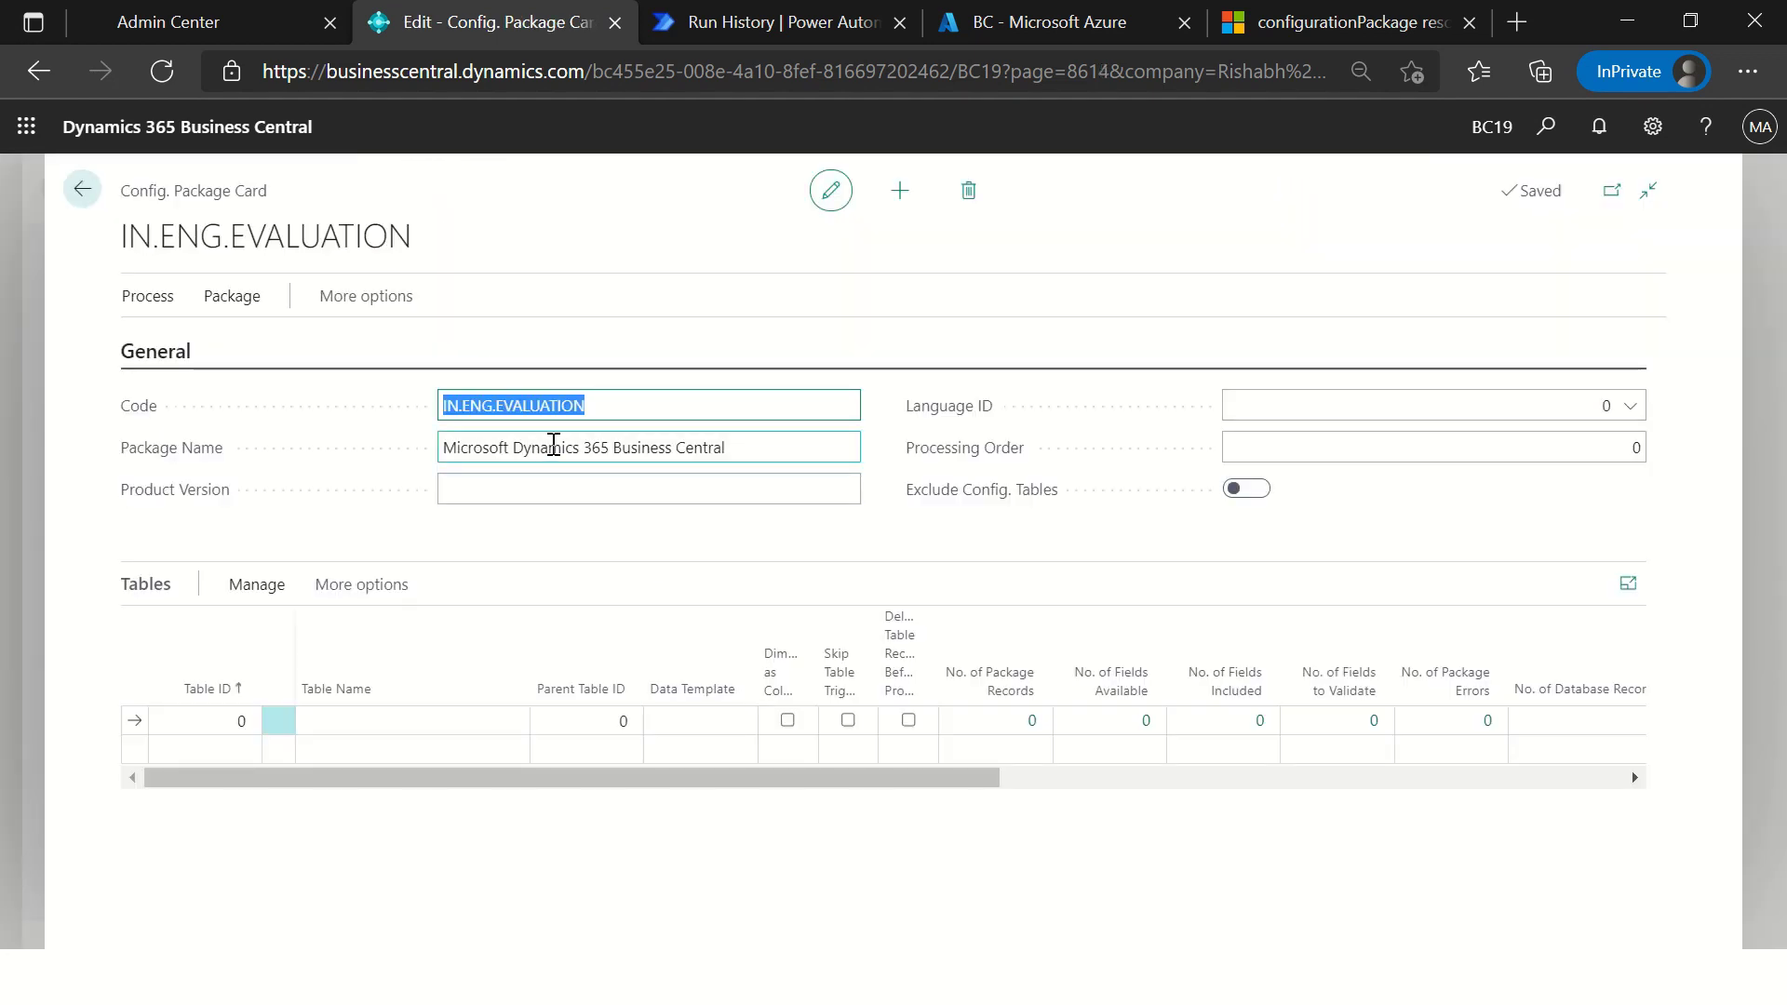
key("Escape")
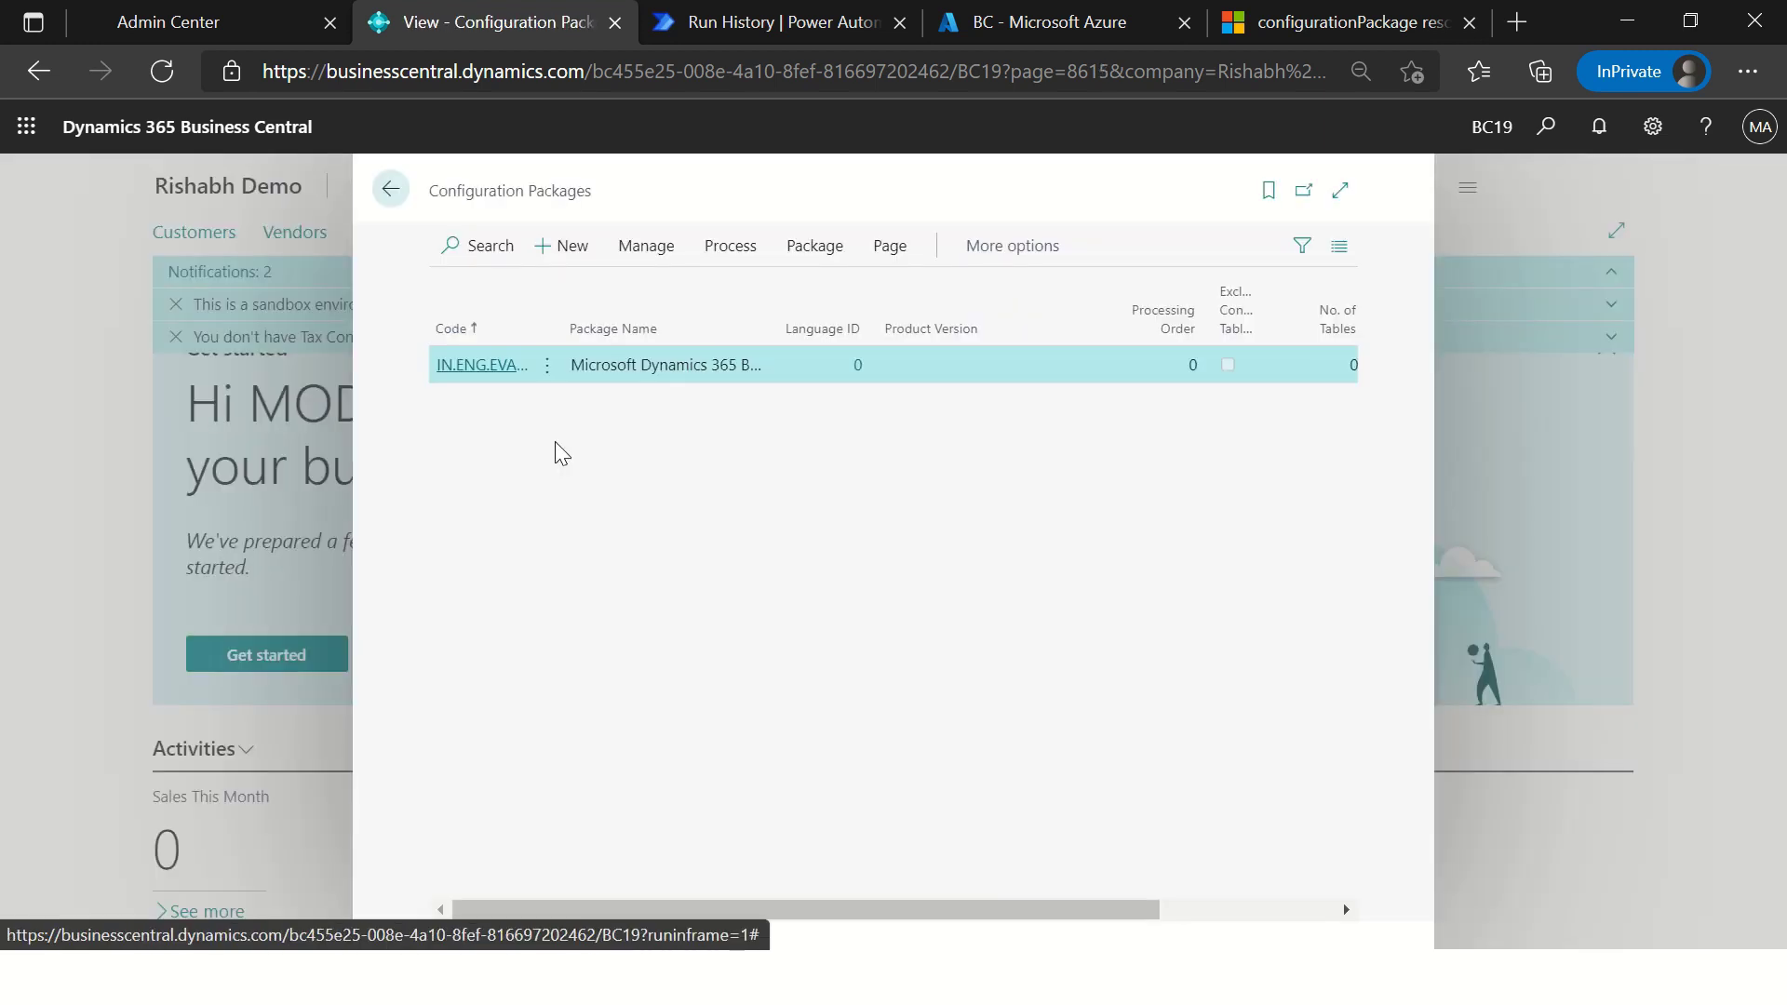
key("alt+Tab")
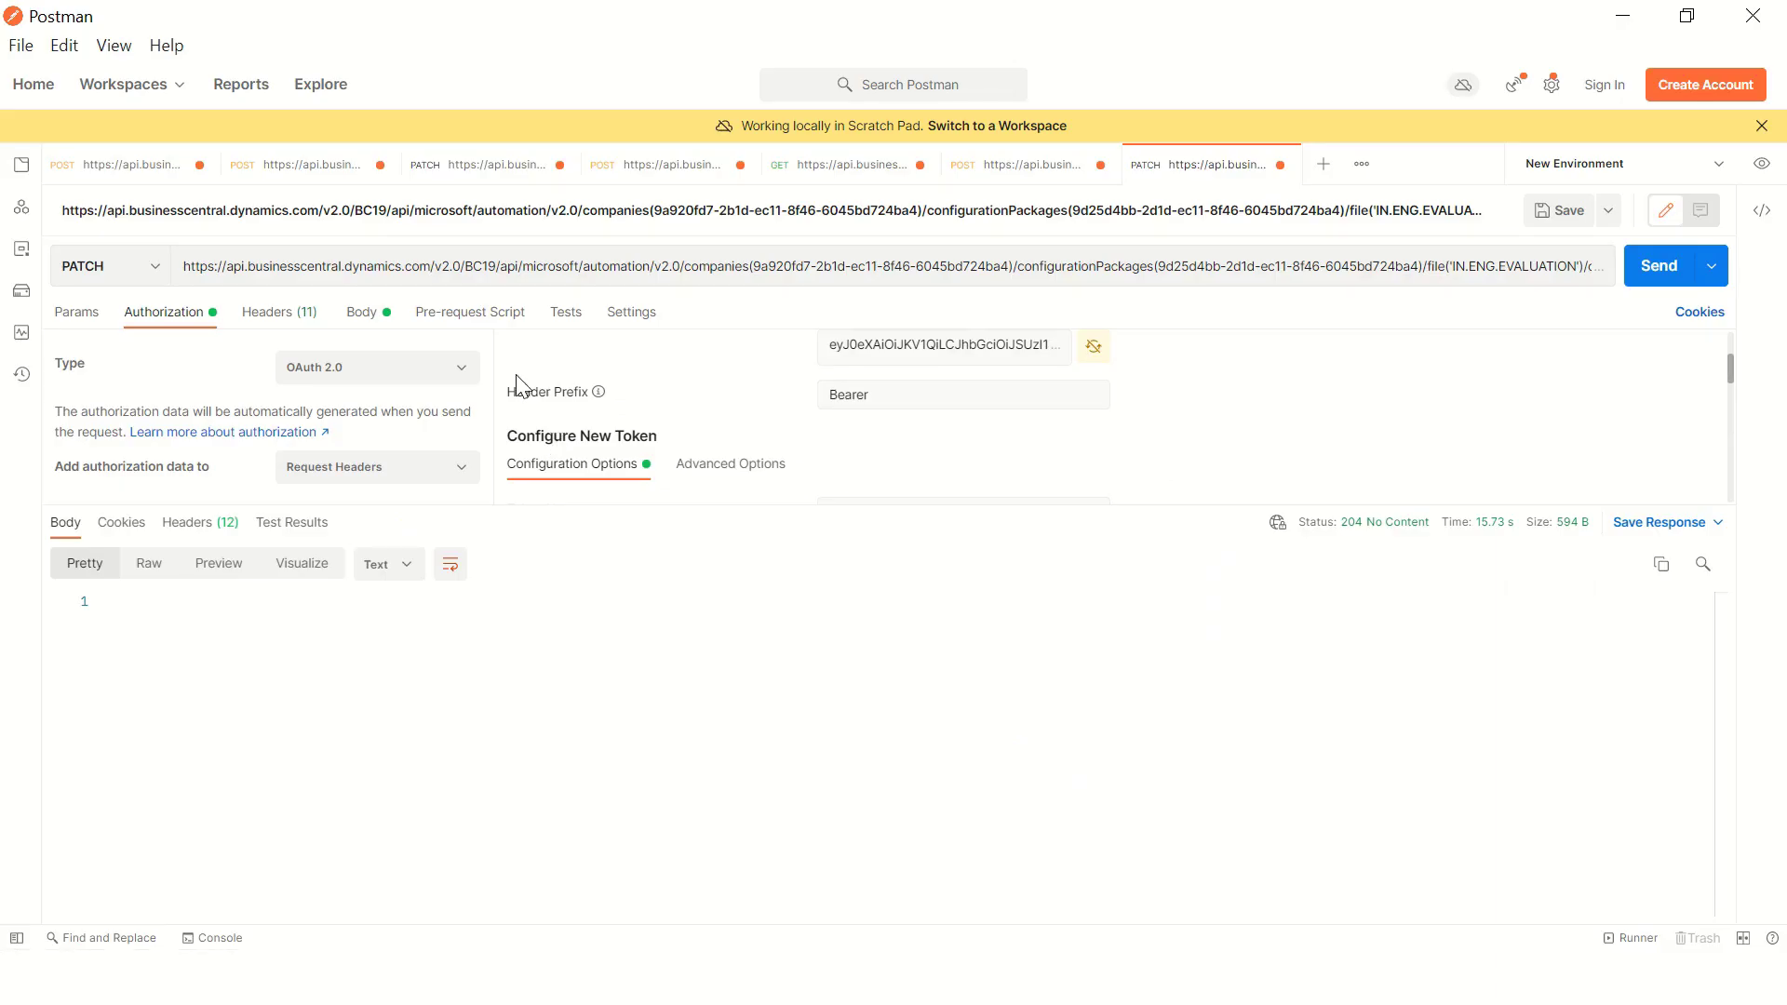
Step: Create a new POST request using the copied configurationPackages Microsoft.NAV.import URL
left_click(1323, 164)
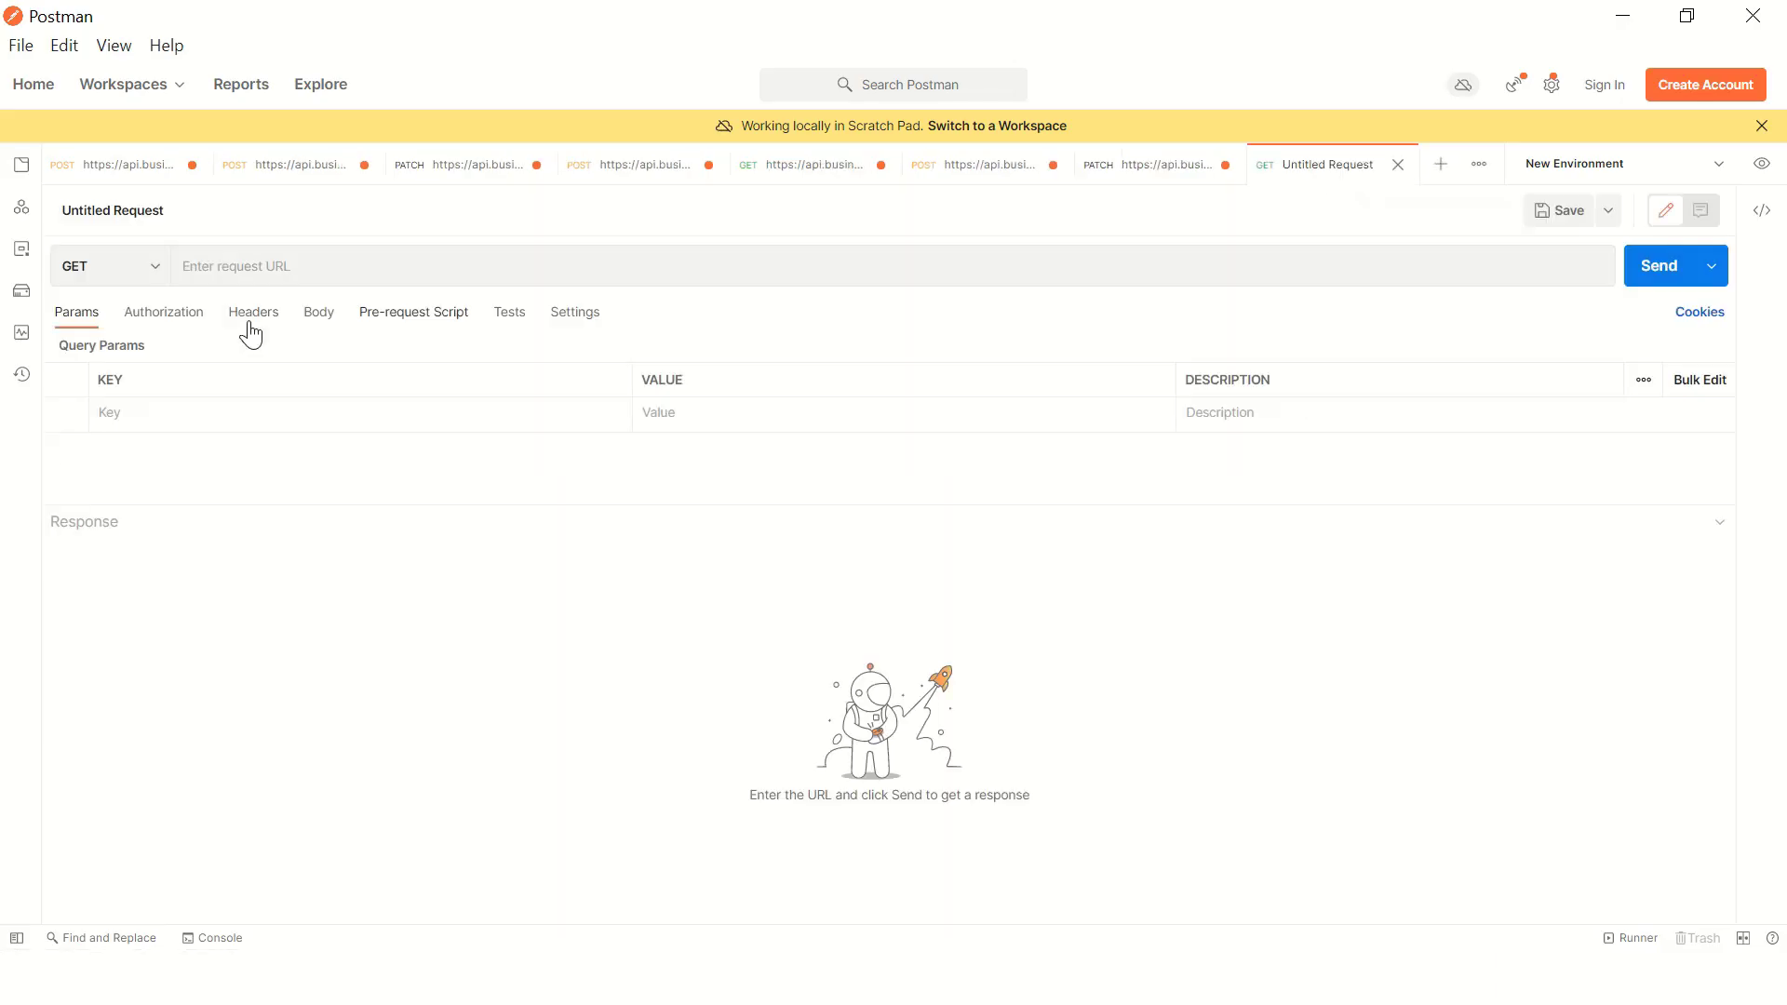
left_click(123, 257)
left_click(104, 345)
left_click(211, 264)
key("ctrl+v")
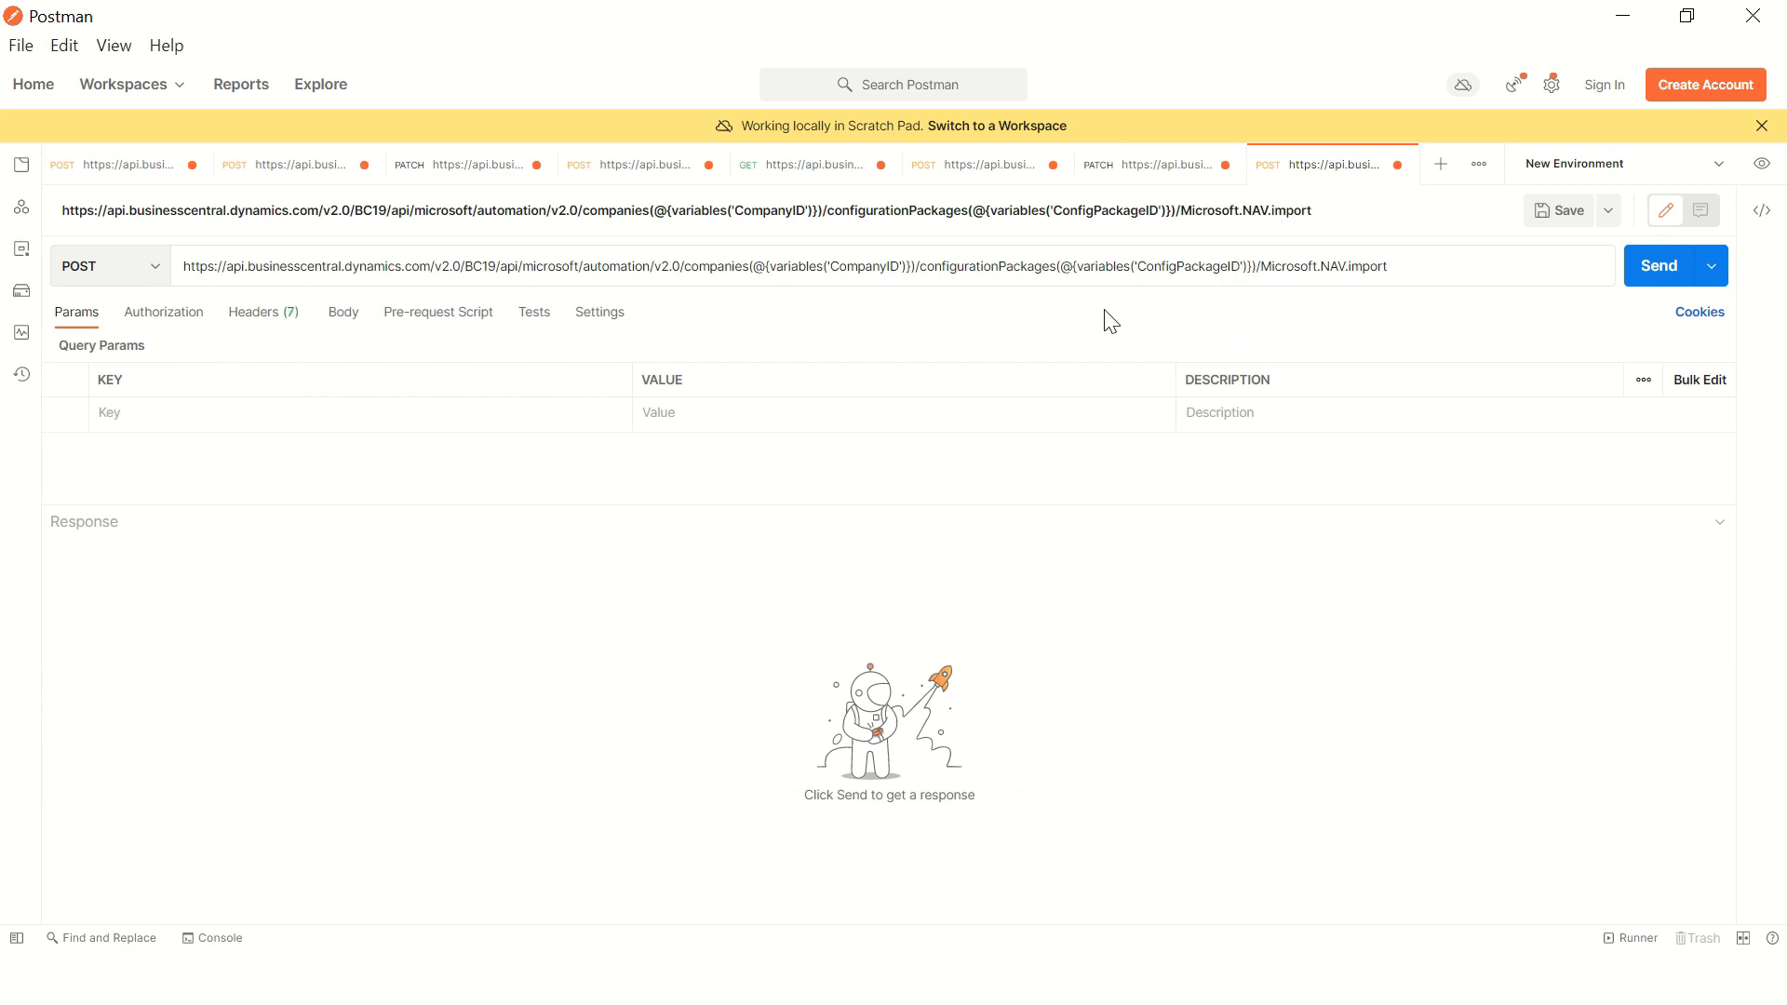
Step: Copy the company ID from the upper part of the Notepad++ notes and return to Postman
key("alt+Tab")
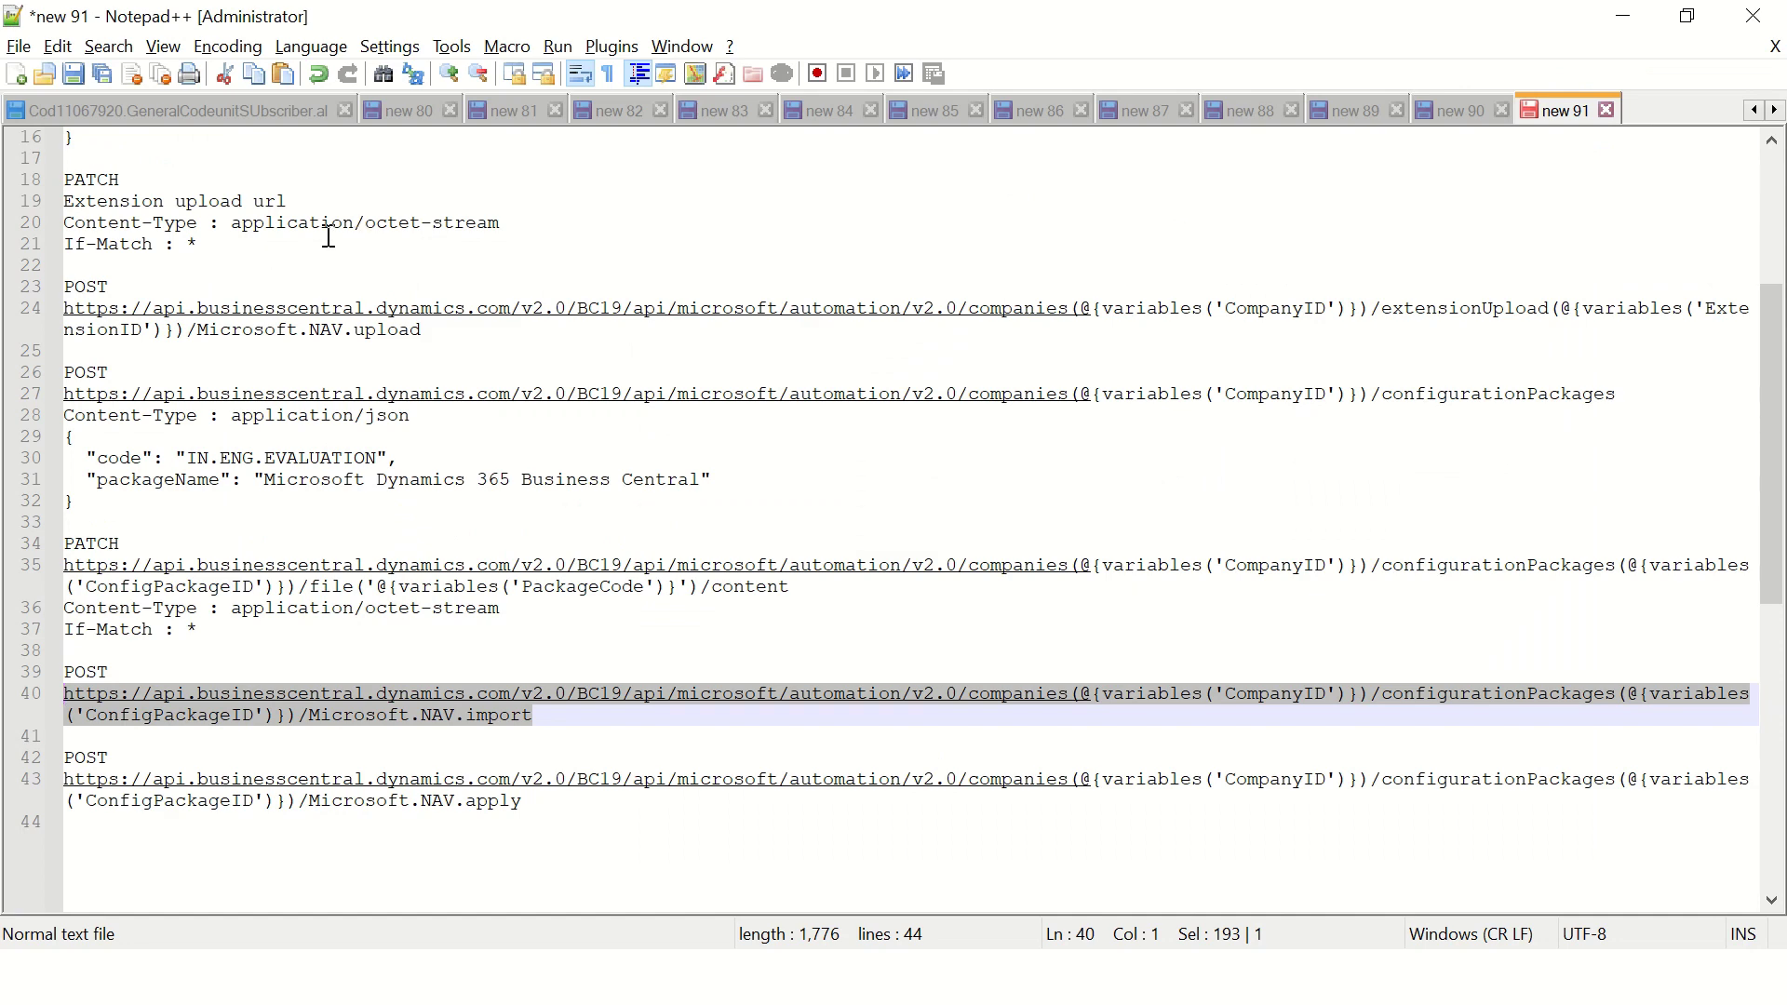
scroll(329, 237, "up", 4)
left_click_drag(462, 244, 66, 244)
key("ctrl+c")
key("alt+Tab")
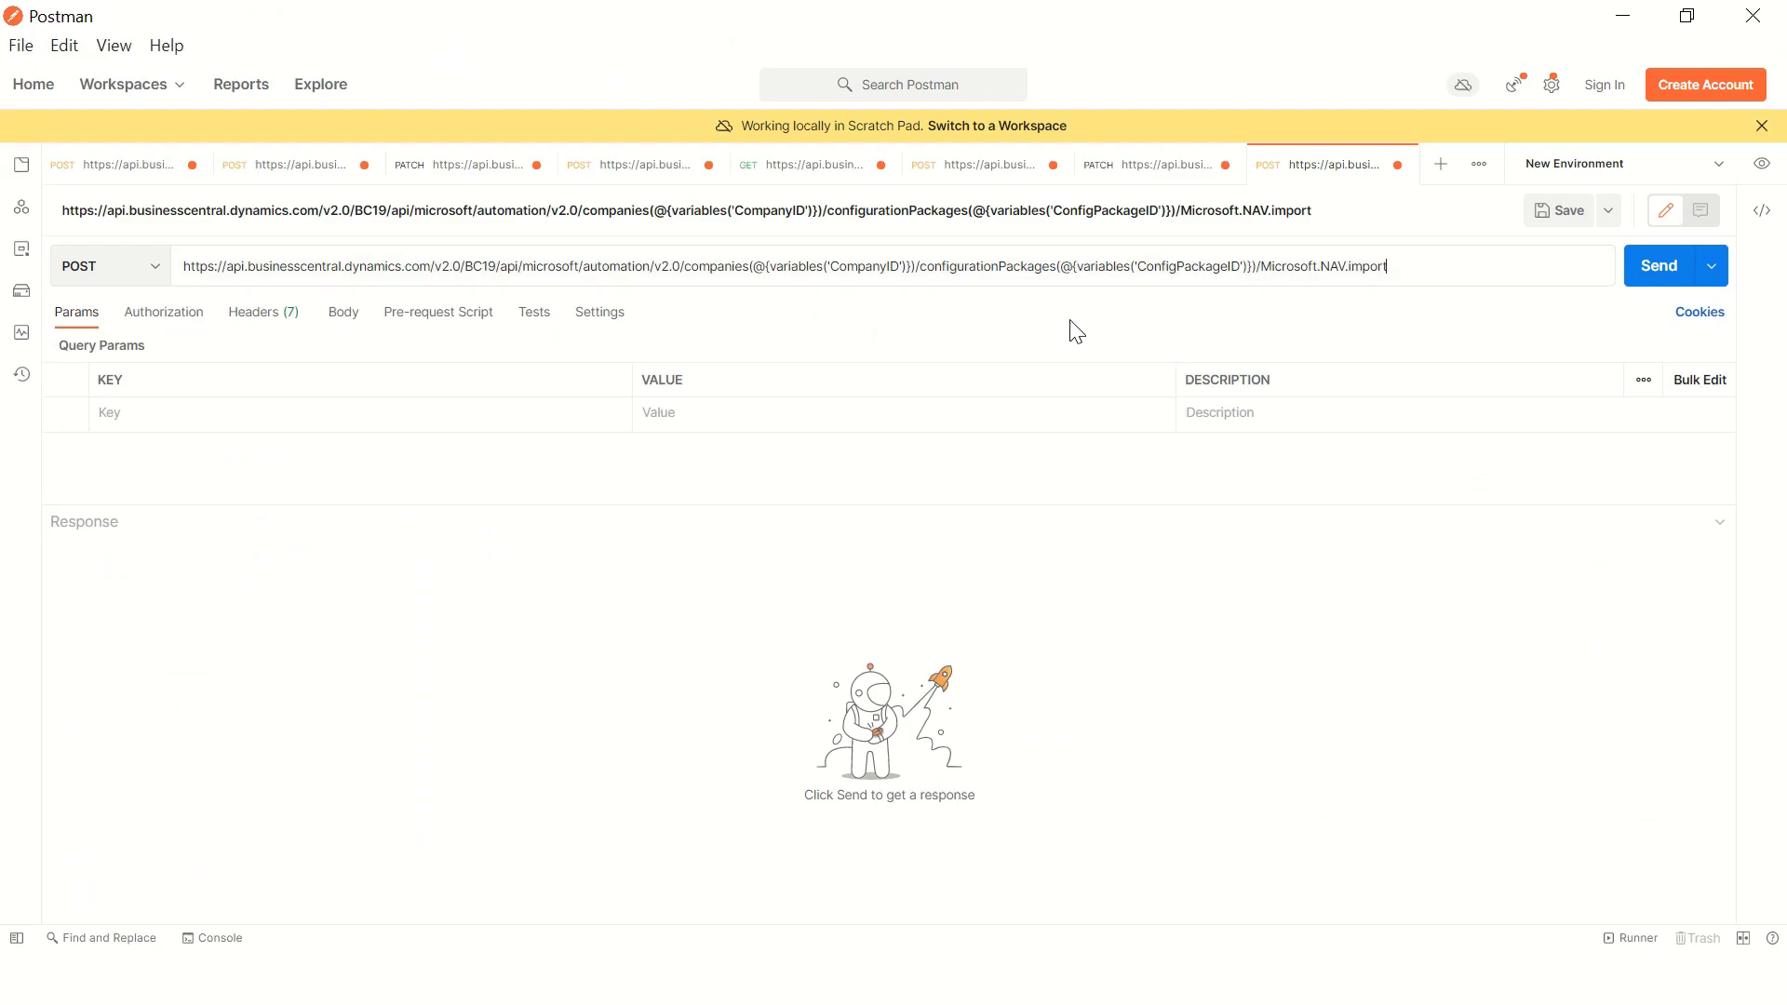
Step: Replace the CompanyID placeholder in the import URL with the company id 9a920fd7-2b1d-ec11-8f46-6045bd724ba4
left_click(836, 267)
key("ctrl+shift+Right")
key("ctrl+shift+Right")
key("ctrl+shift+Right")
key("ctrl+shift+Right")
key("ctrl+shift+Right")
key("ctrl+shift+Right")
key("ctrl+shift+Right")
key("ctrl+shift+Right")
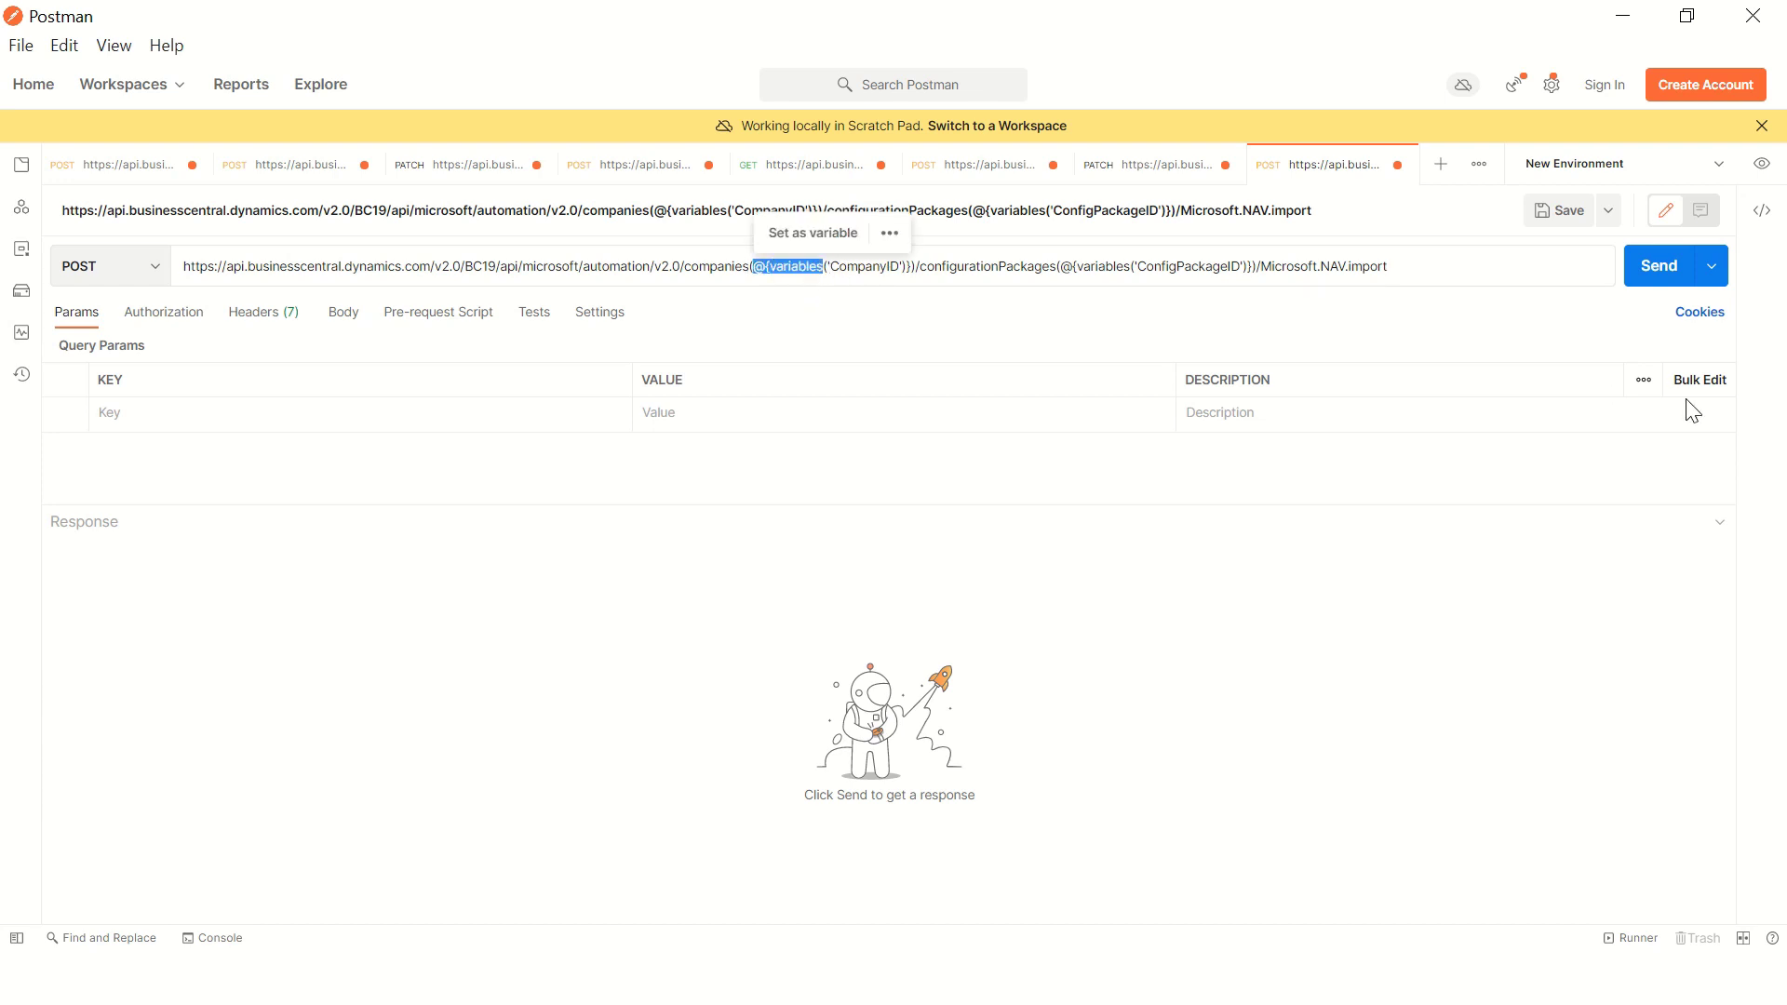
key("ctrl+shift+Left")
key("ctrl+shift+Left")
key("ctrl+v")
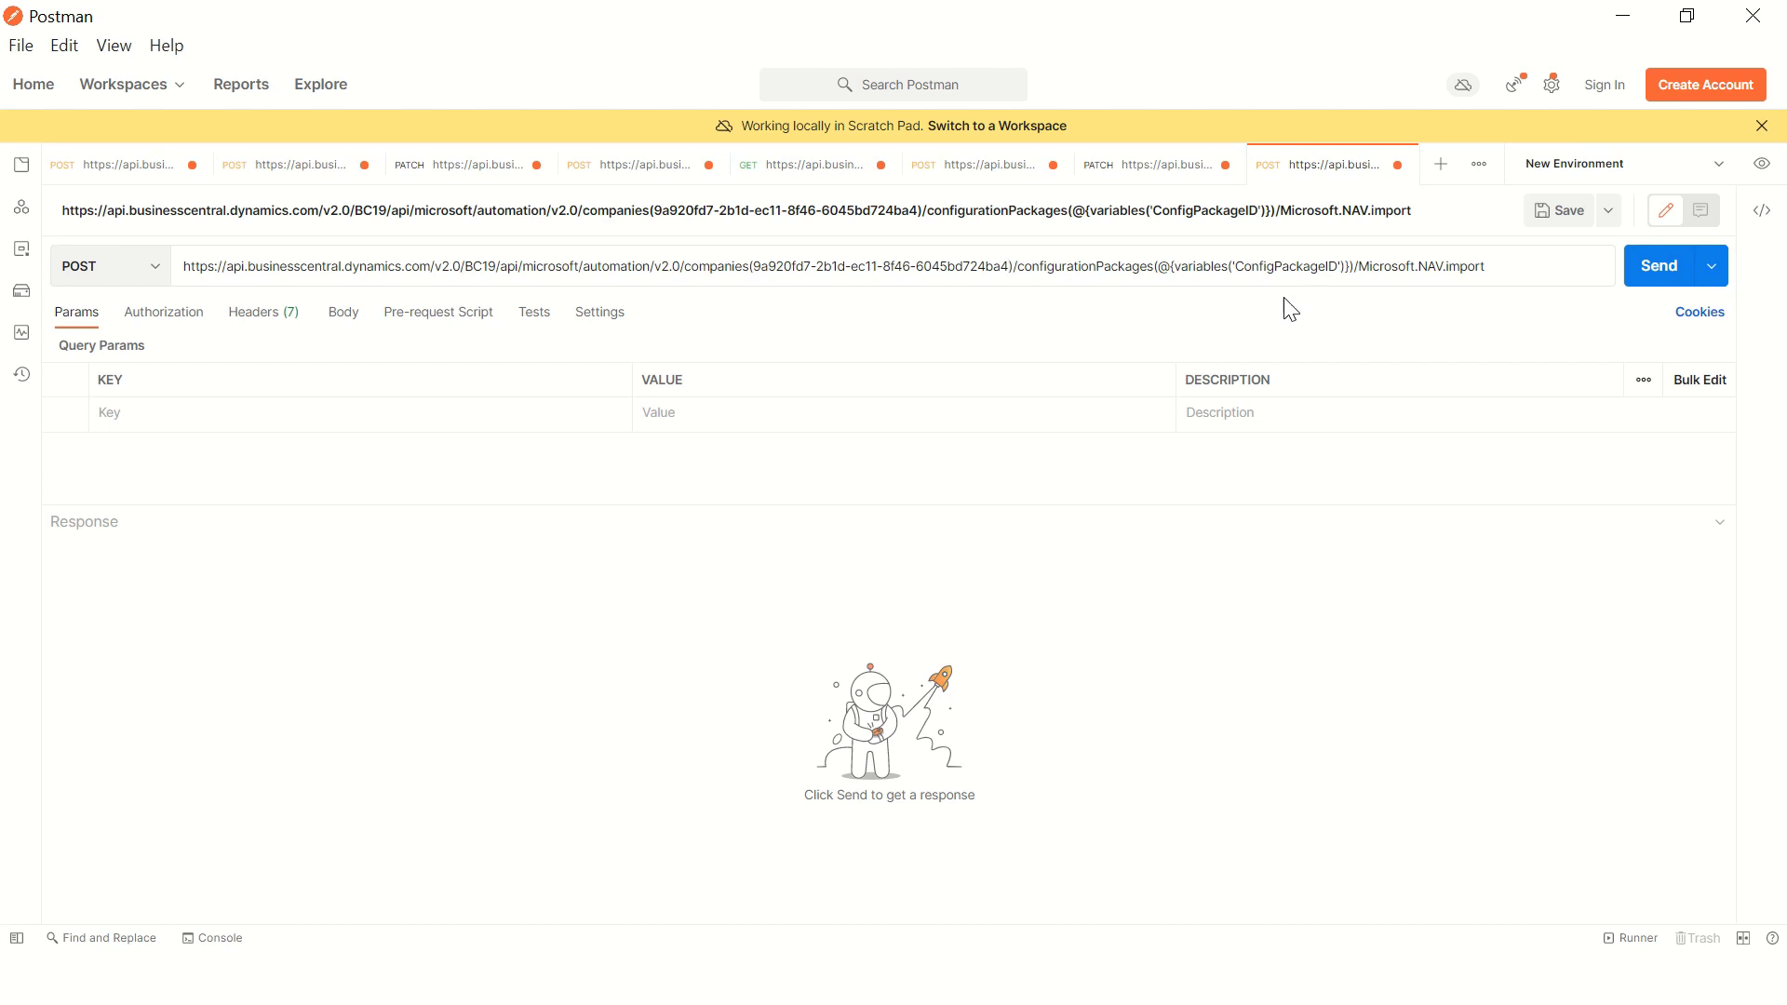
Step: Replace the import URL's ConfigPackageID placeholder with the id 9d25d4bb-2d1d-ec11-8f46-6045bd724ba4 from the configurationPackages POST response
left_click(1148, 174)
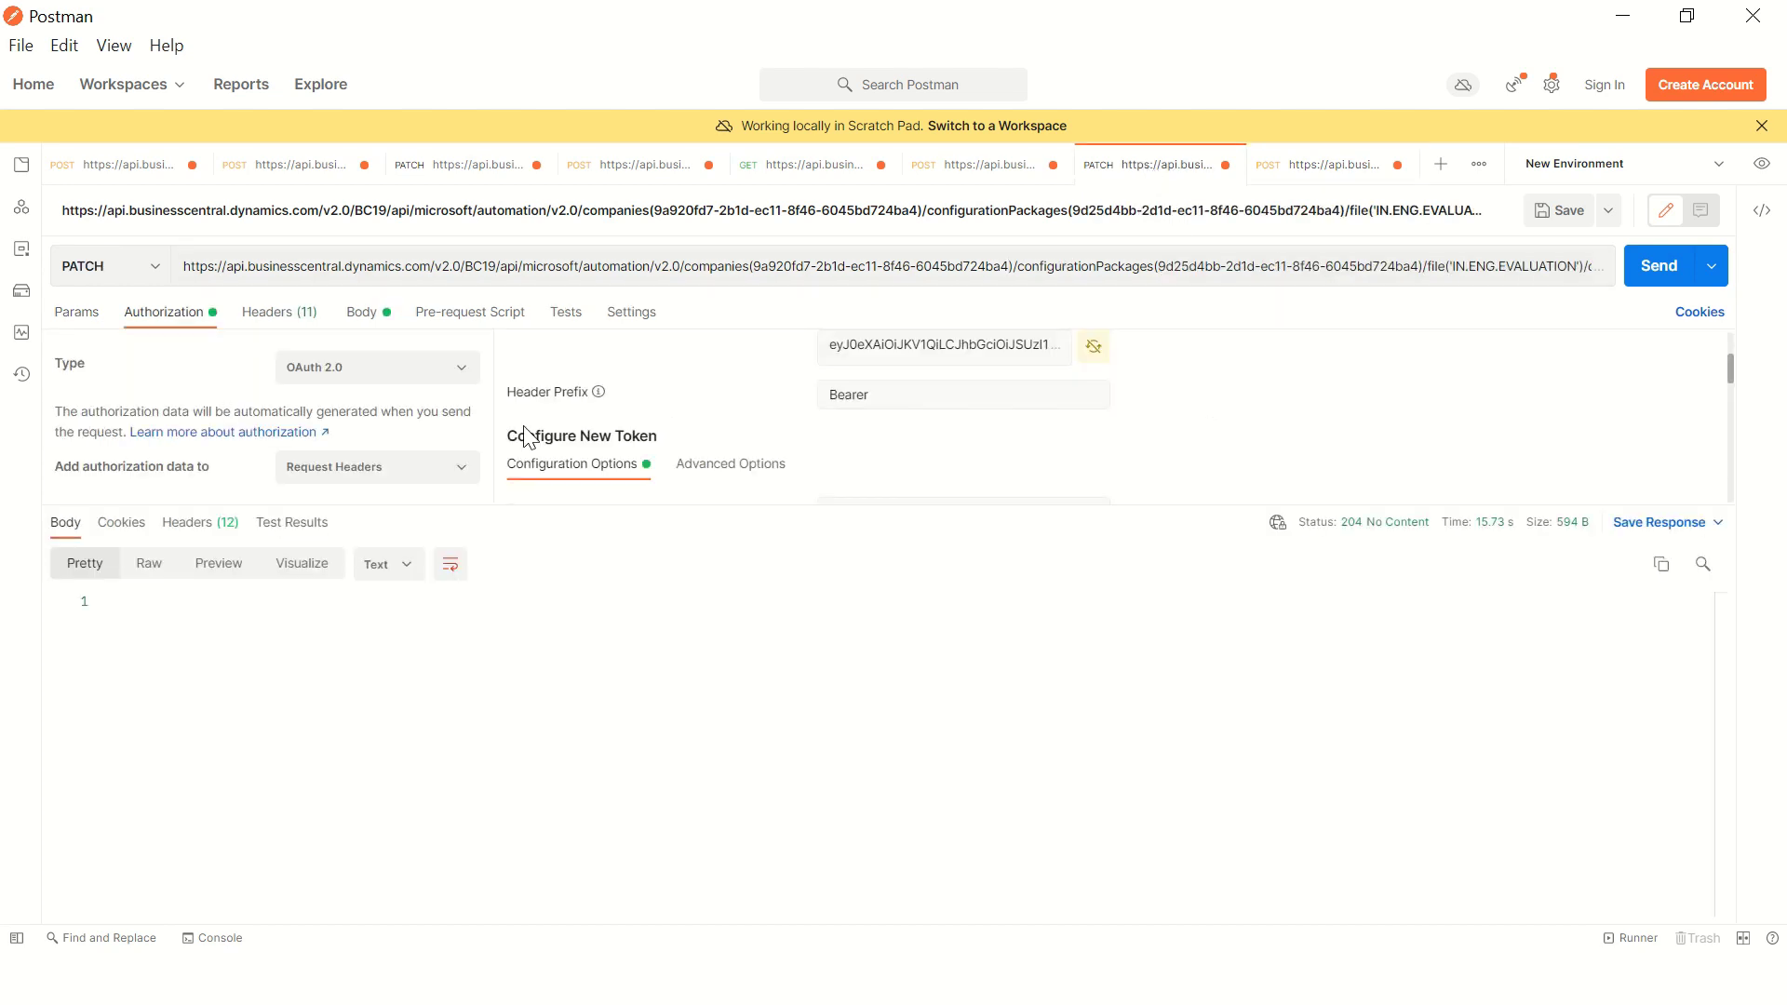
left_click(921, 168)
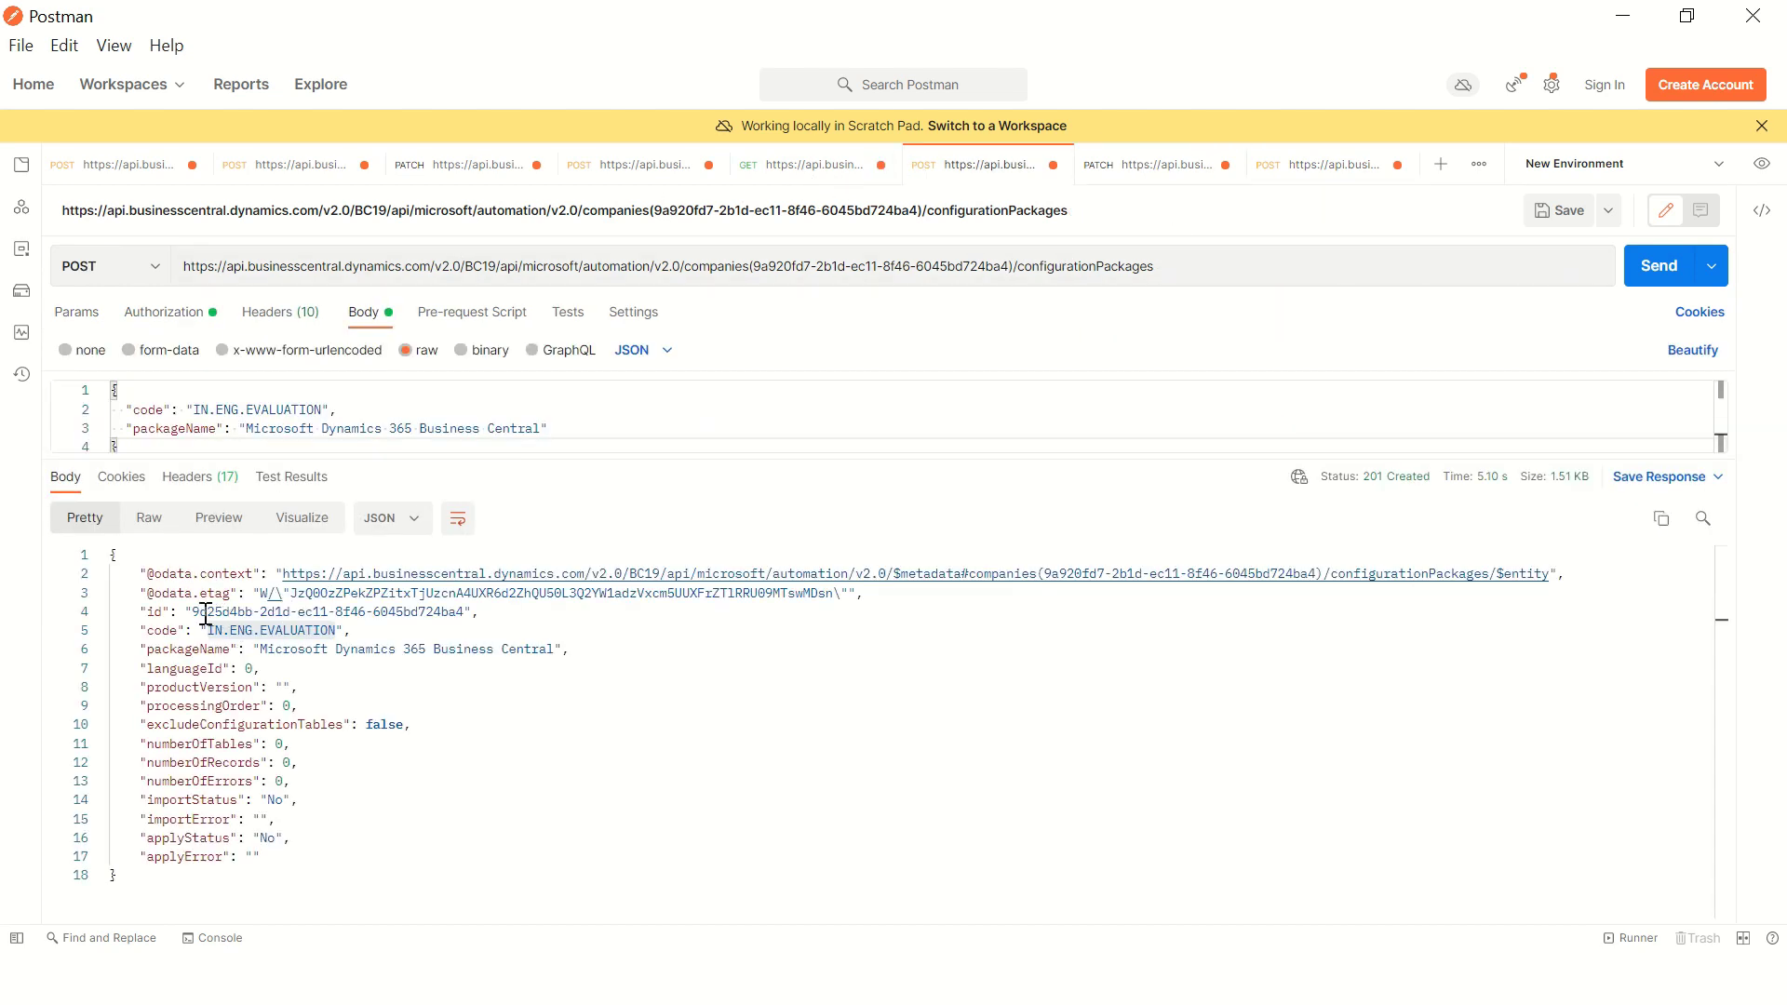
left_click_drag(192, 614, 460, 607)
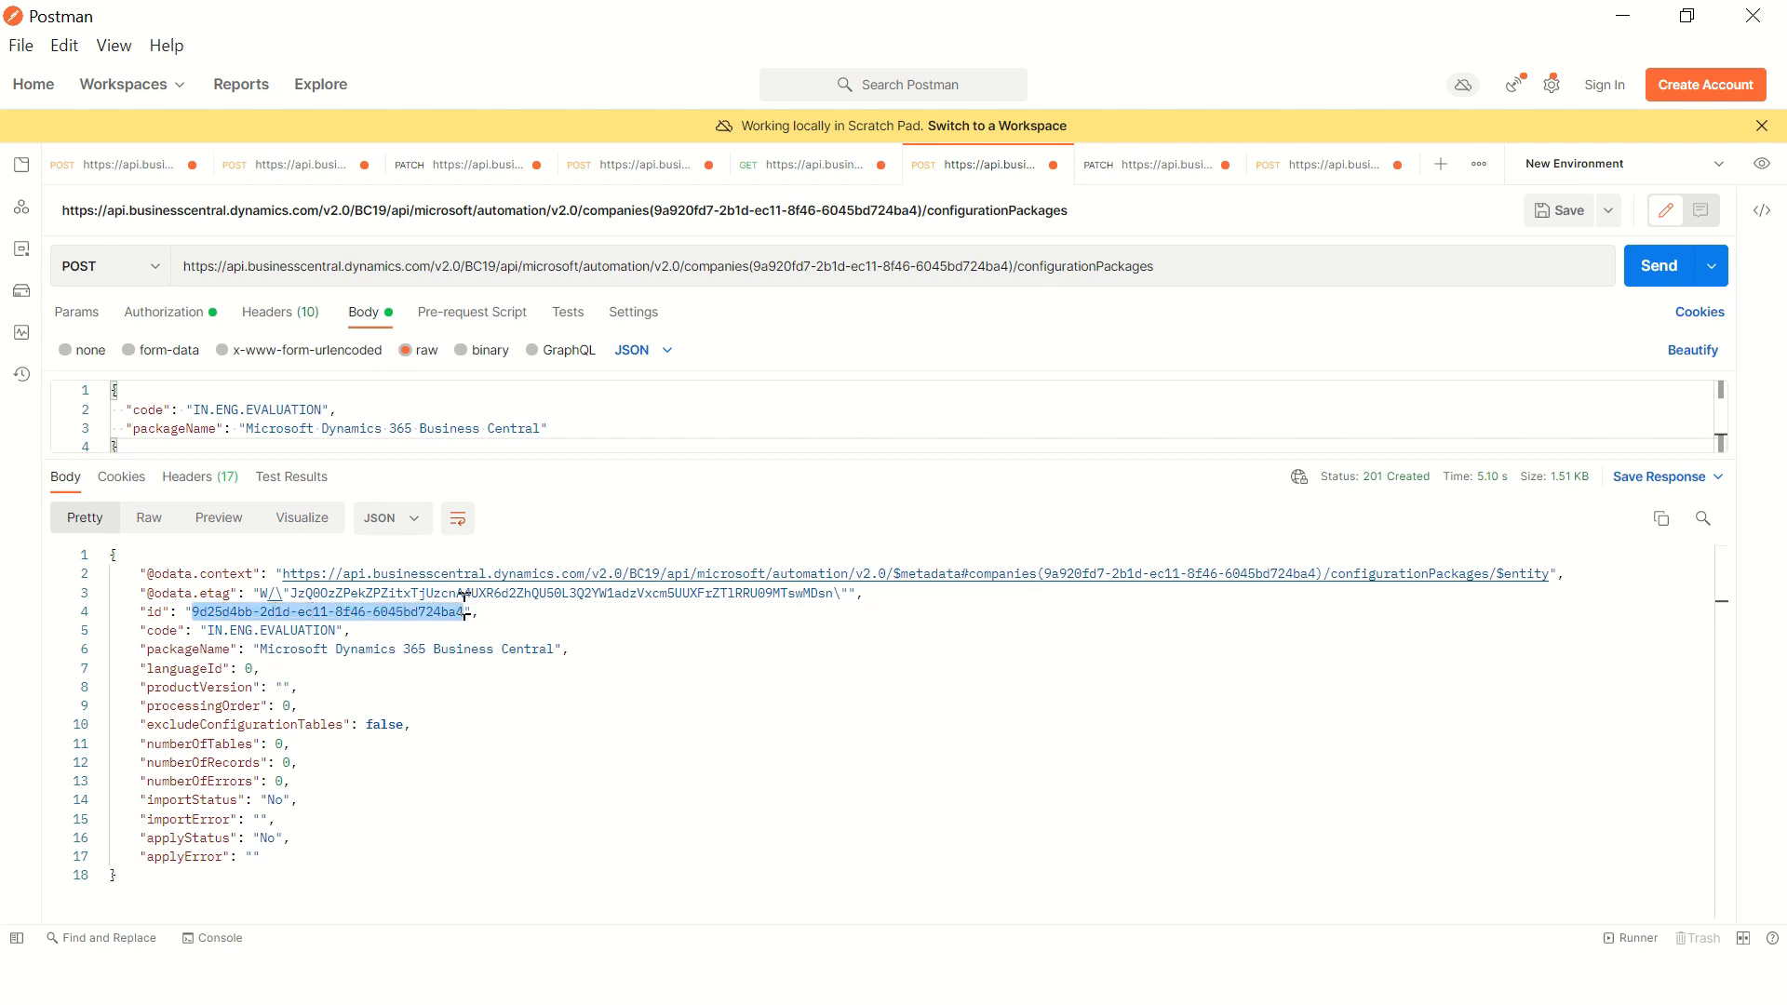
left_click(1314, 168)
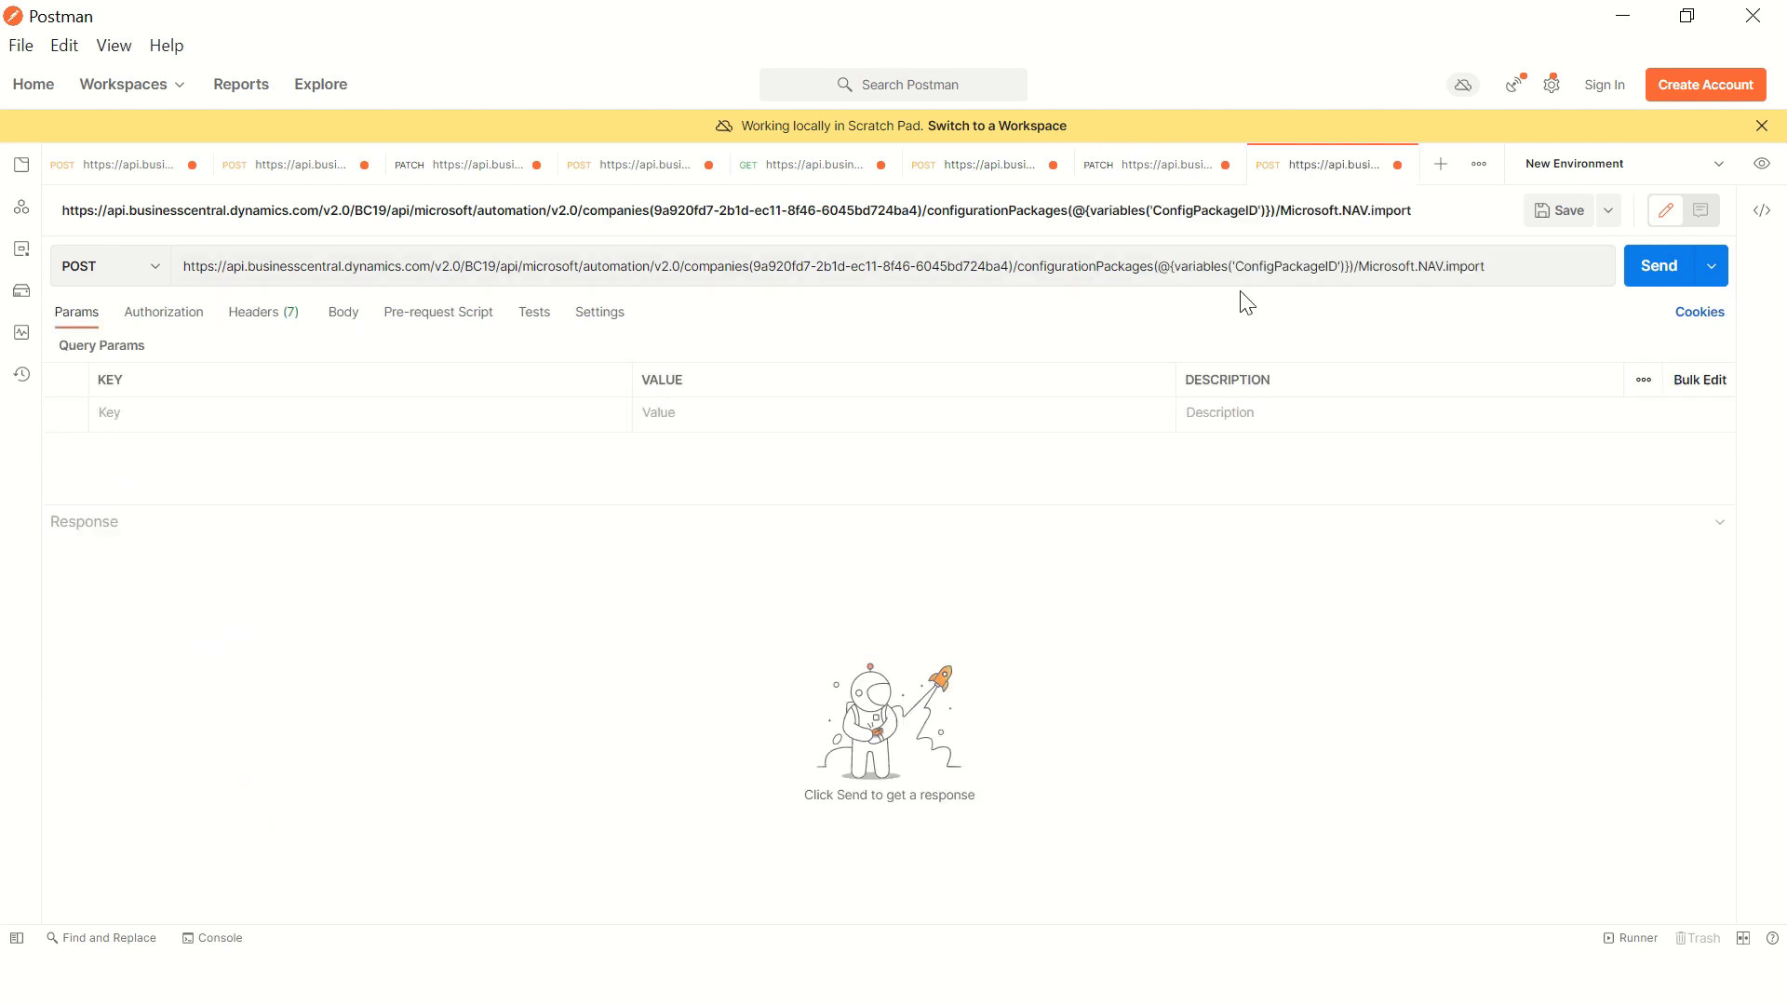
left_click(1161, 269)
key("ctrl+shift+Right")
key("ctrl+shift+Right")
key("ctrl+shift+Right")
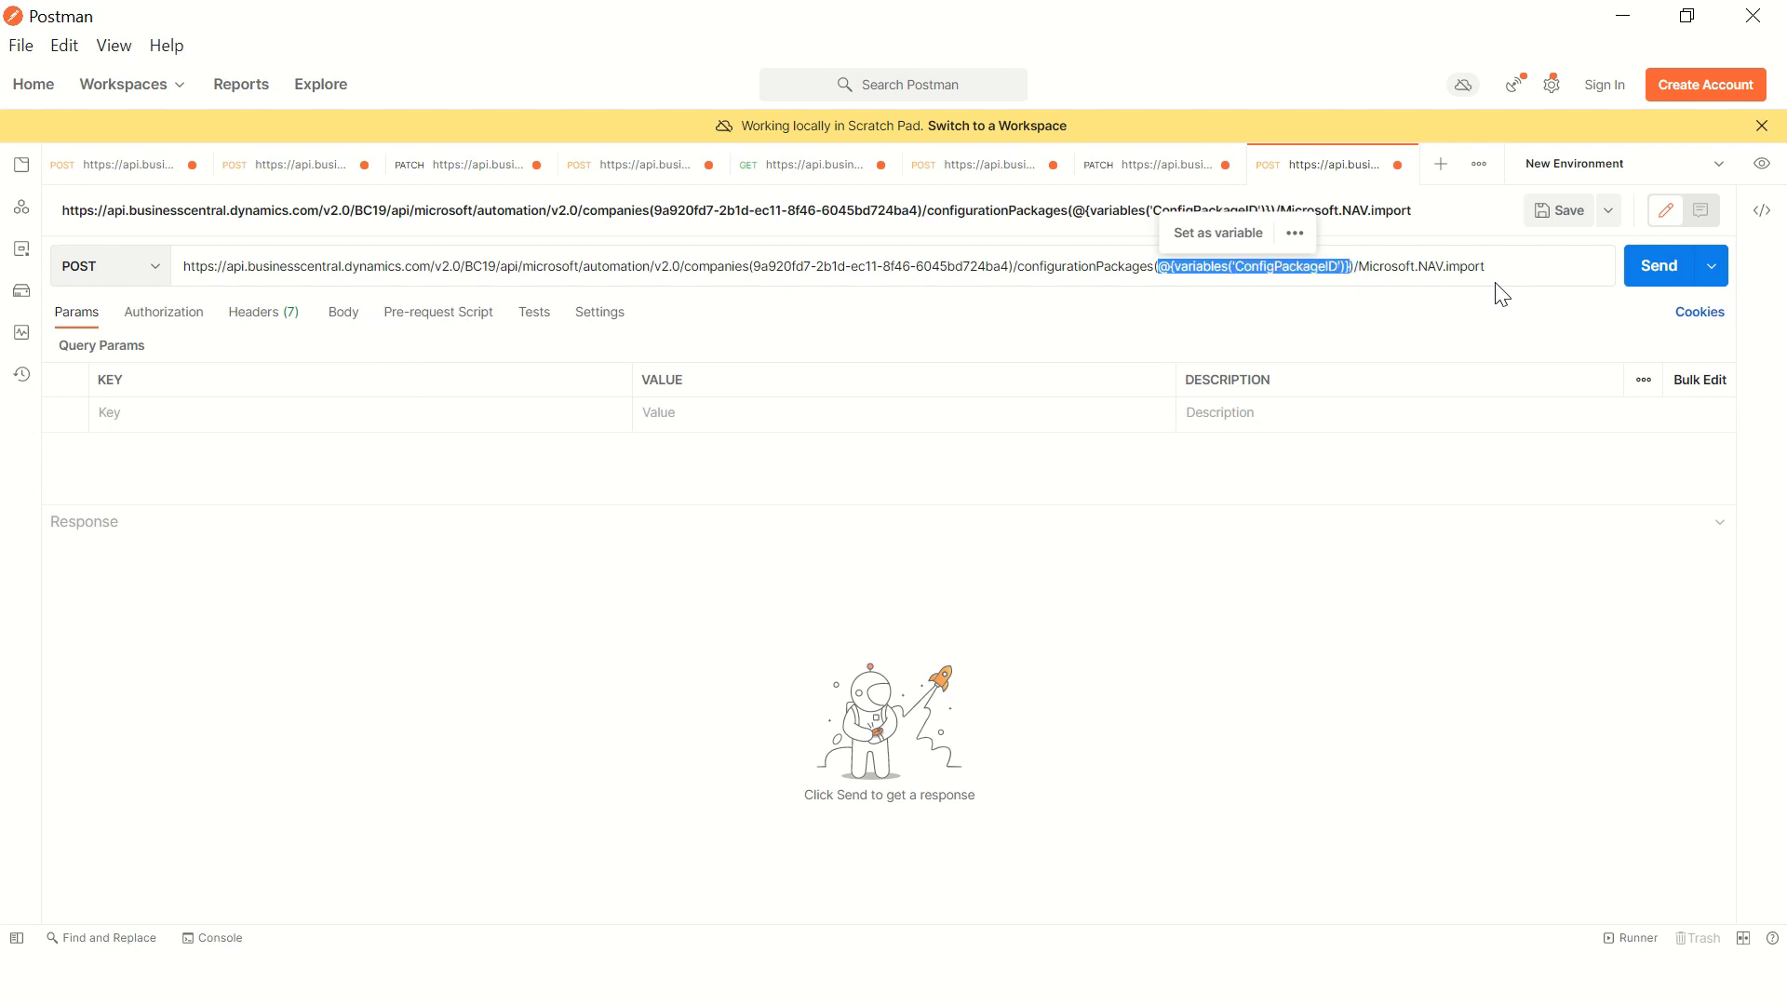
type("9d25d4bb-2d1d-ec11-8f46-6045bd724ba4")
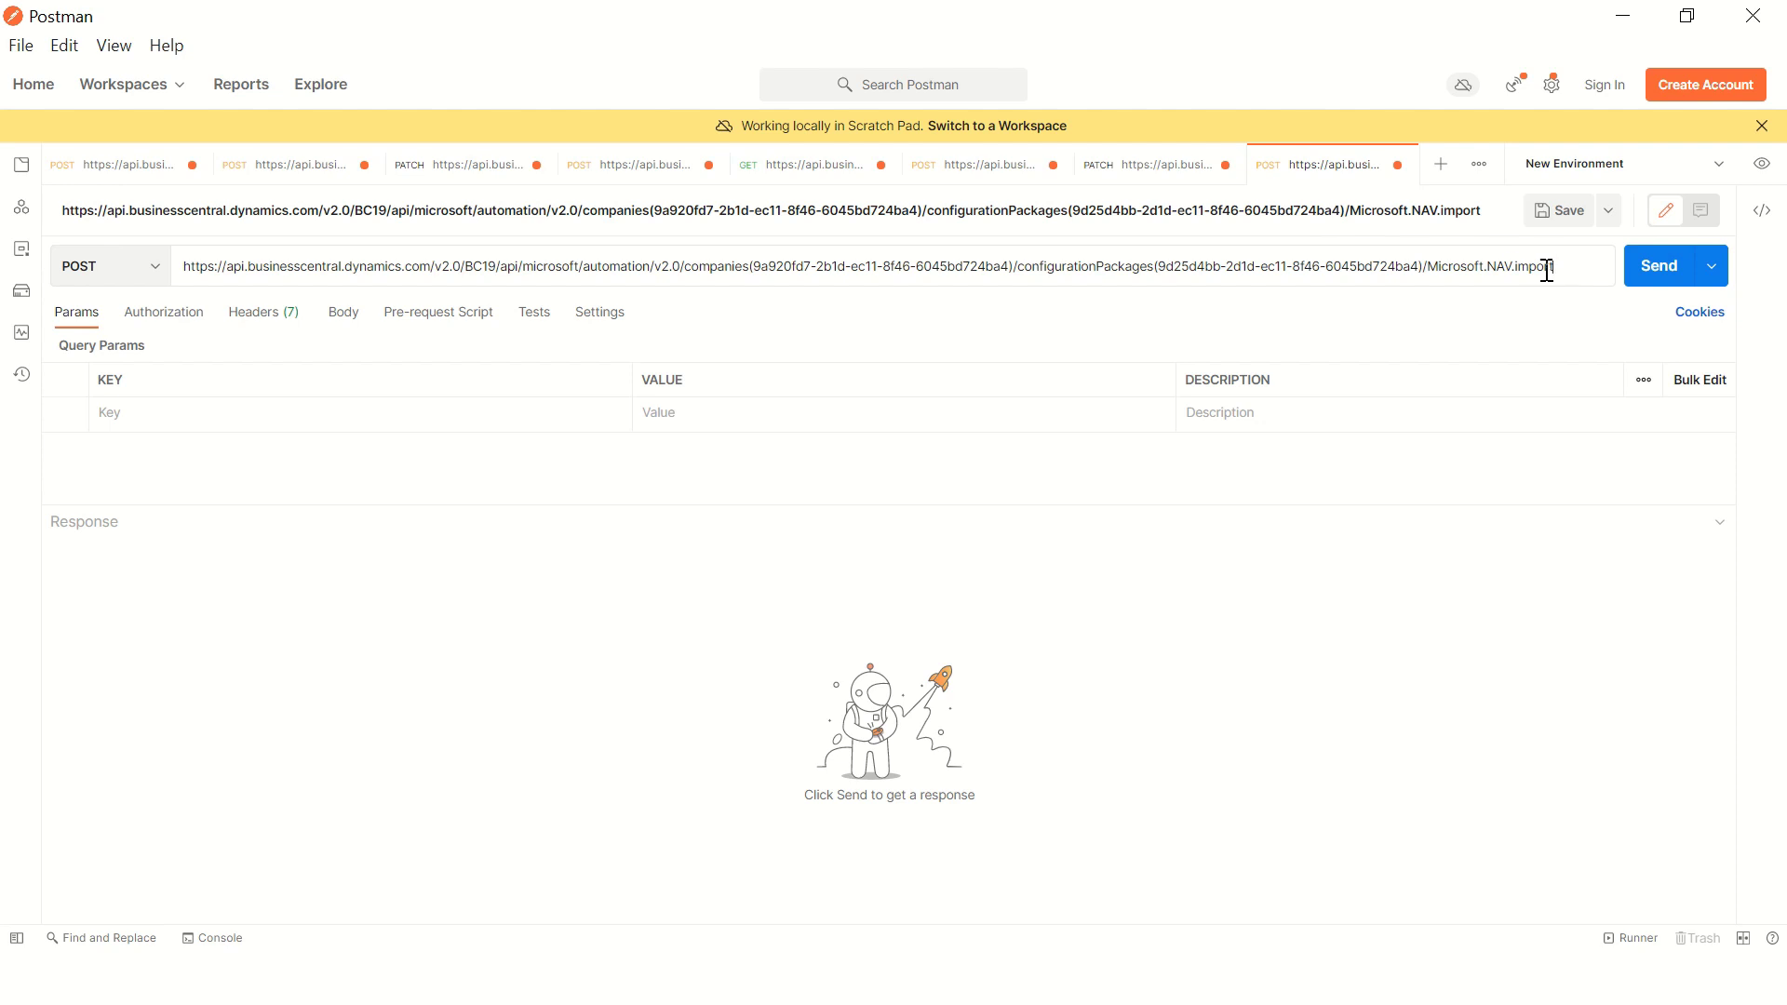
left_click_drag(1548, 270, 1470, 270)
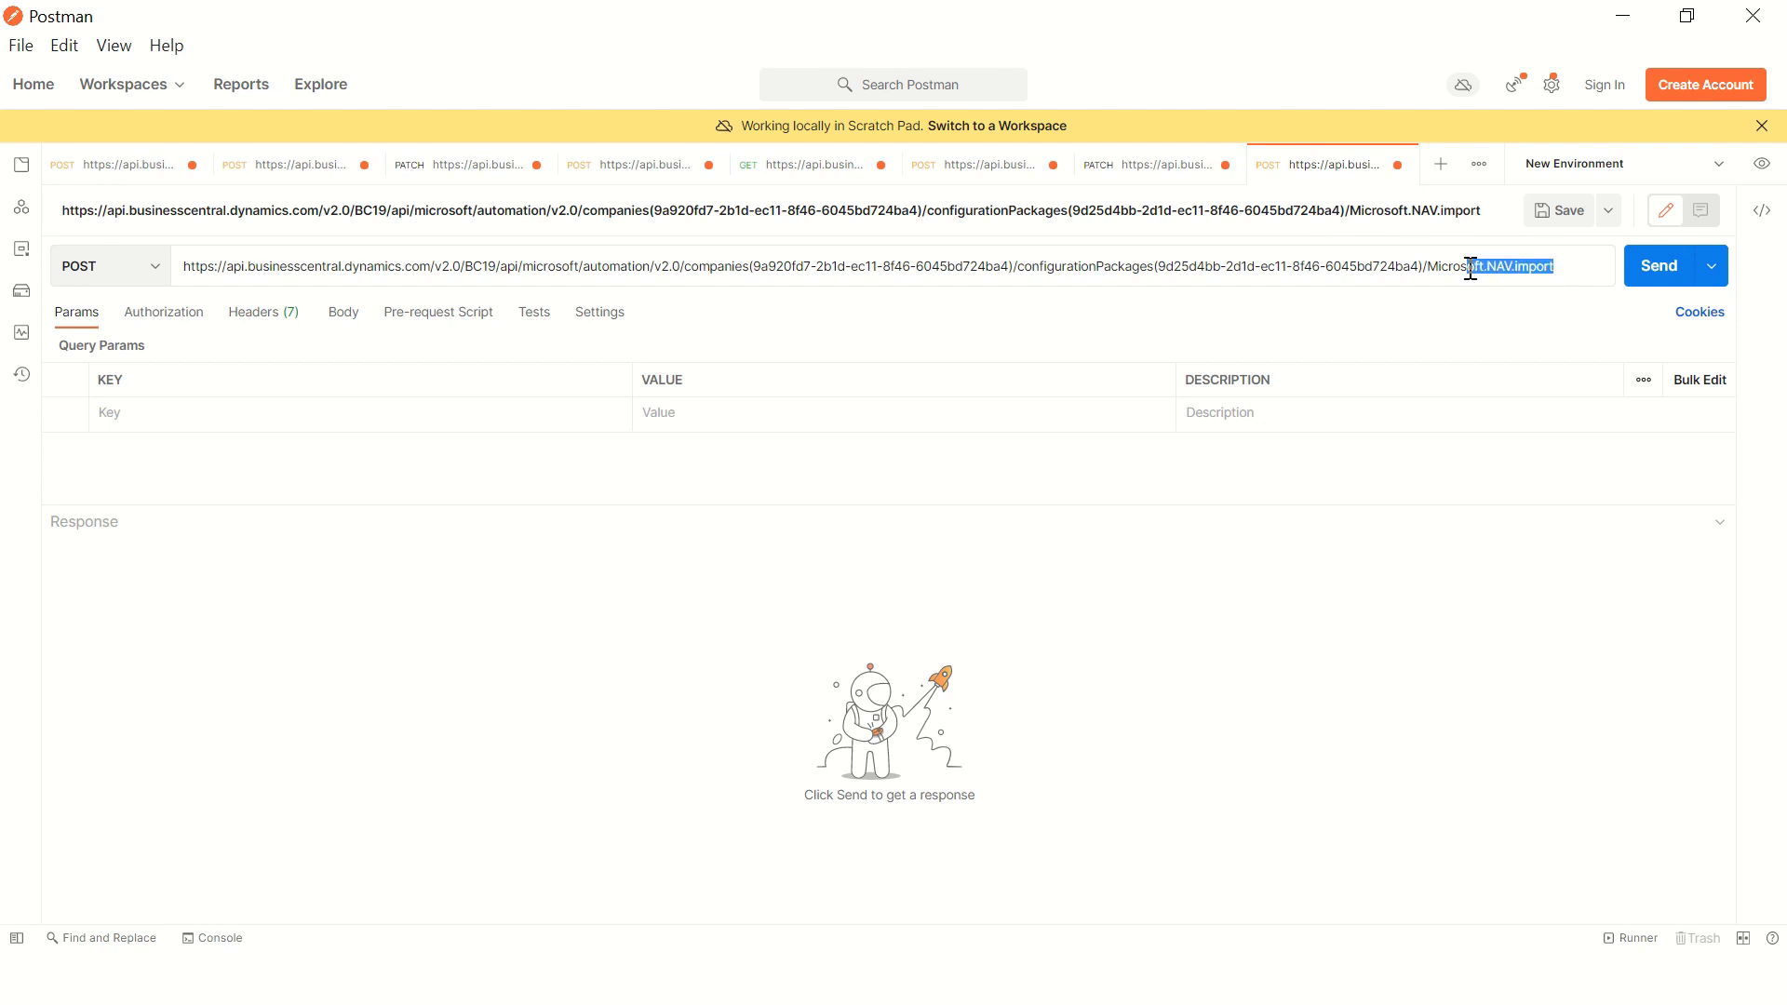
Step: Set the import request's authorization to OAuth 2.0 and generate a new access token for it
left_click(166, 315)
left_click(288, 367)
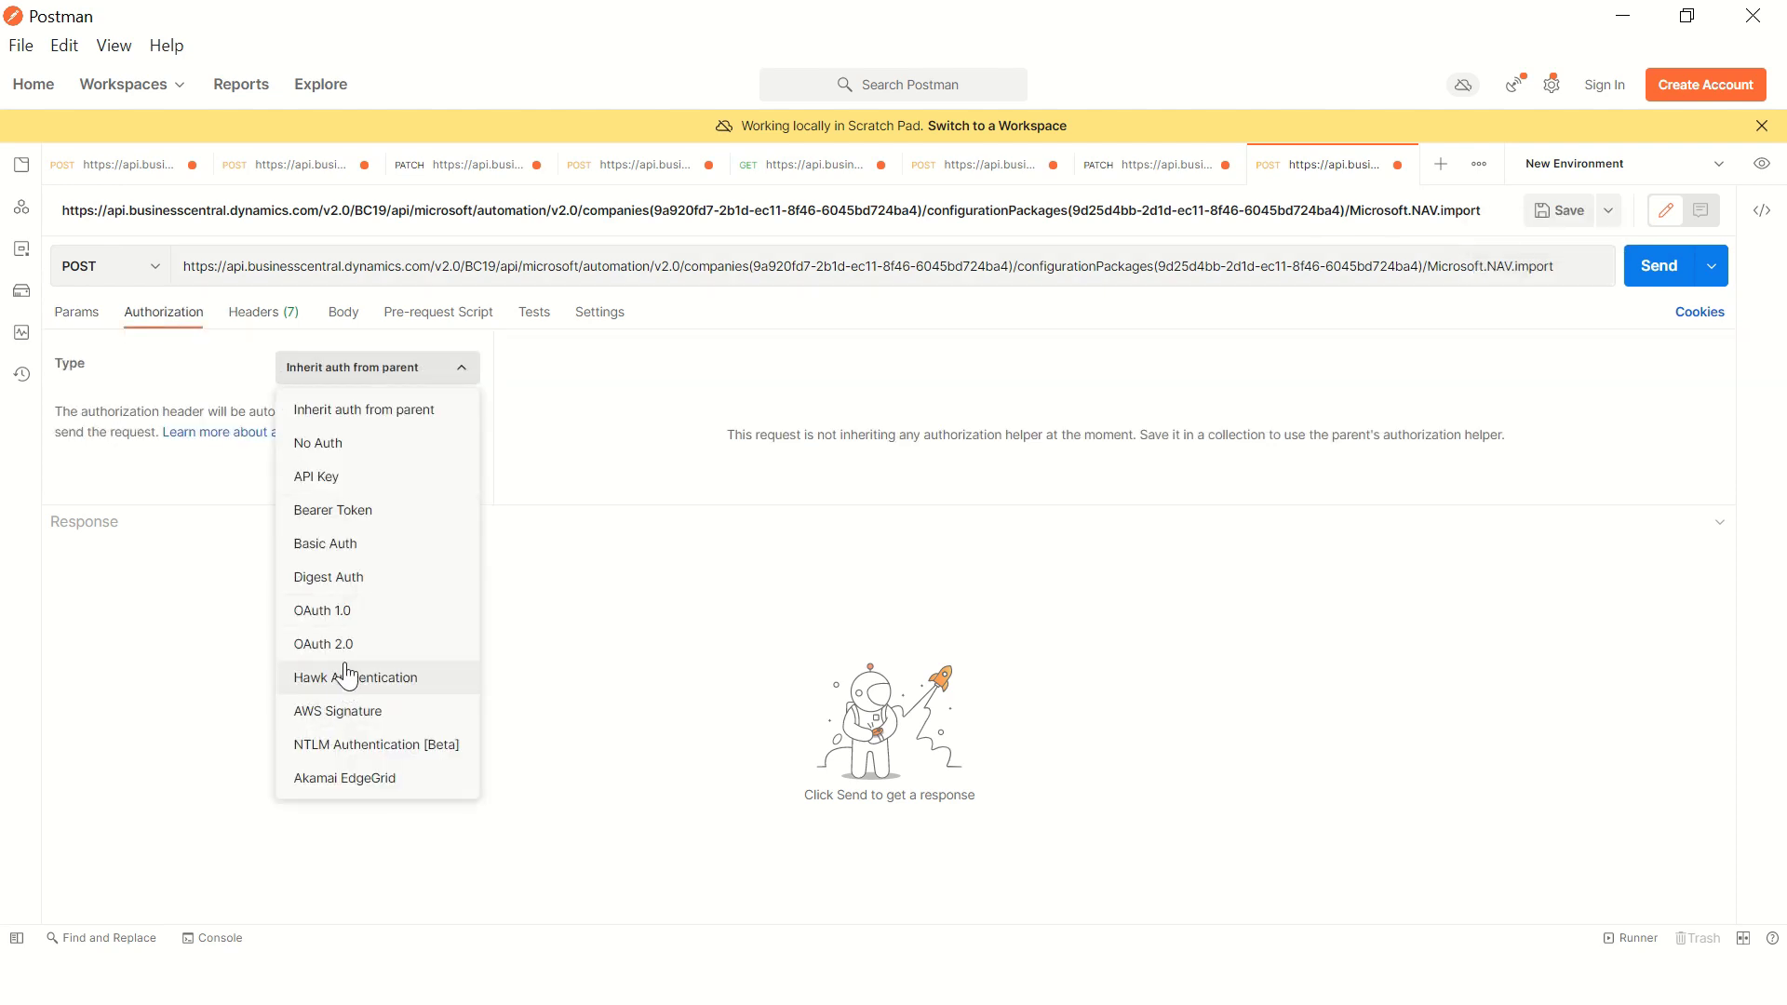
left_click(321, 645)
scroll(670, 481, "down", 10)
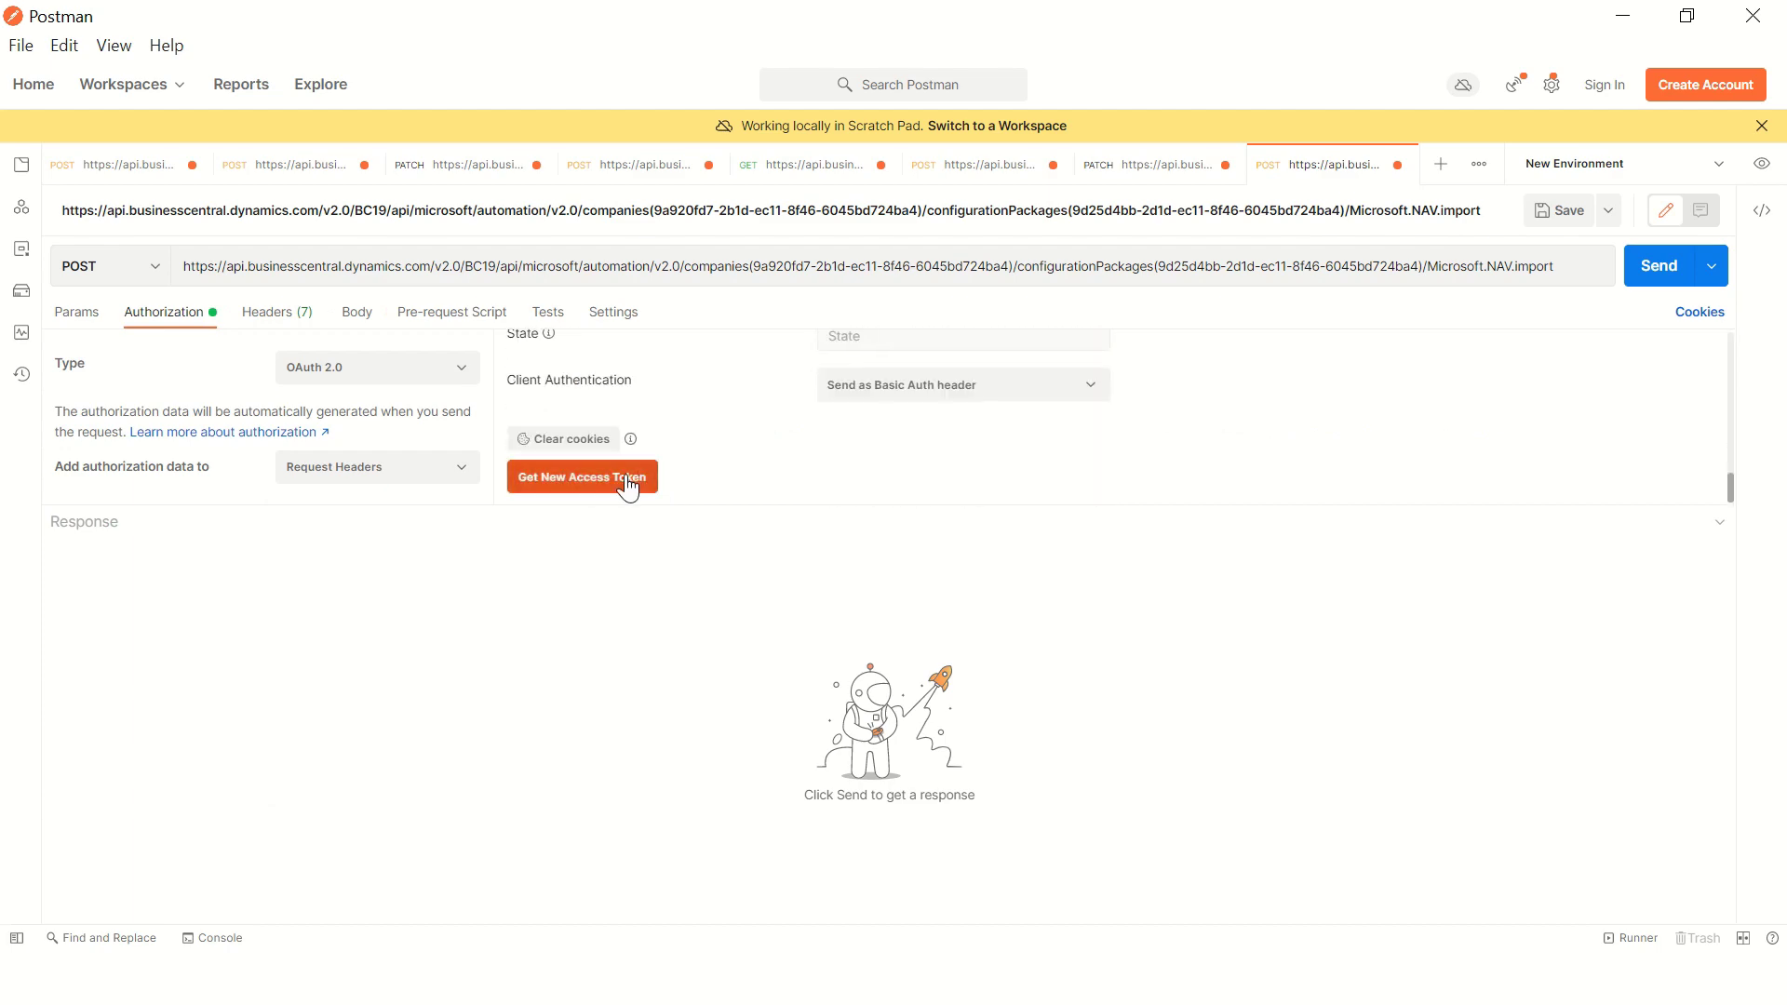
left_click(622, 478)
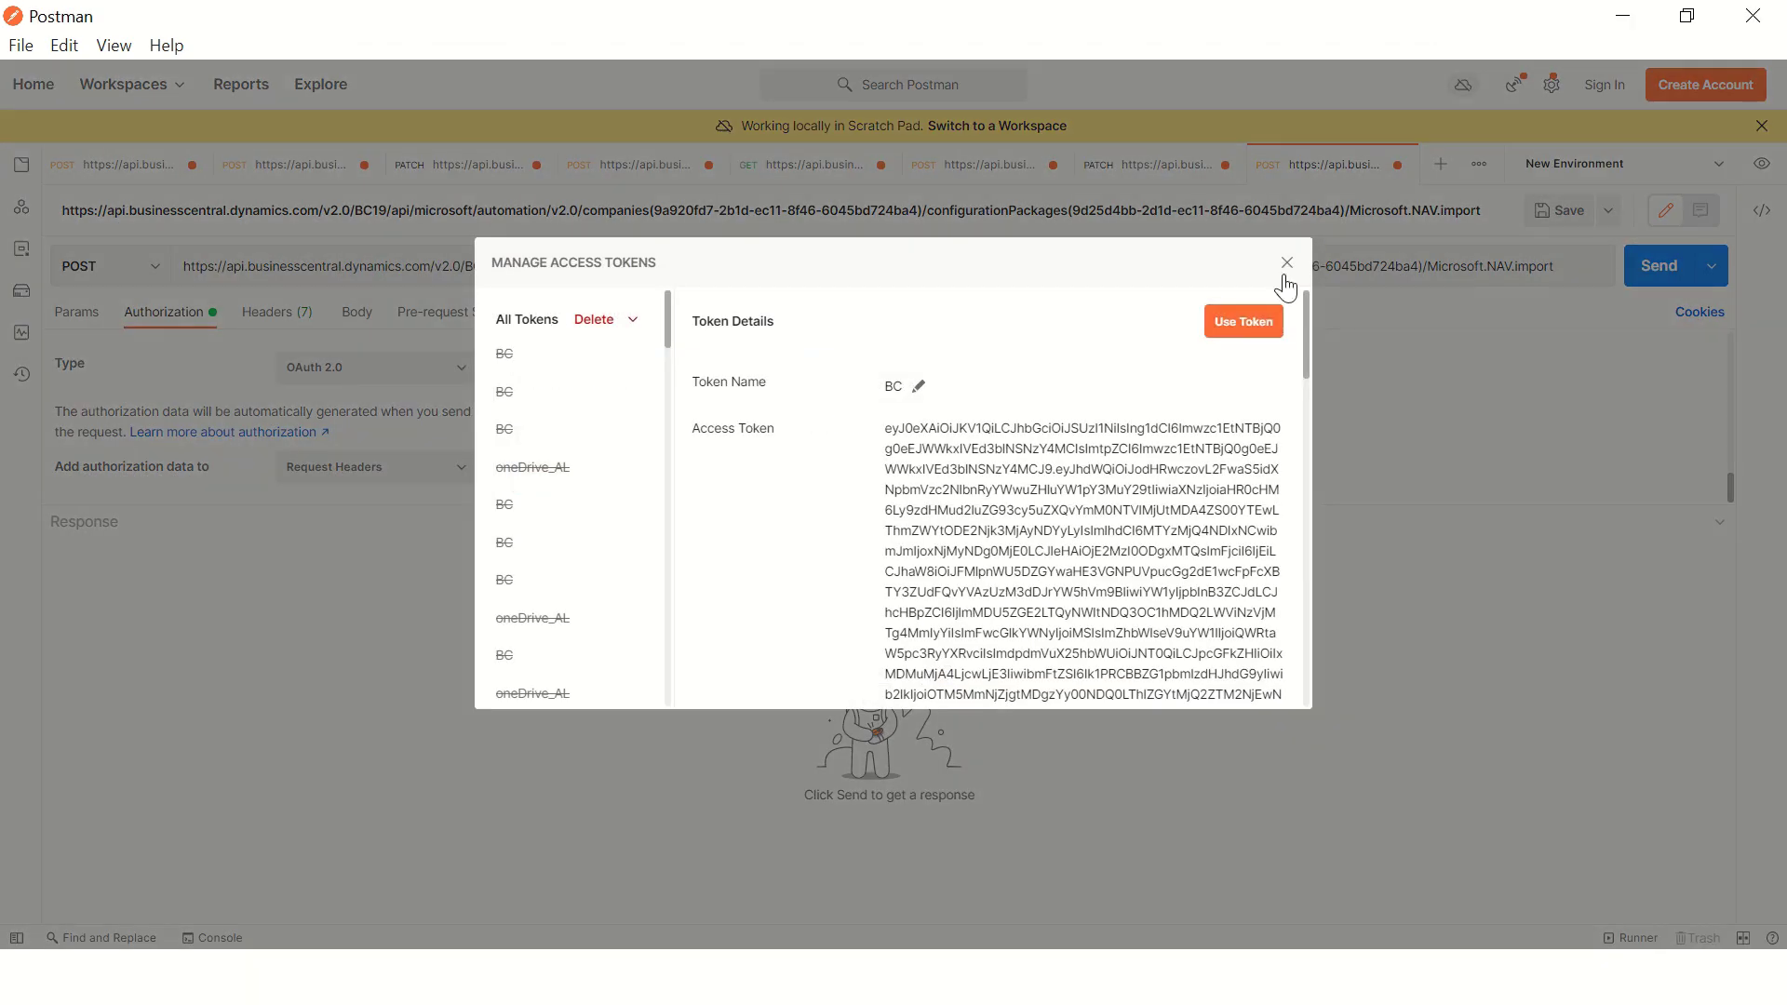
left_click(1289, 277)
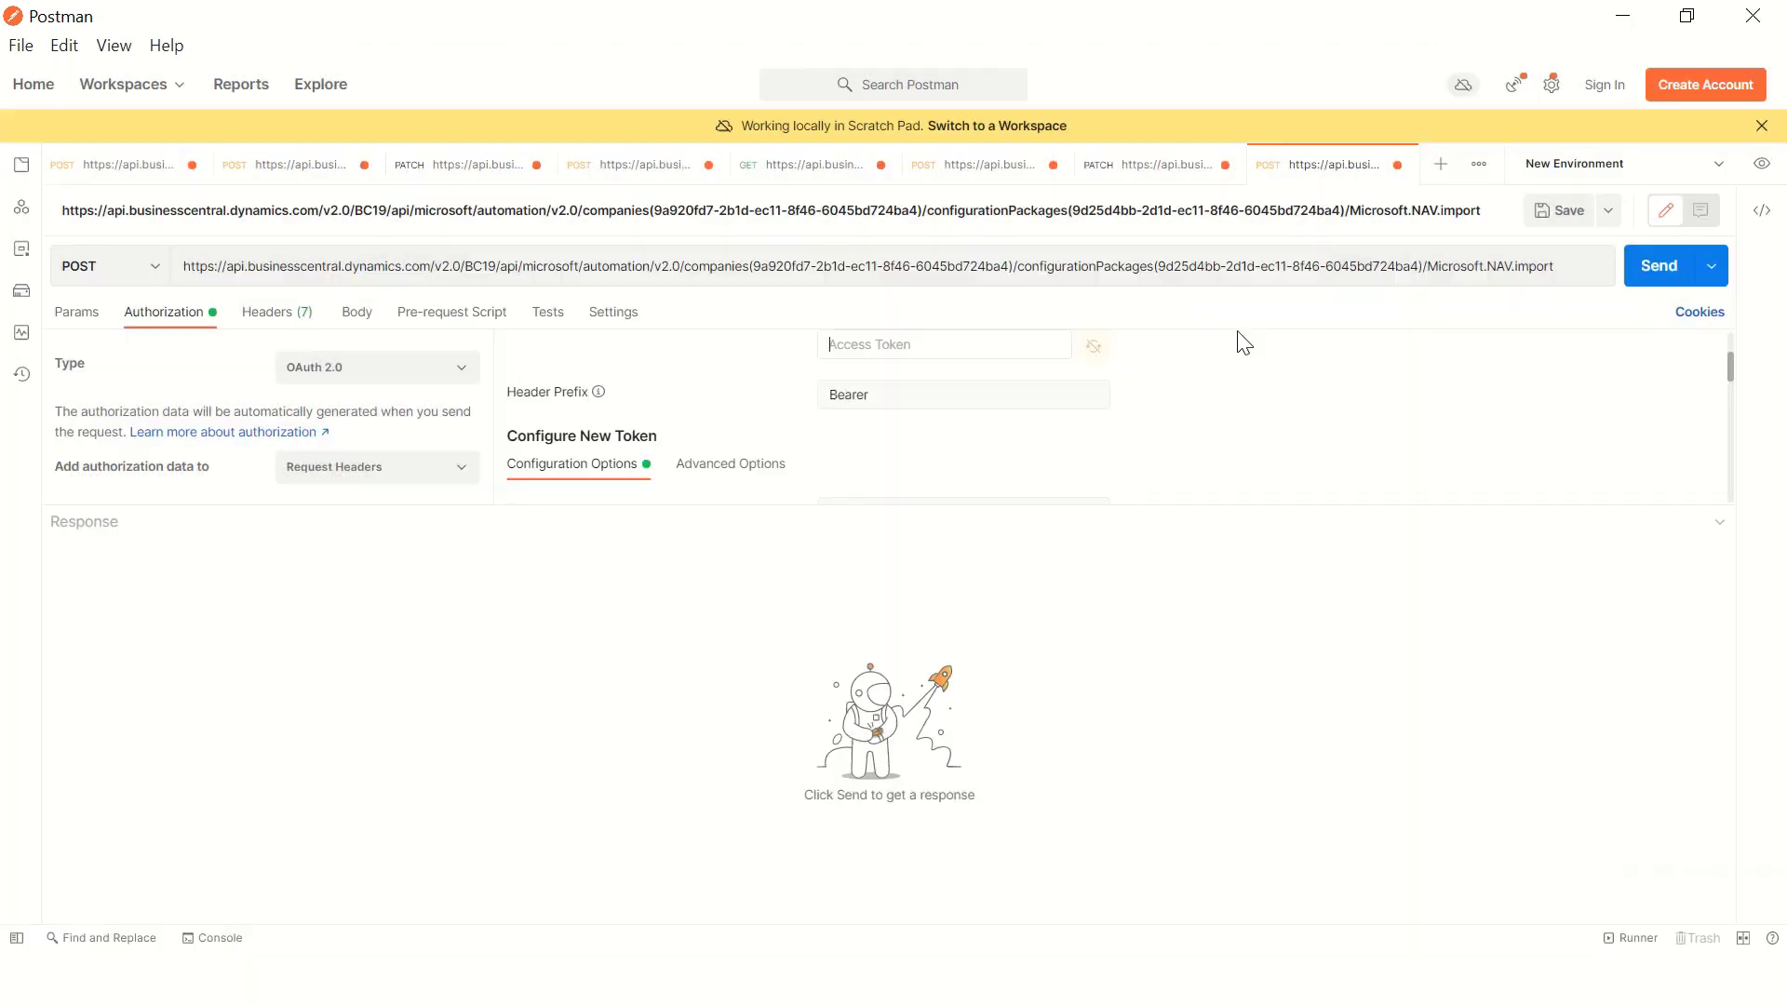
Step: Check the import request entry in the Notepad++ notes, then return to Postman and send the Microsoft.NAV.import POST request
key("alt+Tab")
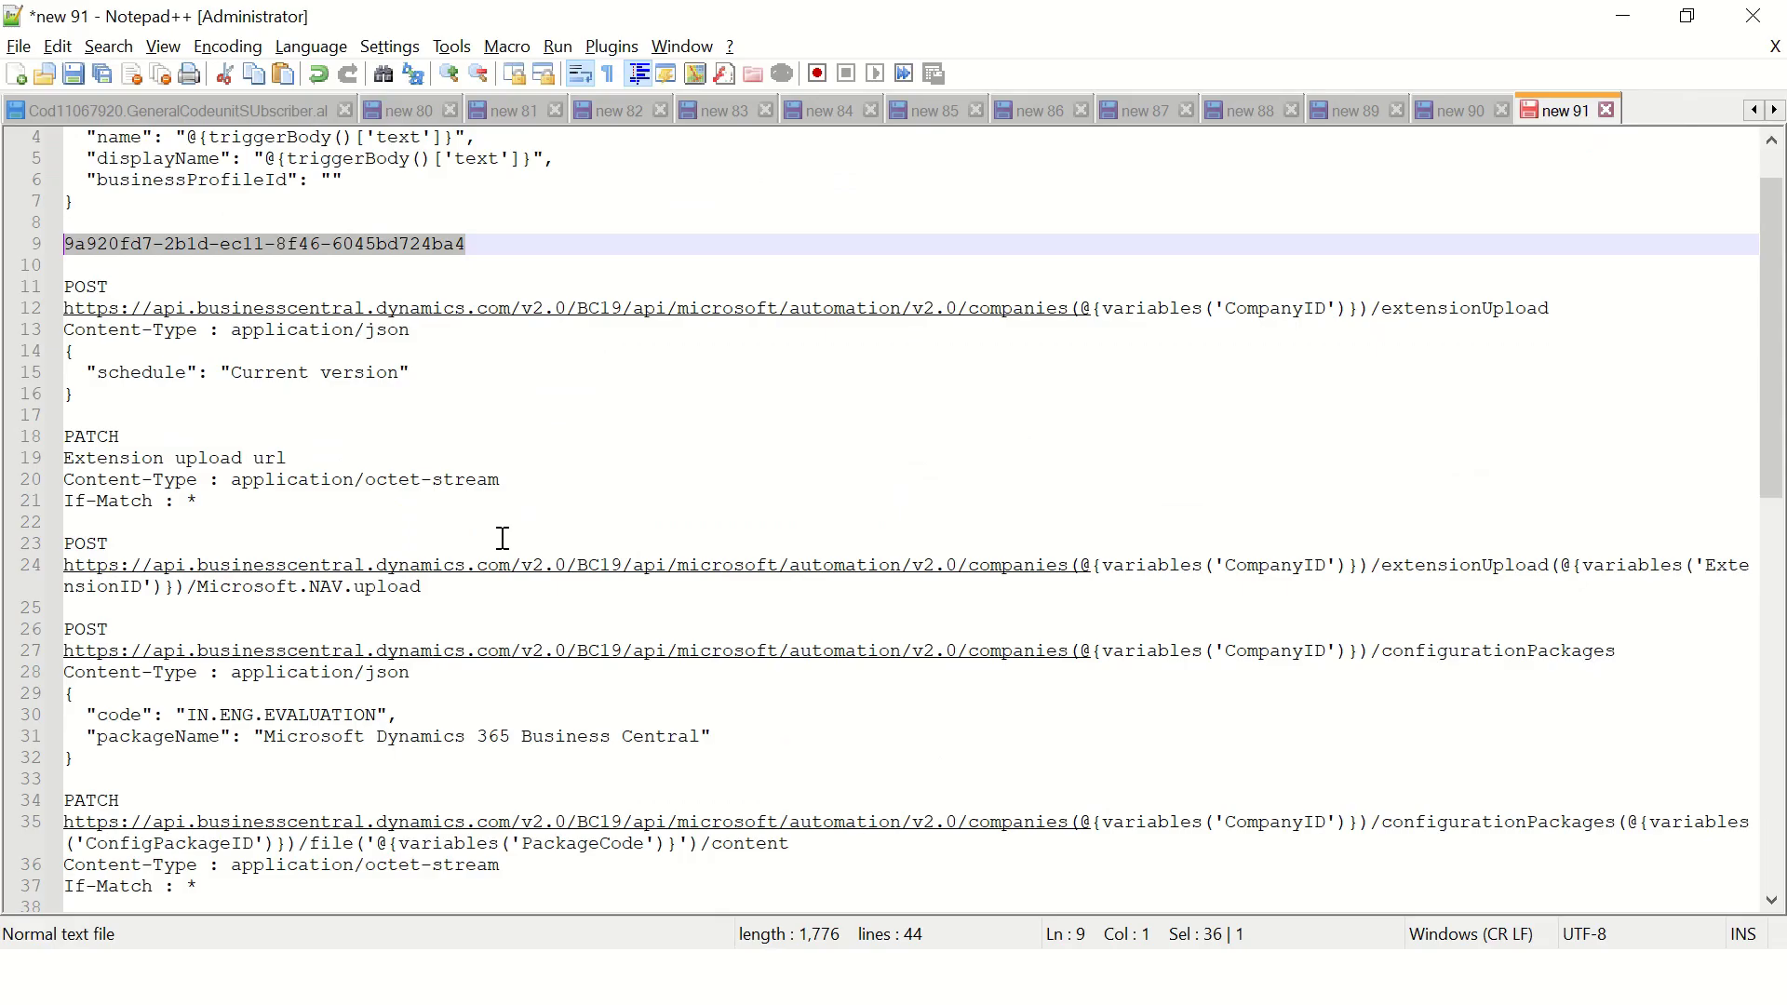
scroll(502, 538, "down", 6)
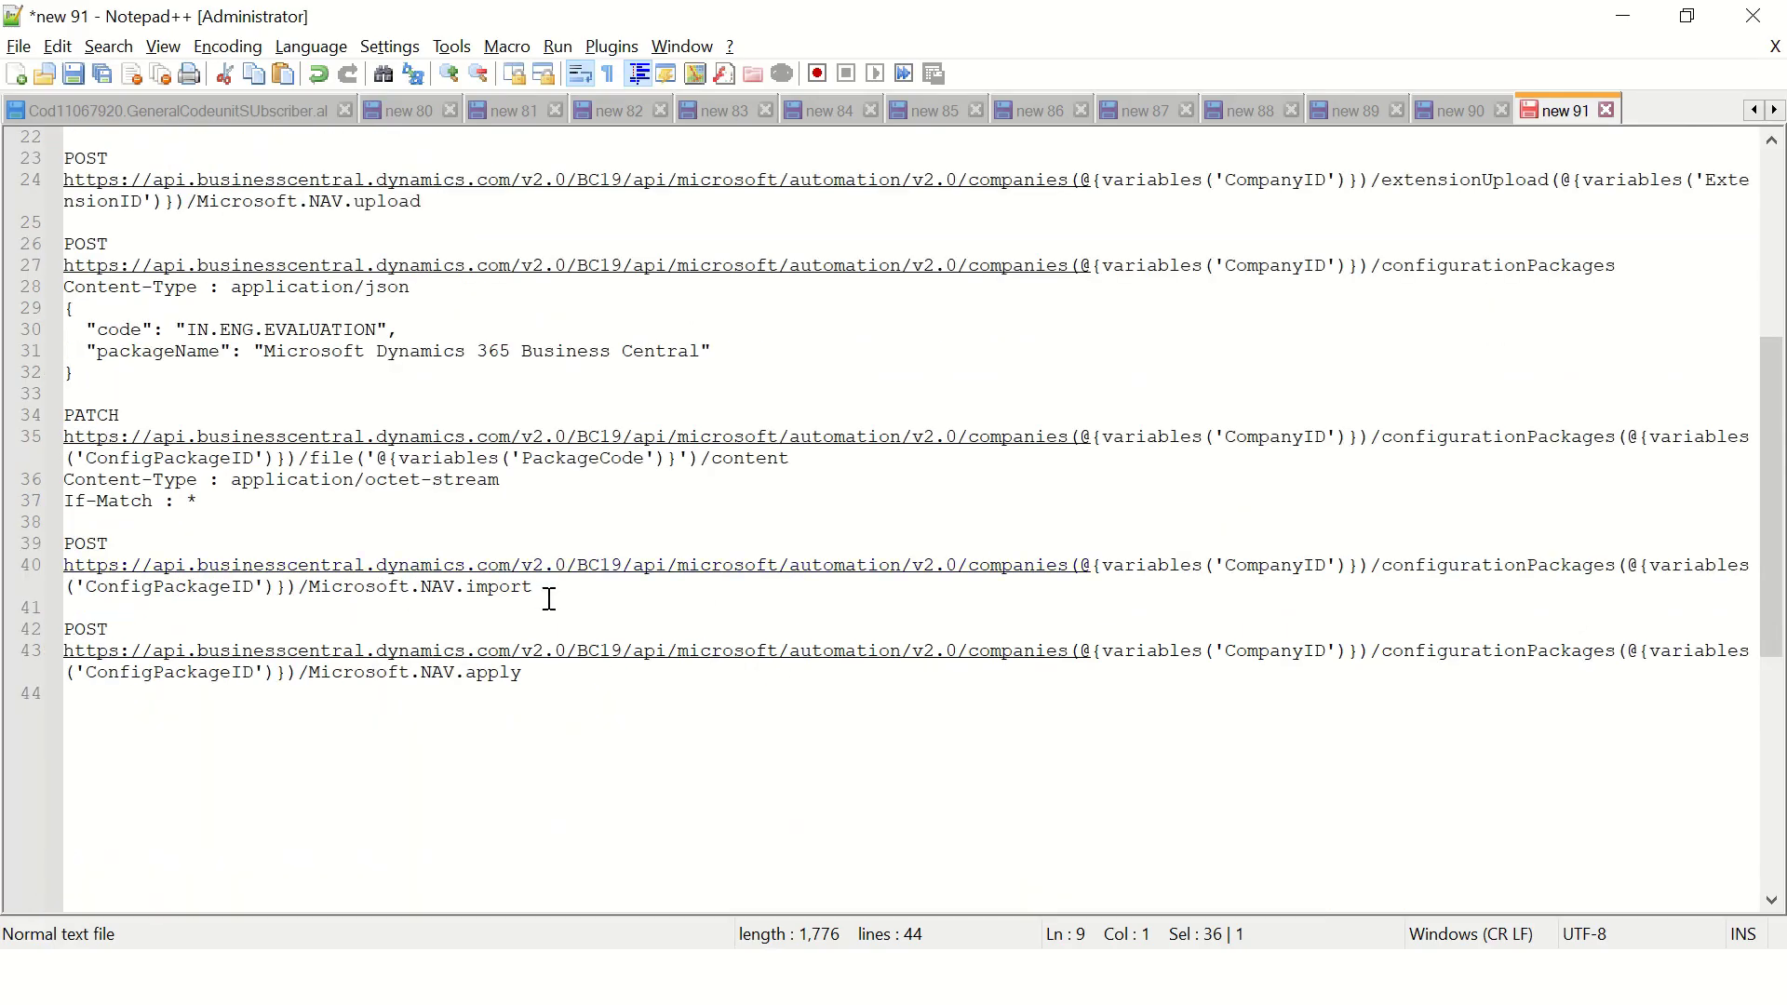
key("alt+Tab")
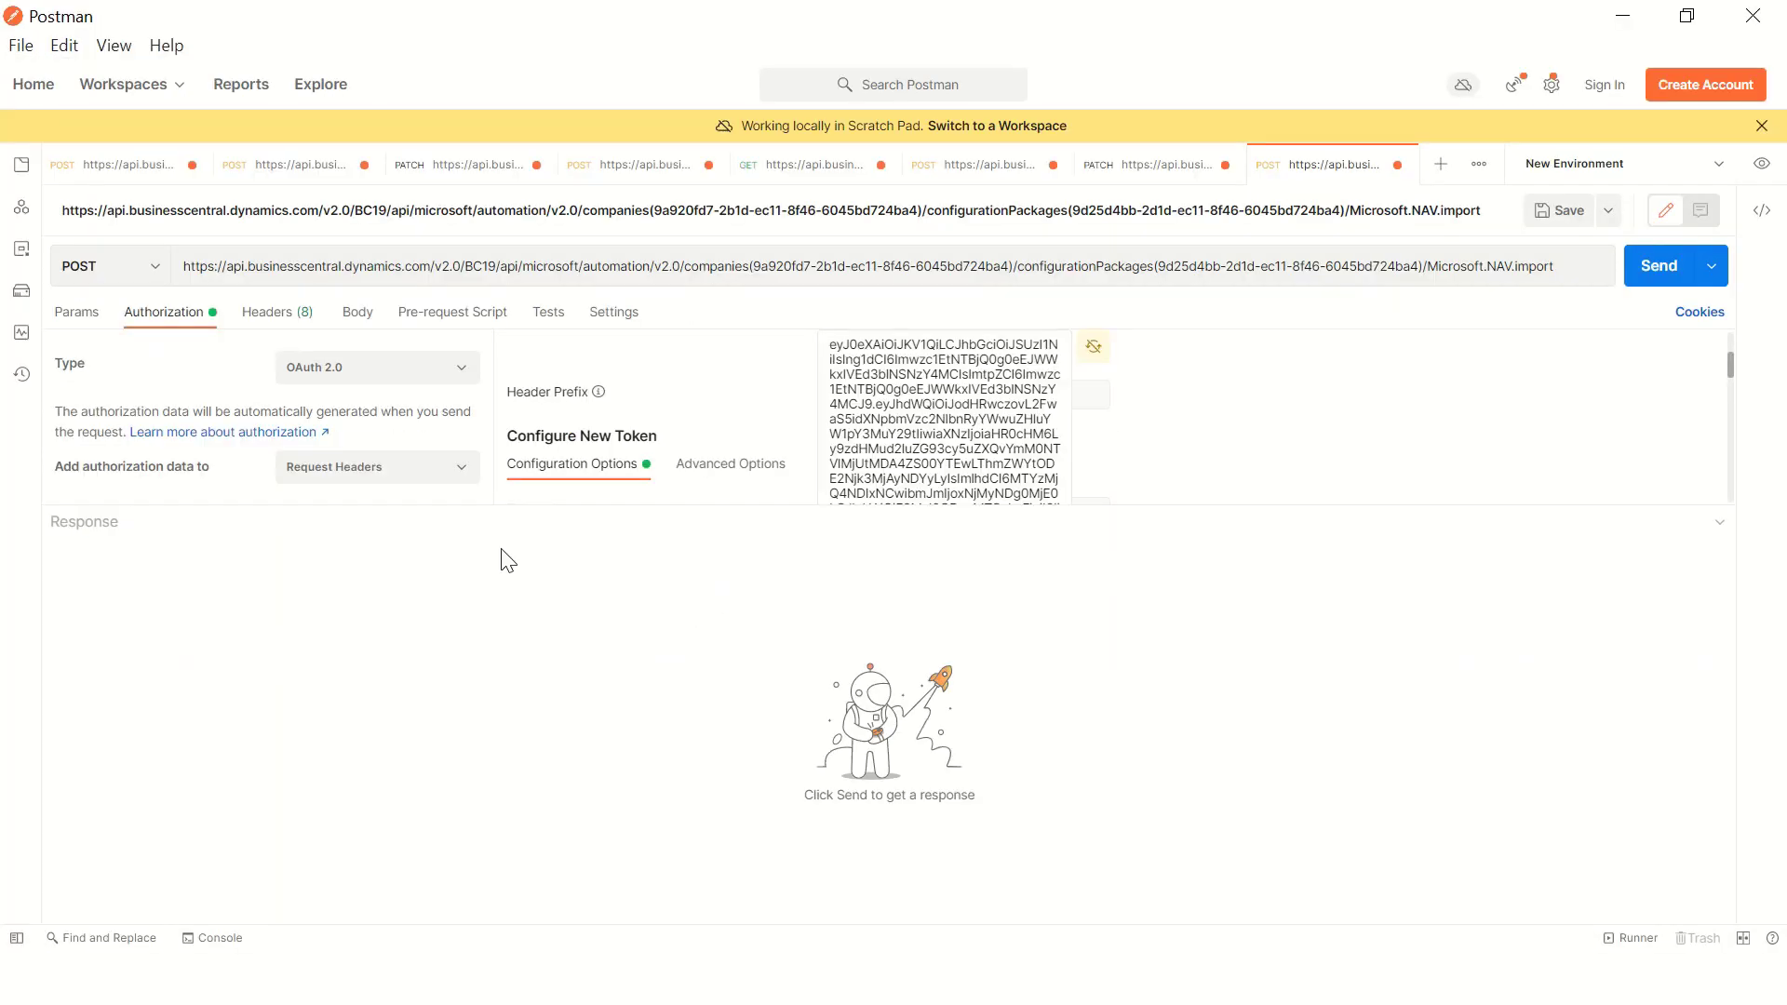
left_click(1648, 266)
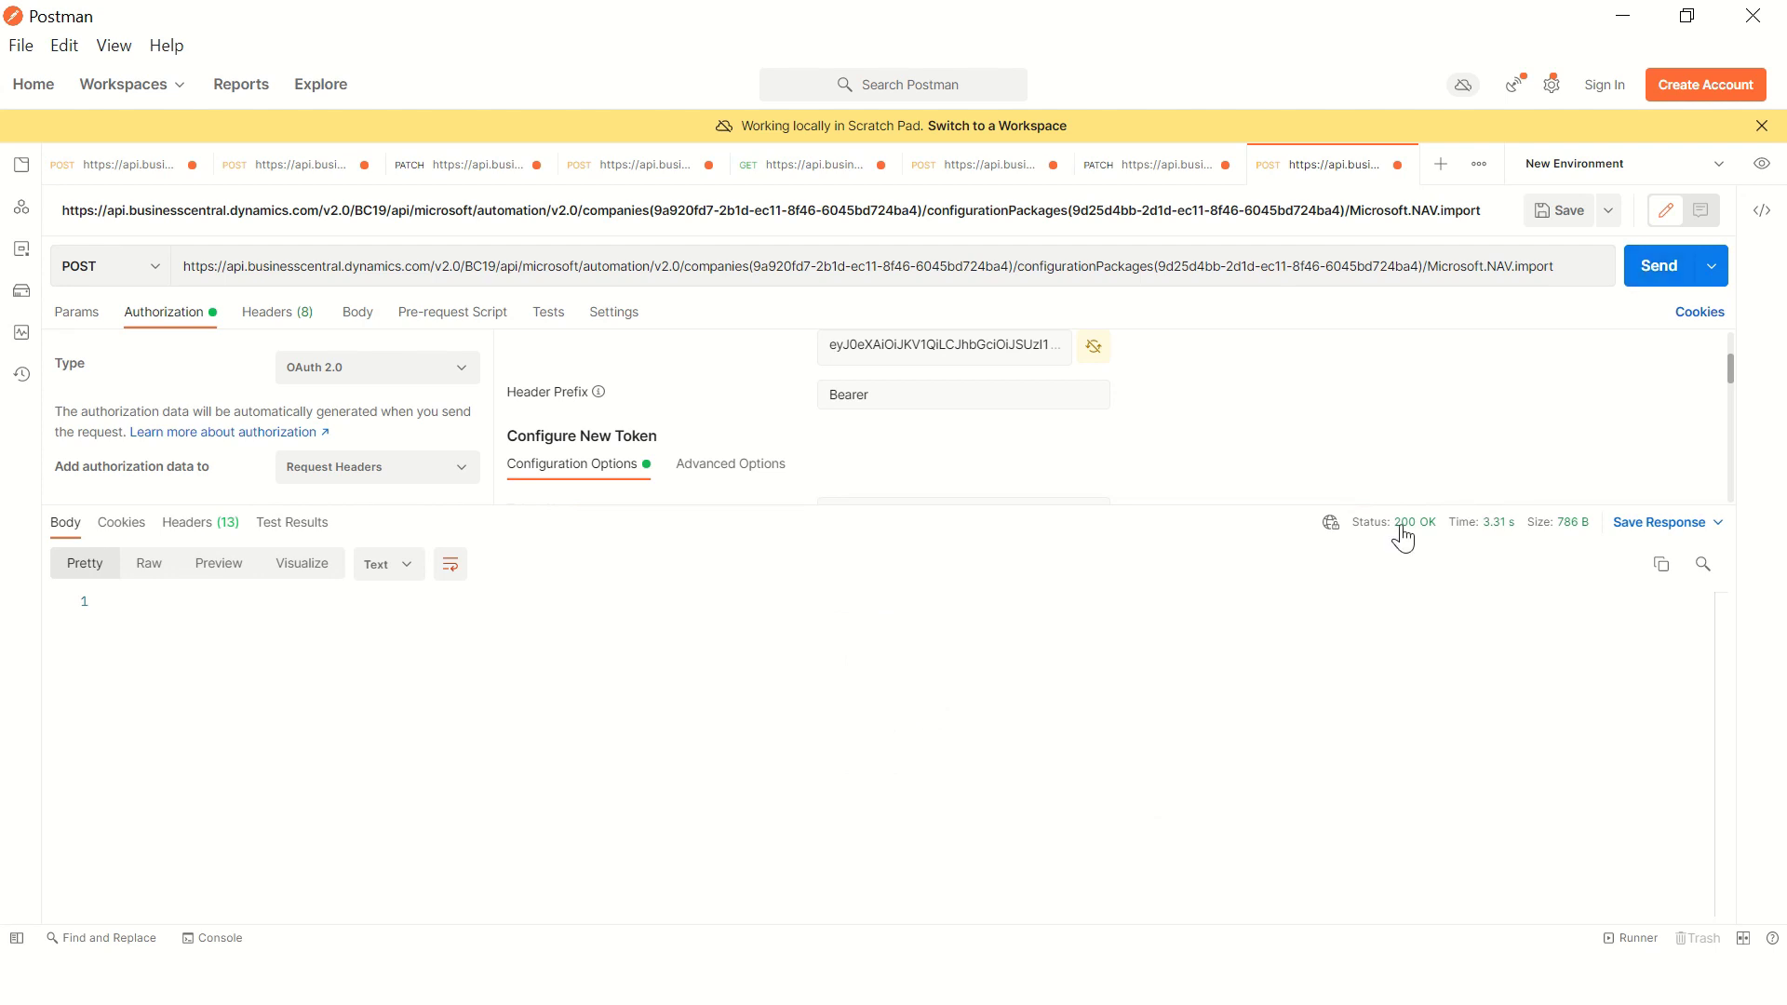
Step: Switch to Business Central, open the IN.ENG.EVALUATION configuration package card and examine its imported tables
key("alt+Tab")
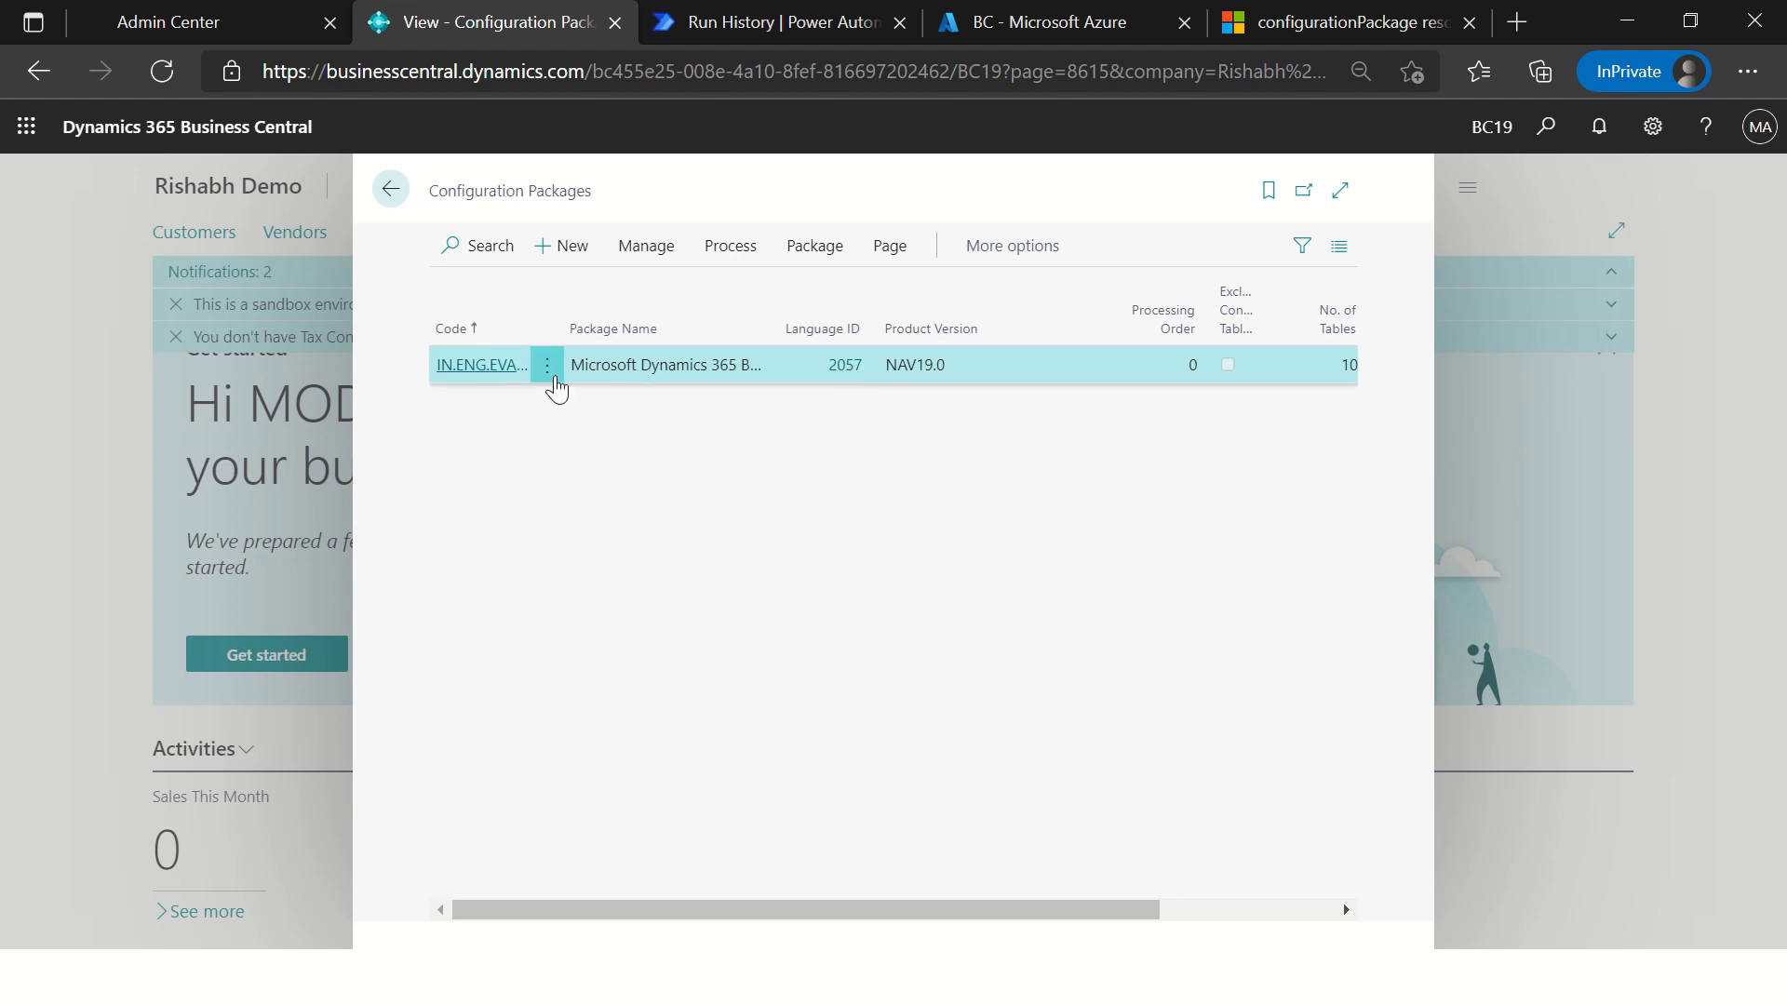
left_click(483, 365)
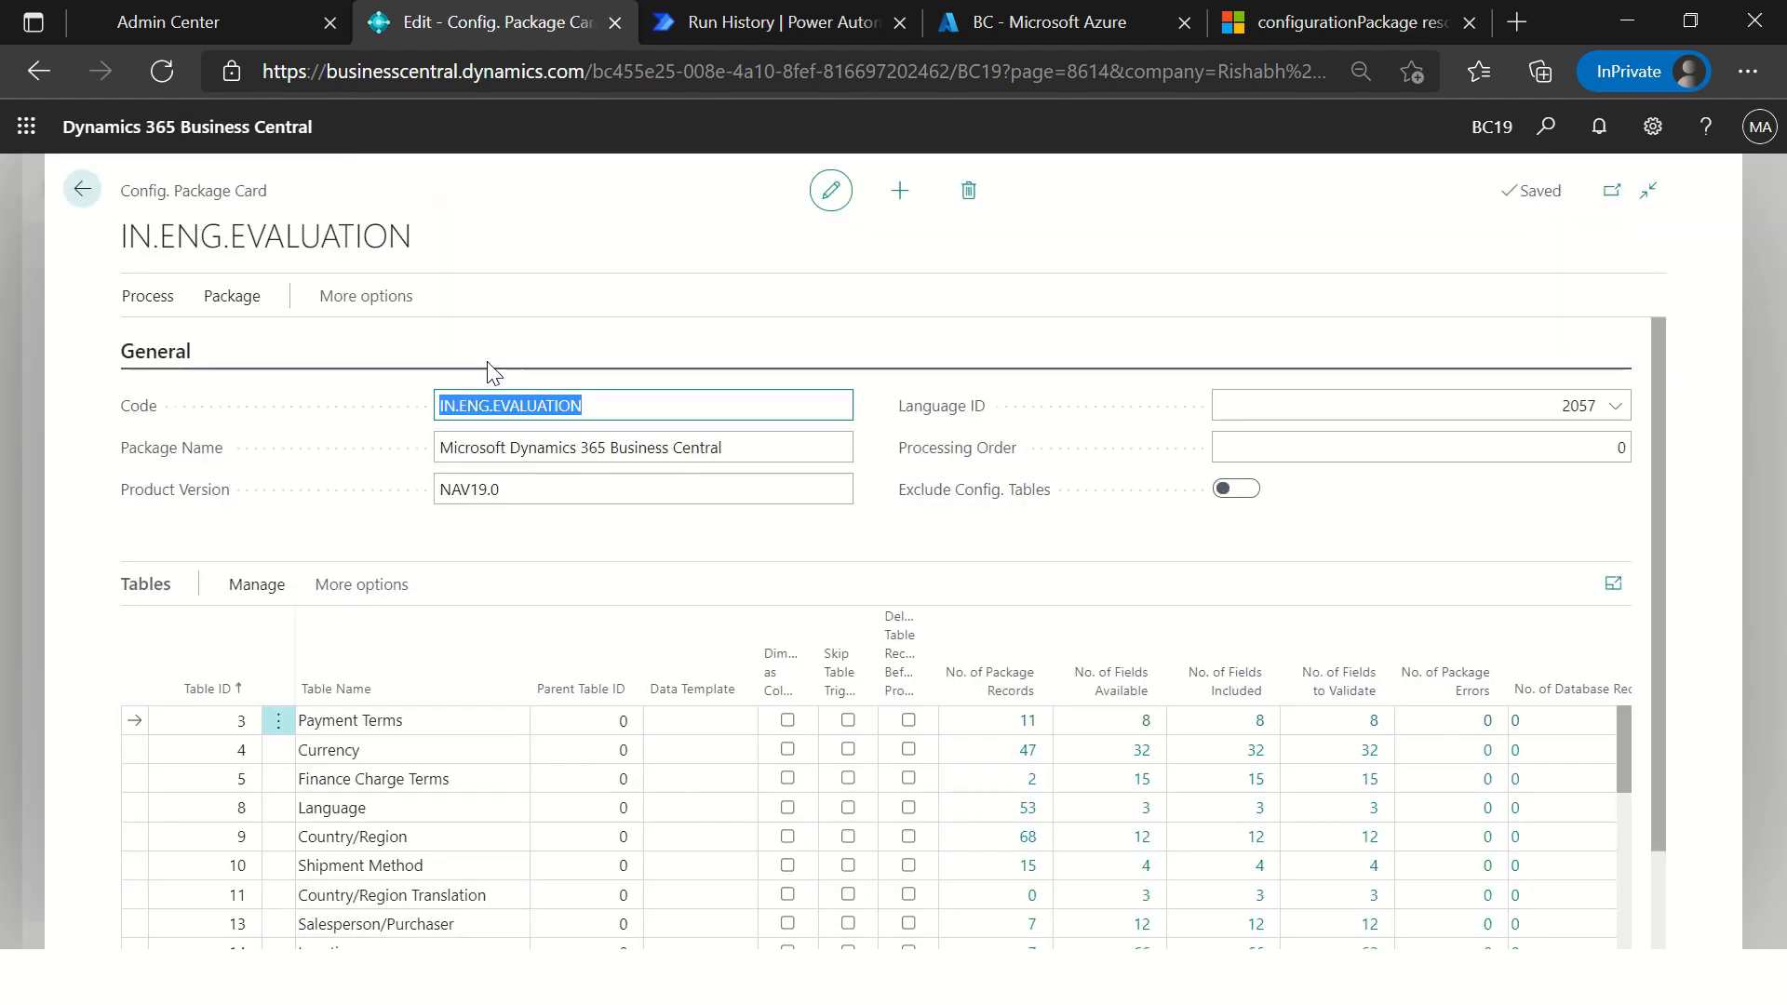
scroll(528, 818, "down", 10)
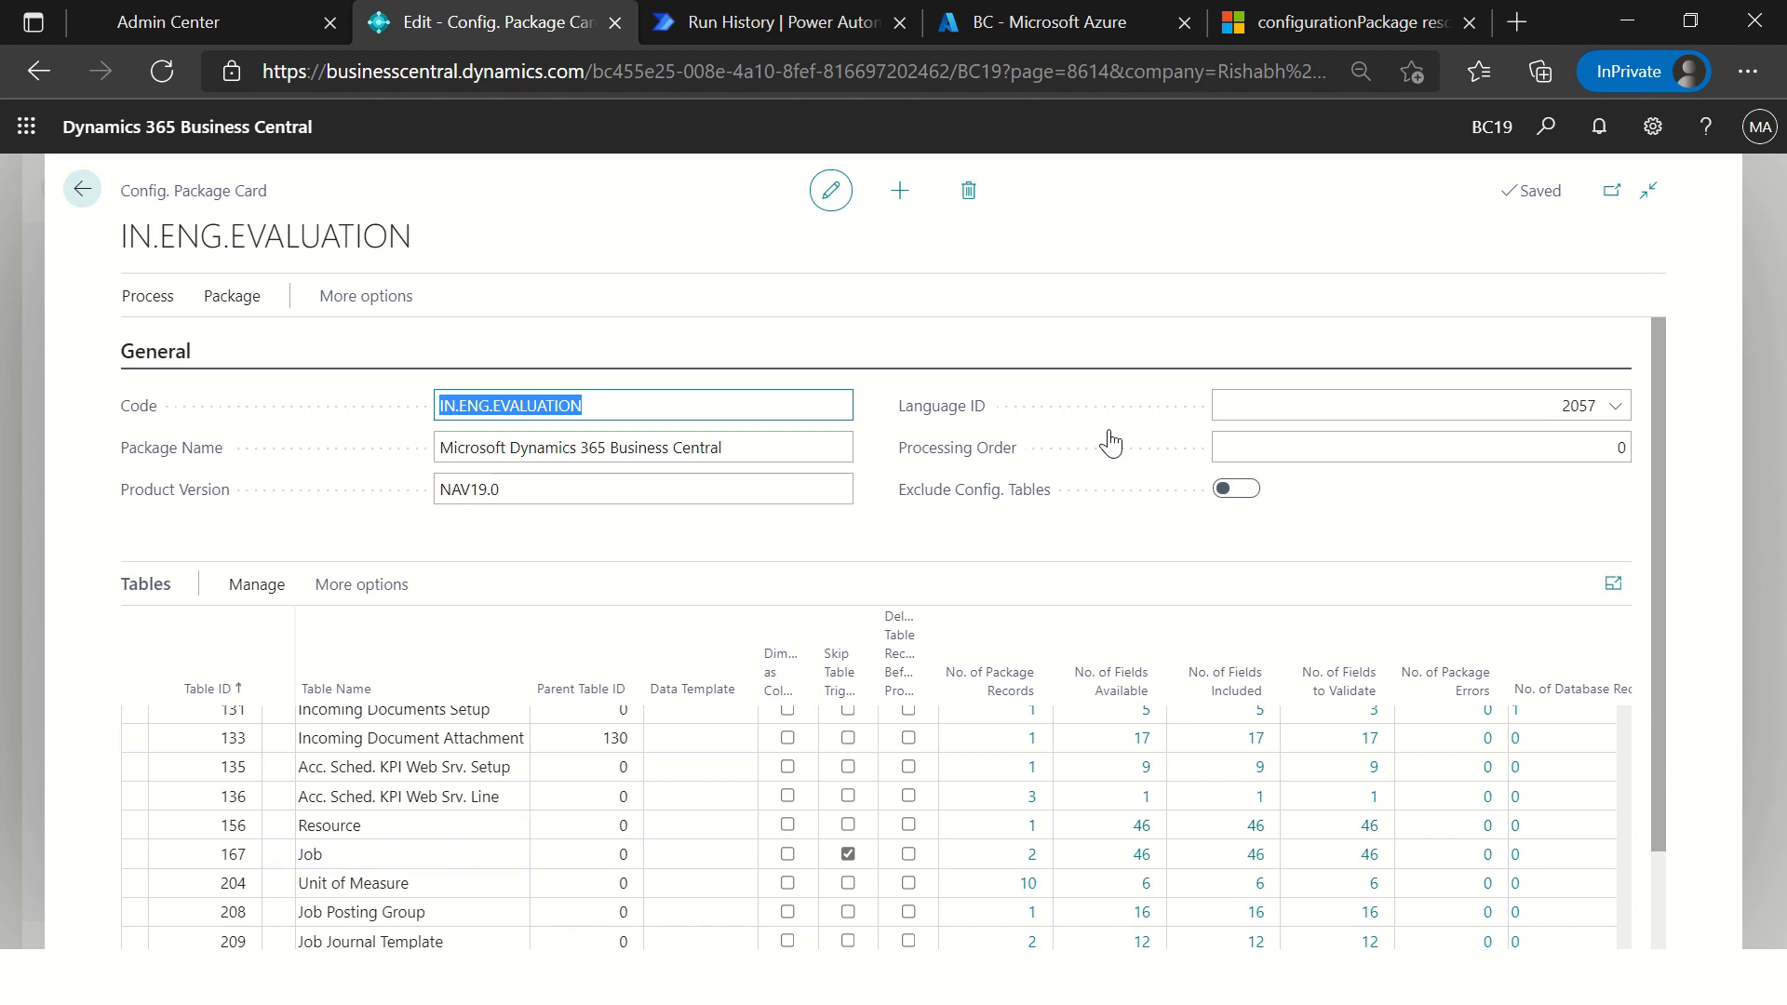
Step: Search Business Central for Payment Terms, check that page for records and close it
left_click(1544, 140)
type("Payment ter")
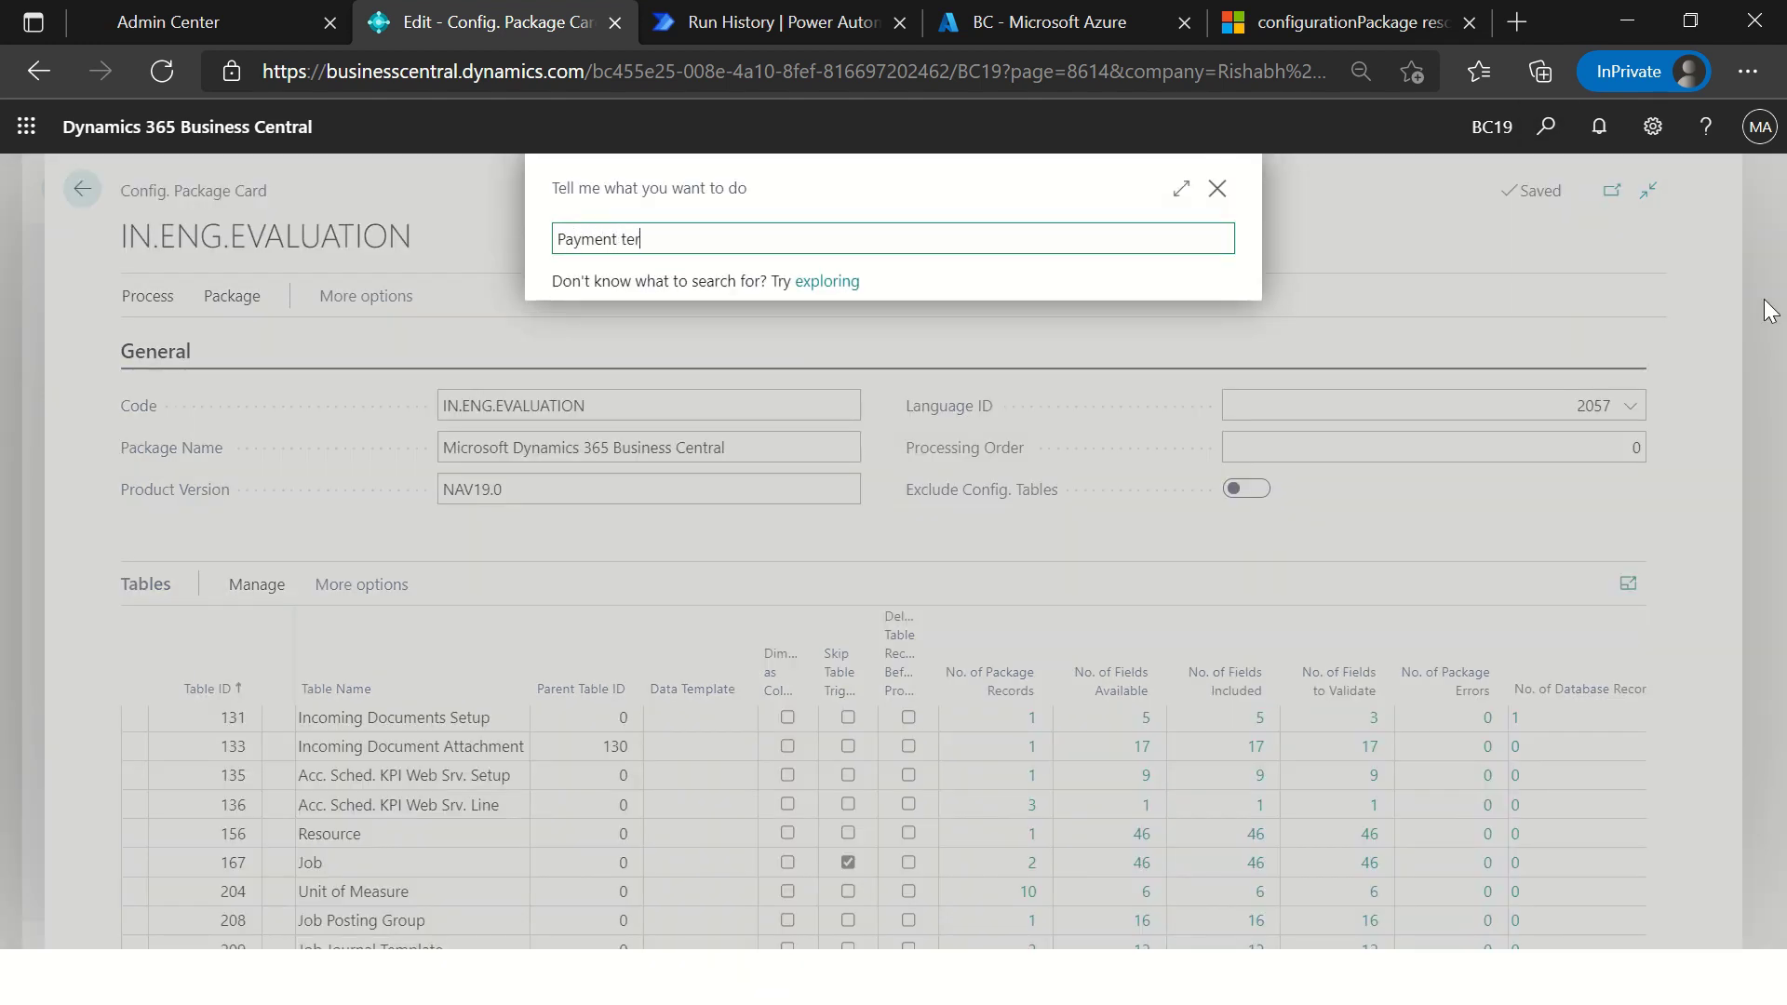
key("Down")
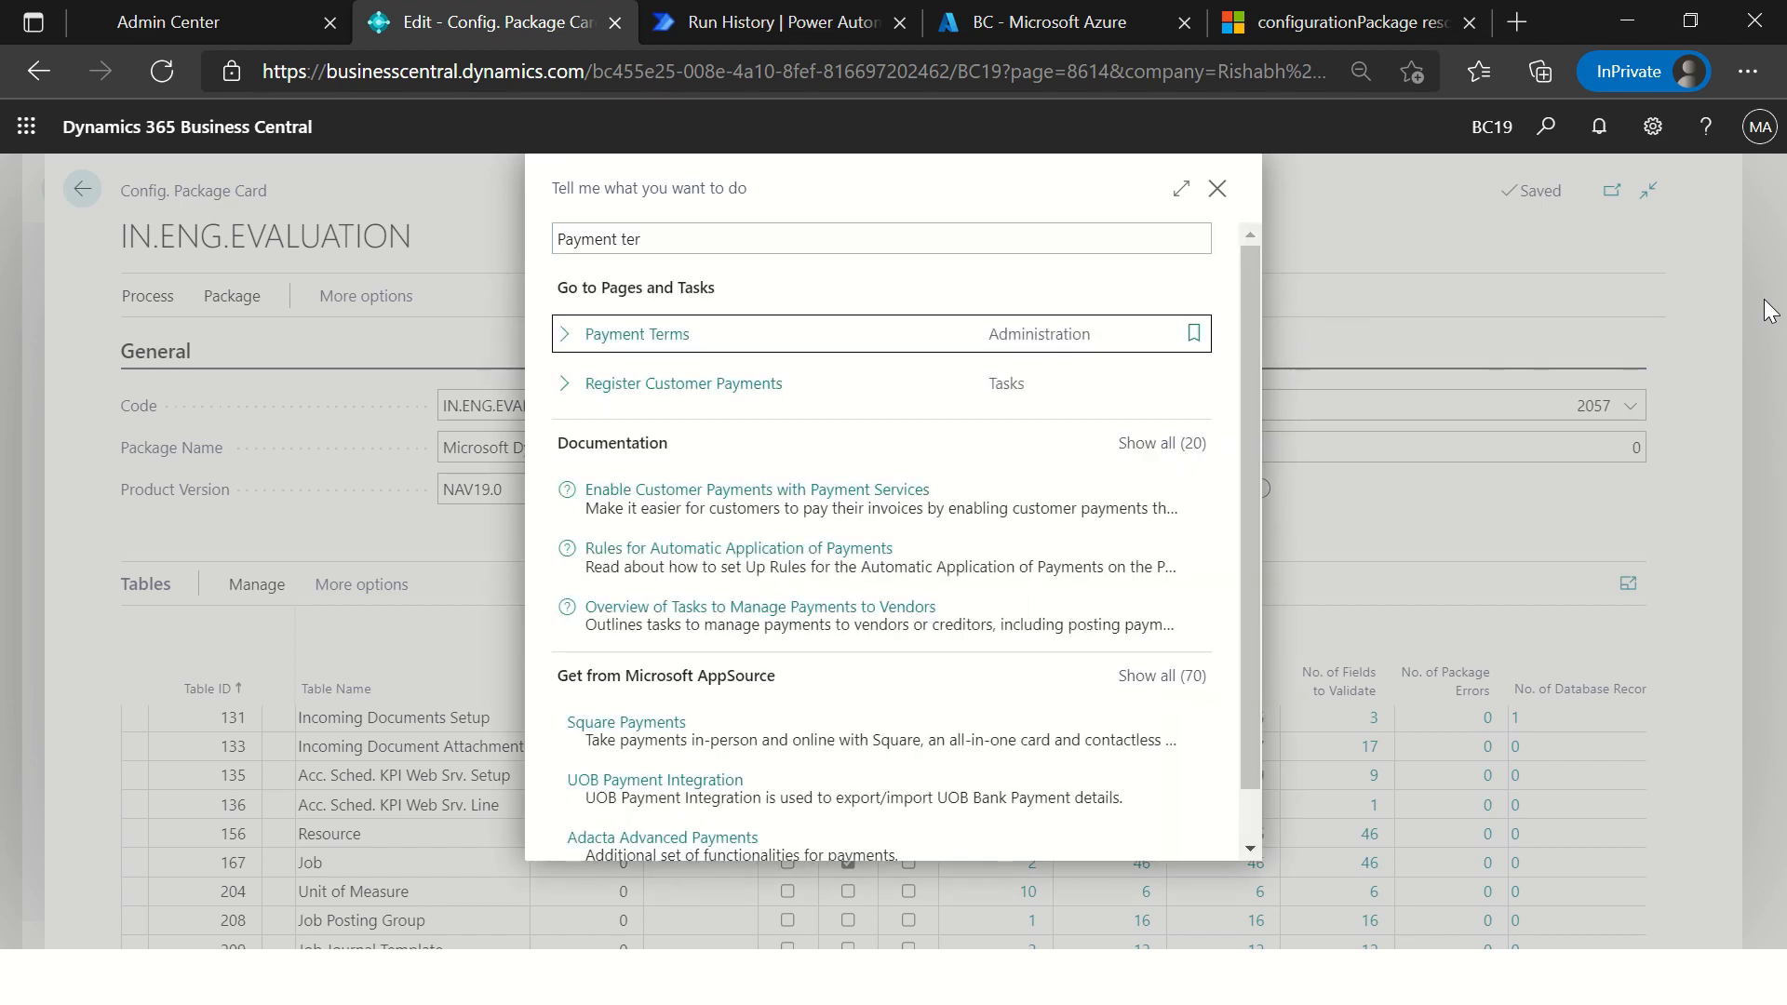
key("Return")
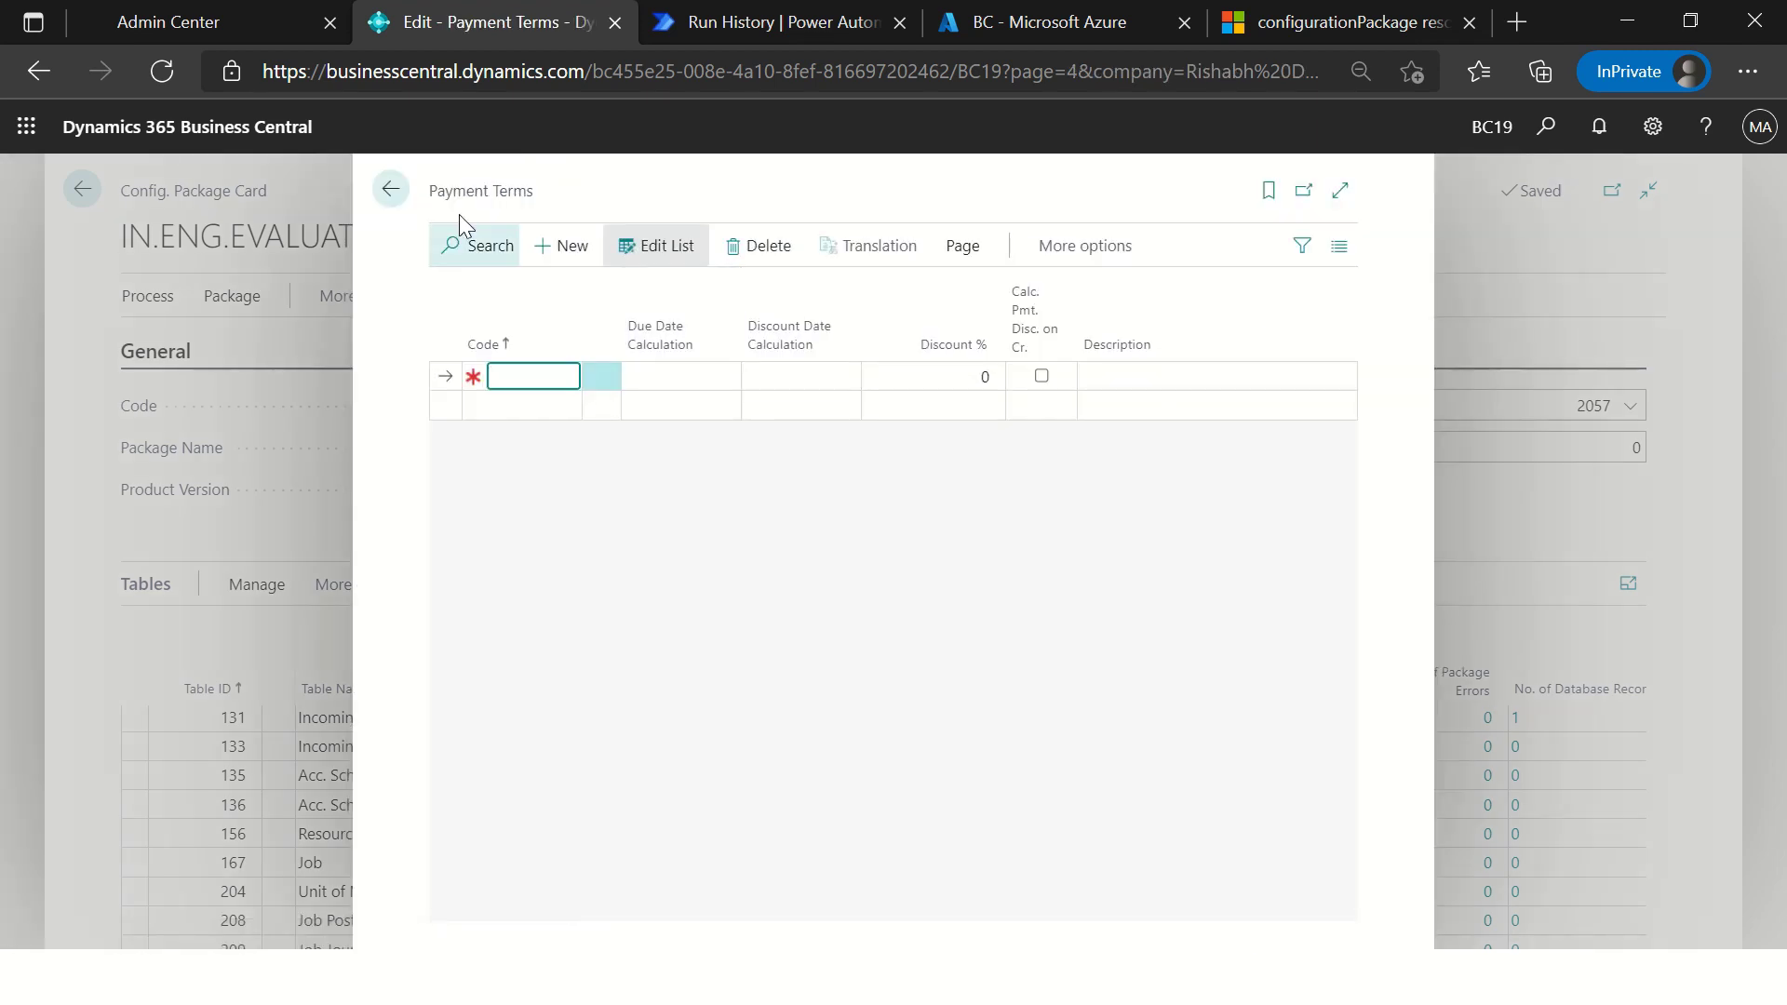
left_click(389, 191)
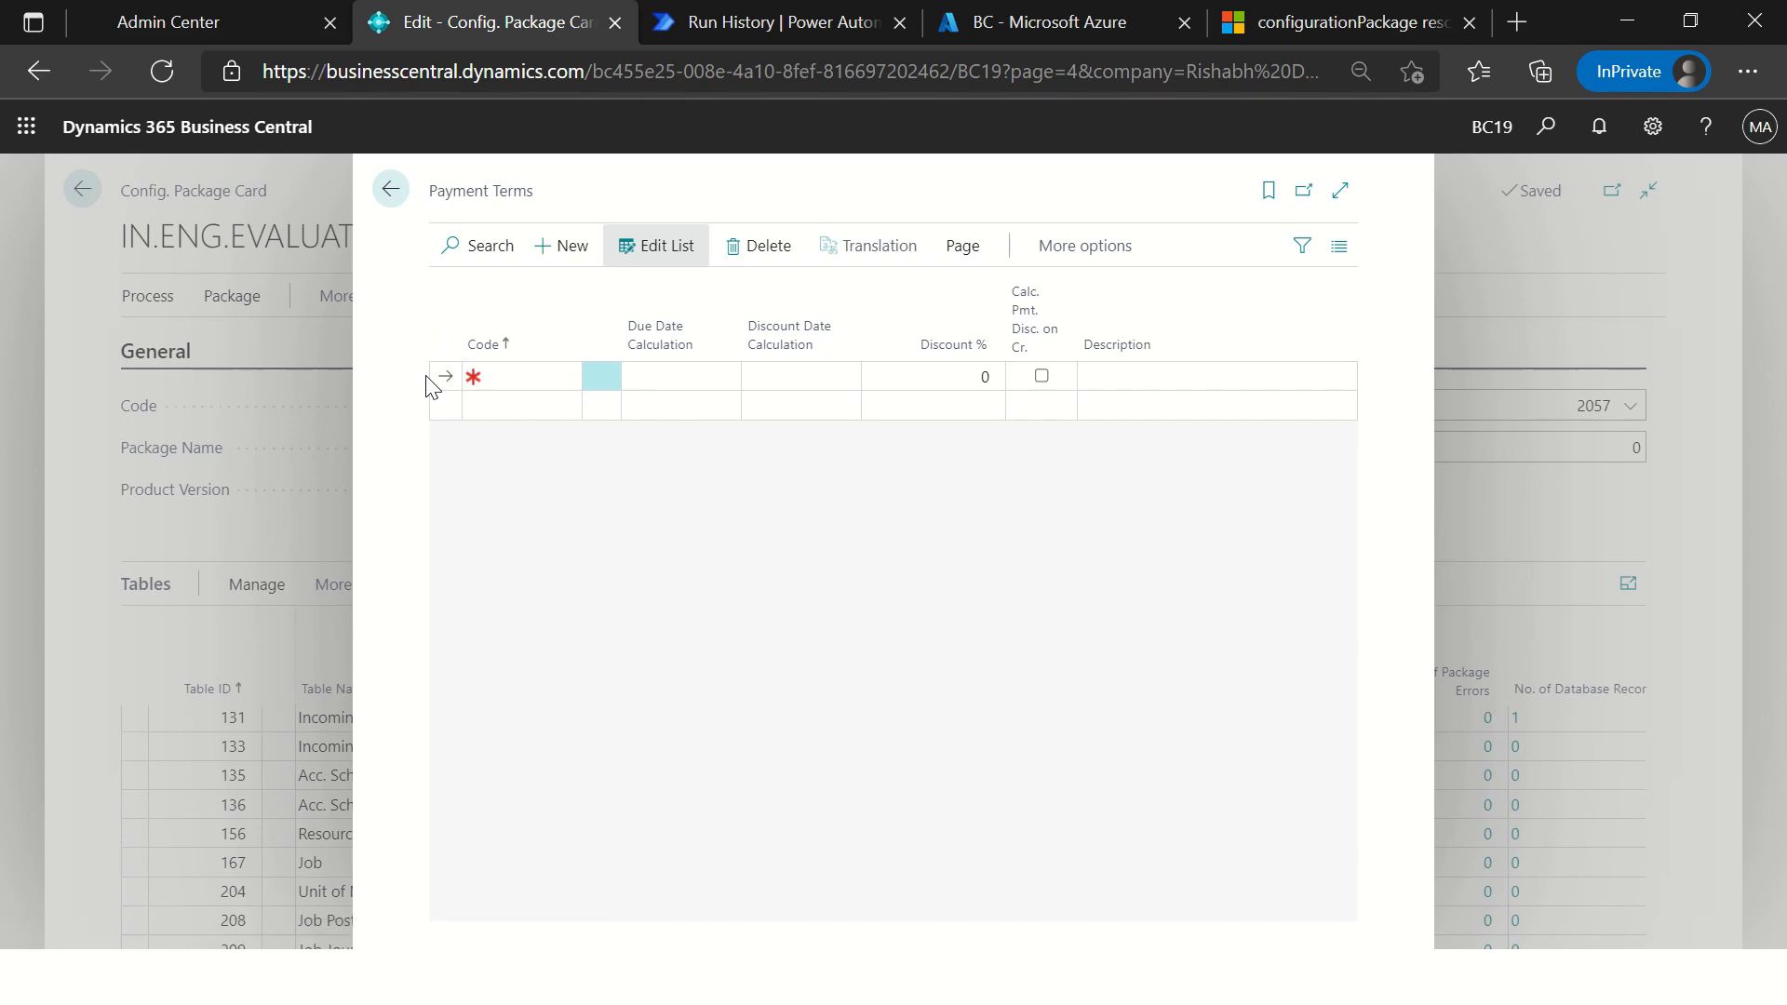
Step: Copy the configurationPackages Microsoft.NAV.apply URL from the last POST entry in the Notepad++ notes
key("alt+Tab")
key("alt+Tab")
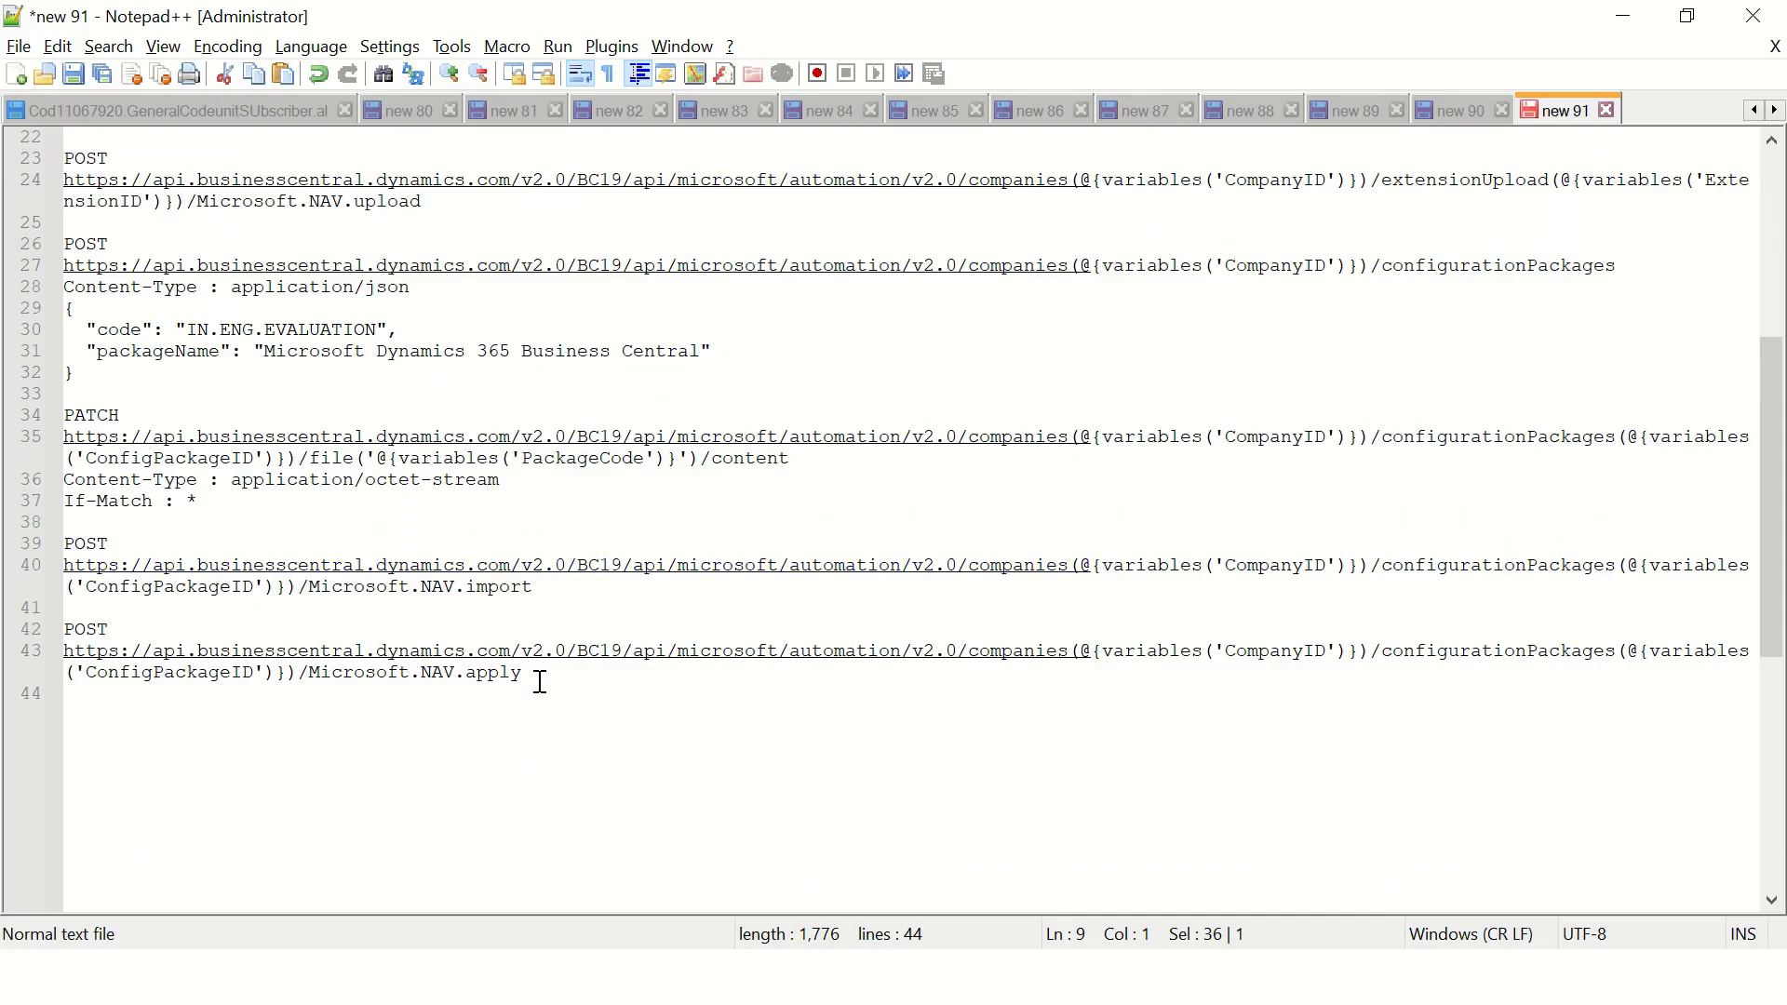
left_click_drag(540, 682, 58, 654)
key("ctrl+c")
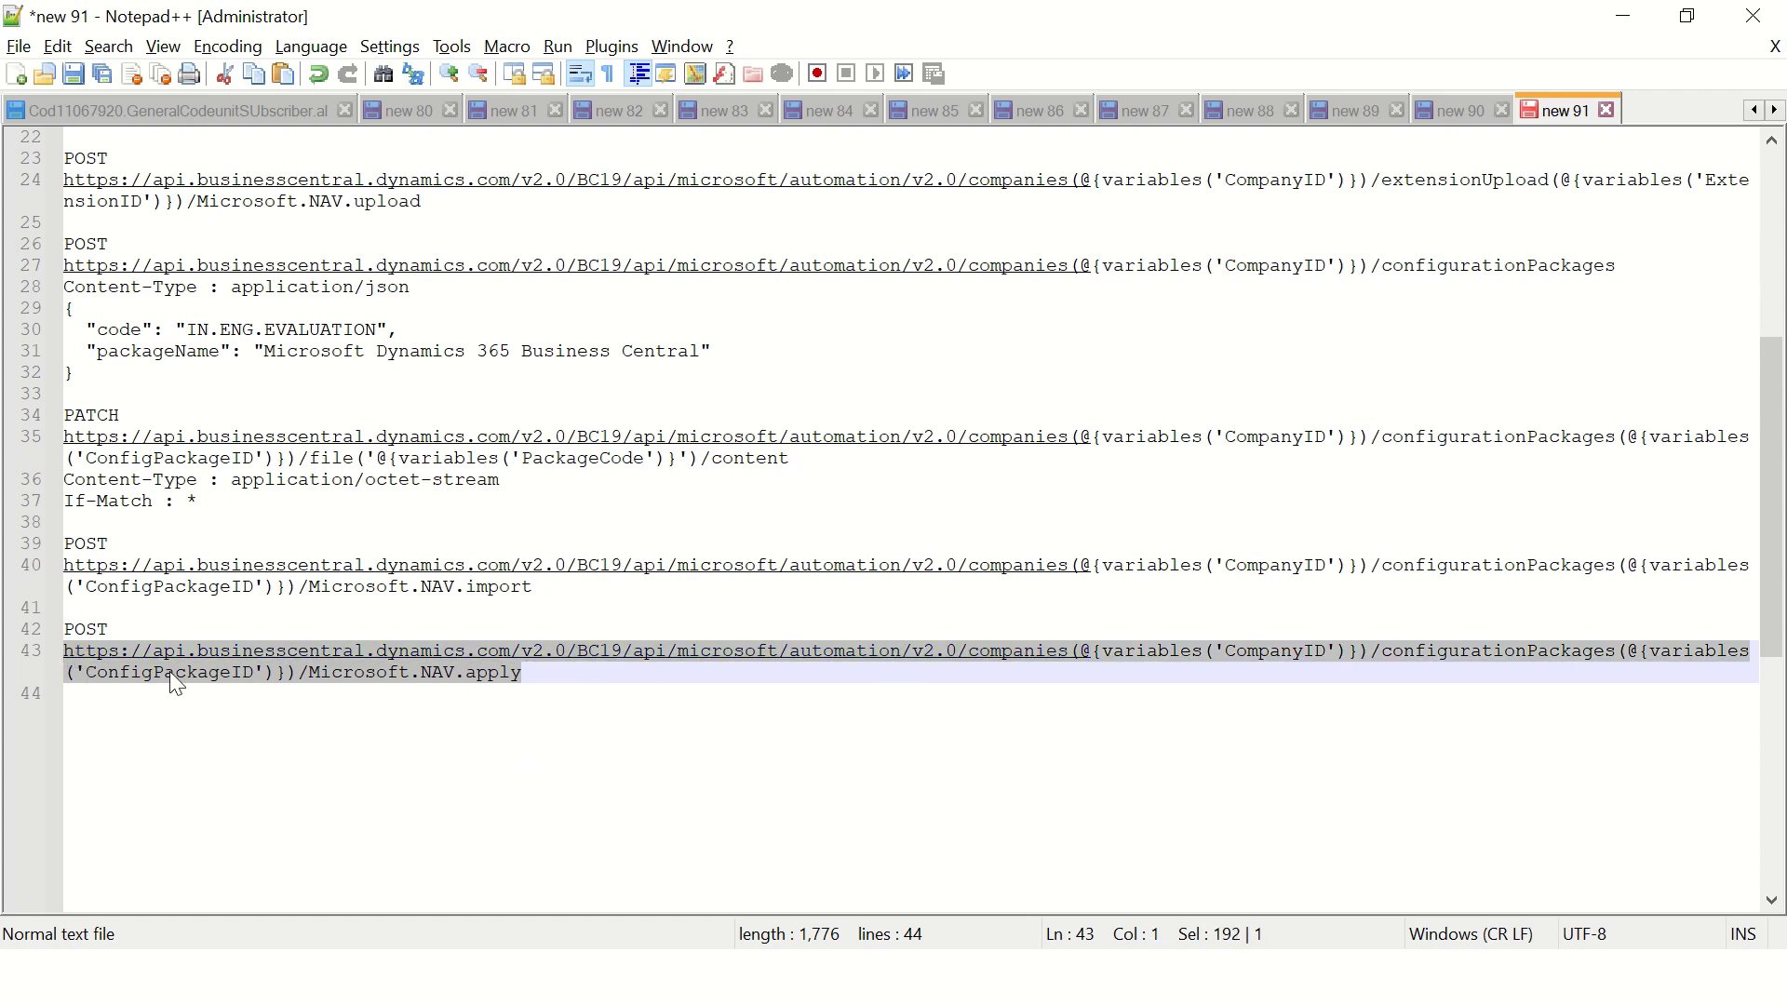
Step: Create a new POST request in Postman with the copied configurationPackages Microsoft.NAV.apply URL
key("alt+Tab")
key("alt+Tab")
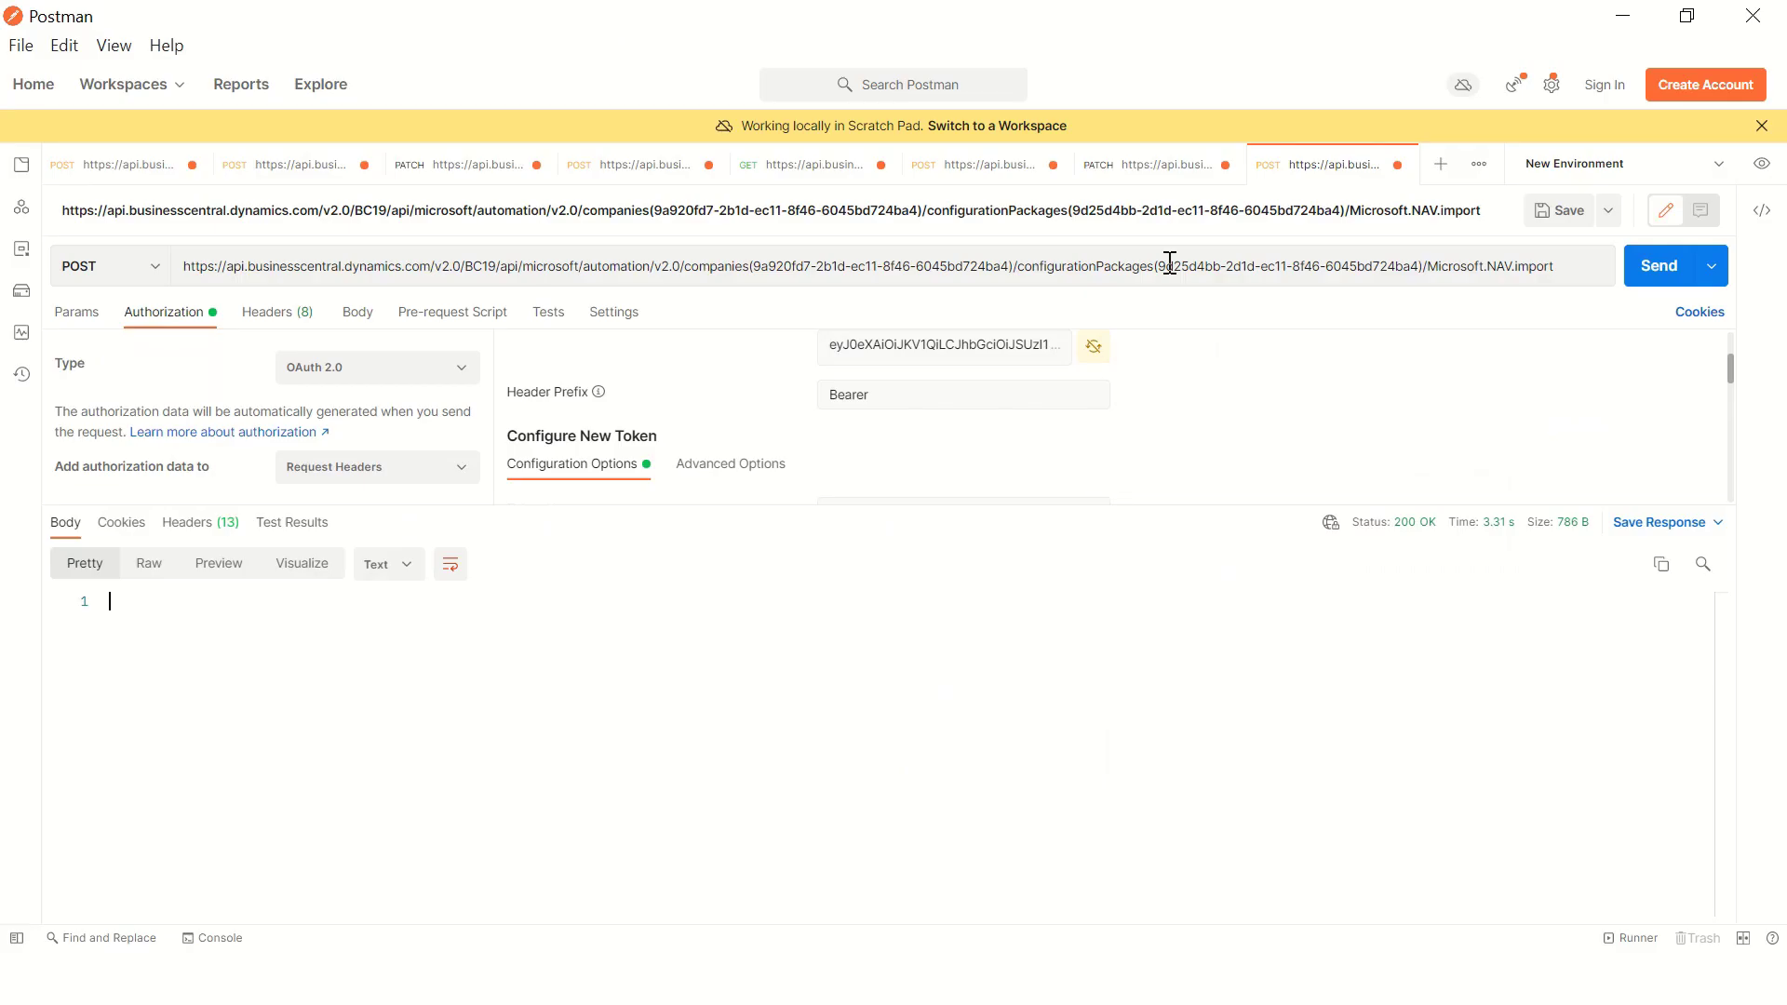
left_click(1440, 166)
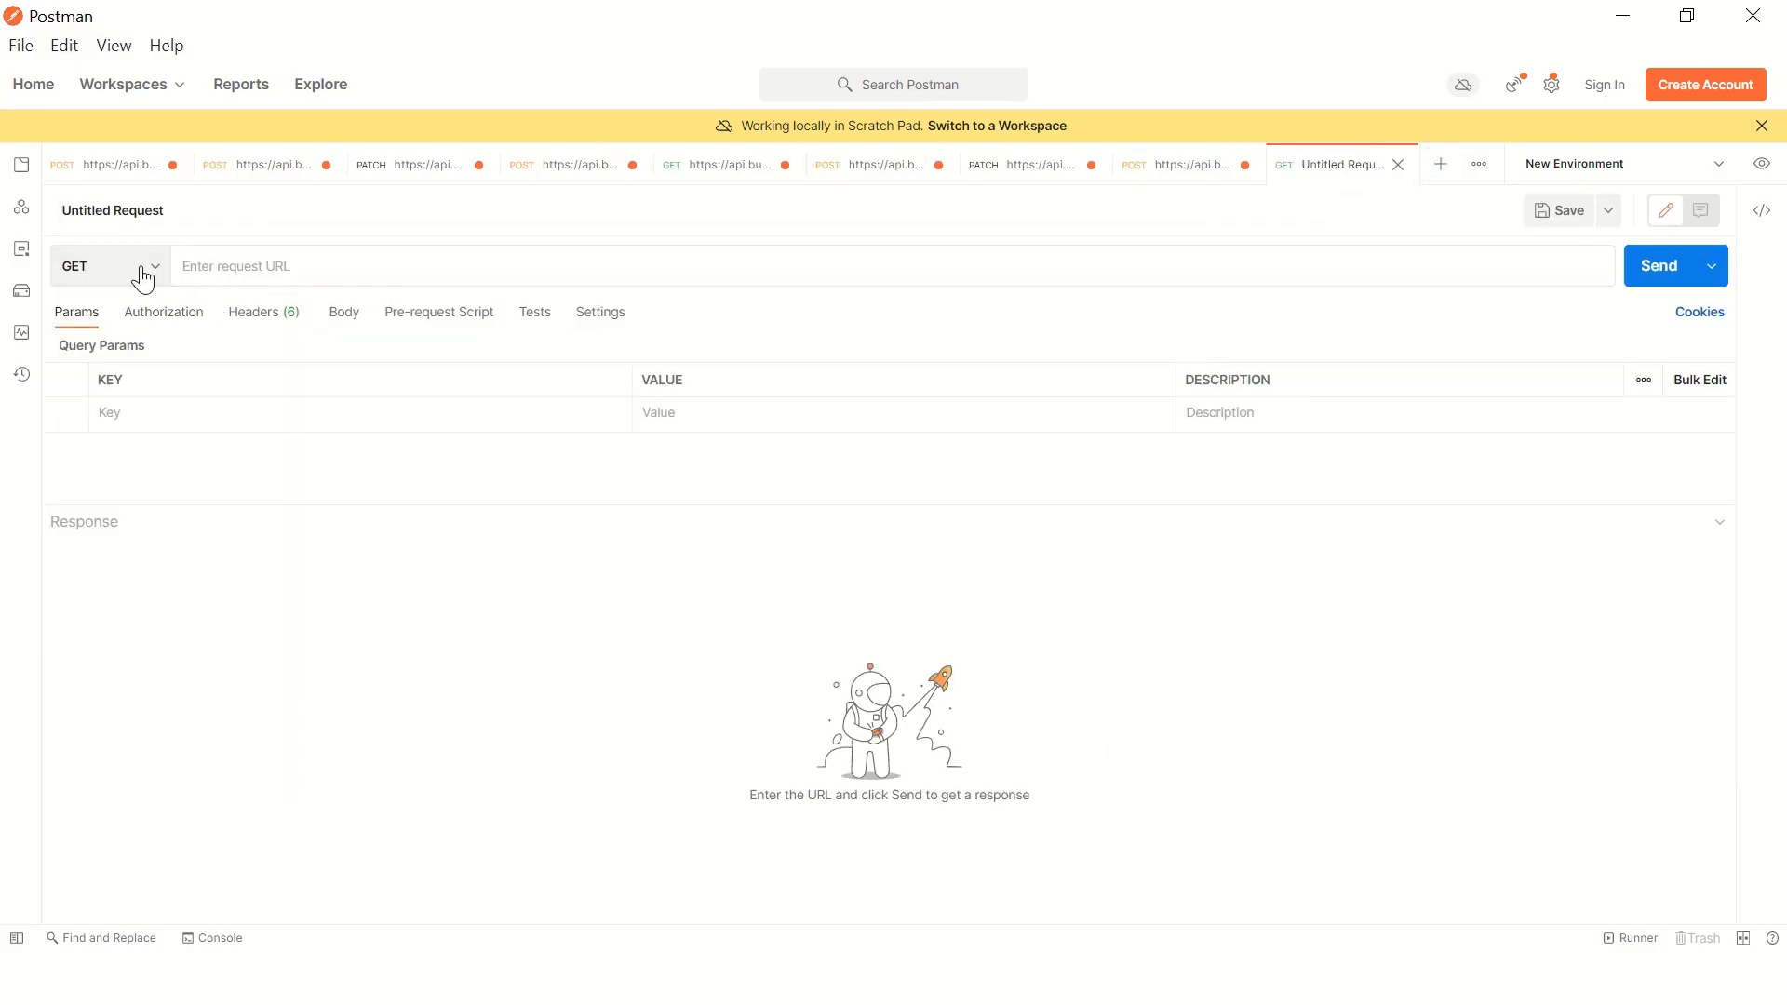
left_click(143, 278)
left_click(110, 348)
key("ctrl+v")
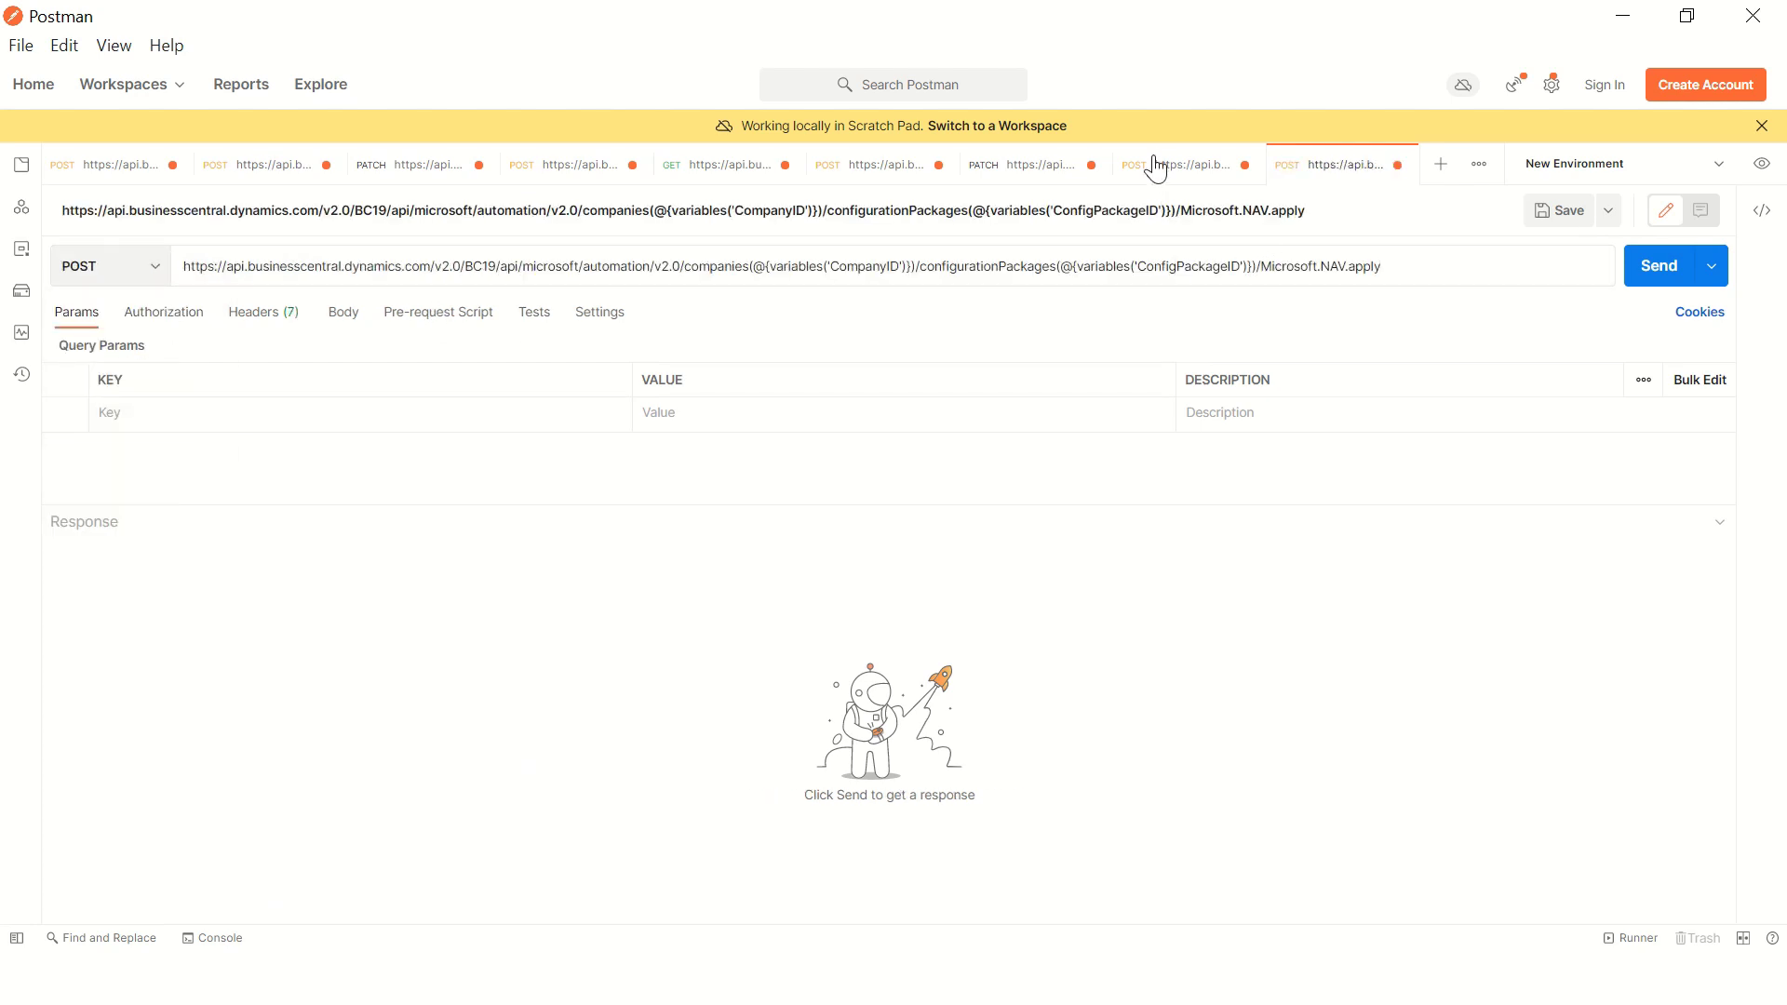
left_click(1156, 169)
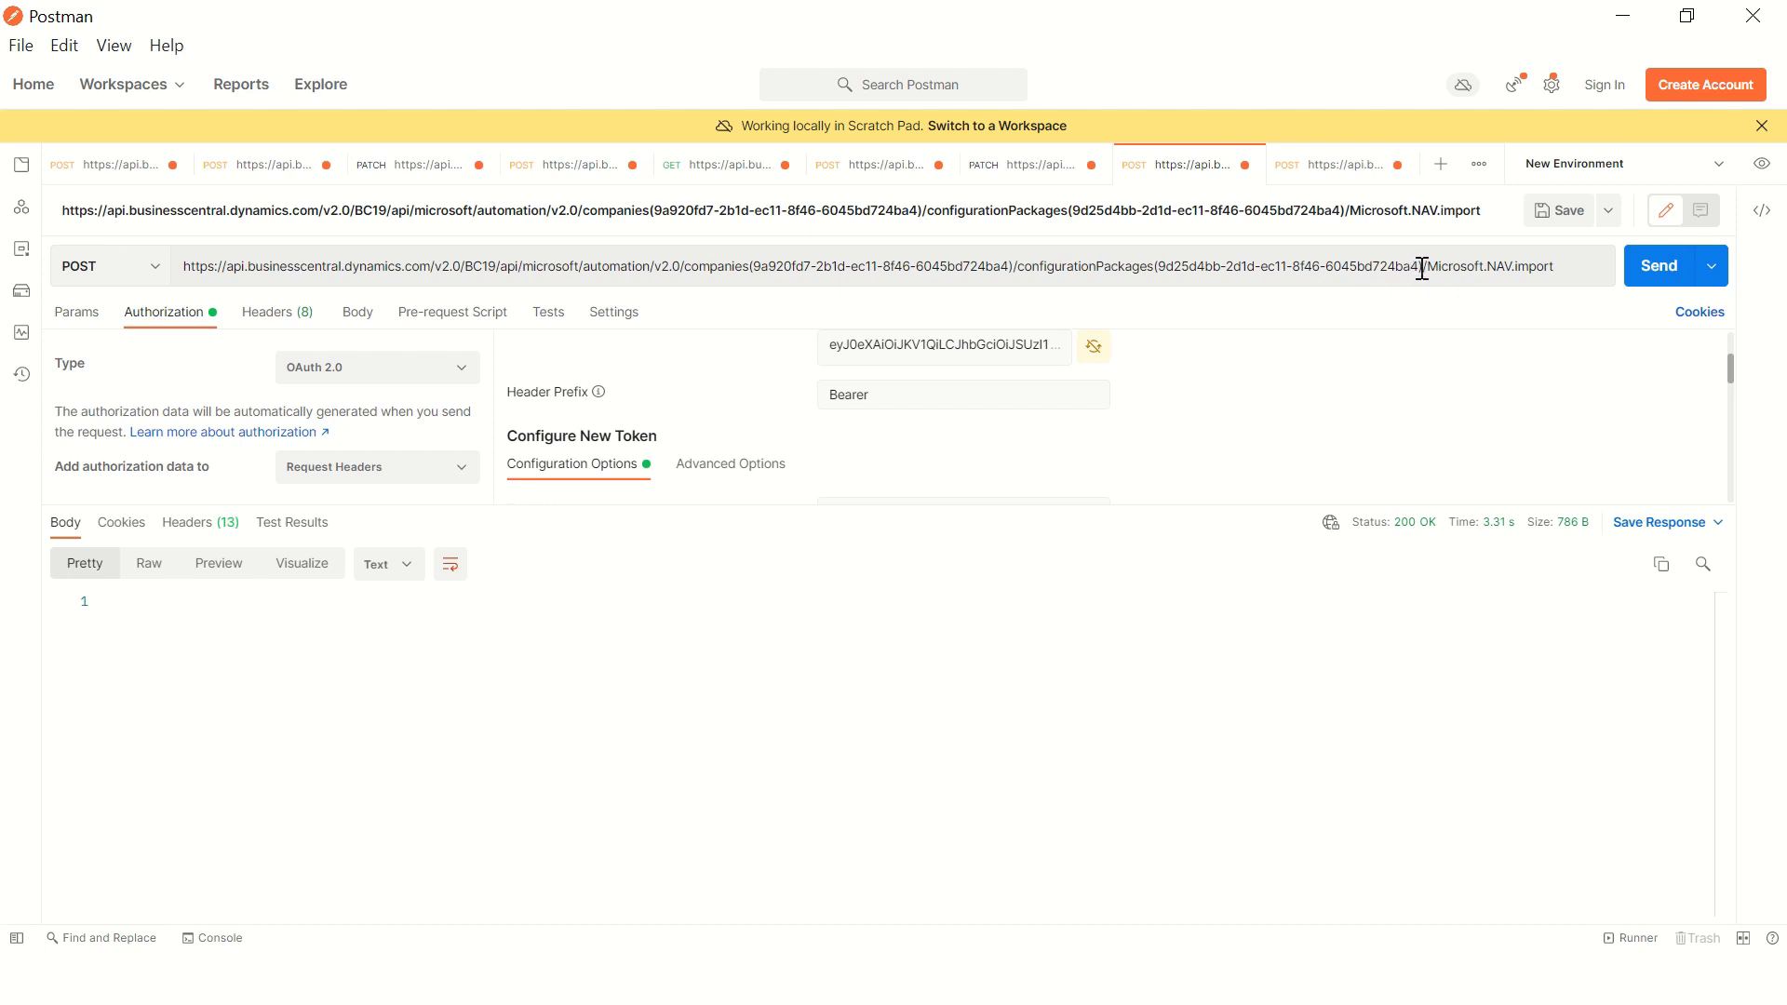
left_click_drag(1557, 268, 1425, 276)
left_click(1146, 271)
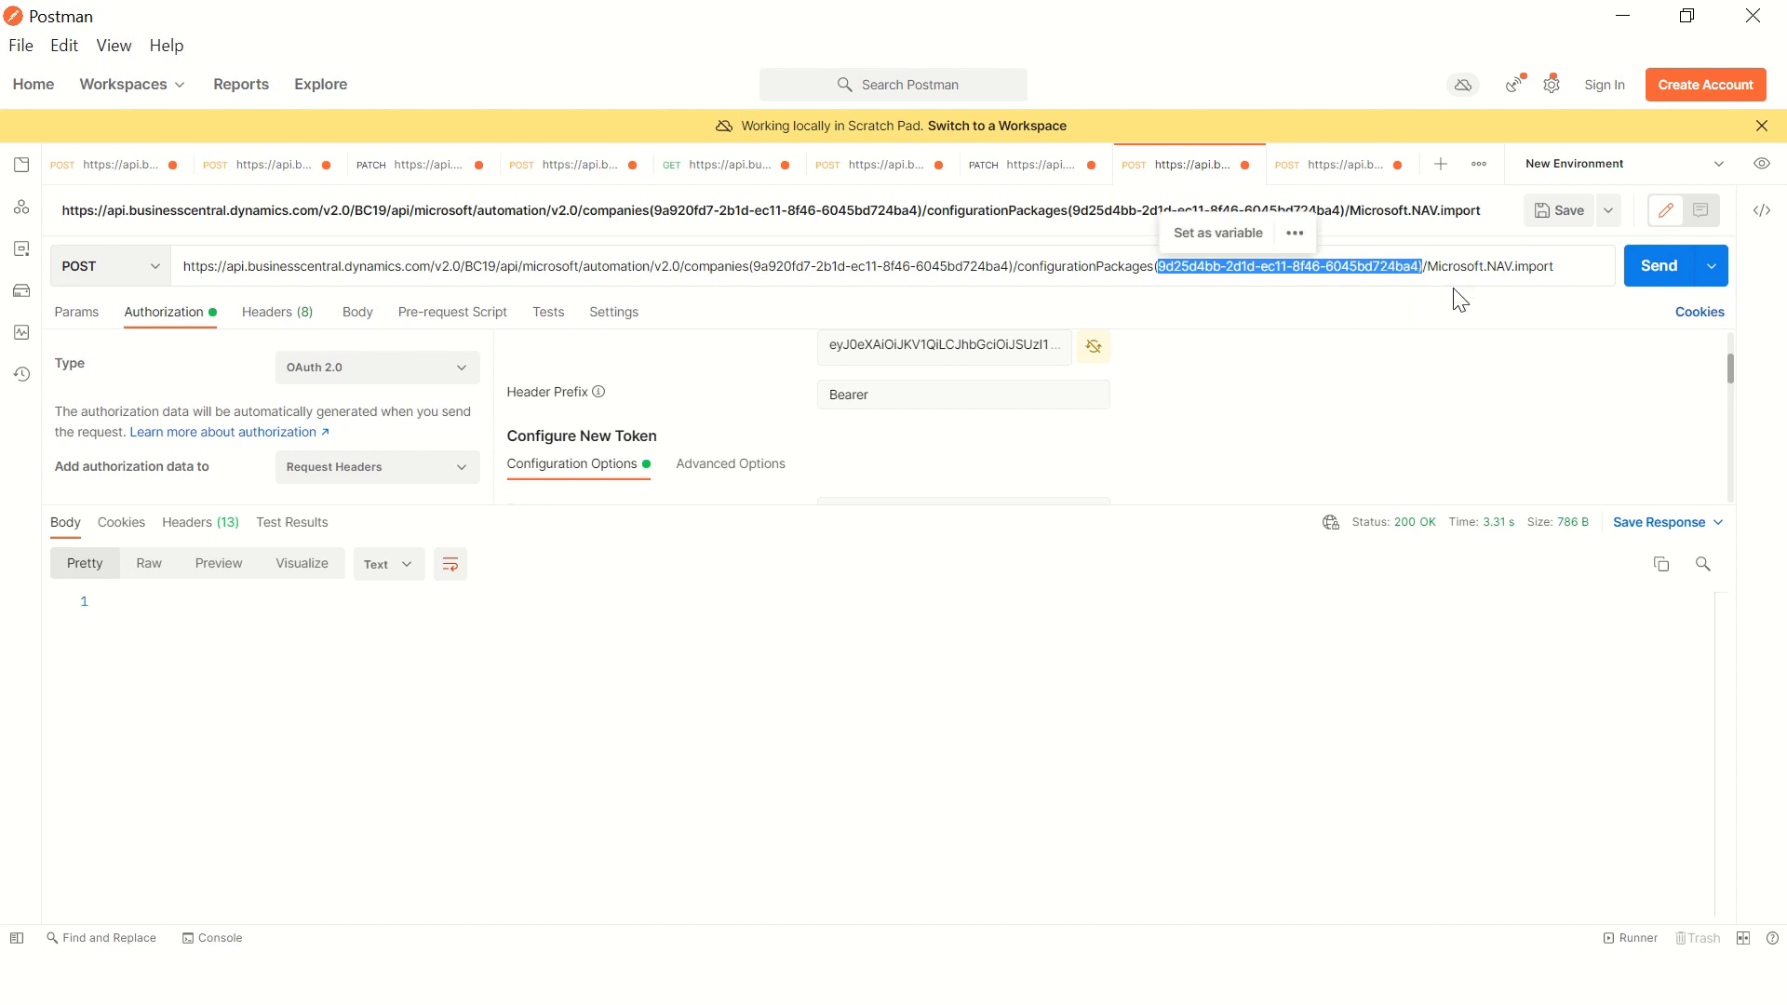
left_click(1354, 207)
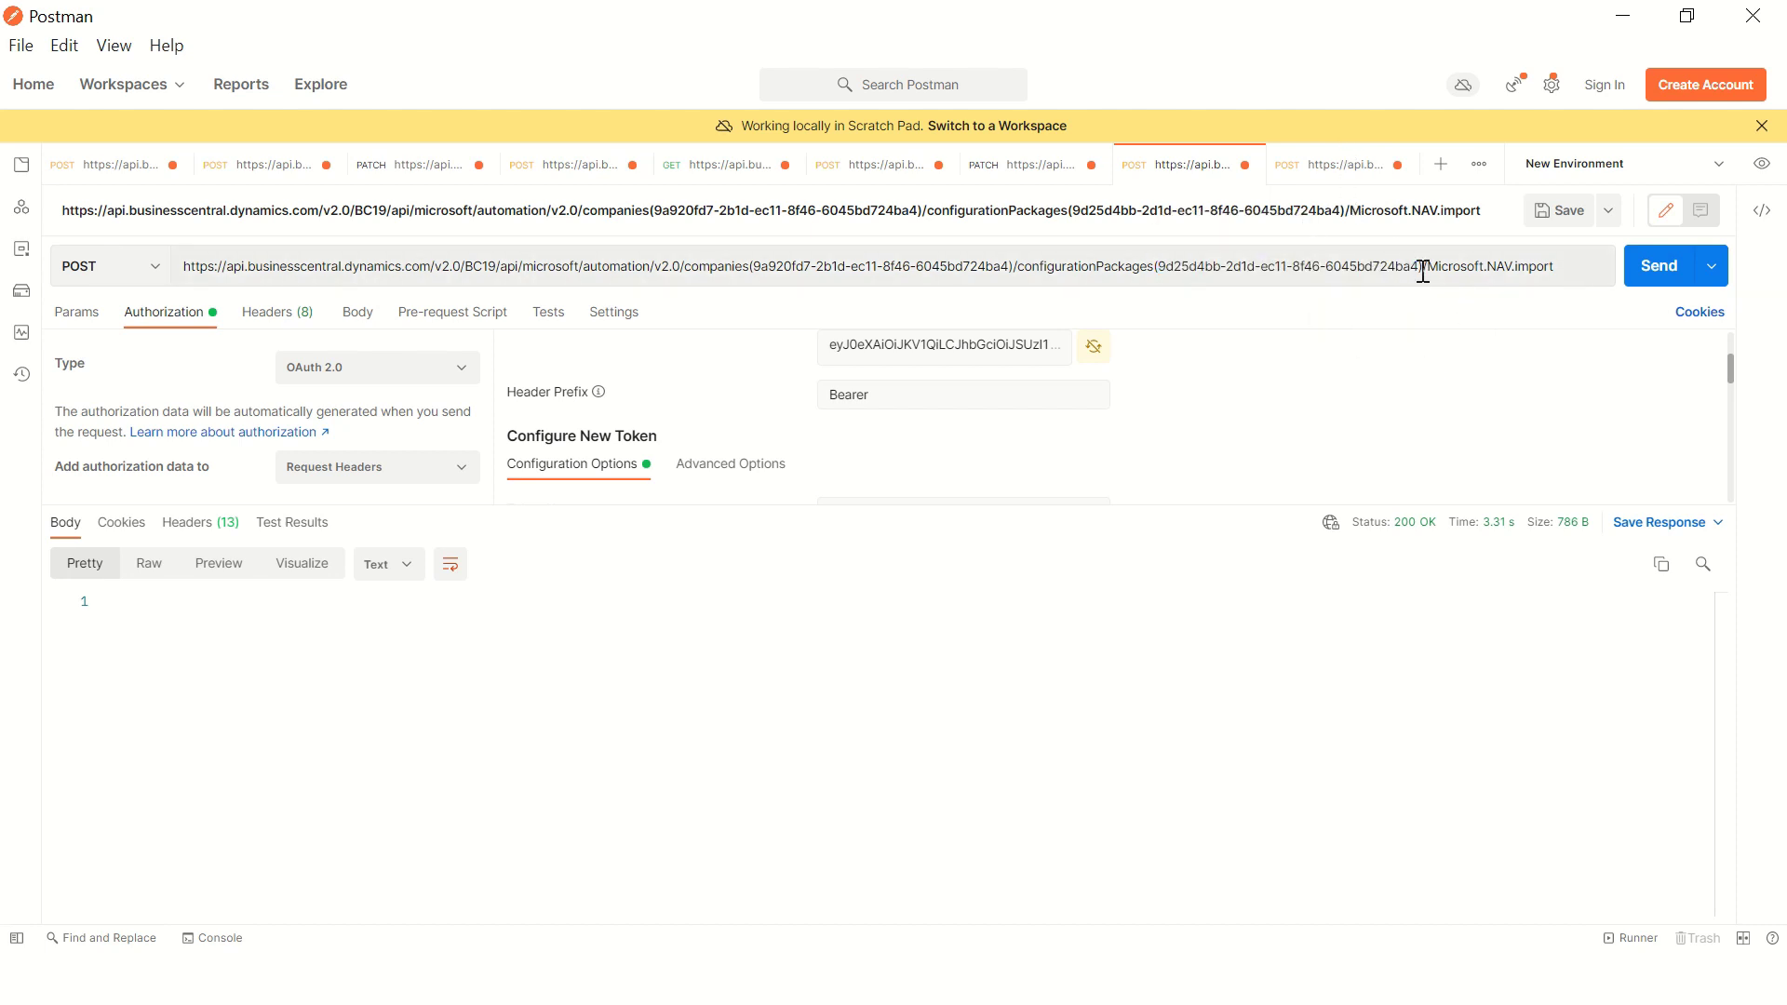
left_click(1335, 162)
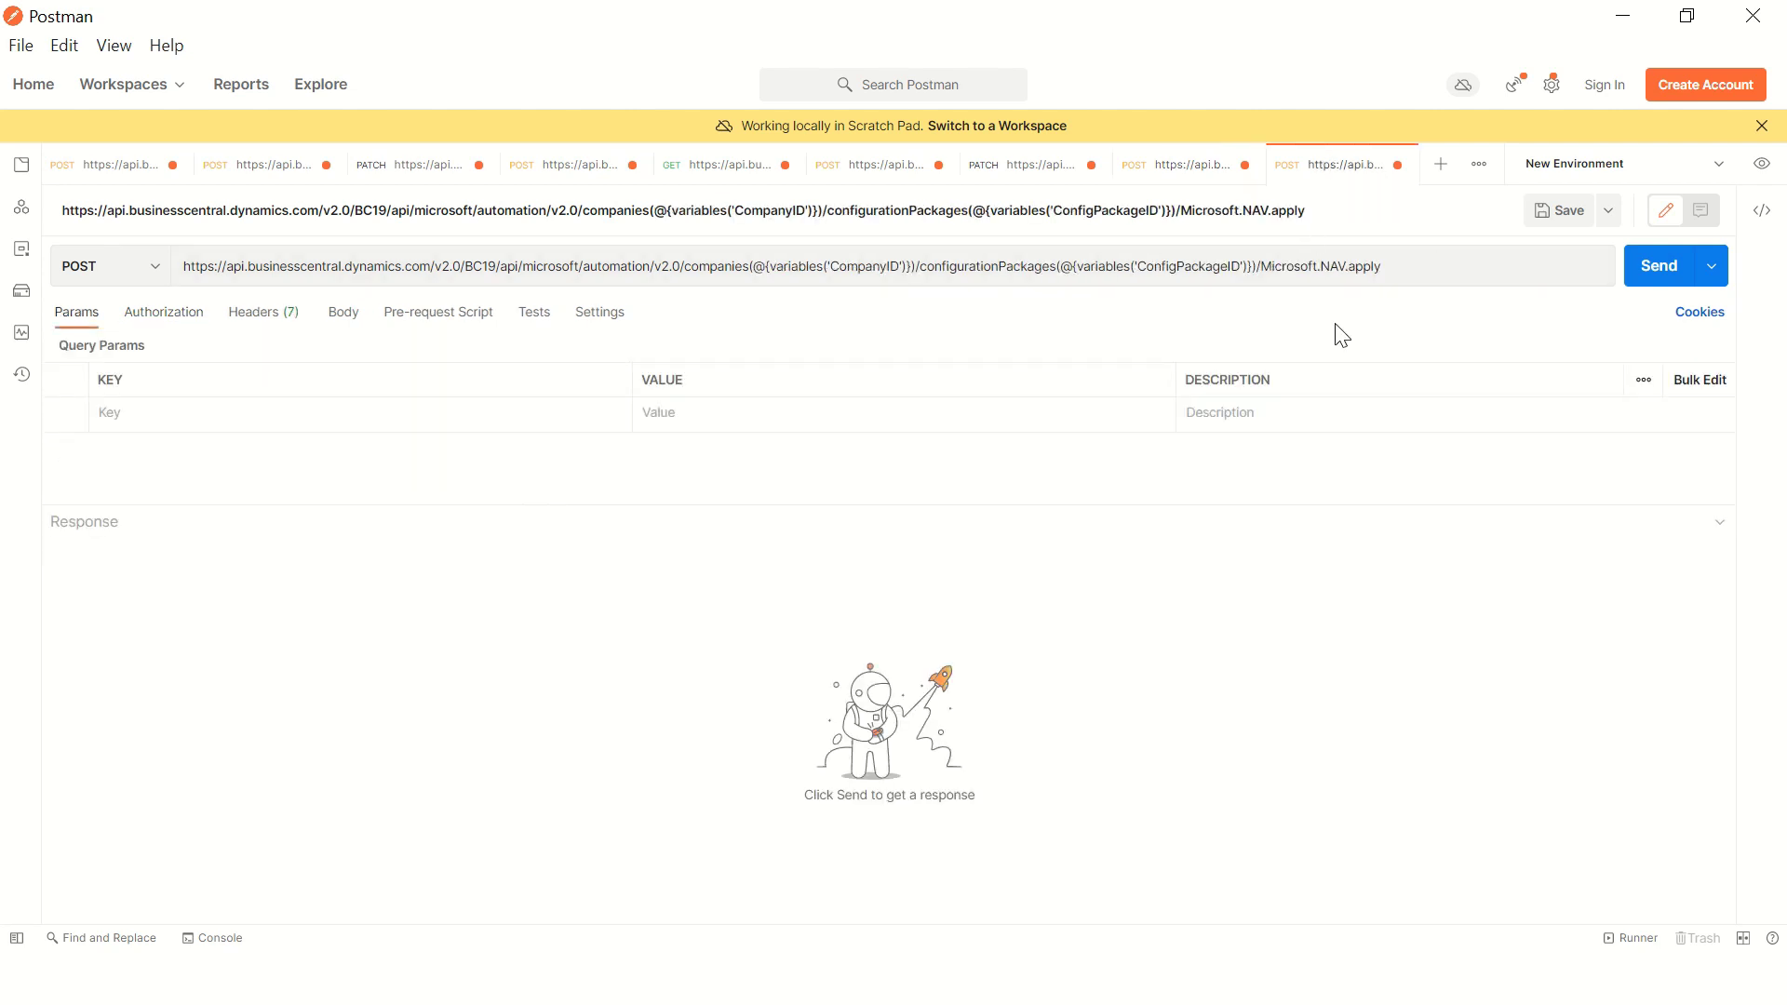
Step: Replace the apply URL's ConfigPackageID placeholder with the id 9d25d4bb-2d1d-ec11-8f46-6045bd724ba4 copied from the import request's URL
left_click(1161, 166)
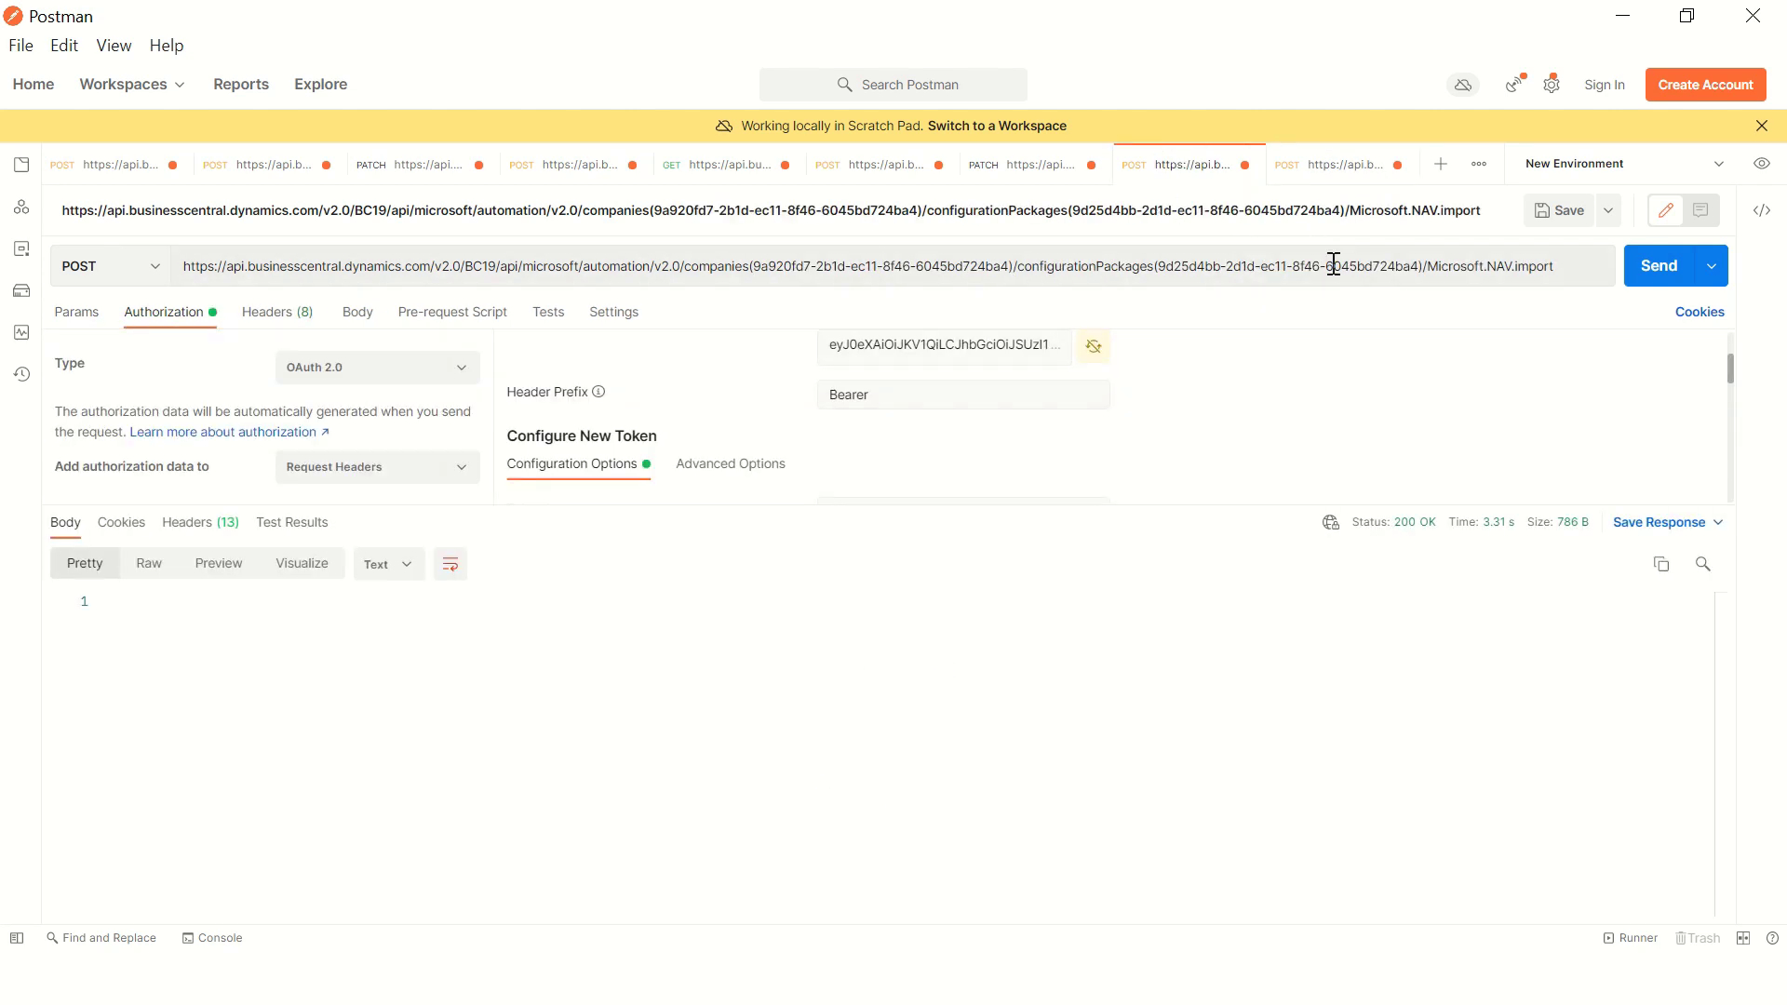
double_click(1415, 268)
key("ctrl+c")
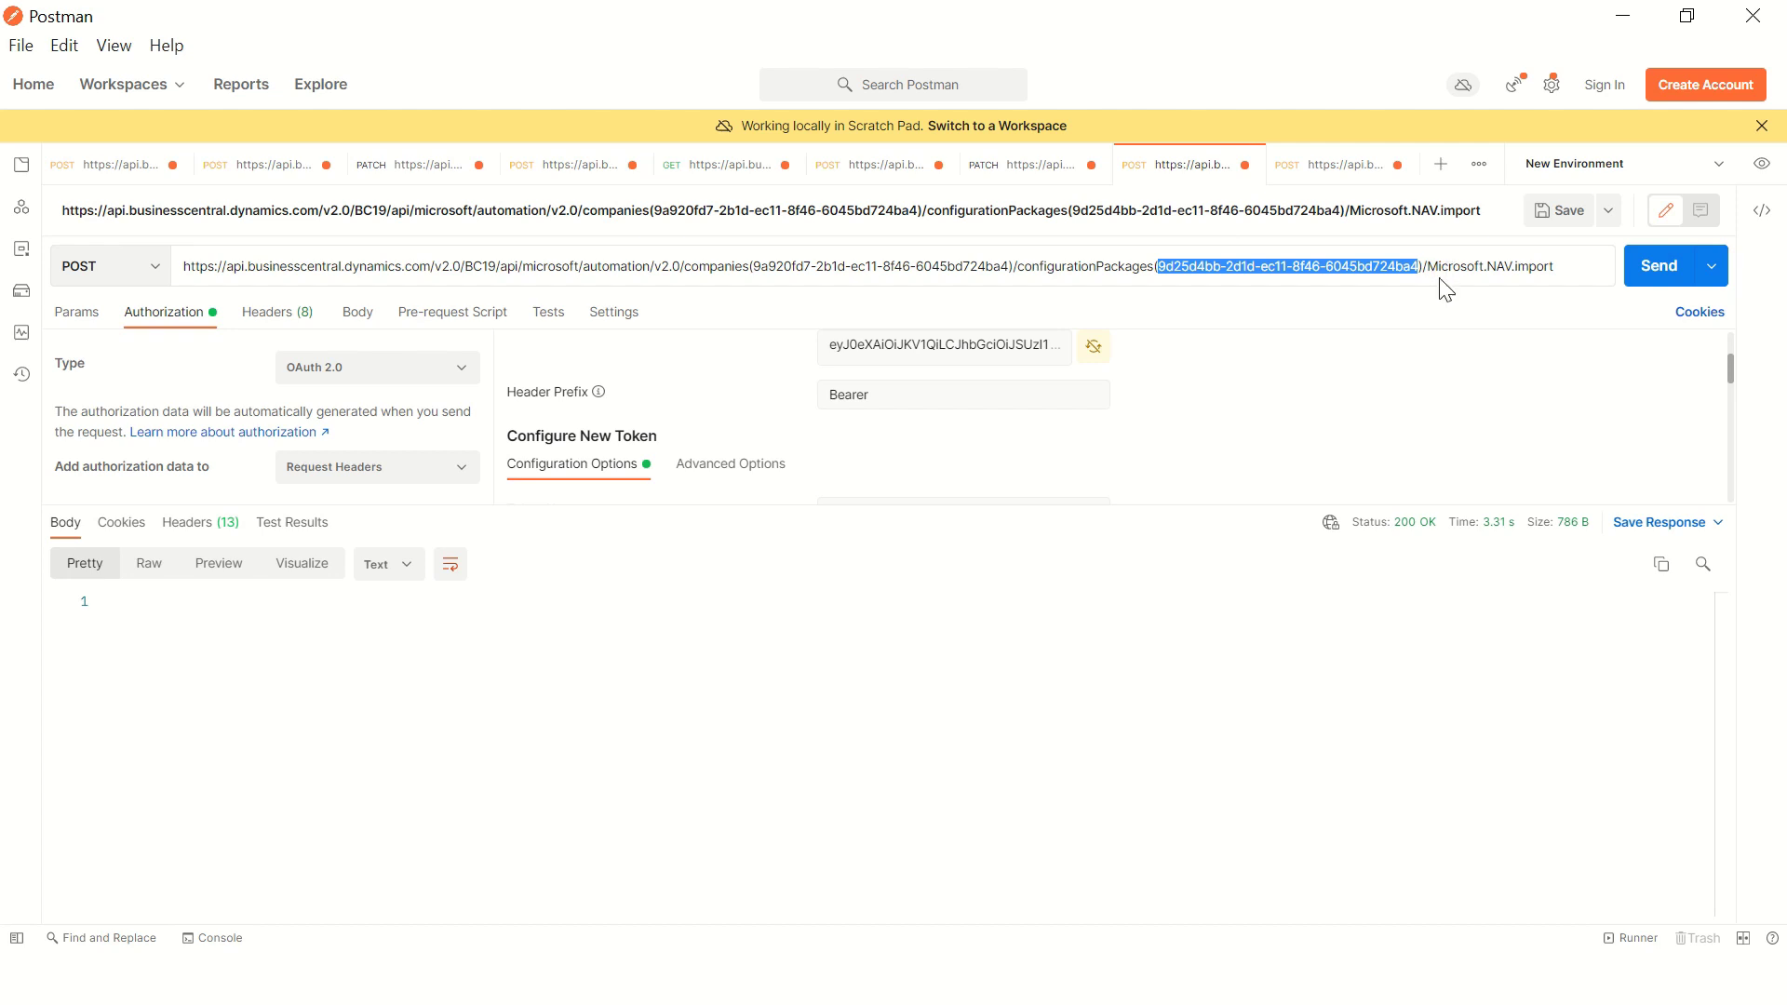
left_click(1301, 168)
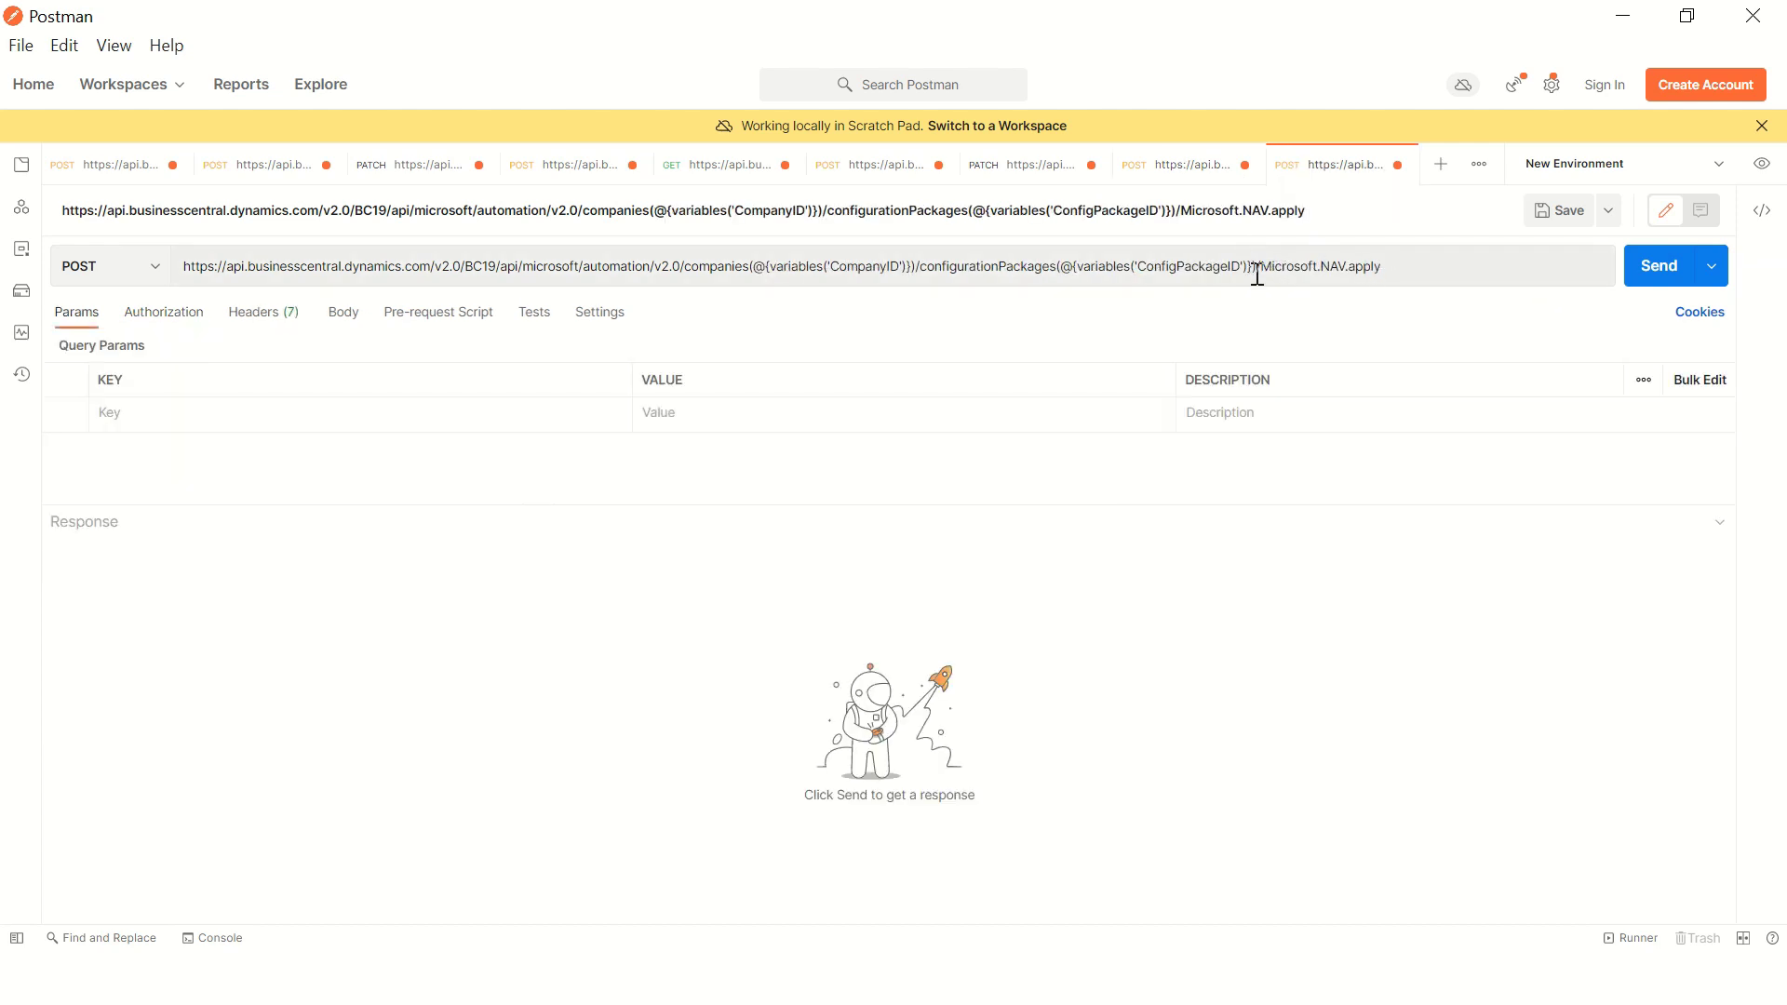
left_click(1254, 268)
key("ctrl+shift+Left")
key("ctrl+shift+Left")
key("ctrl+shift+Left")
key("ctrl+shift+Left")
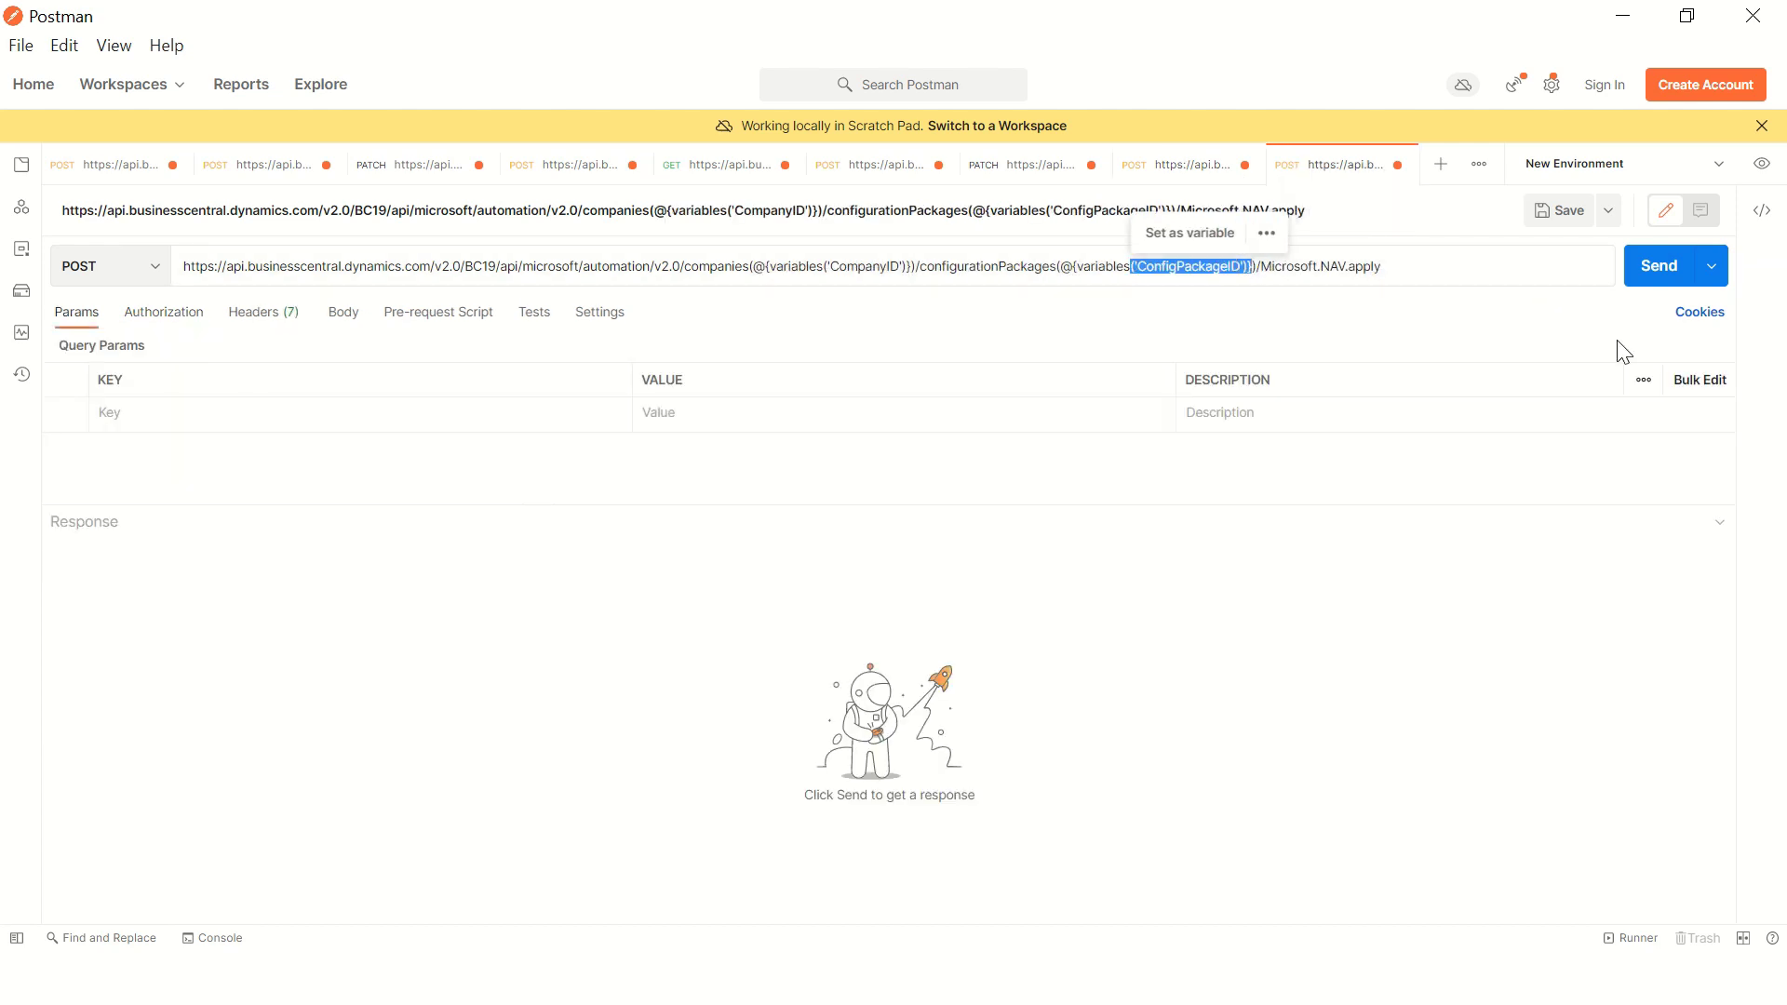
key("ctrl+shift+Left")
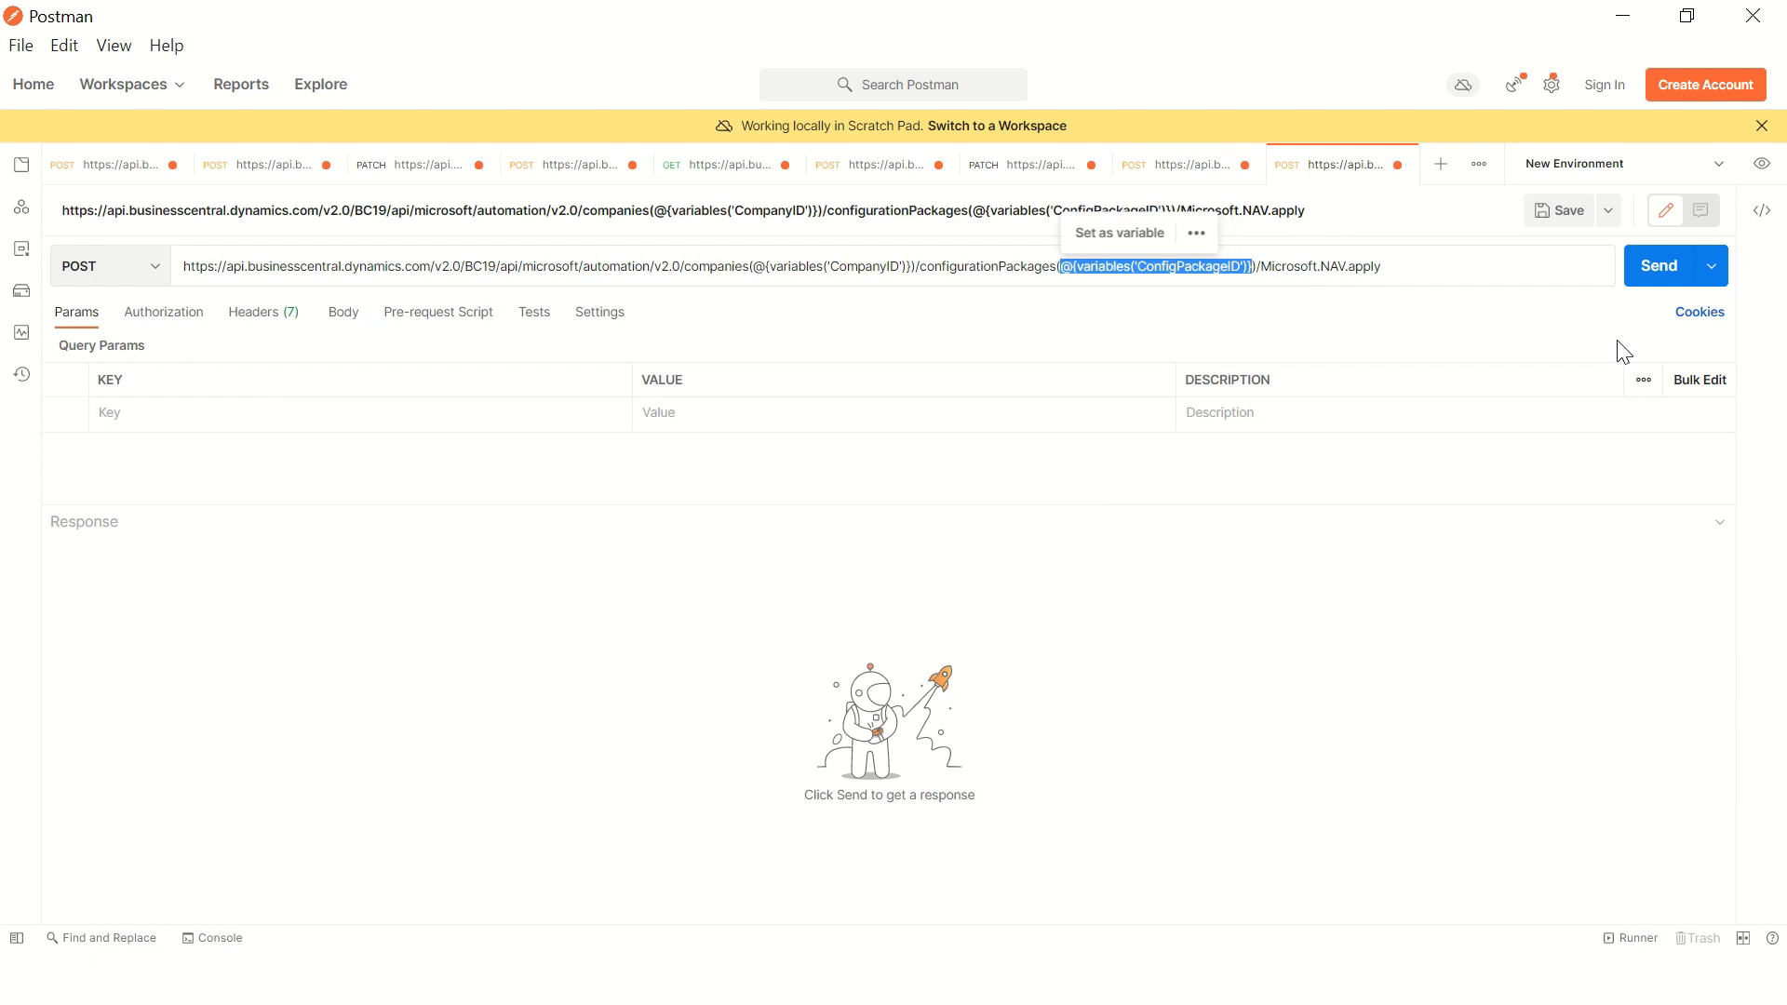
key("ctrl+v")
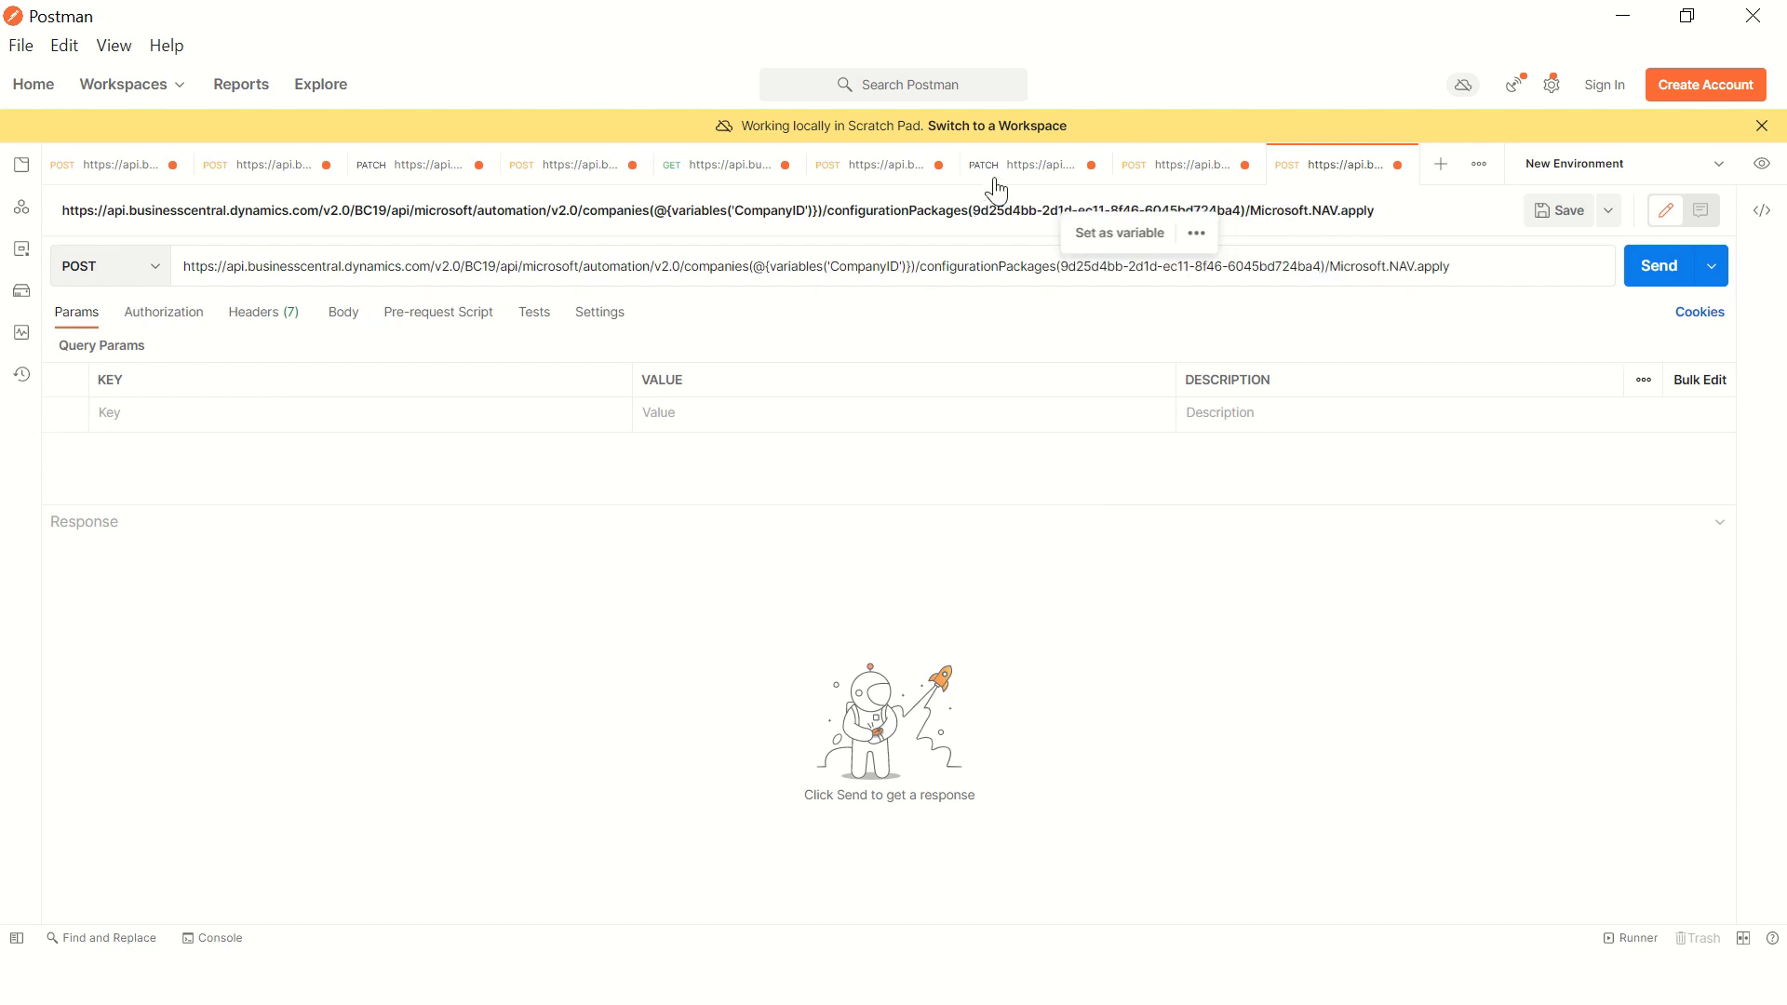
Step: Replace the apply URL's CompanyID placeholder with the company id 9a920fd7-2b1d-ec11-8f46-6045bd724ba4 copied from the import request's URL
left_click(1185, 177)
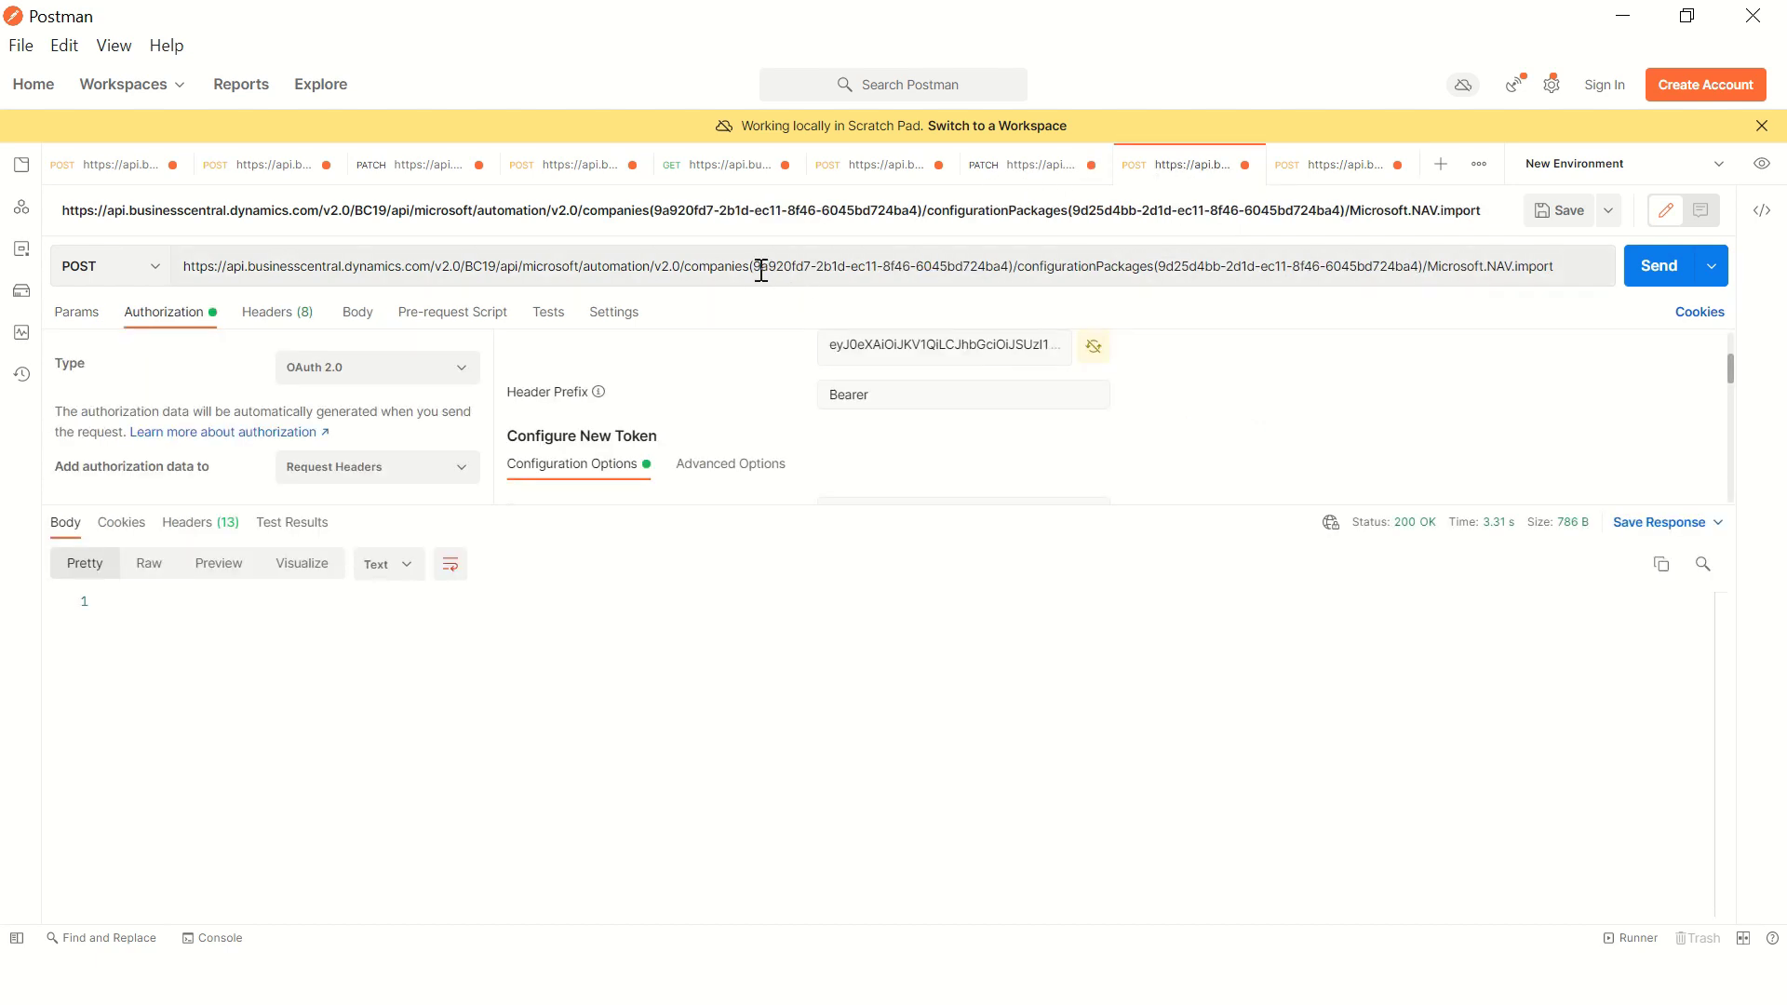
key("ctrl+shift+Right")
key("ctrl+shift+Right")
key("ctrl+shift+Left")
key("ctrl+shift+Left")
key("ctrl+shift+Left")
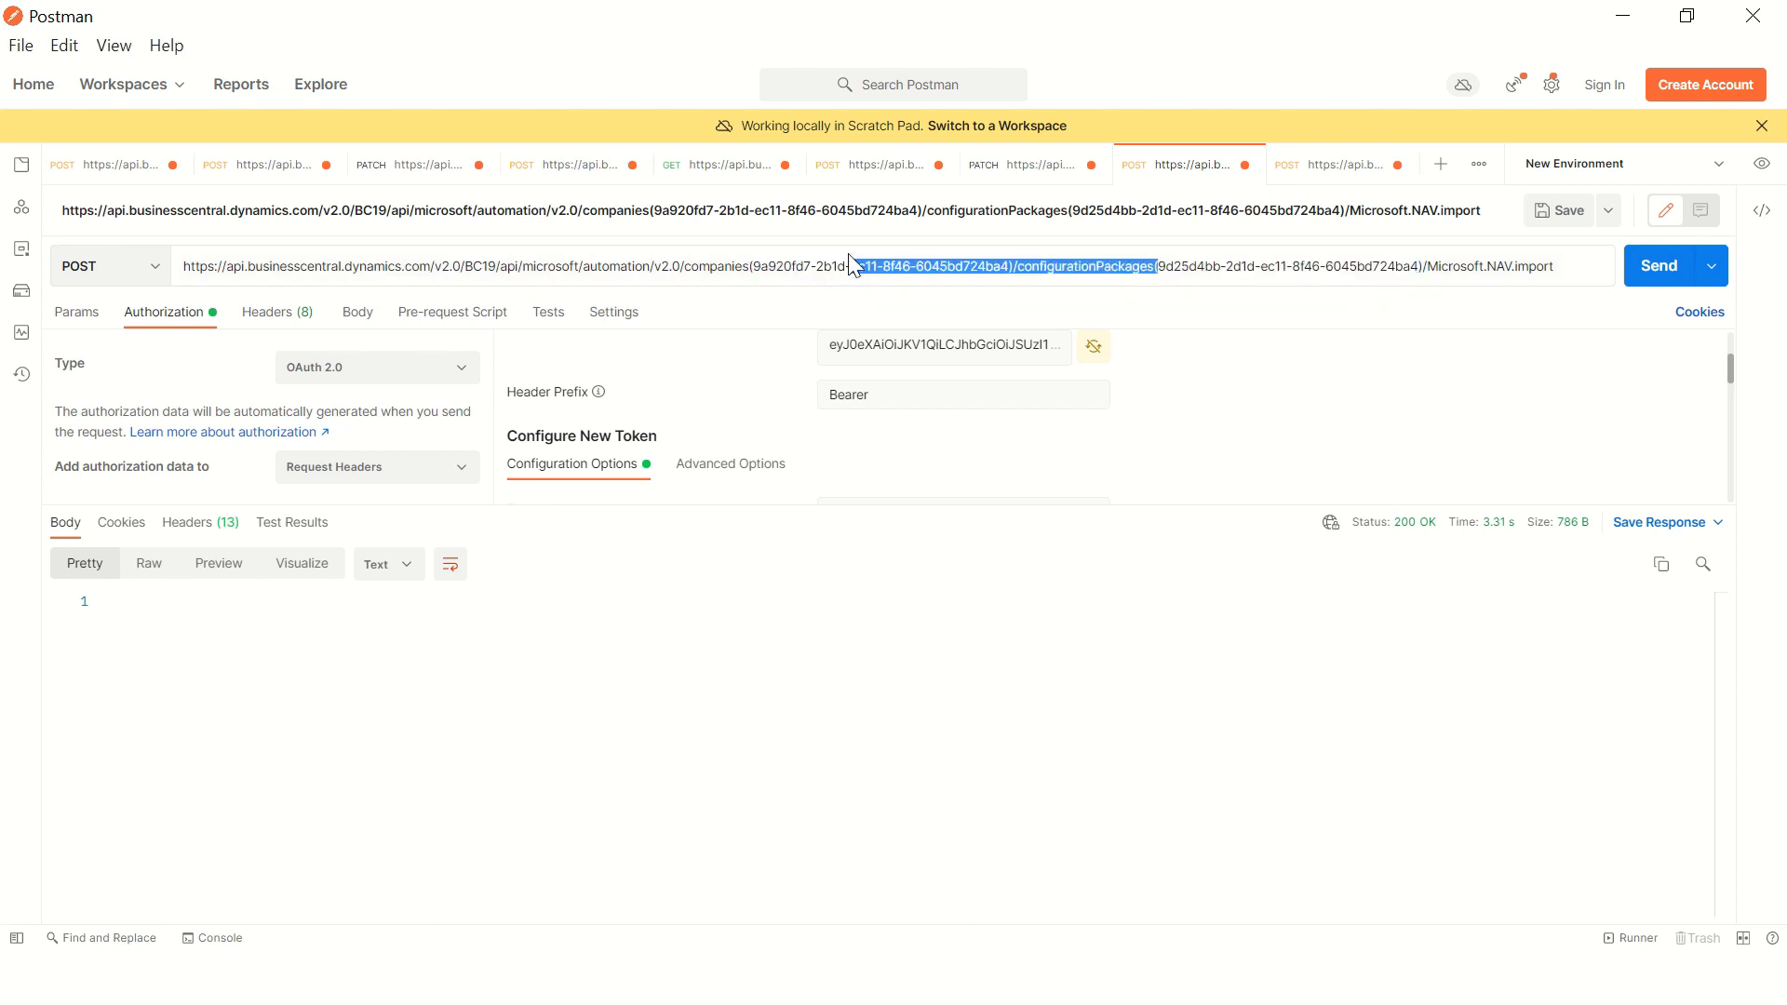
left_click(761, 269)
left_click_drag(756, 271, 1007, 279)
key("ctrl+c")
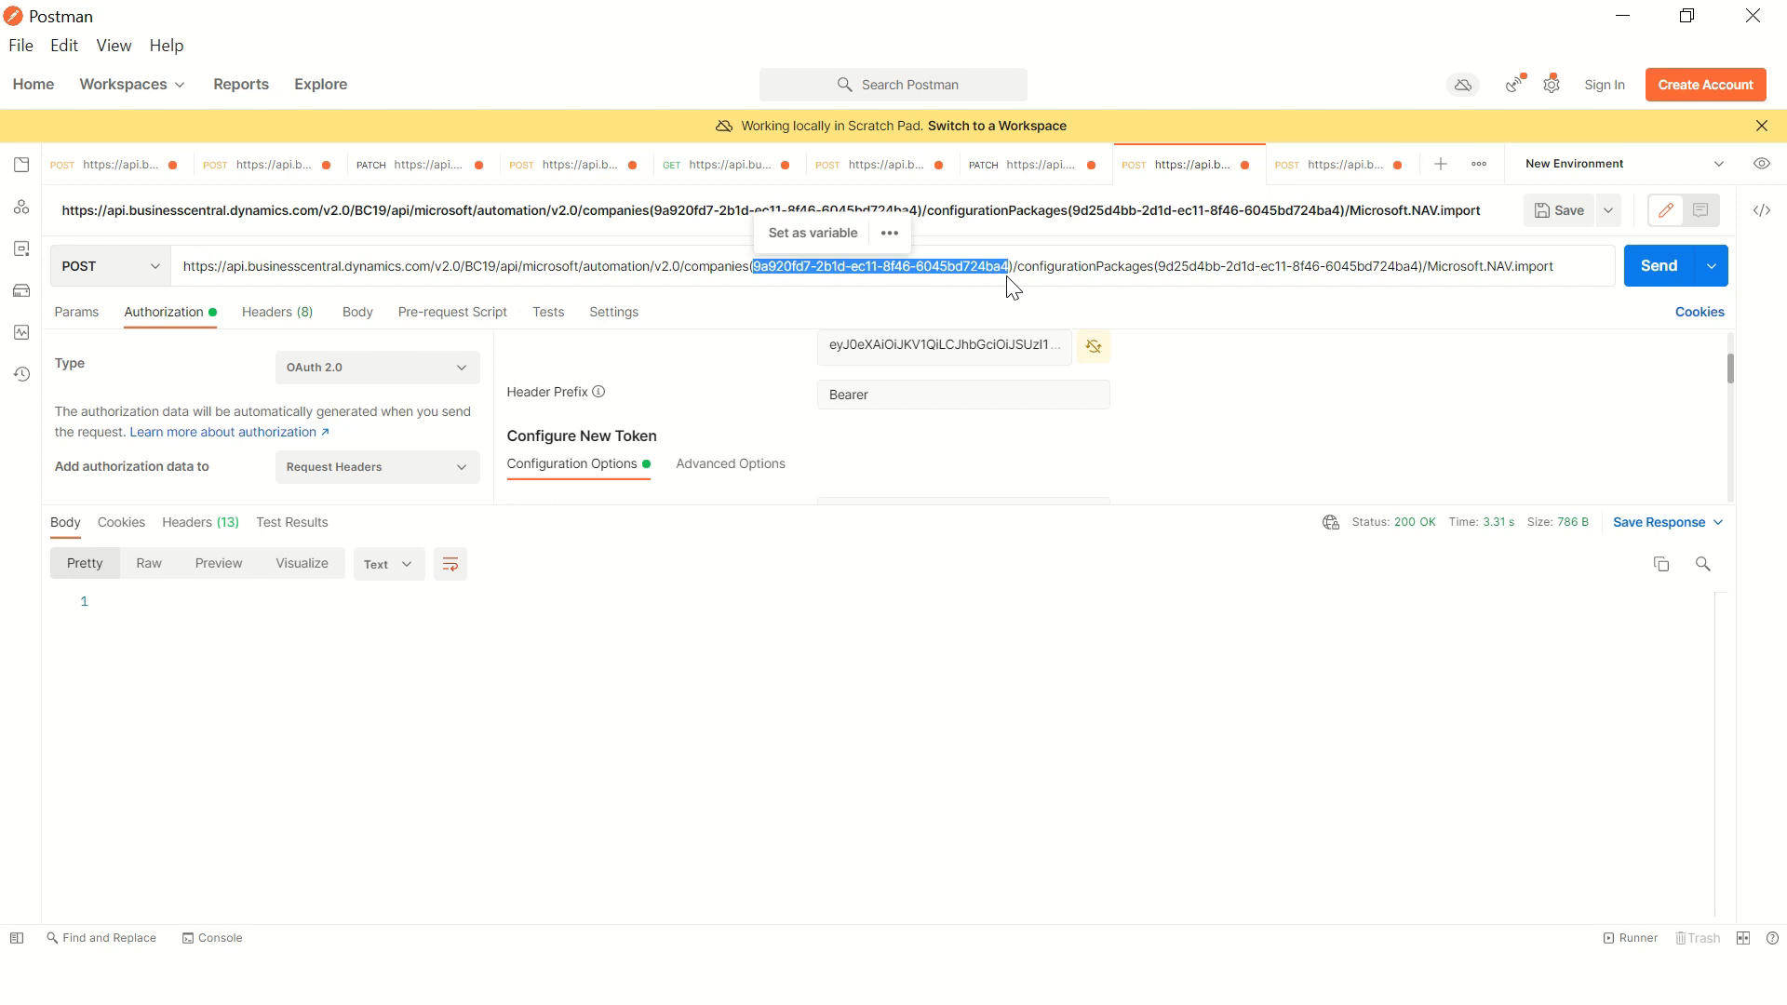
left_click(1299, 177)
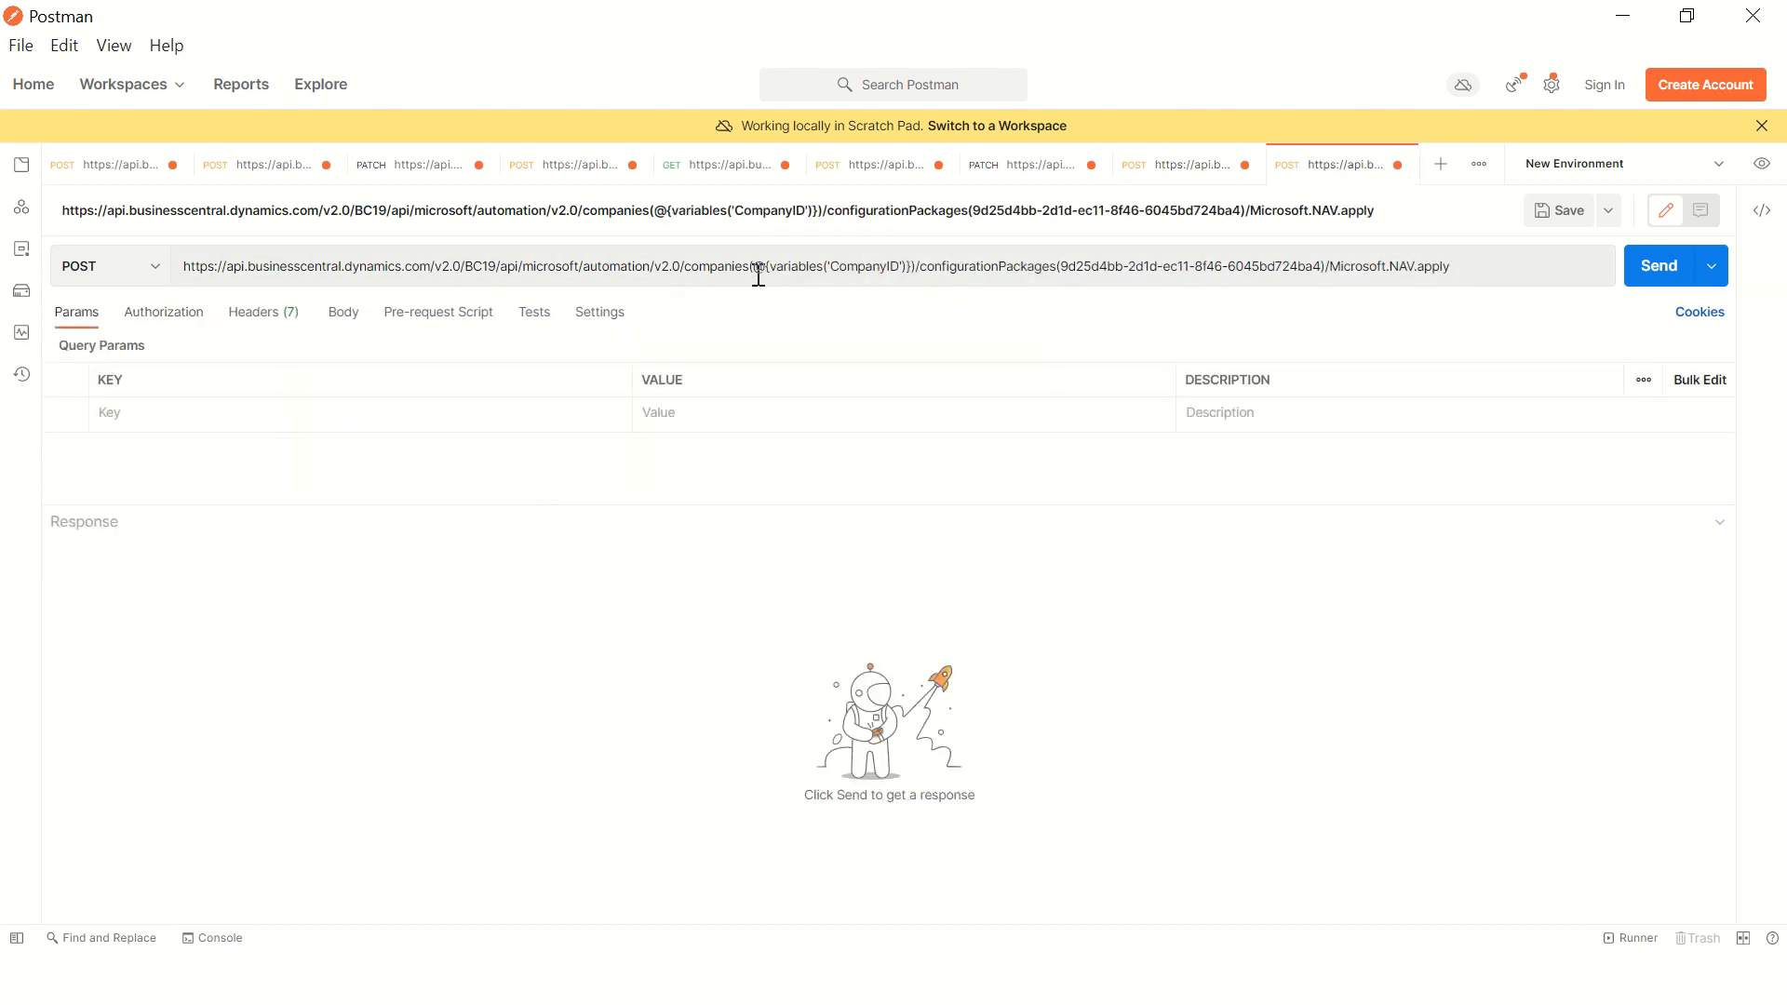
left_click_drag(758, 272, 920, 297)
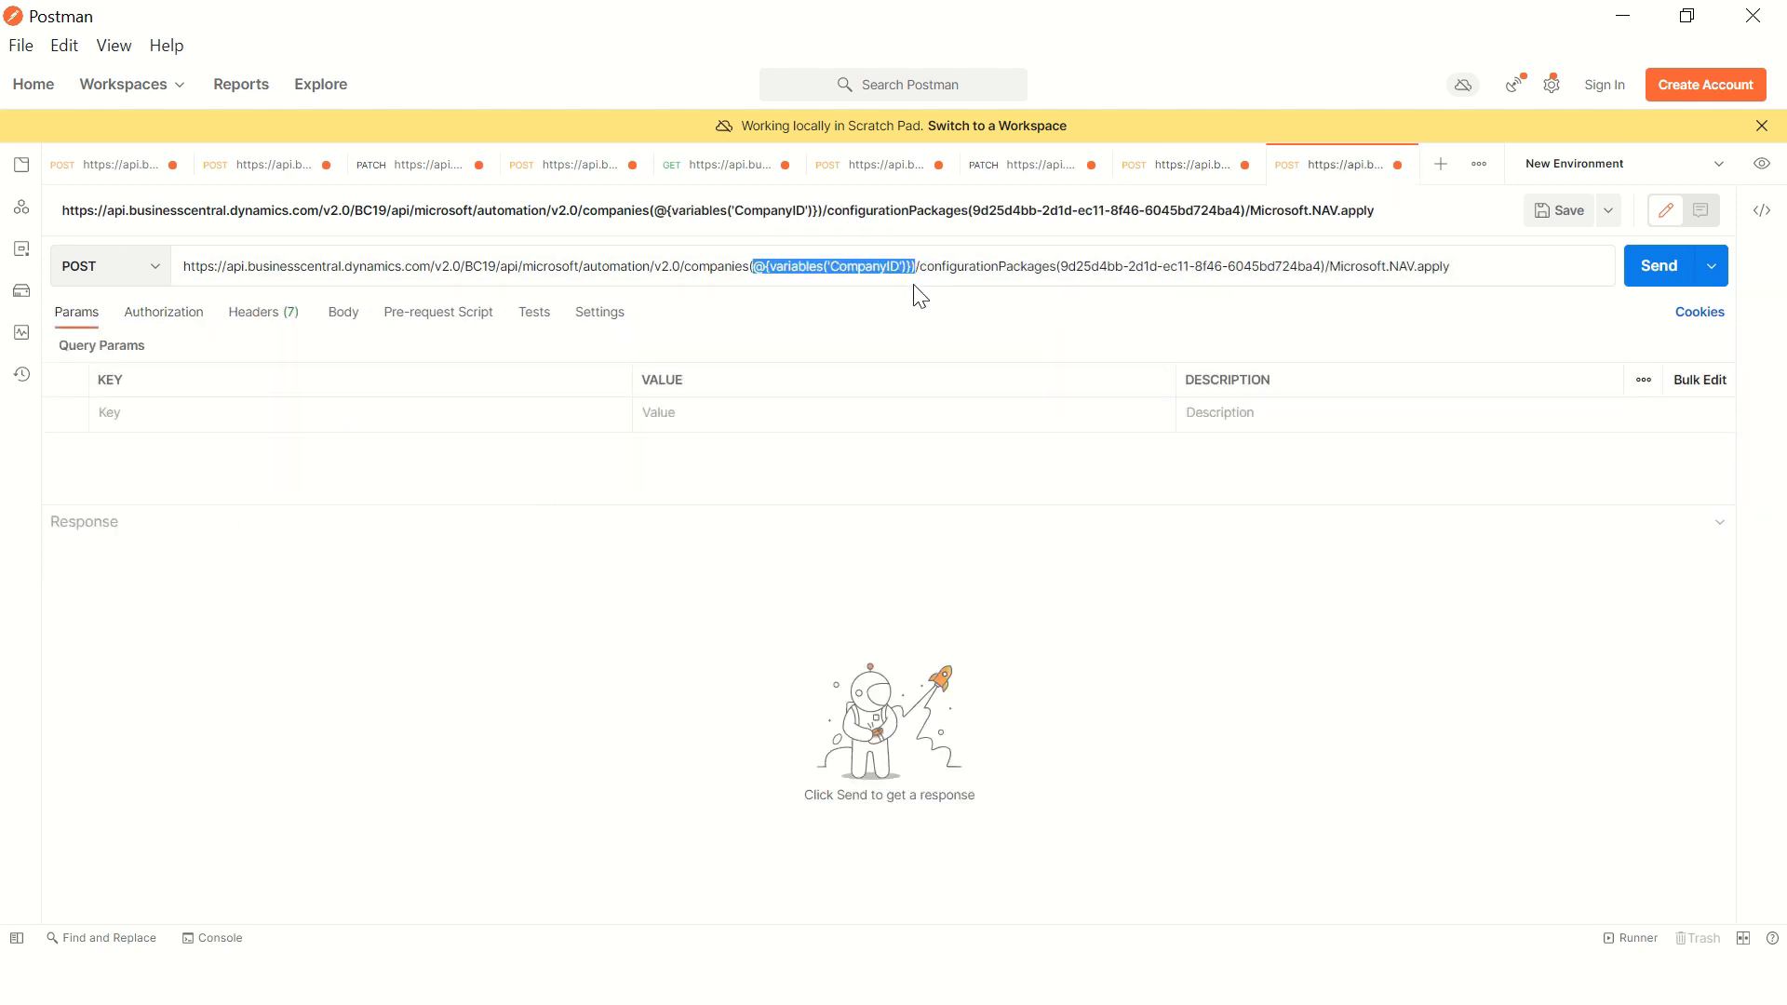
key("ctrl+v")
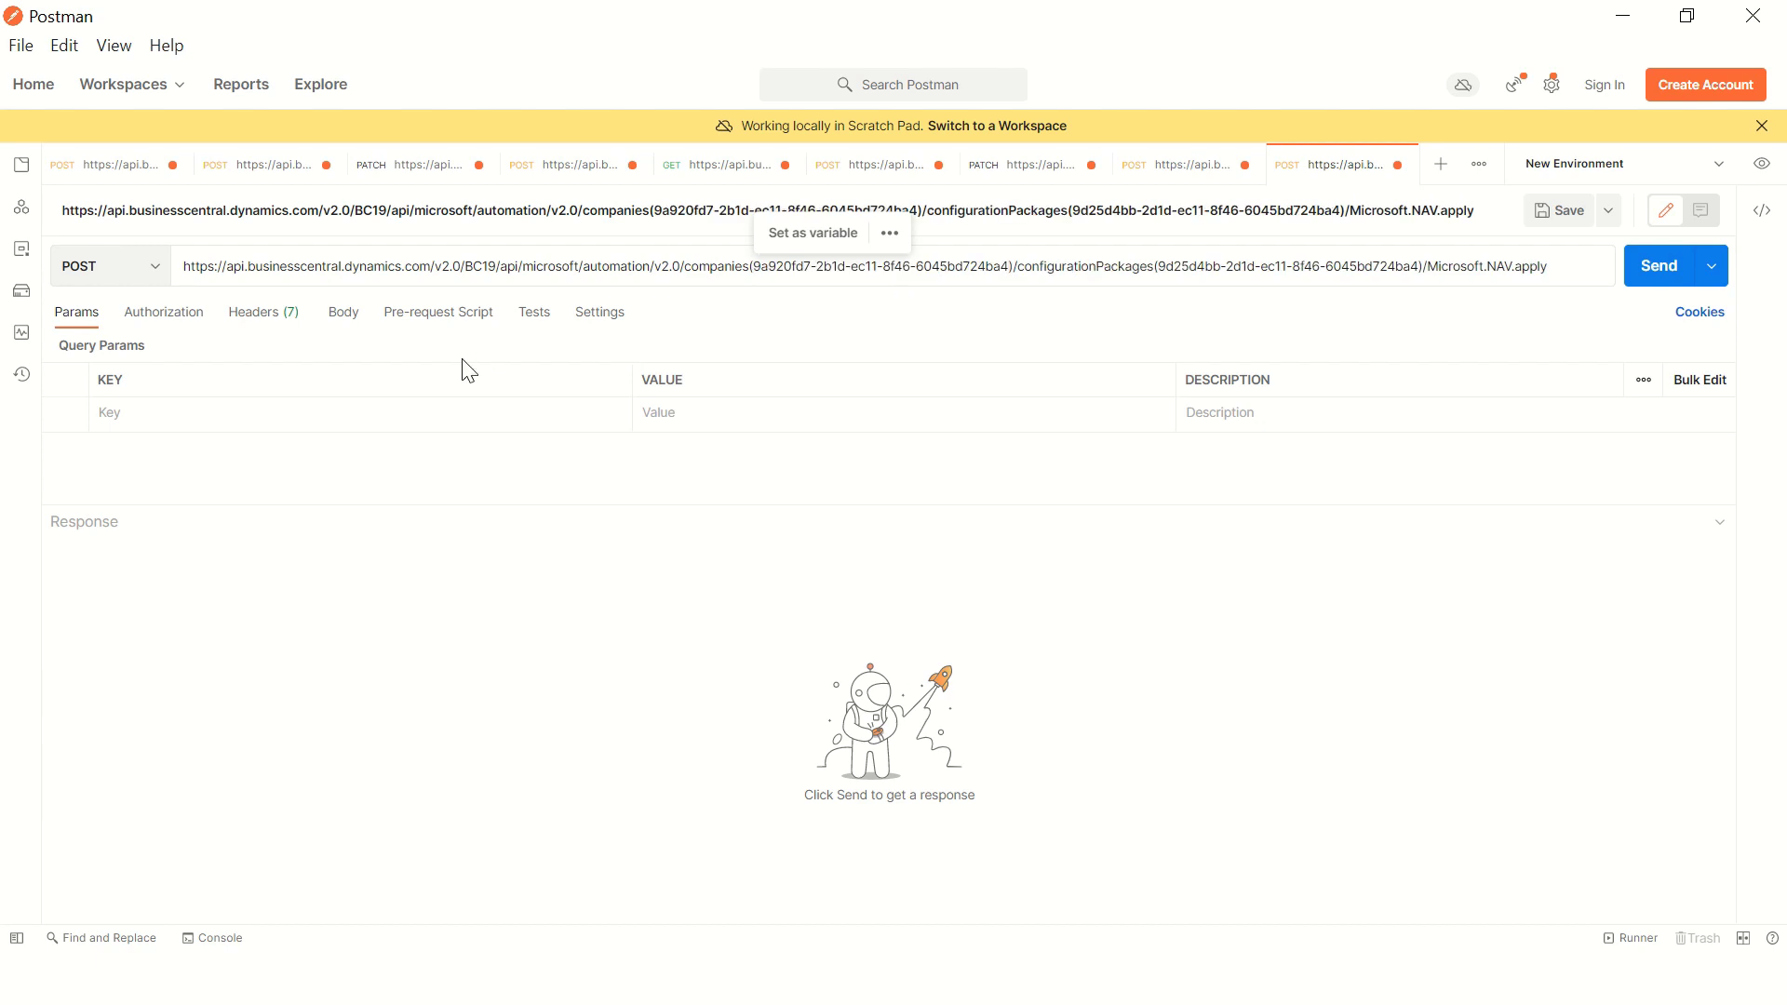
Step: Authorize the apply request with OAuth 2.0, generating a new access token and using it for the request
left_click(192, 319)
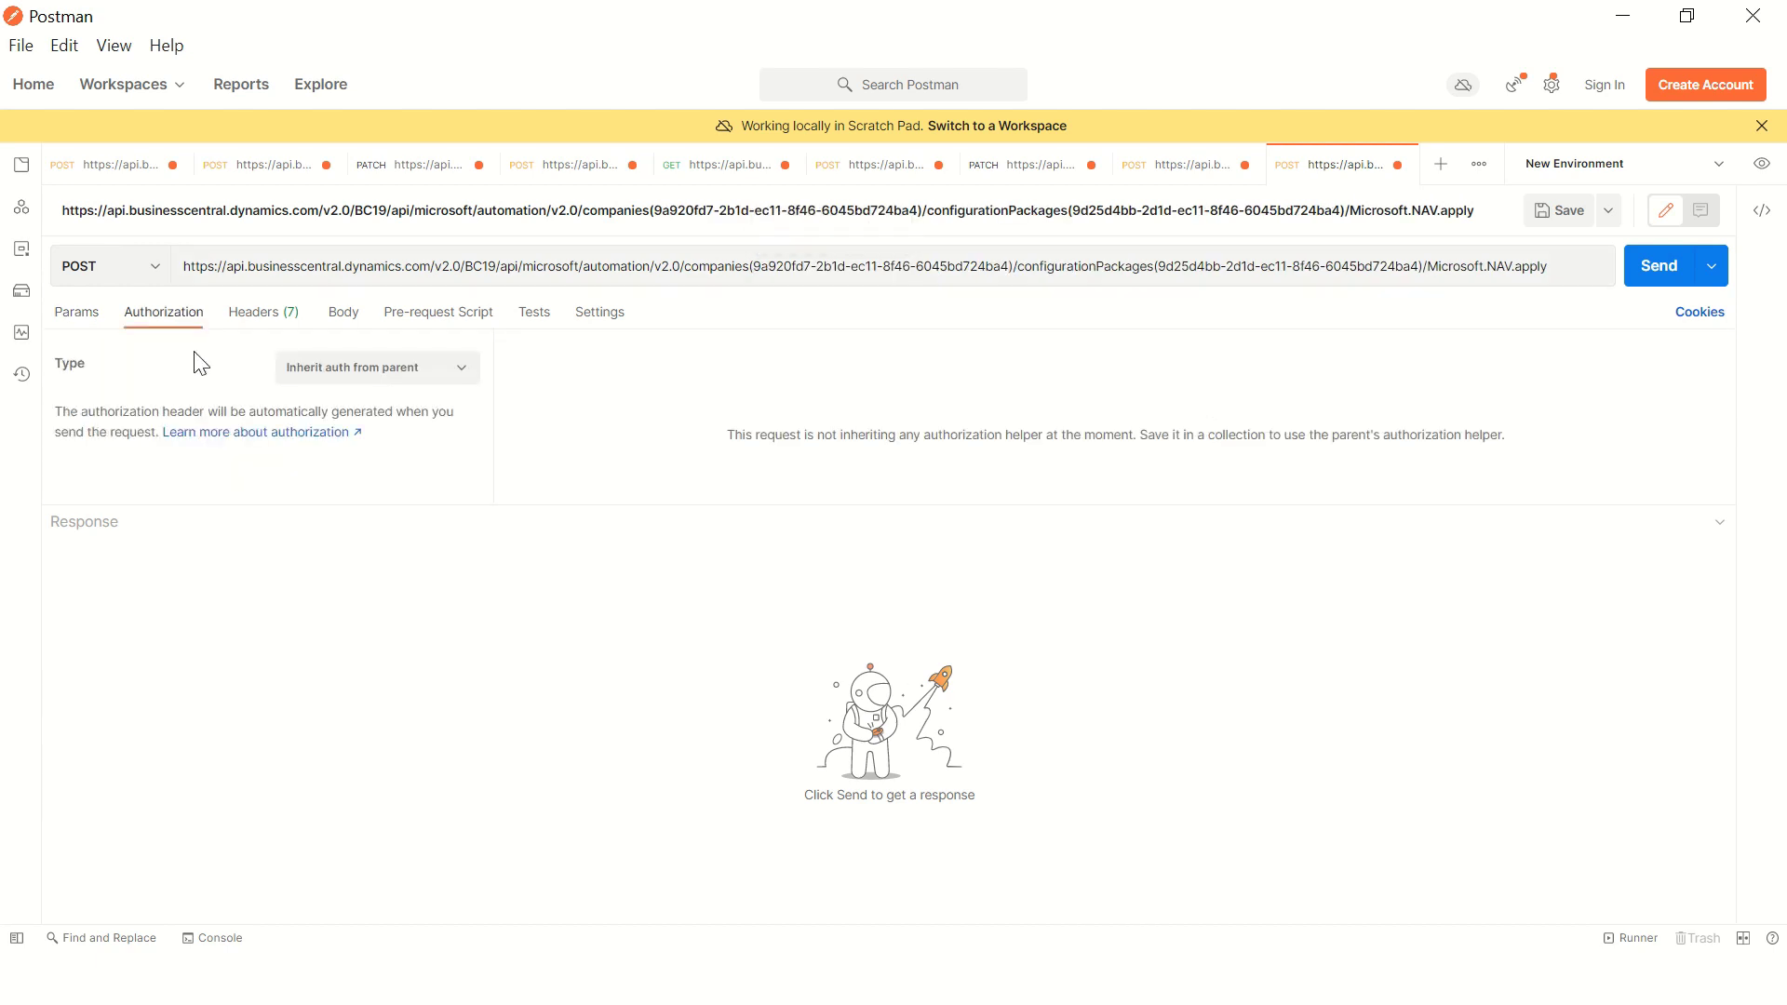
left_click(307, 376)
left_click(323, 644)
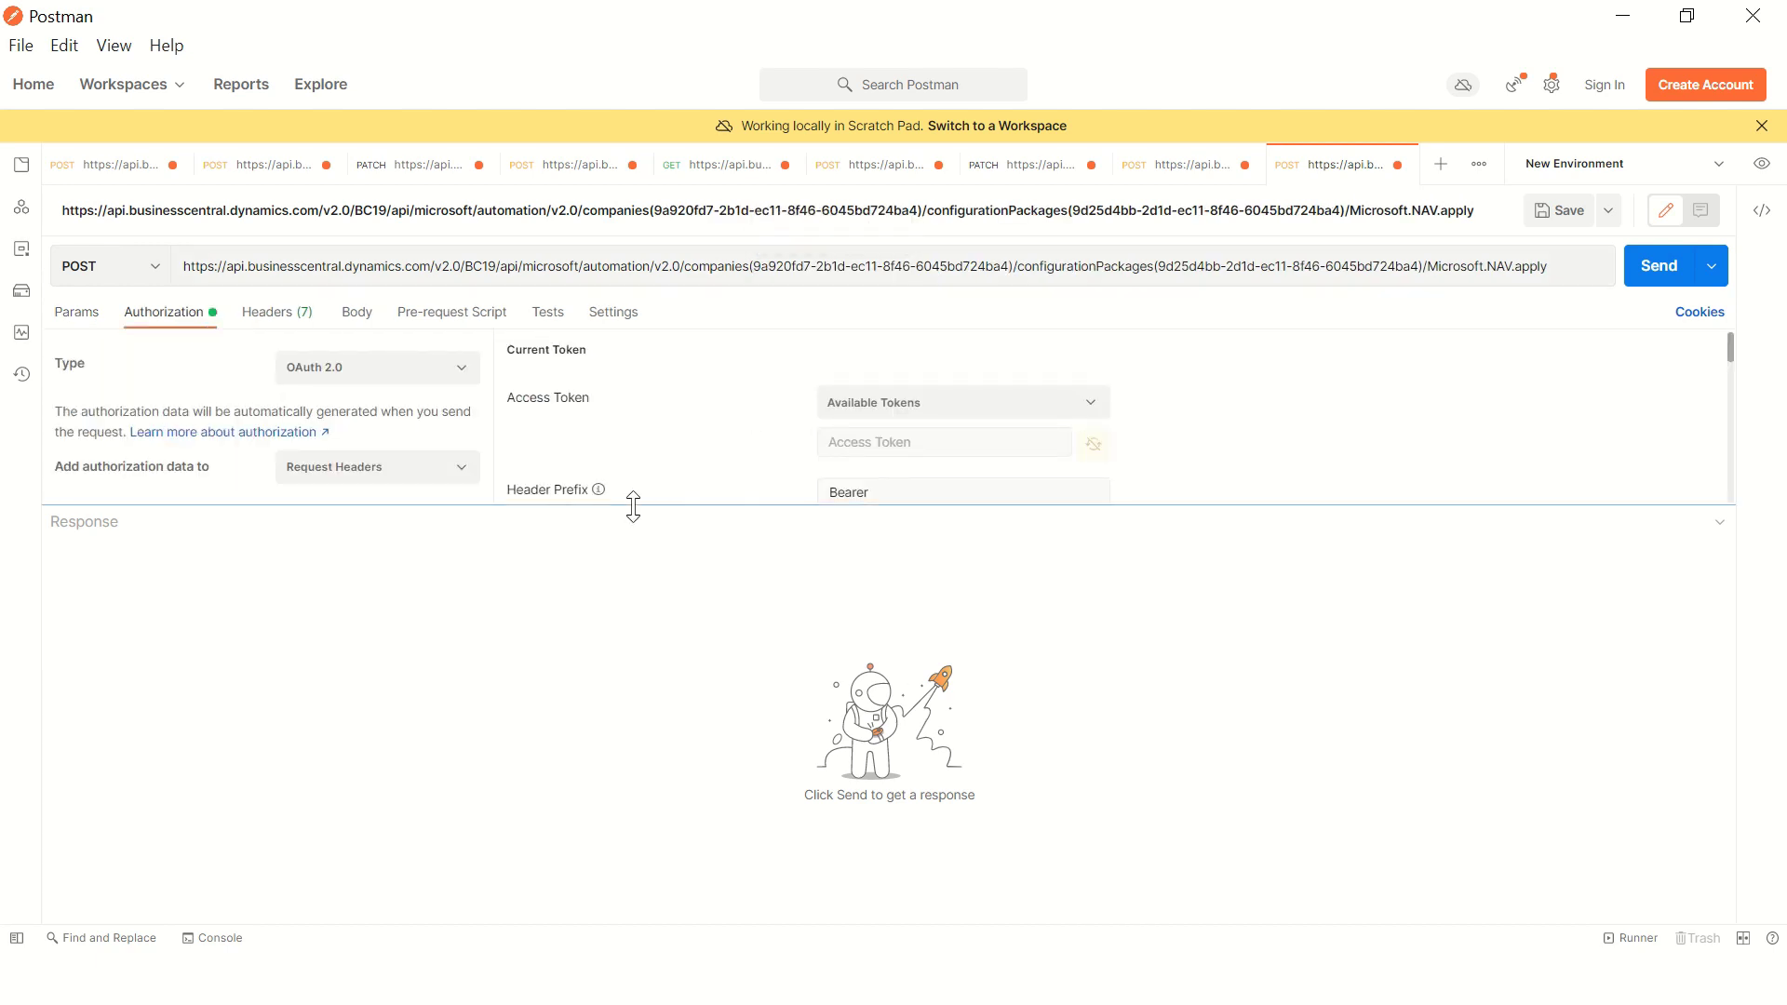
left_click_drag(634, 506, 584, 745)
scroll(611, 666, "down", 5)
left_click(579, 722)
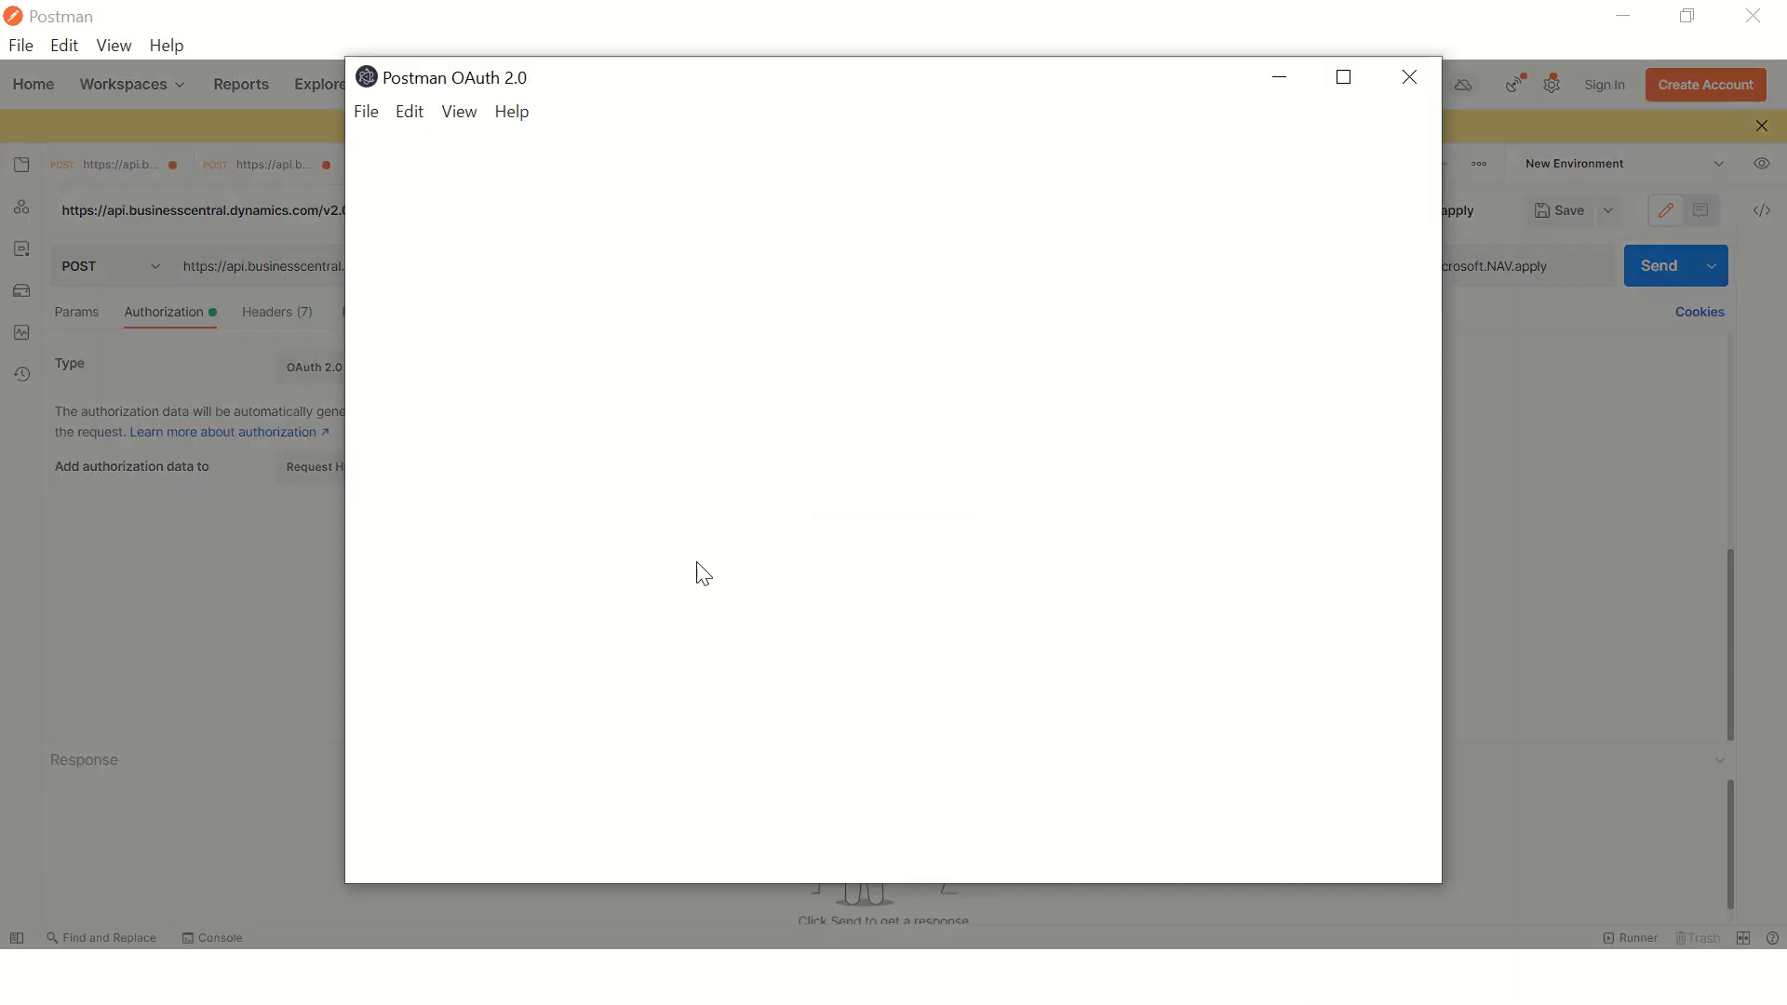
left_click(874, 526)
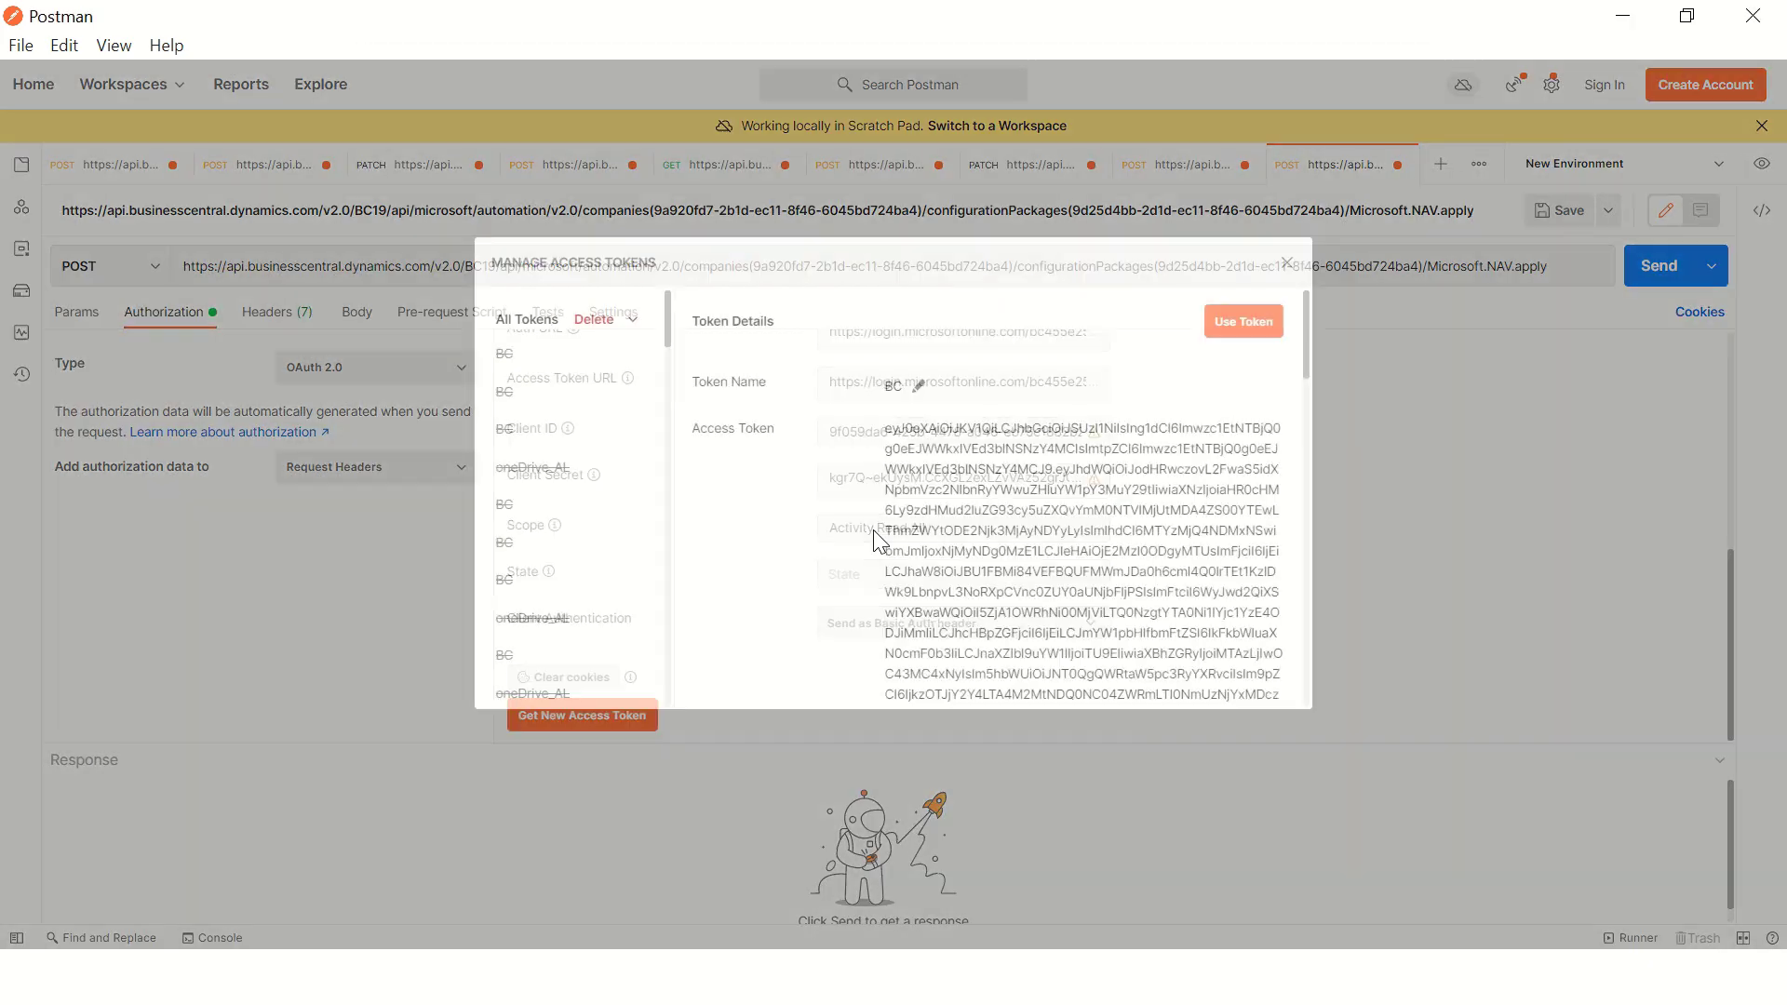
left_click(1246, 323)
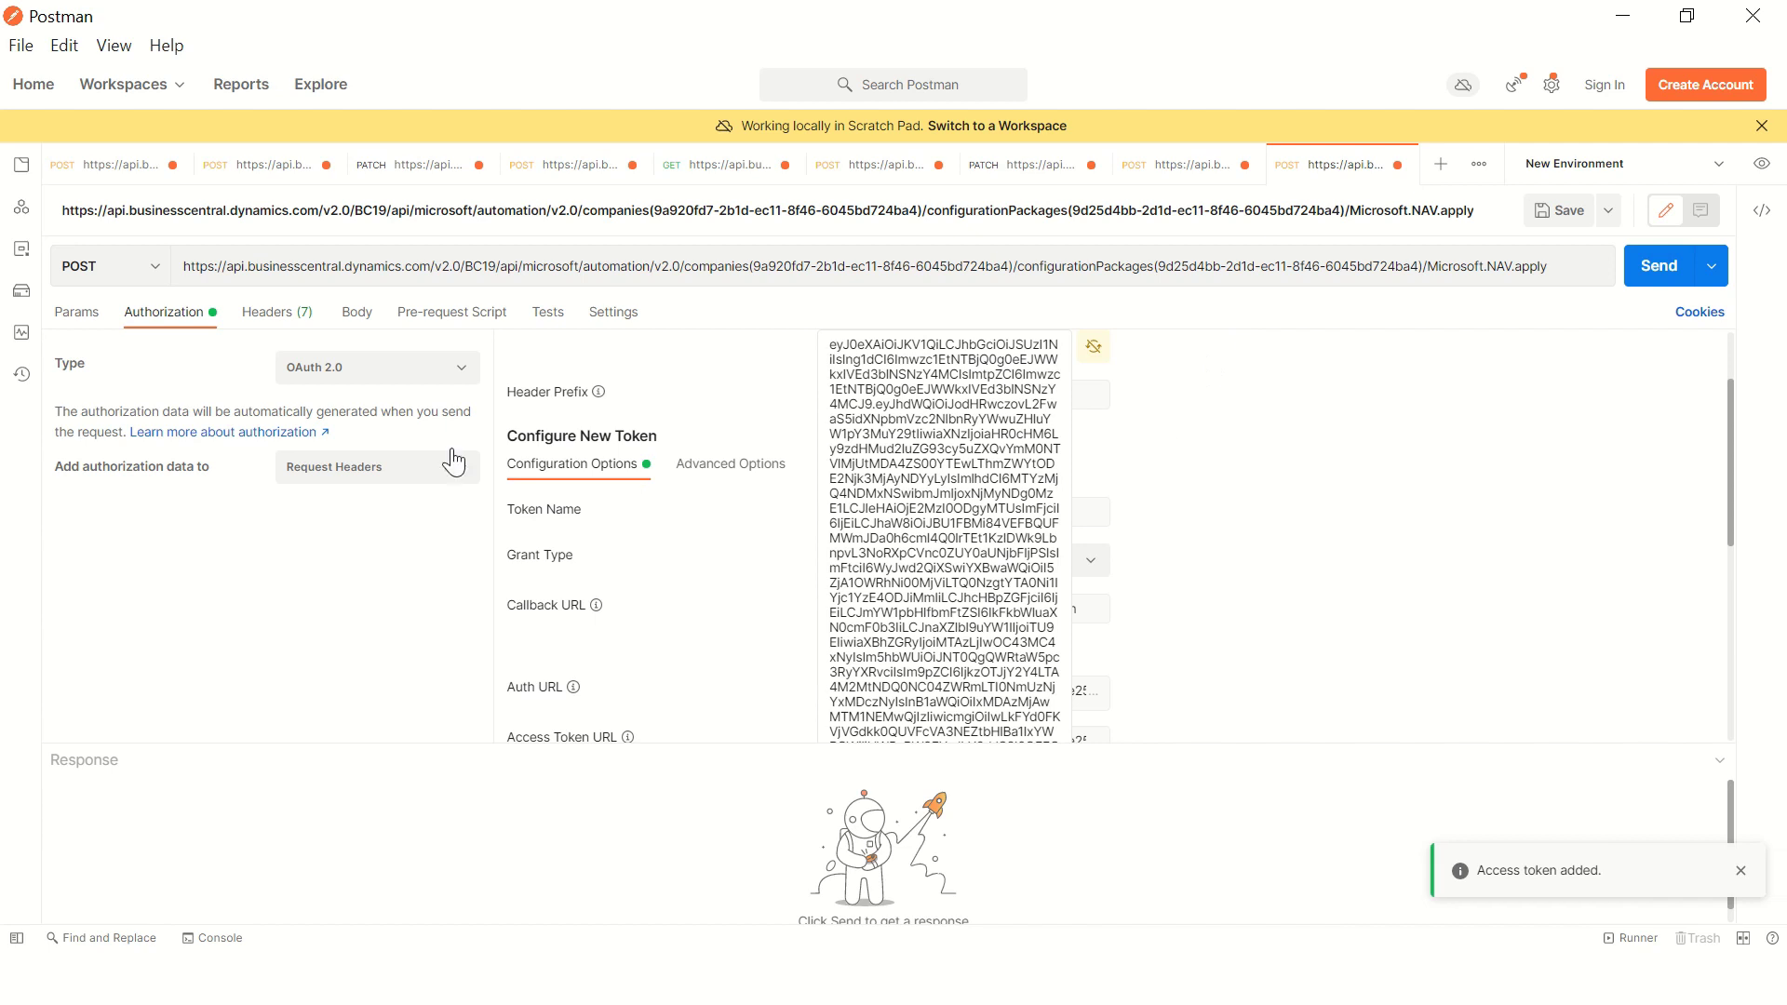
Step: Send the Microsoft.NAV.apply POST request and enlarge the response area to view the result
left_click(247, 321)
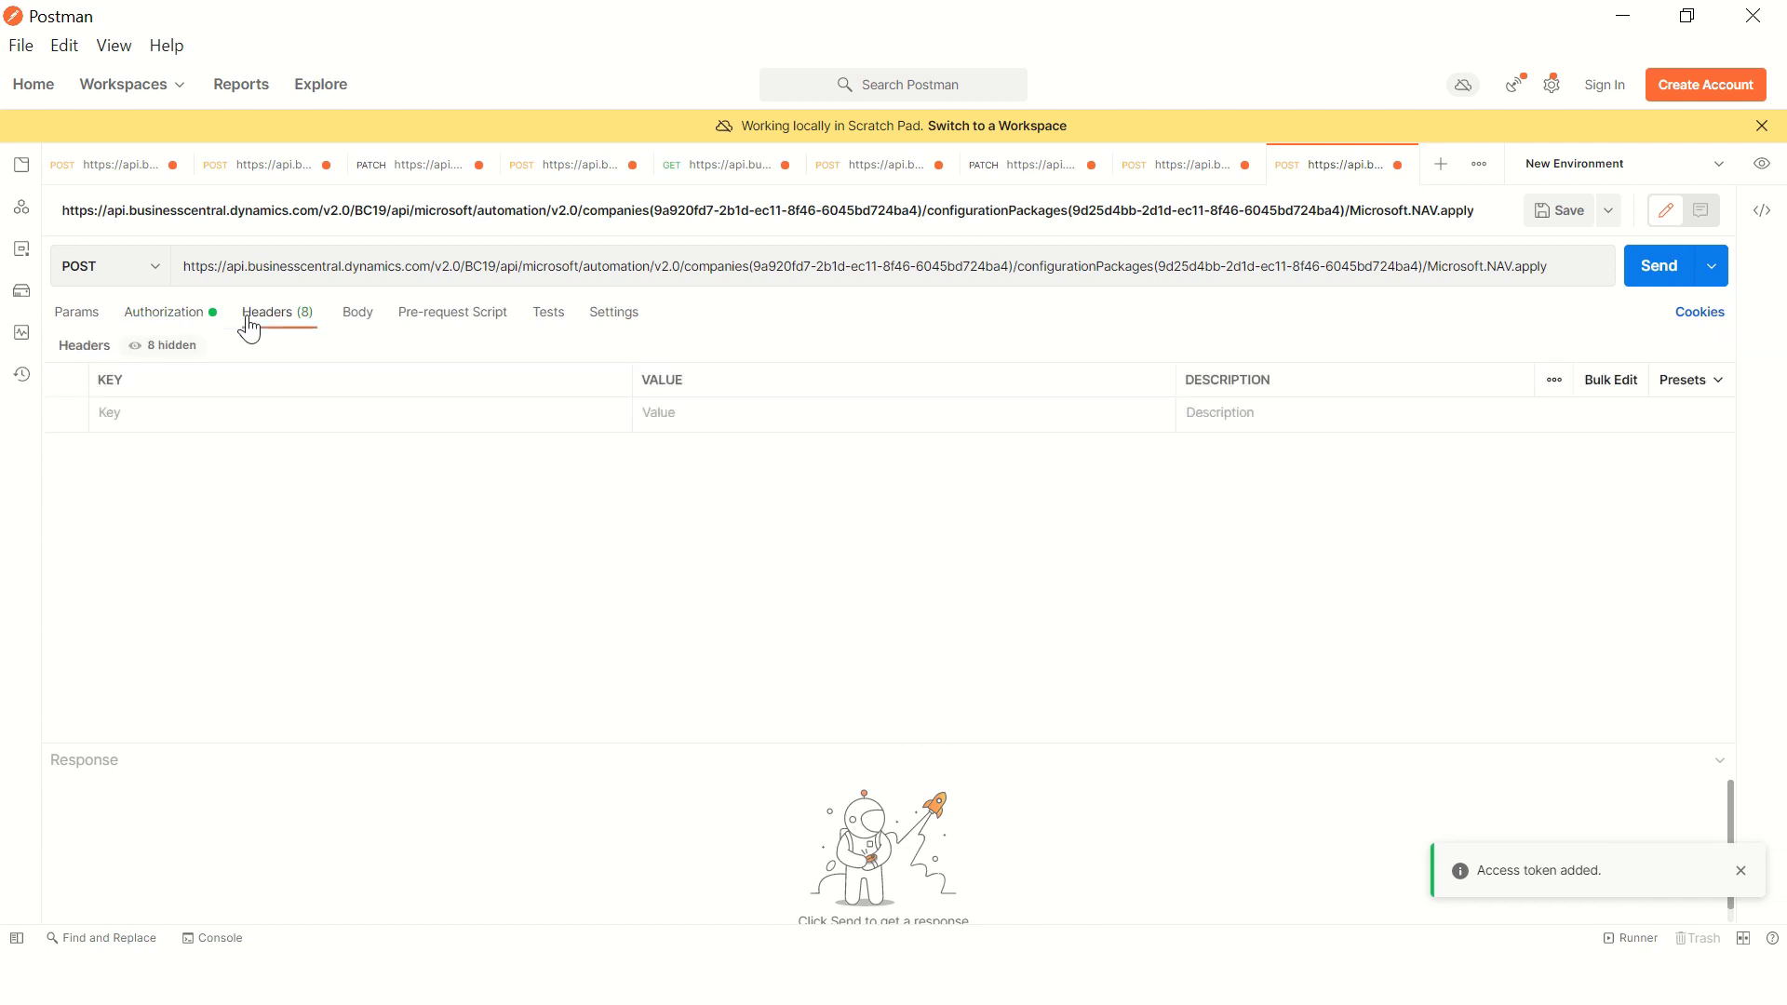
left_click(1653, 267)
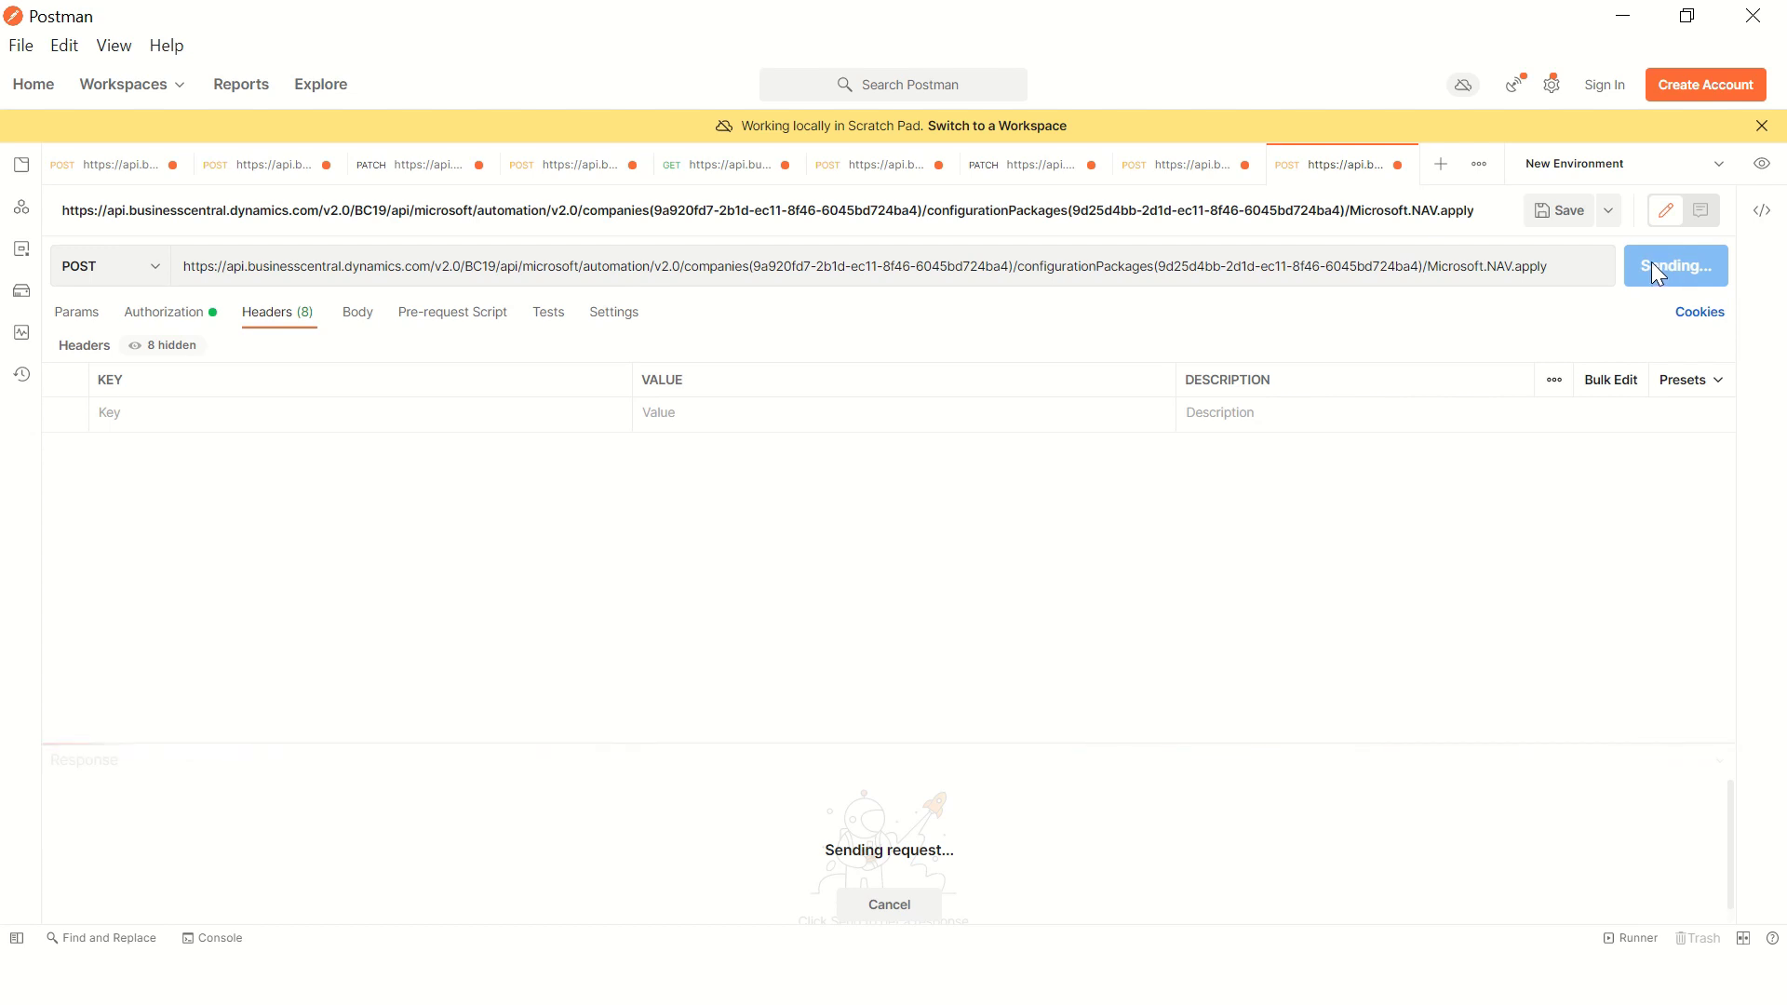
left_click_drag(1057, 742, 1053, 460)
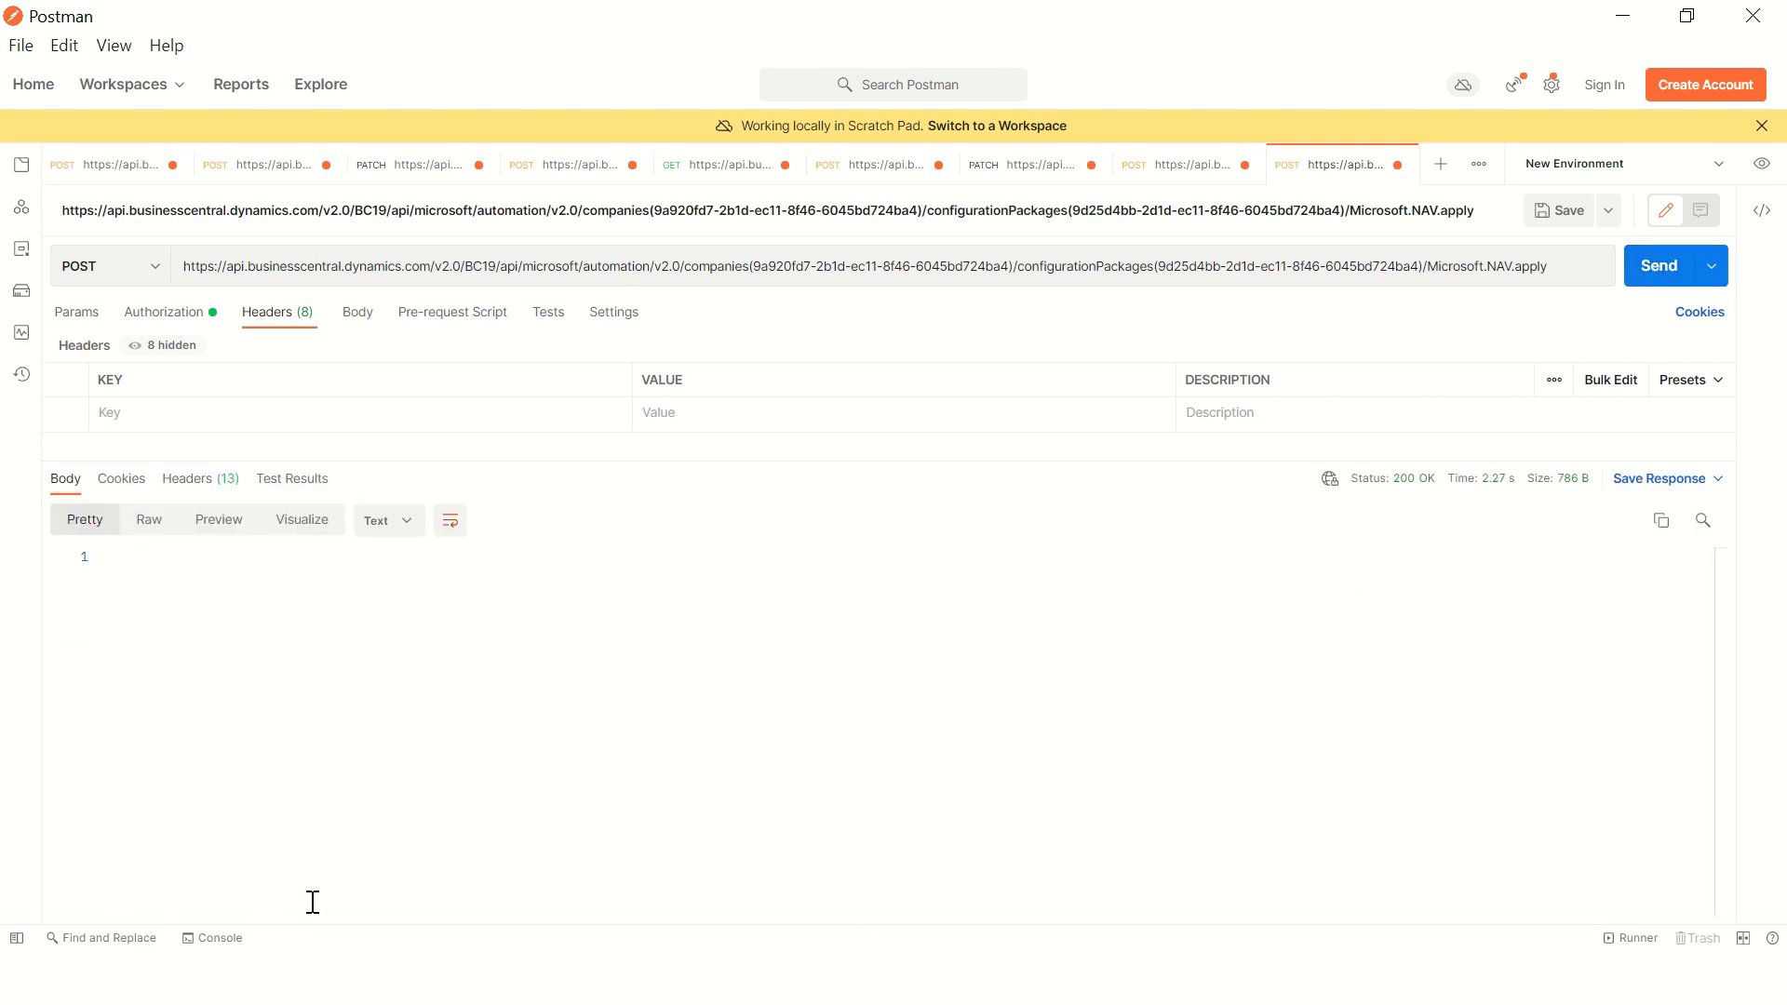
Step: Switch to Business Central and view the configuration package errors from the IN.ENG.EVALUATION card
key("alt+Tab")
key("alt+Tab")
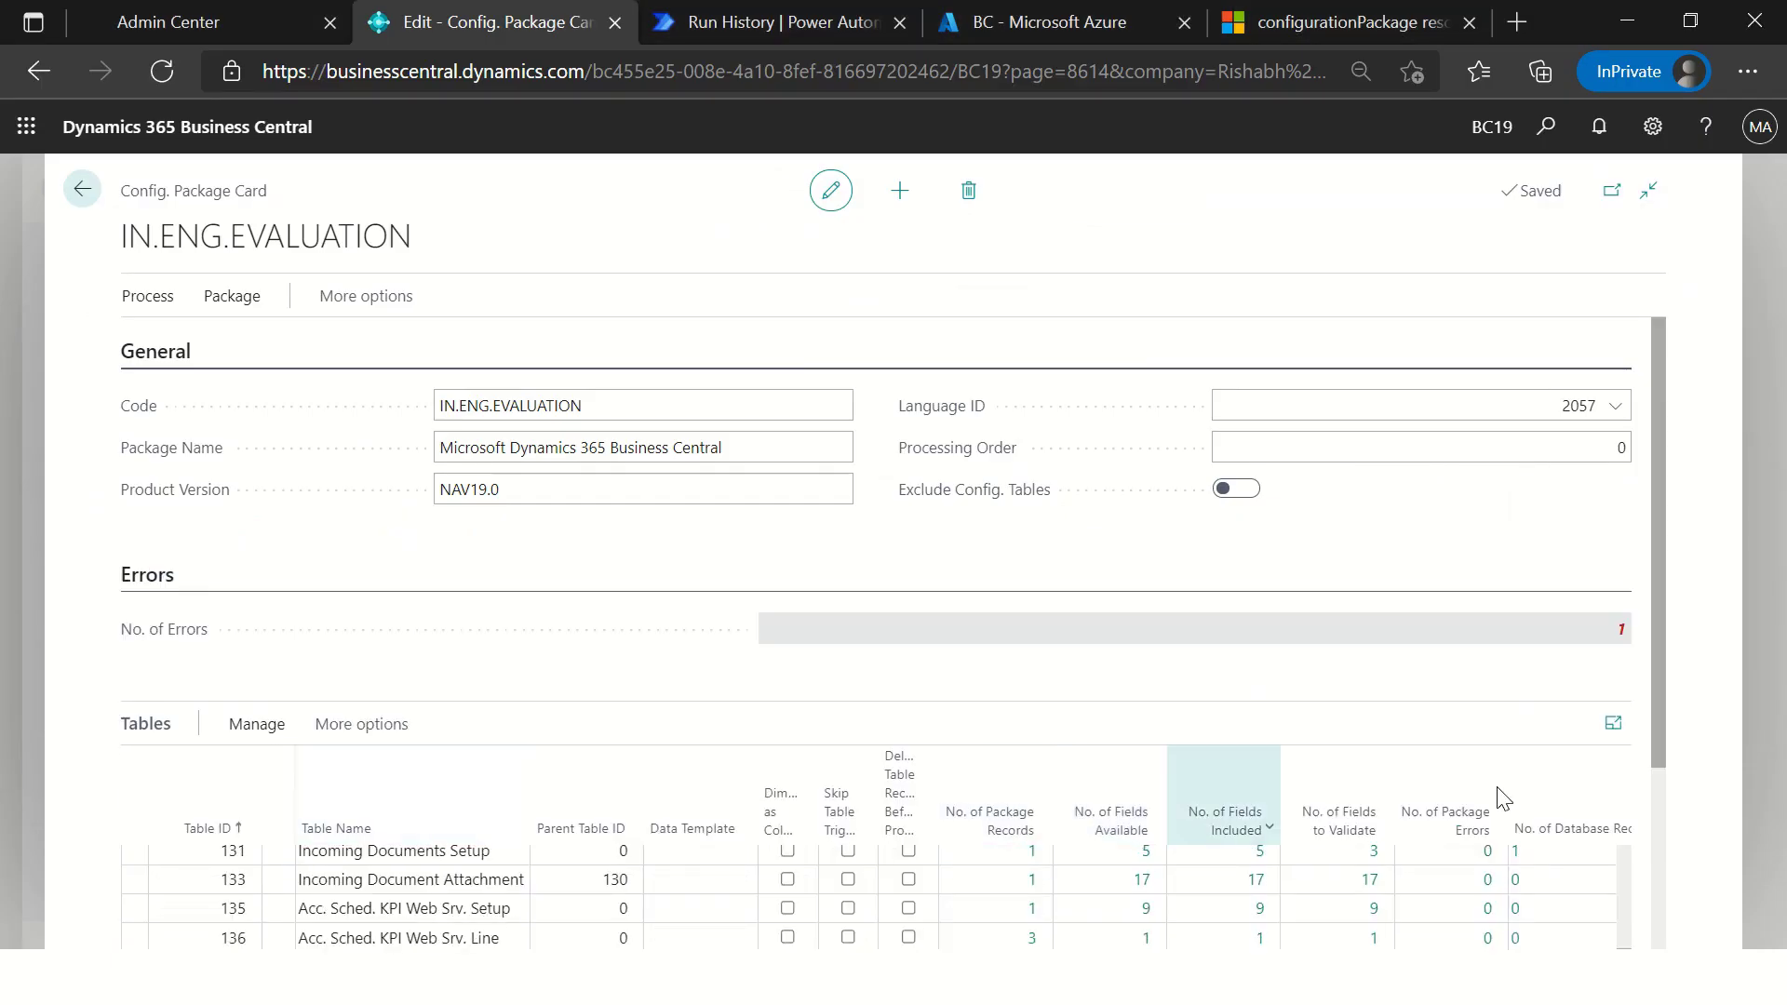
left_click(1623, 631)
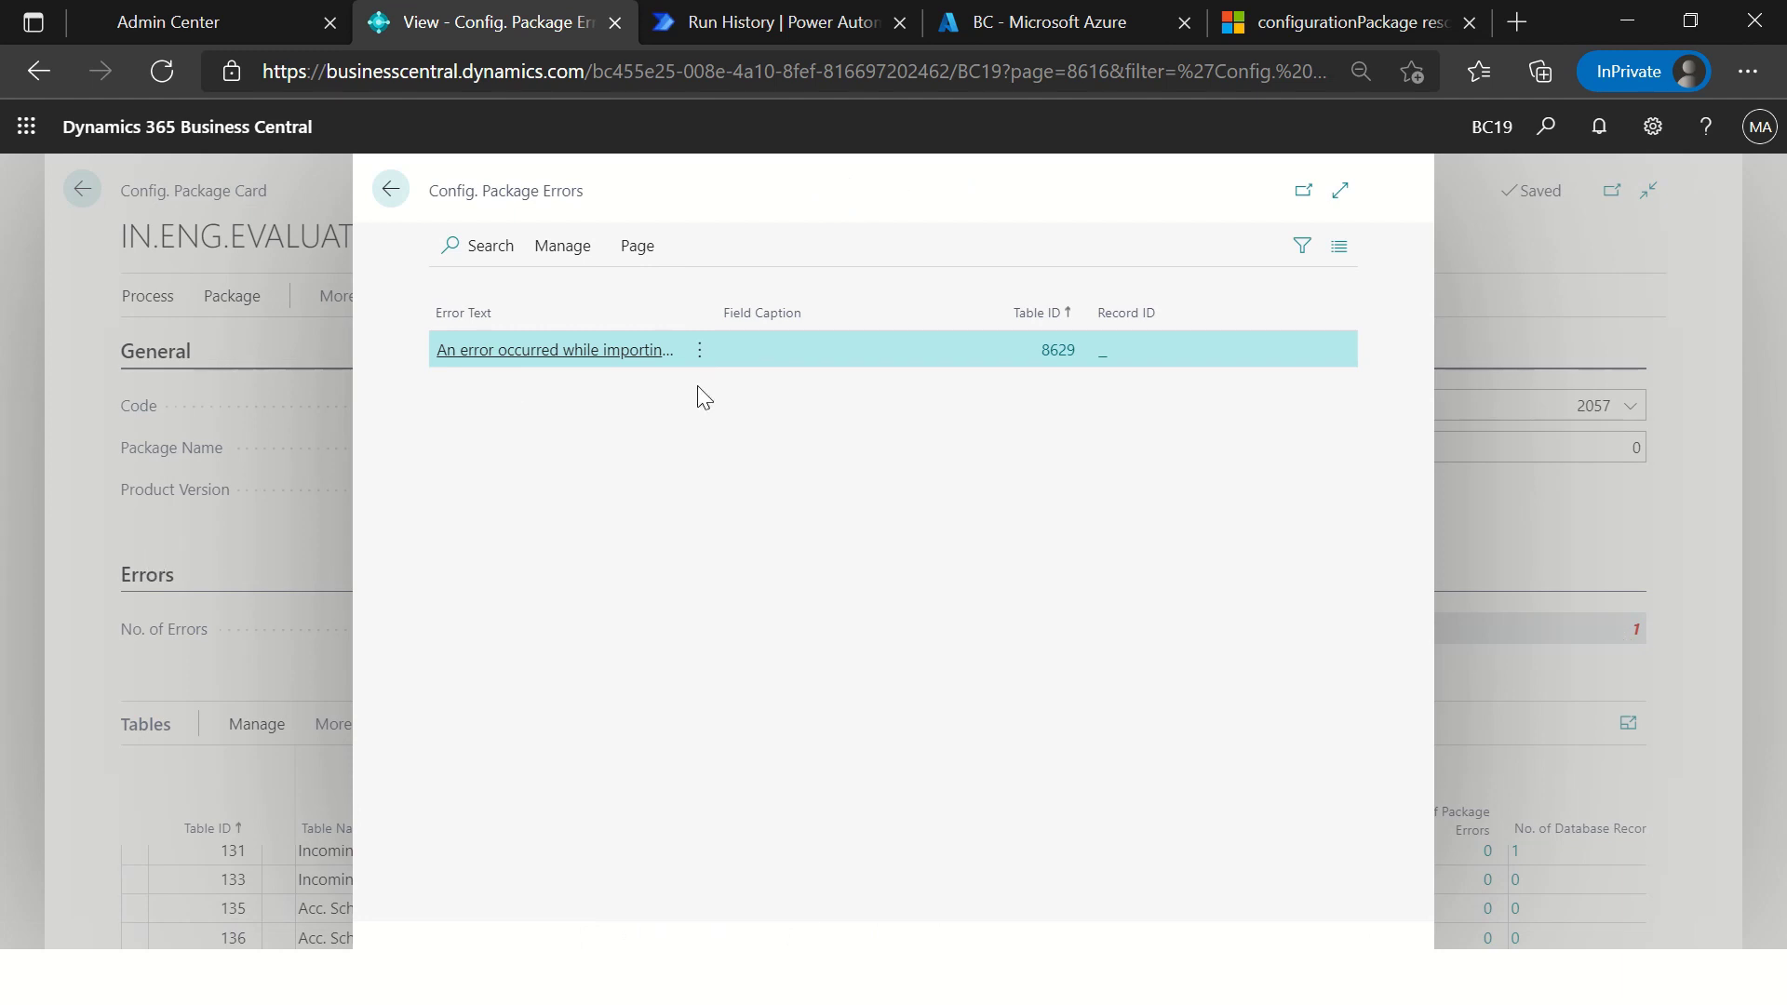
key("Escape")
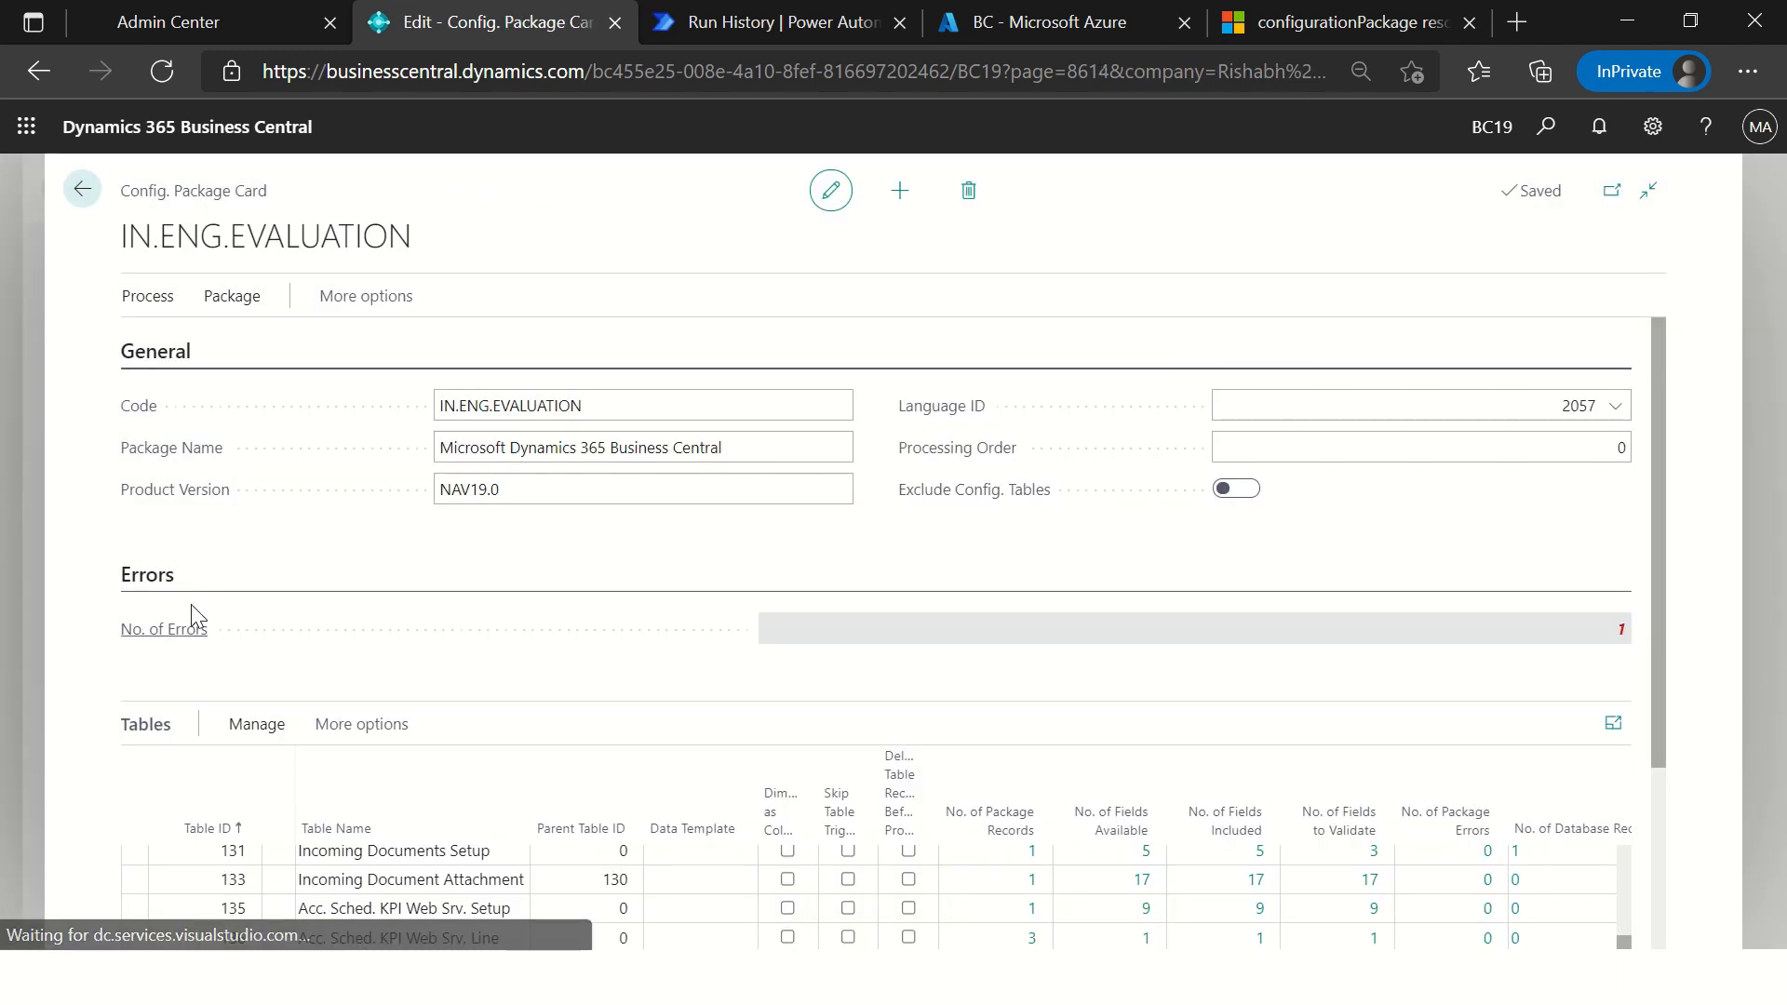
Step: Collapse the card's Errors section, check the Payment Terms list for applied data, and return to the home page
left_click(151, 578)
scroll(346, 817, "up", 5)
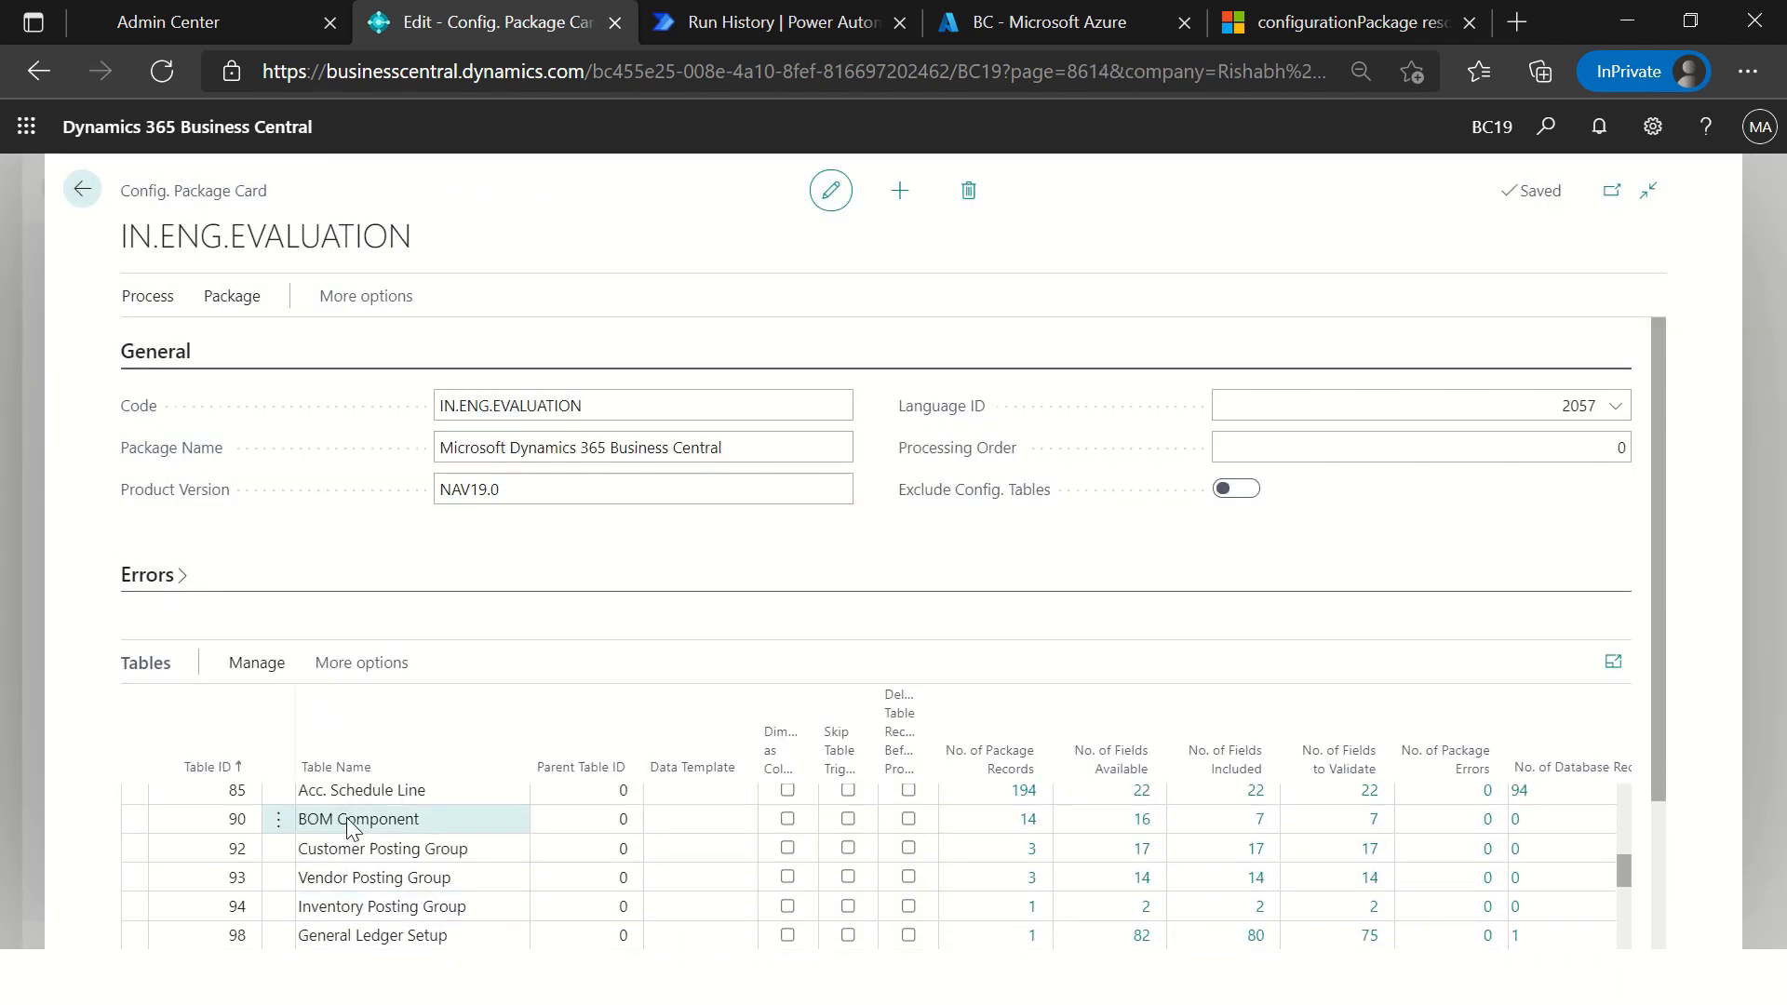
left_click(1549, 130)
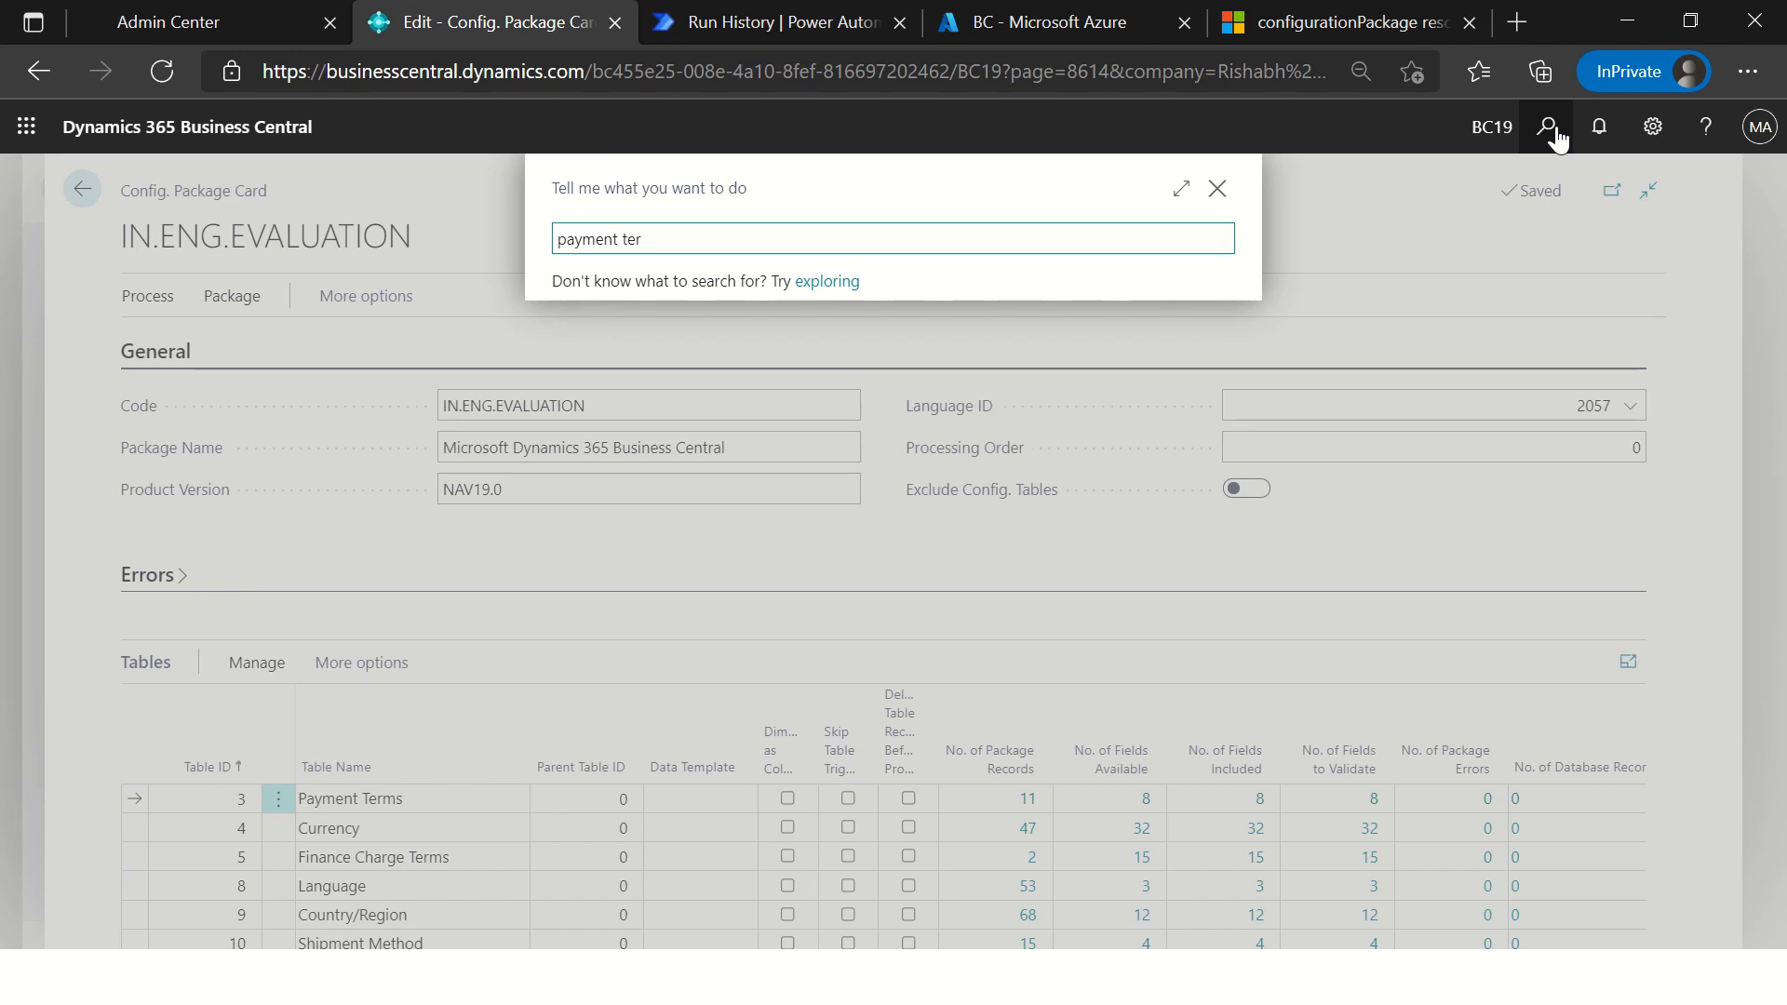
left_click(641, 344)
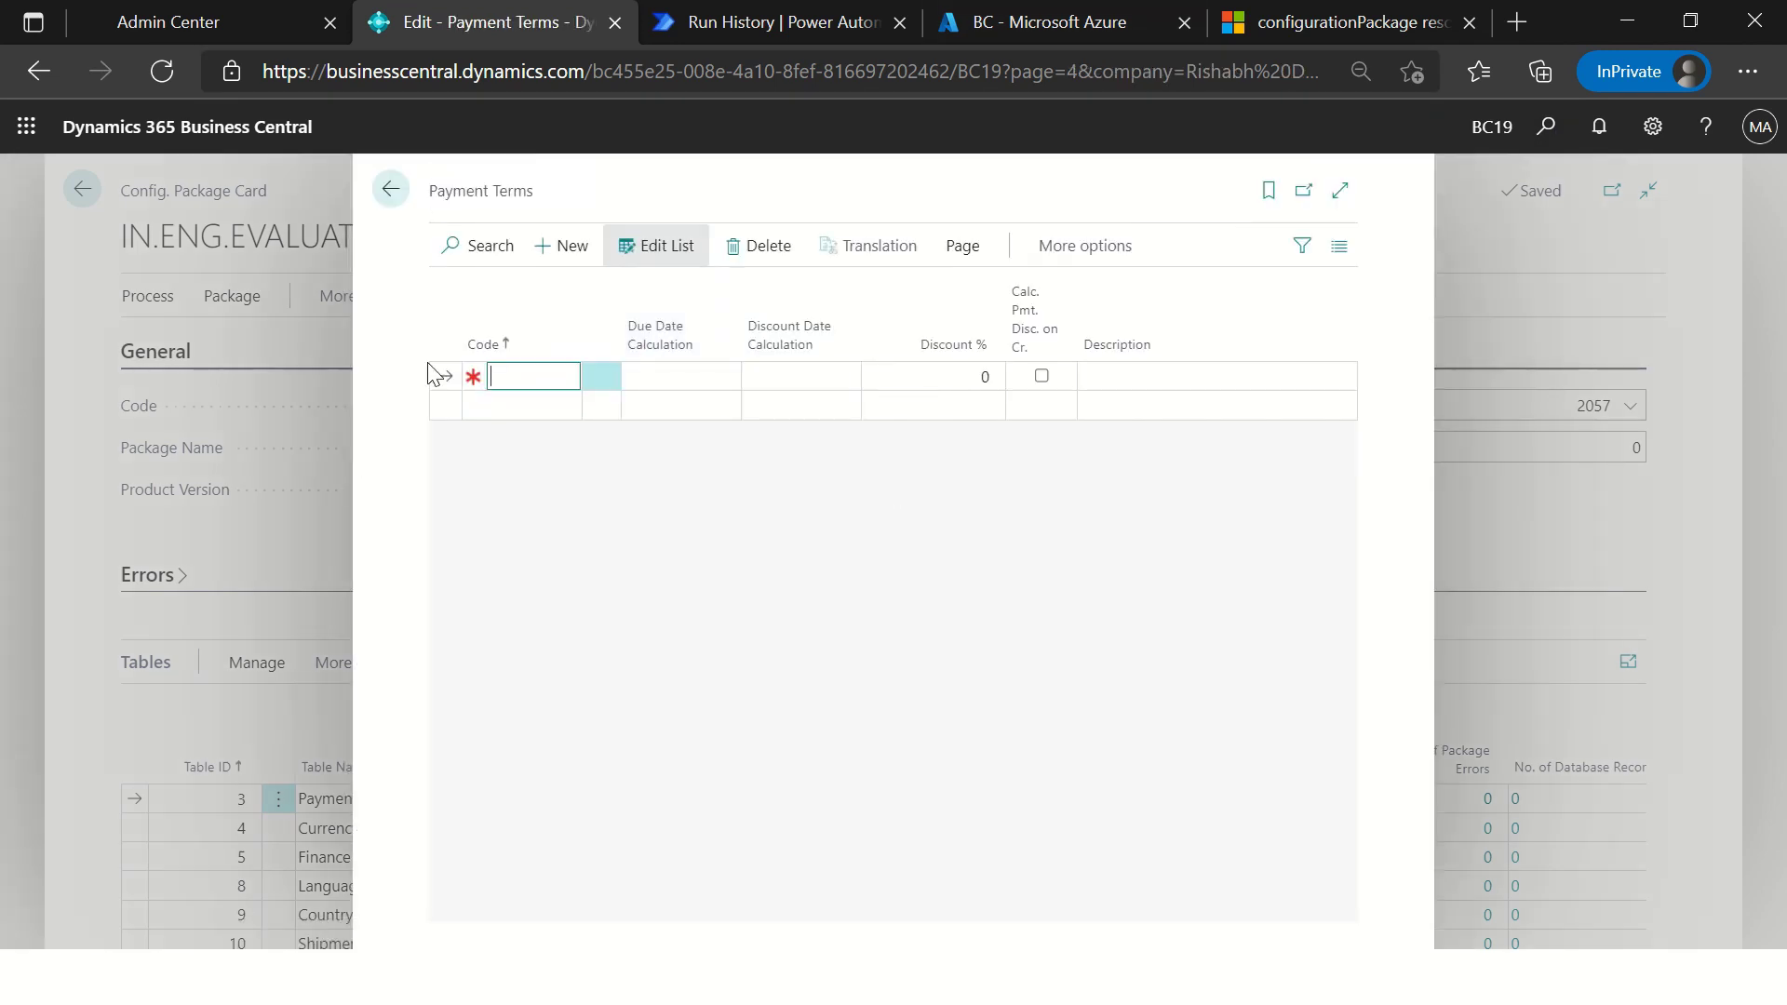
key("Escape")
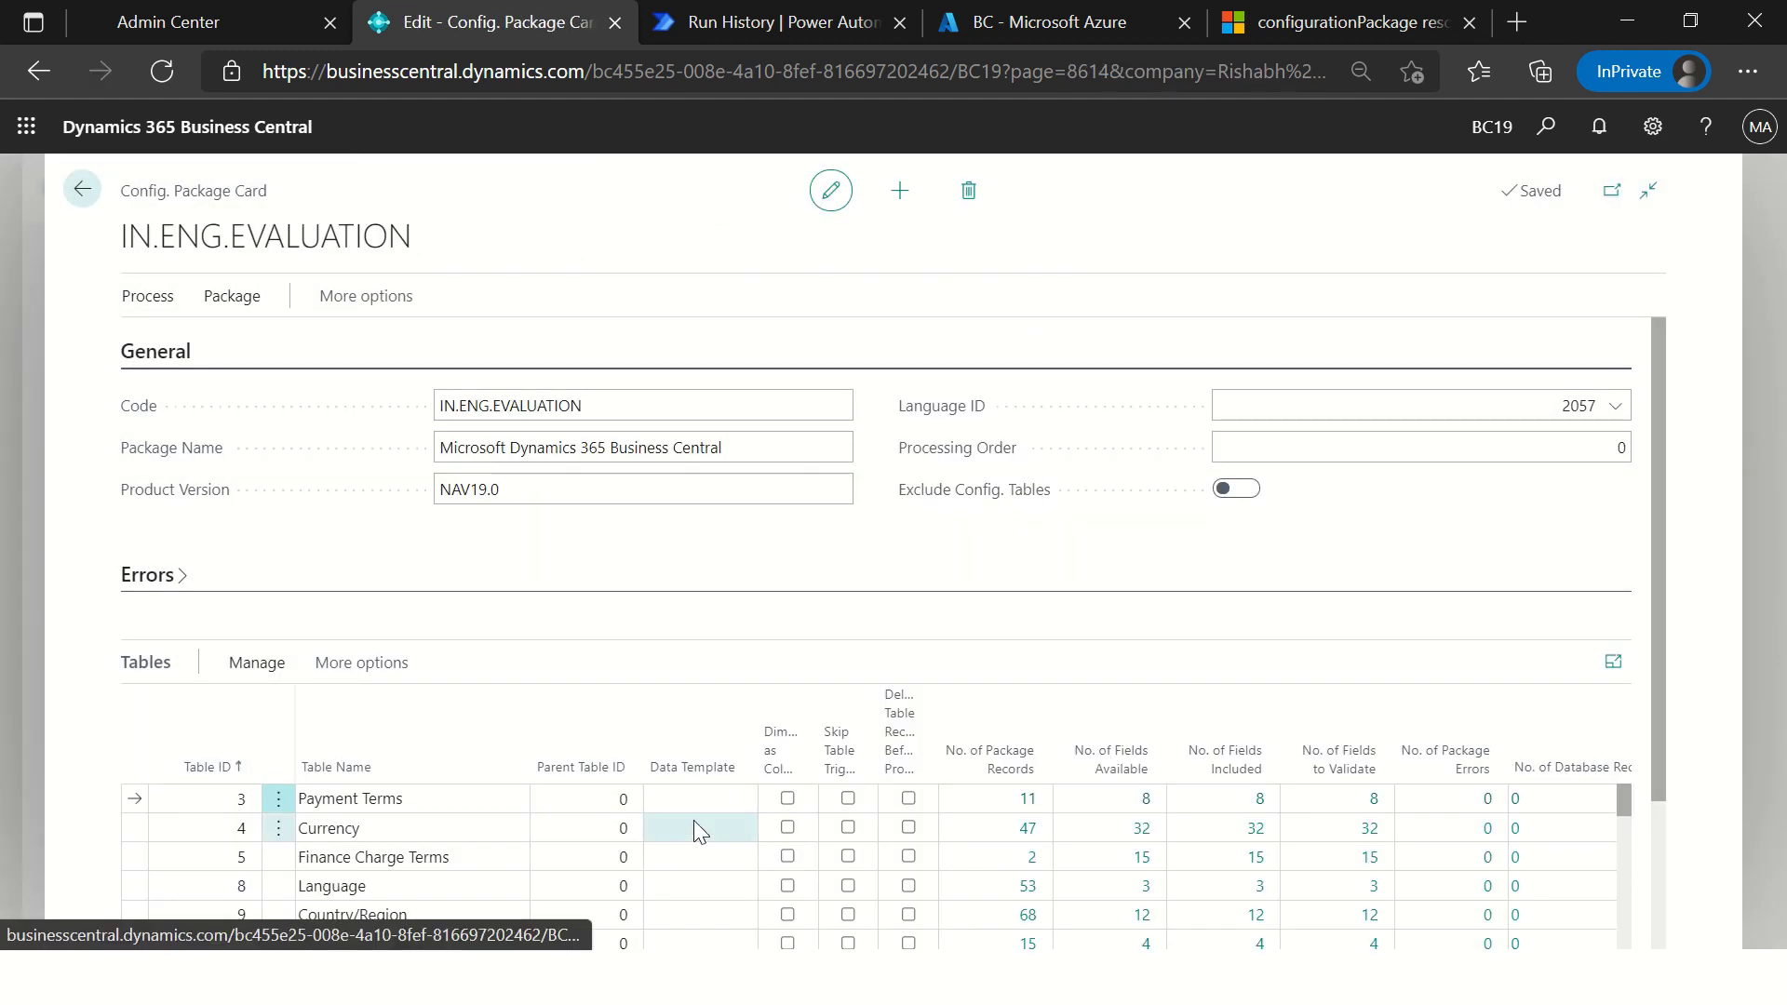
left_click(84, 190)
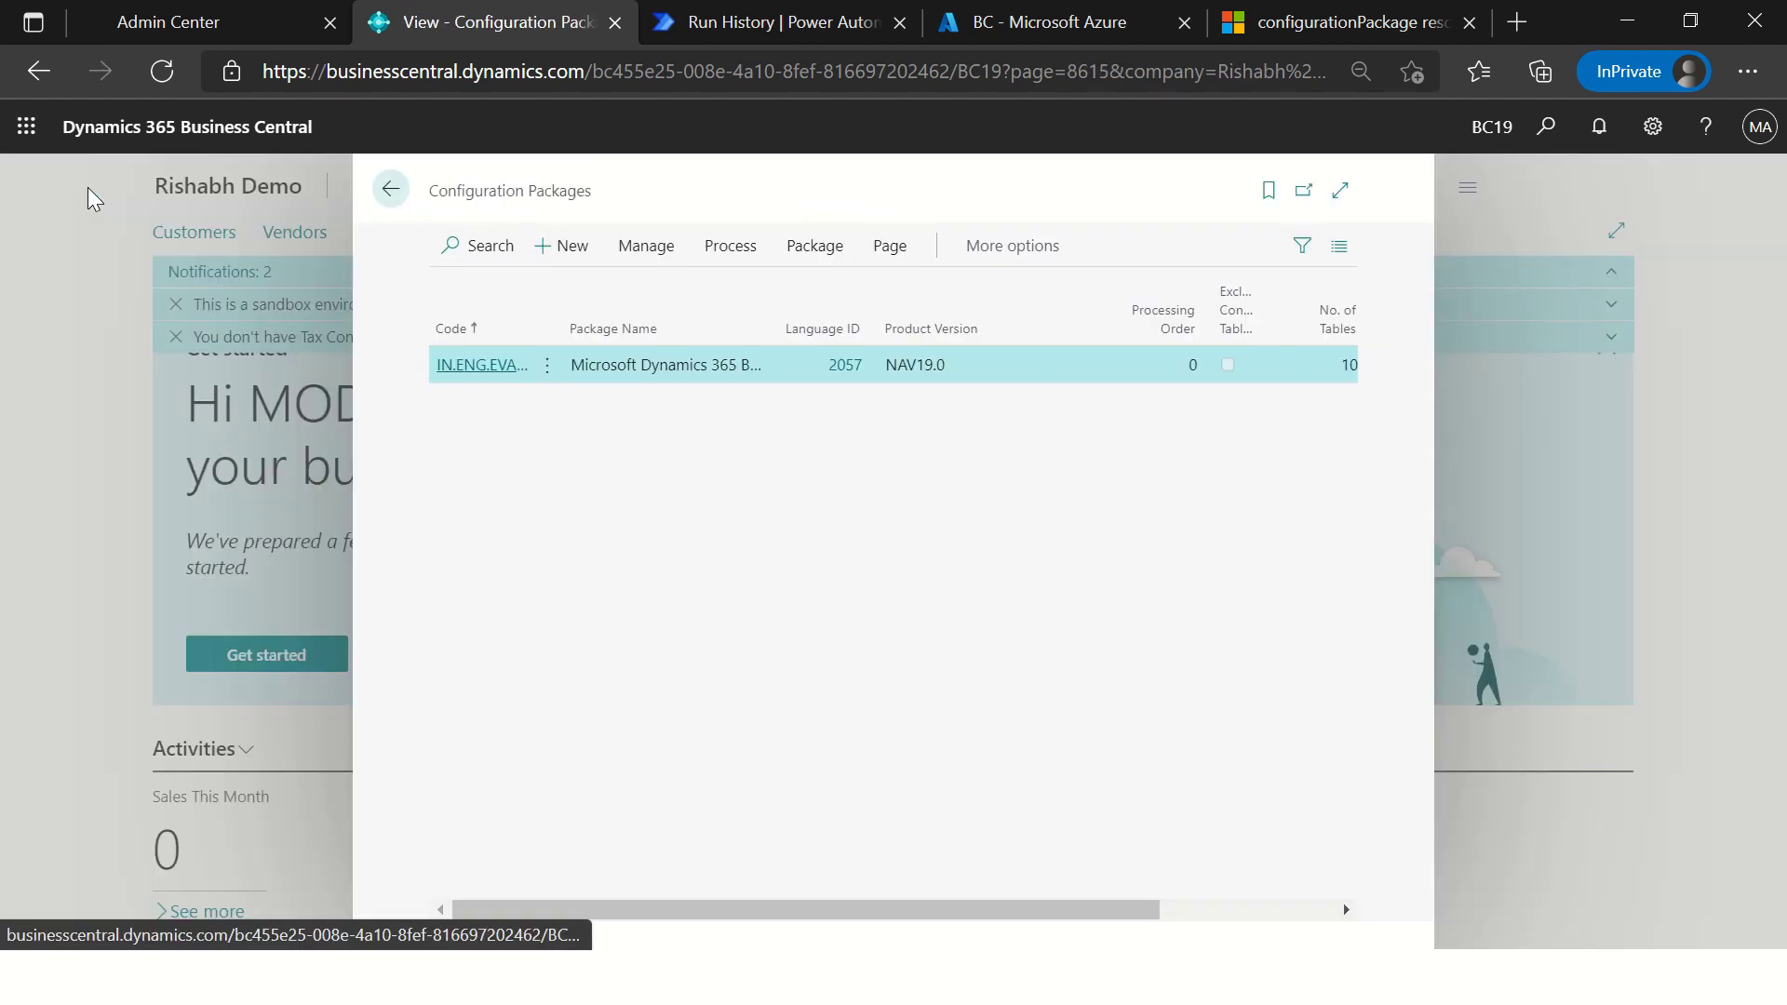
left_click(400, 203)
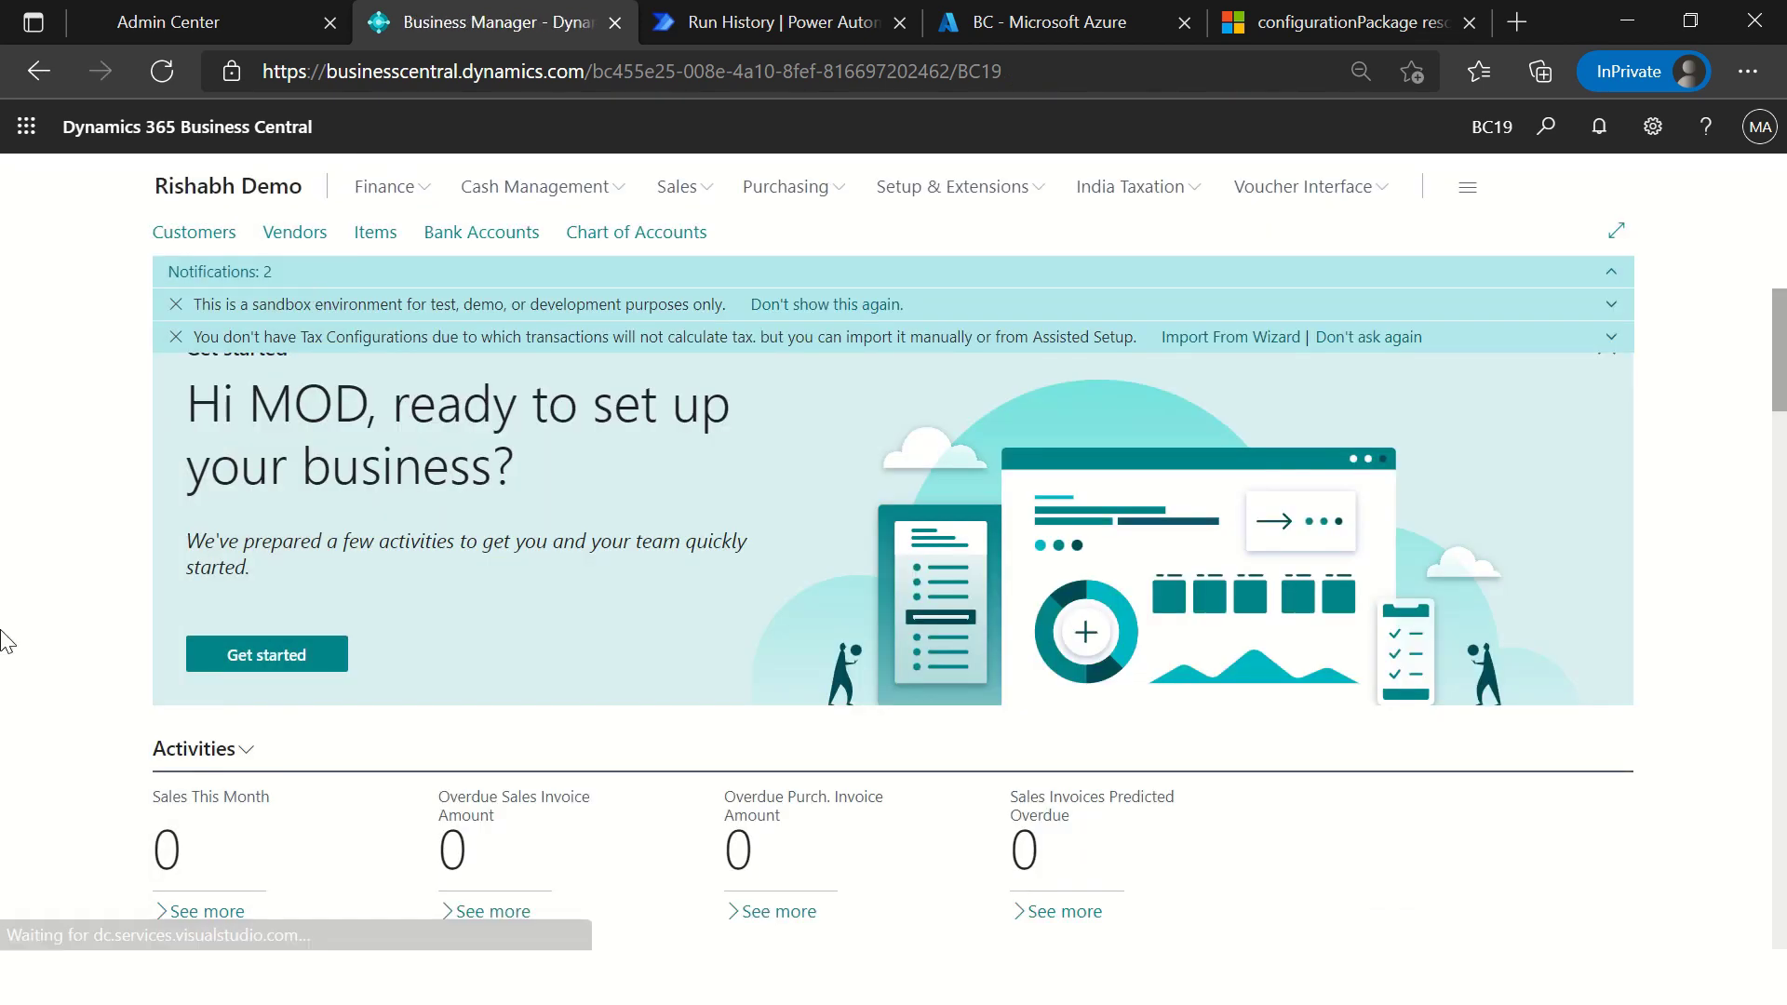
Step: Recheck the apply response in Postman, switch back to Business Central and inspect the Payment Terms list through a "Payment term" search
key("alt+Tab")
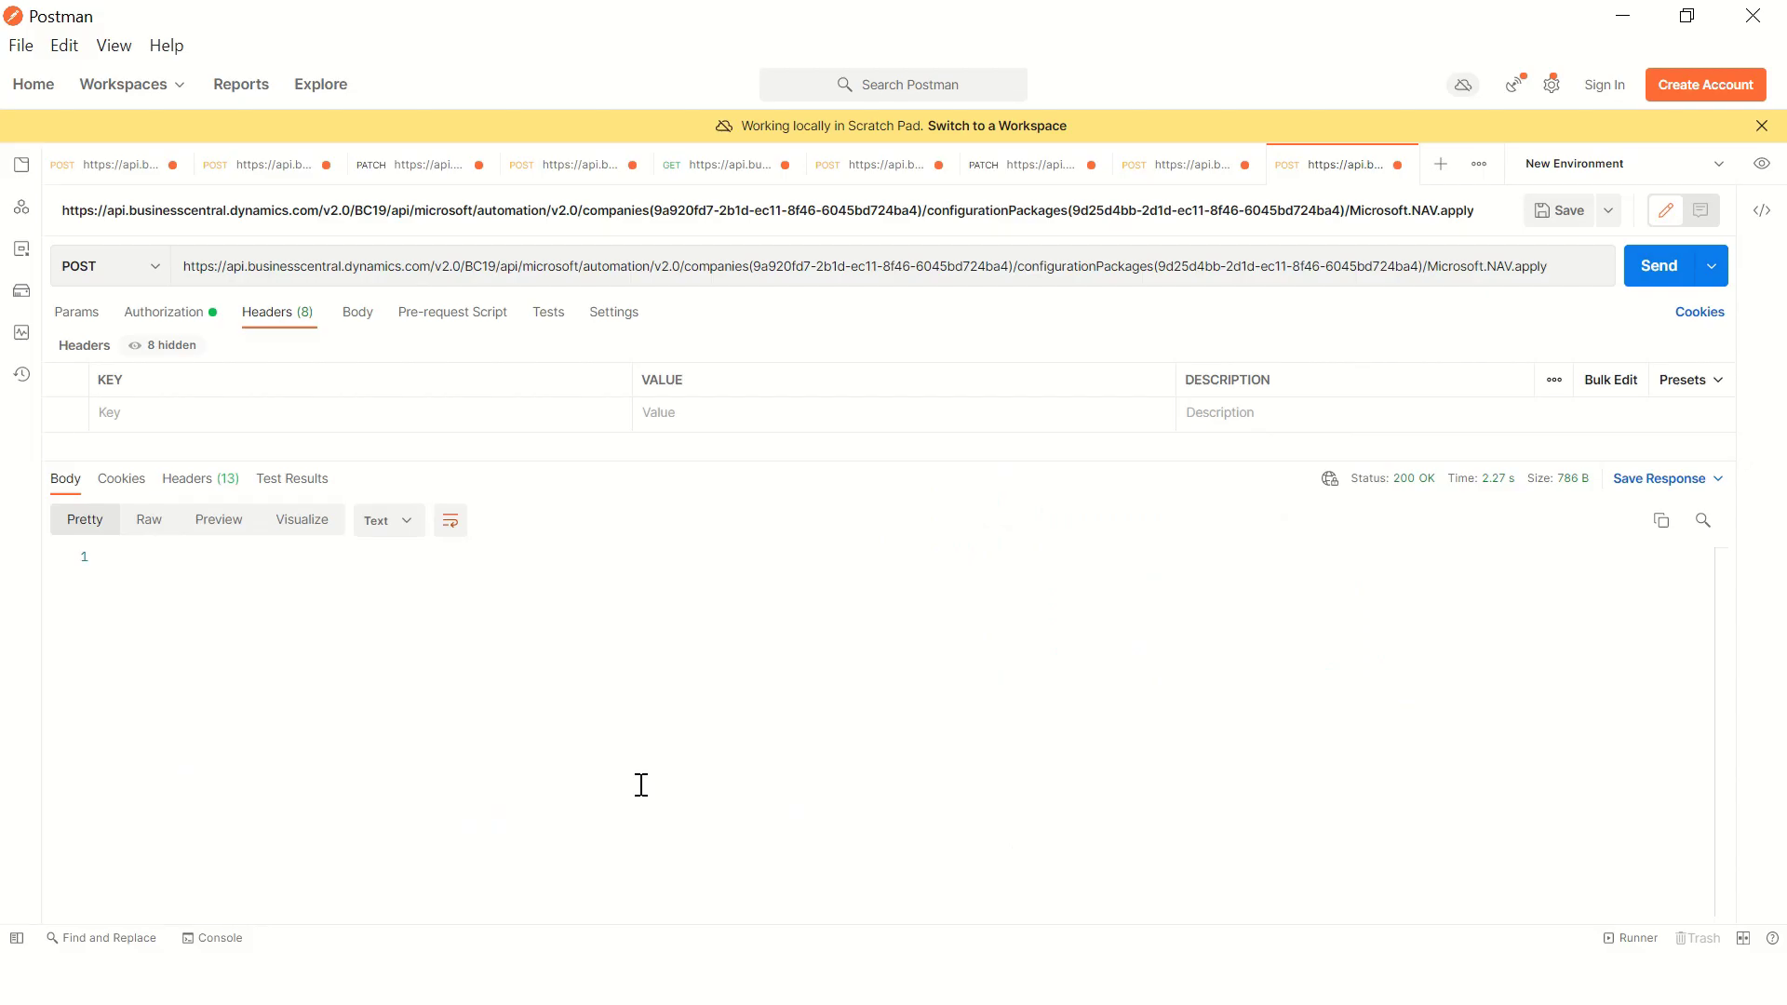
key("alt+Tab")
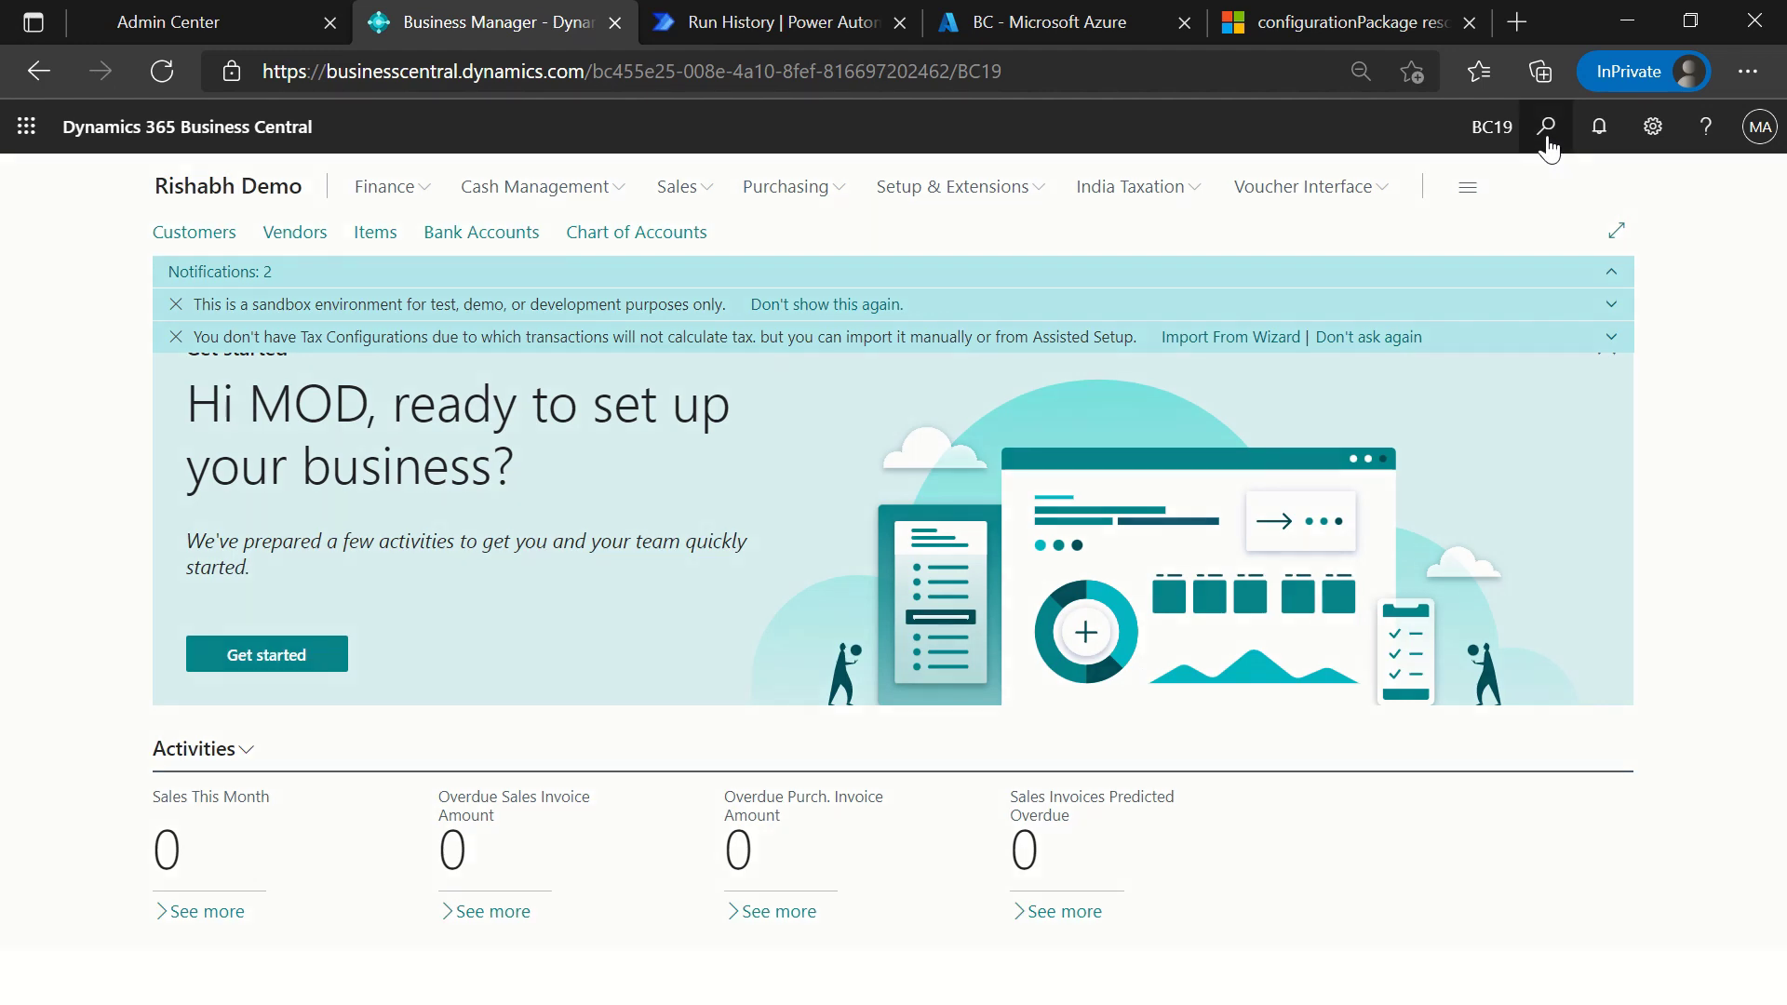
left_click(1546, 130)
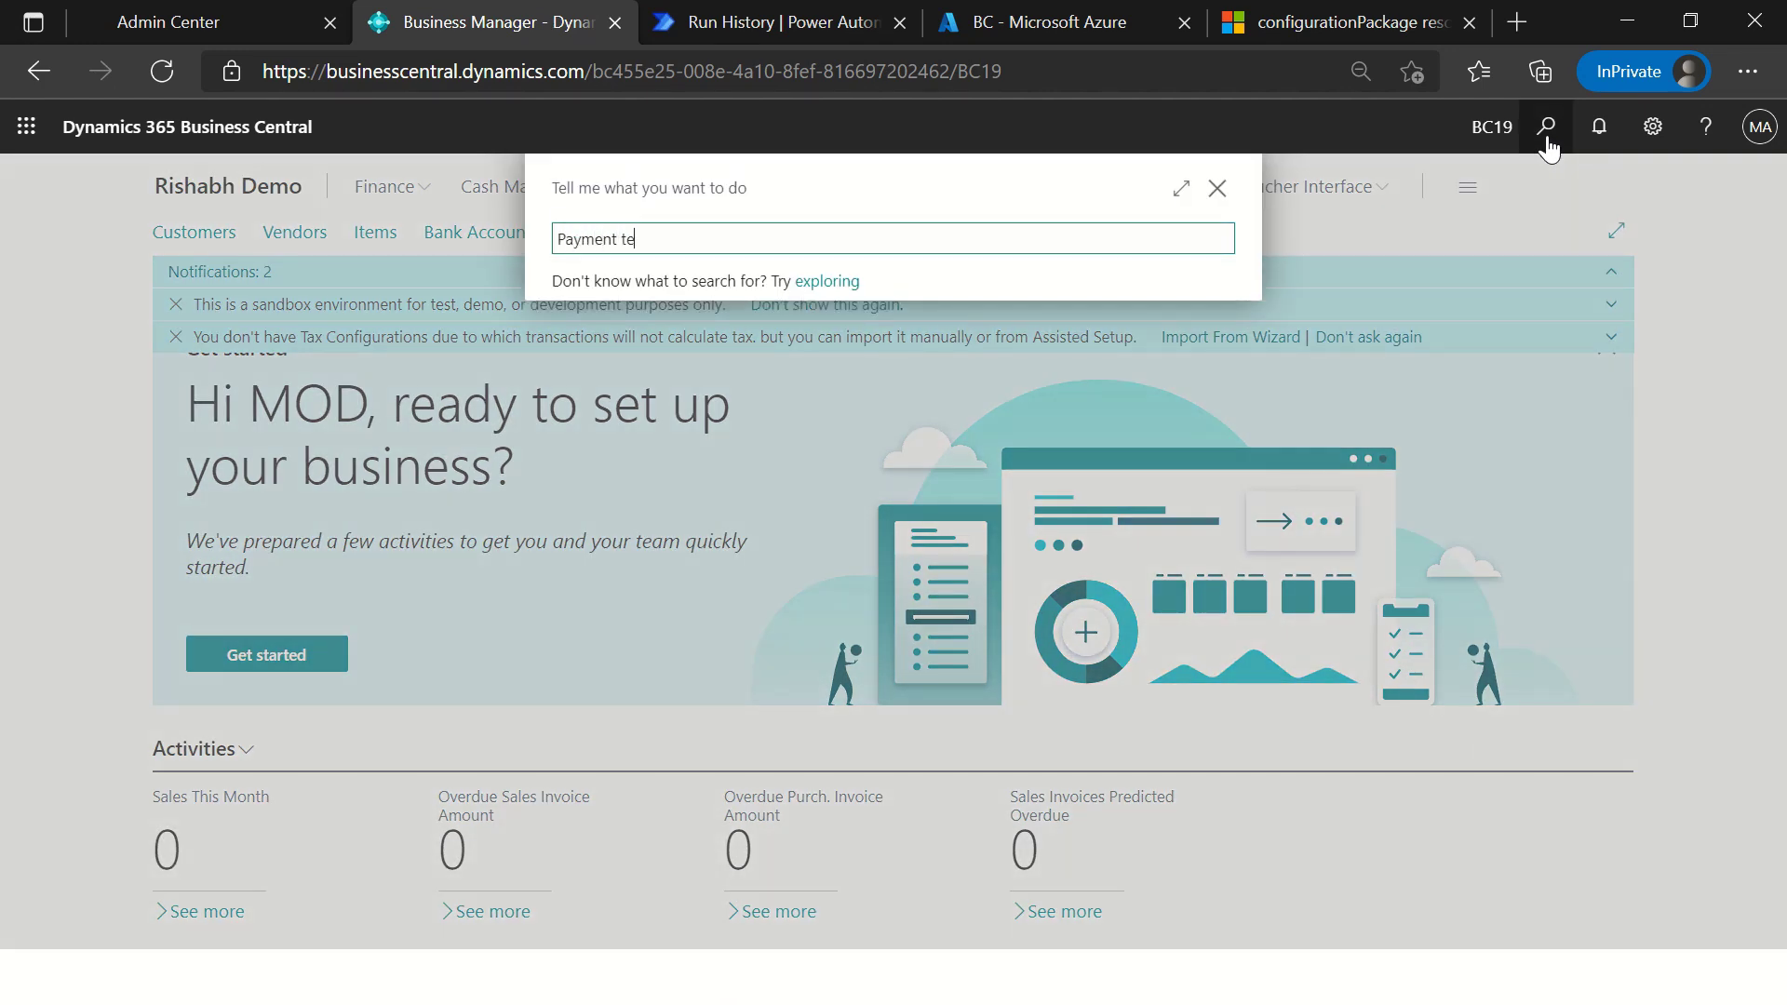
type("Payment term")
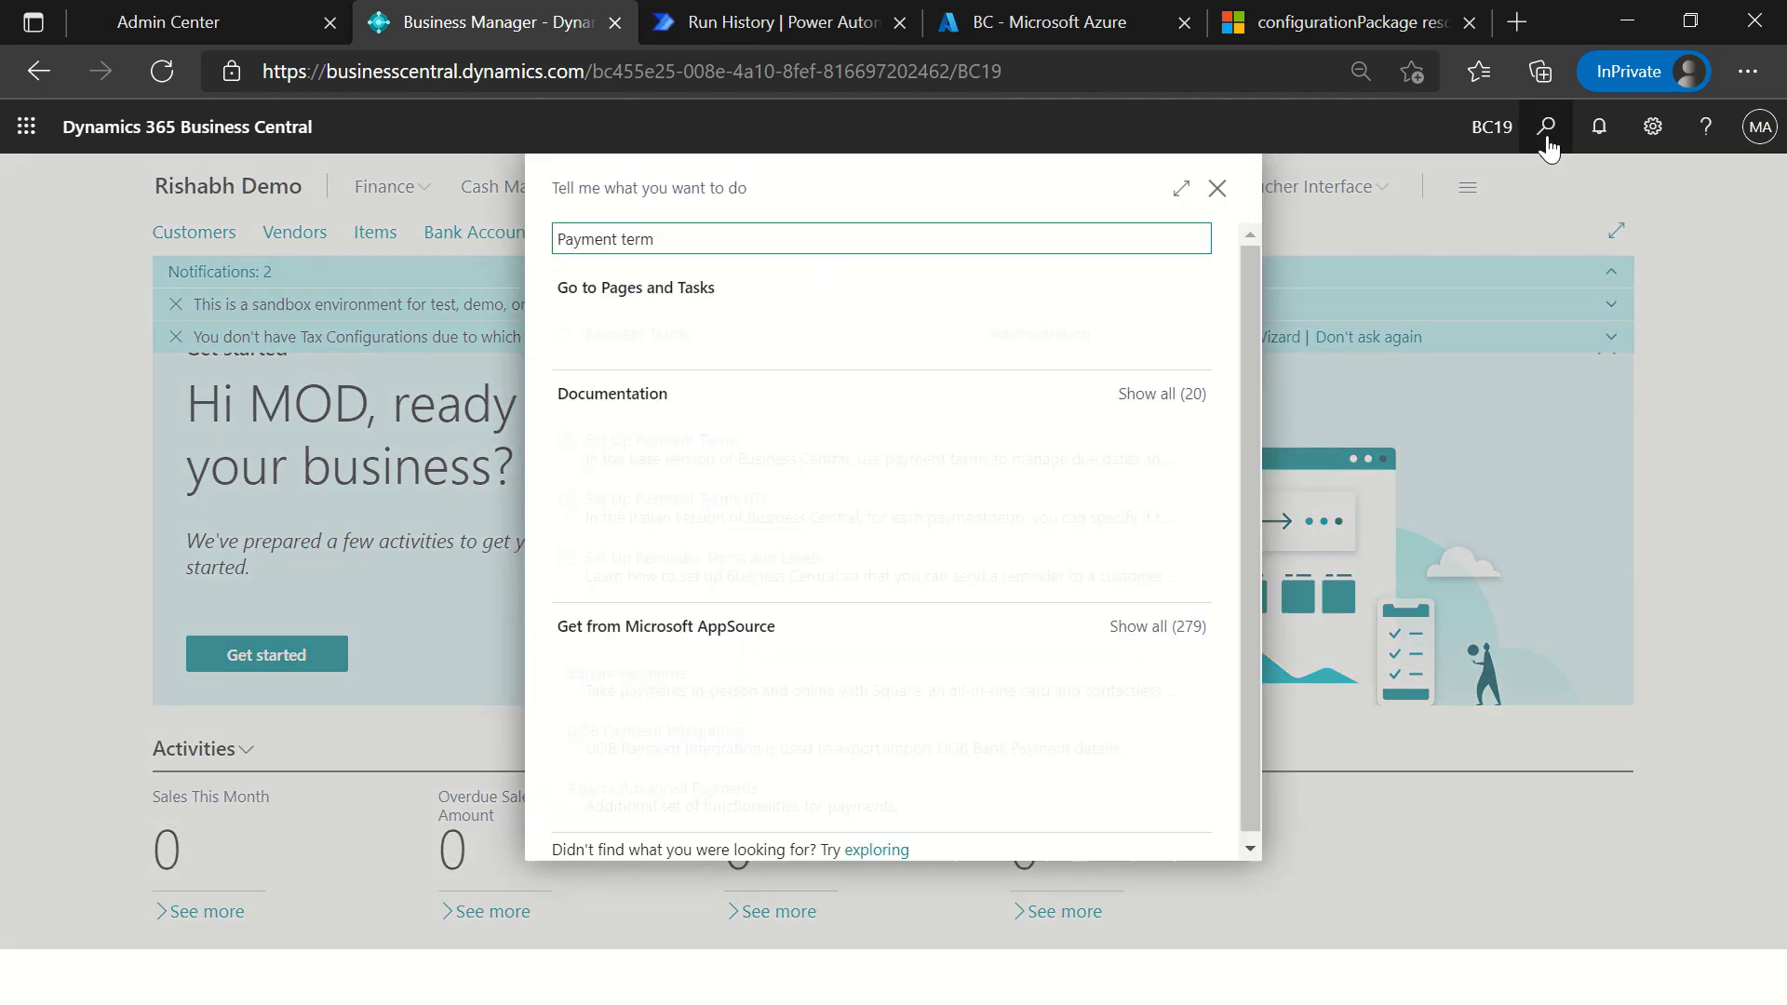
key("Return")
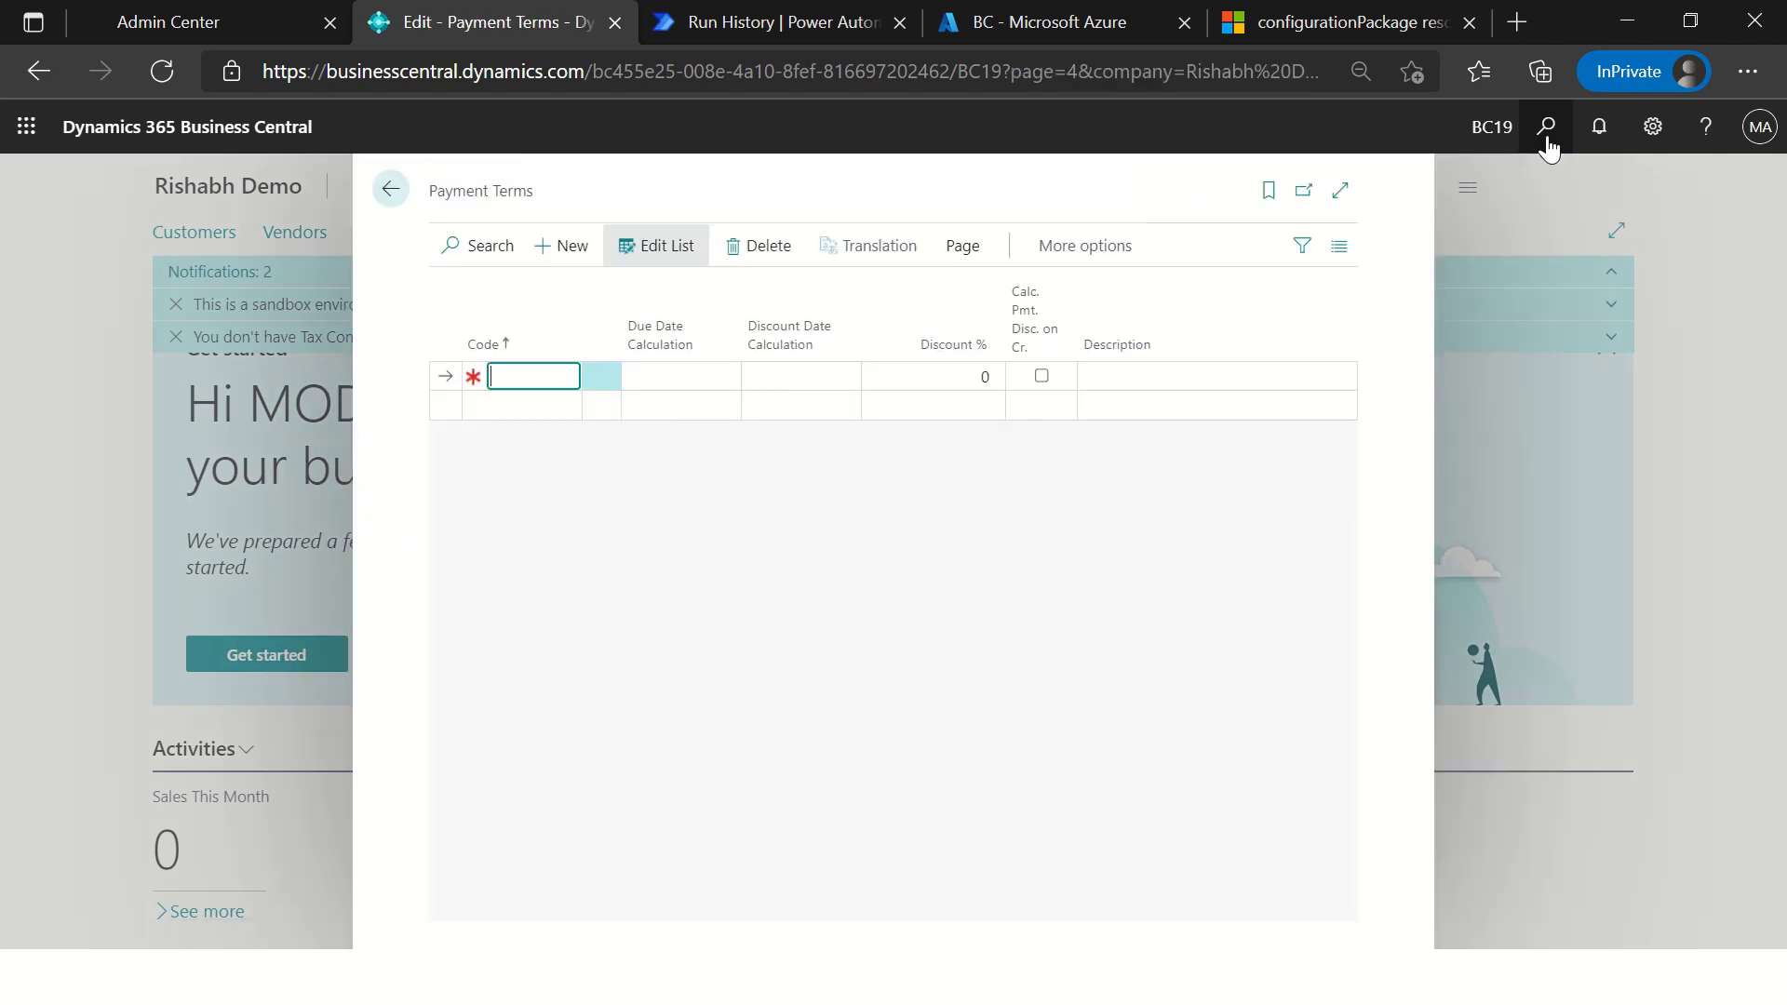
key("Escape")
Step: Search for "Customers", check the Customers list for applied records, and return to the home page
left_click(1548, 141)
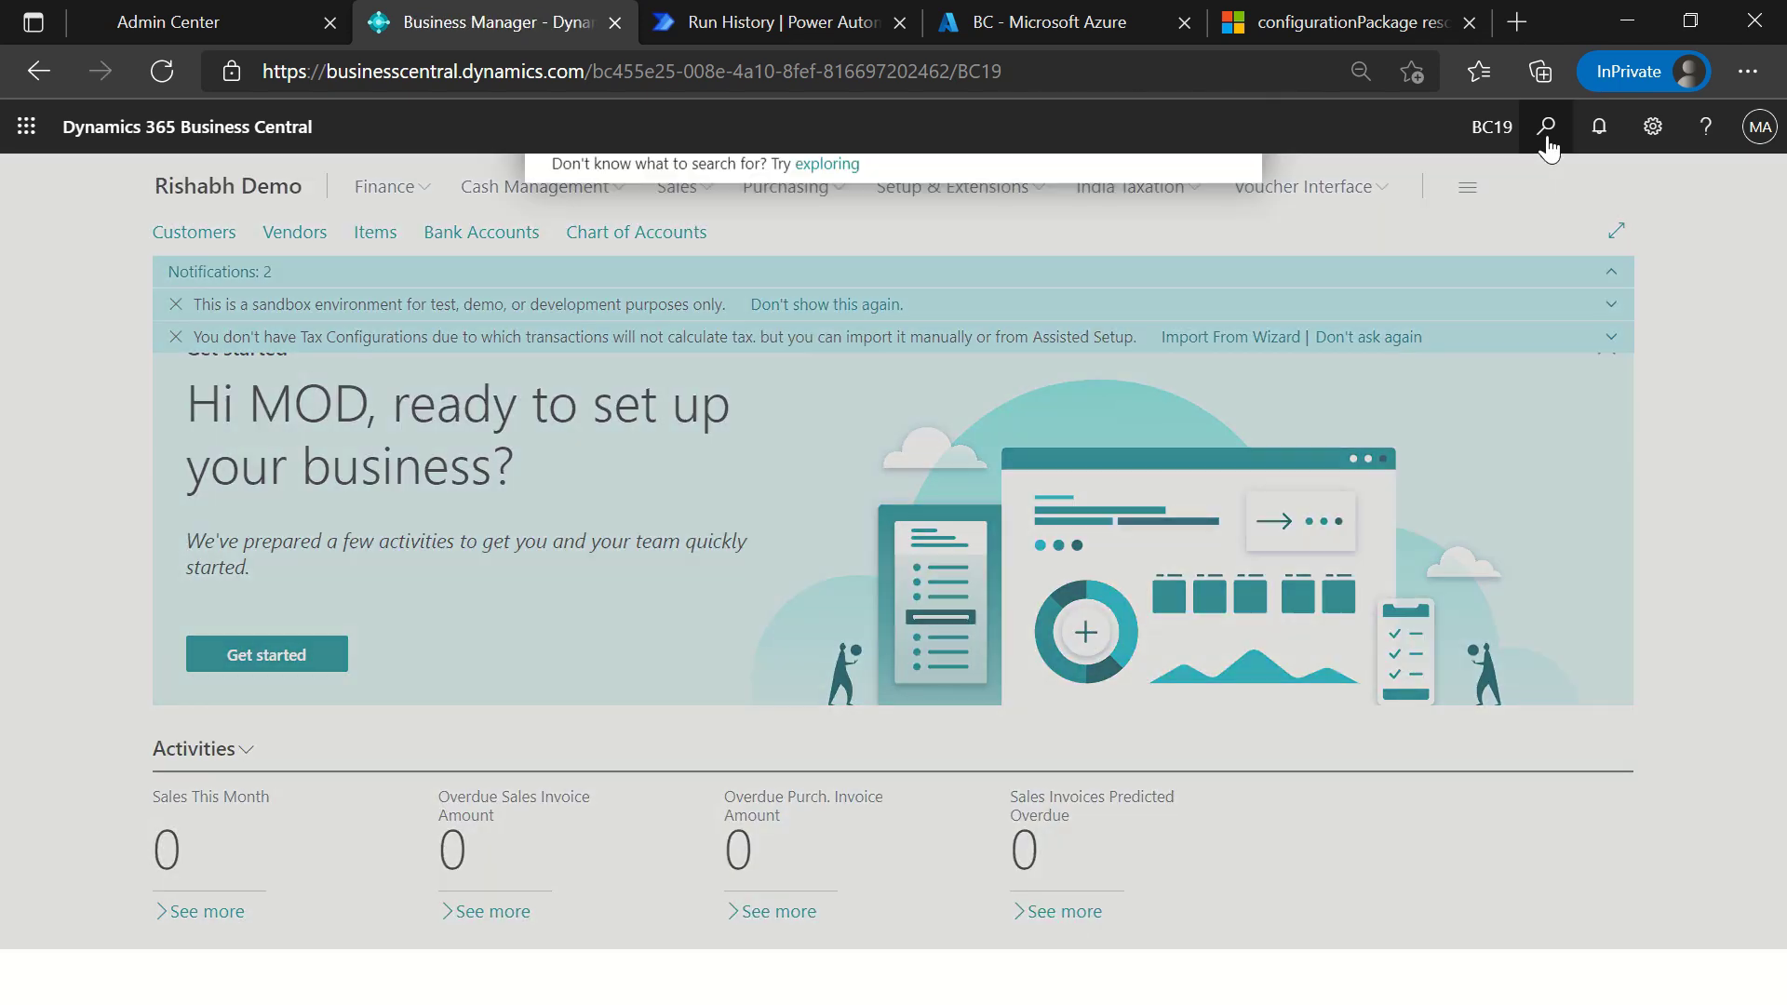
type("Customers")
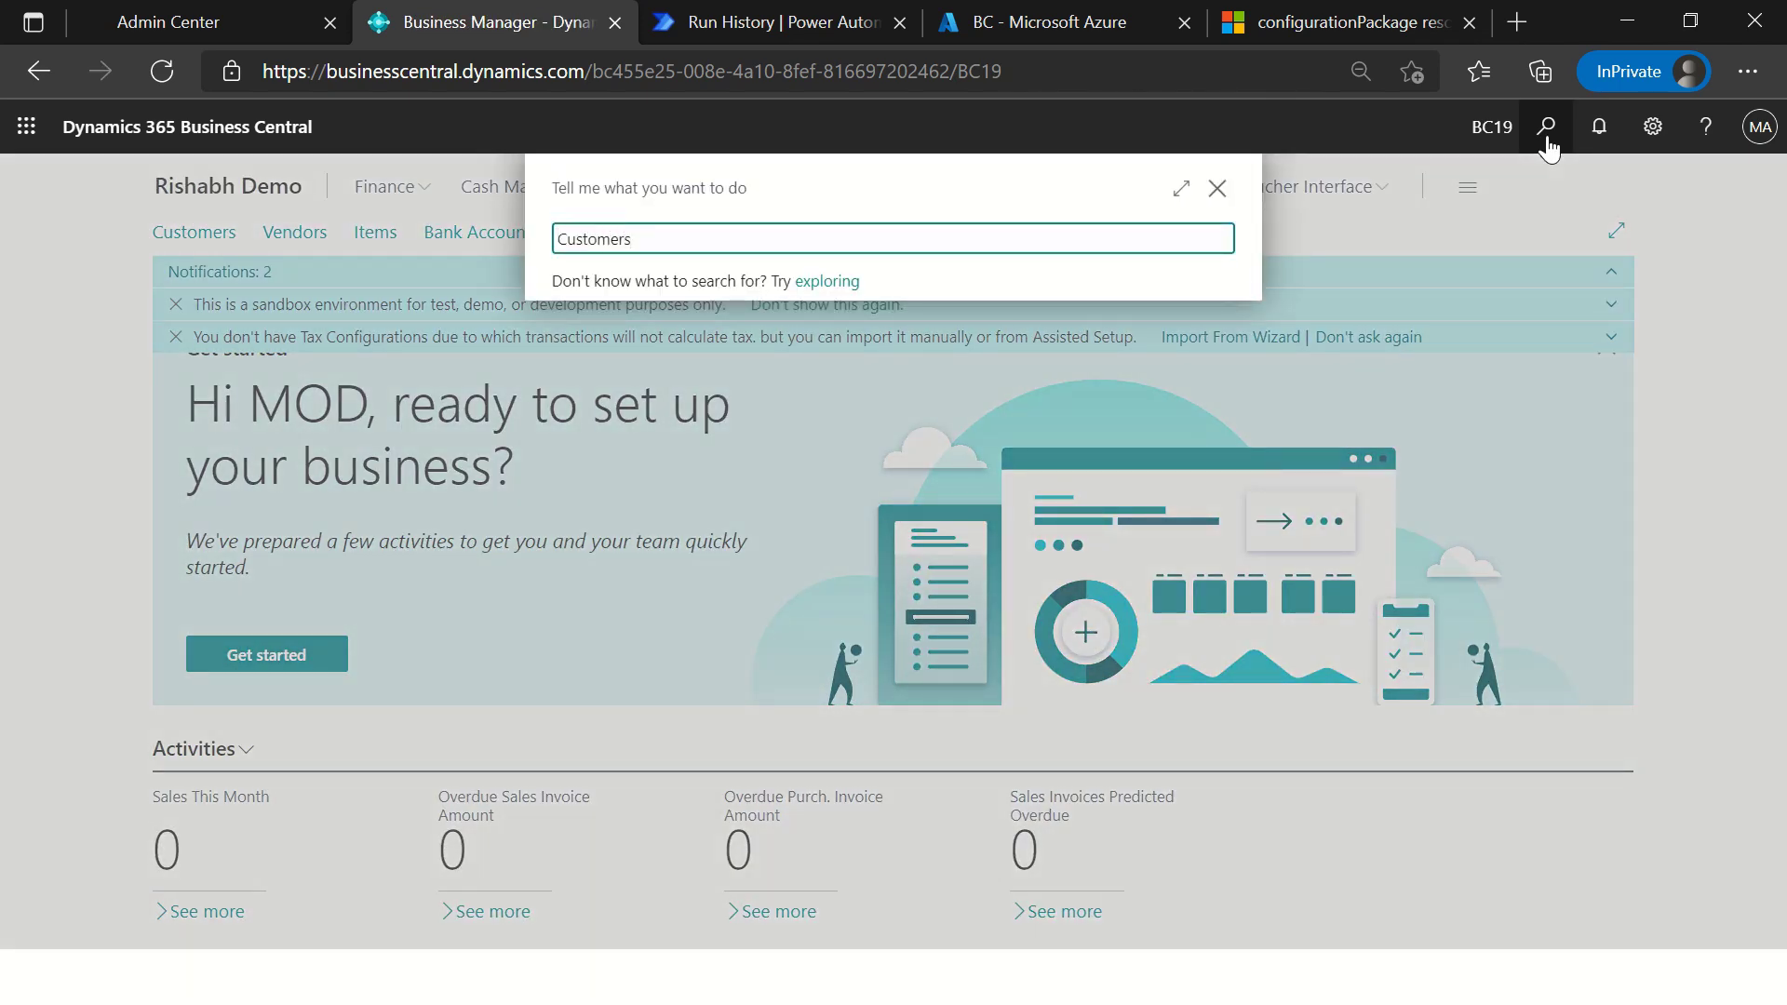
left_click(621, 355)
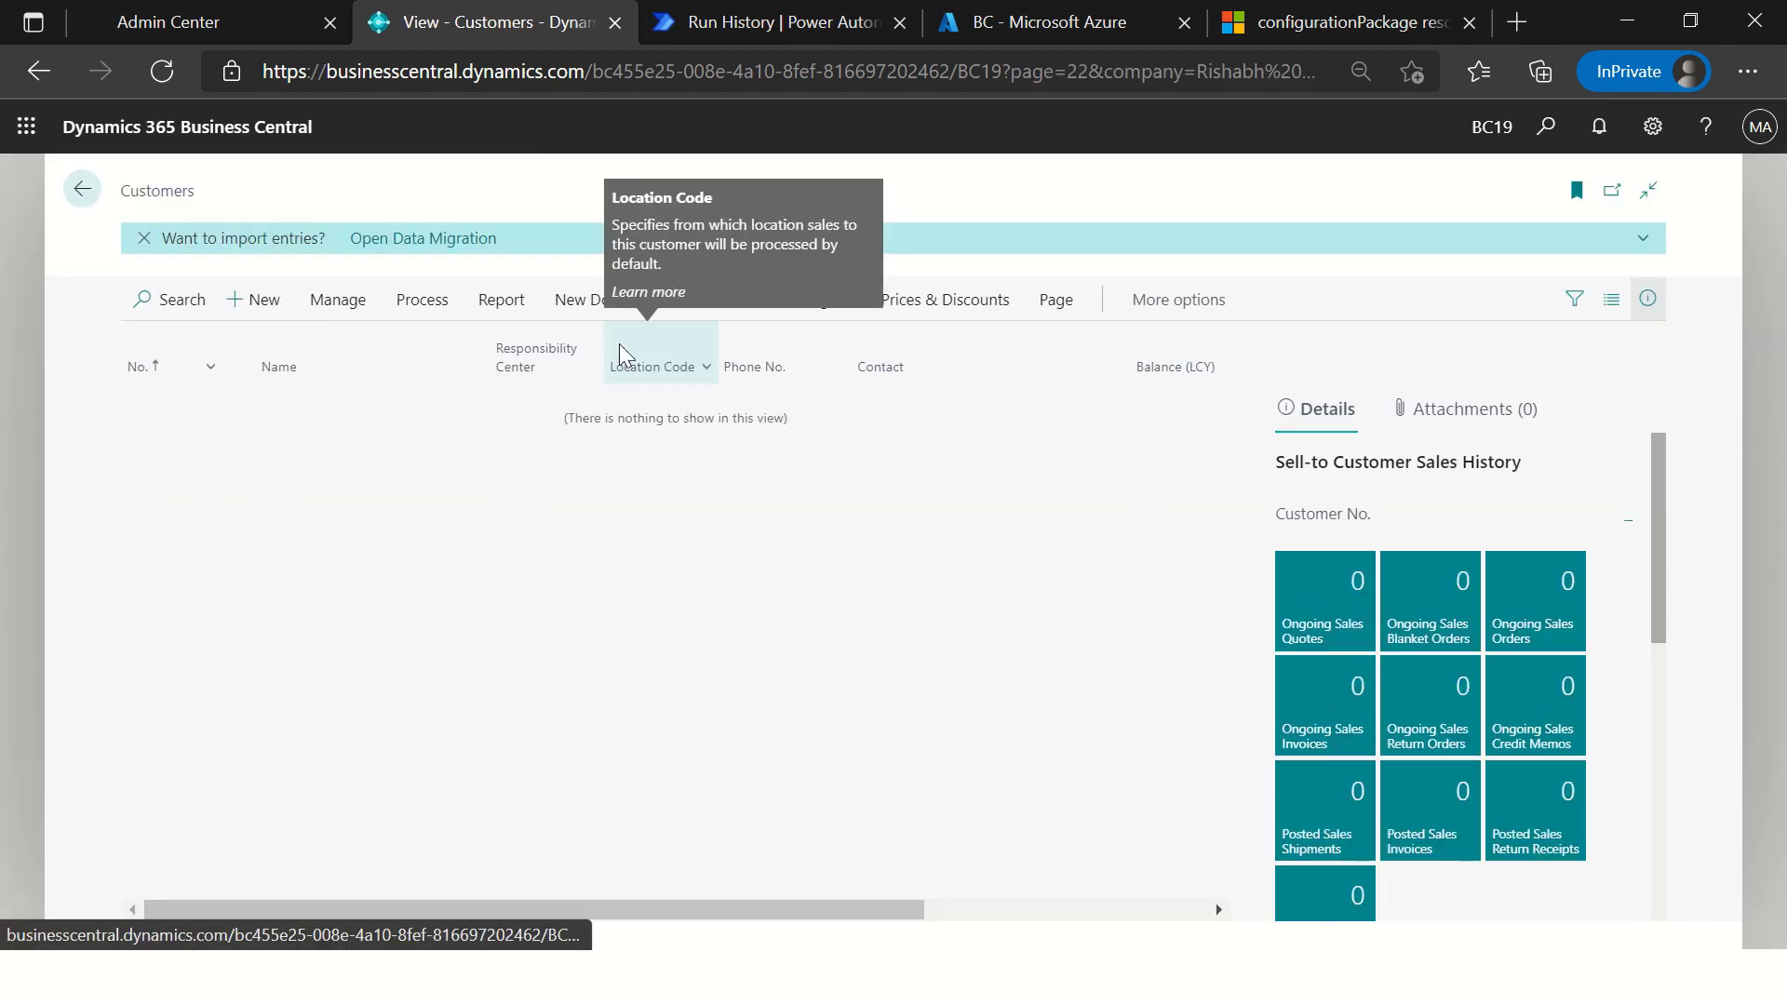
left_click(82, 189)
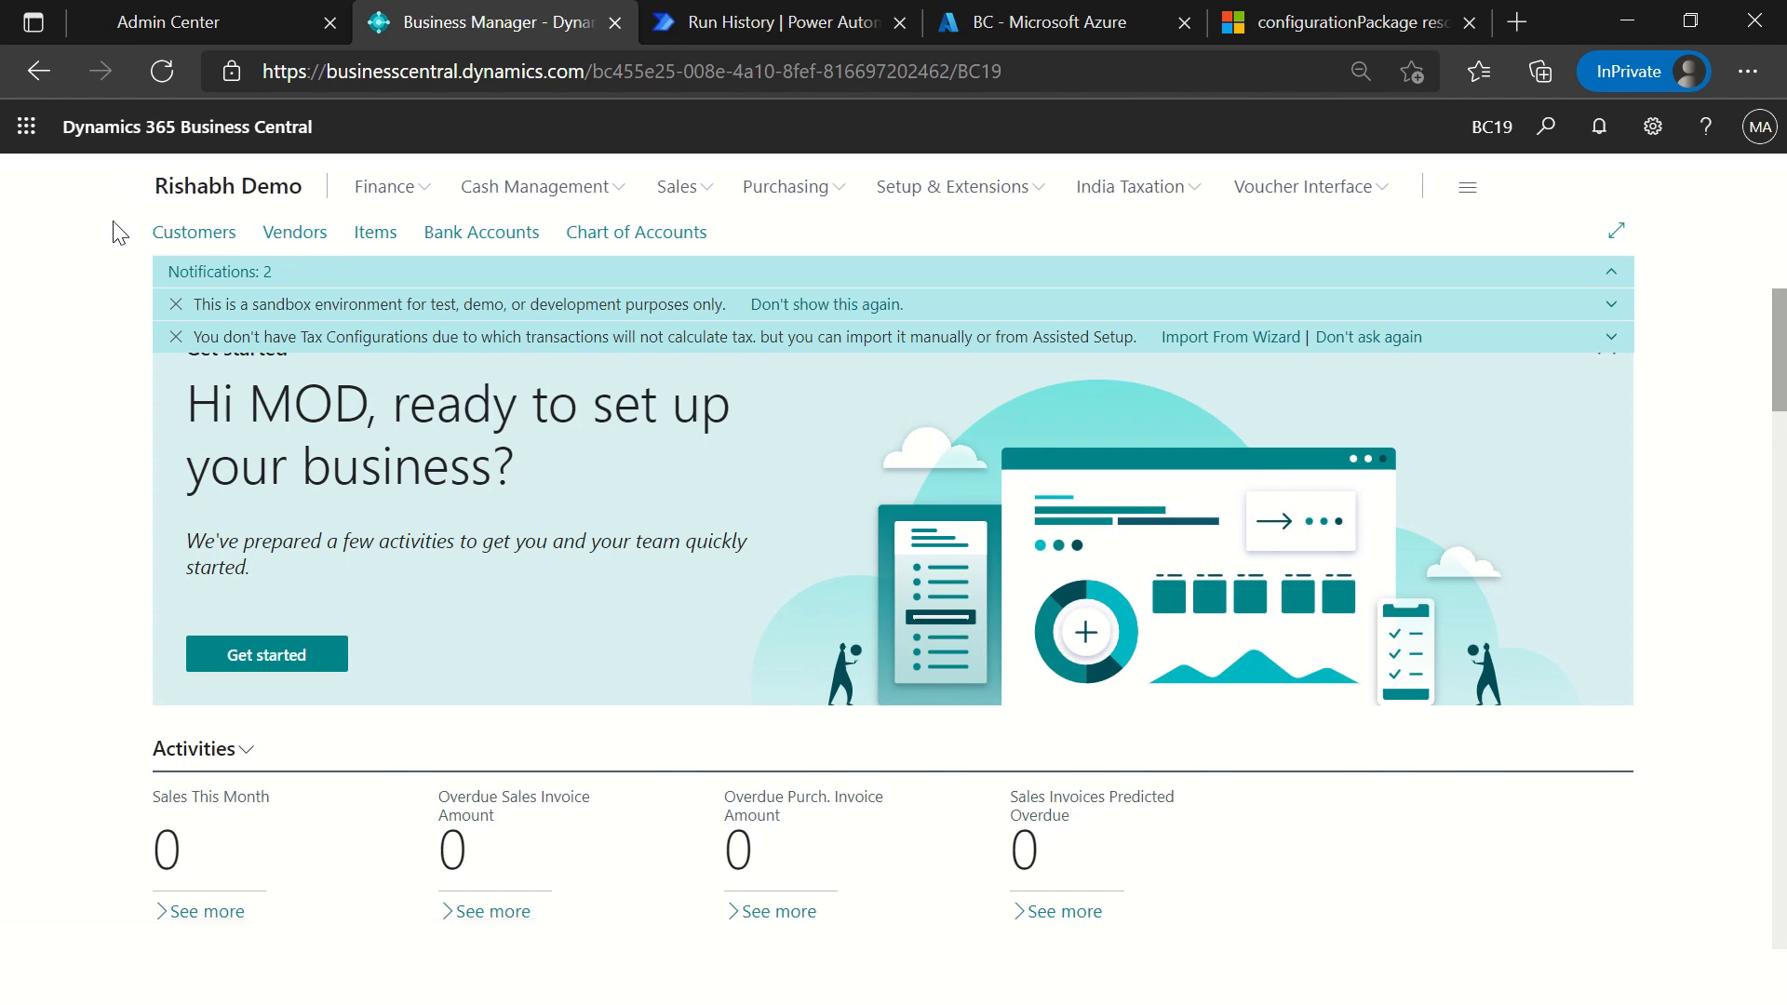
Step: Find the Configuration Packages list with a "configuration" search and open the IN.ENG.EVALUATION package card
left_click(1547, 128)
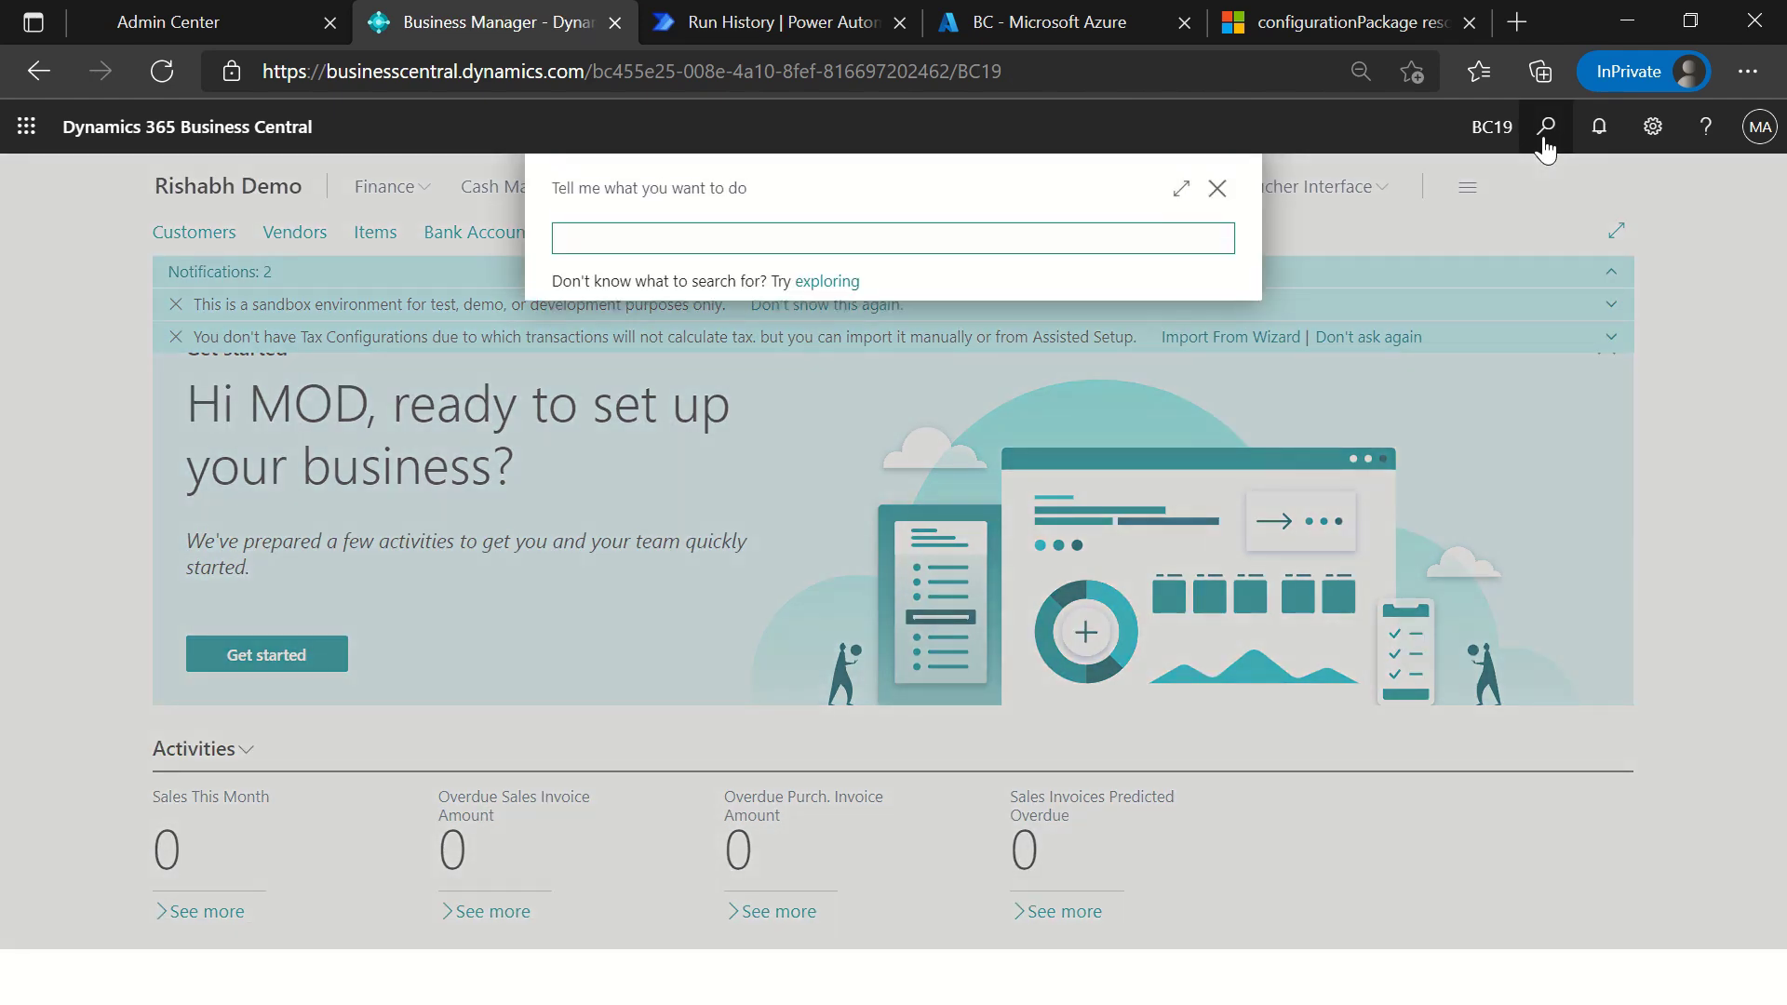
type("configuration")
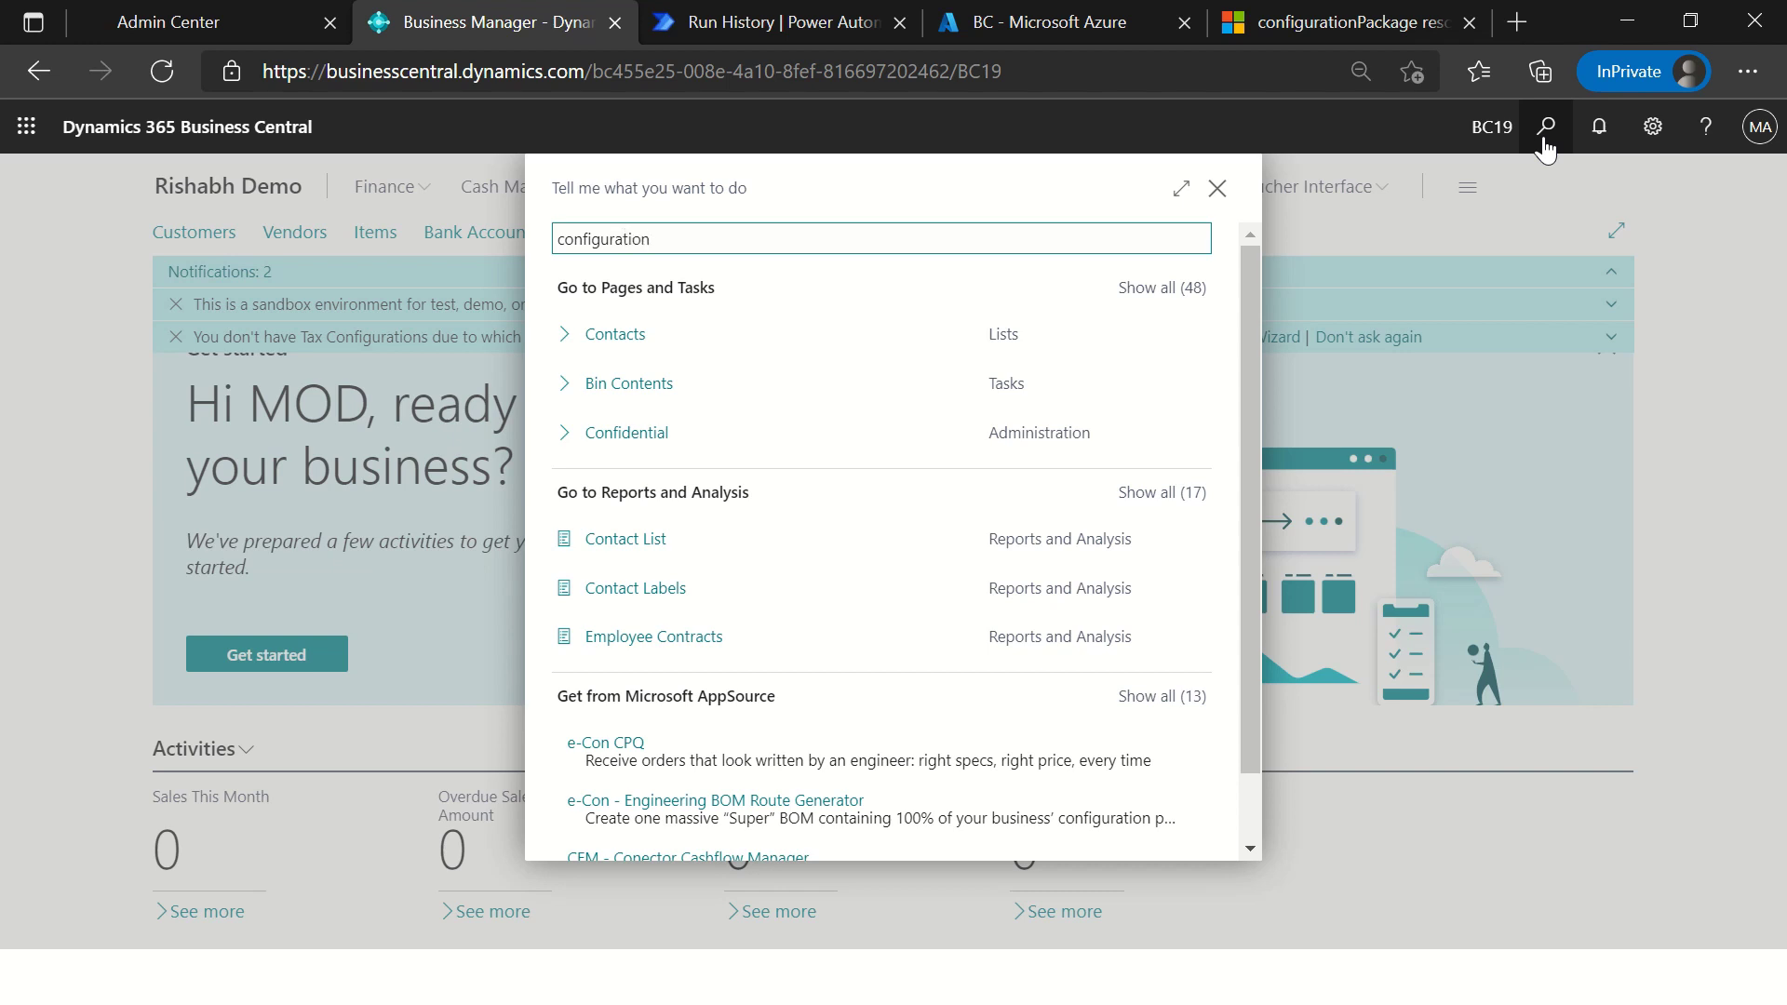
key("Return")
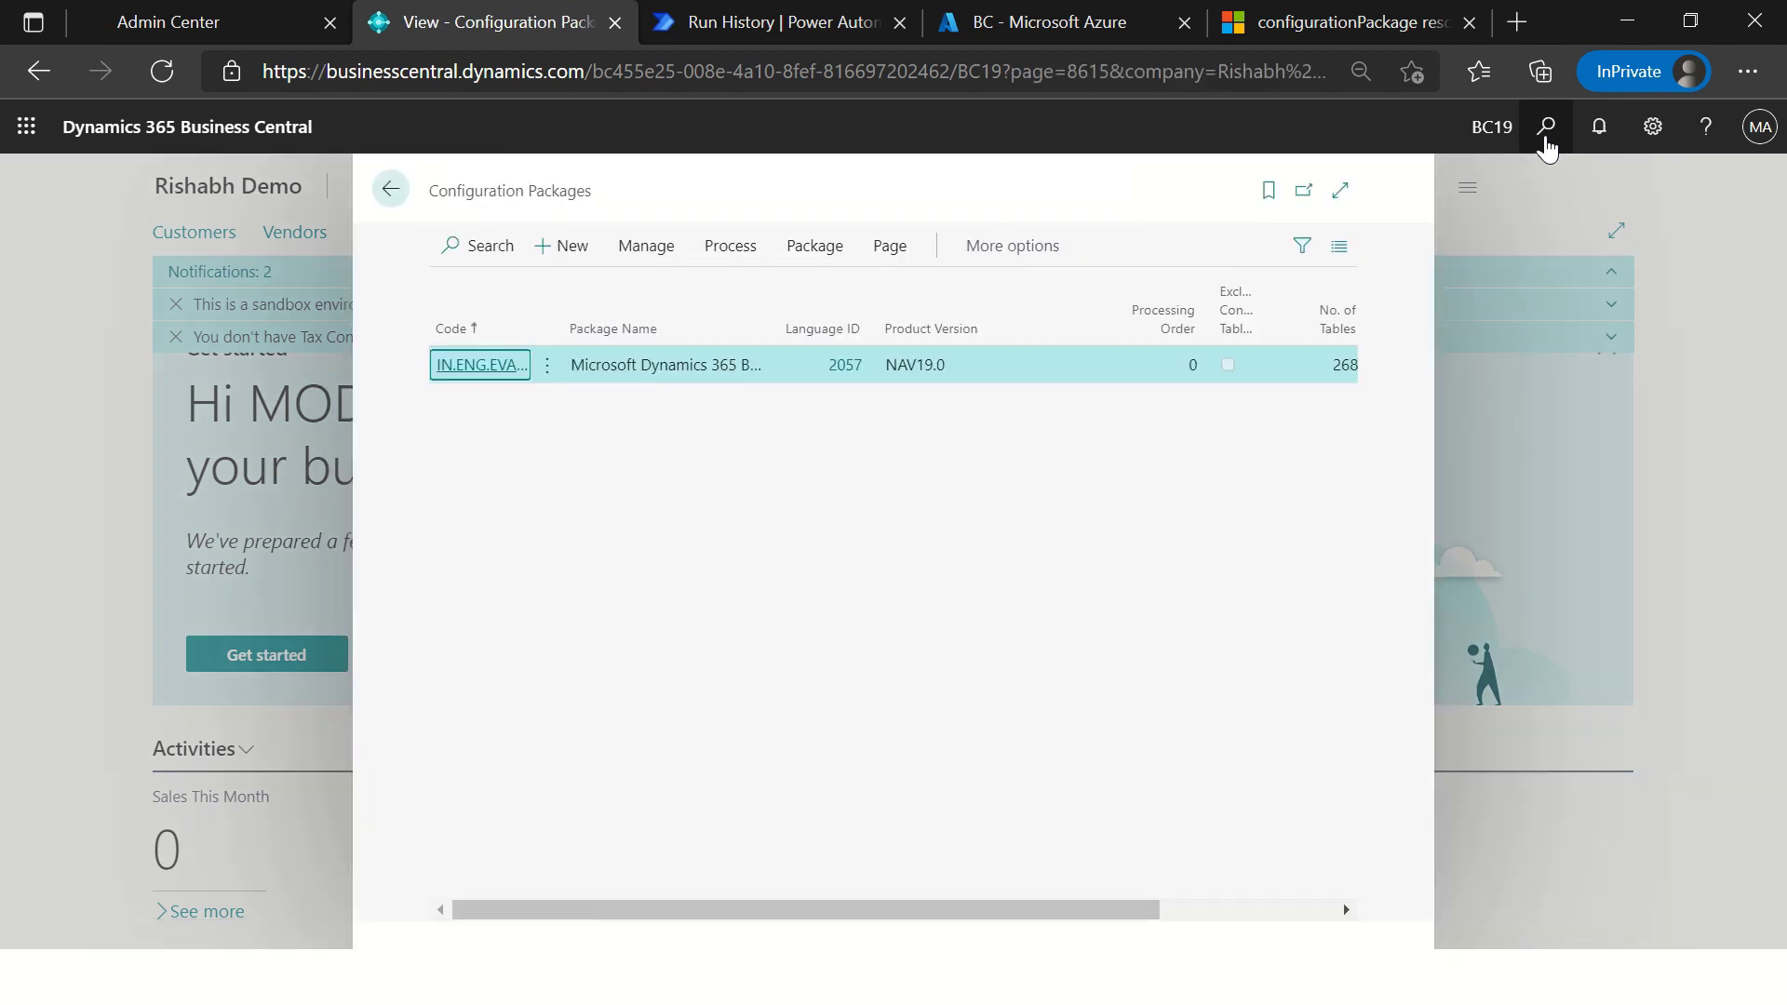
left_click(503, 364)
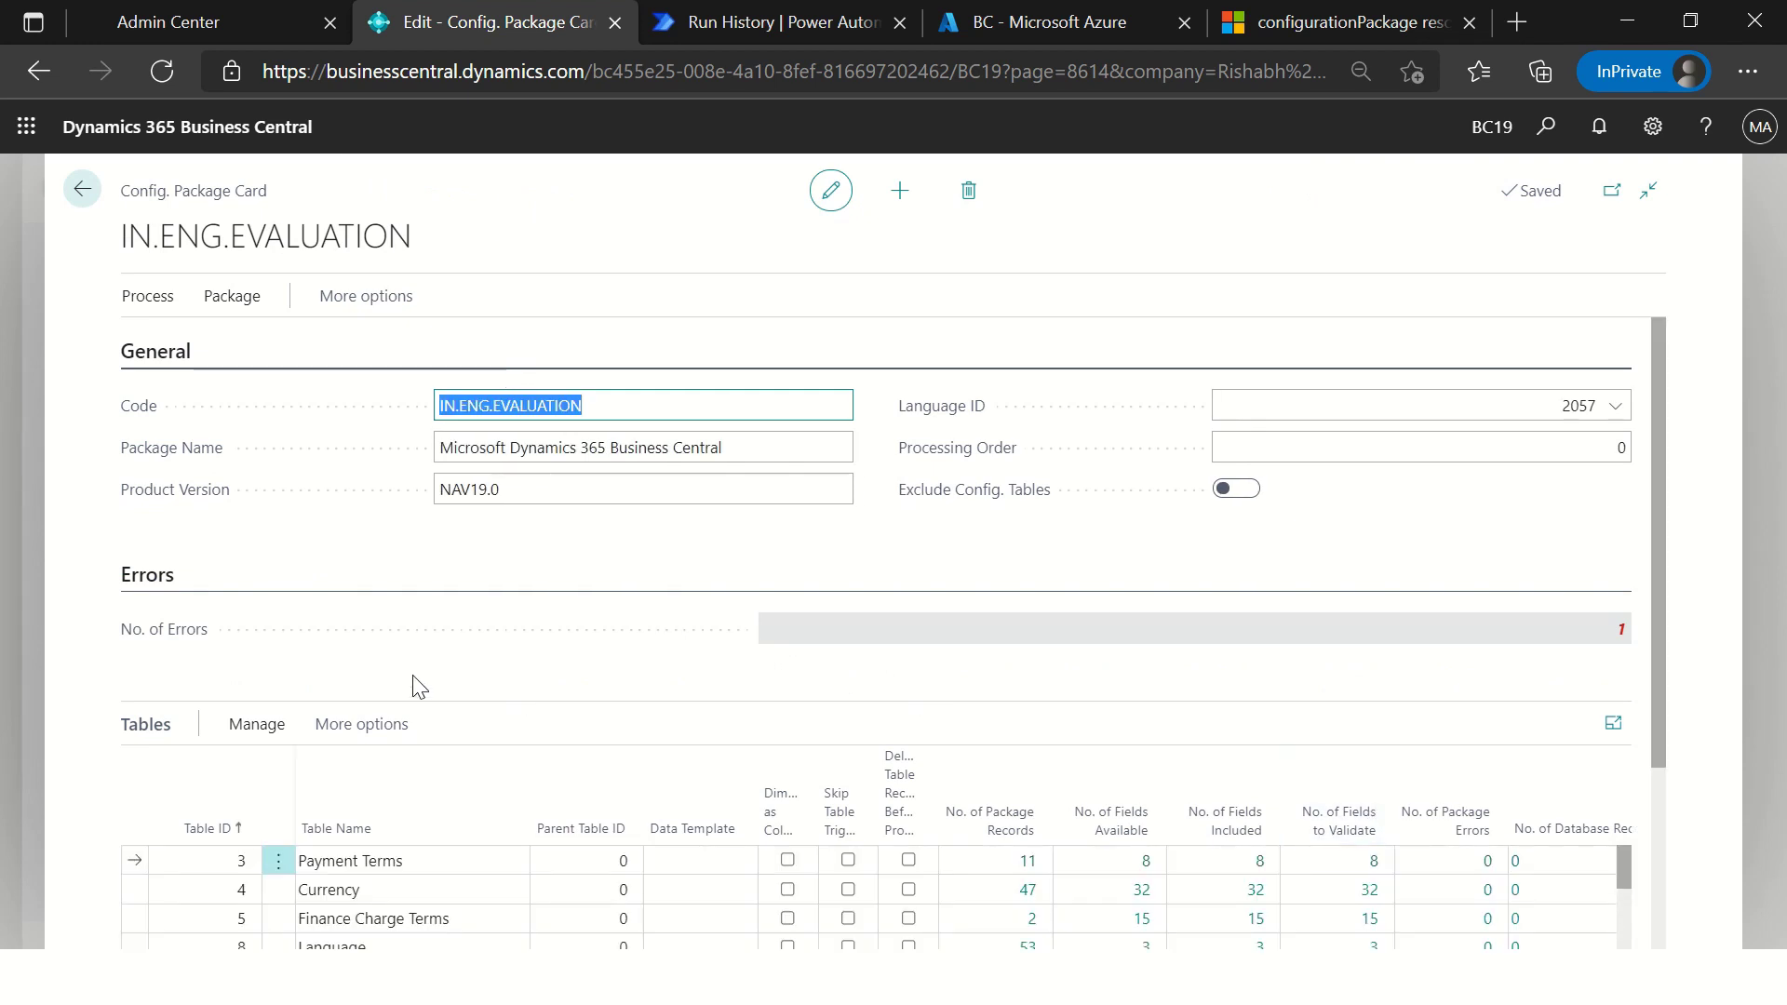
Step: Review the Payment Terms row in the package's table list and open the Payment Terms page to compare its records
scroll(578, 742, "down", 3)
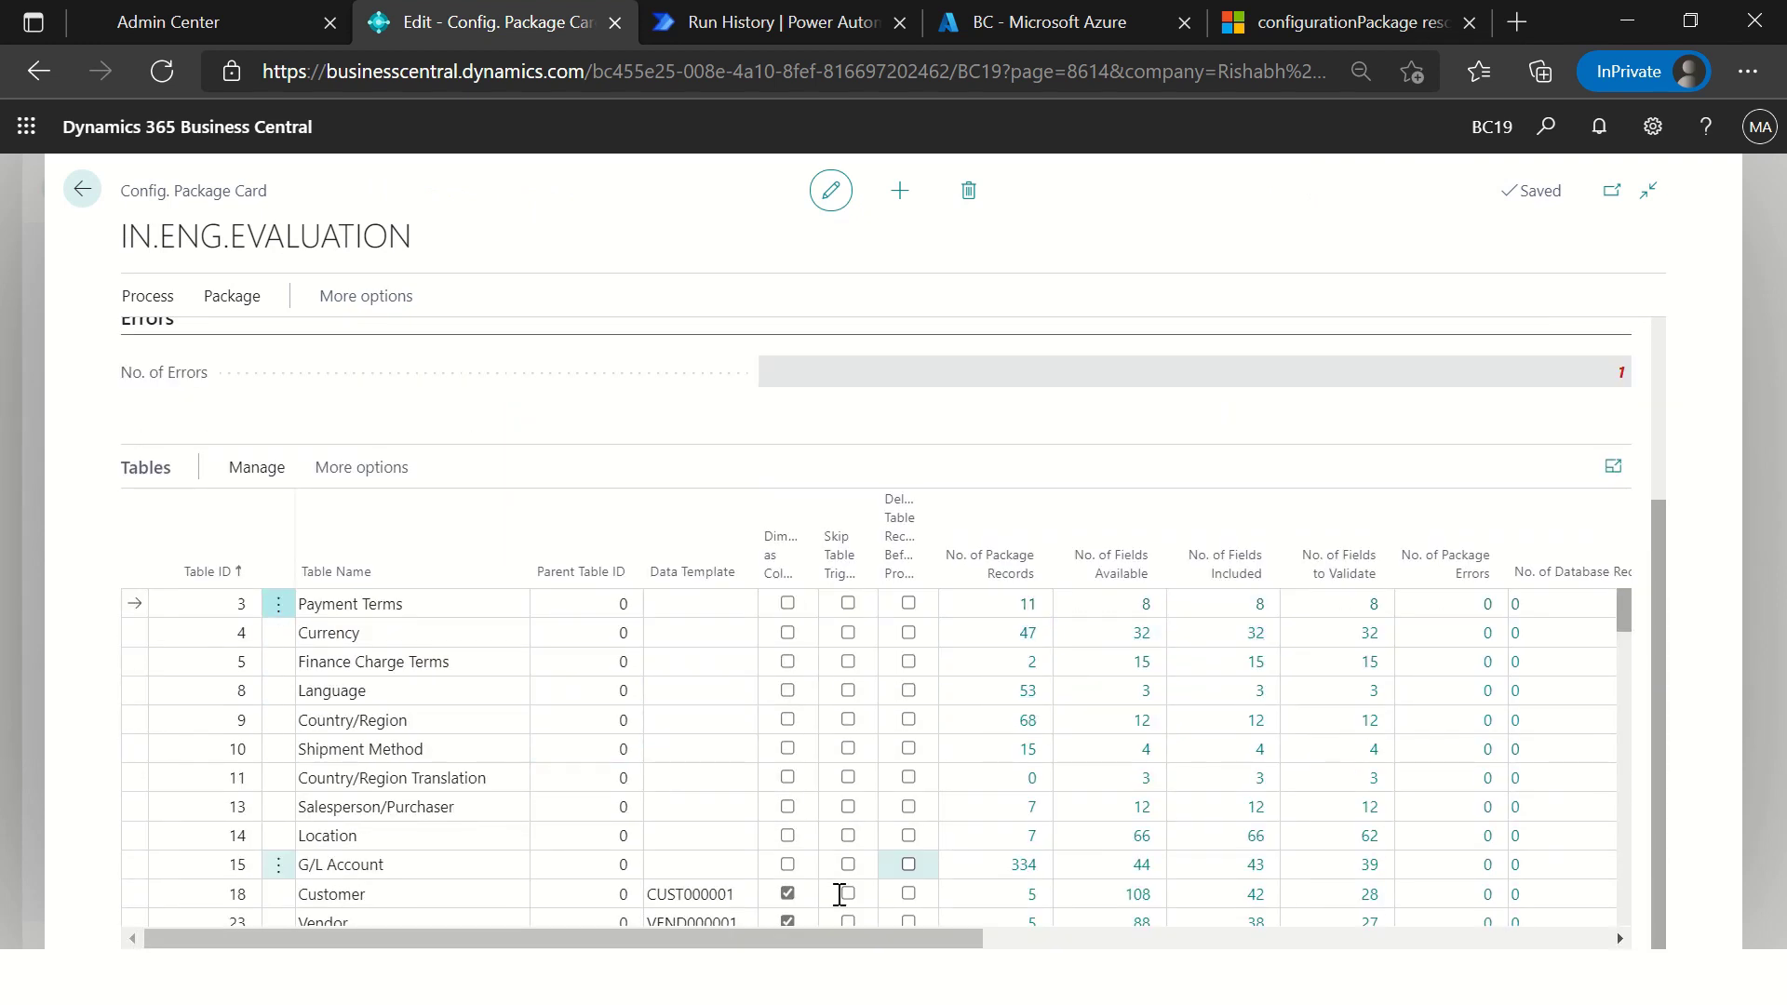
left_click(459, 622)
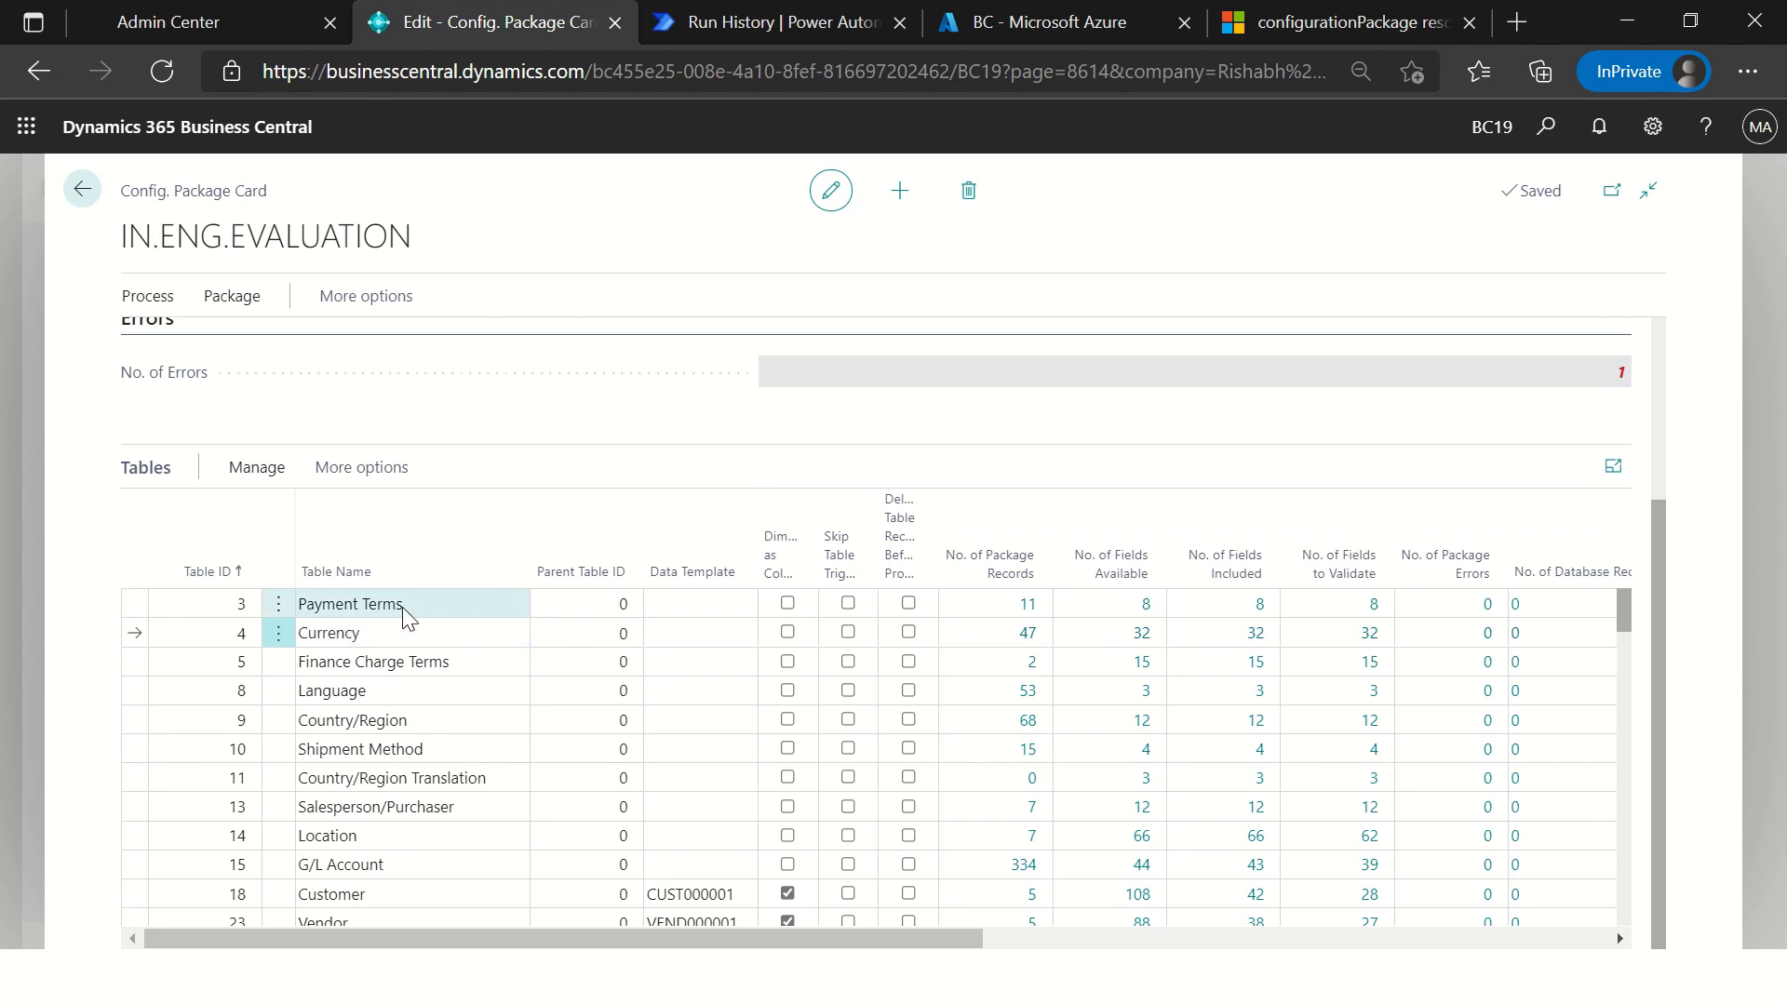
left_click(1229, 604)
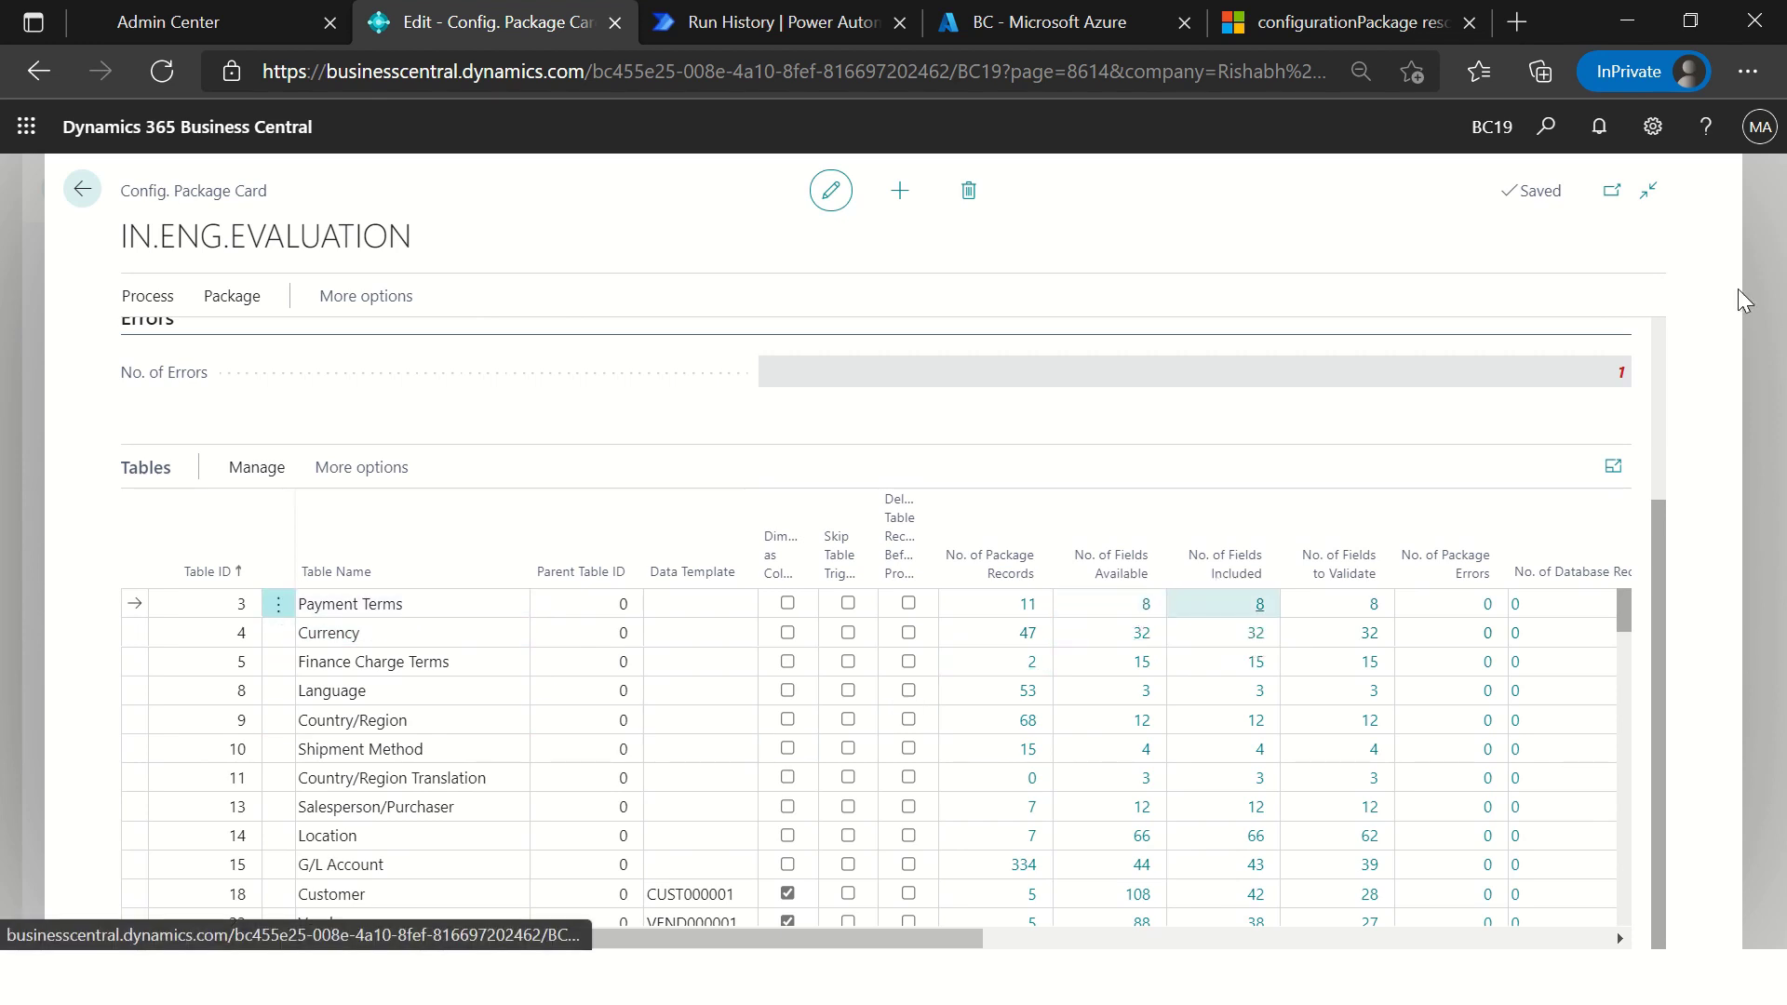
left_click(1546, 126)
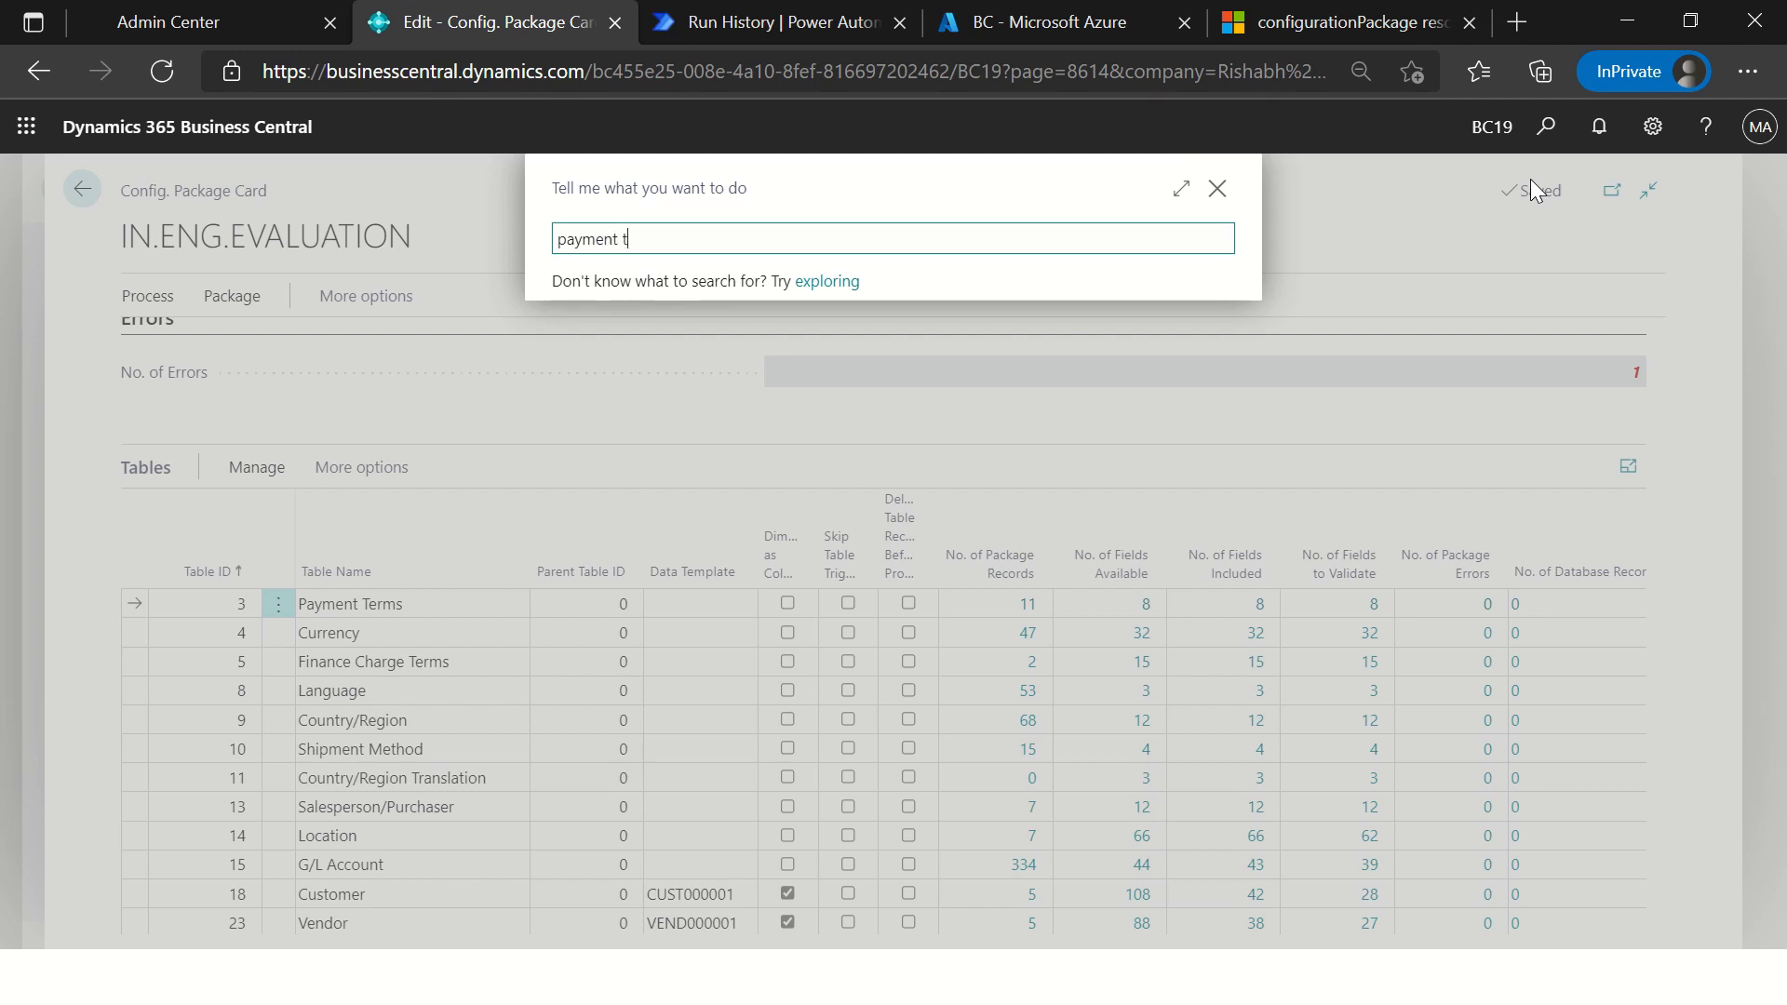
left_click(727, 352)
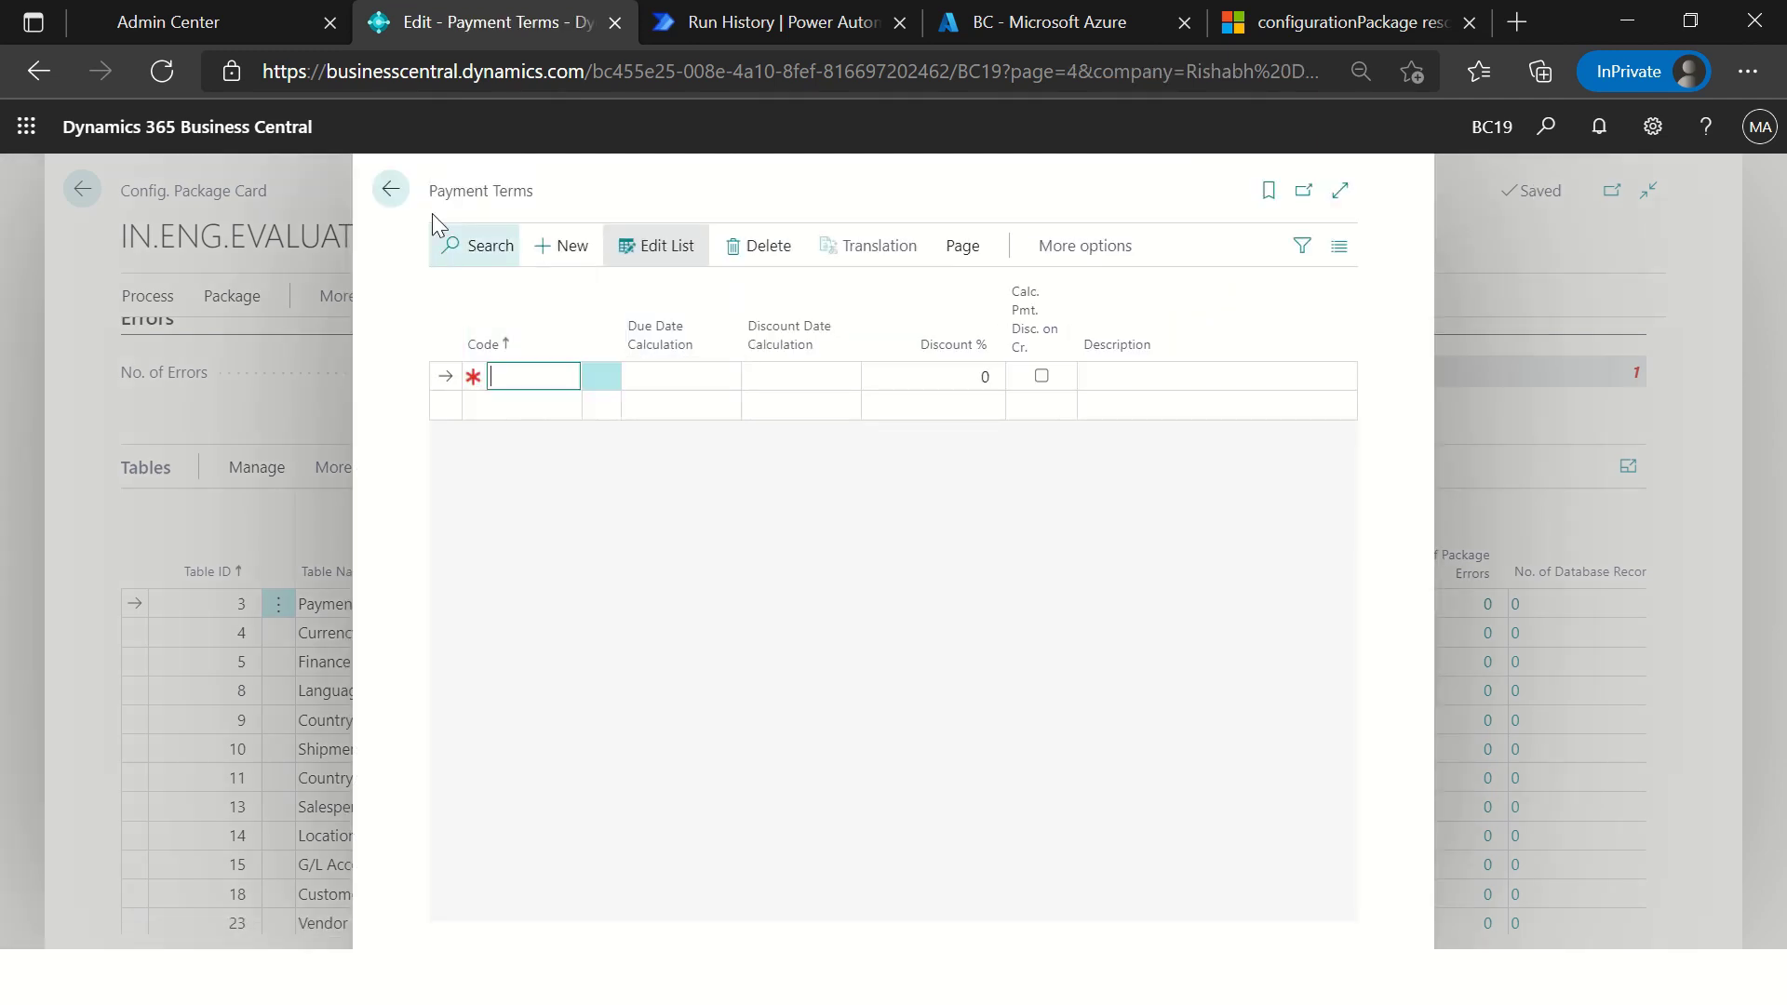
Step: Switch to Postman, compare the IDs in the package create, file upload and apply requests, and resend the Microsoft.NAV.apply POST request
left_click(408, 200)
key("alt+Tab")
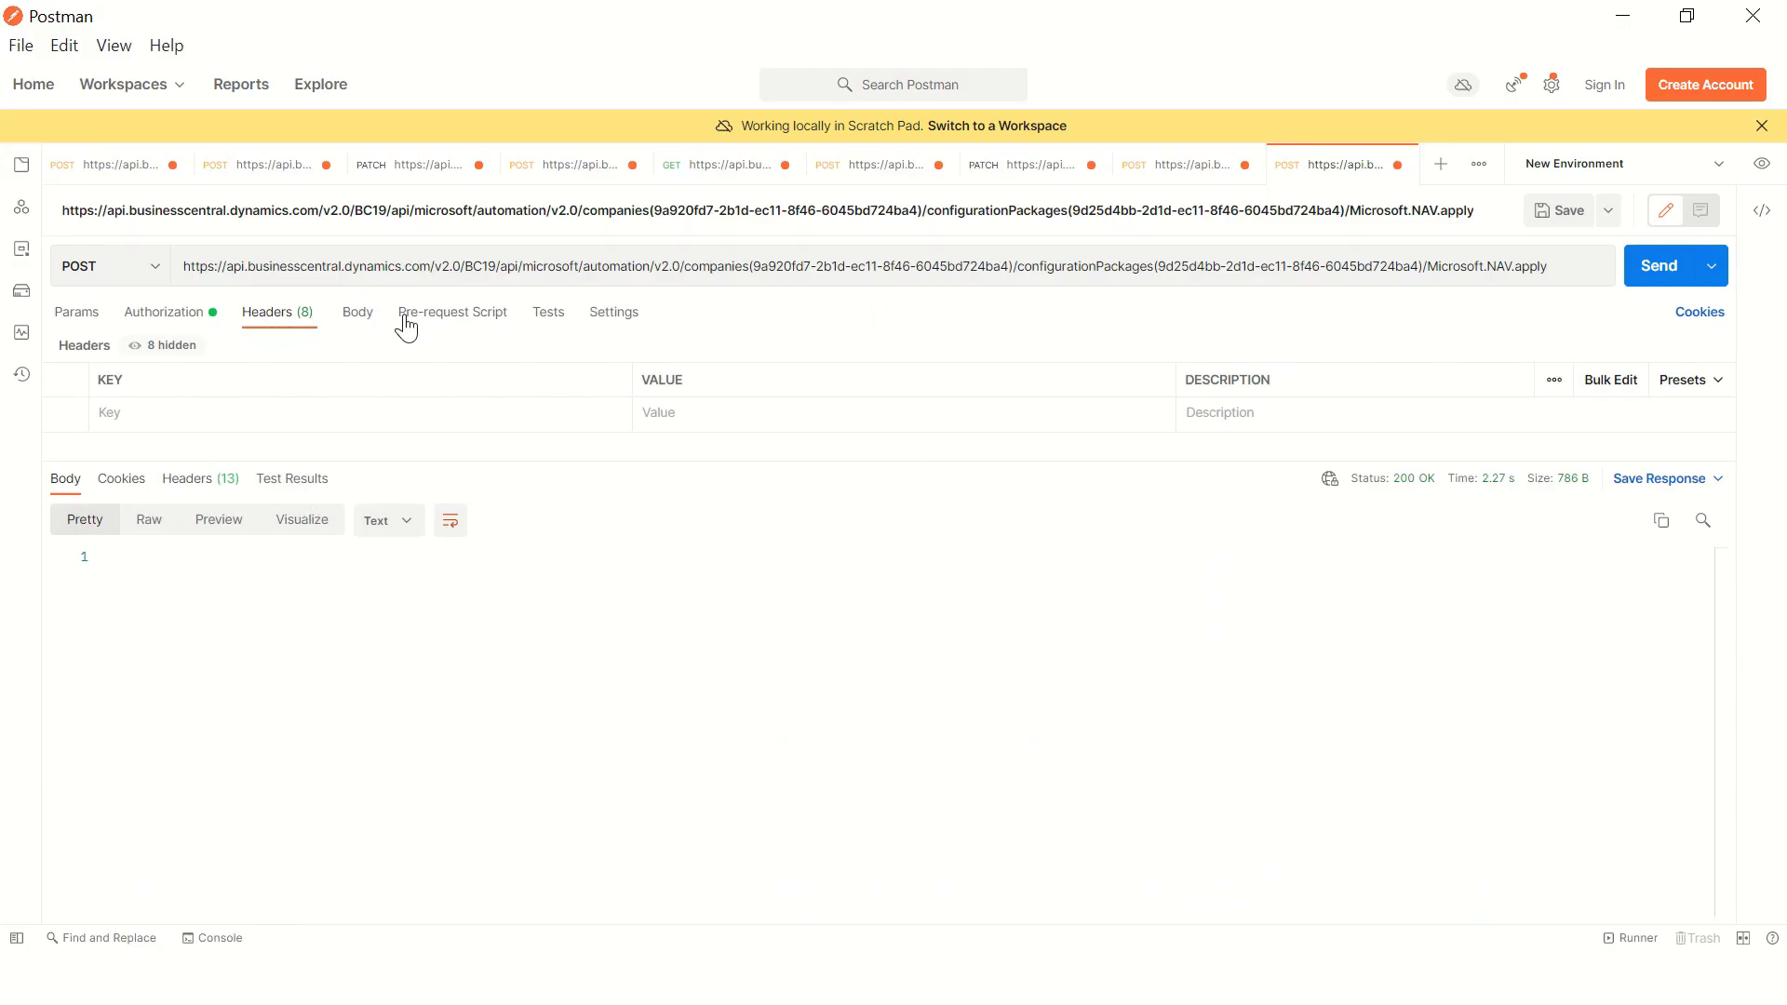
left_click(1221, 270)
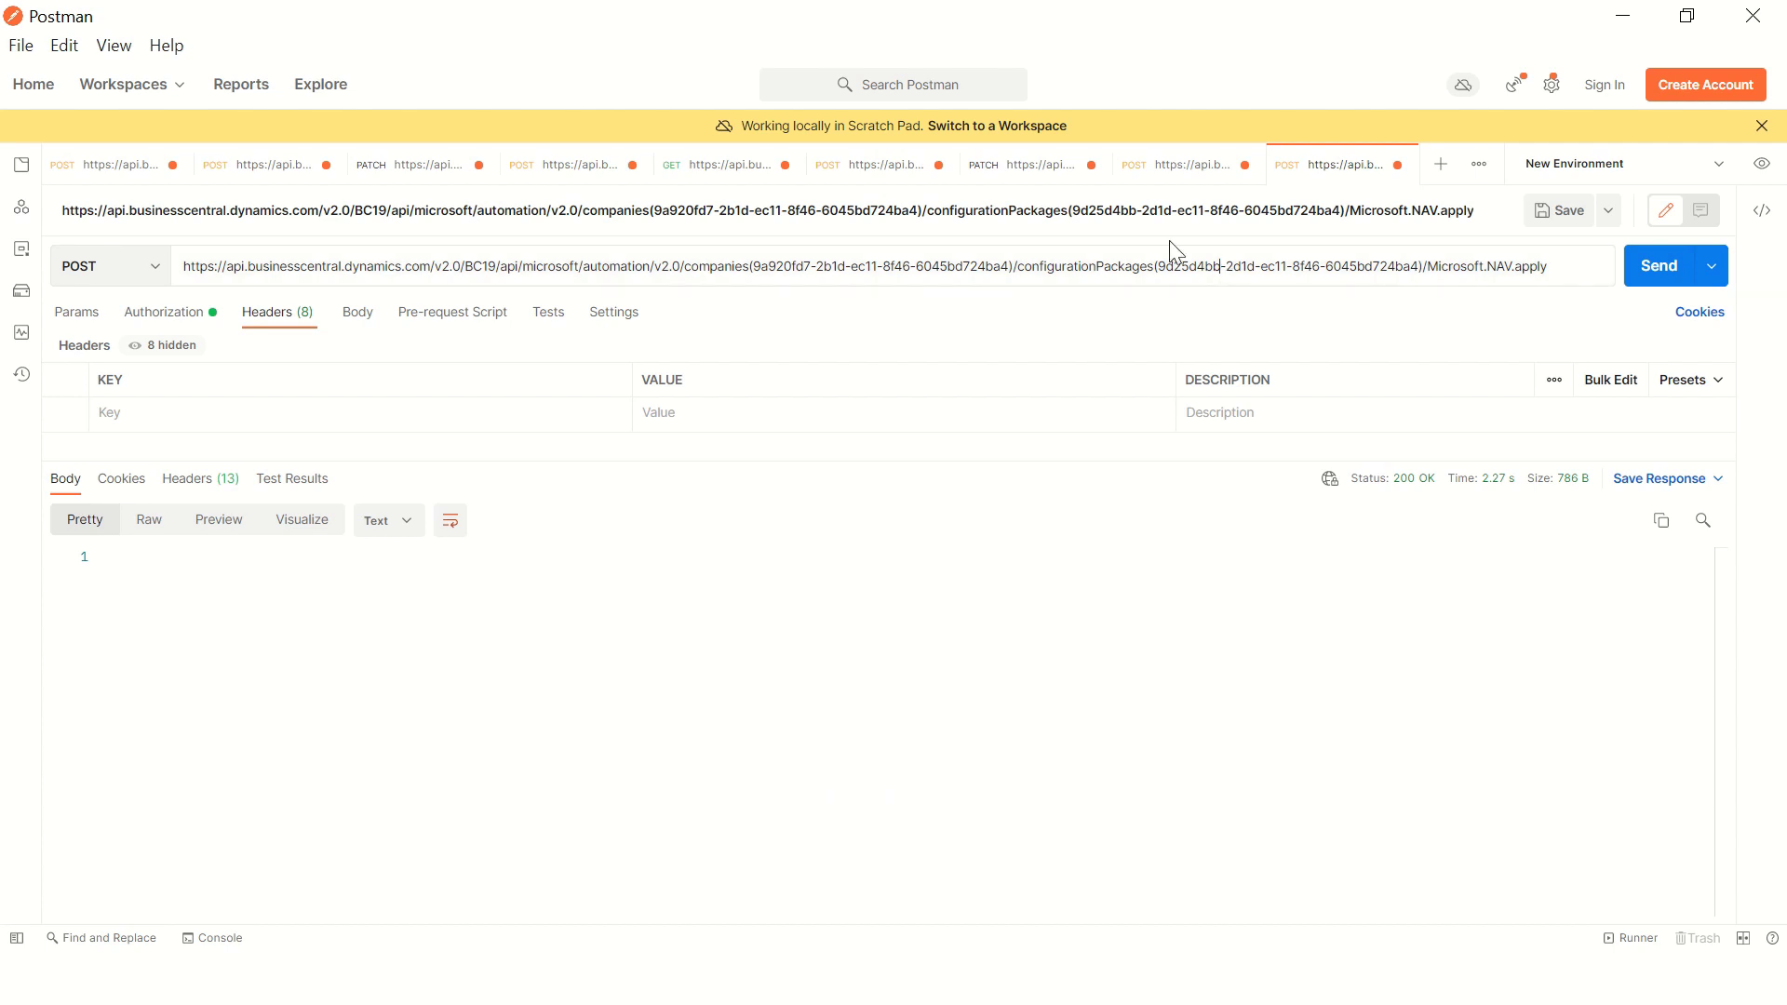
left_click(866, 172)
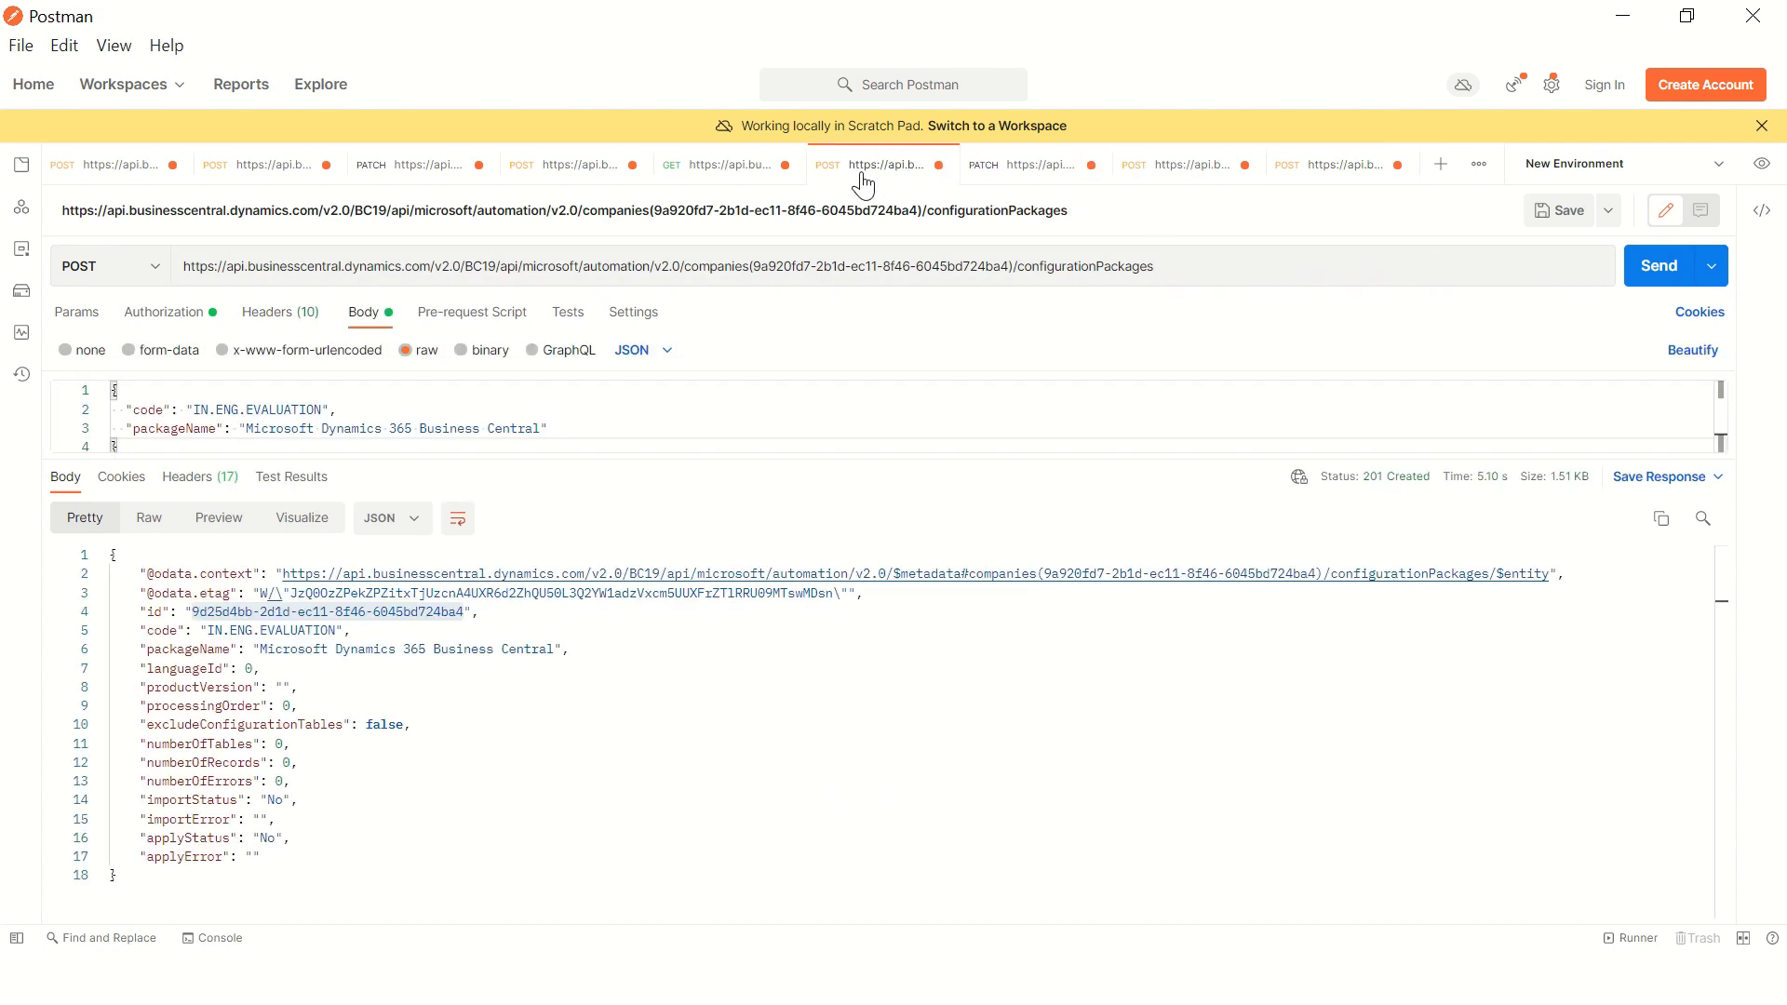
left_click(1336, 179)
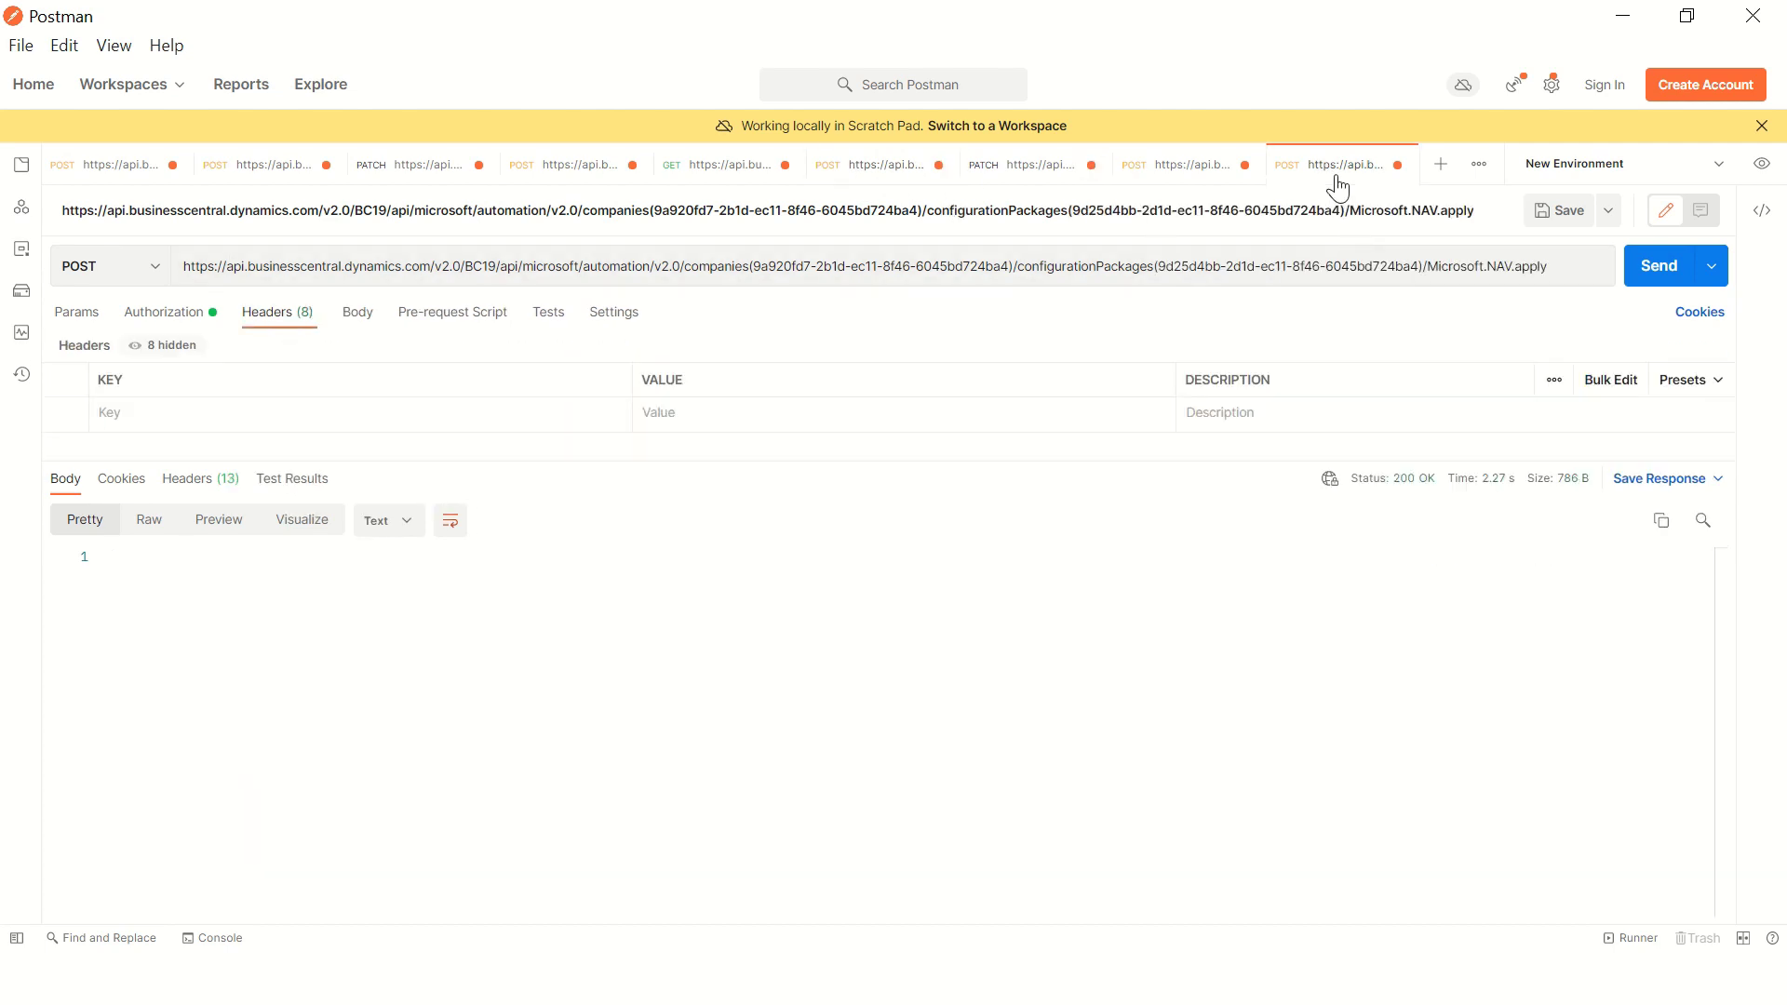
left_click(809, 268)
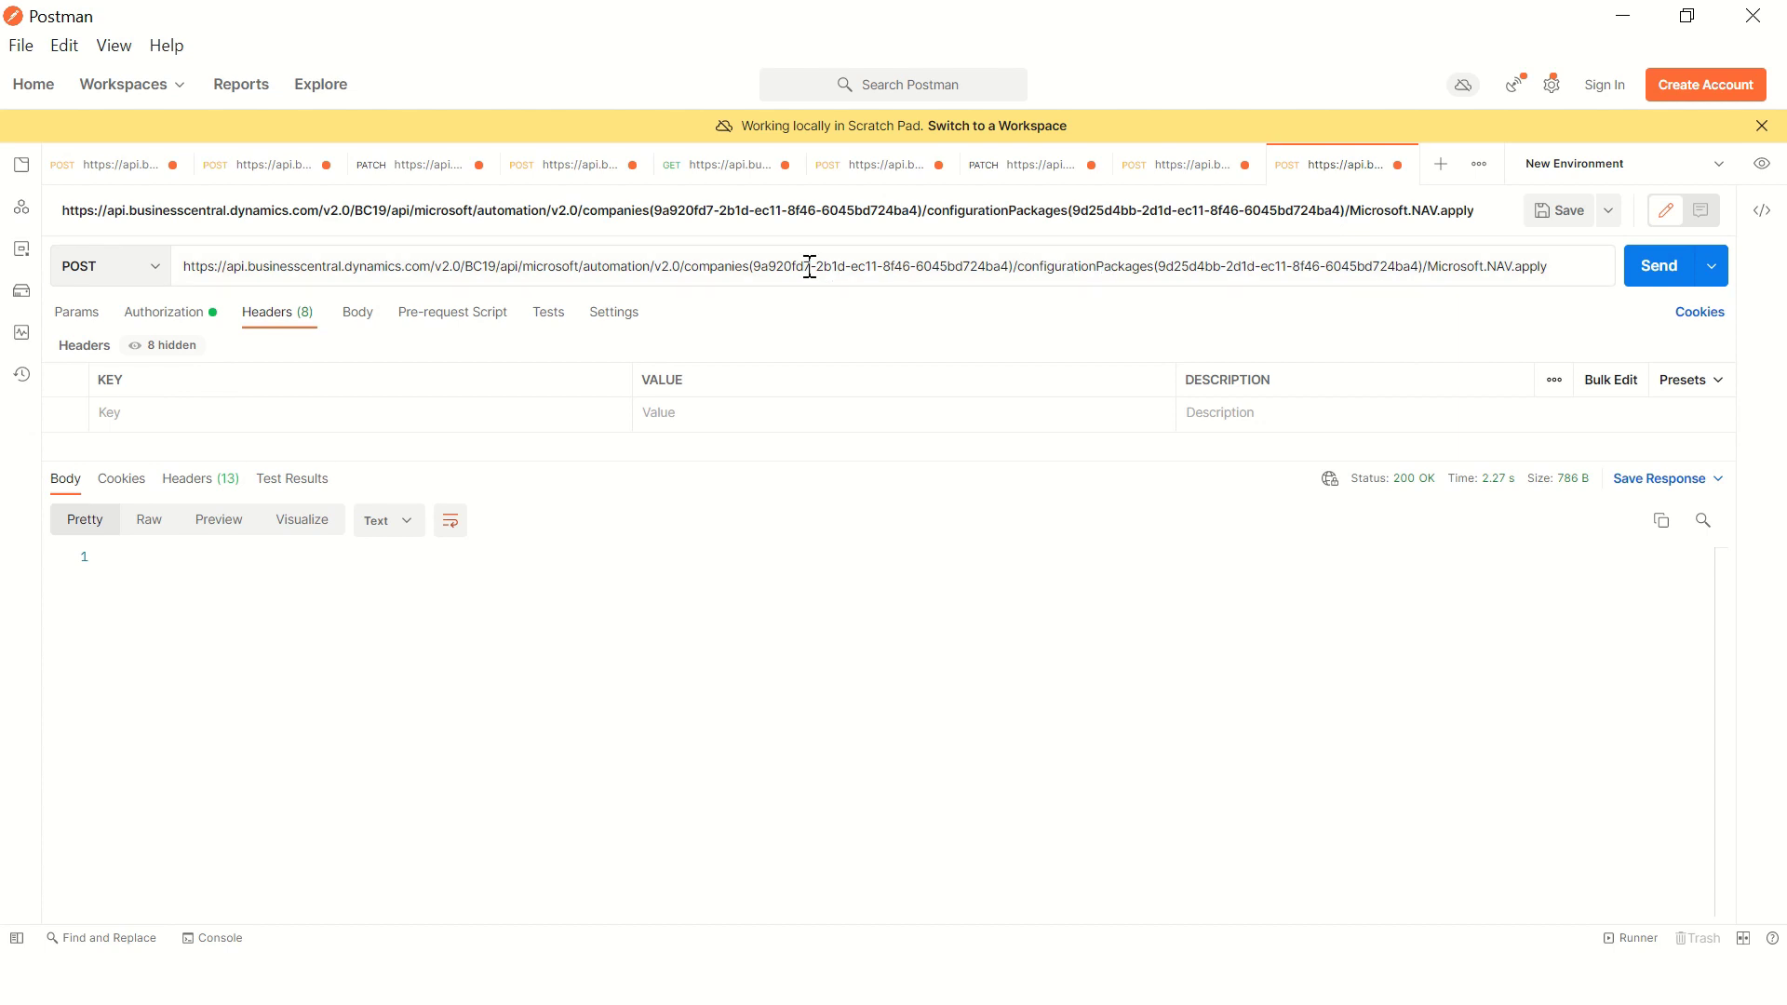
left_click(1046, 177)
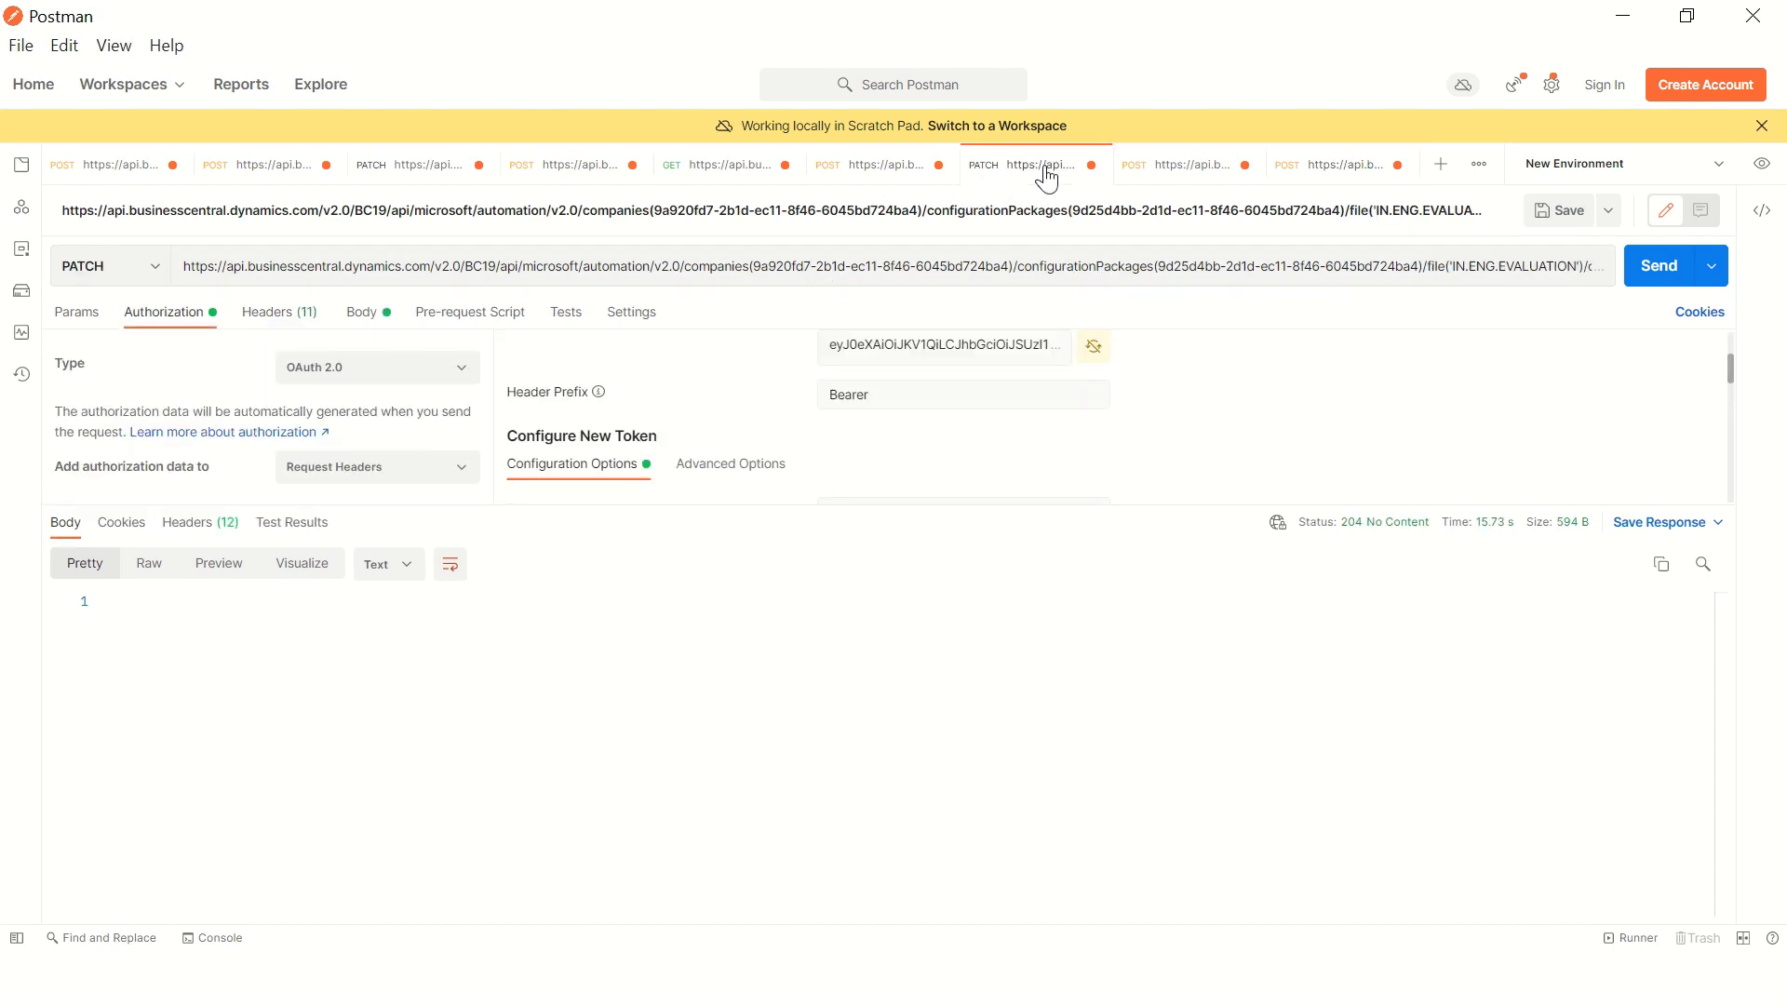
left_click(1303, 177)
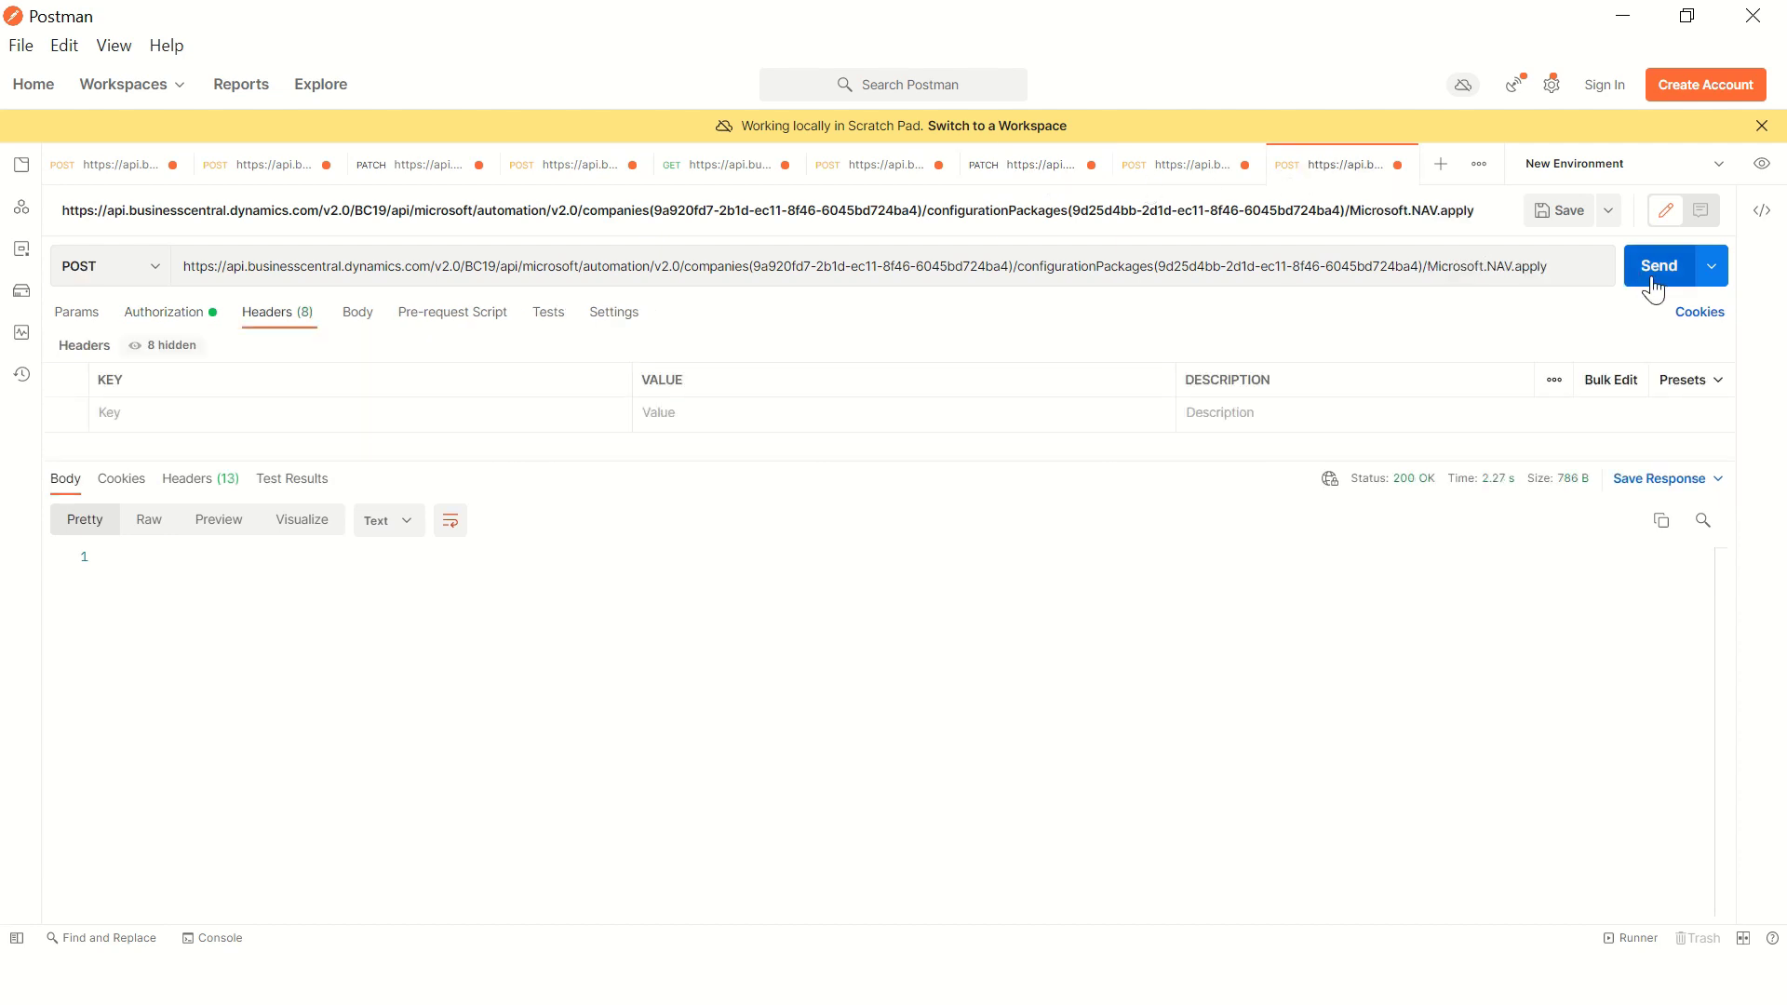
left_click(1653, 280)
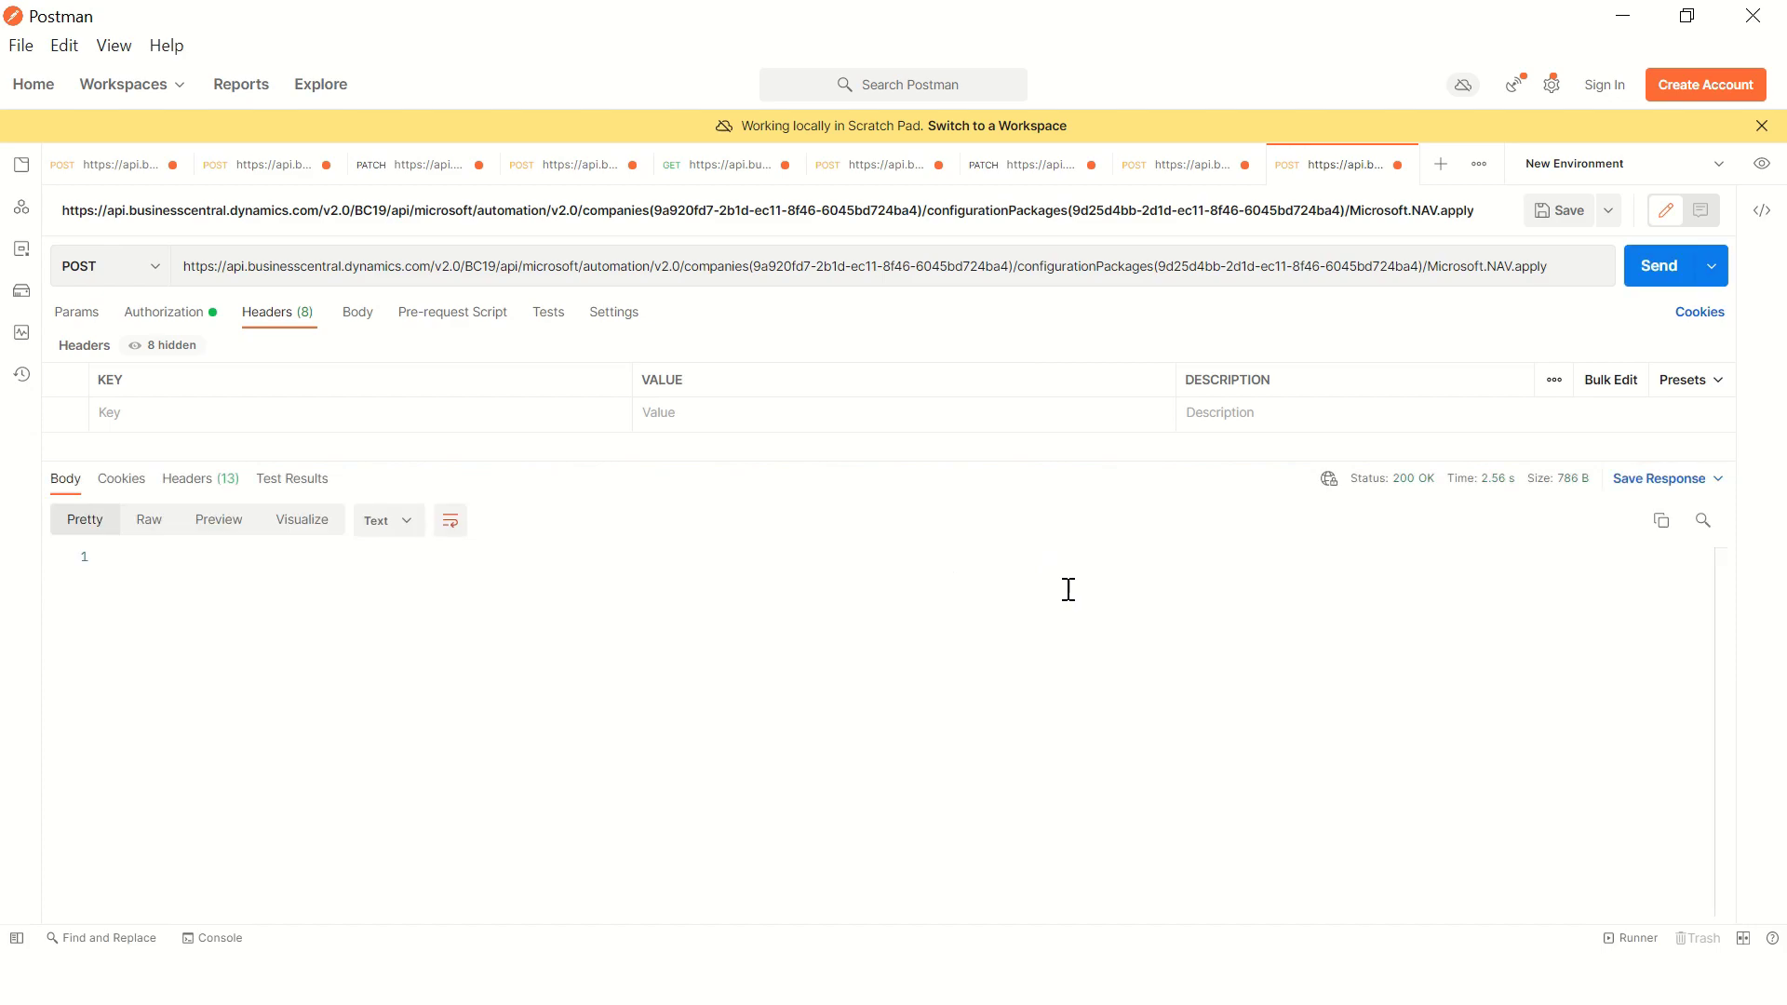
Step: Switch back to Business Central, check the IN.ENG.EVALUATION card's tables and error field, and return to the home page
key("alt+Tab")
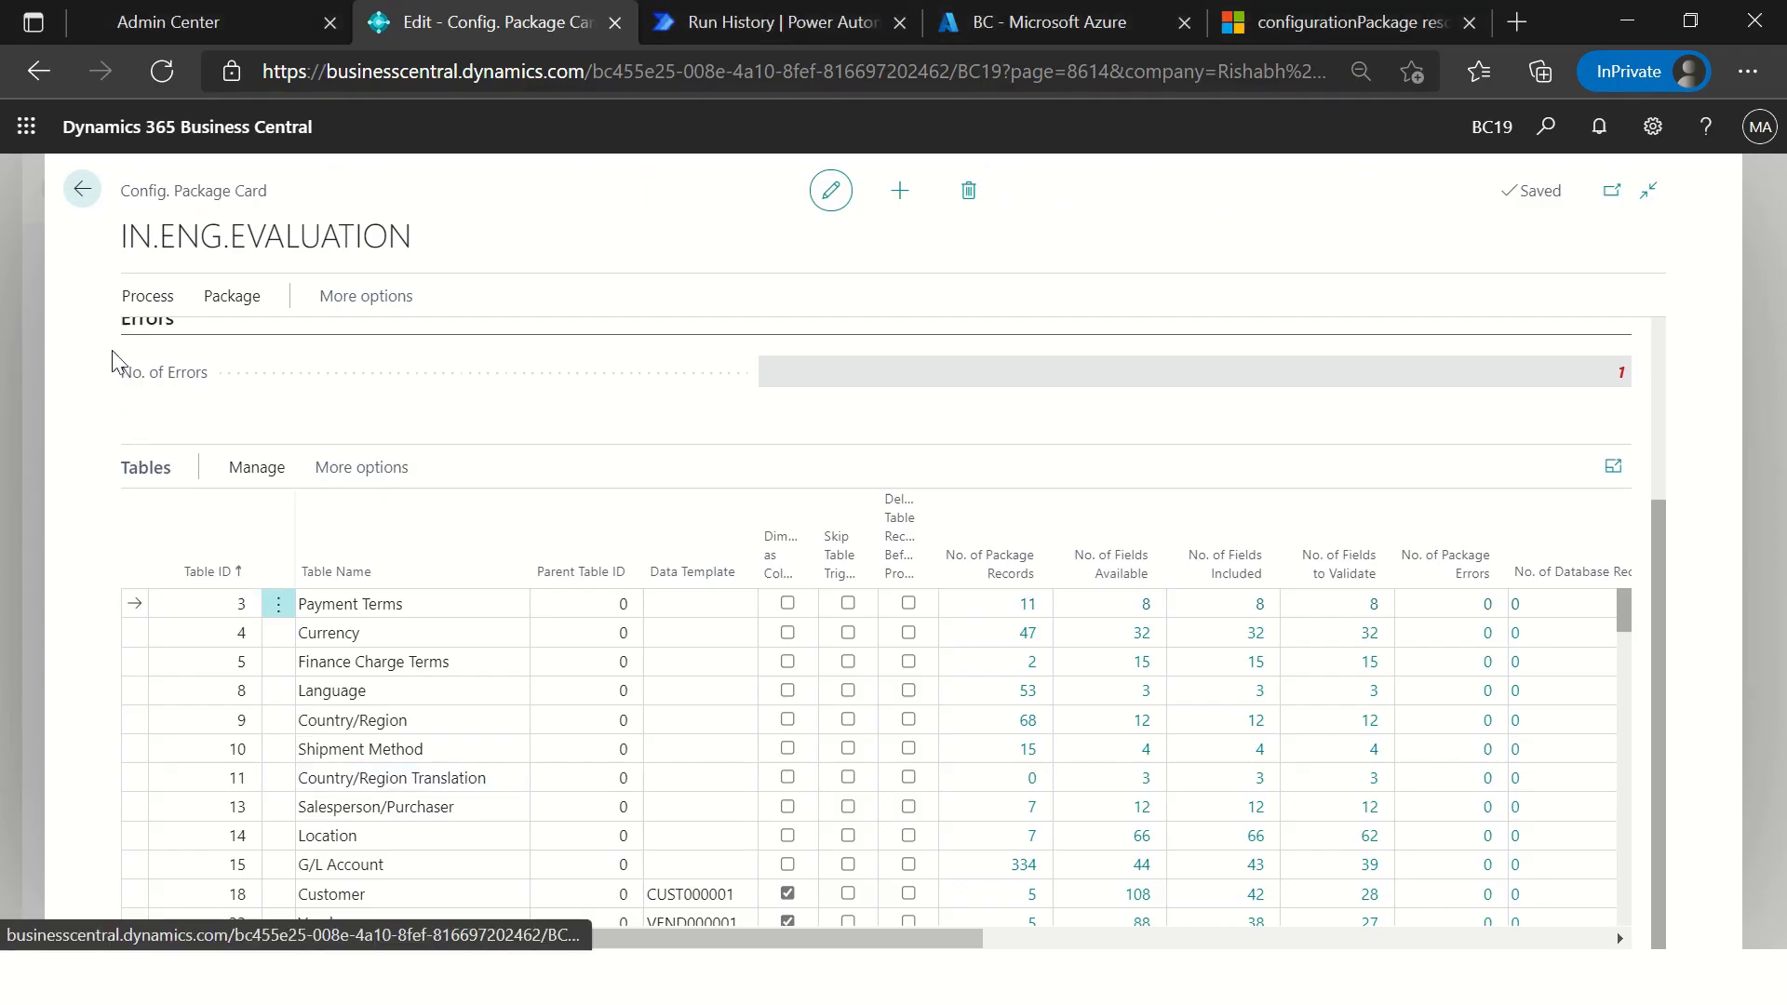
left_click(307, 637)
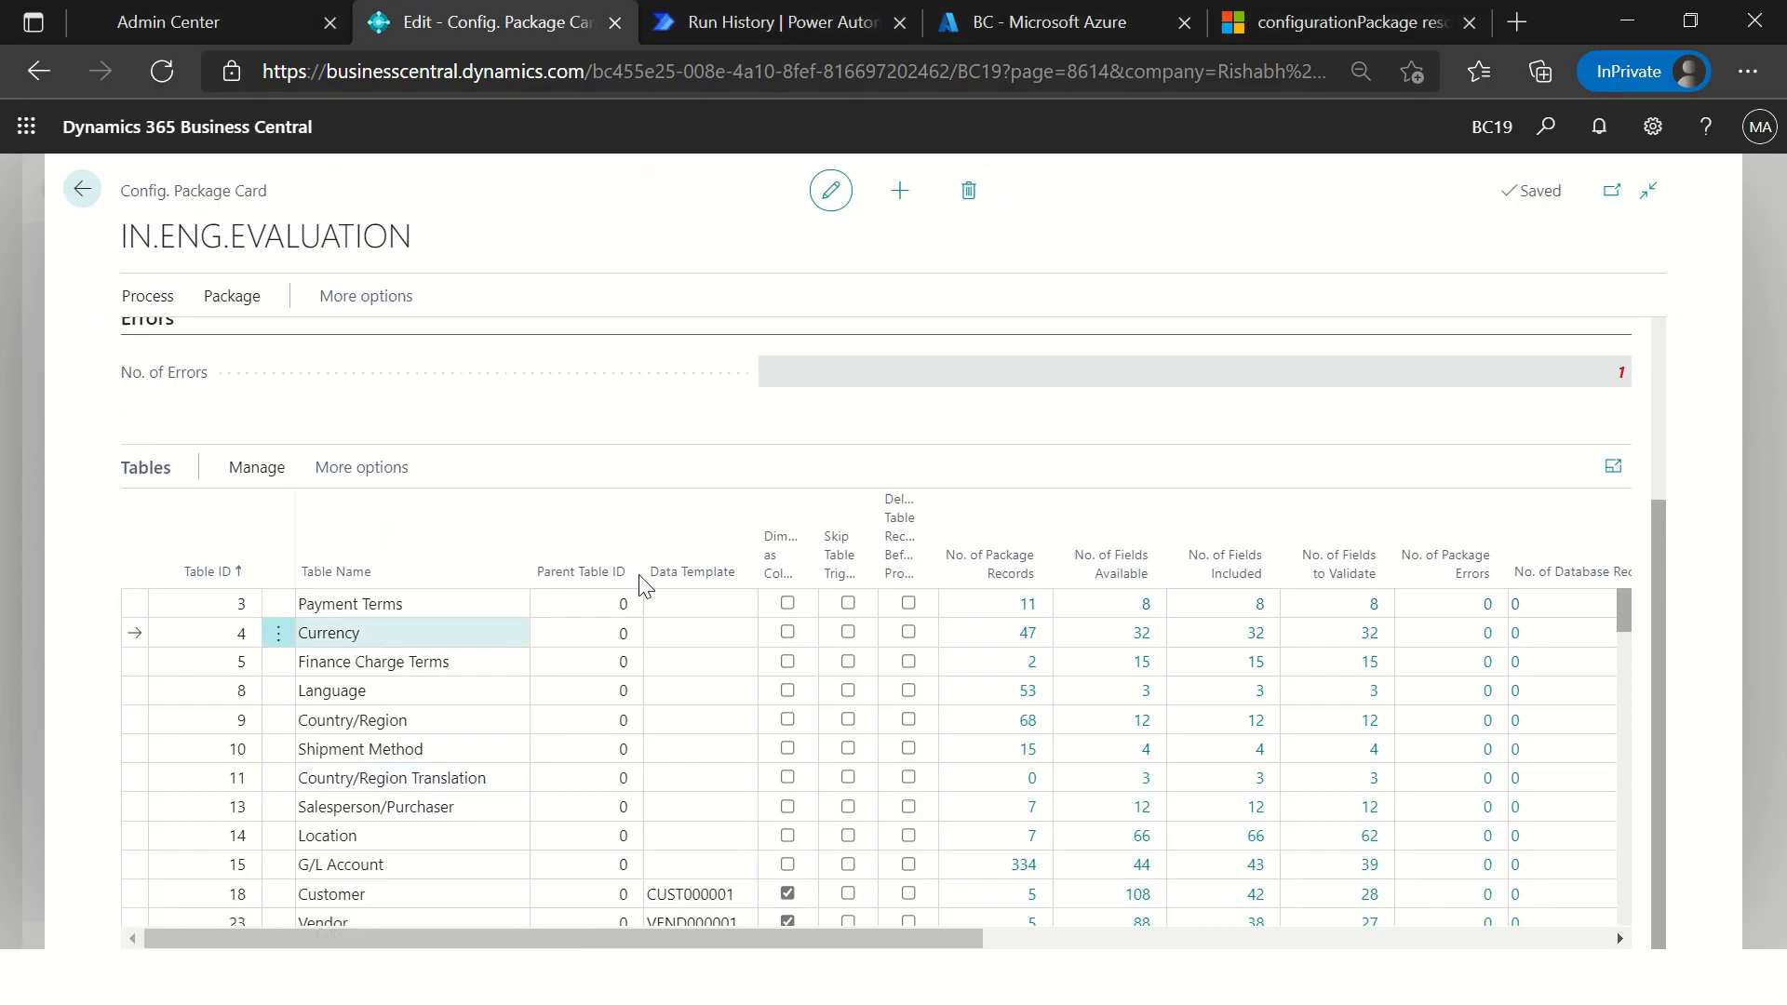
scroll(1140, 402, "up", 3)
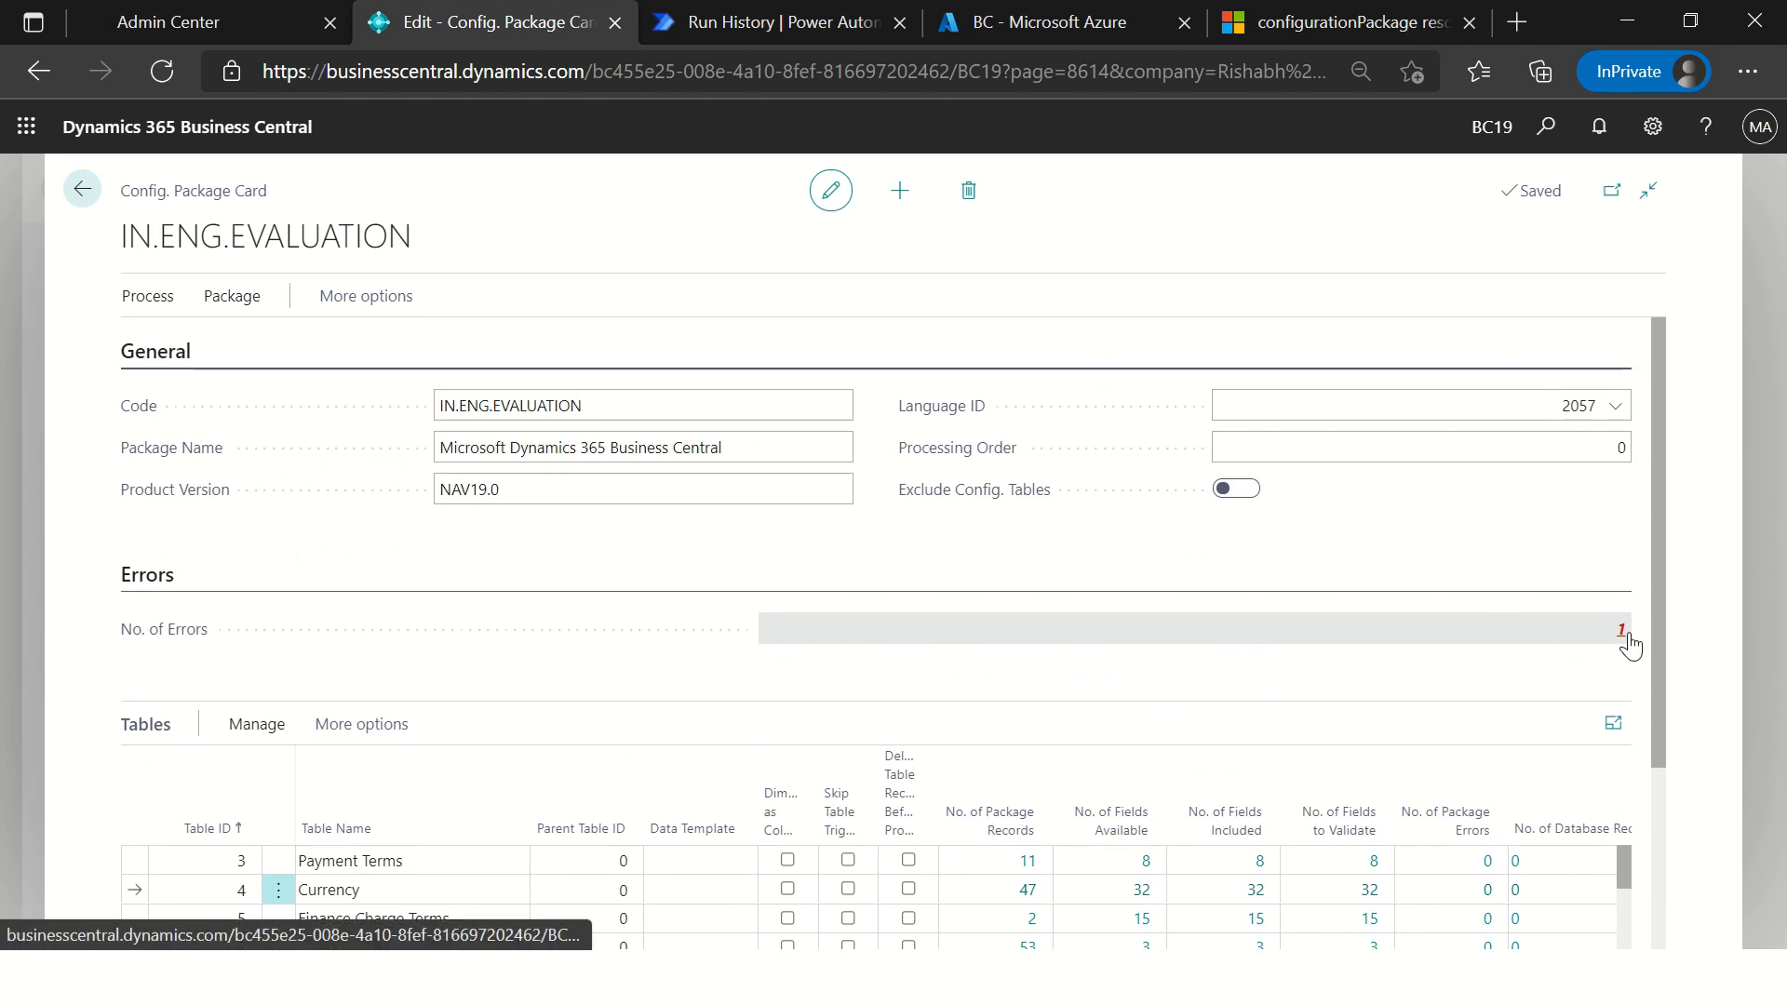
scroll(1625, 638, "up", 1)
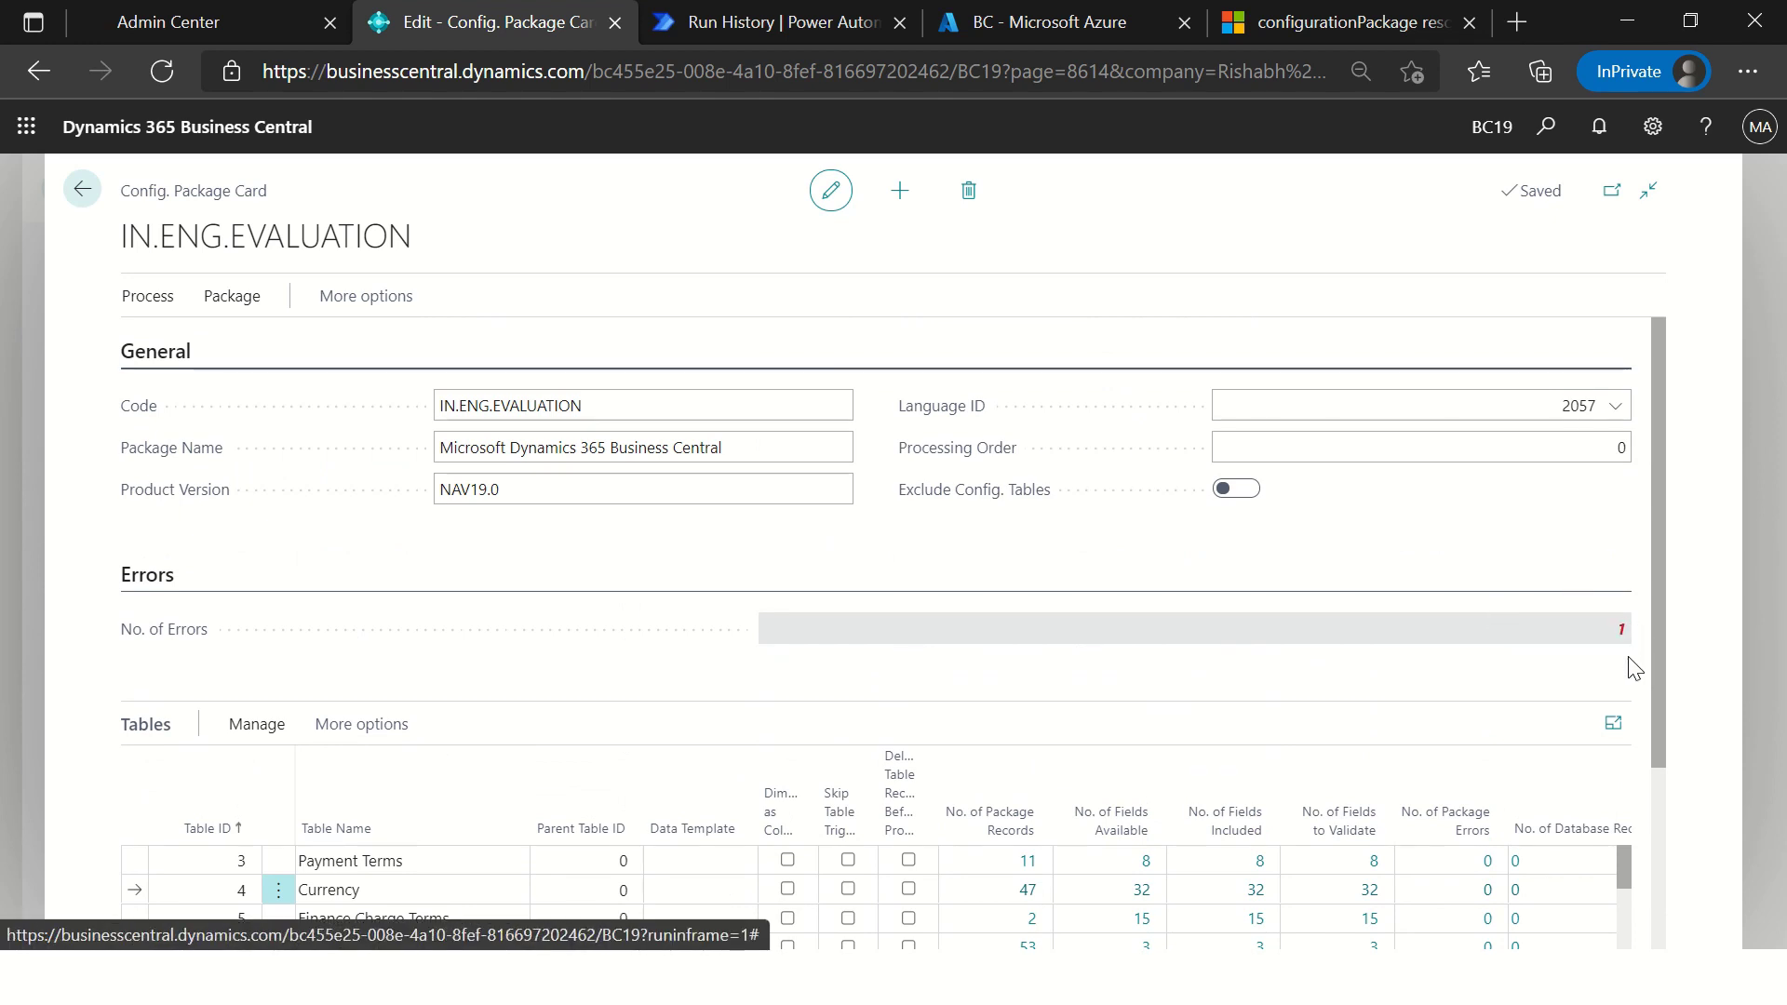
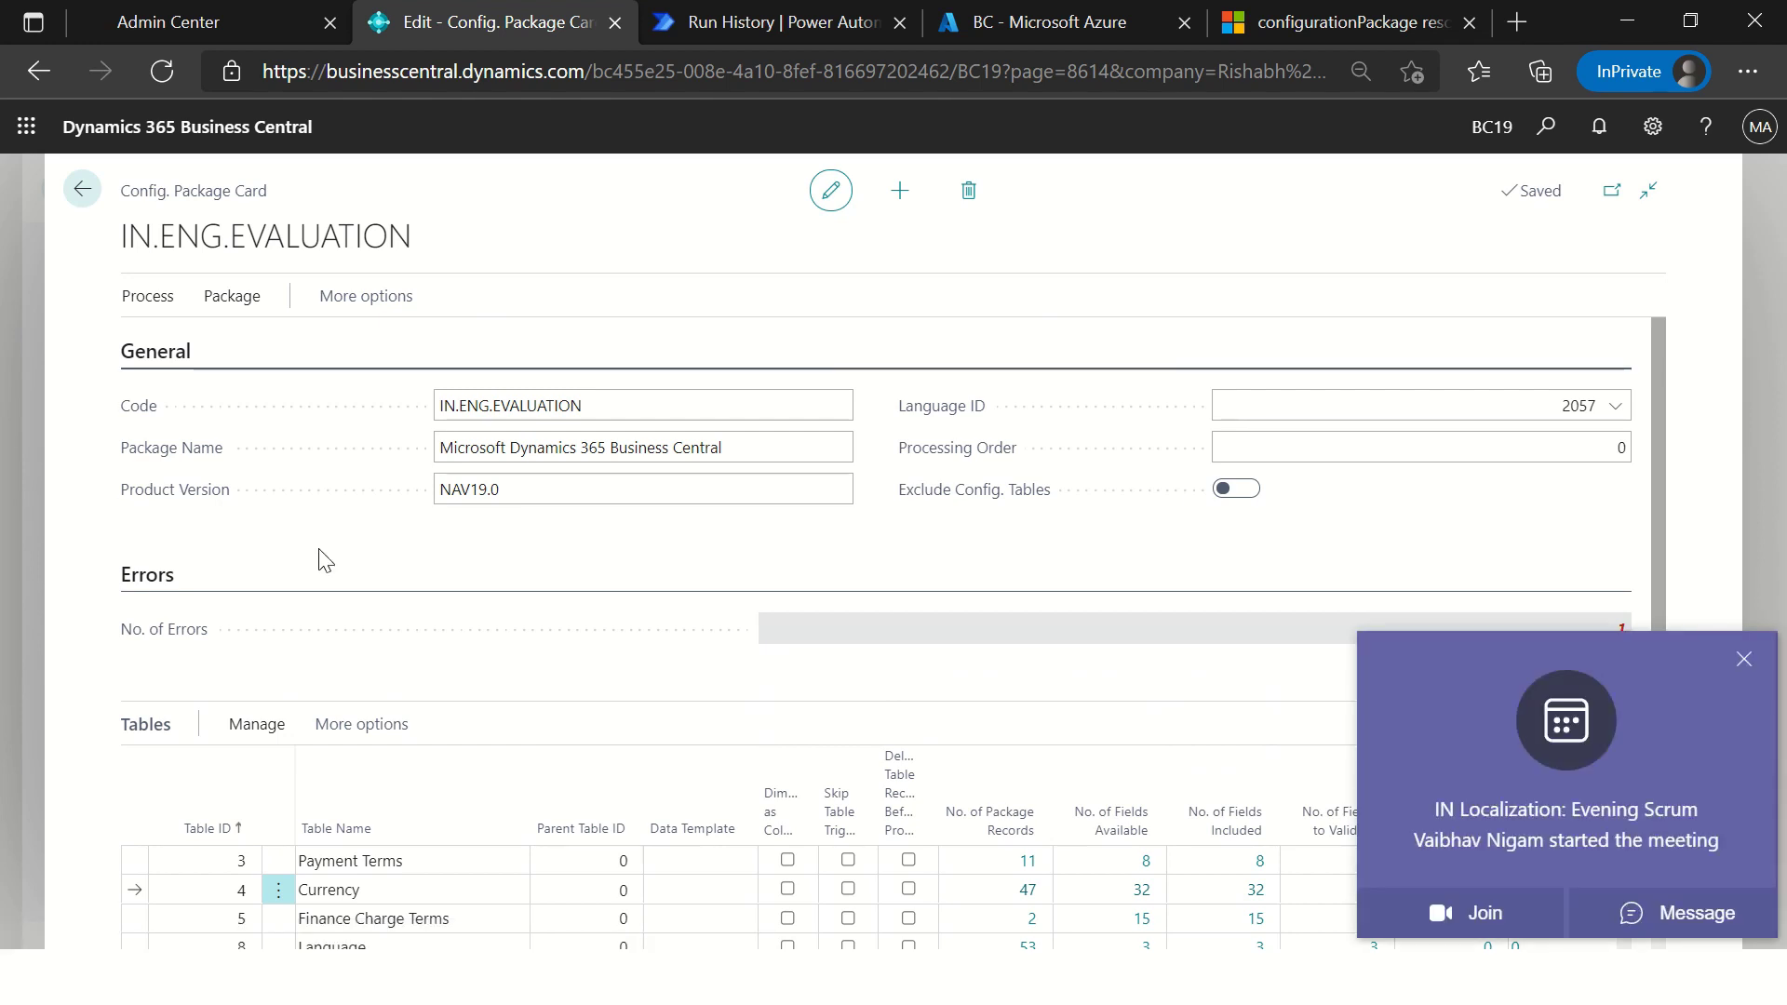
left_click(1744, 659)
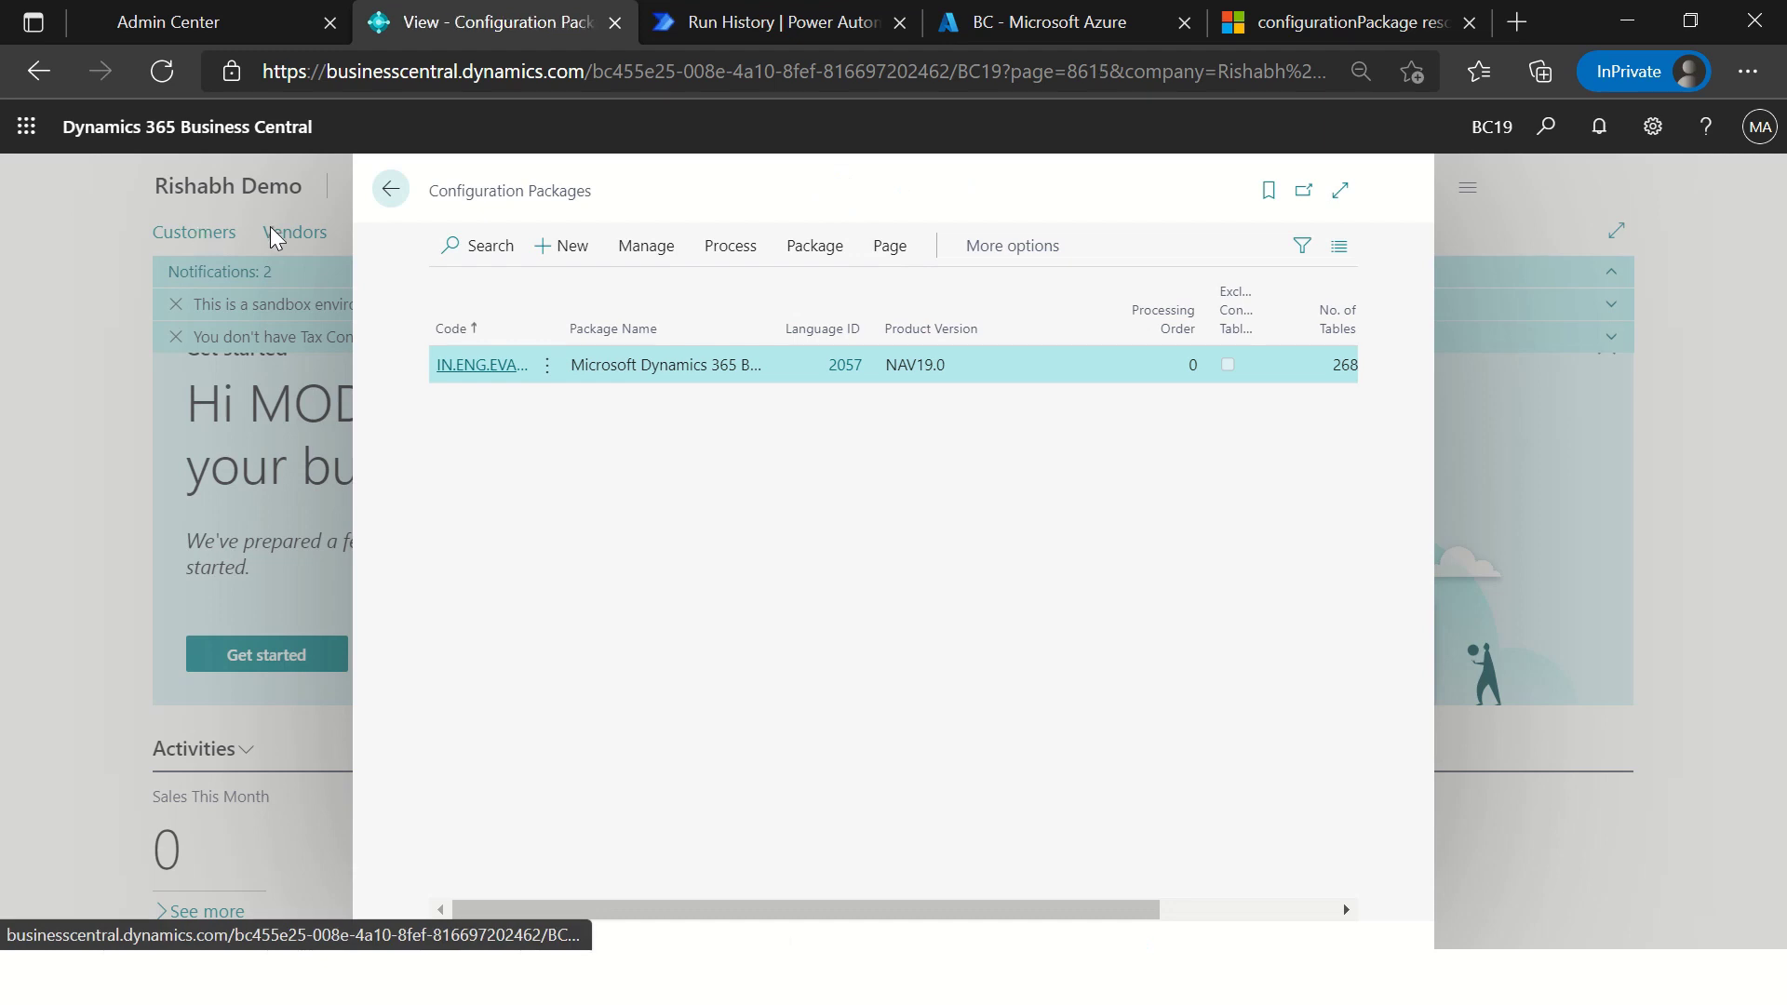
left_click(390, 191)
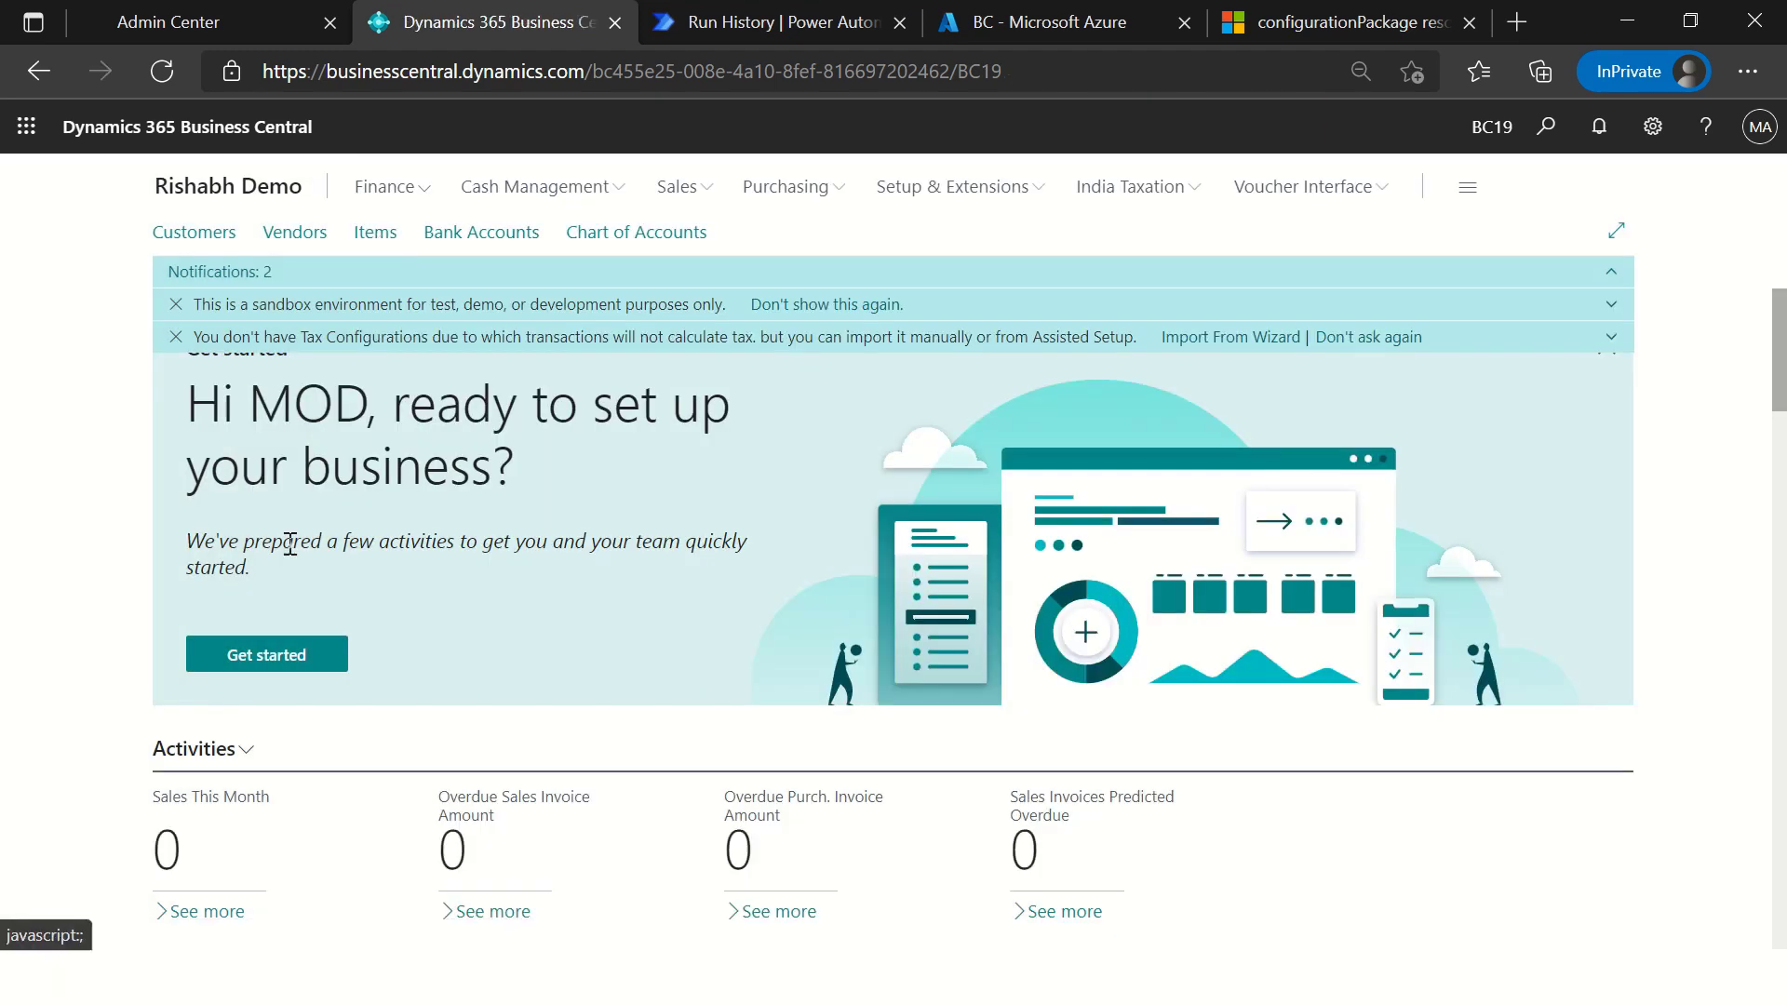
Step: Search for "Payment", inspect the Payment Terms list for applied records, and close it
left_click(1546, 126)
type("Cus")
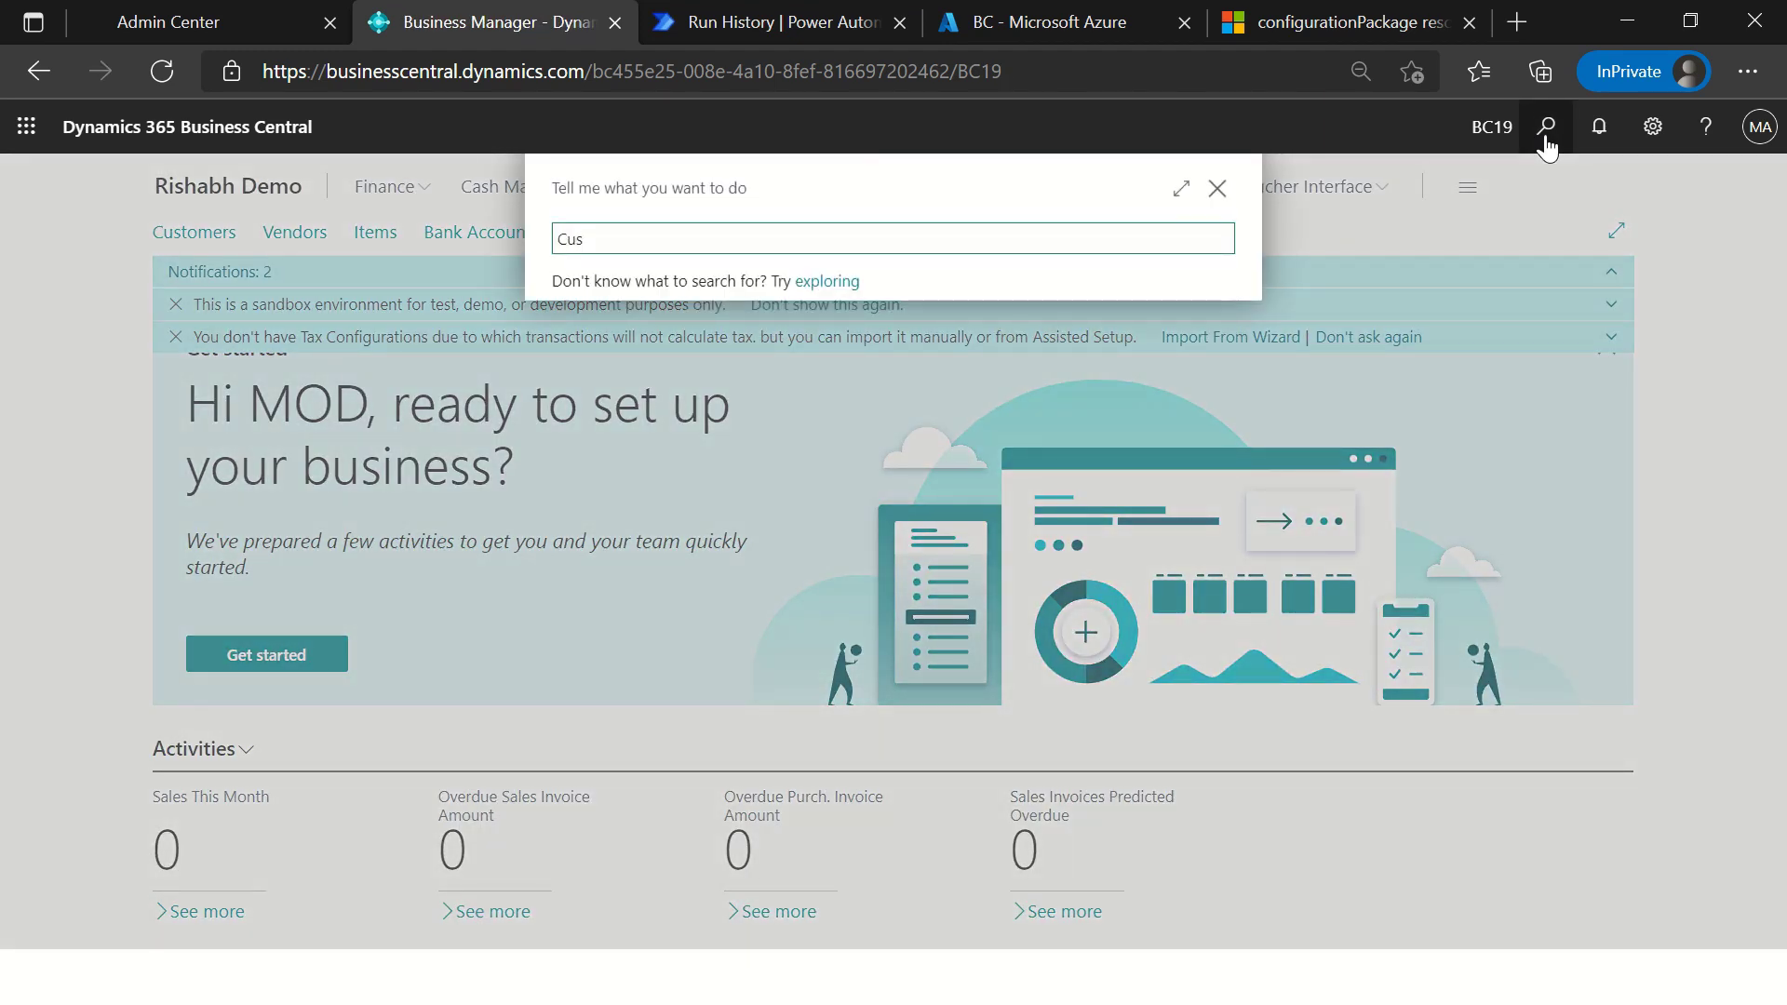
key("ctrl+a")
type("Pay")
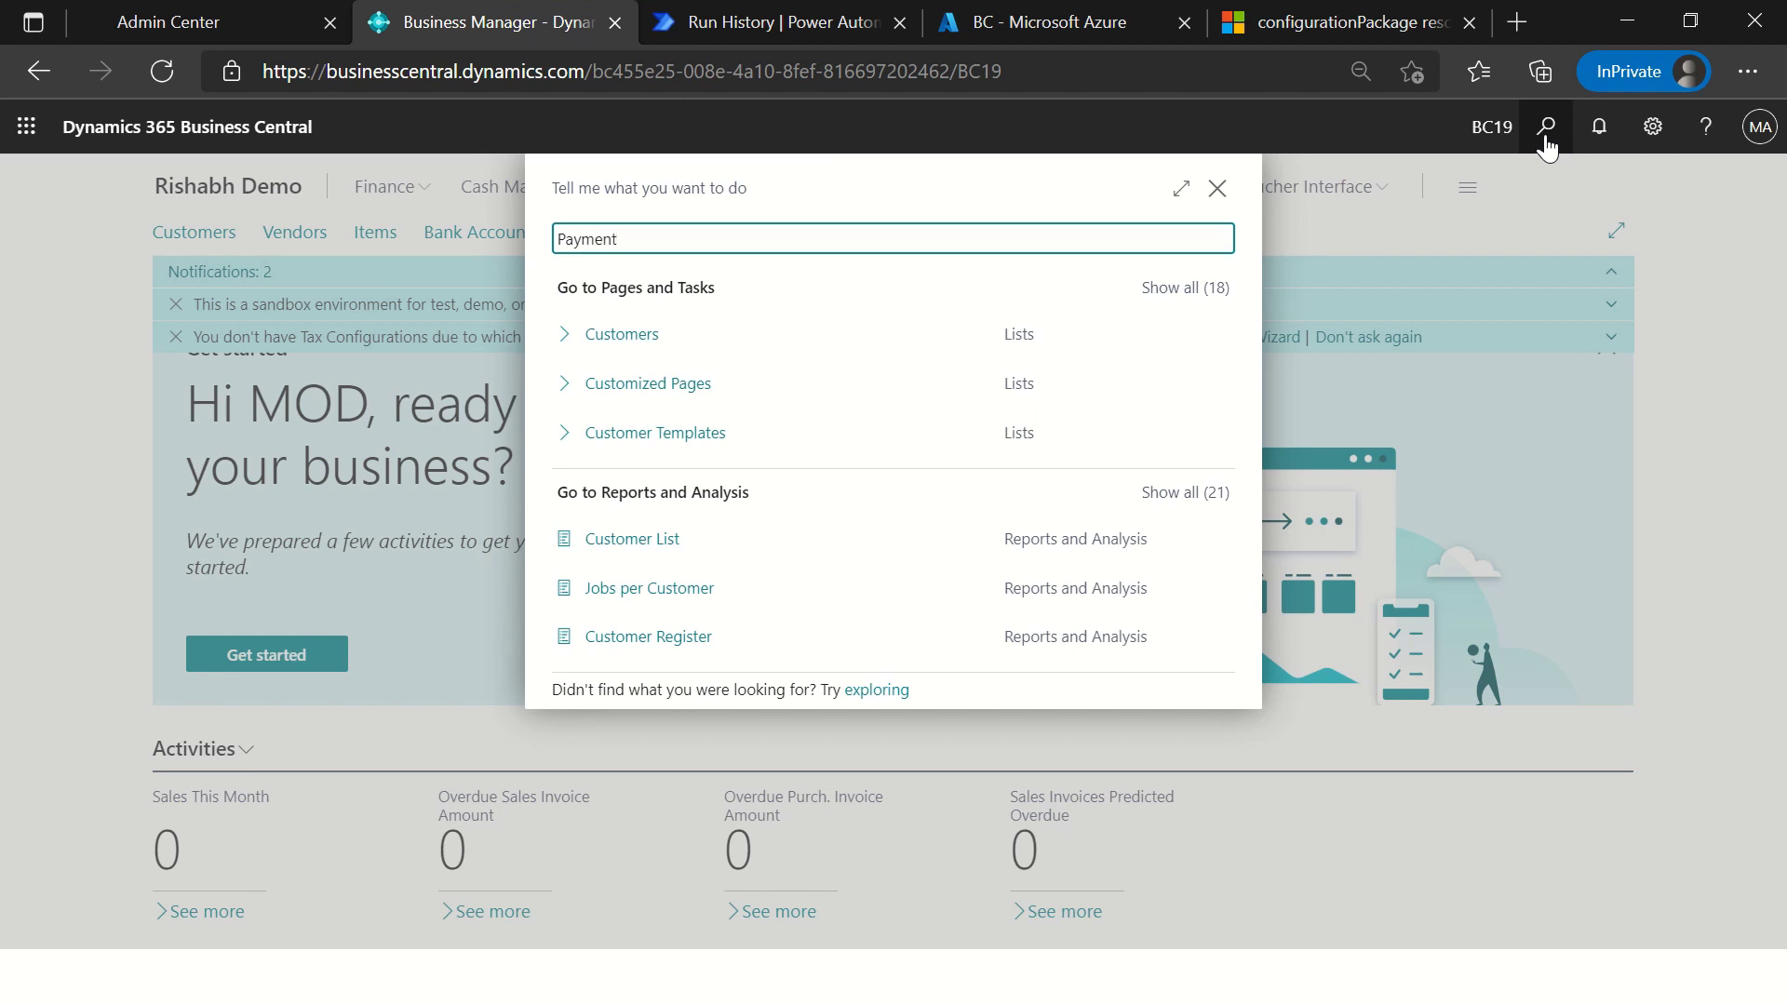
type("ment")
key("Return")
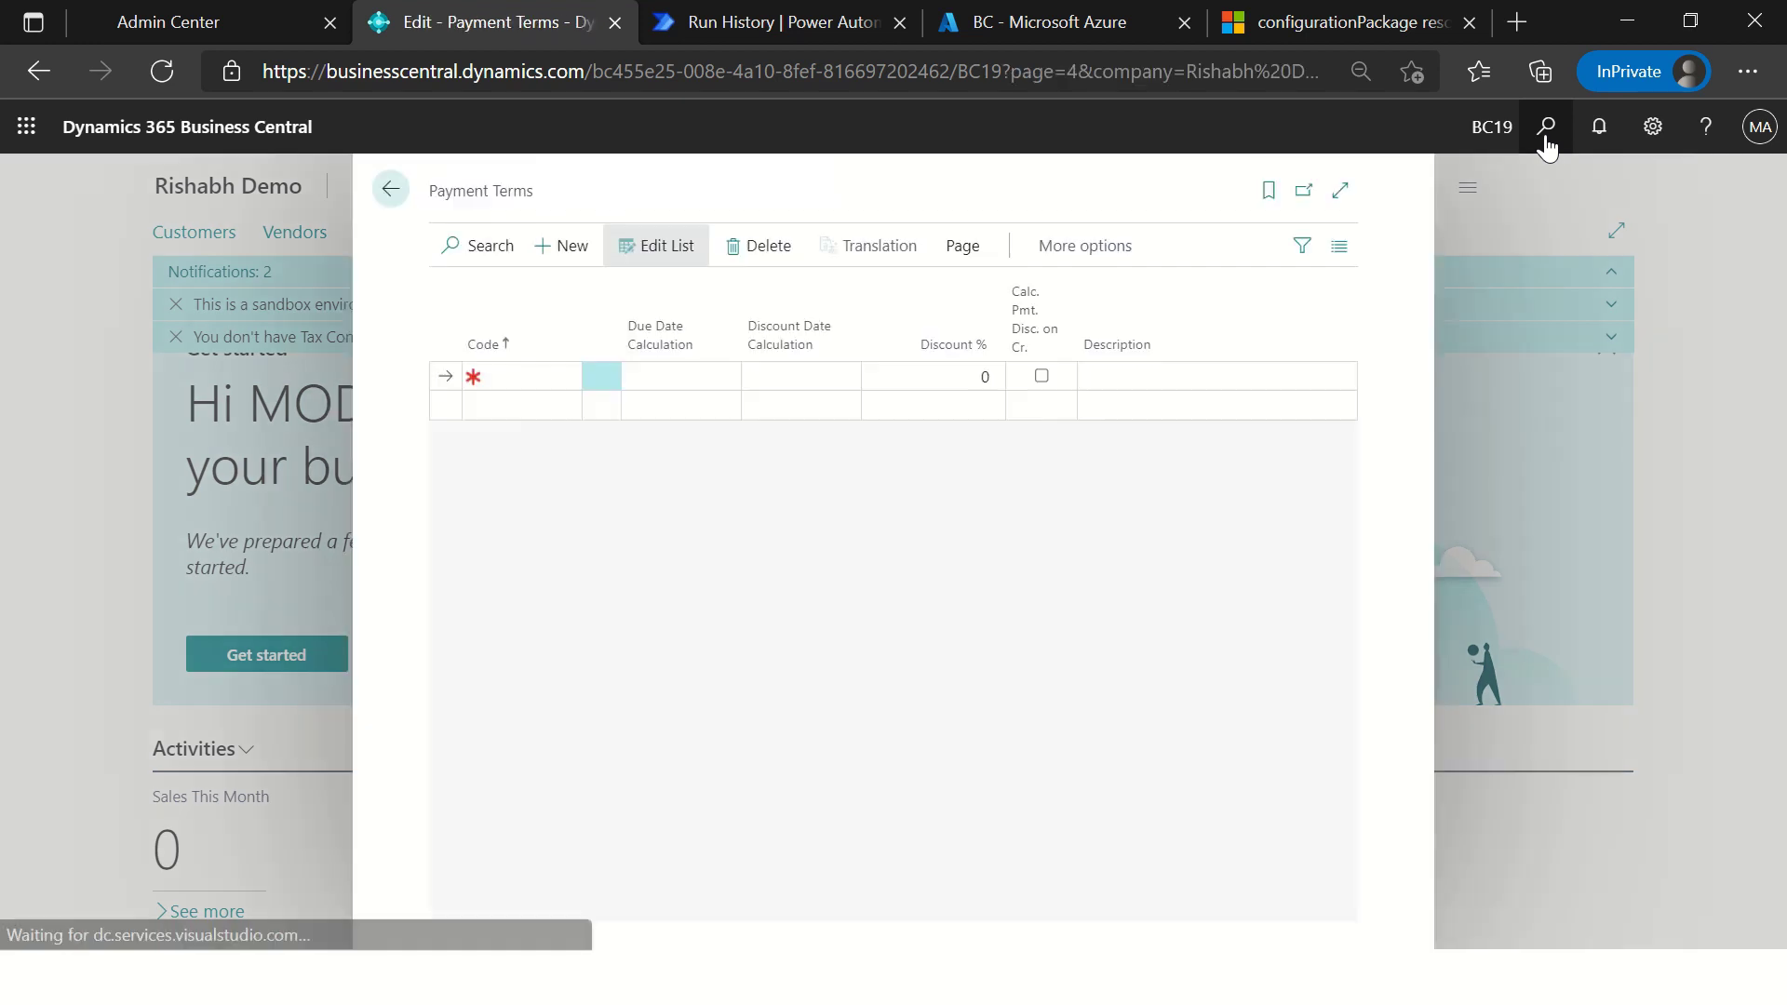
key("Escape")
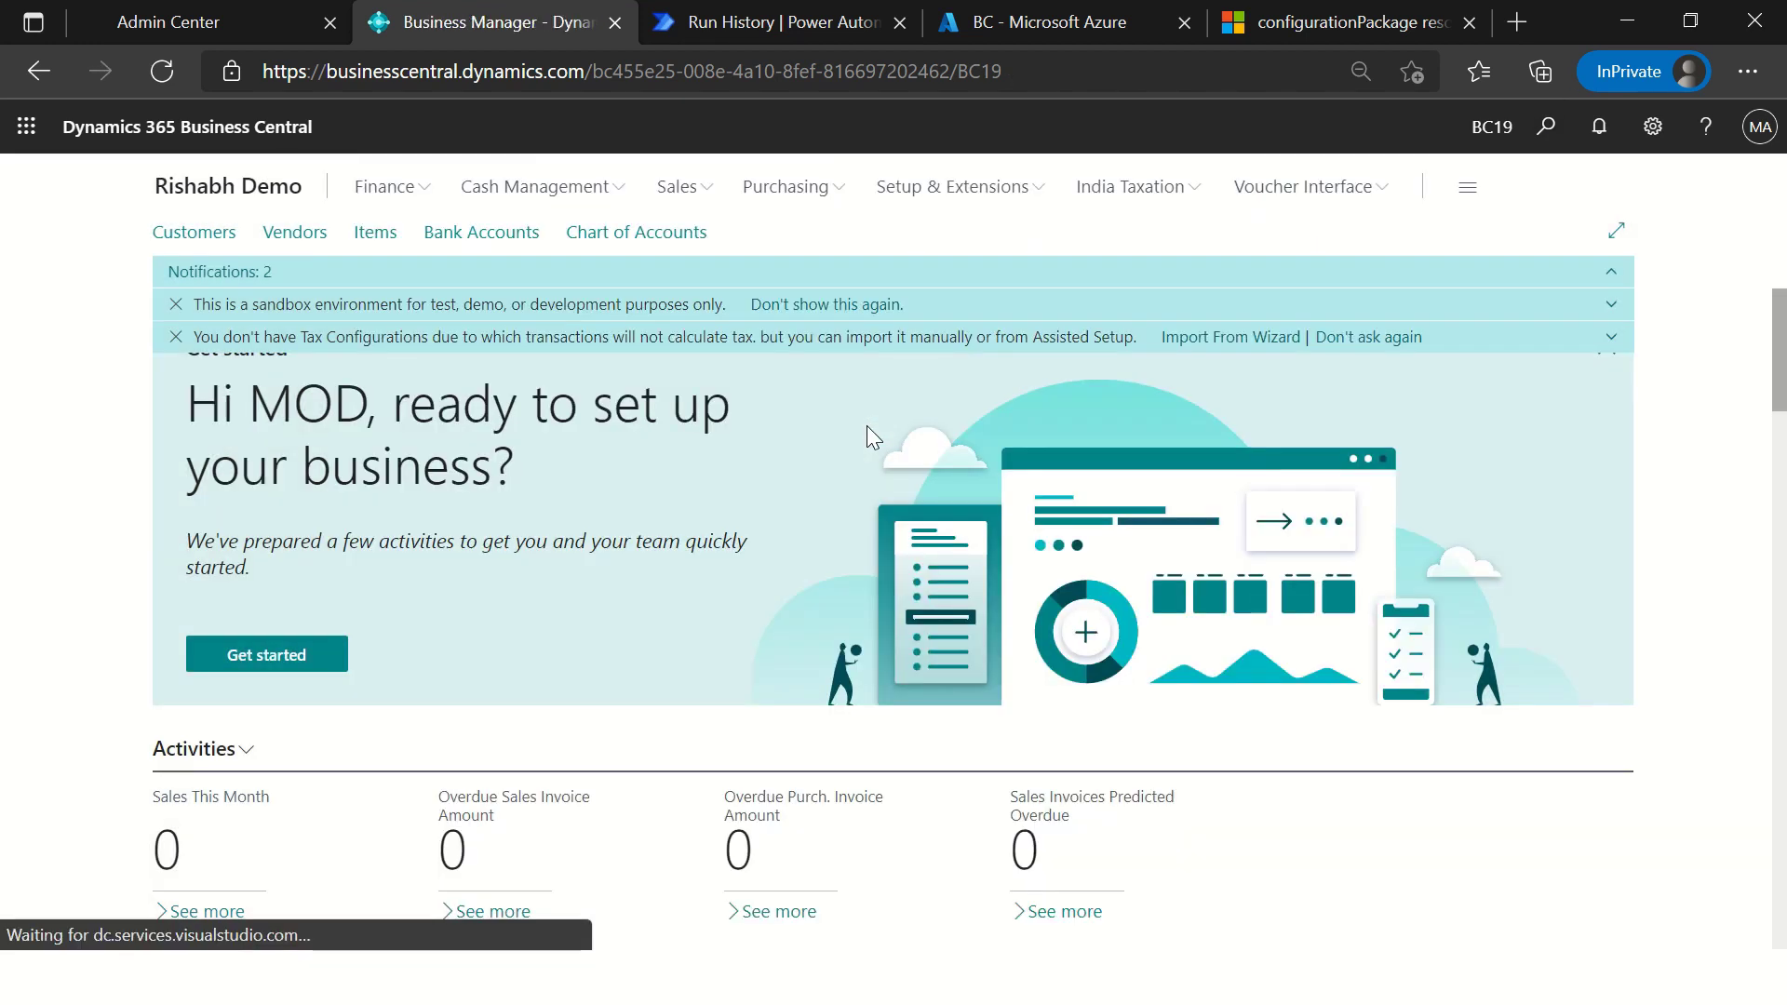
Step: Find the Configuration Packages list with a "configuration pack" search and reopen the IN.ENG.EVALUATION package card
left_click(1547, 140)
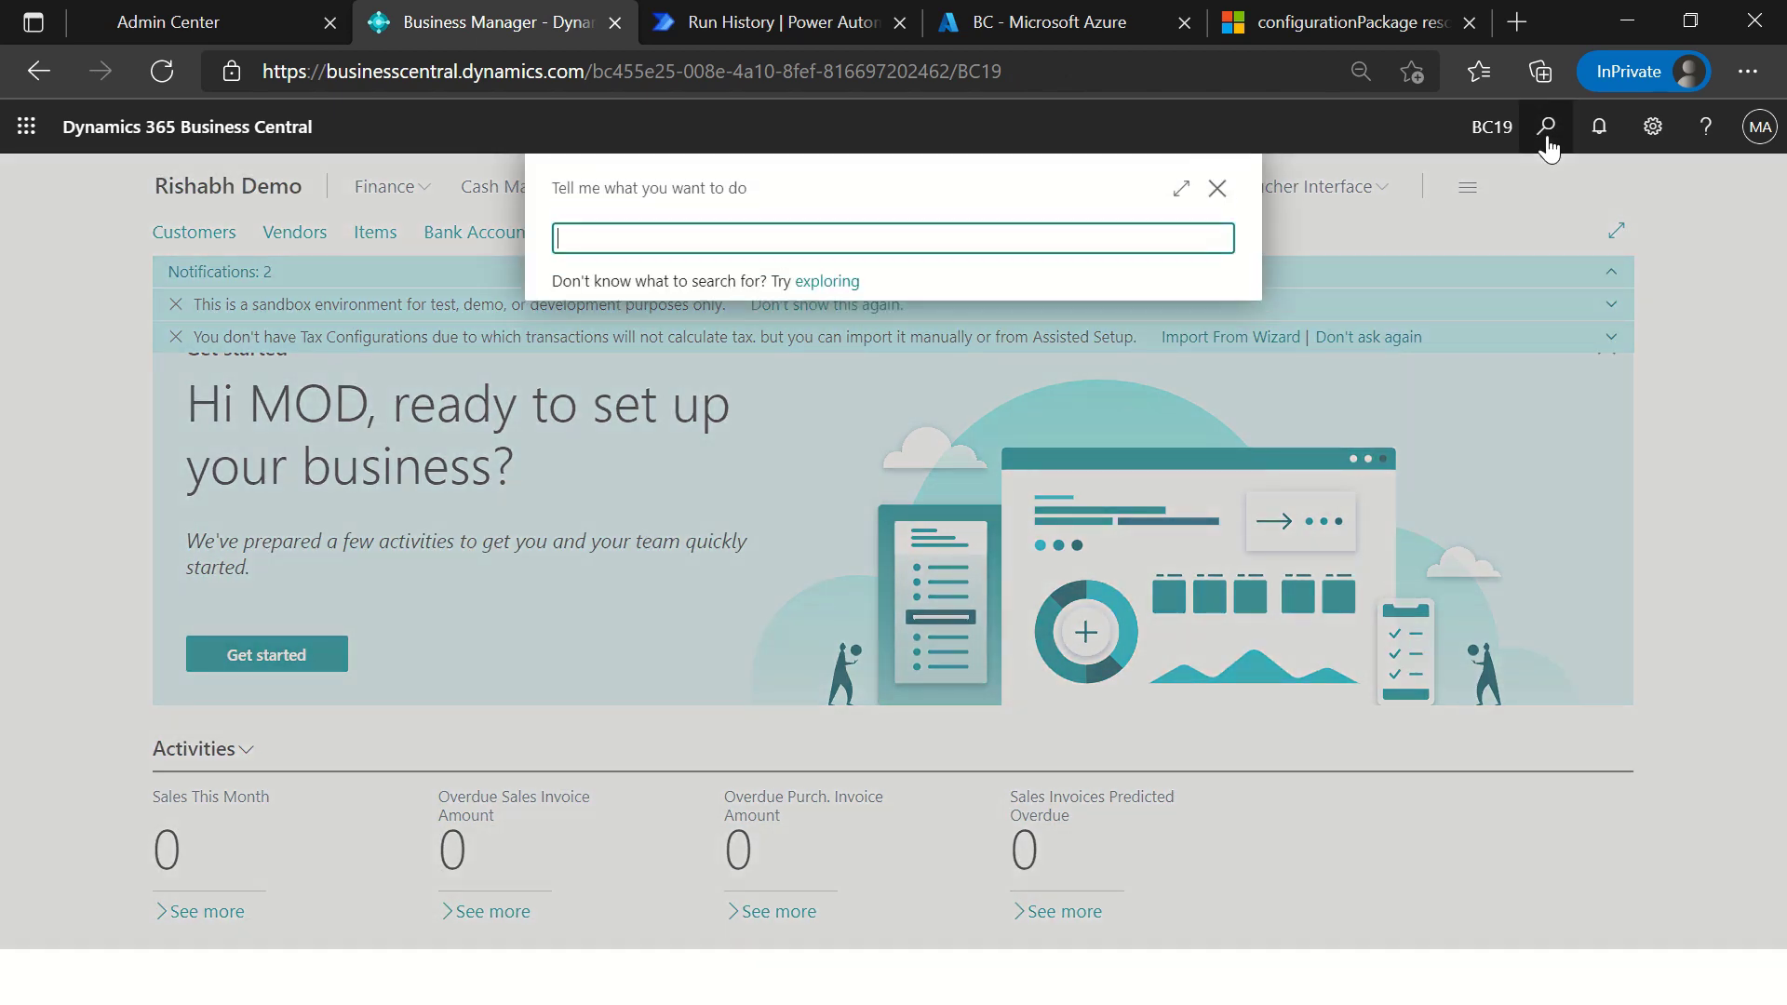
left_click(1217, 187)
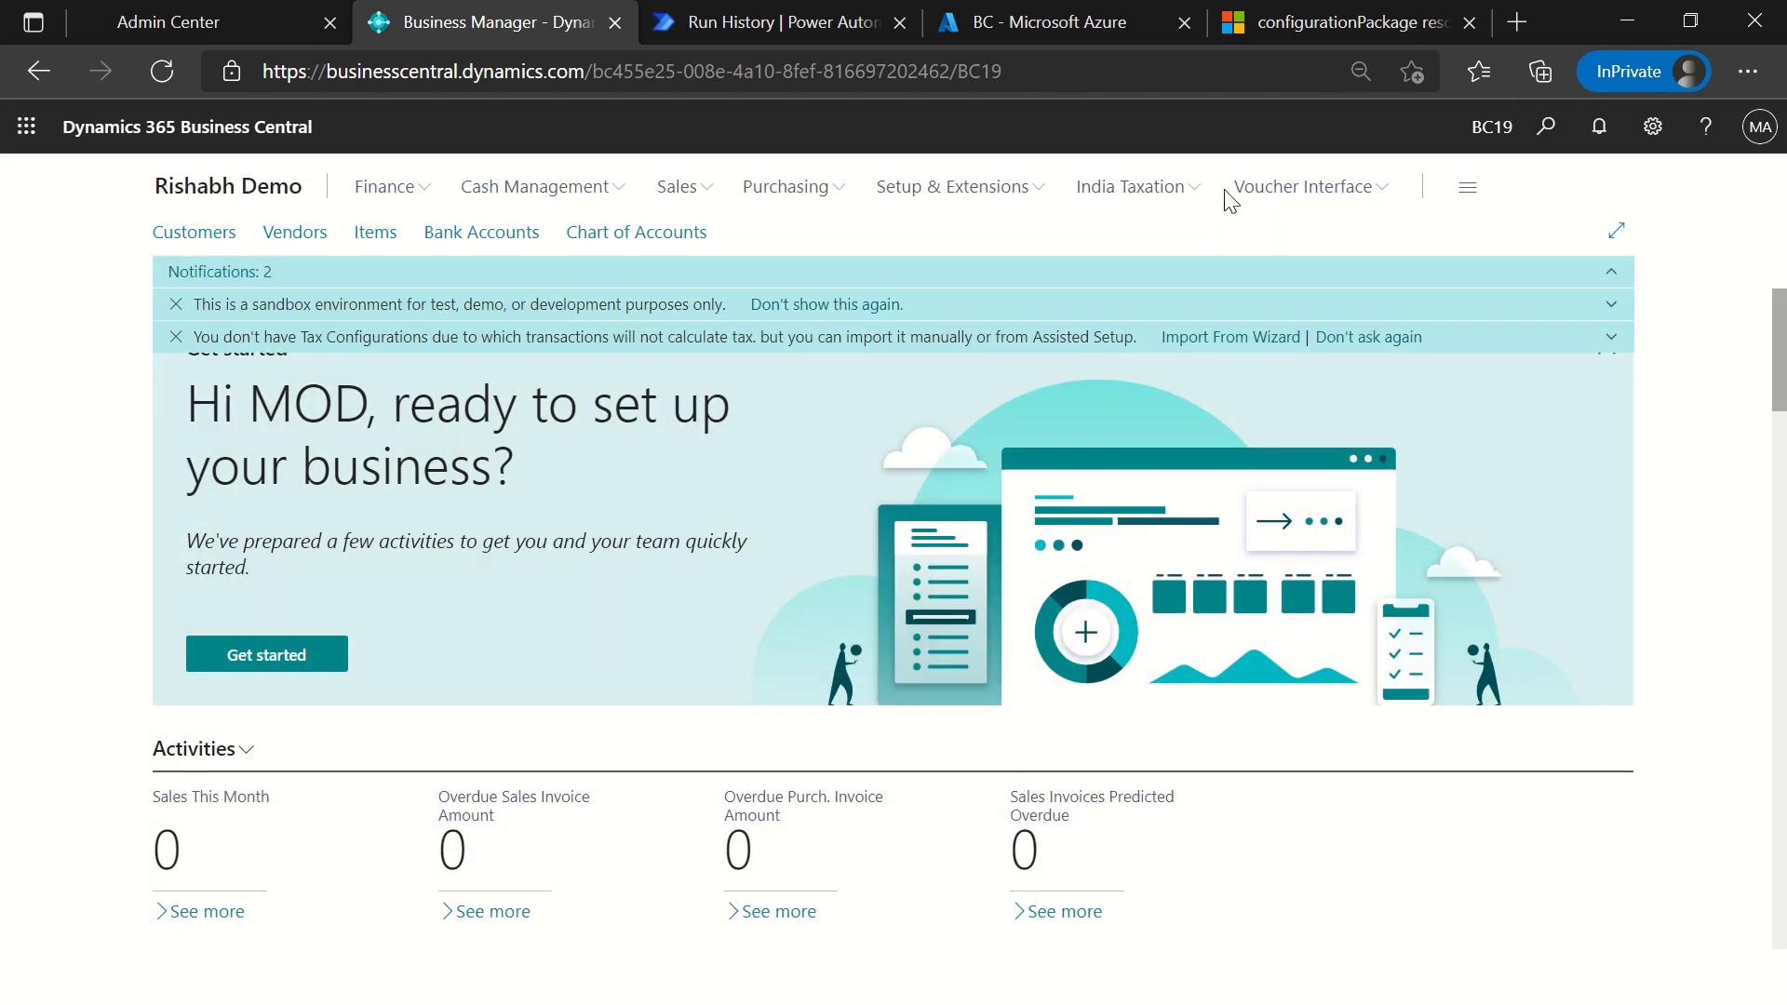
left_click(1547, 140)
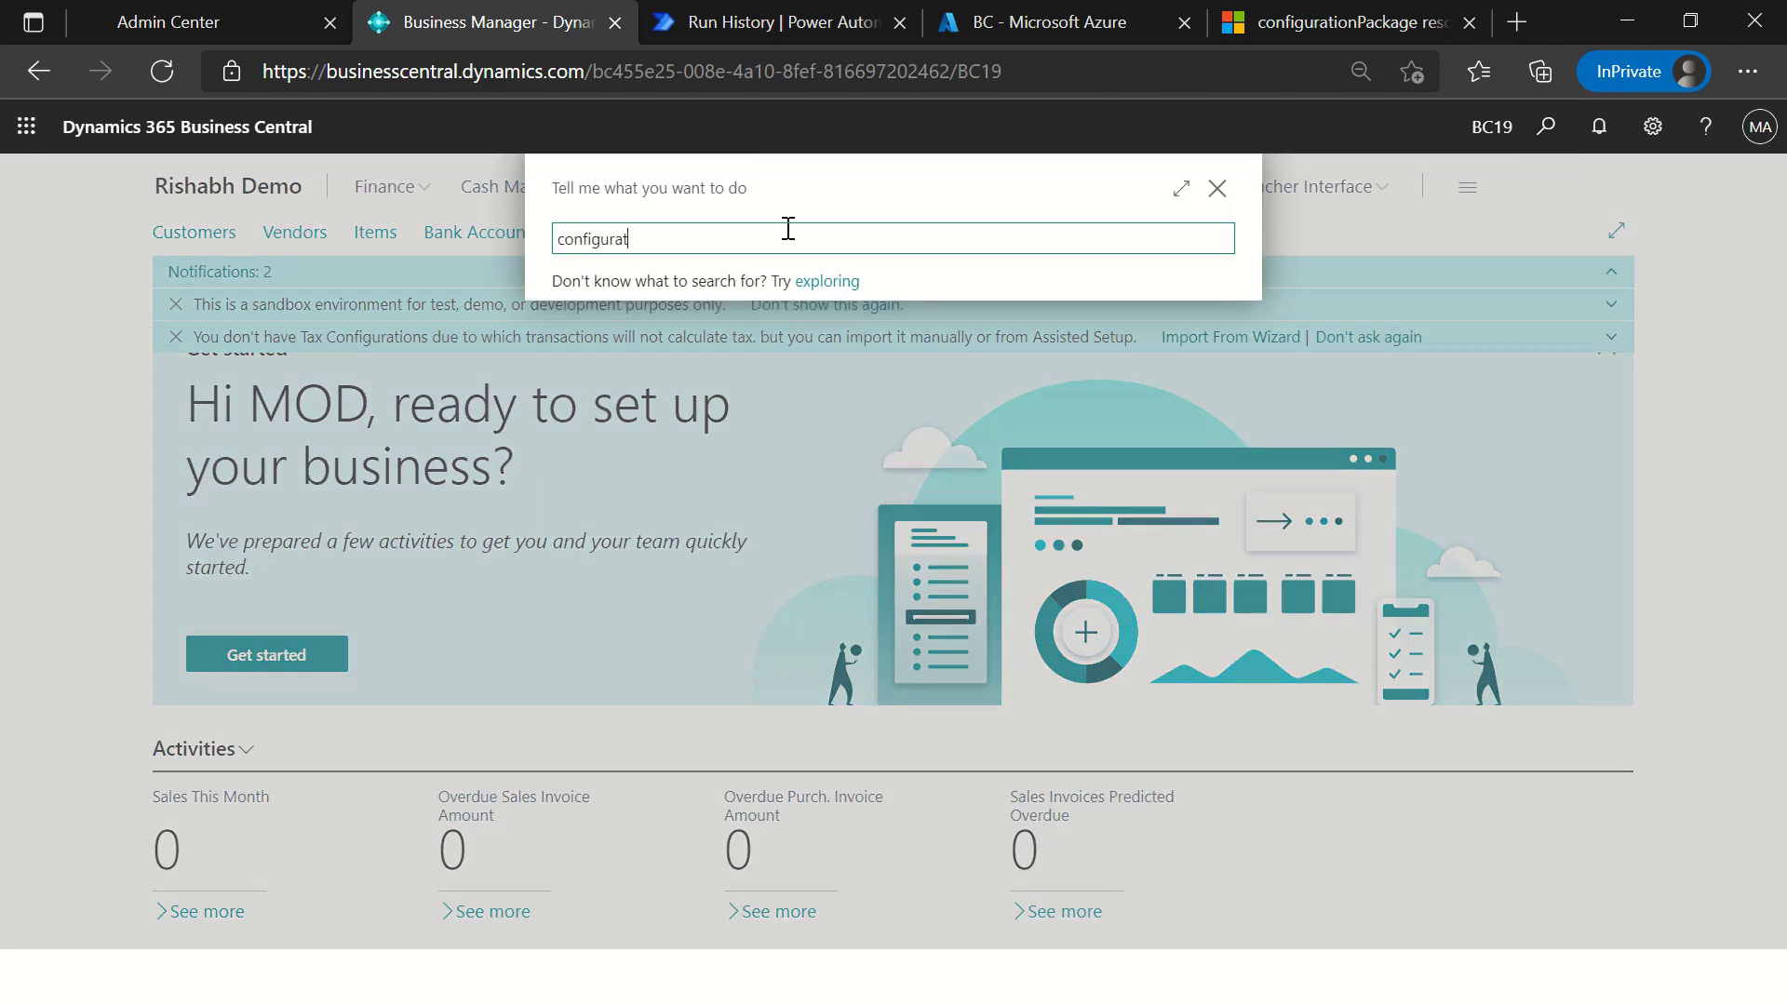
type("configuration pack")
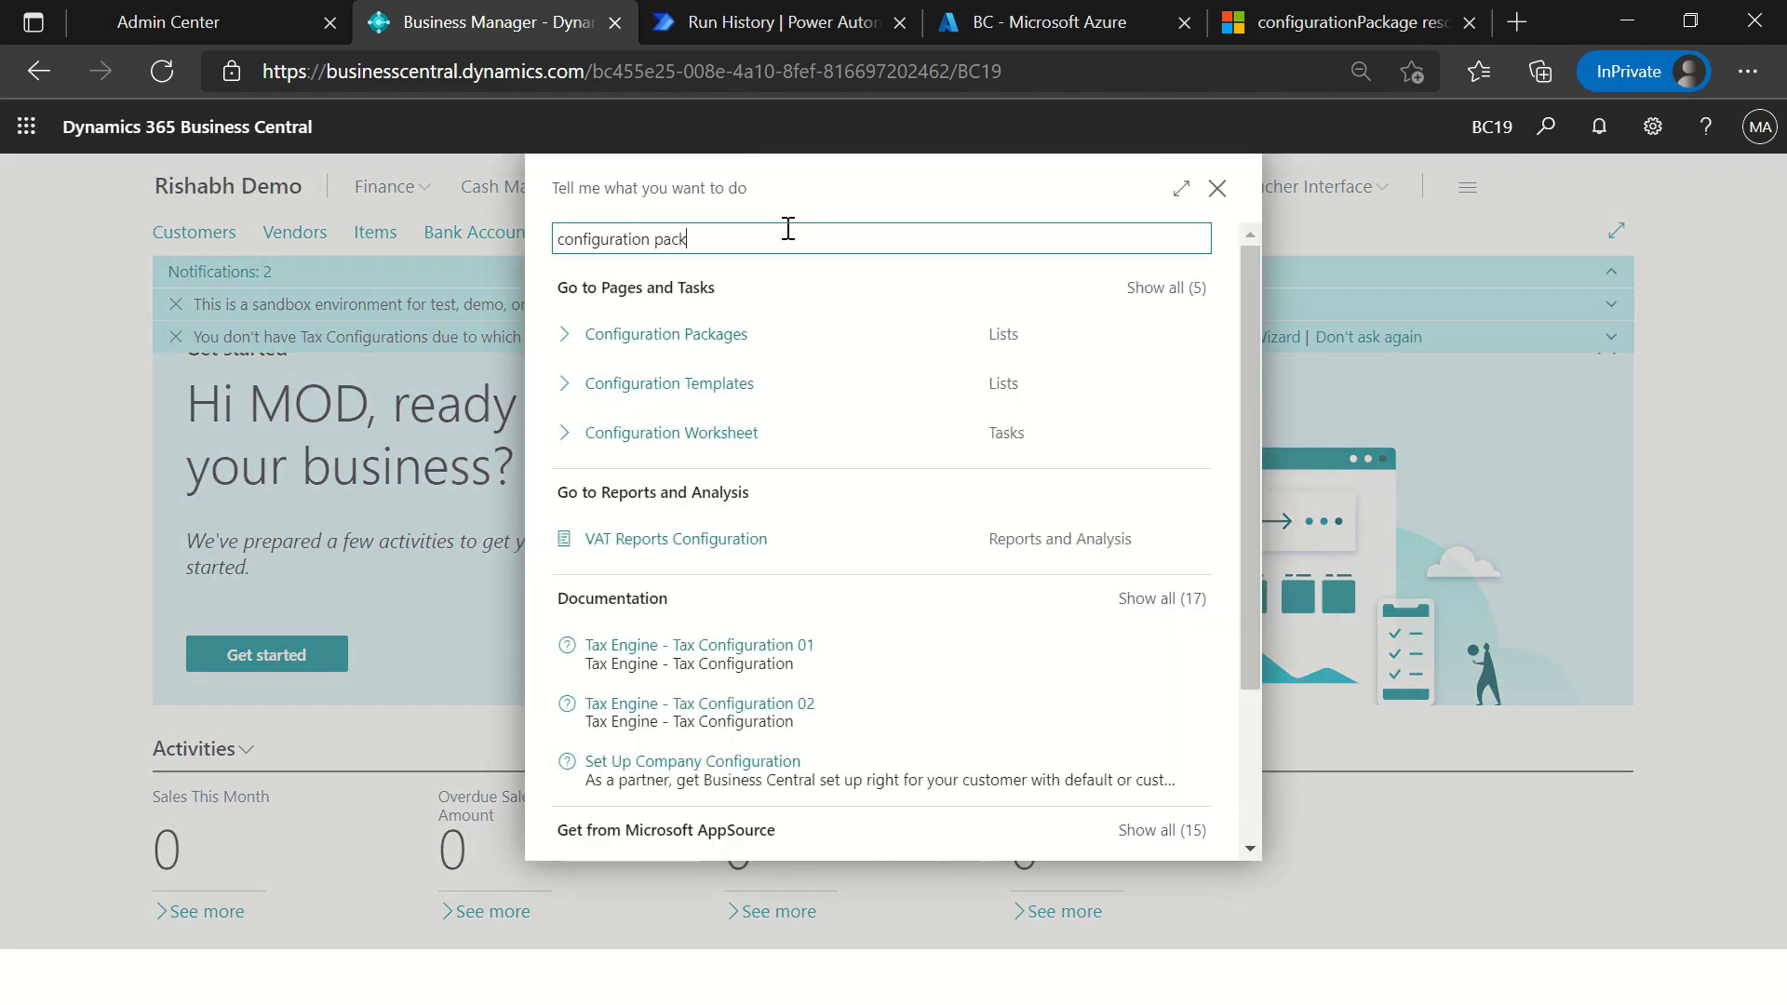
left_click(756, 335)
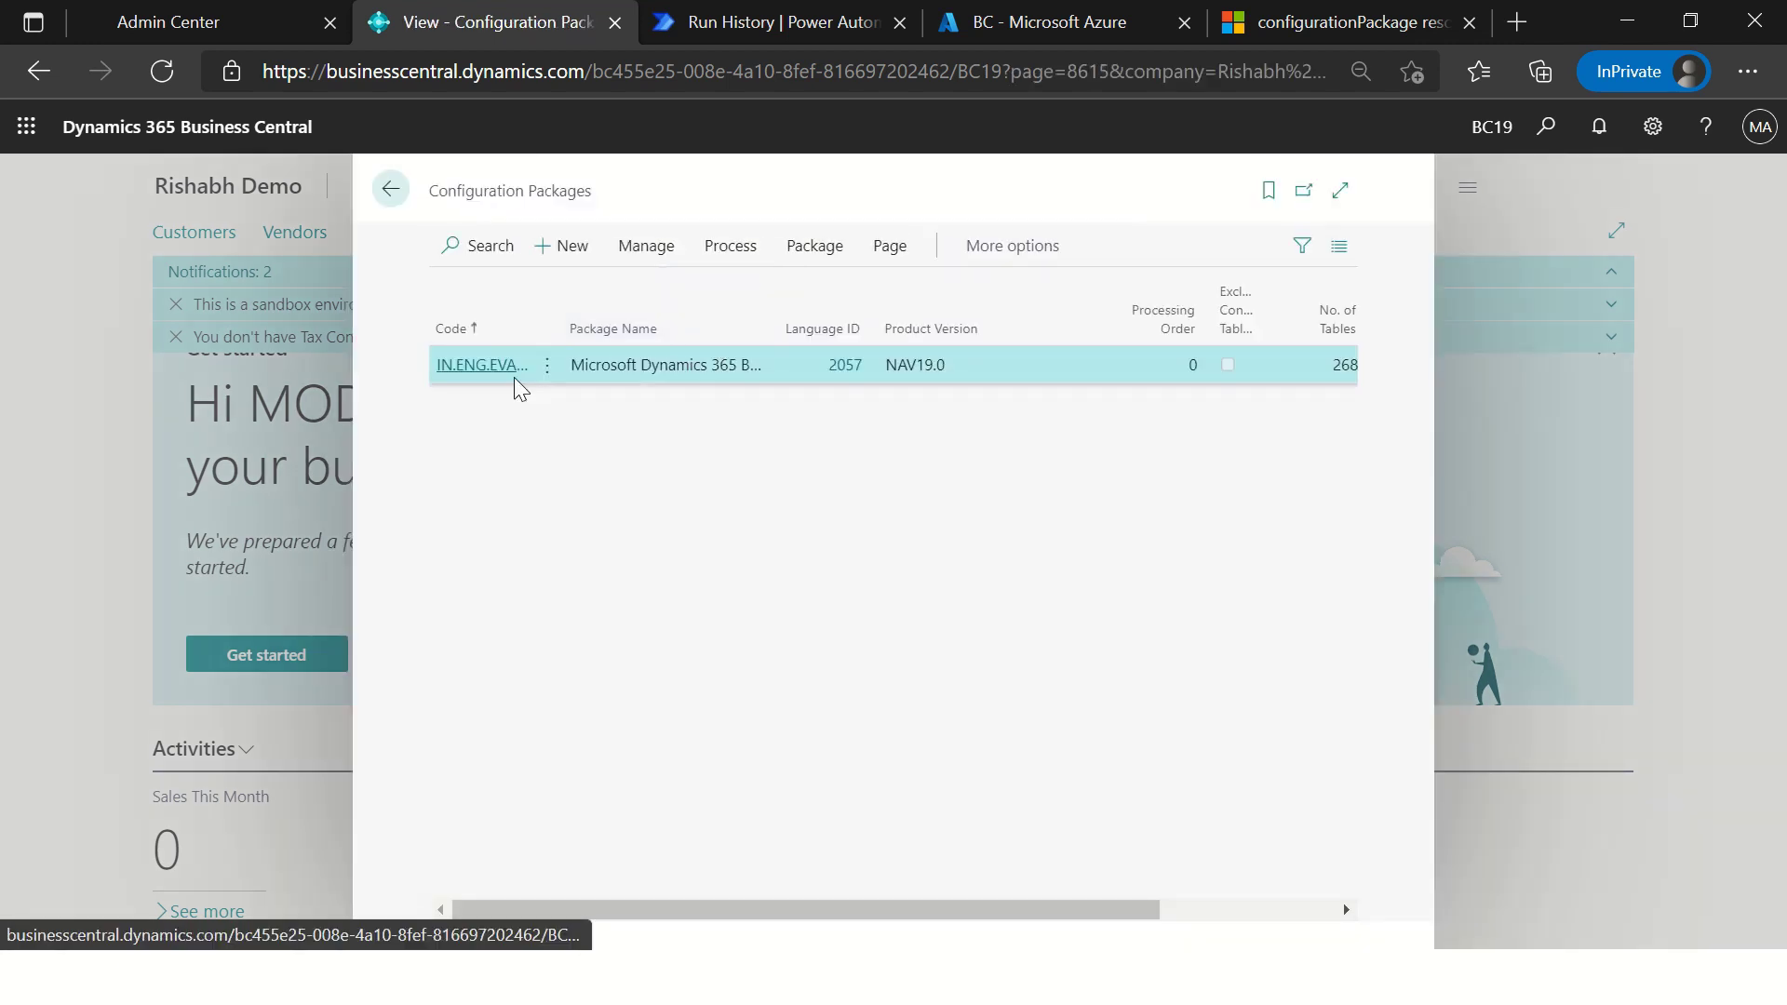
left_click(484, 369)
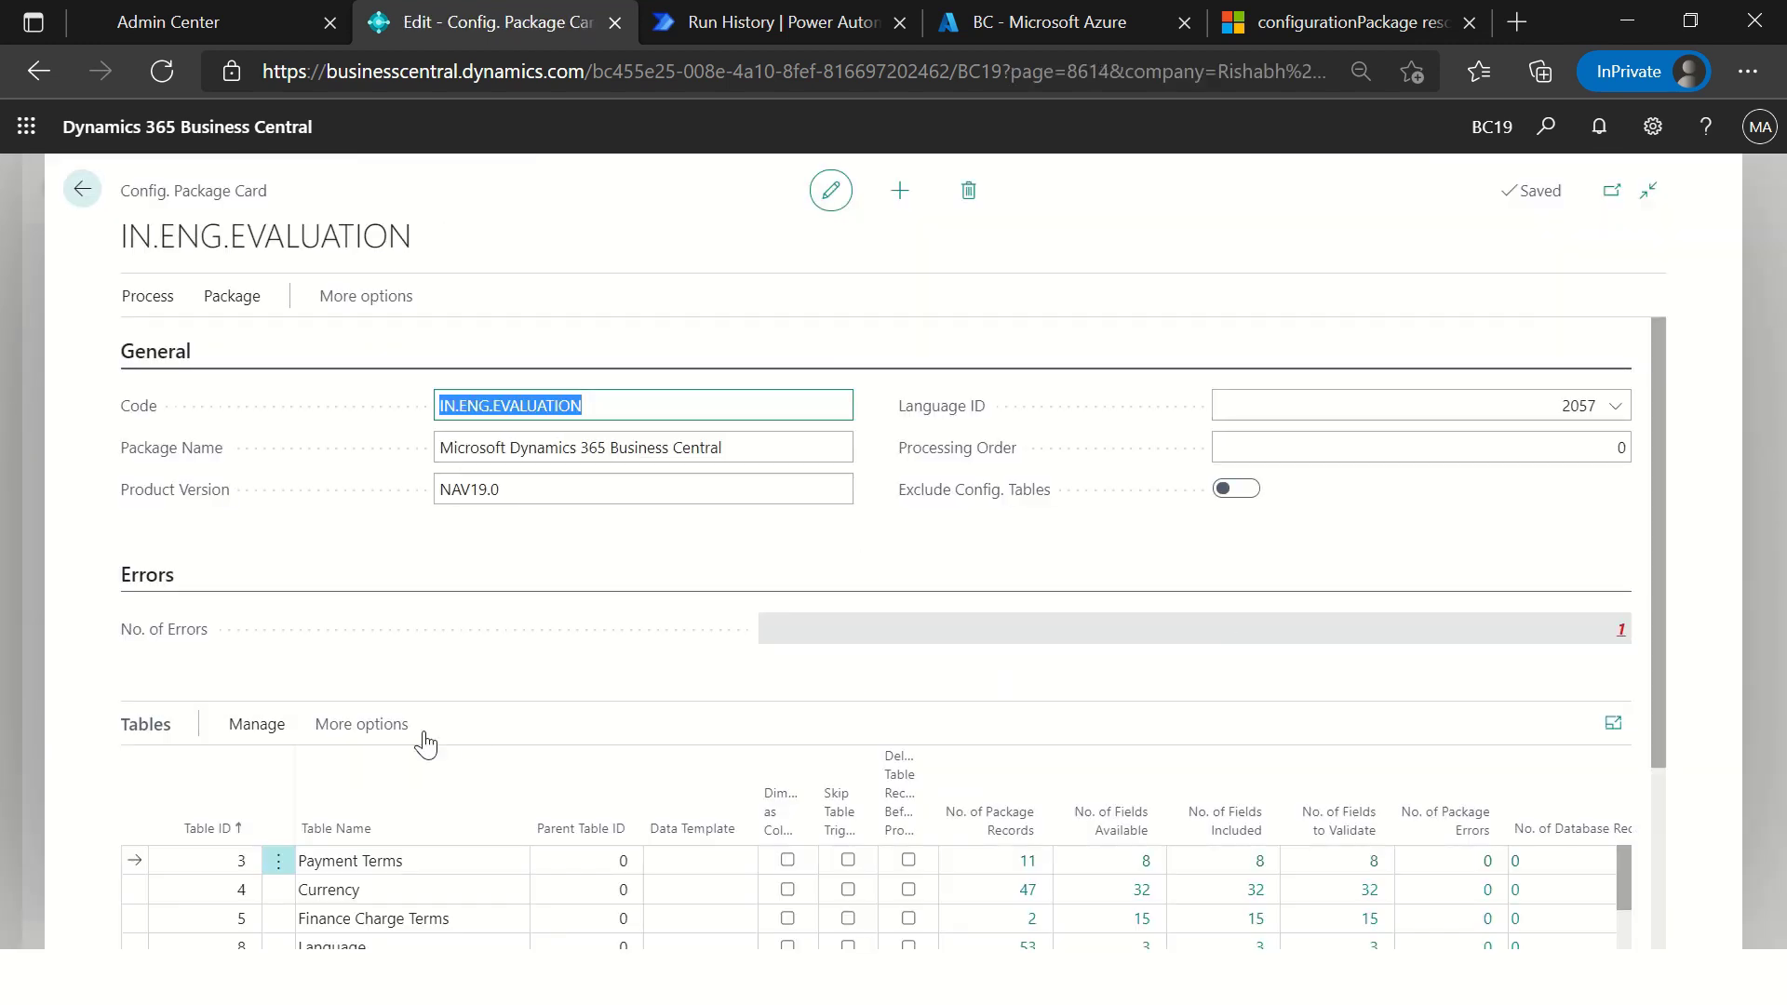
Step: Examine the package's table list, comparing the package record and database record counts of each table
scroll(586, 782, "down", 2)
scroll(586, 777, "down", 1)
scroll(587, 777, "down", 4)
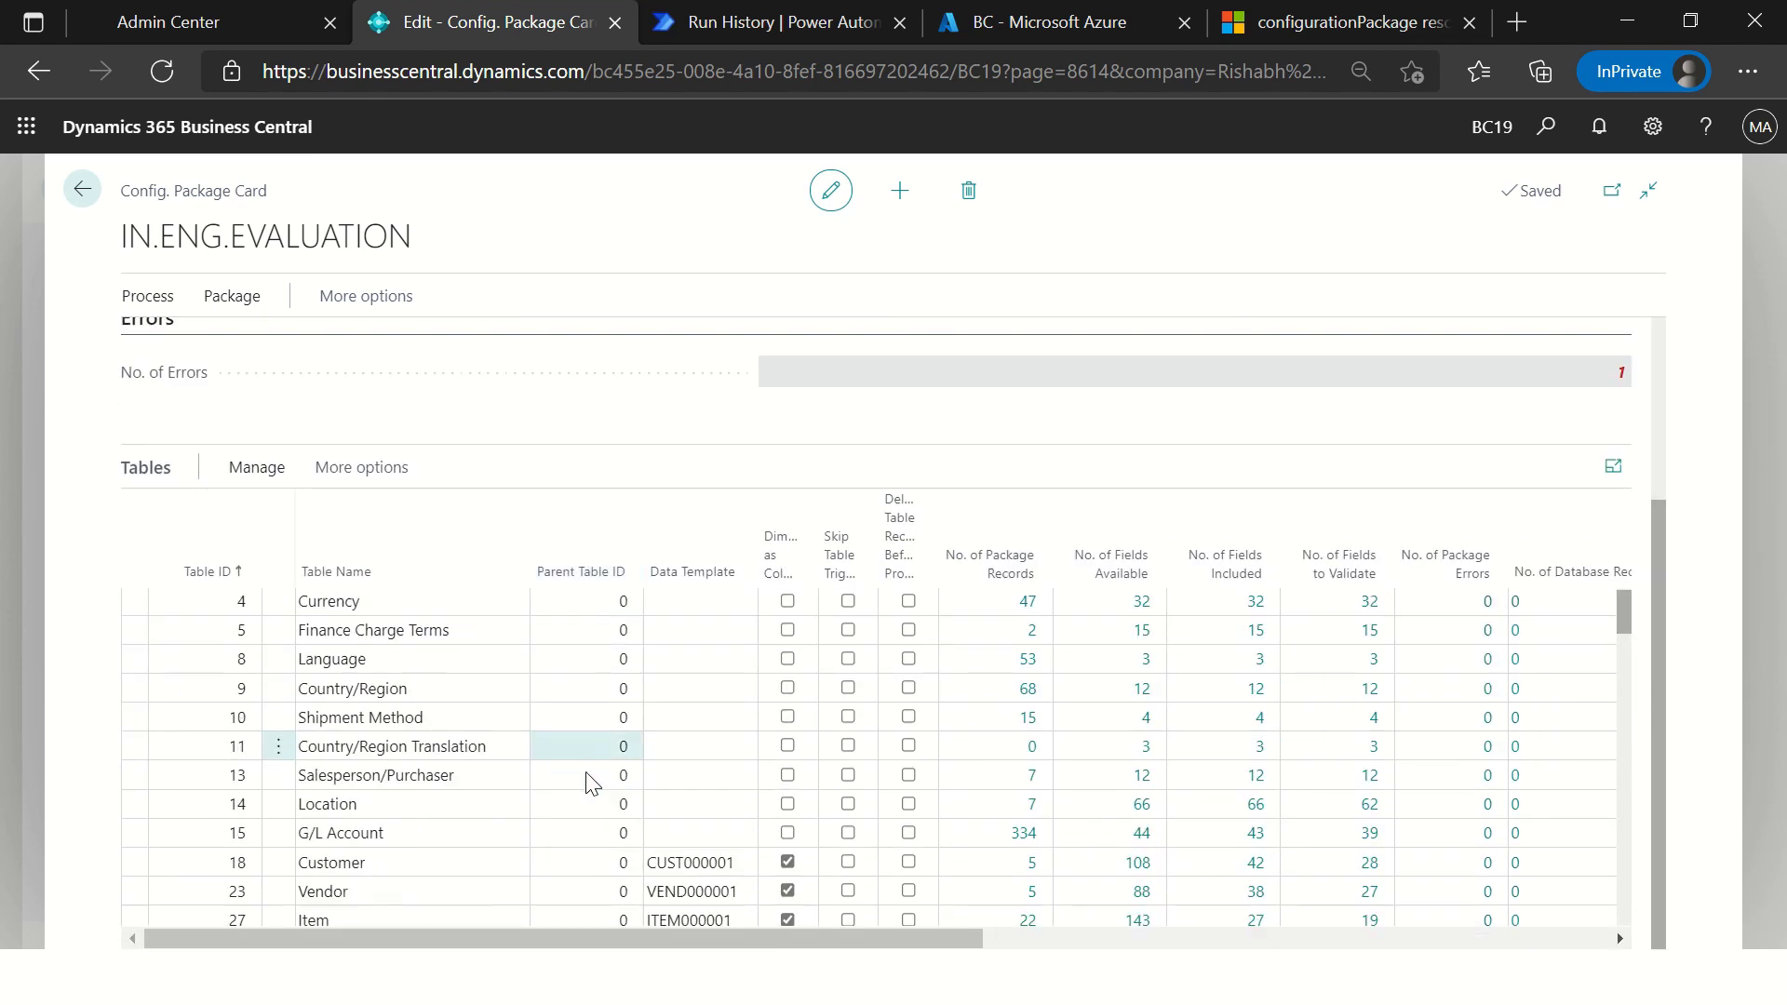
scroll(586, 782, "down", 3)
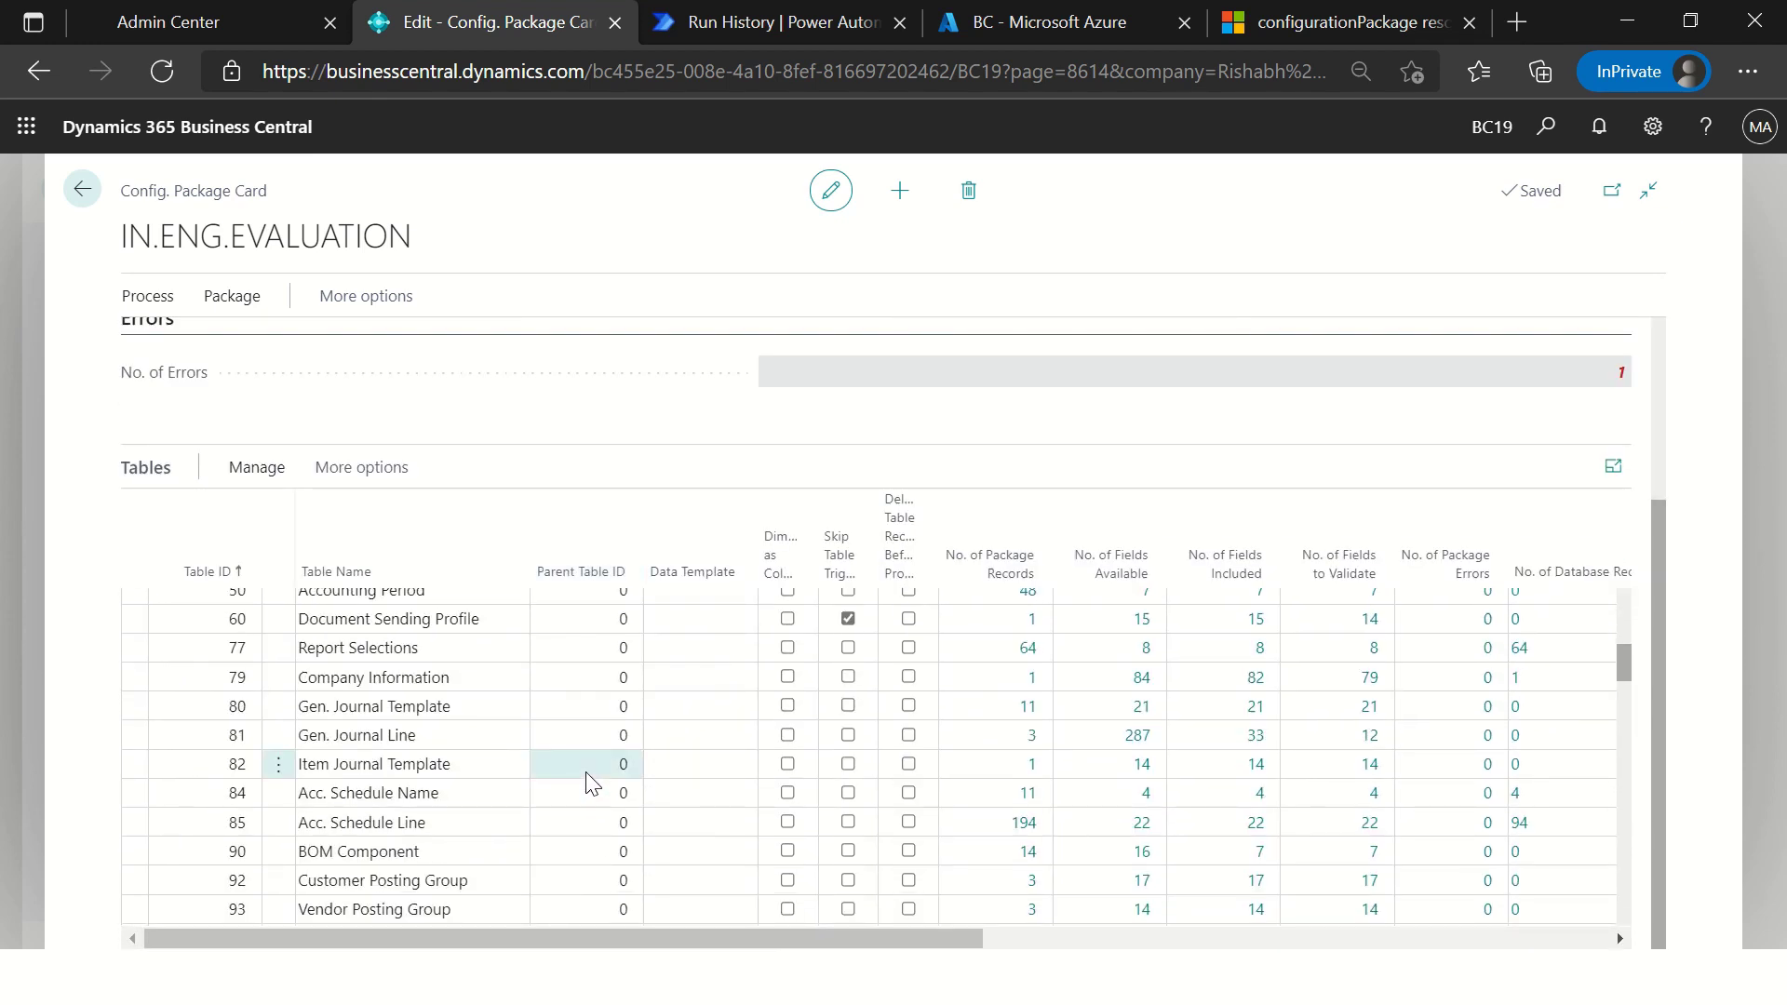
scroll(587, 782, "down", 9)
scroll(586, 785, "up", 8)
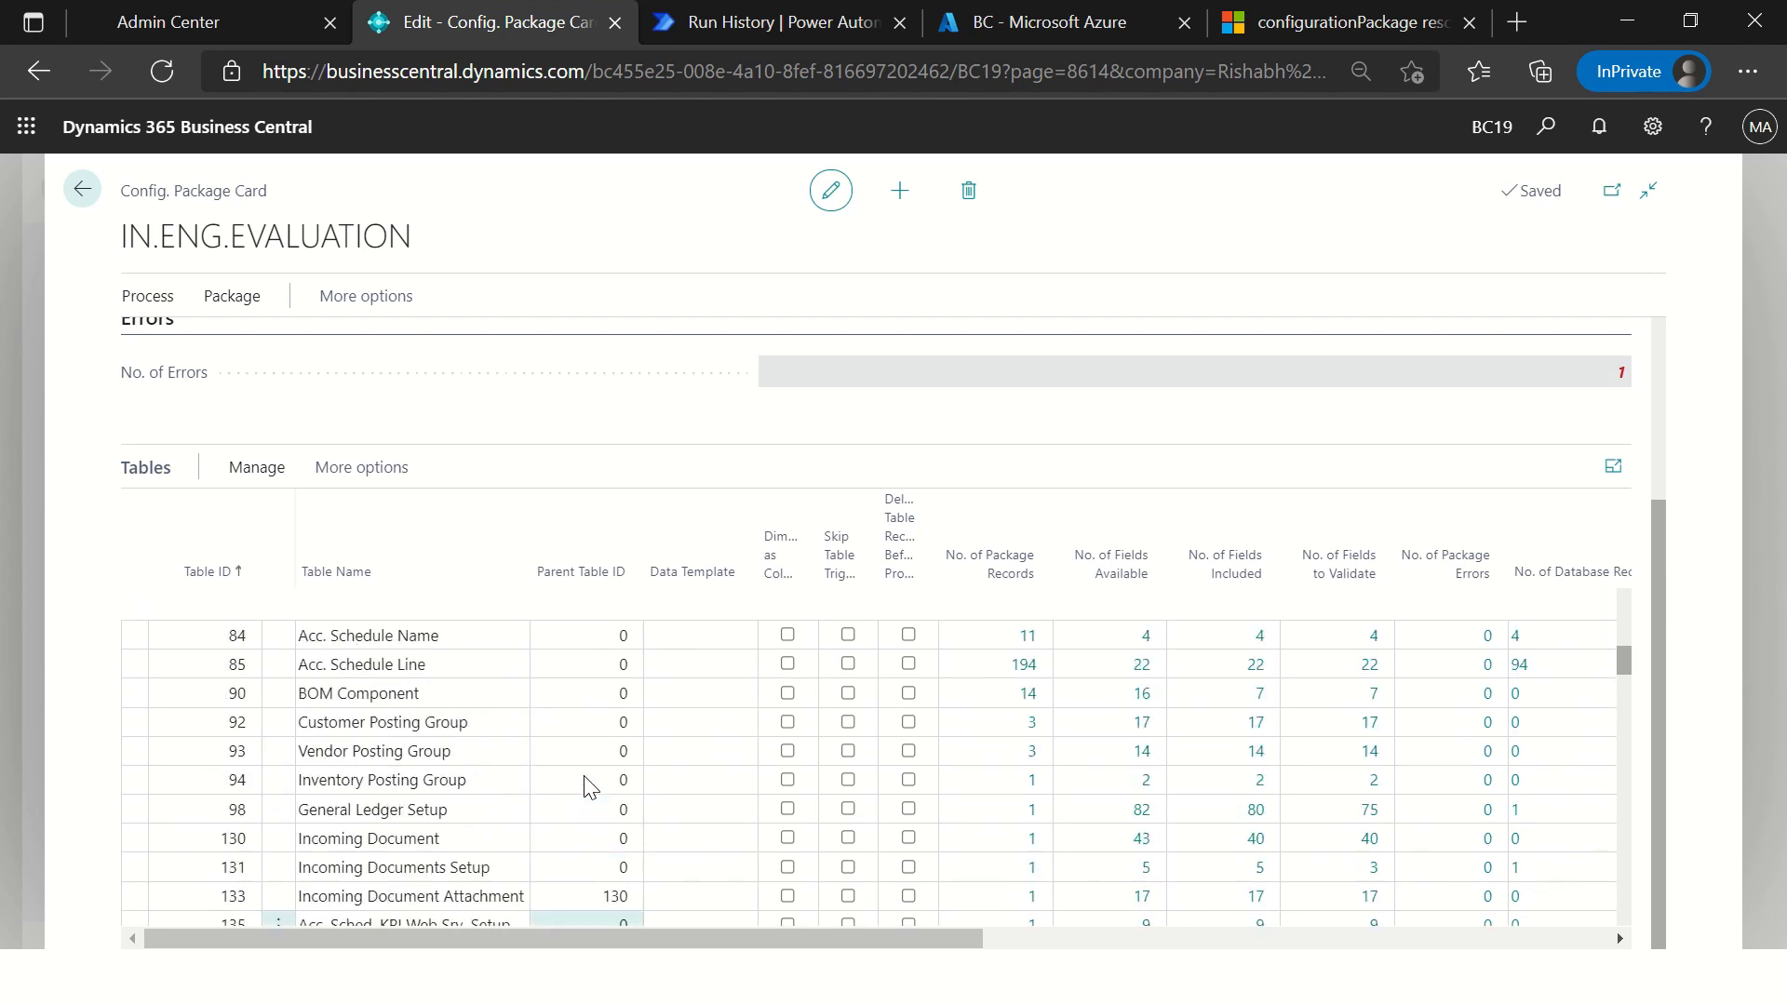
scroll(582, 791, "down", 3)
scroll(646, 773, "down", 1)
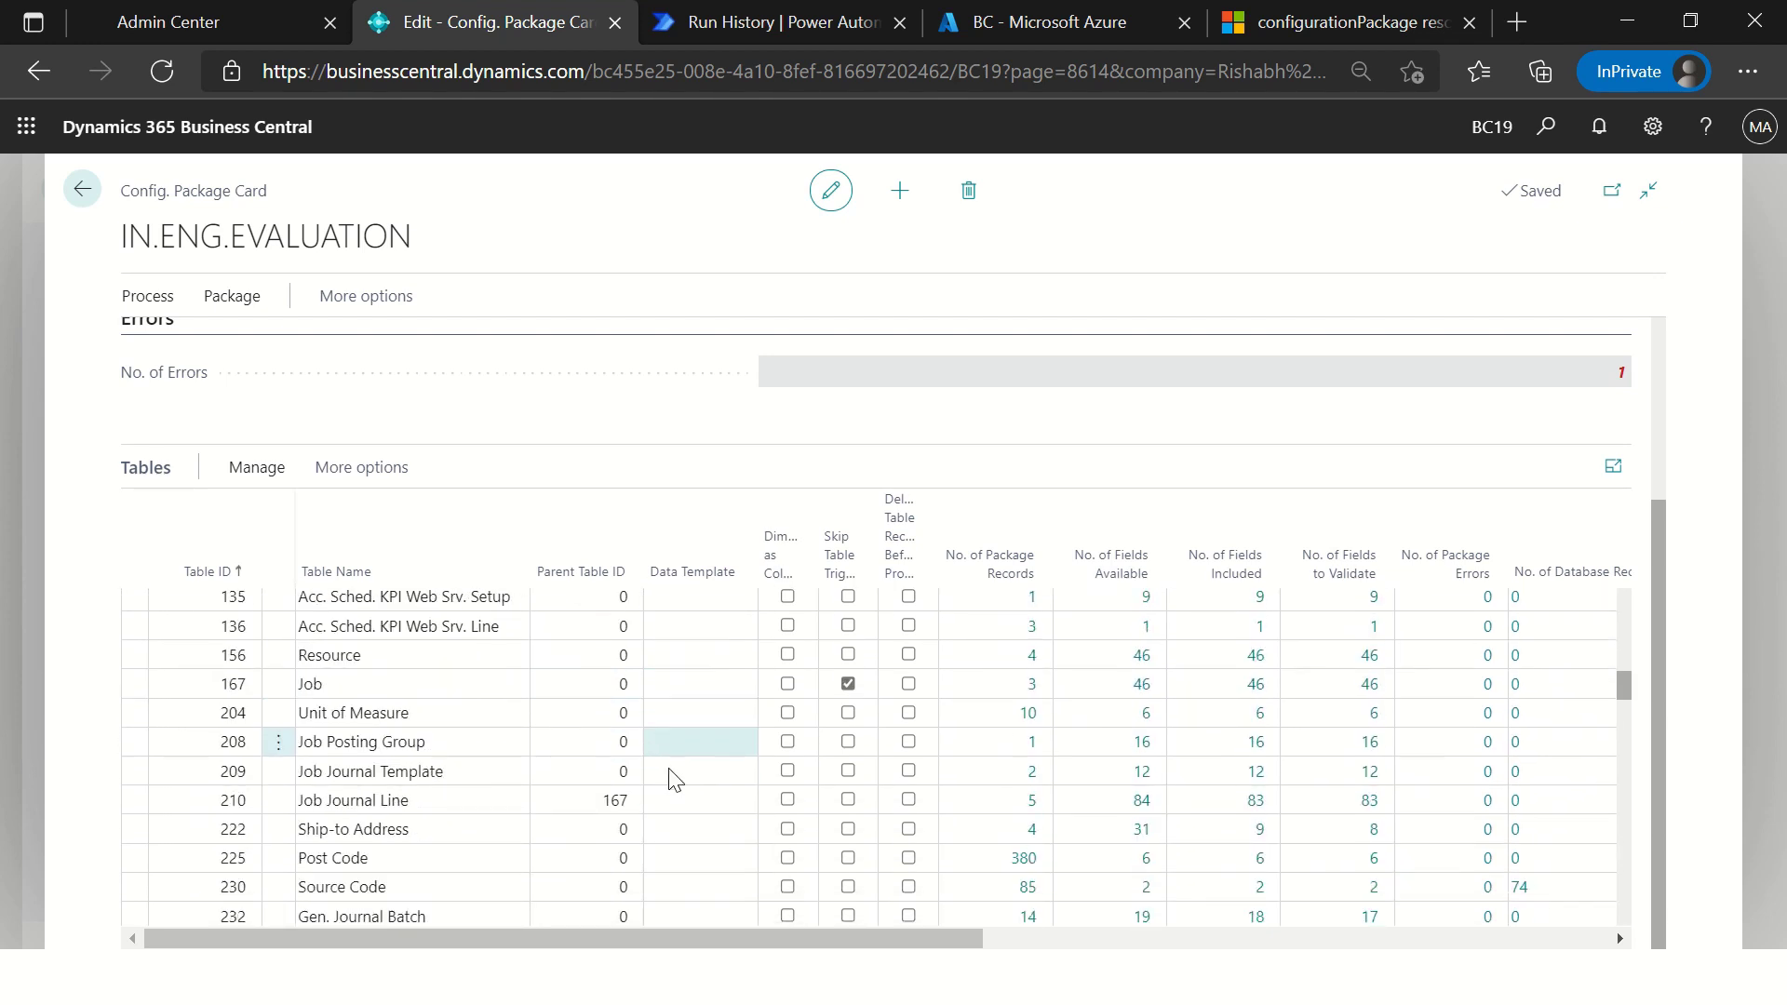
scroll(673, 779, "down", 6)
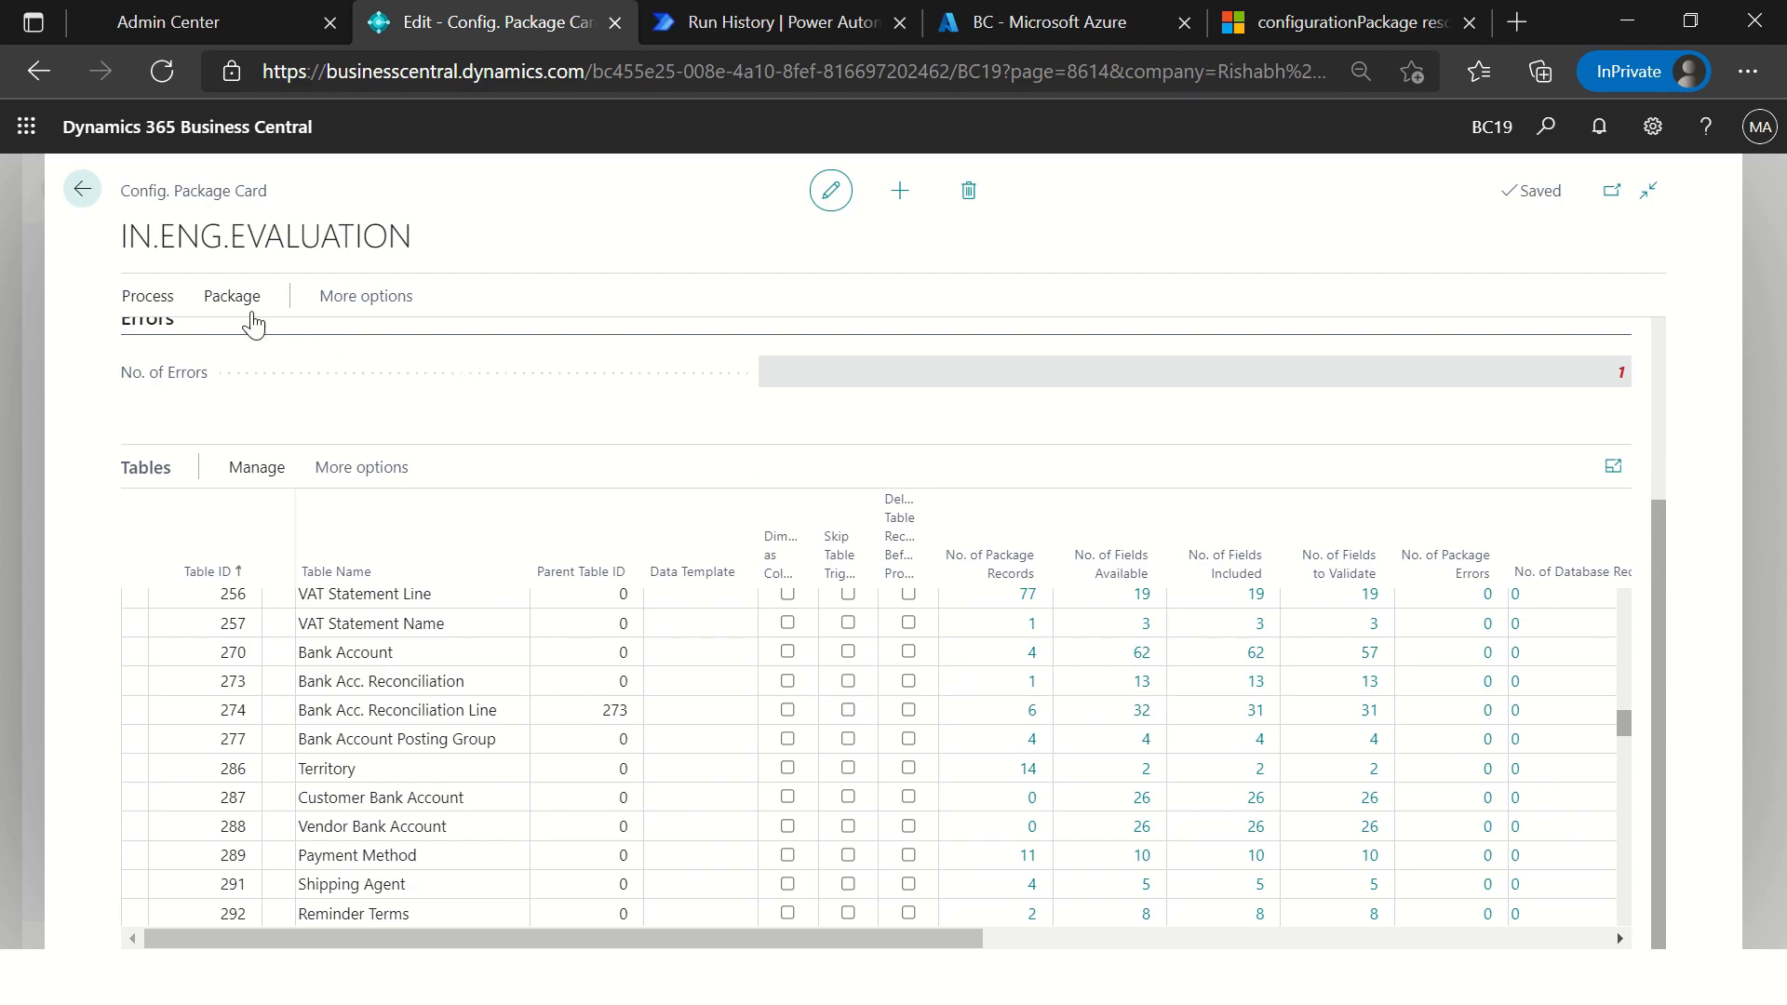
Step: Search for "payment ter" from the package card, recheck the Payment Terms list, and close it
key("alt+Tab")
key("alt+Tab")
left_click(1547, 129)
type("payment ter")
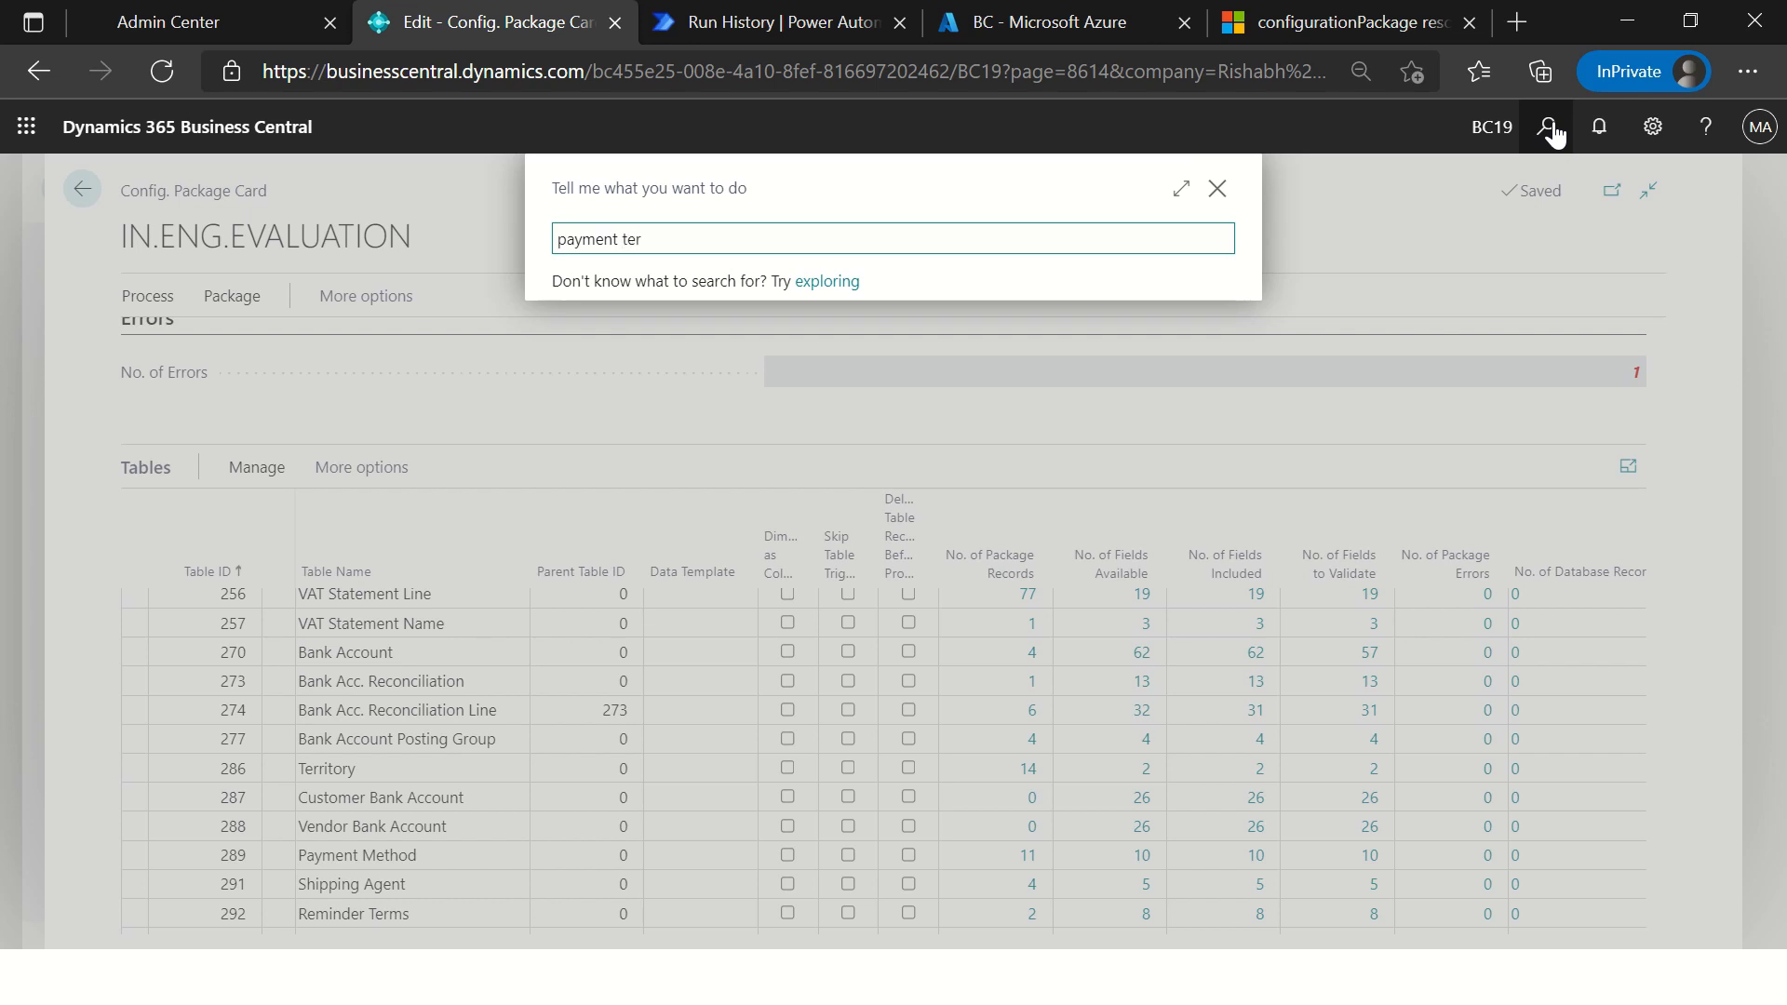
key("Down")
key("Up")
key("Return")
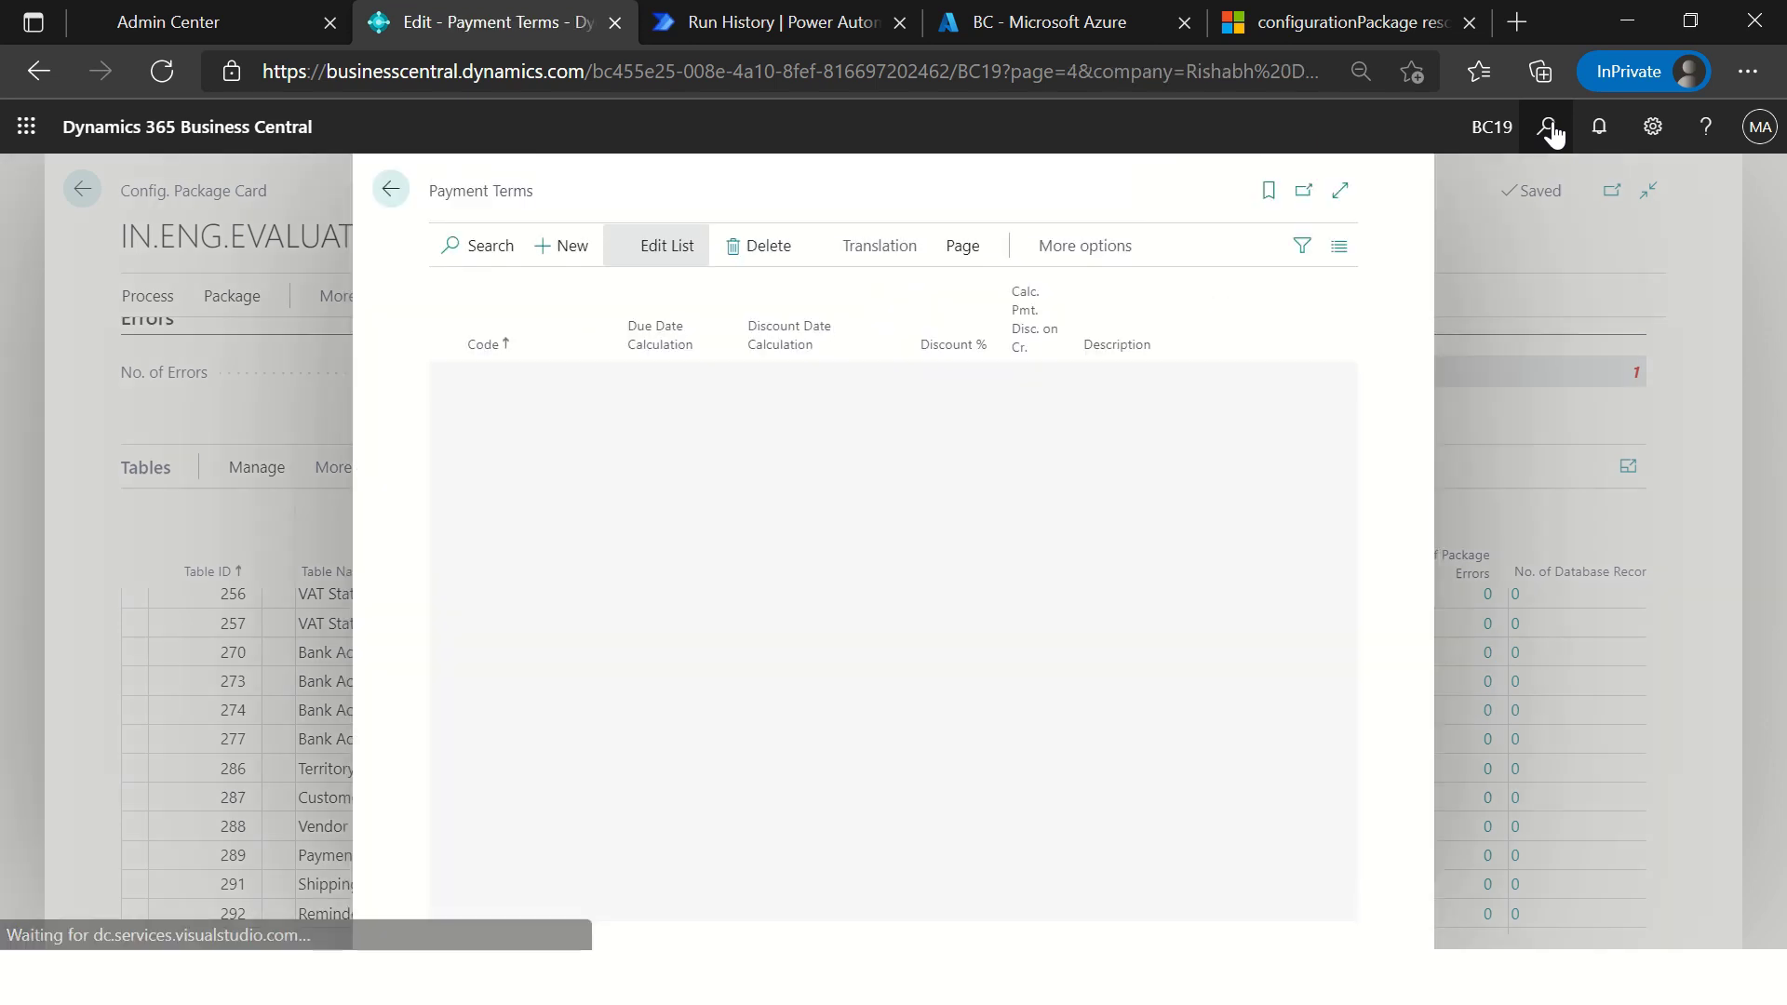
key("Escape")
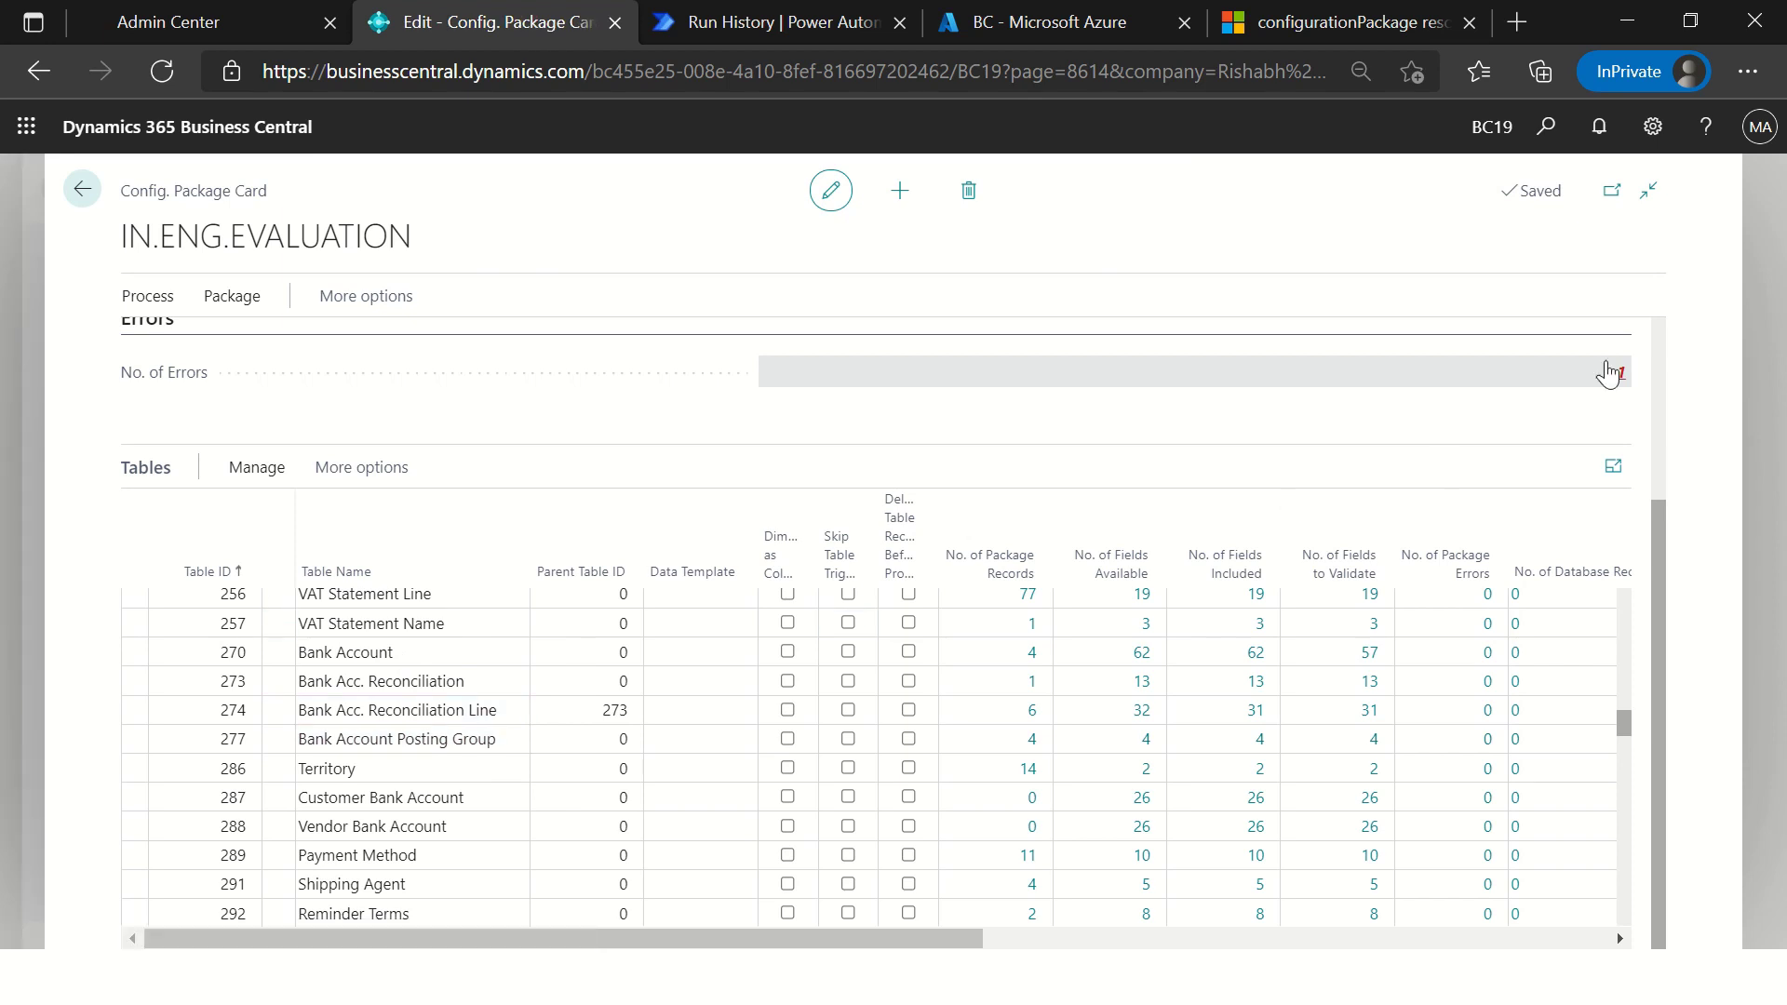
Step: Open the Config. Package Errors list from the package's number of errors to examine the logged error
left_click(1622, 373)
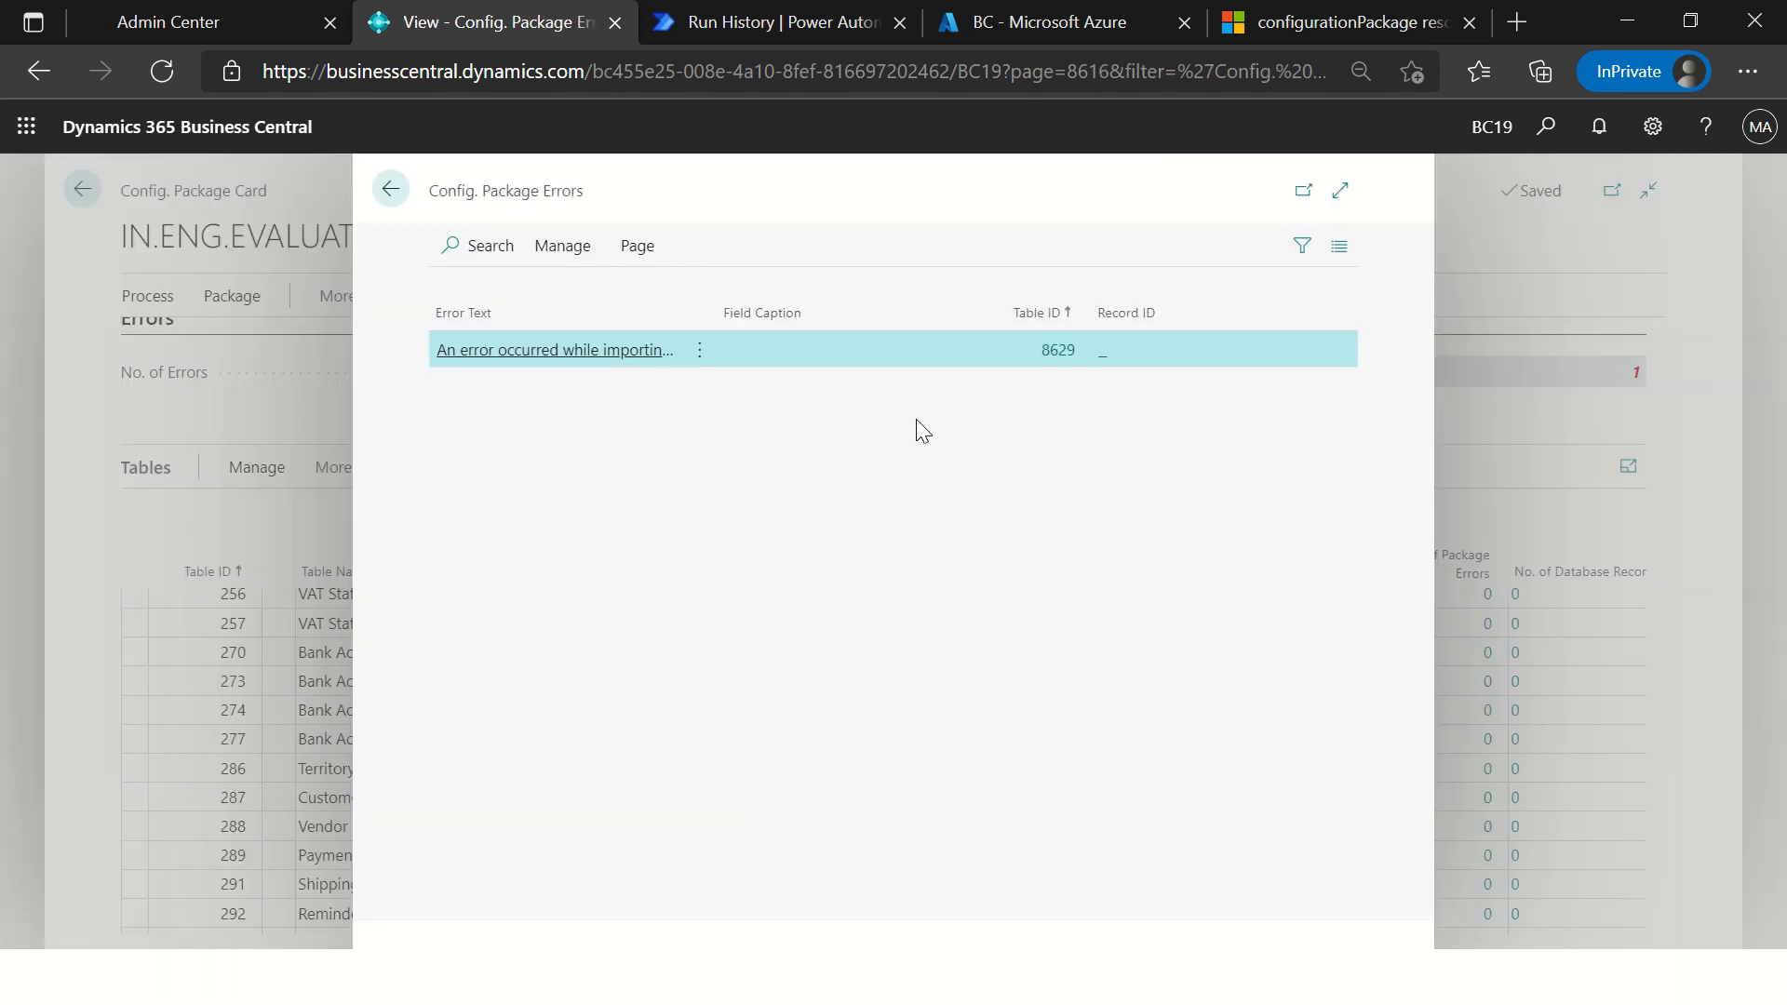
key("Escape")
left_click(1622, 375)
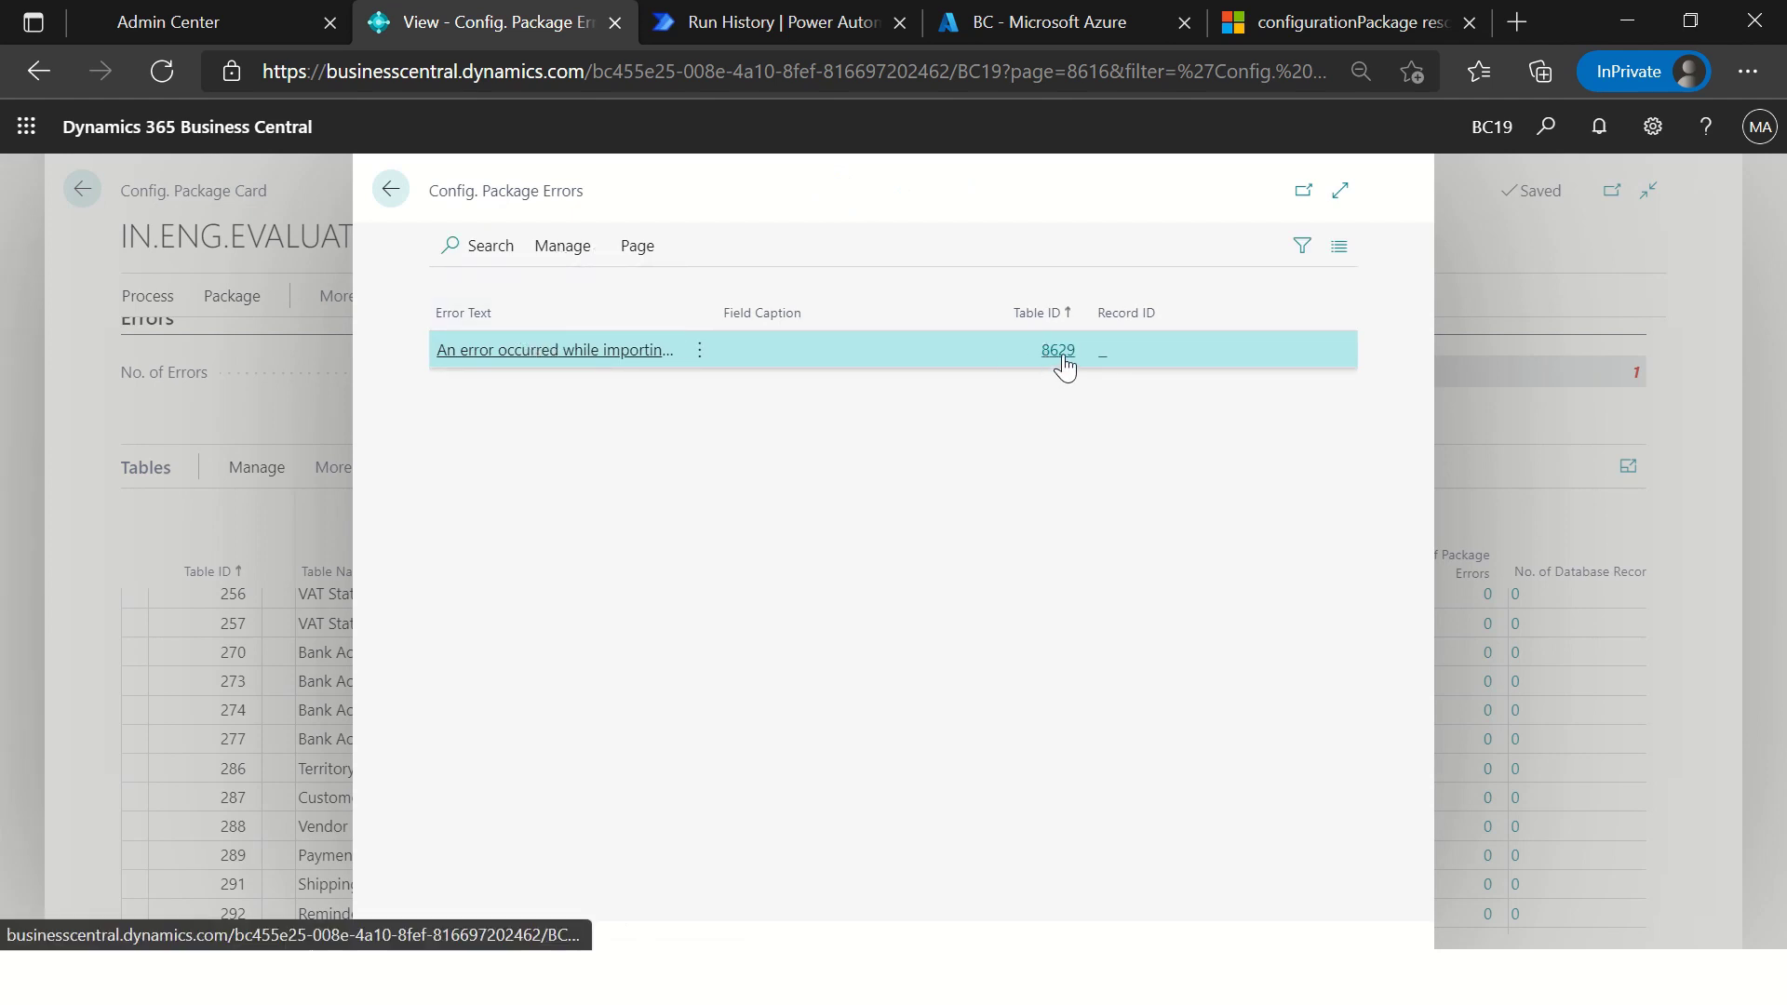
Step: Check the actions available for the logged package error and close the Config. Package Errors list
left_click(562, 246)
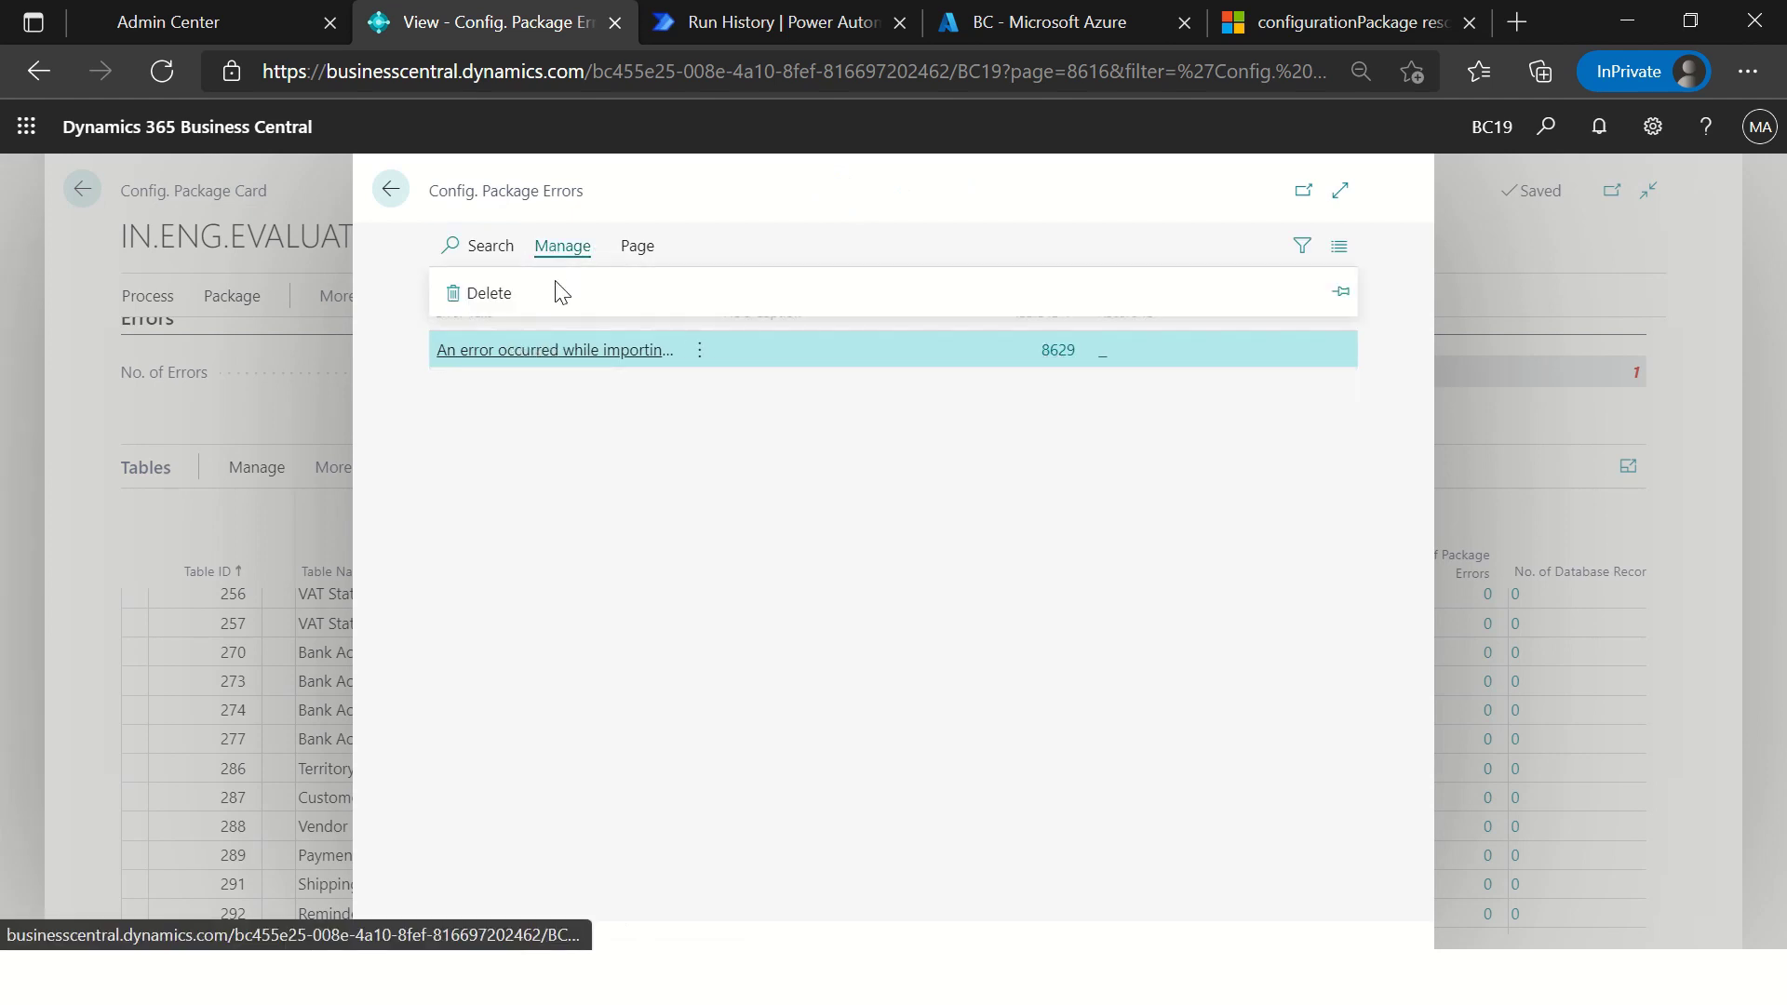
left_click(633, 246)
left_click(501, 377)
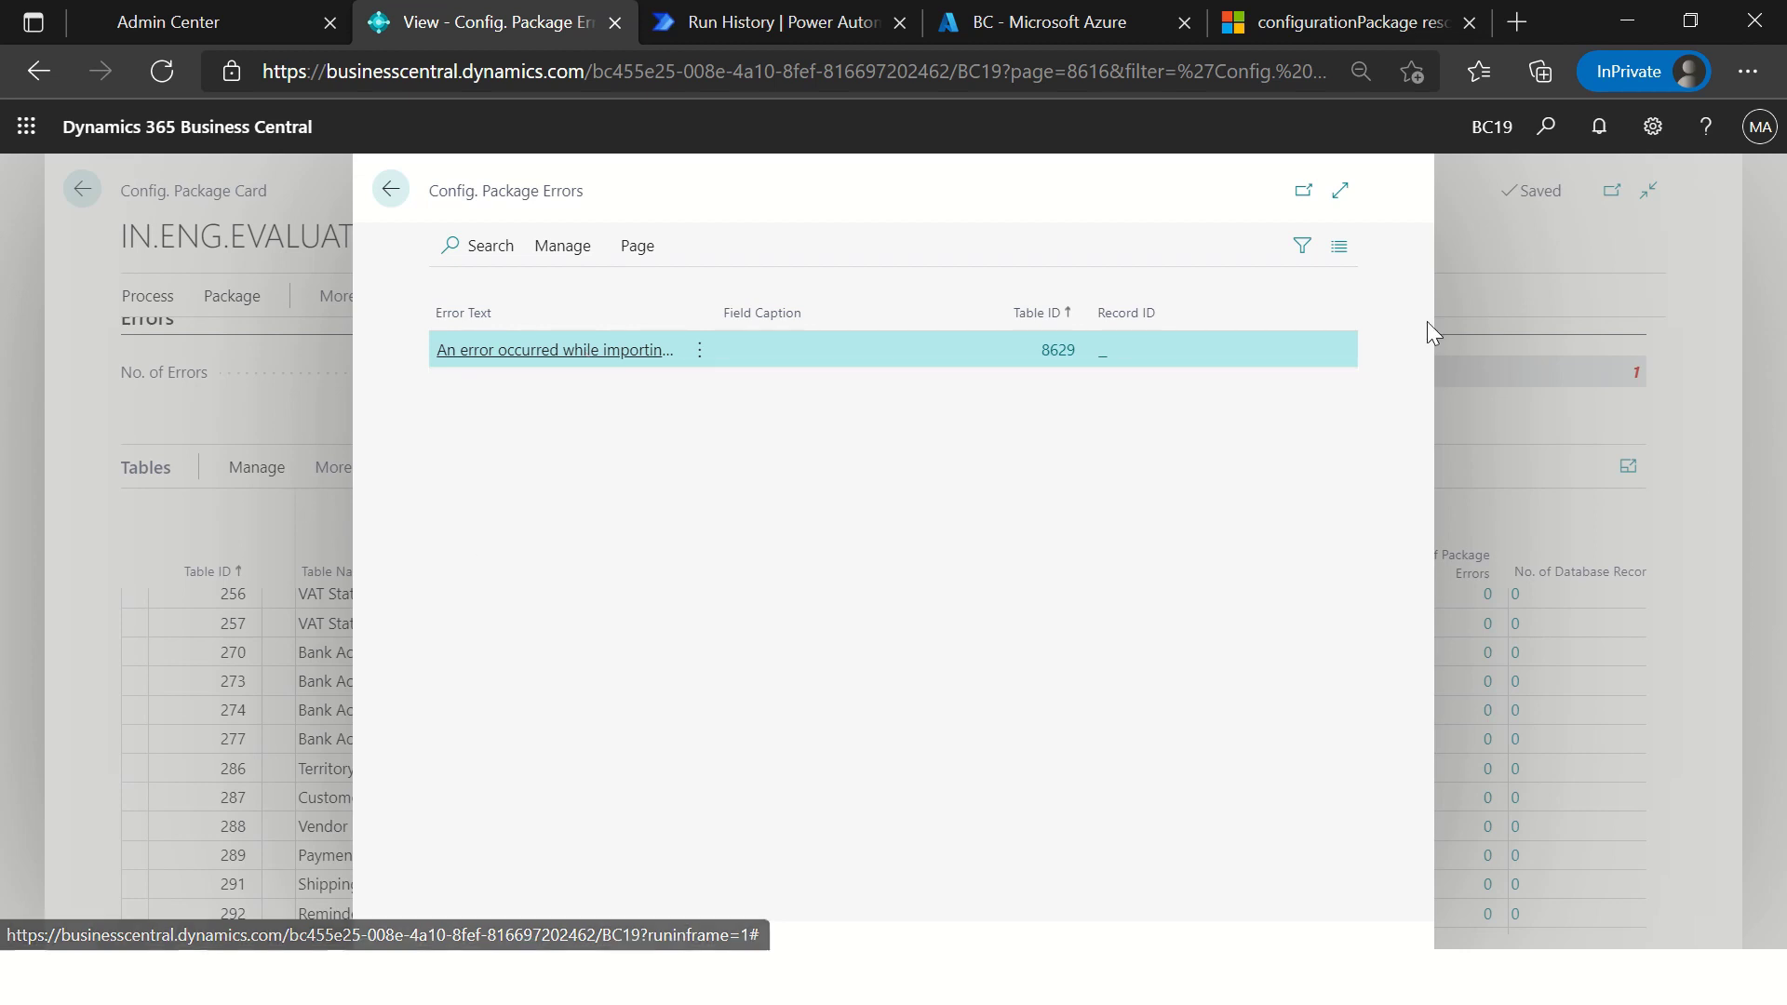
key("Escape")
Step: Filter the IN.ENG.EVALUATION package's table lines to show only Table ID 8629
left_click(279, 469)
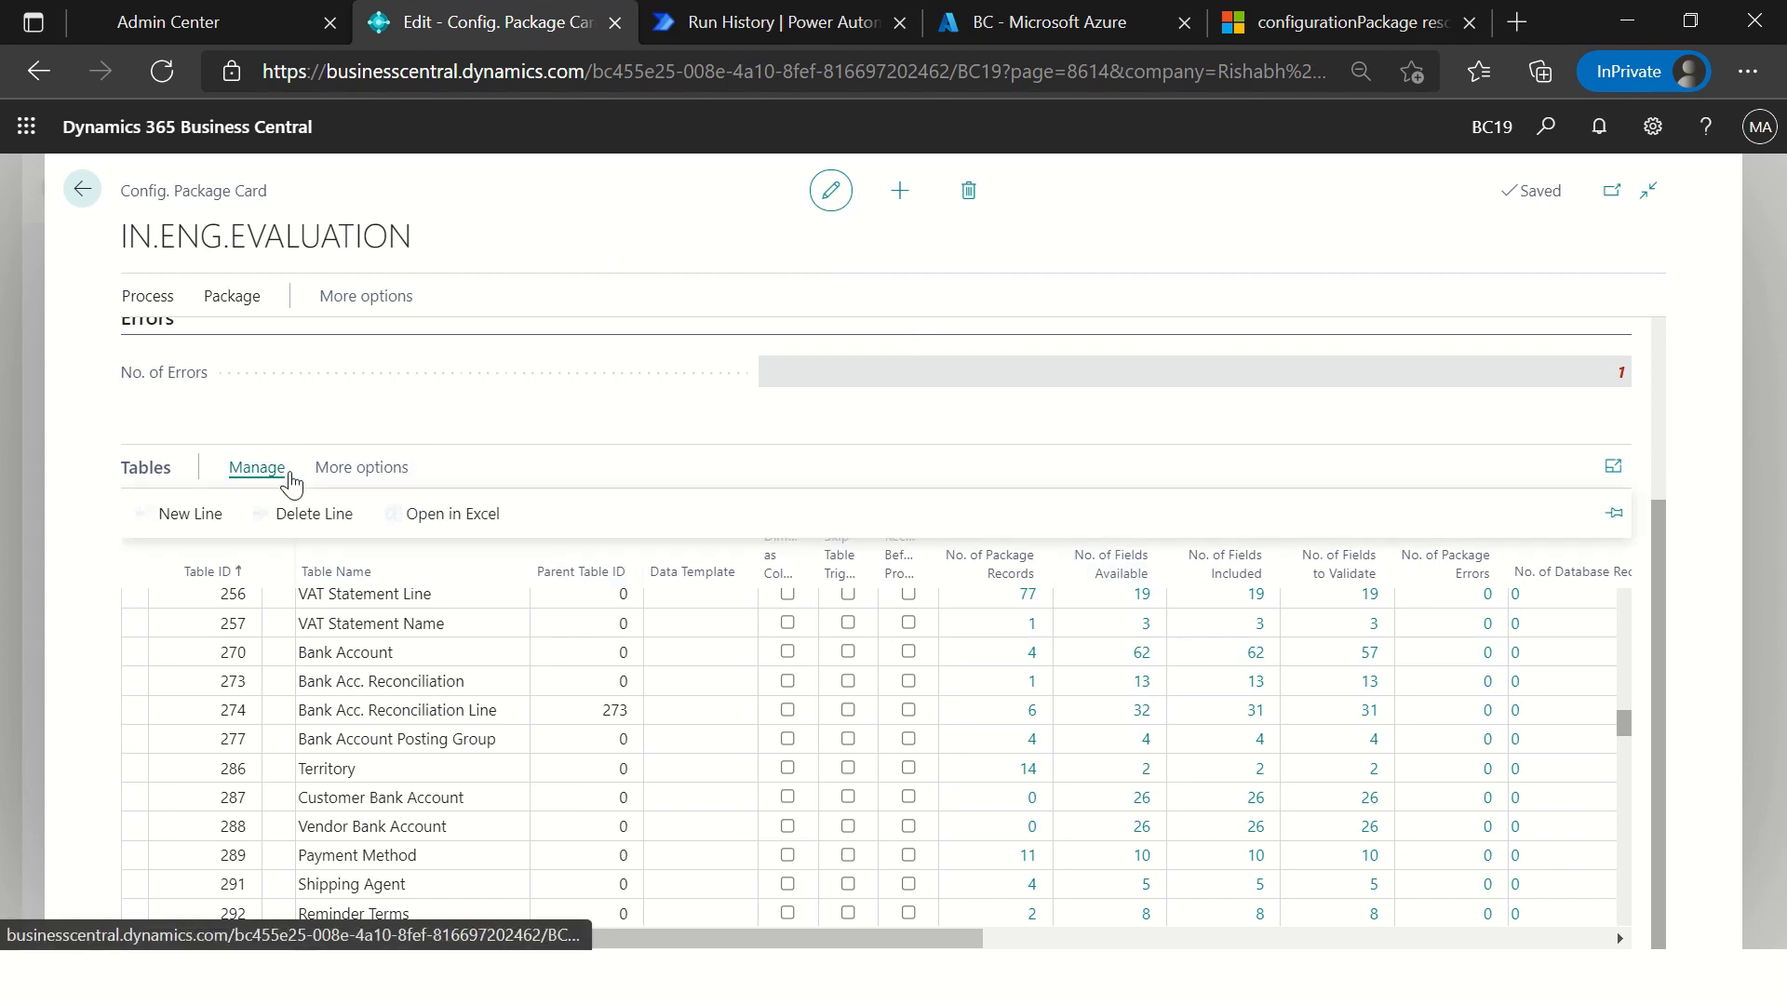
scroll(391, 671, "up", 10)
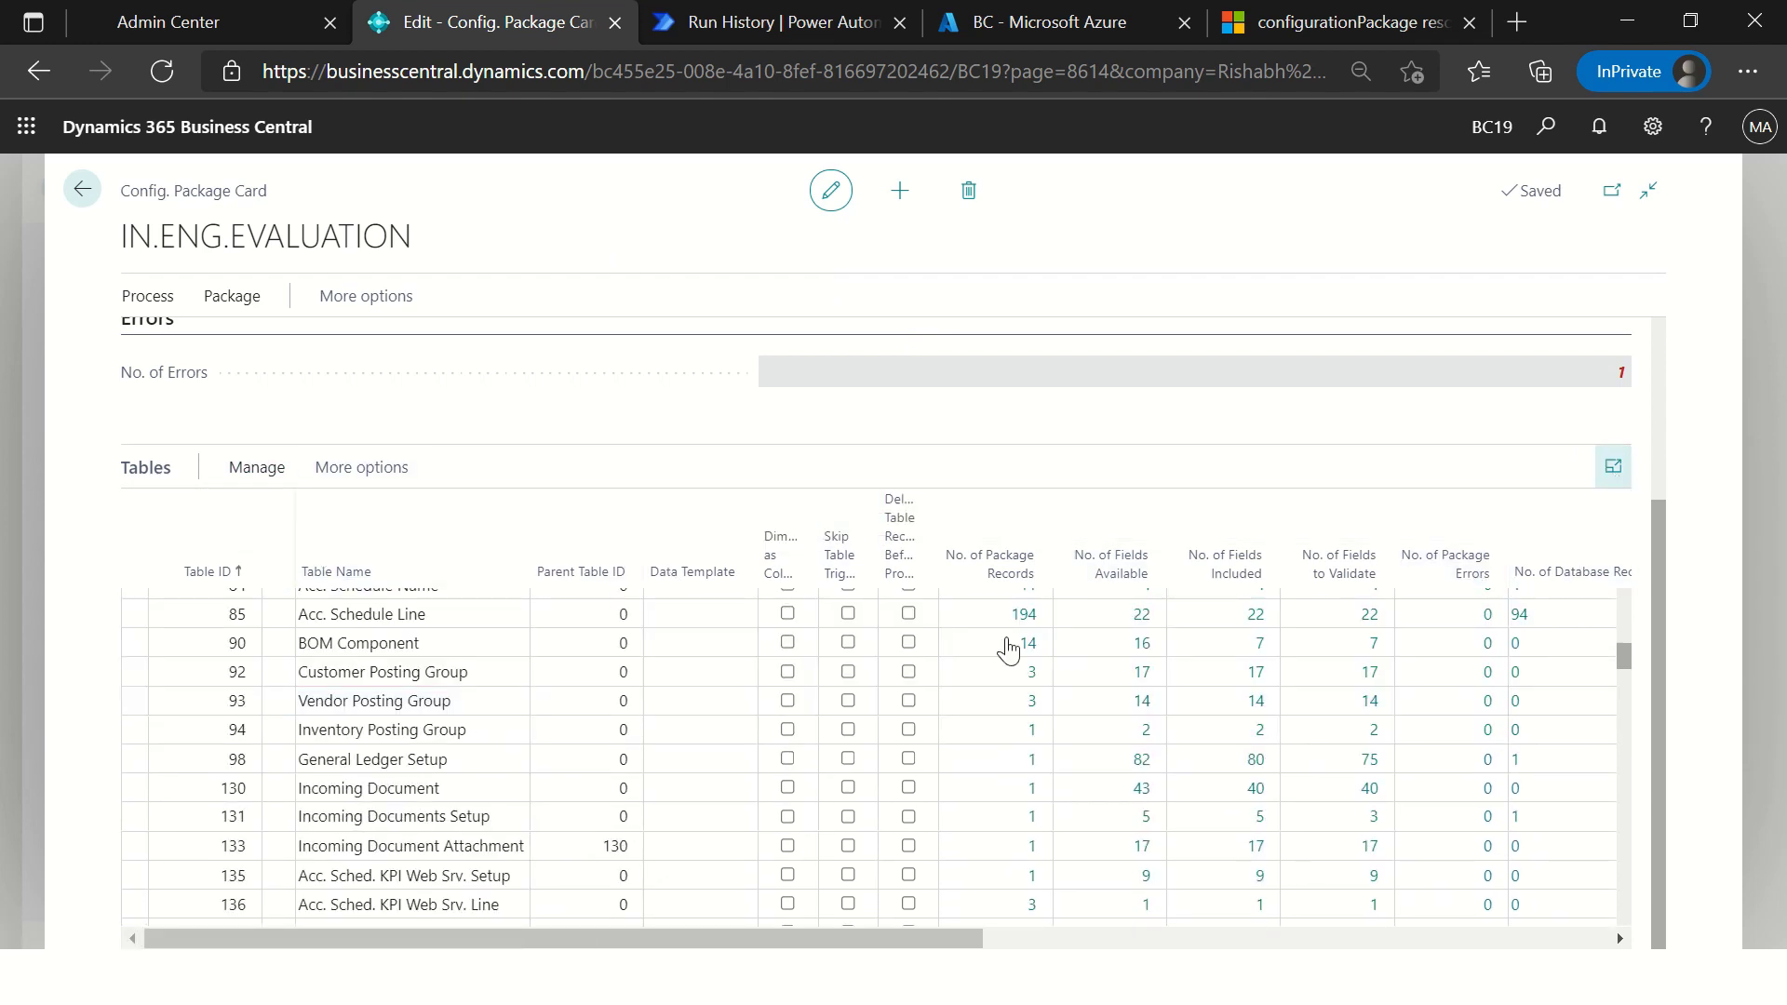
left_click(252, 573)
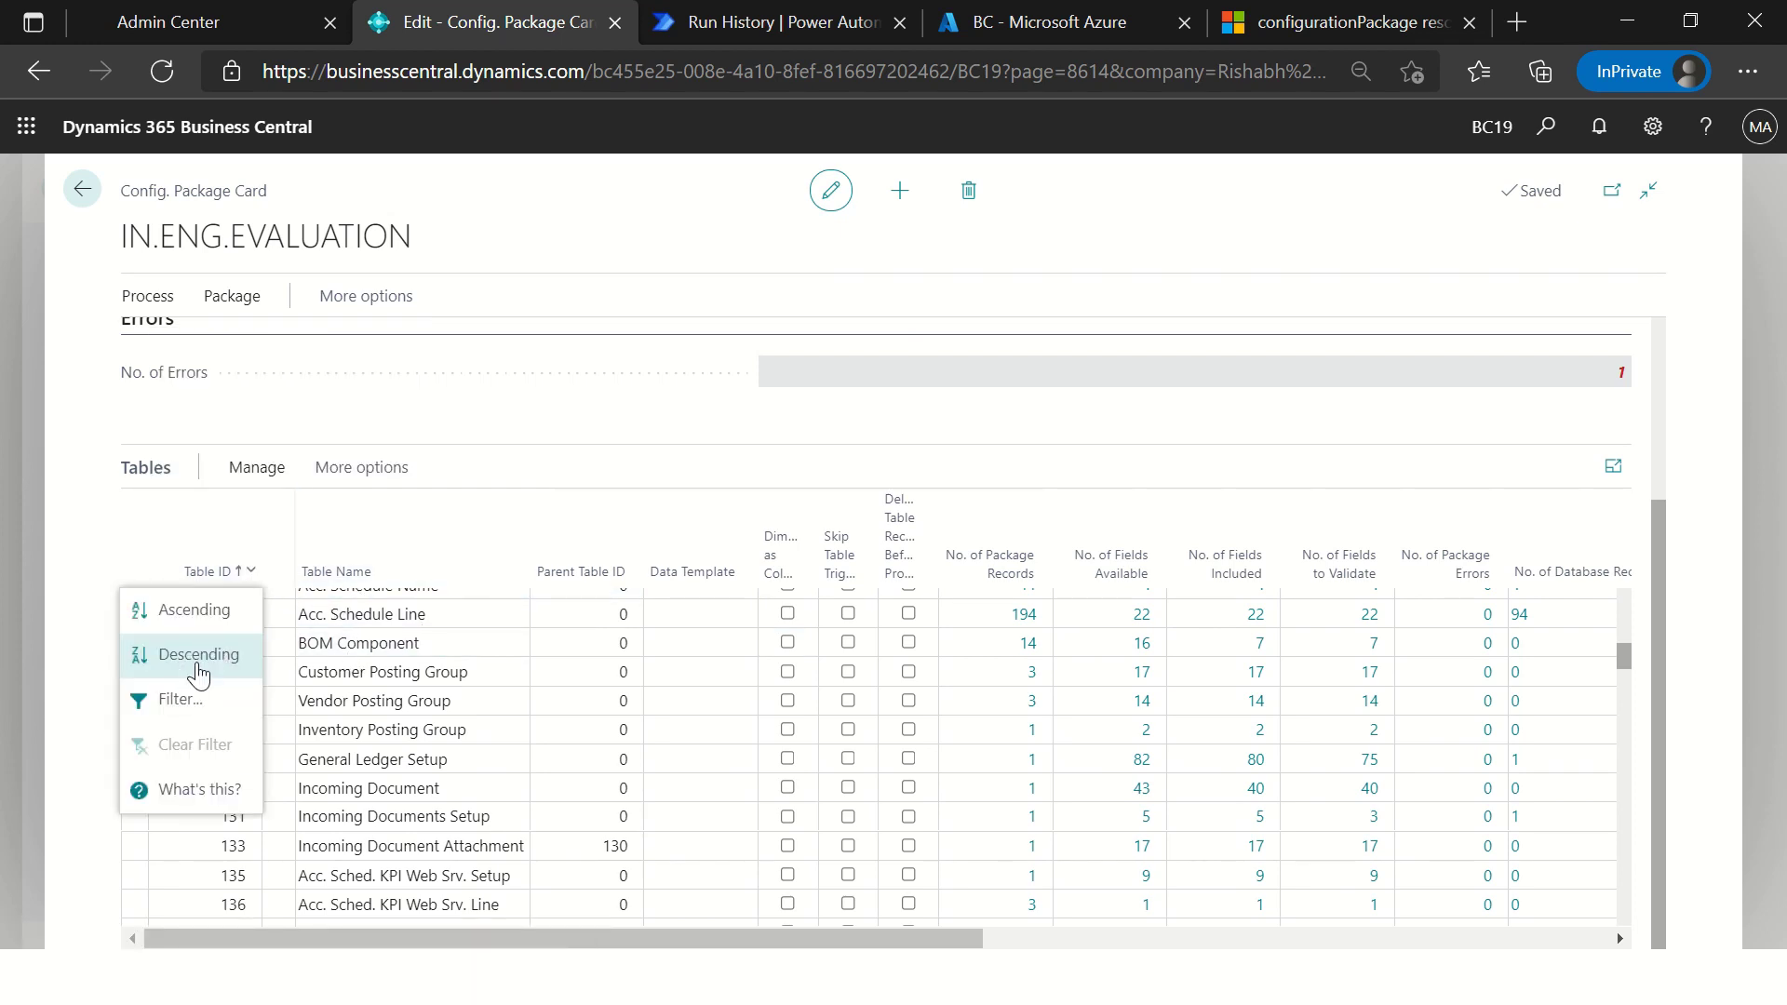
left_click(181, 699)
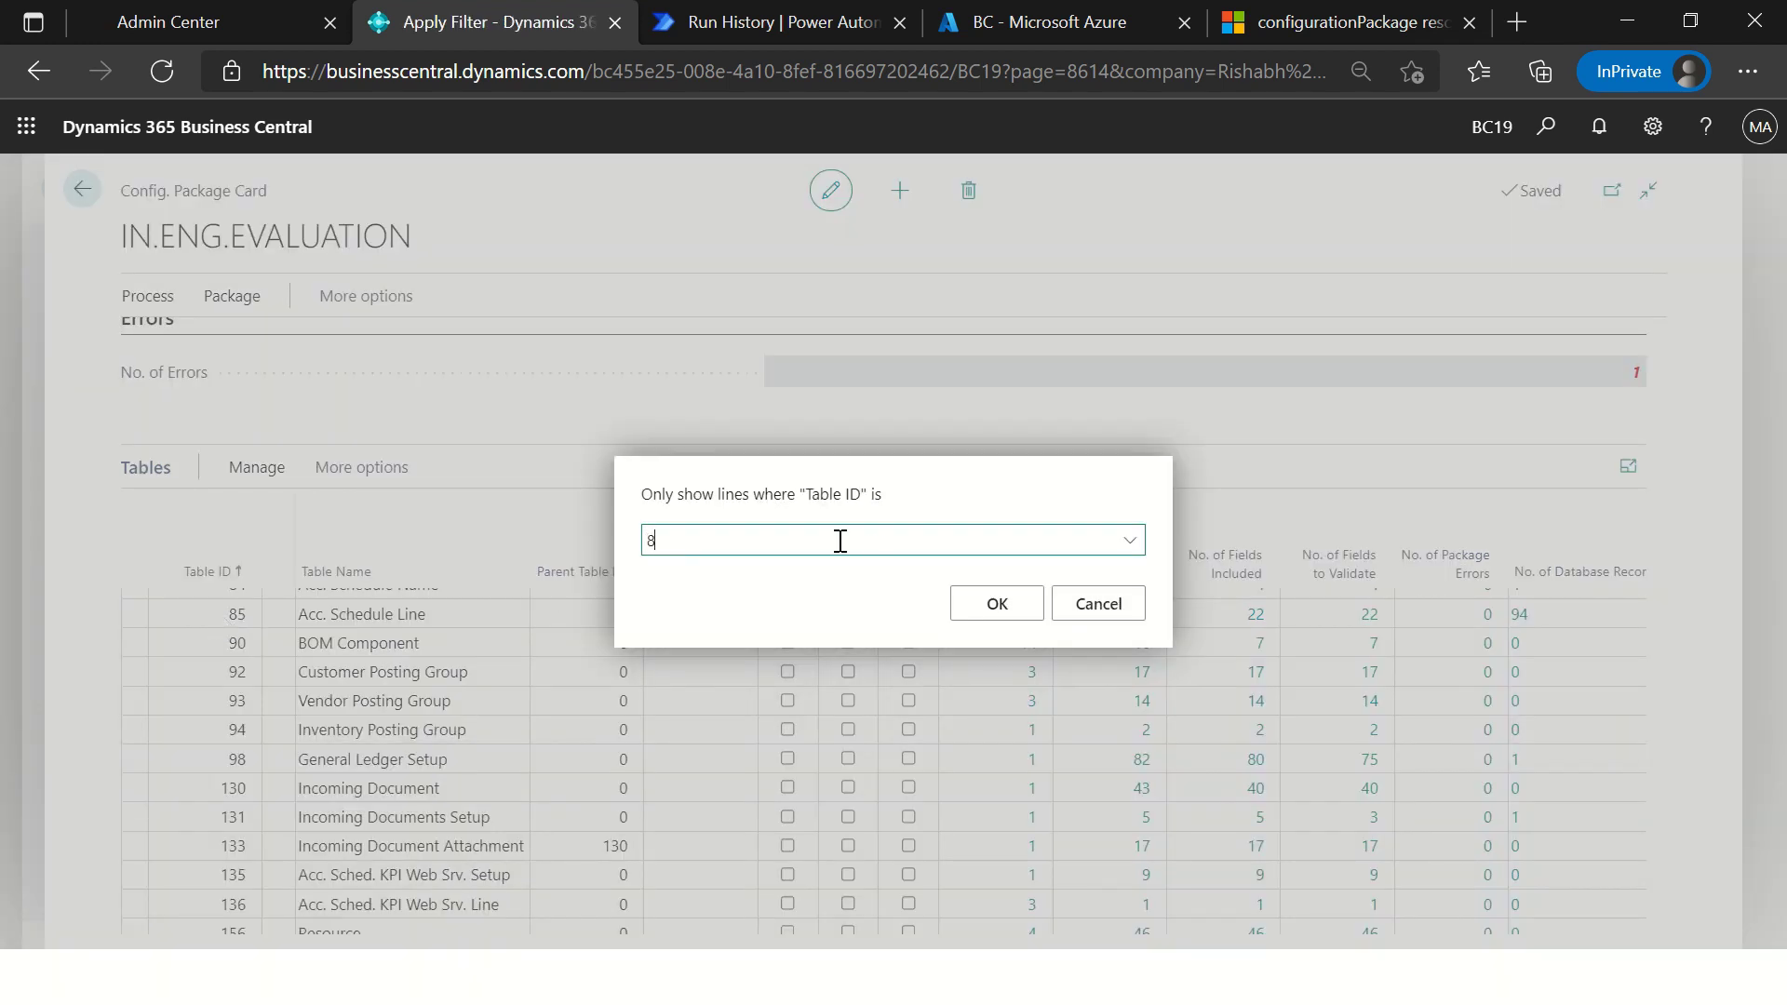
left_click(997, 610)
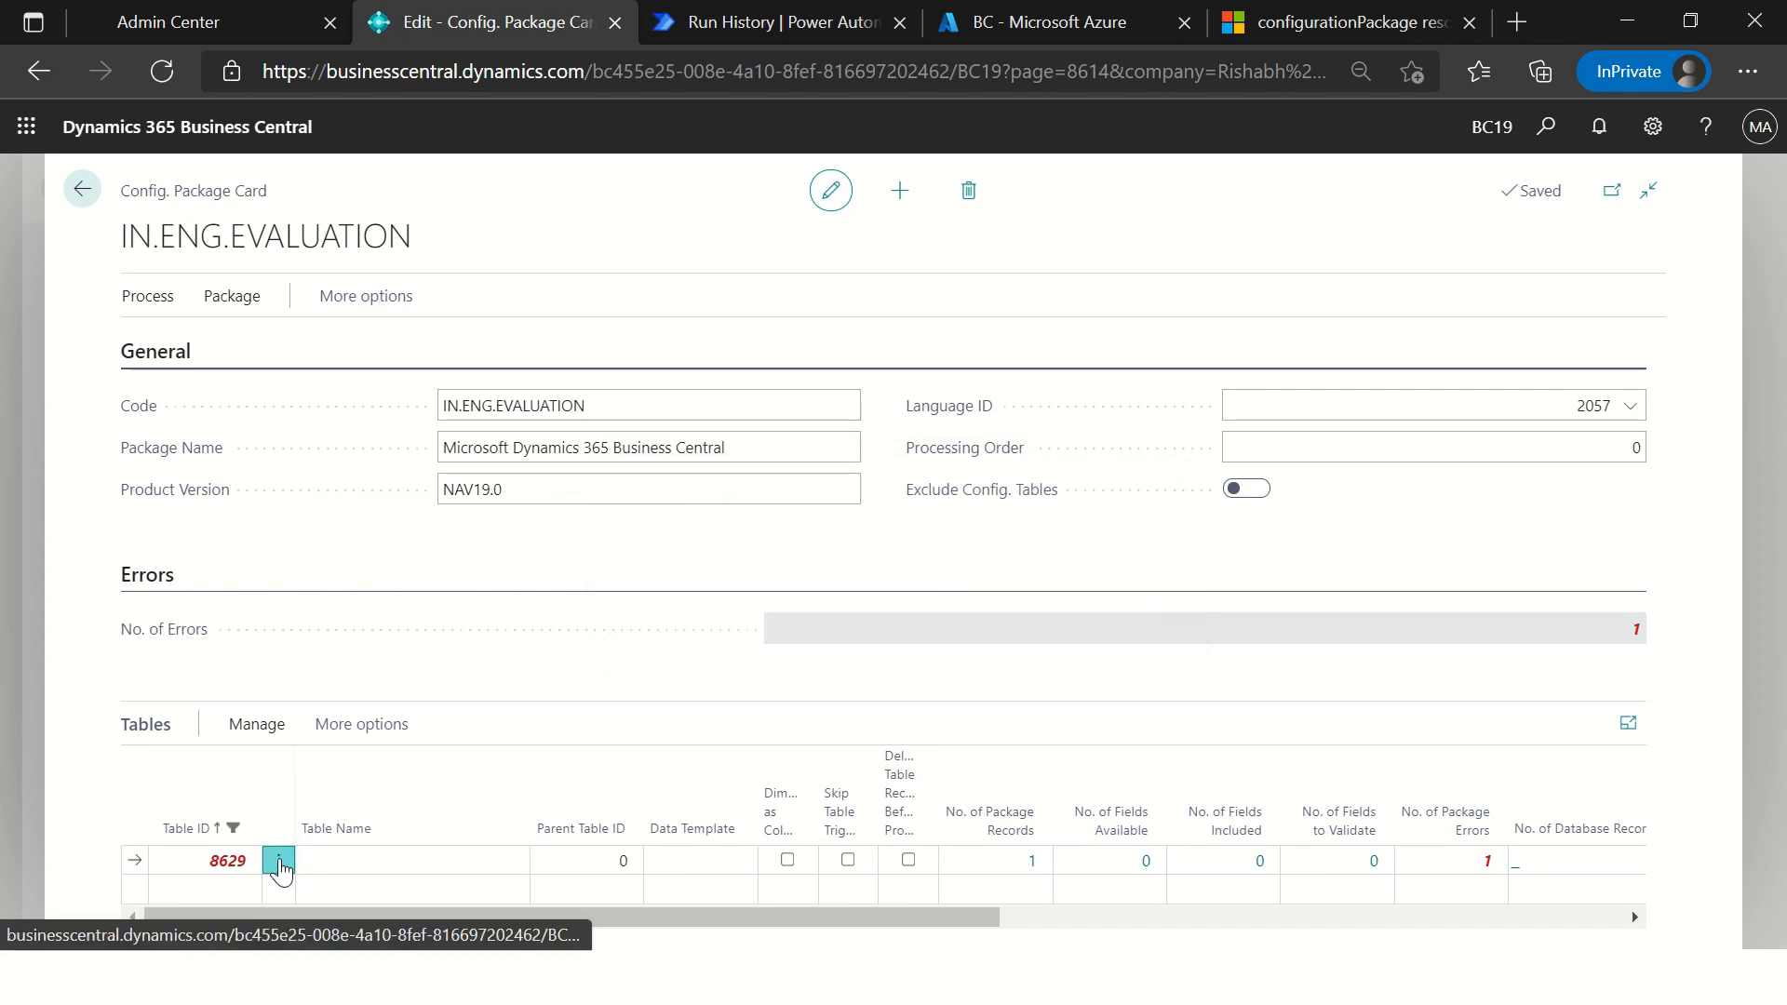
Step: Delete the line for table 8629 from the package, confirm the deletion, and clear the Table ID filter
left_click(278, 860)
left_click(245, 775)
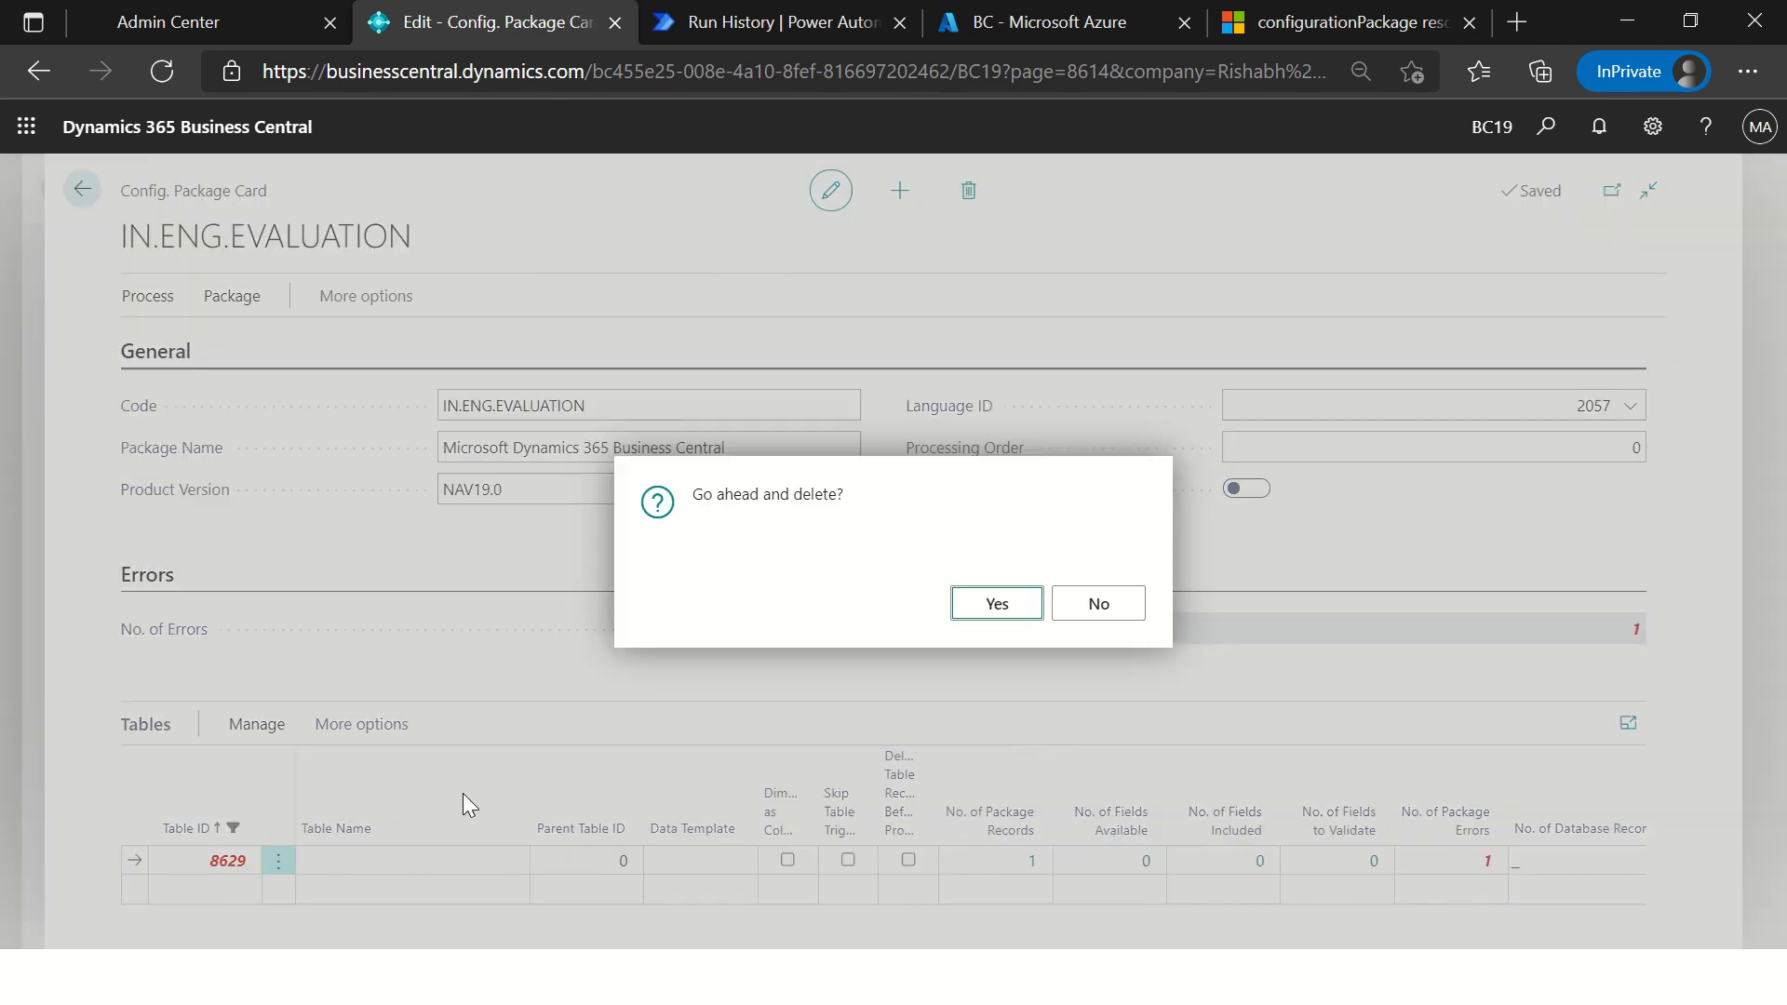
left_click(986, 605)
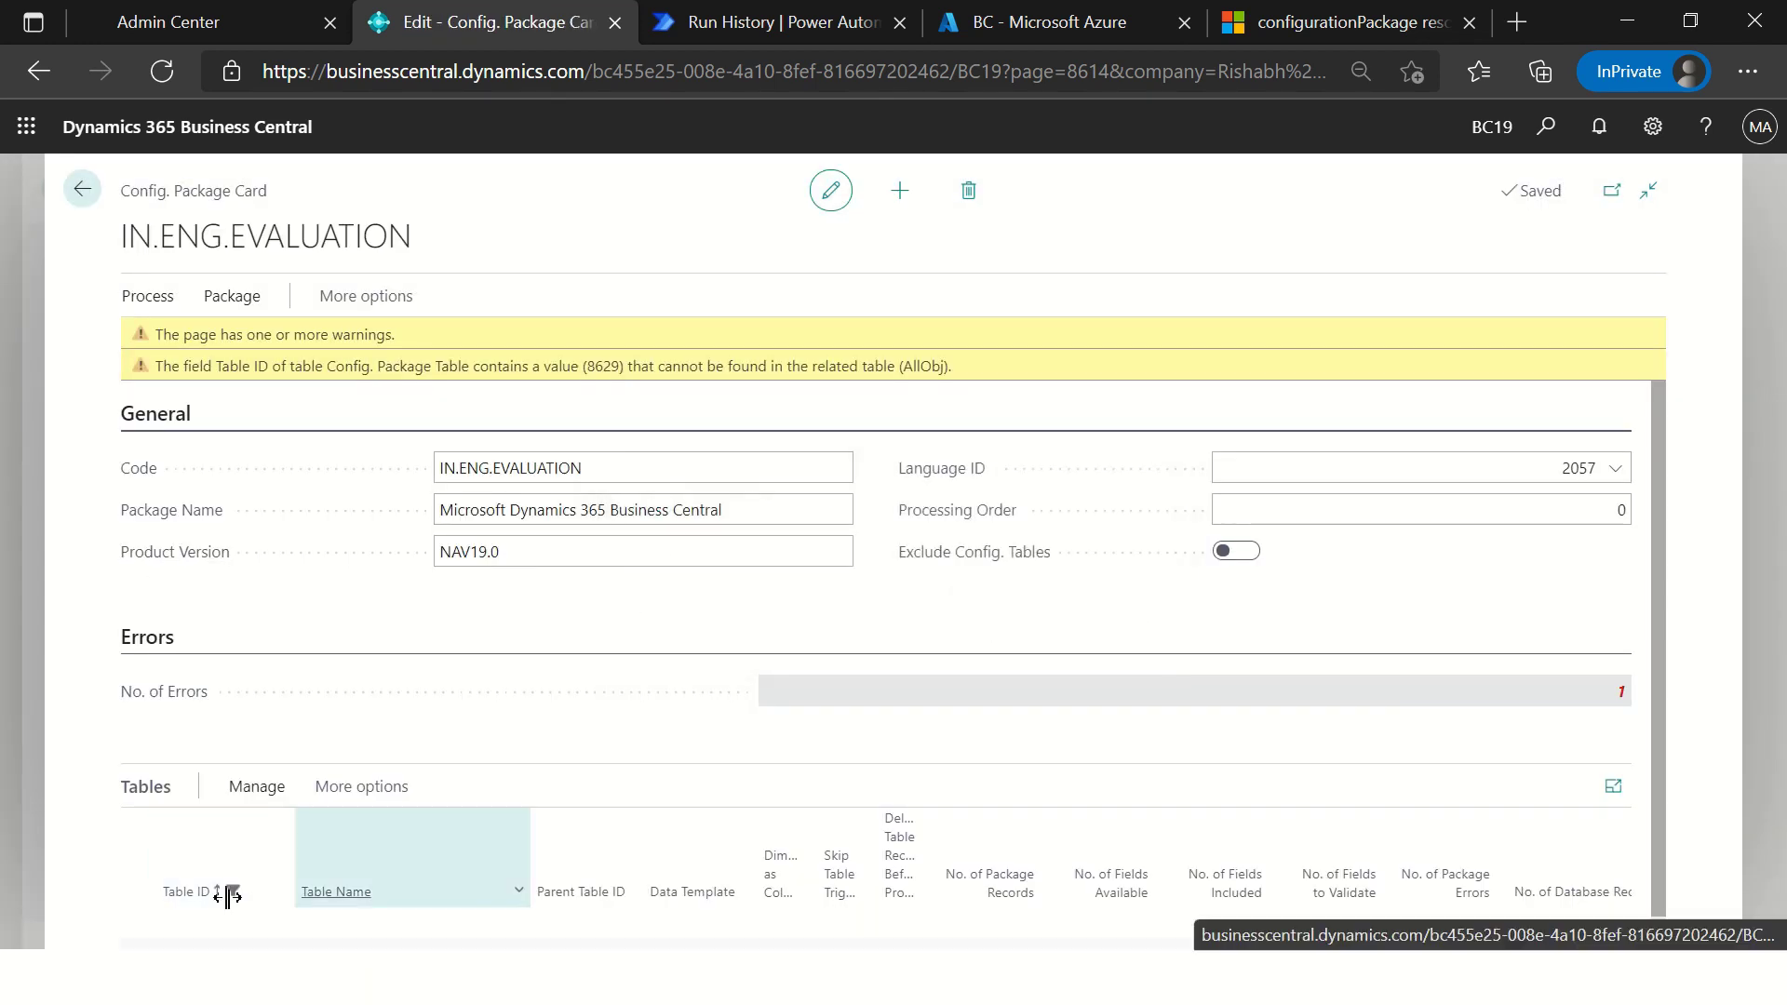
scroll(884, 775, "down", 1)
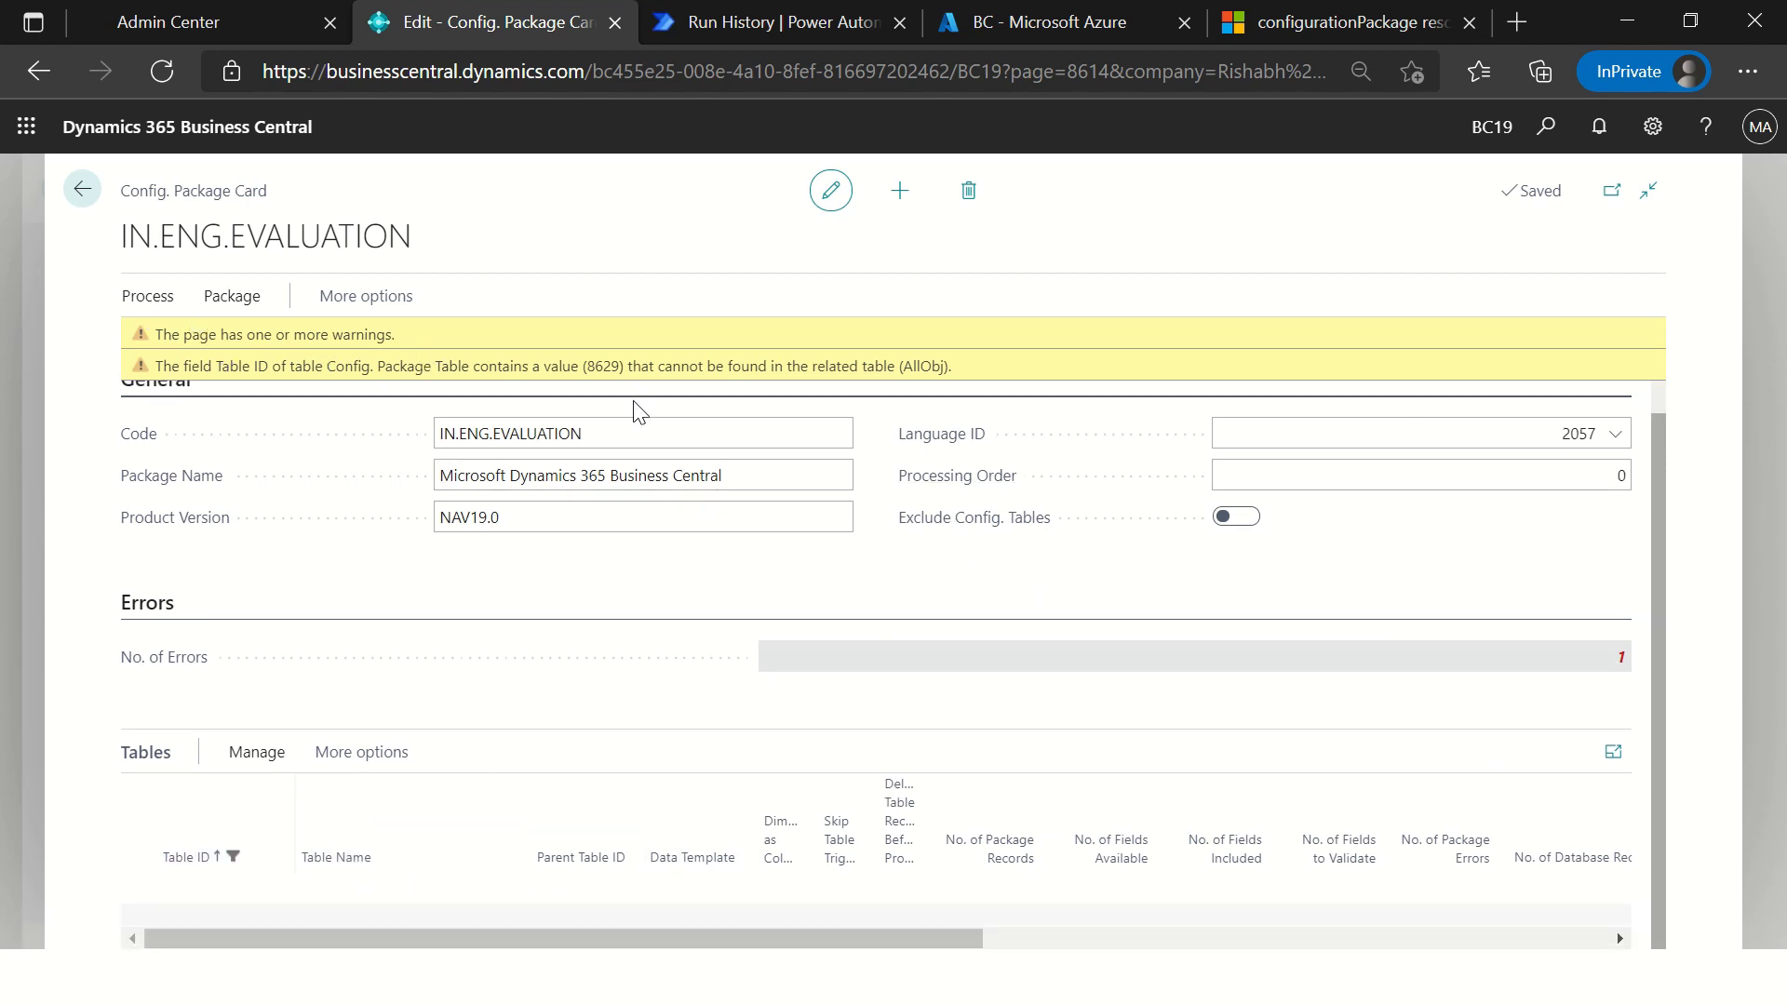
left_click(618, 430)
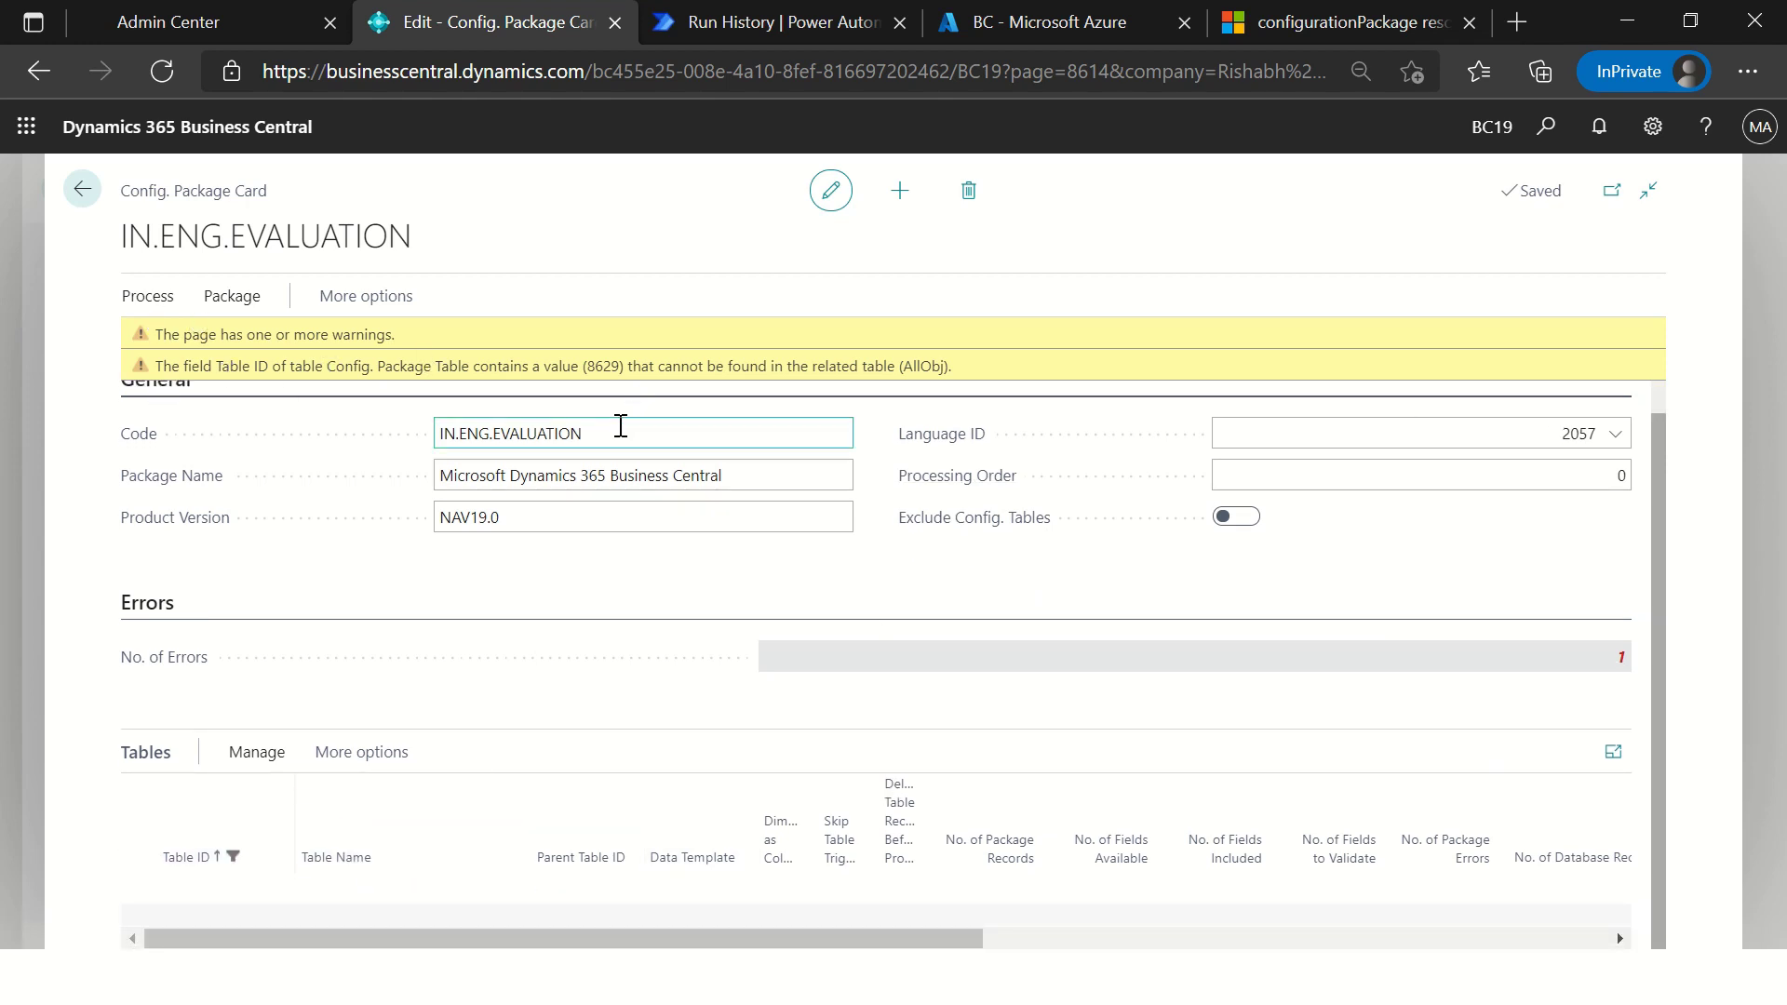
left_click(253, 861)
left_click(210, 709)
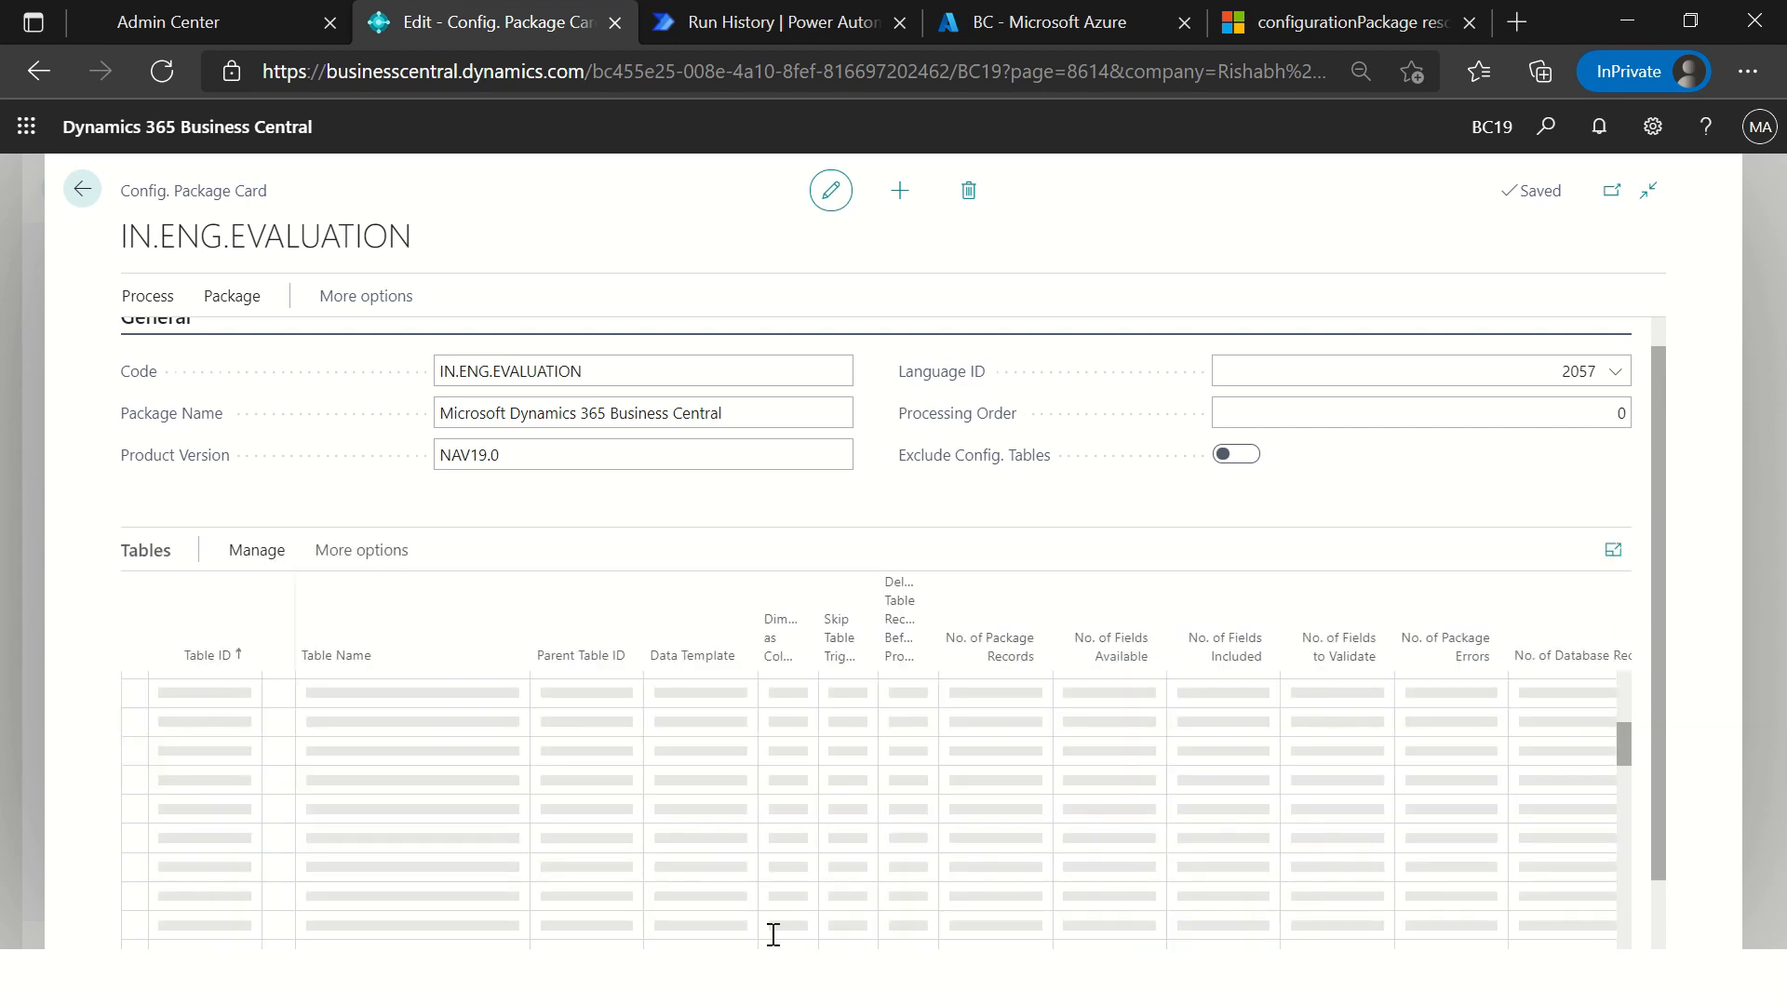
Step: Switch to Postman, resend the configuration package's Microsoft.NAV.apply POST request, and return to Business Central
key("alt+Tab")
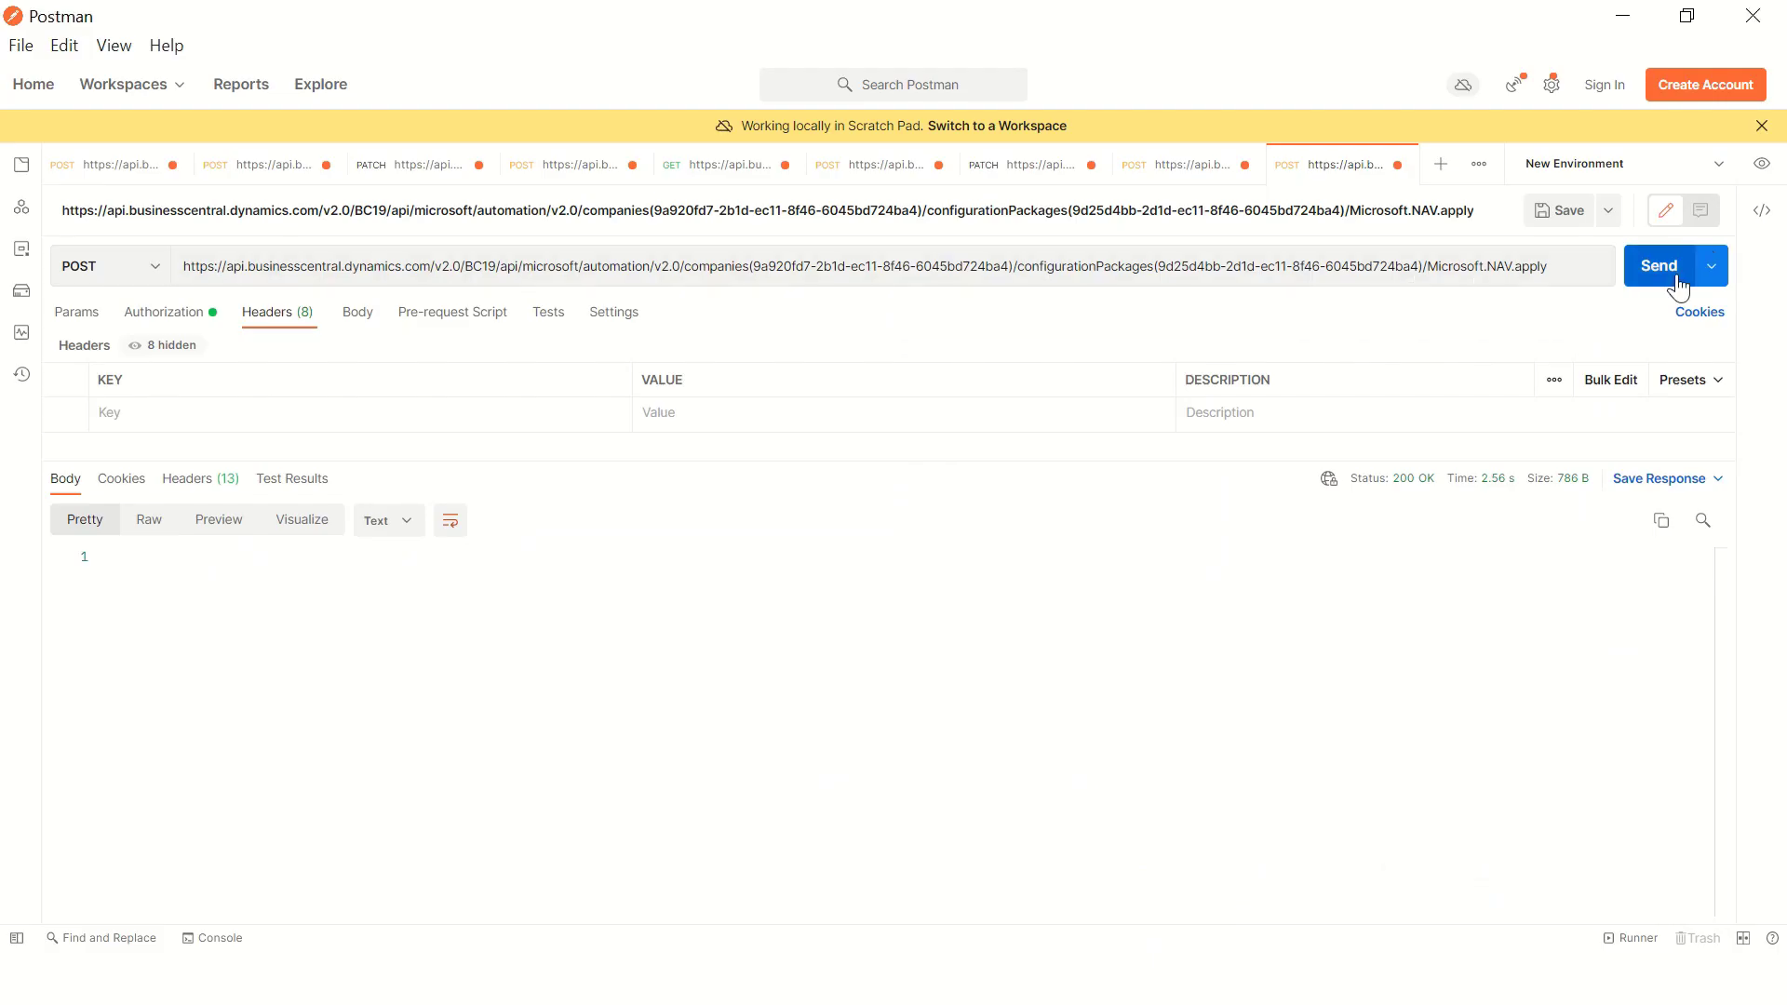
left_click(1678, 271)
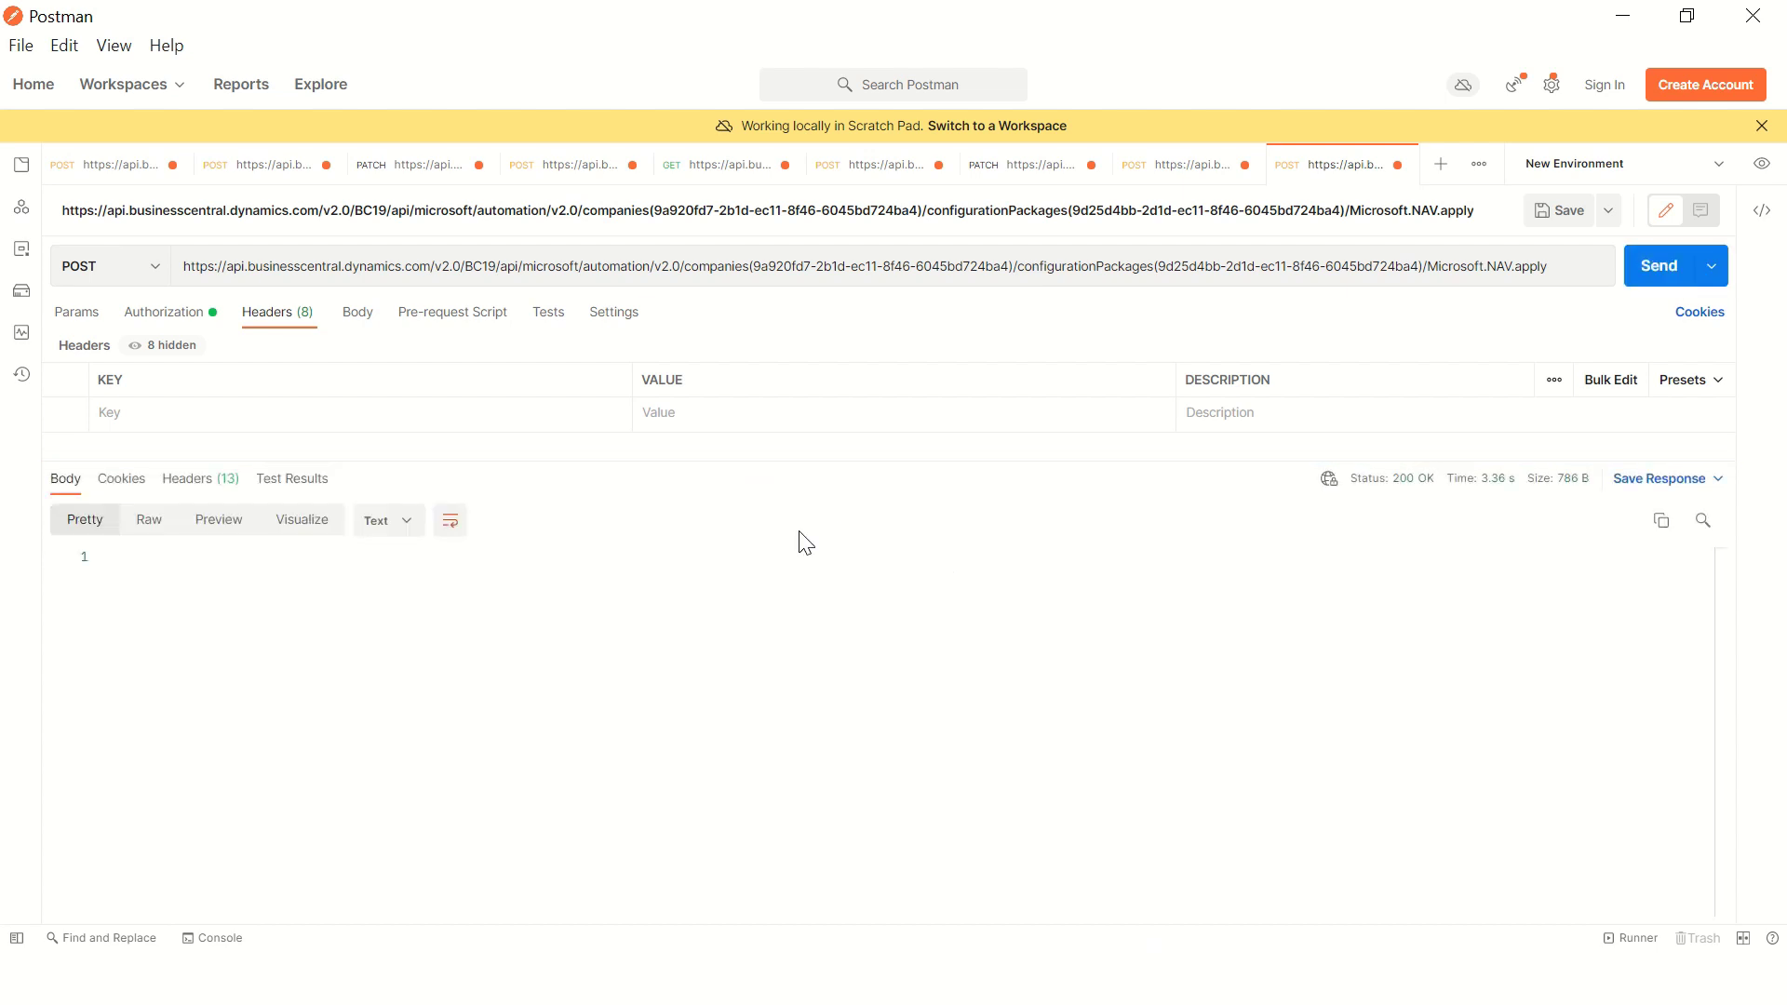
key("alt+Tab")
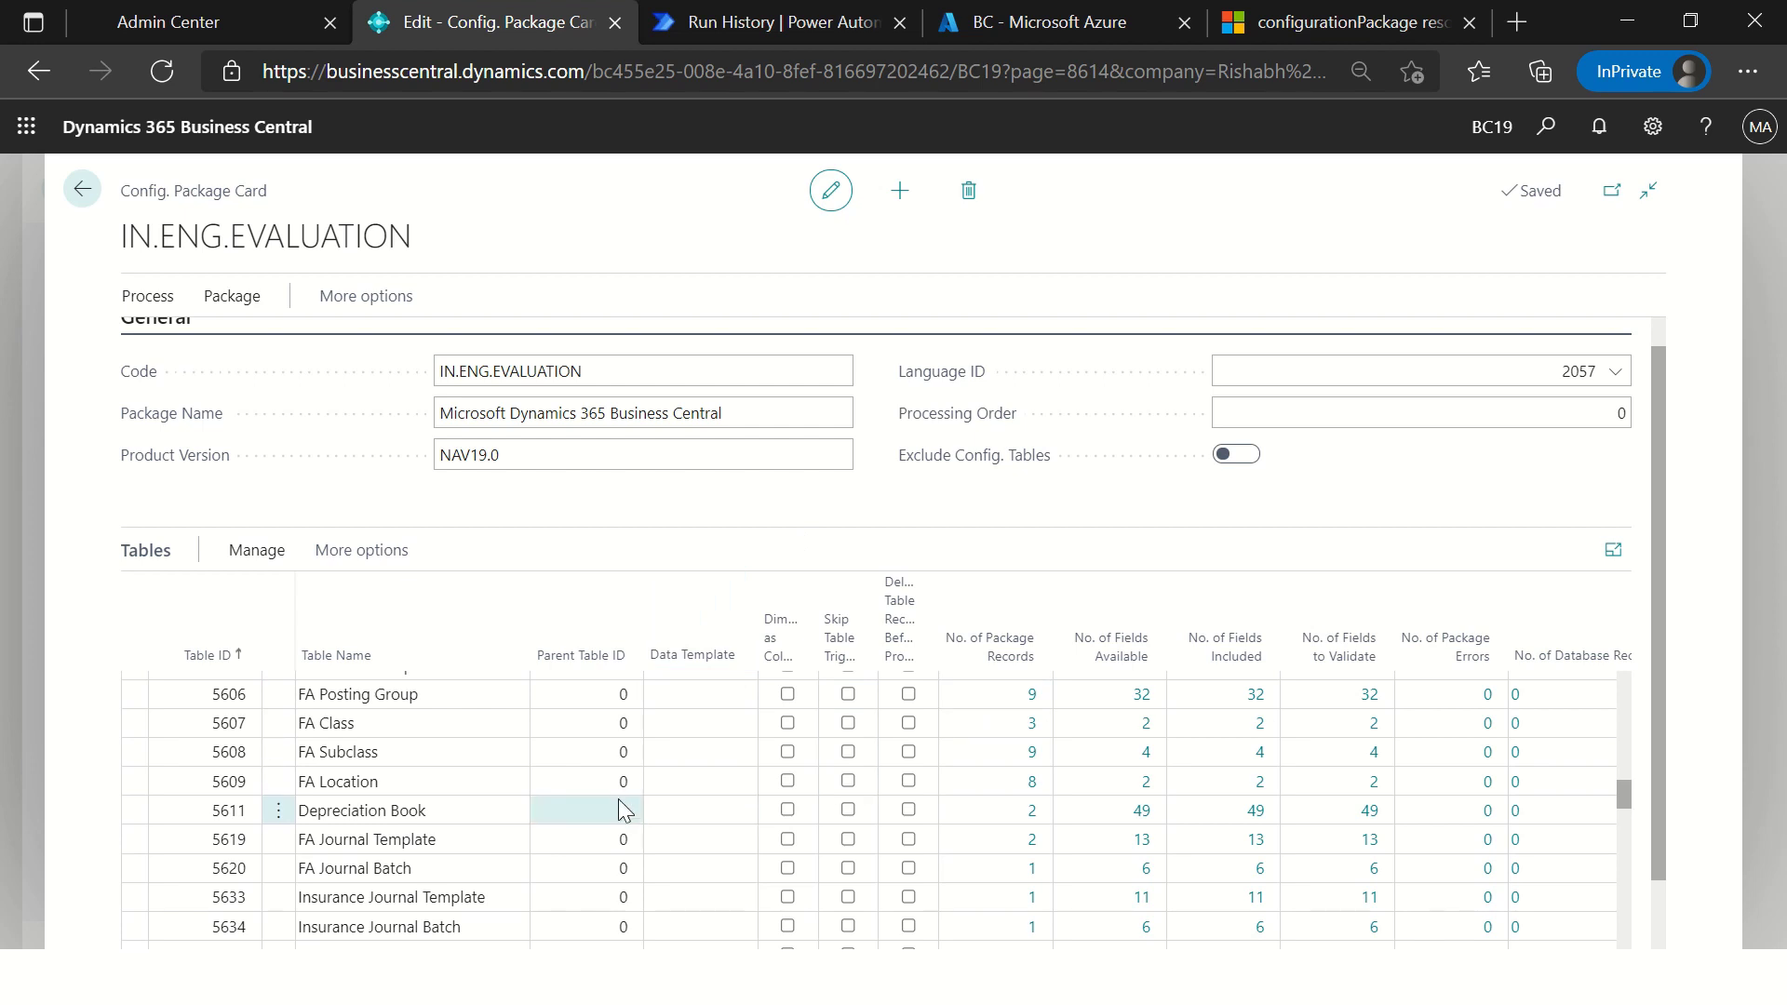
Step: Search for "Payment term" from the package card, inspect the entries in the Payment Terms list, and close it
scroll(487, 774, "up", 3)
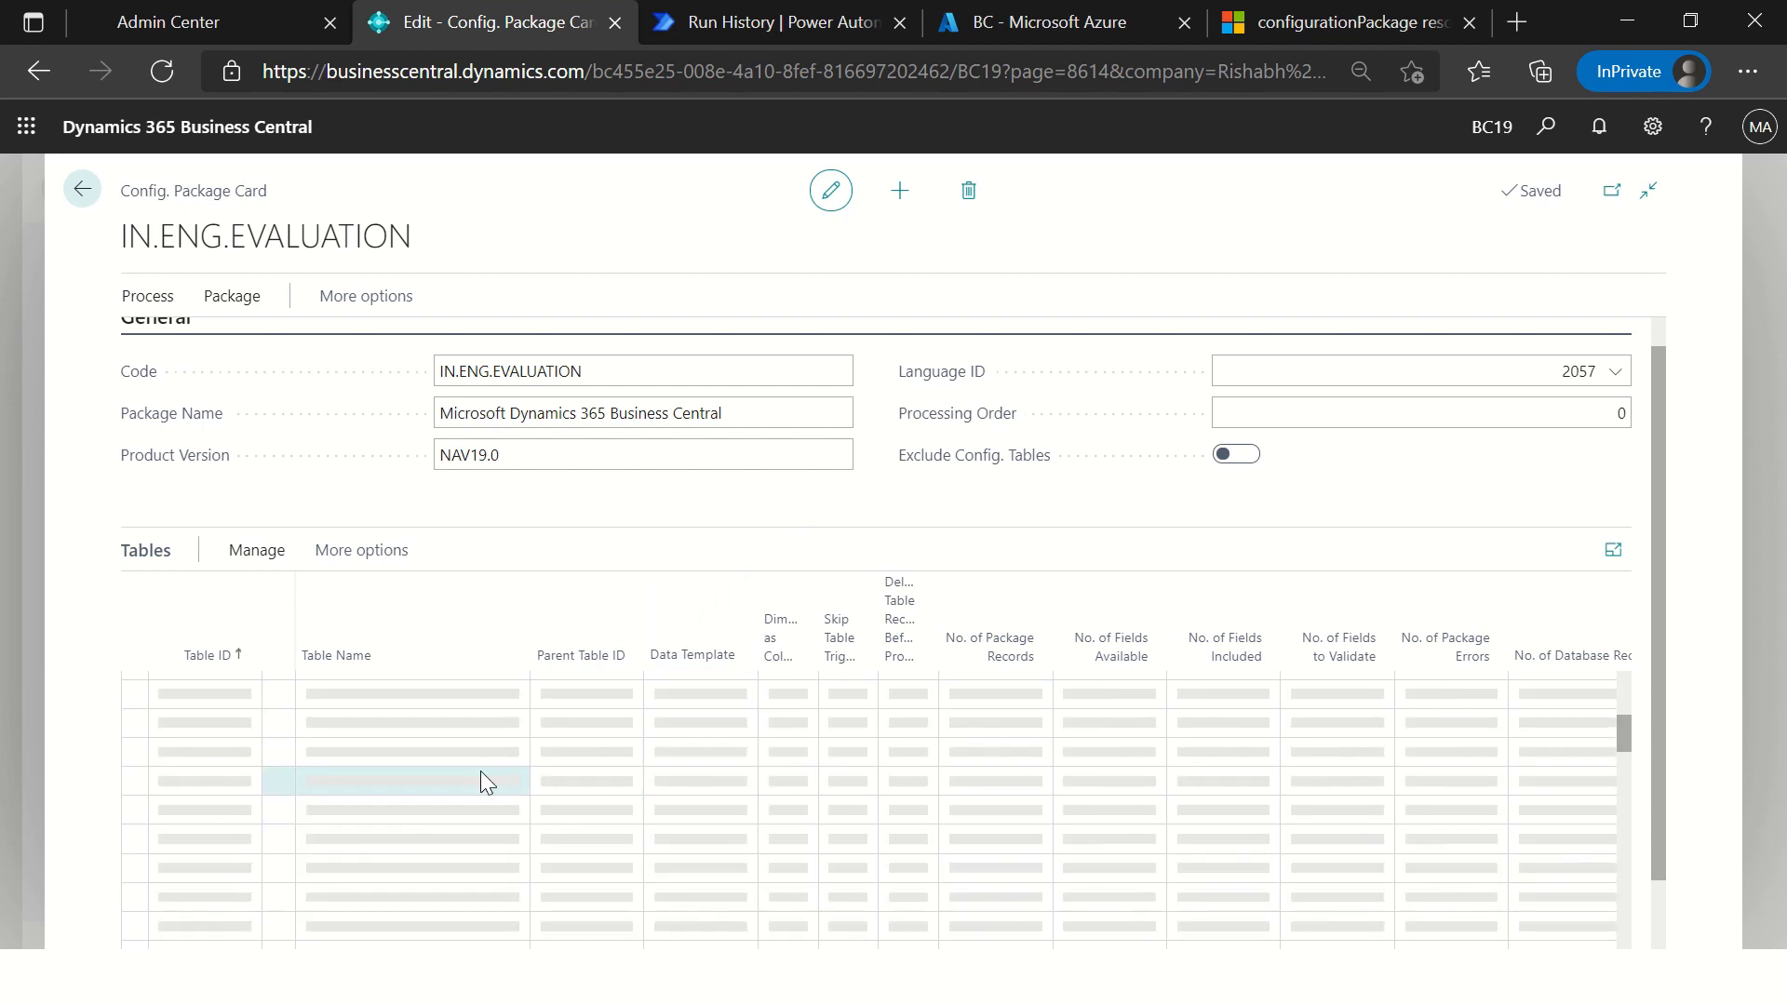
left_click(1547, 141)
type("Pay")
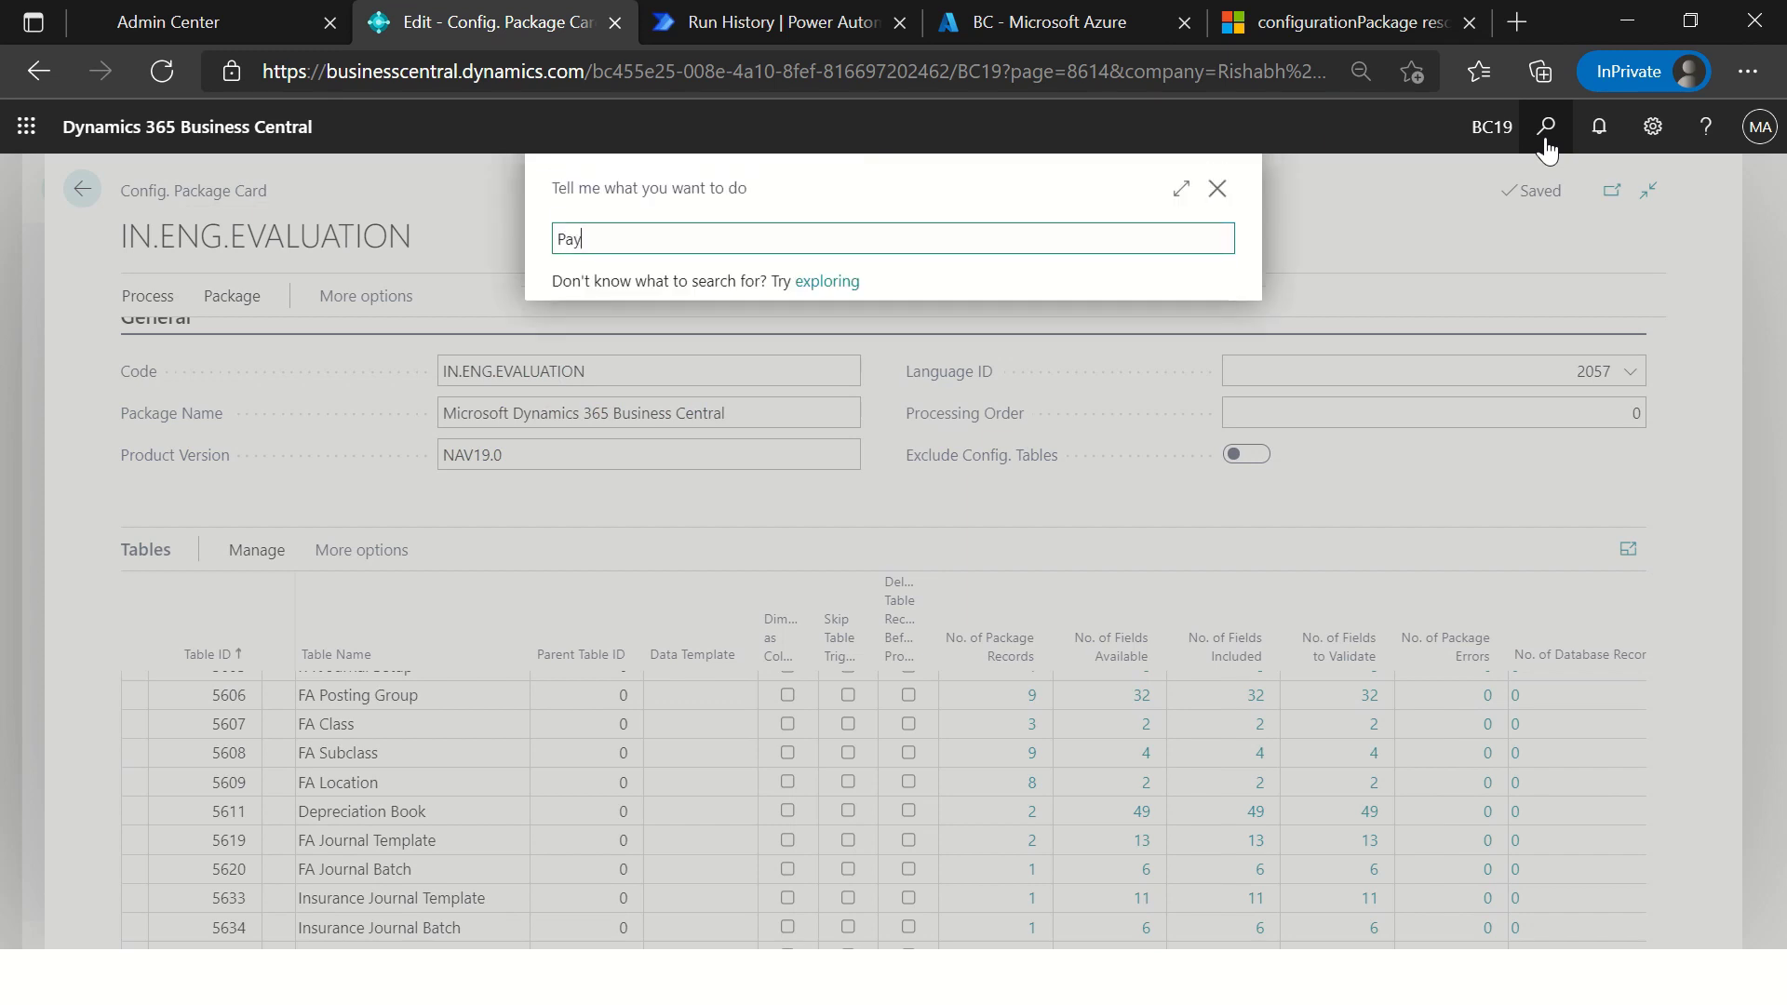
type("ment term")
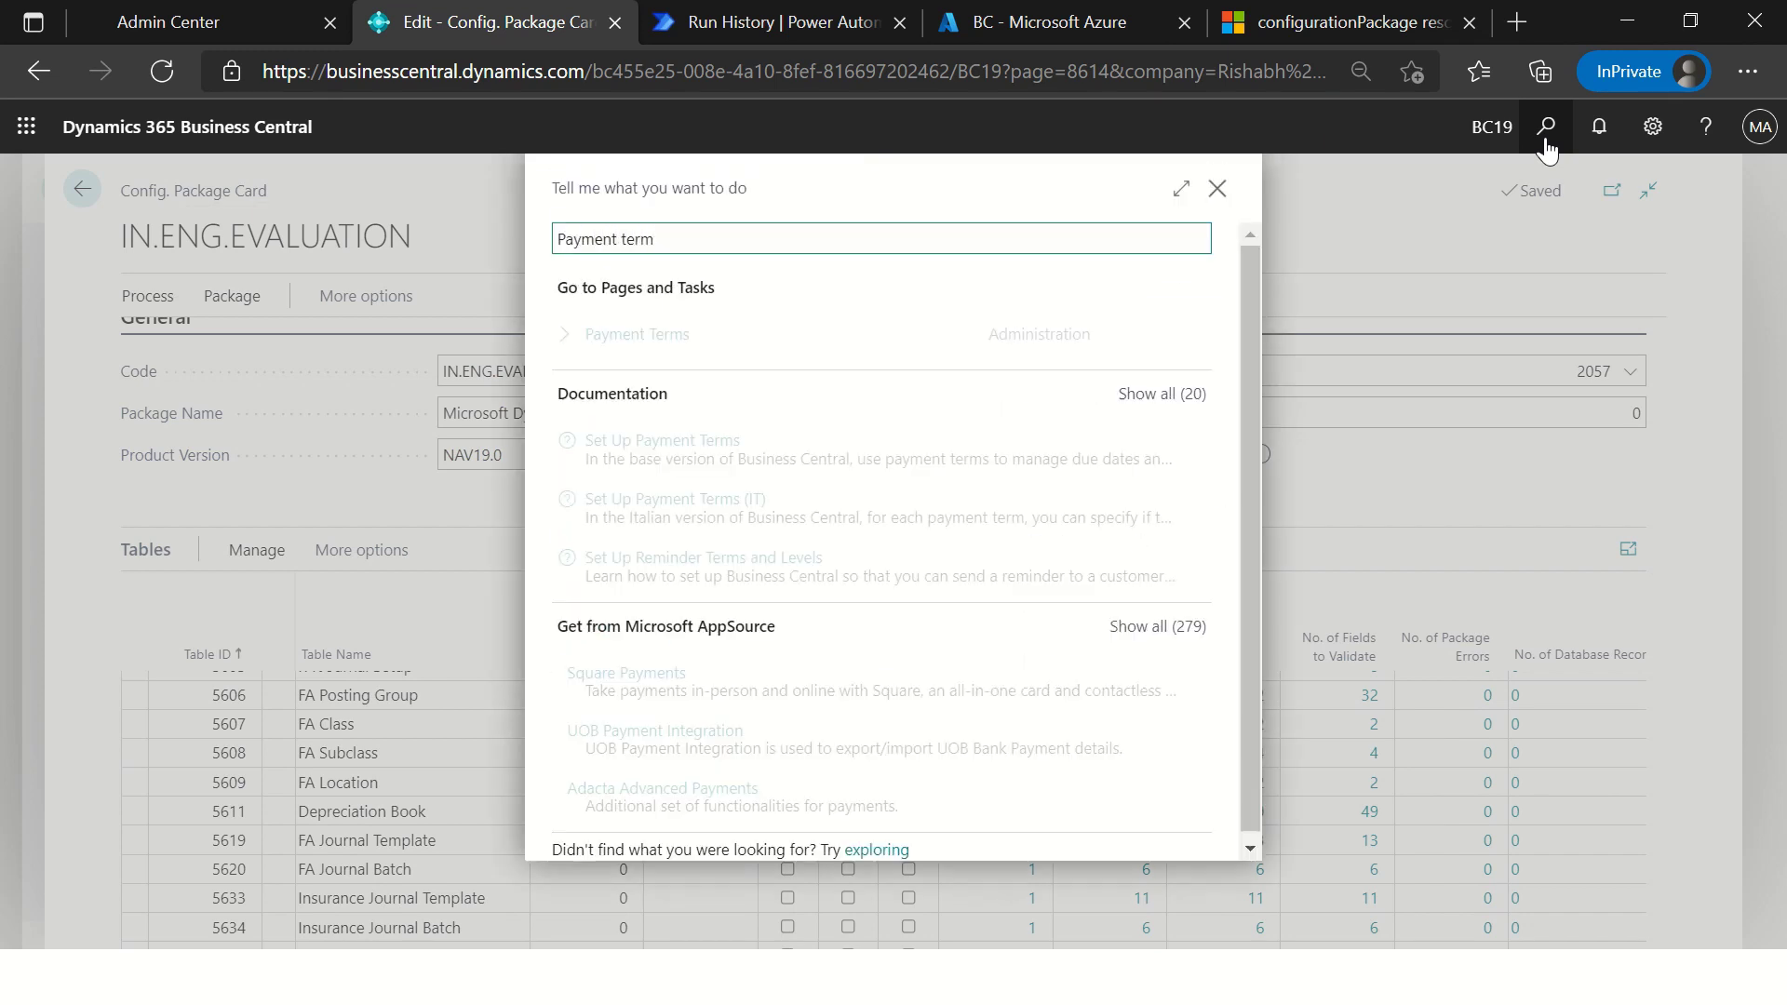
key("Return")
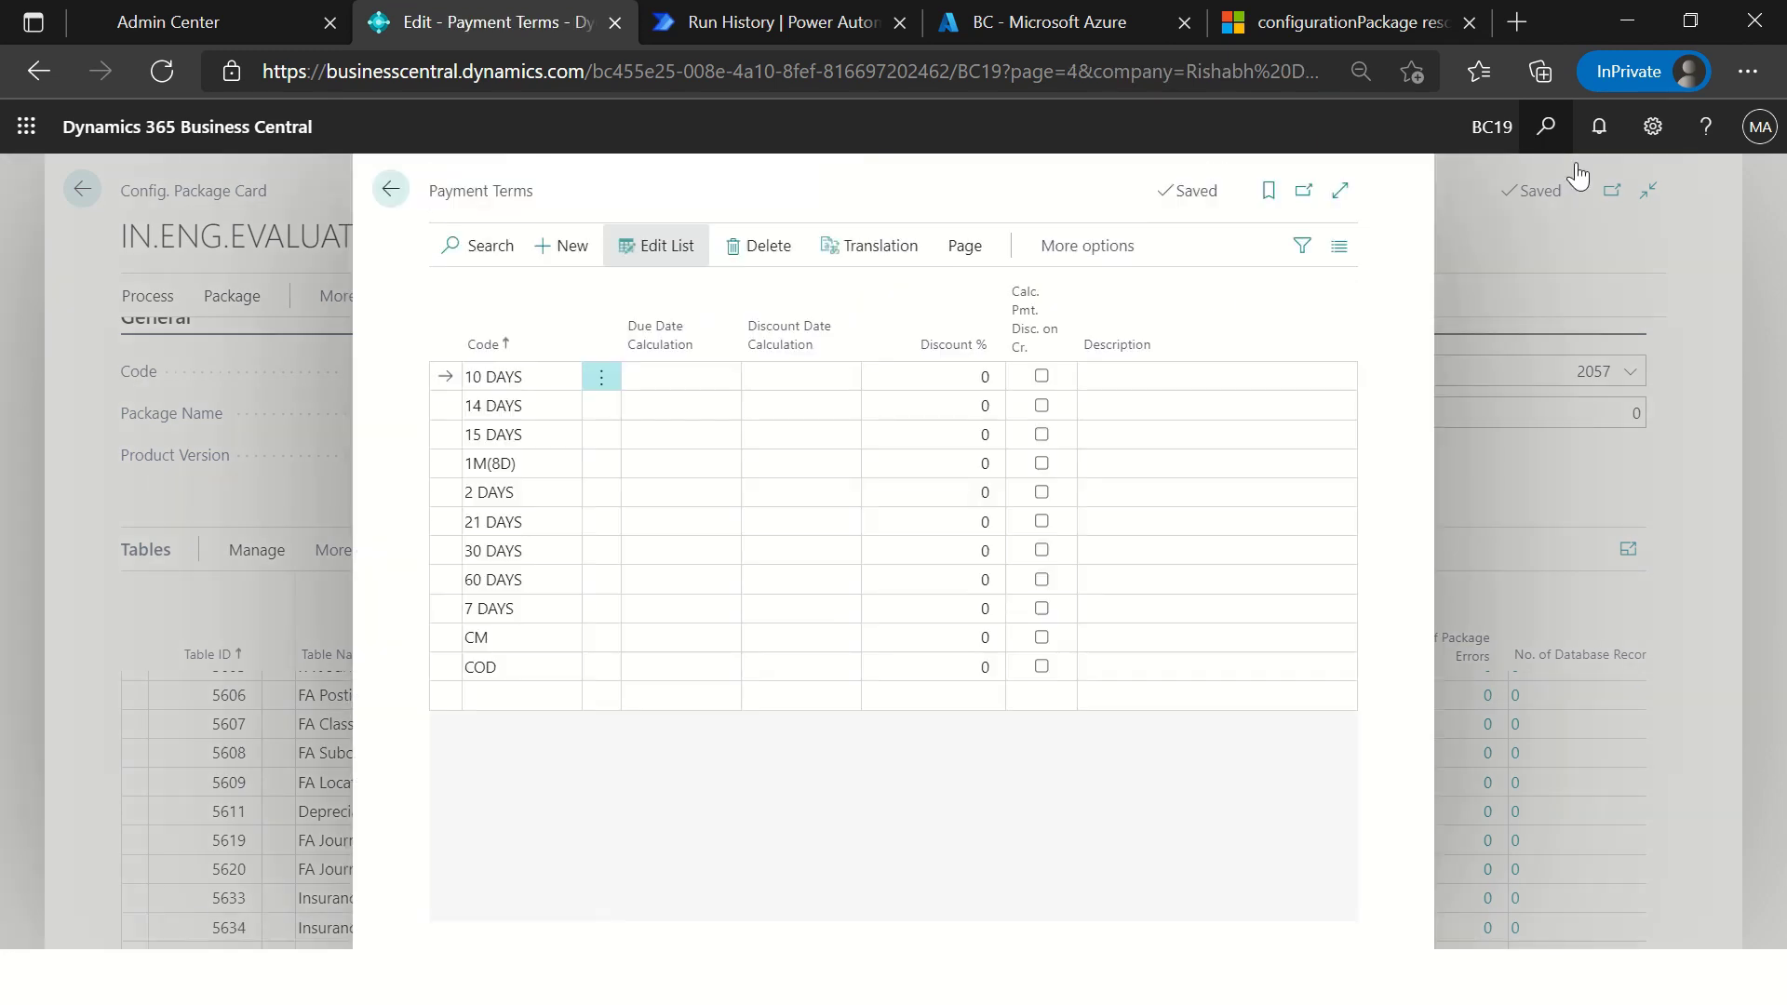
left_click(494, 579)
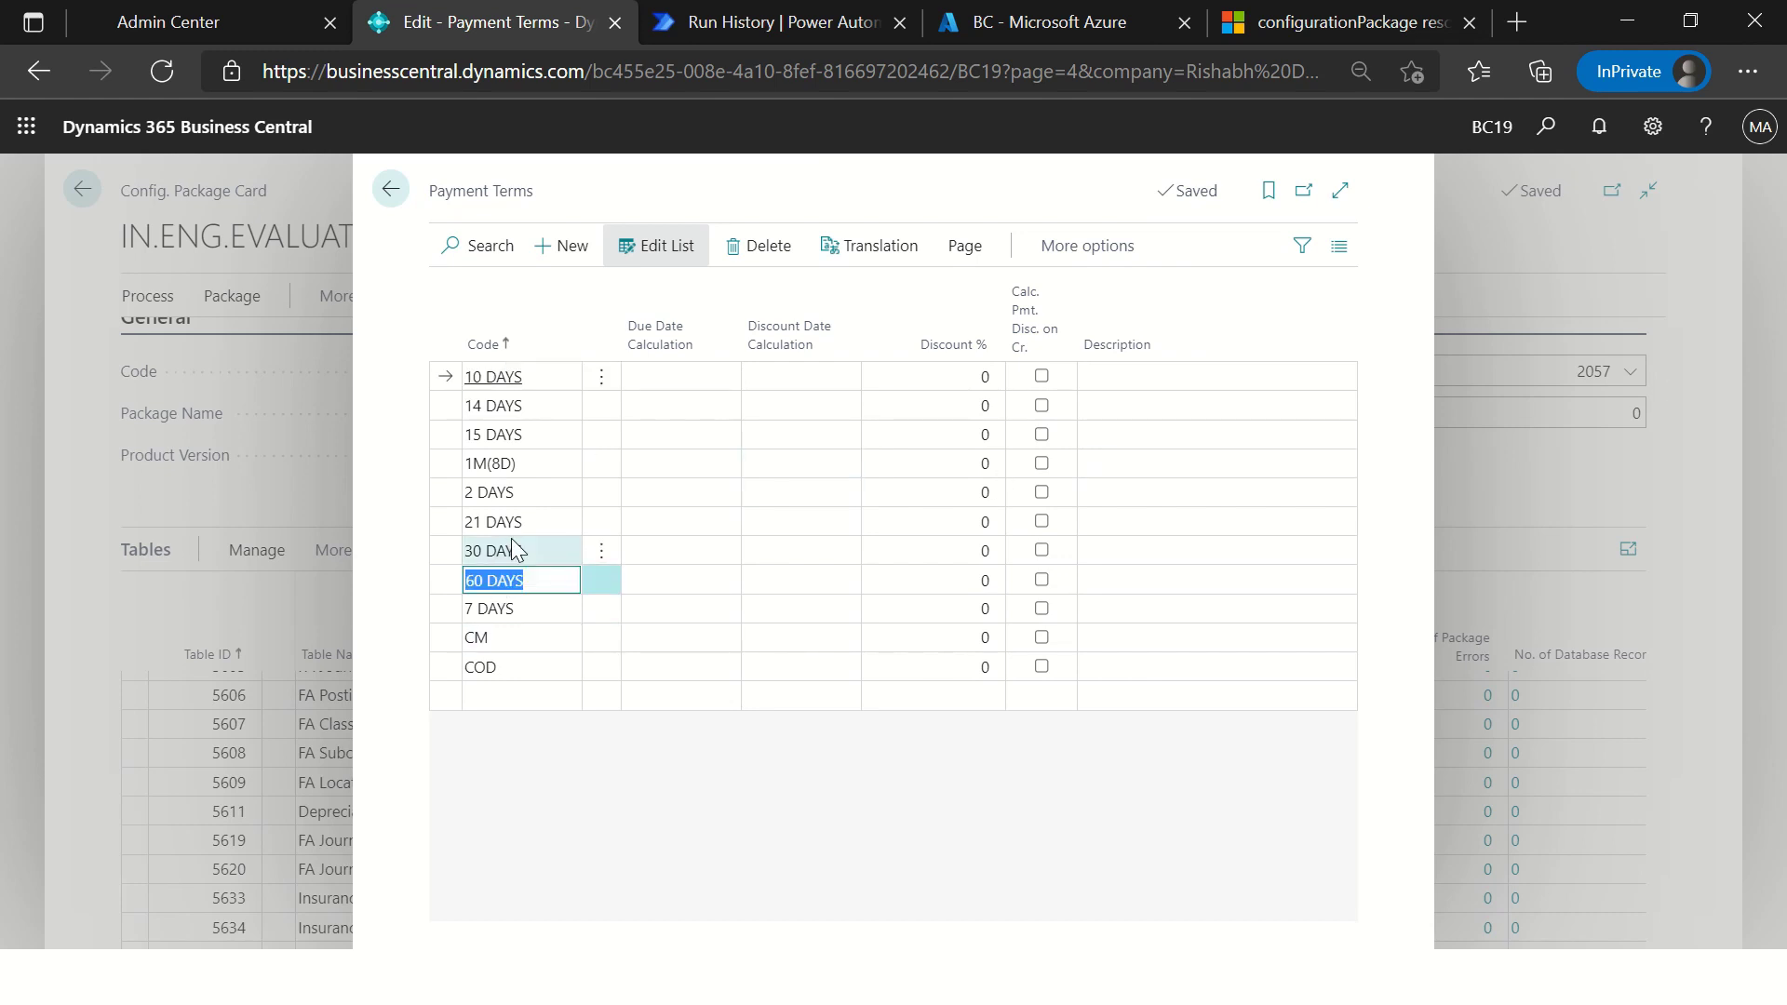
left_click(499, 382)
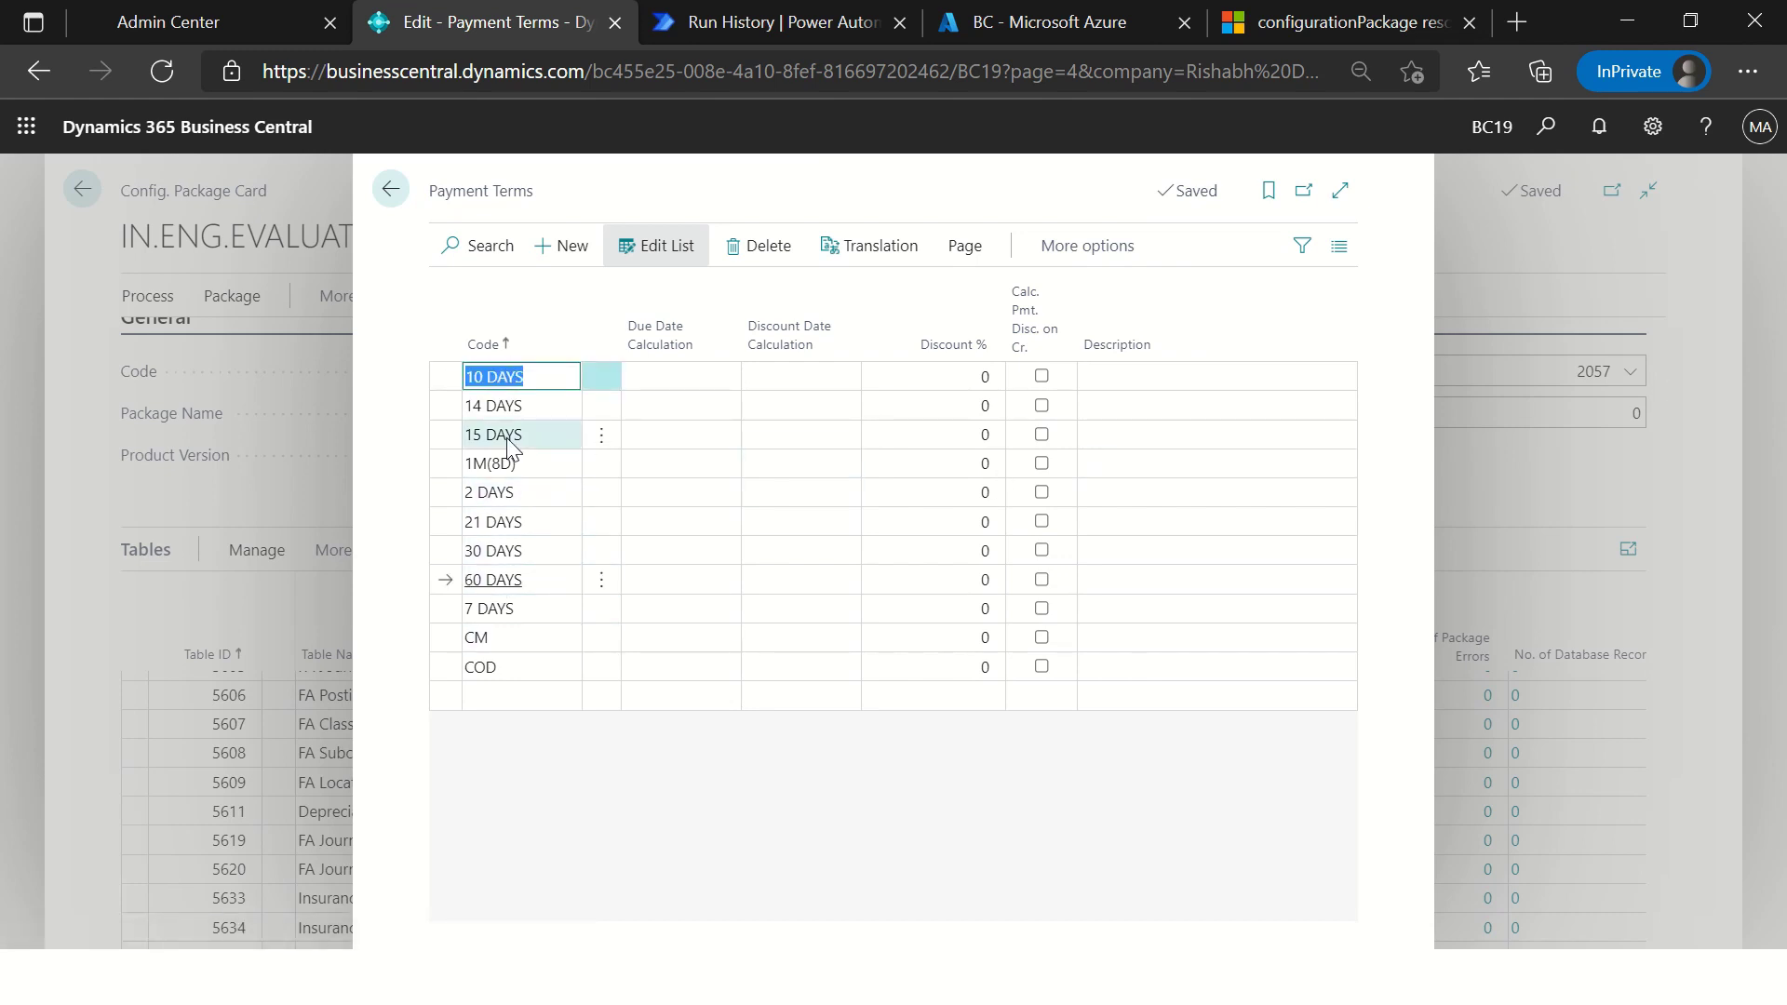
key("Escape")
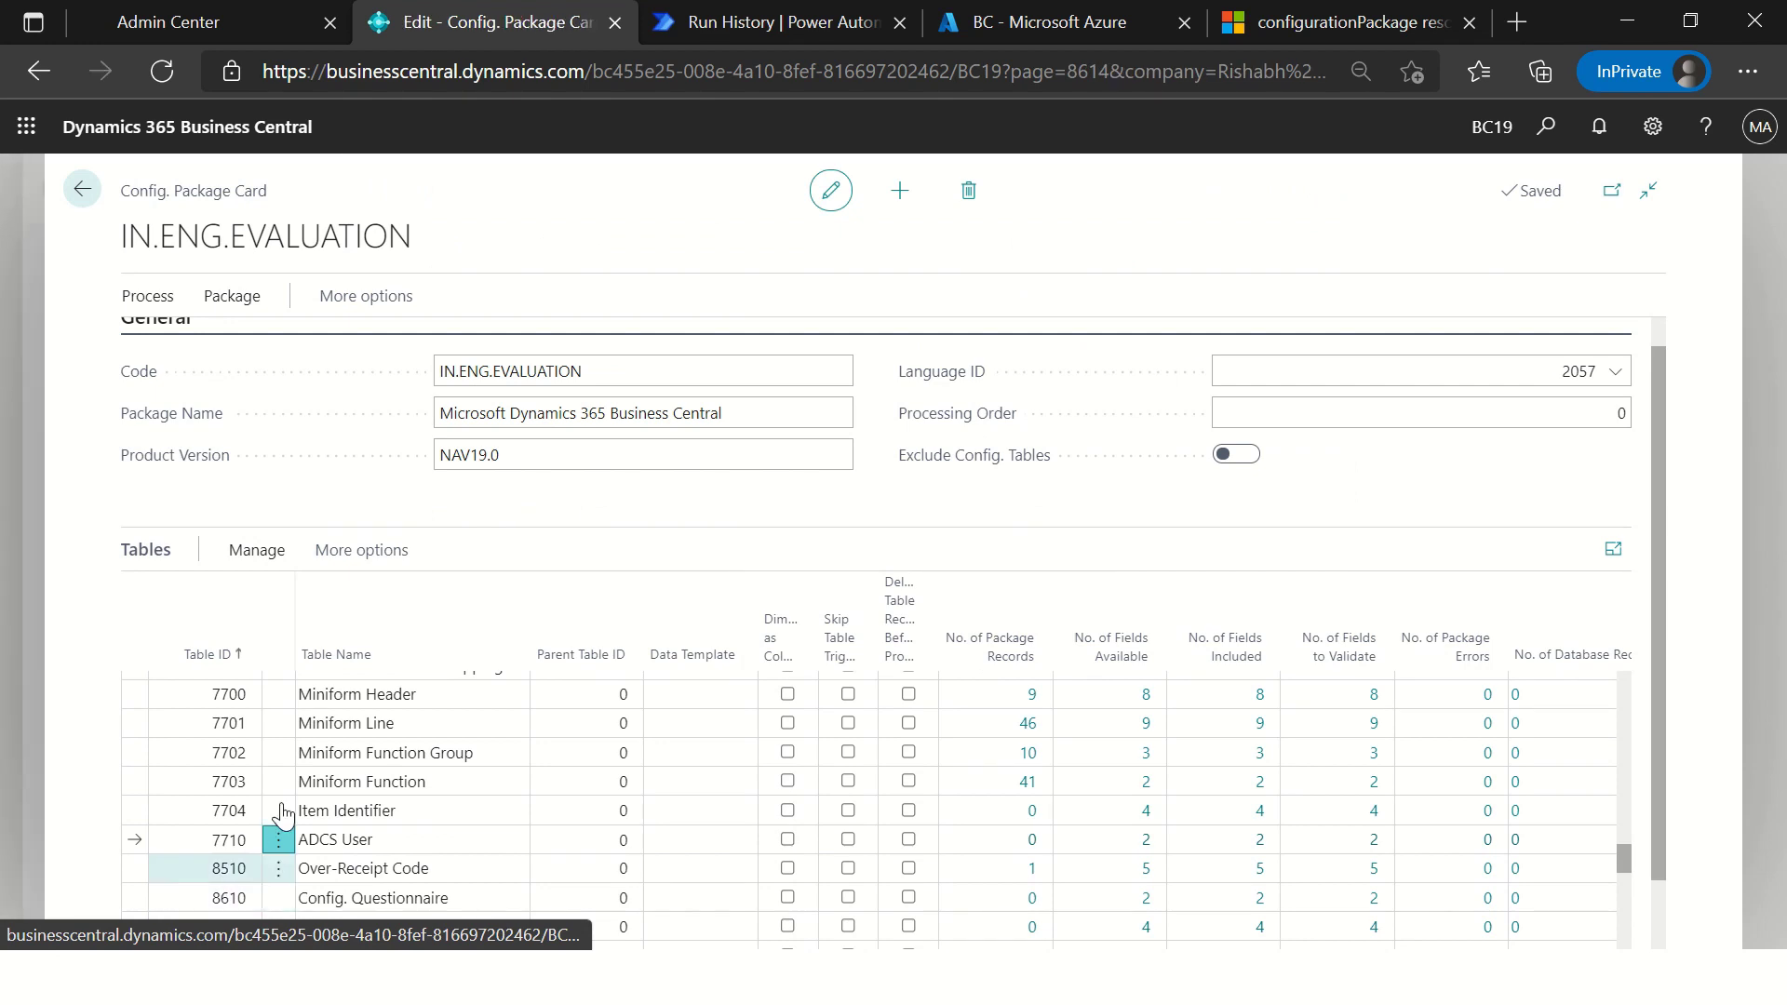
scroll(378, 797, "down", 5)
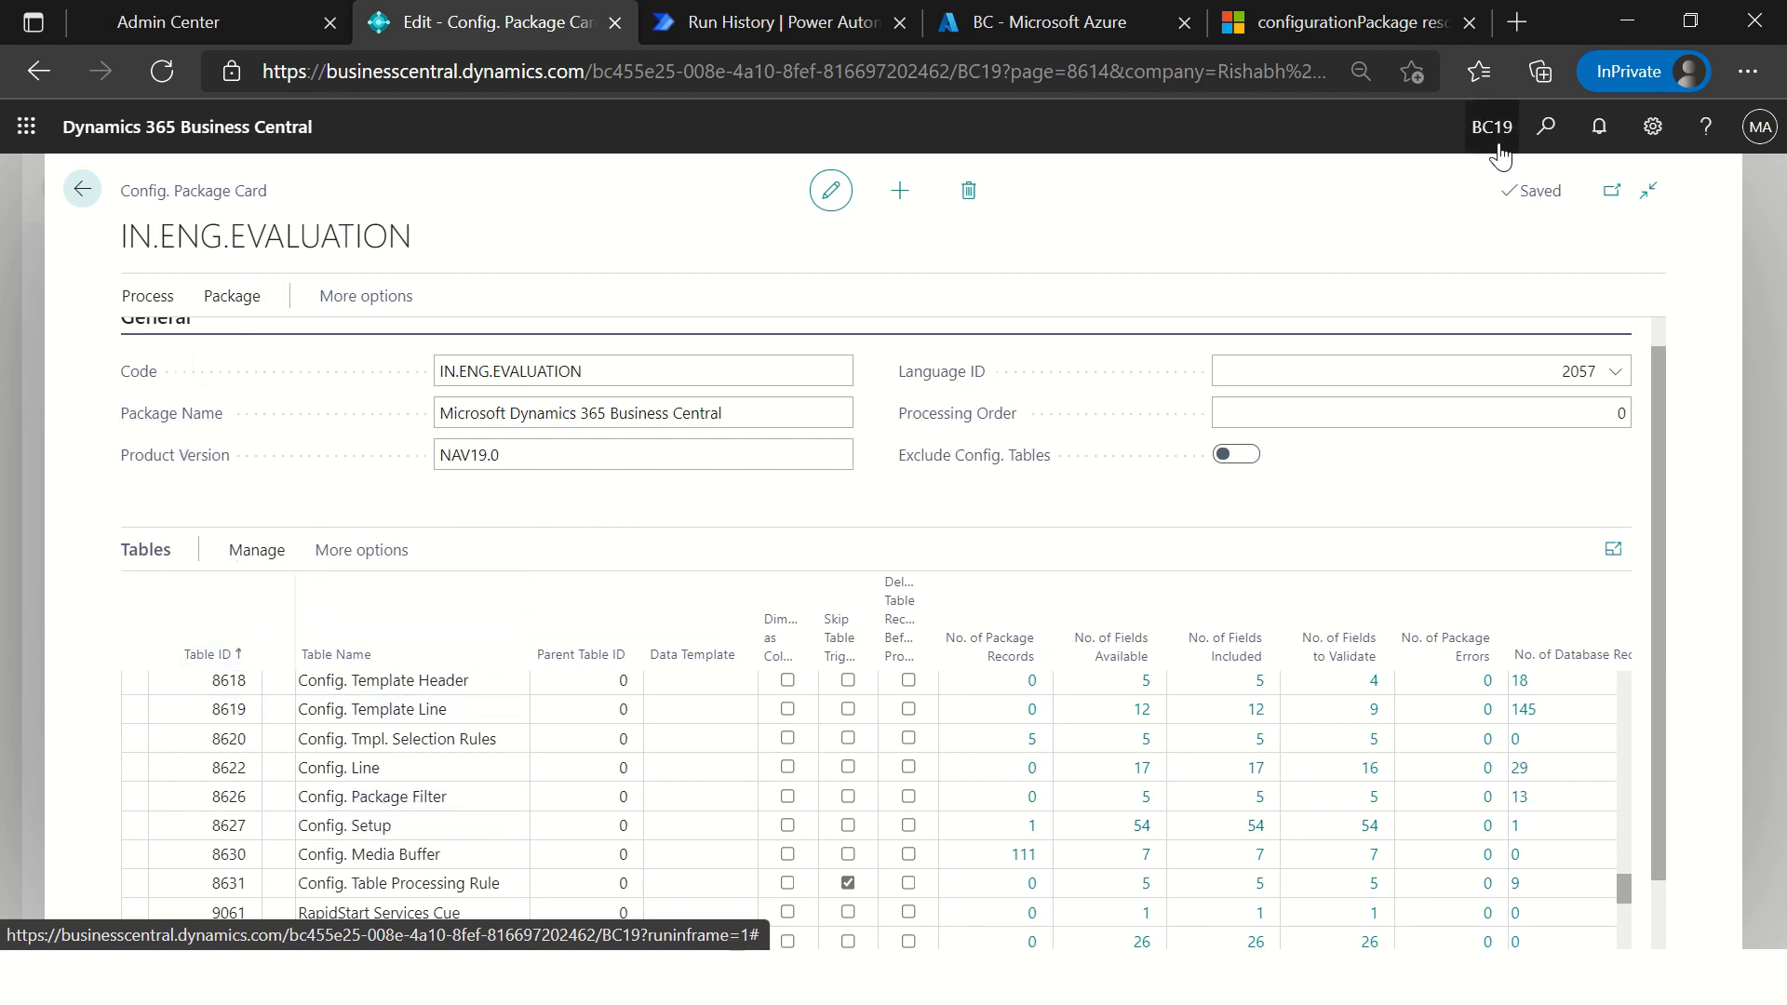
left_click(651, 372)
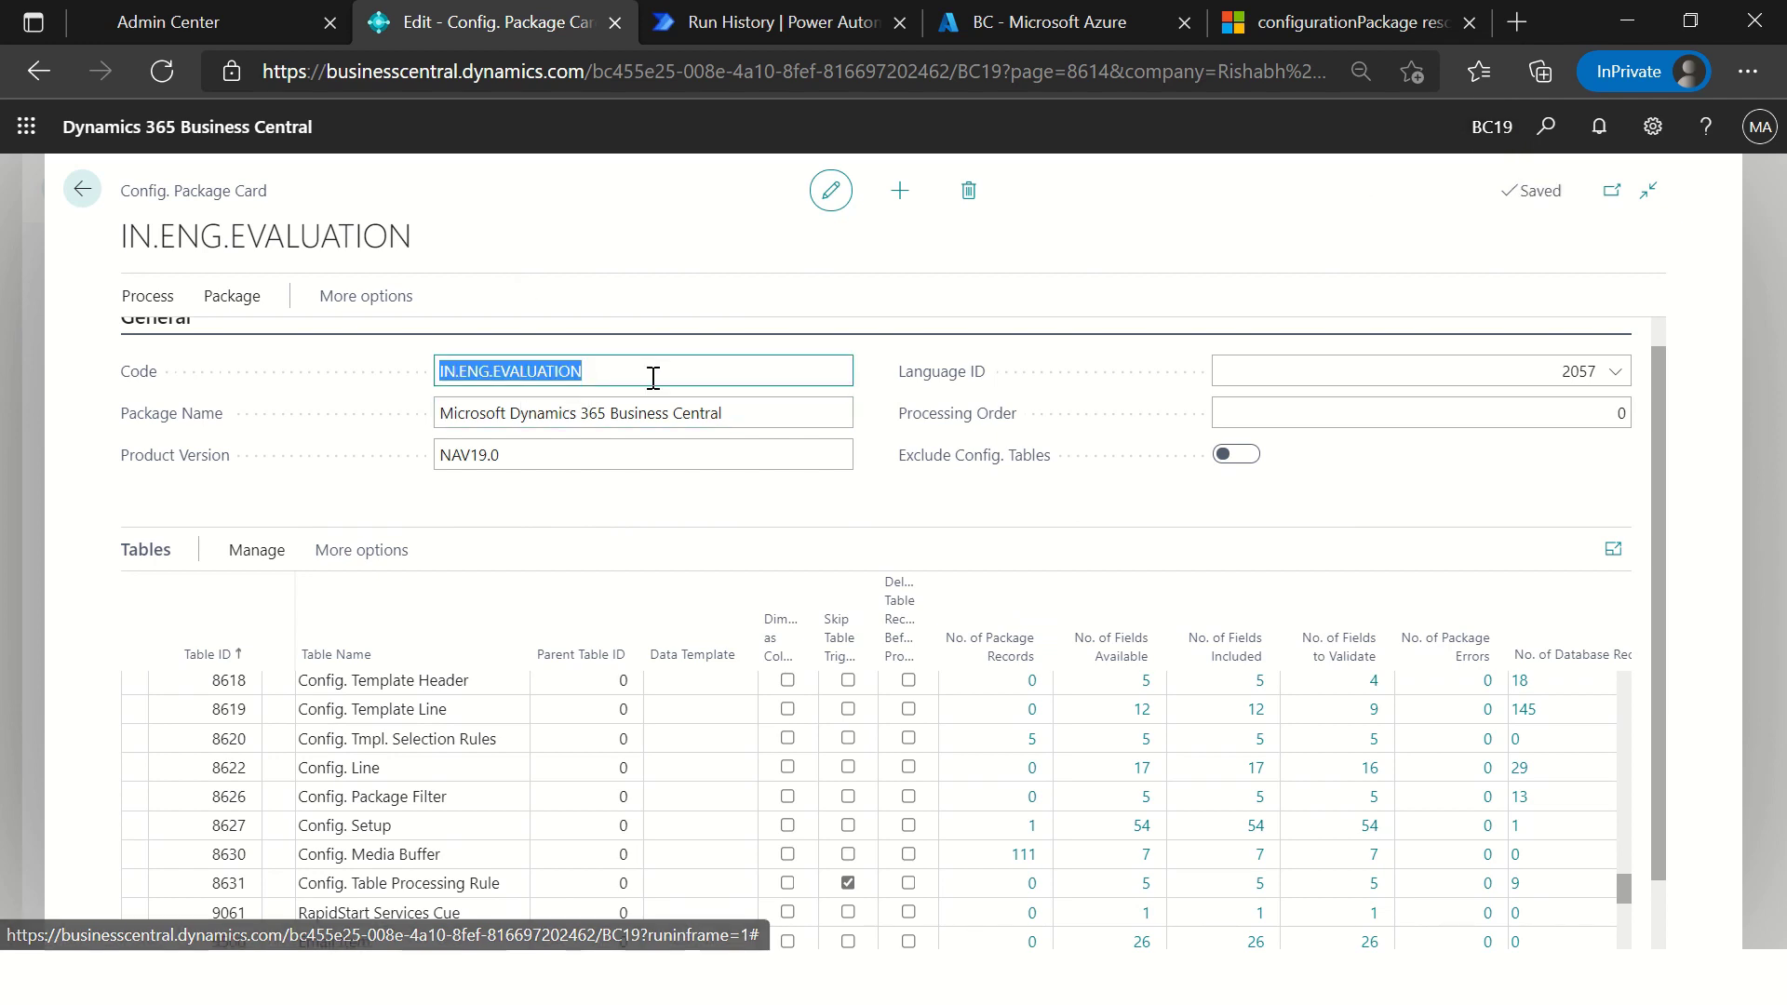
left_click(749, 425)
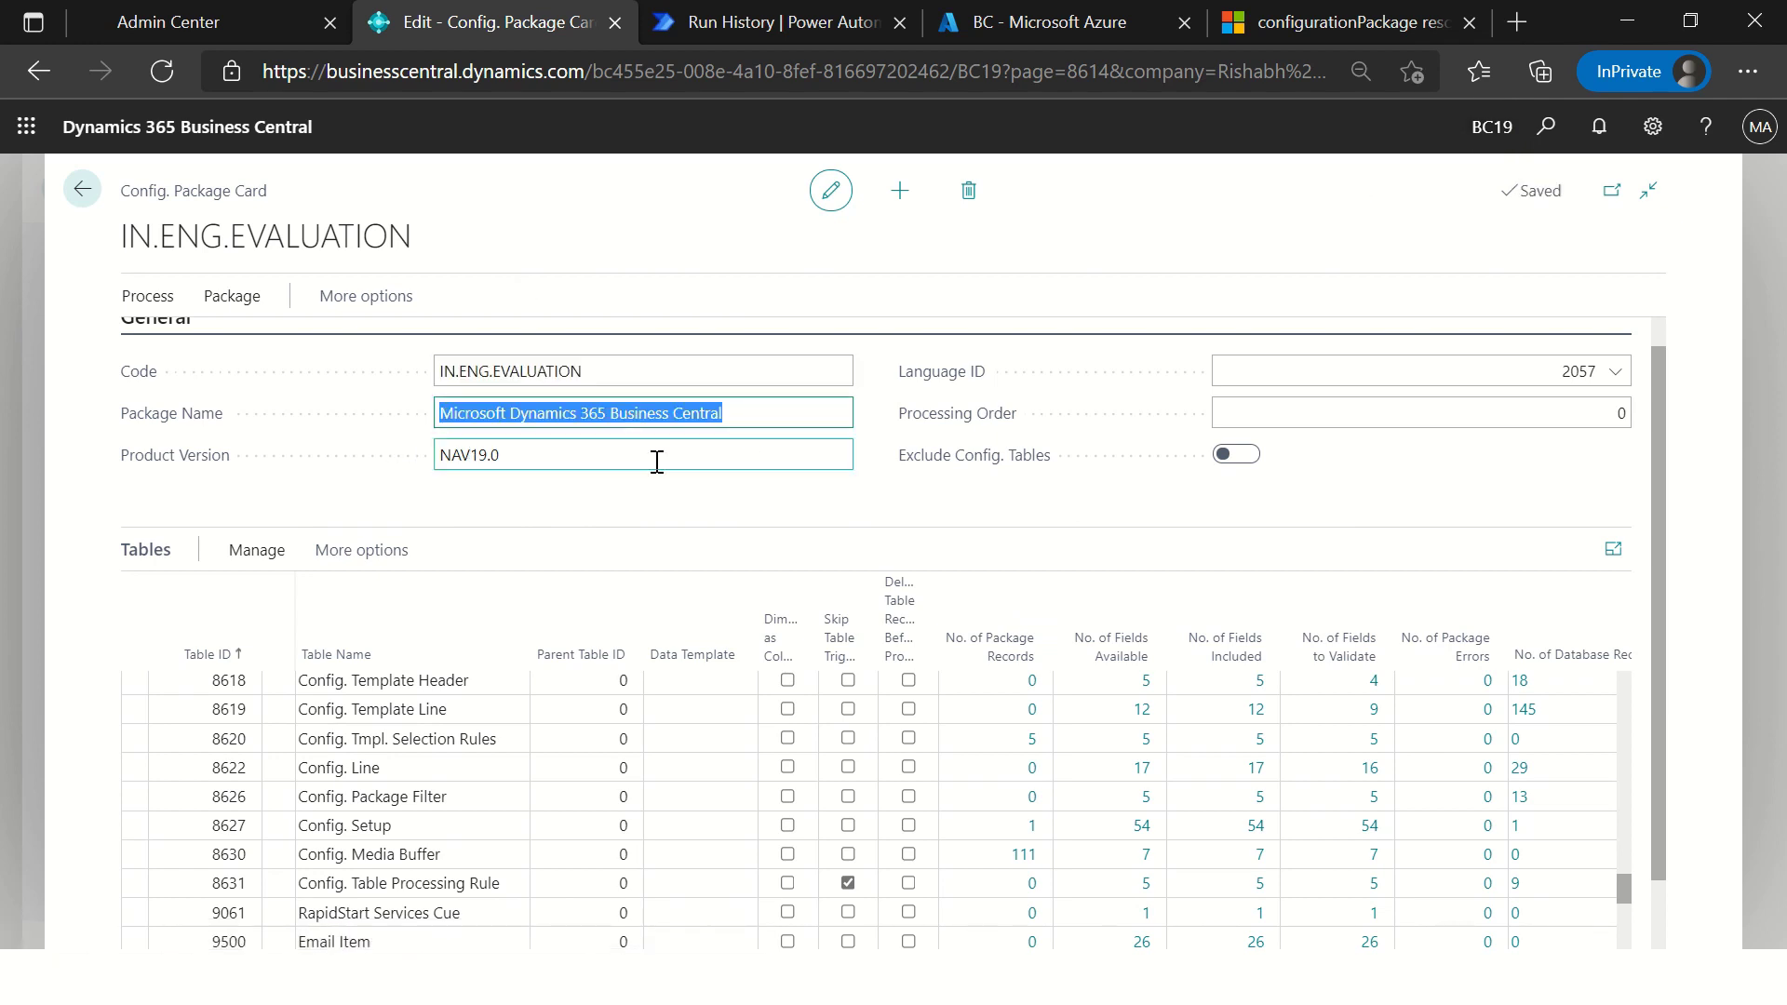
Step: Search for "Customers", inspect the Customers list for imported records, and return to the package card
left_click(1546, 126)
type("c")
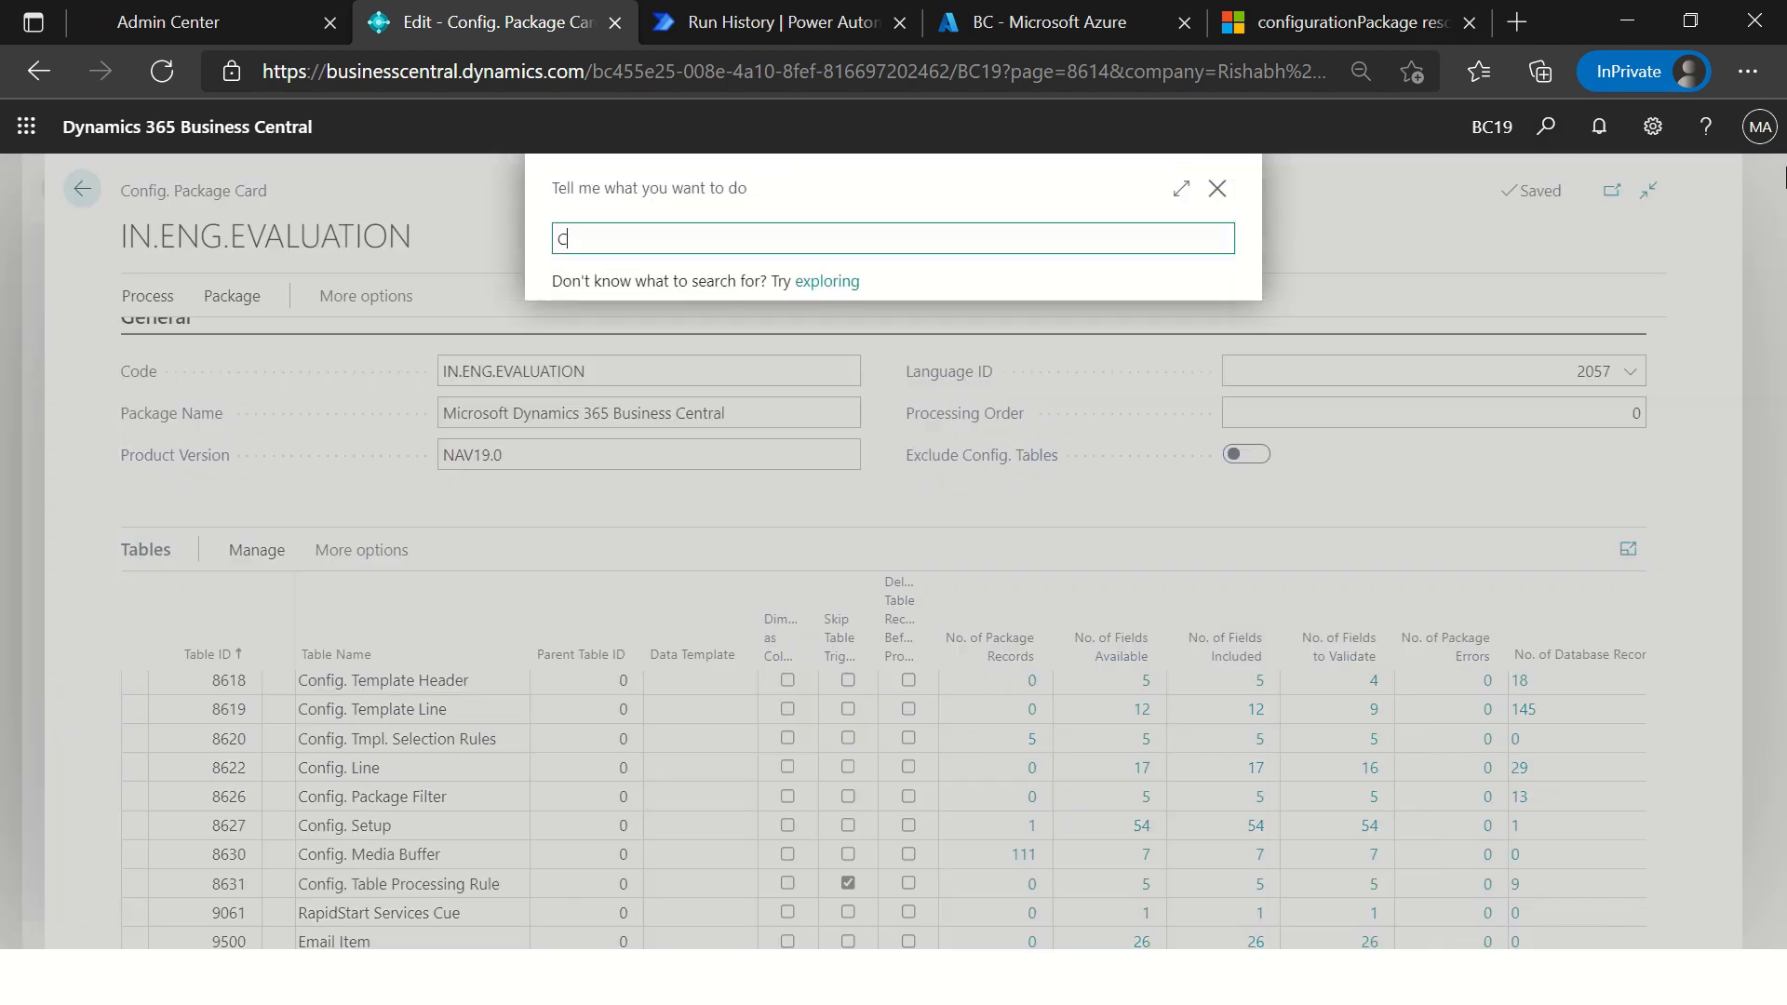
type("ustomers")
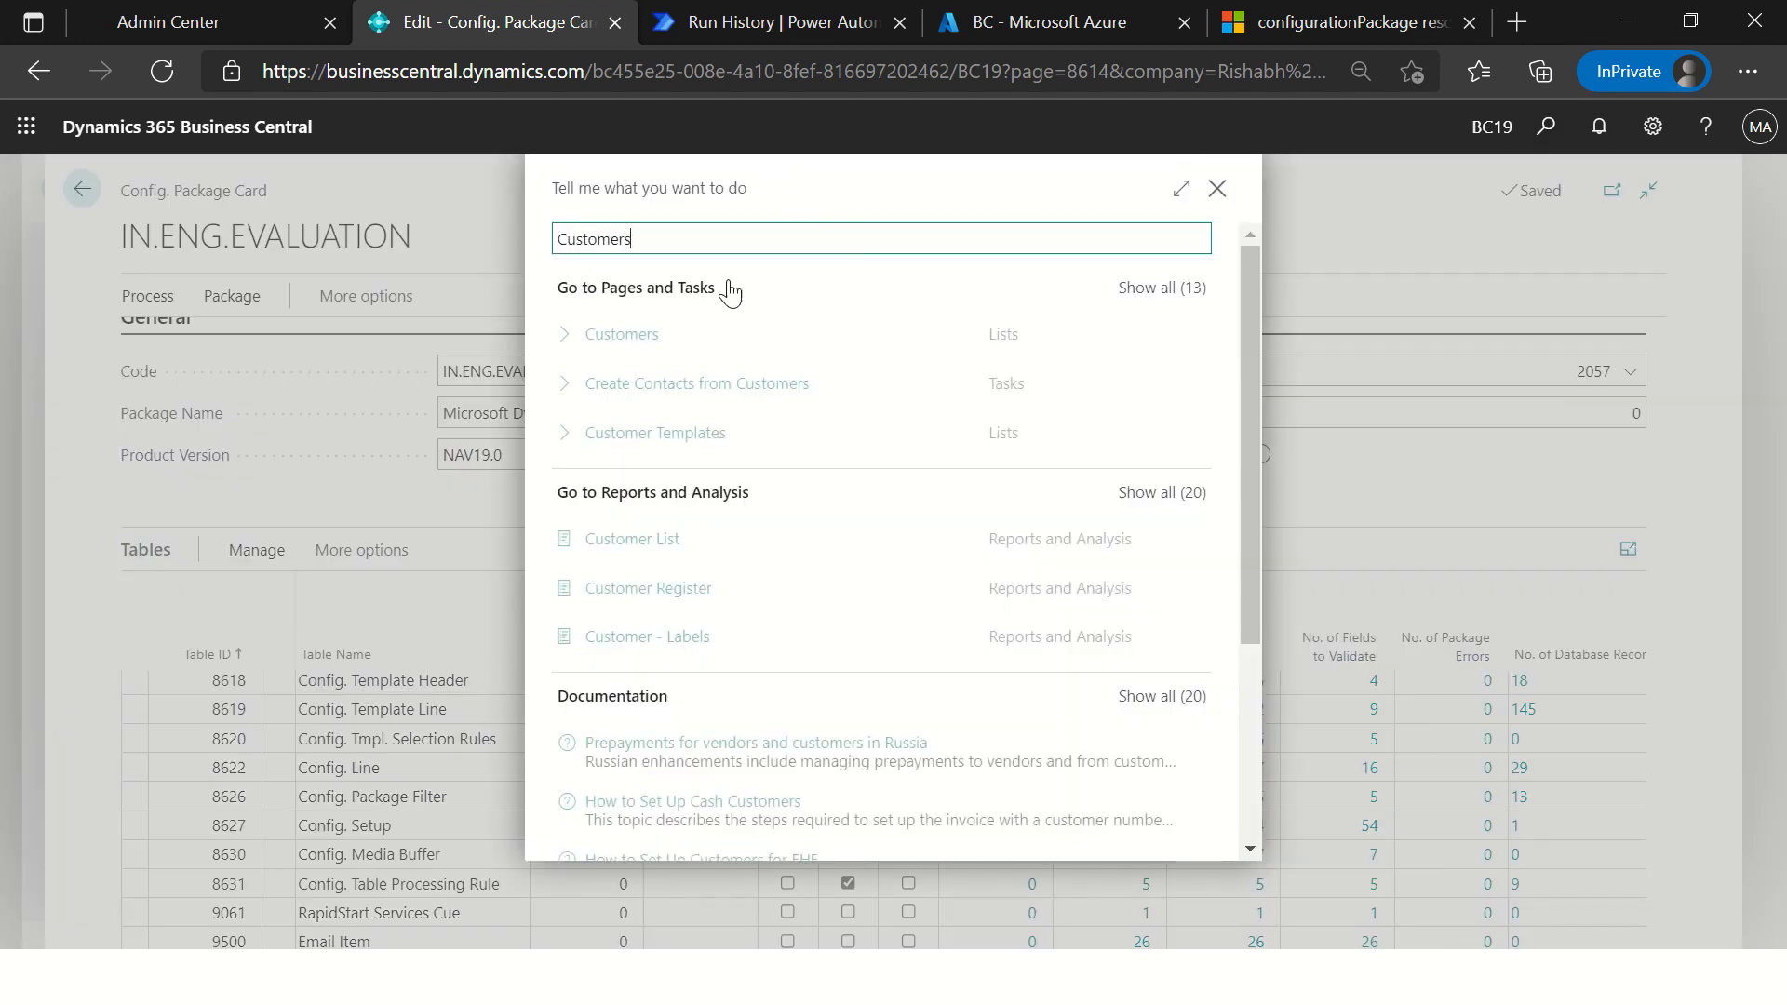
left_click(651, 348)
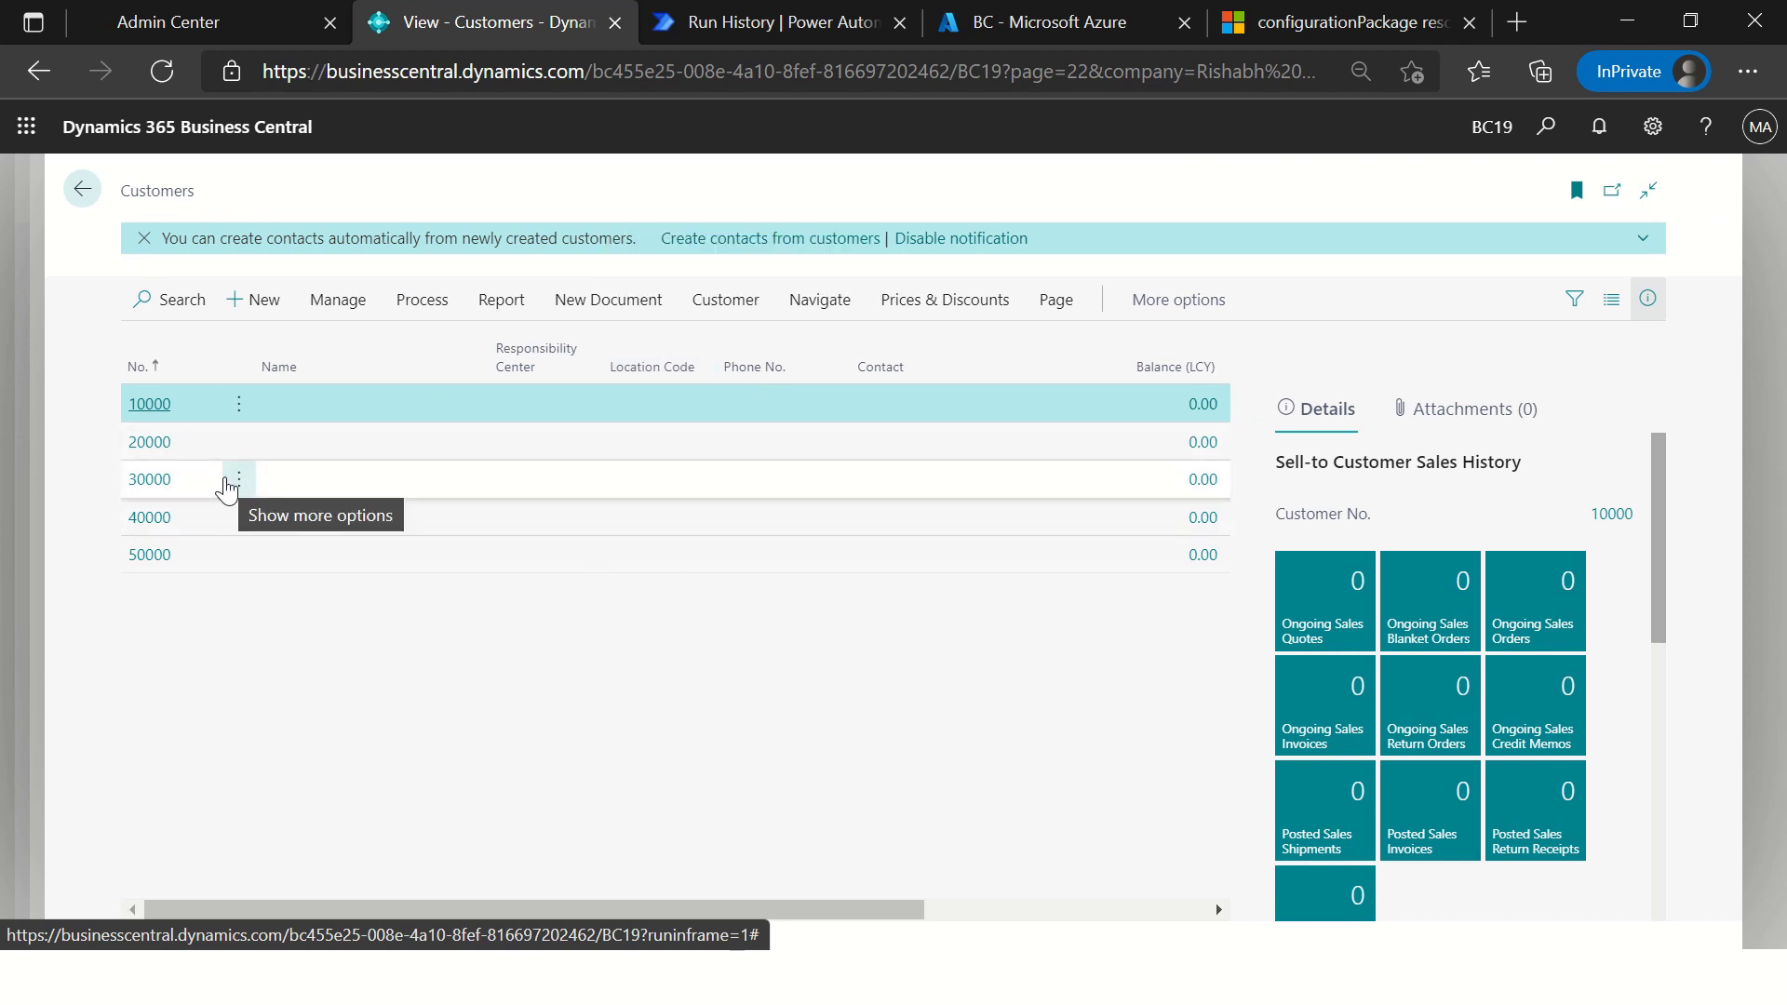
key("Escape")
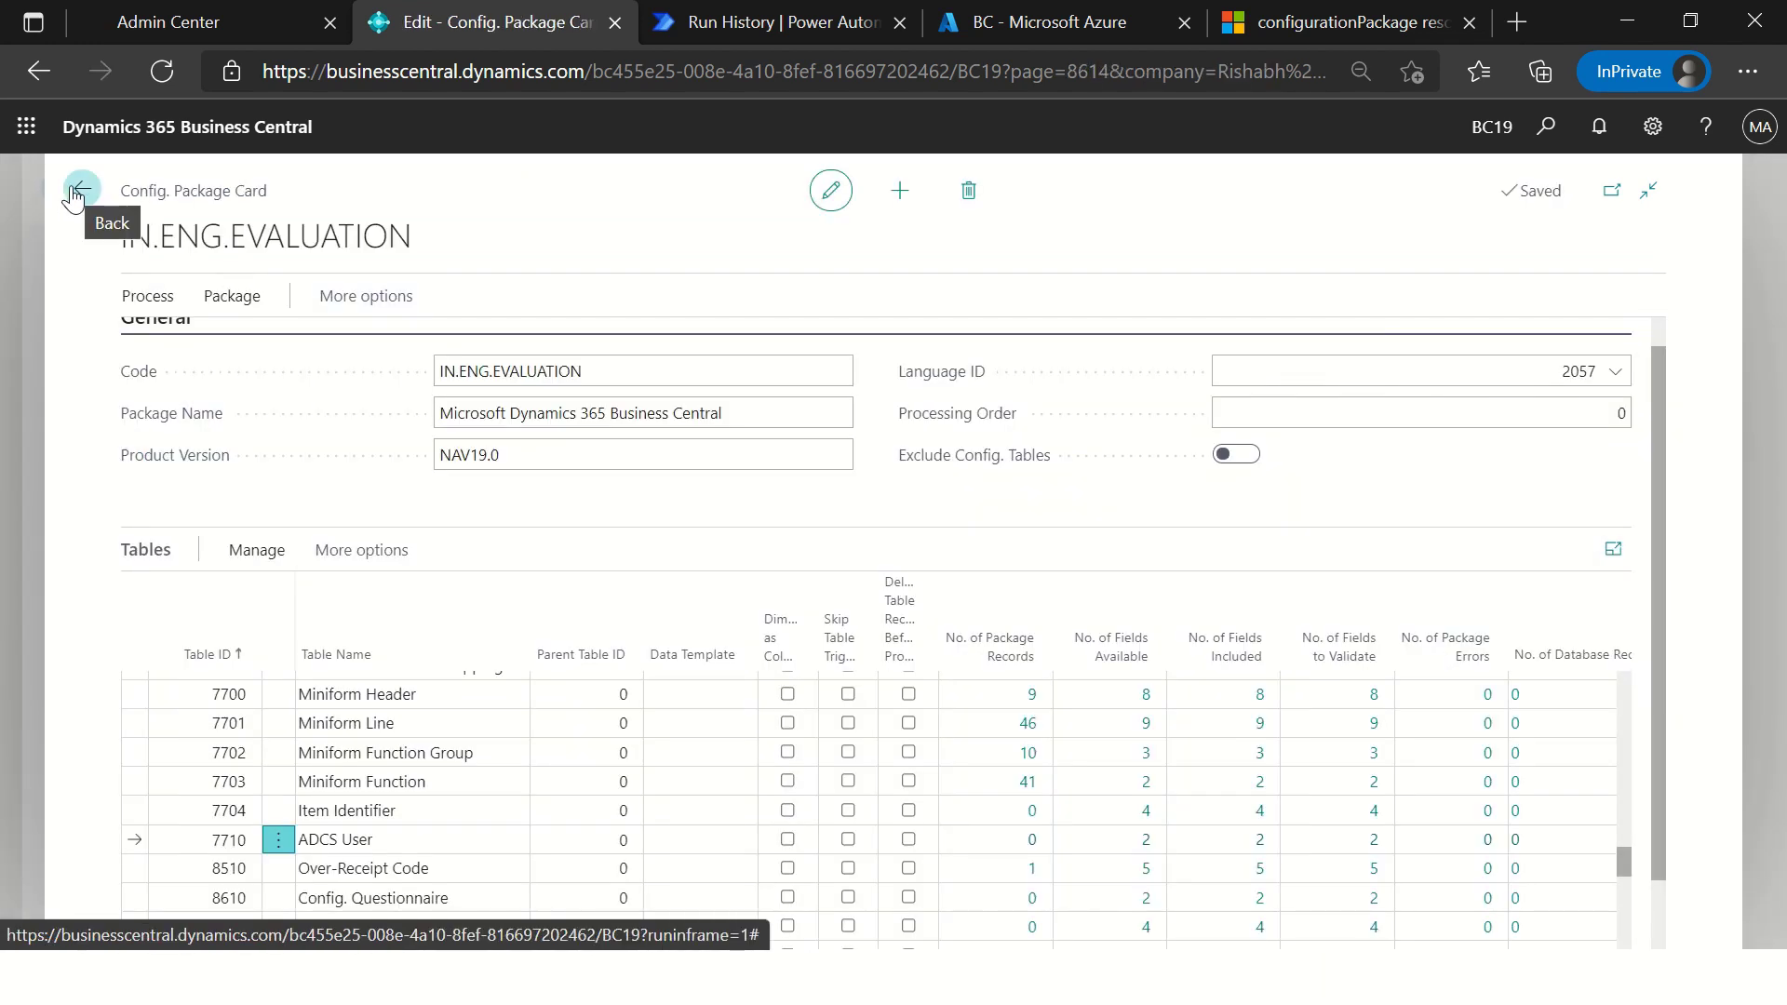
Step: Switch to Power Automate and review the successful runs in the full run history of "Setup Company and Deploy Extension on Business Central DB"
left_click(756, 17)
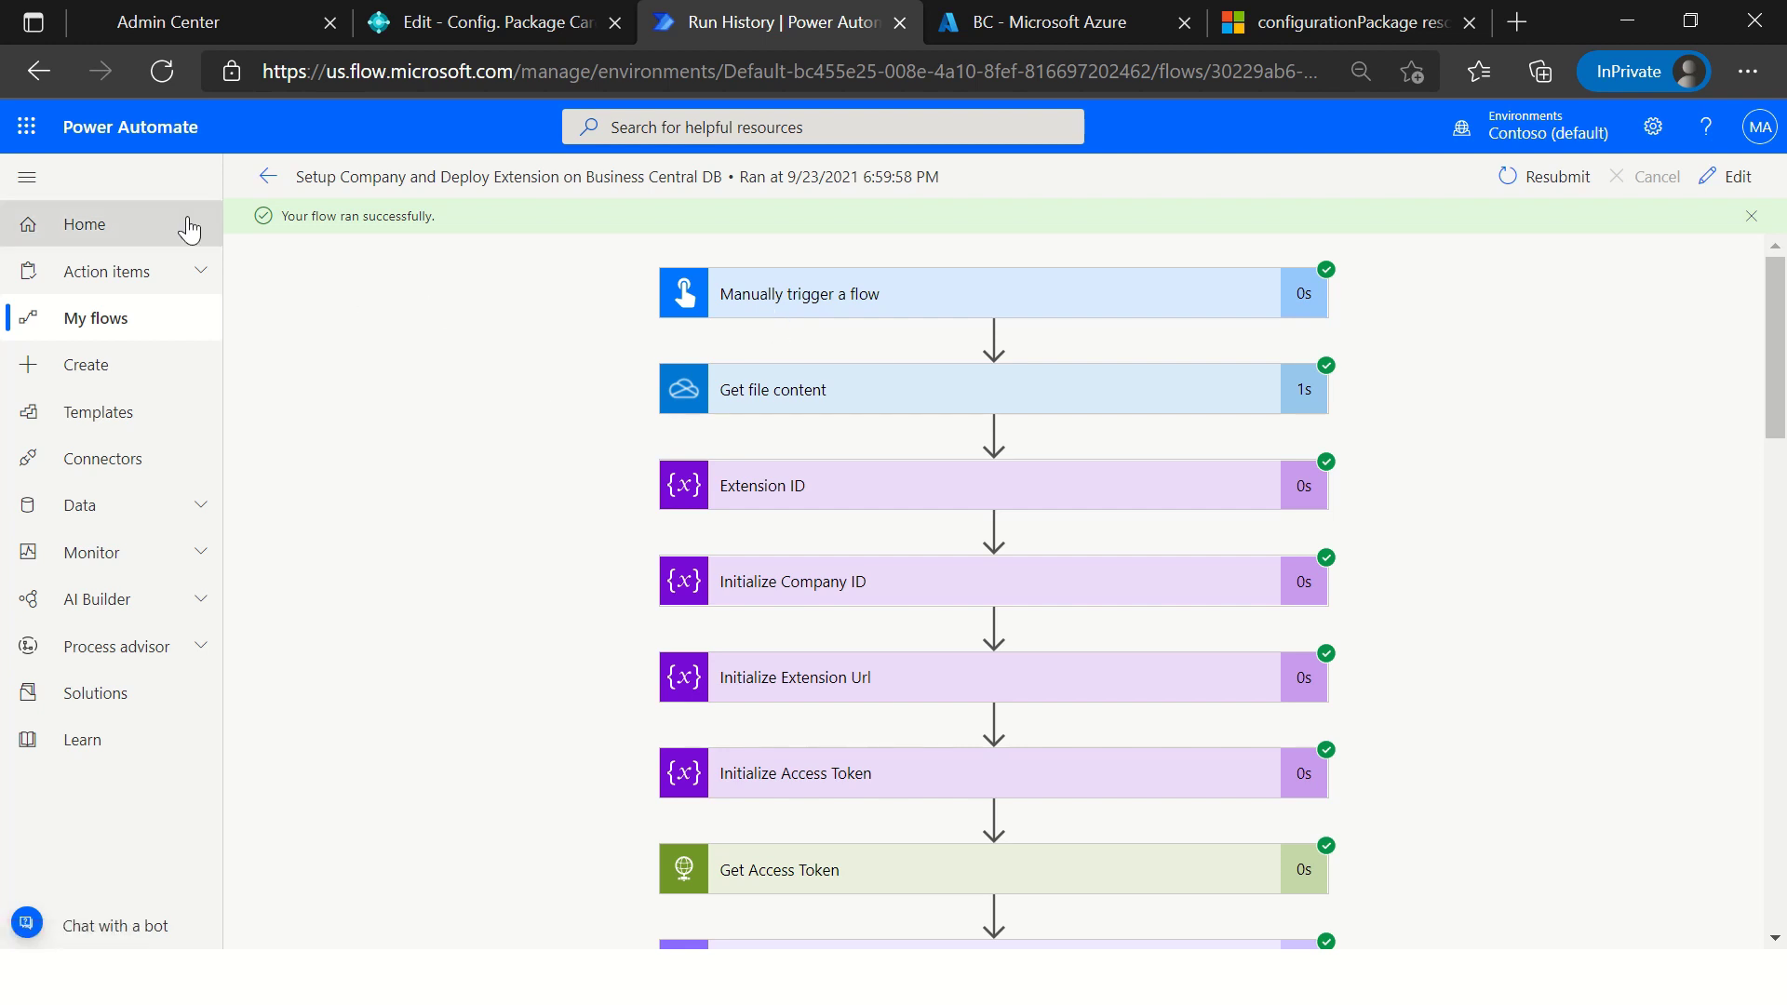
left_click(265, 178)
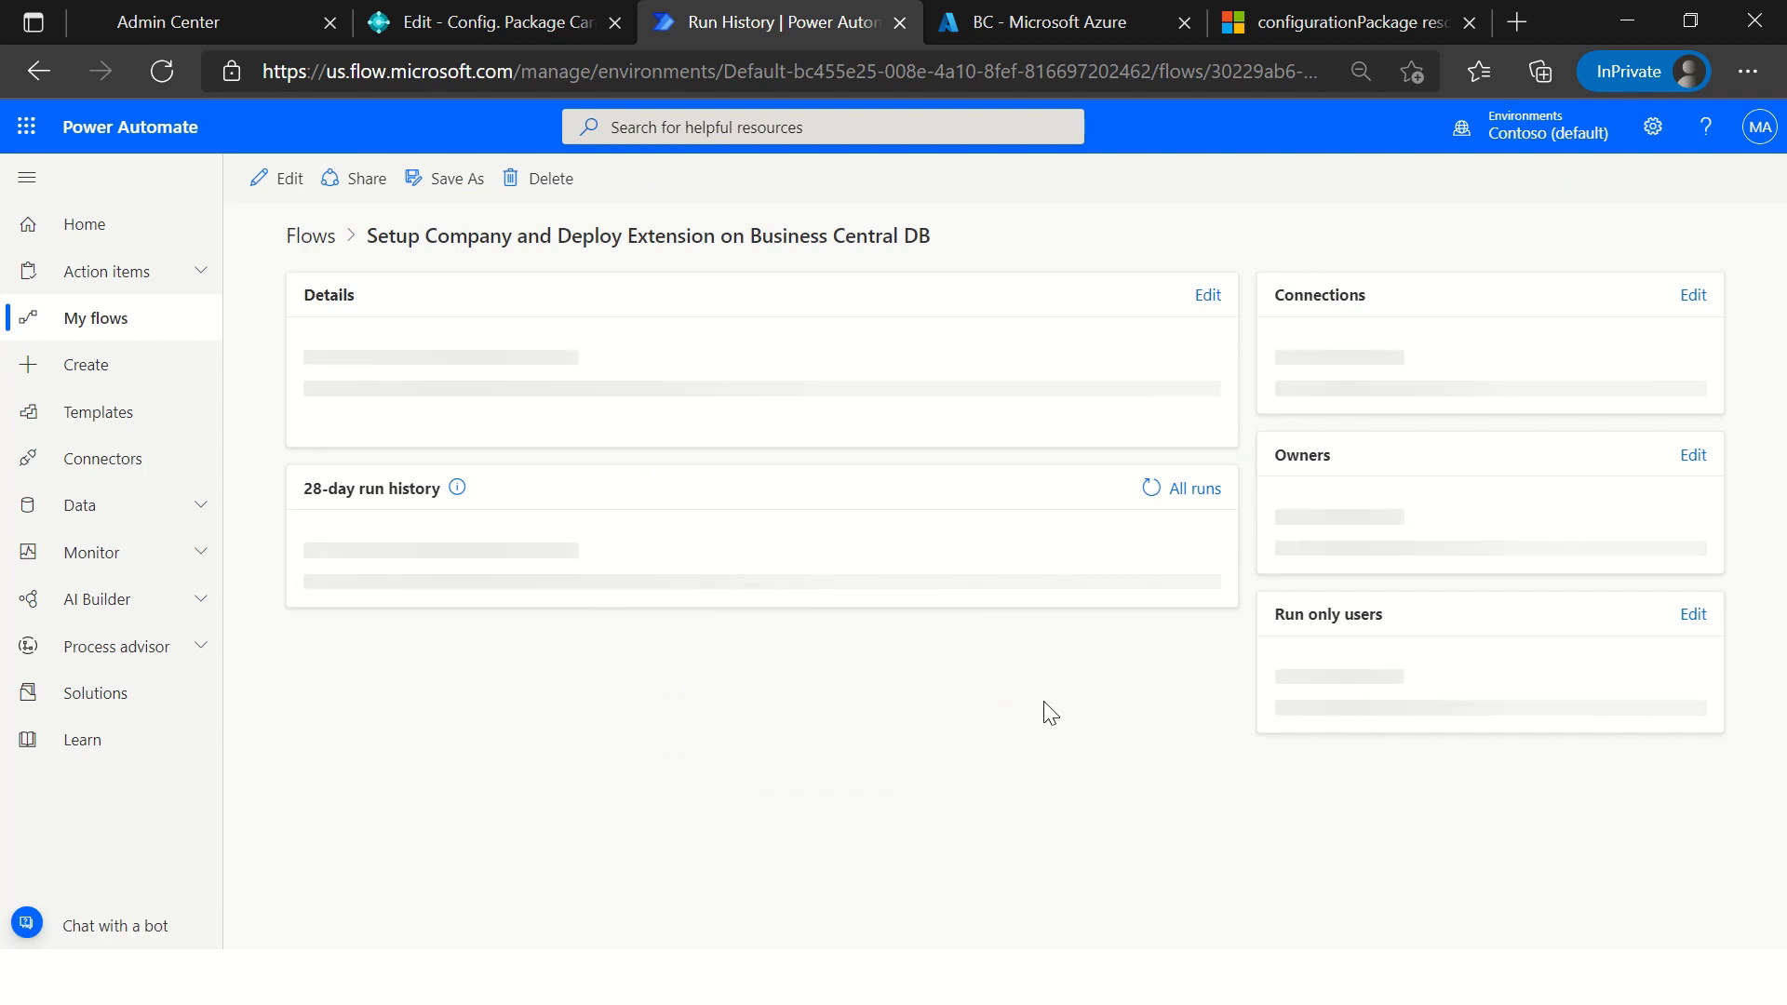
scroll(1043, 701, "down", 3)
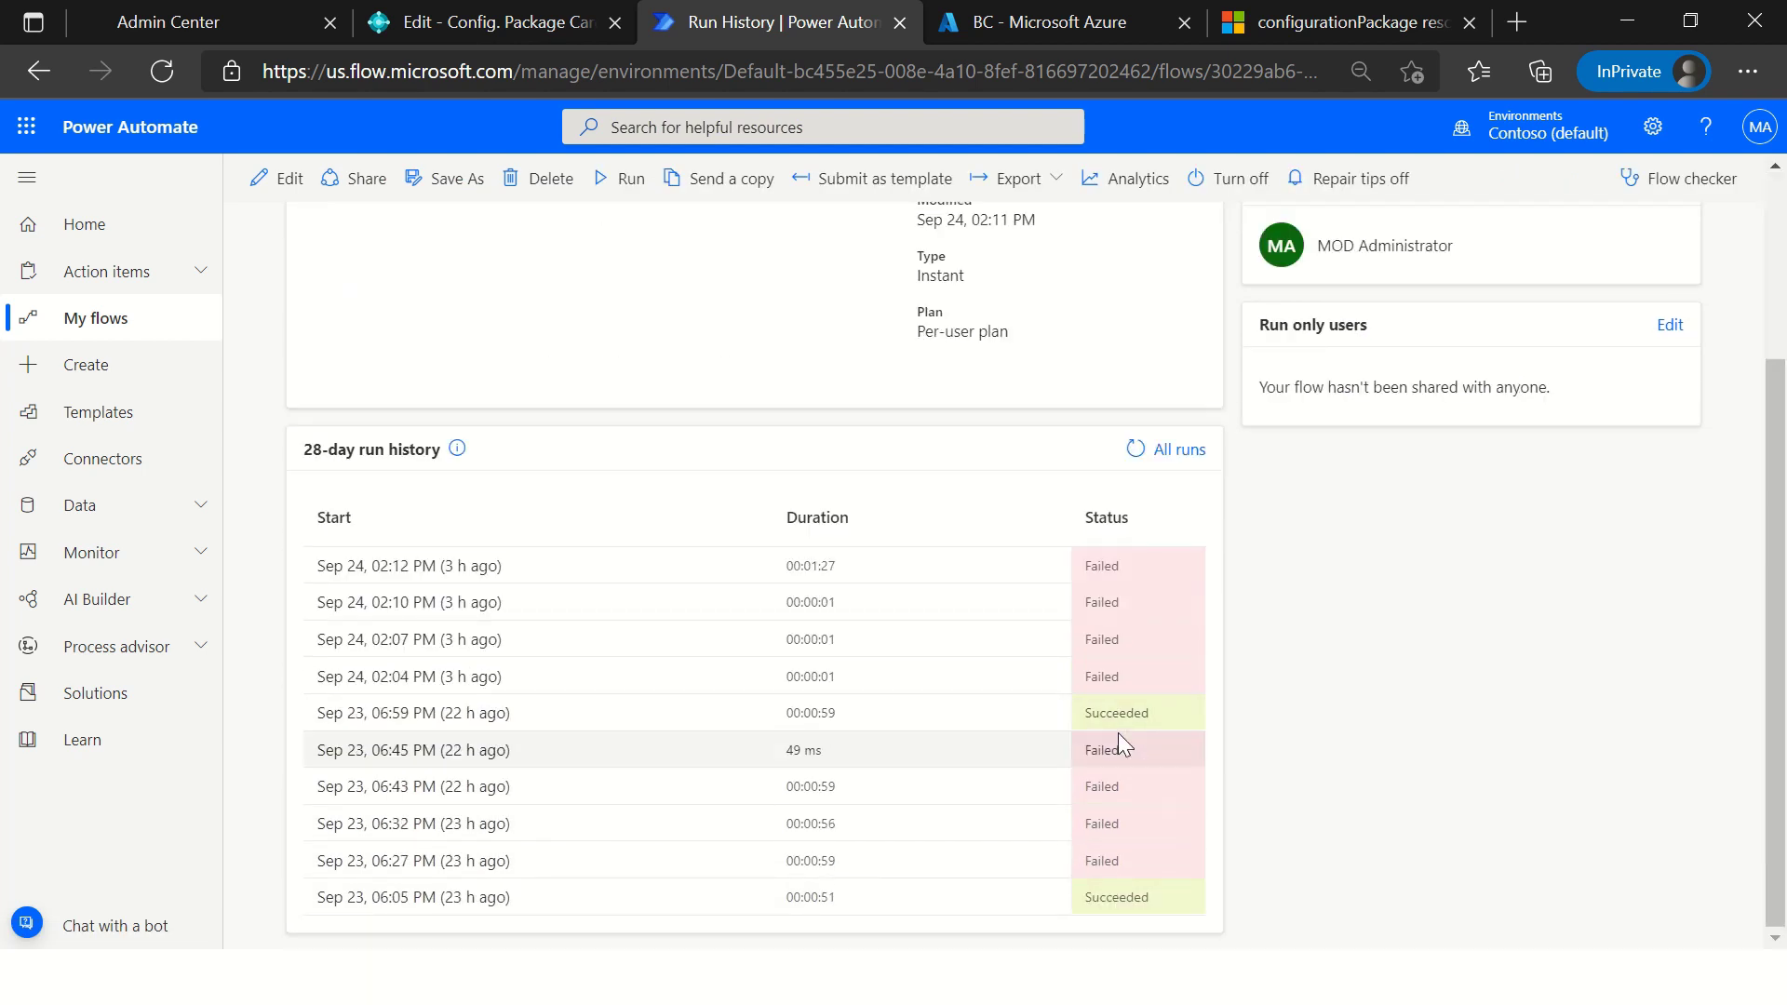
left_click(1173, 450)
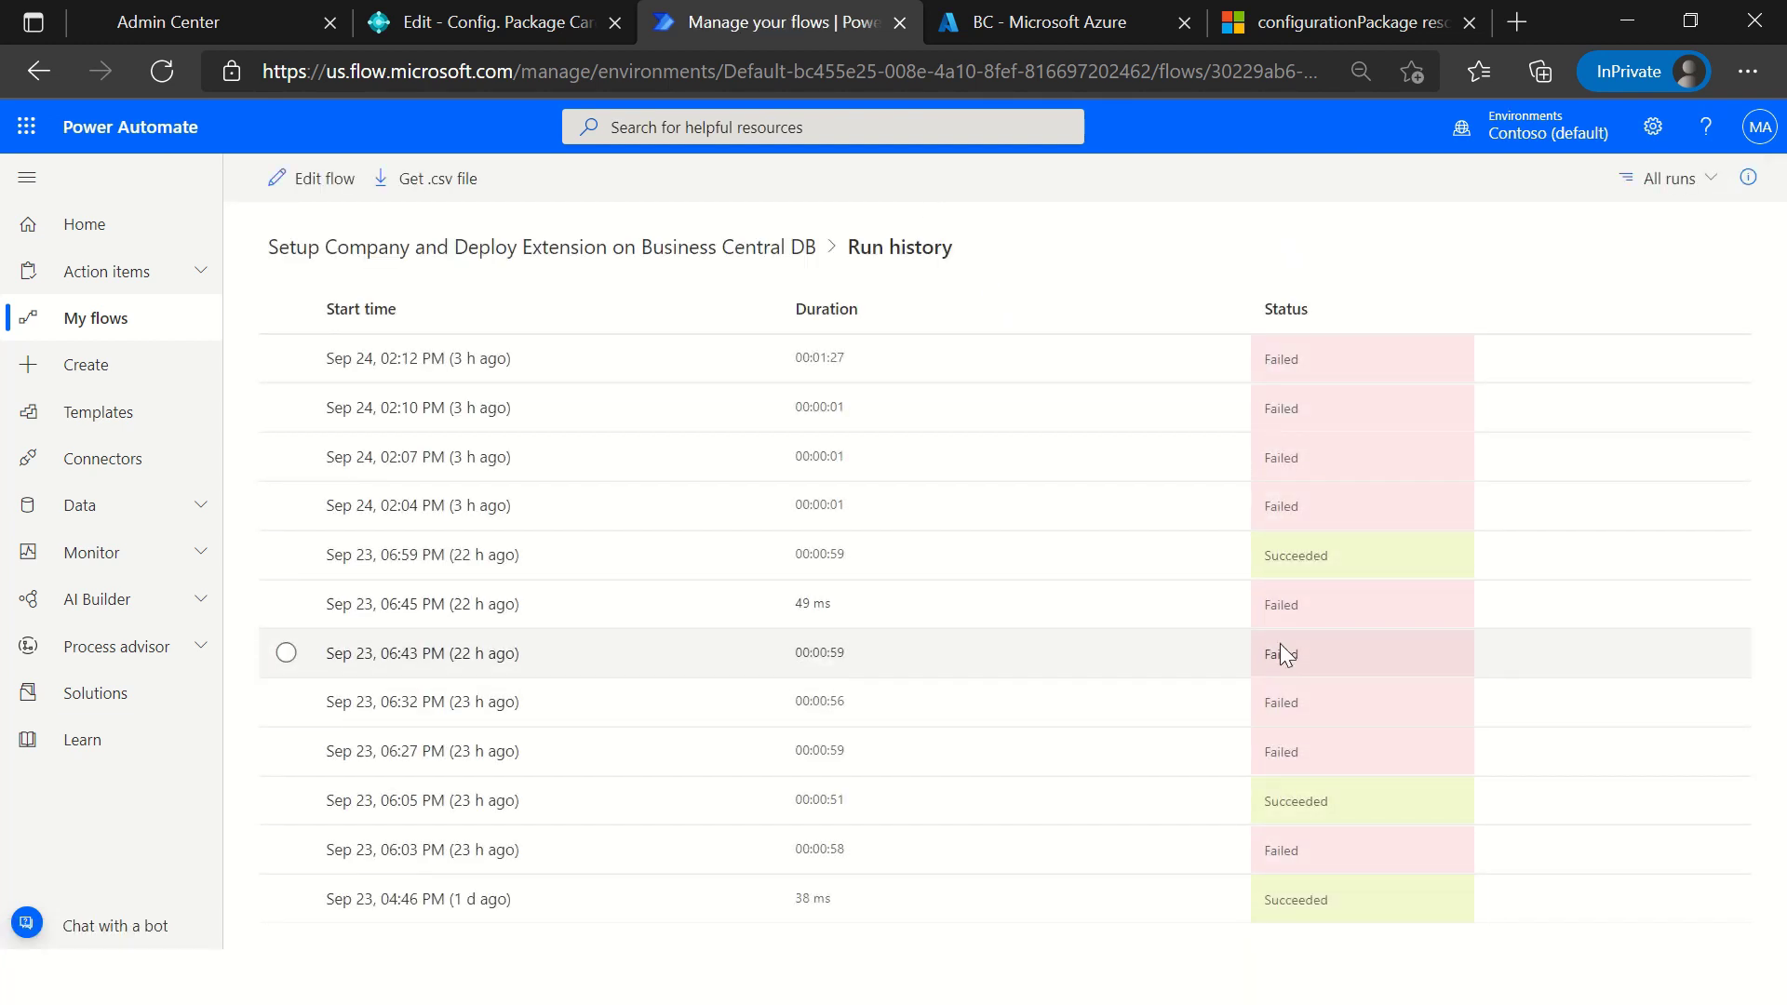
left_click(1321, 566)
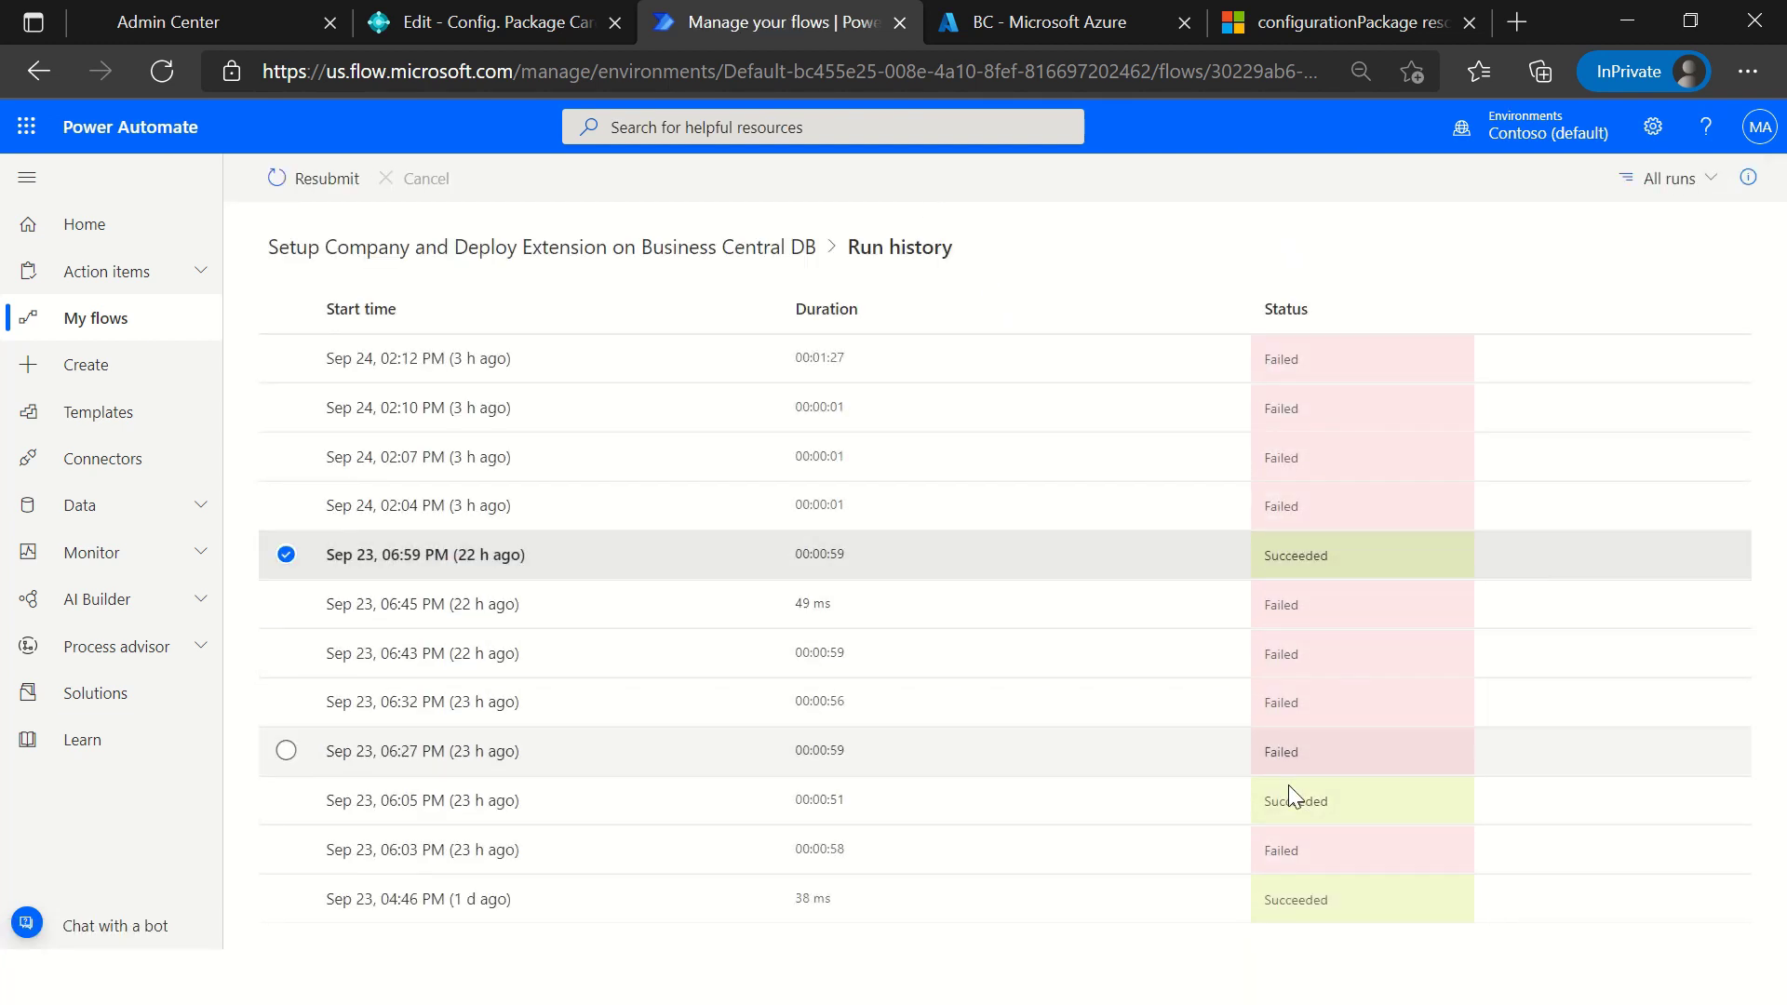
left_click(1360, 790)
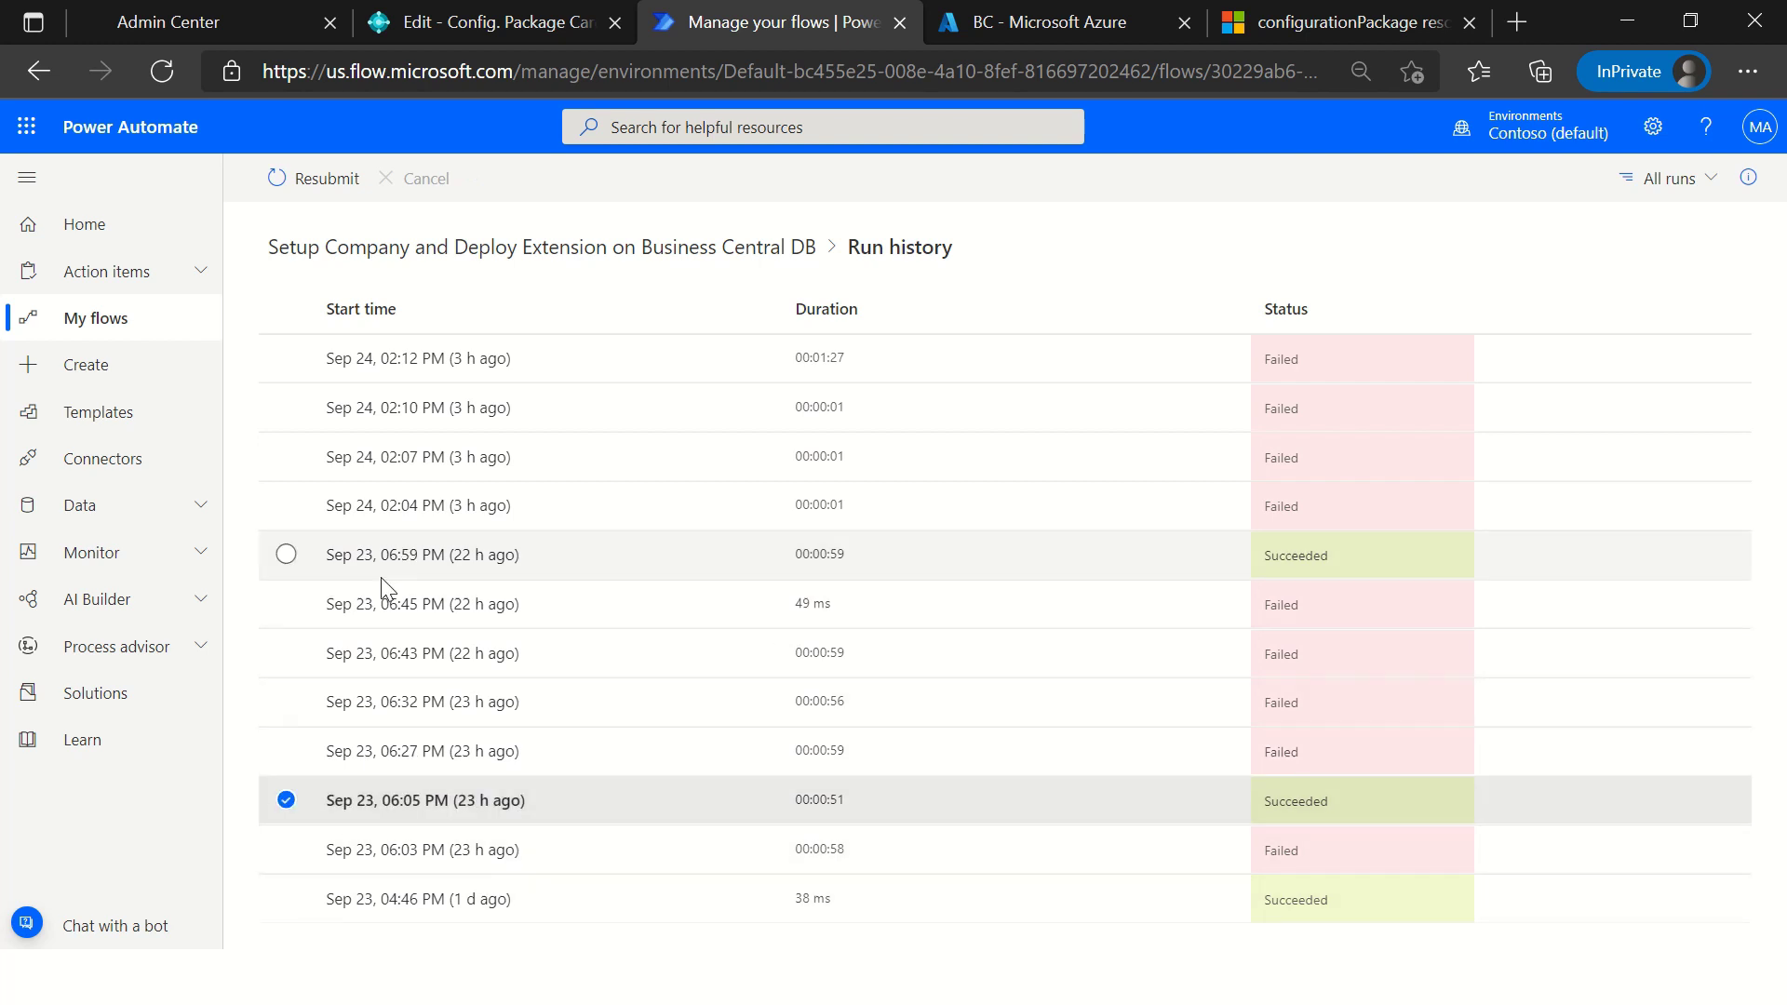
Step: Open the flow's successful Sep 23, 06:59 PM run and review its sequence of actions
left_click(441, 555)
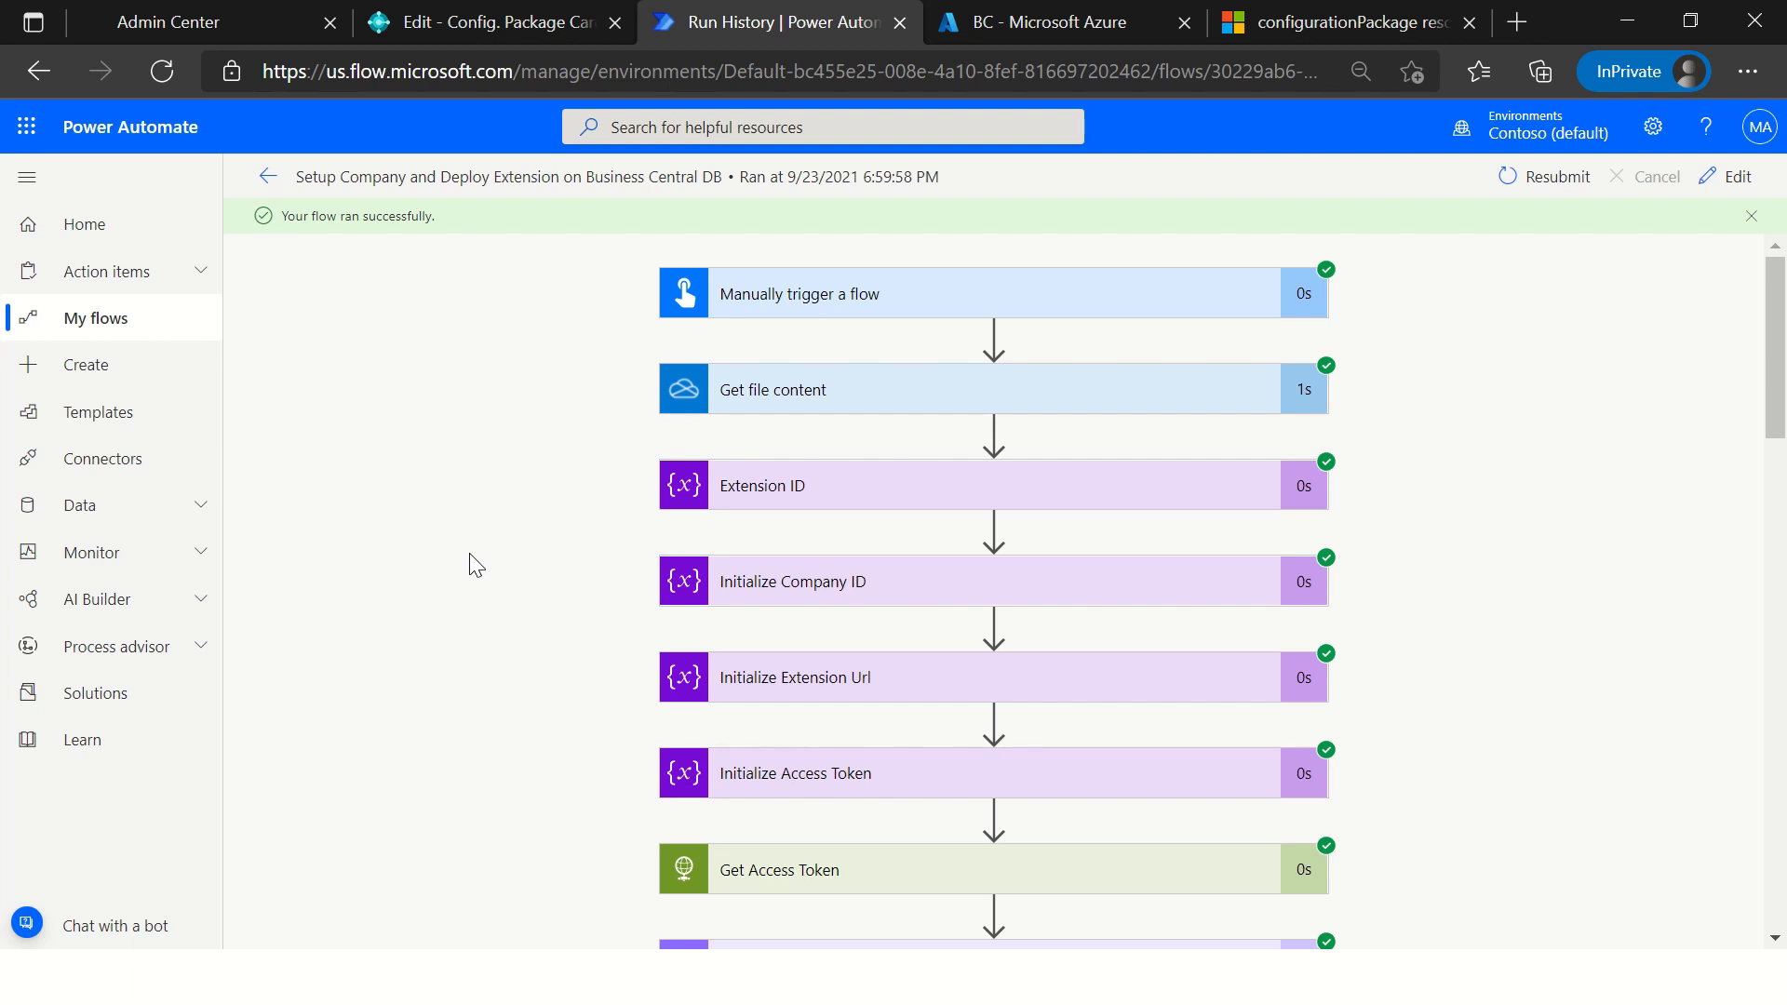
scroll(962, 695, "down", 5)
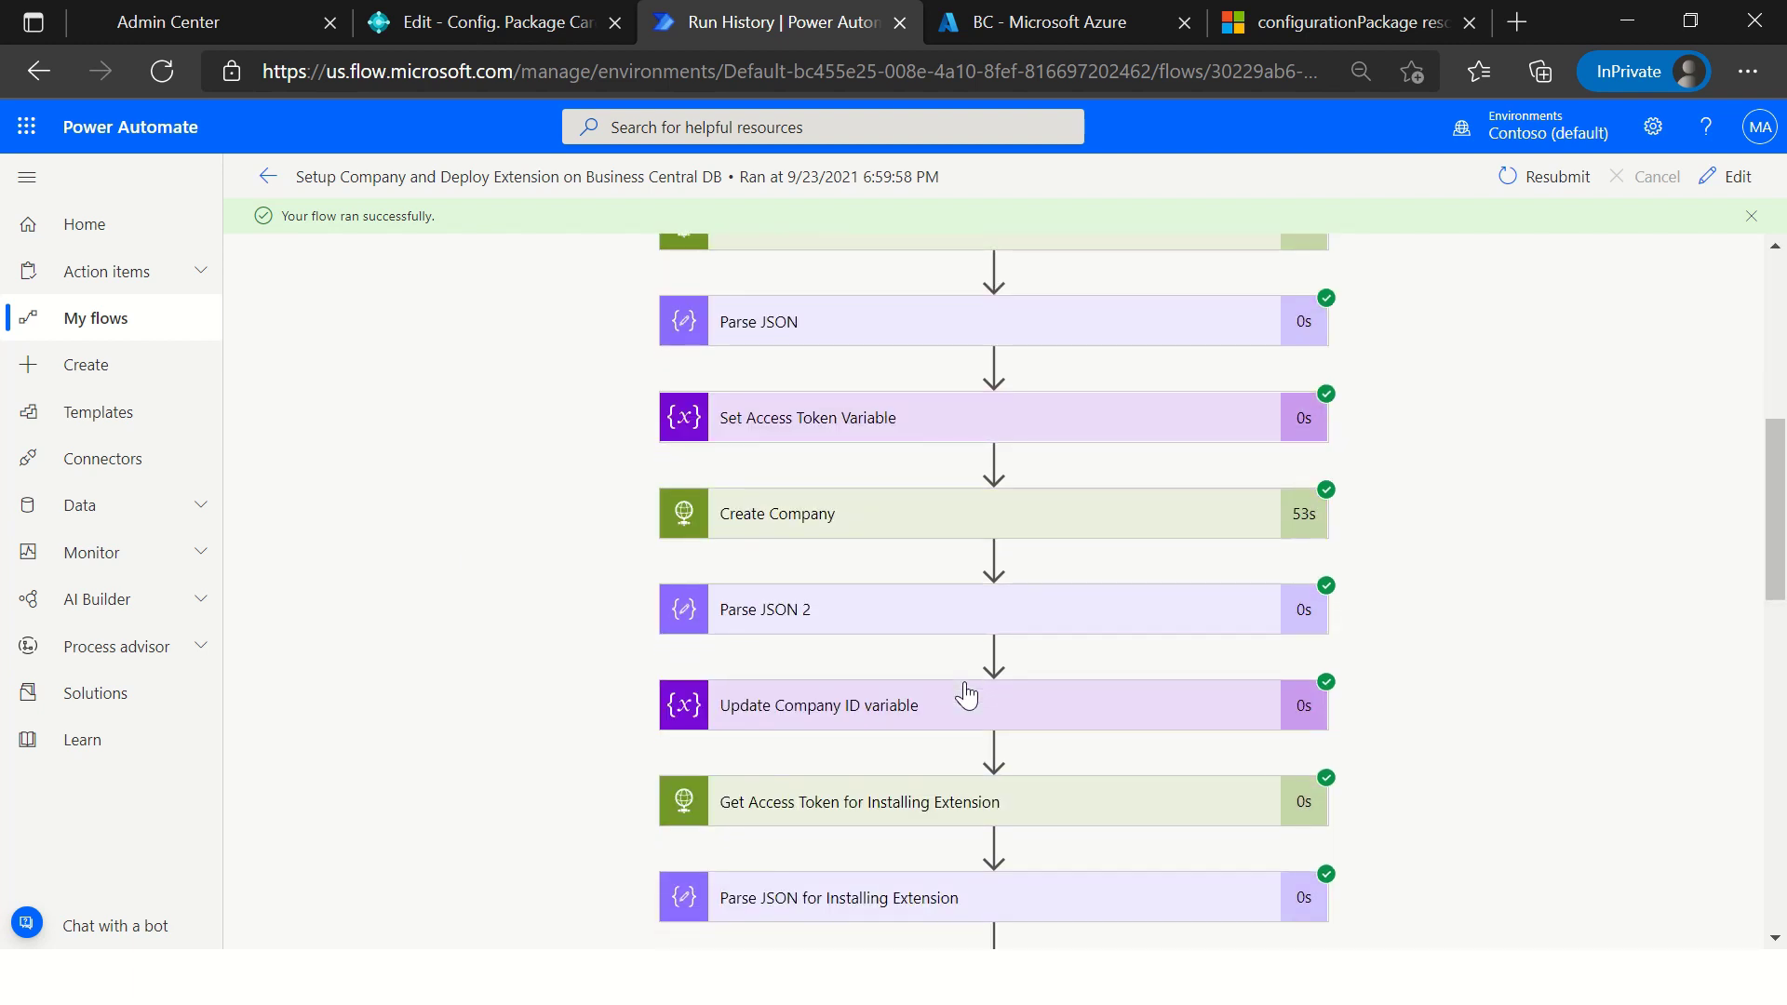
scroll(966, 695, "down", 8)
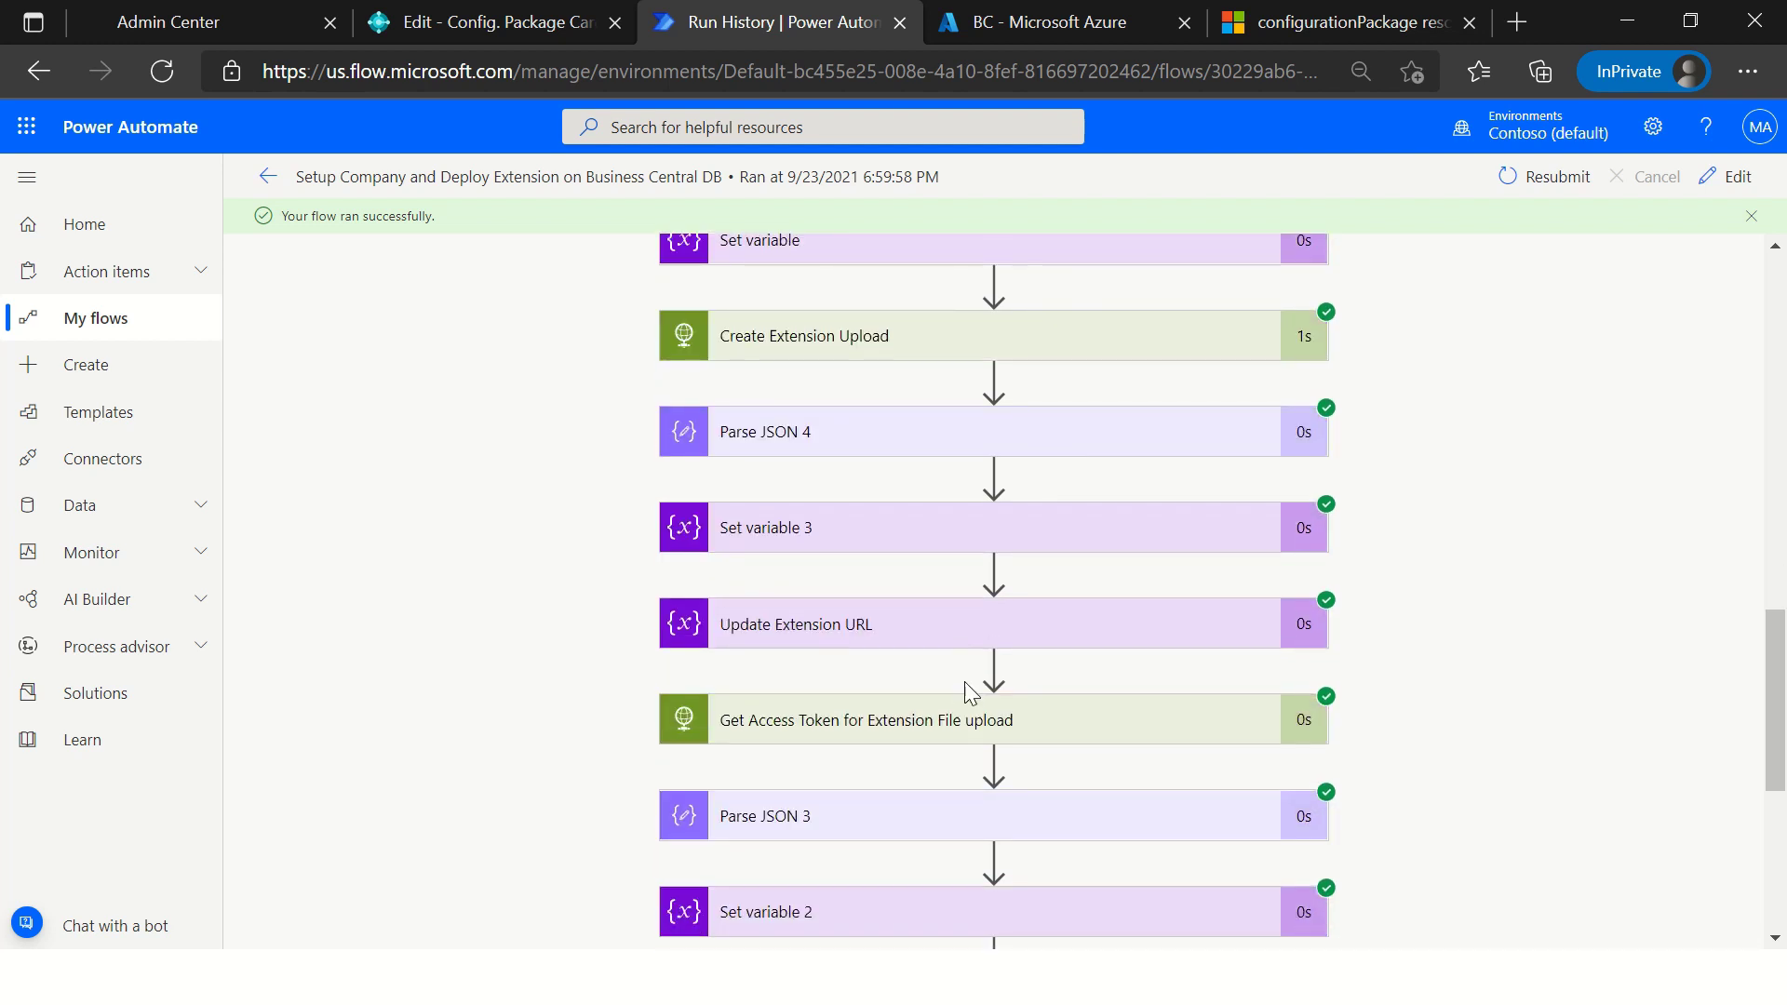
scroll(958, 678, "up", 13)
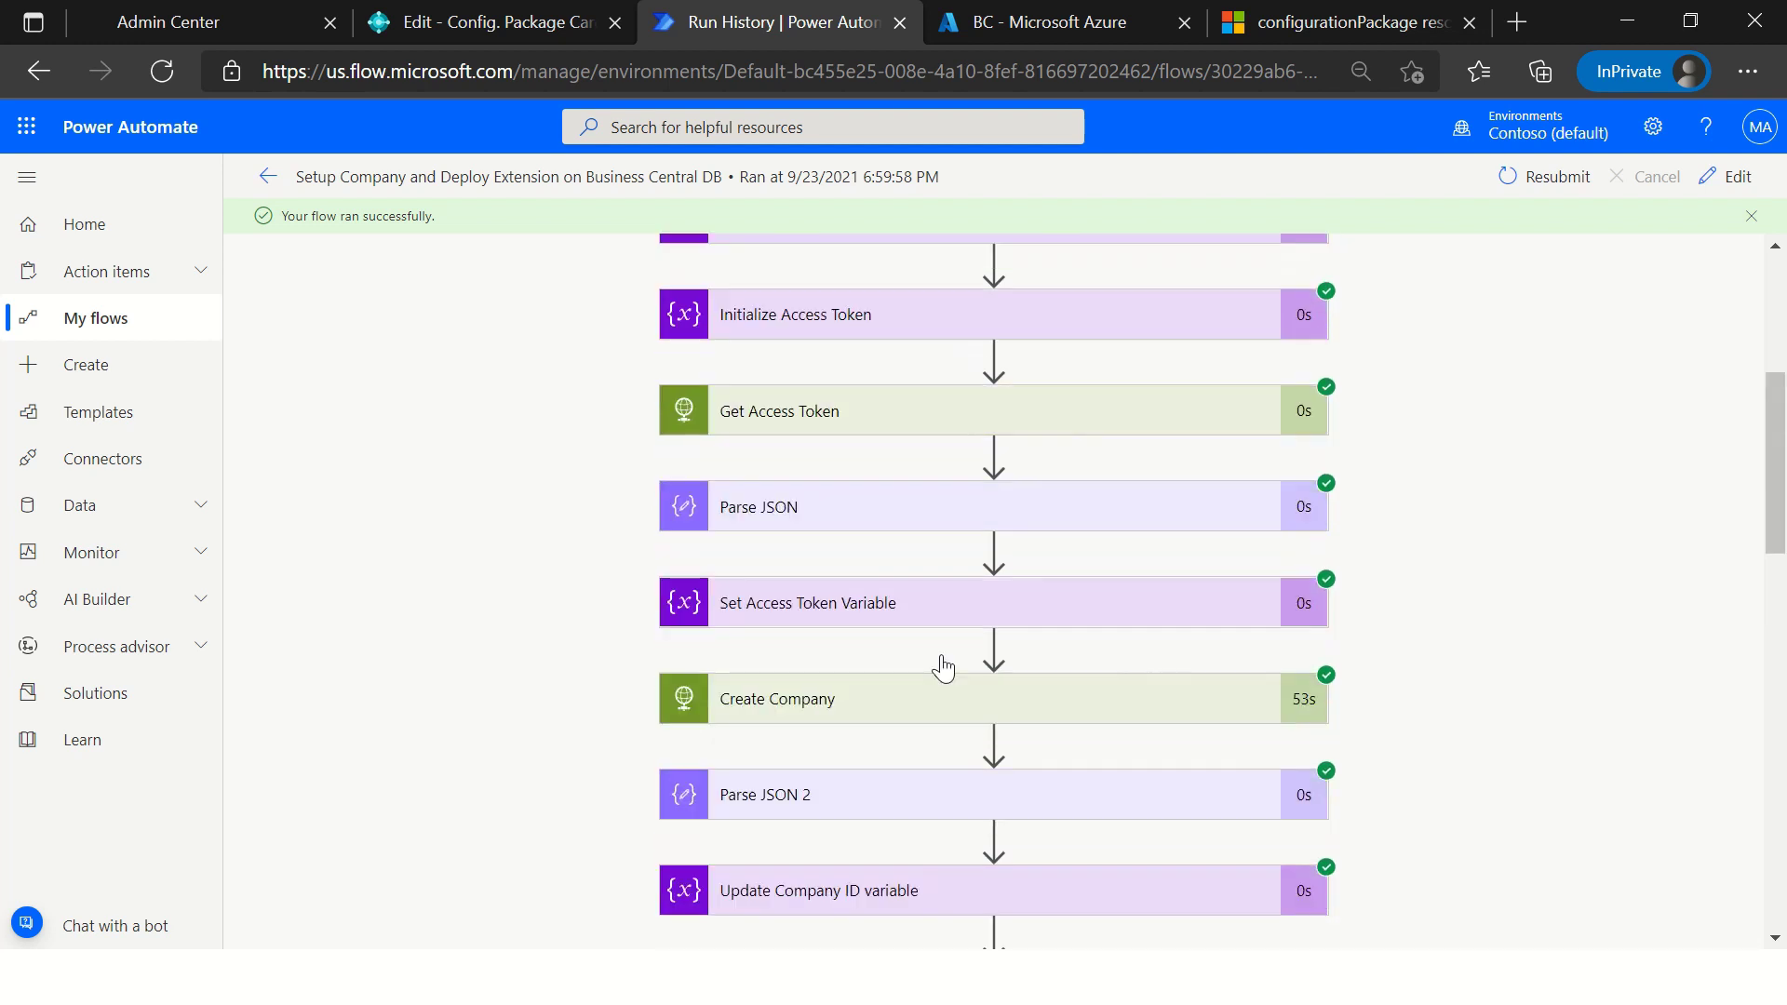
Step: Return to the flow's details, view the Company Name and App File Name inputs of its run form, and cancel the run
left_click(276, 183)
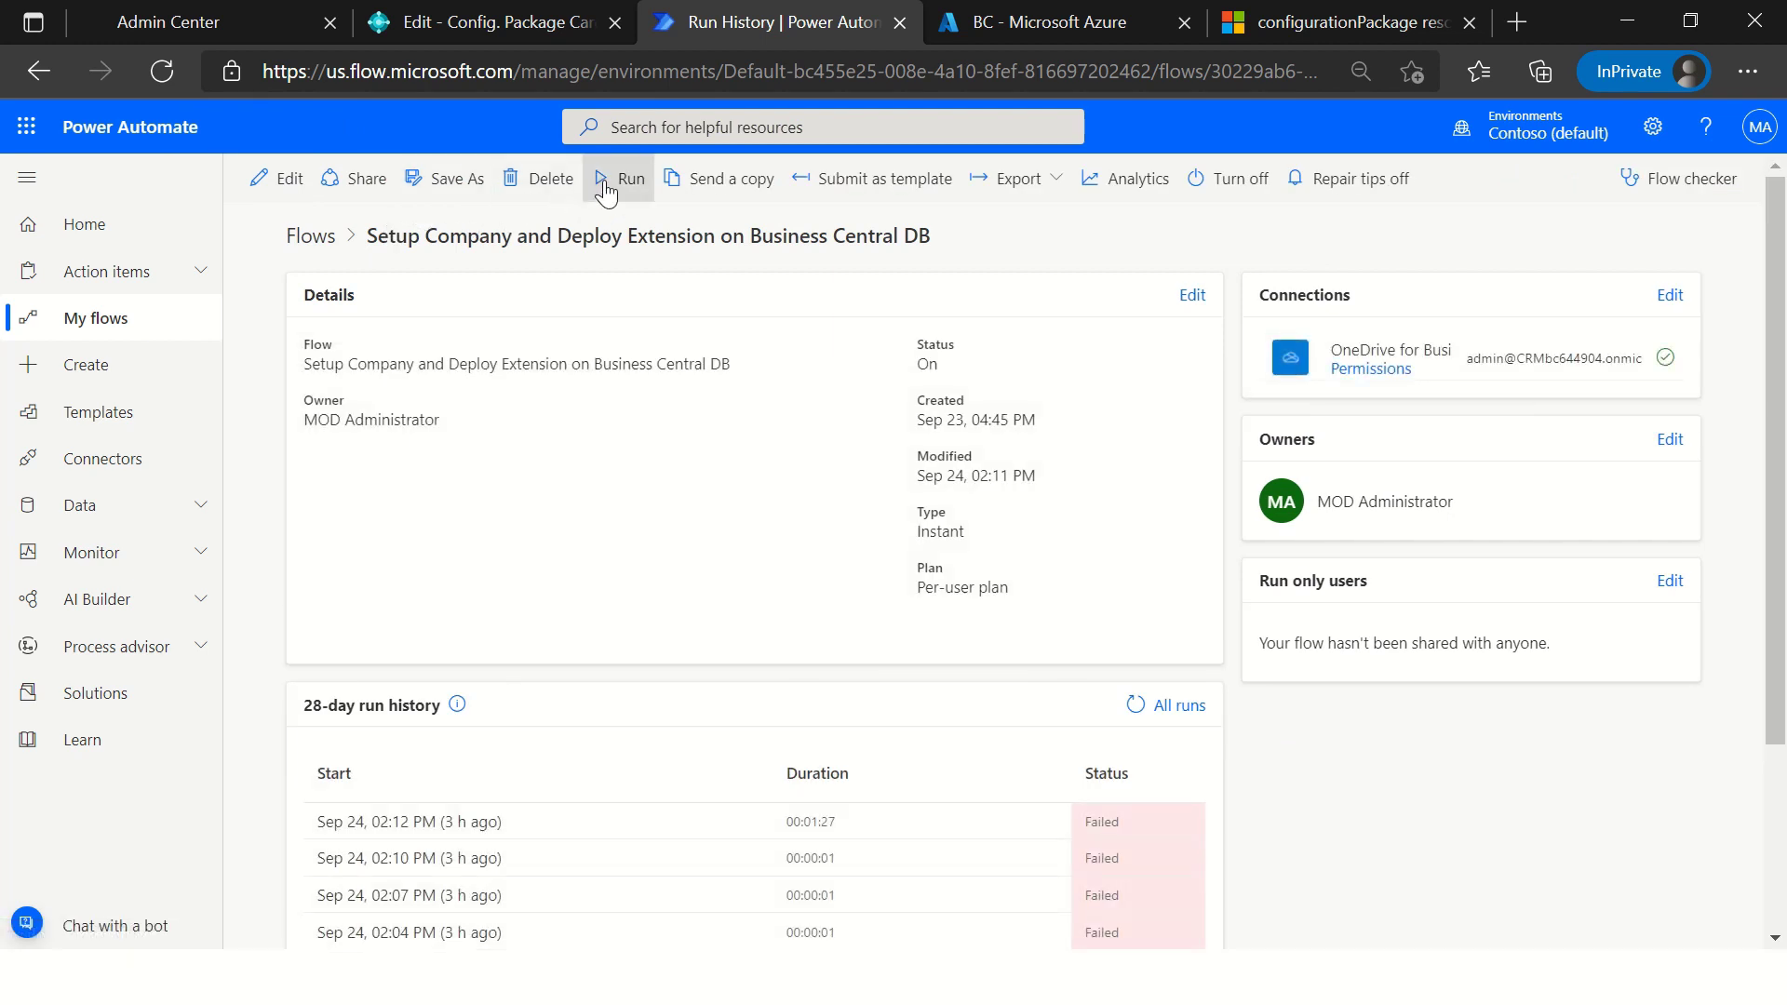
left_click(606, 194)
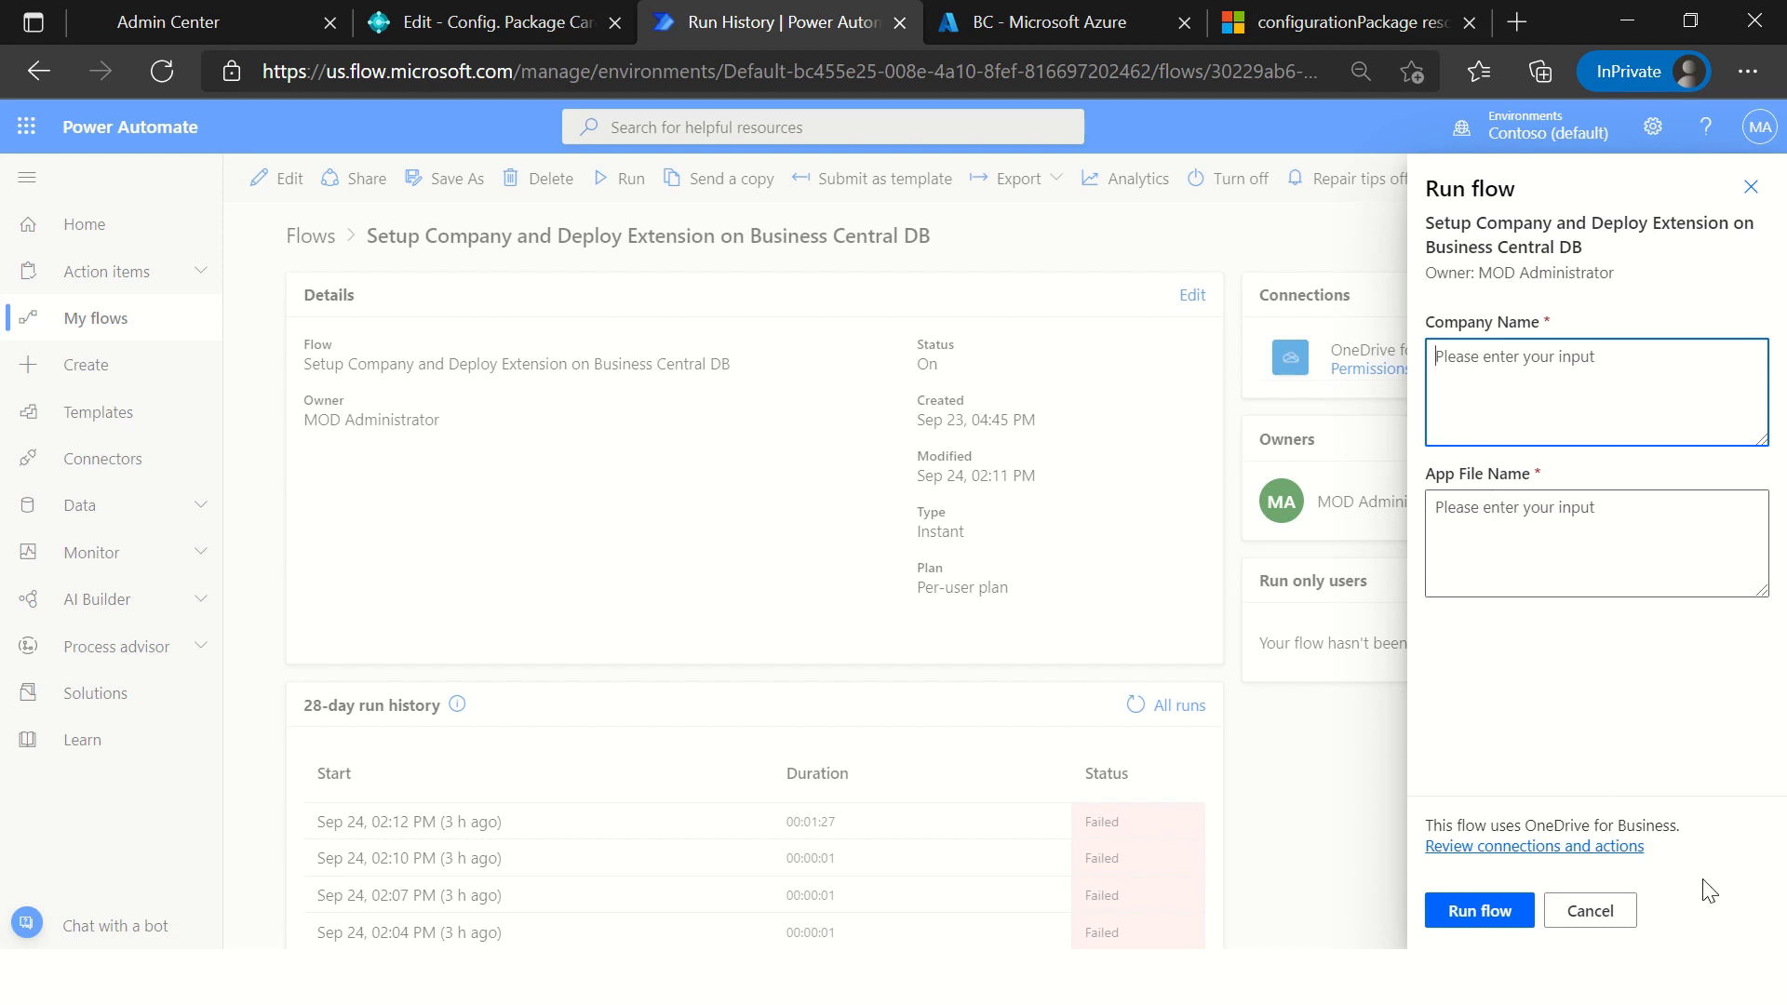
left_click(1588, 912)
Step: Reopen the Sep 23, 06:59 PM run and examine the inputs and output headers of its Install App action
scroll(577, 861, "down", 3)
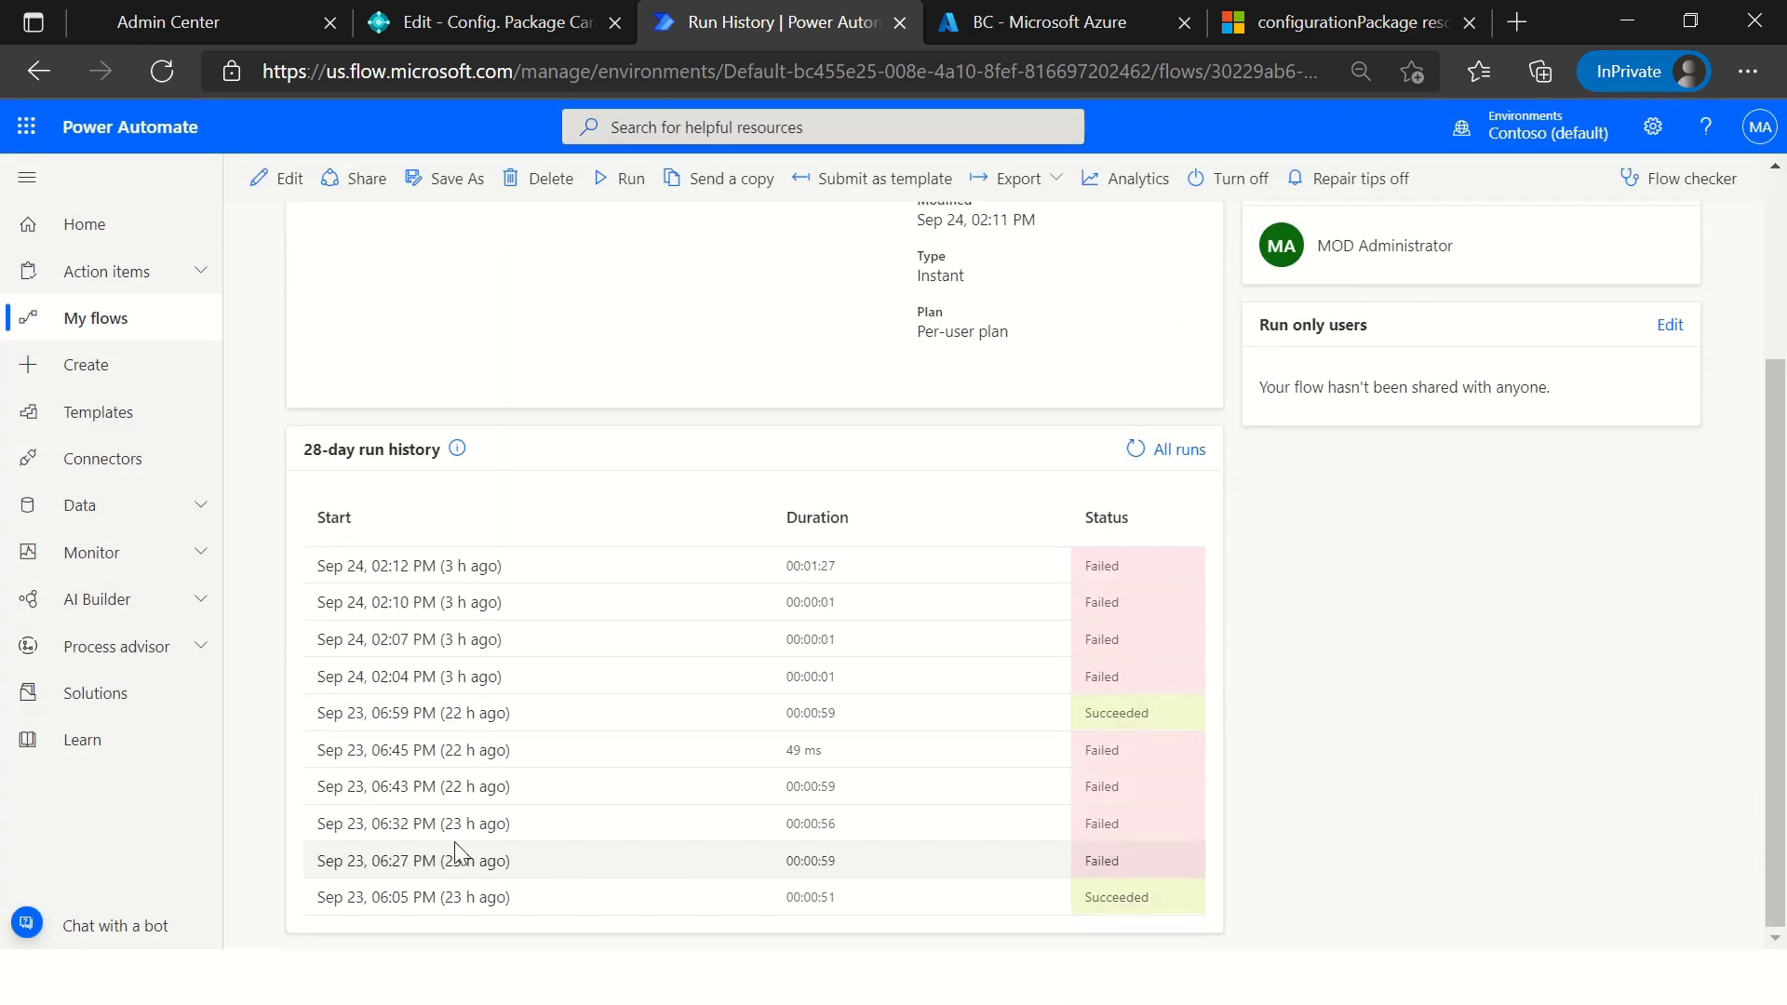
left_click(417, 703)
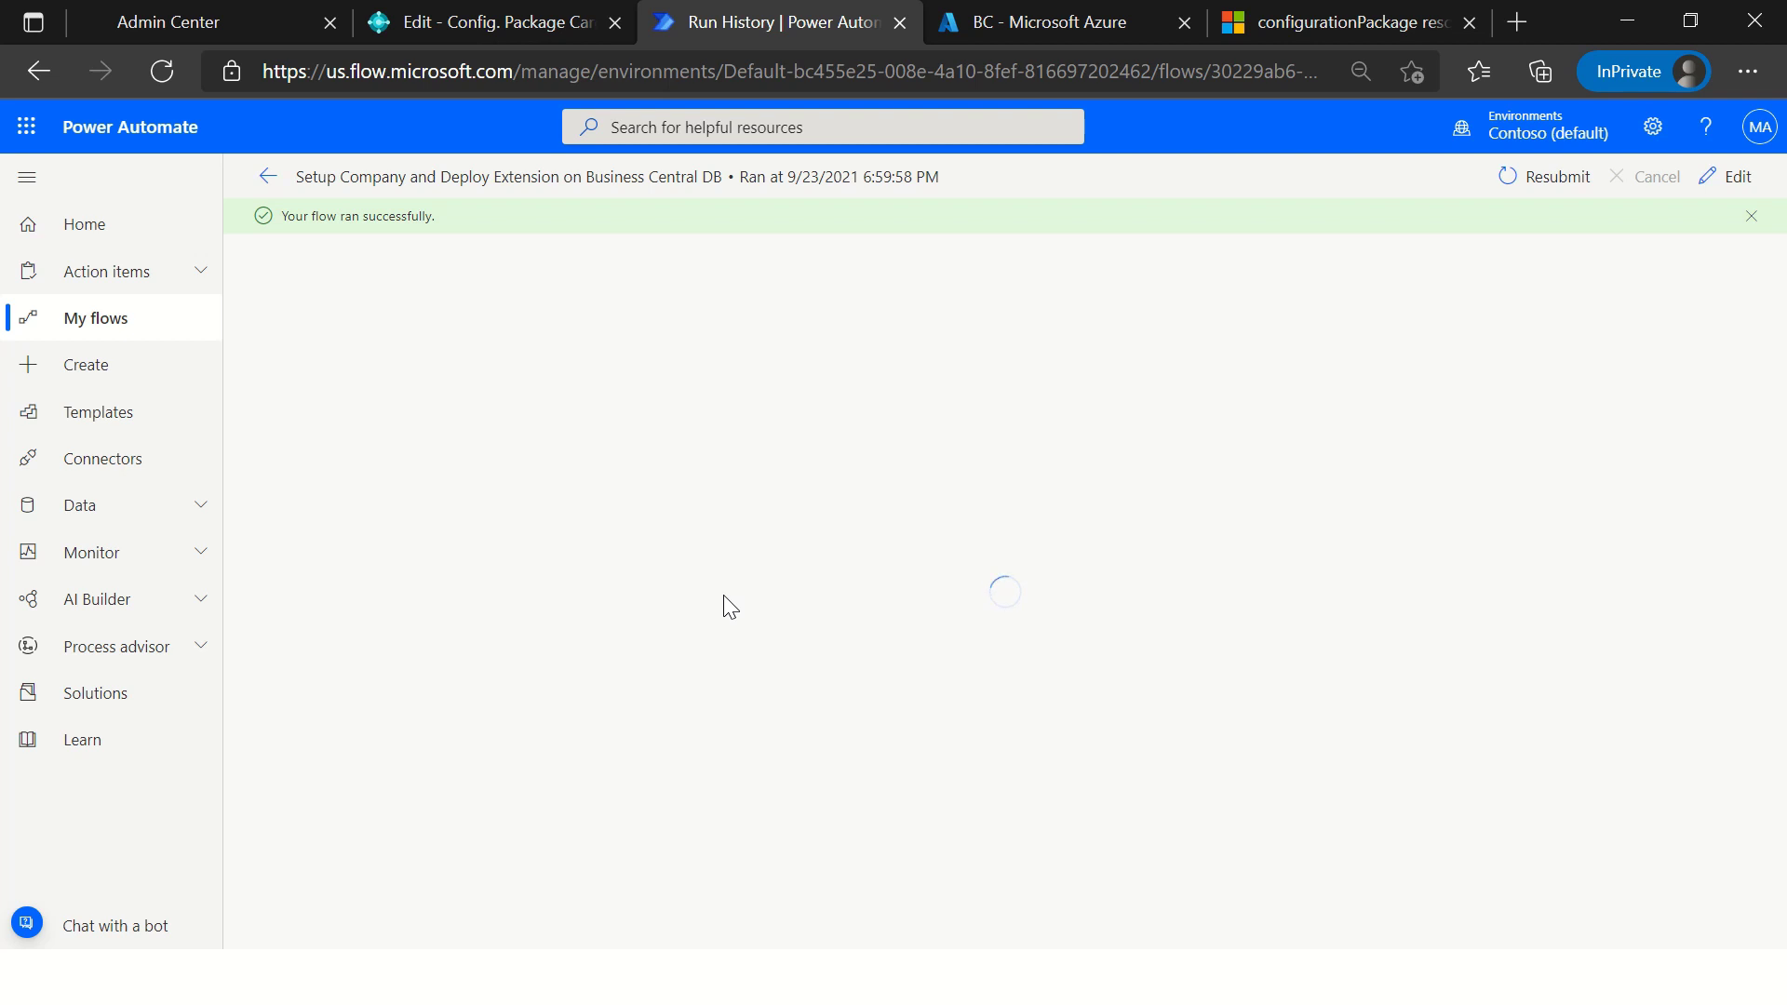
scroll(726, 607, "down", 20)
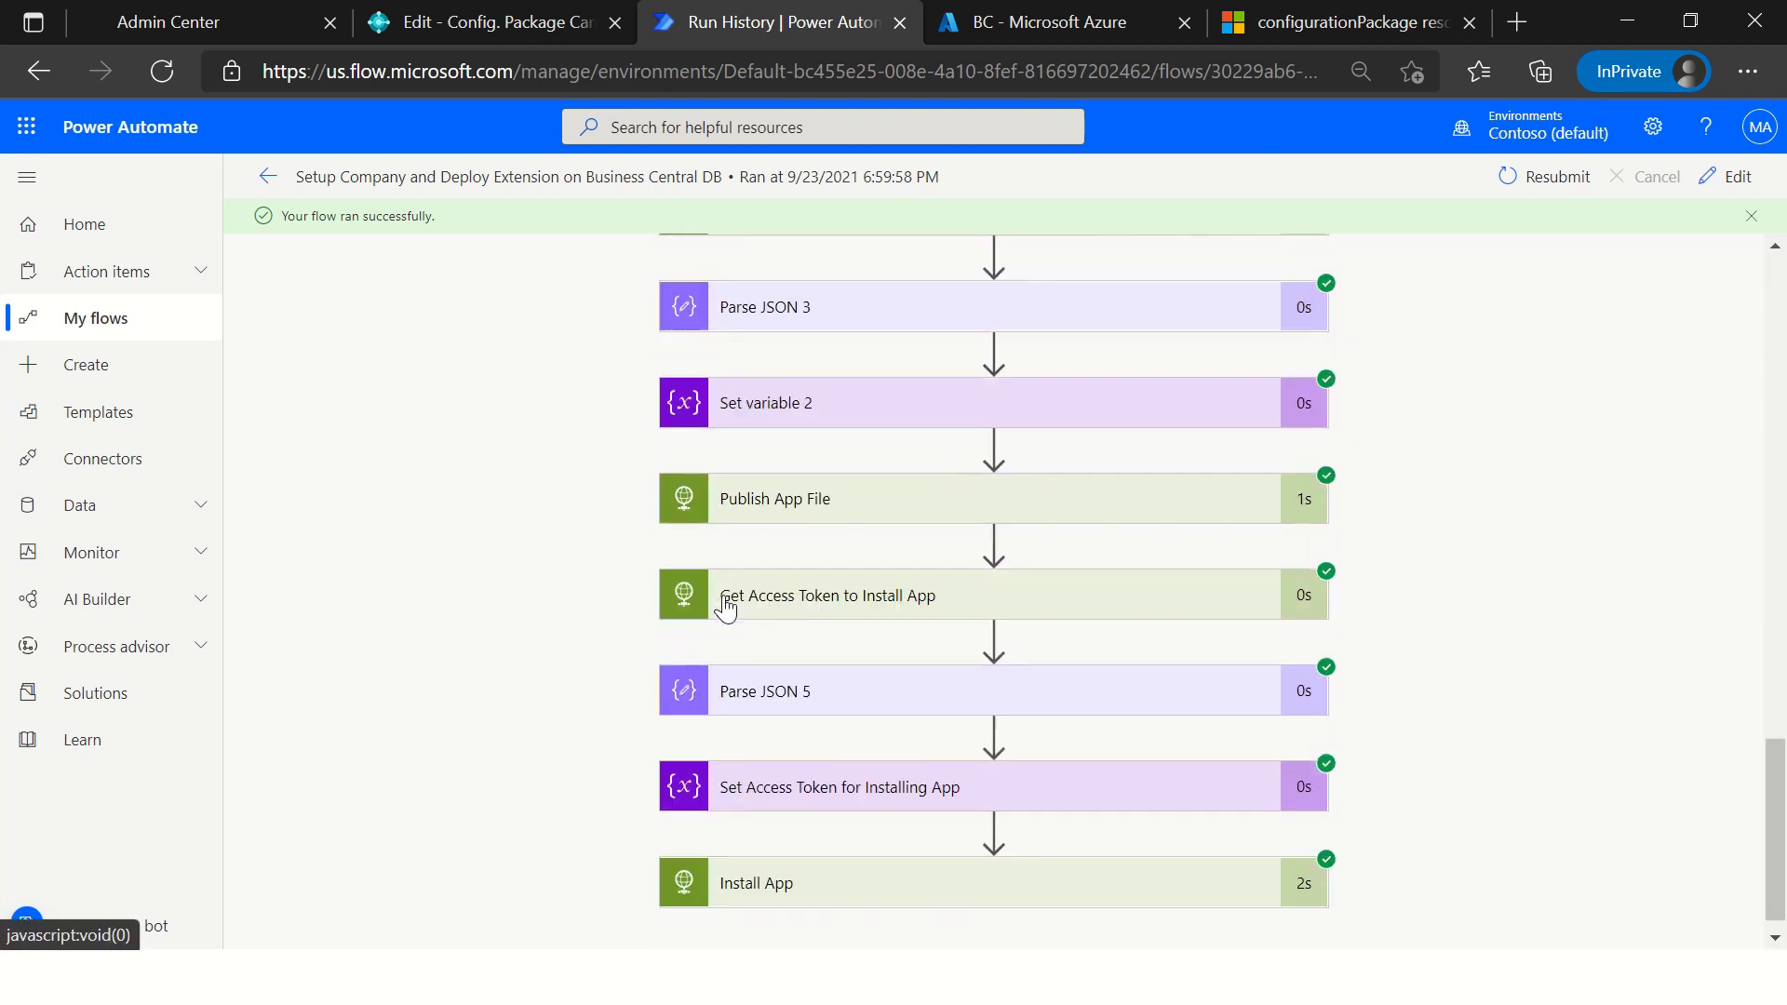
left_click(782, 861)
scroll(925, 830, "down", 7)
scroll(897, 858, "down", 1)
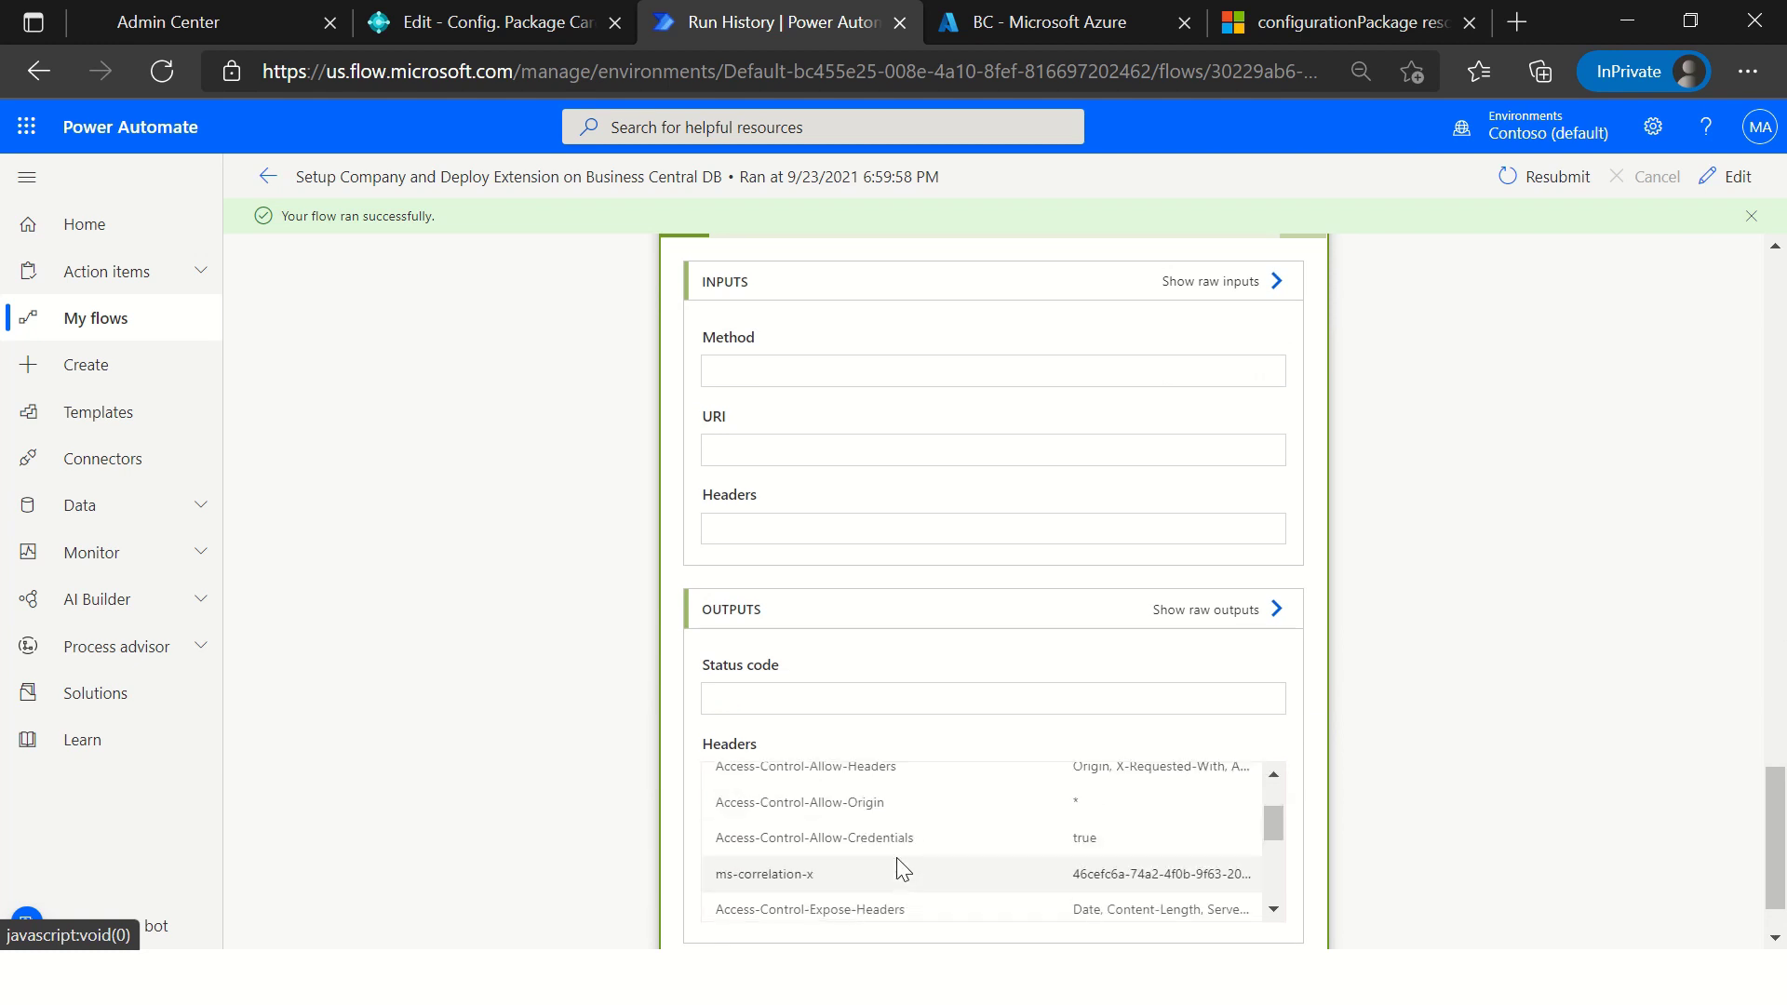
scroll(896, 857, "down", 5)
scroll(898, 855, "up", 6)
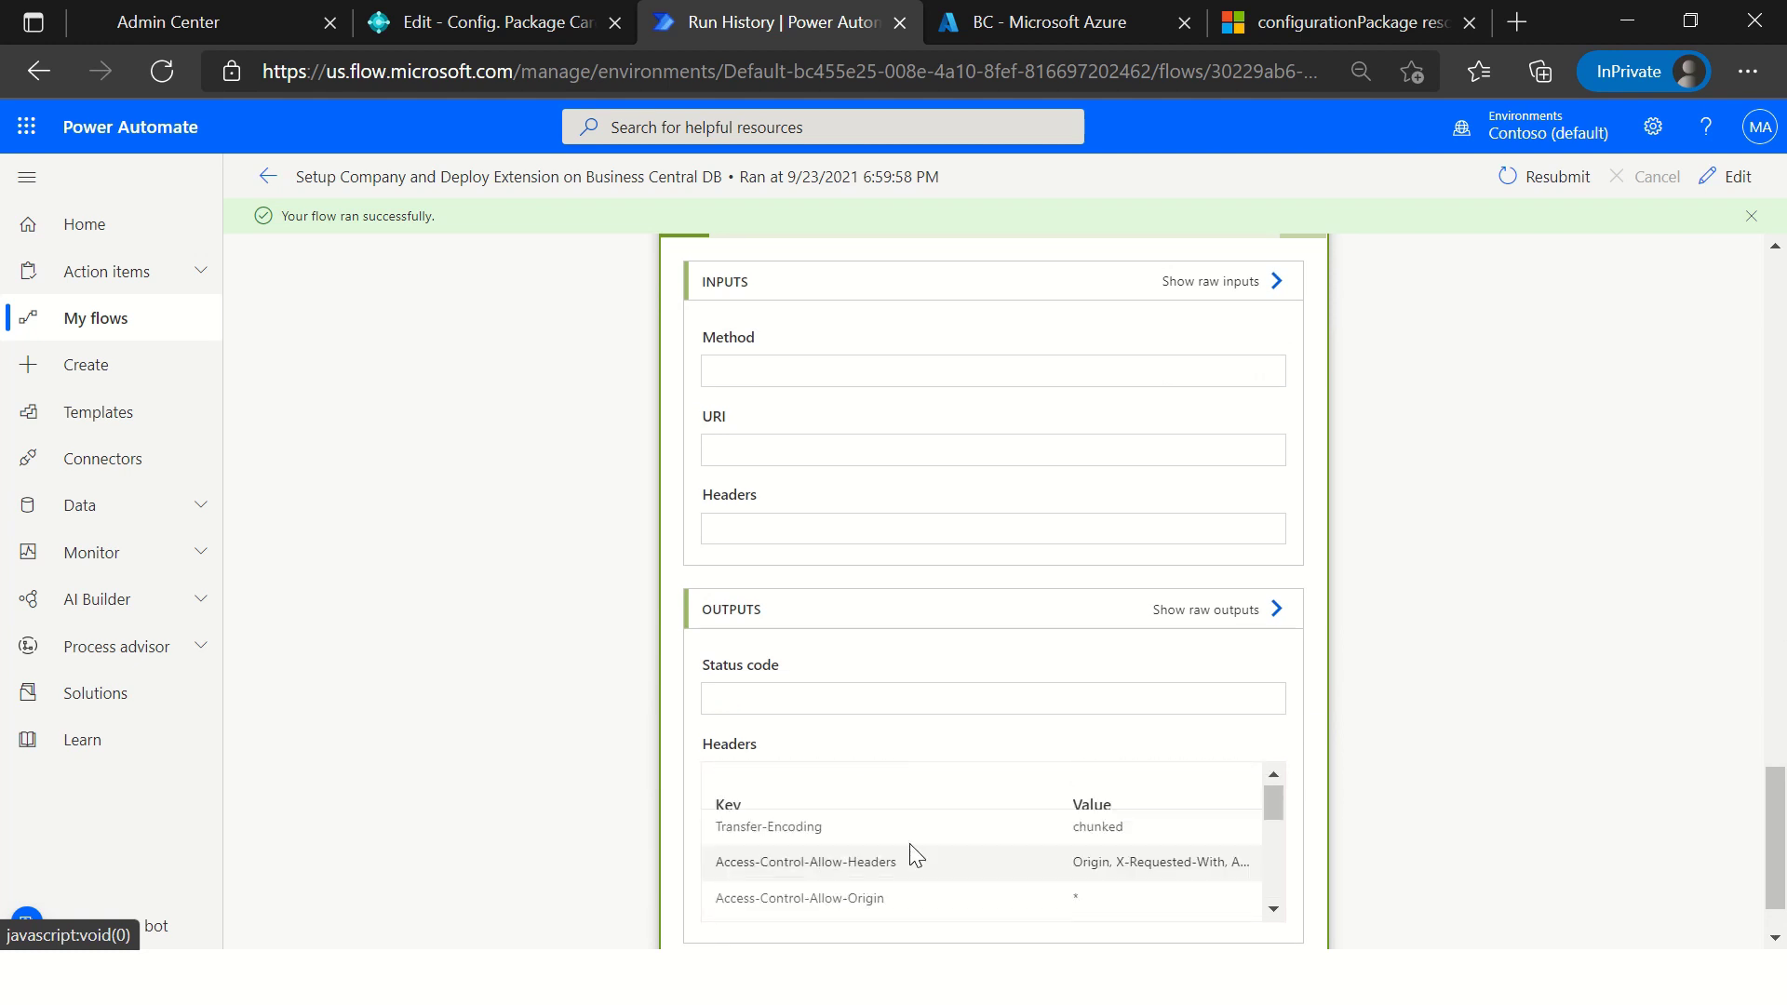
scroll(903, 782, "up", 20)
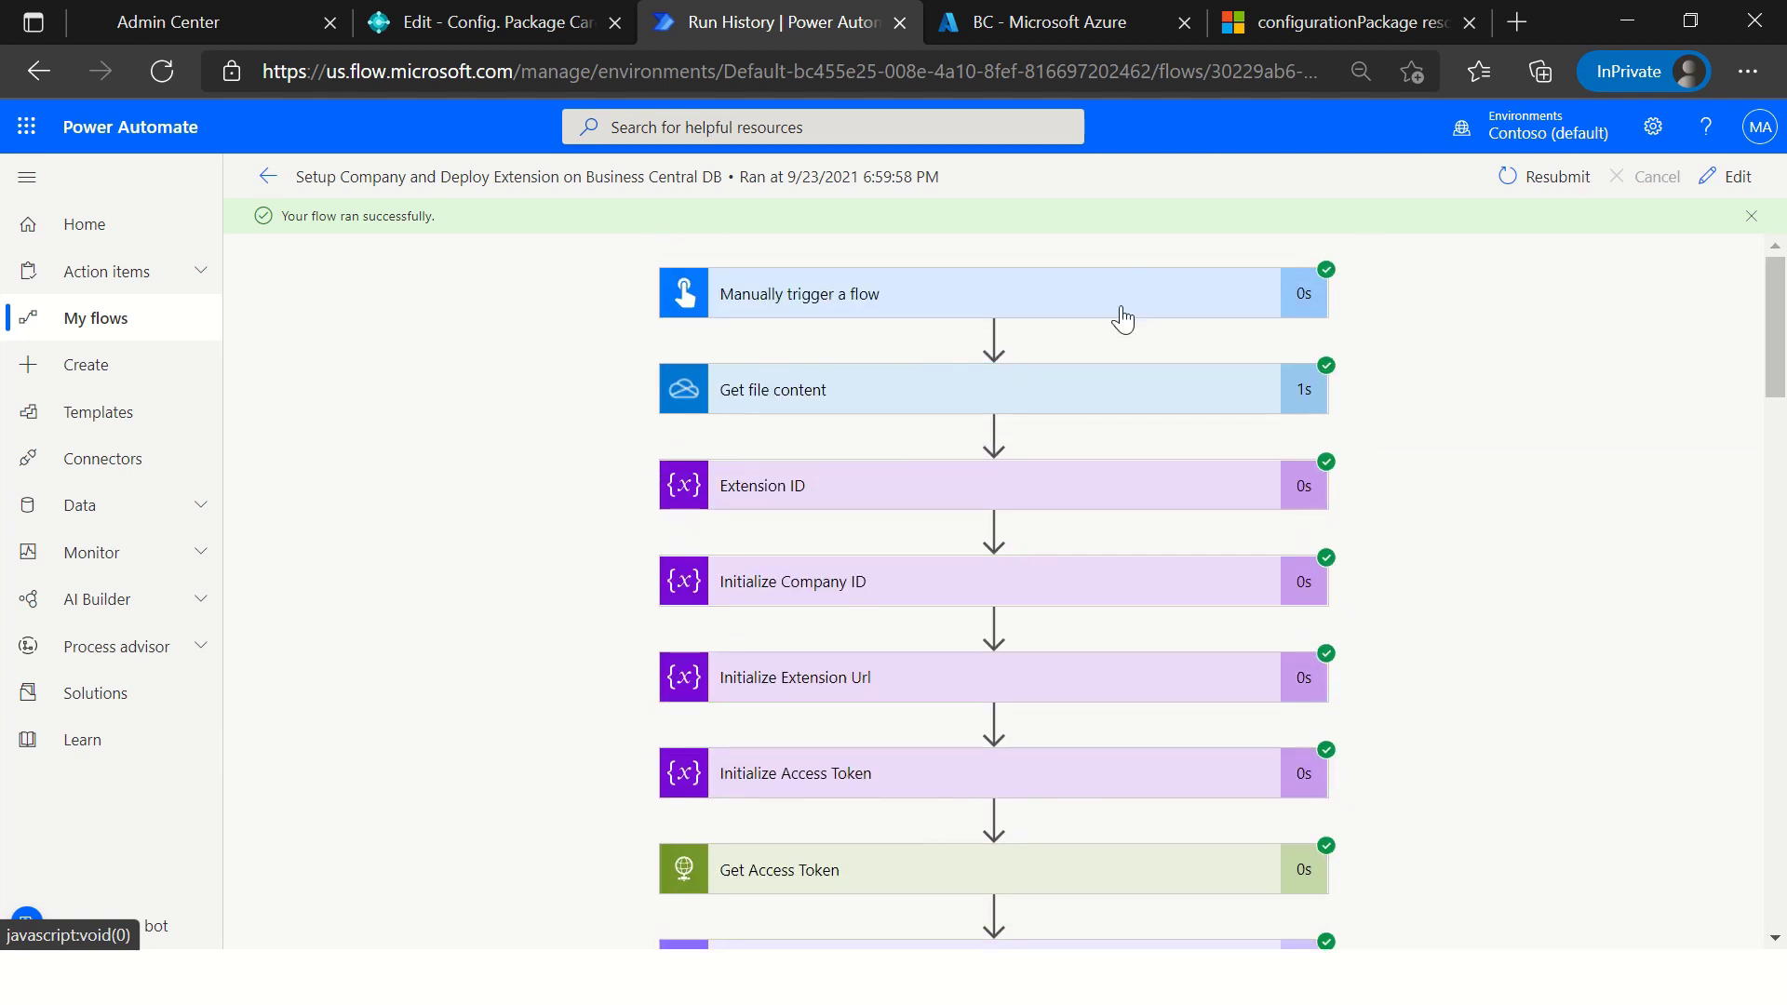
Step: Switch to Business Central, search for "Customers", inspect the customer card of The Cannon Group PLC, and return to the package card
left_click(586, 20)
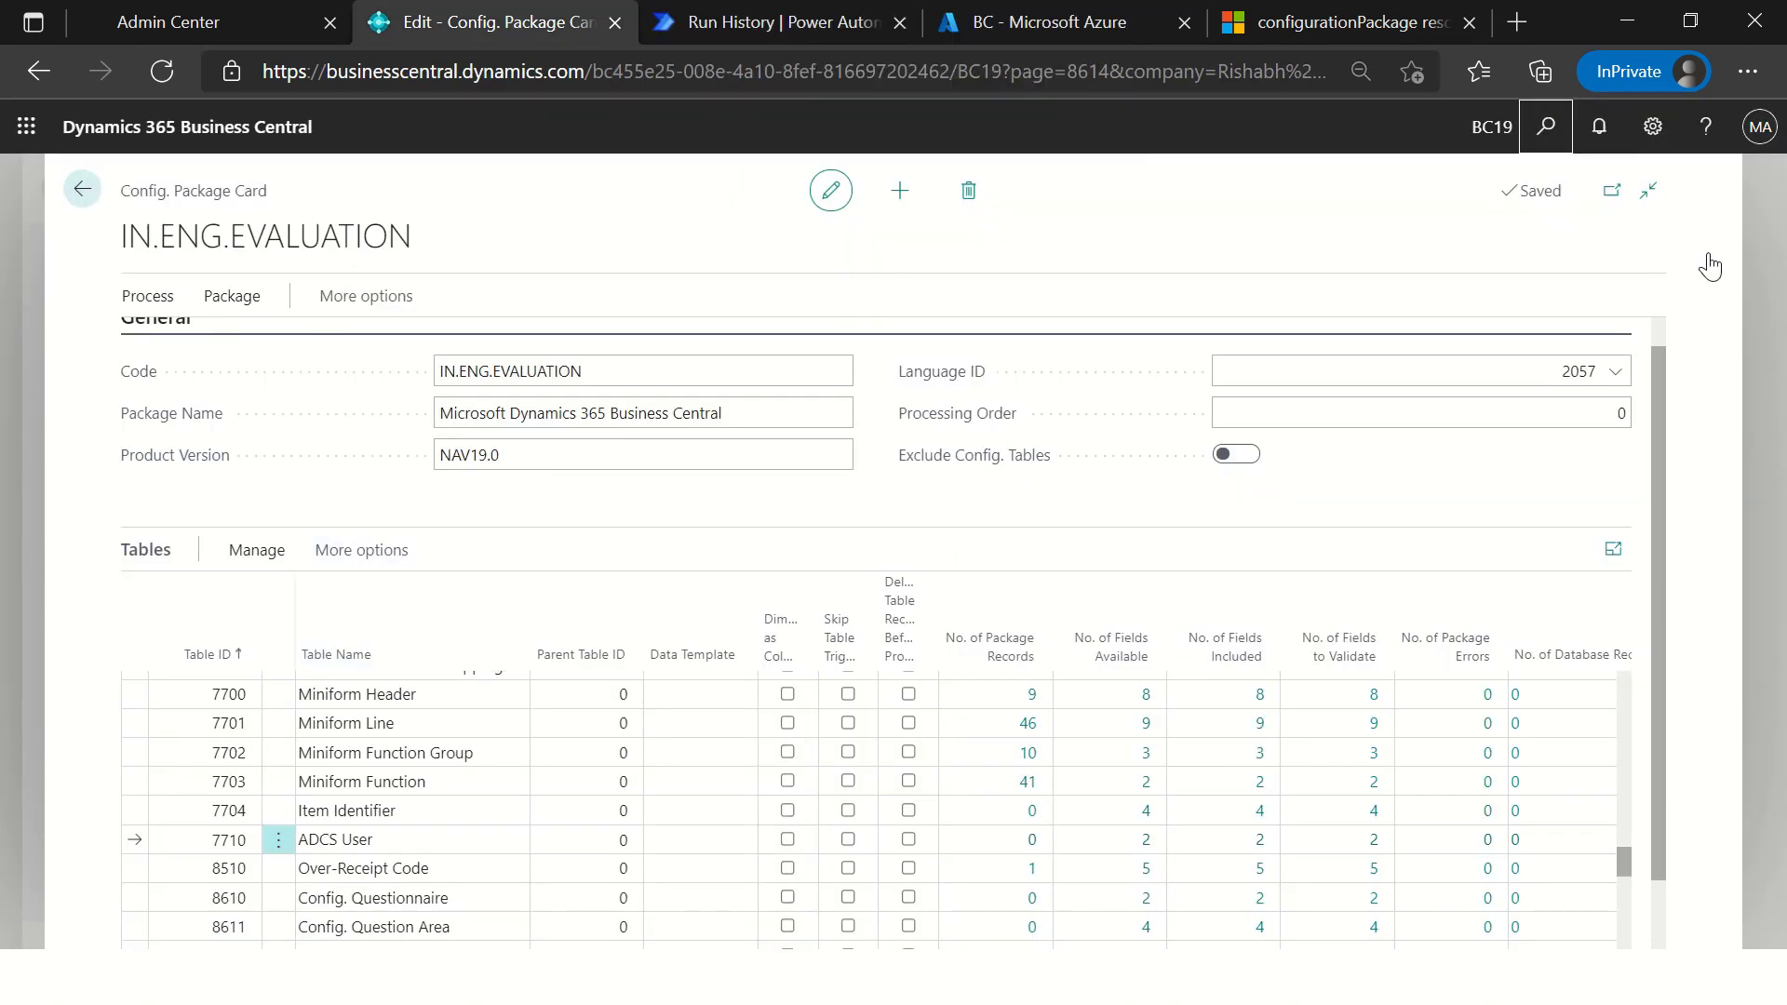
type("Customers")
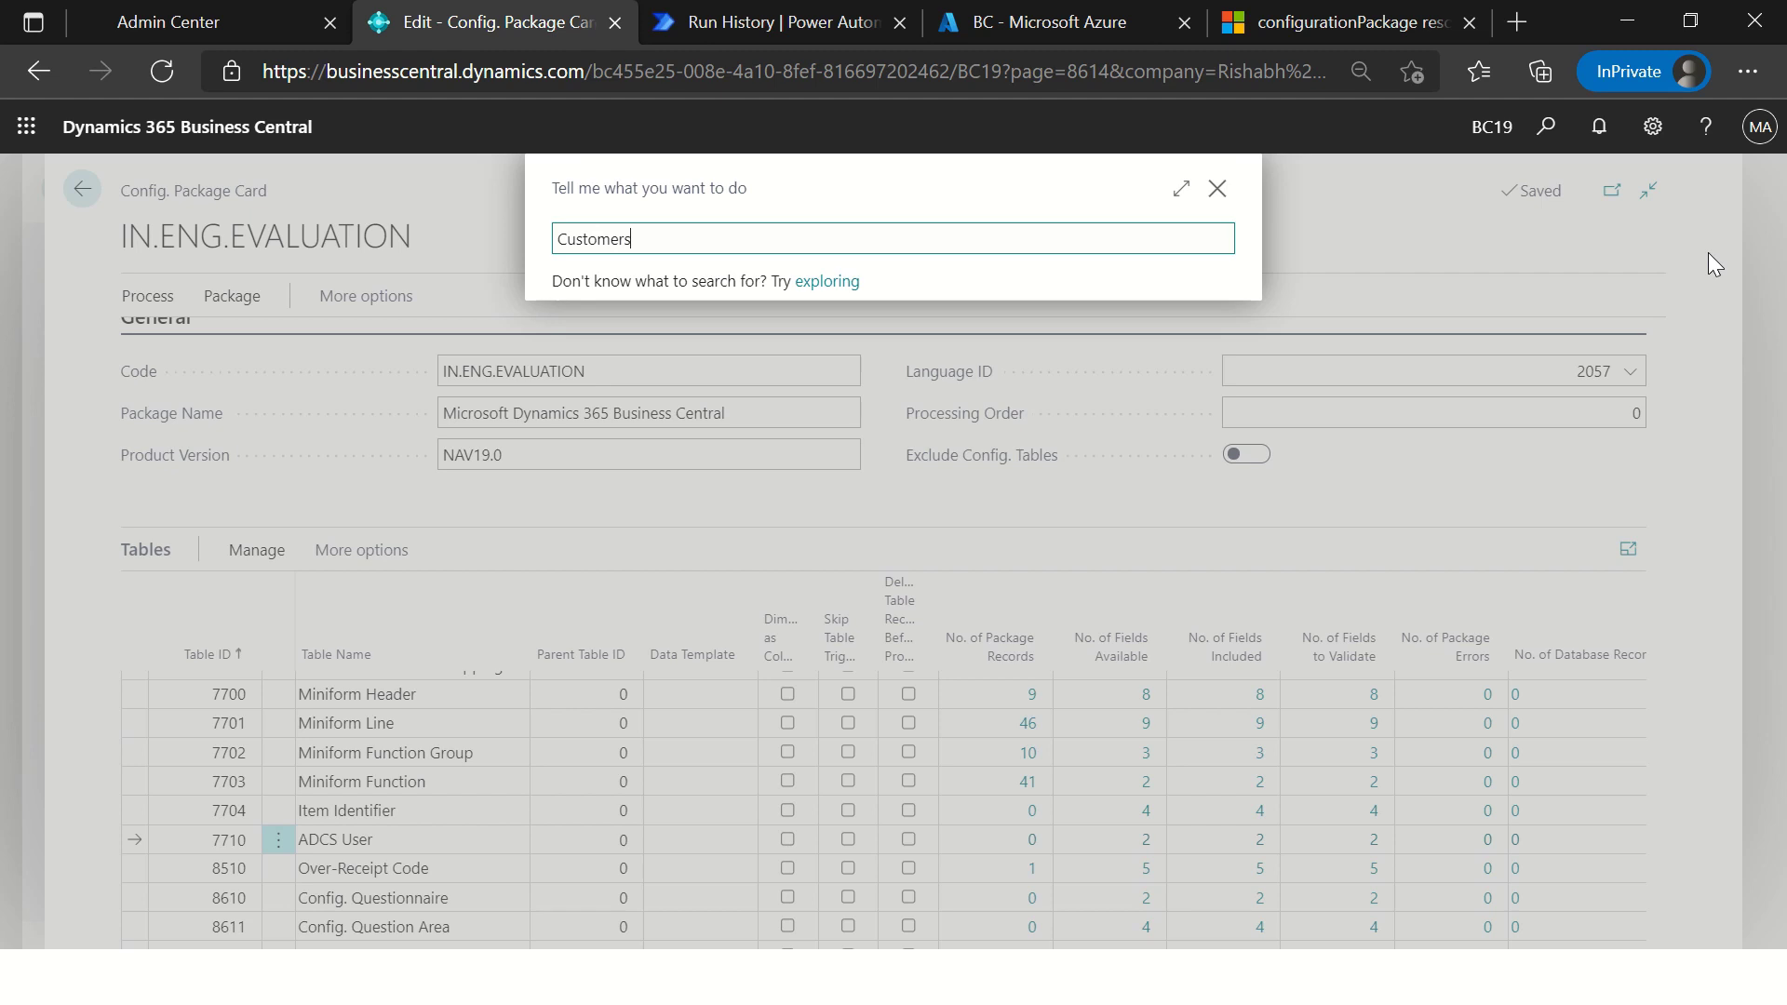
left_click(628, 345)
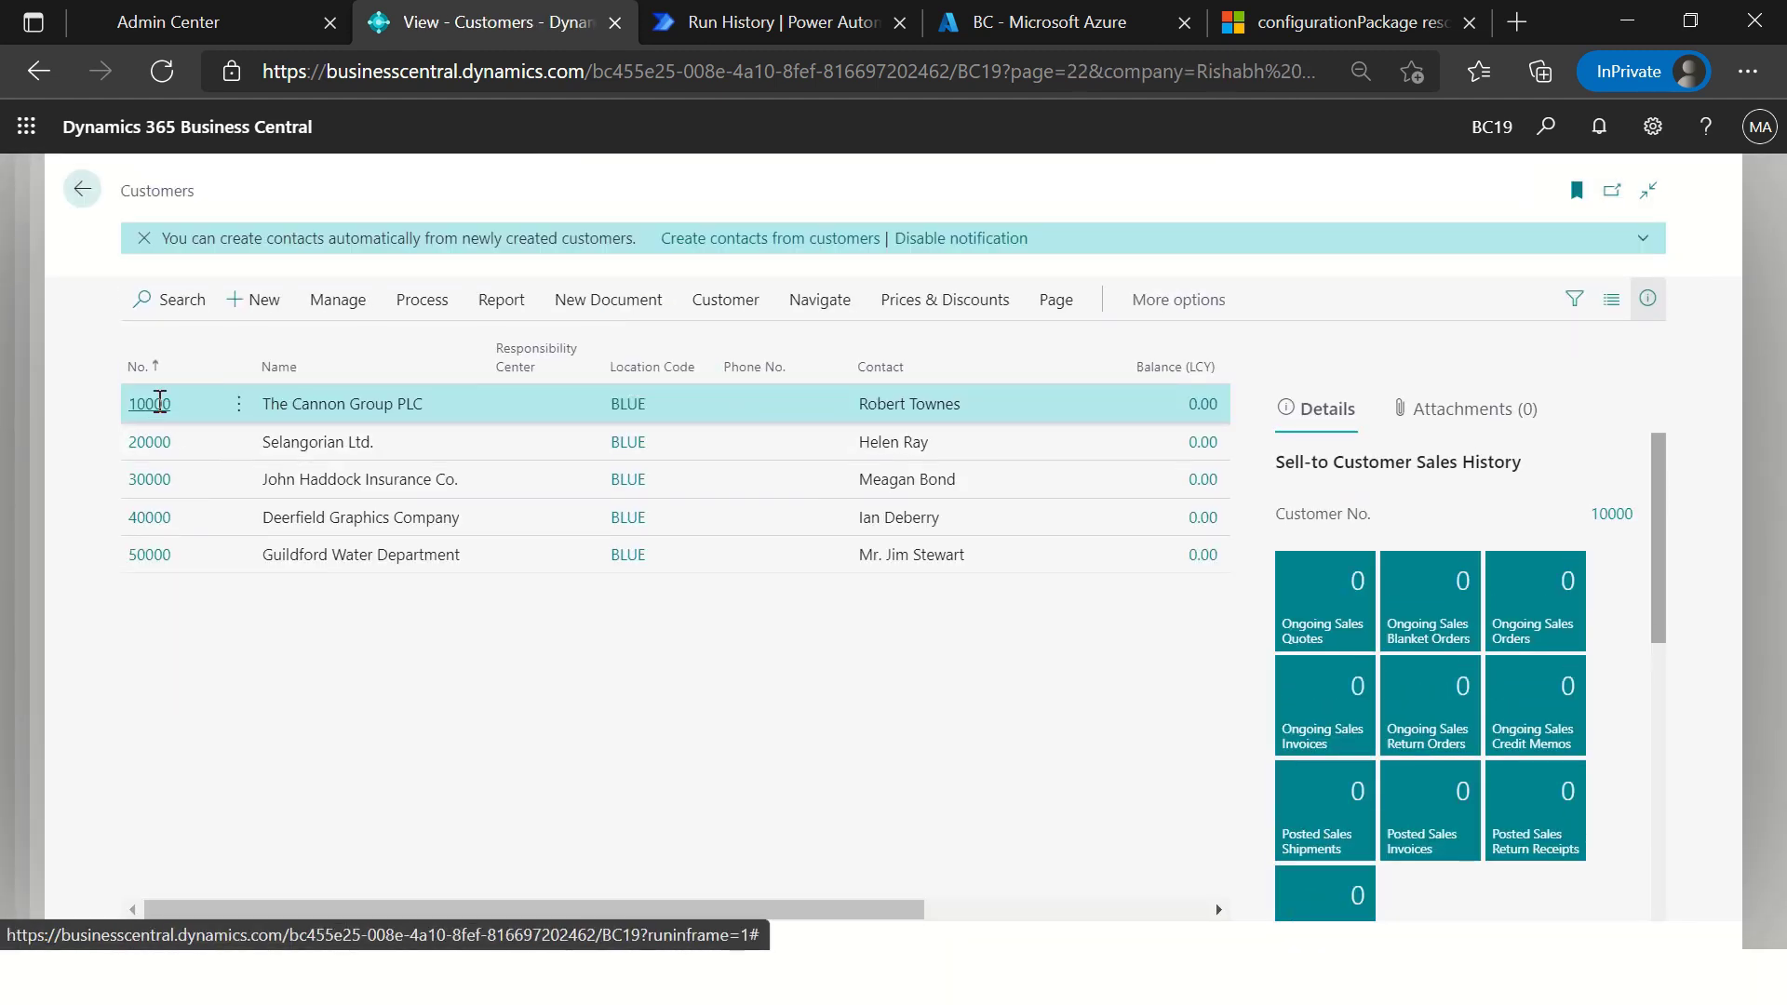
left_click(157, 402)
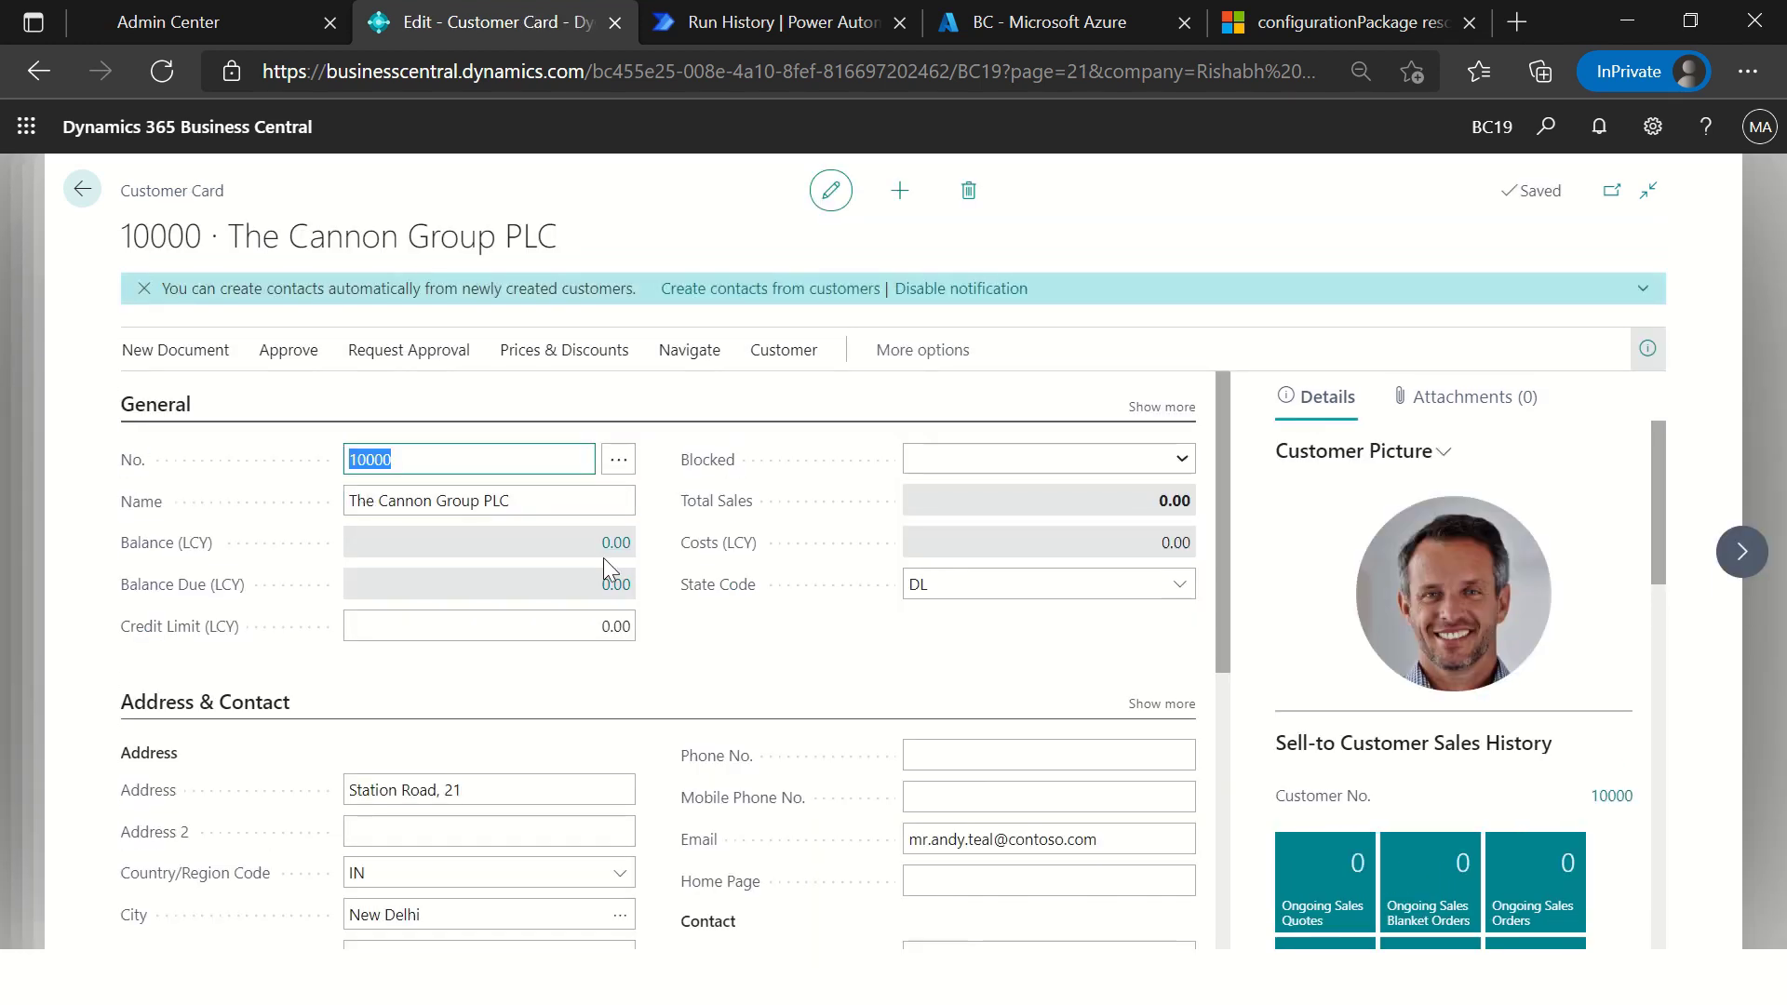
left_click(578, 503)
scroll(454, 775, "down", 5)
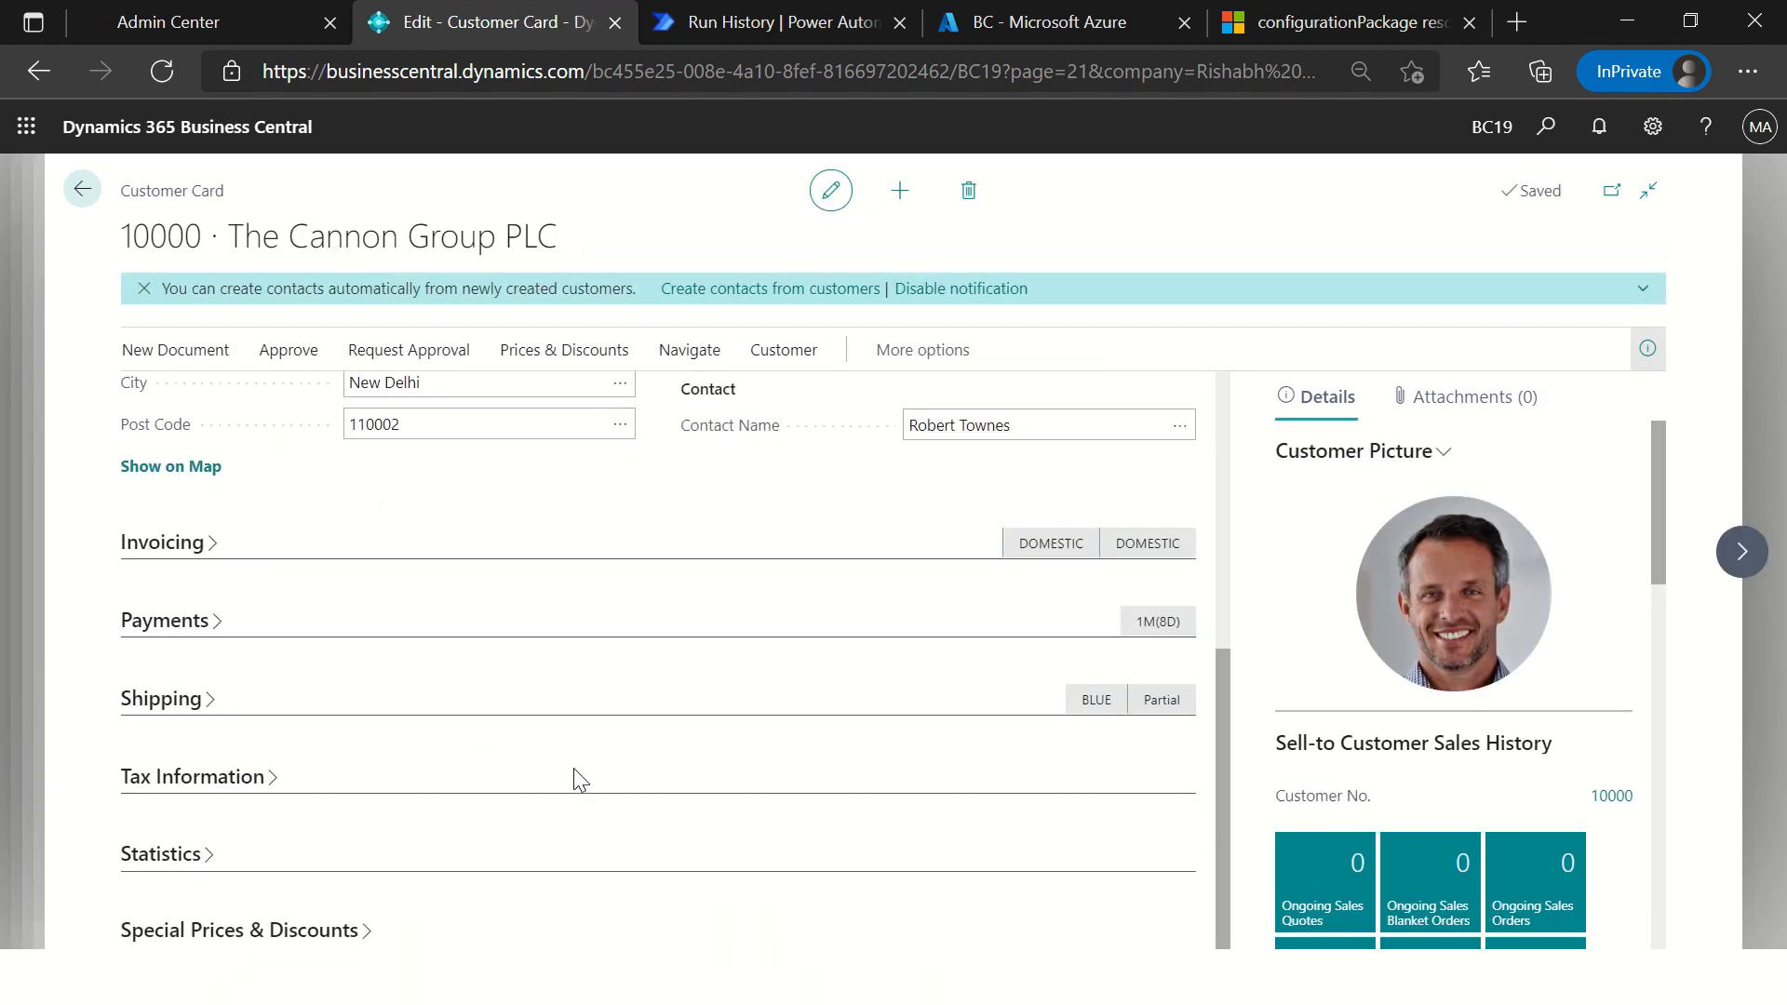
key("Escape")
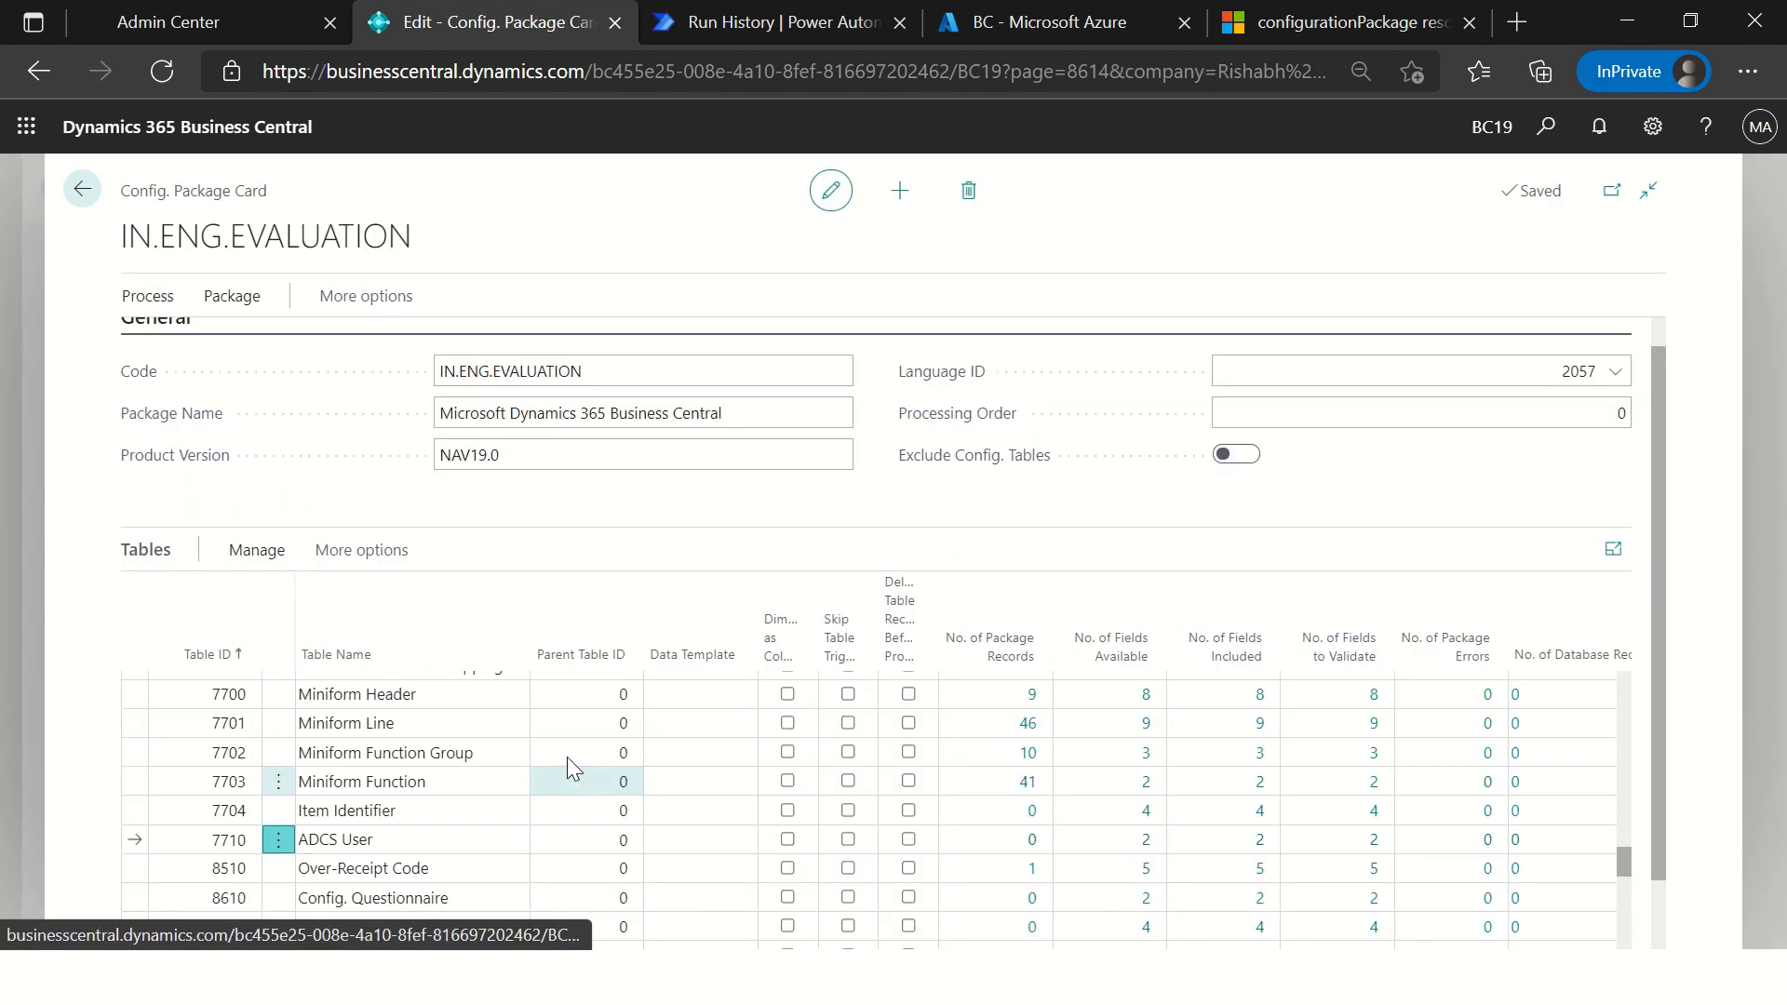
Step: Close the package card to return to the company's home page, and dismiss the tax configuration and sandbox environment notifications
key("Escape")
key("Escape")
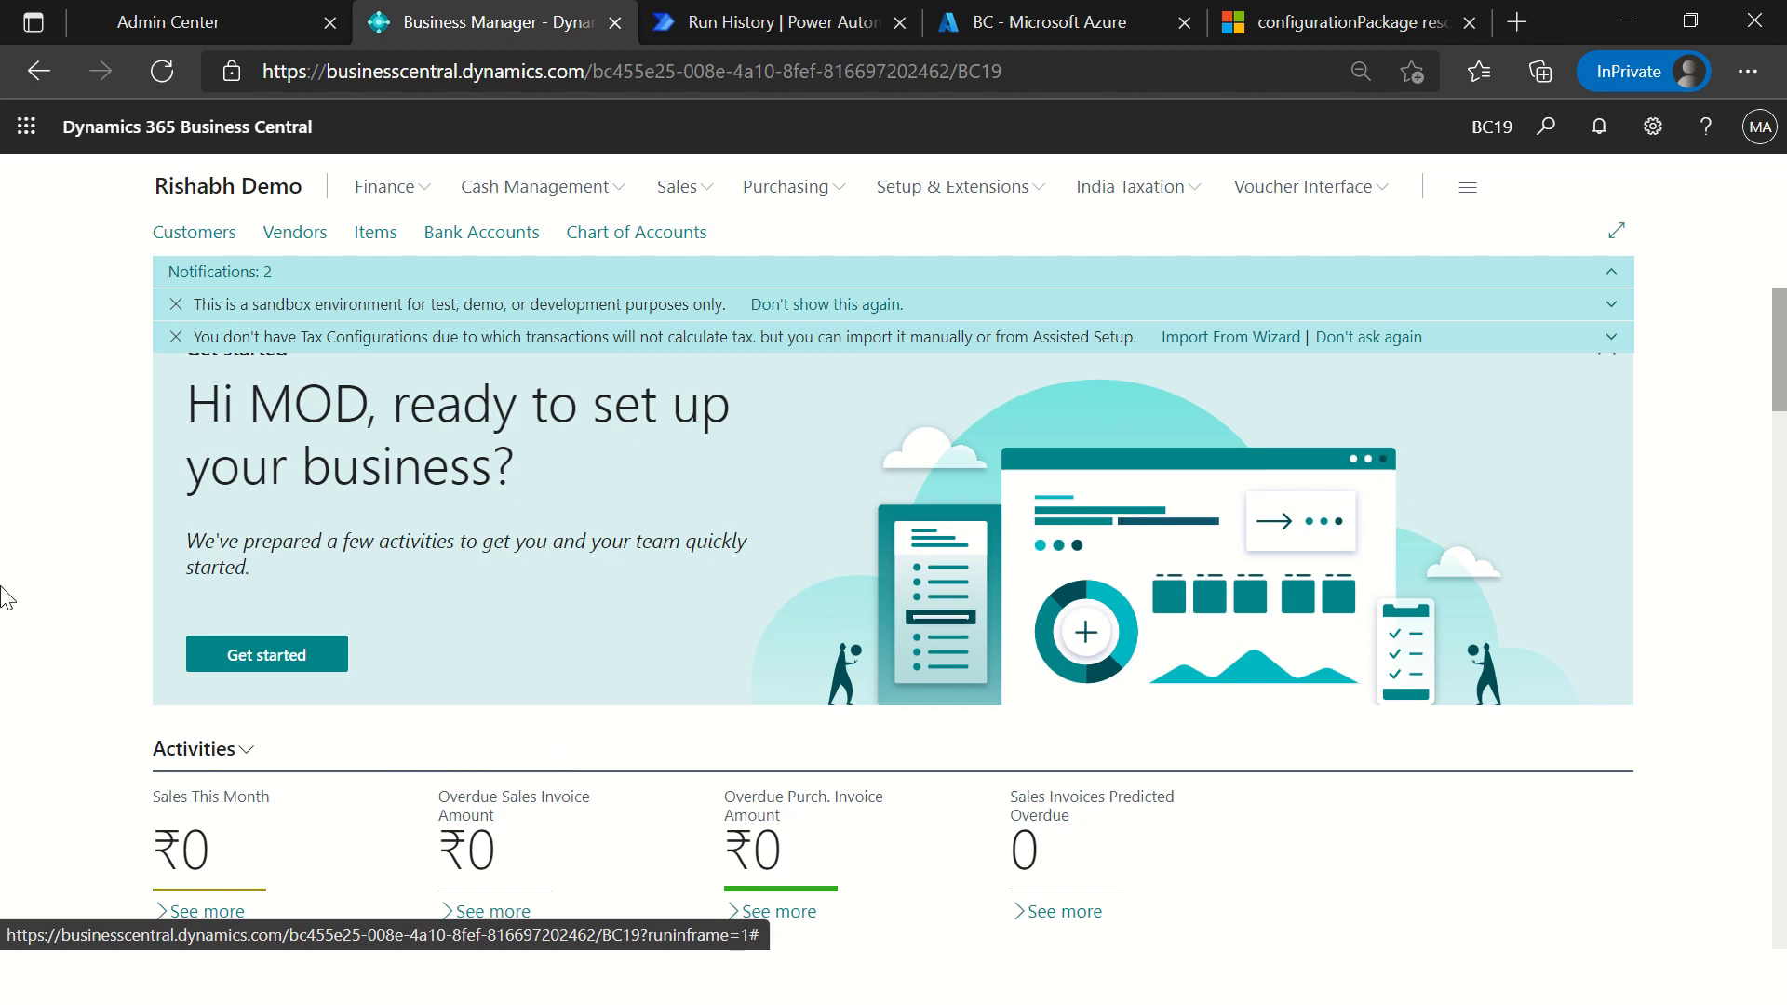
left_click(175, 337)
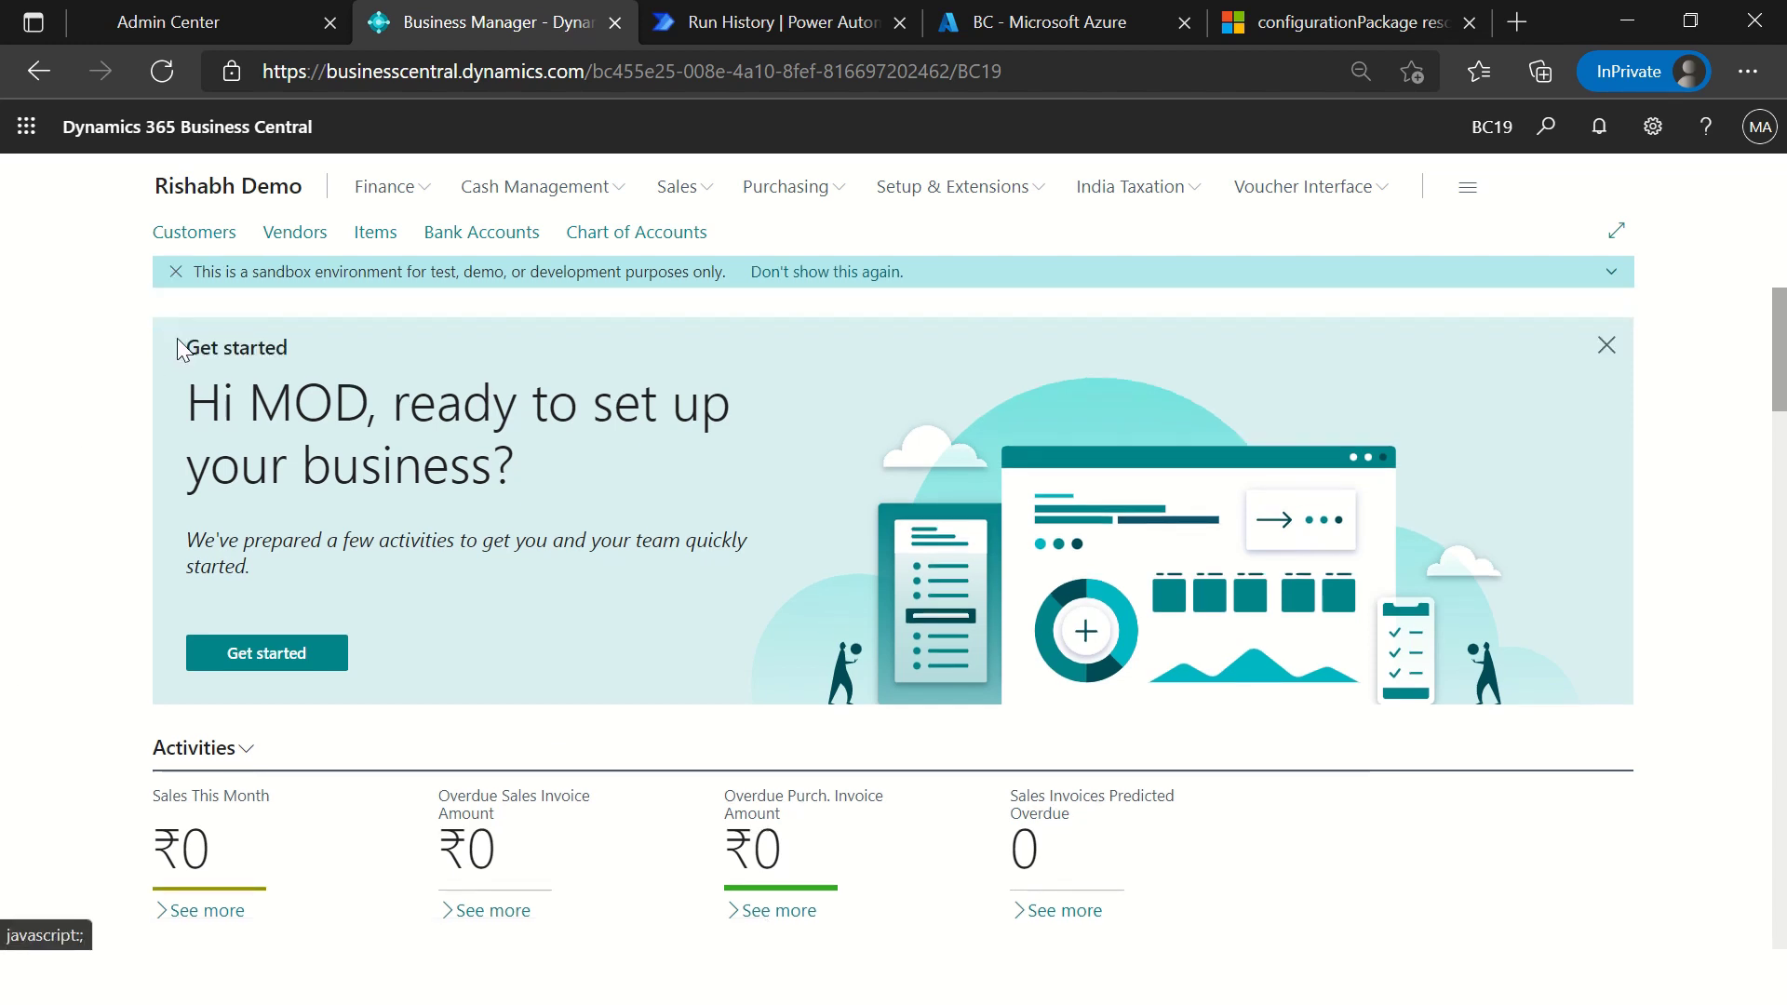
left_click(175, 271)
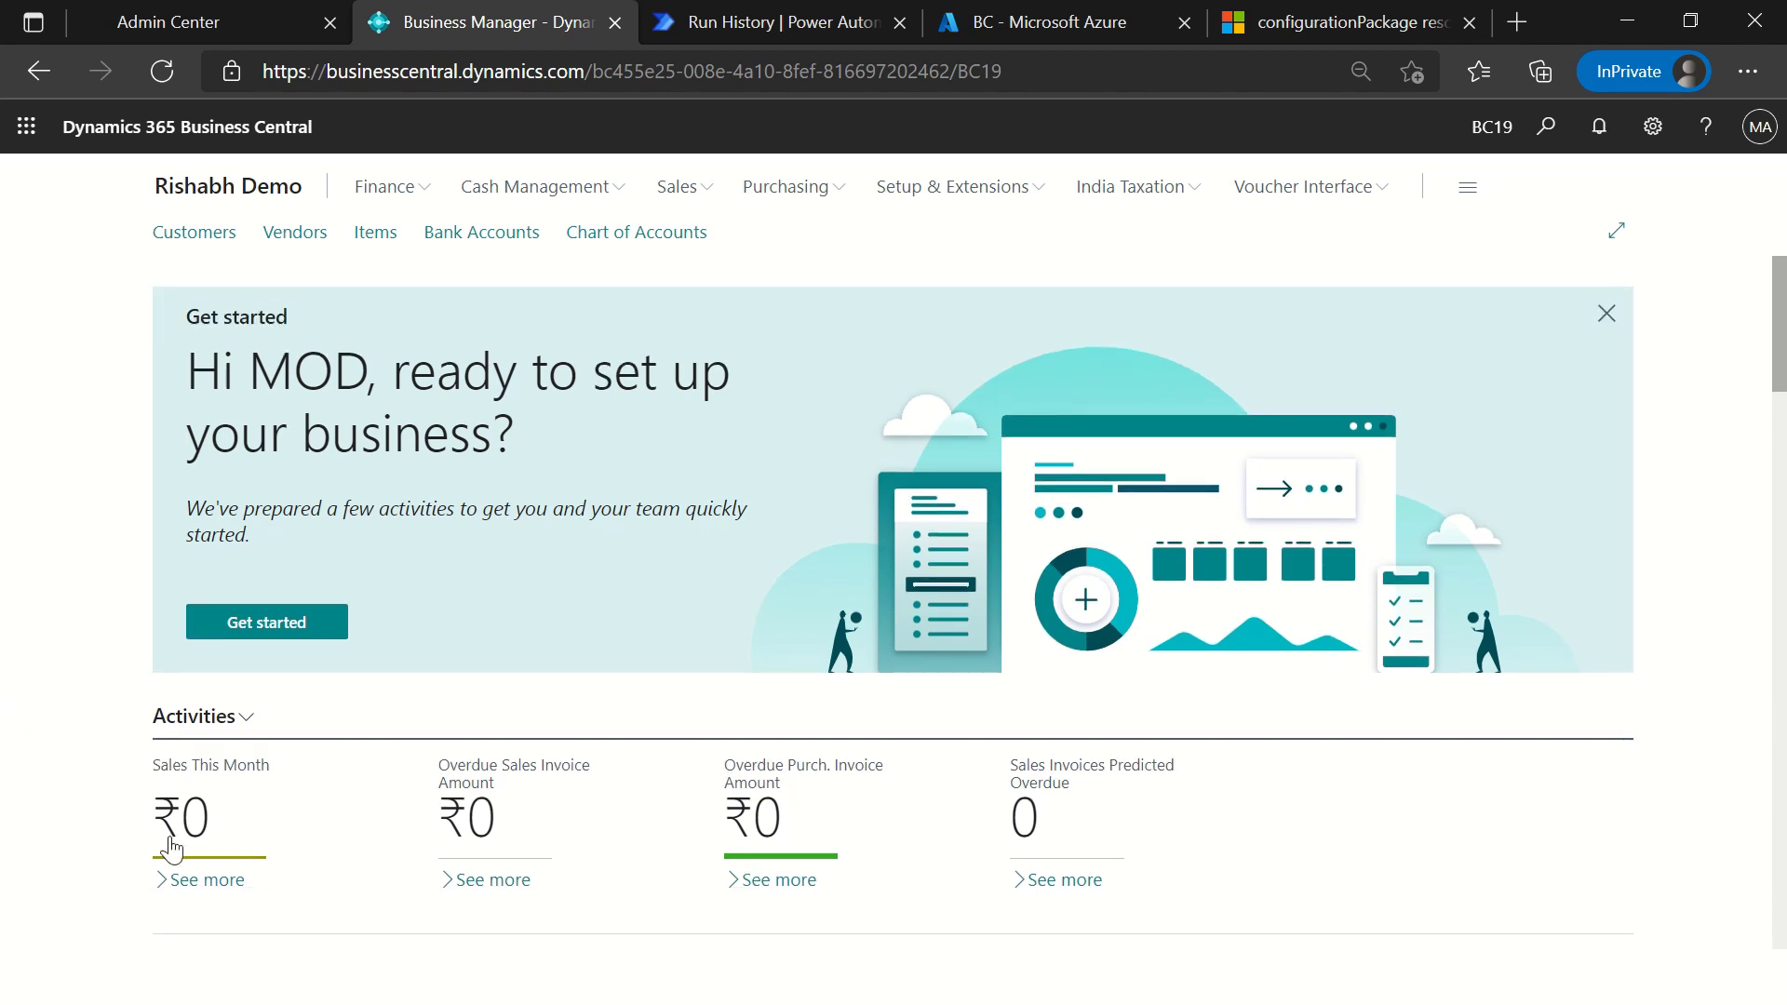